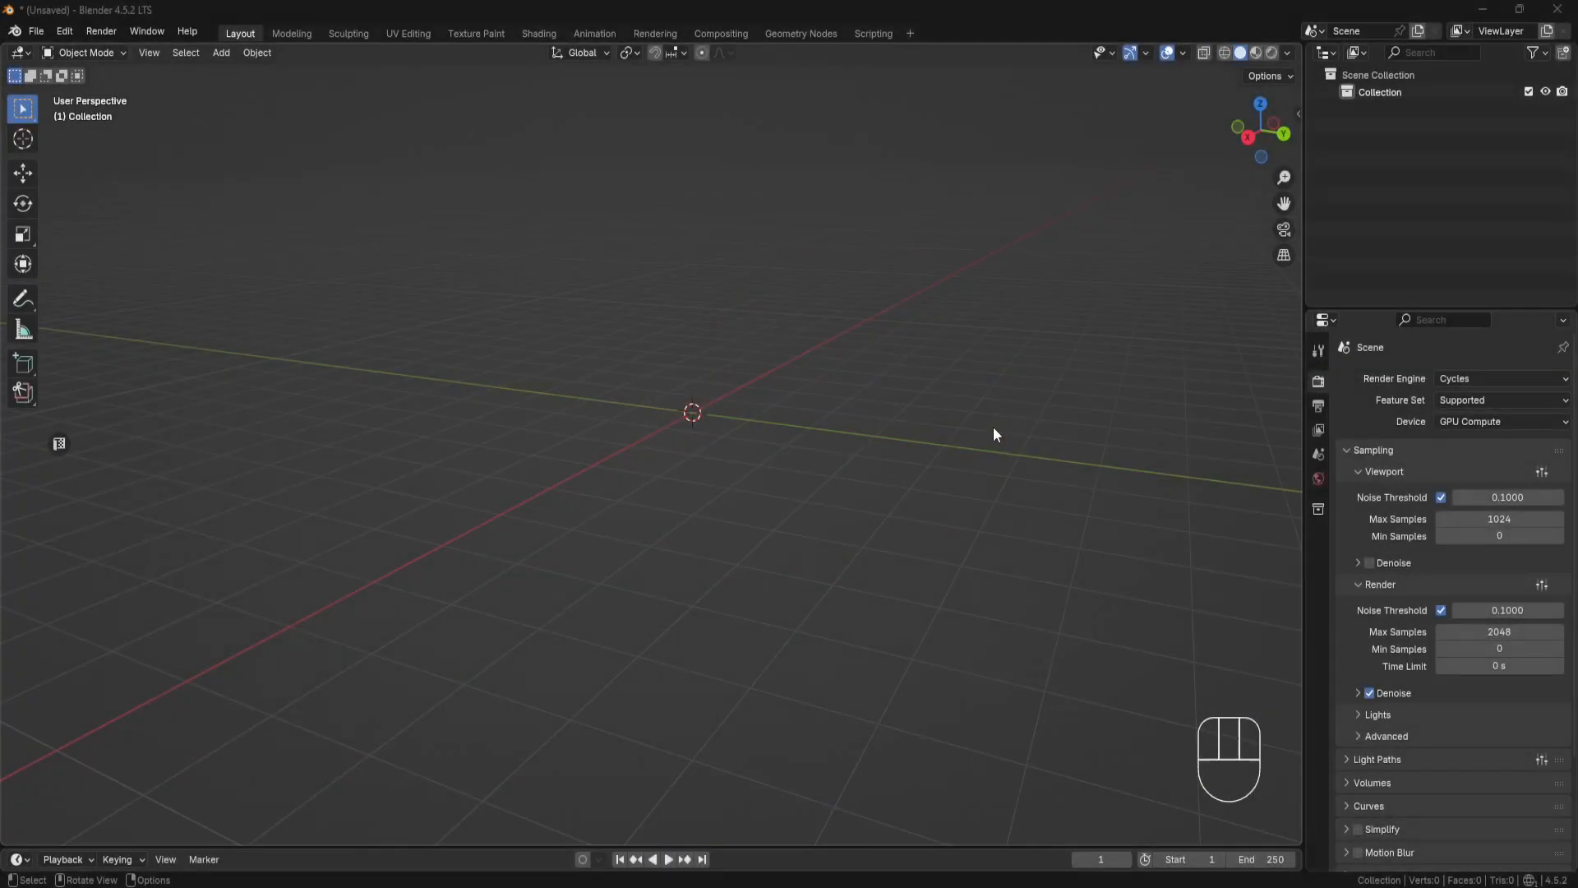
Step: Set the scene's unit system to Imperial with length measured in inches
left_click(1316, 453)
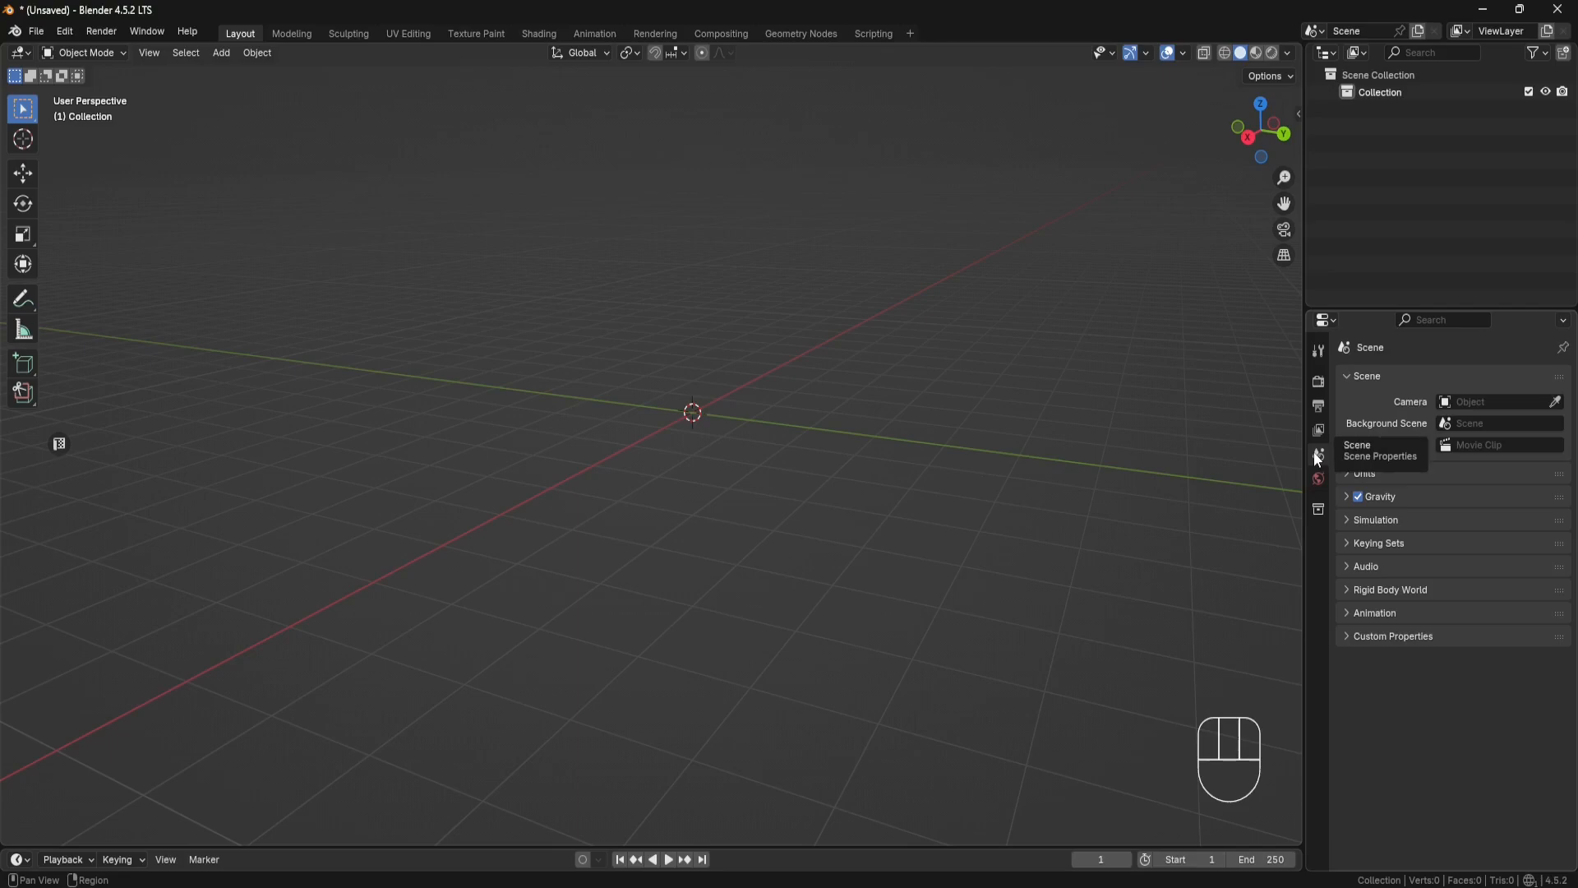
left_click(1387, 475)
left_click(1538, 500)
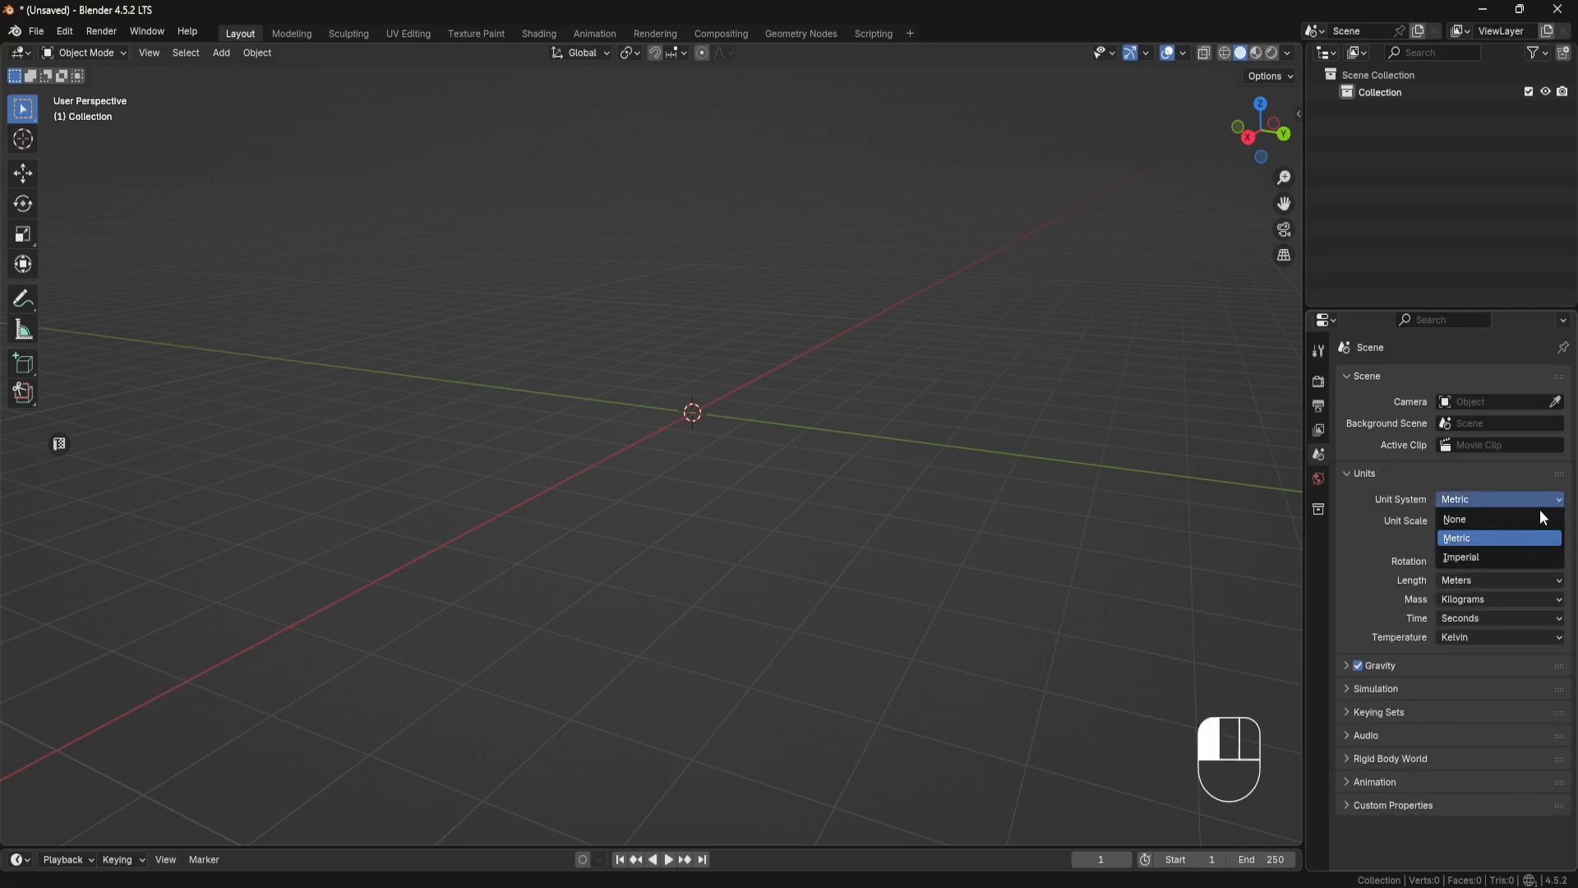
left_click(1511, 558)
left_click(1560, 582)
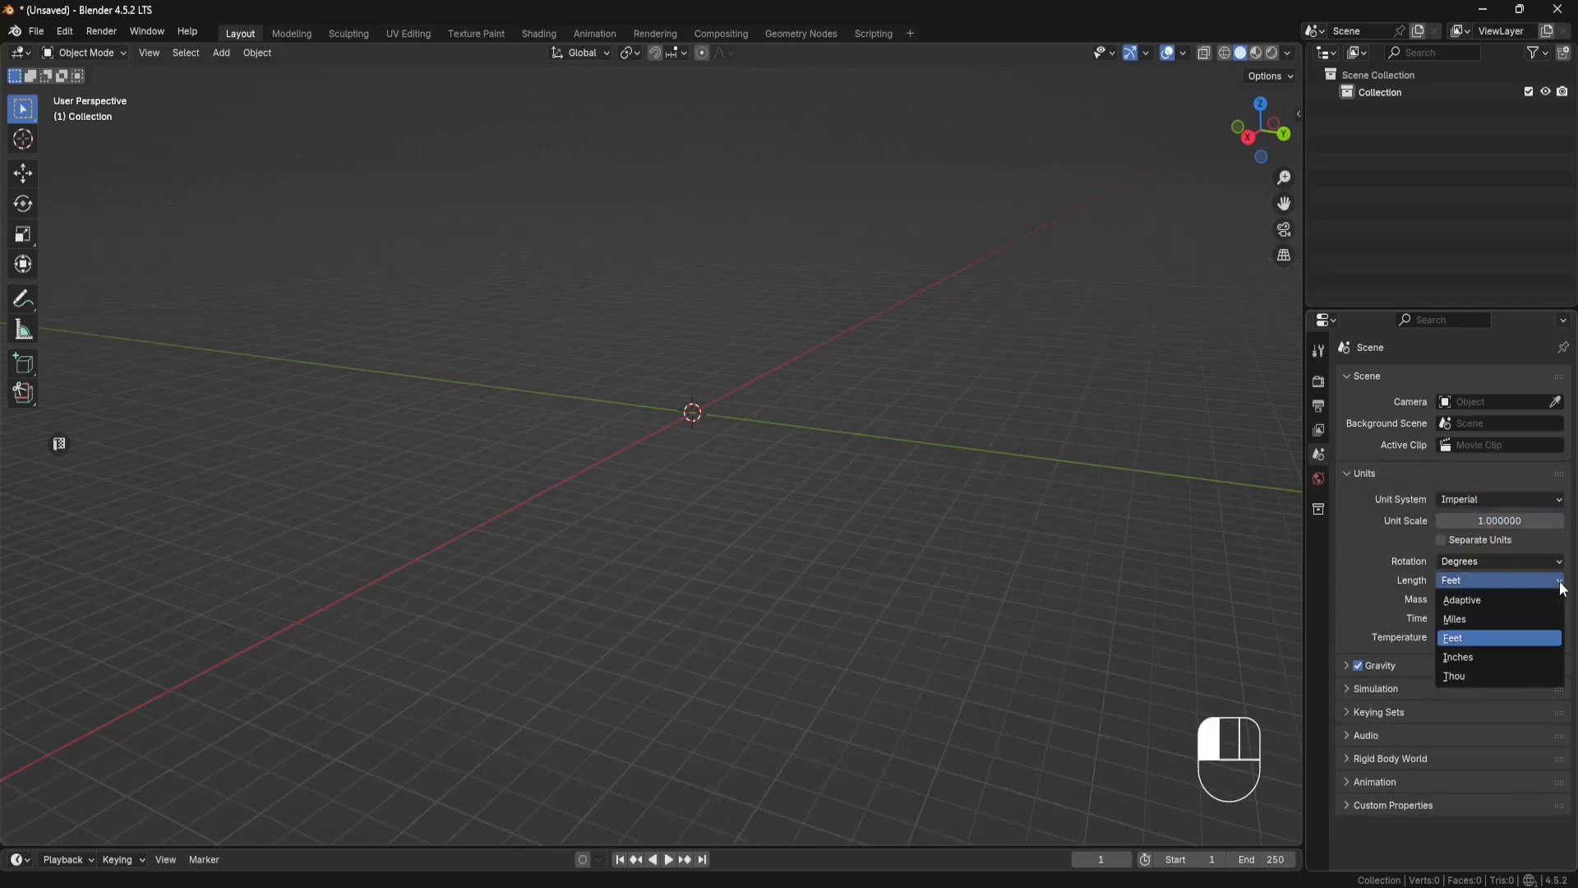
left_click(1481, 655)
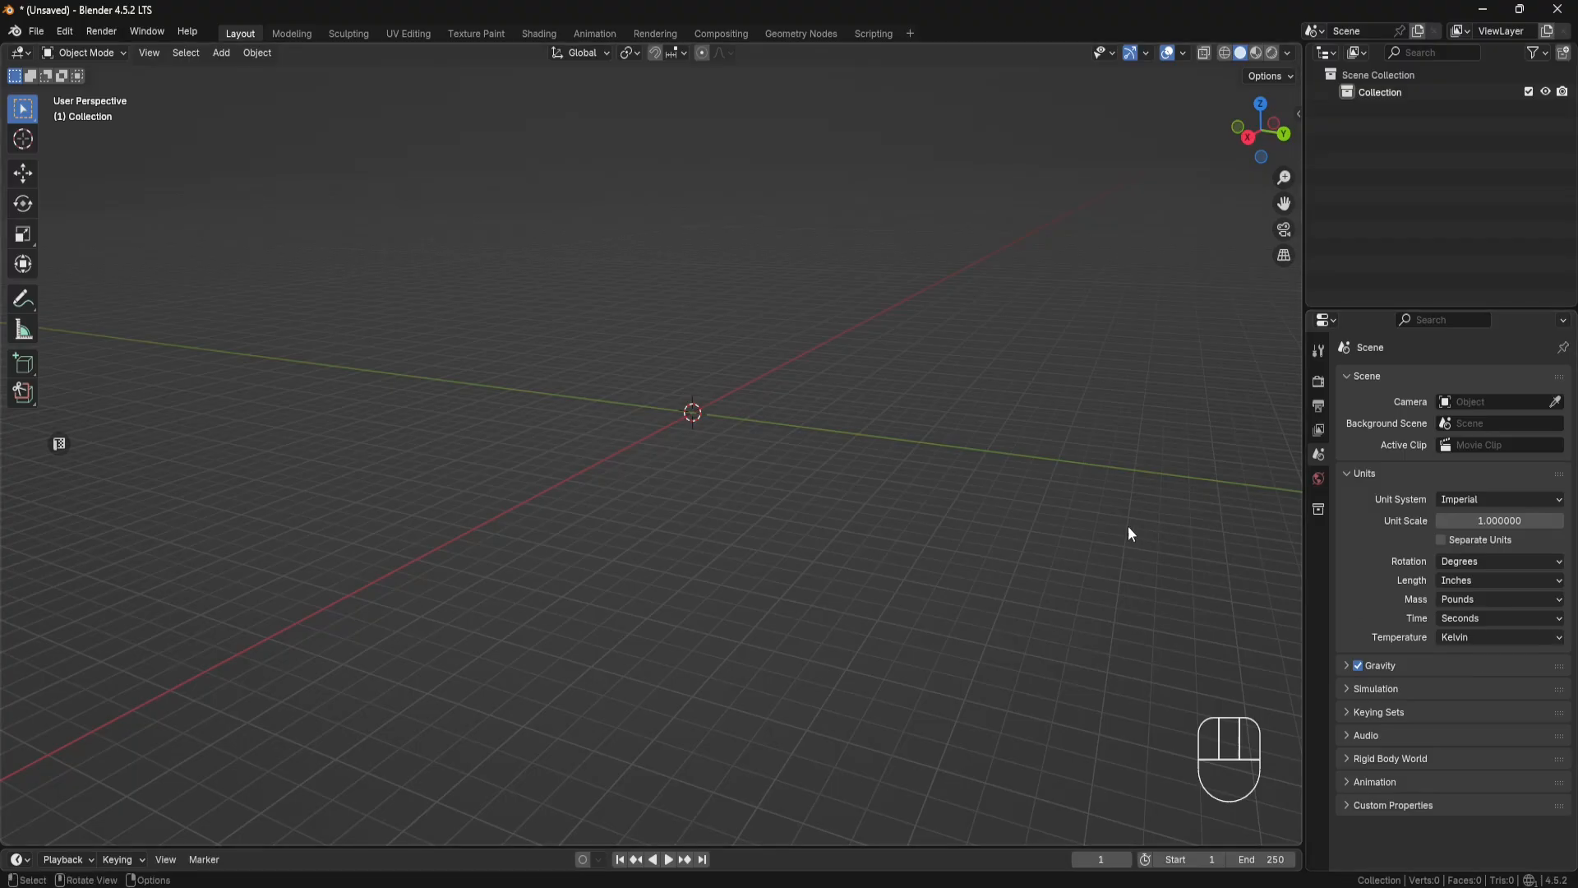
Step: Search the add-ons in the preferences for "extra" and make sure Extra Mesh Objects is enabled
key("shift+a")
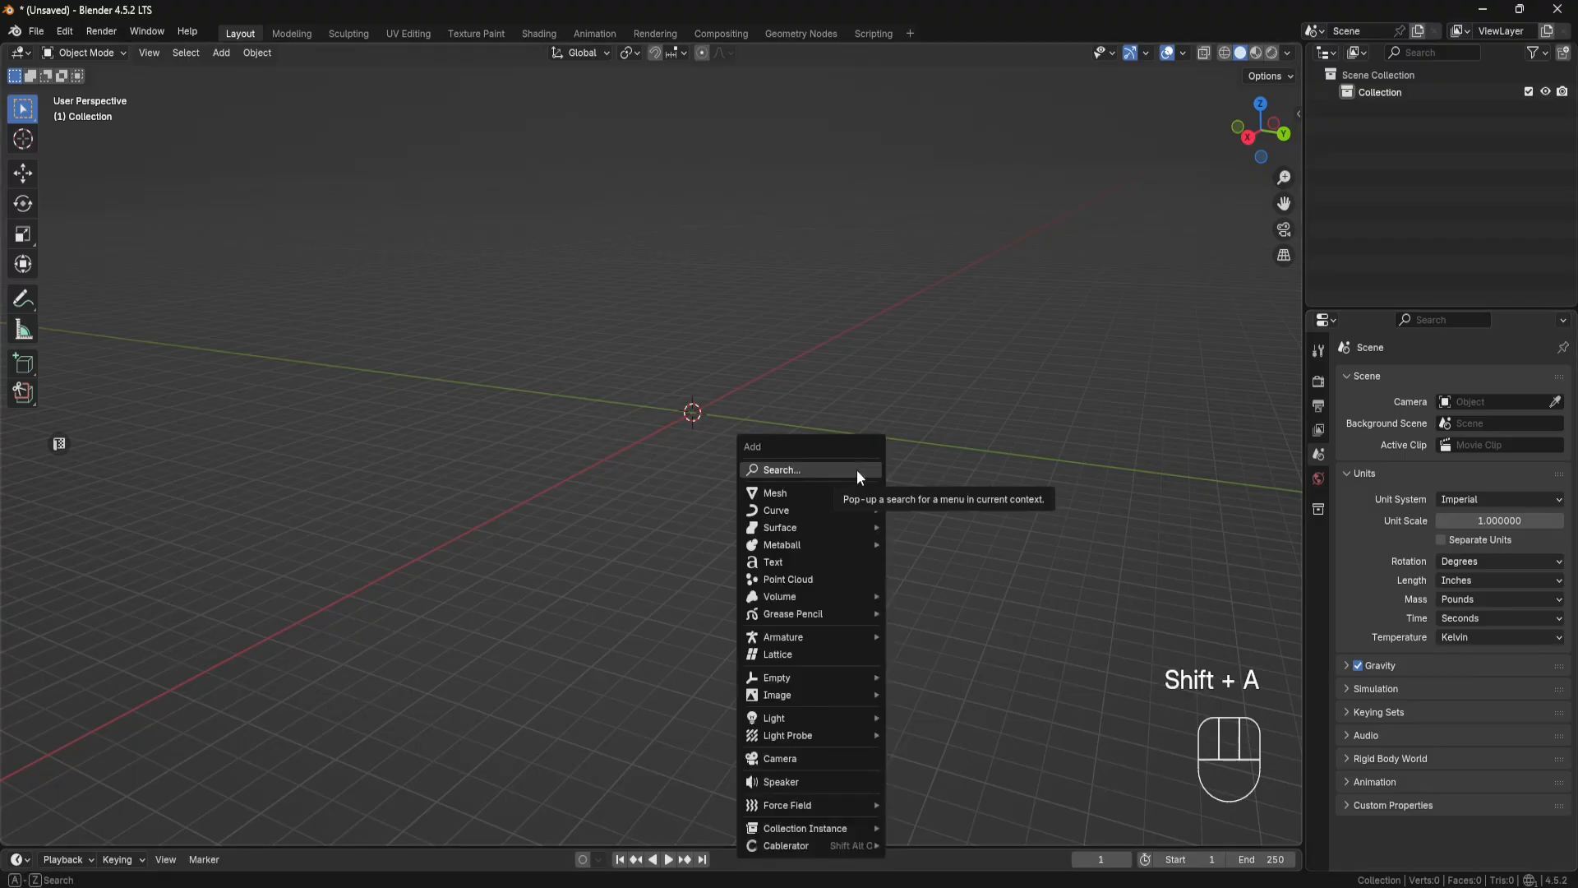
mouse_move(856, 498)
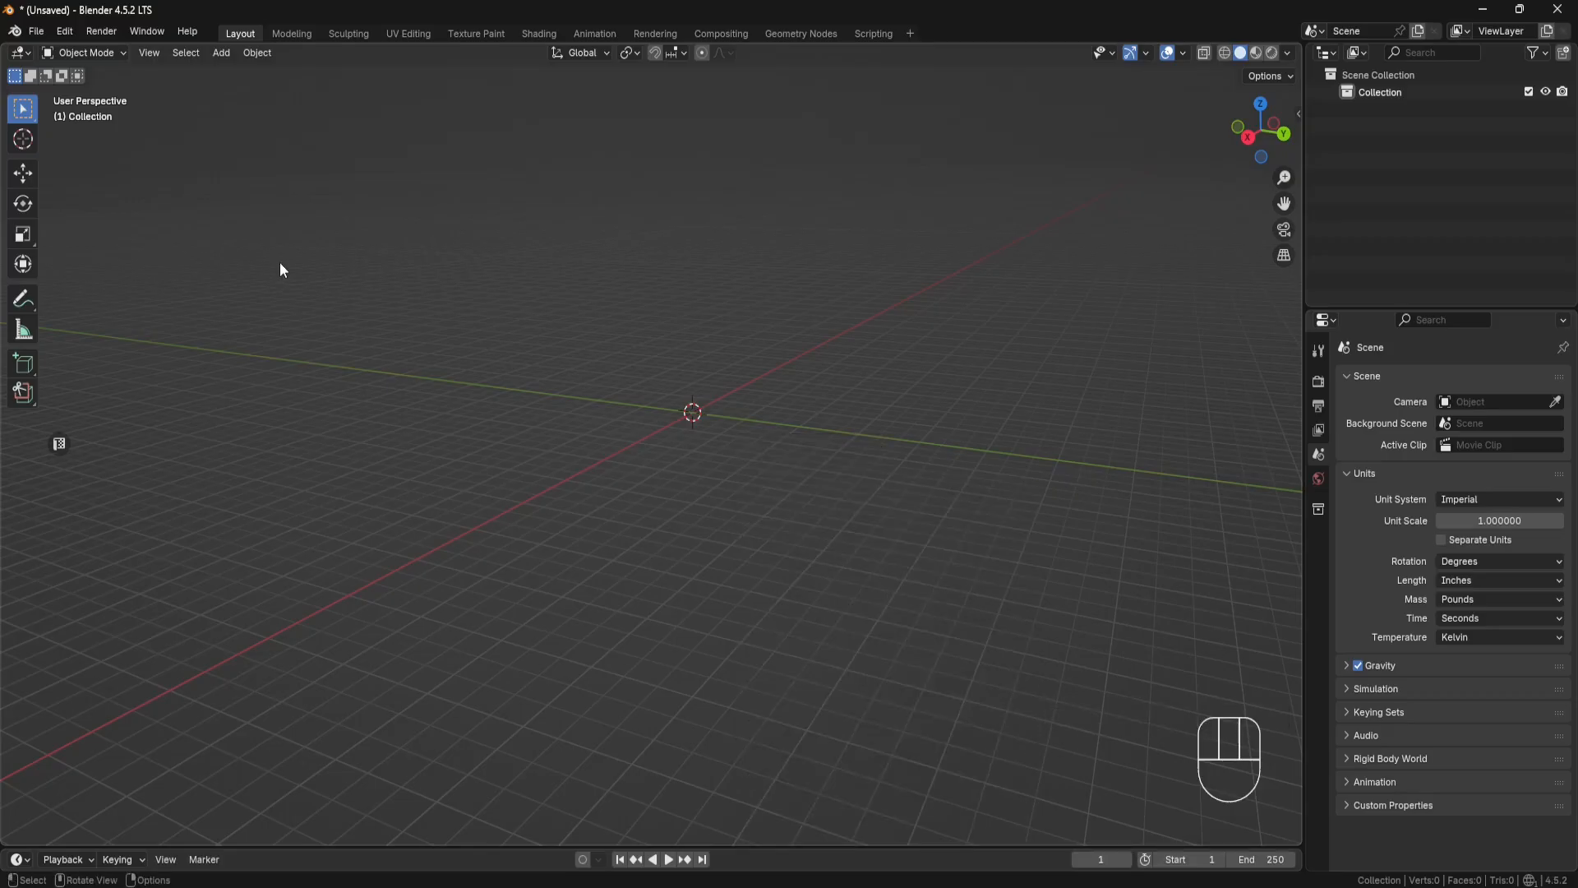
left_click(71, 32)
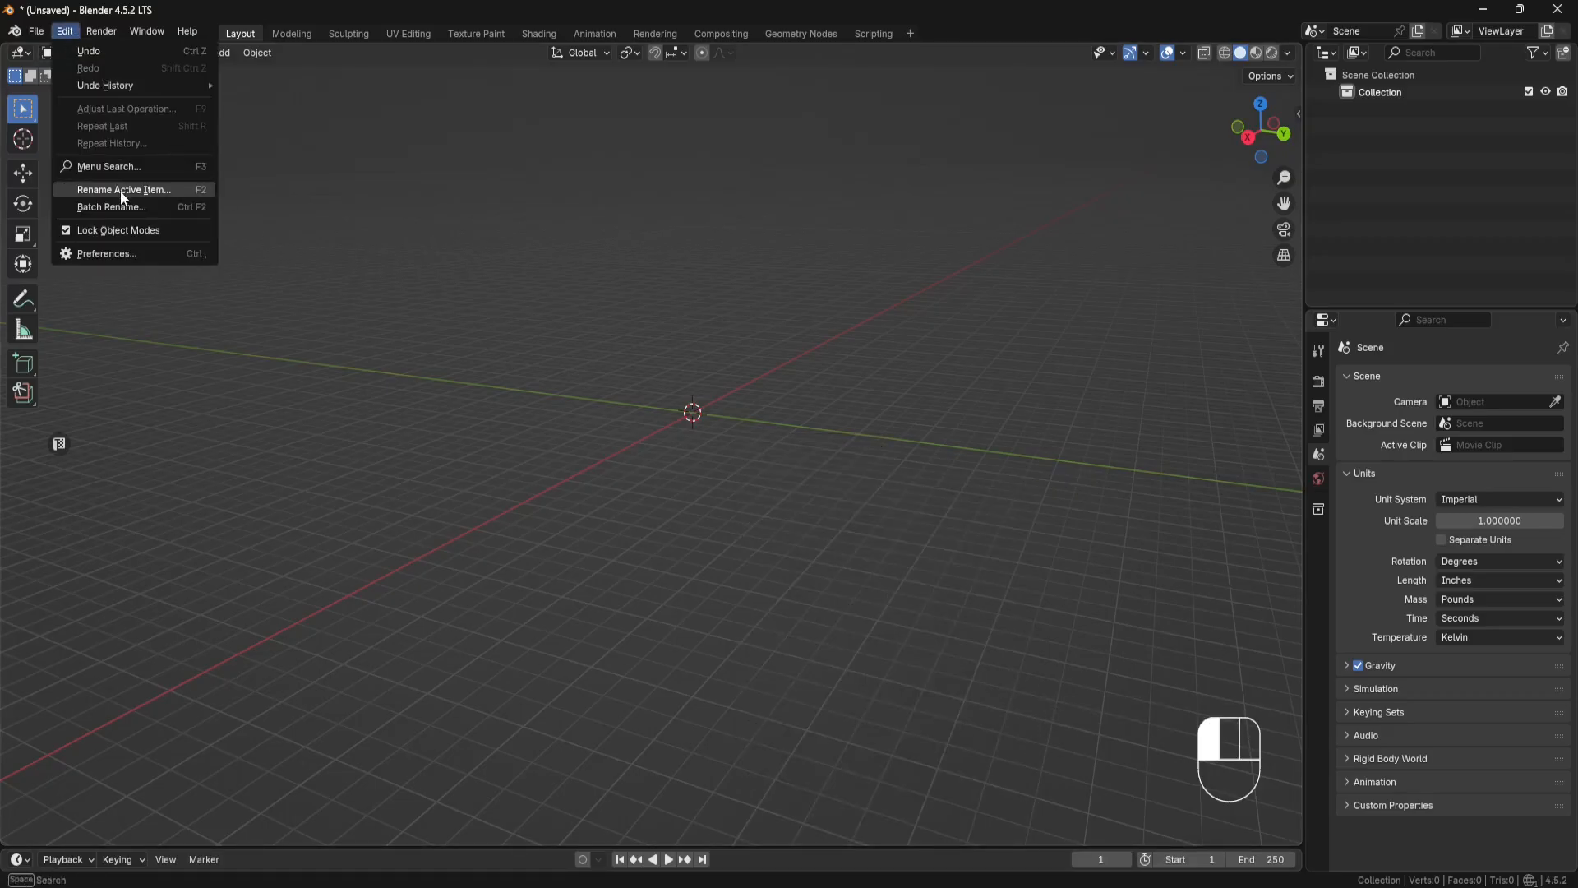
left_click(114, 250)
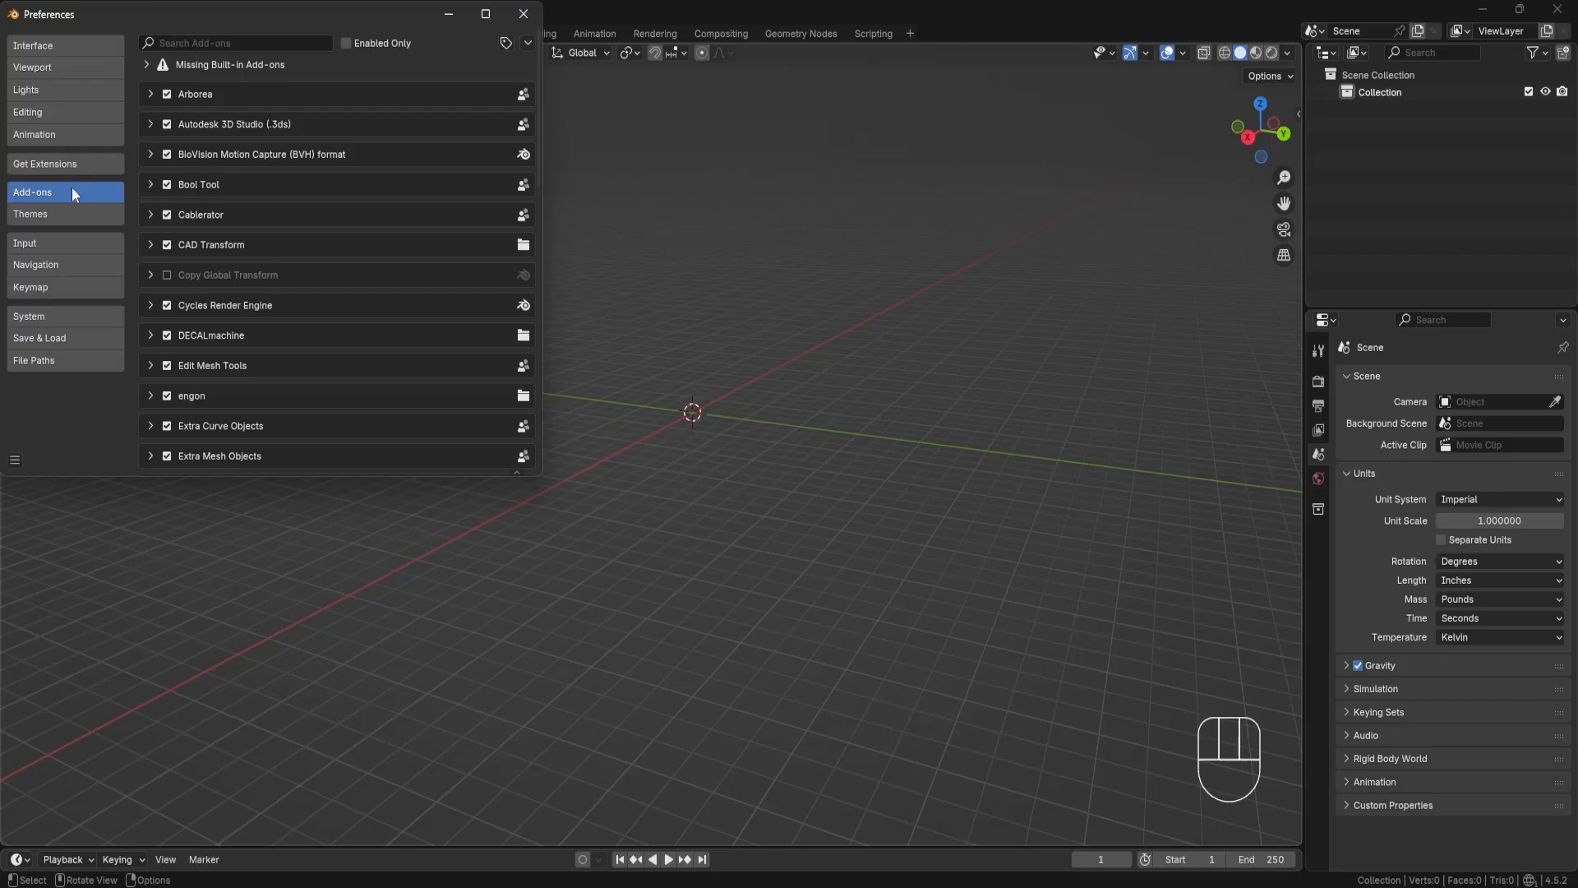
left_click(217, 43)
type("extra")
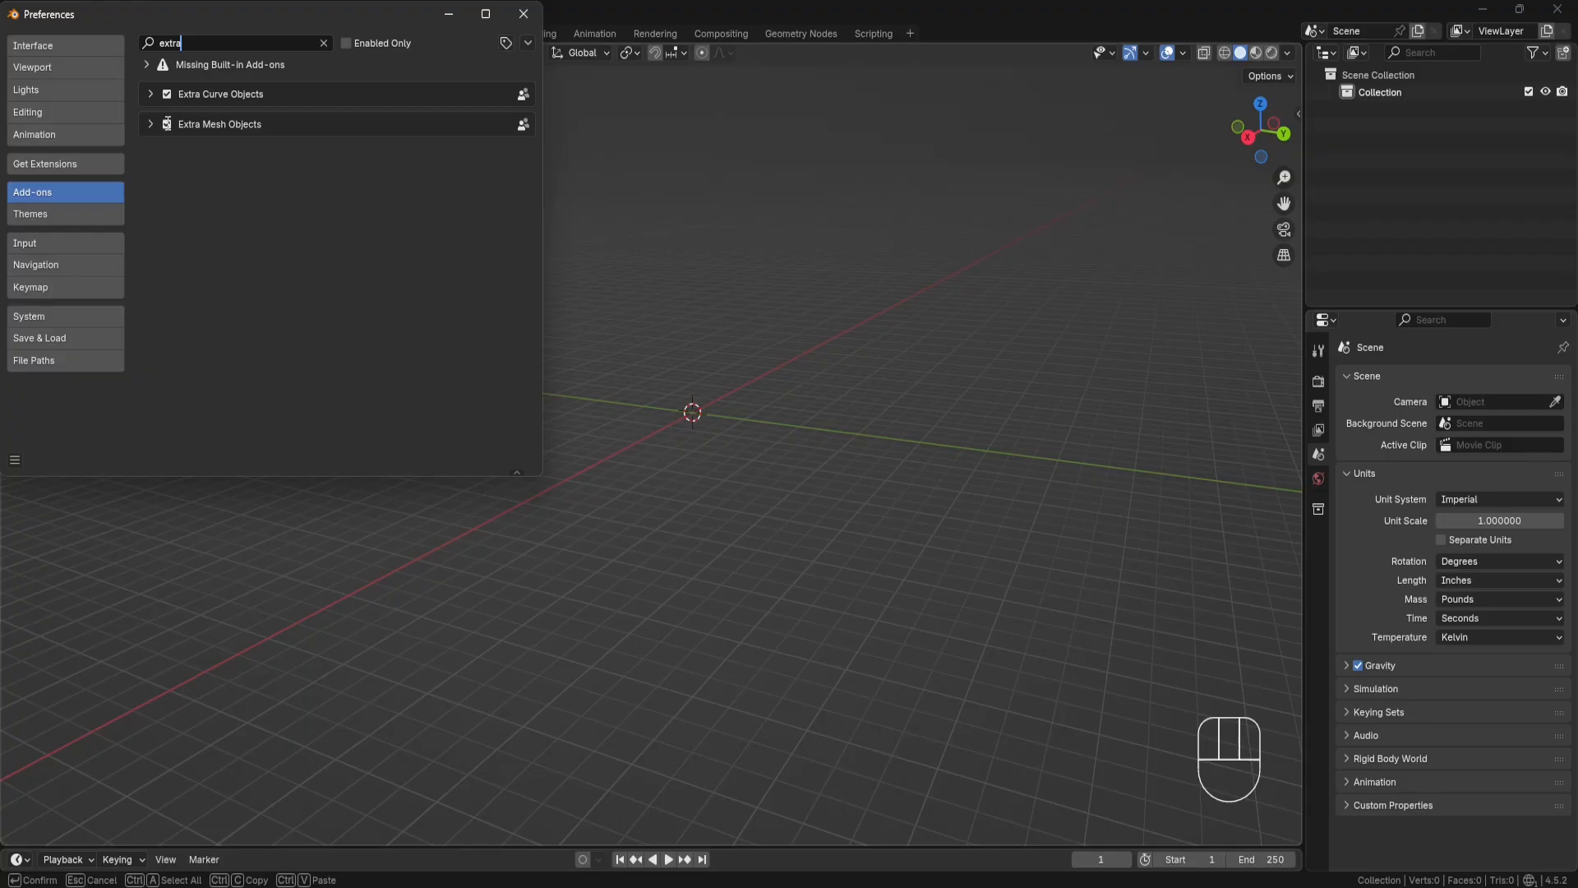
left_click(166, 126)
left_click(166, 126)
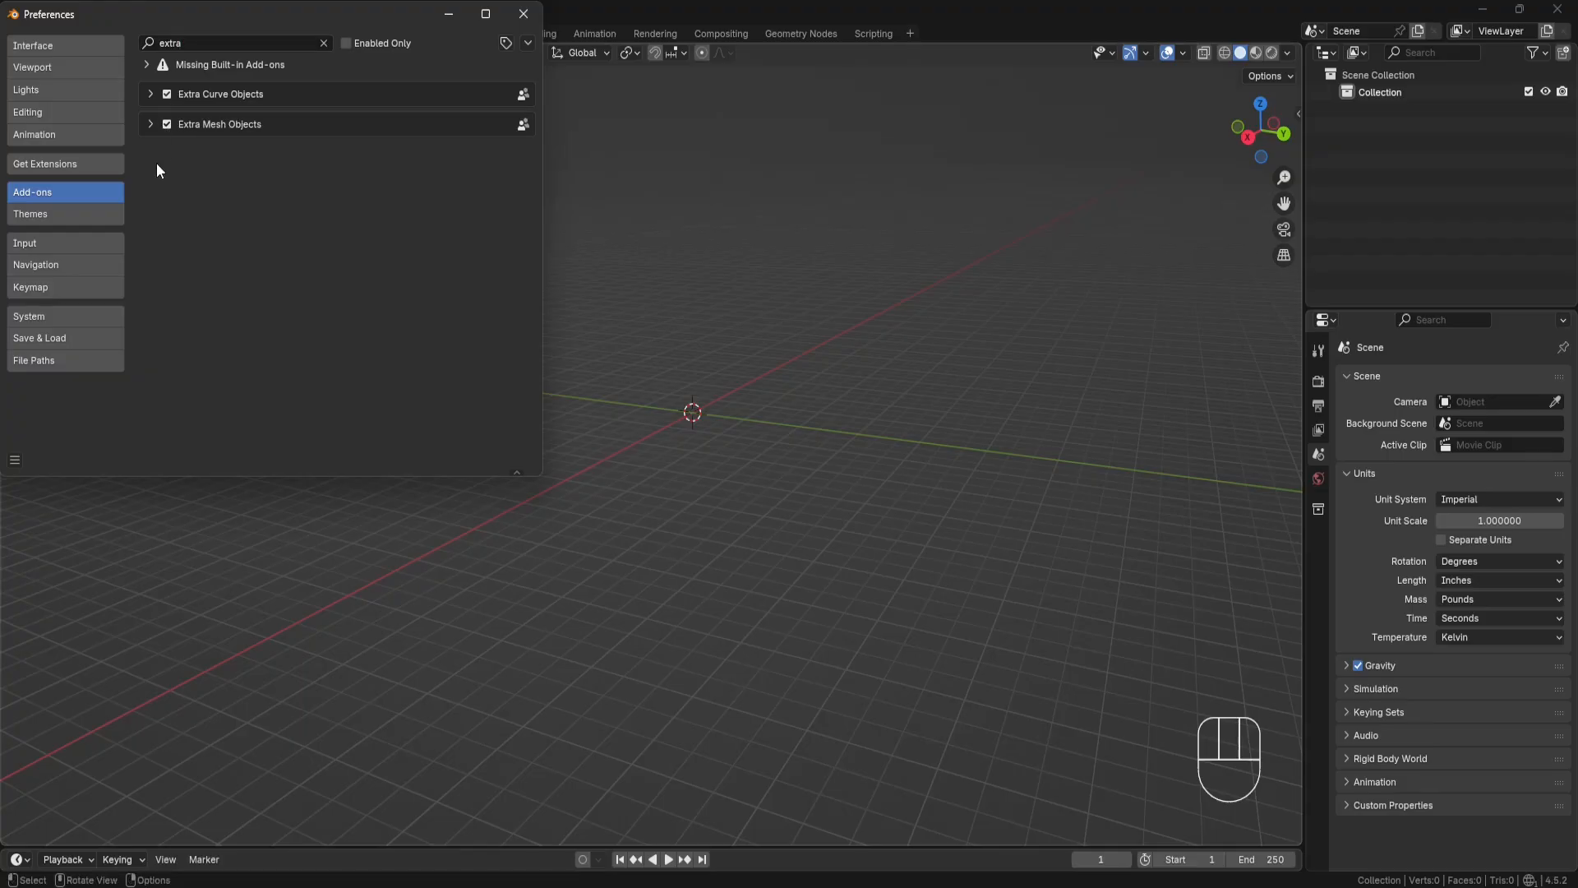
Step: Save the preferences and close their window
left_click(15, 459)
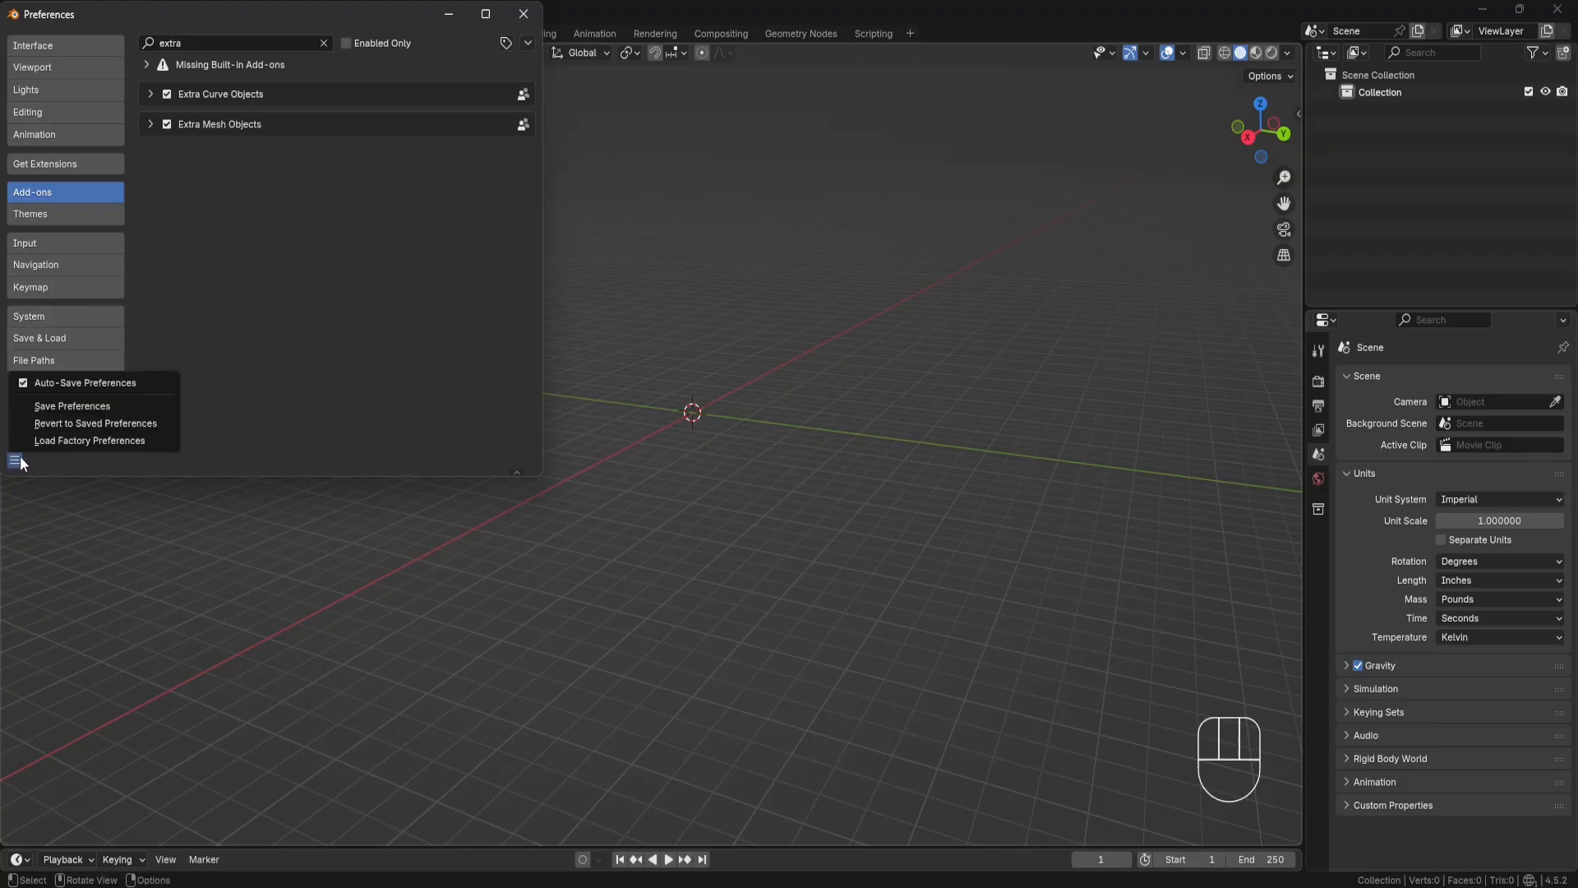
left_click(69, 407)
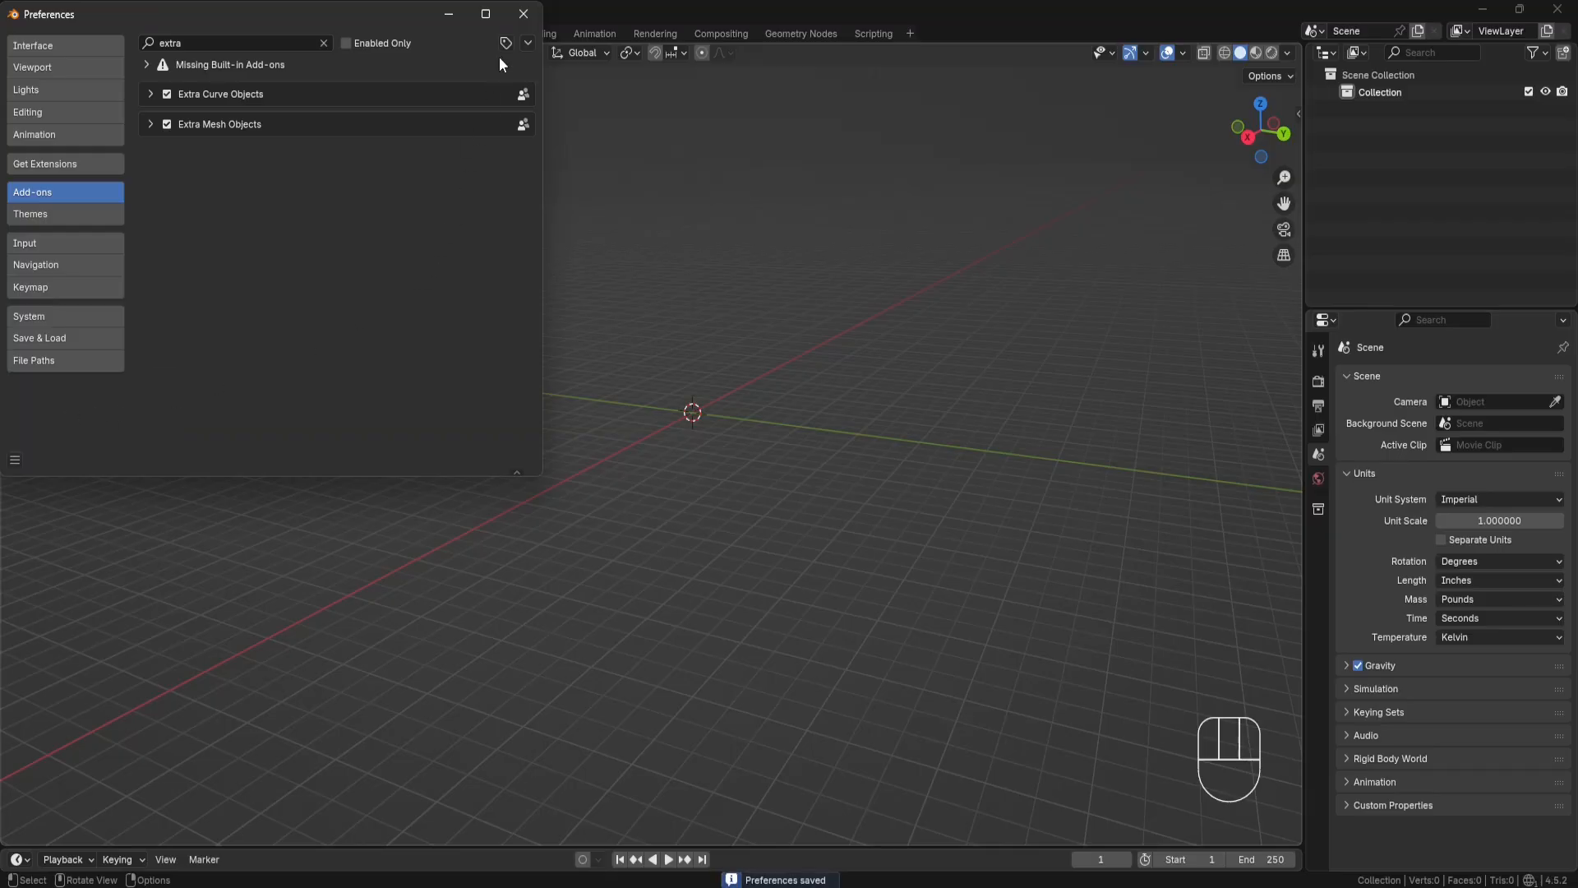
left_click(524, 17)
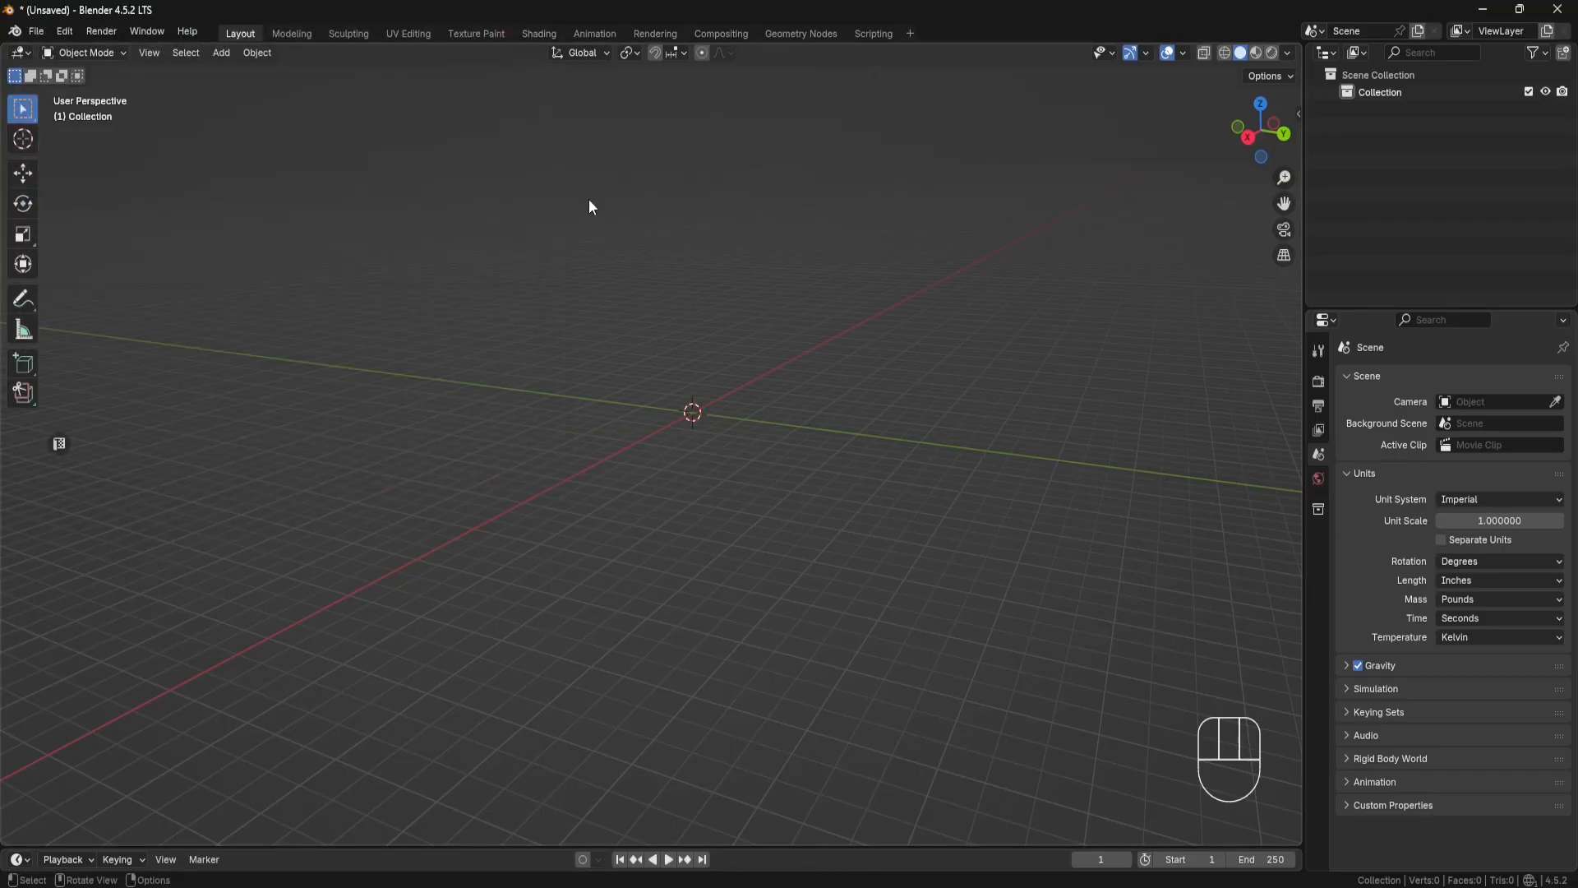
Step: Add a Round Cube mesh at the origin with a radius of 0.16
key("shift+a")
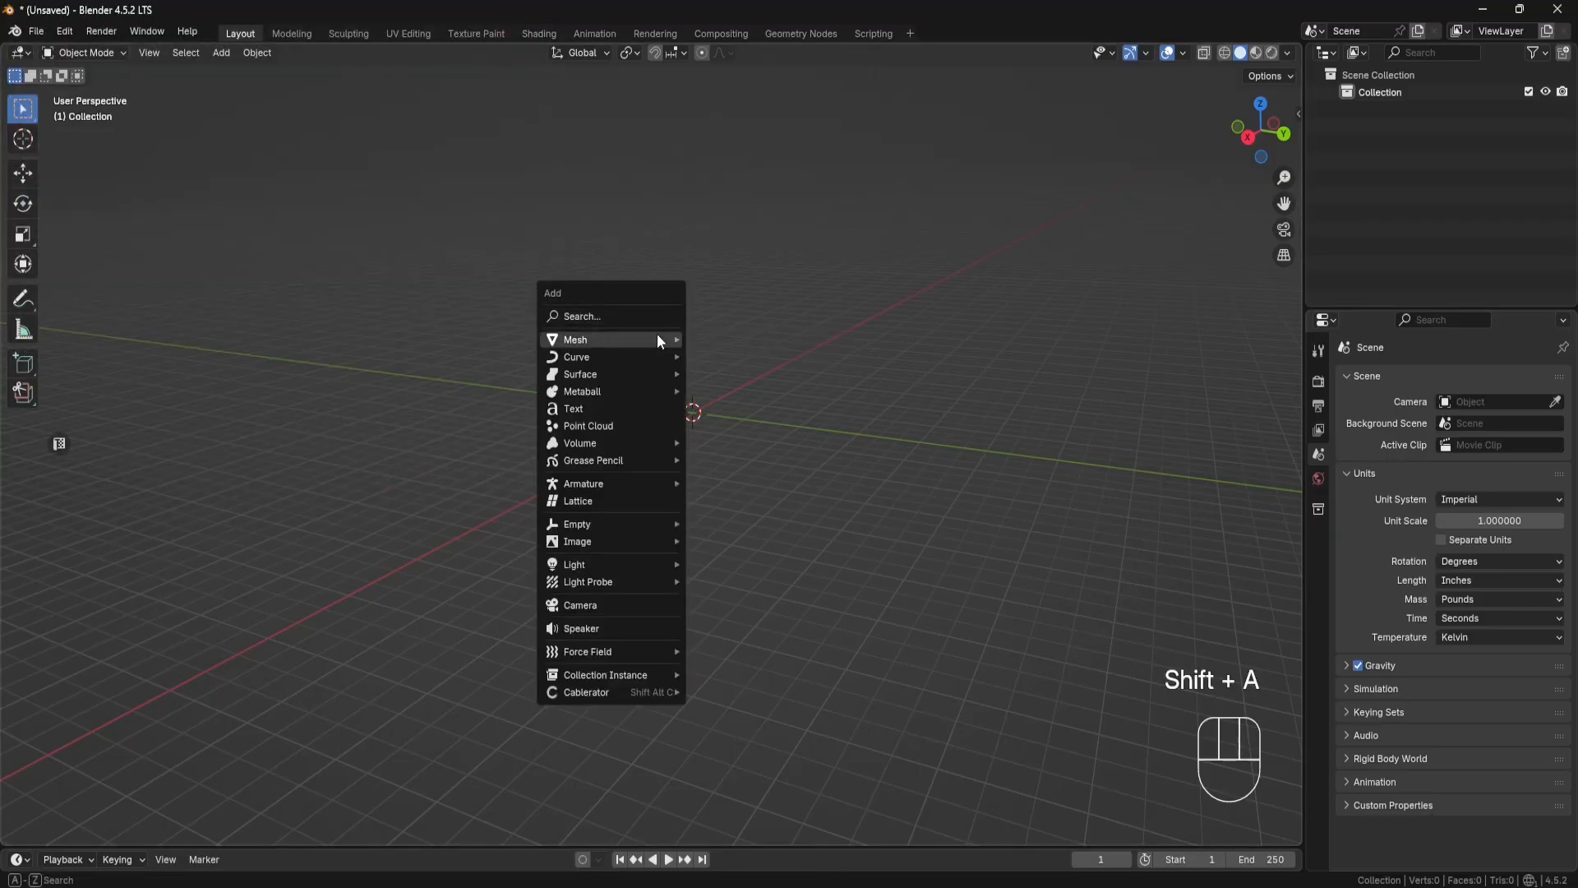
mouse_move(658, 339)
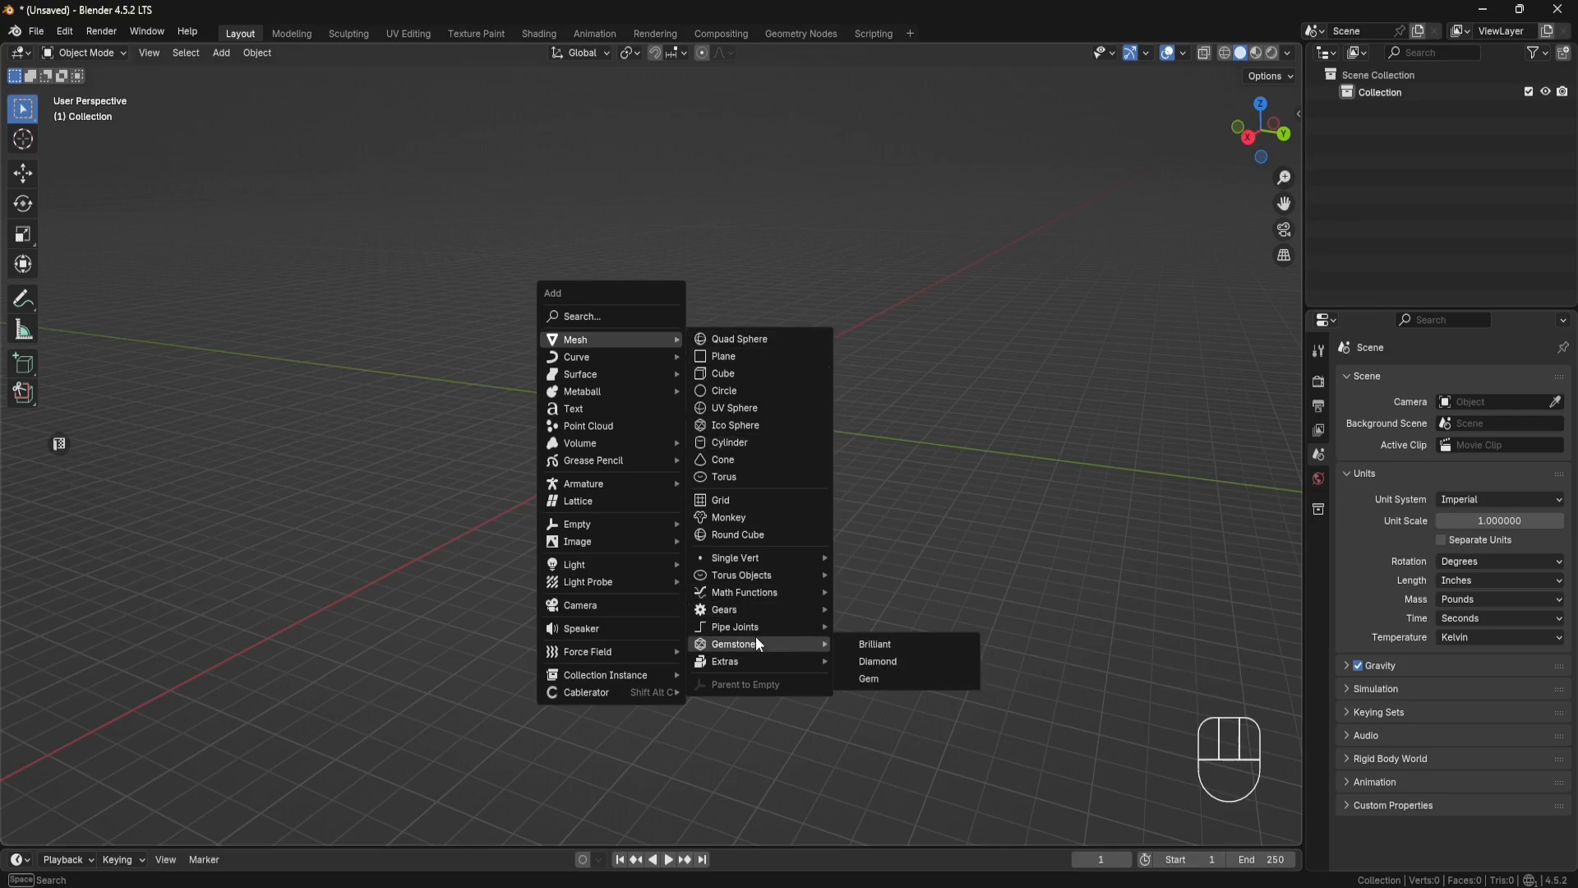
left_click(753, 535)
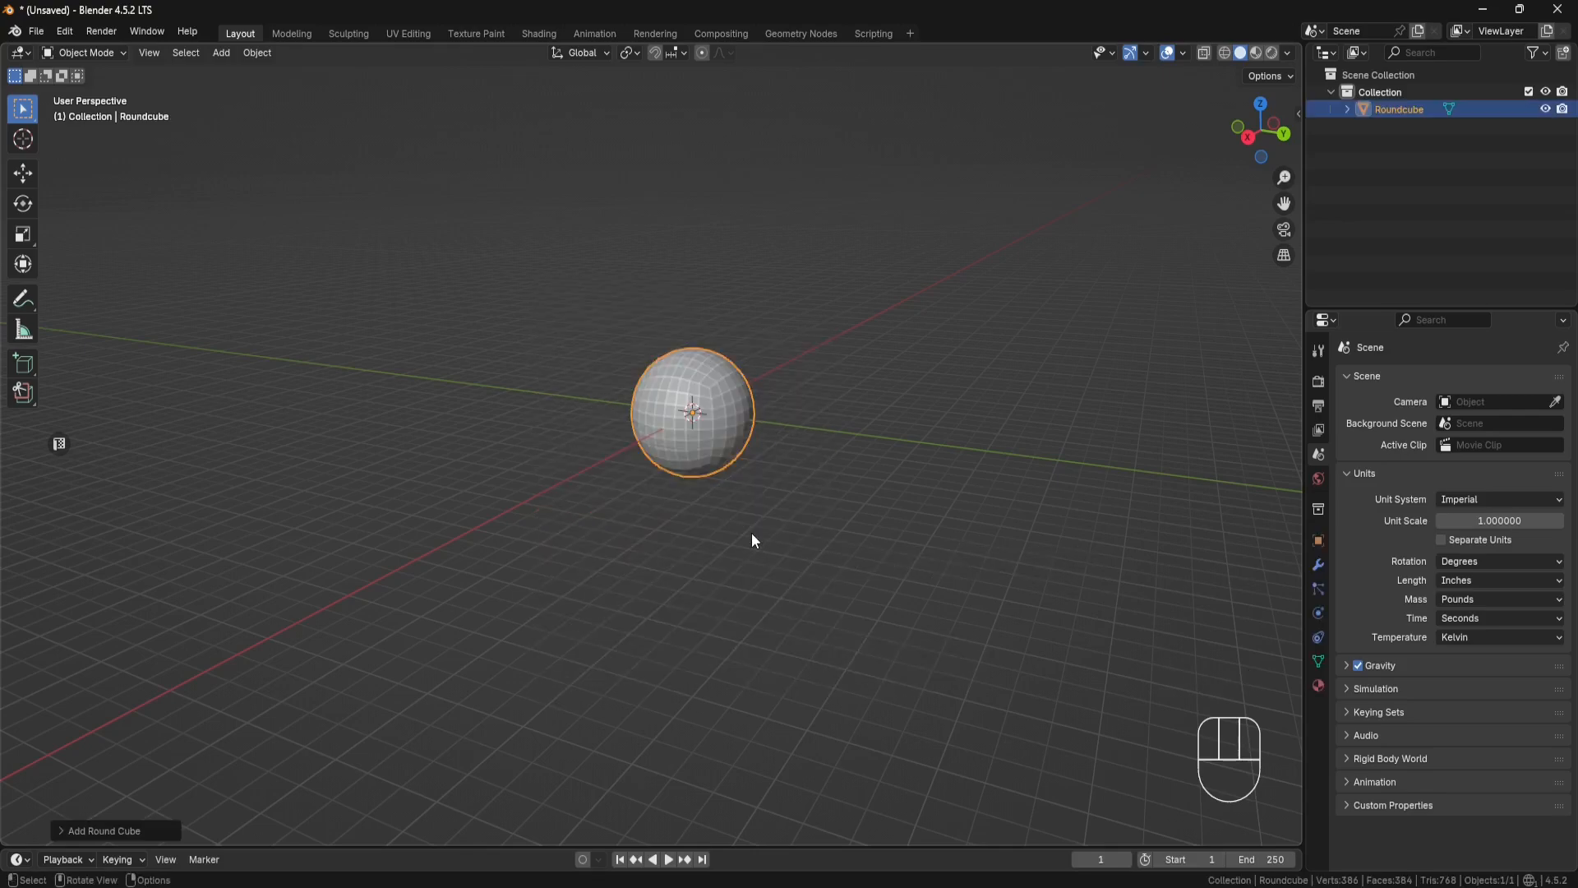
left_click(116, 831)
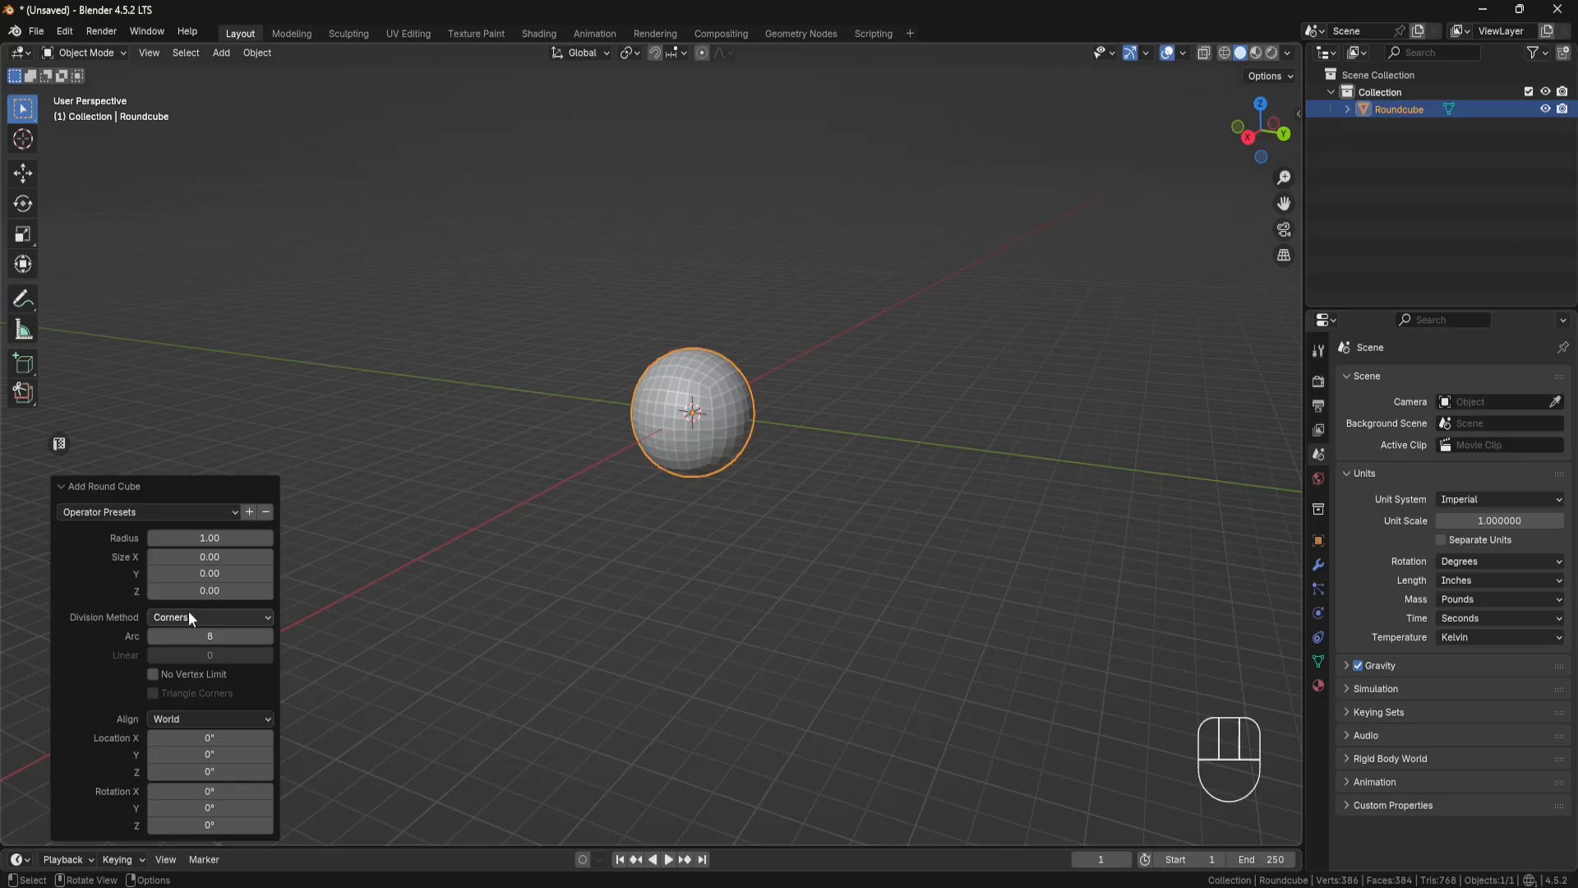
double_click(220, 539)
type("0.16")
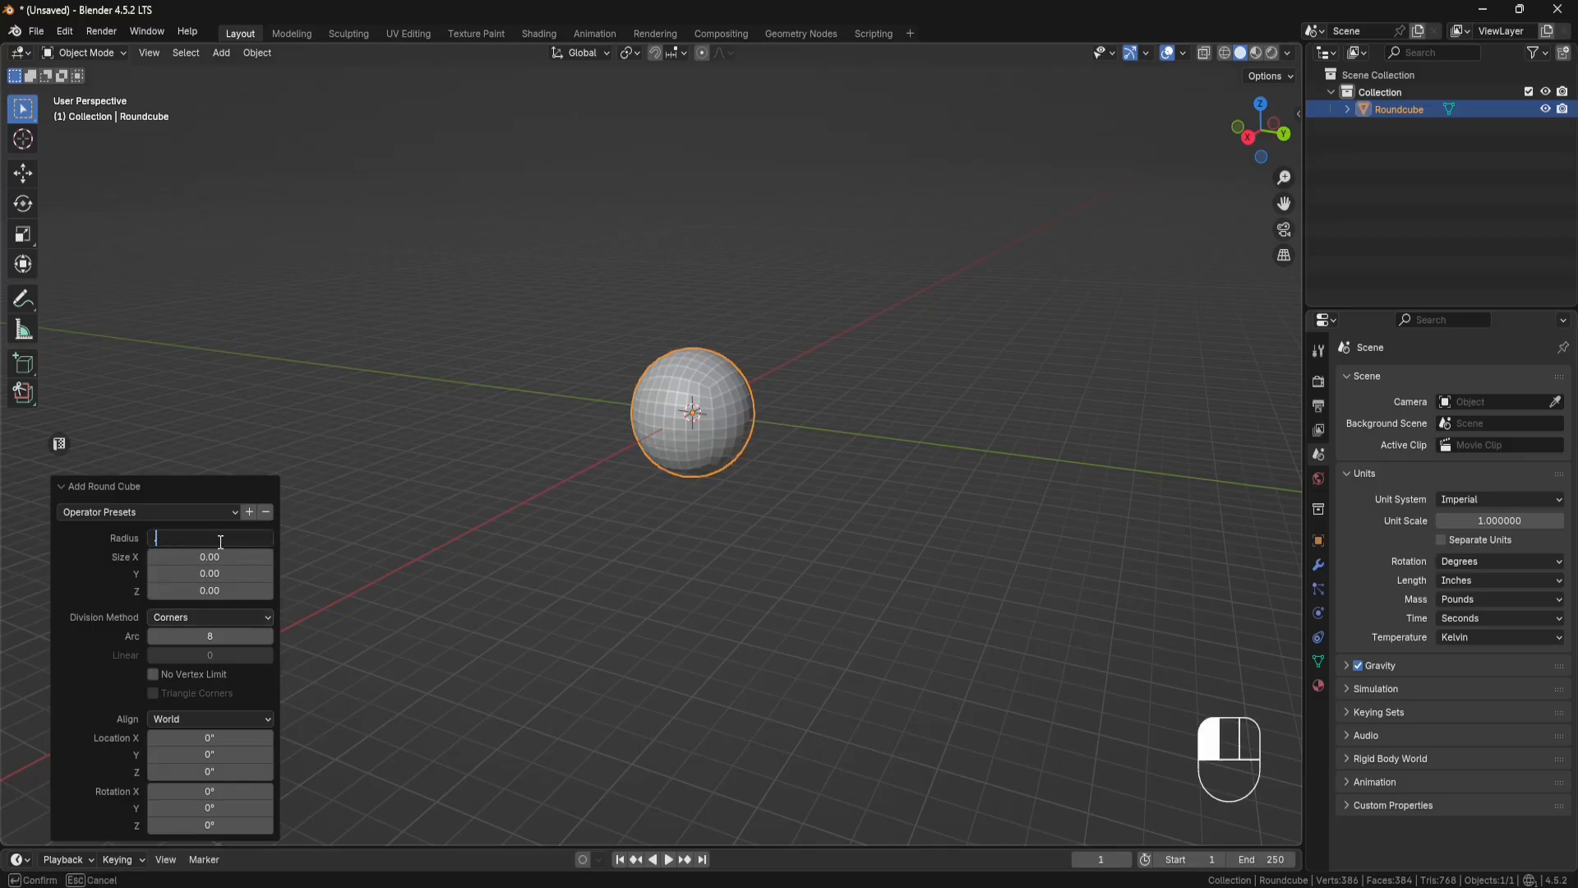
key("Return")
Step: Set the round cube's arc divisions to 6
scroll(680, 409, "up", 8)
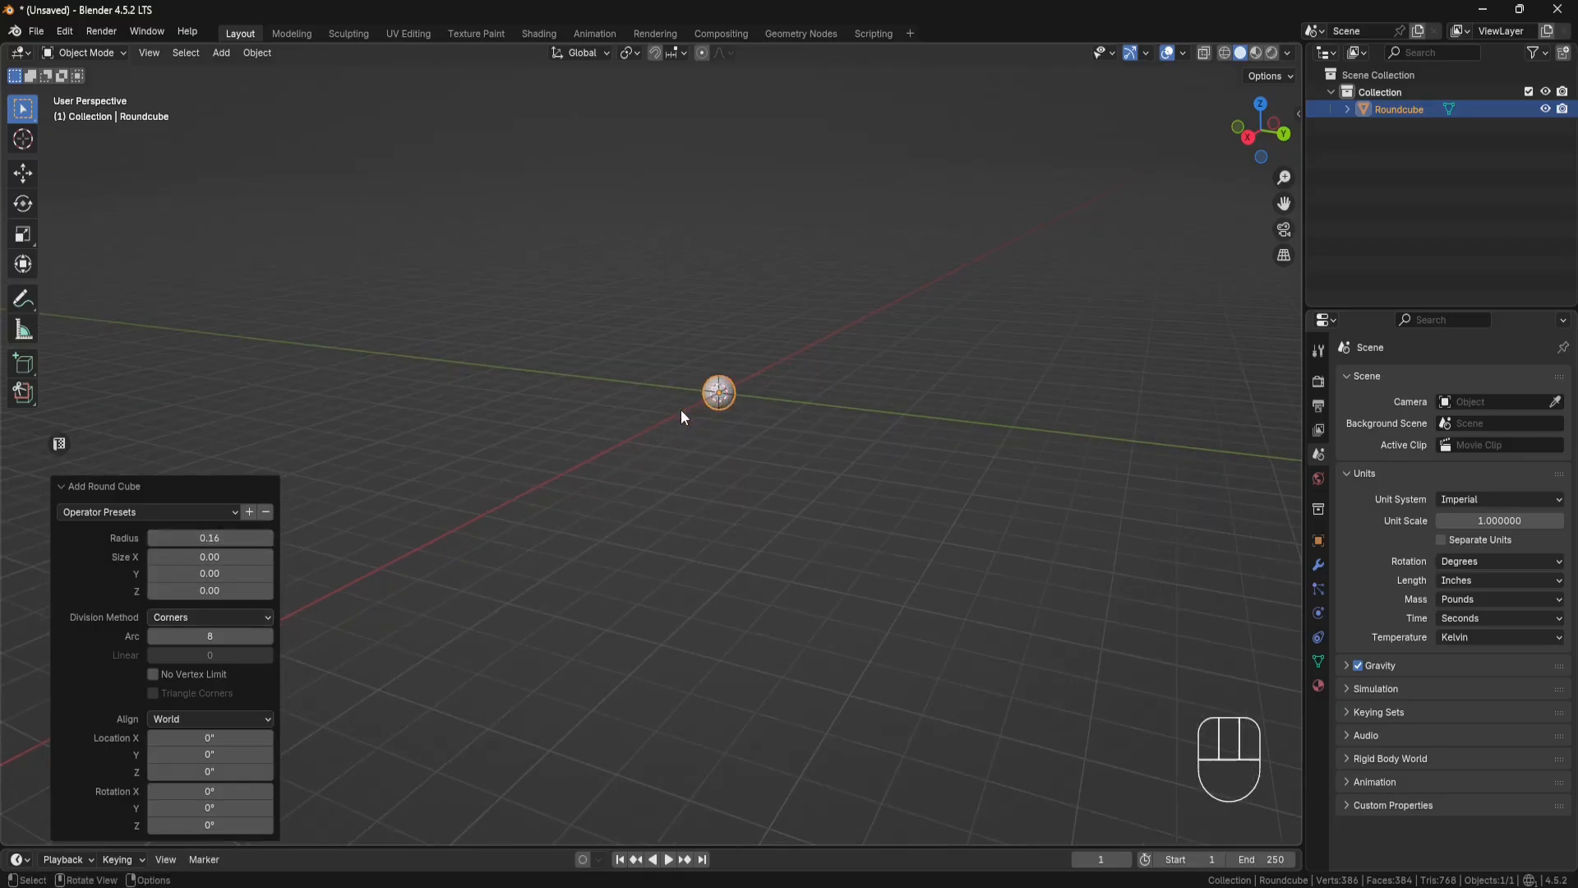
middle_click_drag(909, 293, 647, 466, "shift")
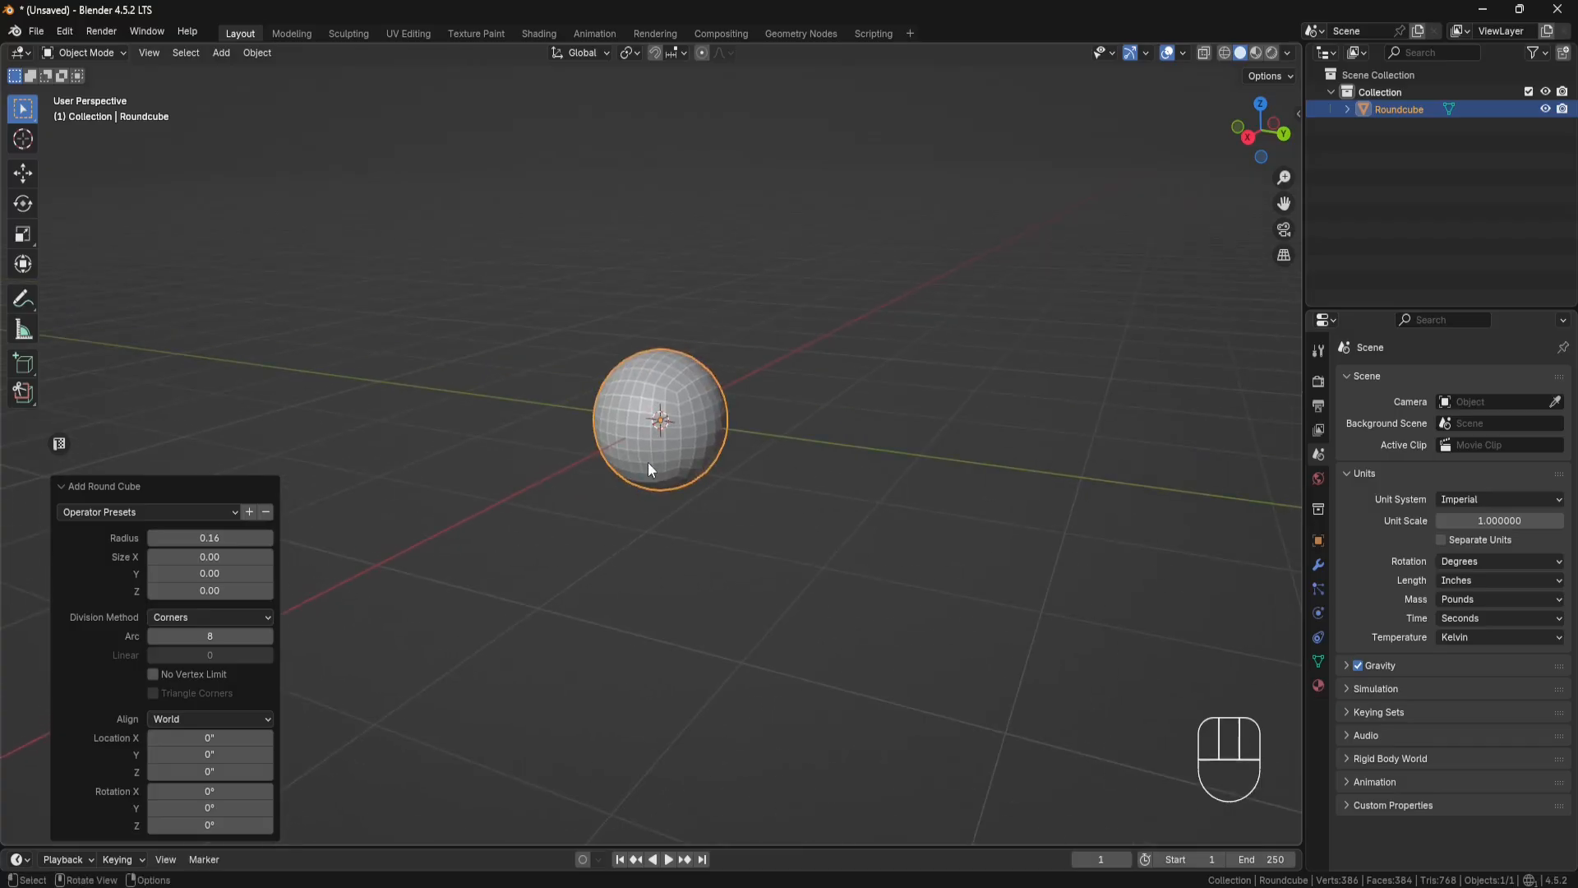
scroll(662, 452, "up", 3)
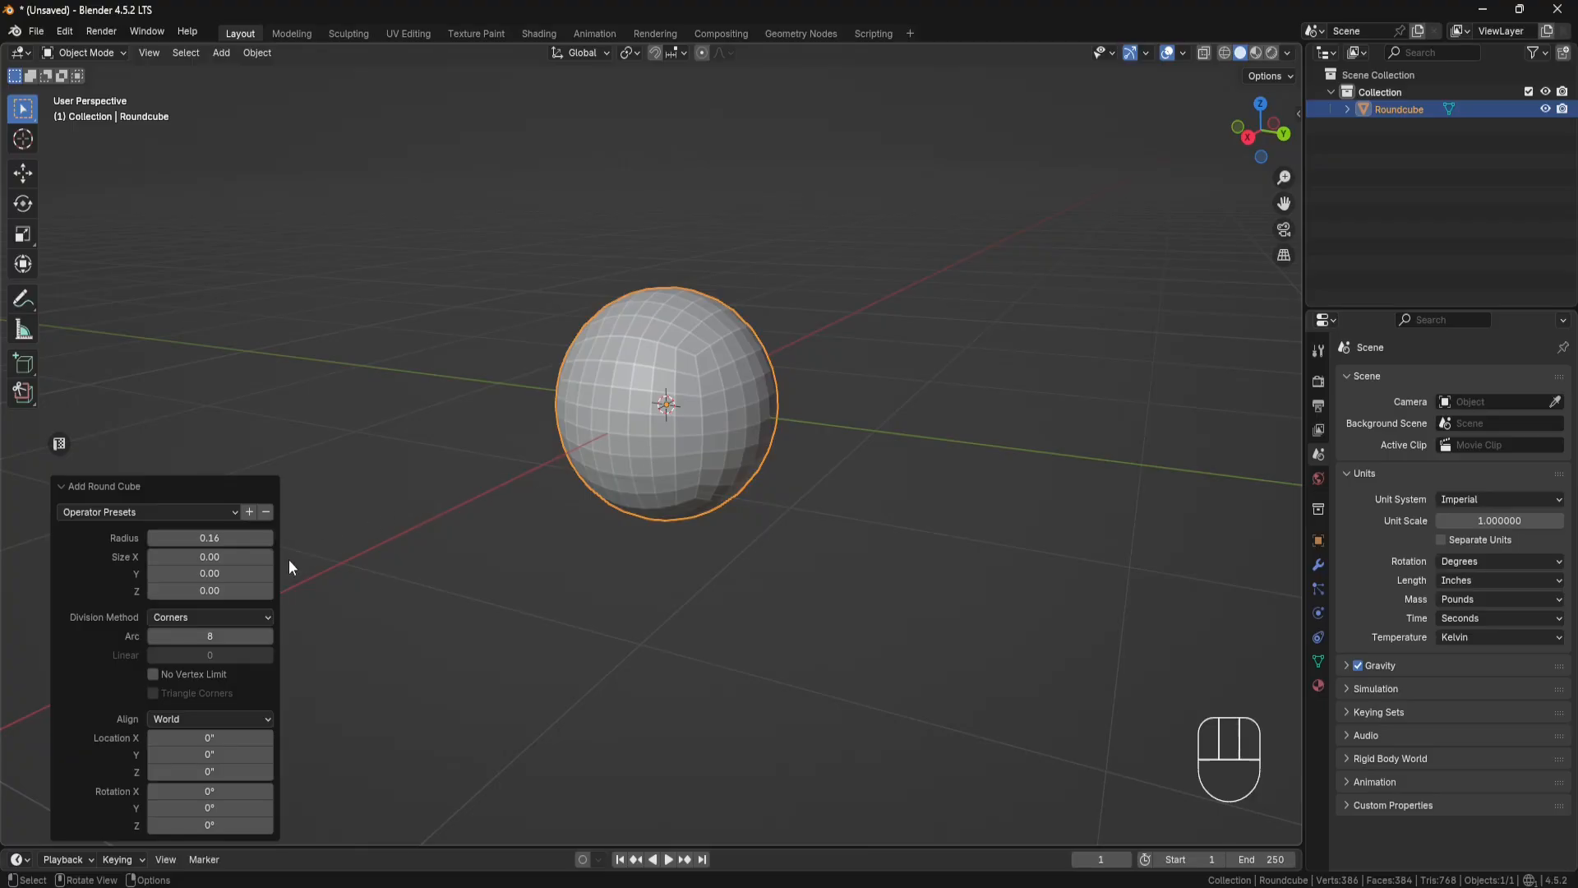
left_click(229, 634)
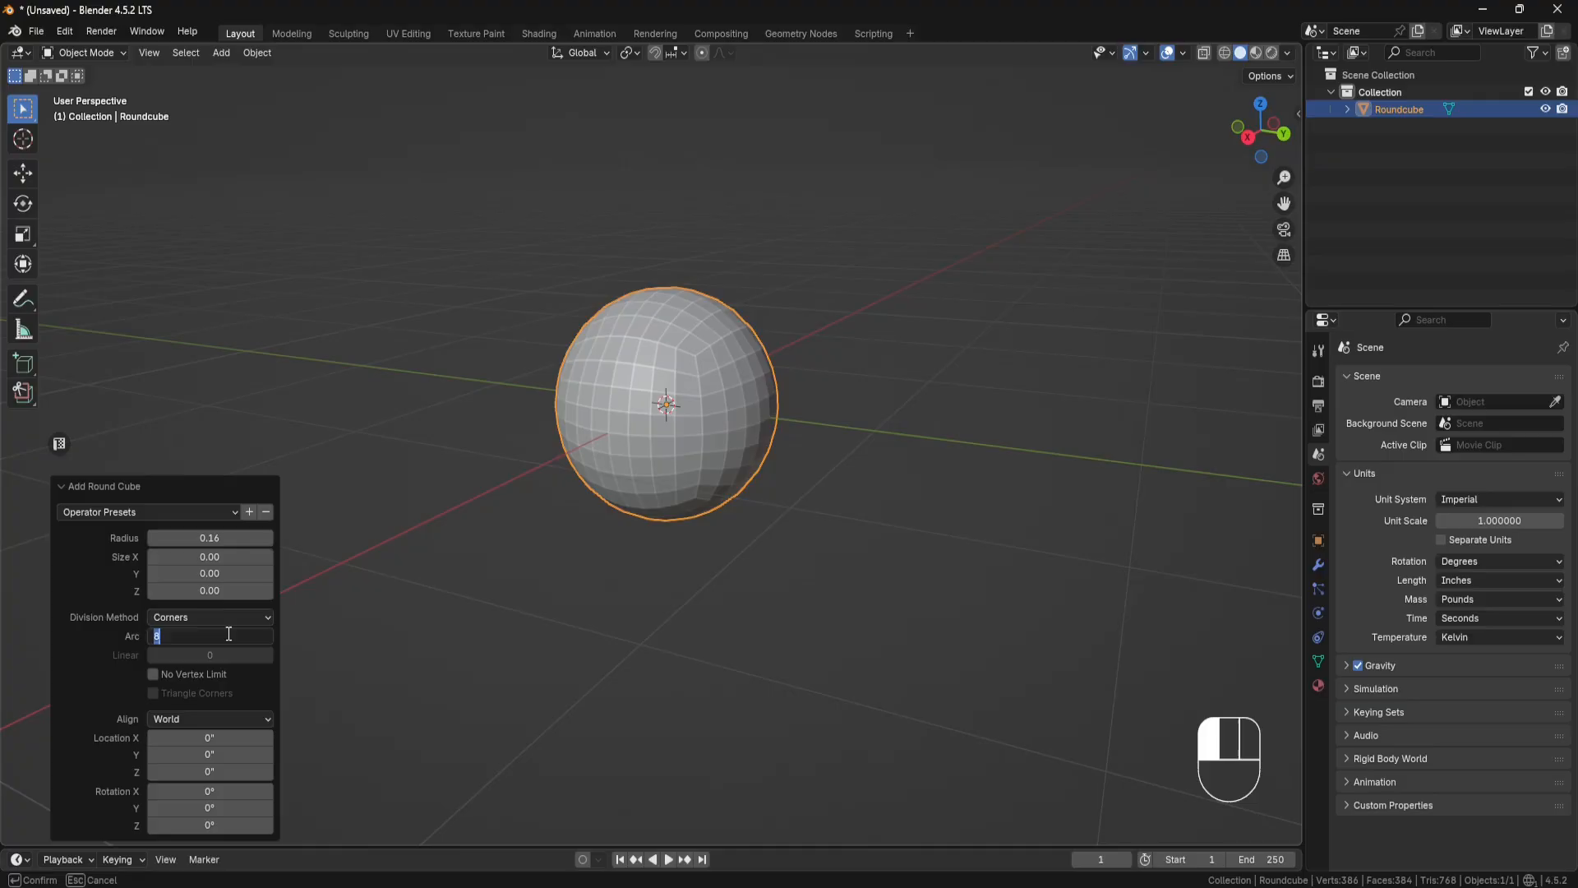
type("6")
key("Return")
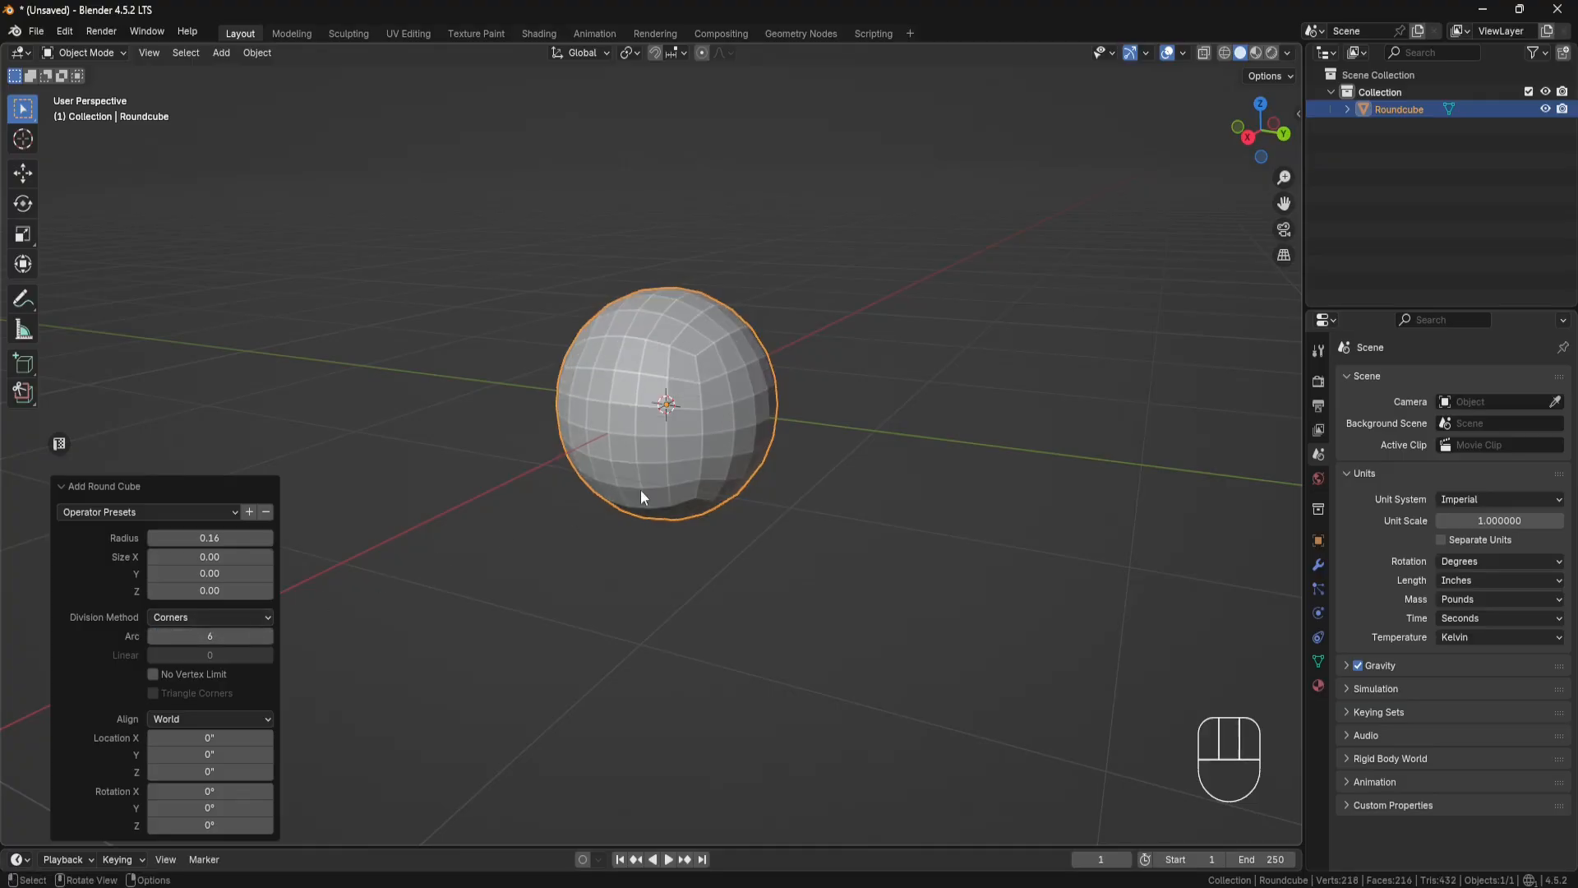
Step: Rename the round cube object as Sphere and hide it in the viewport
mouse_move(743, 408)
middle_mouse_down()
mouse_move(710, 442)
mouse_move(782, 402)
mouse_move(747, 422)
middle_mouse_up()
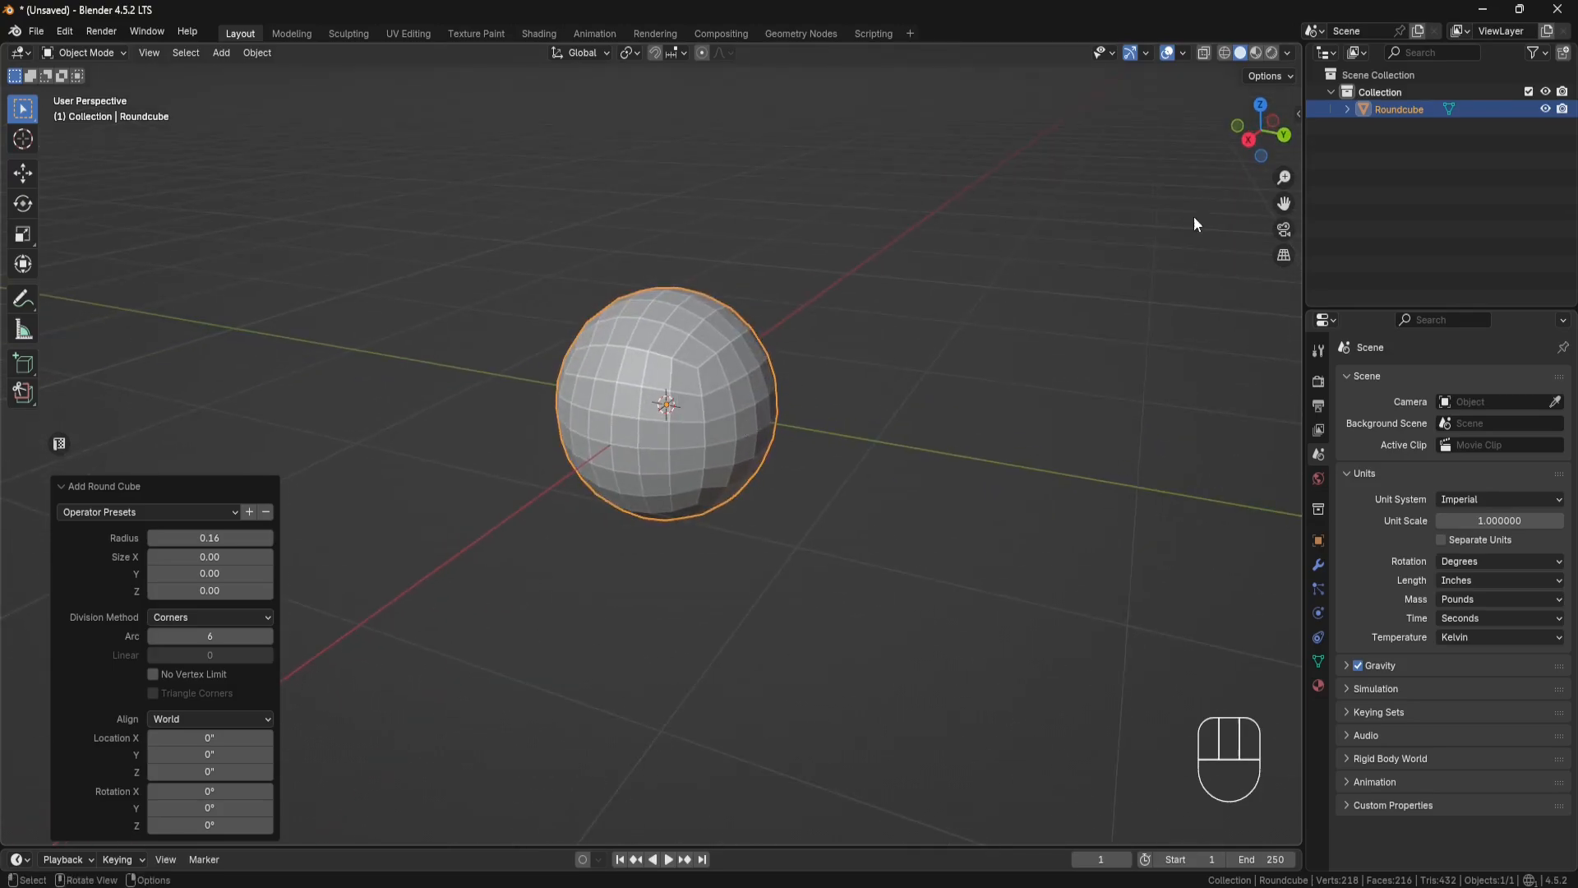
double_click(1395, 110)
type("Sphere")
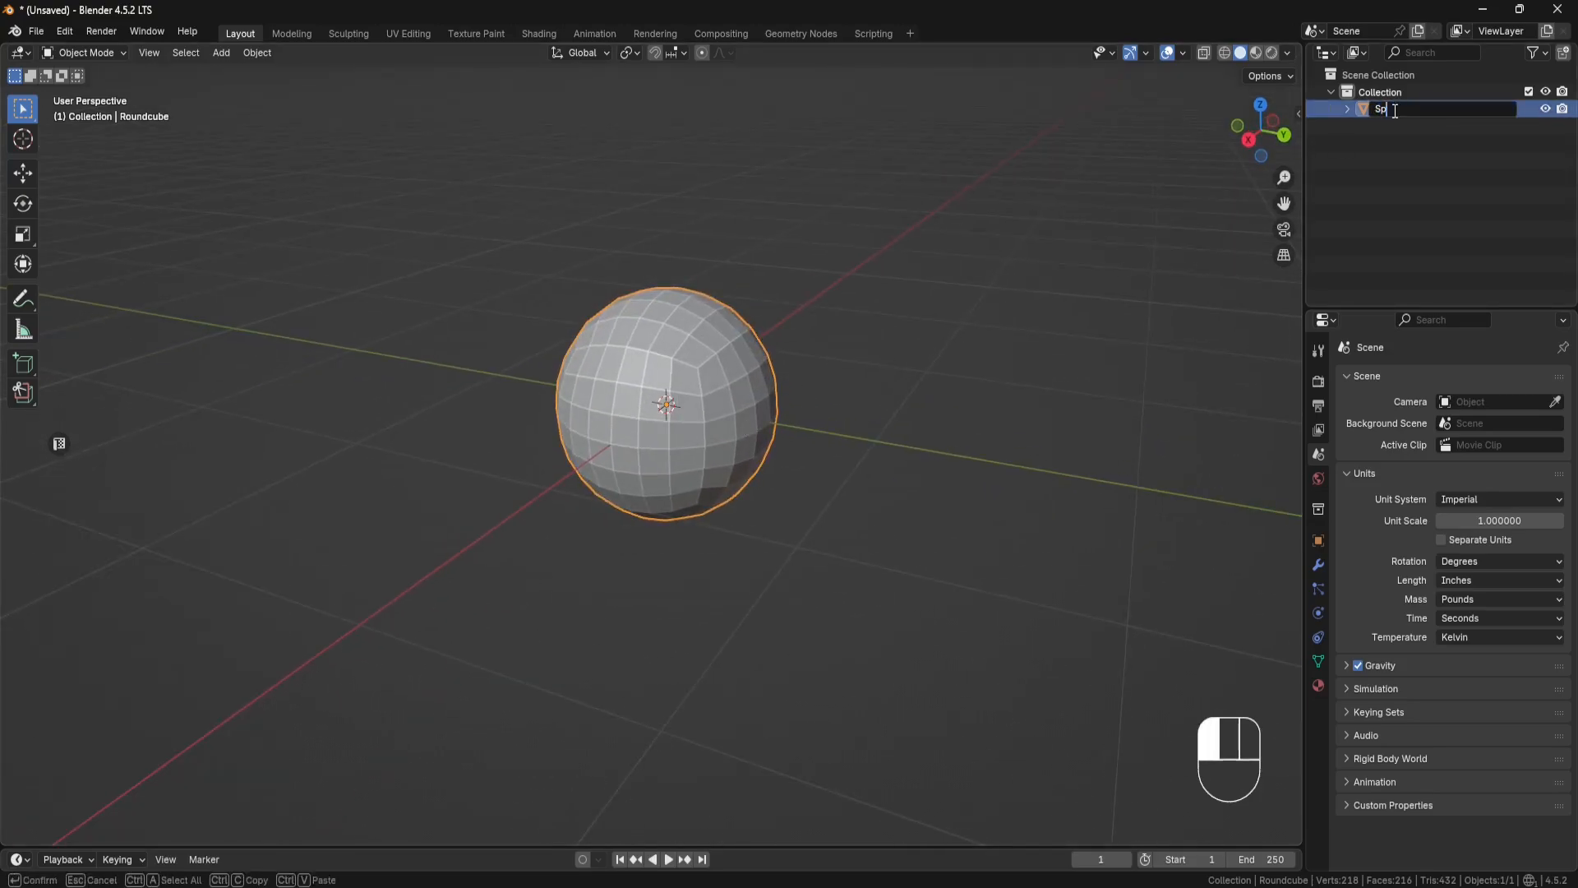
key("Return")
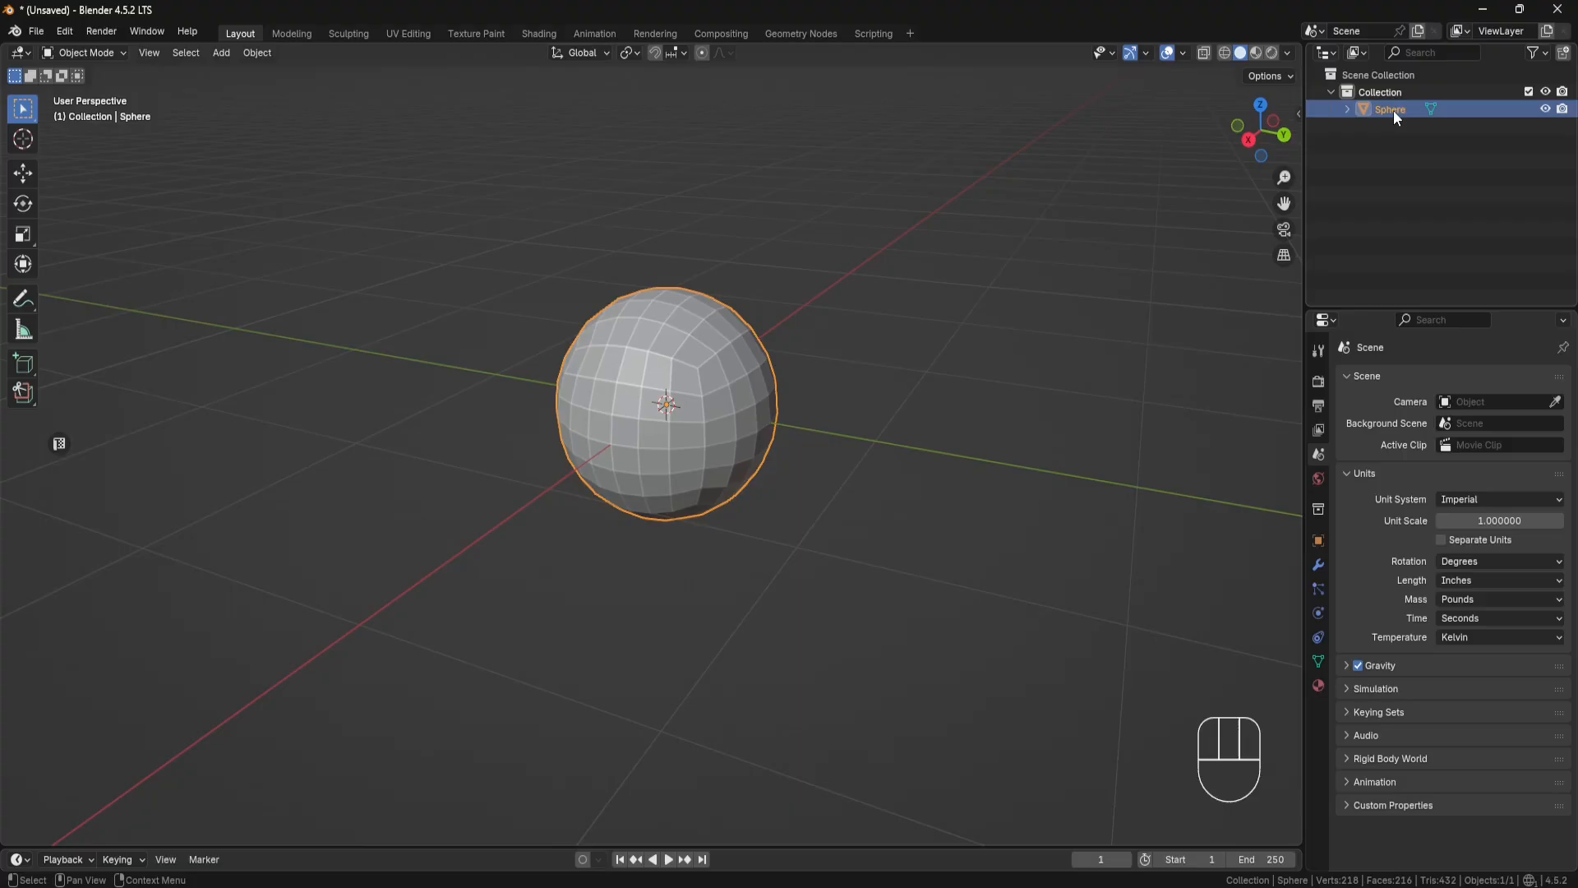
left_click(1545, 109)
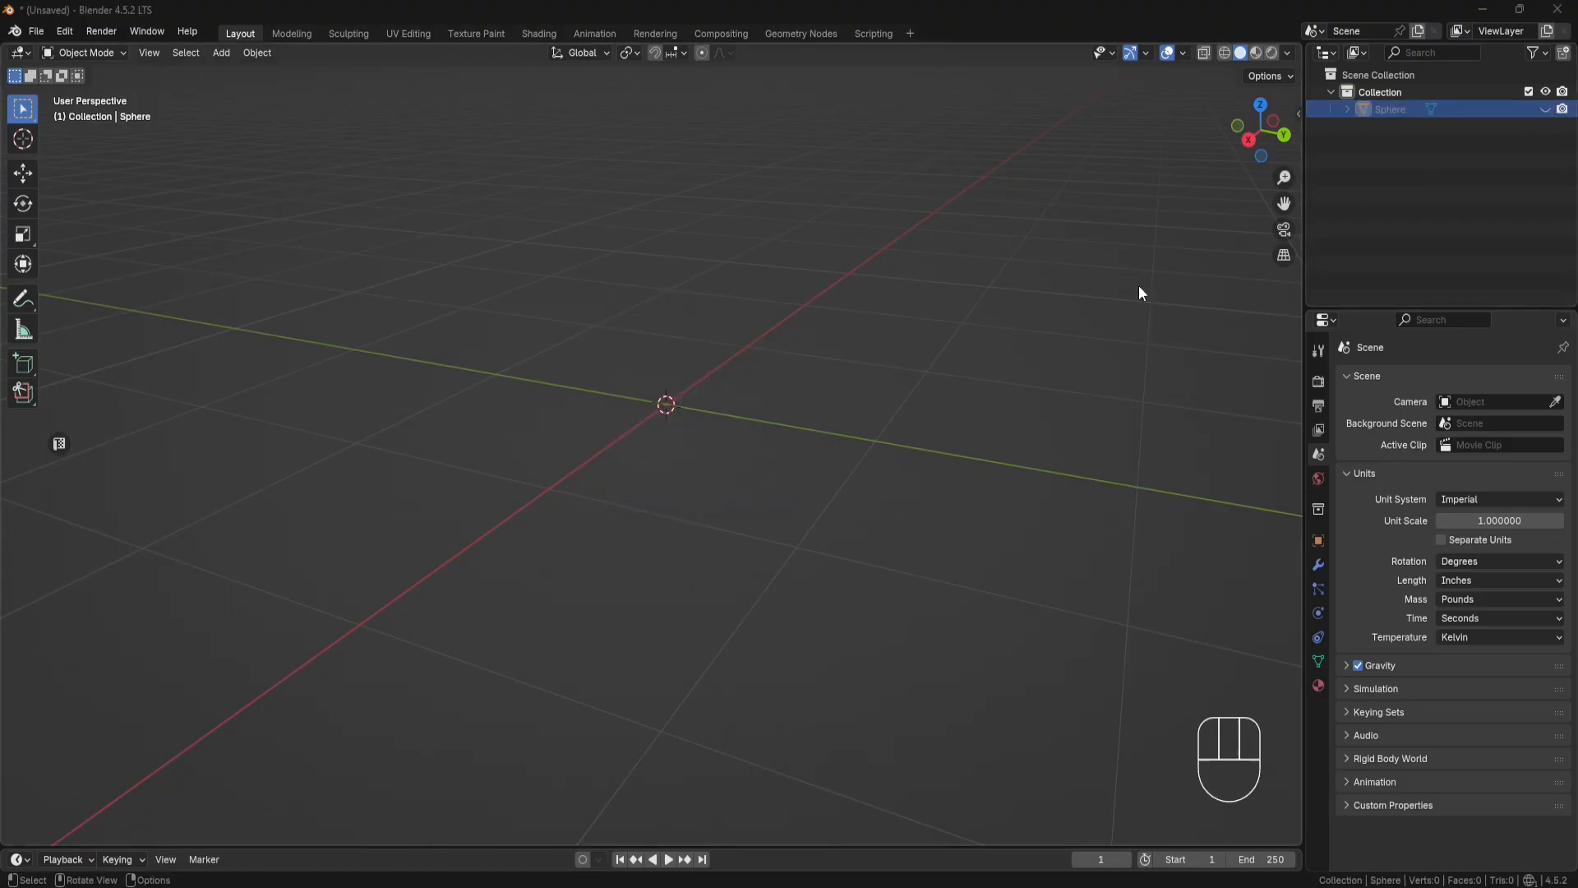
Step: Add a cone mesh at the origin with Radius 1 set to 0.31 inches
key("shift+a")
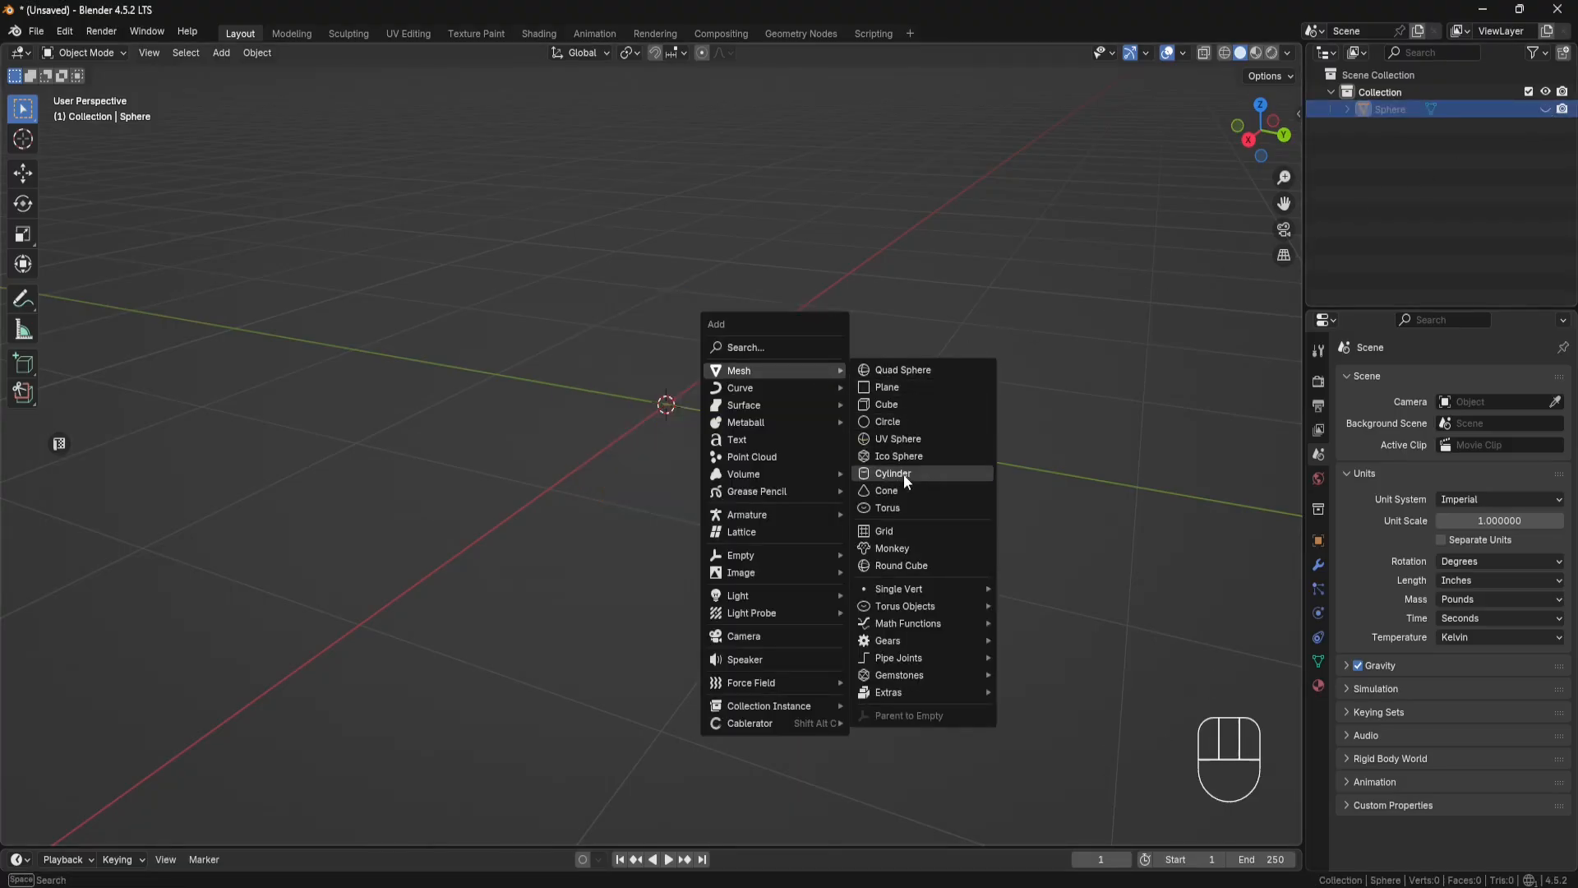
left_click(898, 499)
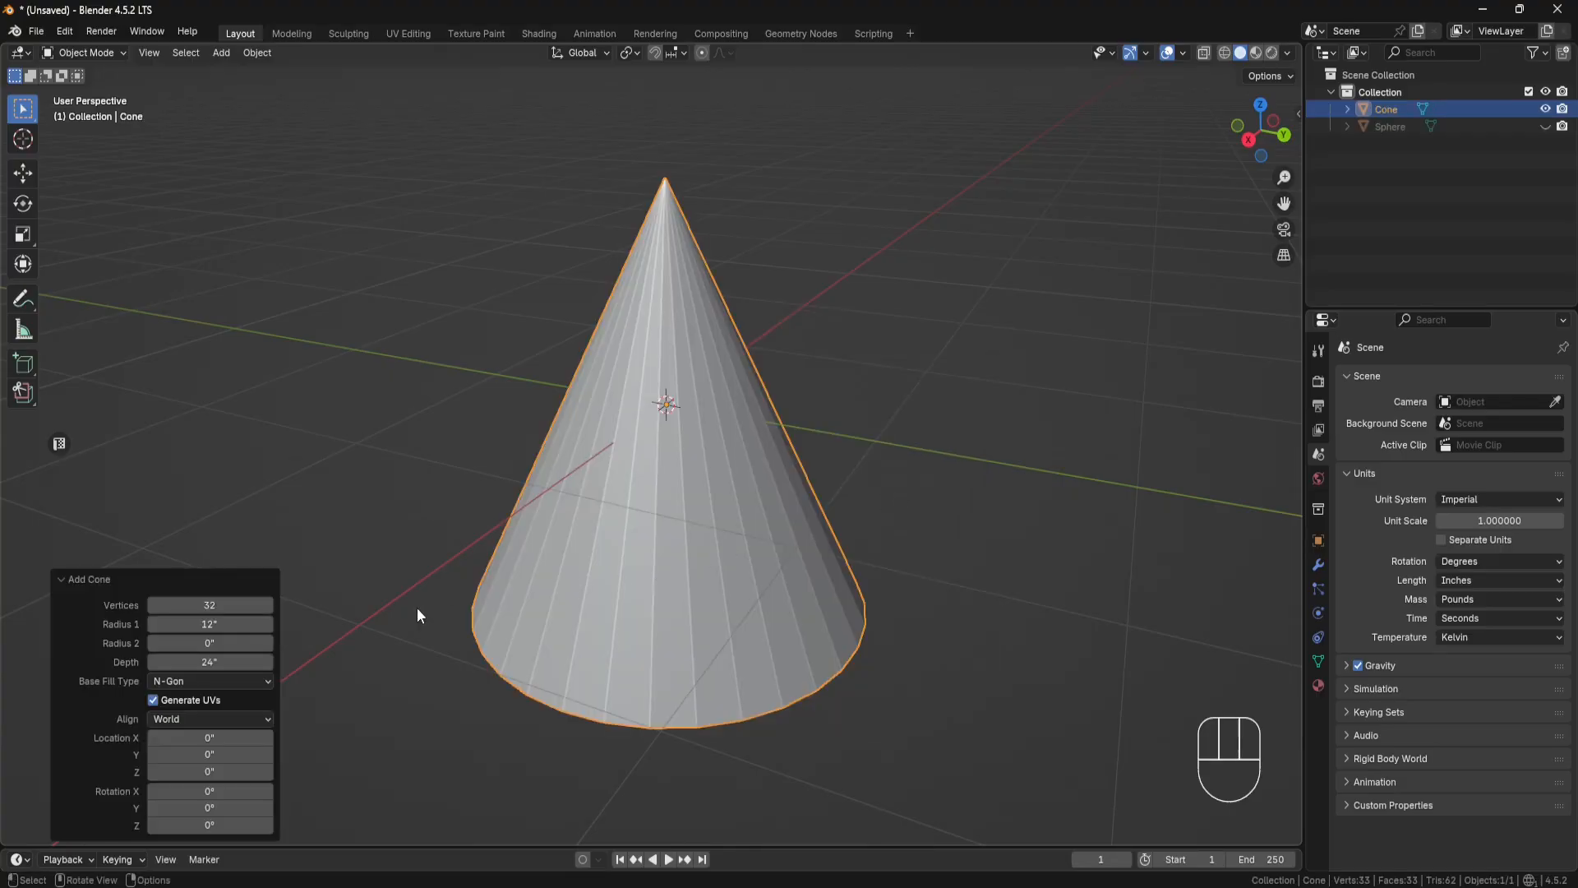
double_click(219, 623)
type("1")
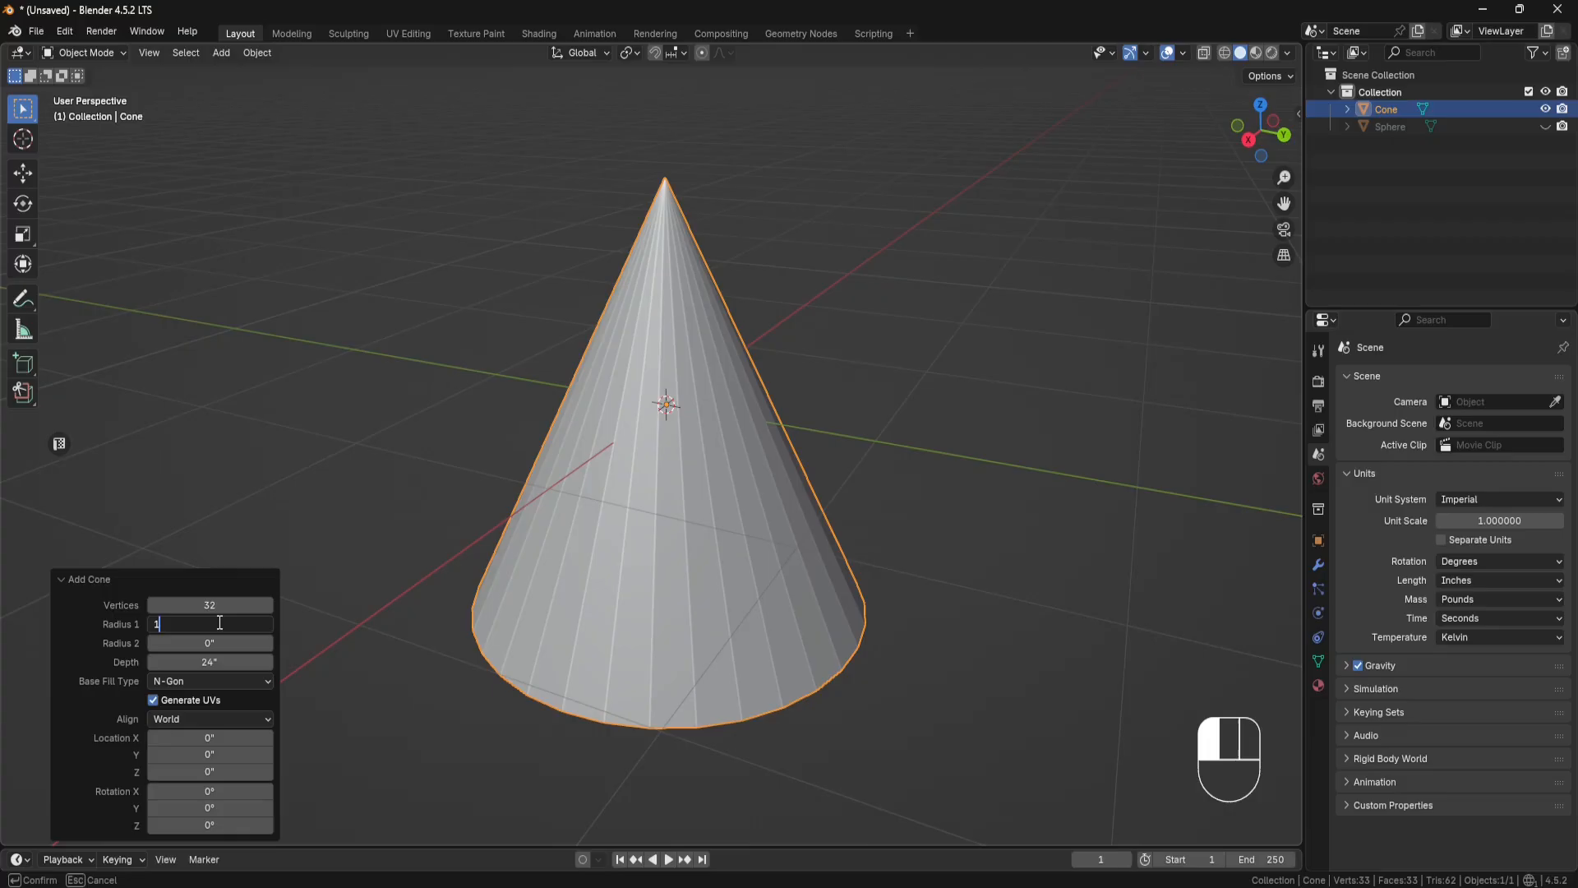
key("Return")
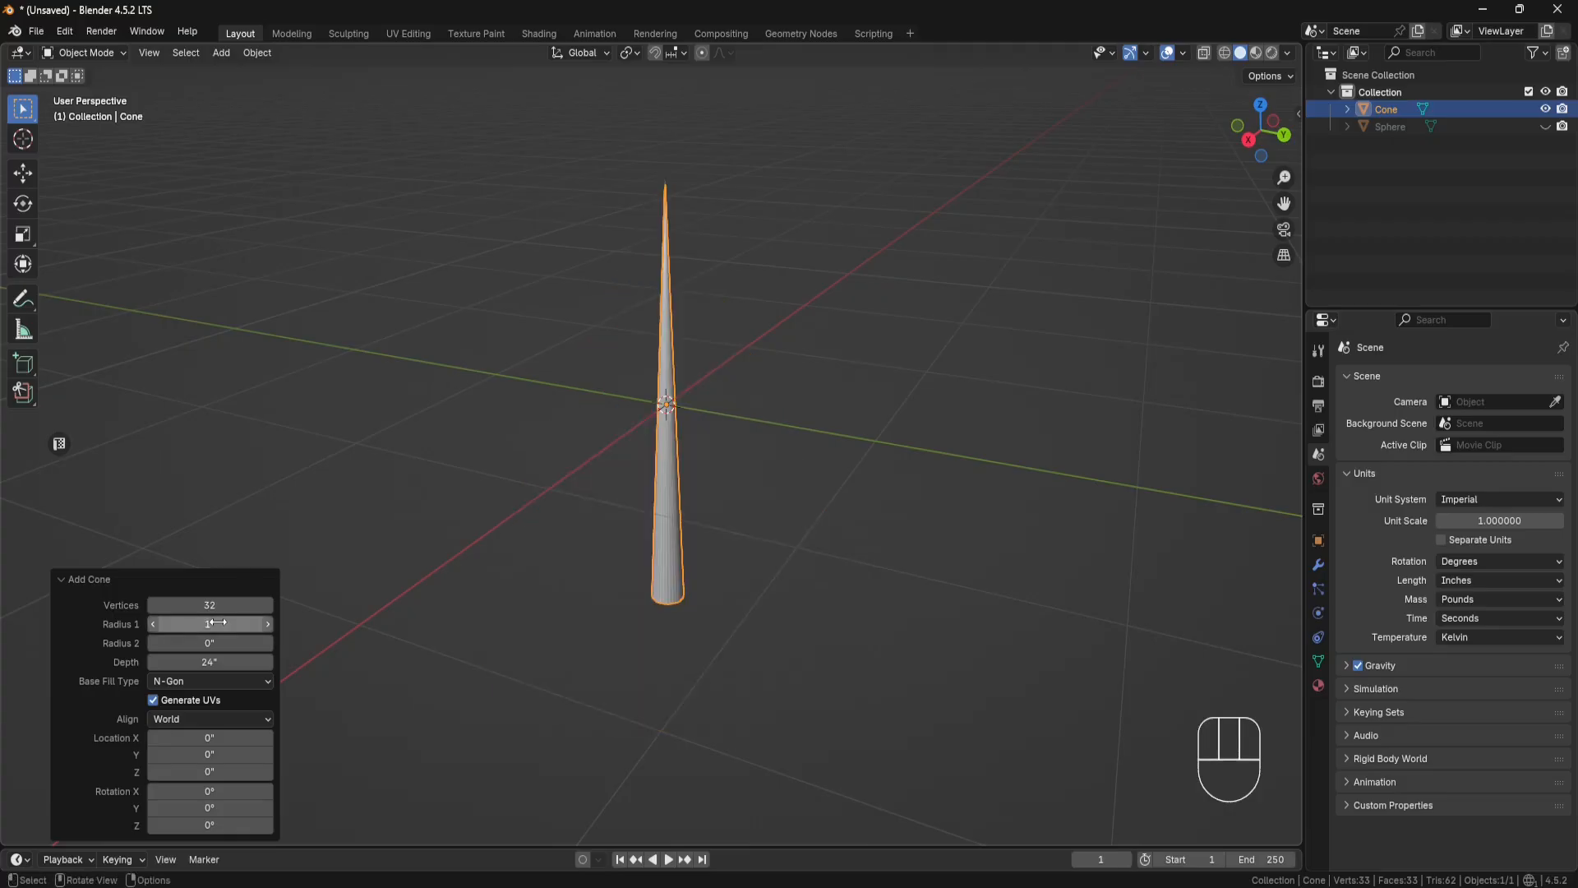
double_click(218, 623)
key("BackSpace")
type(".31")
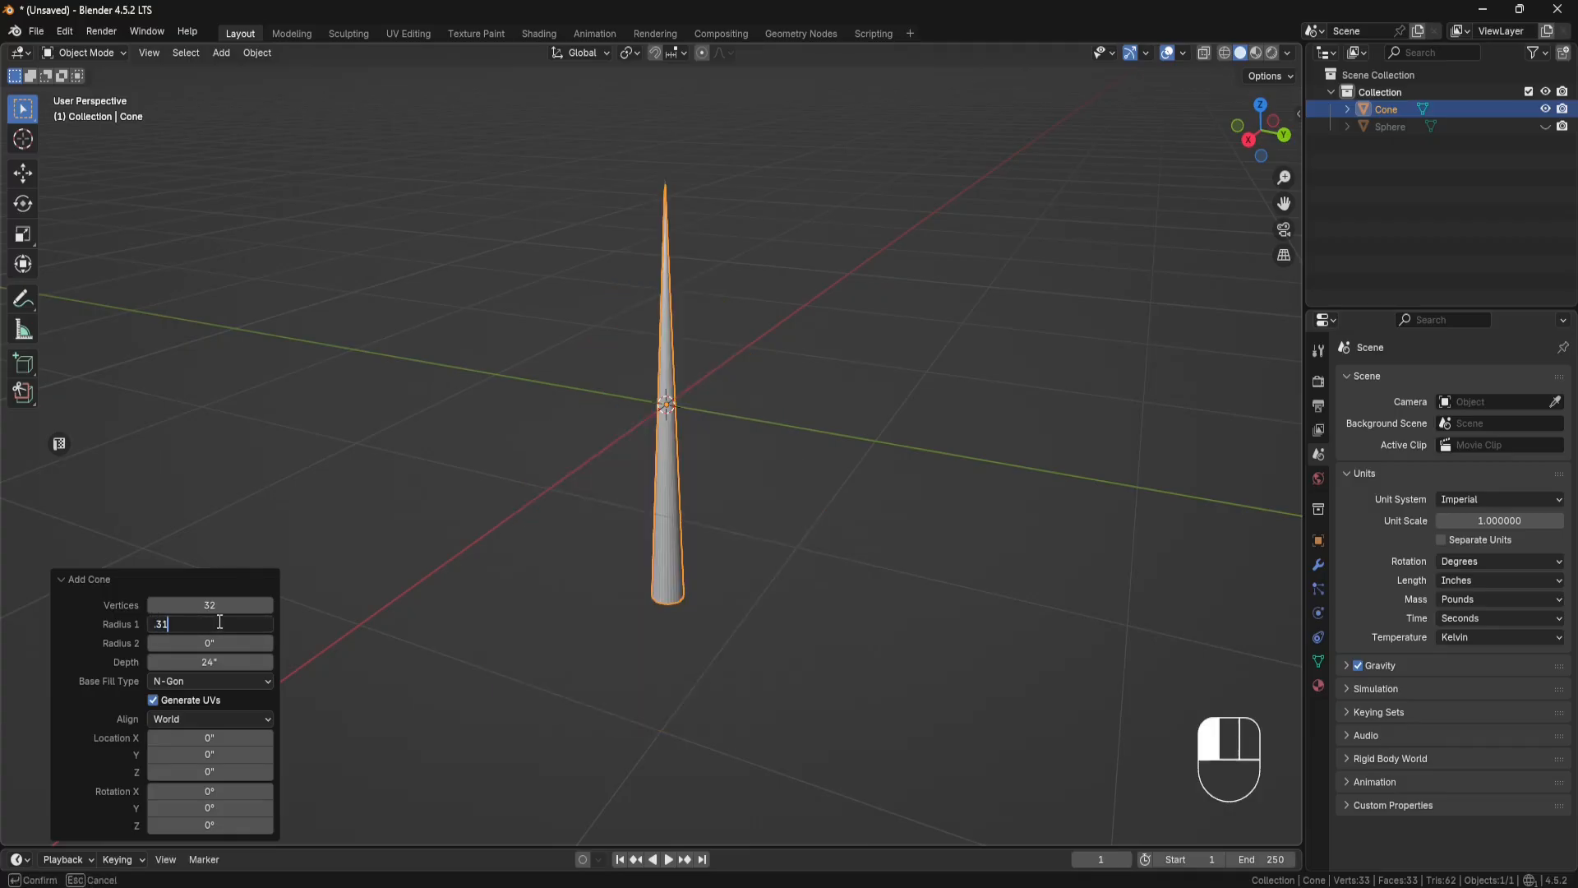
key("Return")
Step: Set the cone's depth to 0.93 inches
double_click(214, 661)
type(".93")
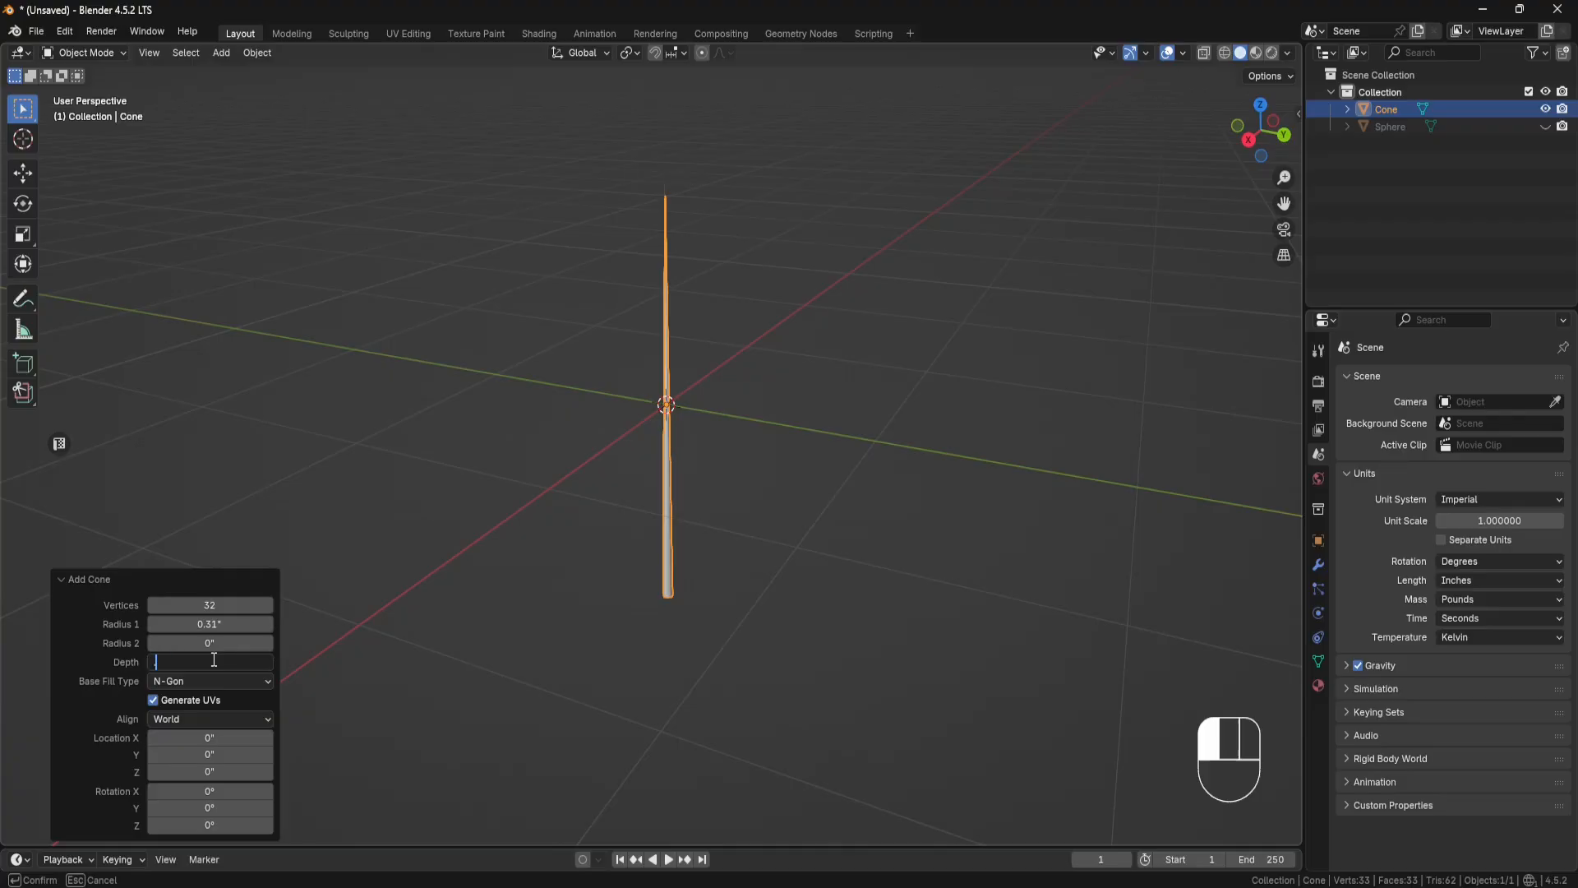
key("Return")
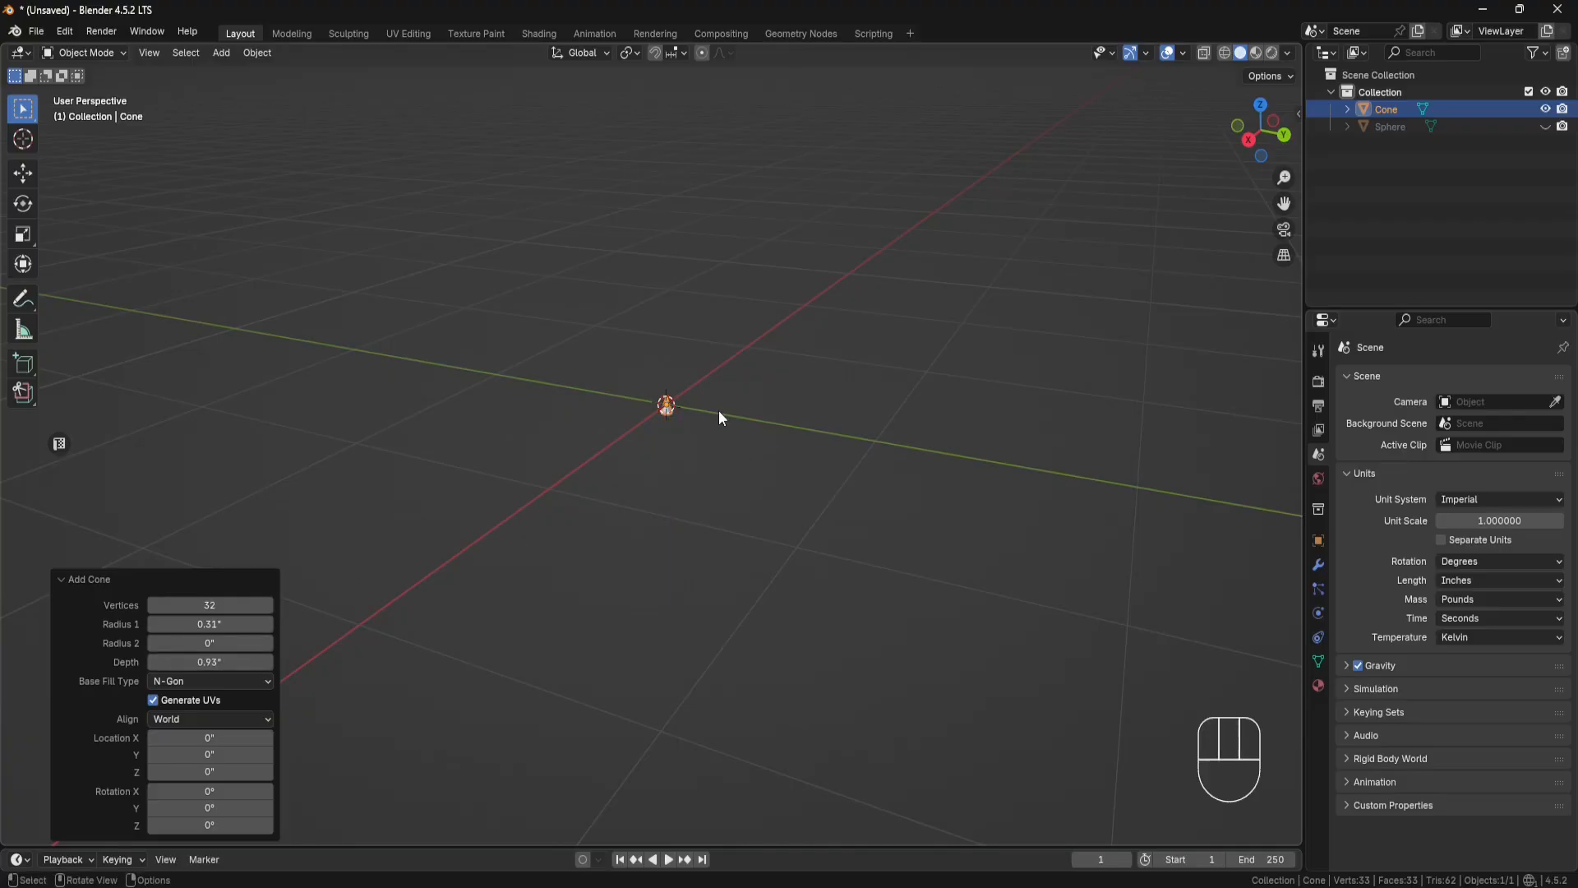
scroll(706, 407, "up", 8)
middle_click_drag(762, 282, 635, 471, "shift")
scroll(634, 471, "up", 8)
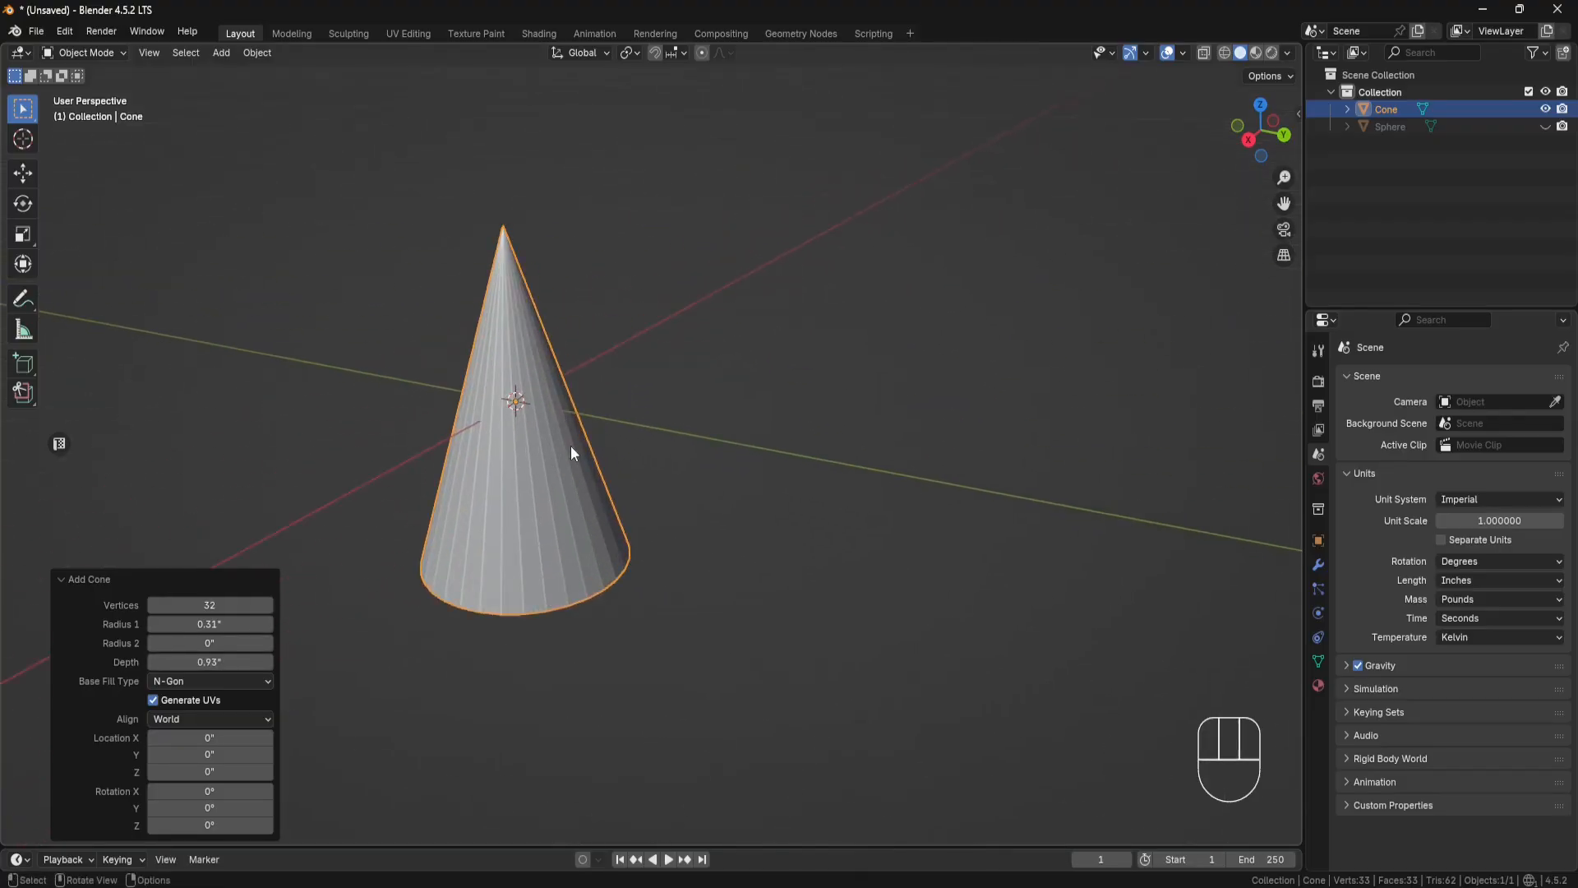
Step: Set the cone's Radius 2 to 0.005 inches to blunt its tip
middle_click_drag(543, 407, 675, 401, "shift")
middle_click_drag(672, 408, 658, 447)
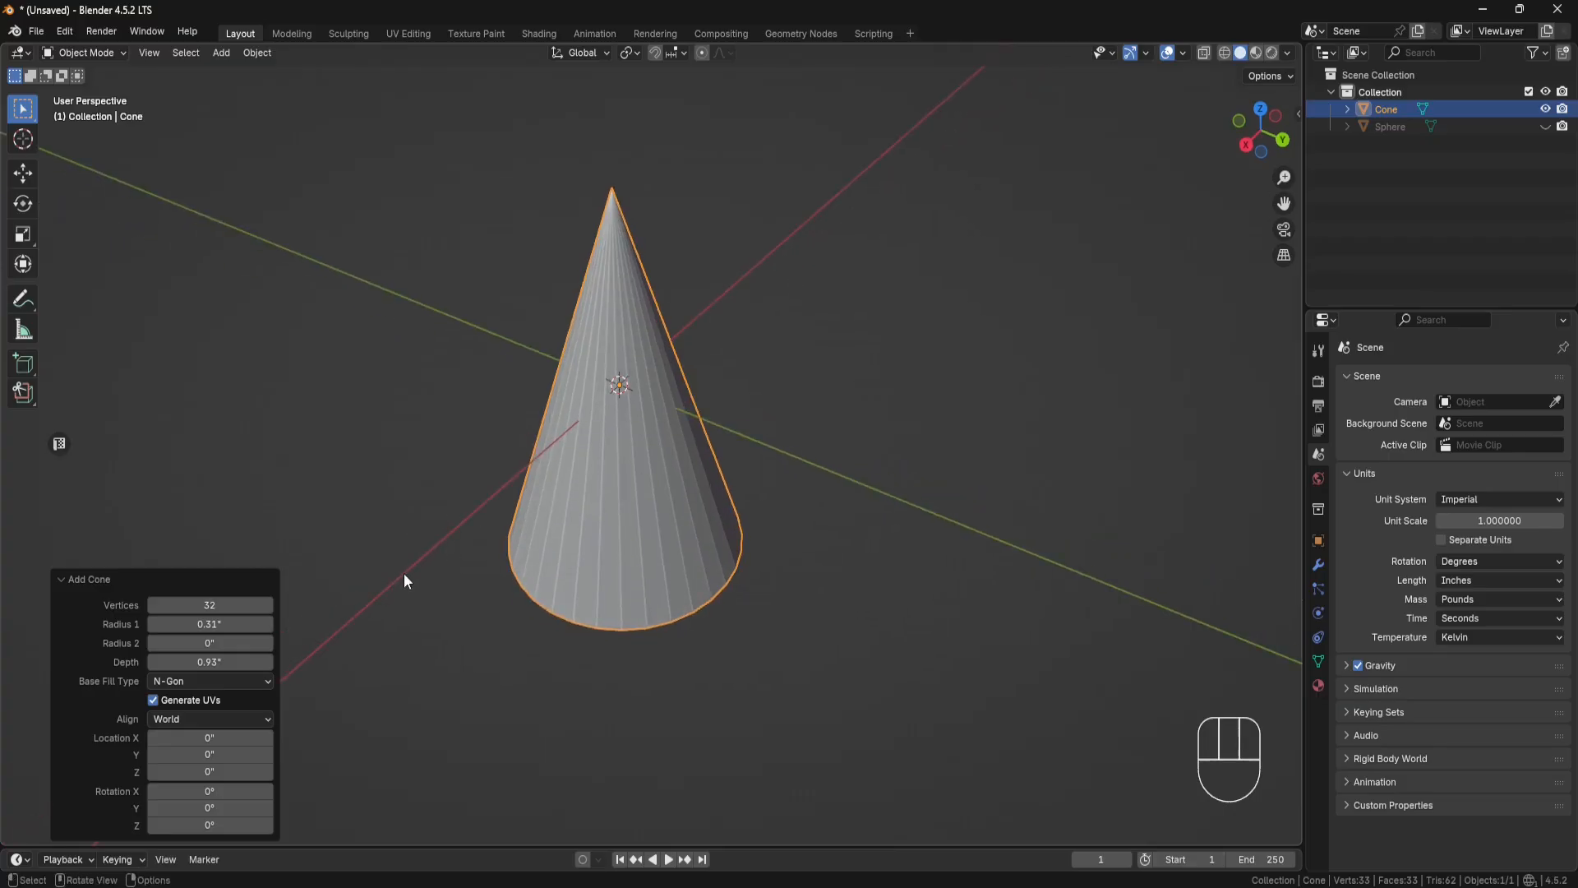
left_click(218, 644)
type(".005")
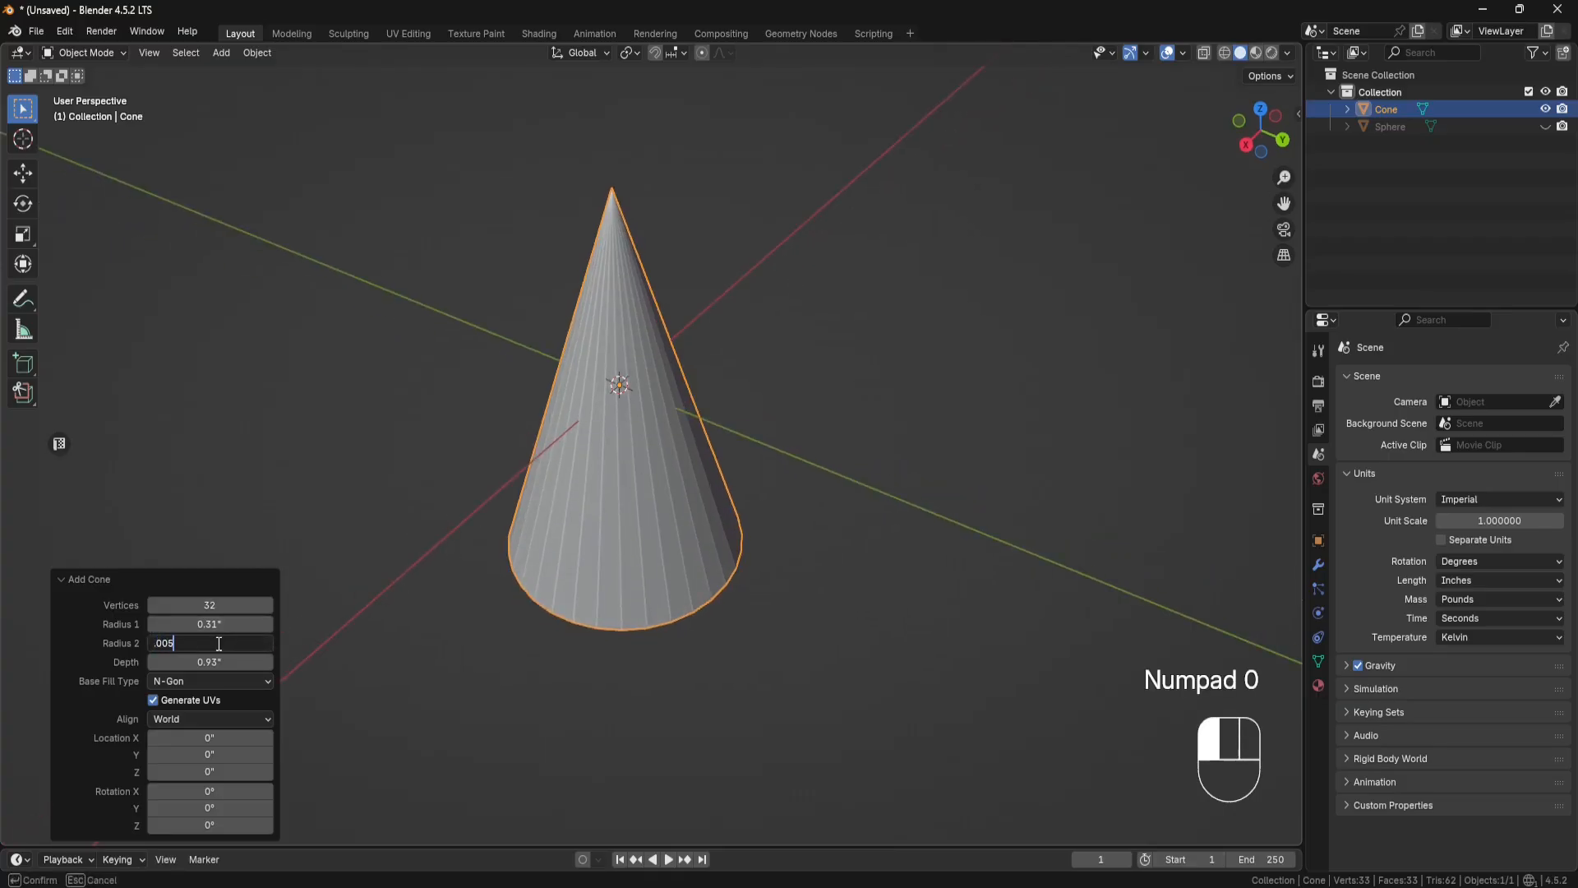
key("Return")
scroll(633, 211, "up", 4)
middle_click_drag(668, 224, 636, 269, "shift")
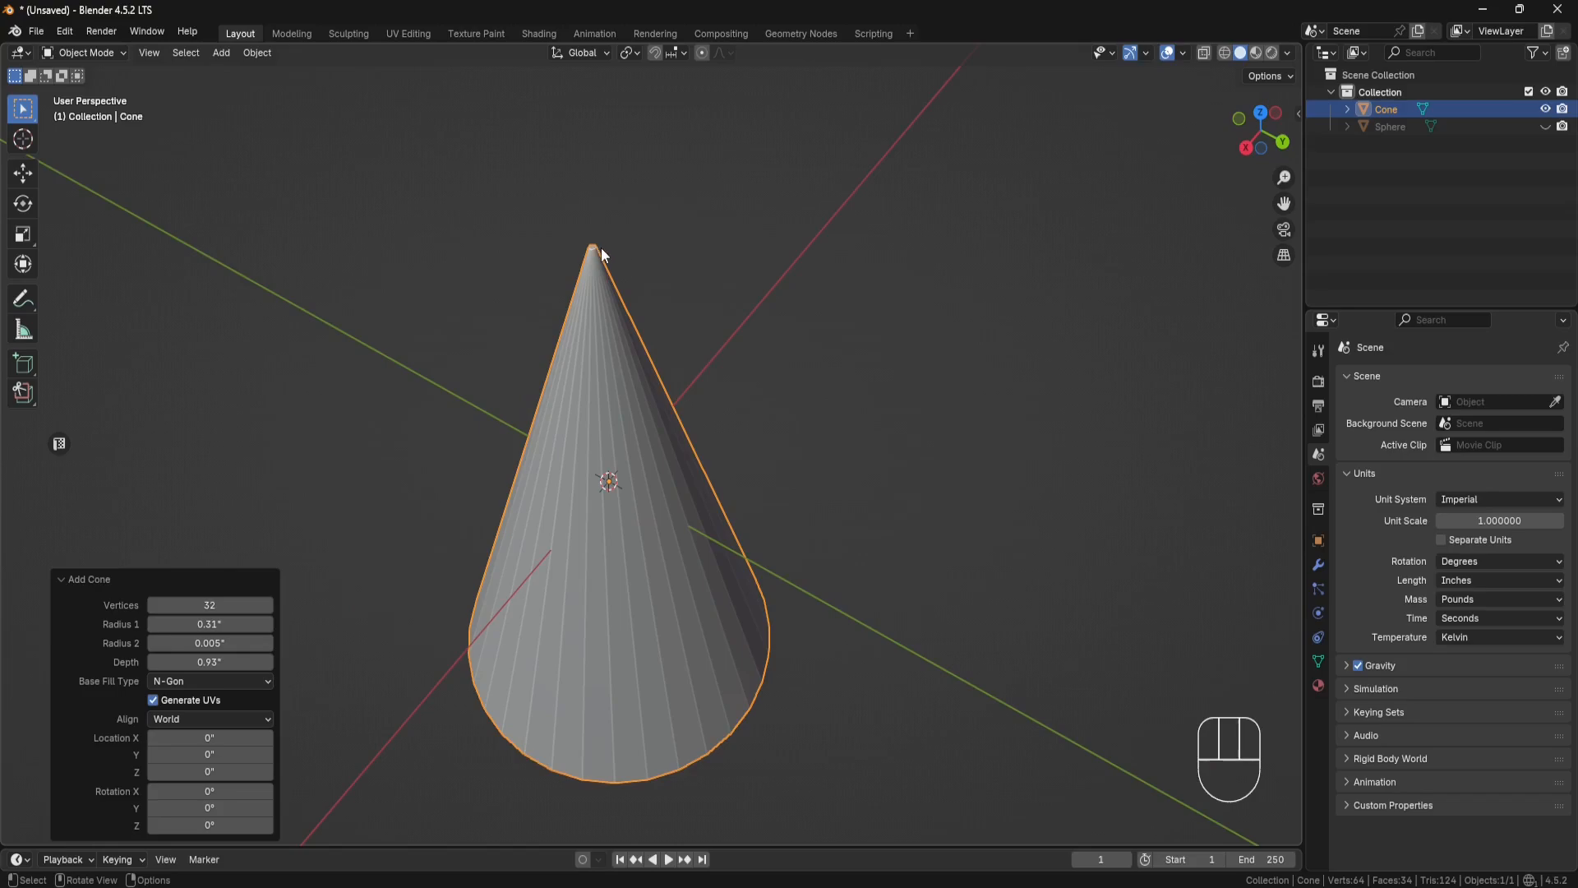
Step: In Edit Mode, inset the cone's circular base face with a thickness of 0.14 inches
left_click(123, 52)
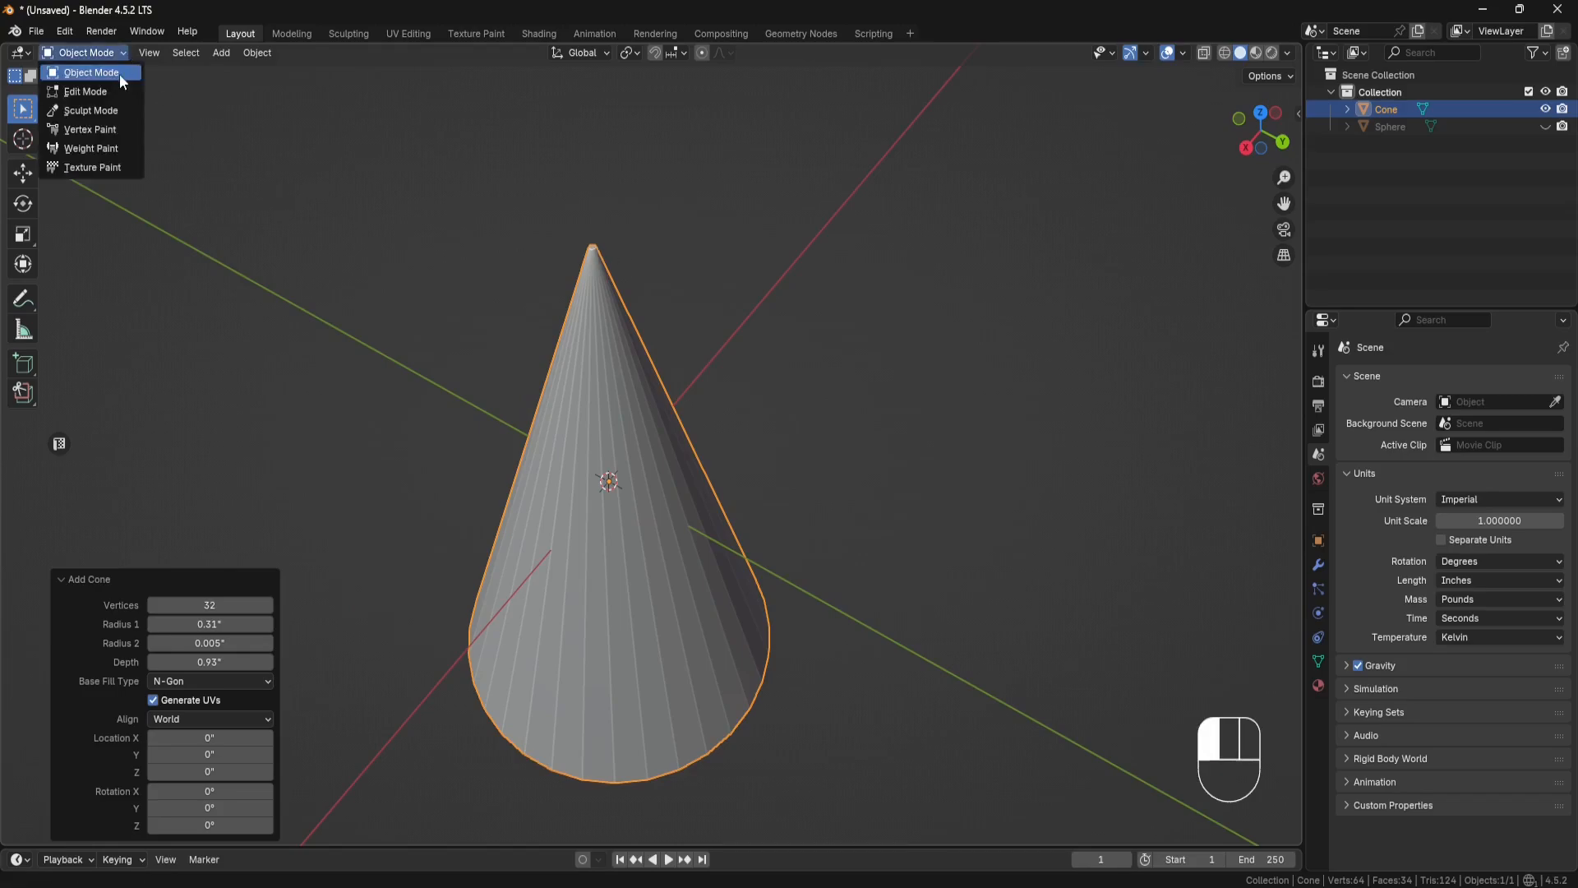
left_click(120, 74)
middle_click_drag(611, 460, 655, 521)
left_click(655, 522)
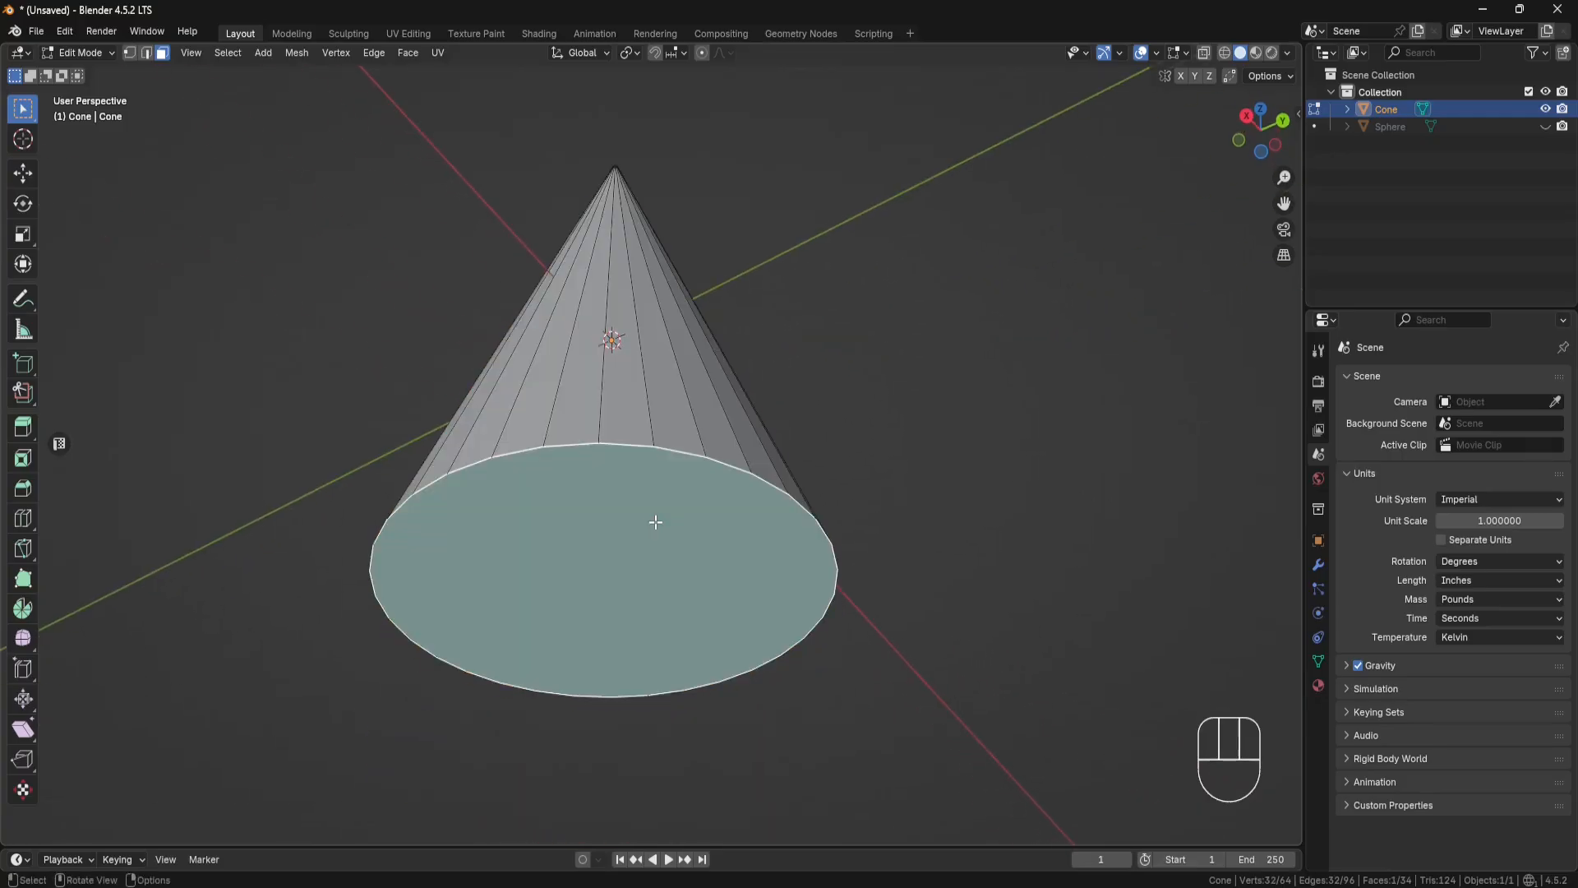
left_click(23, 457)
left_click_drag(624, 540, 589, 578)
left_click(218, 731)
type("0.14")
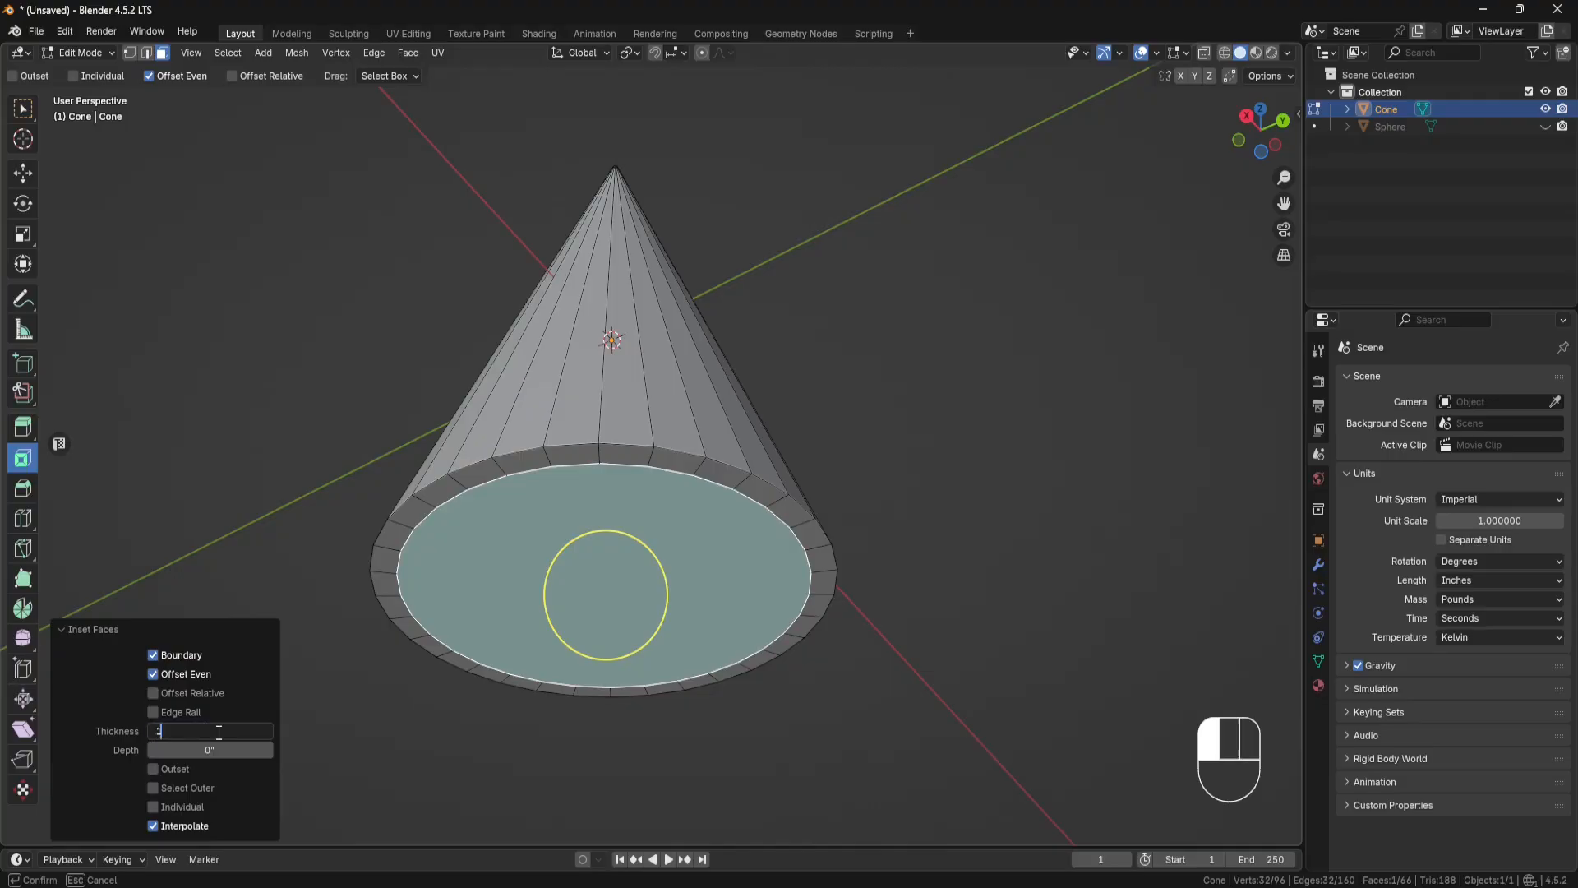
key("Return")
Step: Extrude the inset base face 0.32 inches downward along its normal to form a stem
middle_click_drag(488, 648, 557, 530, "shift")
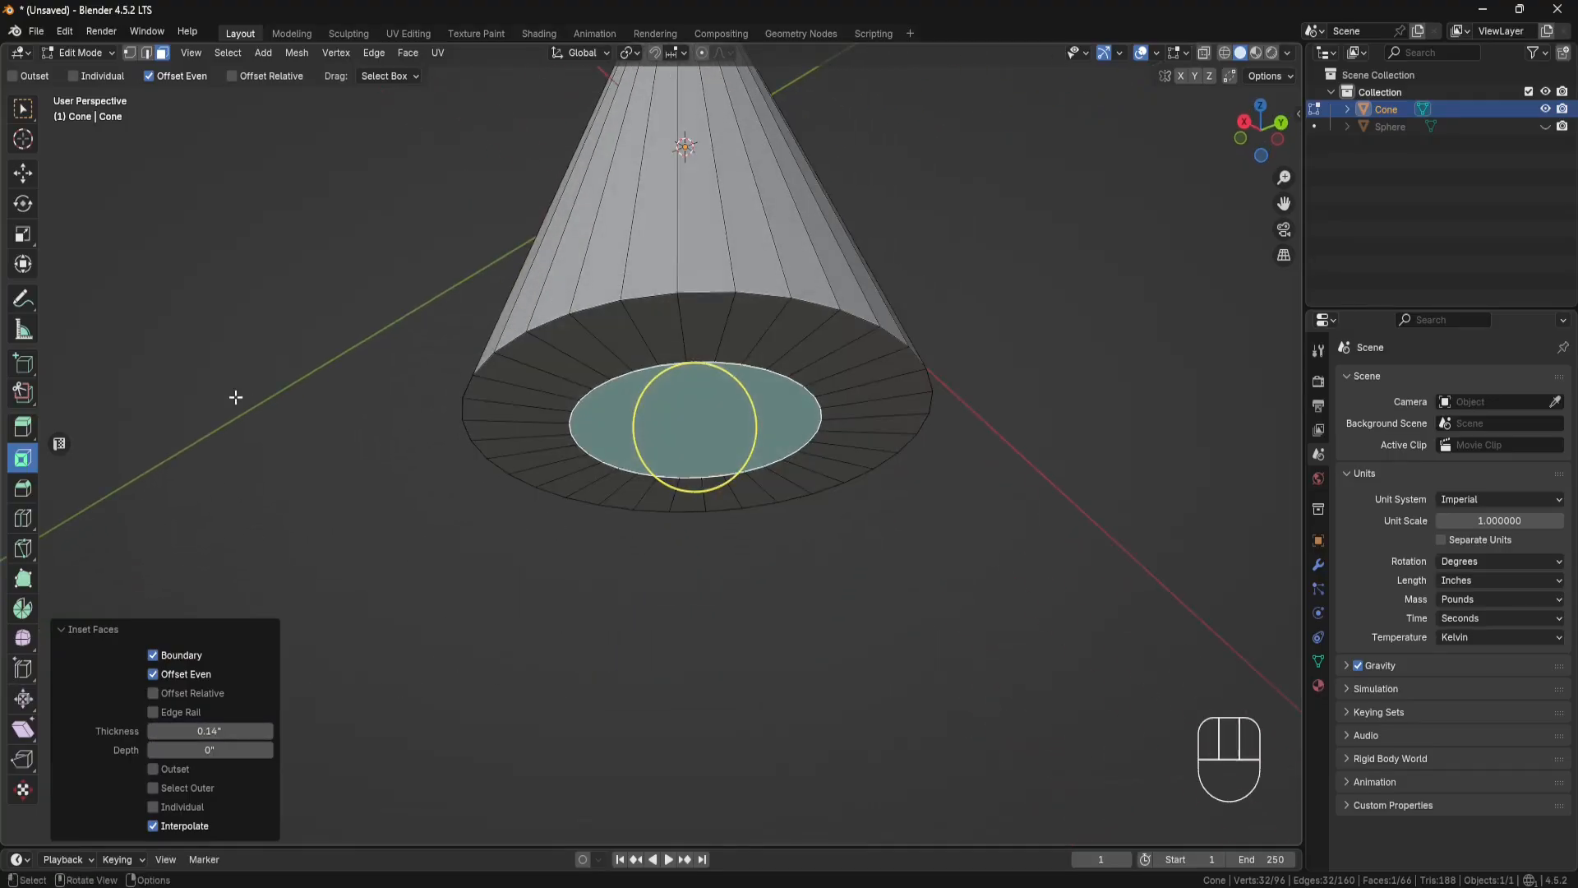
left_click(23, 426)
left_click_drag(696, 487, 704, 678)
left_click(232, 769)
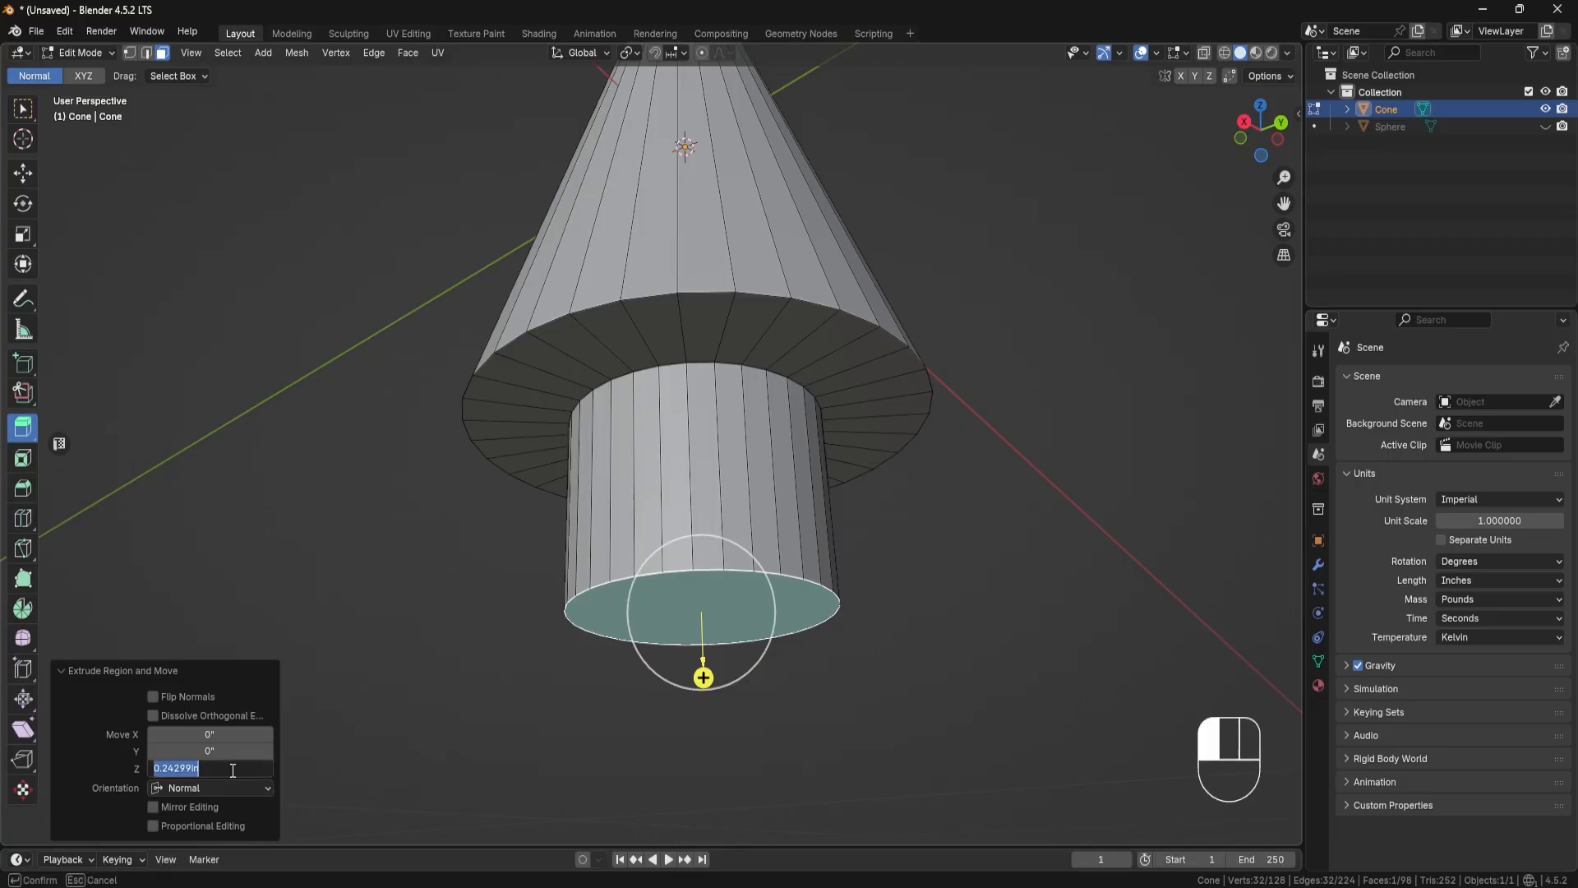
type("0.32")
key("Return")
Step: Extrude the stem's end face another 0.15 inches along its normal
middle_click_drag(711, 703, 694, 591, "shift")
left_click_drag(680, 601, 683, 664)
left_click(235, 768)
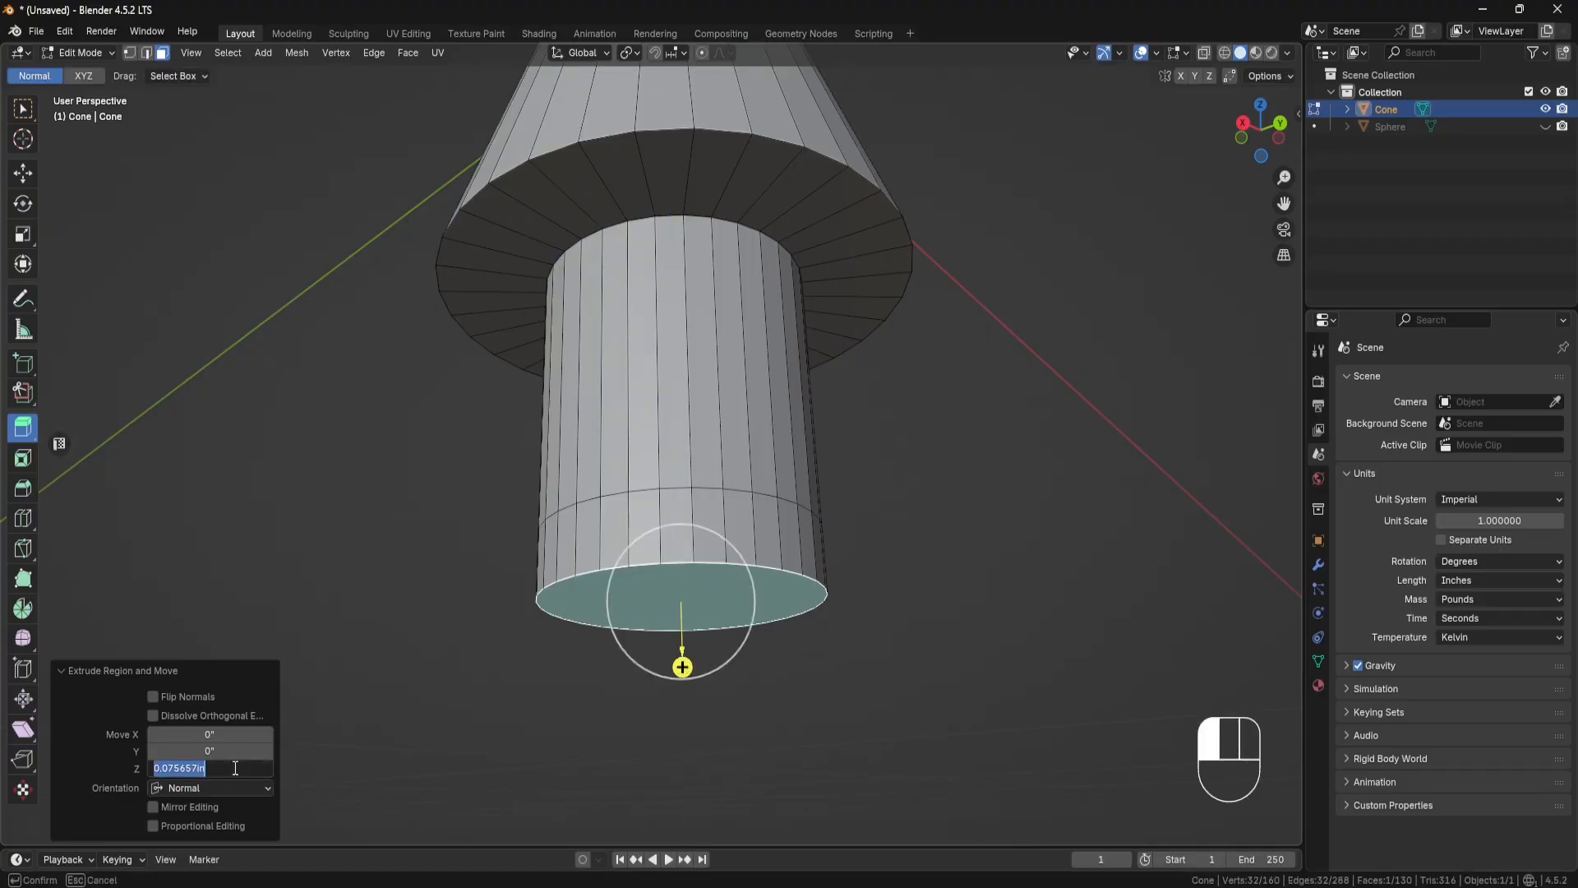
type("0.15")
key("Return")
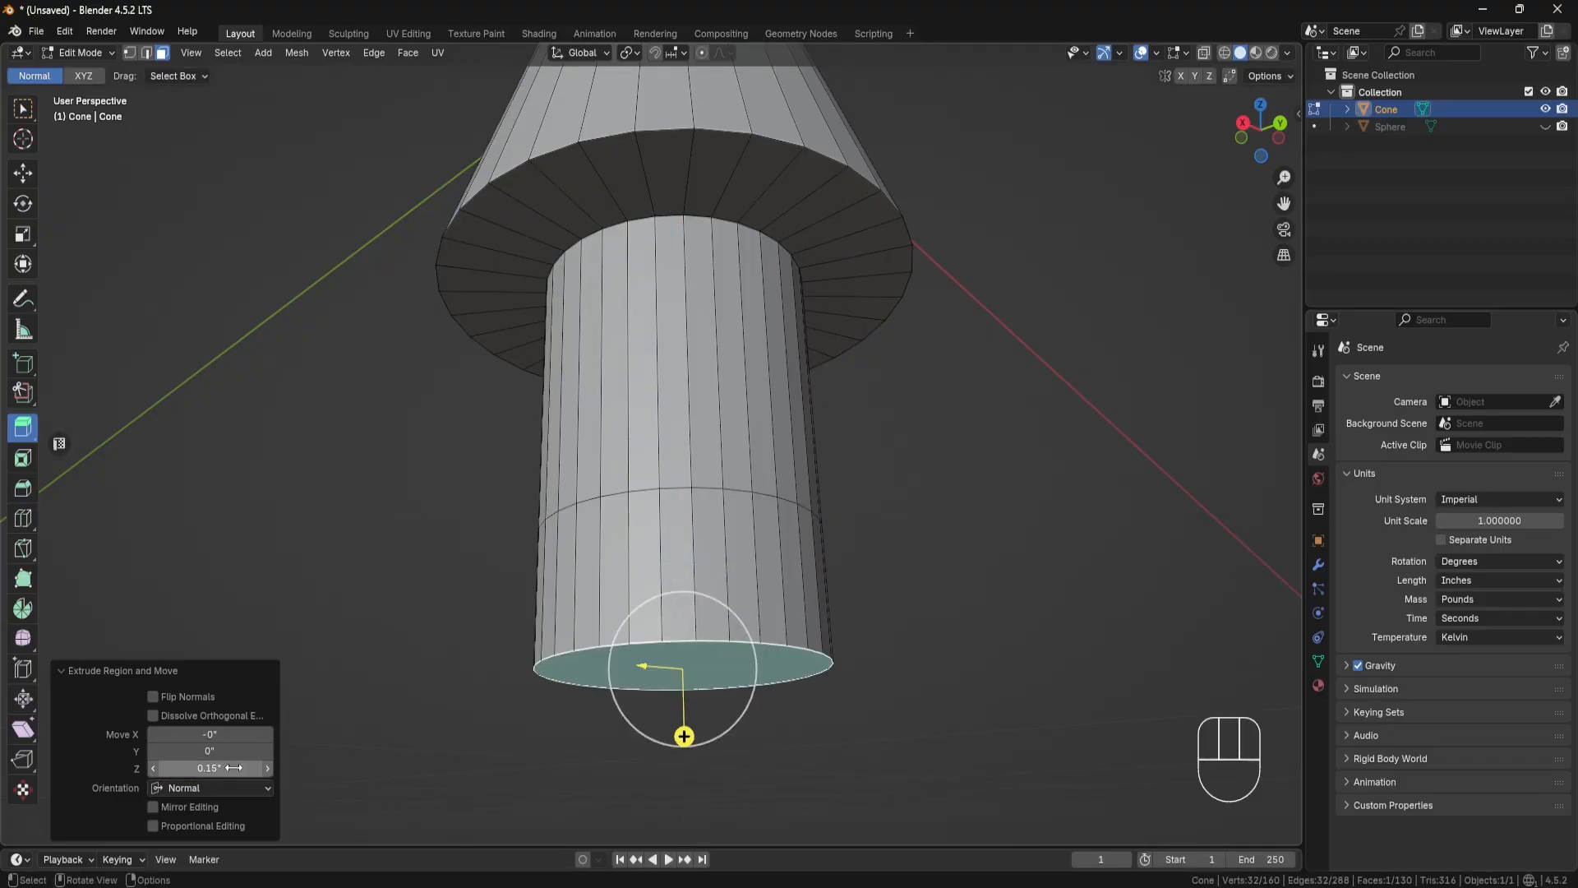
Step: Extrude the ring of side faces around the stem's lowest section along their normals with an offset of 0.07 inches
left_click(734, 562)
left_click(764, 564, "alt")
middle_click_drag(764, 564, 695, 610)
scroll(740, 616, "down", 2)
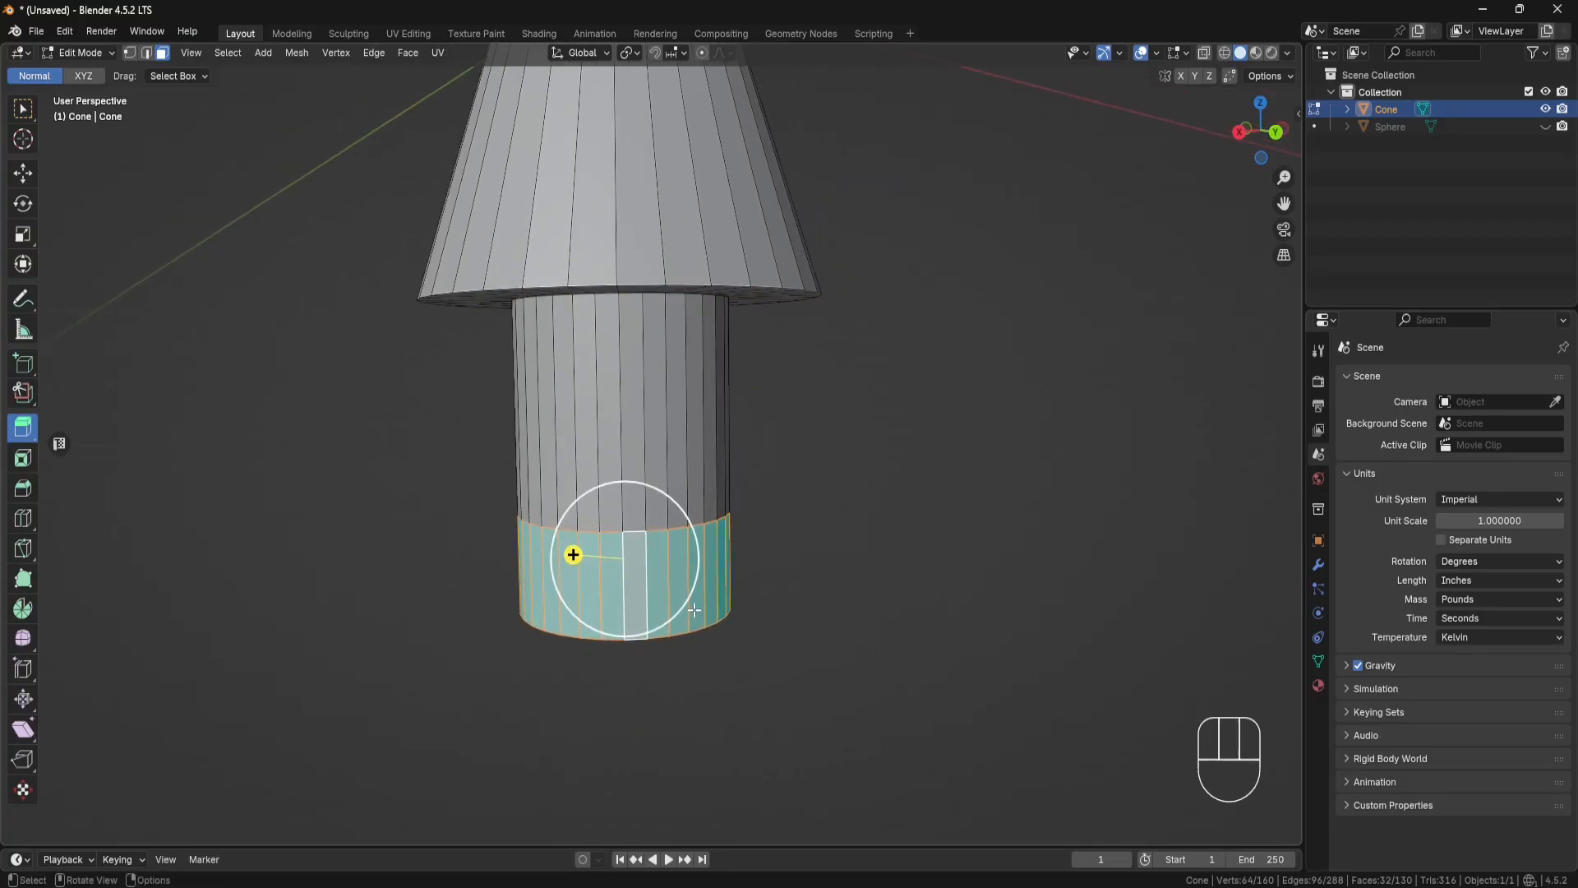
key("alt+e")
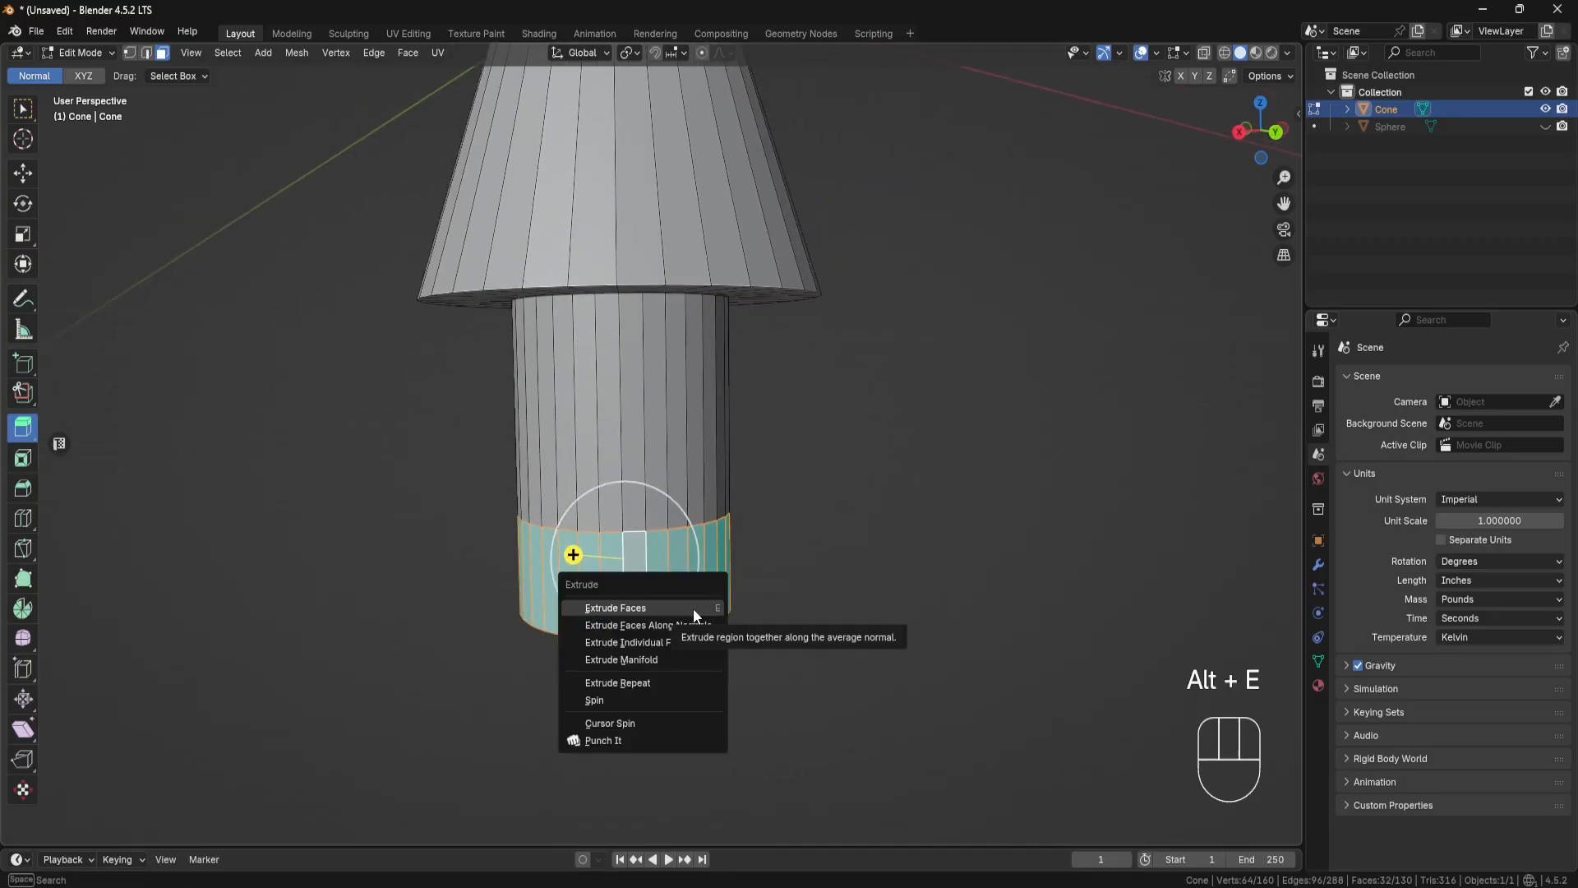
left_click(679, 625)
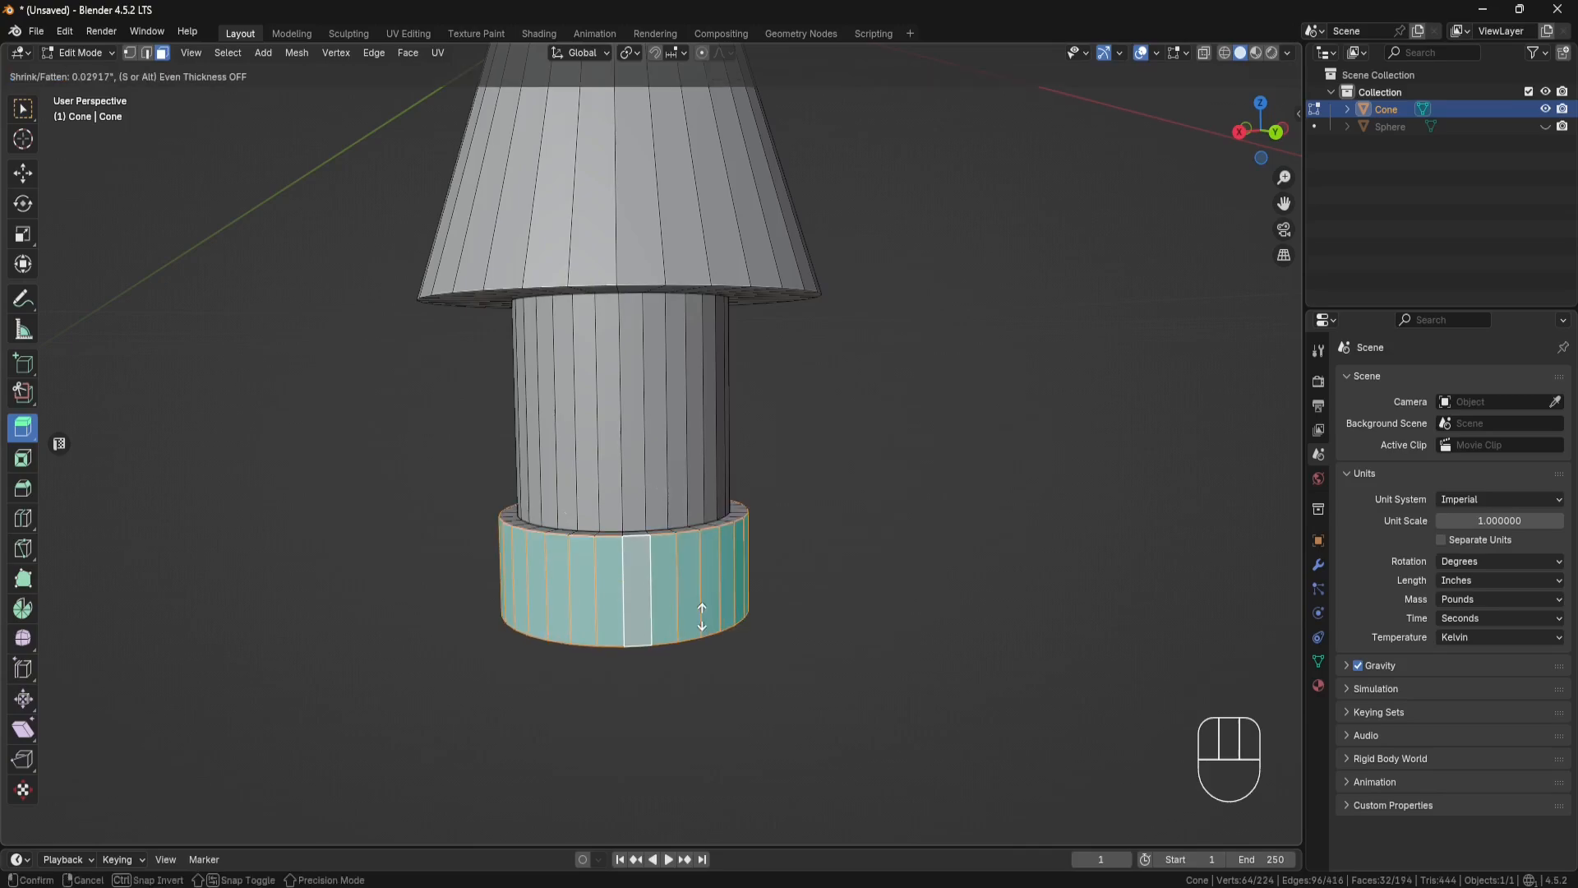
left_click(728, 612)
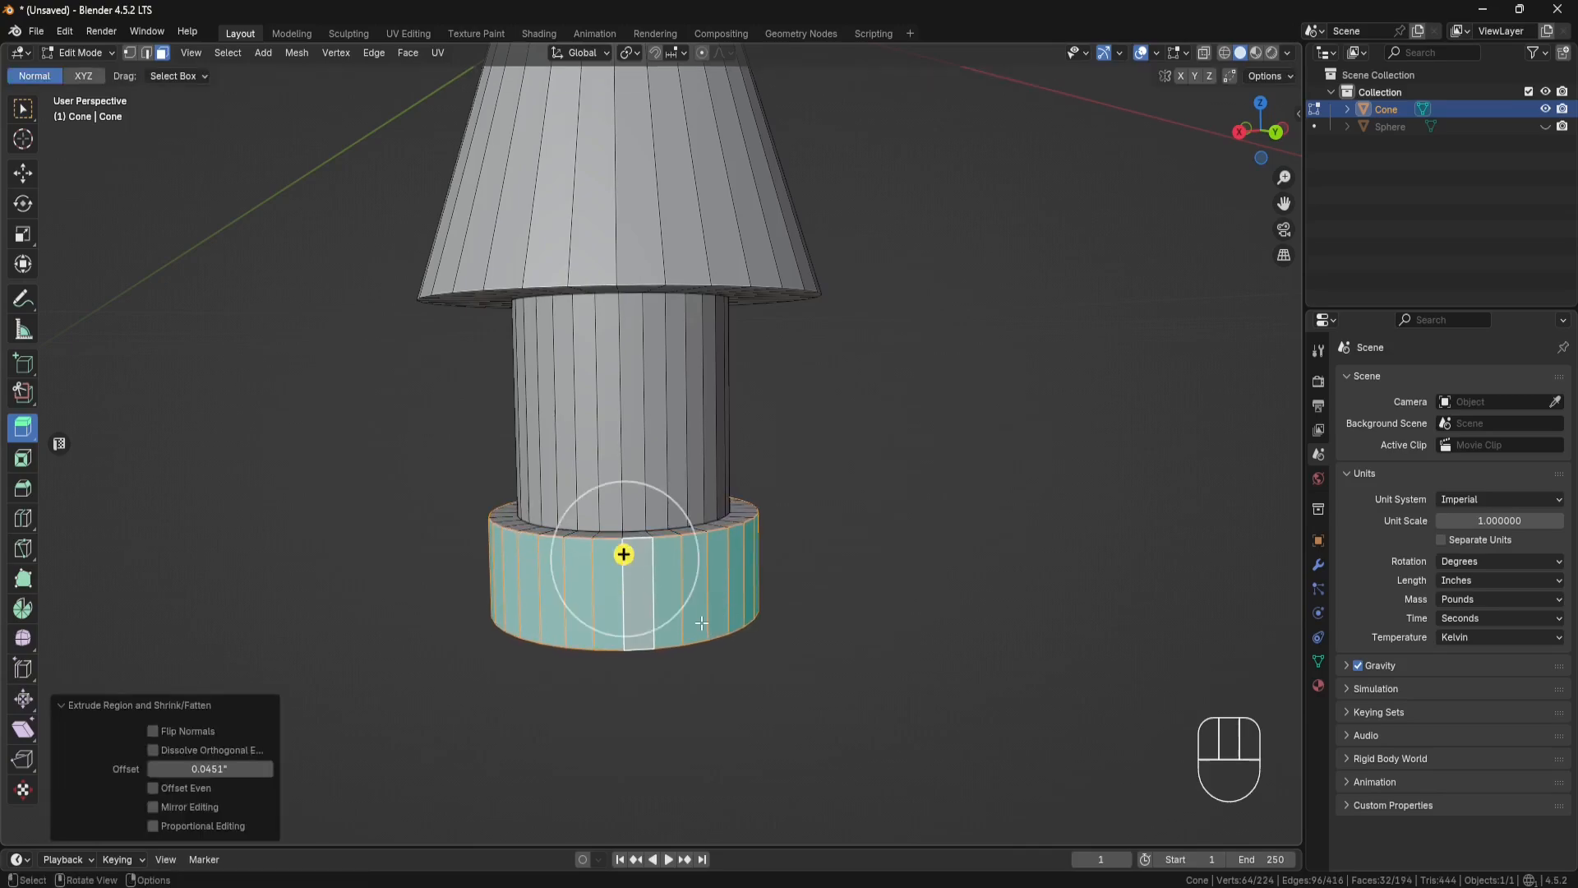
left_click(229, 768)
type(".07")
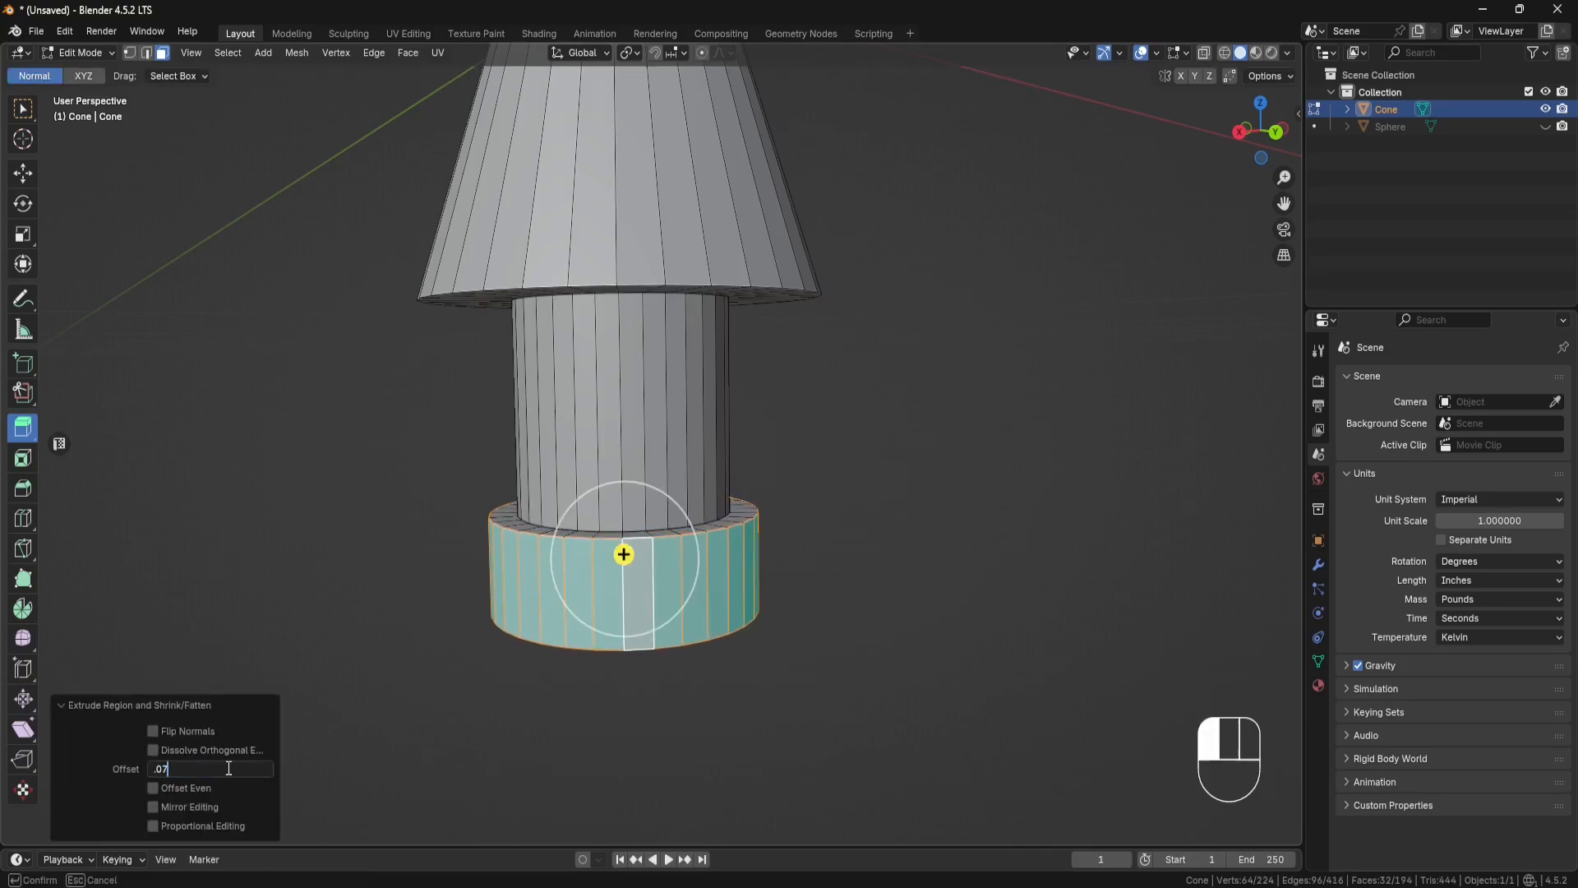
key("Return")
Step: Select the collar's central bottom face, grow the selection to include the surrounding ring, and delete those faces
mouse_move(678, 610)
middle_mouse_down()
mouse_move(693, 601)
mouse_move(757, 650)
mouse_move(690, 592)
middle_mouse_up()
left_click(673, 578)
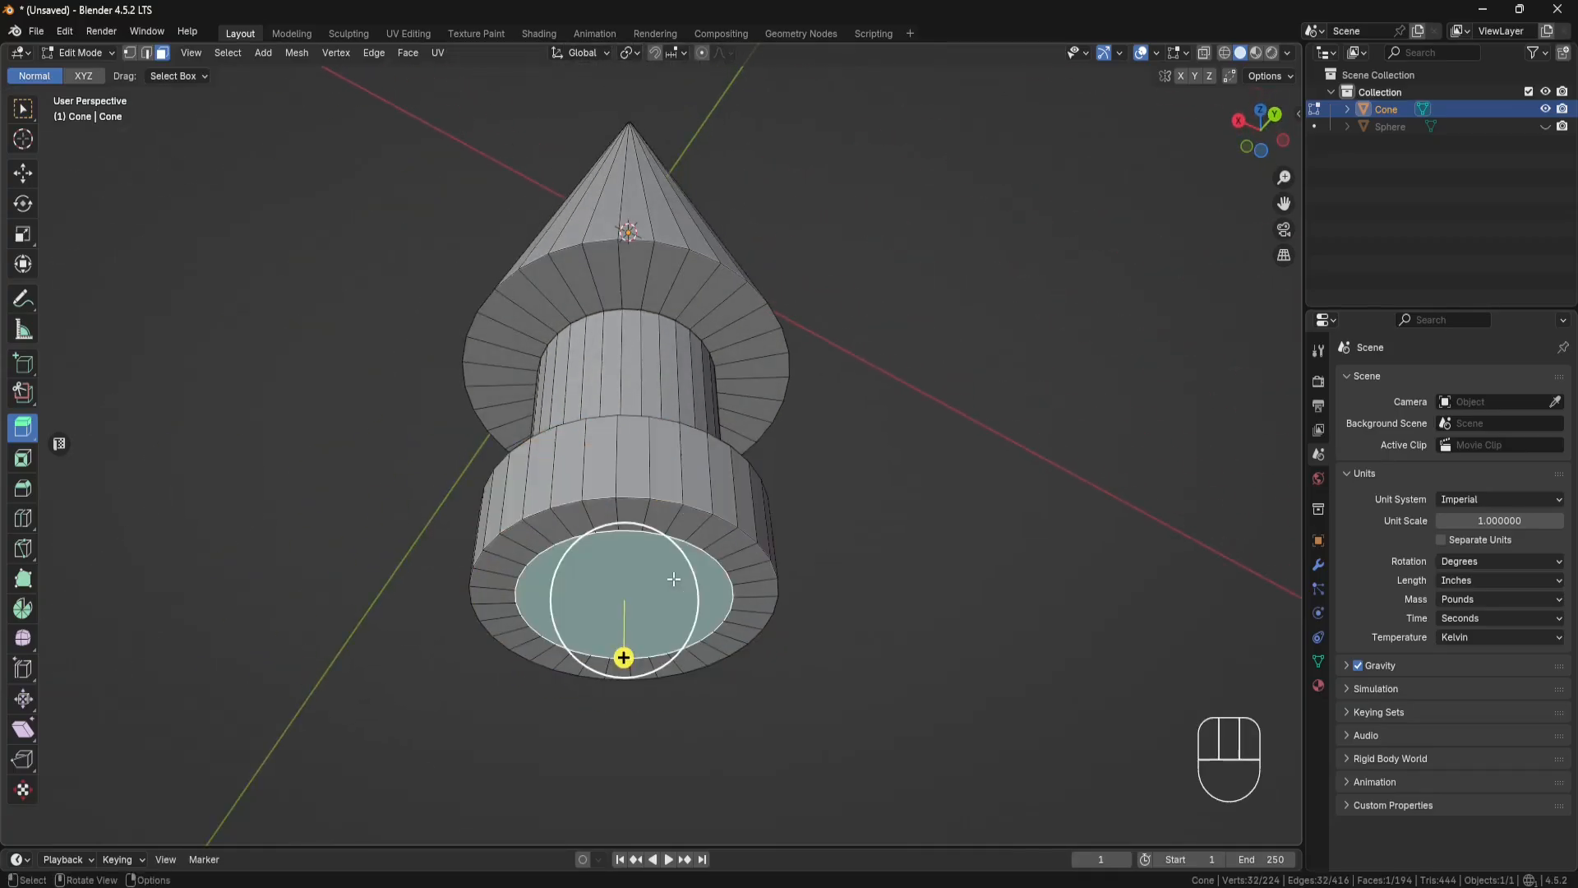
key("ctrl+KP_Add")
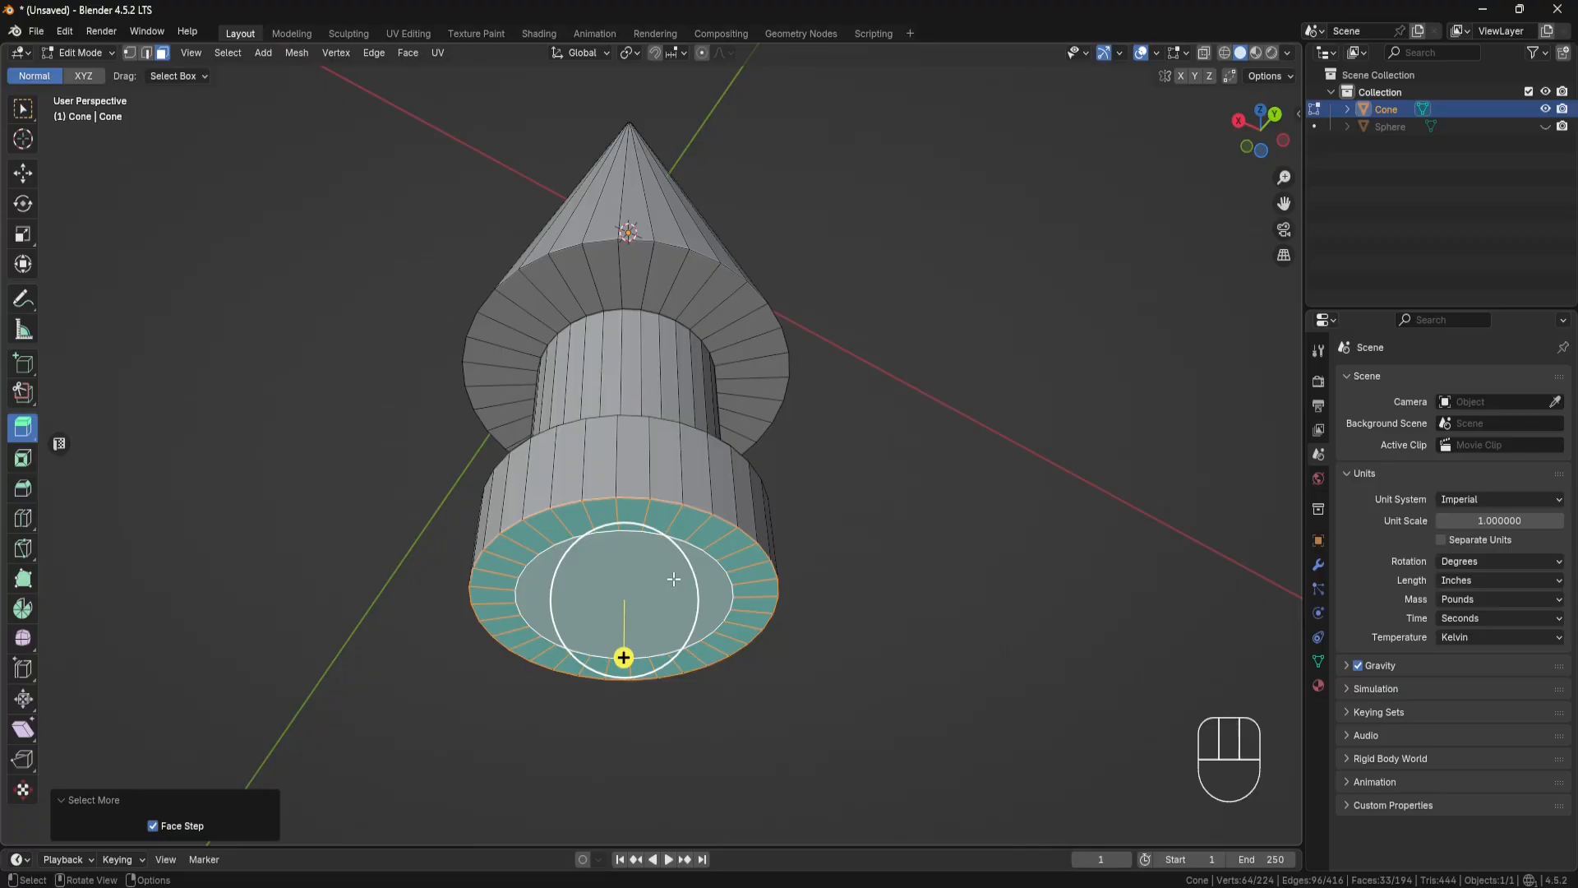
key("ctrl+KP_Subtract")
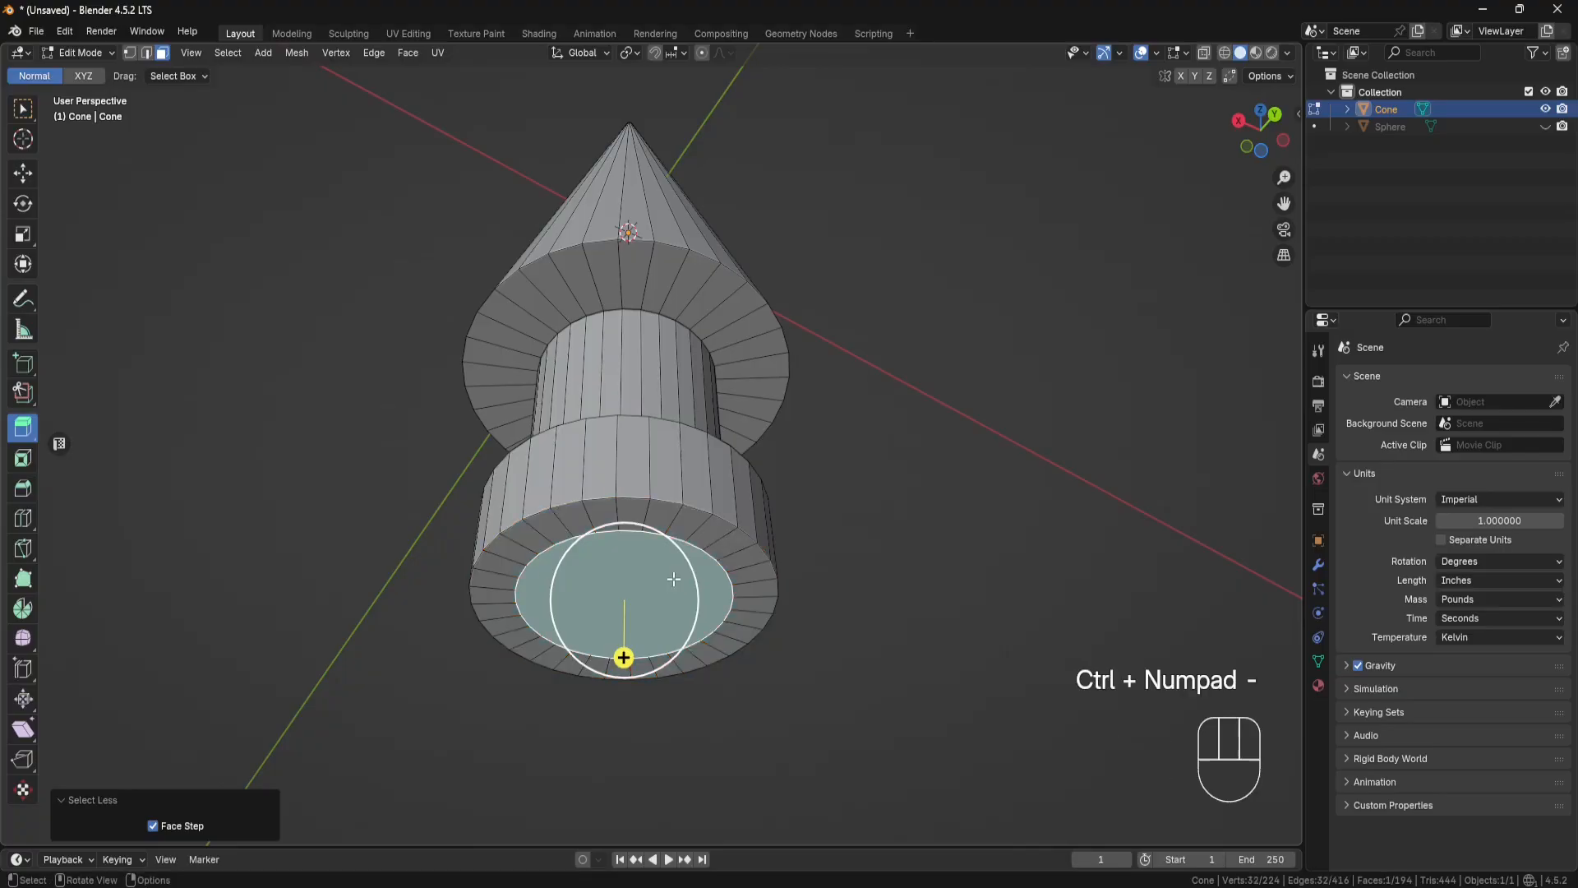
left_click(224, 52)
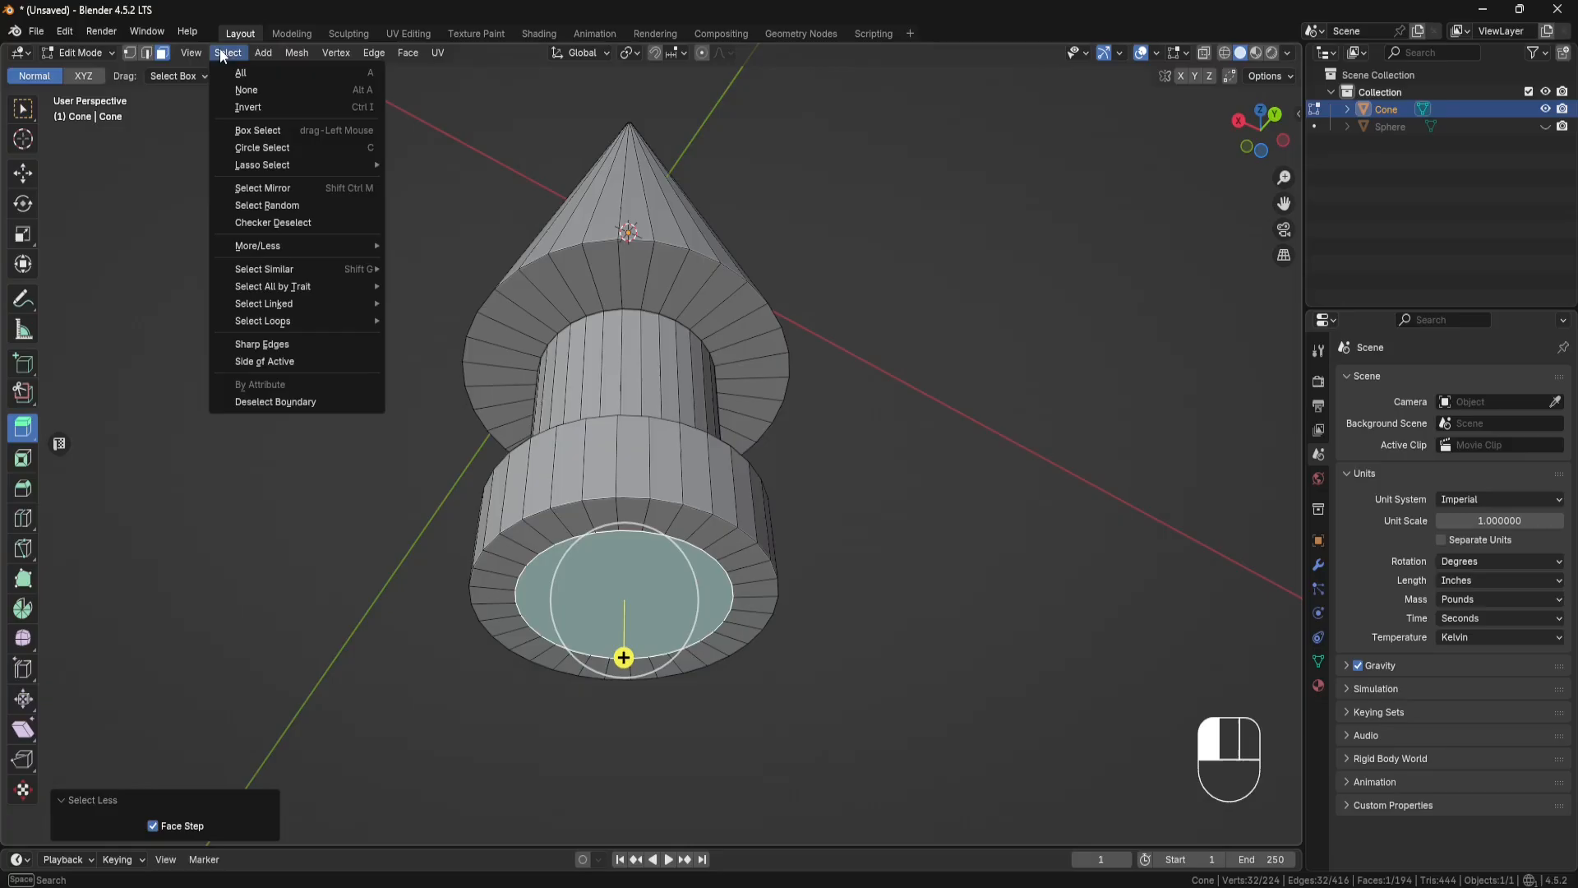
mouse_move(281, 245)
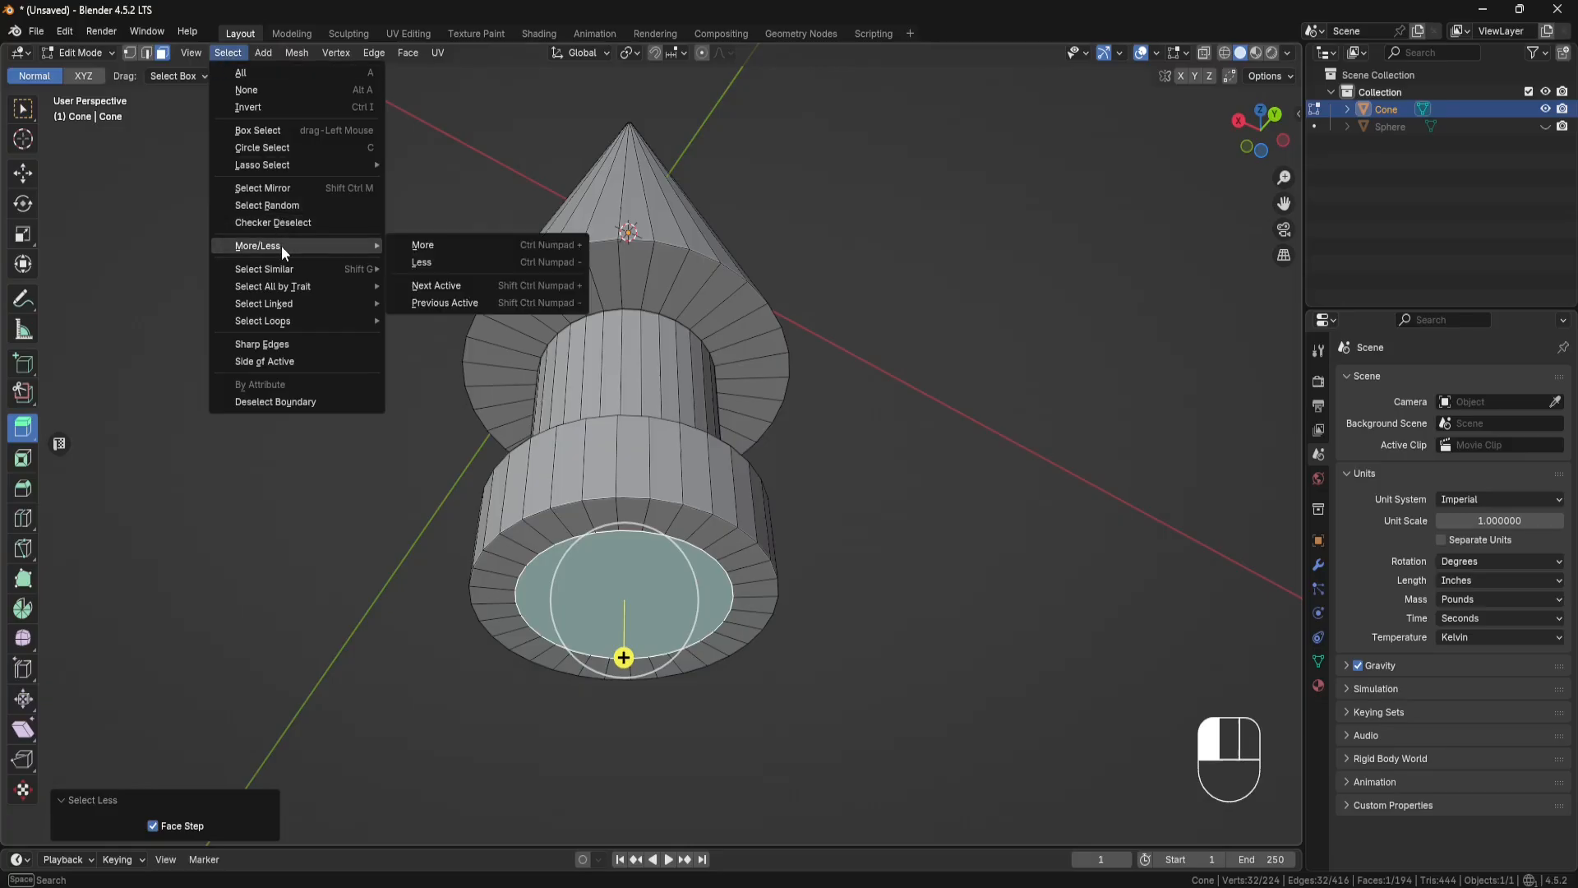
left_click(426, 247)
middle_click_drag(727, 611, 750, 603)
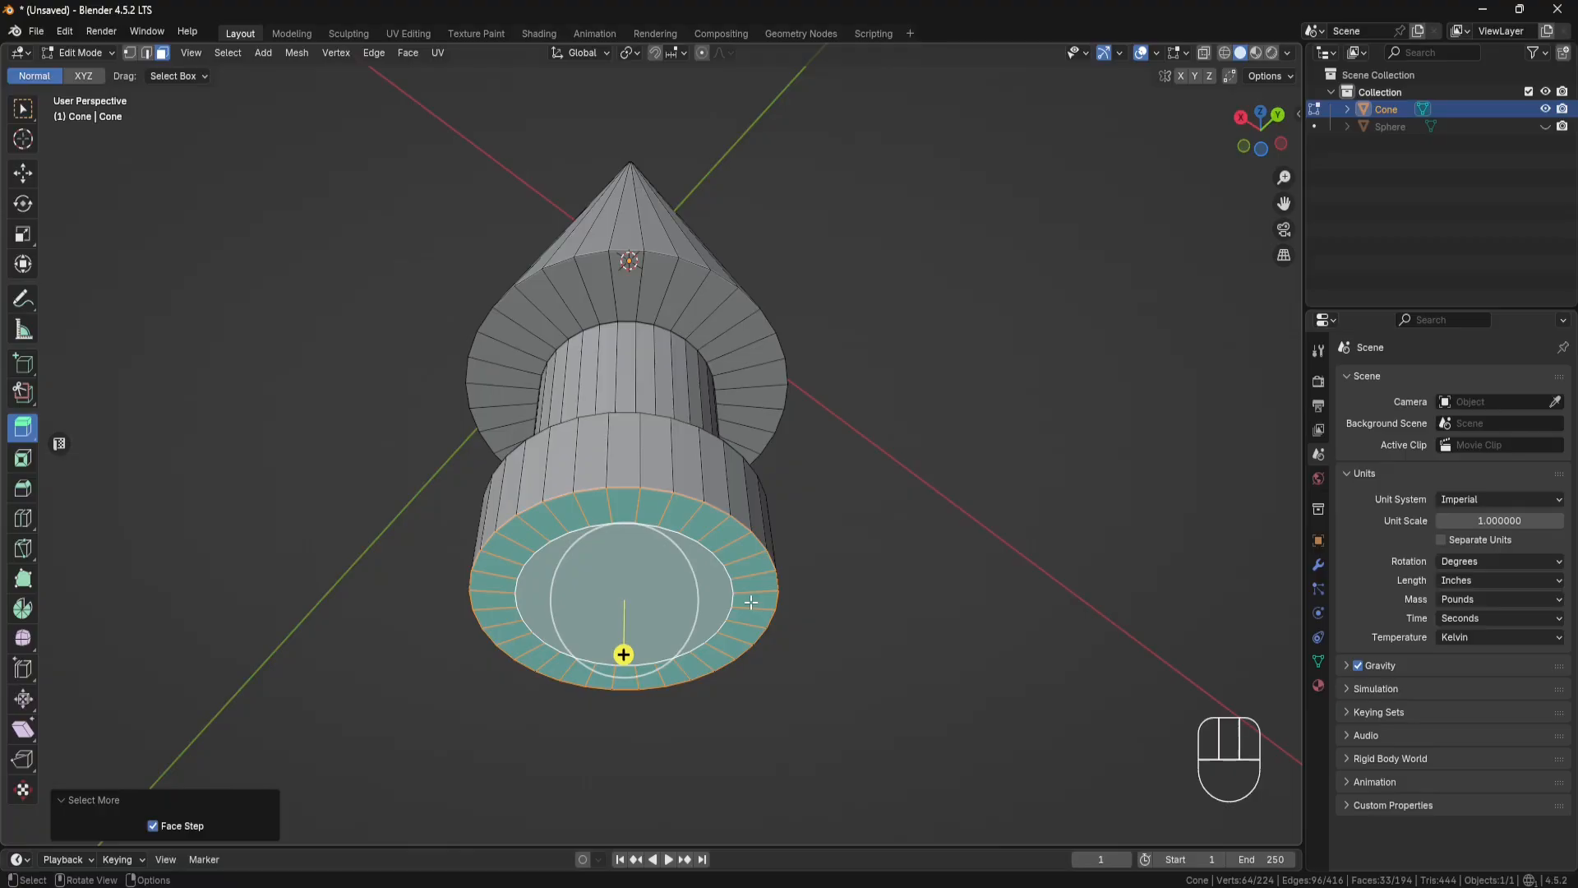
key("x")
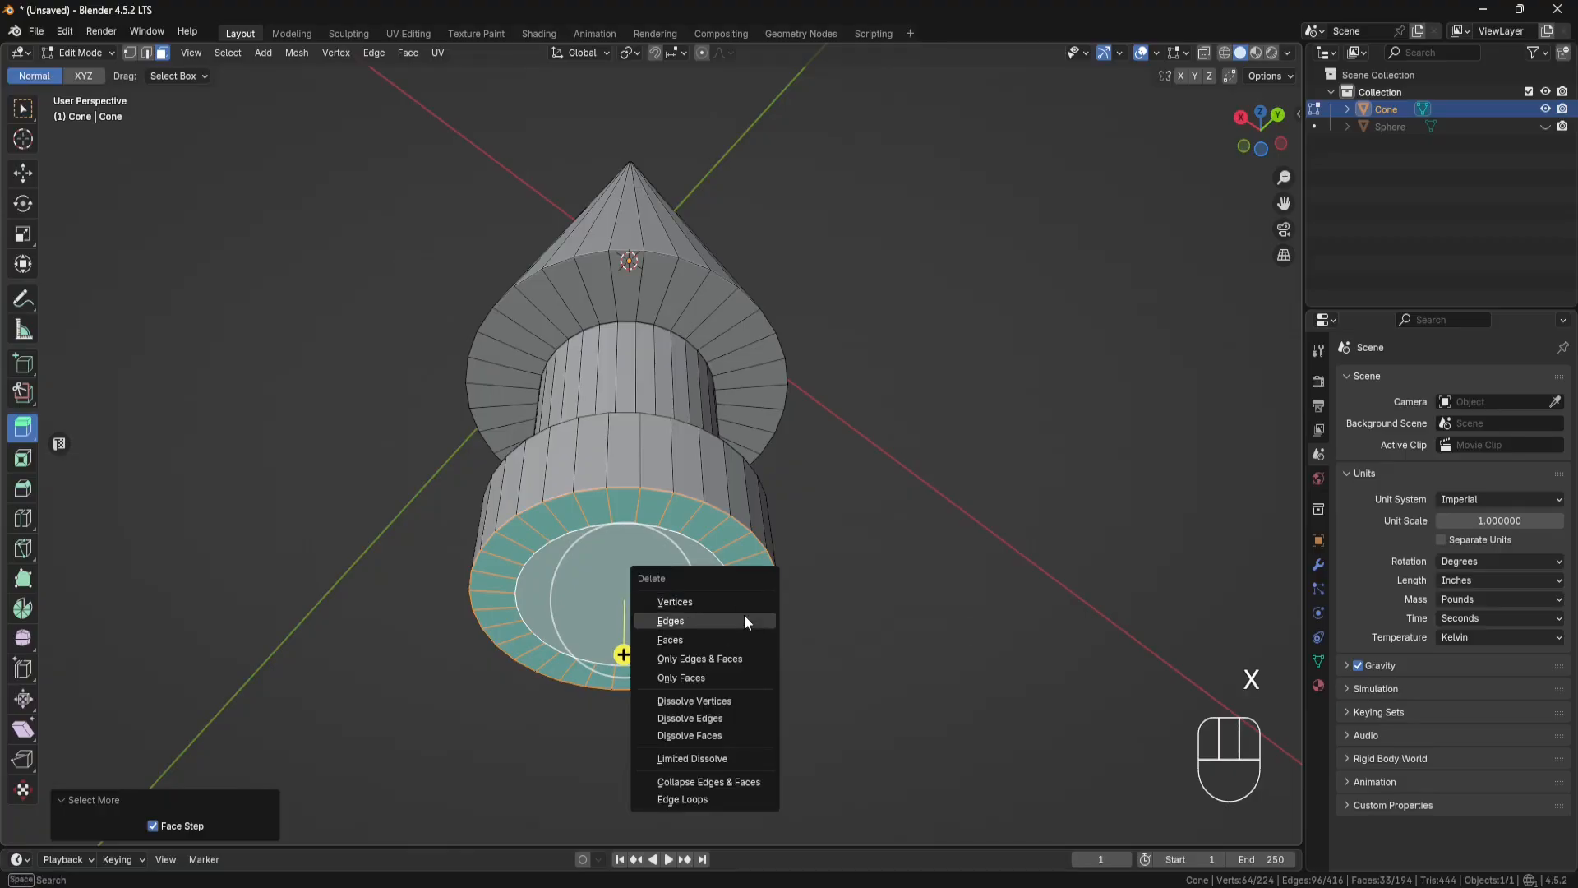
left_click(720, 642)
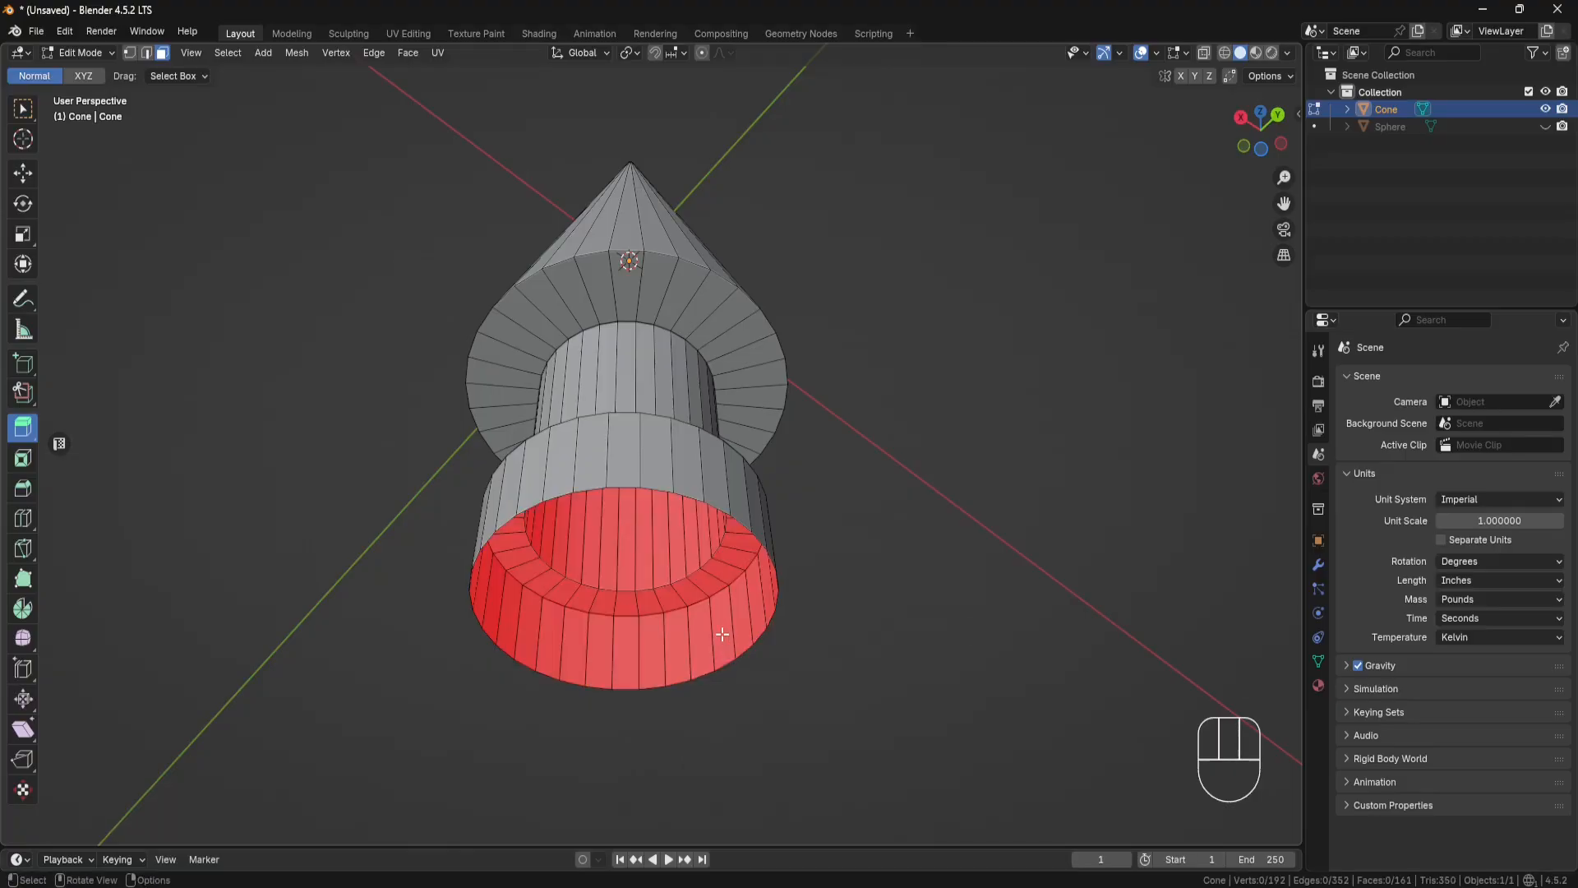
Step: Fill the open edge loop at the bottom of the collar with a single face
left_click(145, 51)
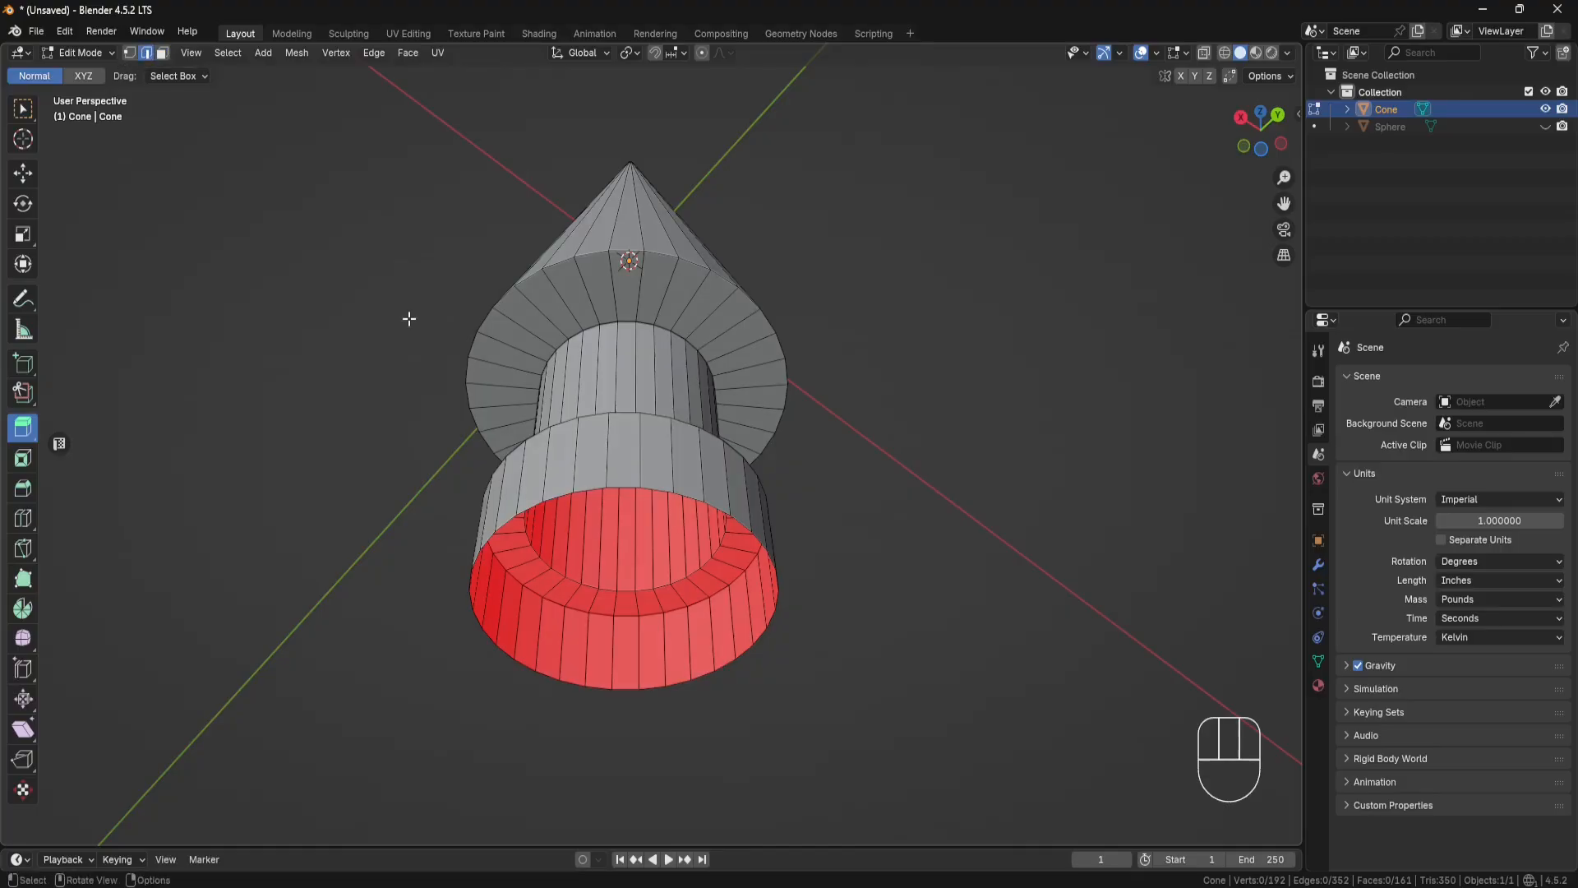
left_click(685, 496, "alt")
key("f")
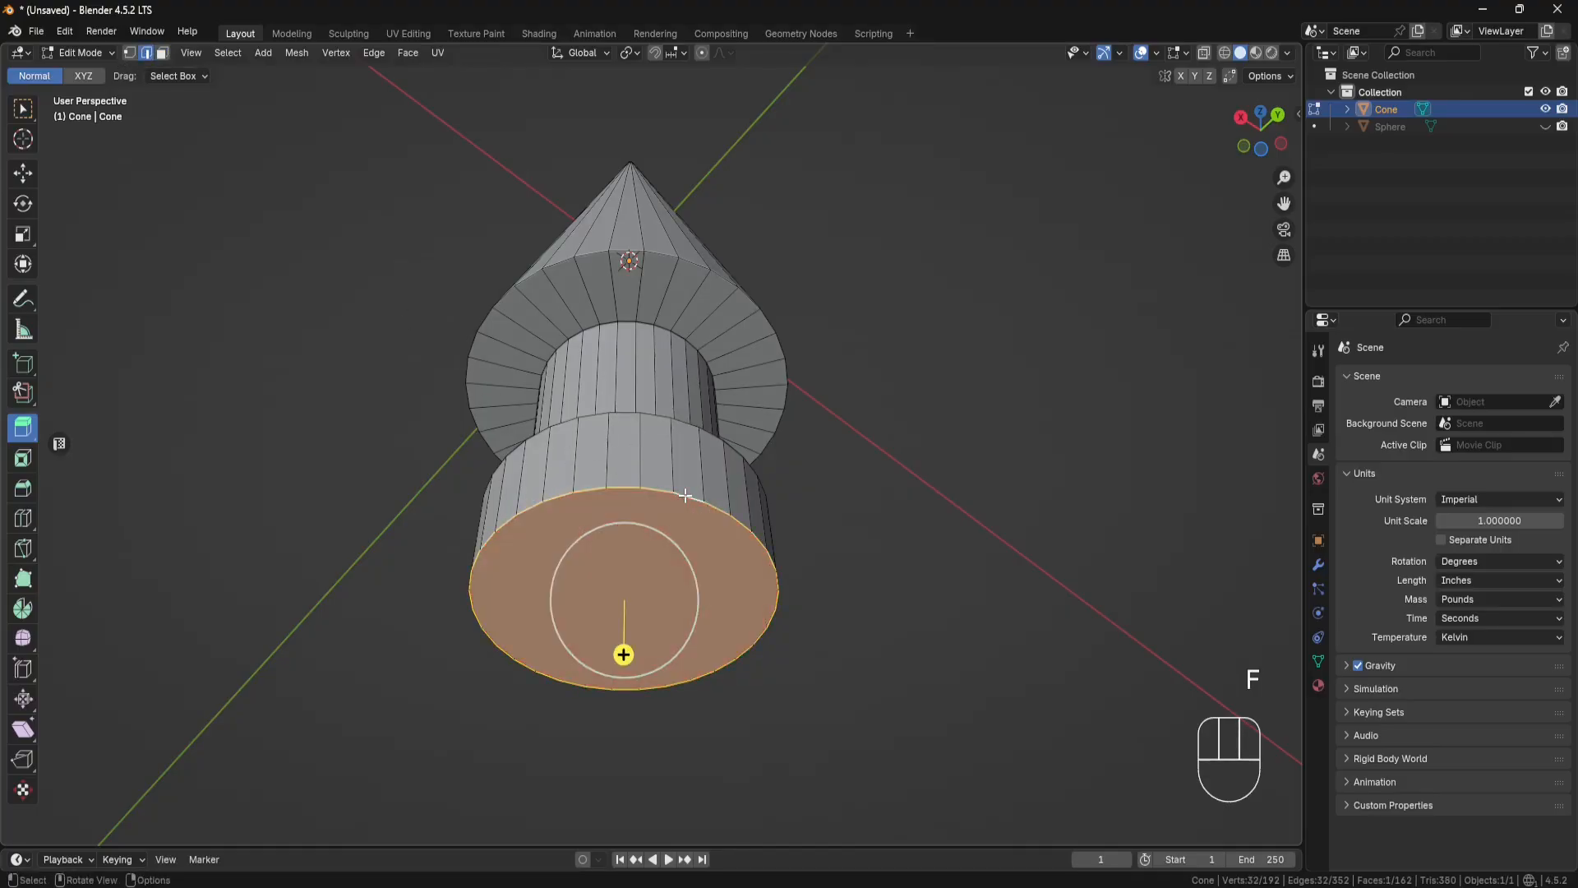
Step: Extrude the new bottom face 0.1 inches downward along its normal
middle_click_drag(860, 441, 867, 472)
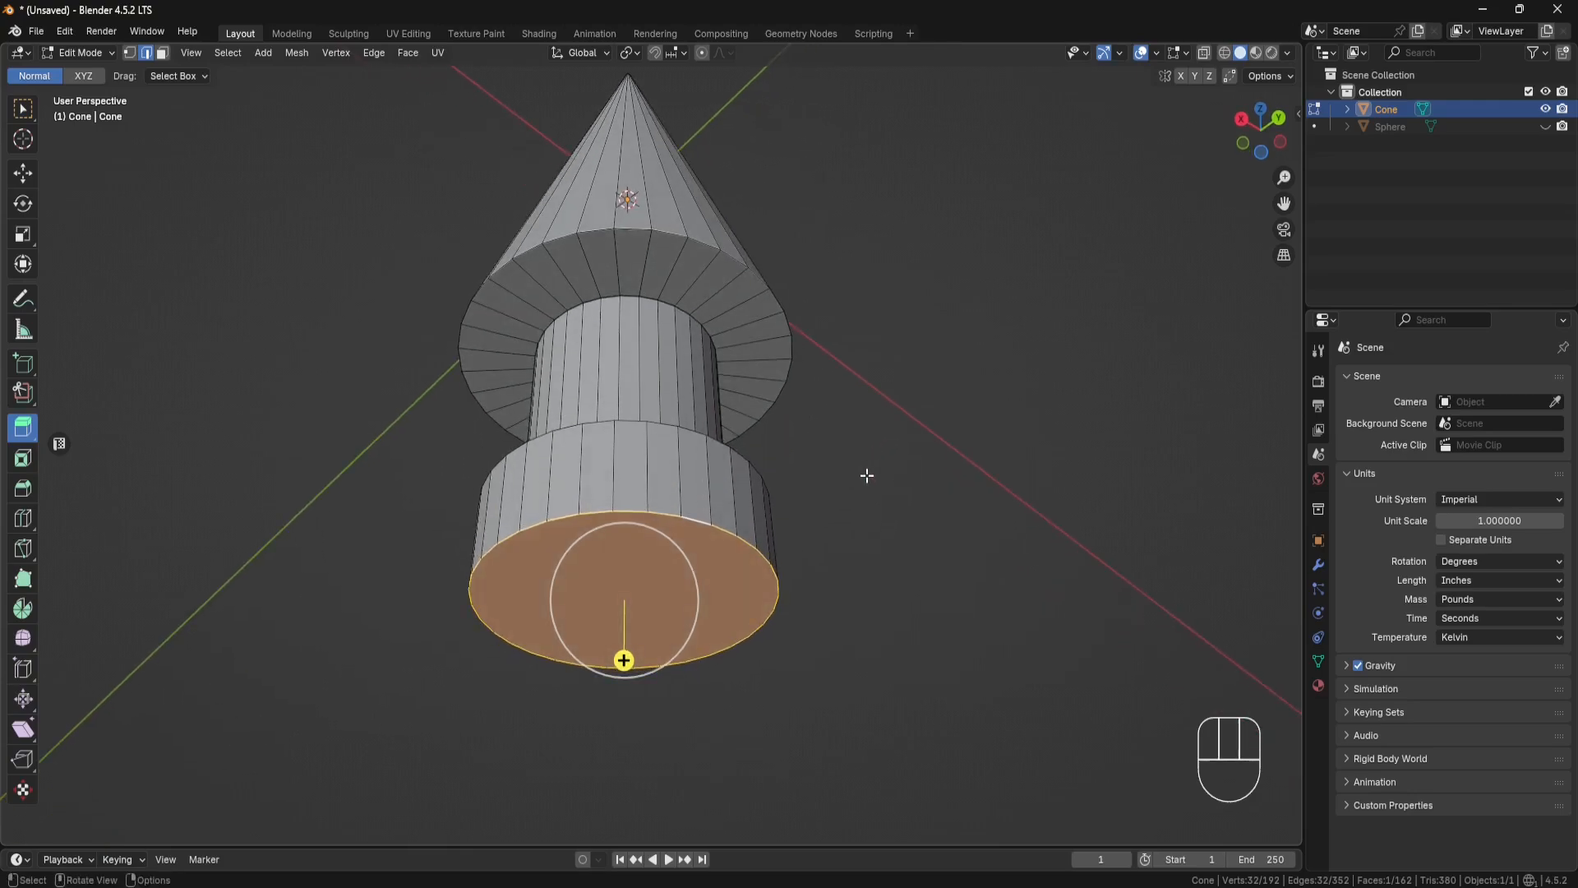
left_click_drag(623, 661, 624, 720)
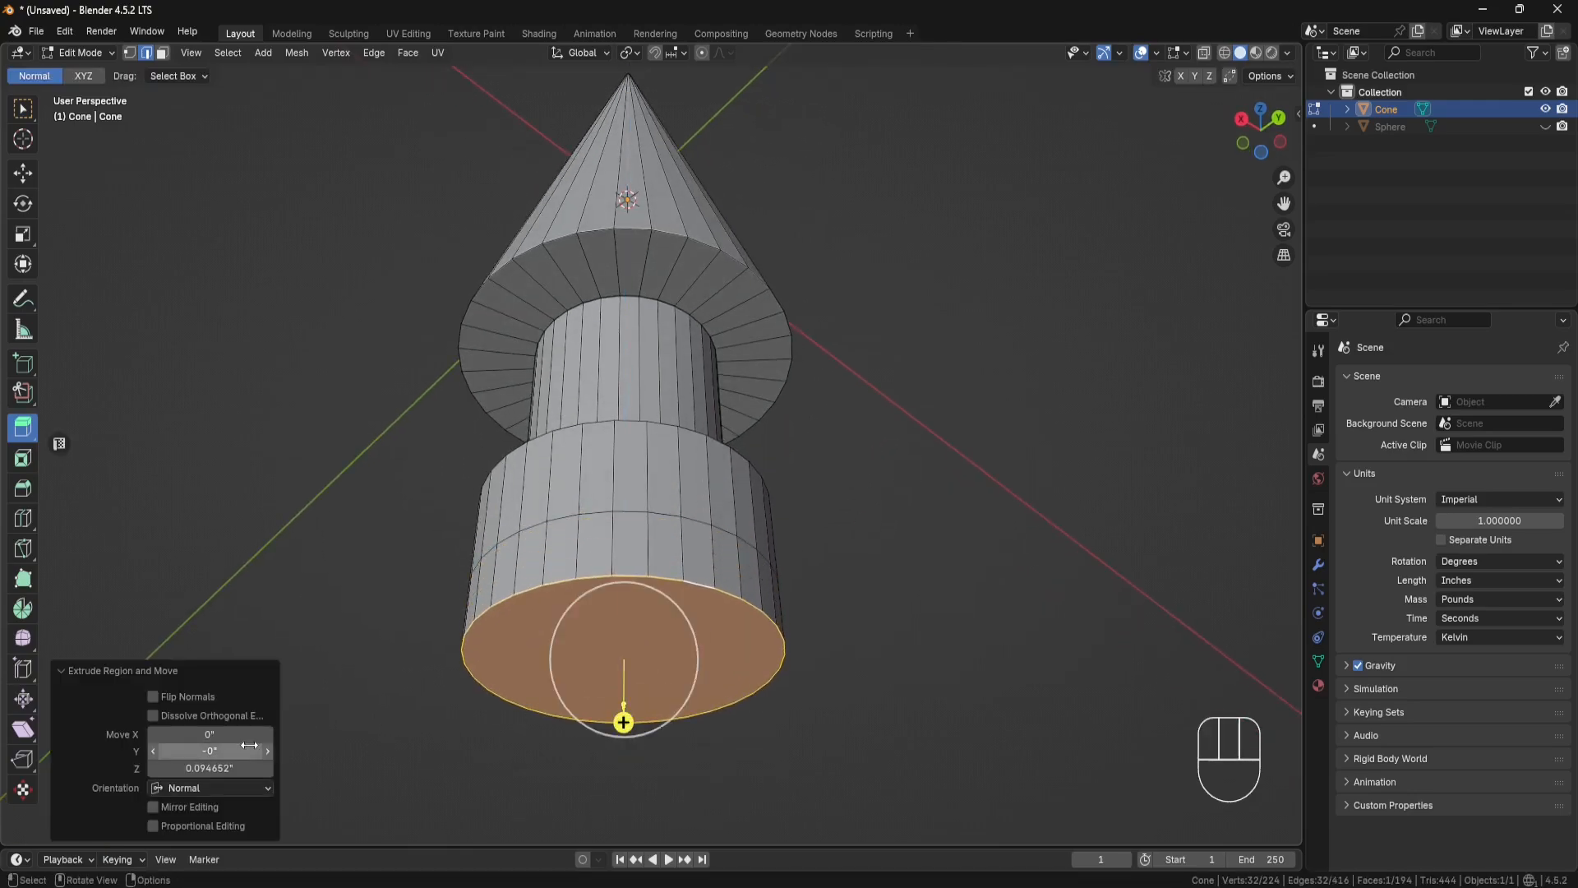
left_click(223, 768)
type("0.1")
key("Return")
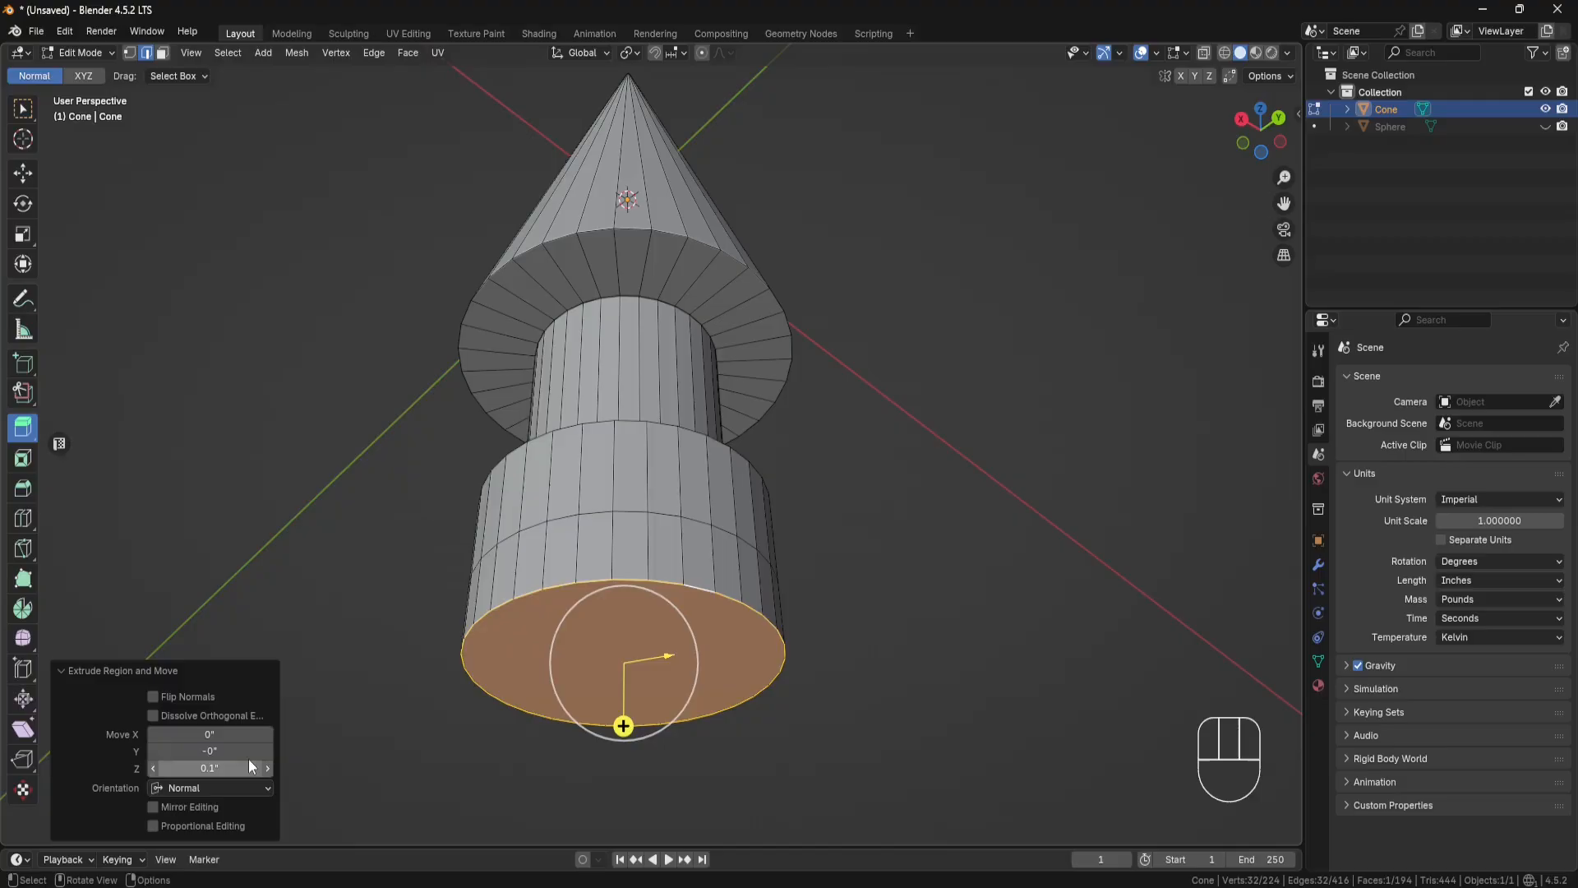
Step: Extrude the ring of side faces around the lowest section along their normals with an offset of 0.11 inches
left_click(661, 554, "alt")
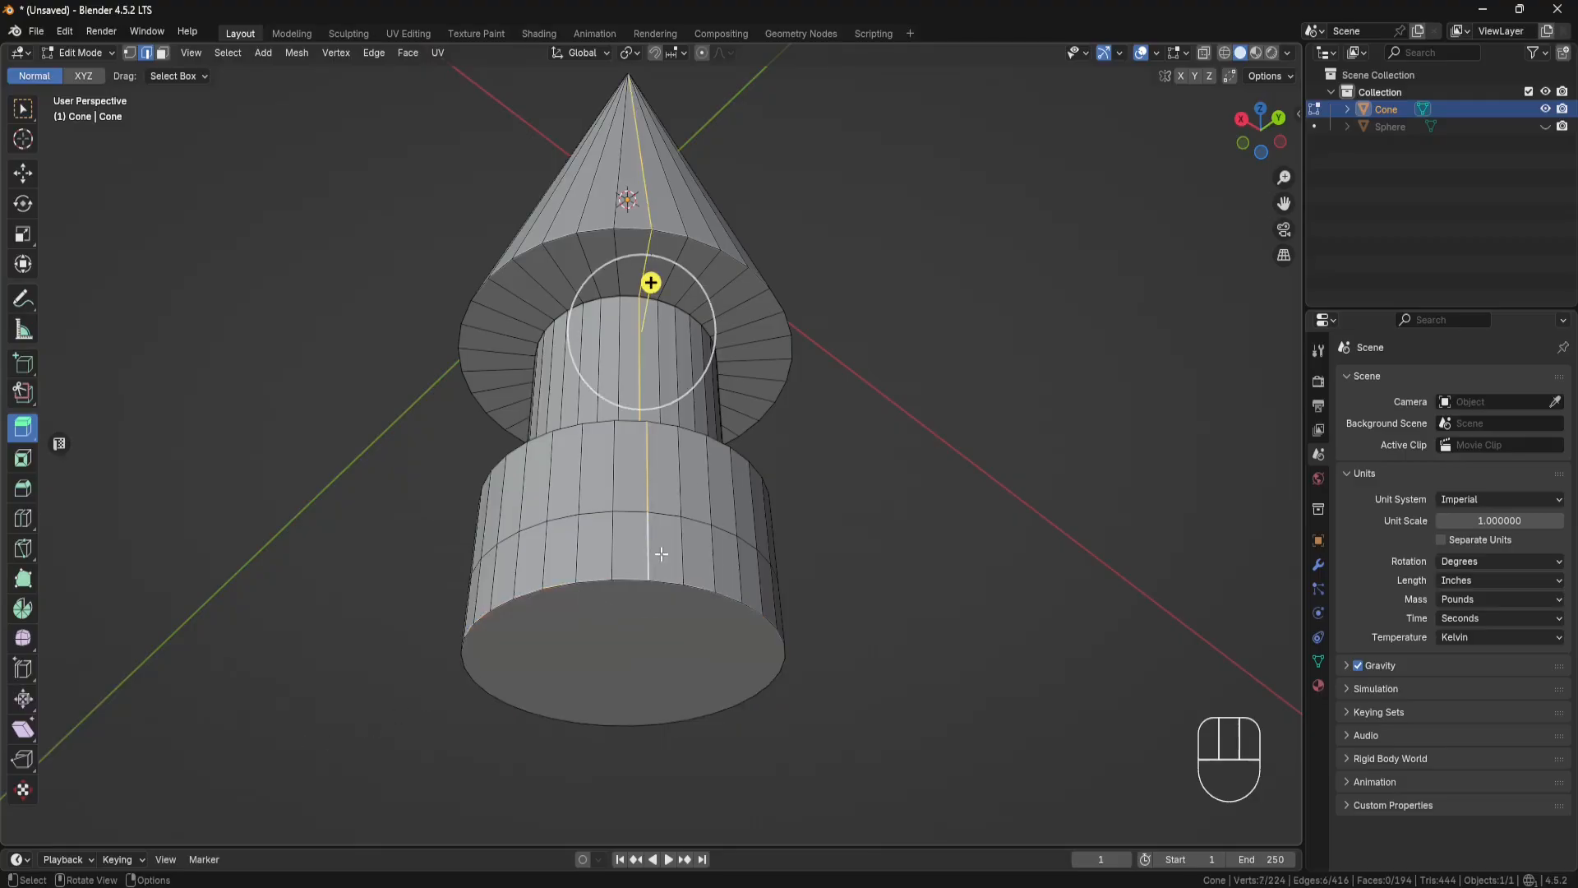
left_click(161, 52)
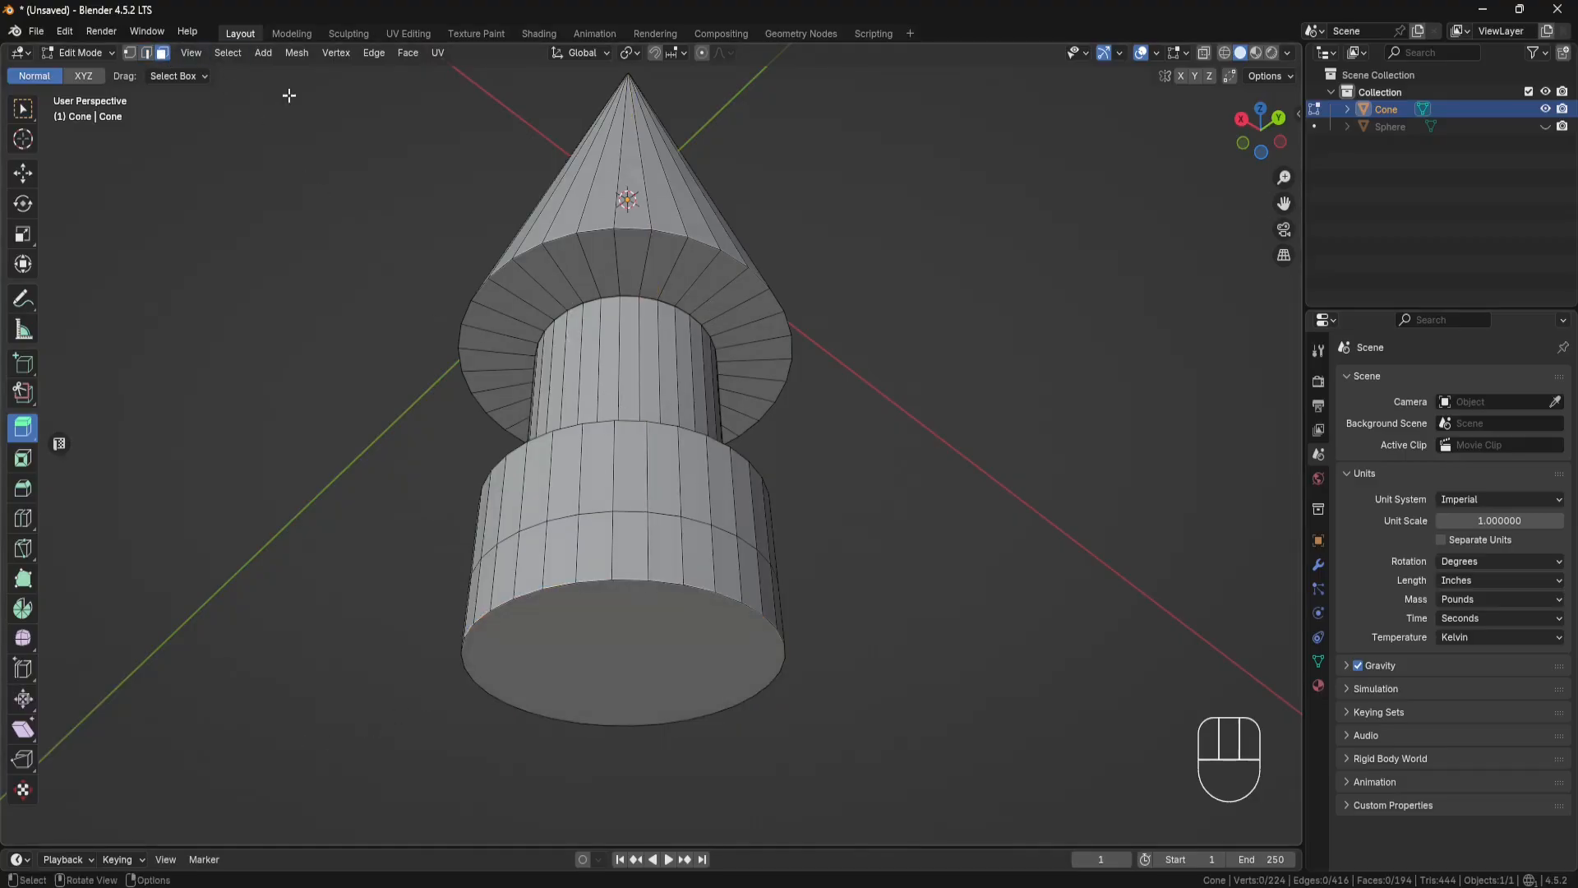
left_click(672, 559, "alt")
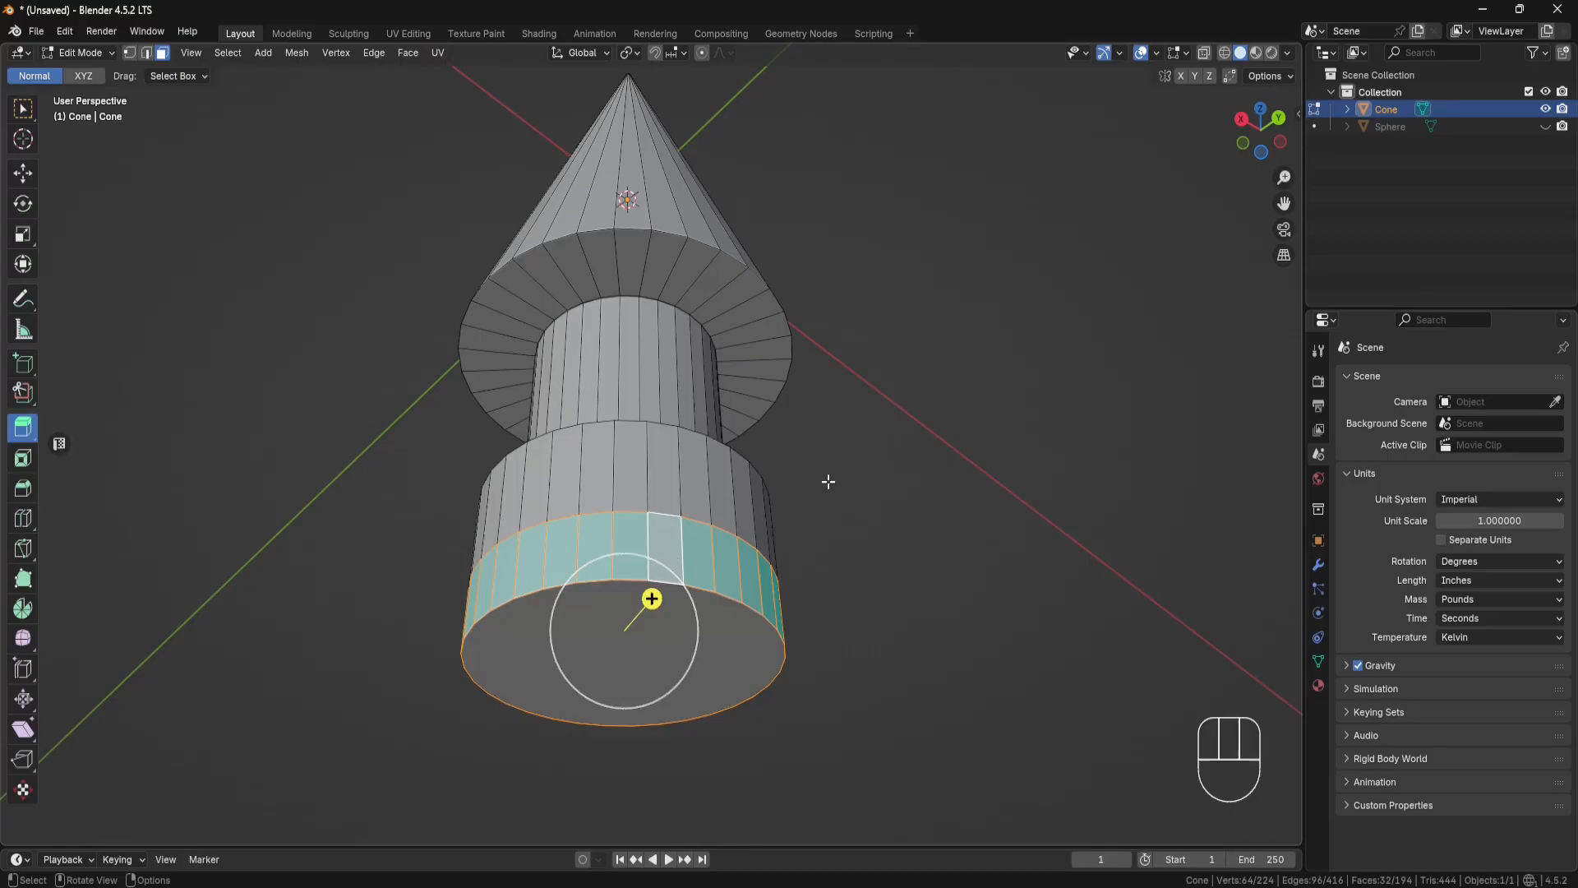
middle_click_drag(828, 481, 833, 498)
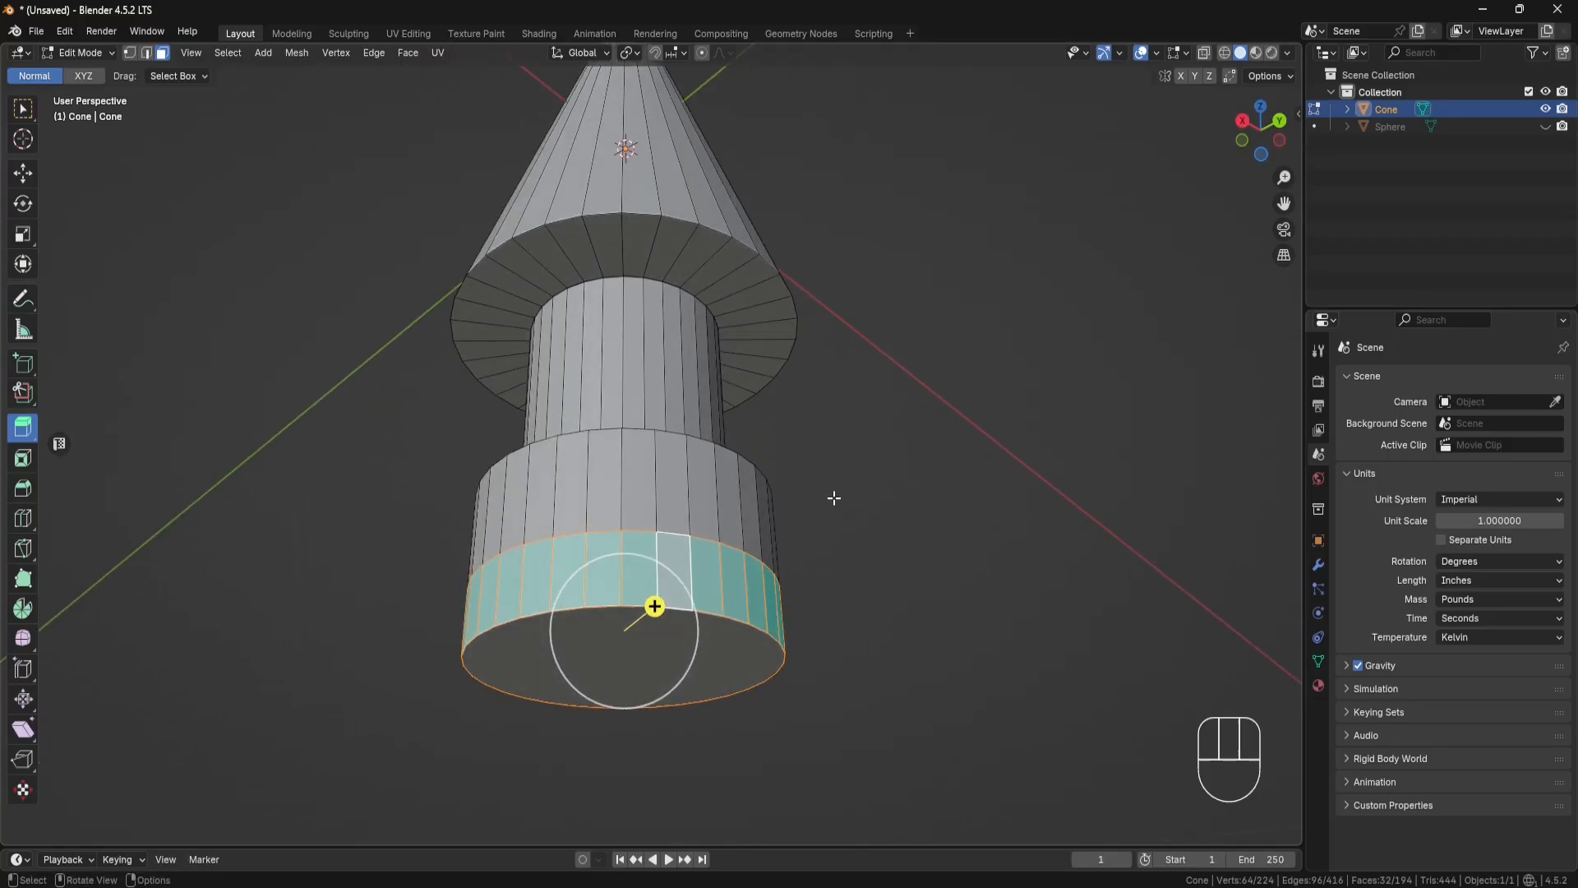
key("alt+e")
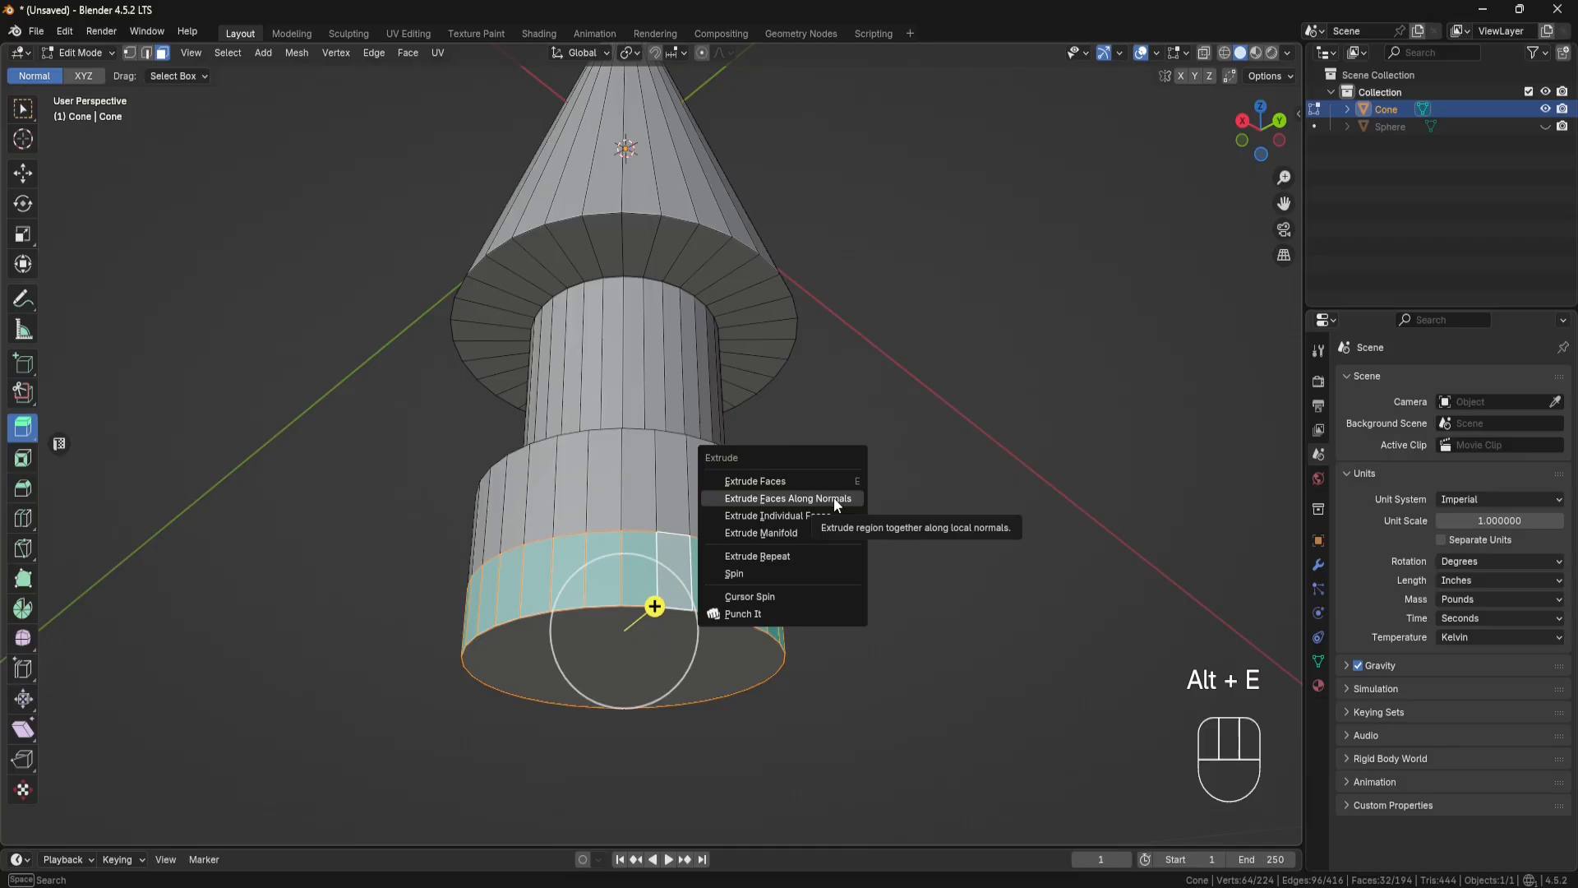
left_click(833, 496)
left_click(890, 470)
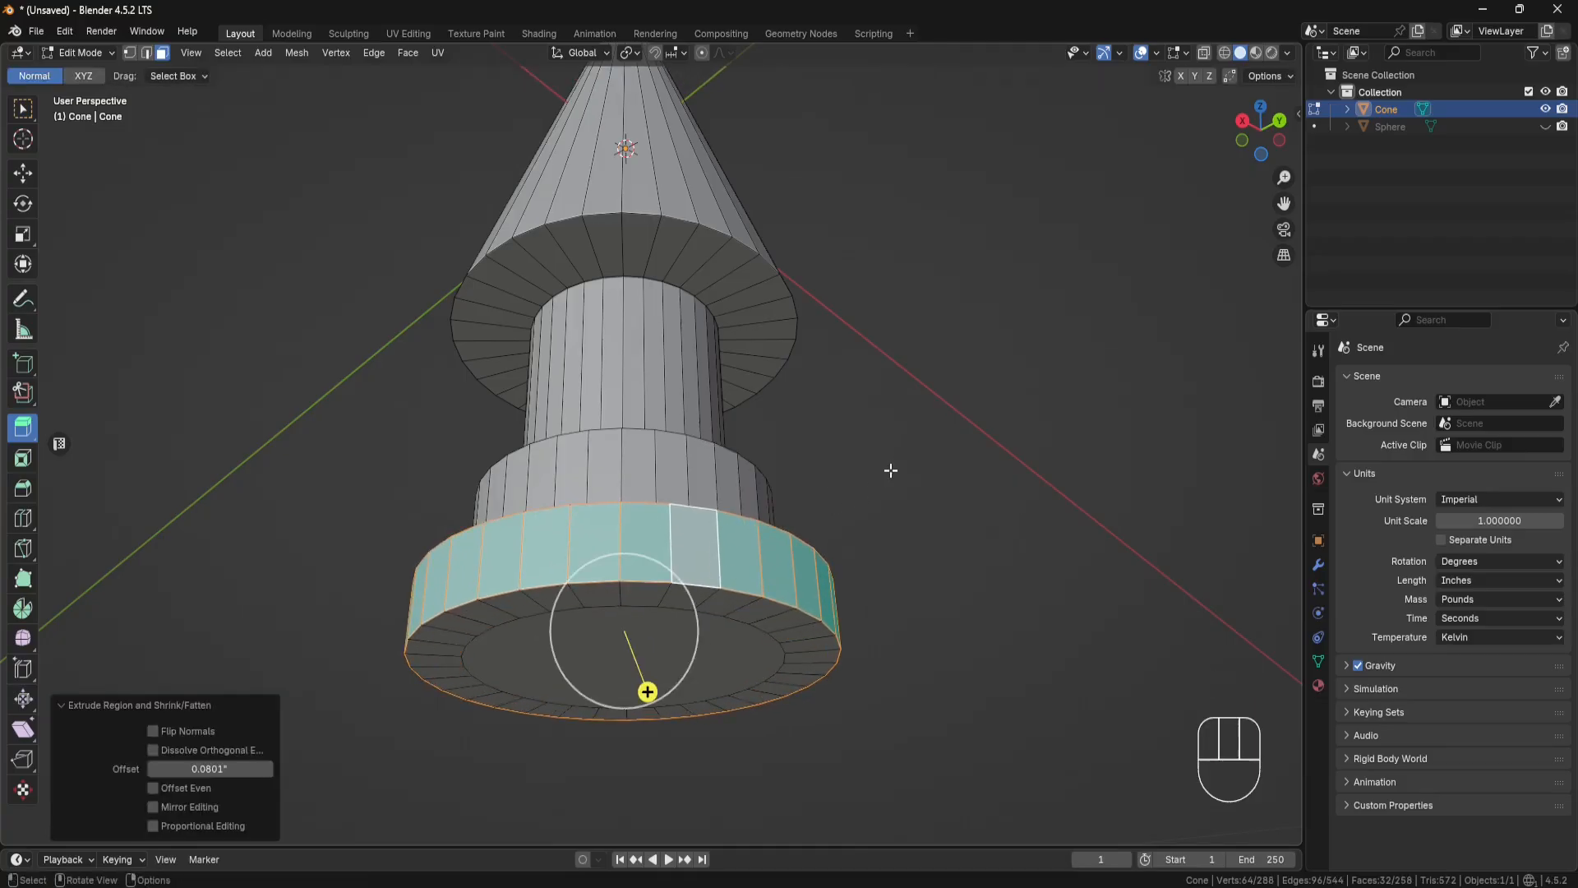
left_click(208, 767)
key("BackSpace")
type(".")
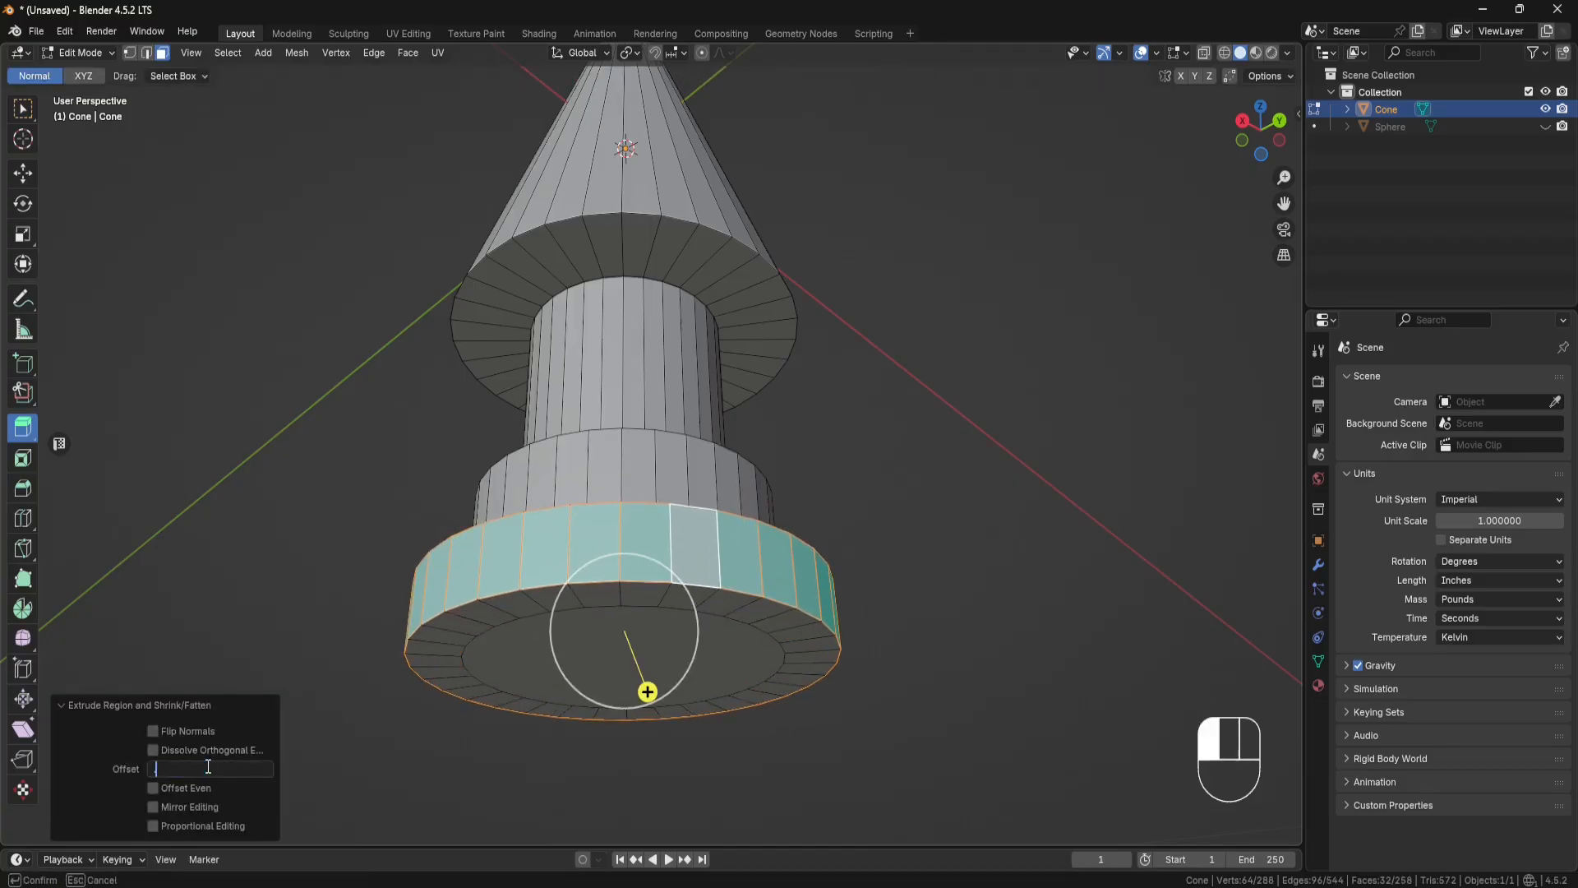
type("11")
key("Return")
Step: Bevel the upper outer edge loop of the widened base with a width of 0.09 inches and 8 segments
mouse_move(733, 487)
middle_mouse_down()
mouse_move(776, 510)
mouse_move(756, 564)
mouse_move(747, 461)
mouse_move(734, 465)
middle_mouse_up()
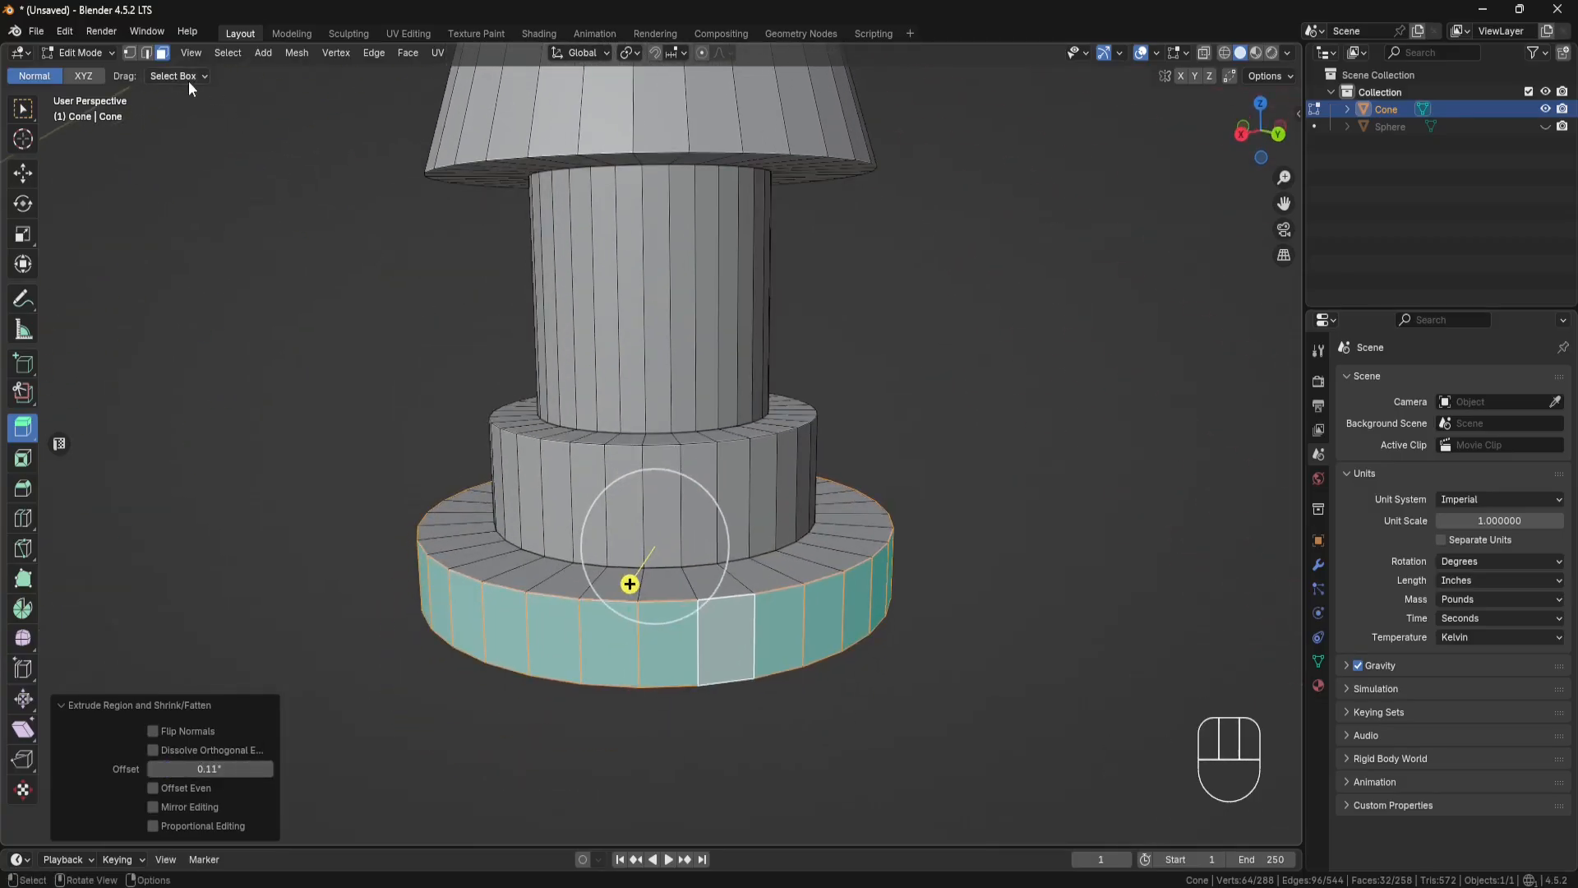
left_click(147, 53)
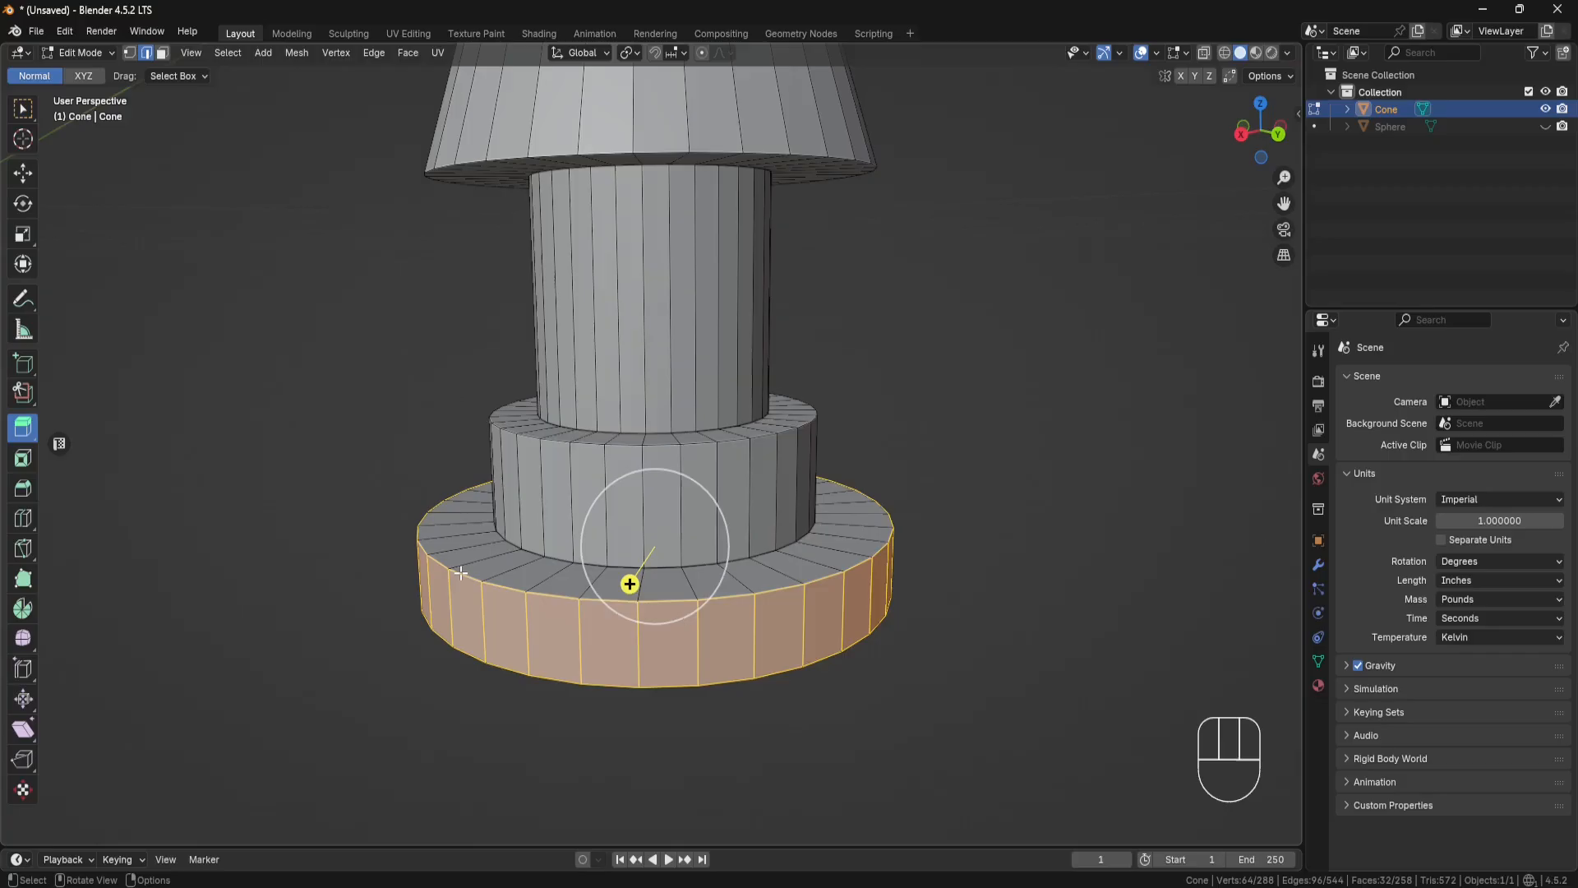
left_click(630, 585, "alt")
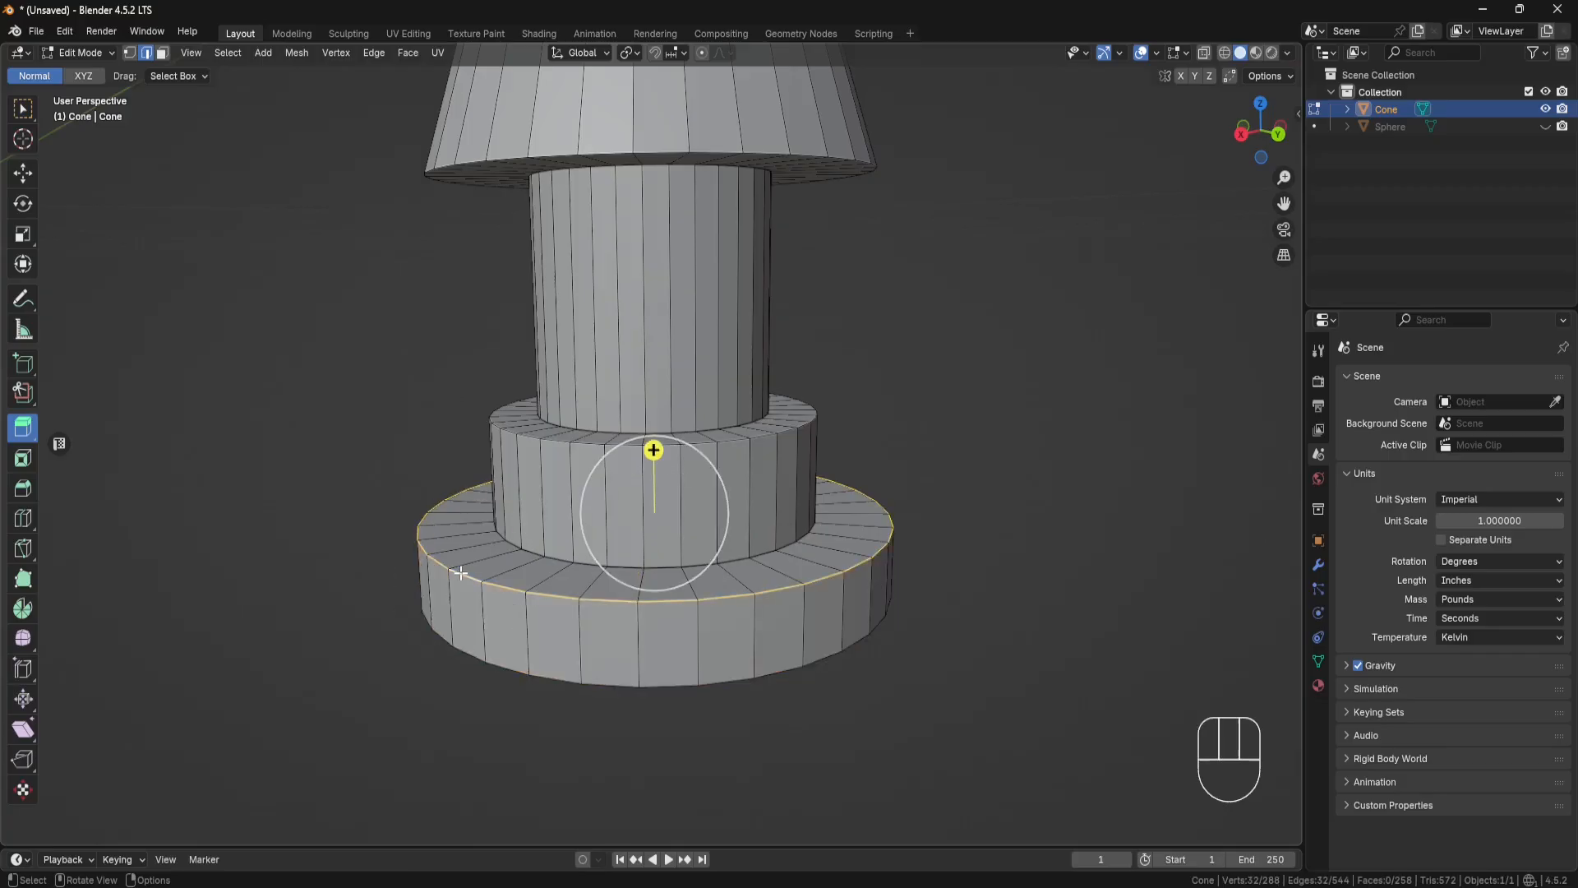
left_click(23, 488)
left_click_drag(653, 428, 670, 362)
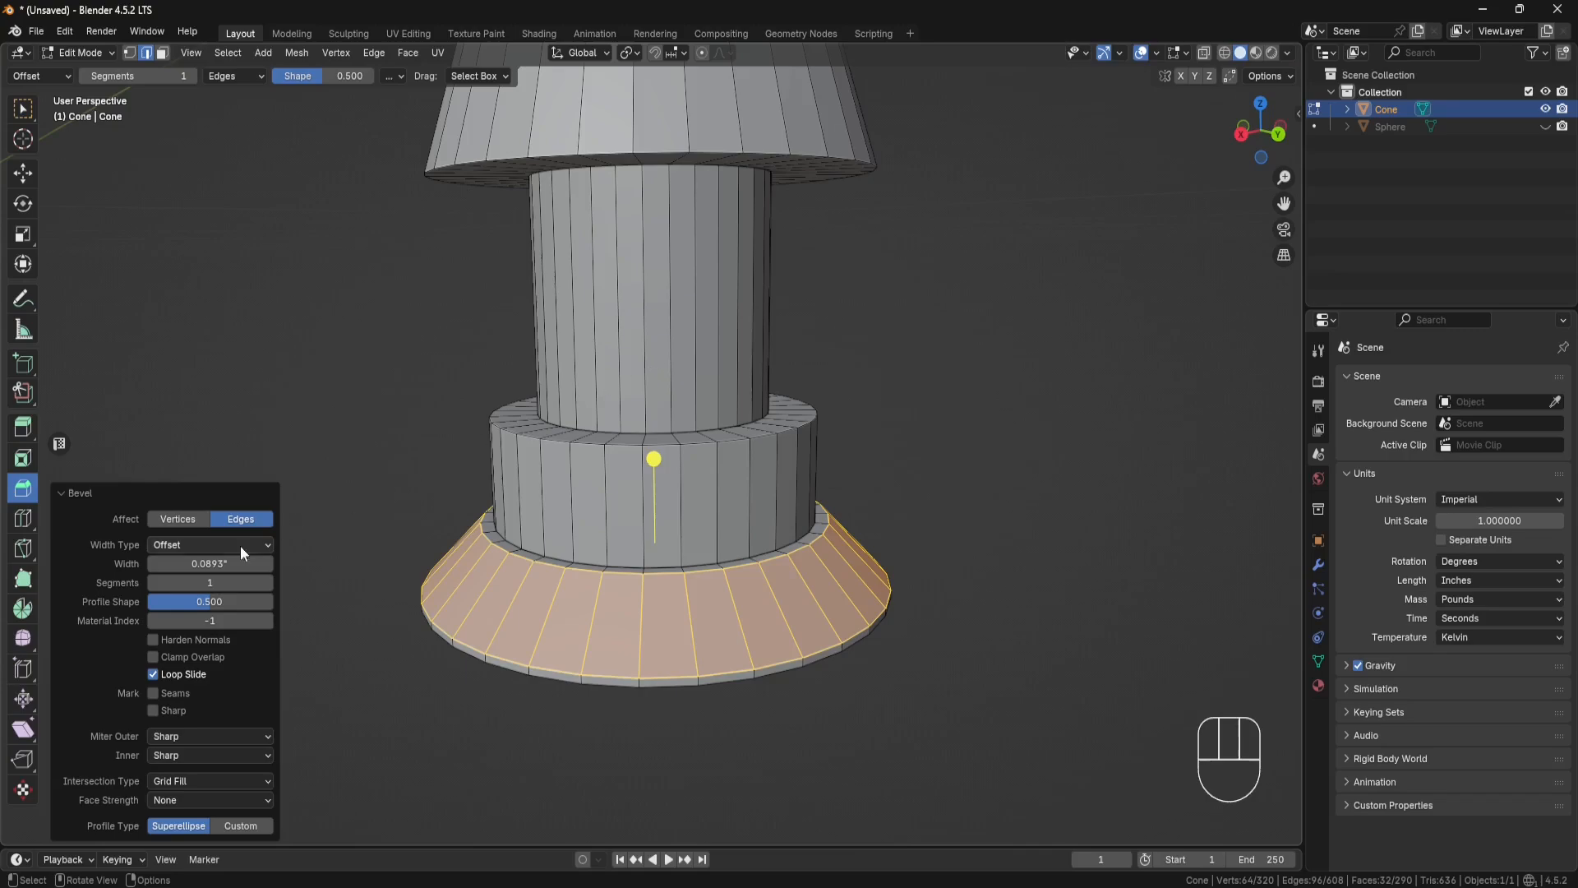
left_click(223, 562)
type(".09")
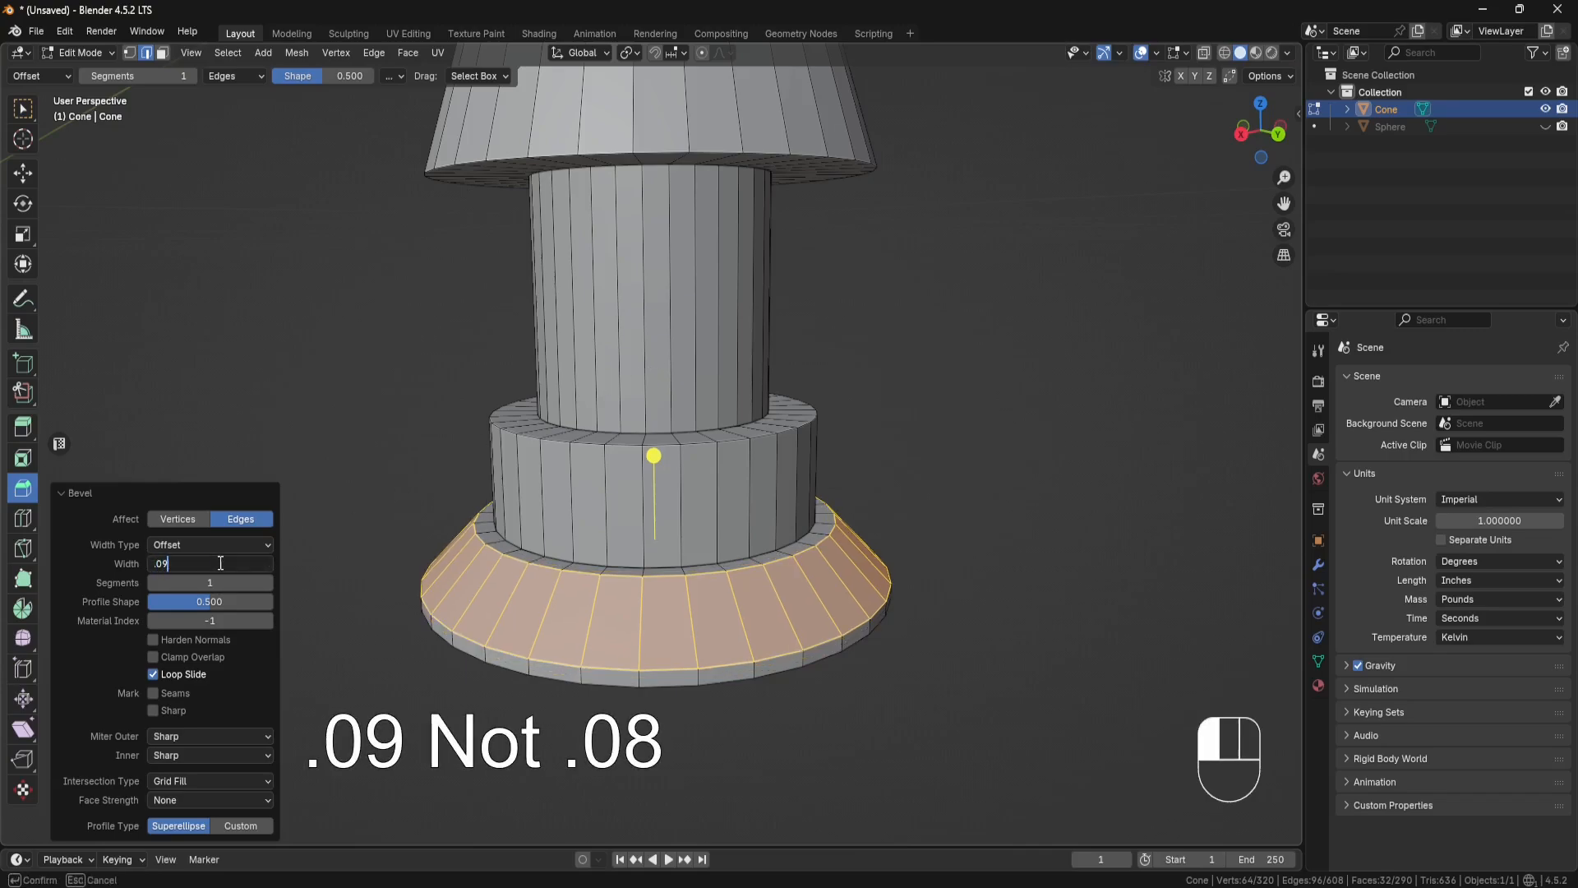
key("Return")
left_click(213, 580)
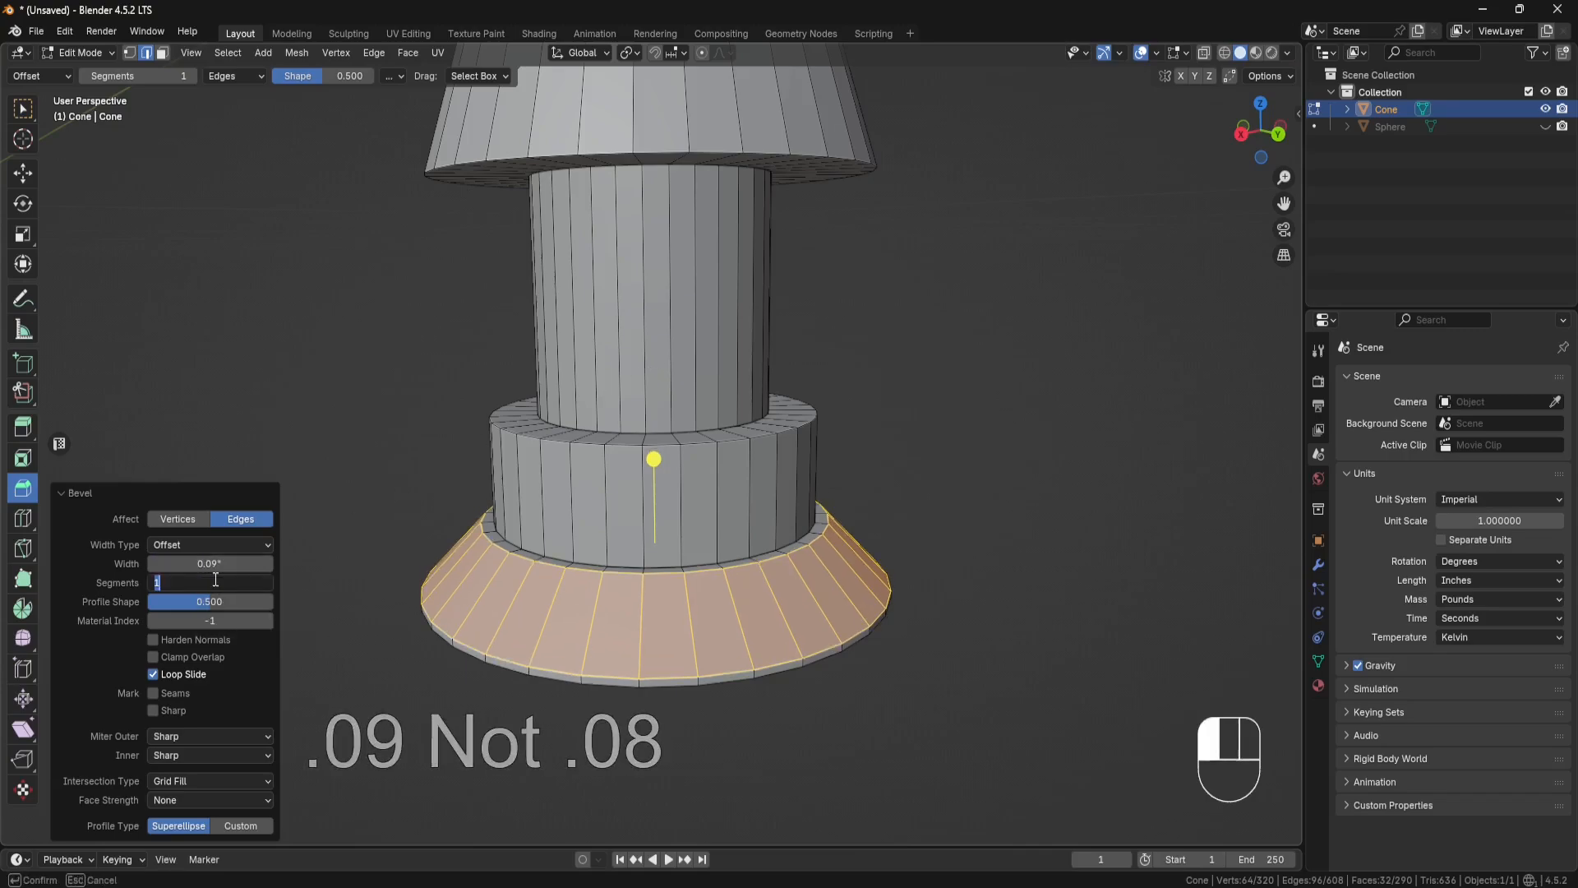
type("8")
key("Return")
middle_click_drag(353, 549, 514, 543)
Step: Move the base's bevelled faces up 0.004 inches along the global Z axis
left_click(23, 173)
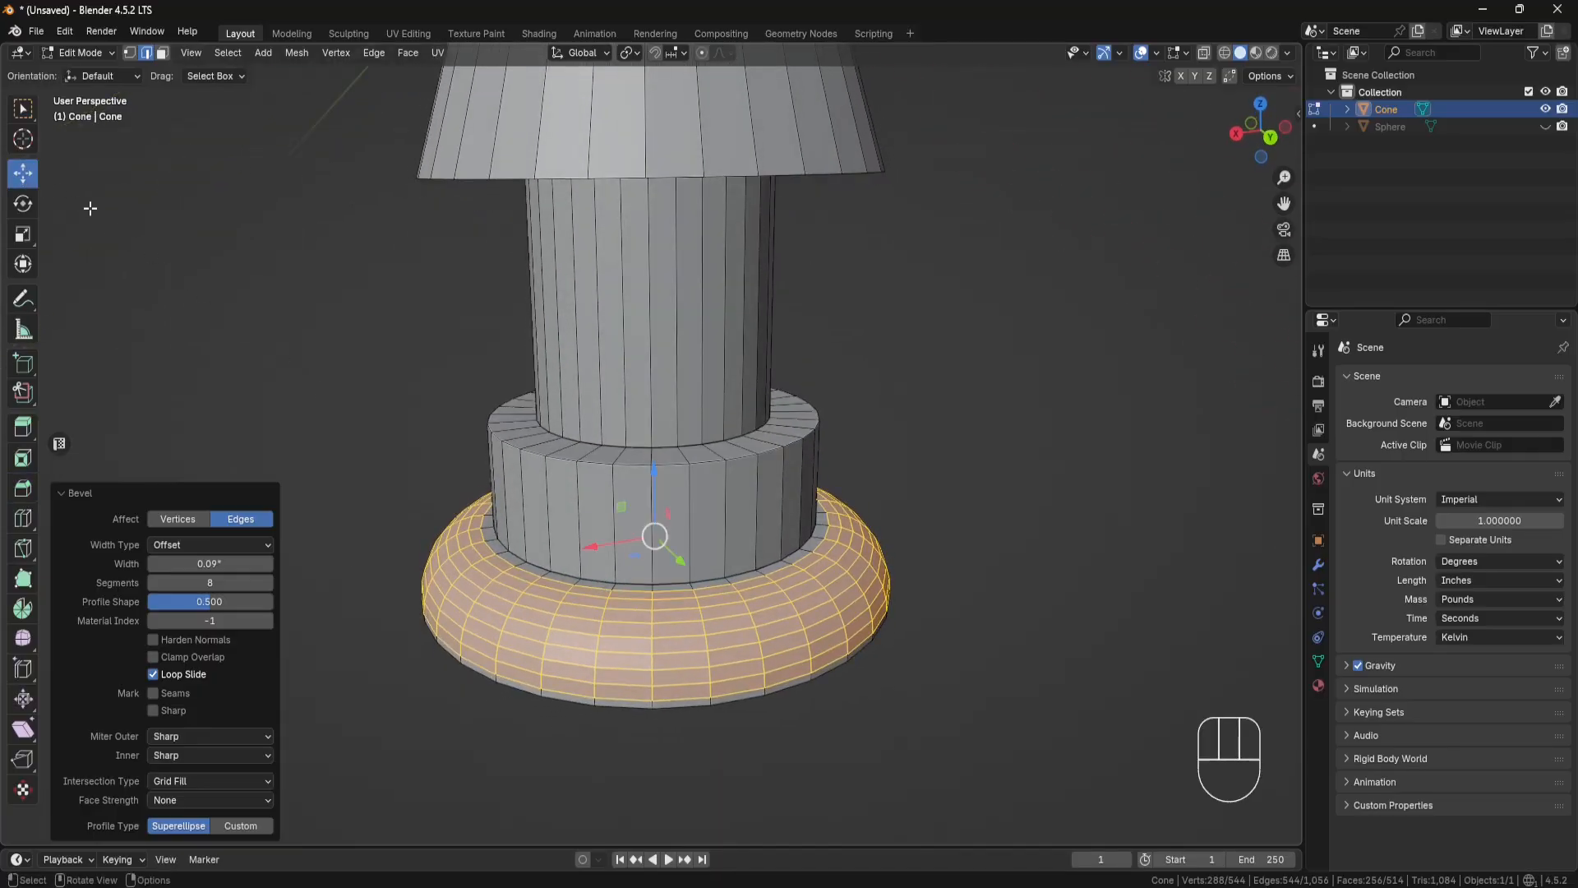
scroll(716, 485, "up", 4)
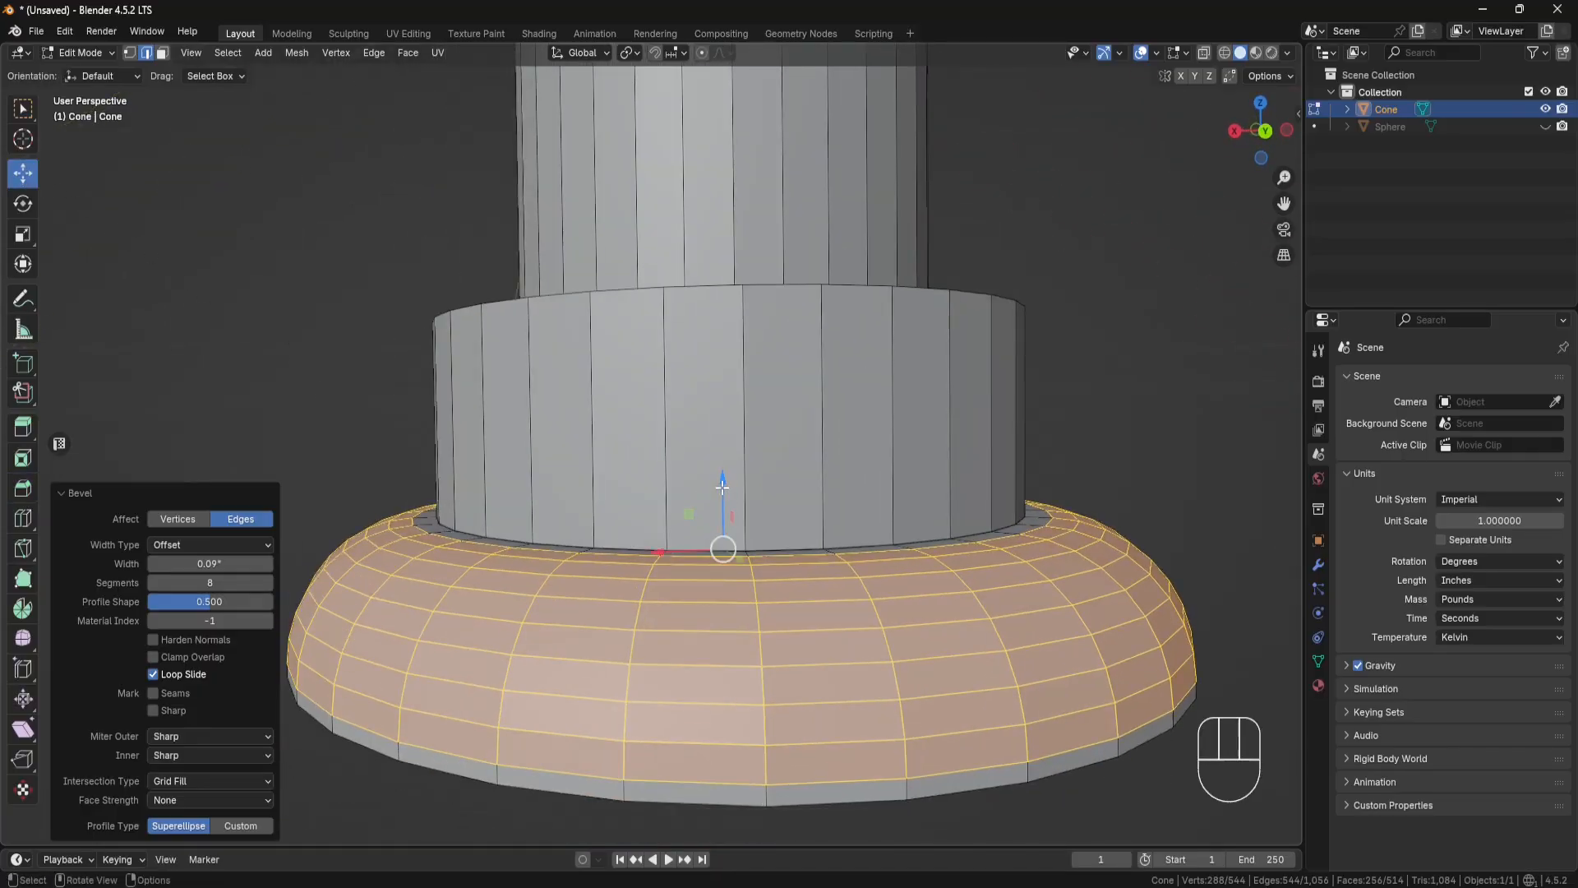
left_click_drag(721, 487, 724, 478)
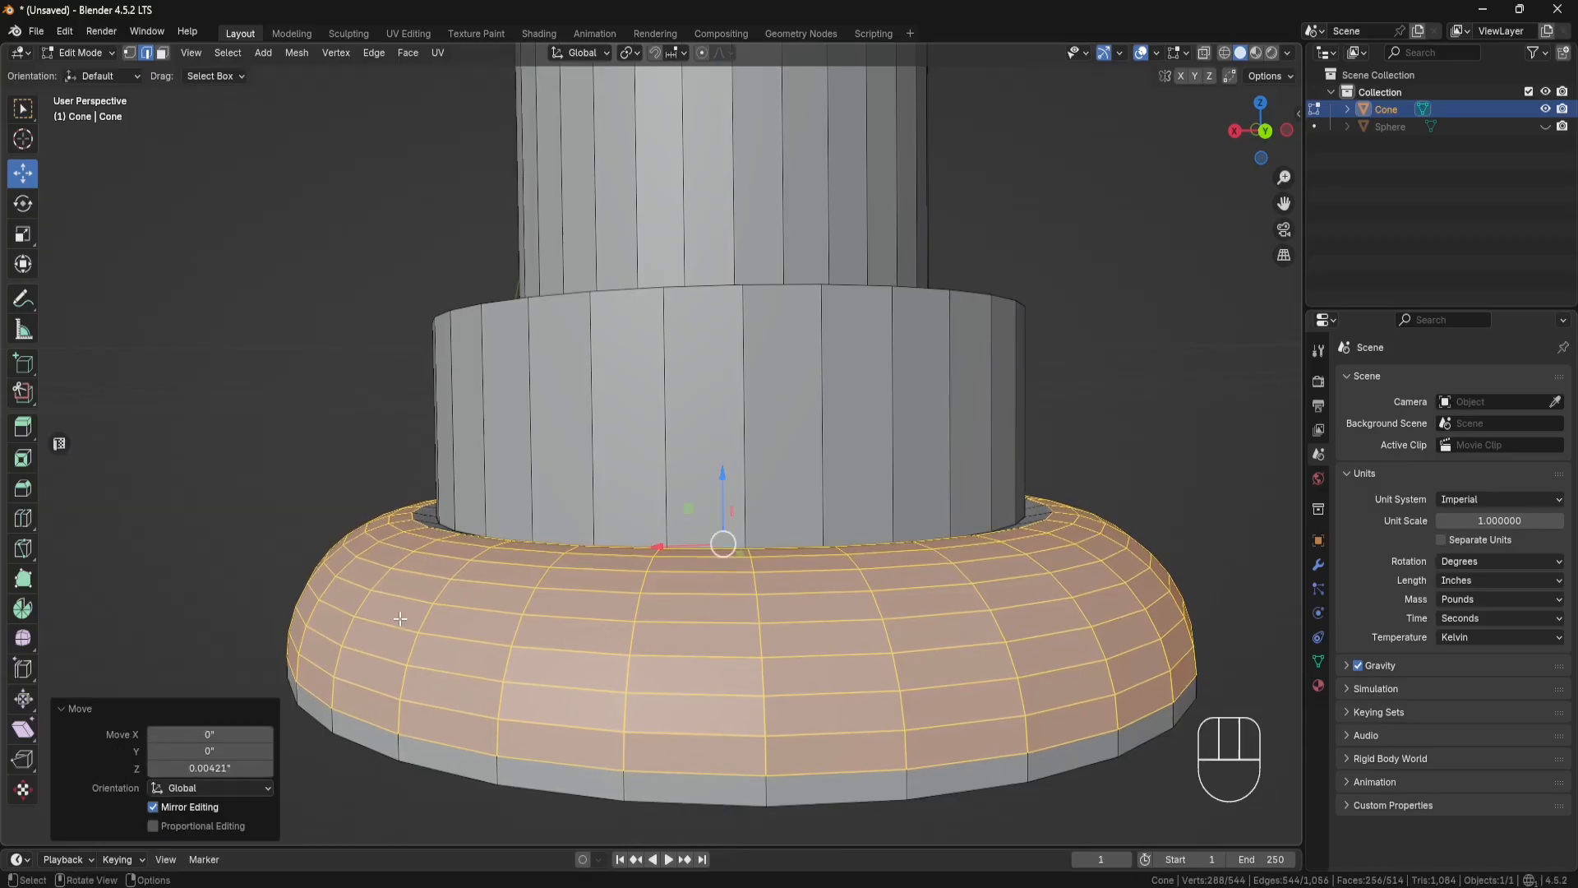
left_click(226, 768)
type(".00")
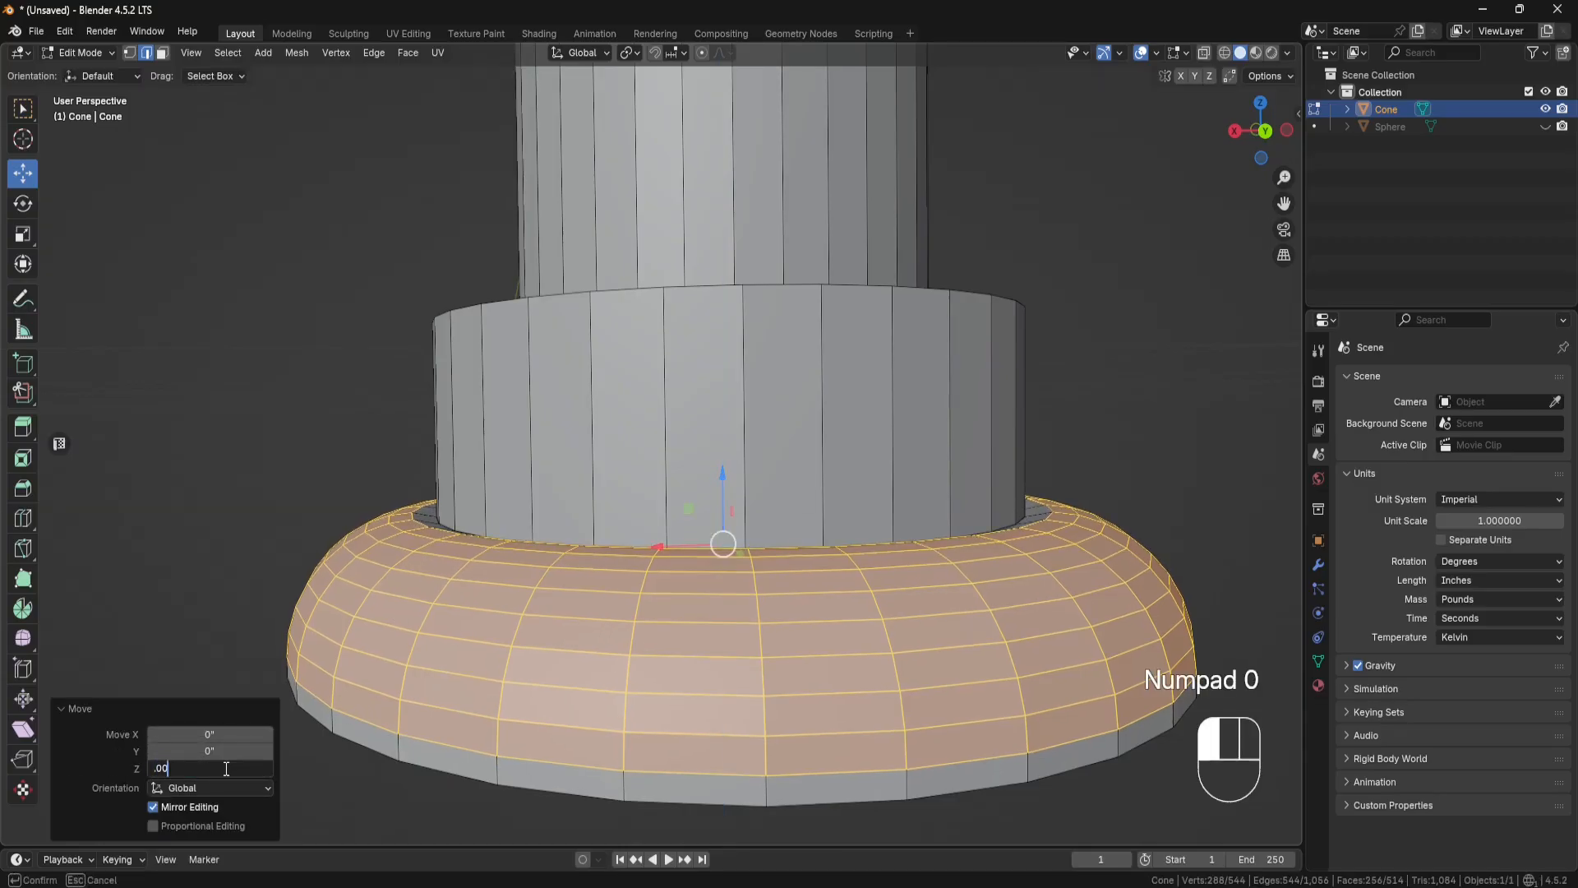
type("4")
key("Return")
scroll(633, 489, "down", 3)
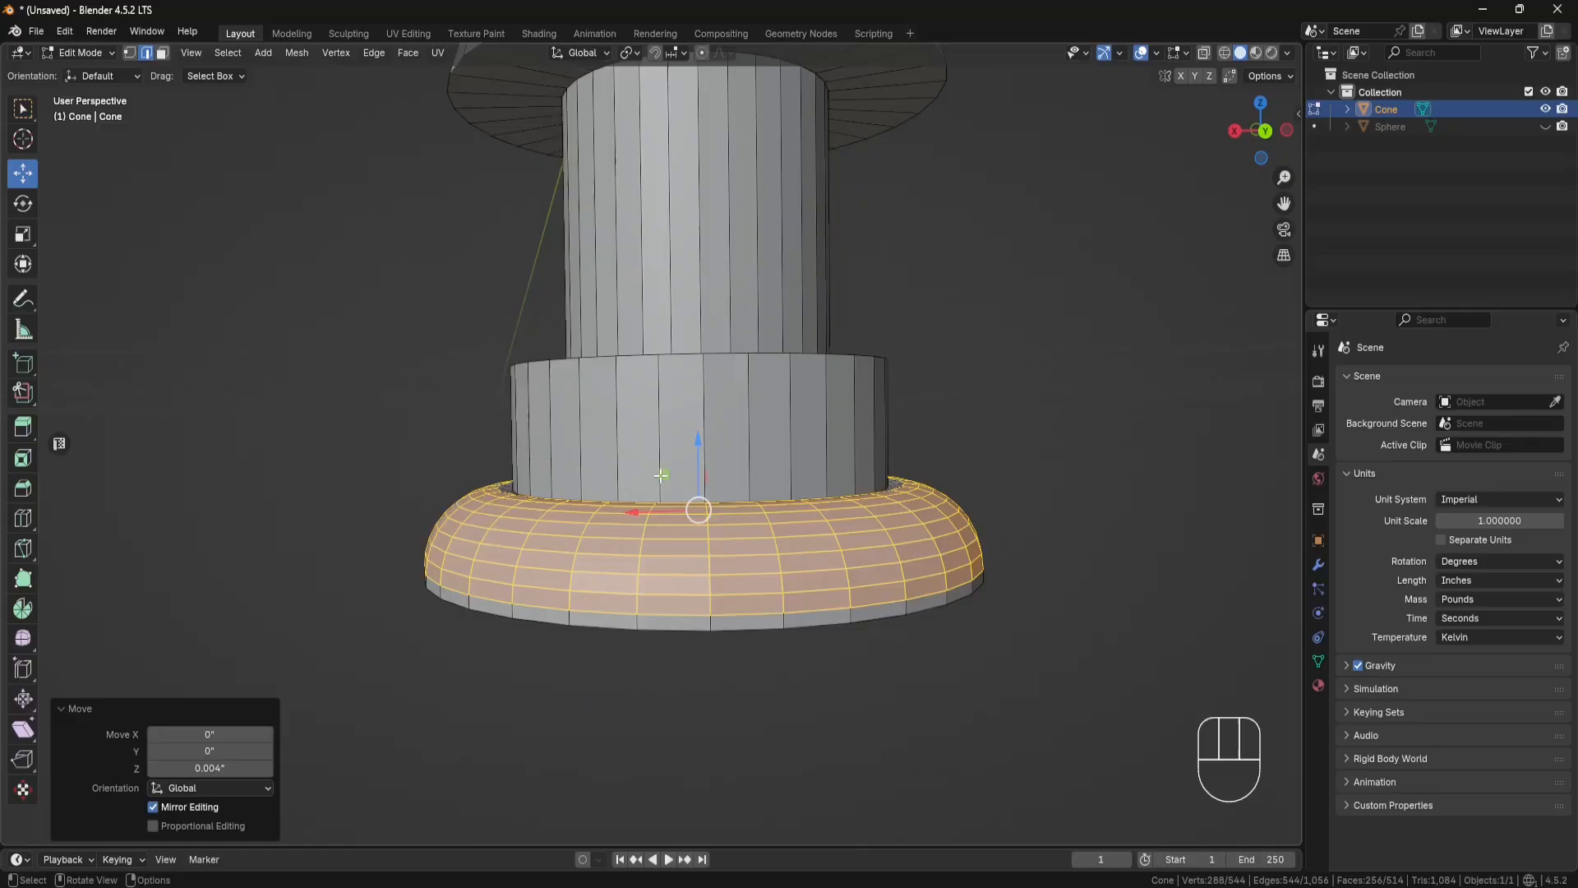
Step: Add one centred loop cut each around the collar, the stem, the cone's underside ring and the cone's sloped side
middle_click_drag(660, 475, 721, 519)
scroll(732, 493, "down", 2)
middle_click_drag(742, 465, 708, 551, "shift")
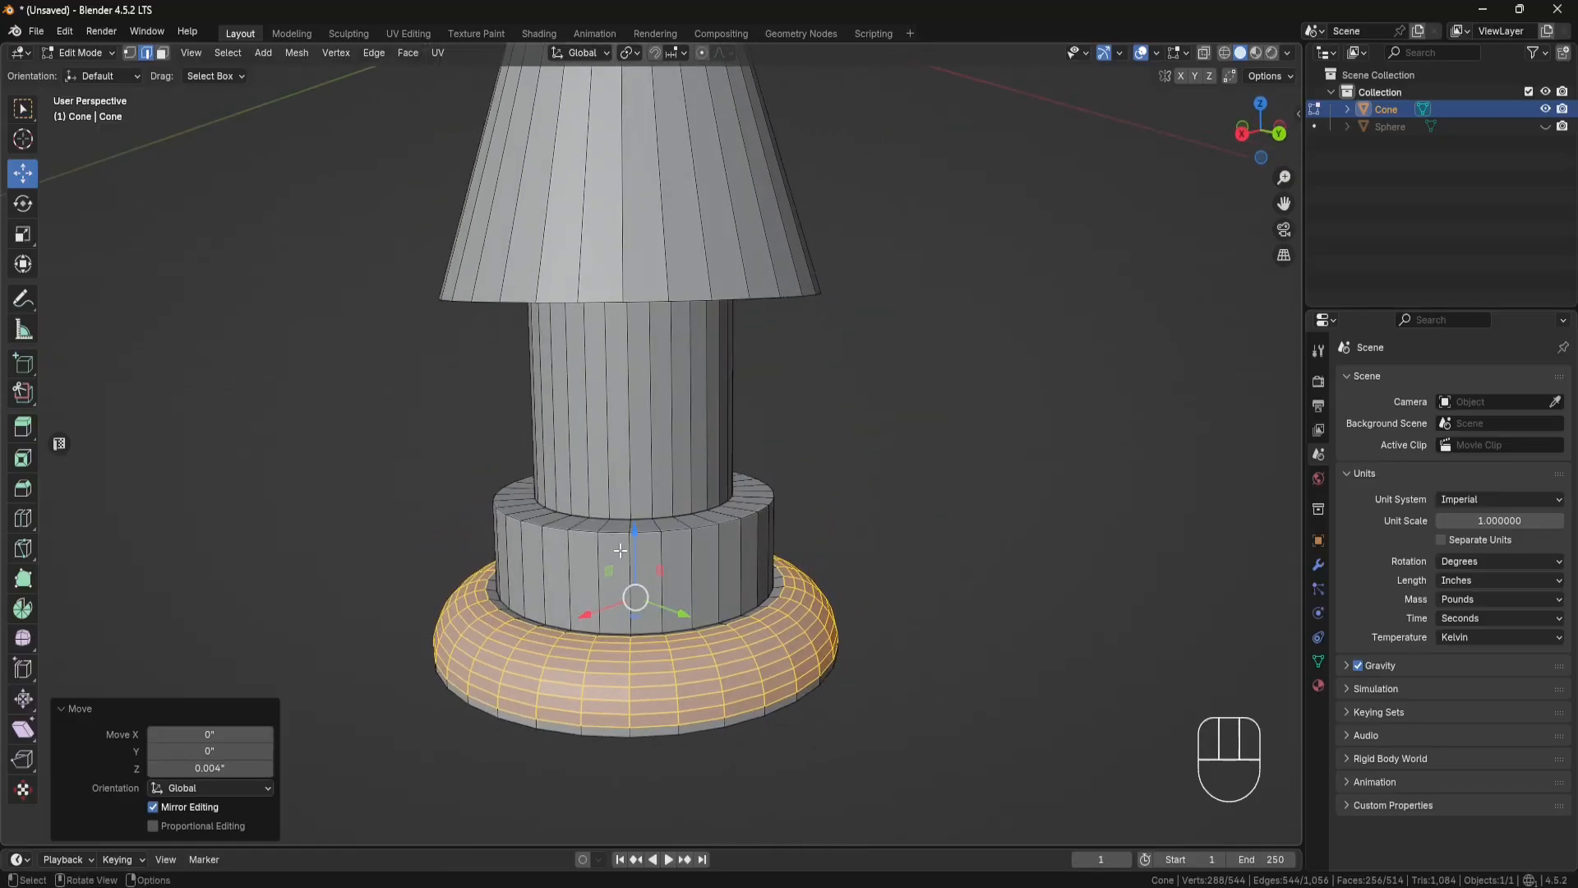
left_click(23, 518)
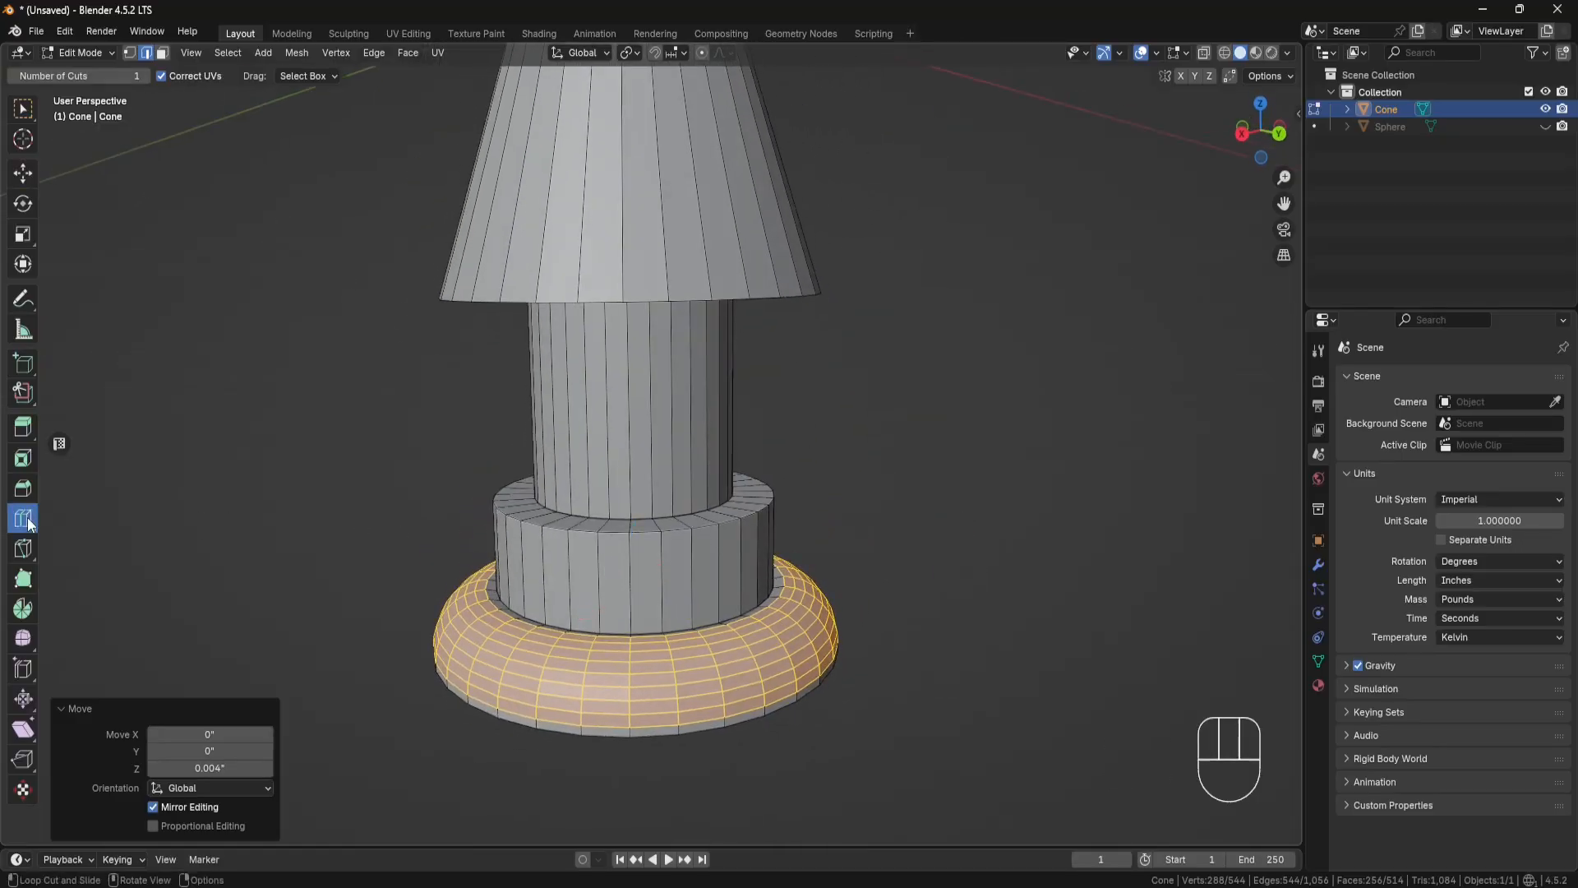
left_click(666, 581)
middle_click_drag(666, 581, 729, 345)
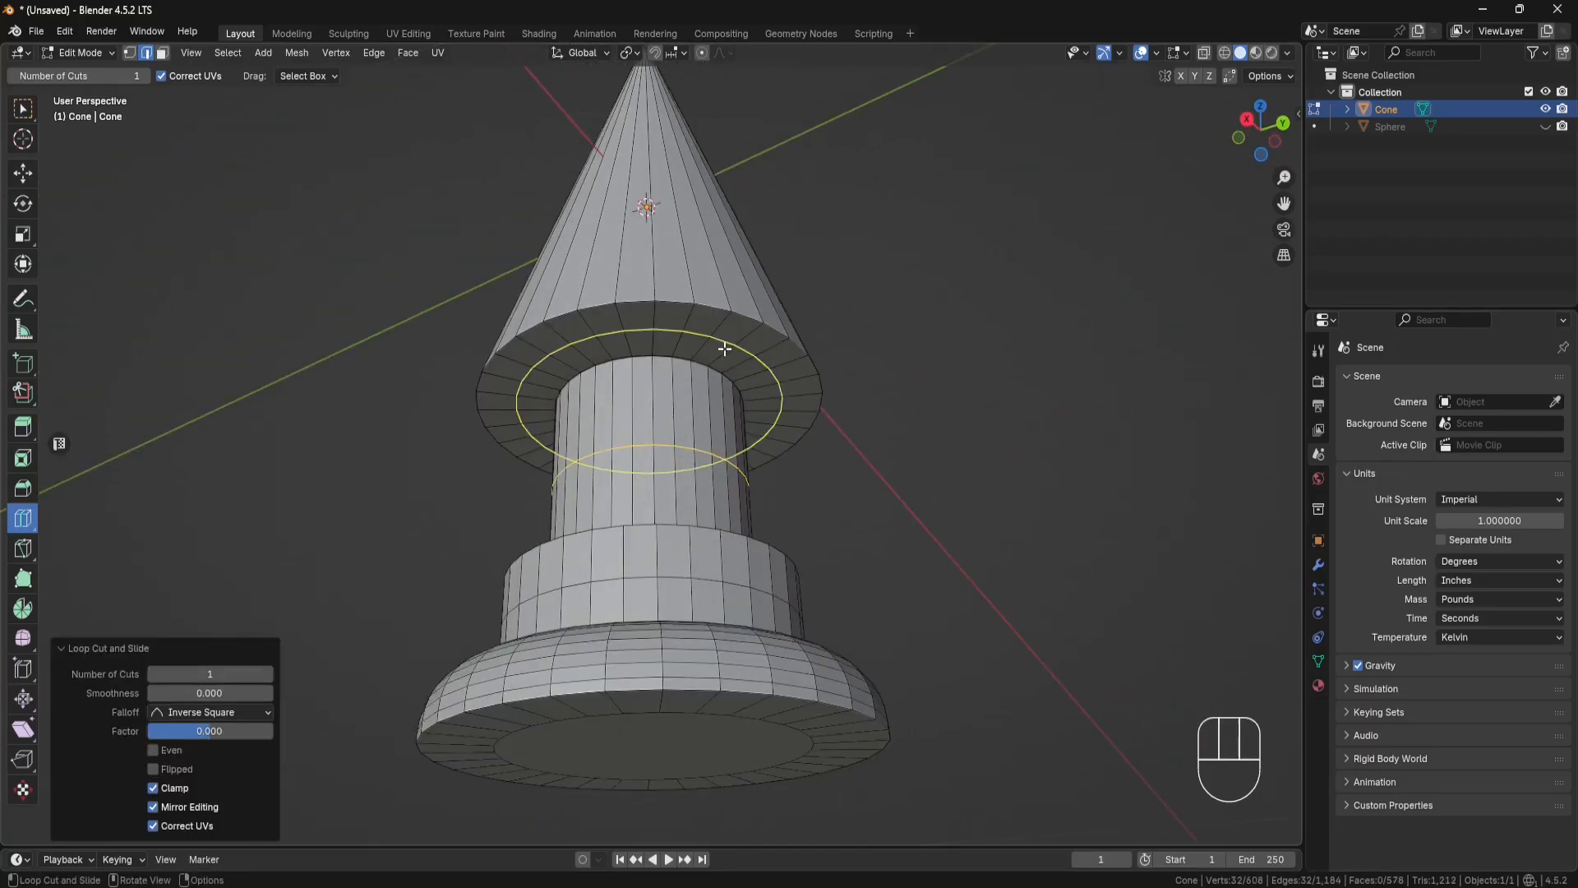
left_click_drag(729, 345, 722, 346)
left_click(722, 346)
middle_click_drag(722, 346, 680, 359)
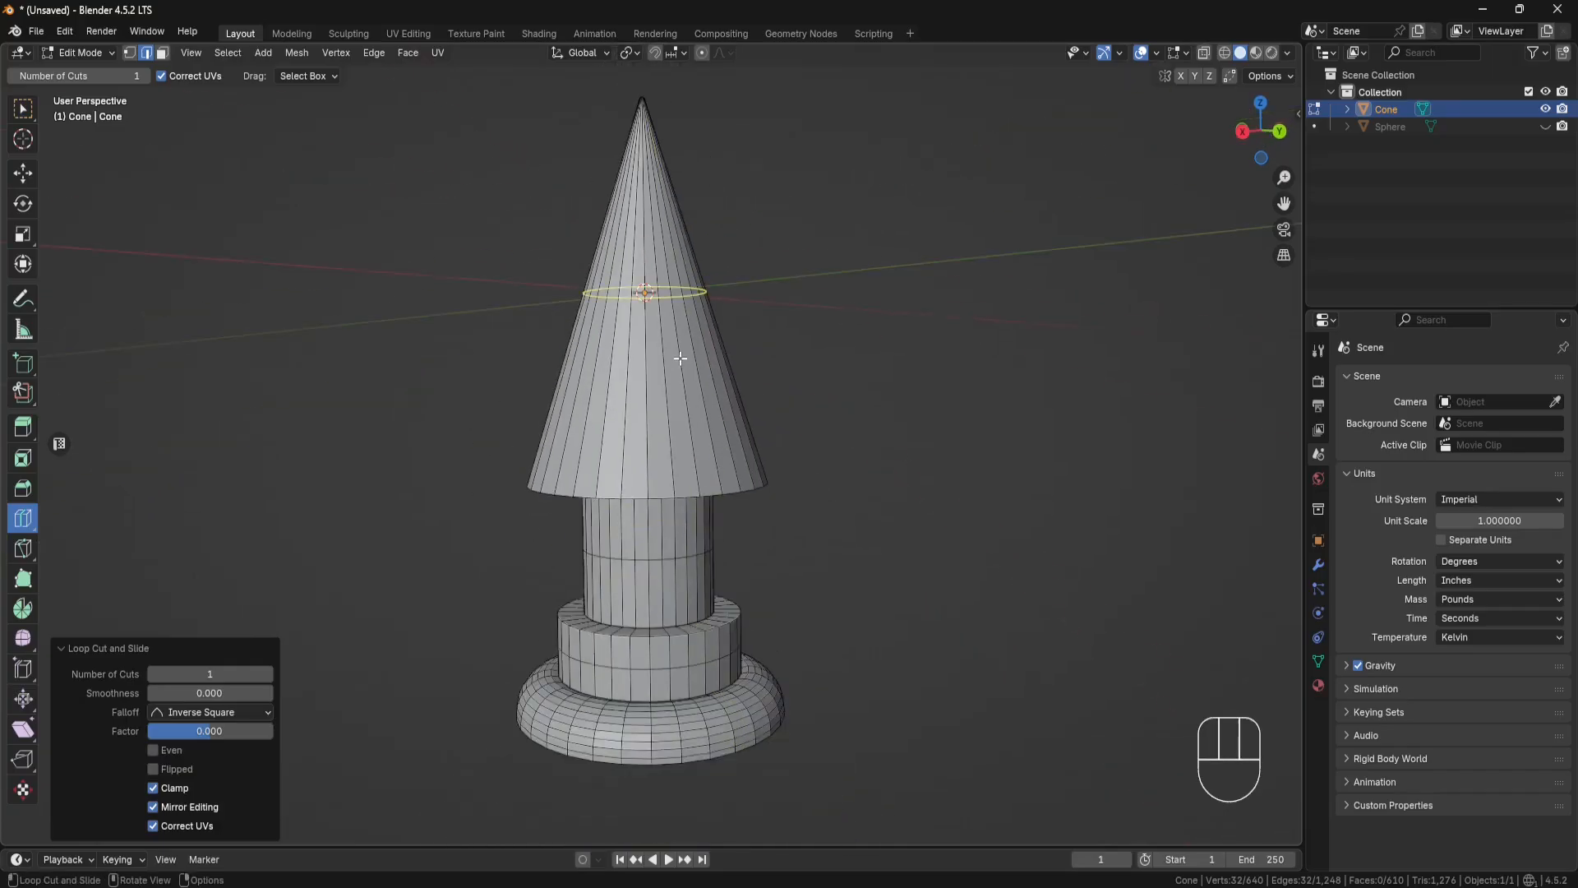
left_click(686, 360)
middle_click_drag(808, 379, 813, 465, "shift")
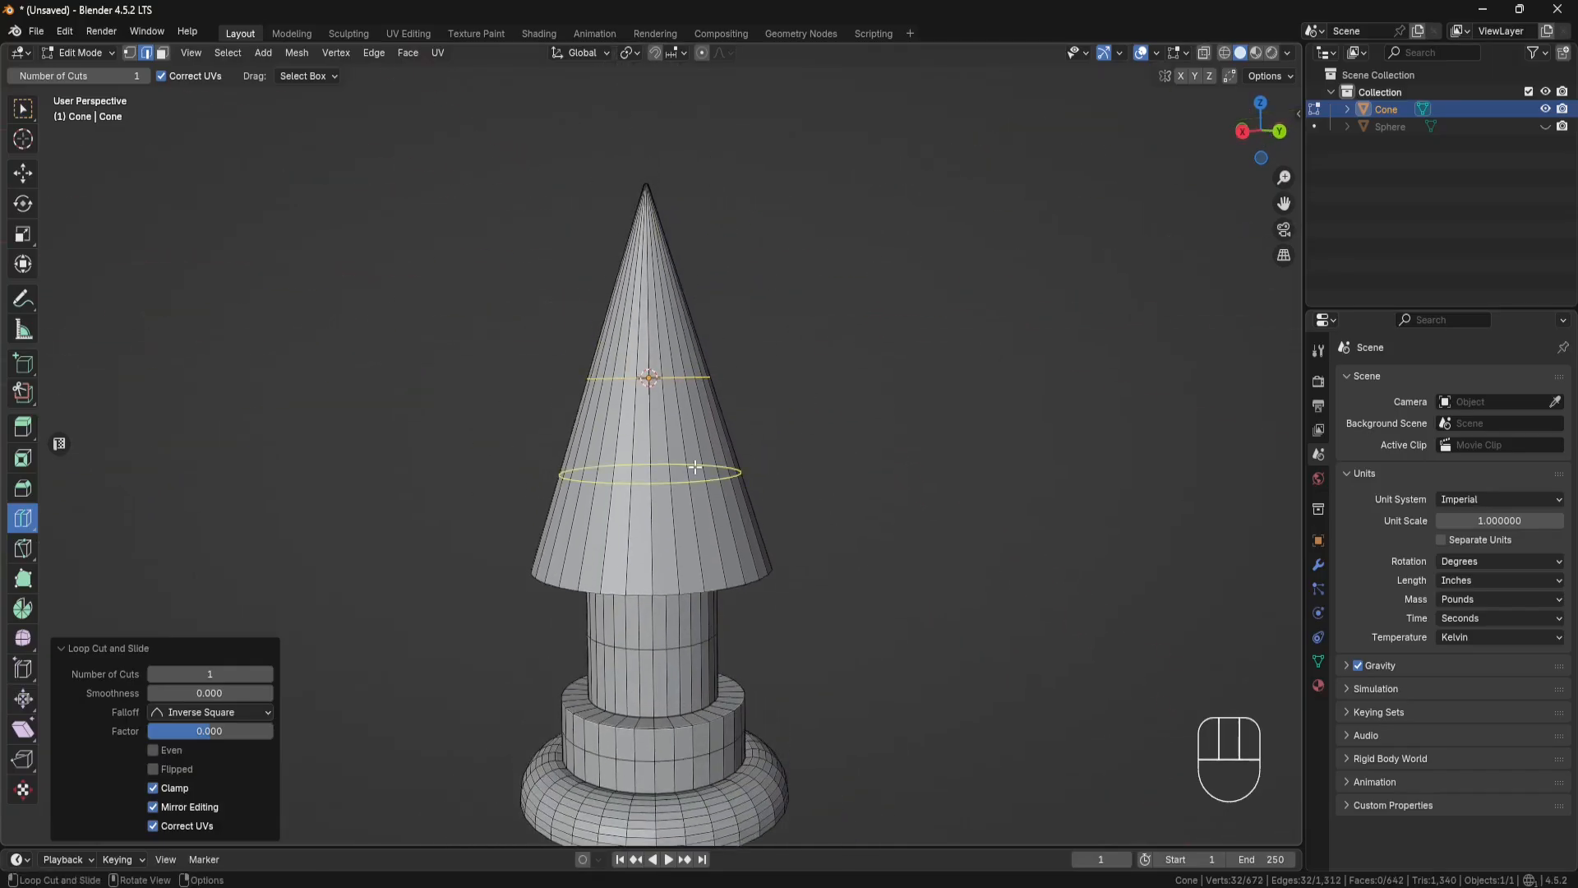
Step: Add a loop cut near the cone's lower rim with a slide factor of about 0.761 and one near its tip at about -0.801
left_click_drag(695, 467, 709, 534)
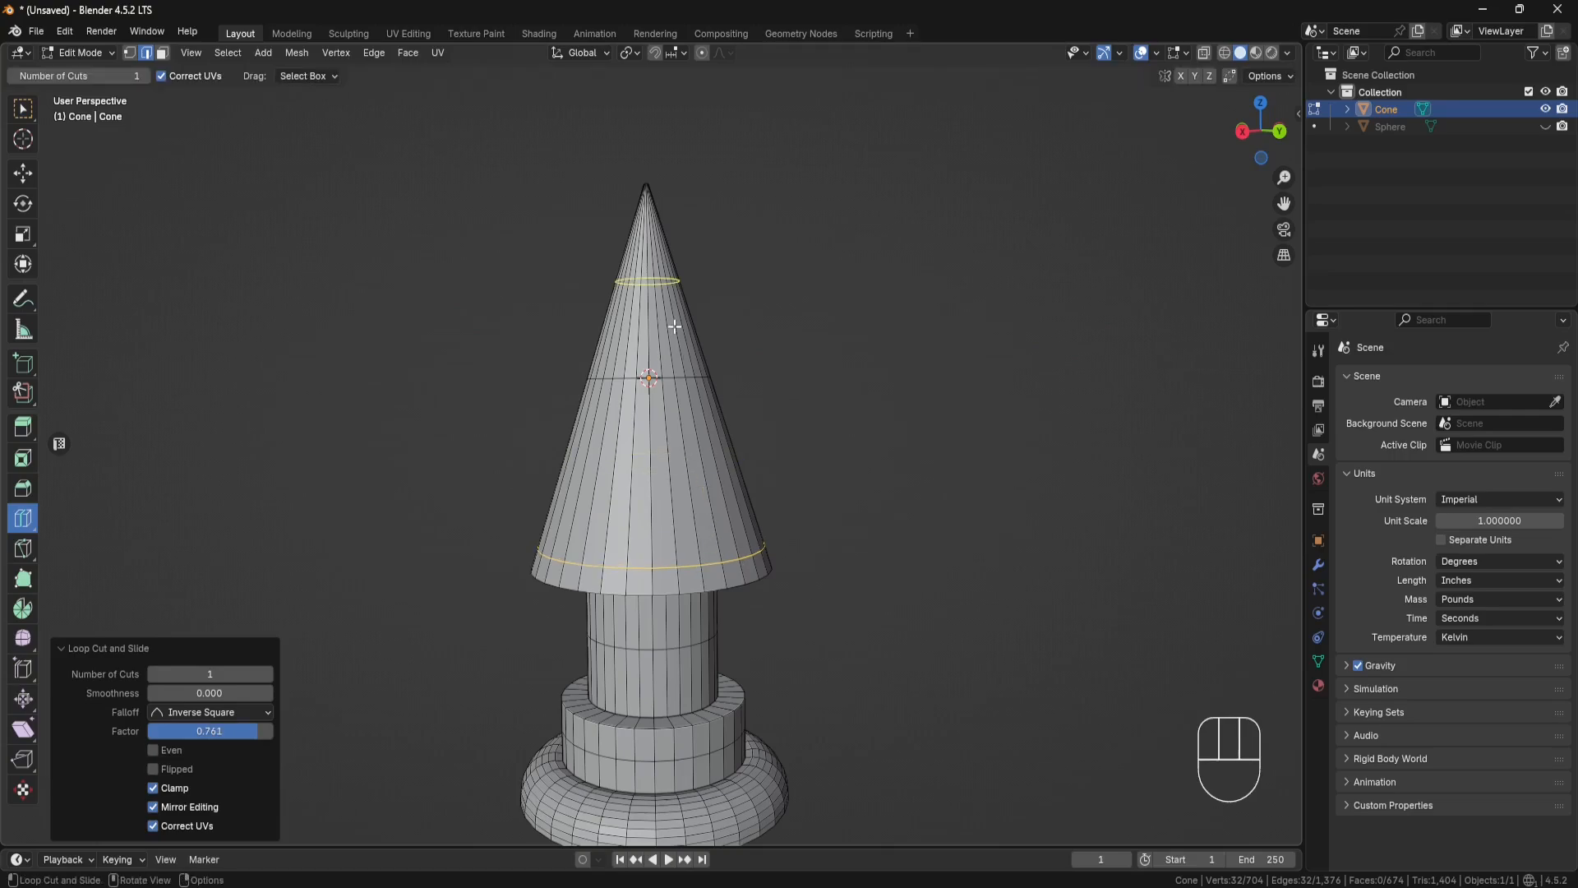
middle_click_drag(680, 319, 685, 490, "shift")
scroll(690, 394, "up", 4)
middle_click_drag(692, 385, 680, 475, "shift")
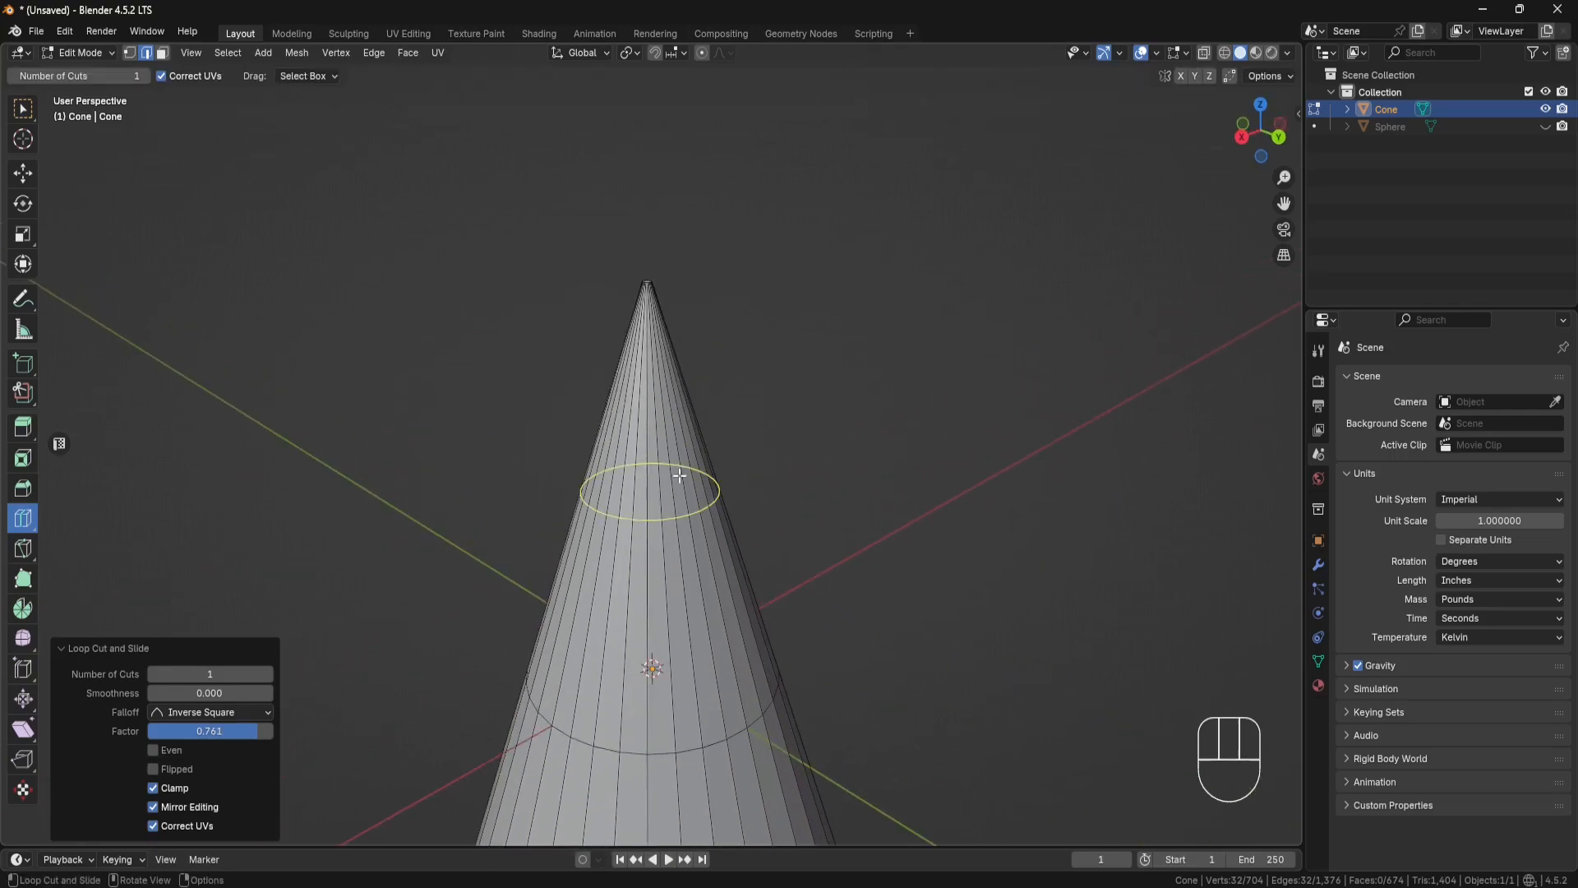
left_click_drag(679, 515, 680, 327)
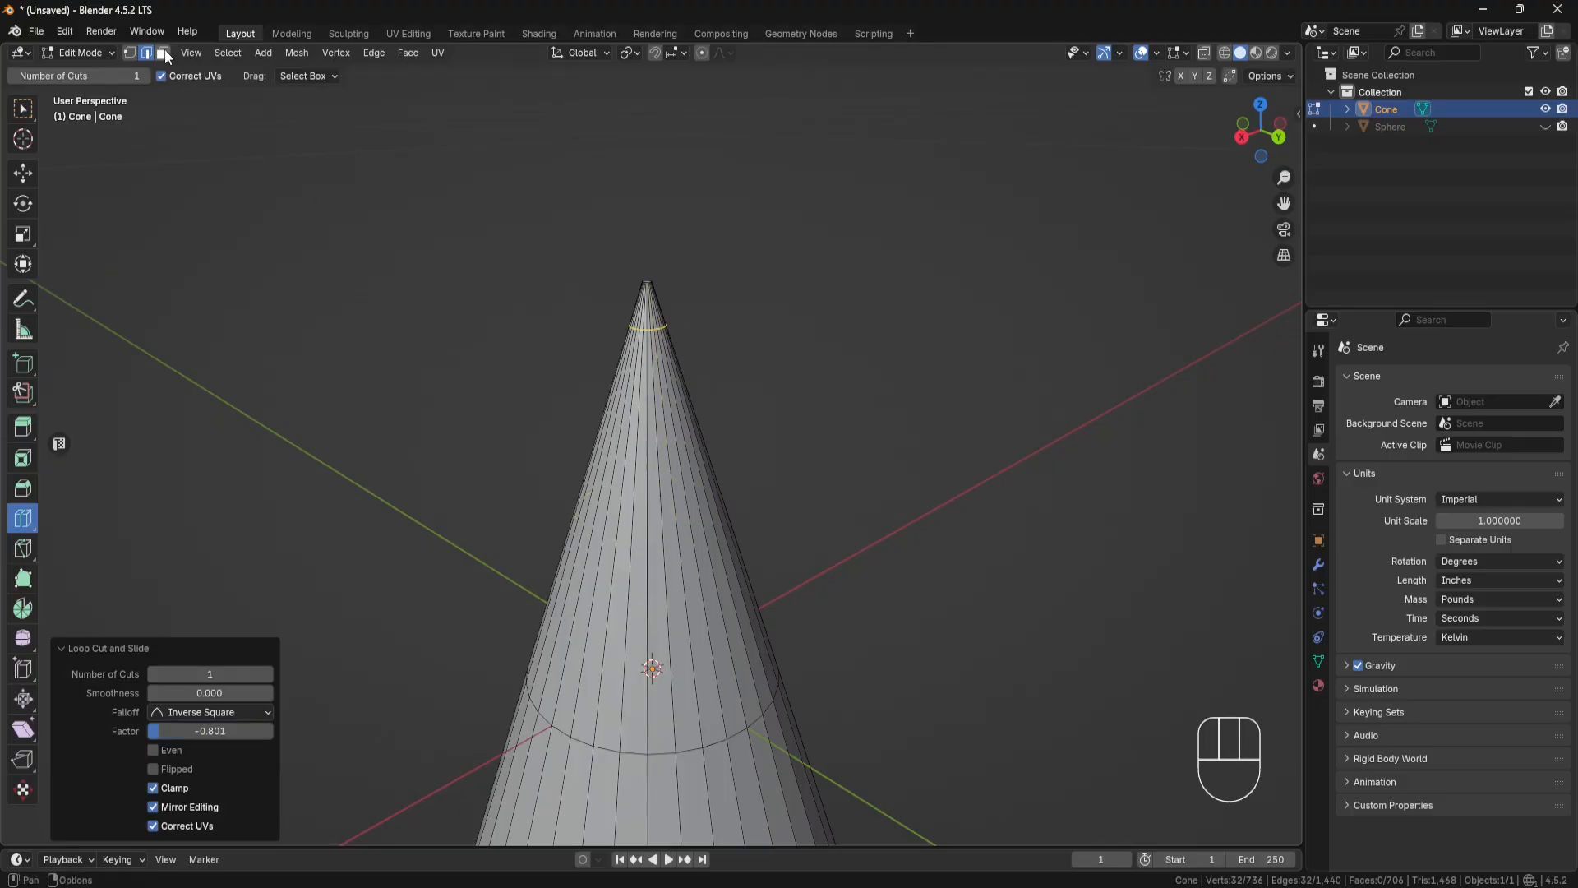
Step: Switch to face selection with the Move tool active and set the viewport's focal length to 100 mm
left_click(579, 216)
middle_click_drag(579, 216, 692, 468)
scroll(679, 246, "up", 3)
left_click(26, 175)
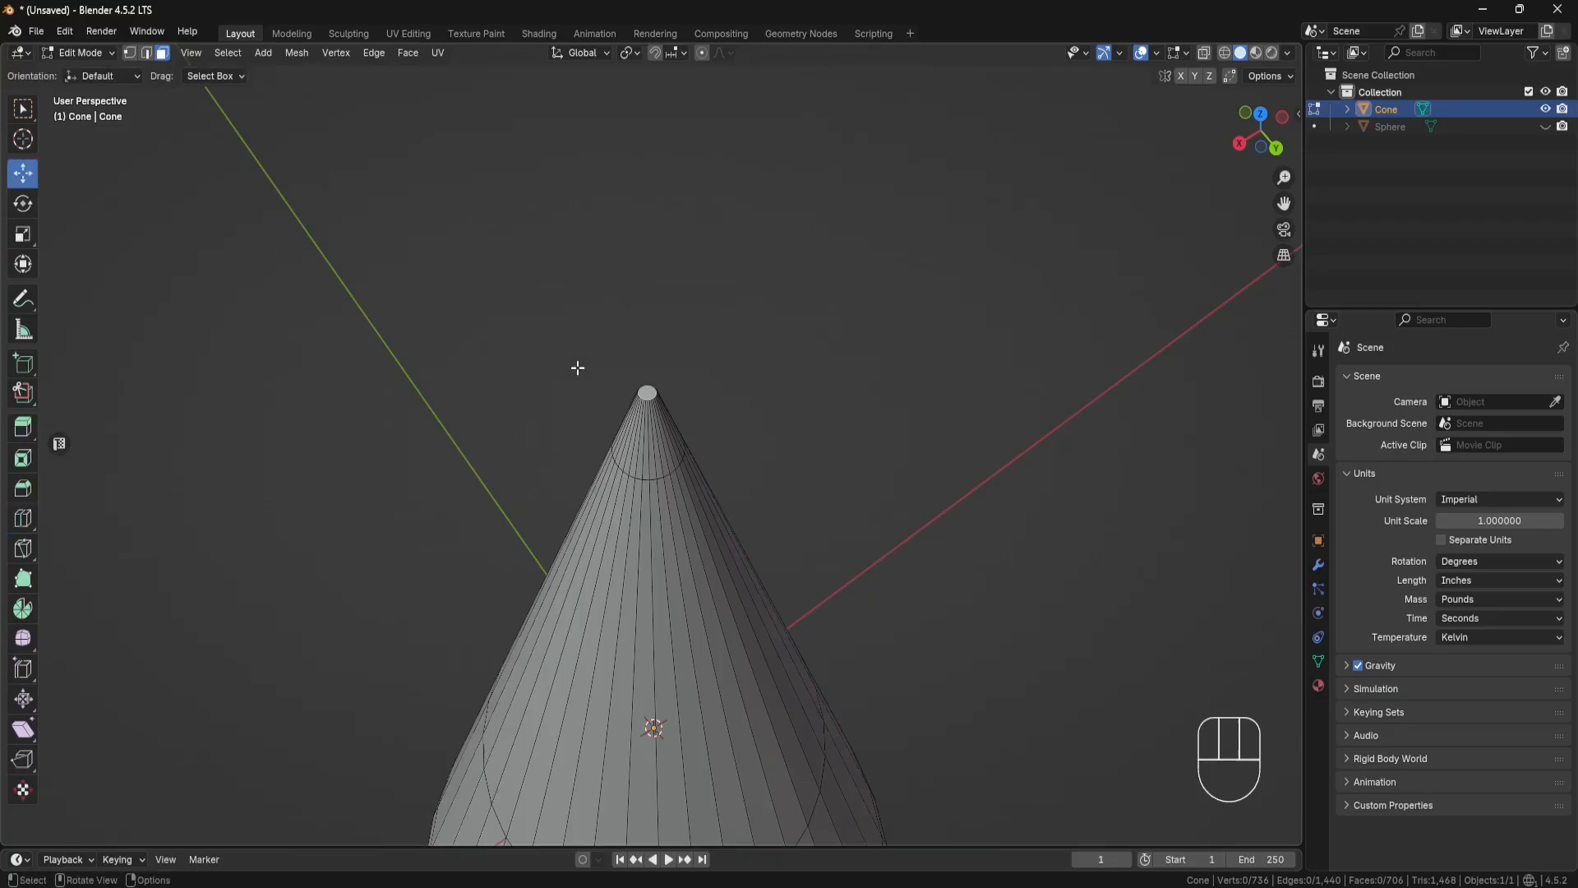
scroll(641, 393, "up", 2)
scroll(643, 394, "down", 3)
scroll(644, 391, "down", 1)
left_click(1298, 114)
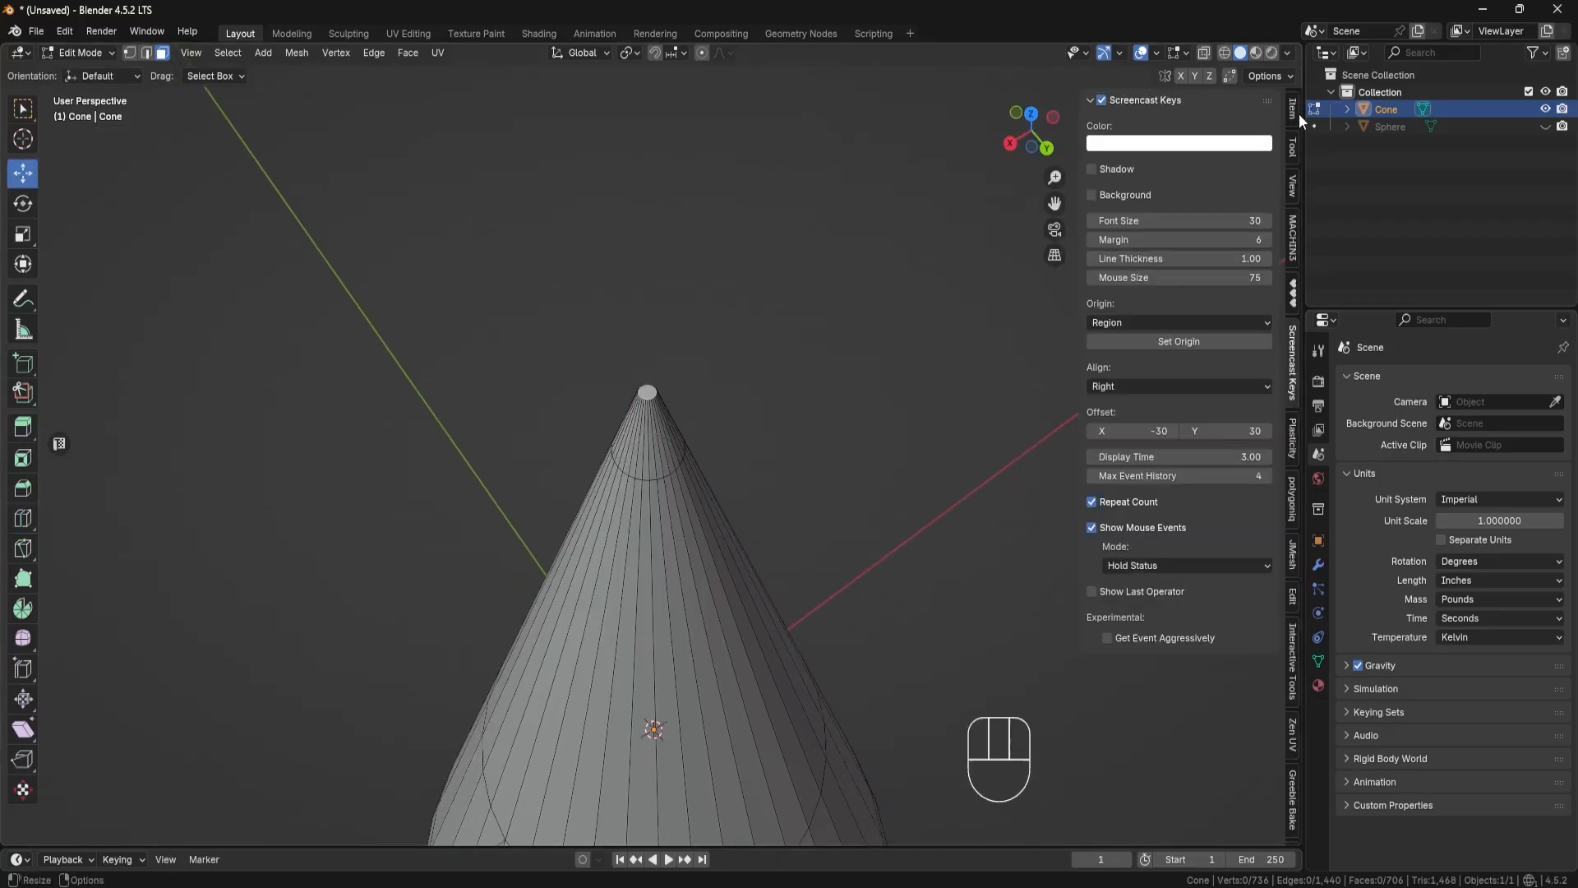
left_click(1294, 188)
left_click(1247, 126)
type("1")
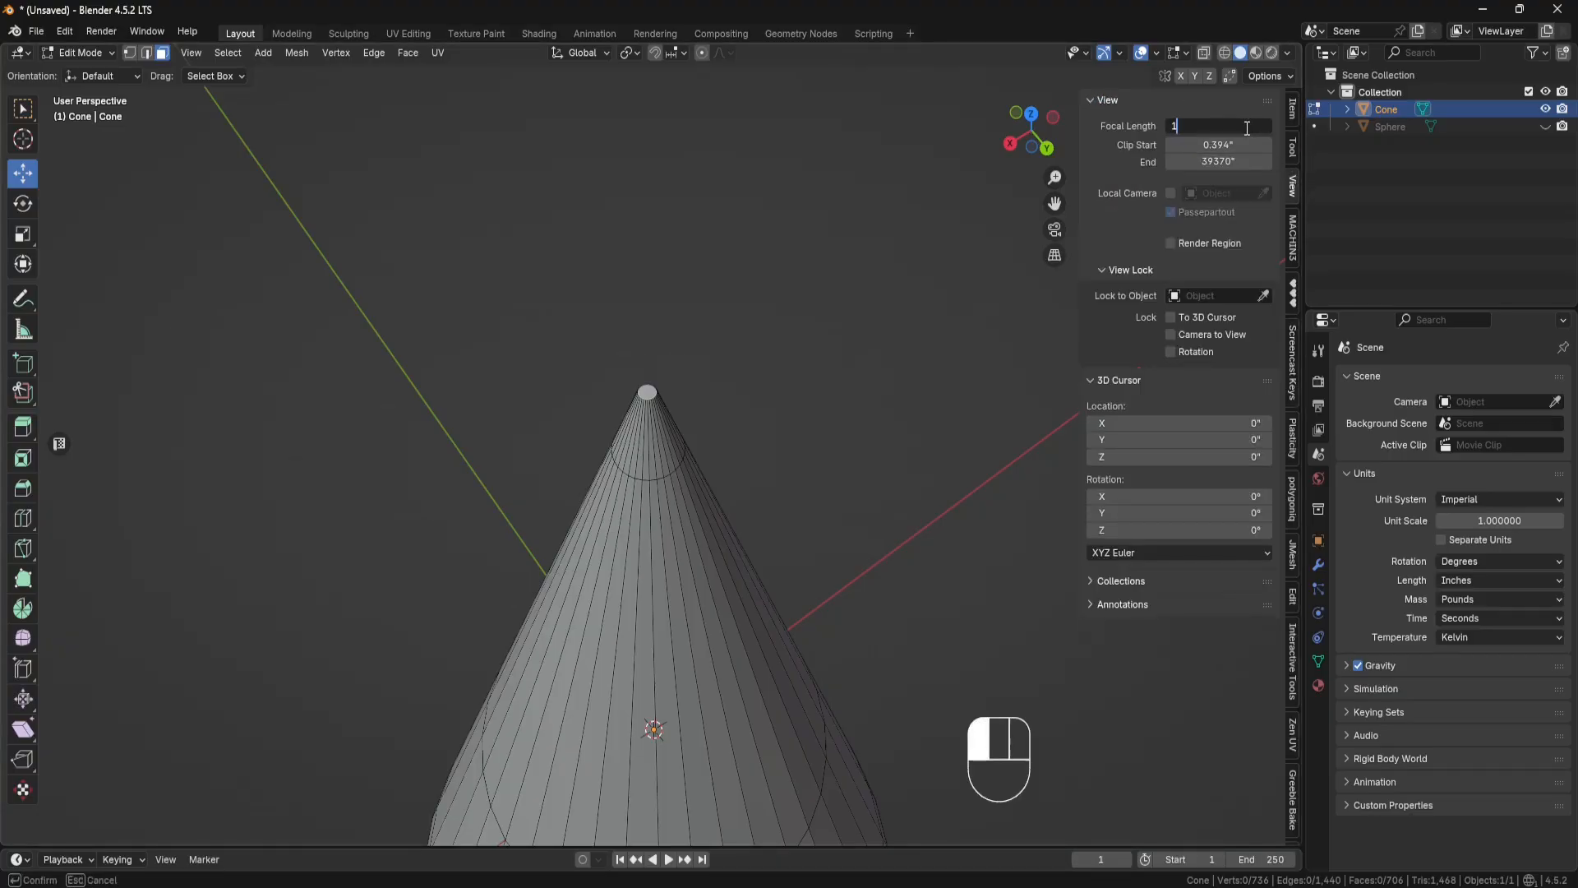
type("00")
key("Return")
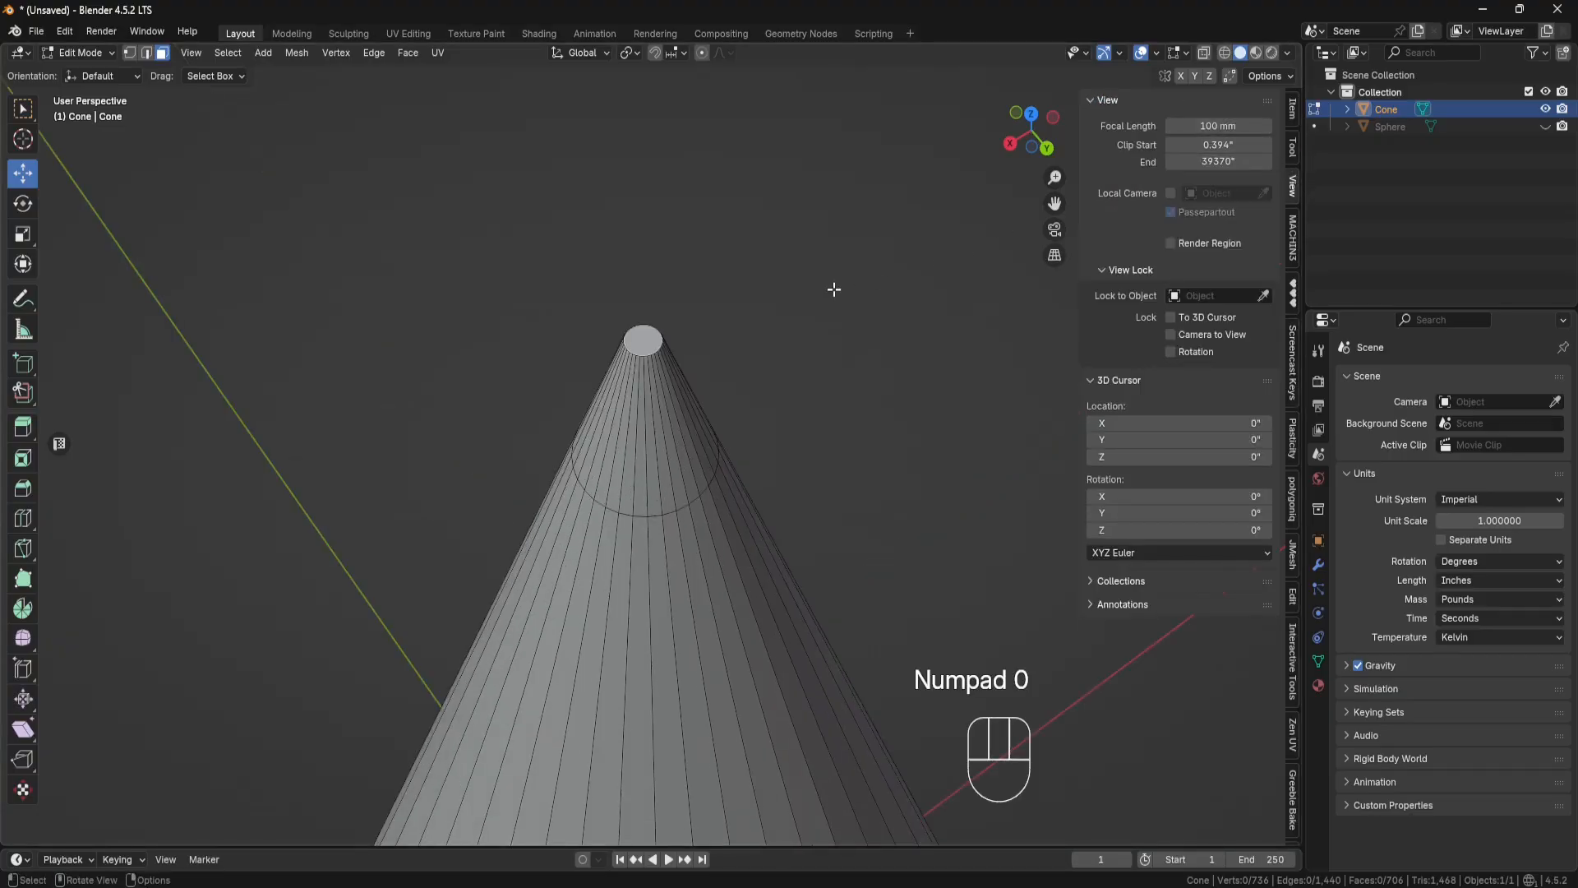
scroll(824, 304, "up", 1)
scroll(824, 304, "down", 1)
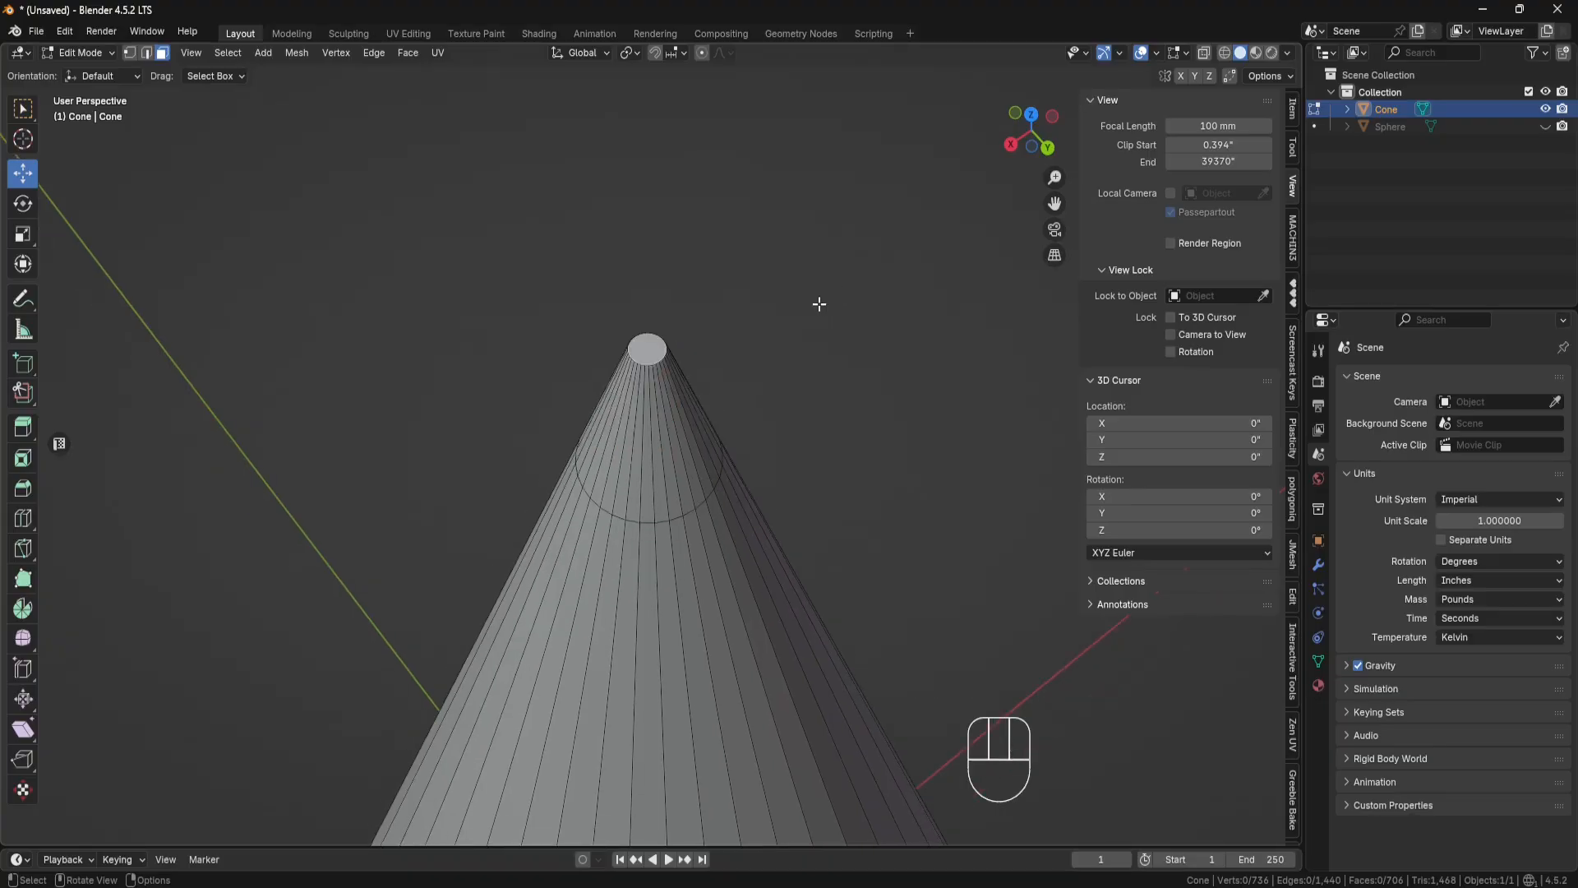
Step: Set the viewport's focal length to 150 mm for a closer view of the cone's tip
middle_click_drag(793, 304, 830, 284, "ctrl+shift")
left_click(1216, 127)
type("150")
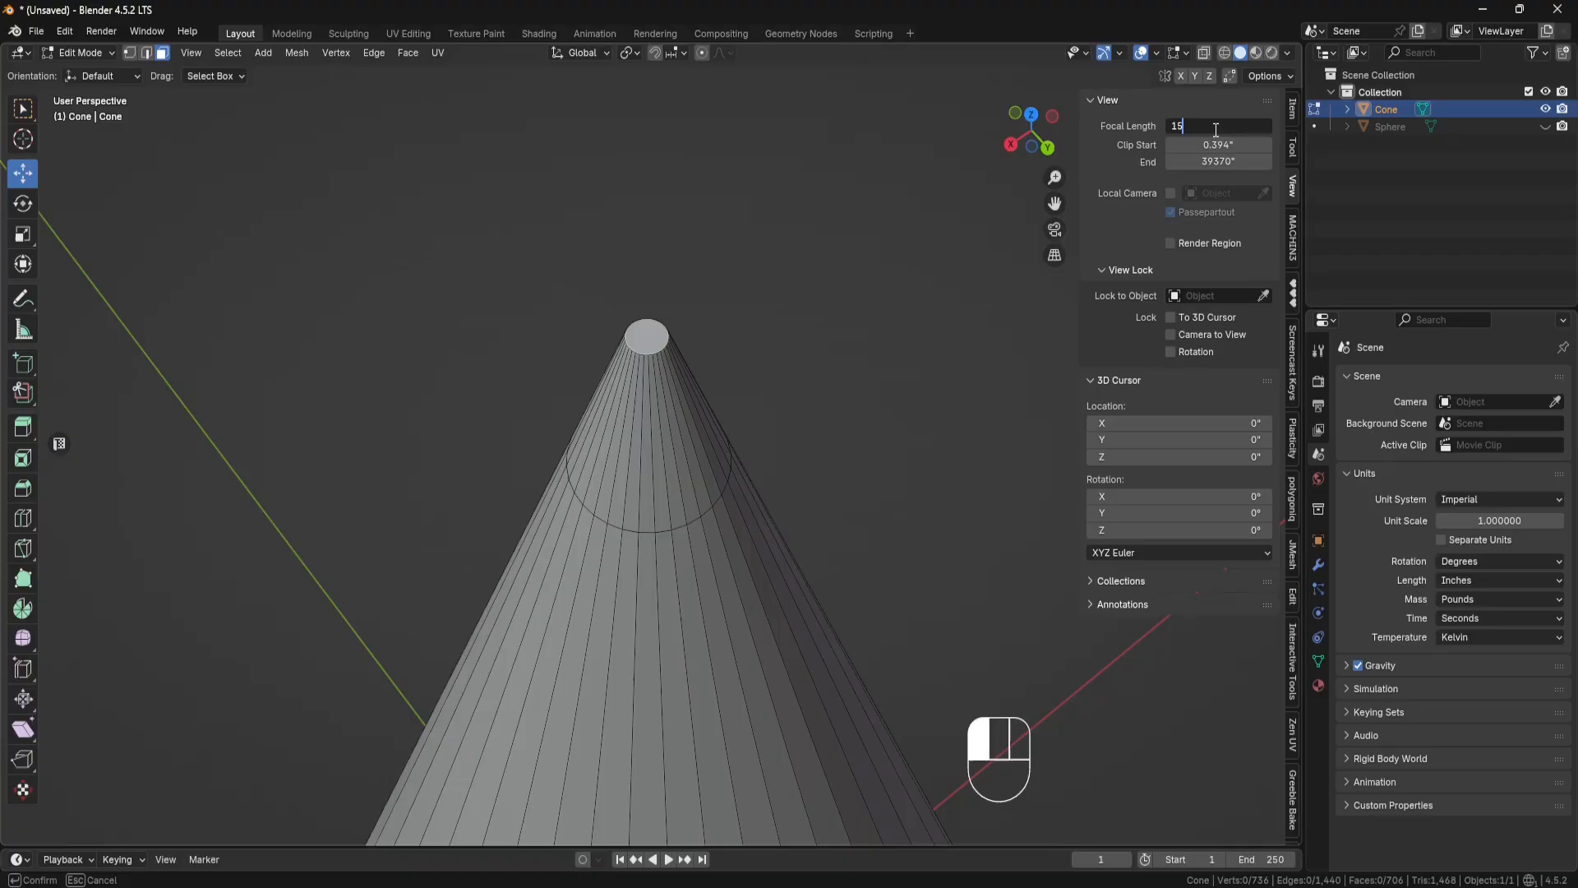
key("Return")
middle_click_drag(831, 271, 831, 304, "shift")
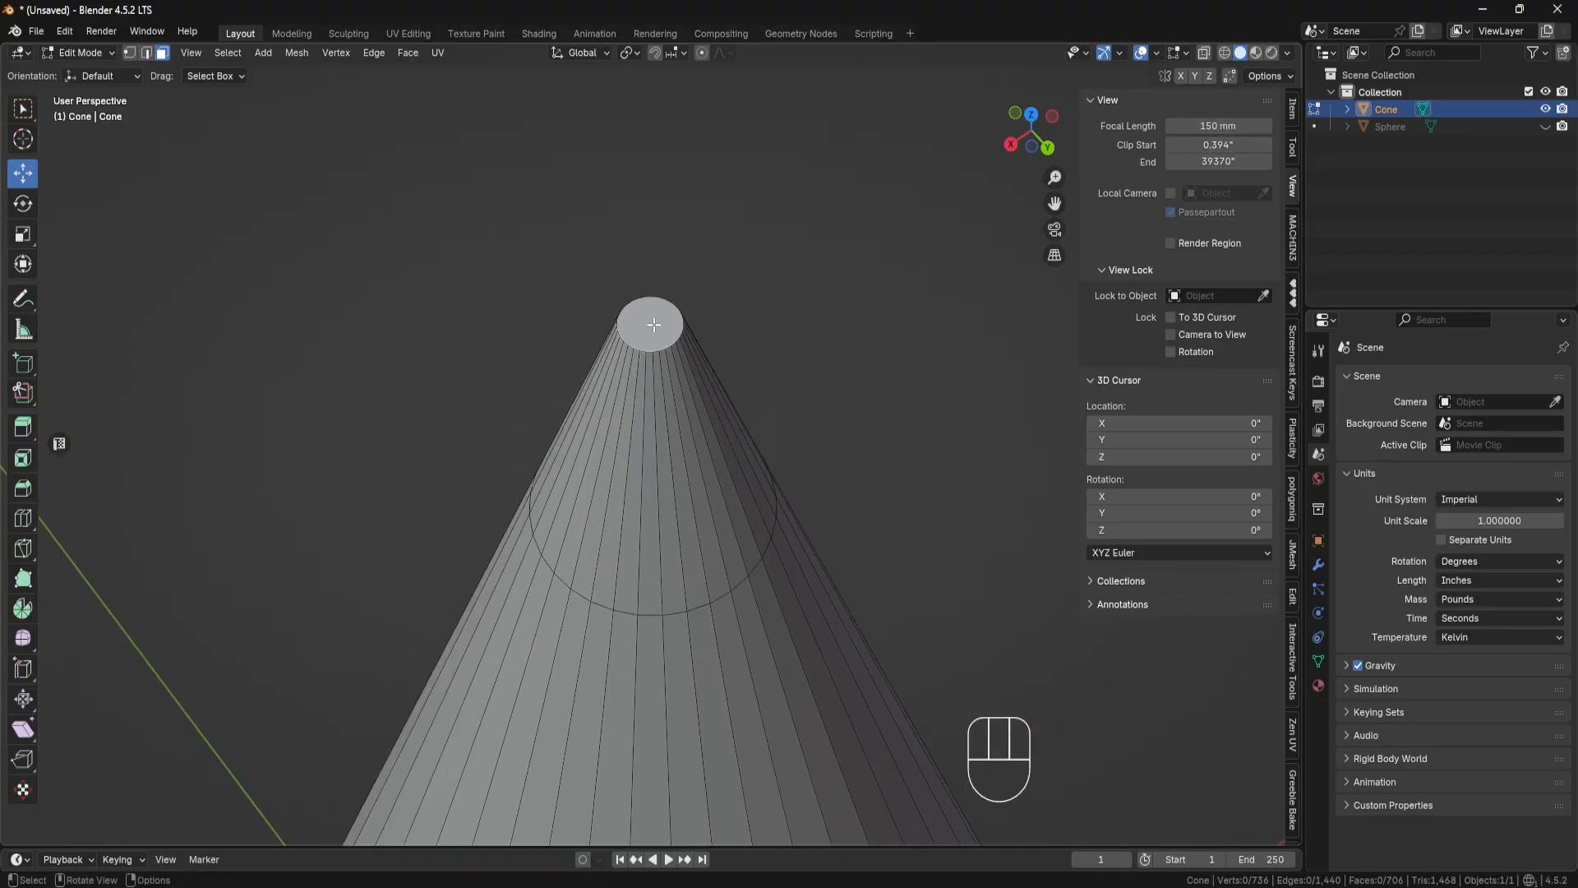
Step: Inset the small flat face at the cone's tip with a thickness of about 0.0024 inches
left_click(649, 322)
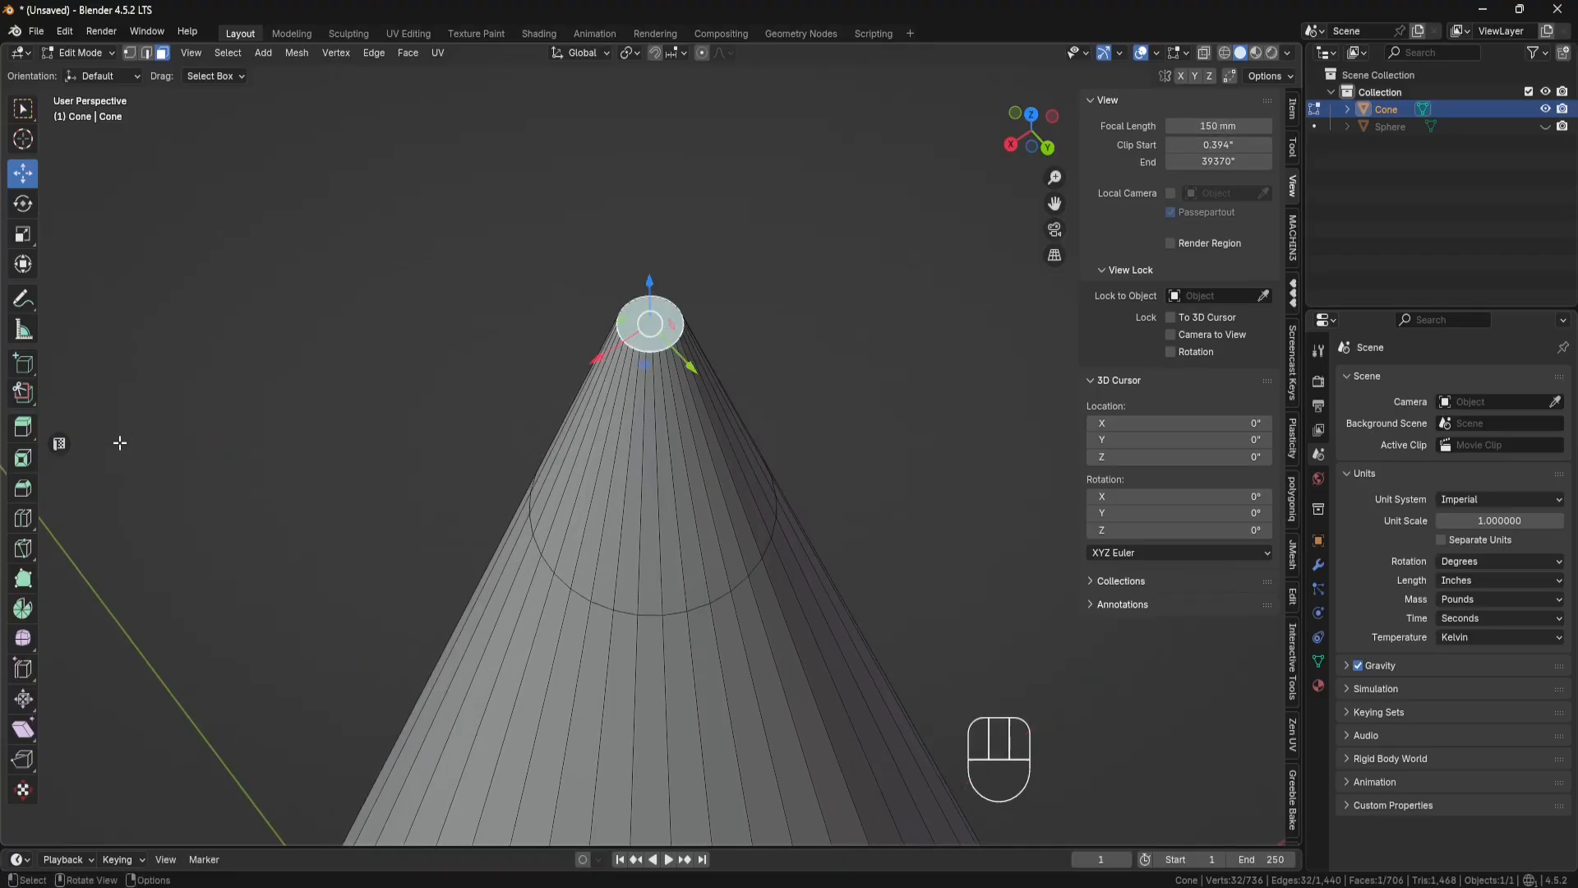
left_click(23, 458)
left_click_drag(699, 303, 705, 305)
scroll(705, 328, "down", 4)
middle_click_drag(804, 491, 757, 197, "shift")
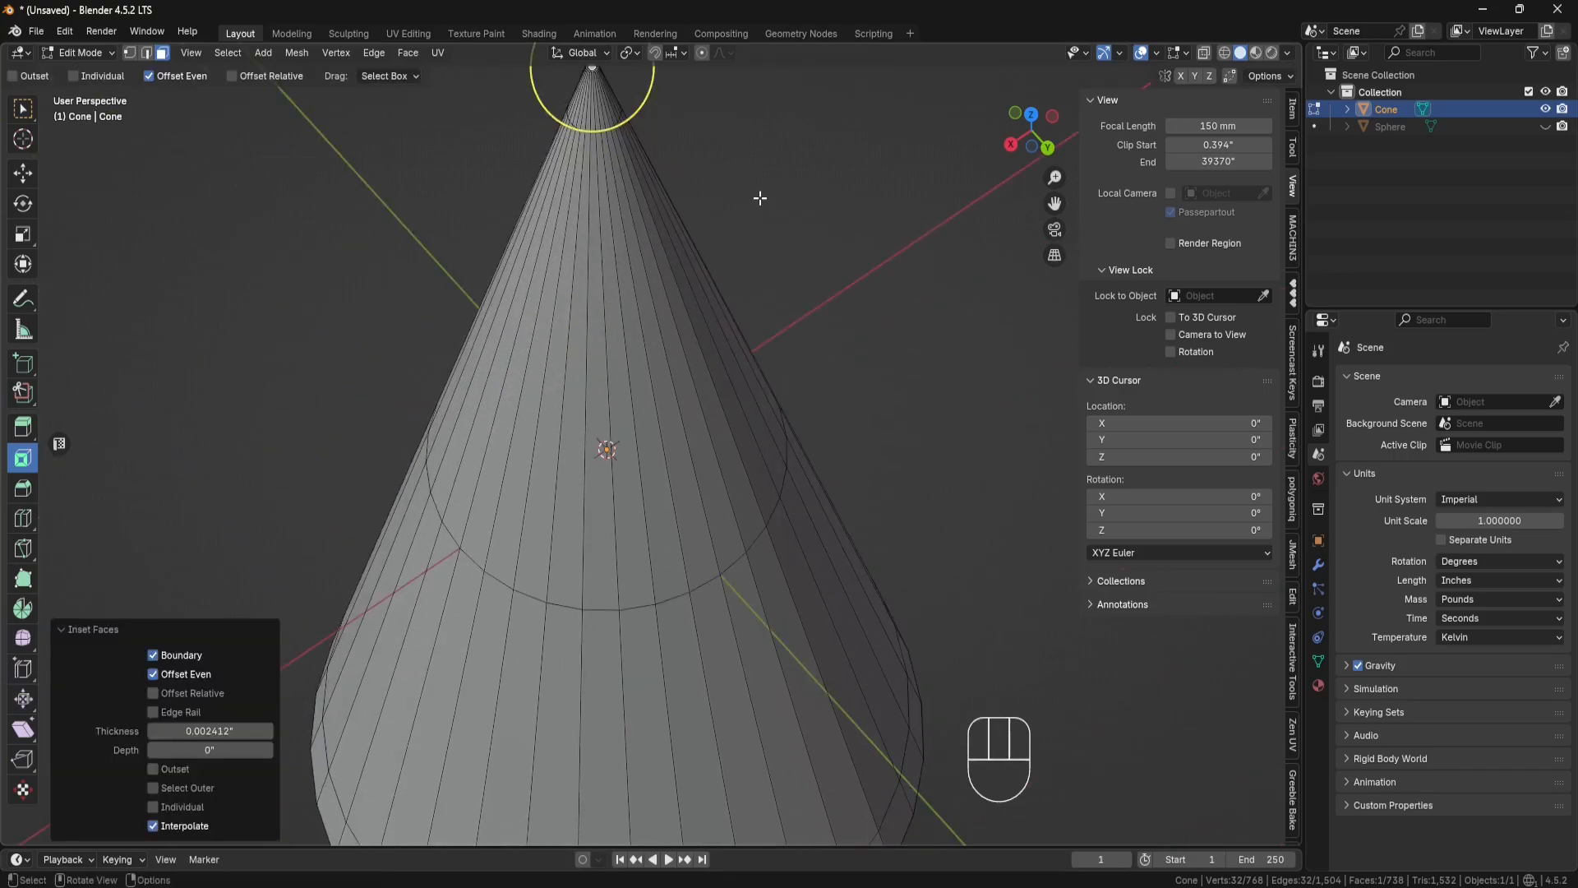
Step: Add single centred loop cuts across the cone's lower and upper halves and the narrow stem's upper and lower halves
scroll(761, 214, "down", 4)
middle_click_drag(797, 600, 817, 324)
scroll(787, 279, "down", 1)
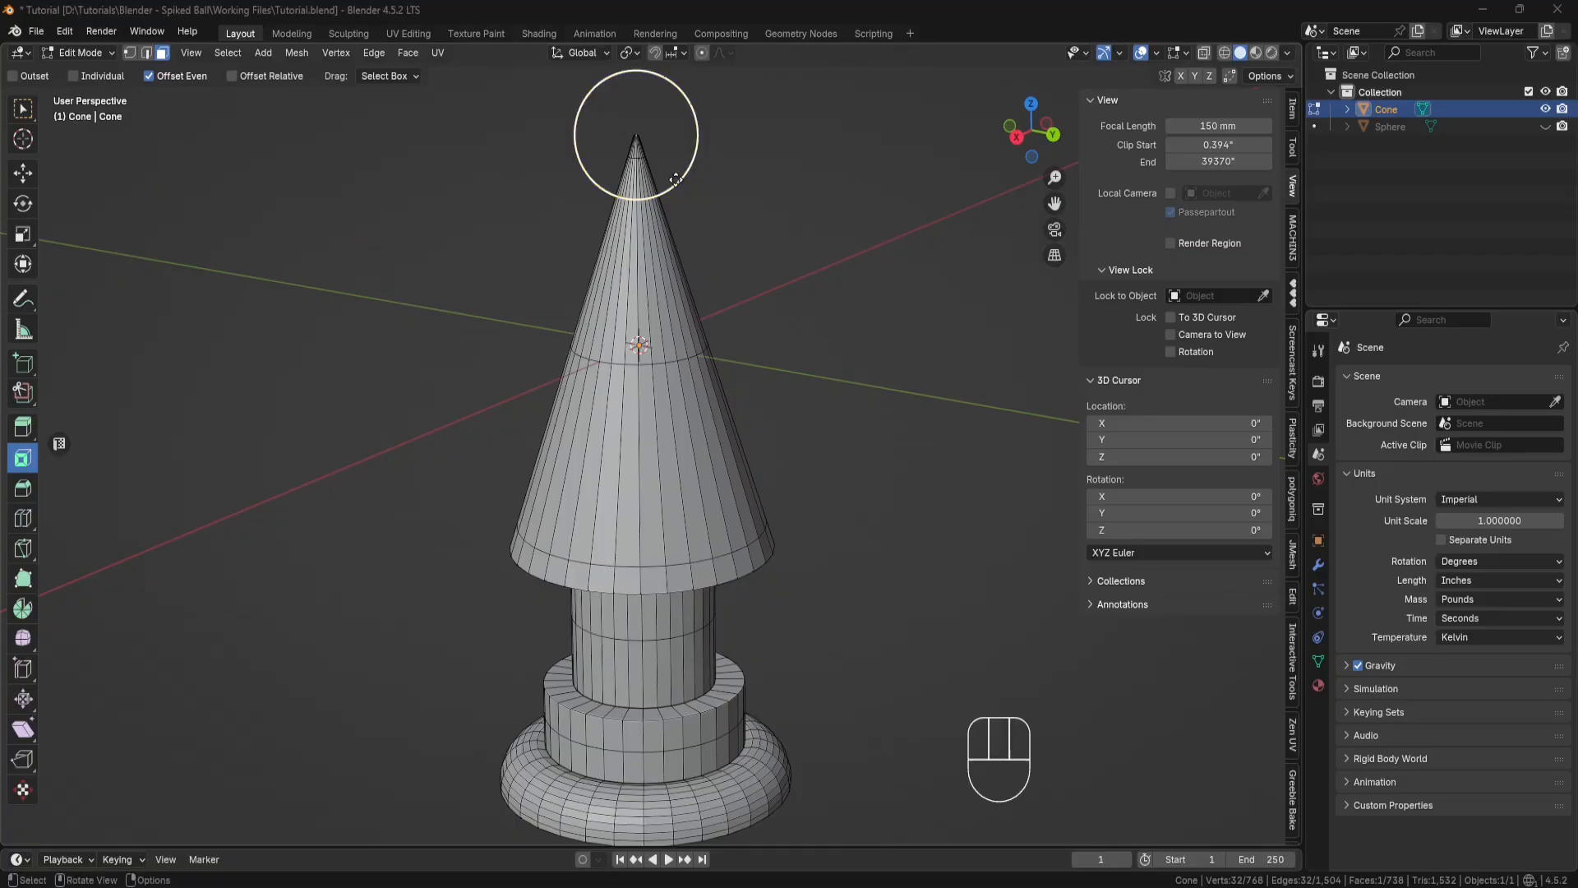
middle_click_drag(412, 359, 339, 308)
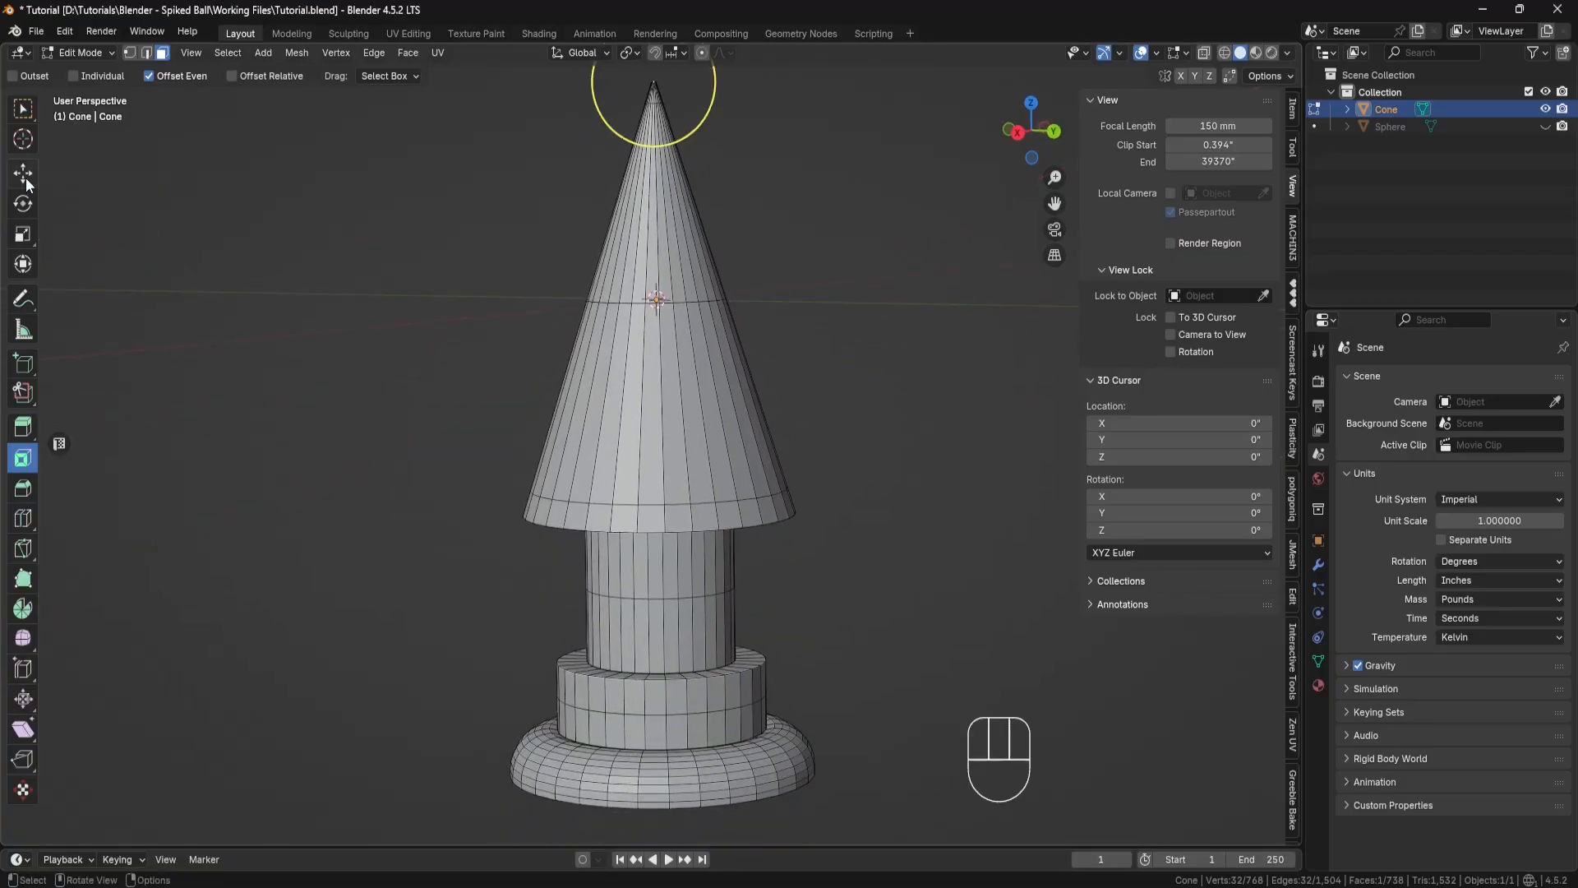
left_click(23, 518)
left_click(669, 410)
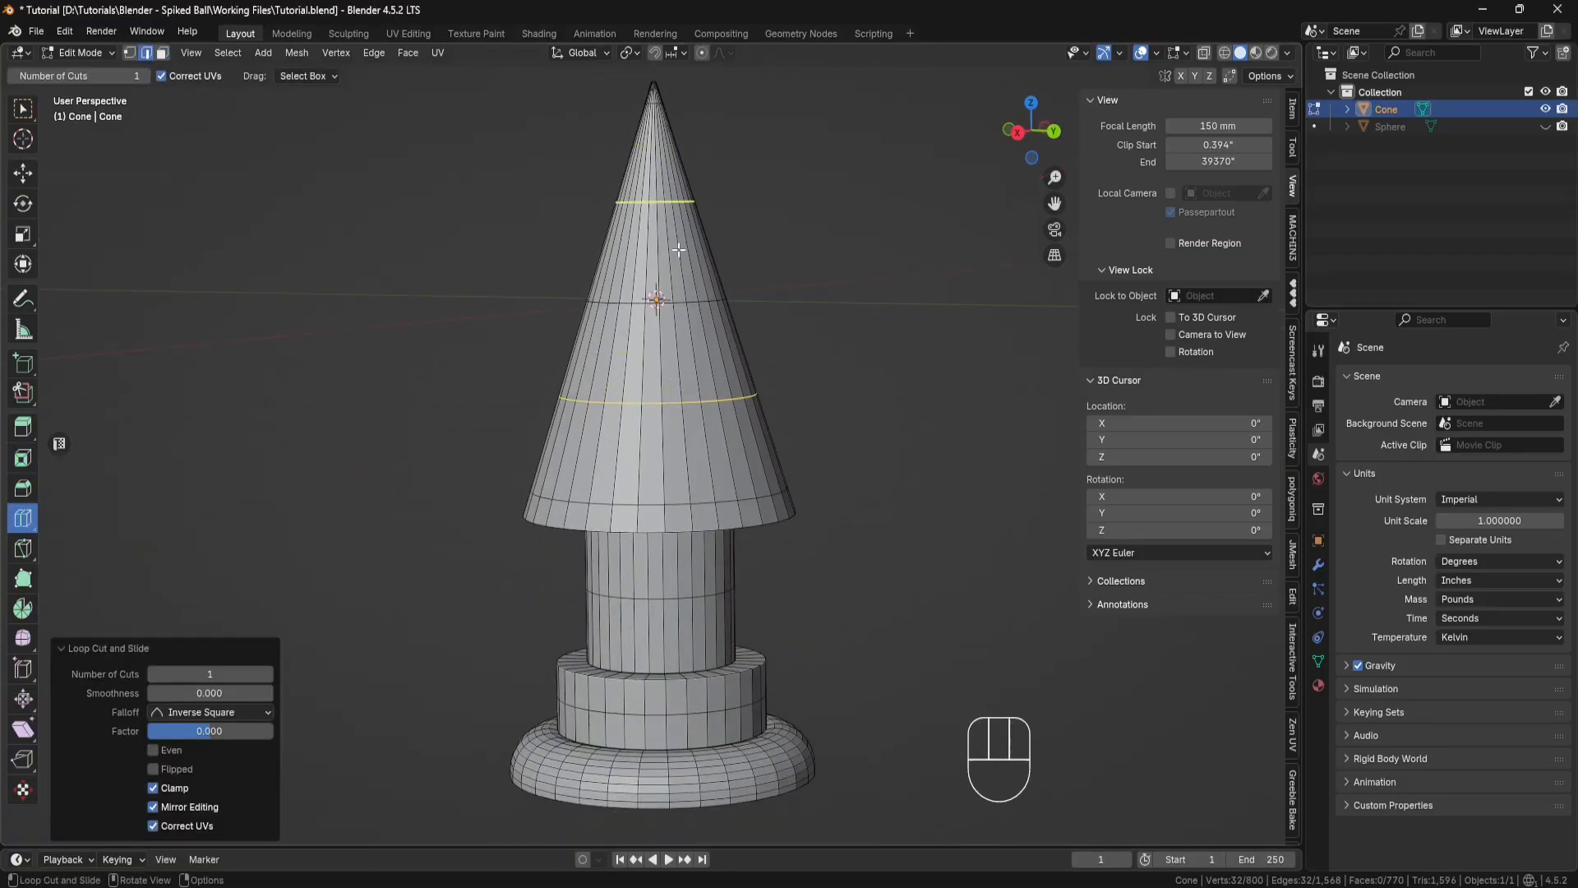
left_click(673, 209)
middle_click_drag(765, 567, 761, 524)
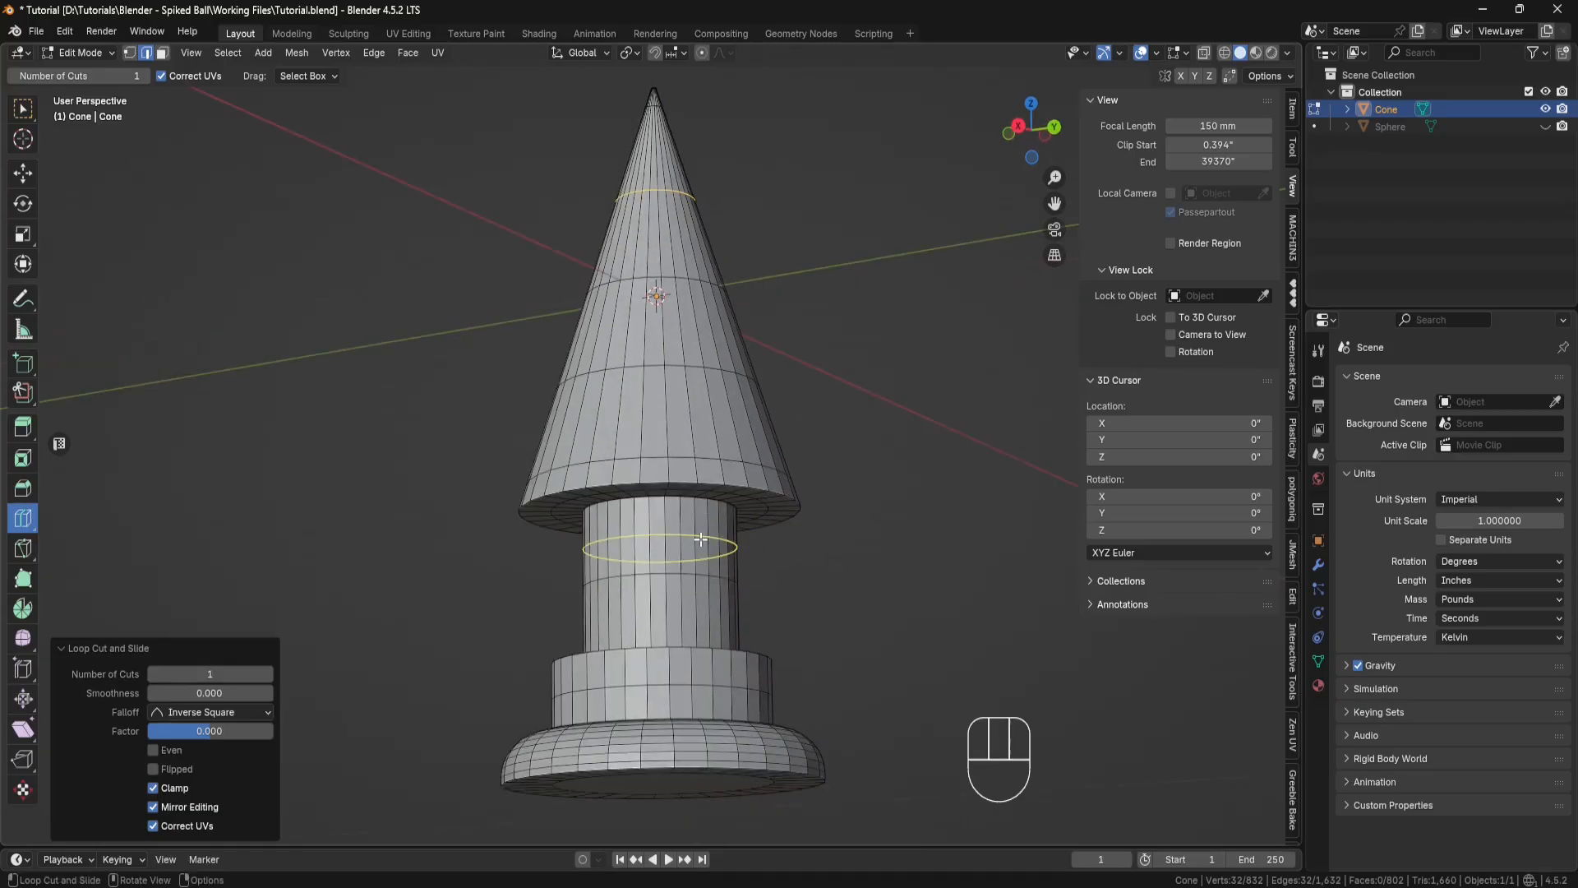
left_click(694, 613)
middle_click_drag(855, 532, 821, 595)
Step: Activate the Move tool and return to Object Mode to check where the cone's origin sits relative to its base
left_click(23, 174)
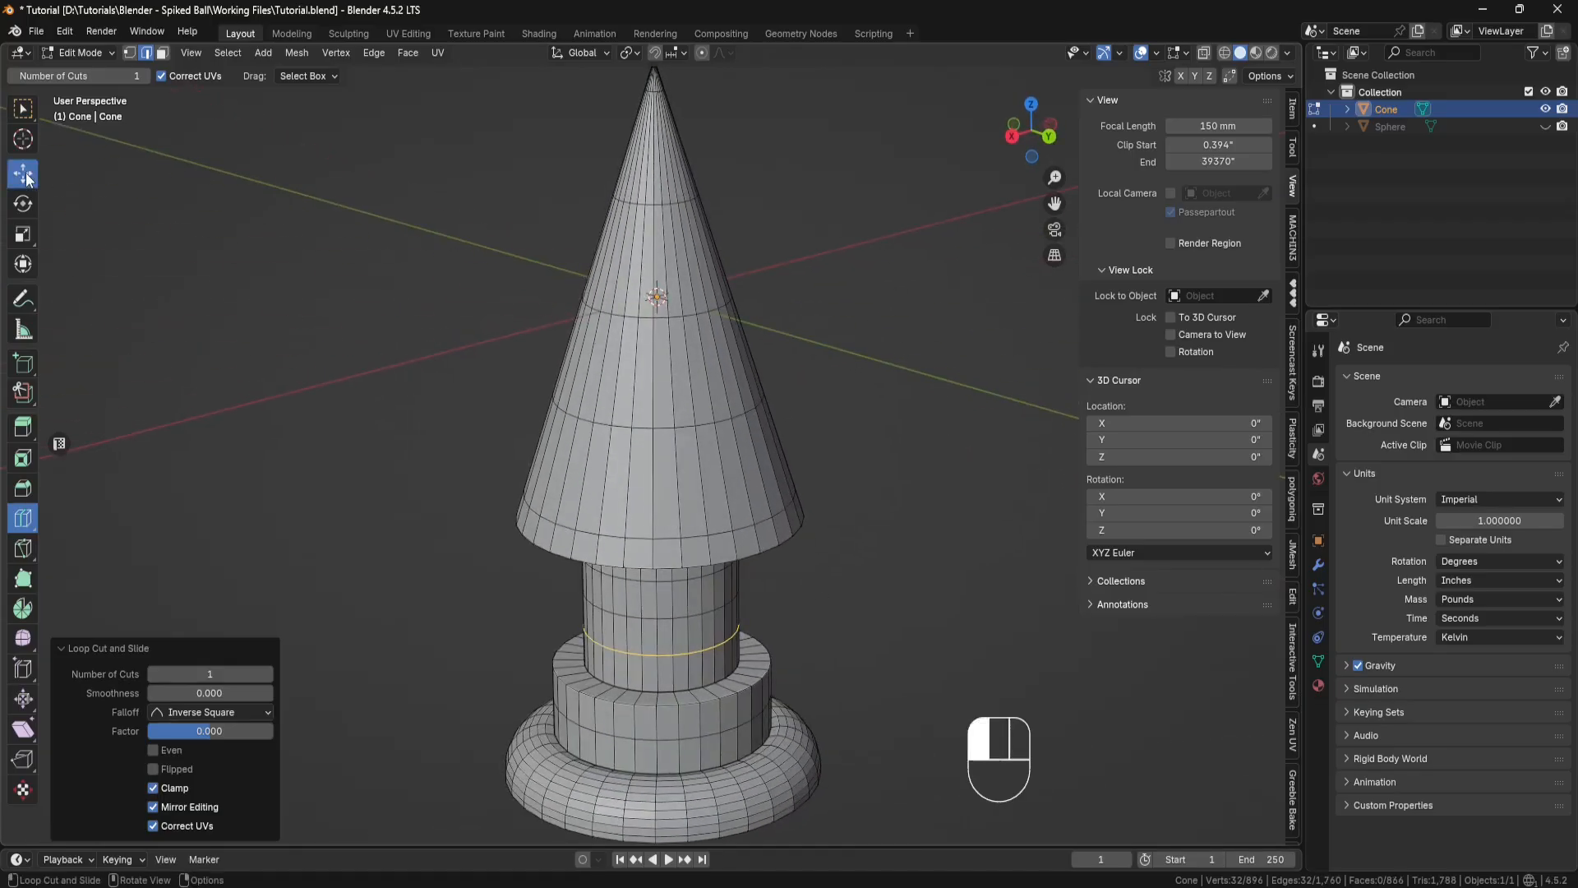
middle_click_drag(429, 300, 493, 319, "shift")
scroll(473, 311, "down", 1)
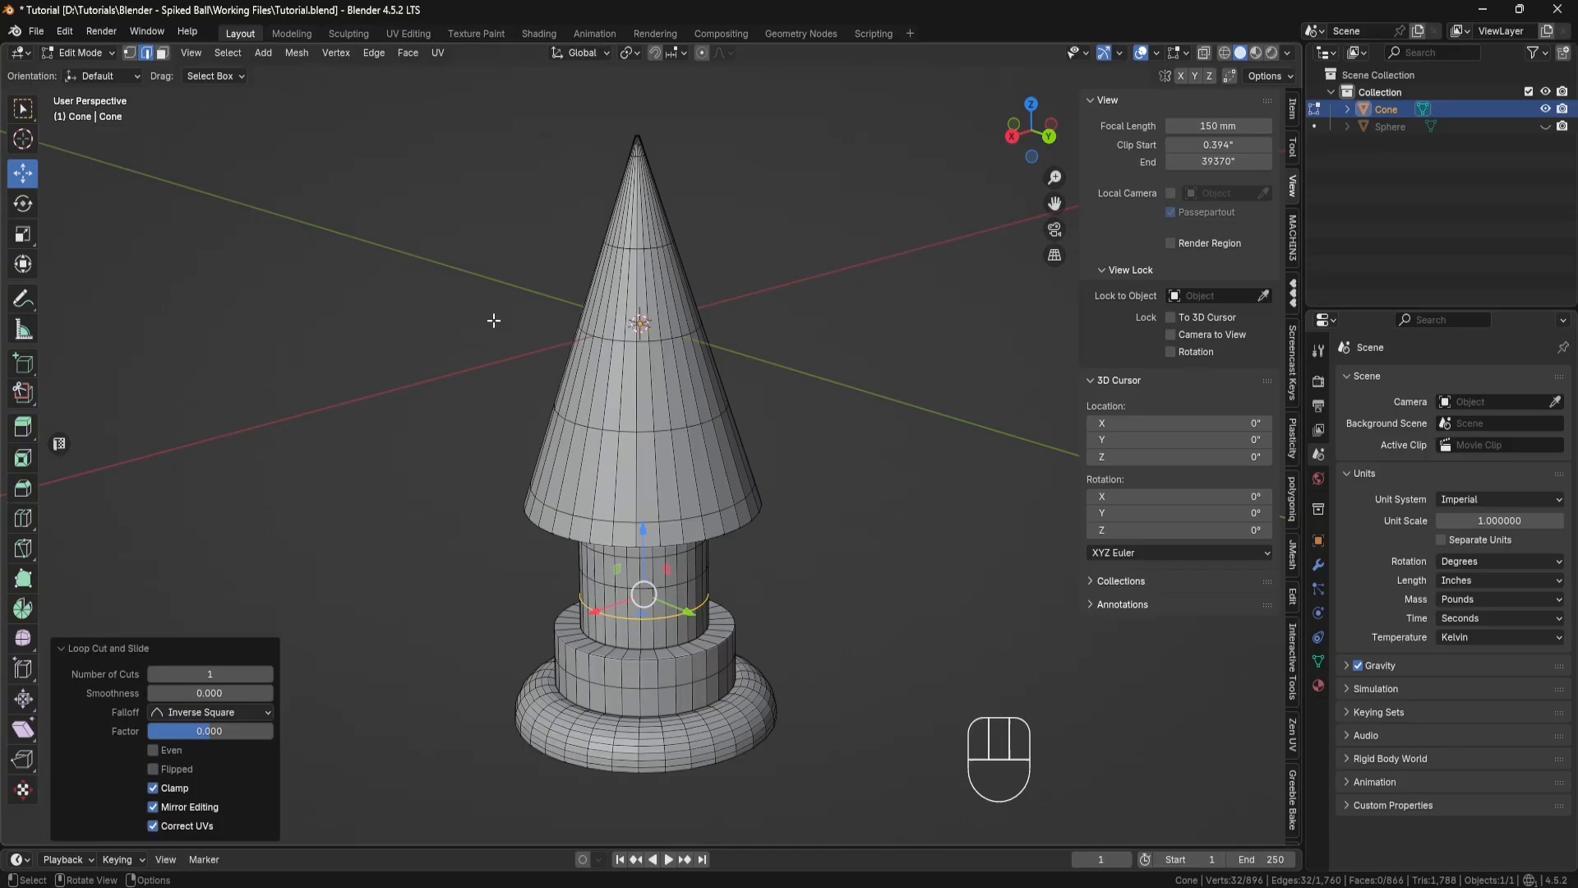
left_click(83, 53)
left_click(82, 72)
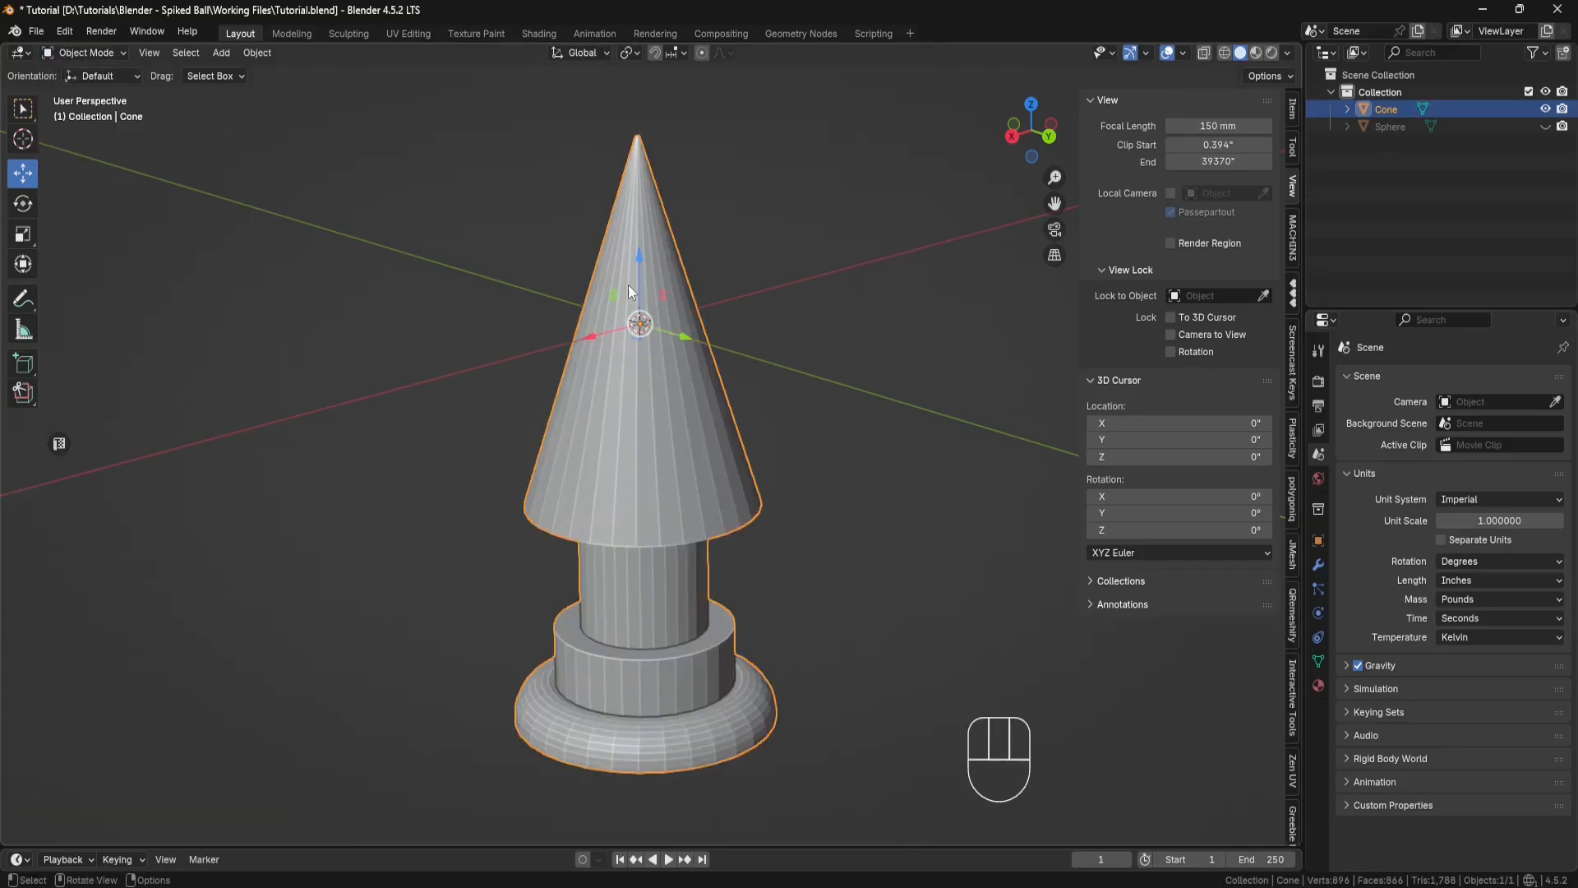
middle_click_drag(628, 285, 814, 338)
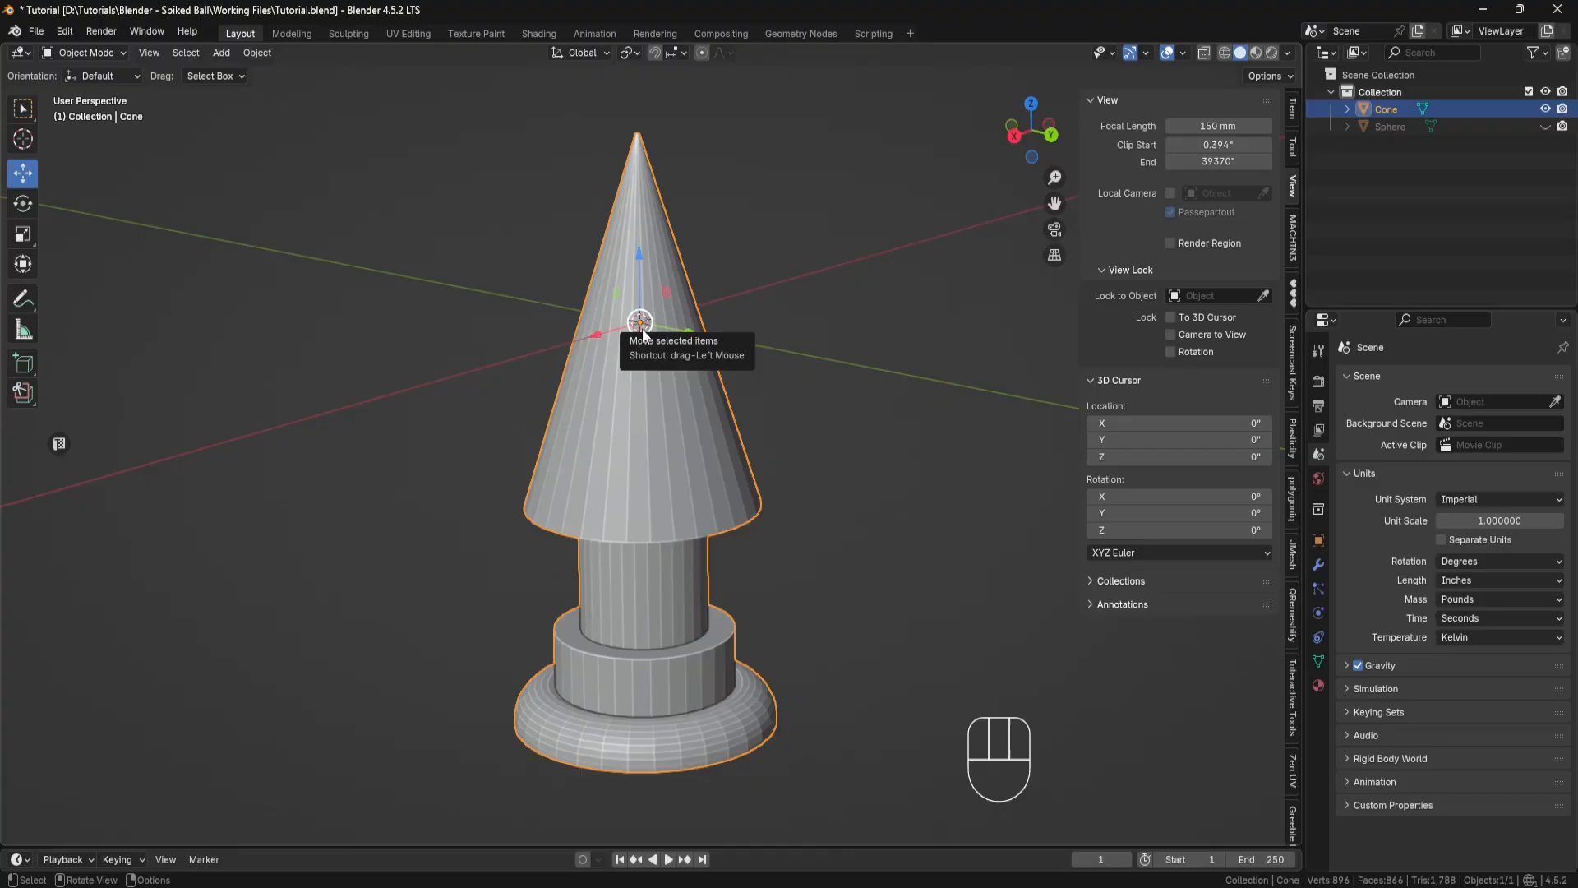
middle_click_drag(693, 691, 718, 605, "shift")
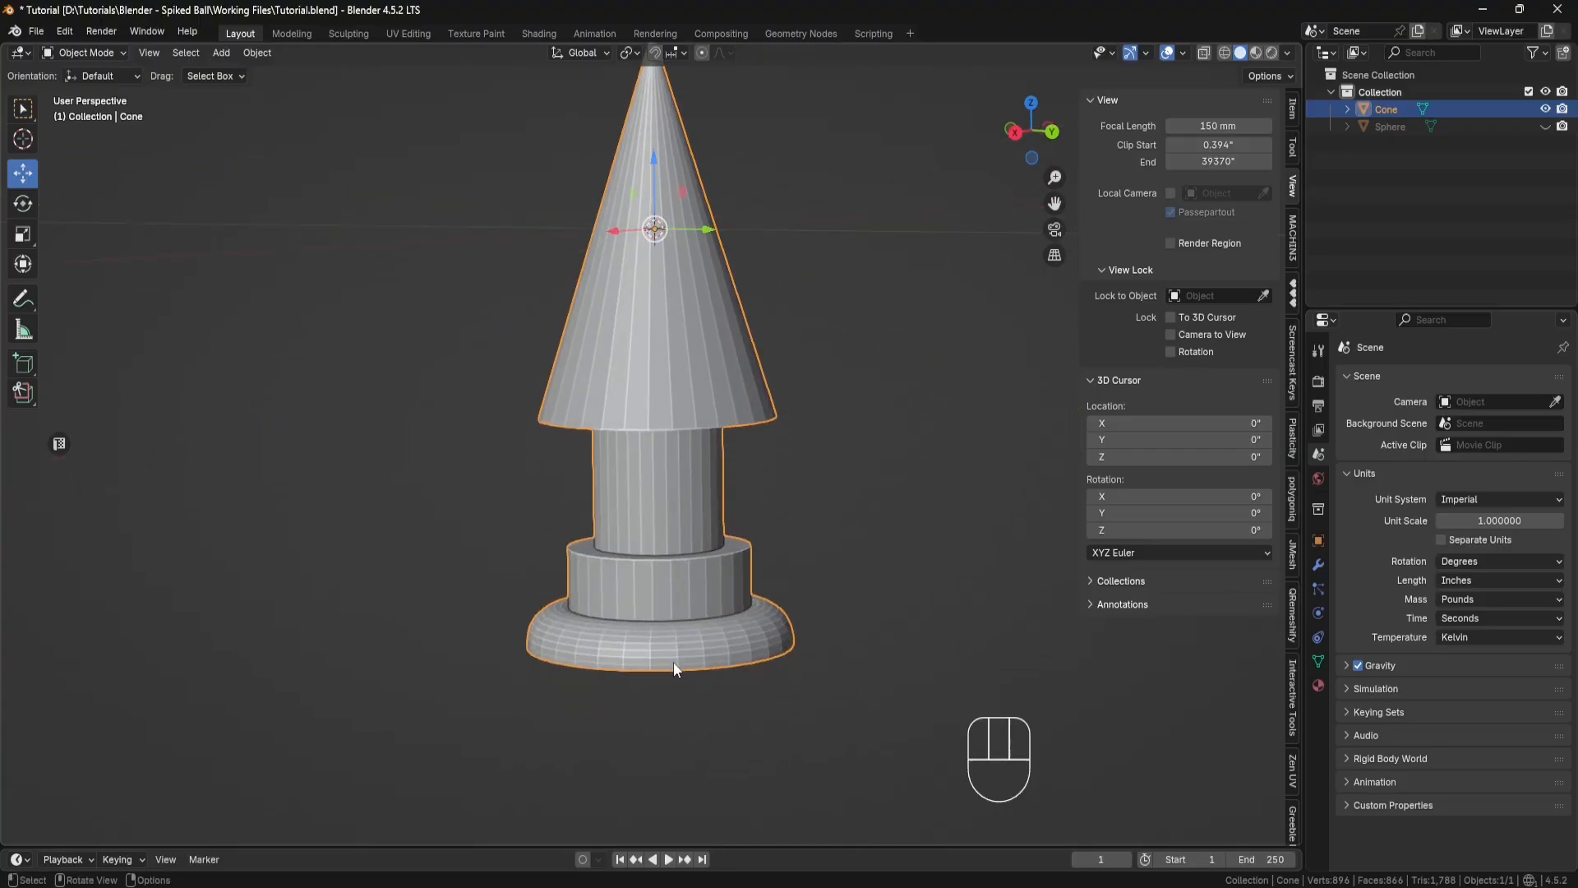
middle_click_drag(822, 348, 822, 381, "shift")
middle_click_drag(821, 382, 809, 403)
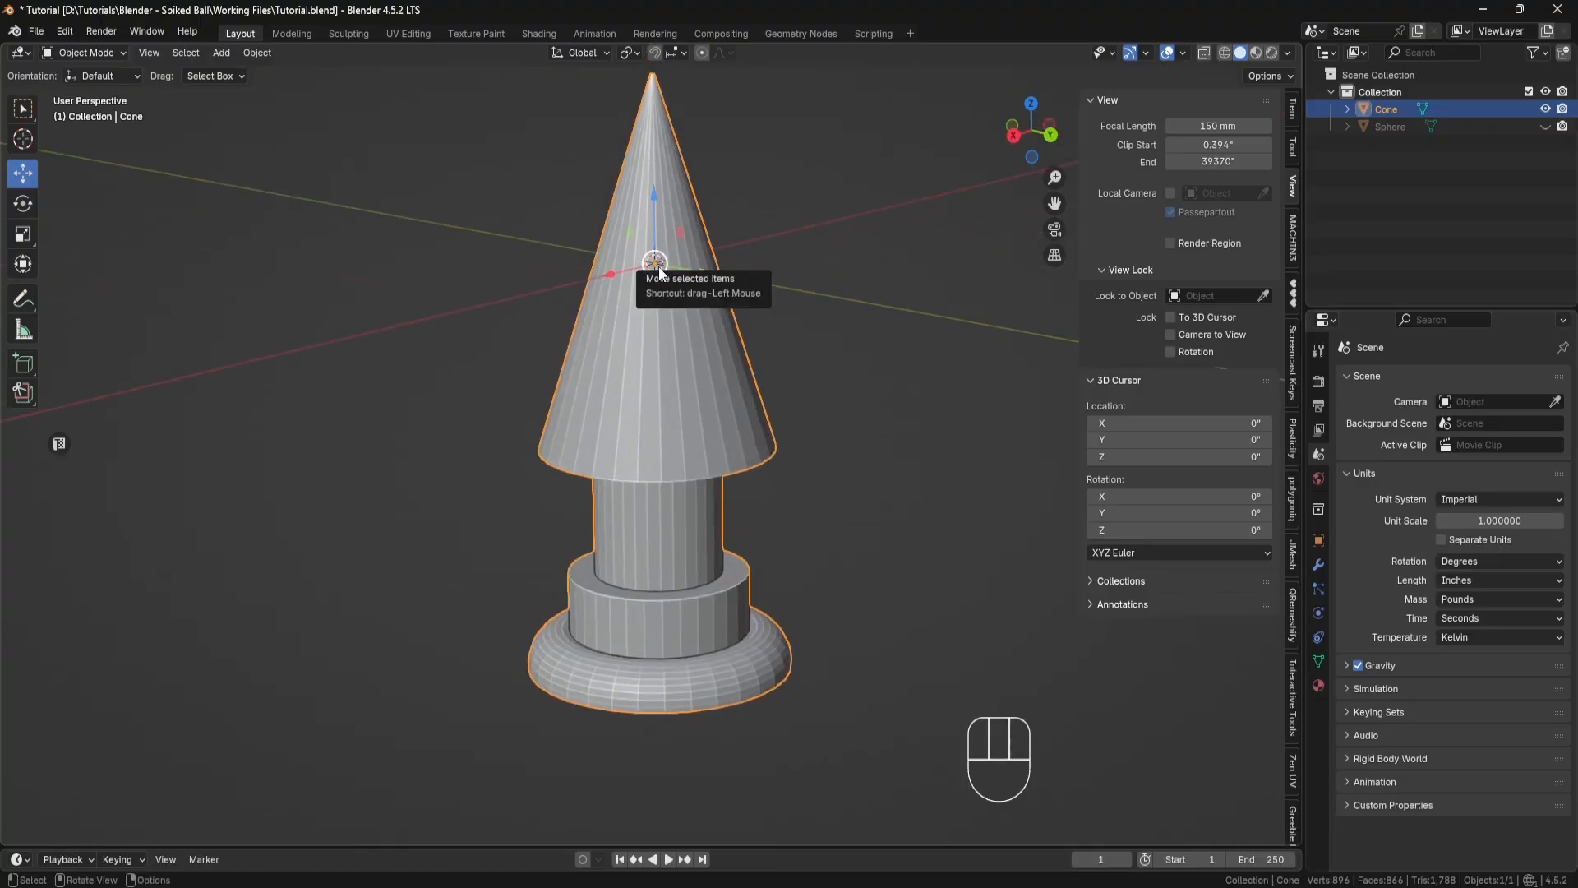
Step: Select the flat bottom face of the cone's base in Edit Mode and snap the 3D cursor to it
left_click(123, 54)
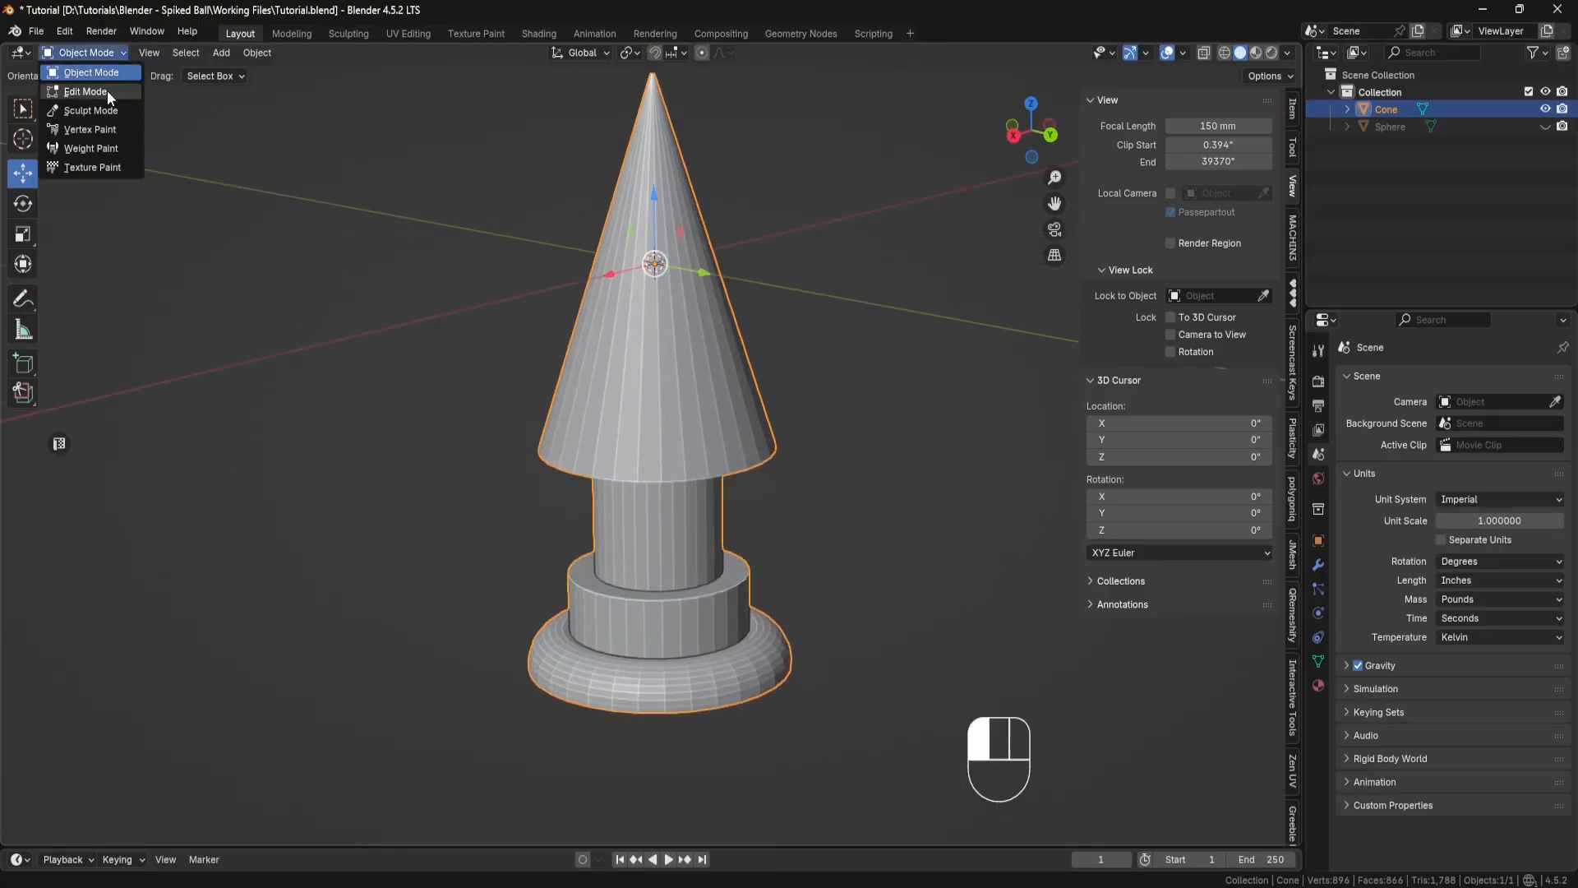
left_click(107, 91)
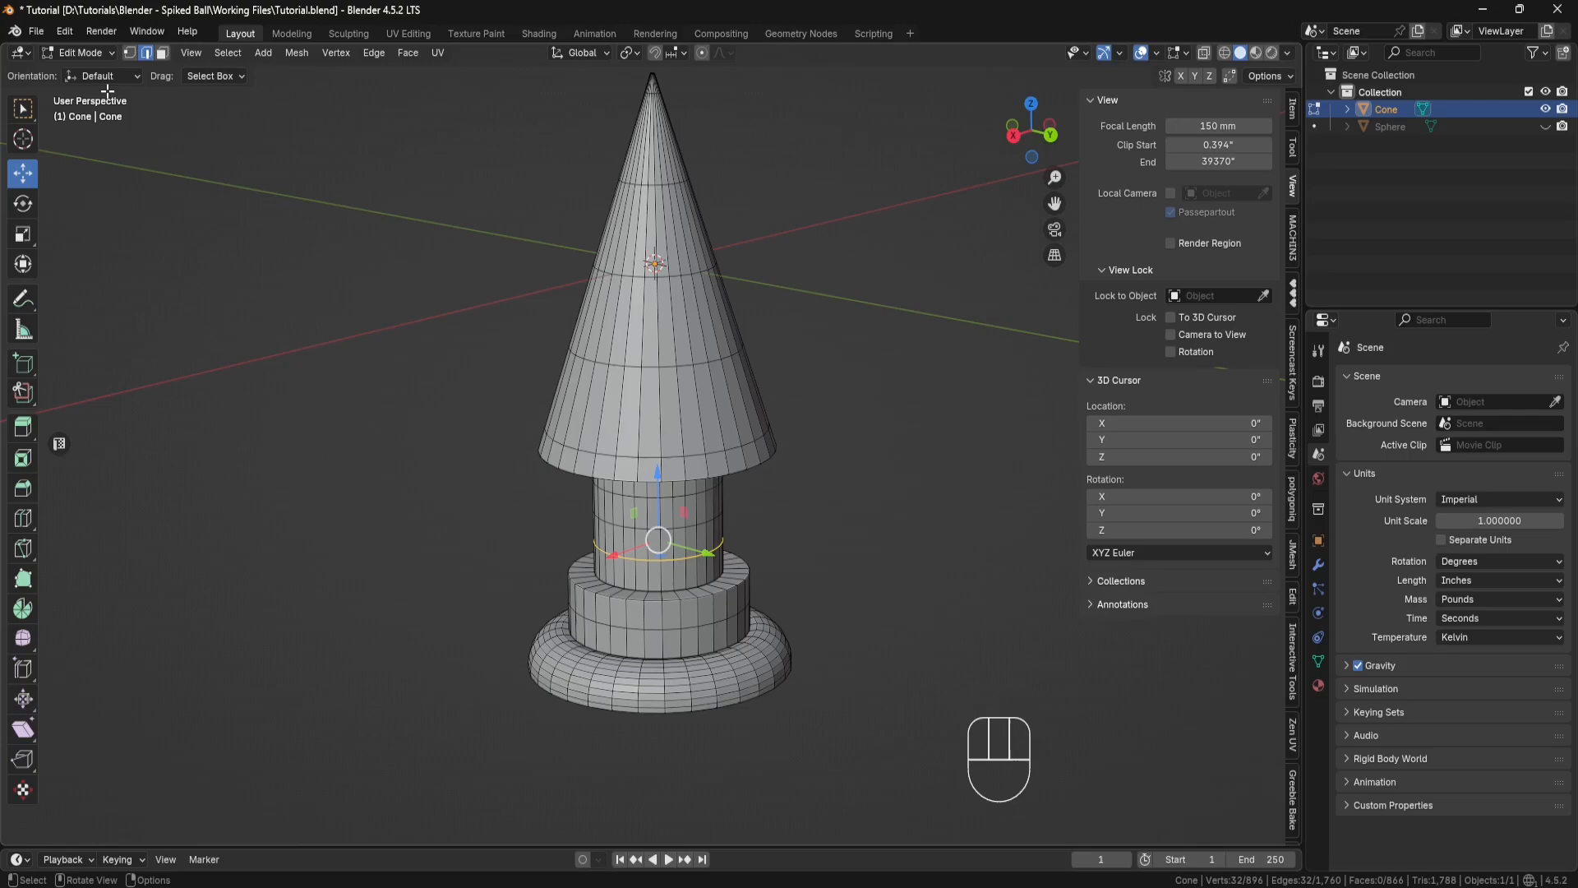
left_click(162, 53)
middle_click_drag(501, 408, 708, 544)
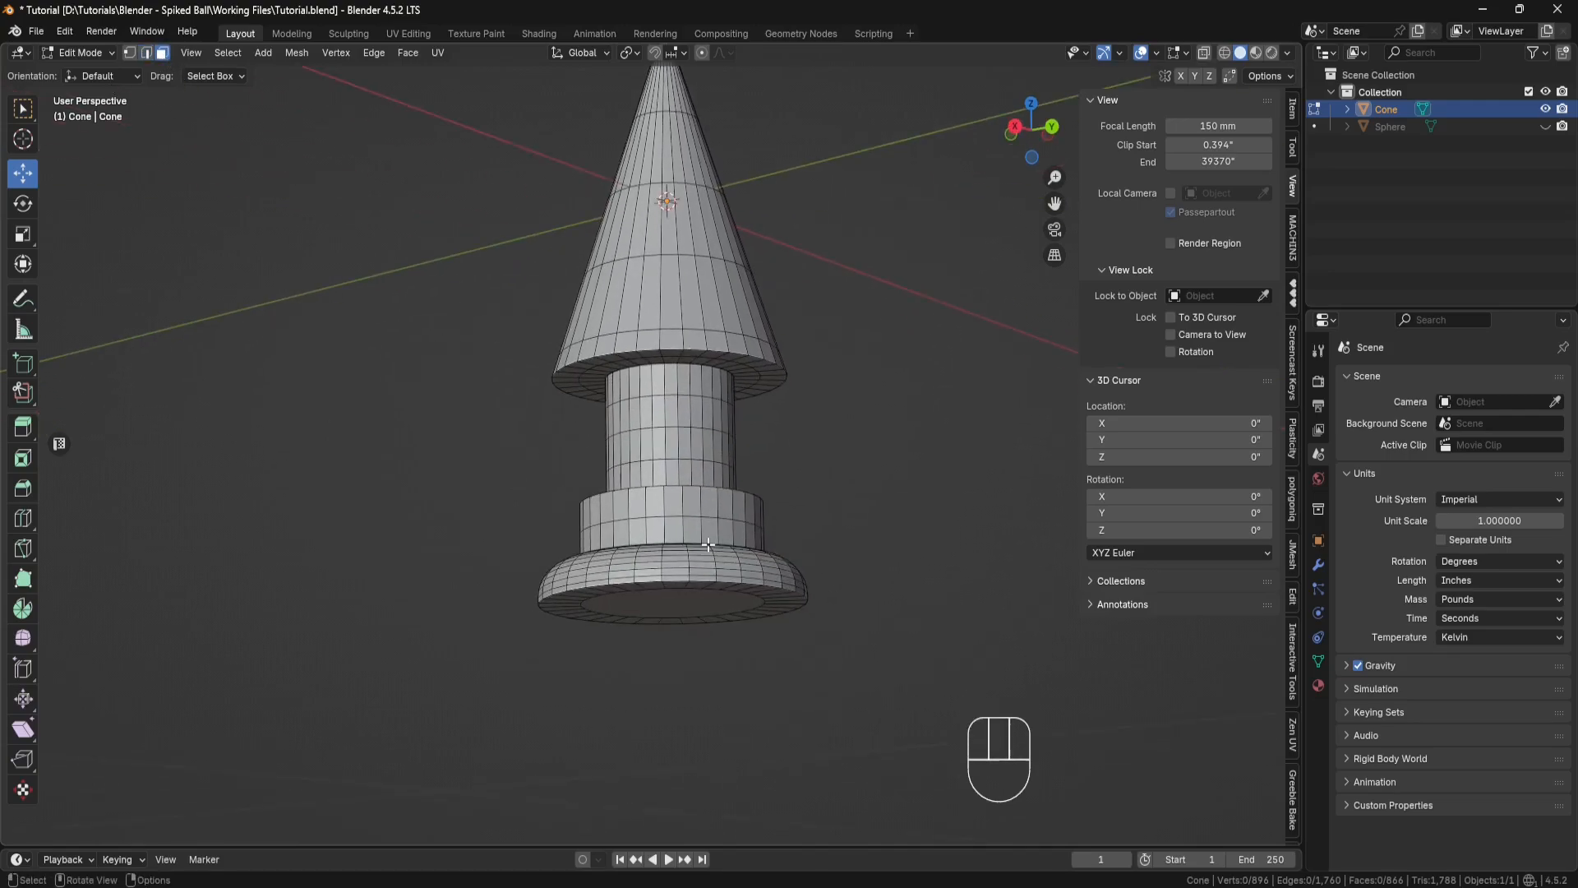
left_click(692, 601)
key("shift+s")
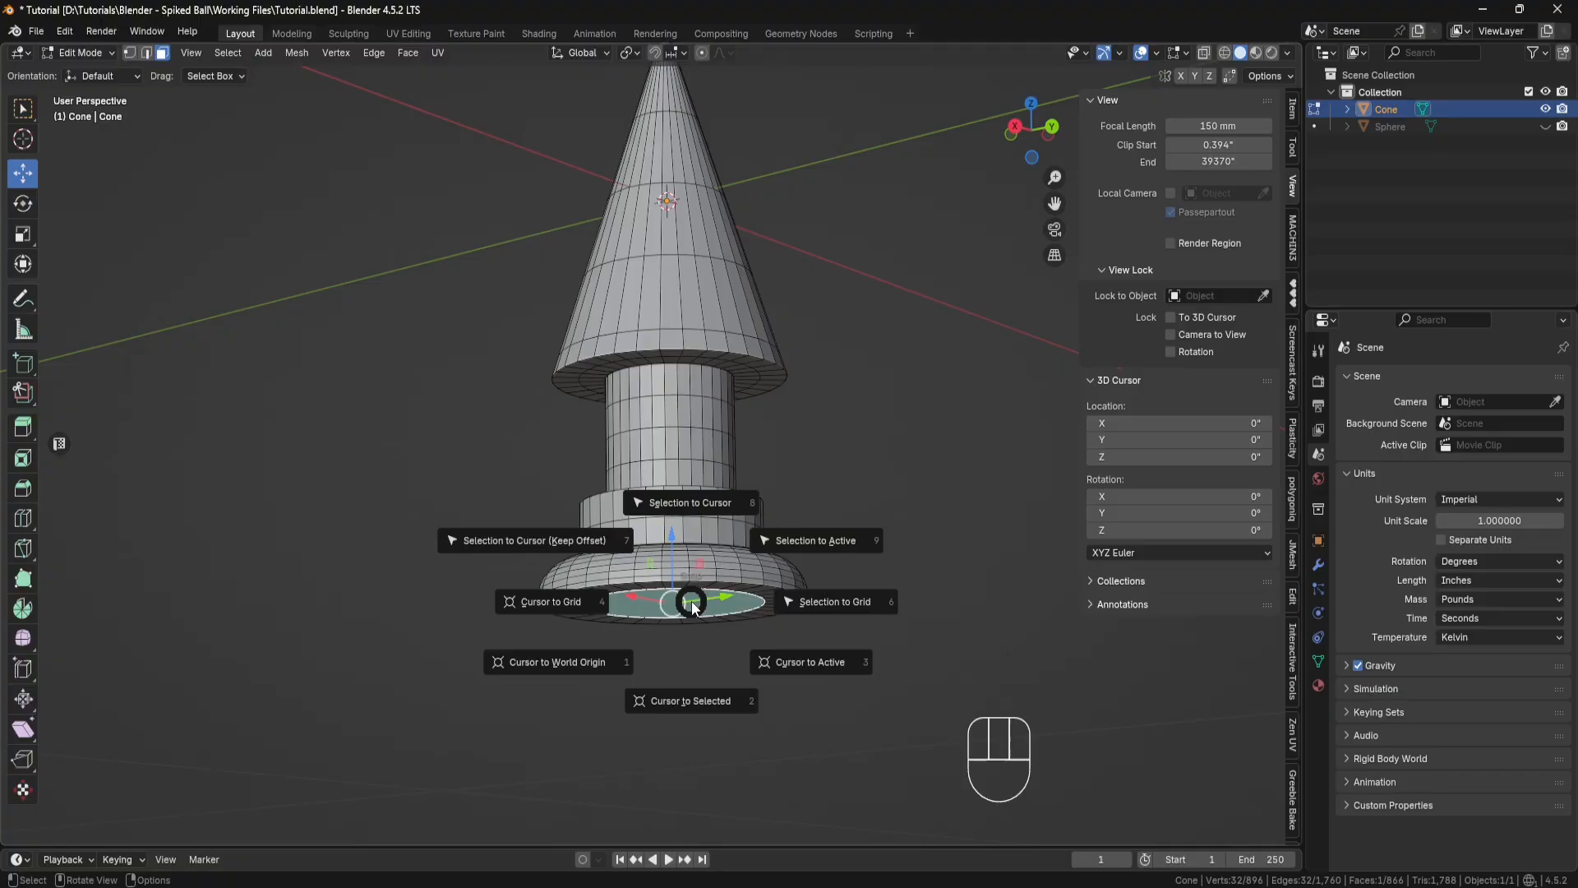
left_click(694, 701)
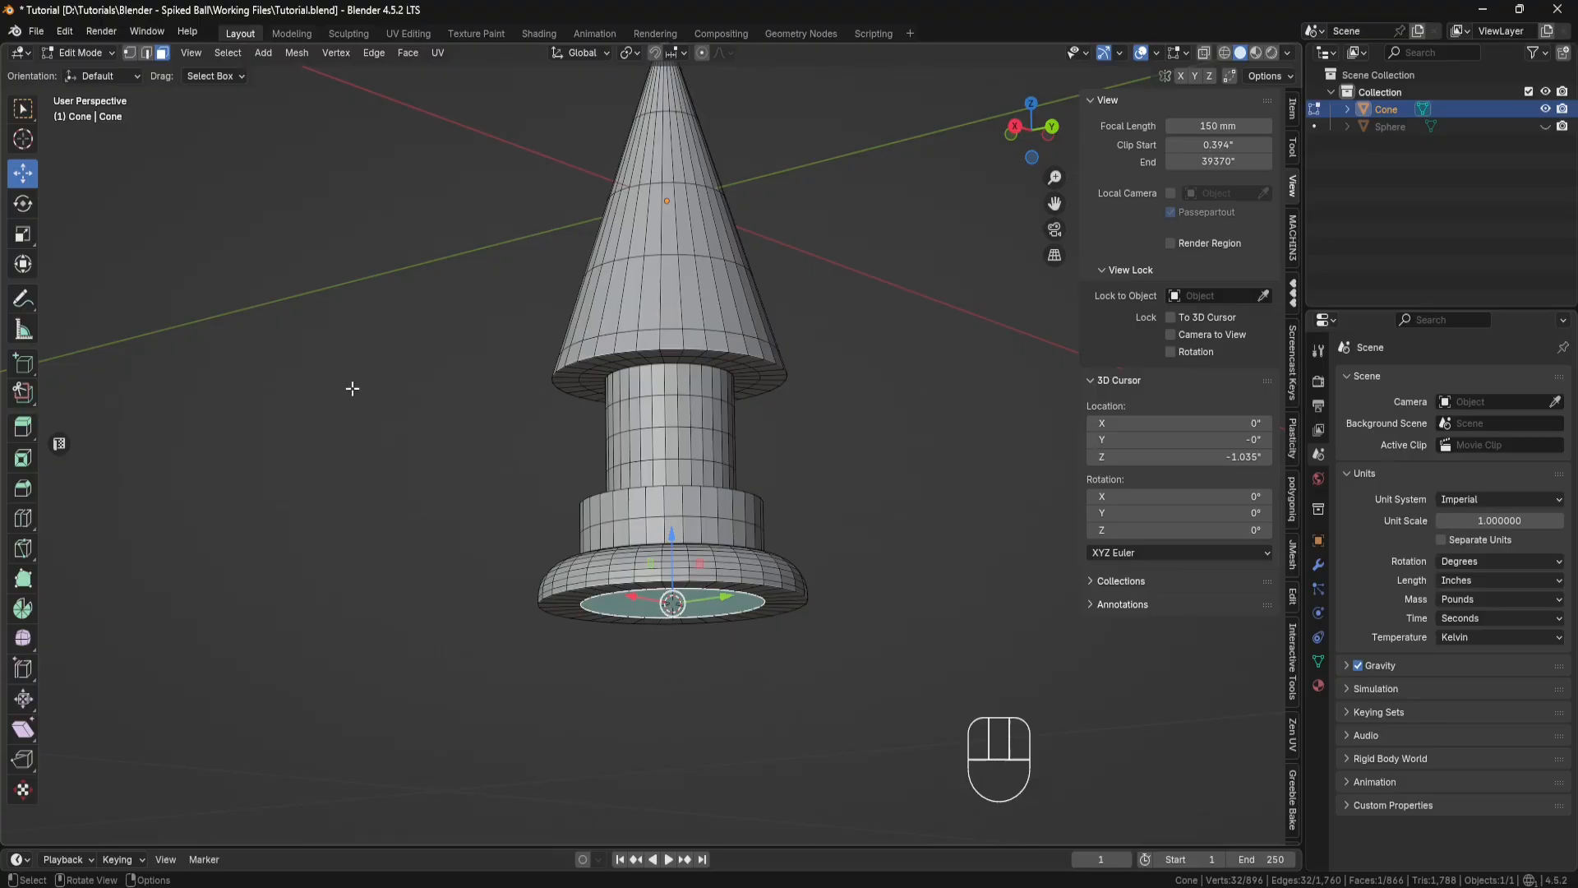
Step: Return to Object Mode and set the cone's origin to the 3D cursor
left_click(111, 52)
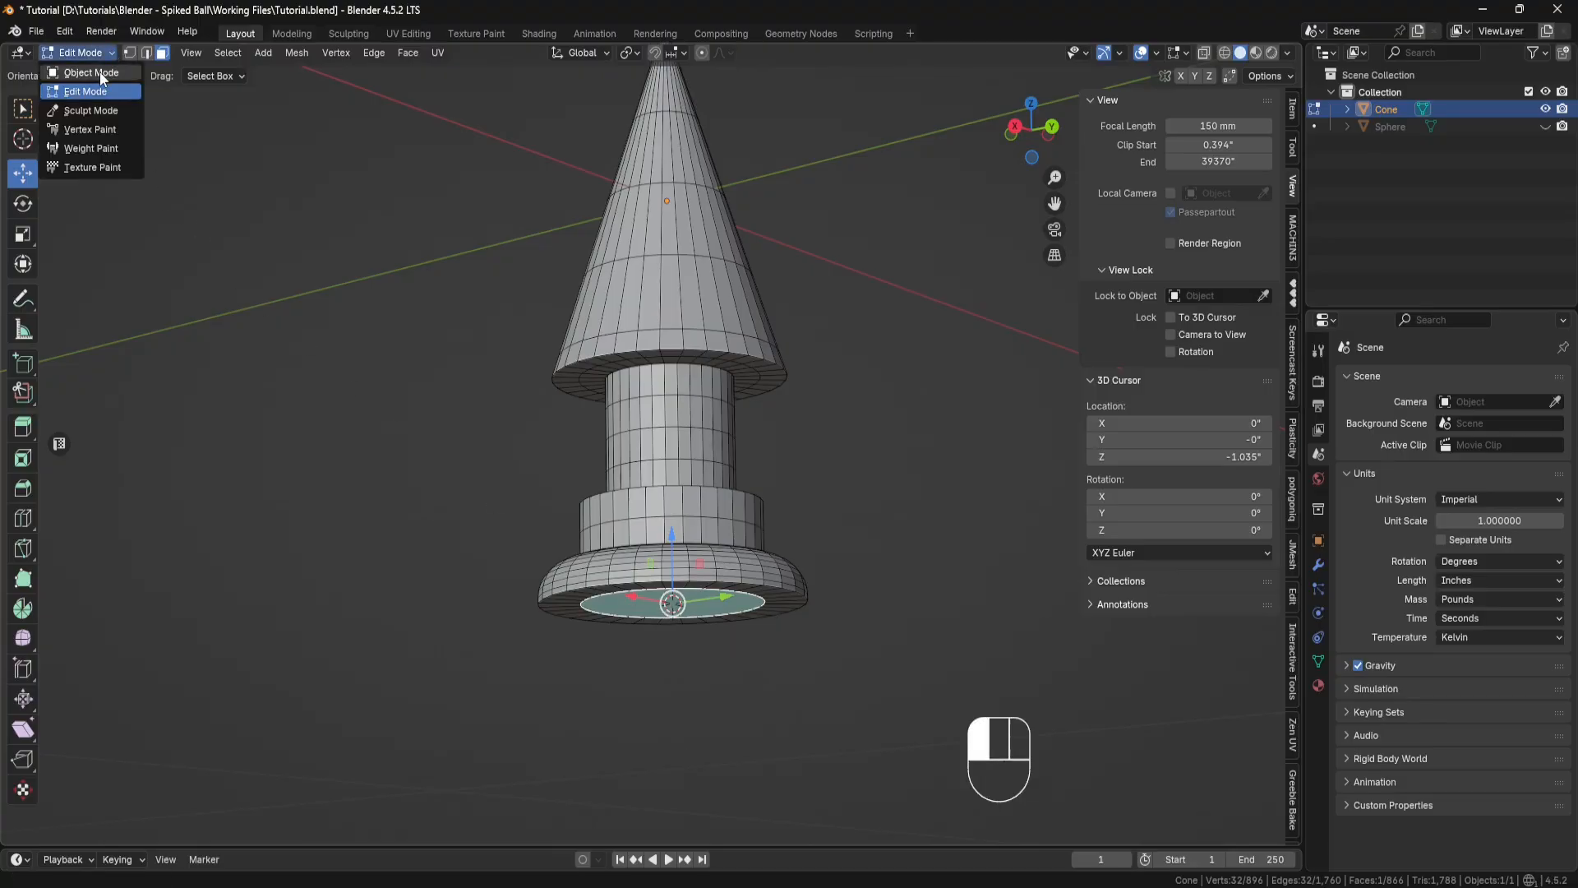
left_click(100, 71)
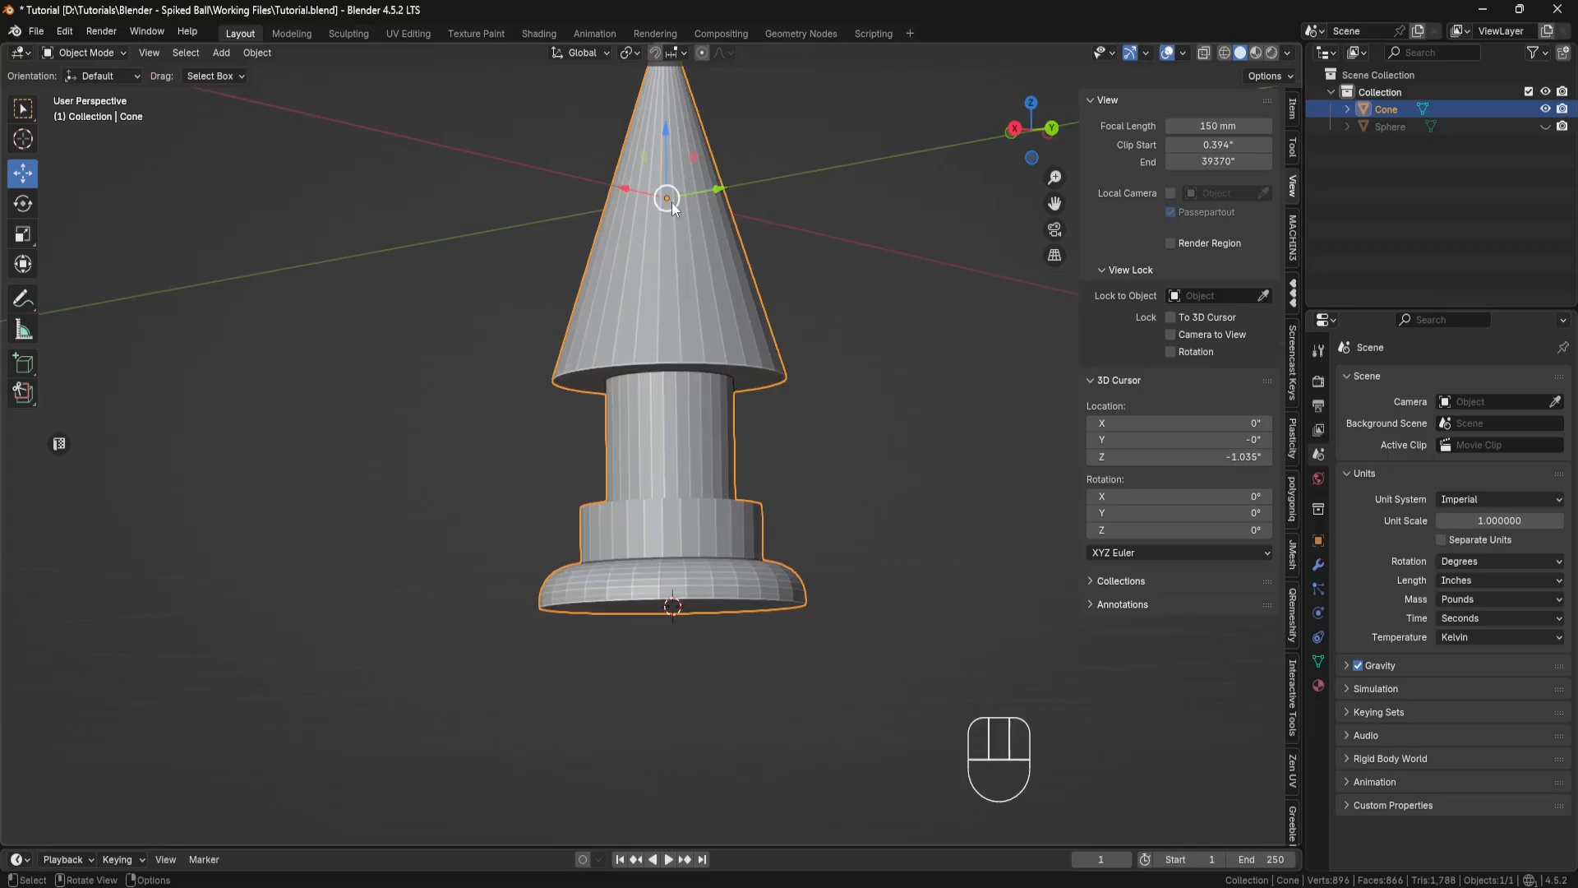
right_click(924, 481)
mouse_move(900, 242)
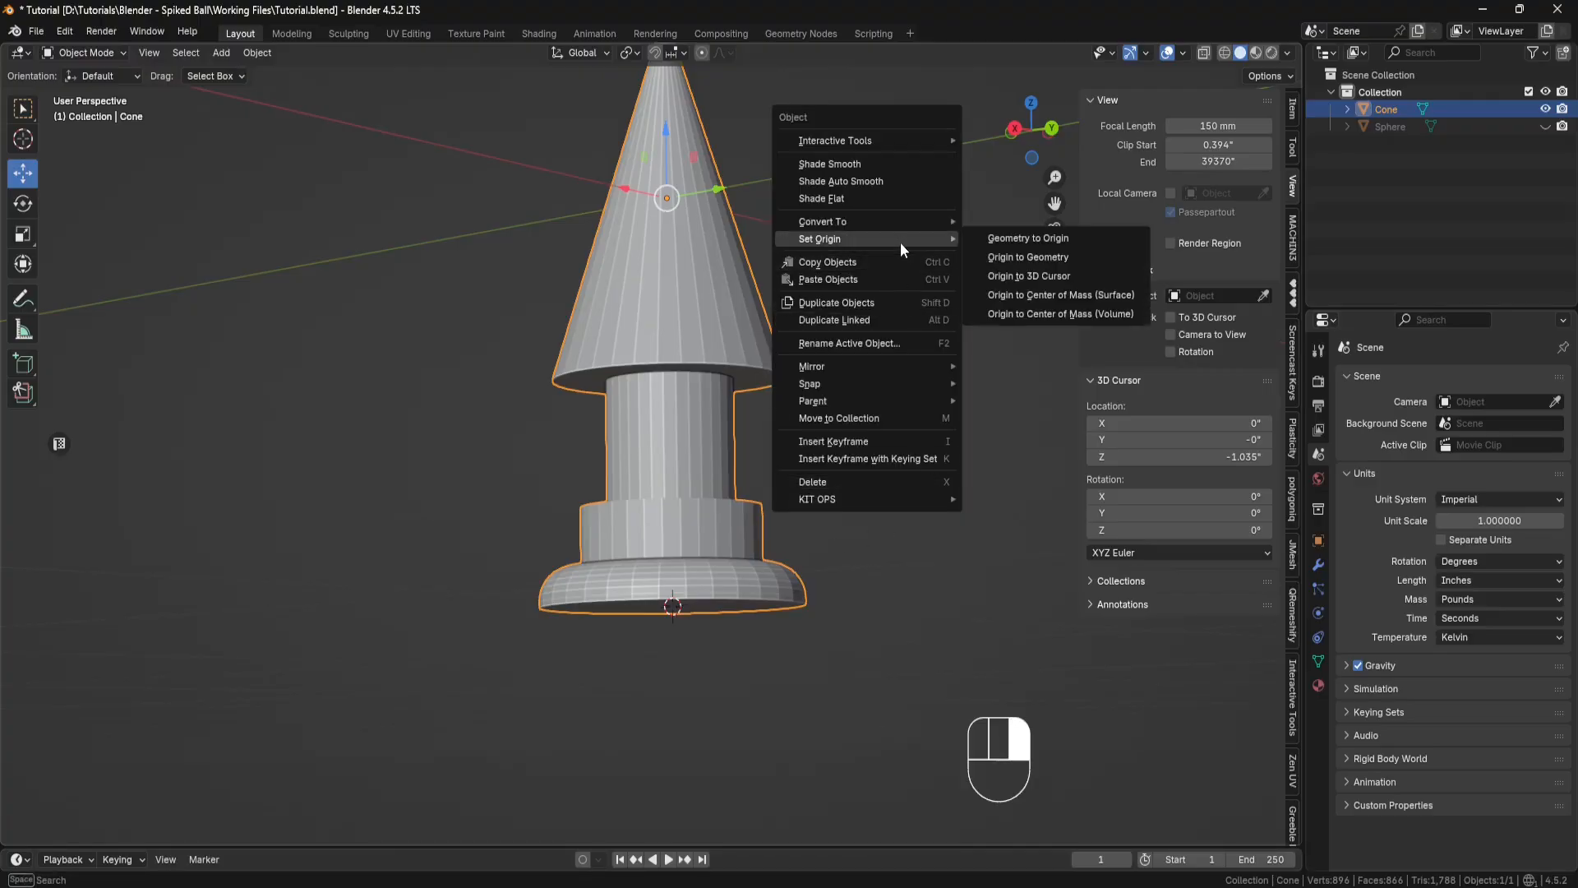
left_click(1011, 276)
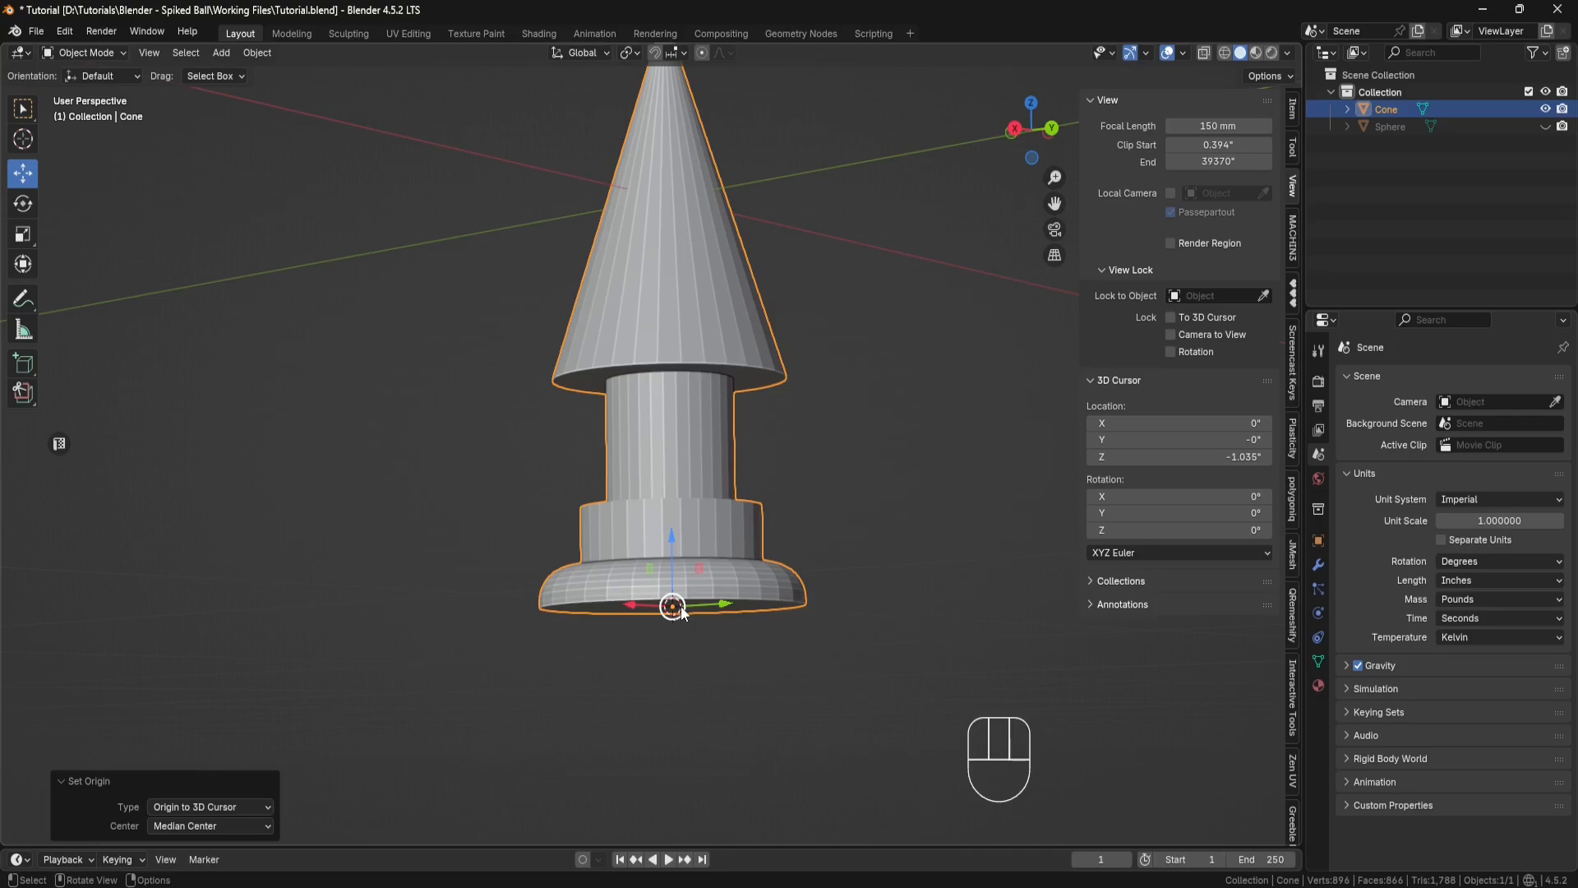
Step: Reset the 3D cursor to the world origin and snap the cone object to the cursor
key("shift+s")
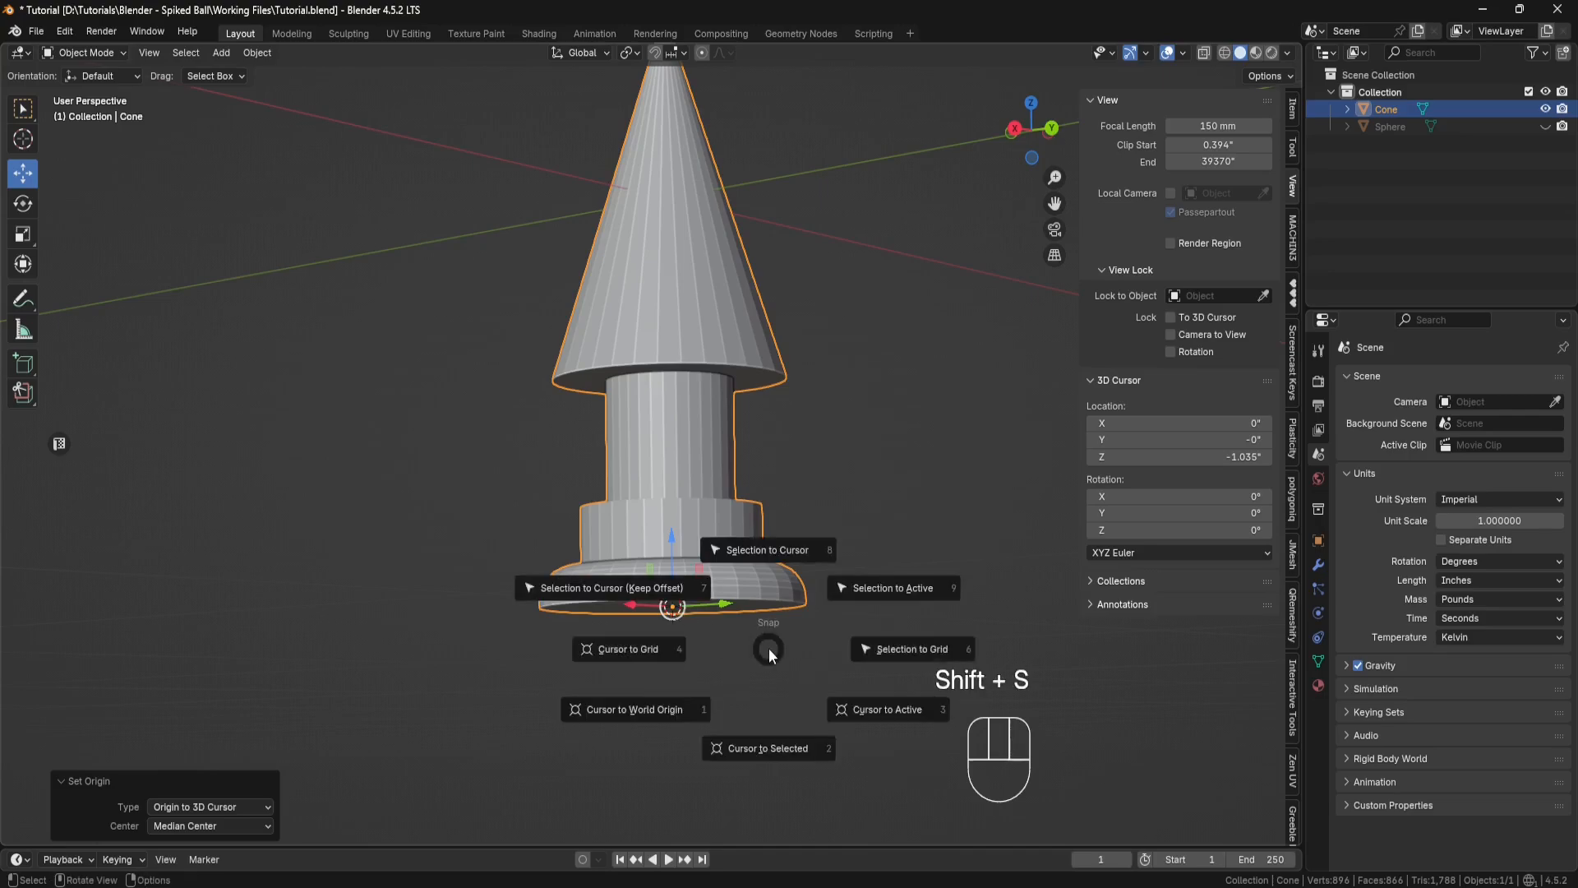
left_click(654, 707)
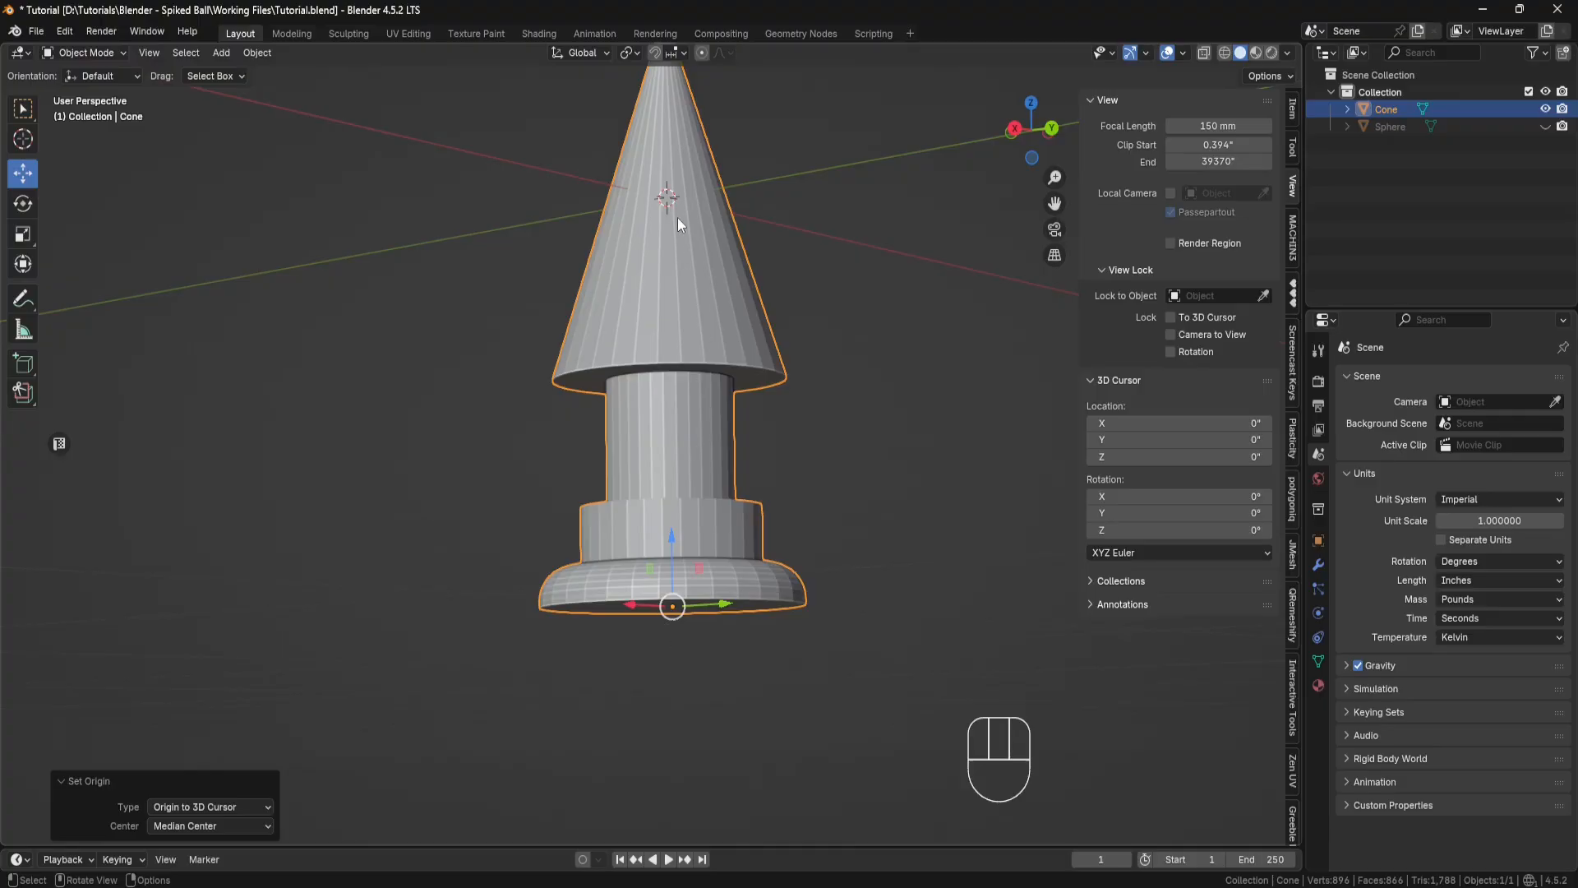
key("shift+s")
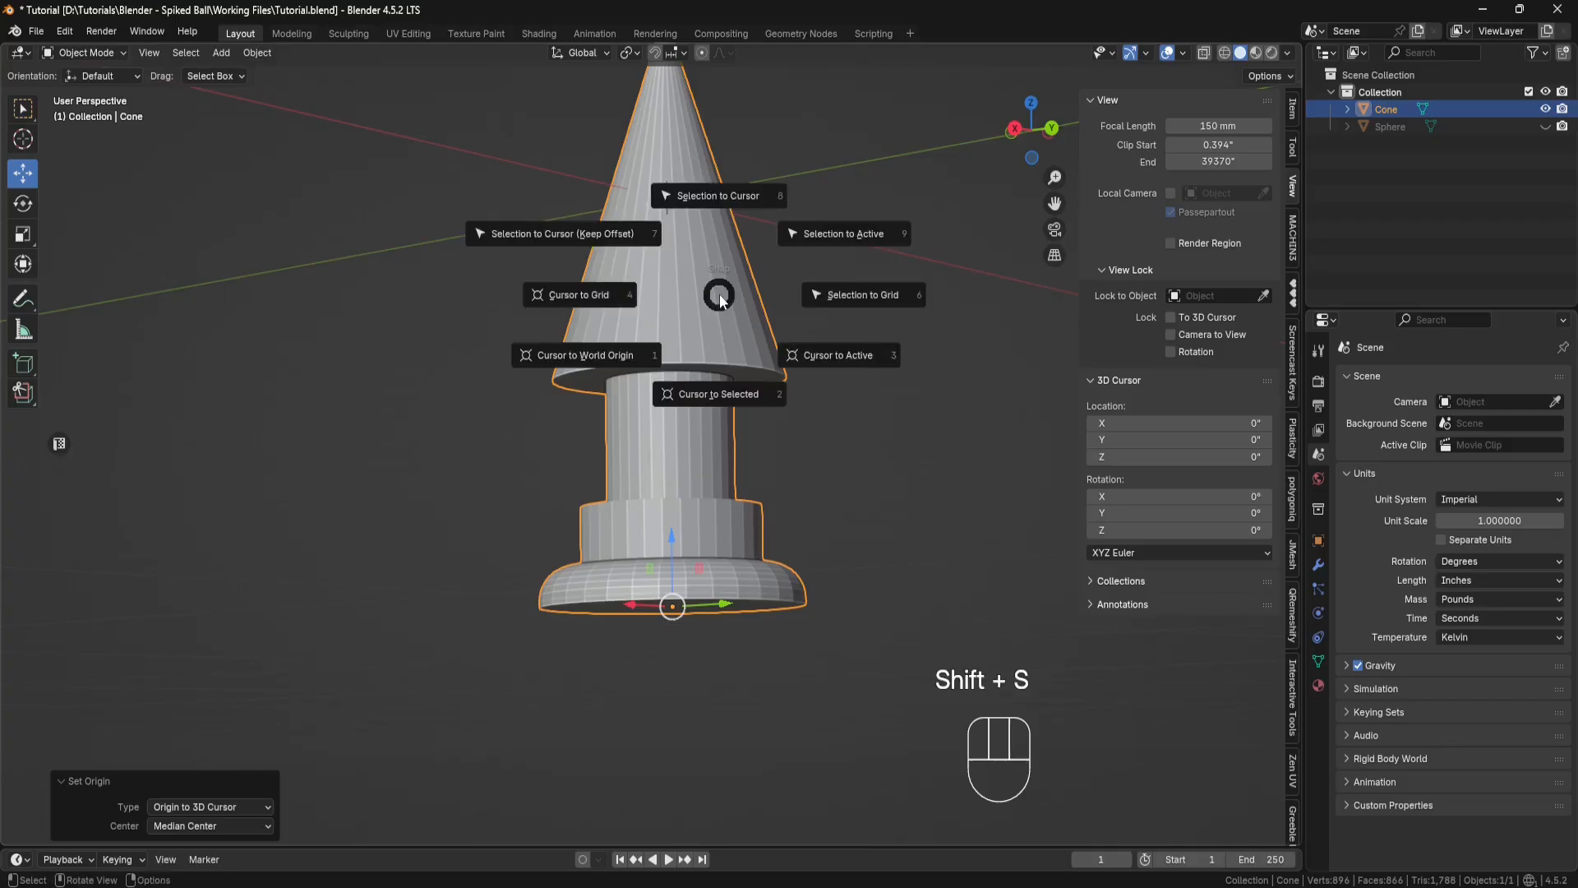
left_click(719, 199)
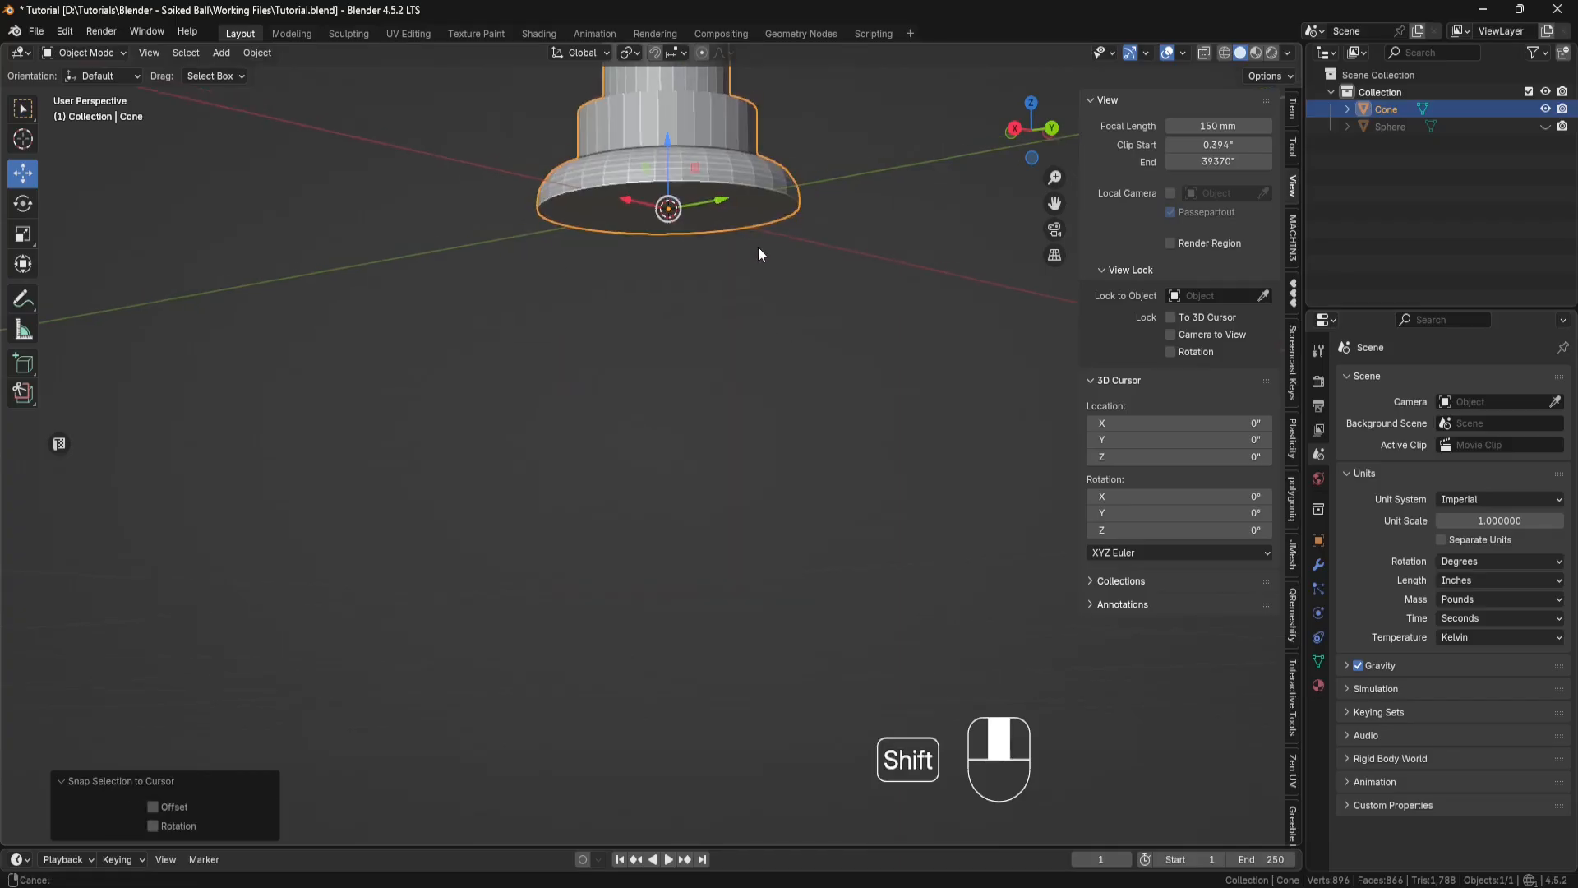
middle_click_drag(758, 246, 772, 556, "shift")
scroll(773, 554, "down", 2)
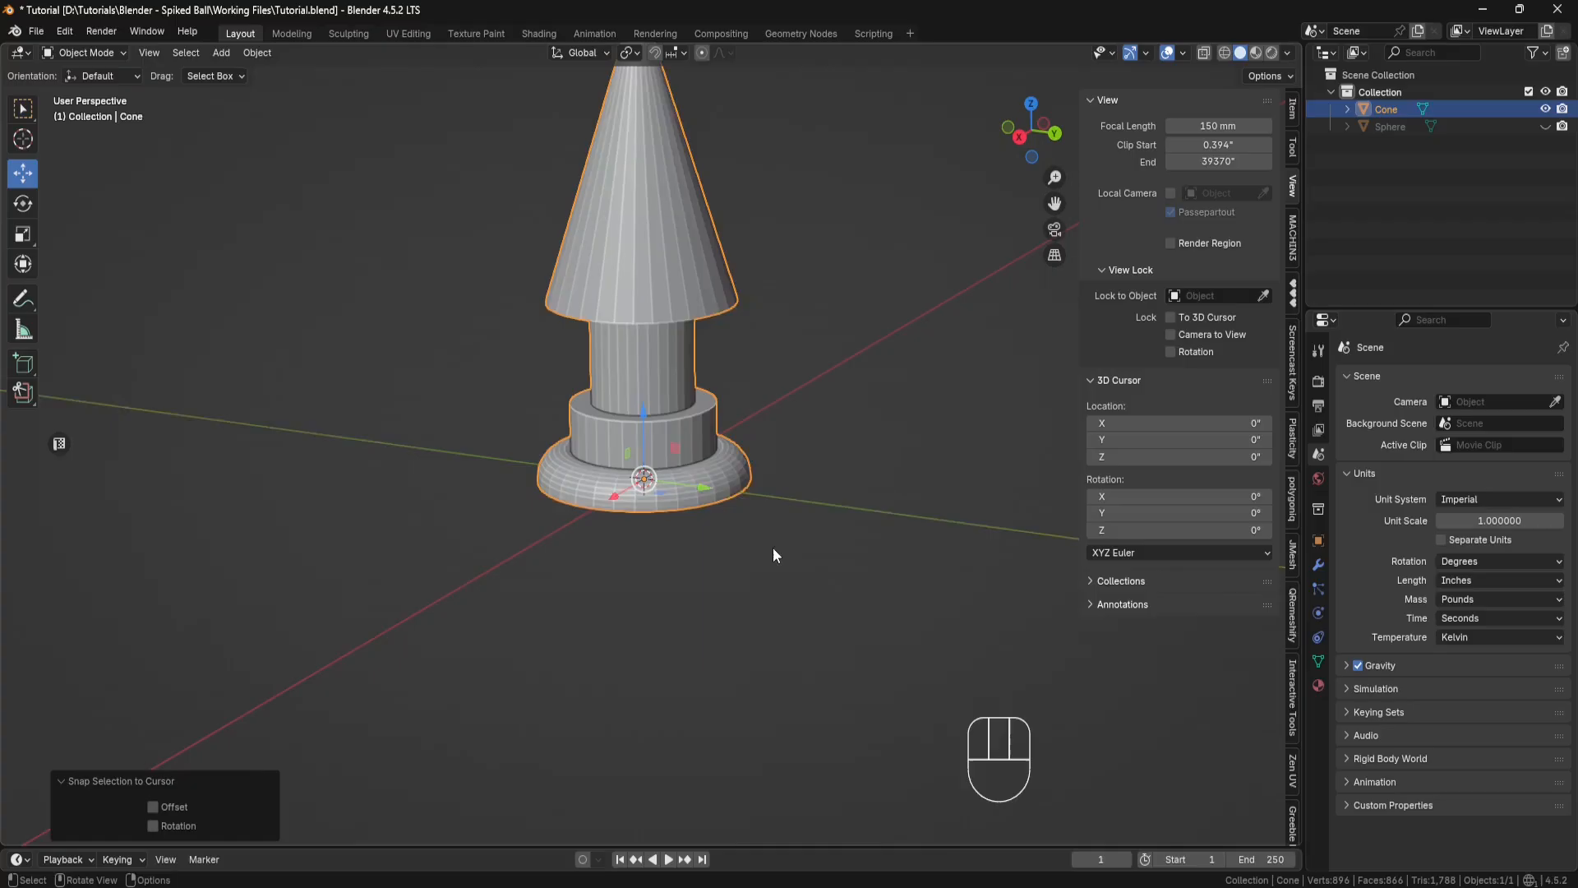
middle_click_drag(770, 445, 764, 577, "shift")
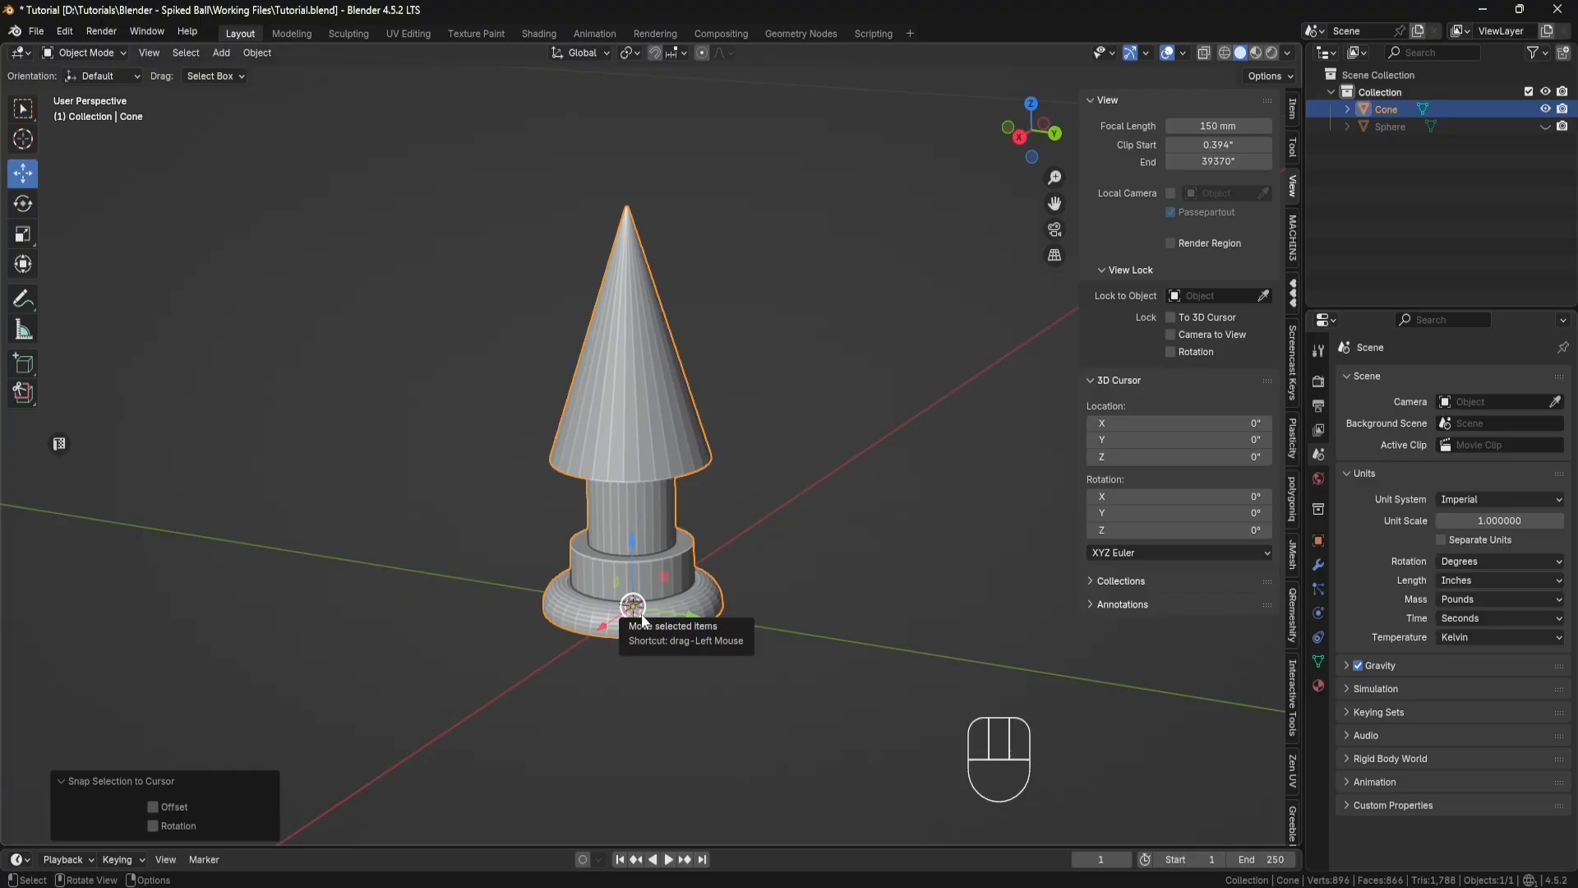
Step: Apply the rotation and scale of the cone object
middle_click_drag(801, 531, 805, 515)
key("ctrl+a")
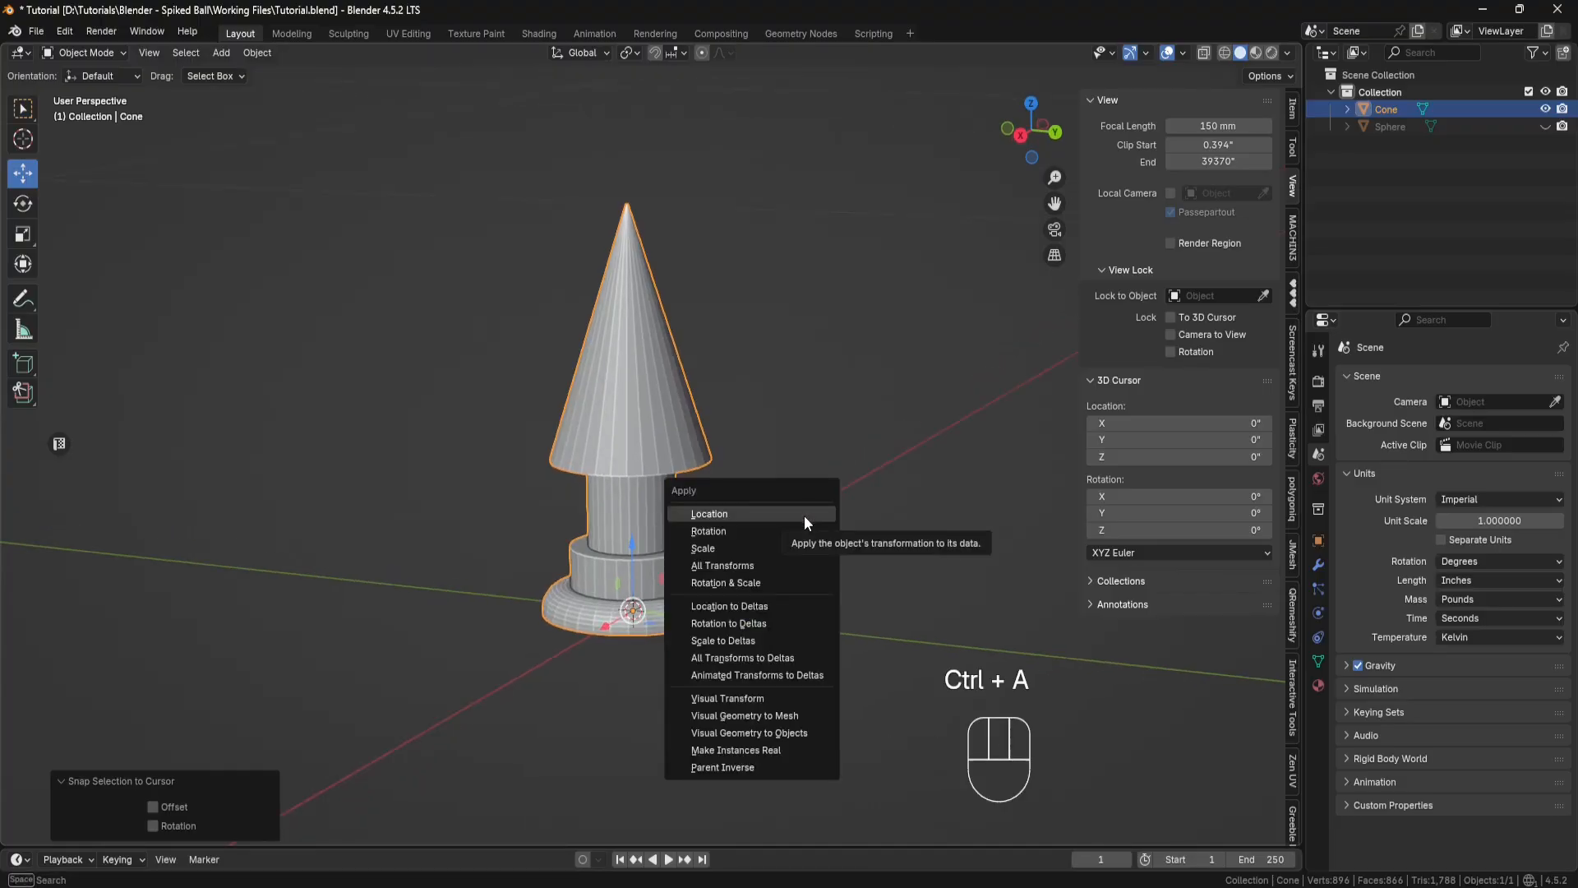
left_click(741, 584)
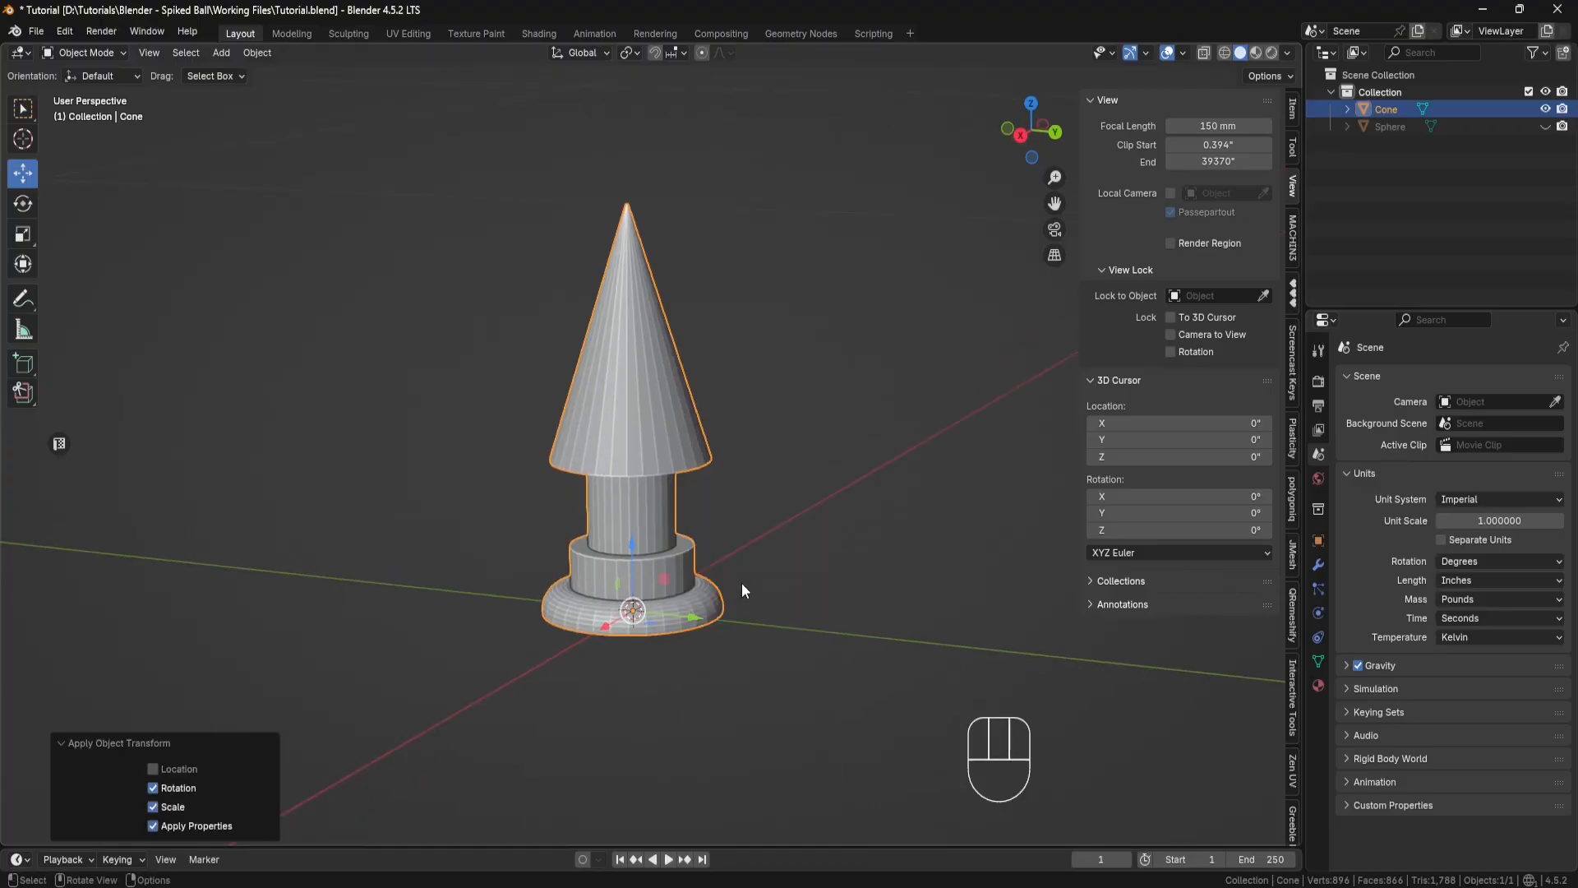
Step: Unhide the sphere and move the cone out beside it by about -11.752 inches along the Y axis
left_click(1546, 126)
scroll(850, 370, "down", 5)
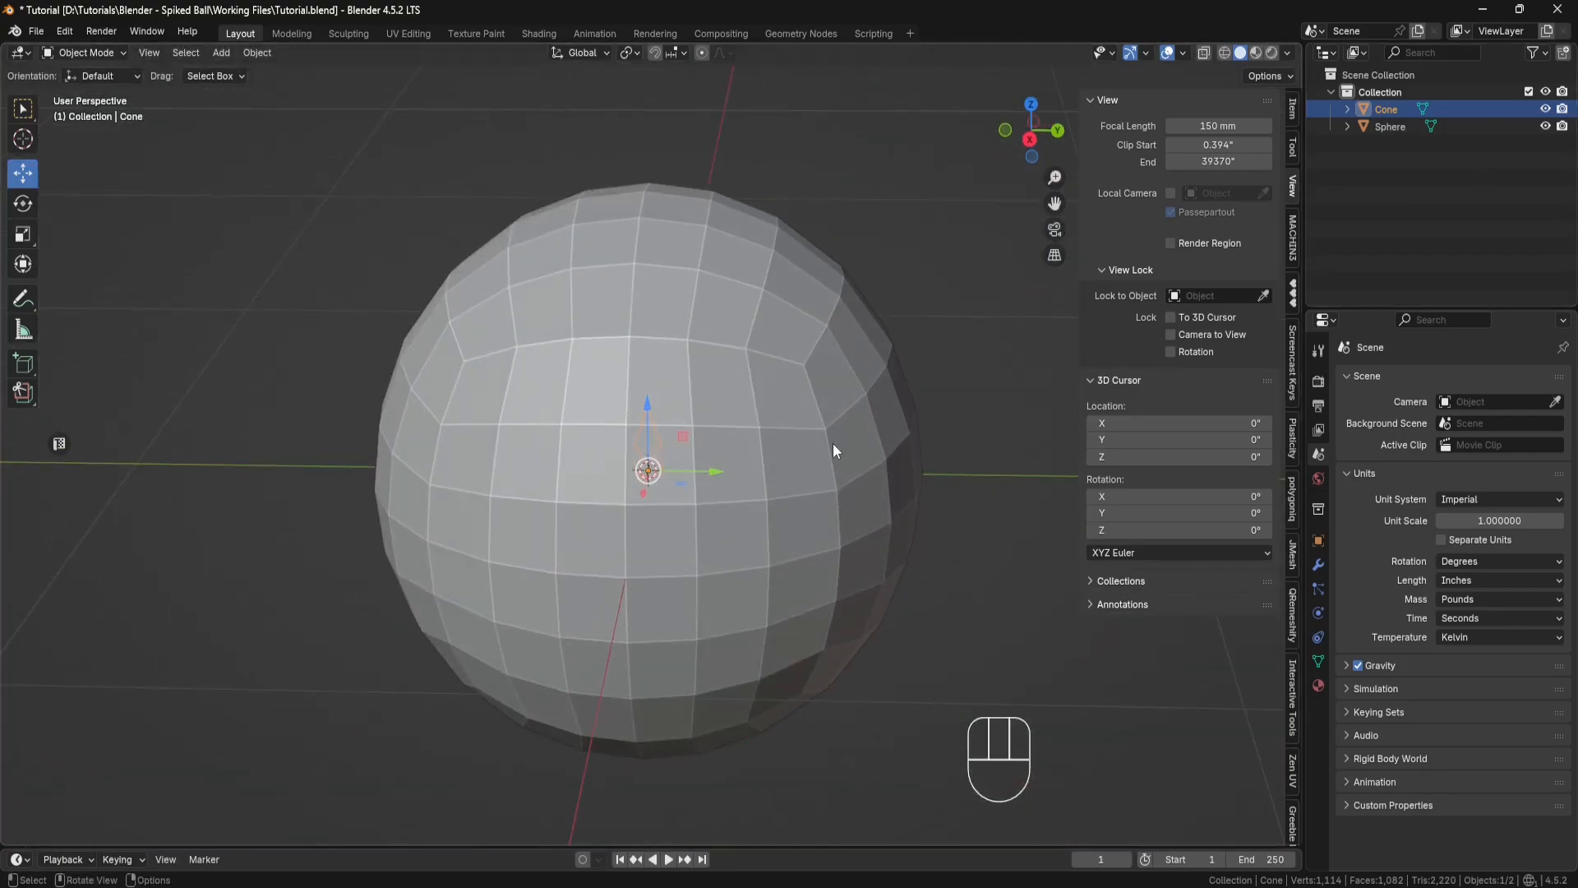
left_click_drag(714, 472, 253, 465)
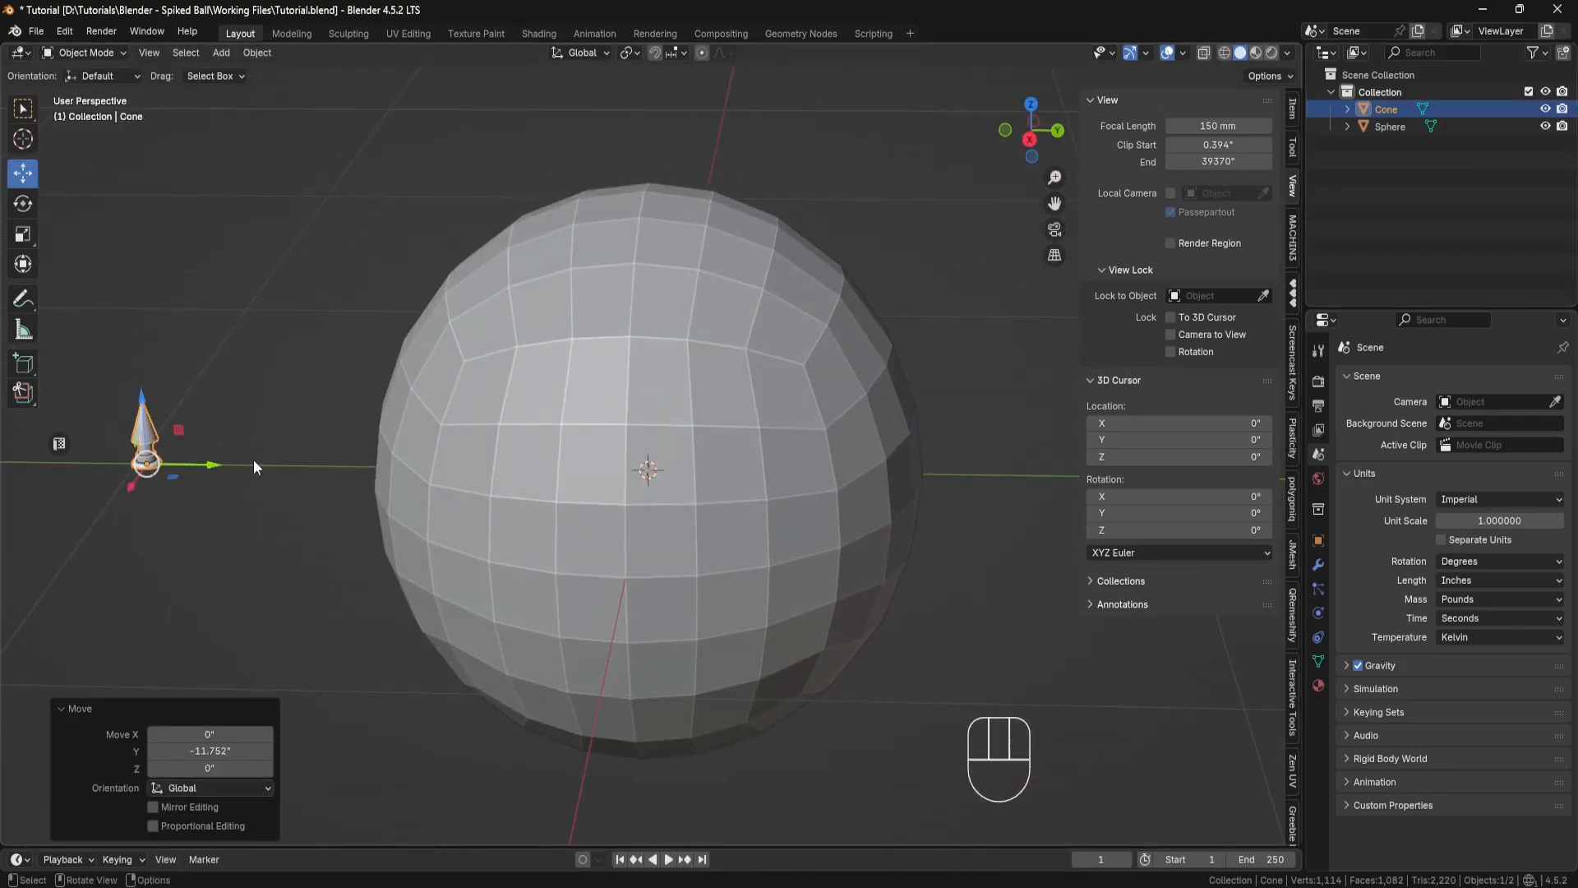
Step: Rename the cone object as Spike
double_click(1387, 109)
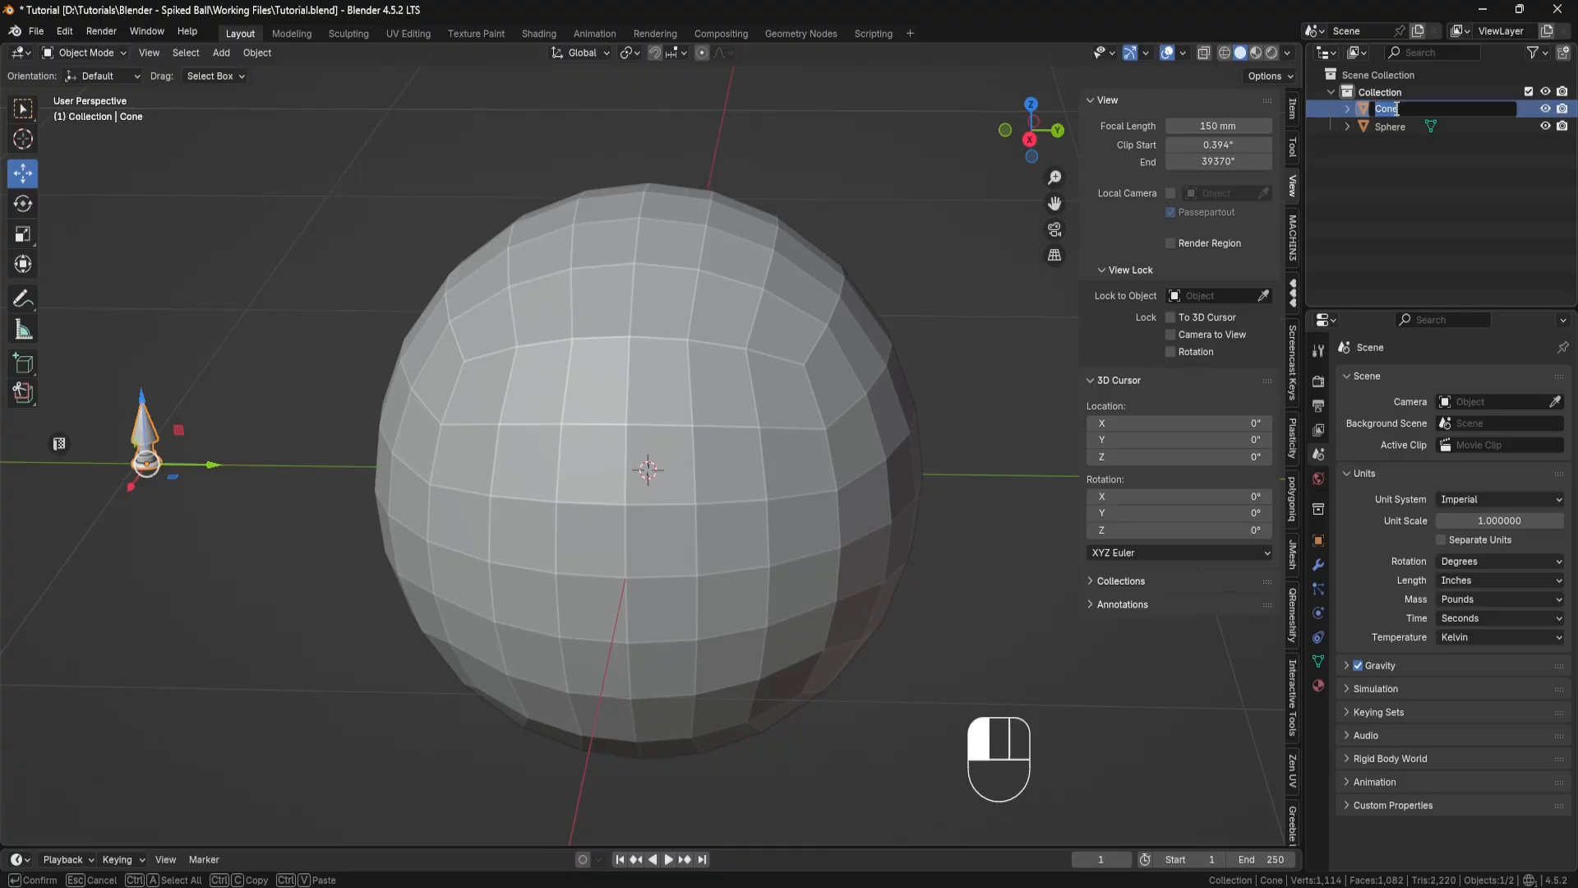
type("Spike")
key("Return")
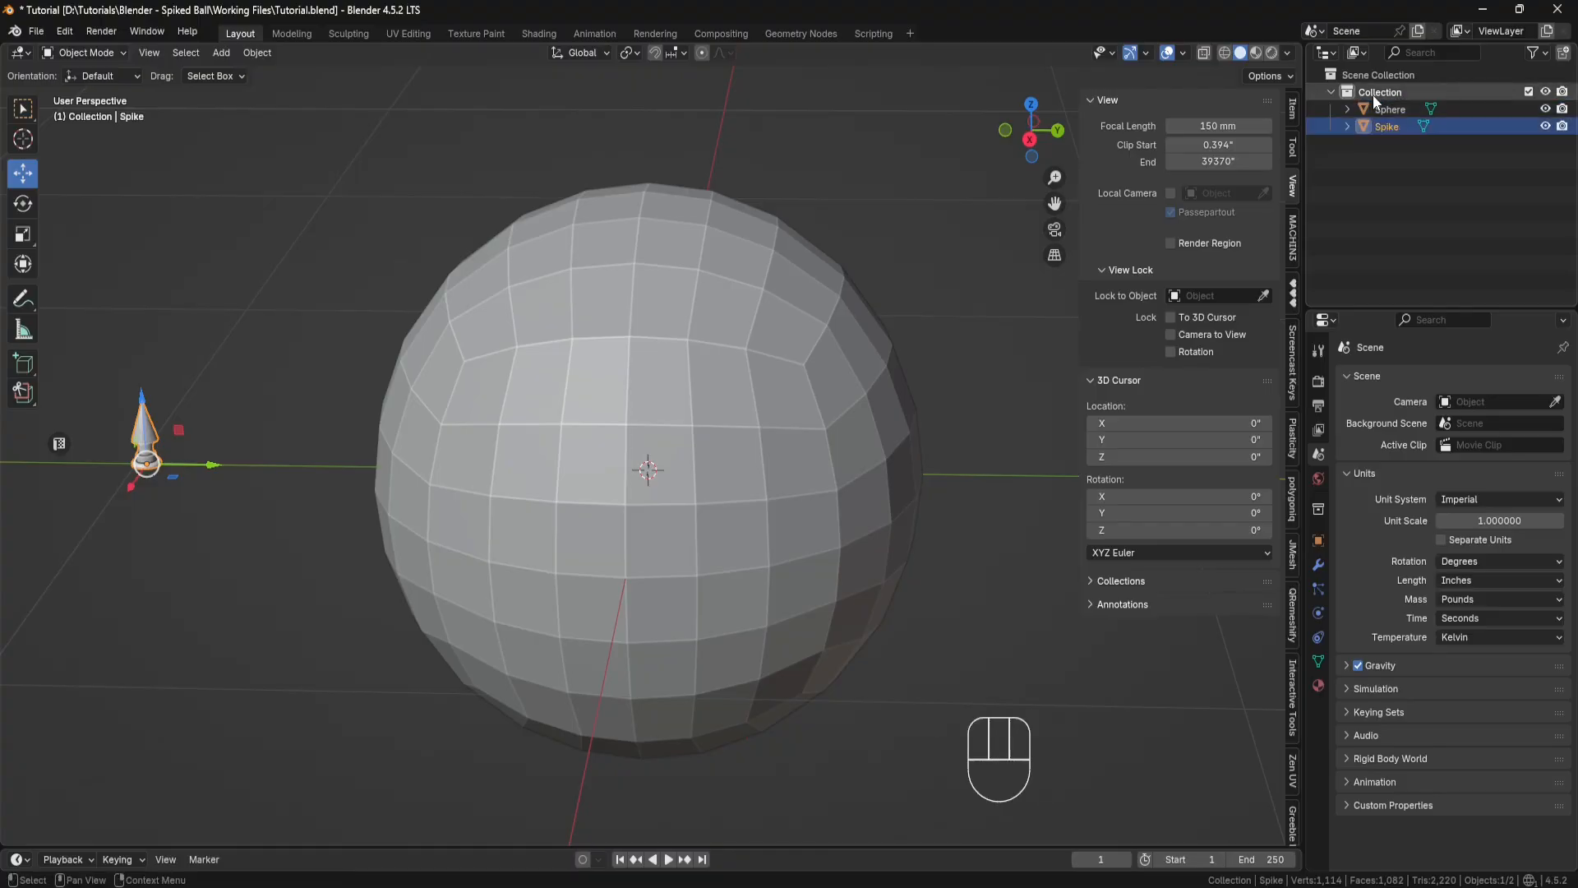
Step: Switch to the Geometry Nodes workspace and create a new geometry node tree on the sphere
left_click(802, 33)
left_click(925, 186)
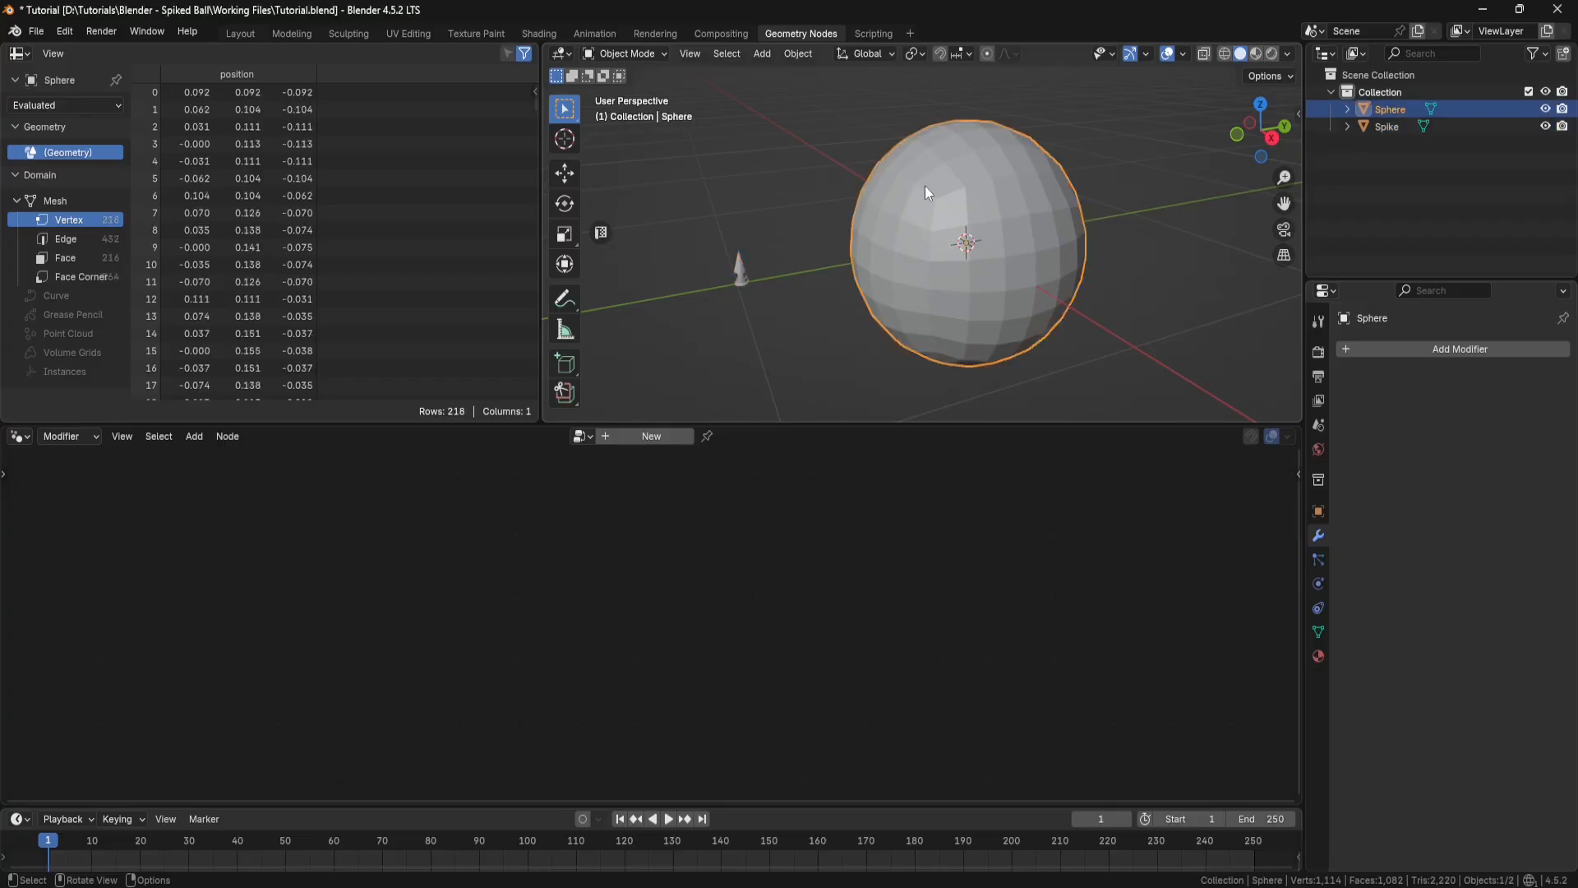
left_click(651, 436)
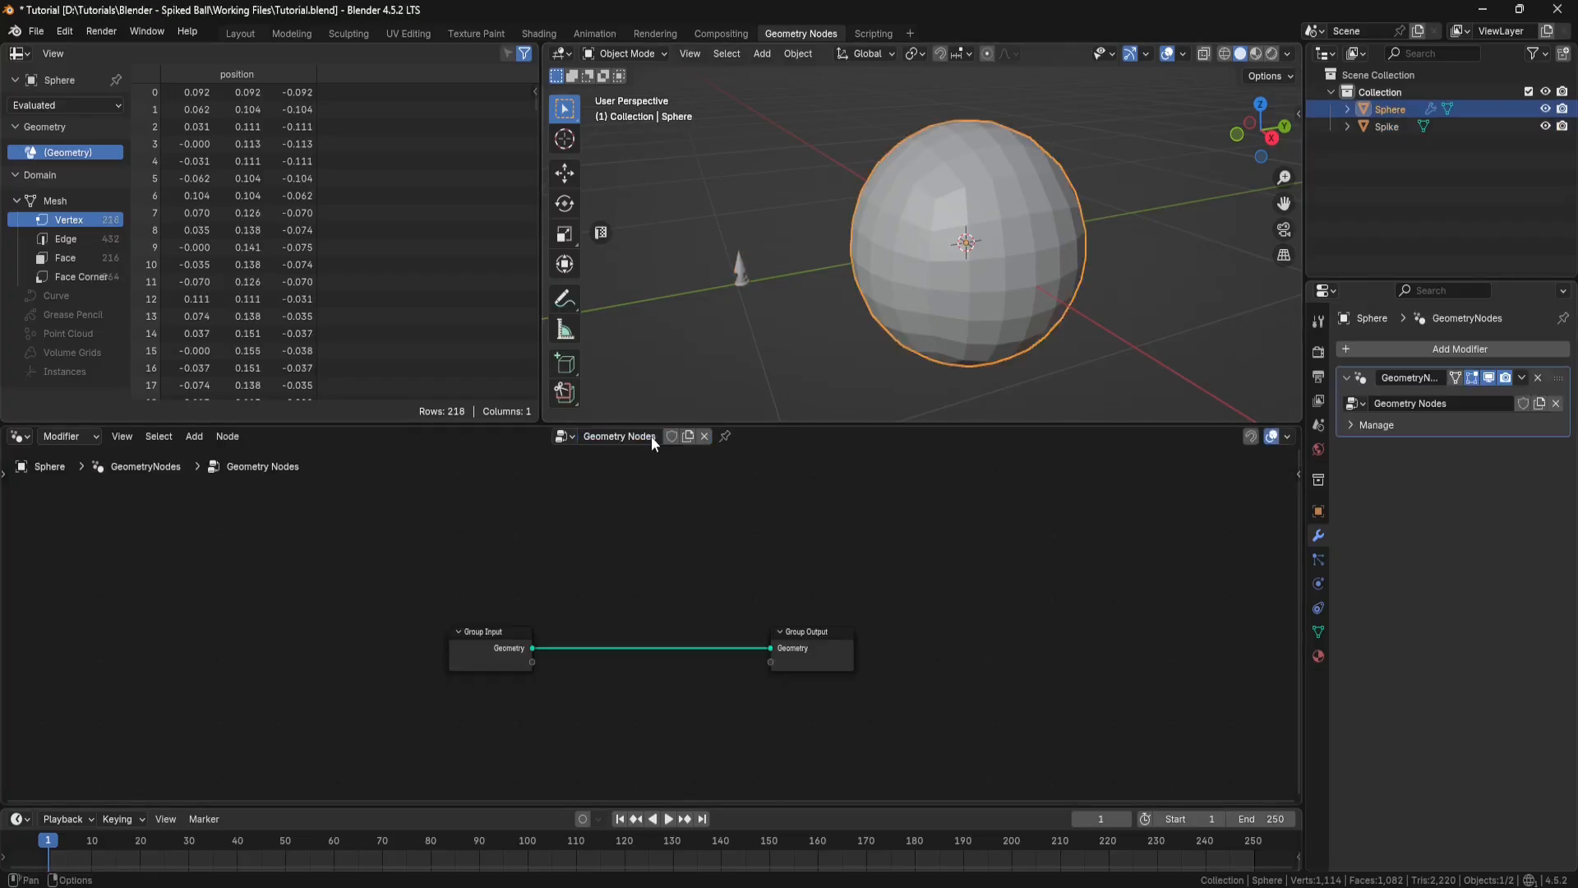
Step: Add a Join Geometry node on the link between Group Input and Group Output, and move Group Input farther away to make room
middle_click_drag(761, 544, 775, 519)
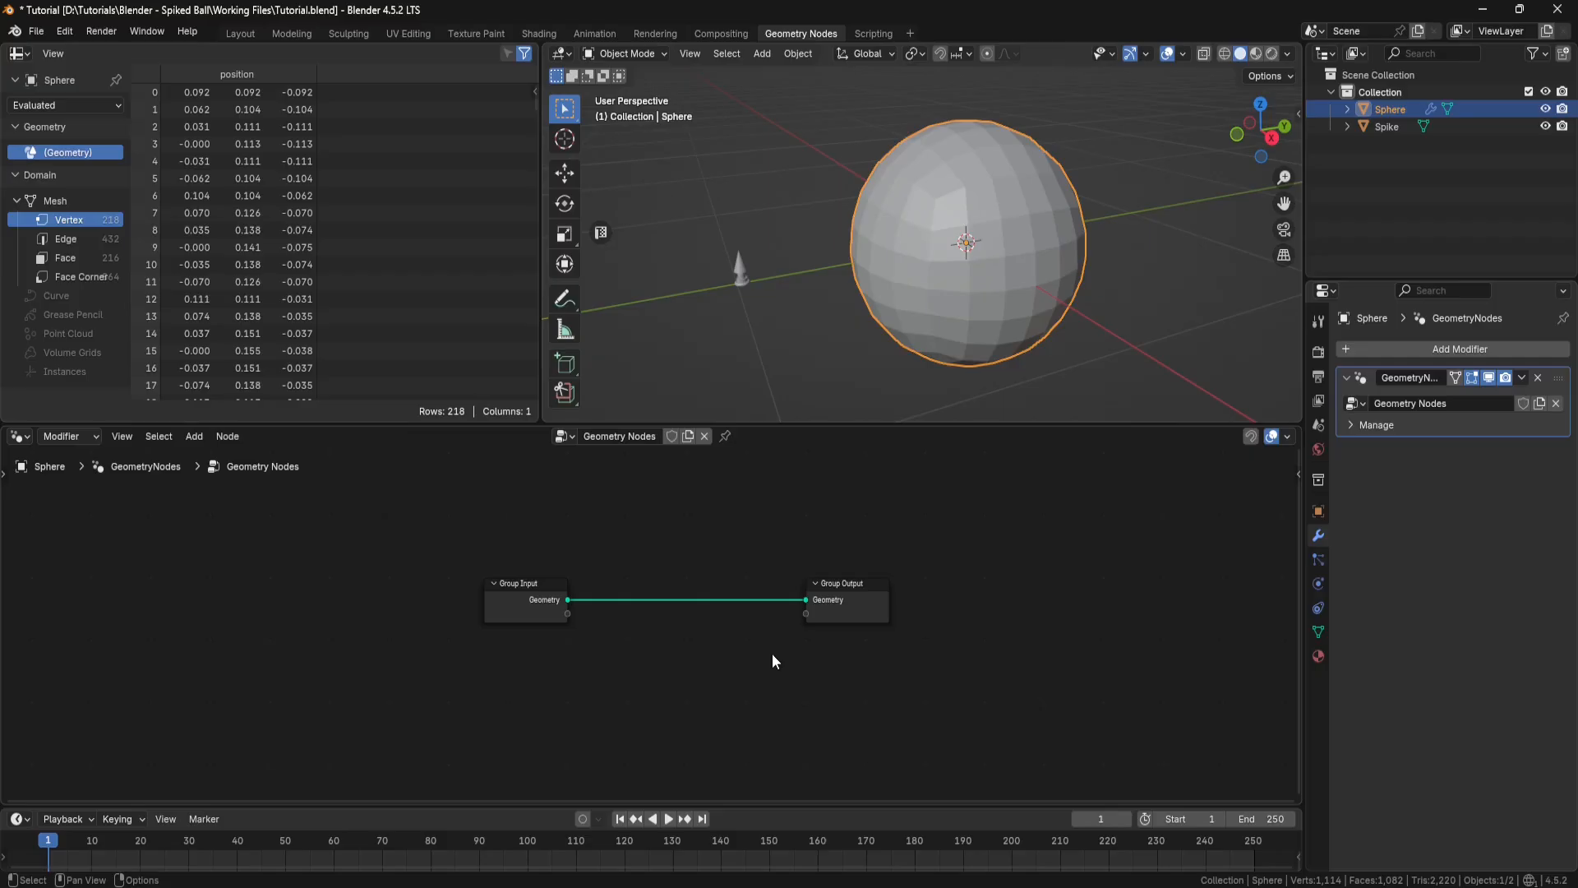
key("shift+a")
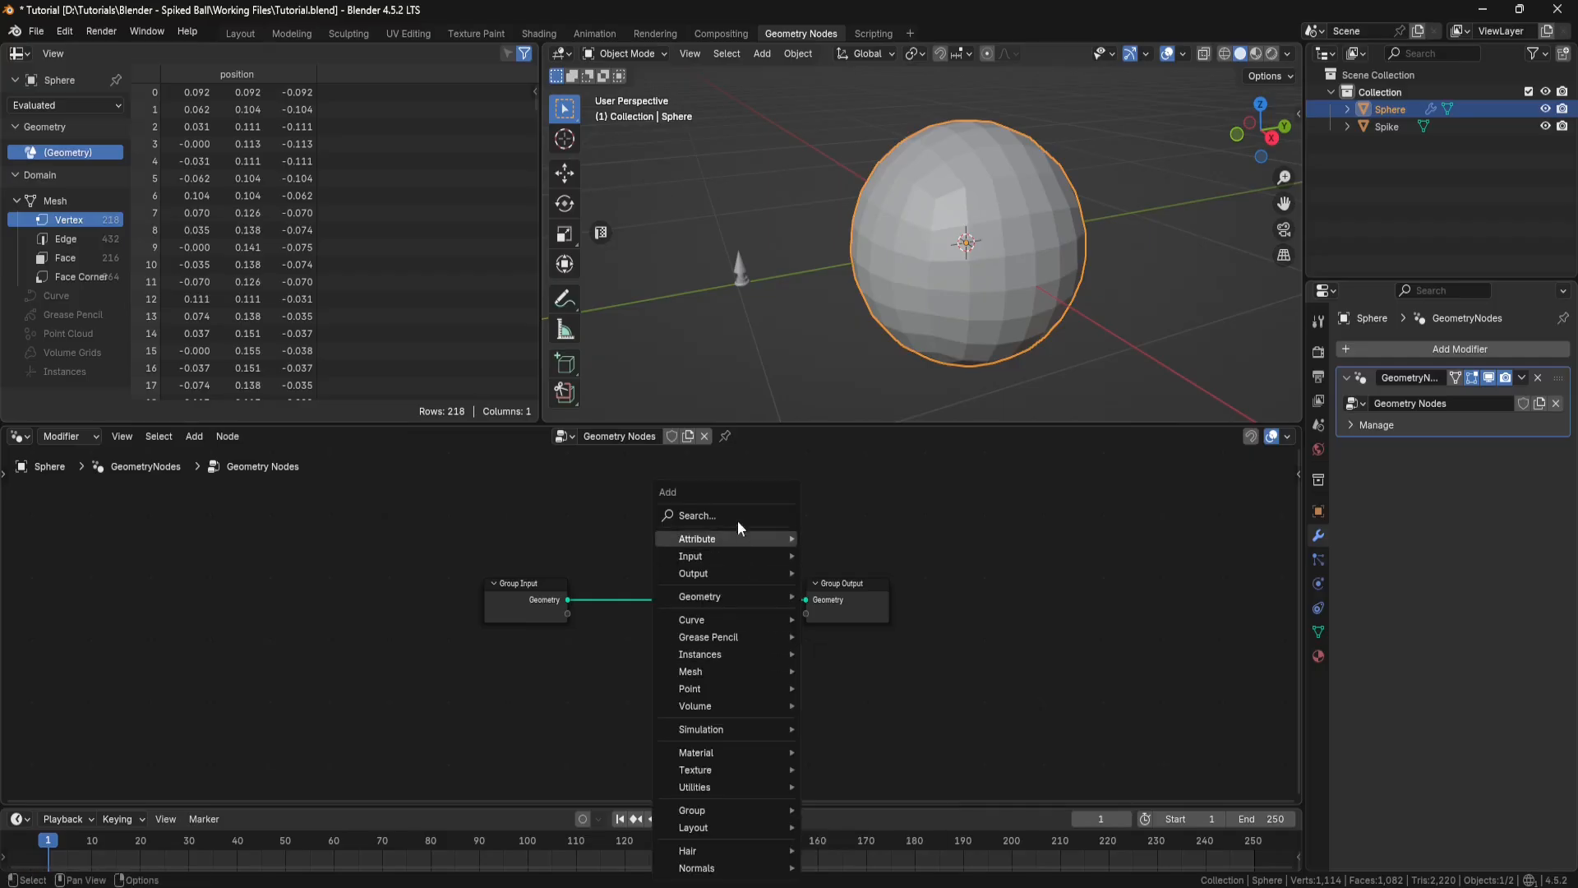
left_click(739, 516)
type("join")
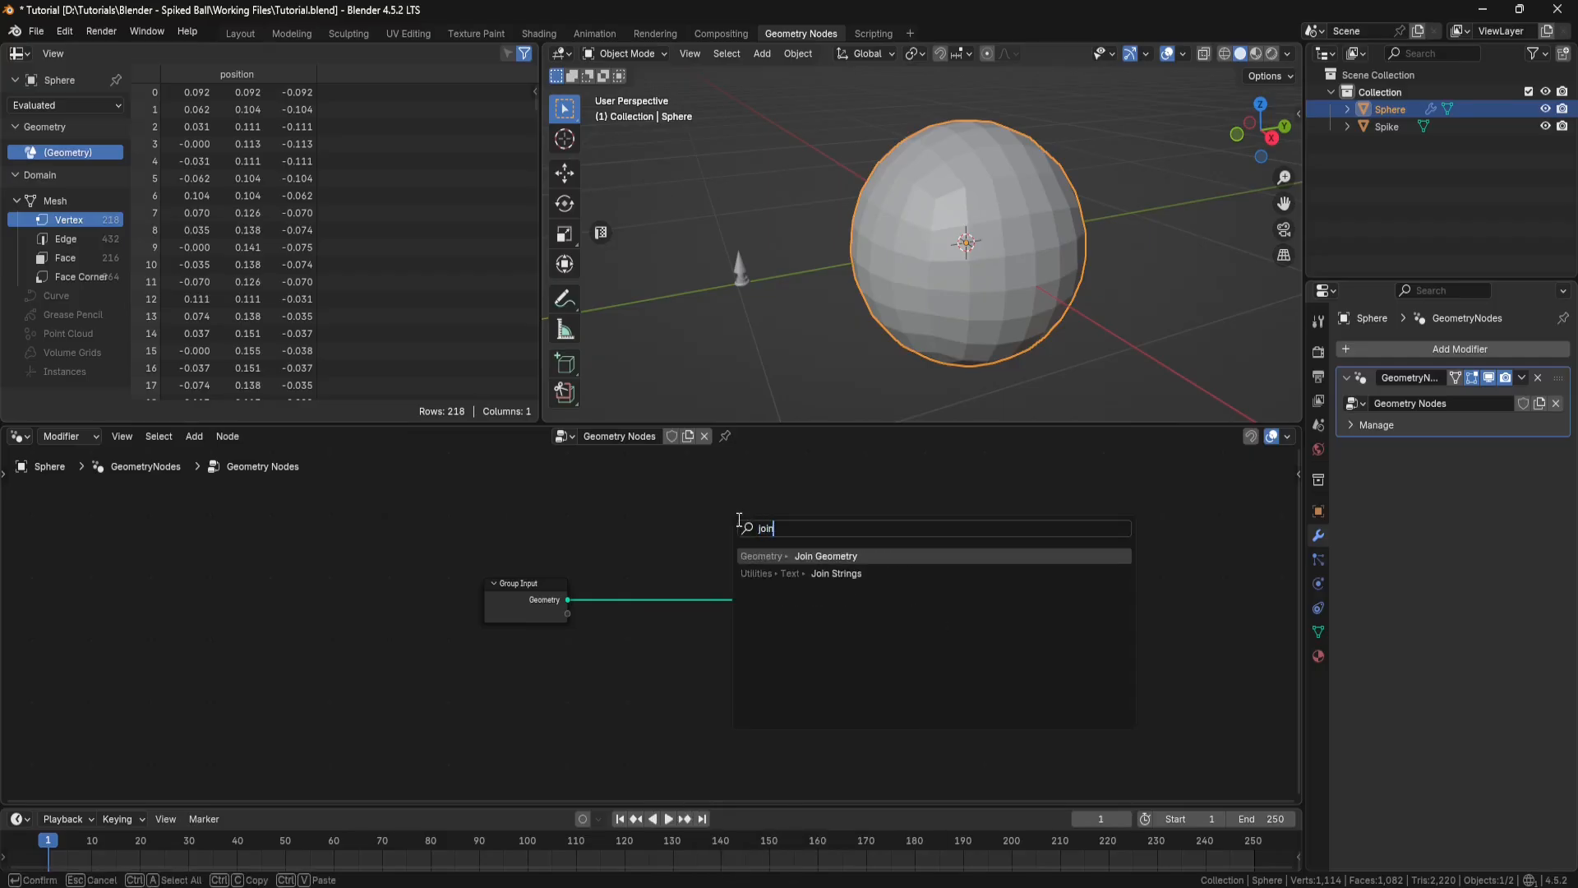
left_click(830, 557)
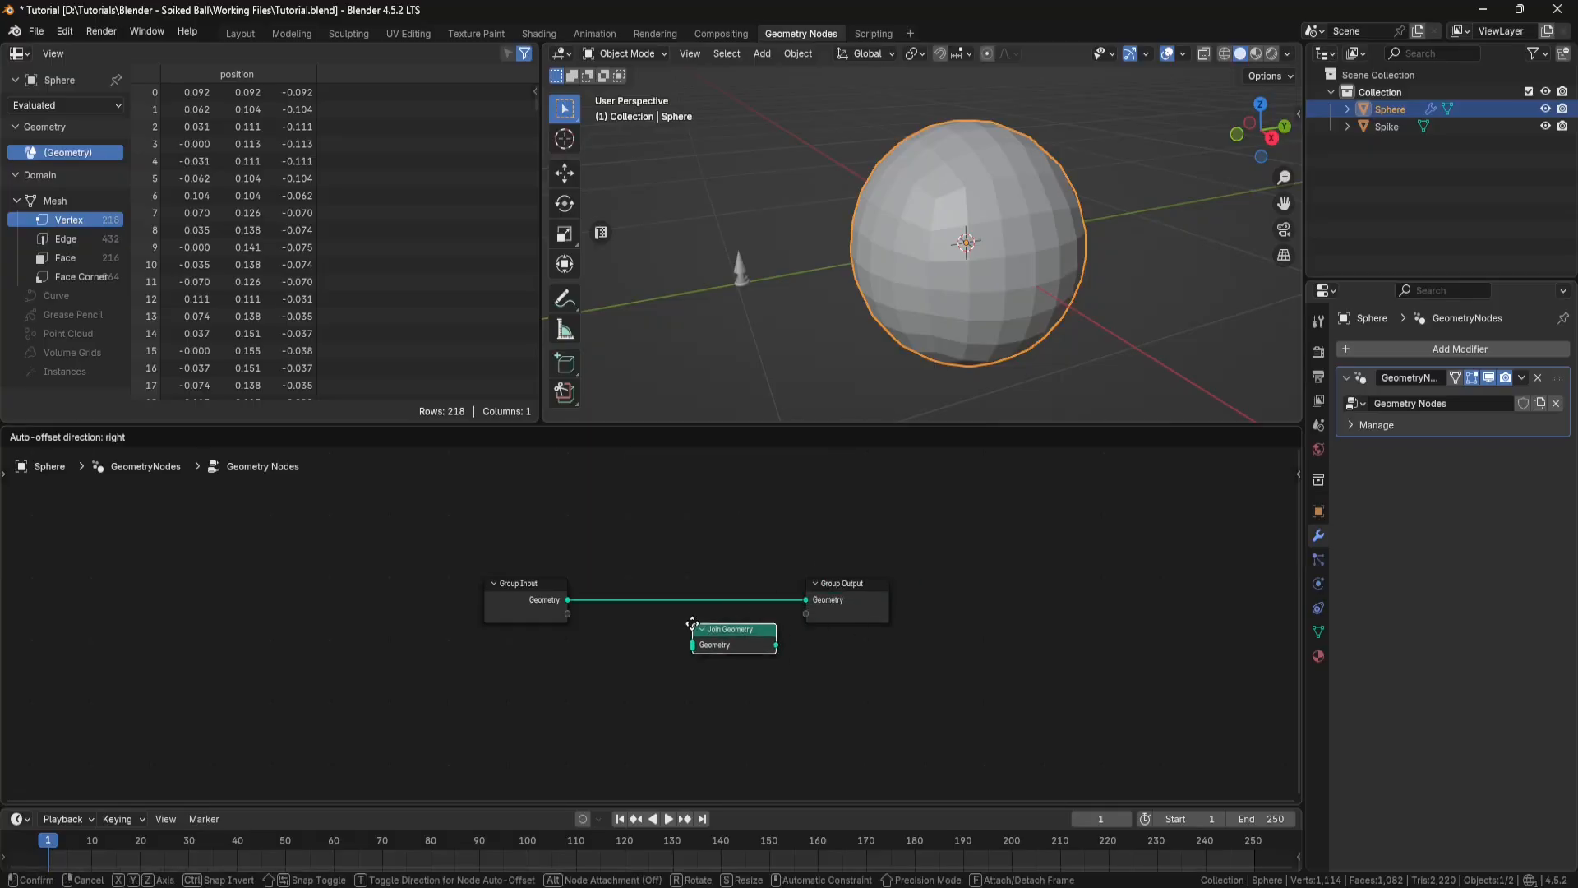
left_click(687, 593)
left_click_drag(530, 592, 380, 586)
Step: Add a Mesh to Points node, feed its Mesh from Group Input, and link its Points output to Join Geometry
middle_click_drag(743, 661, 806, 649)
key("shift+a")
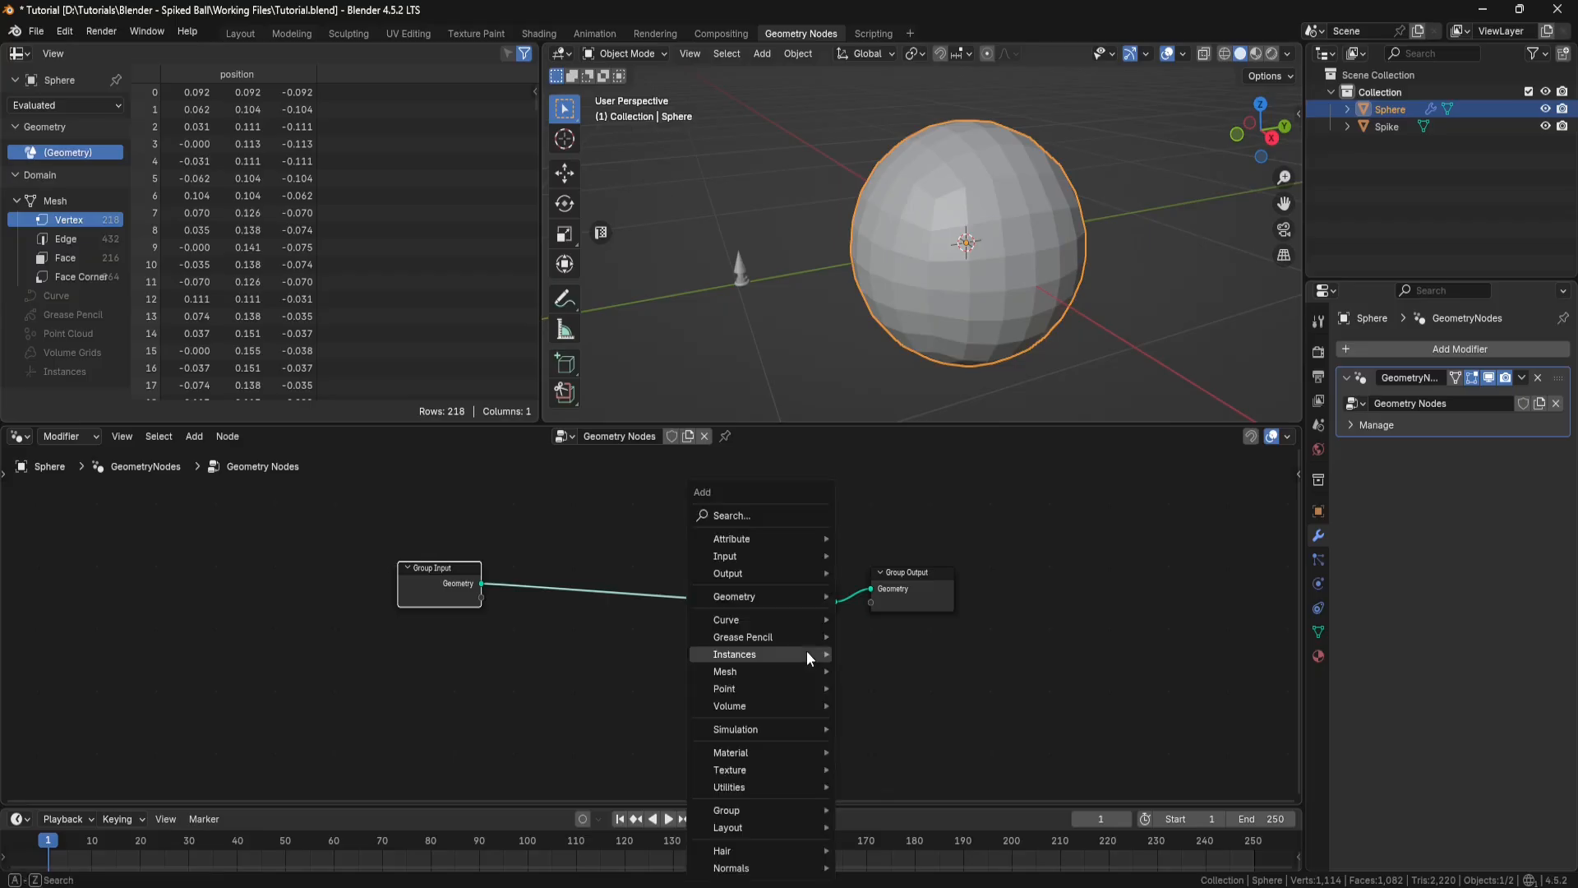
left_click(789, 515)
type("mesh to p")
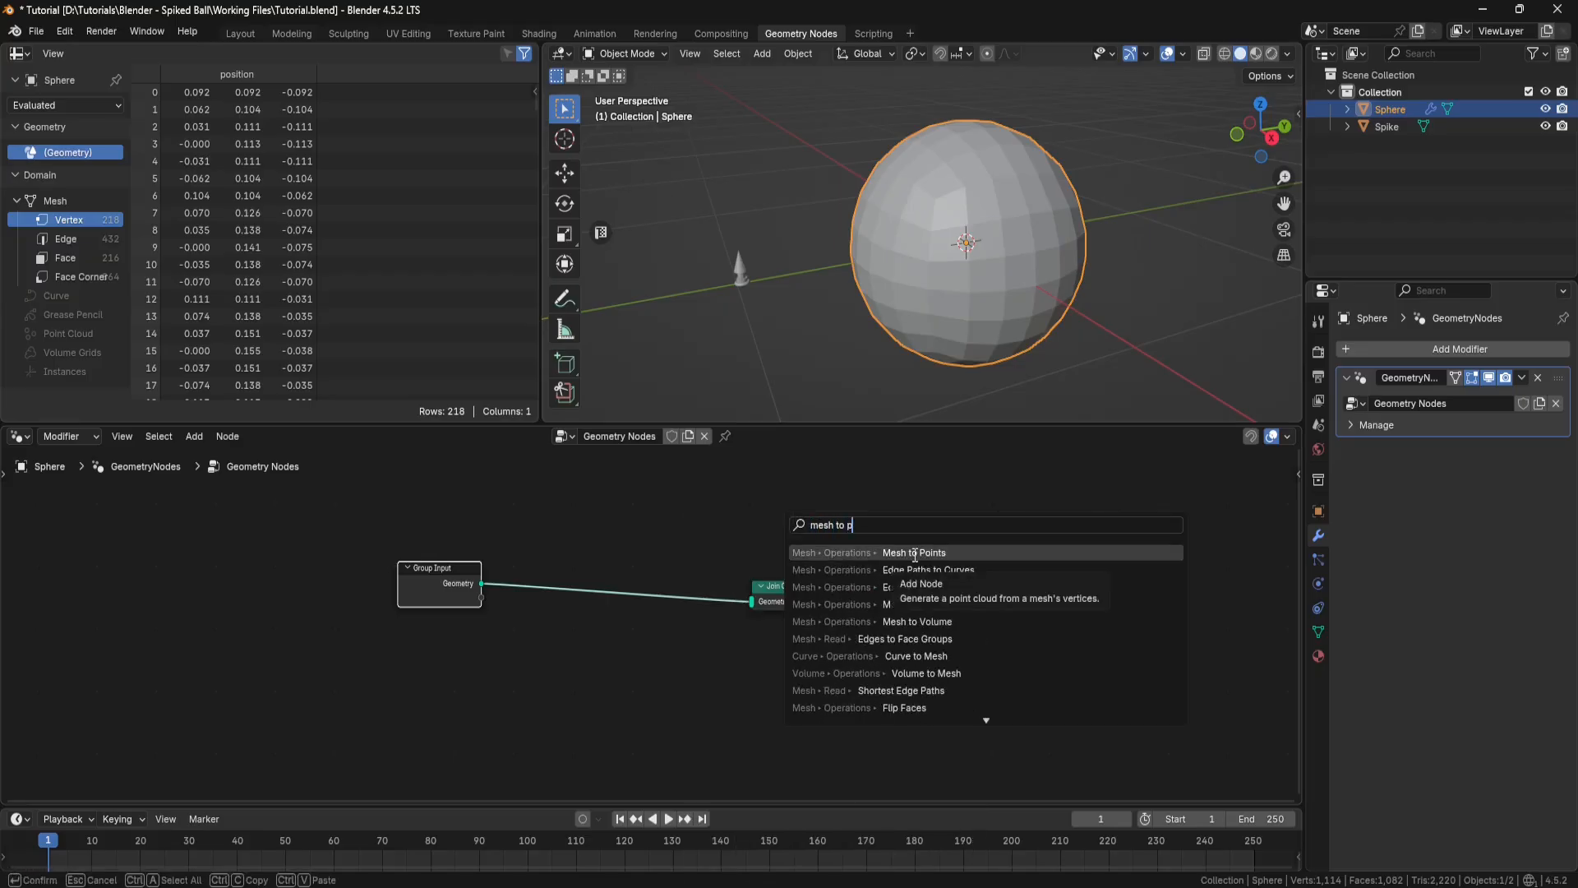
left_click(900, 552)
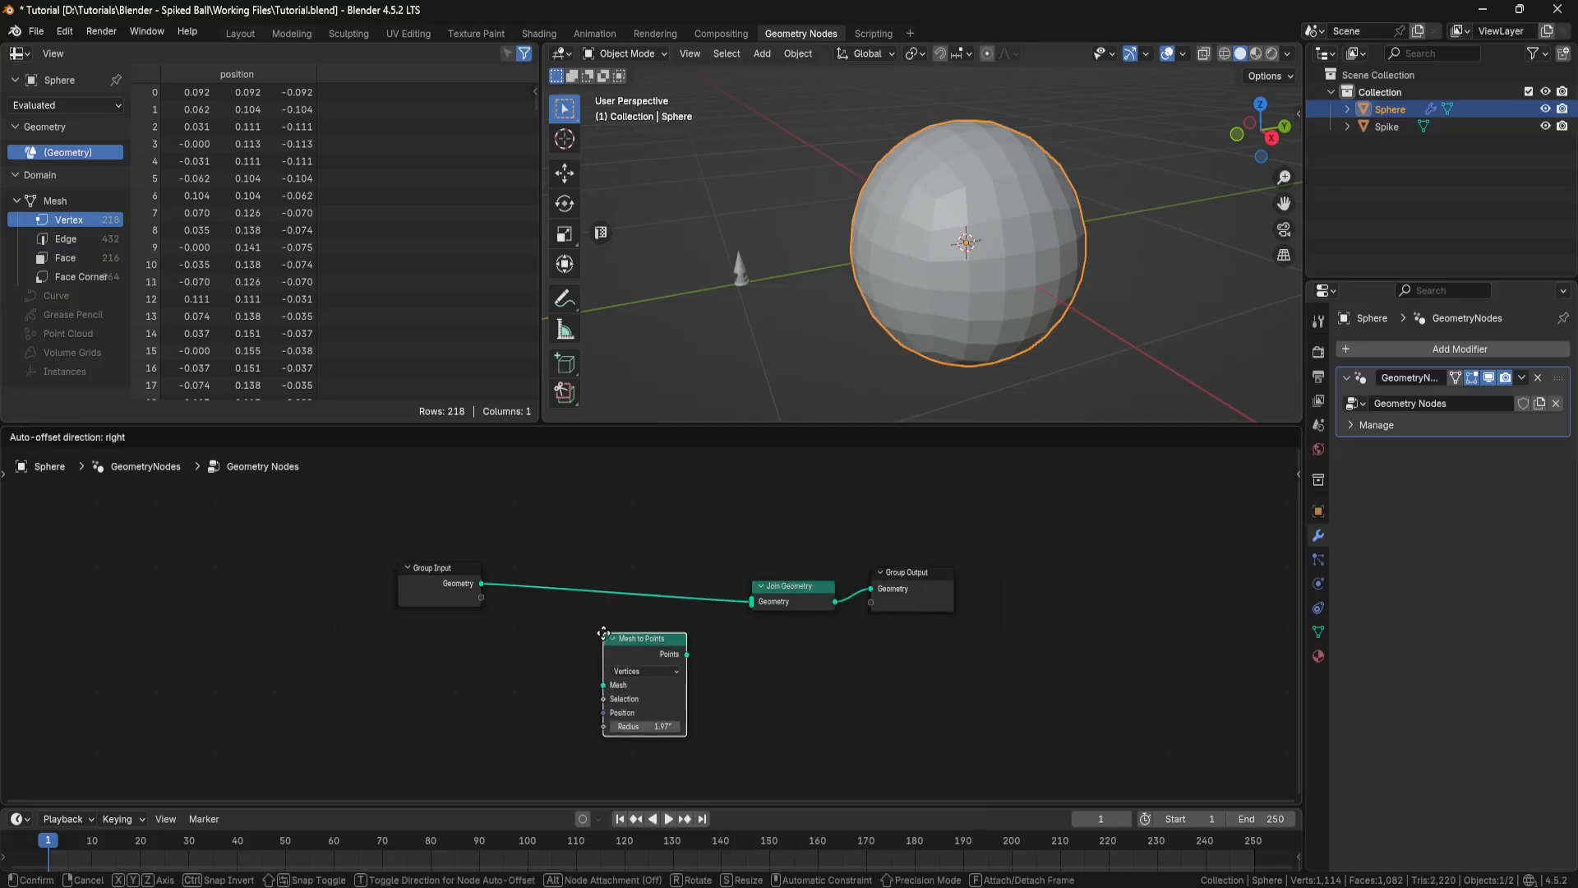
left_click(572, 624)
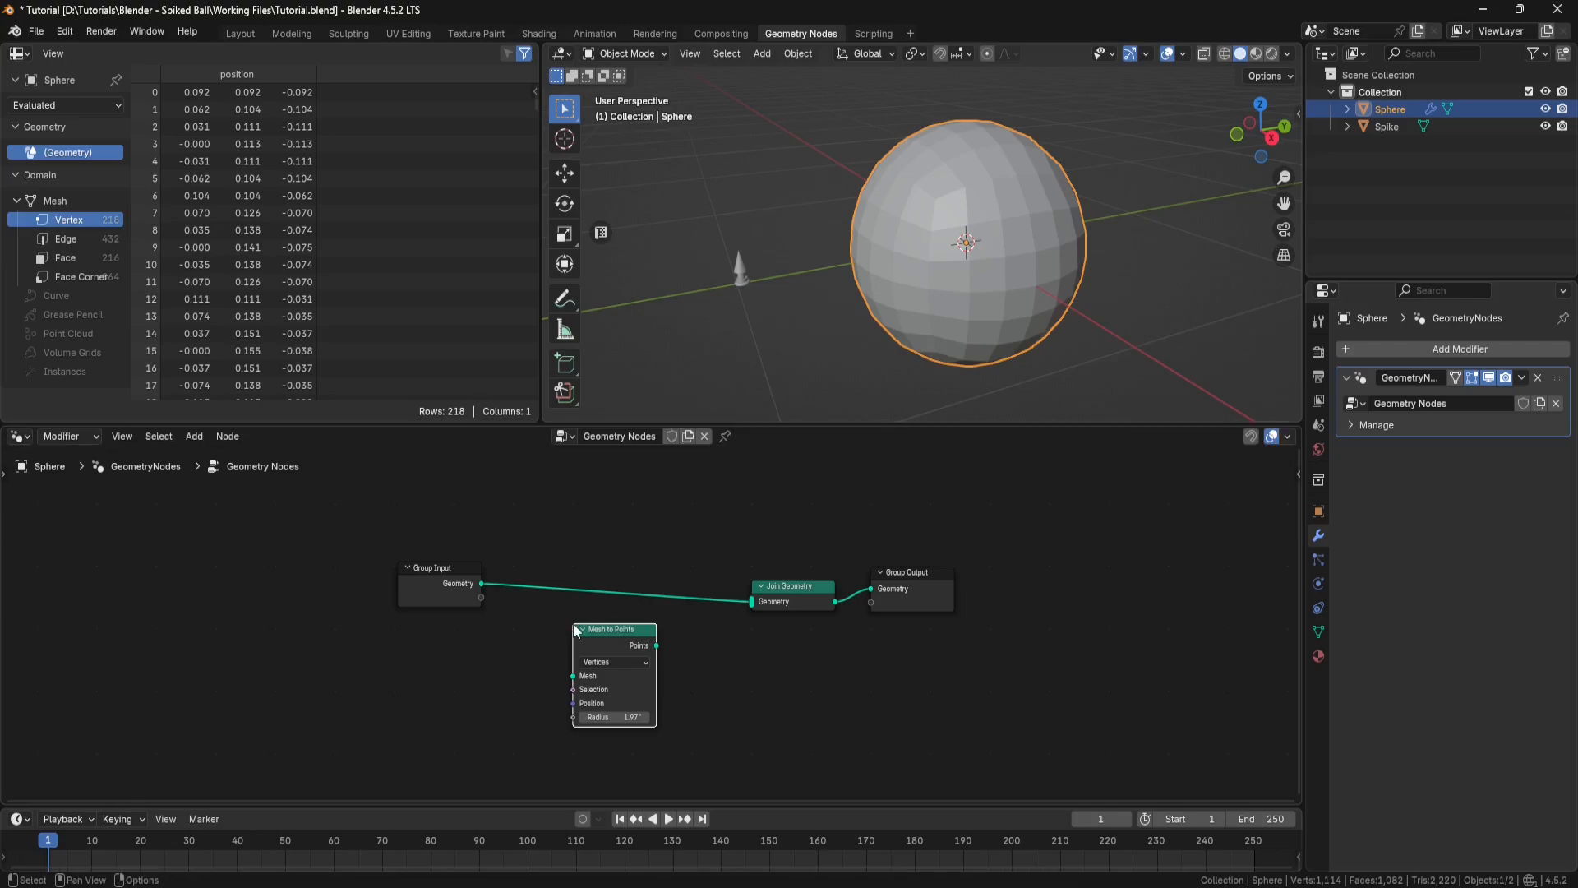
left_click_drag(480, 584, 562, 678)
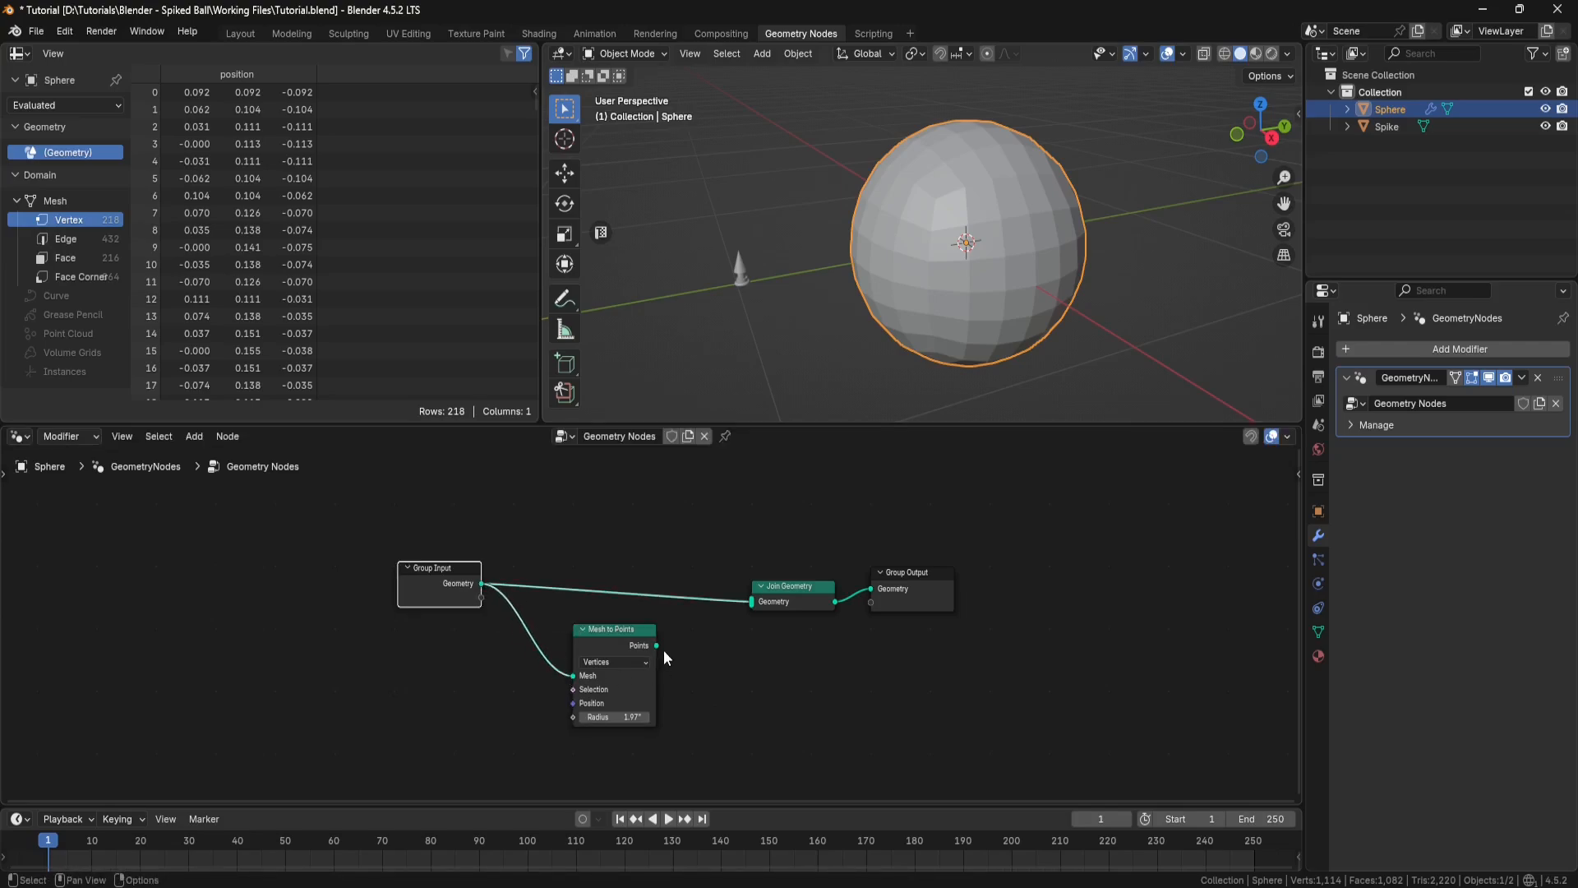
left_click_drag(656, 645, 748, 604)
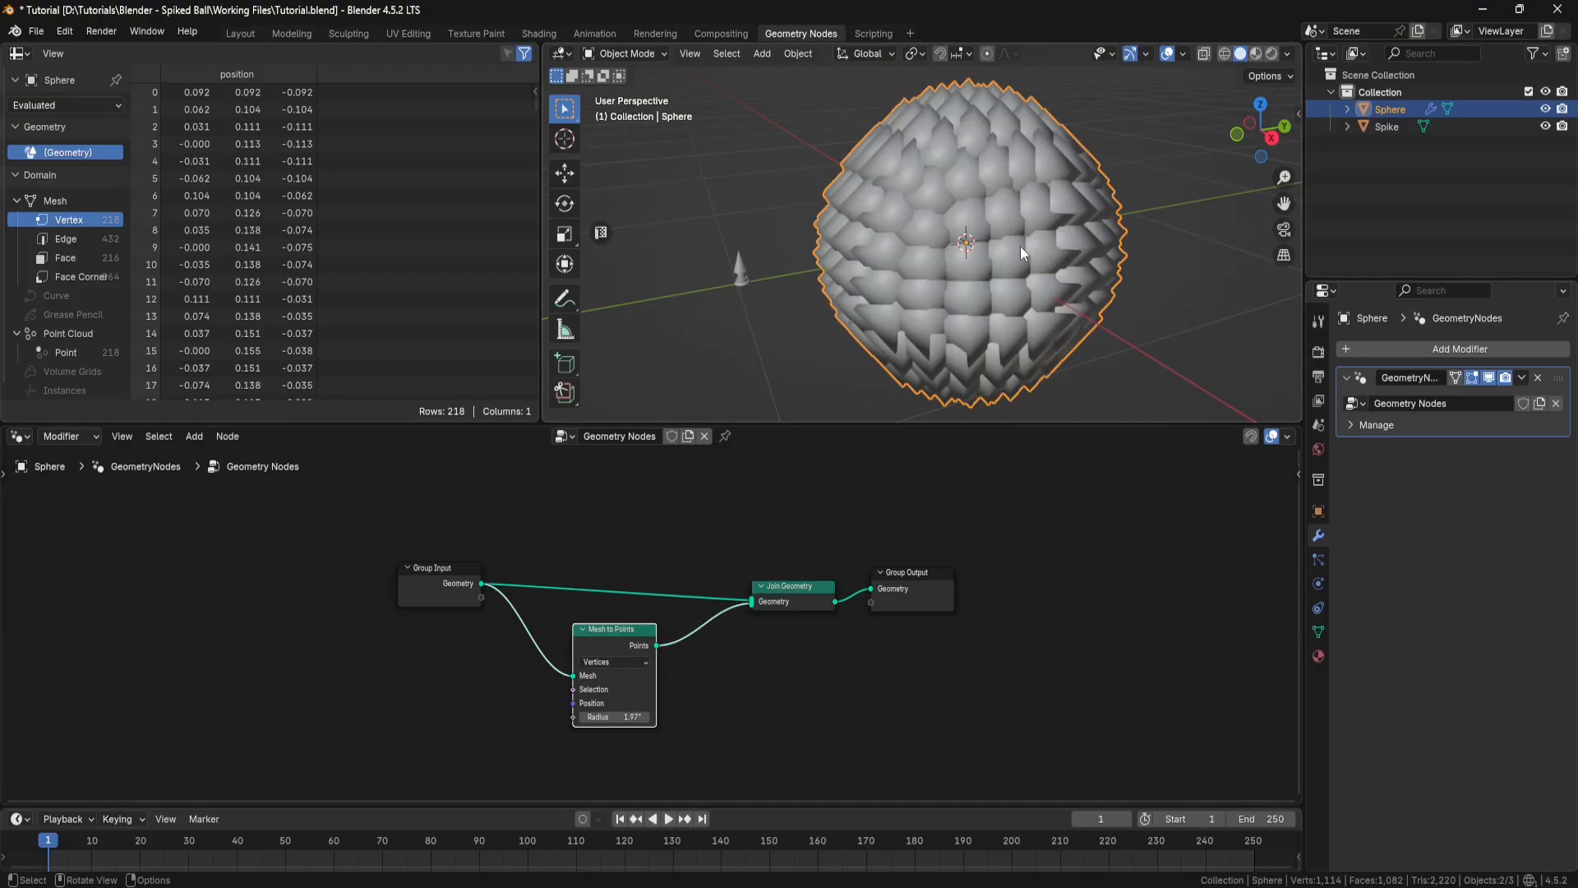
Step: Set the Mesh to Points radius to 0.5 inches
mouse_move(1021, 251)
middle_mouse_down()
mouse_move(1093, 284)
mouse_move(1010, 202)
mouse_move(1004, 236)
middle_mouse_up()
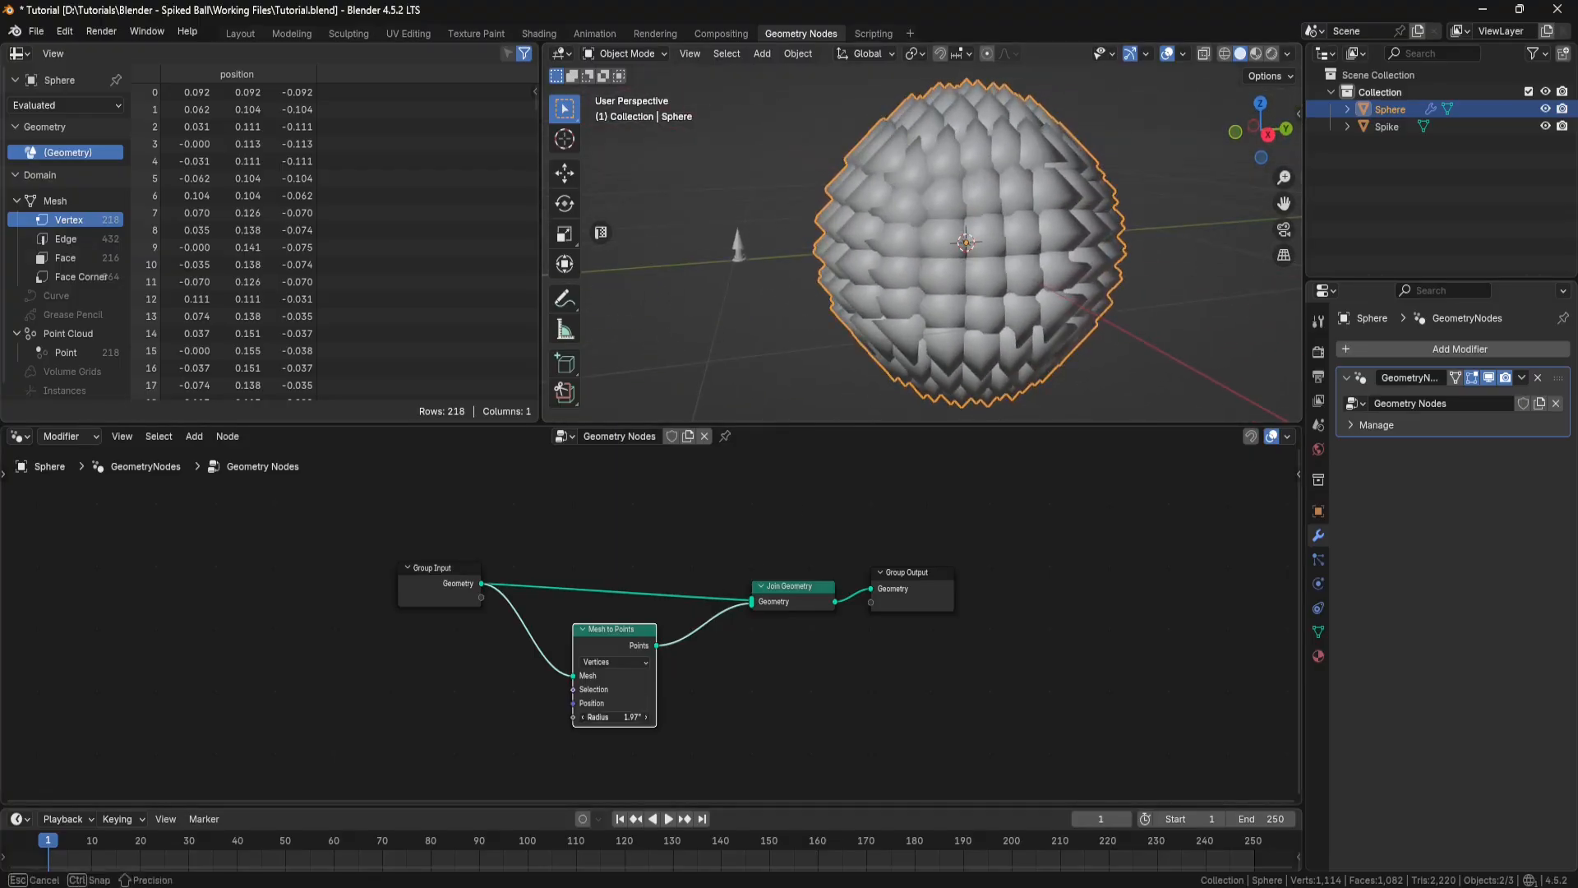
left_click(622, 717)
key("BackSpace")
type("0.5")
key("Return")
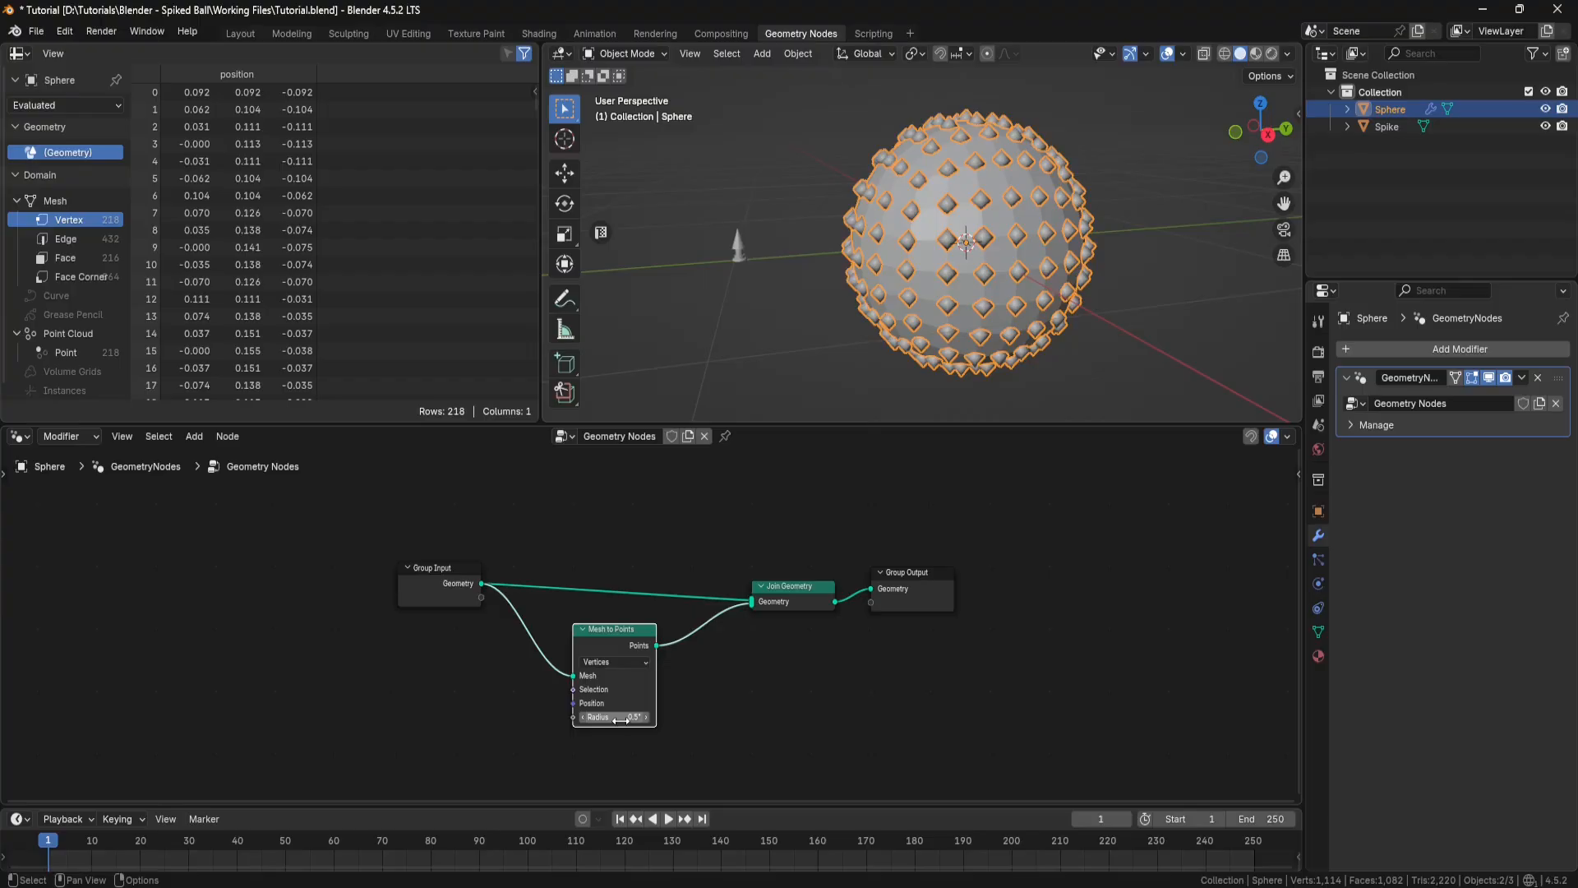
Step: Change the Mesh to Points mode to Faces so the points sit on the sphere's face centres
middle_click_drag(945, 275, 938, 228)
scroll(972, 275, "up", 2)
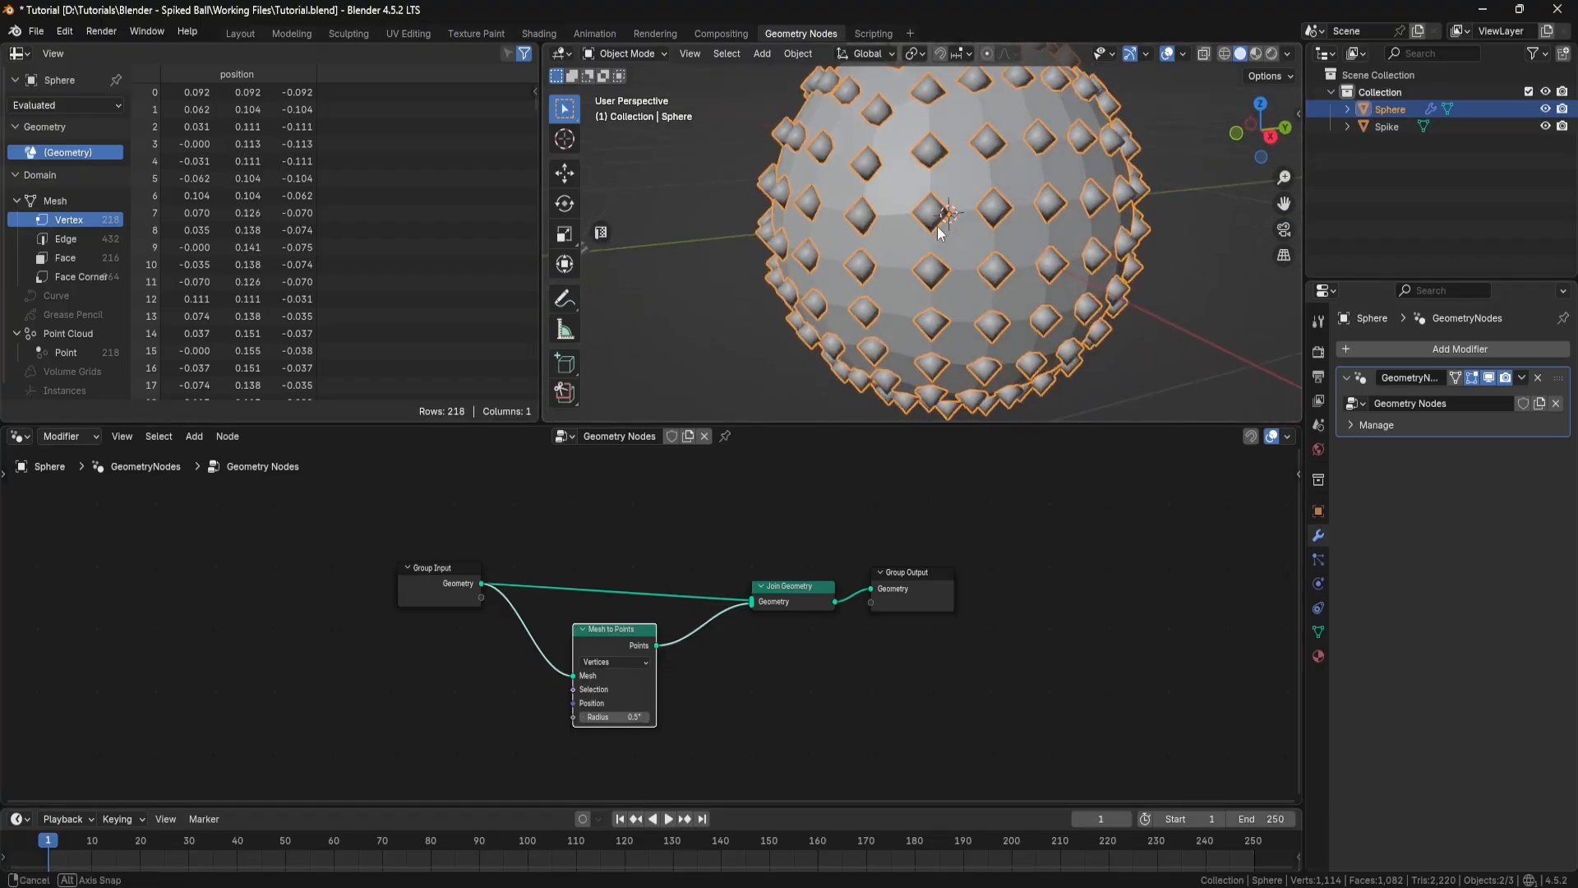
left_click(644, 662)
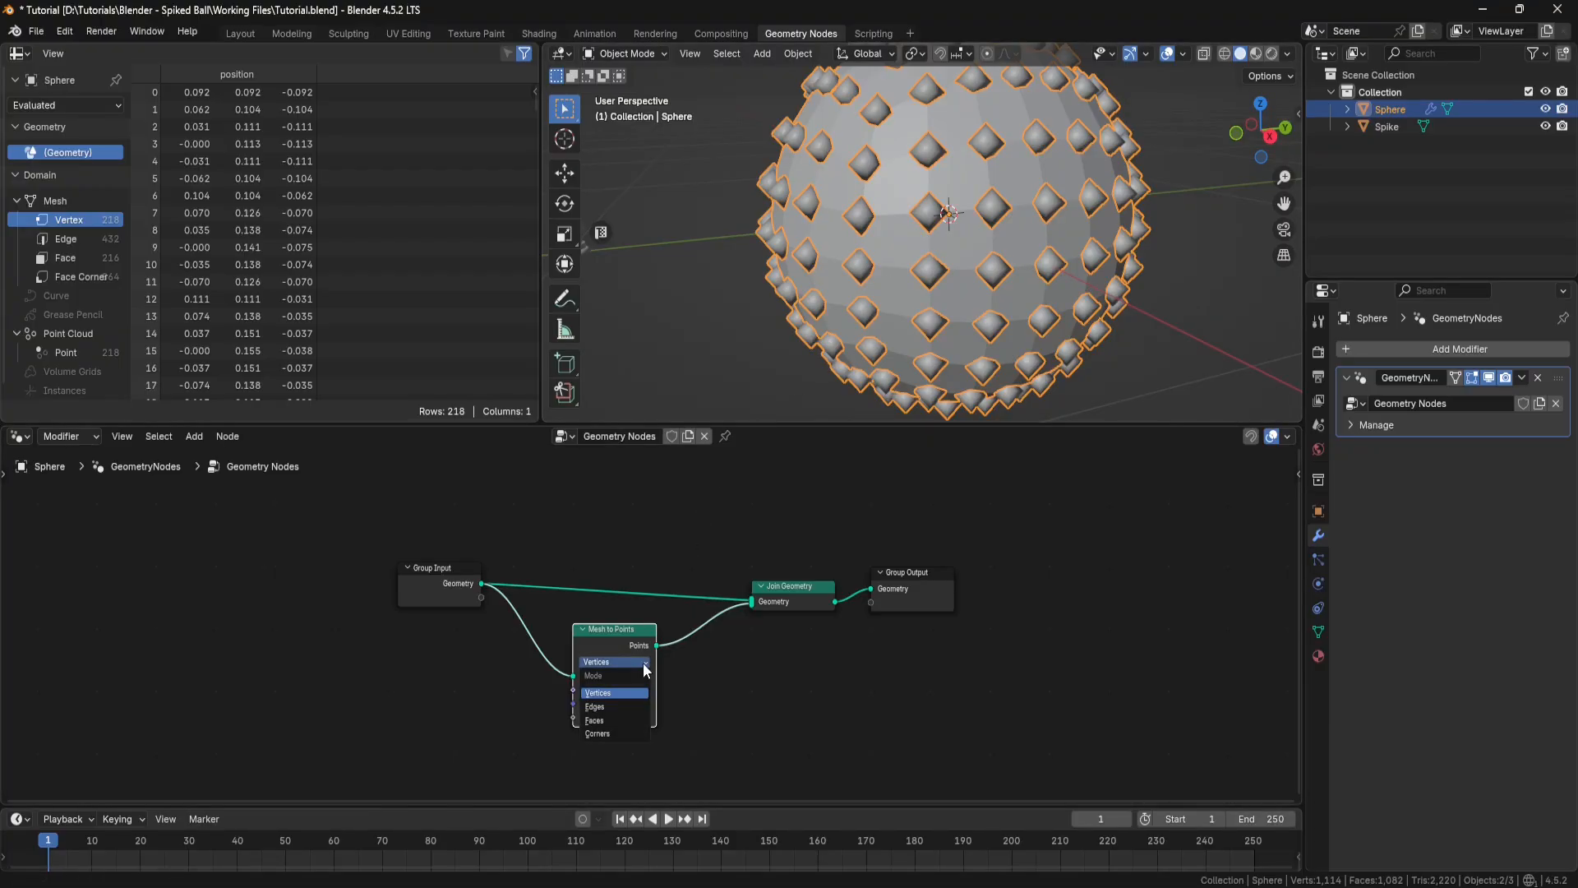
left_click(606, 722)
middle_click_drag(934, 263, 980, 258)
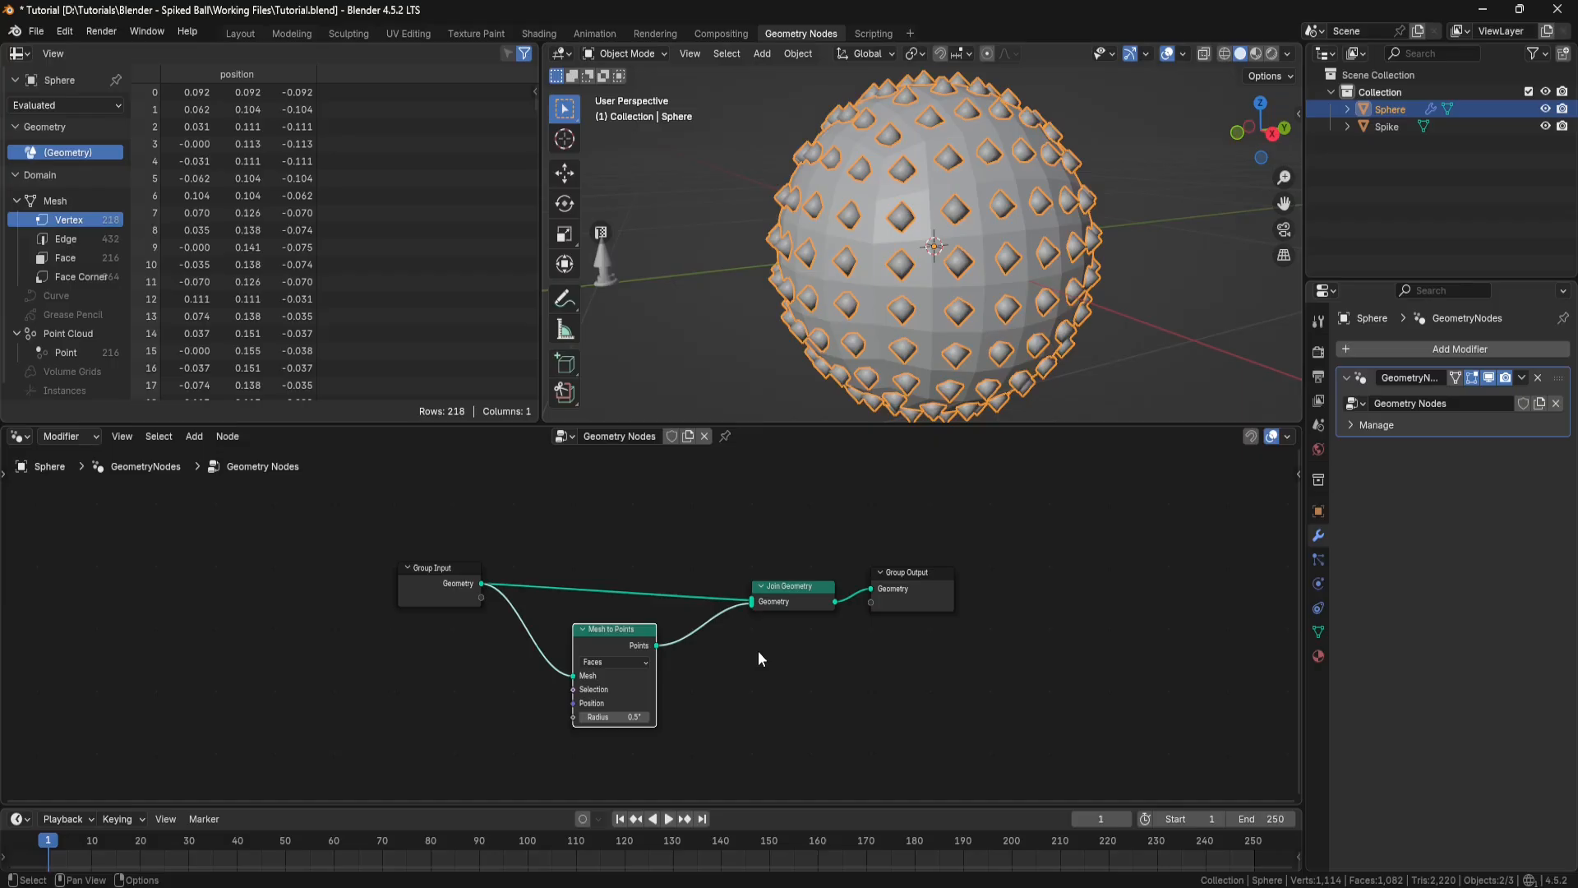
Step: Insert an Instance on Points node between Mesh to Points and Join Geometry, and space out the surrounding nodes
key("shift+a")
mouse_move(757, 649)
left_click(723, 515)
type("instan")
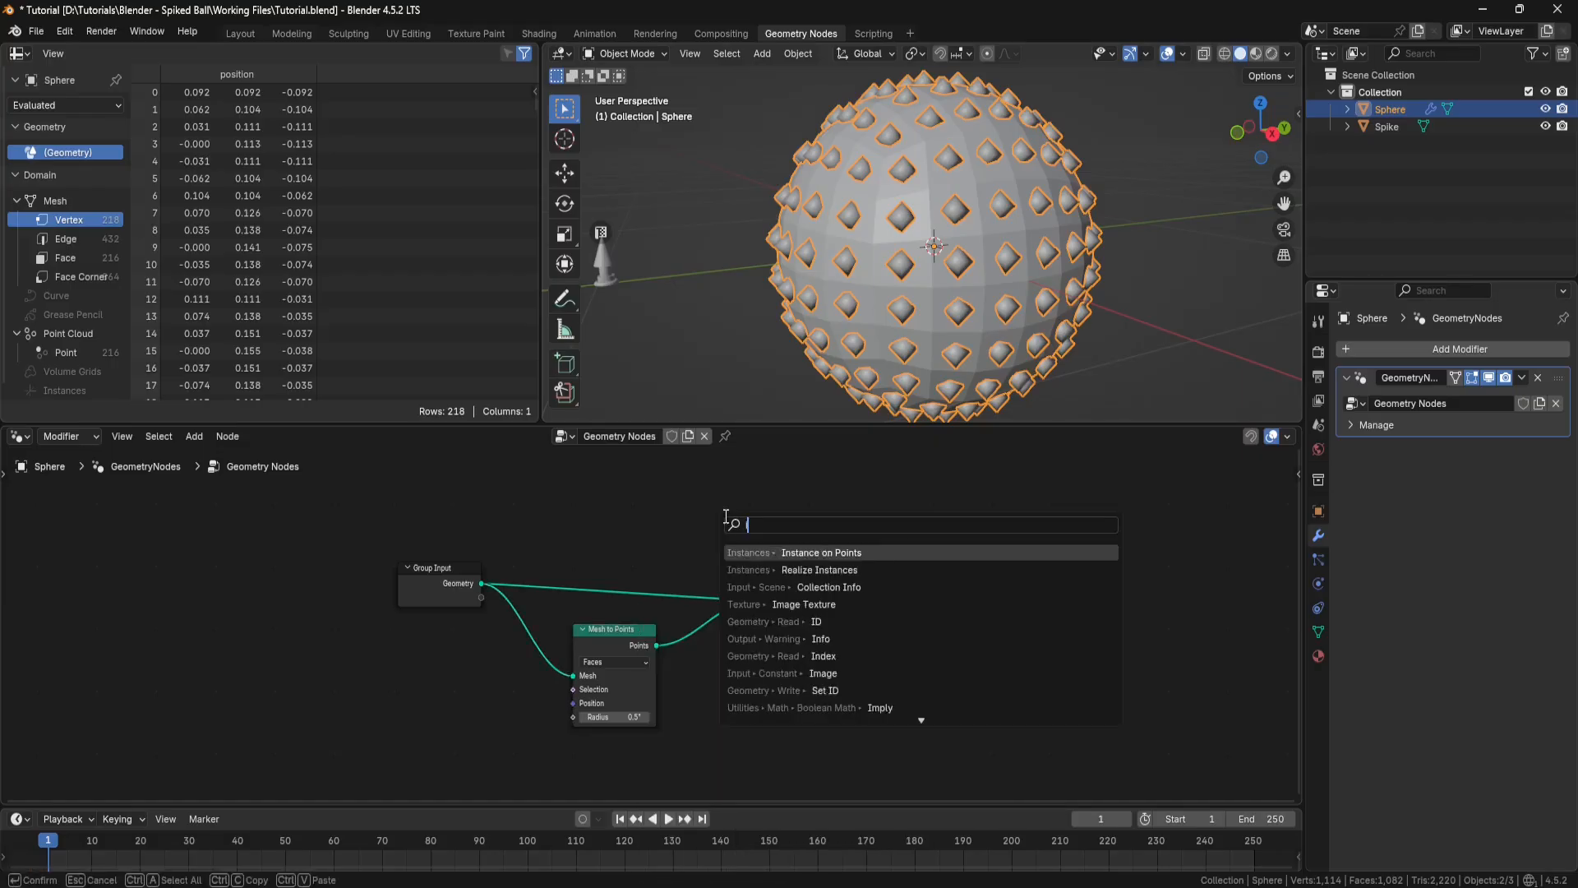
type("ce")
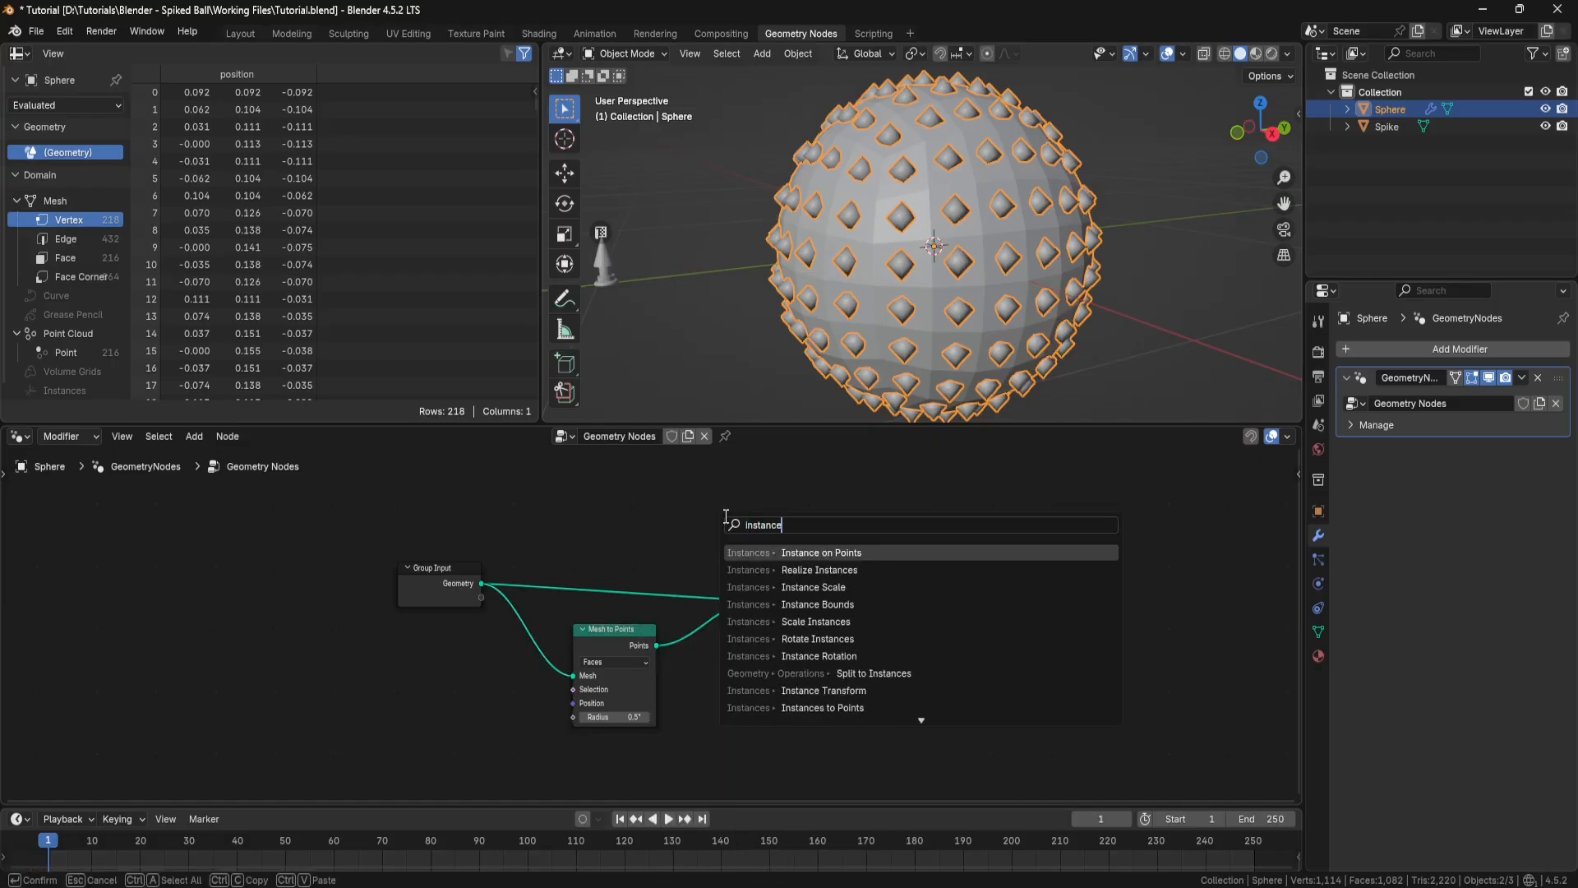
left_click(822, 553)
left_click(690, 626)
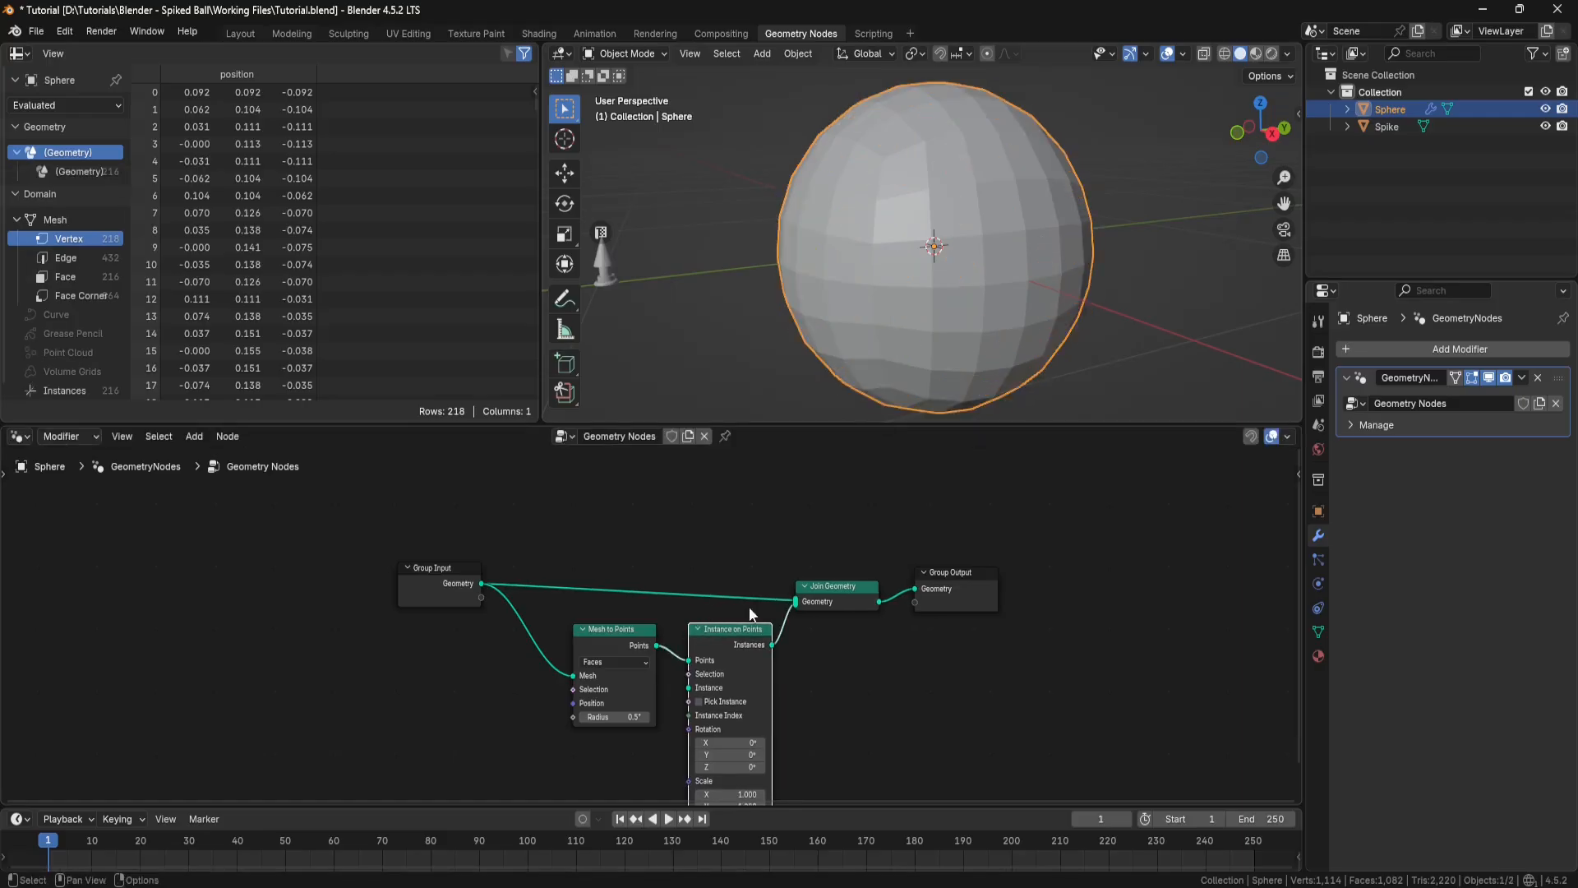
left_click_drag(962, 520, 919, 572)
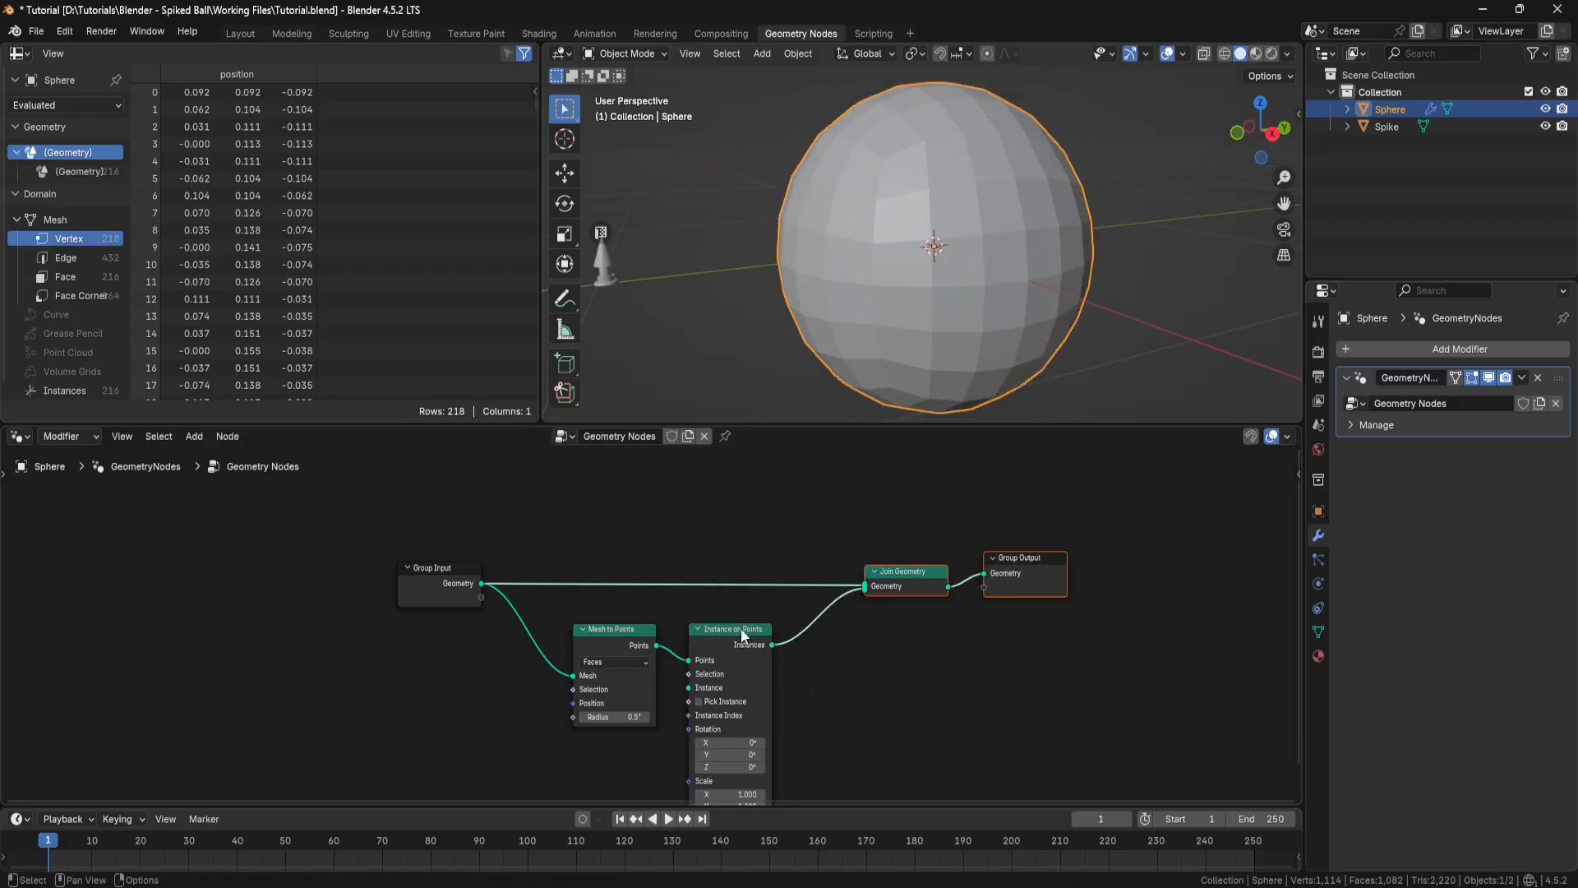
left_click_drag(743, 629, 762, 625)
middle_click_drag(762, 625, 765, 560)
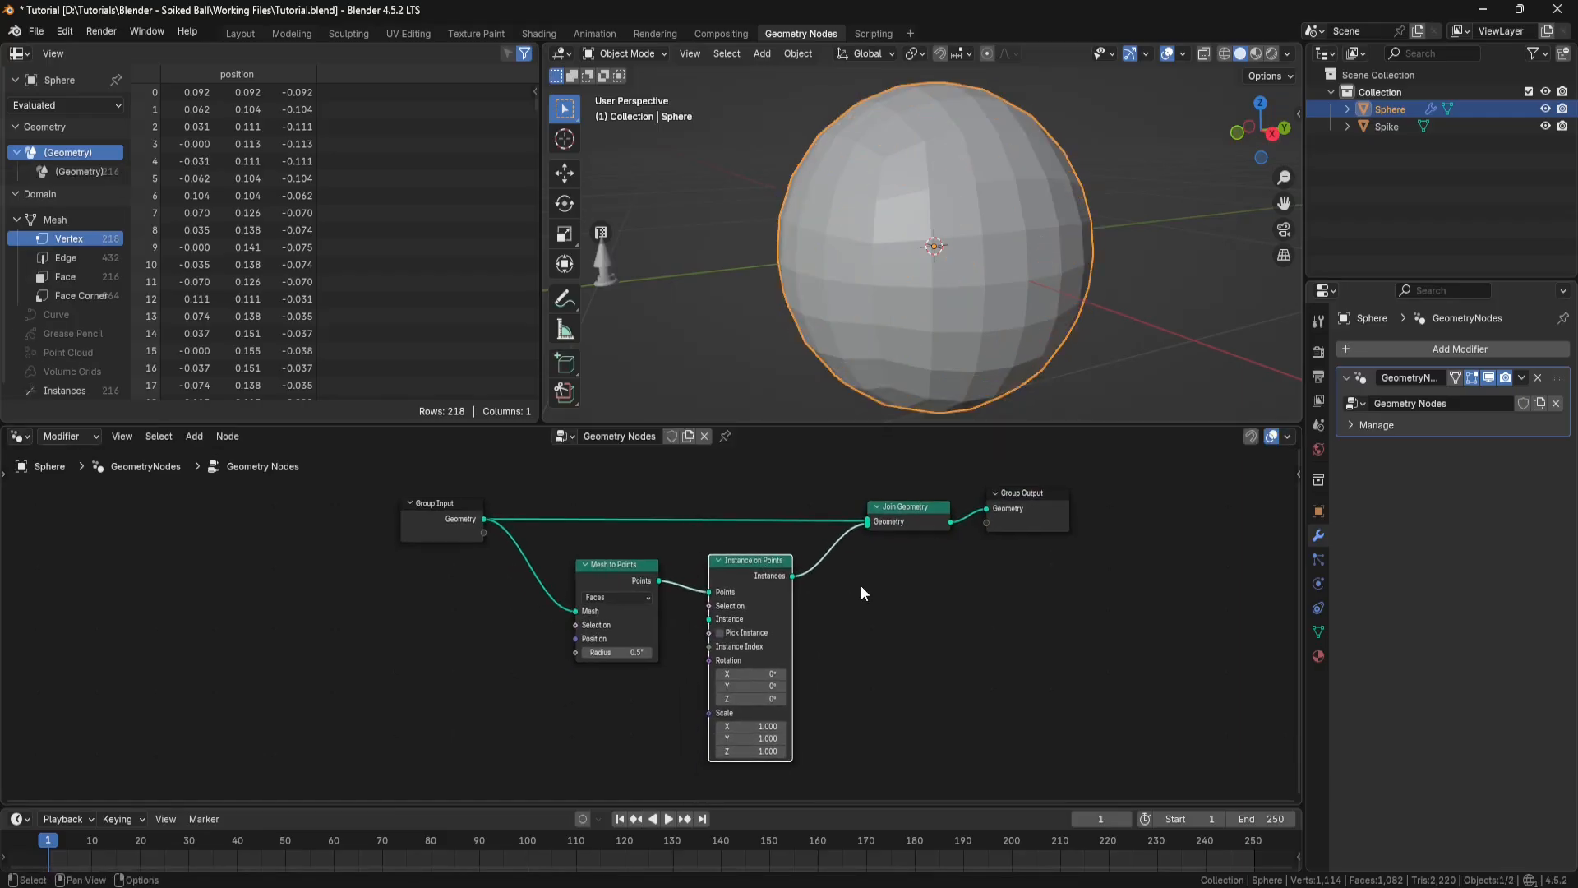
Step: Pin the sphere's node tree in the node editor so it stays shown when another object is selected
mouse_move(1022, 230)
middle_mouse_down()
mouse_move(1052, 196)
mouse_move(1007, 254)
middle_mouse_up()
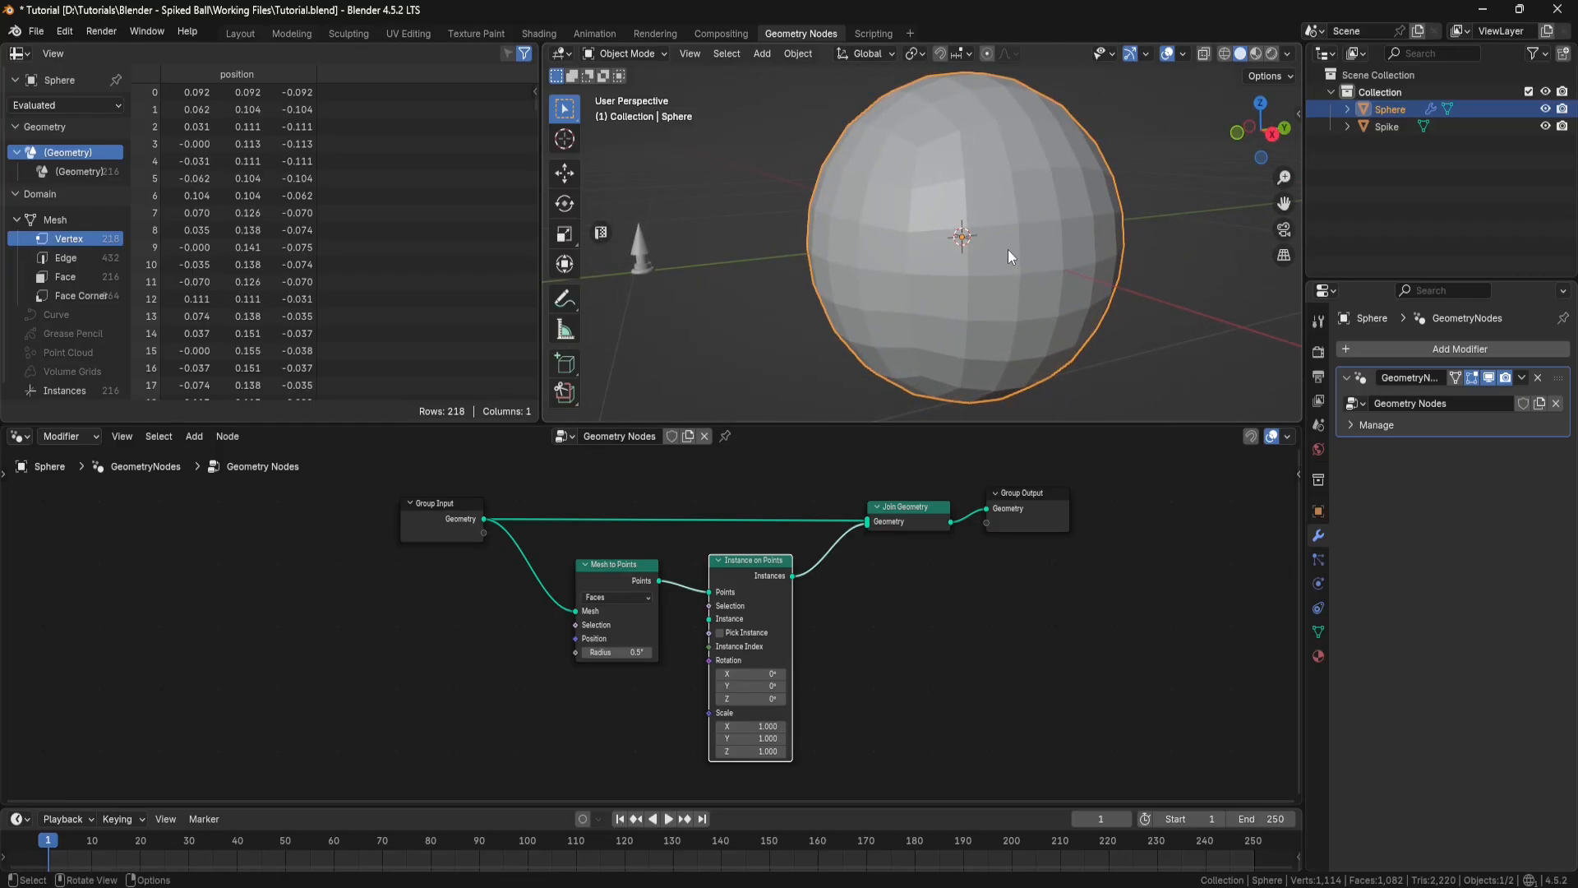
left_click(1383, 125)
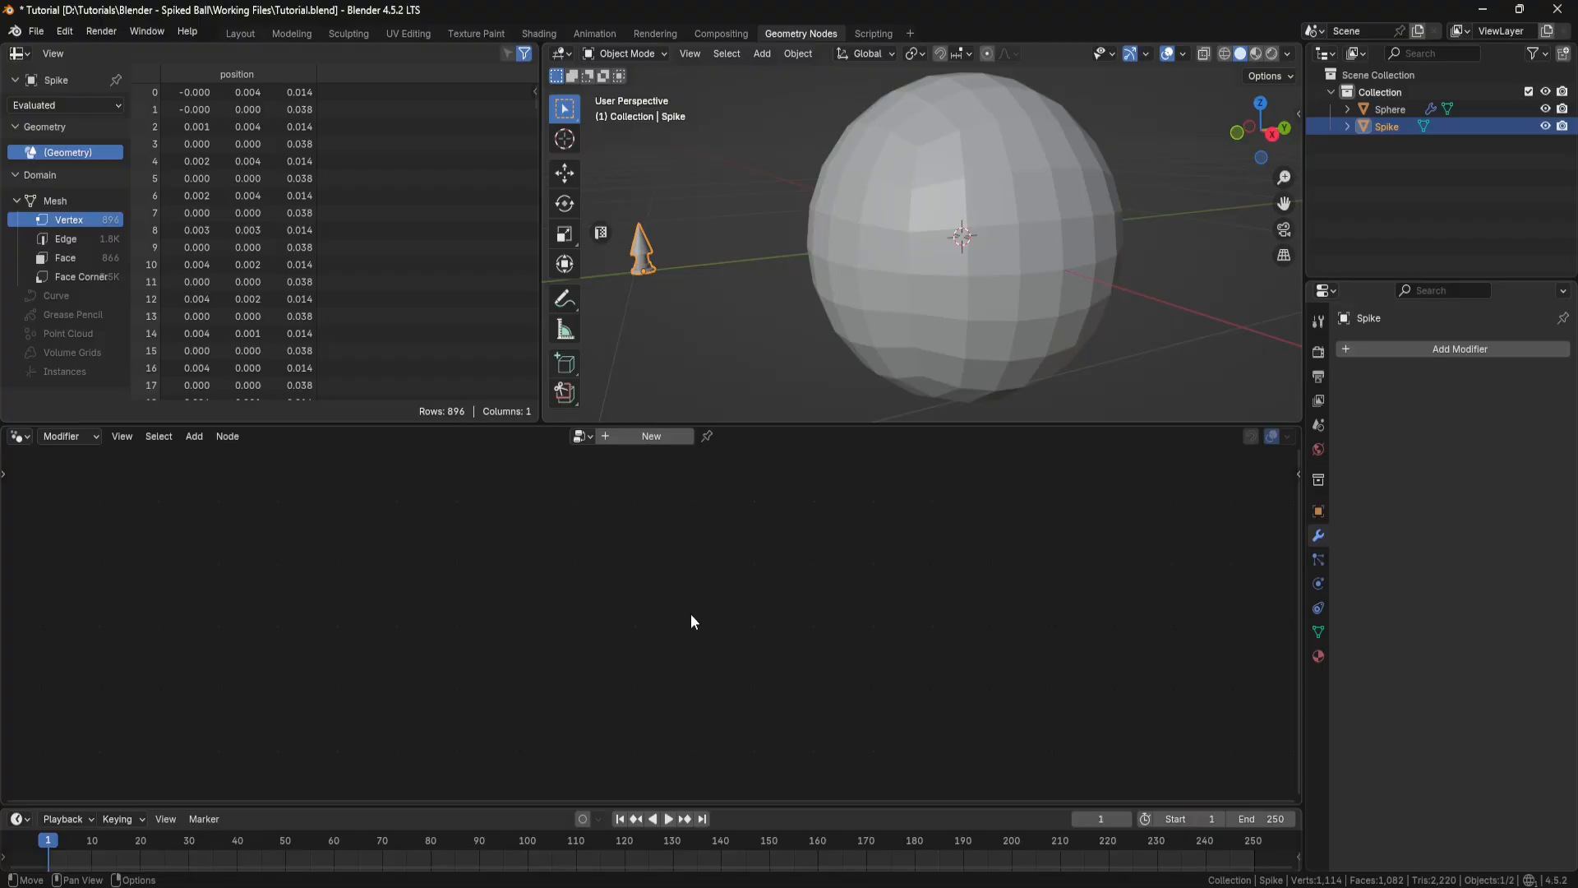
left_click(997, 322)
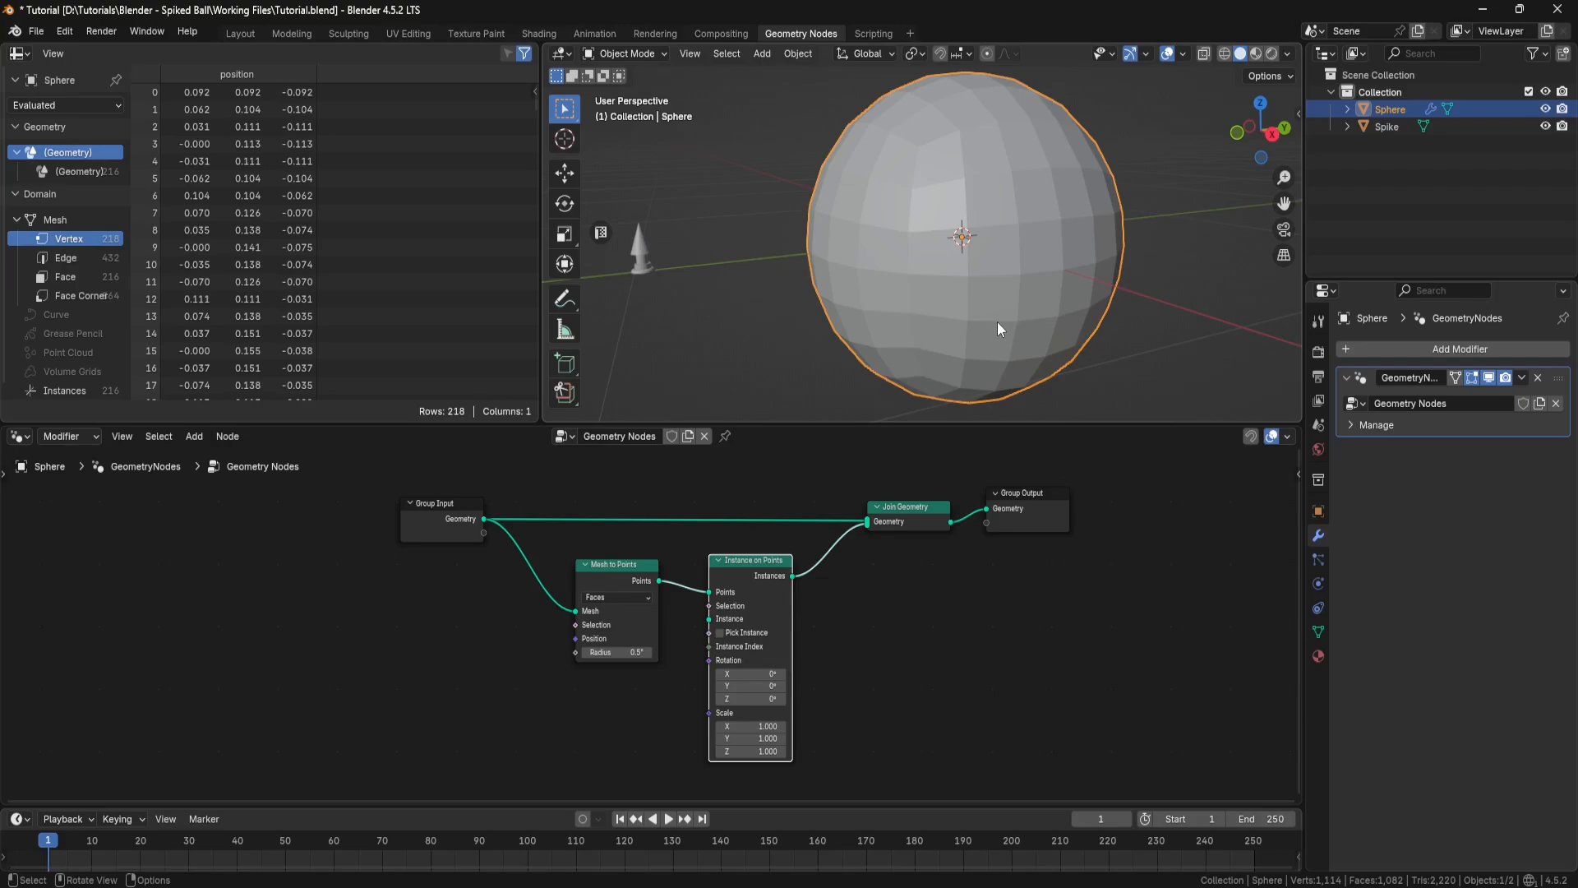
left_click(725, 436)
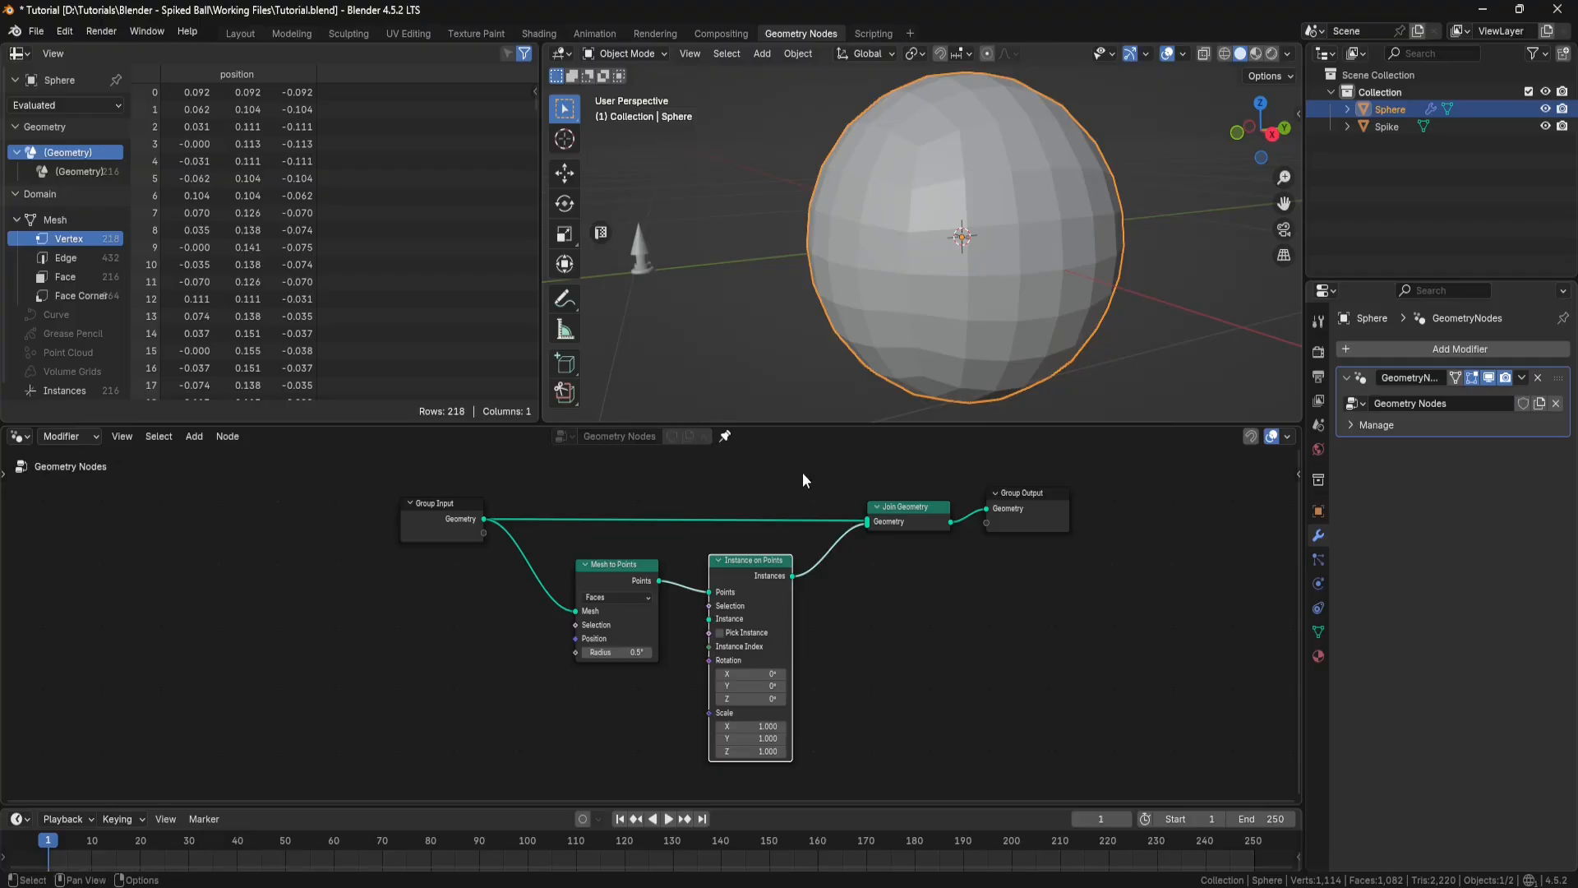
Step: Bring the Spike object into the node tree as an Object Info node and link its Geometry to the Instance input of Instance on Points
left_click(1397, 128)
left_click_drag(1393, 126, 588, 715)
middle_click_drag(659, 730, 641, 593)
scroll(638, 653, "up", 1)
scroll(638, 653, "up", 1)
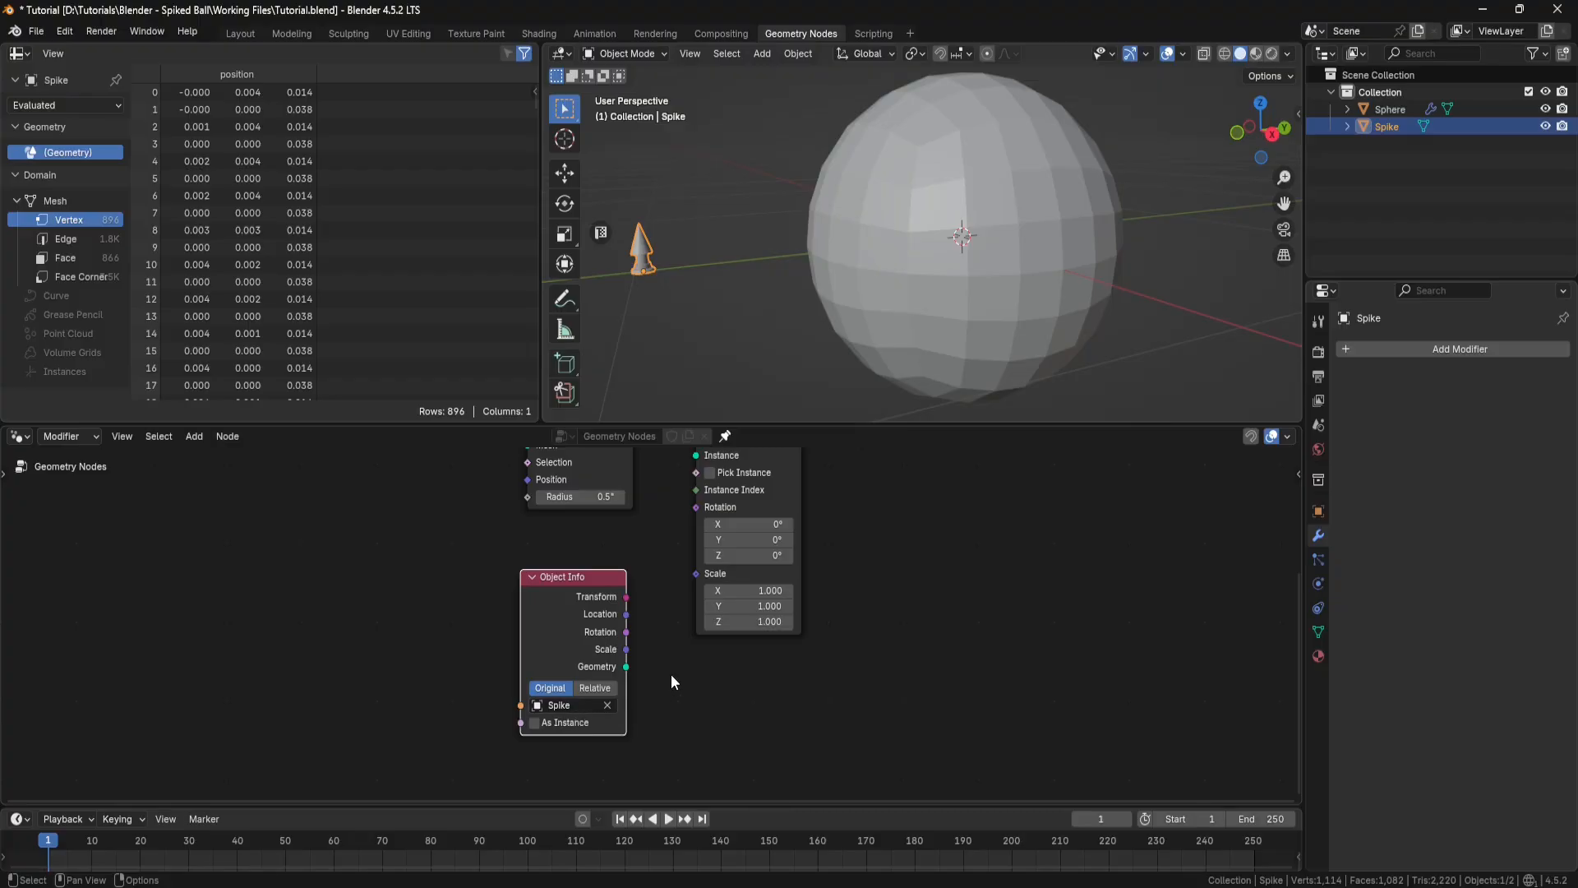
middle_click_drag(671, 683, 606, 729)
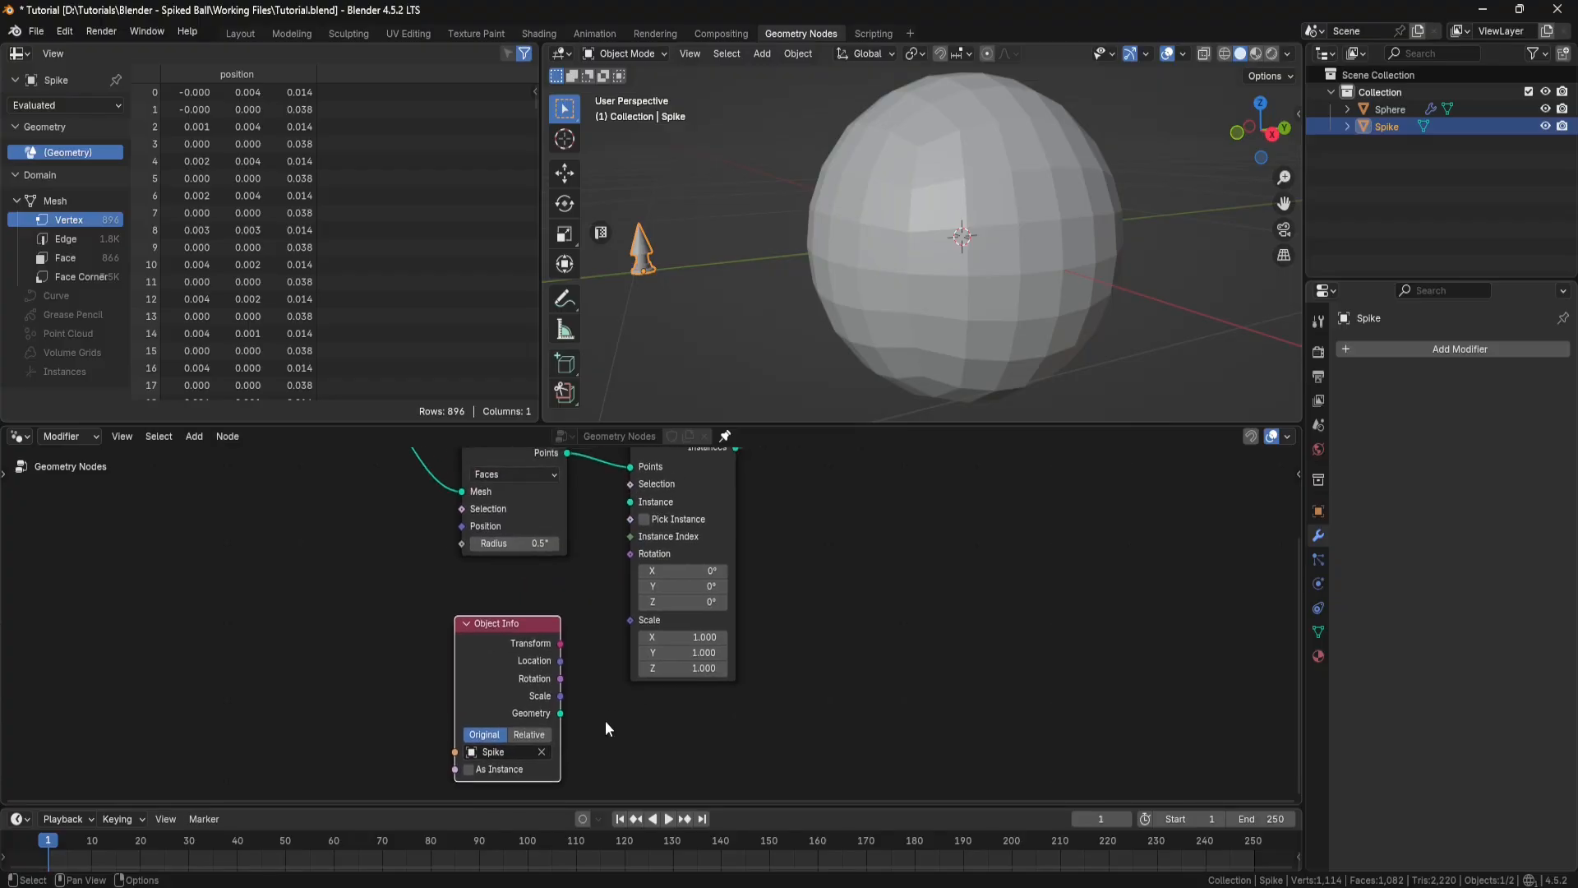
left_click_drag(561, 713, 631, 502)
mouse_move(939, 245)
middle_mouse_down()
mouse_move(970, 268)
mouse_move(914, 247)
mouse_move(906, 225)
mouse_move(916, 245)
middle_mouse_up()
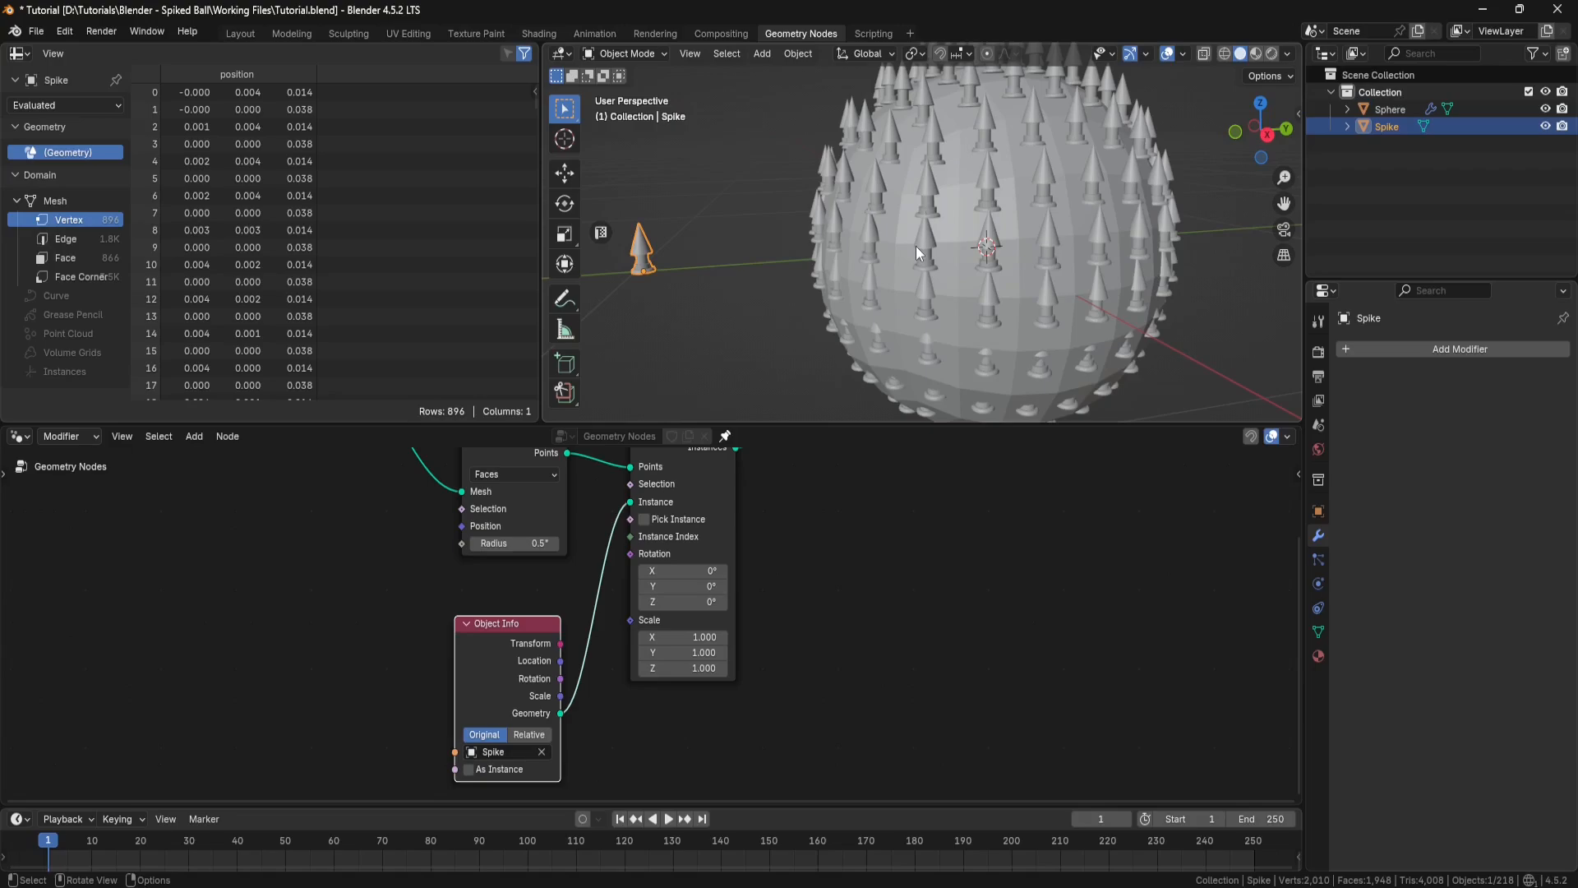
Step: Add an Align Rotation to Vector node below Object Info and link its Rotation output to the Rotation input of Instance on Points
scroll(799, 538, "down", 3)
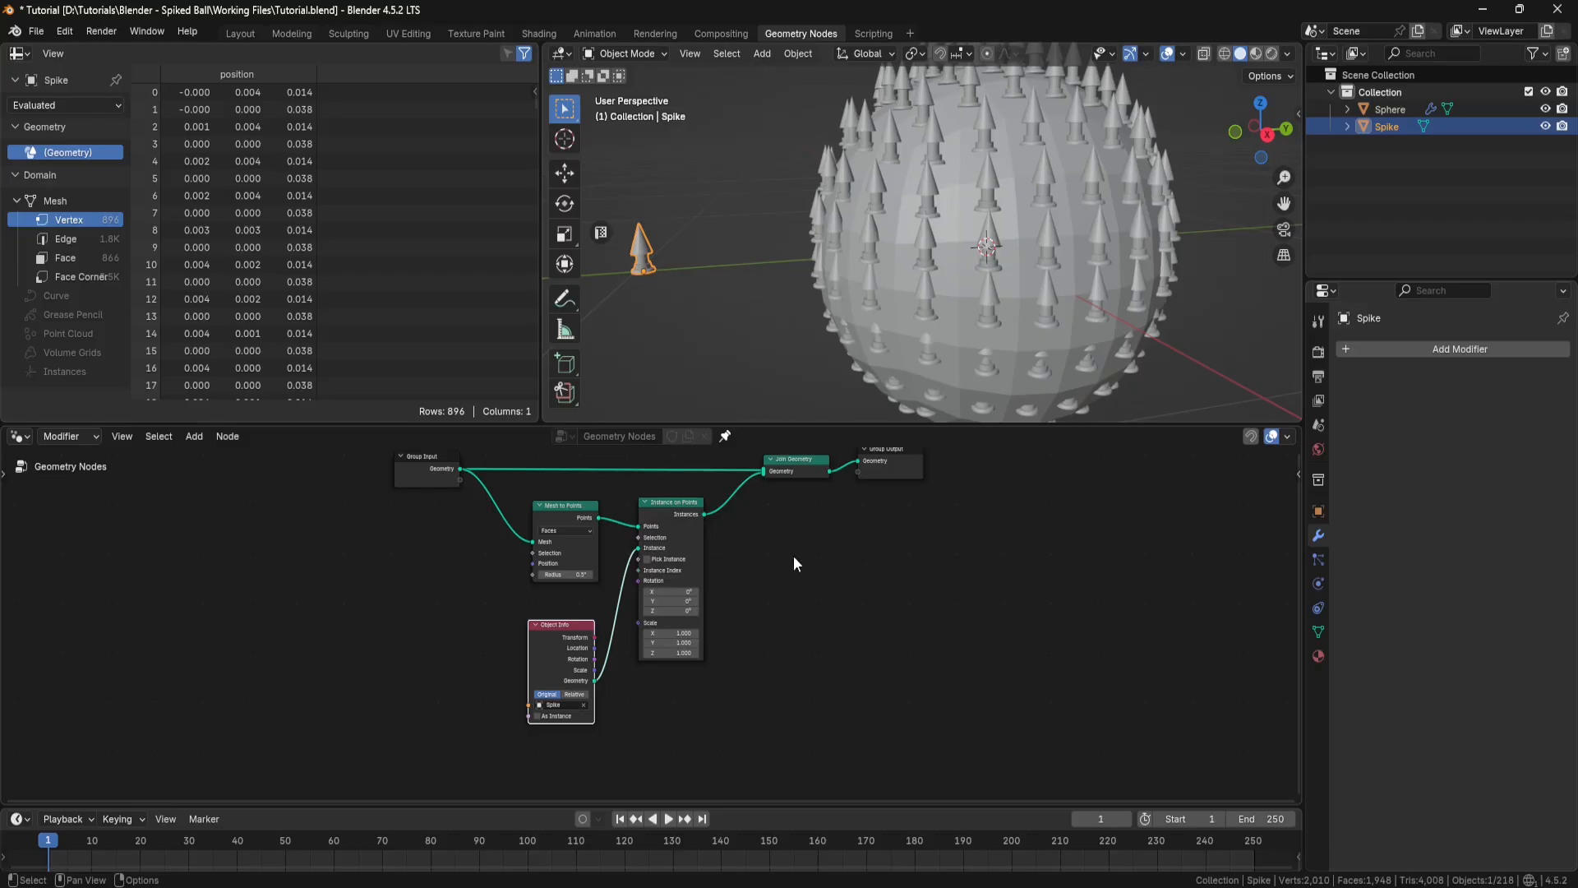
key("shift+a")
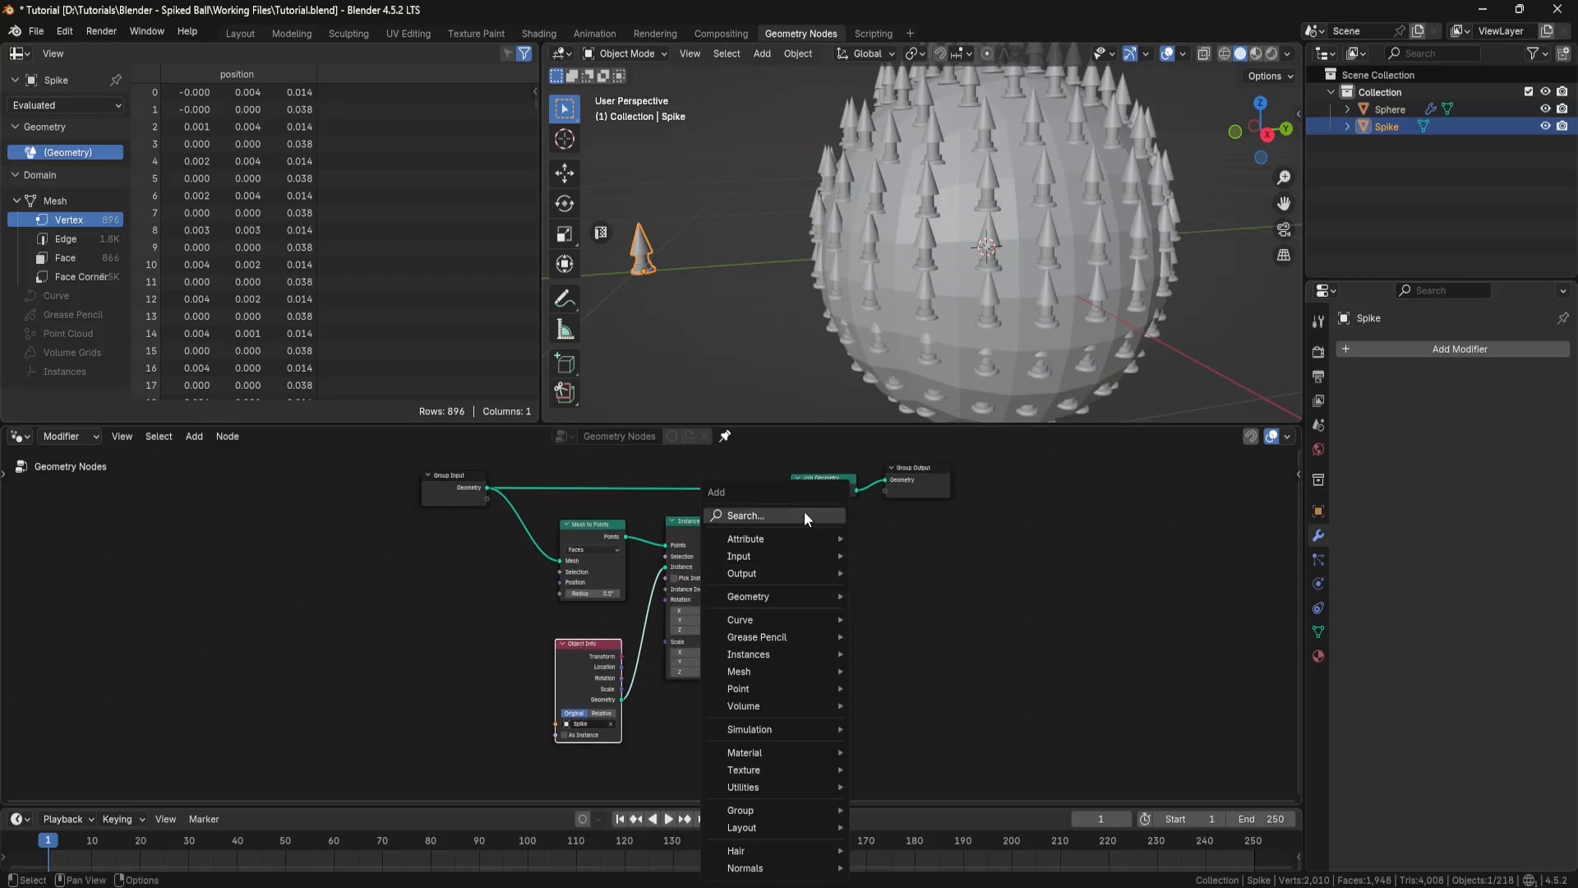
type("align ro")
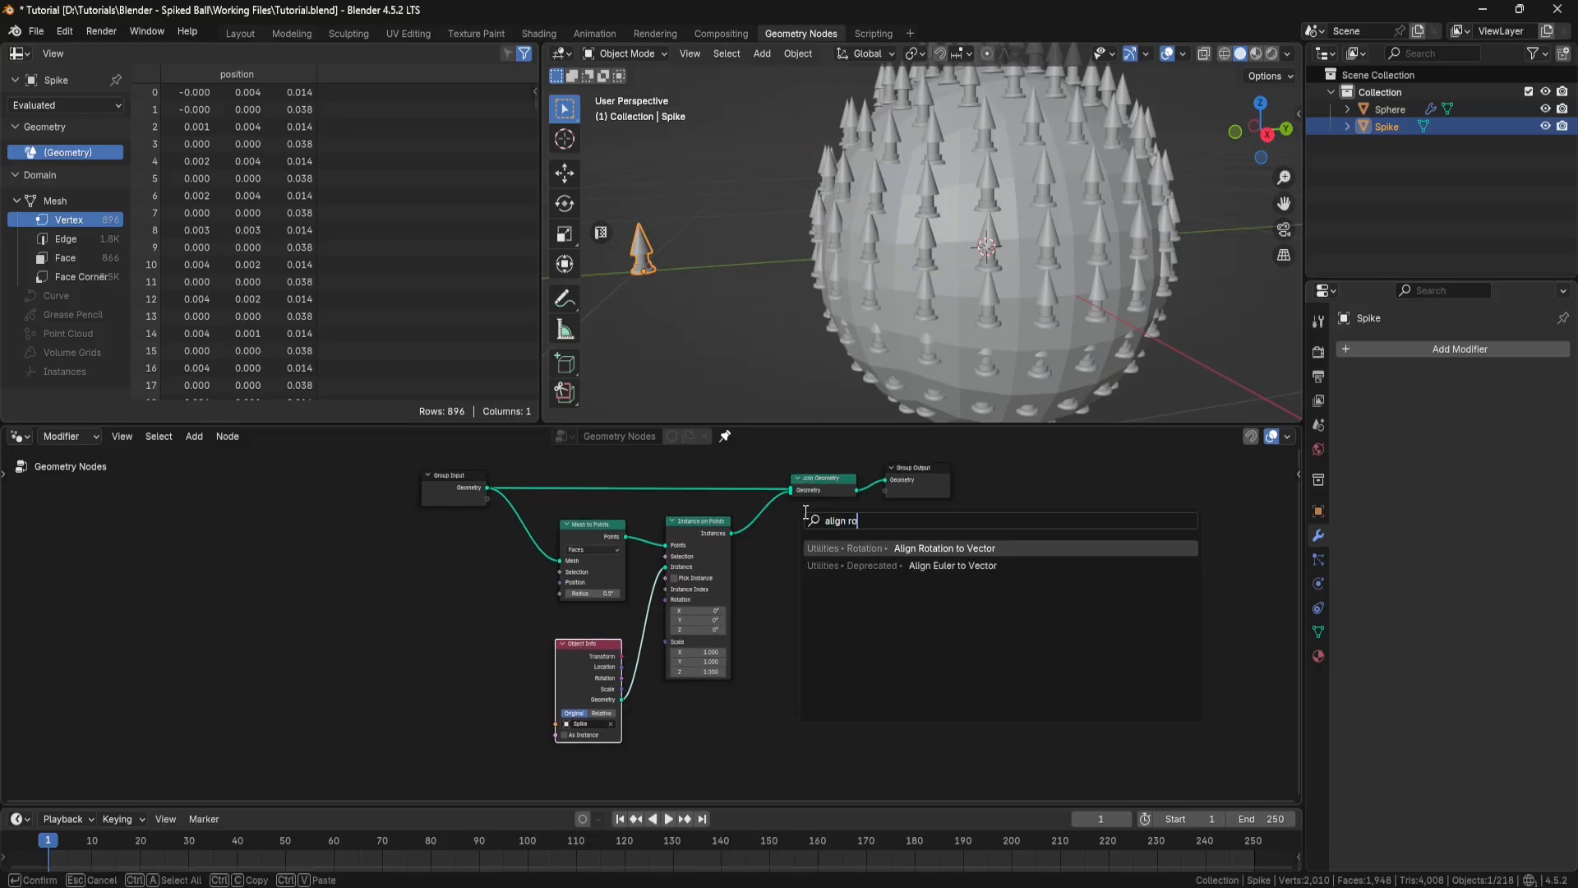
left_click(934, 545)
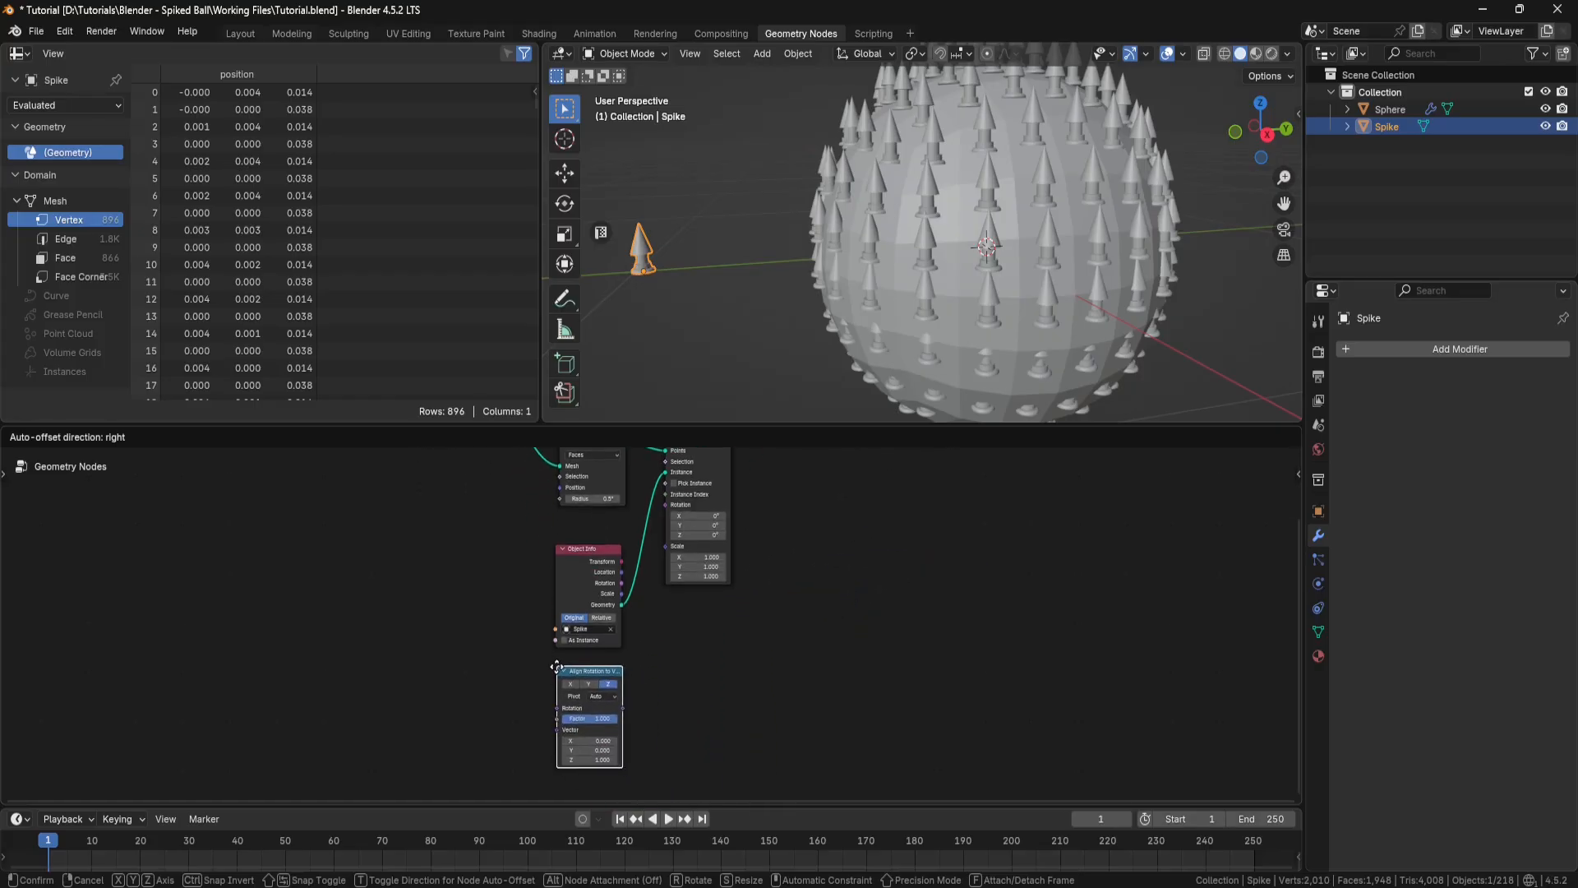
left_click(557, 663)
scroll(683, 648, "up", 1)
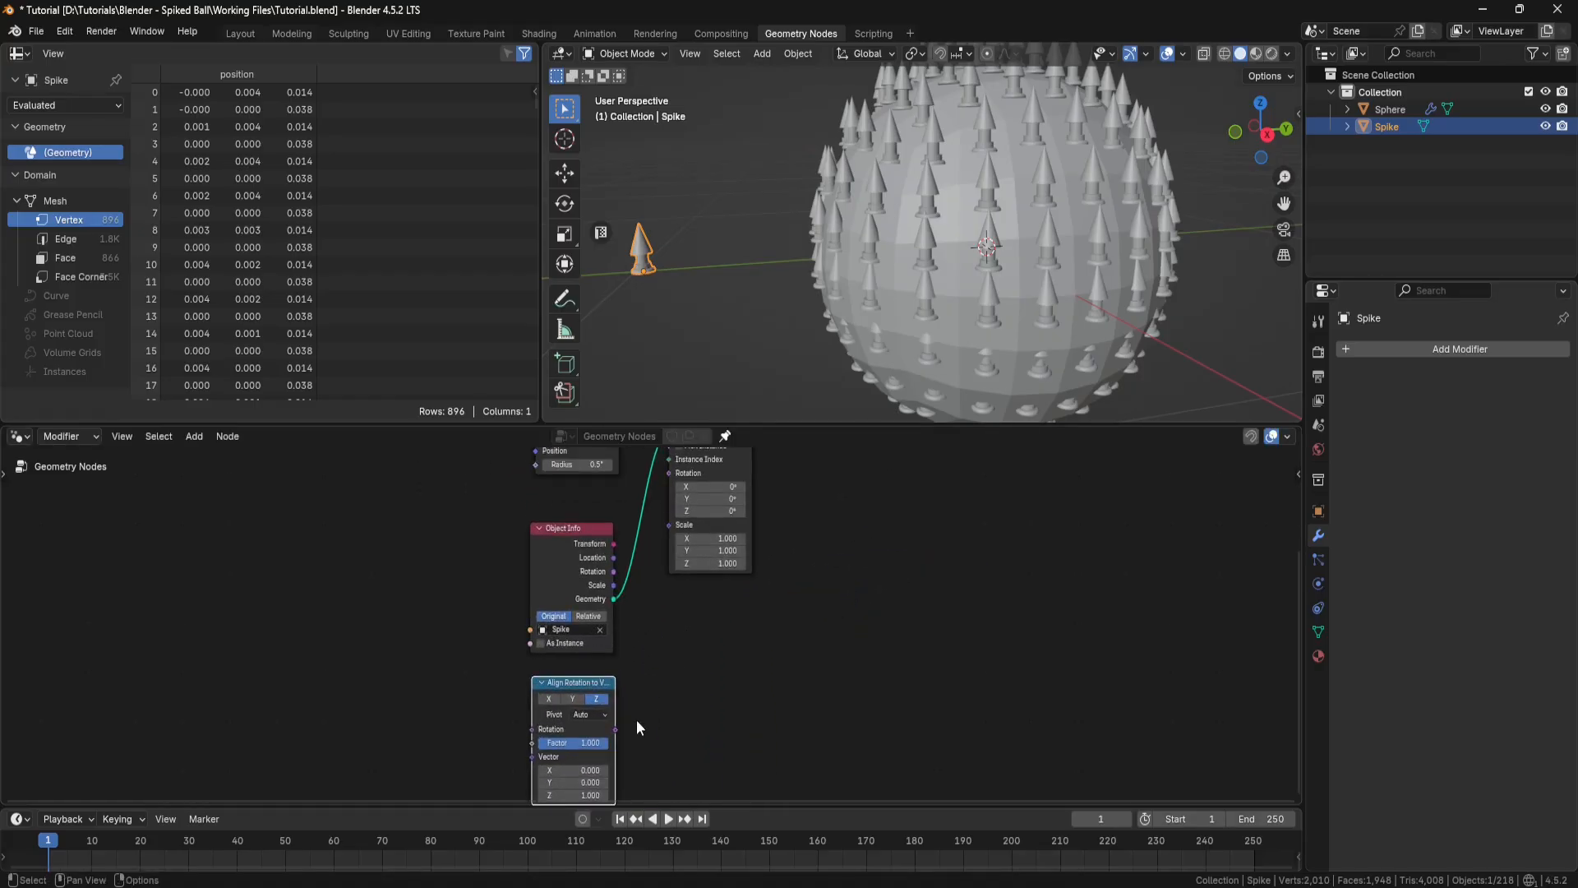
left_click_drag(614, 728, 663, 480)
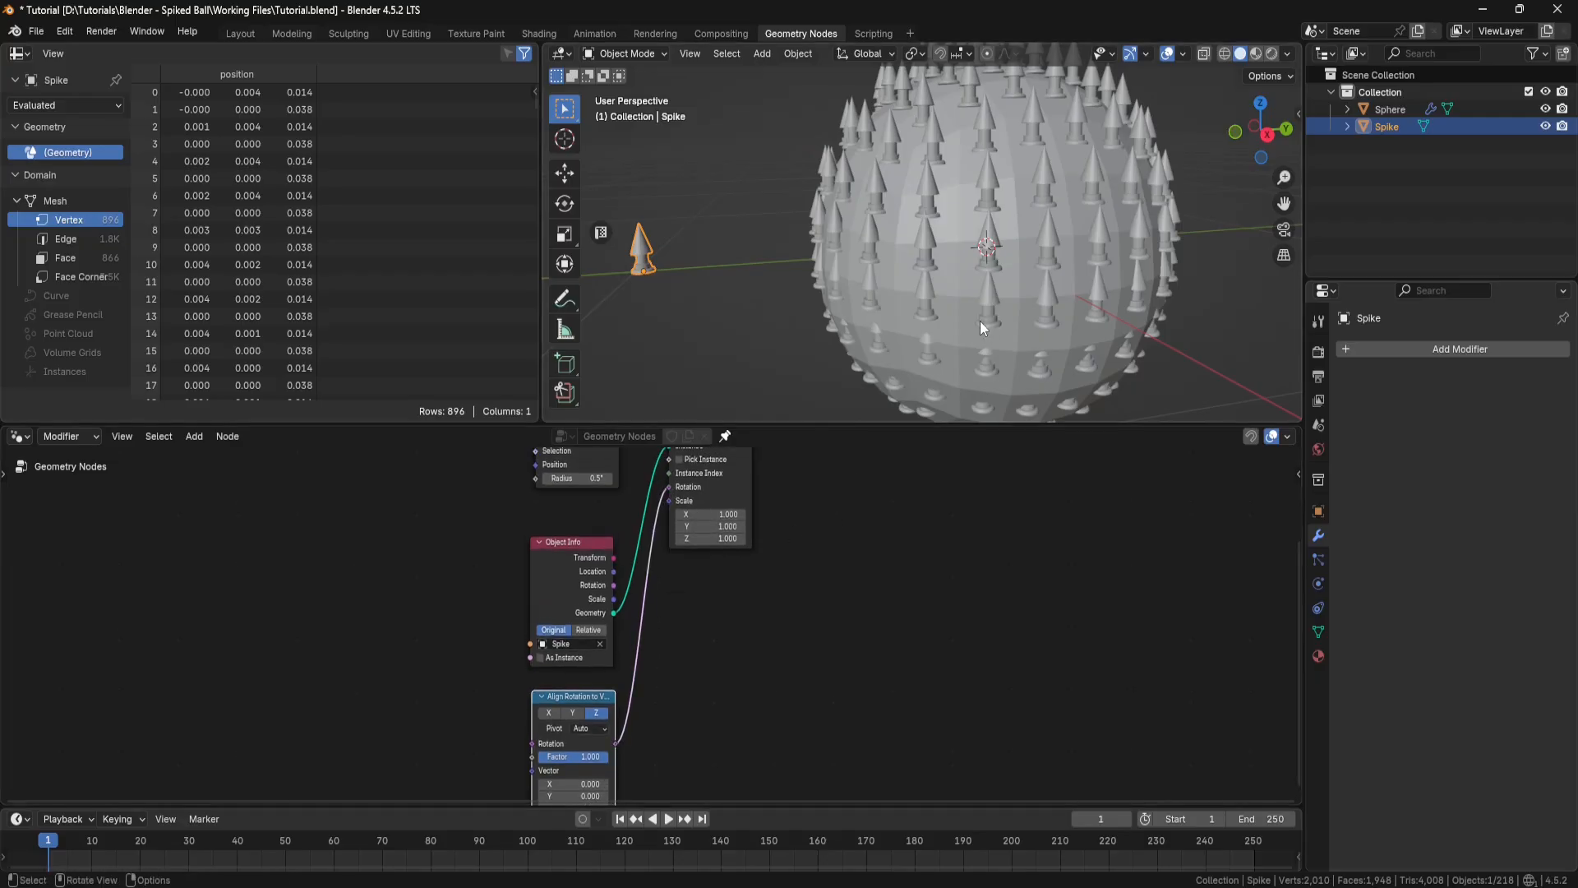
Step: Save the file and move the Group Input node farther from the other nodes to make room
middle_click_drag(633, 684, 636, 616)
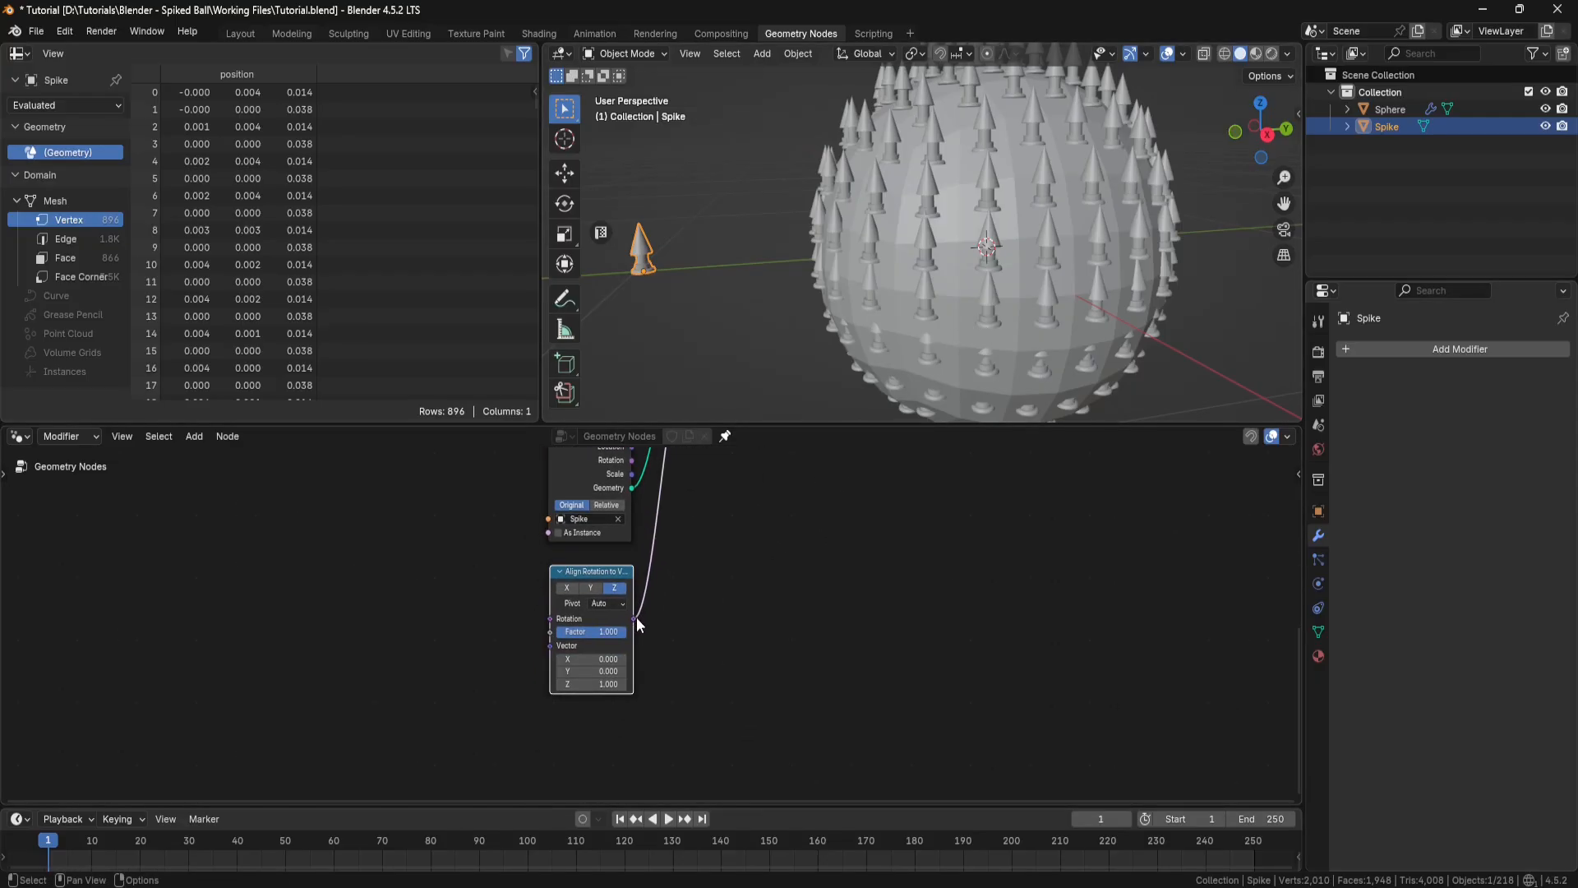
key("ctrl+s")
mouse_move(635, 618)
middle_click_drag(740, 534, 789, 678)
scroll(791, 648, "down", 5)
middle_click_drag(643, 555, 574, 624)
left_click_drag(518, 517, 437, 497)
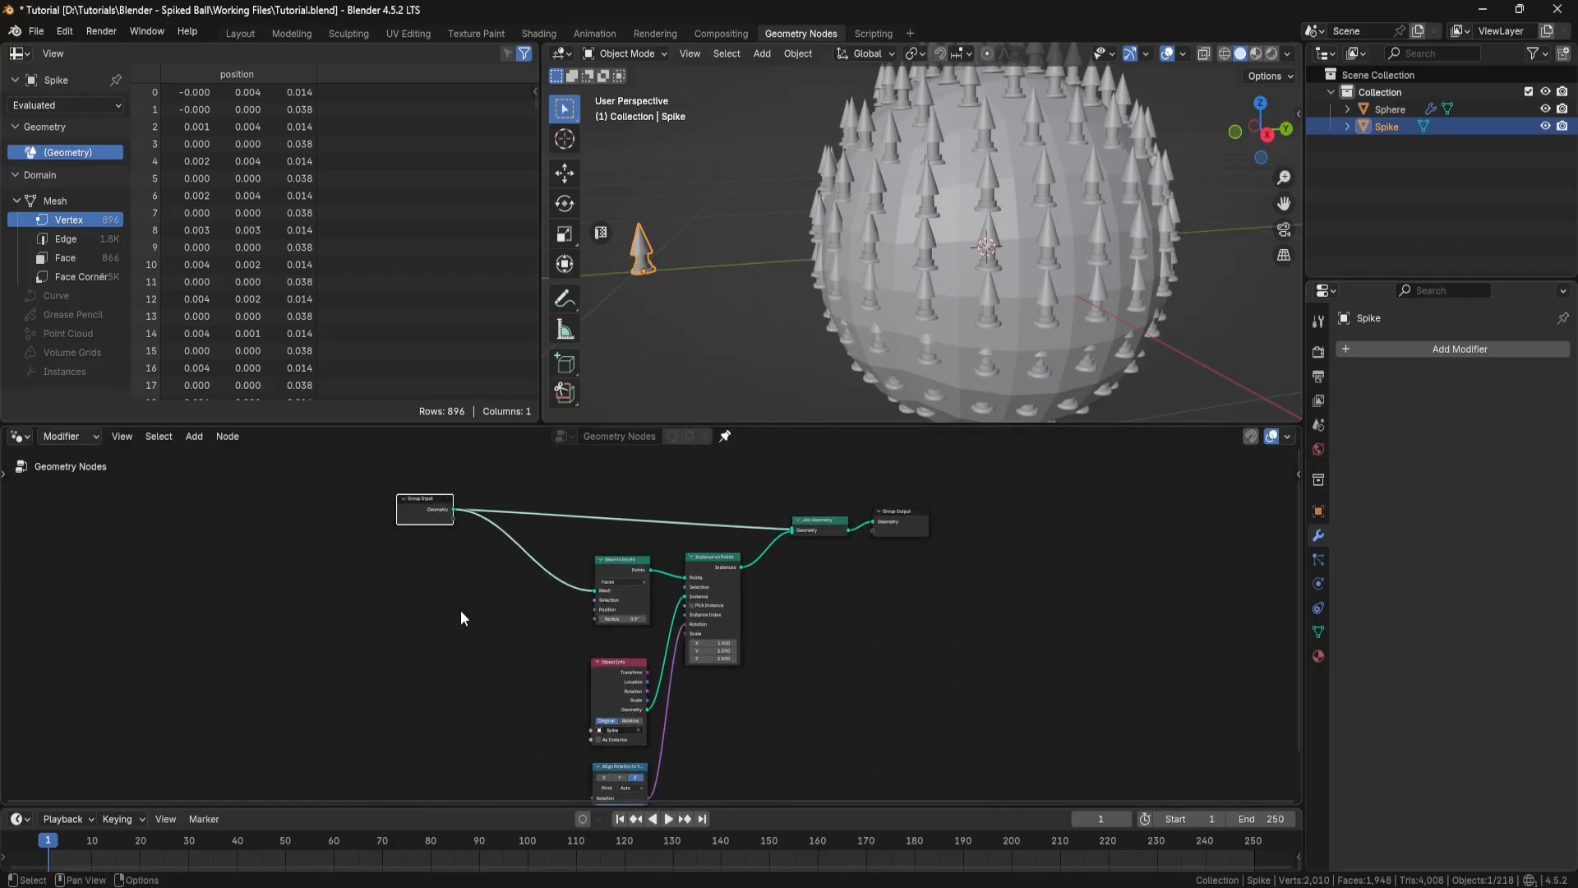
Step: Insert a Capture Attribute node on the link between Group Input and Mesh to Points, and set its domain to Face
key("shift+a")
left_click(446, 518)
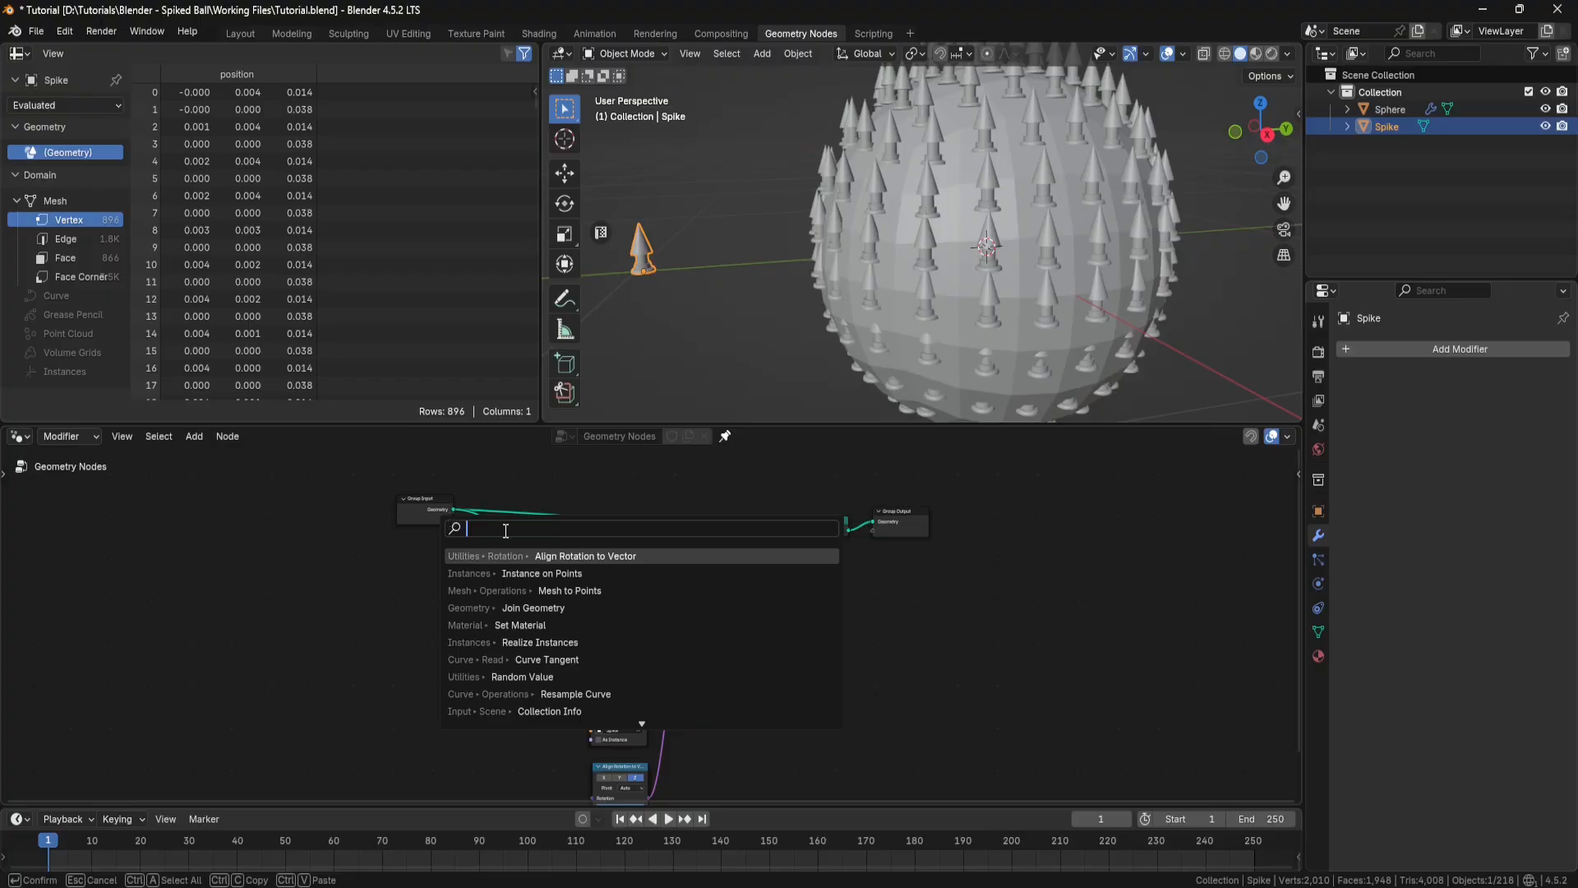
type("capture")
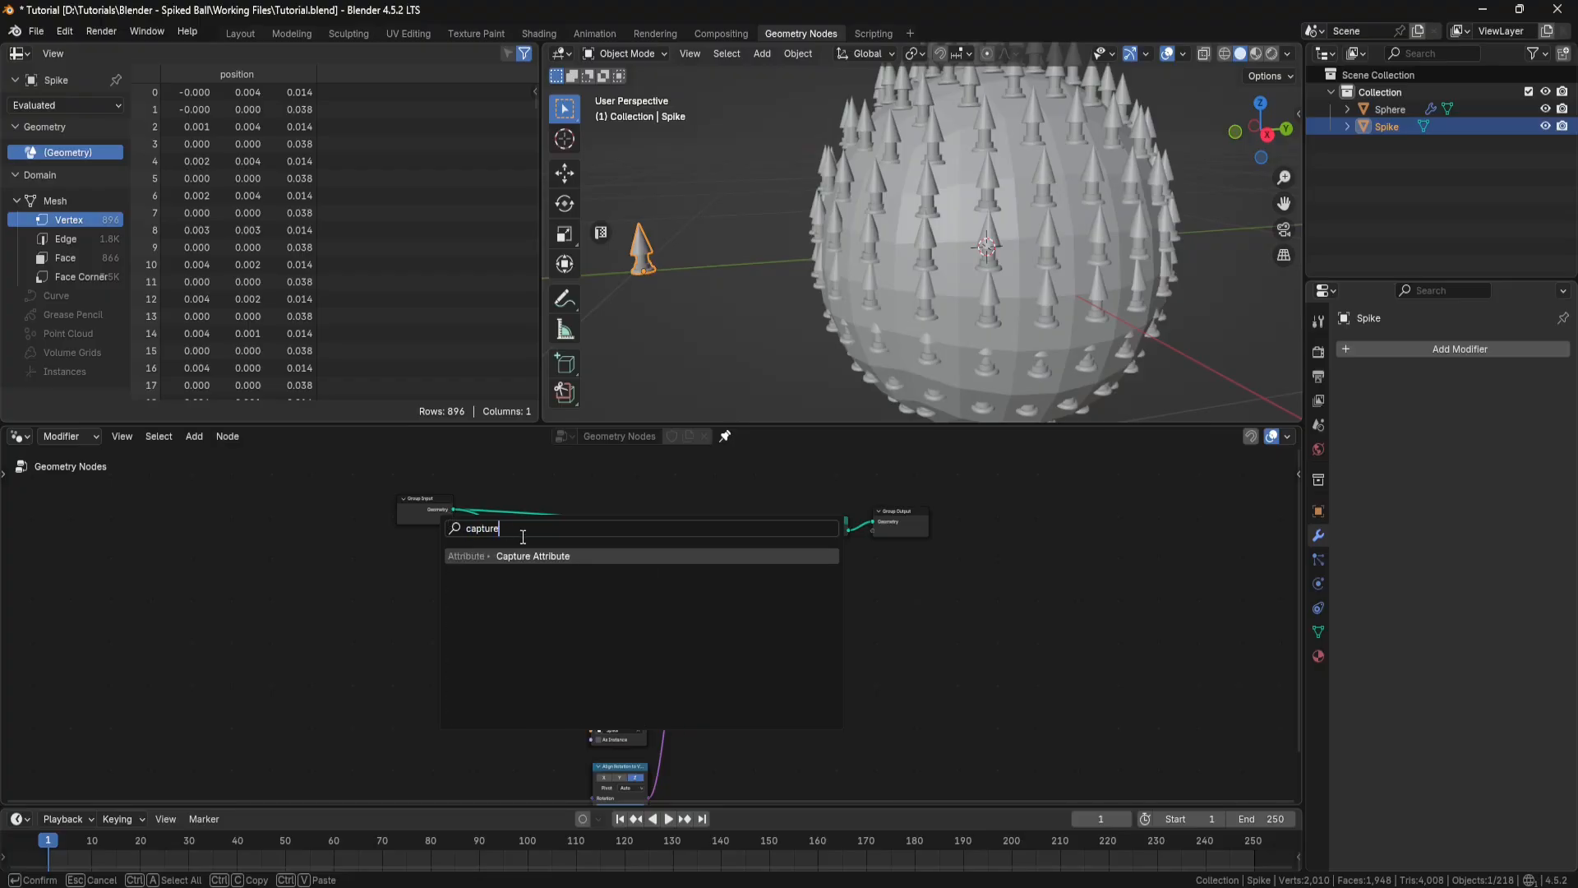
left_click(535, 557)
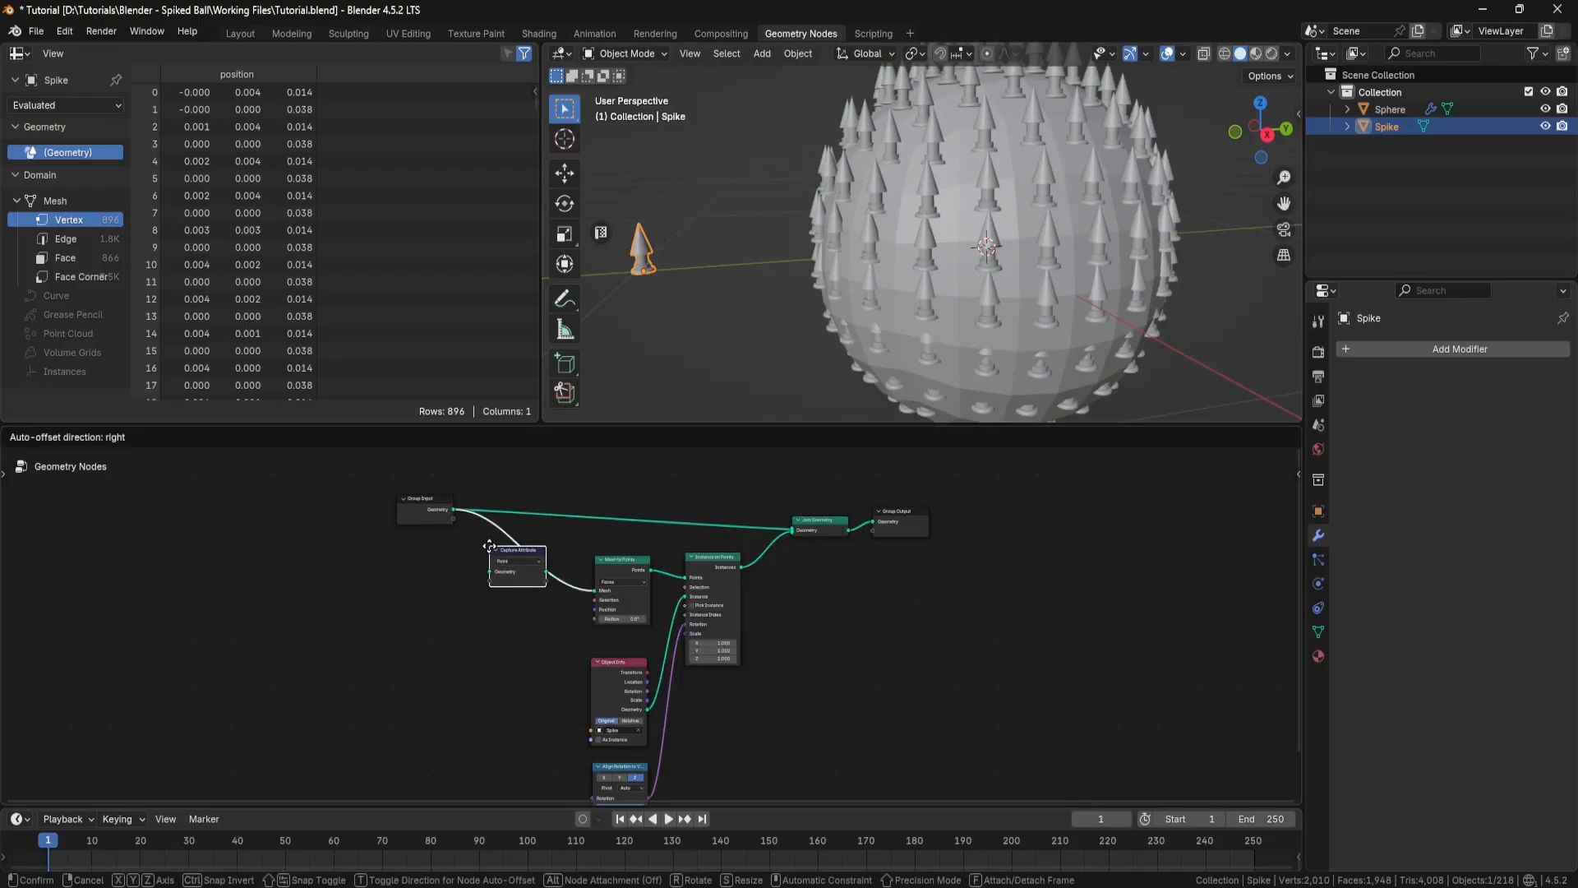
left_click(532, 567)
scroll(532, 567, "up", 2)
middle_click_drag(536, 564, 521, 607)
scroll(485, 580, "up", 2)
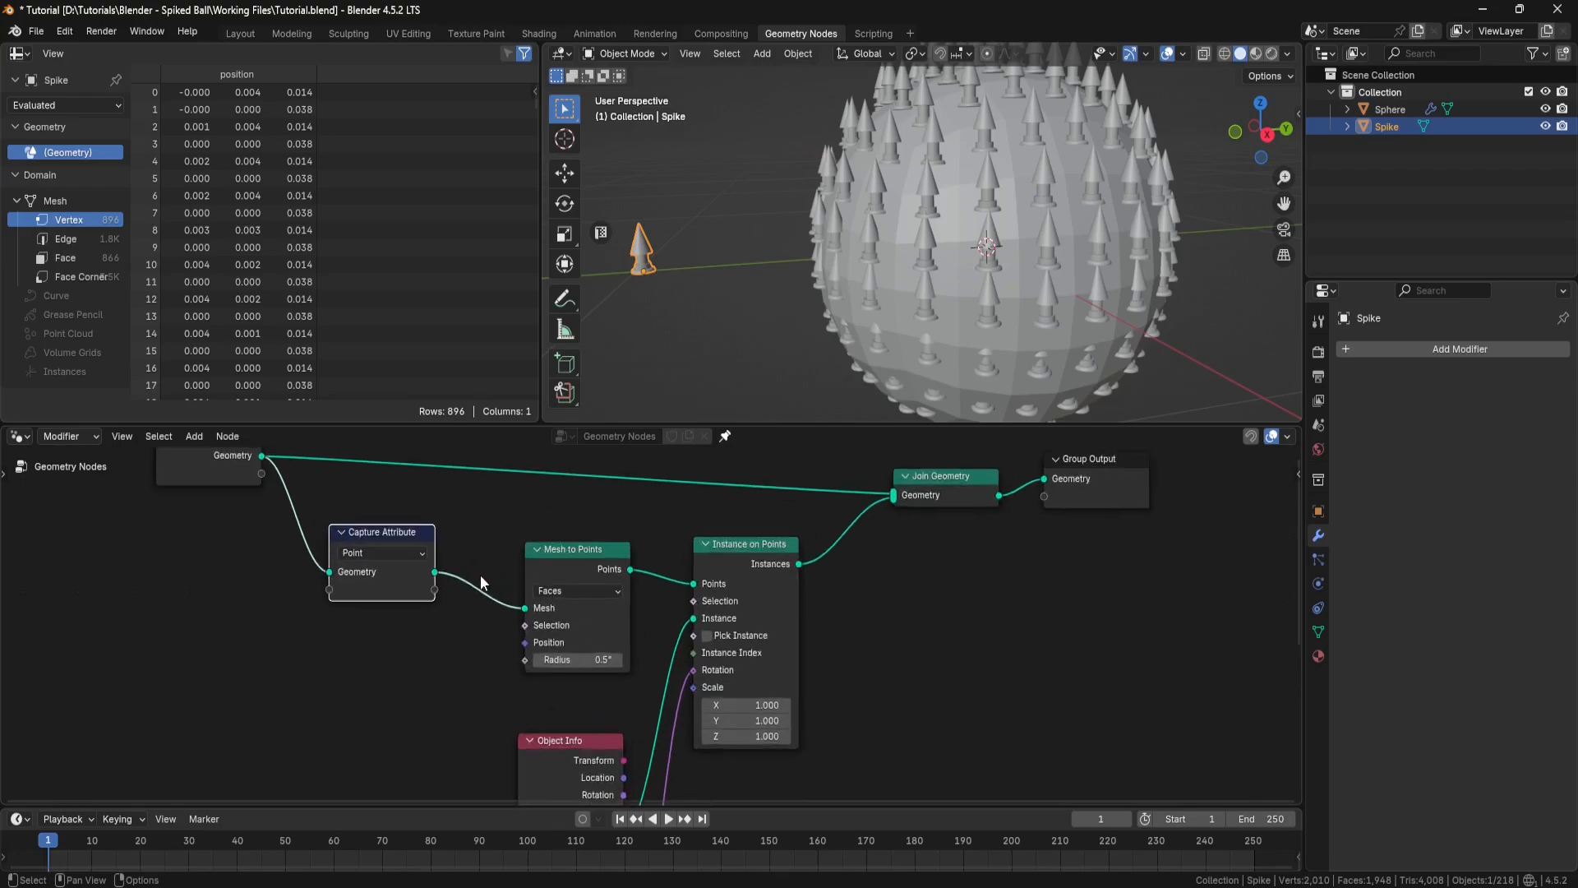
left_click(424, 554)
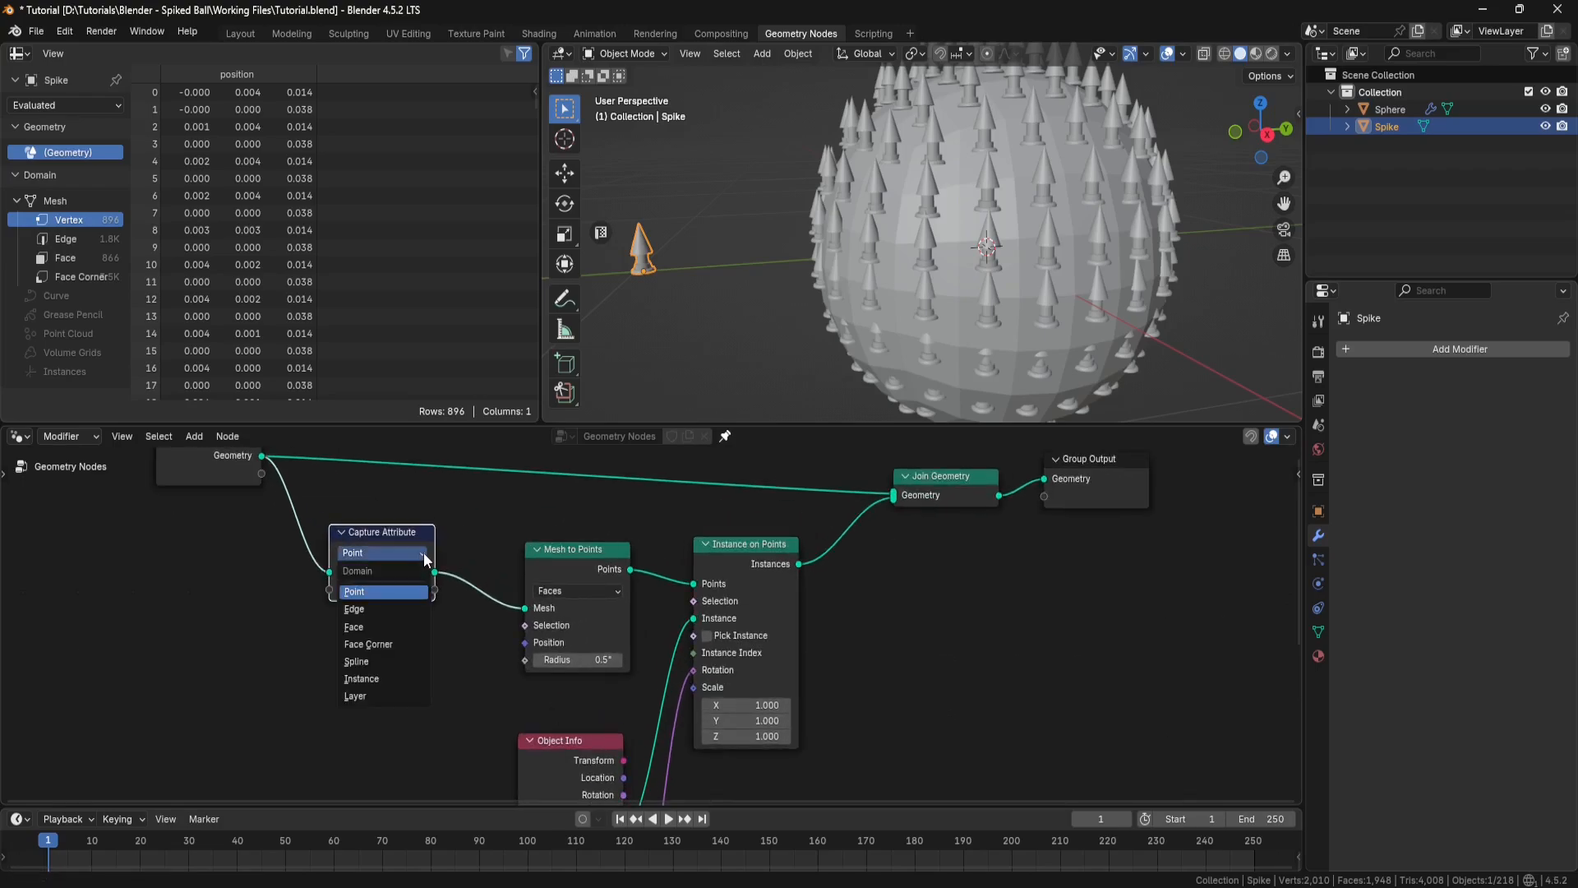
left_click(373, 625)
Step: Add a Normal node beside Capture Attribute and link its Normal output to the empty input of Capture Attribute
left_click(283, 633)
key("shift+a")
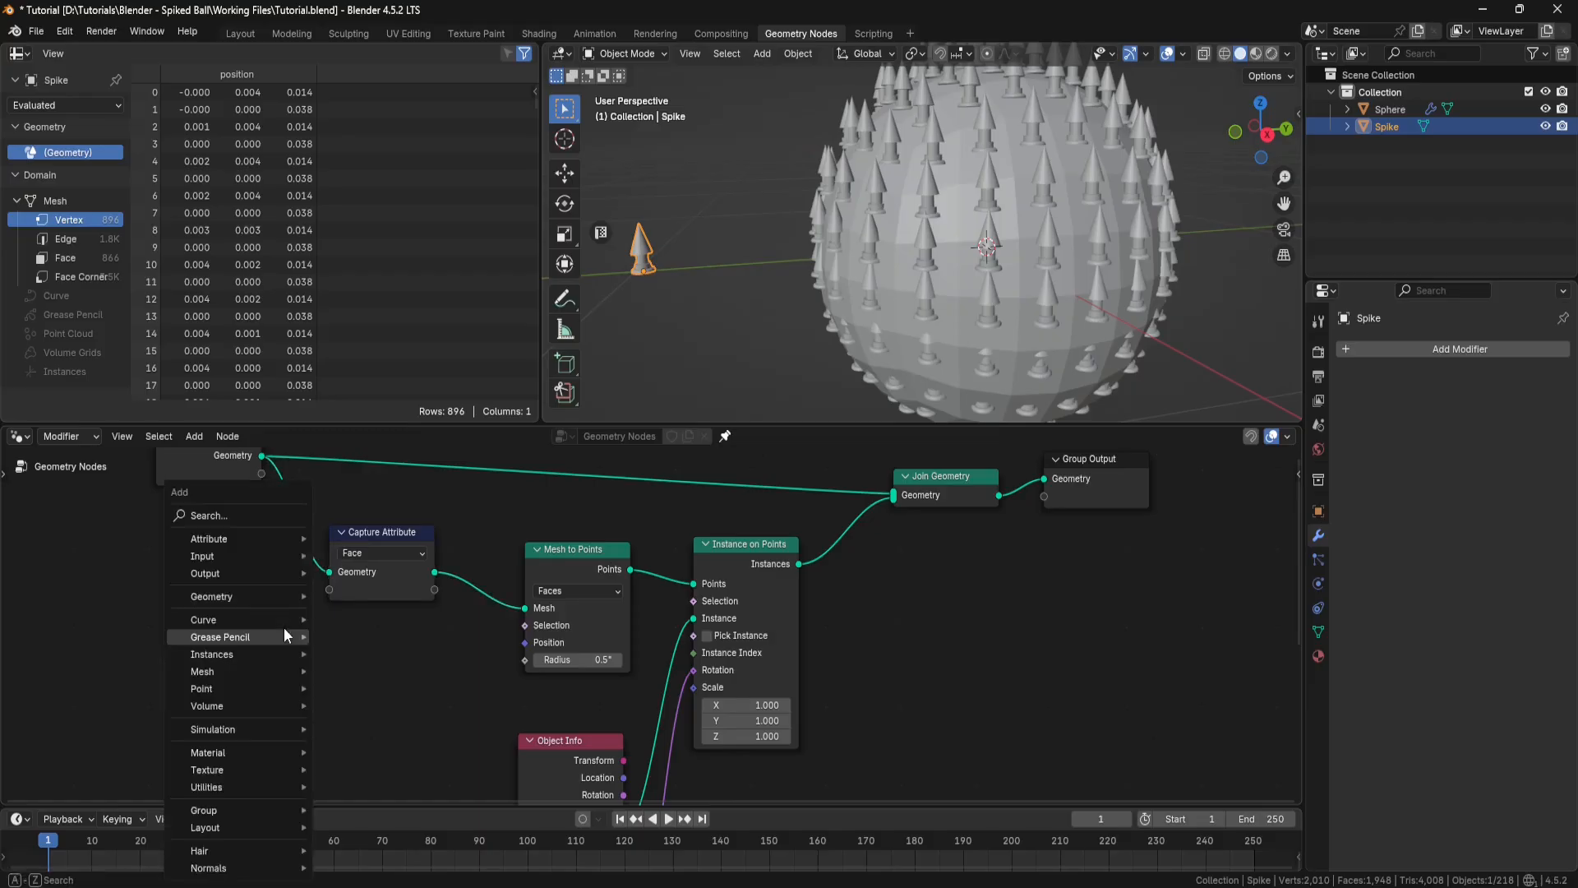
left_click(264, 526)
type("normal")
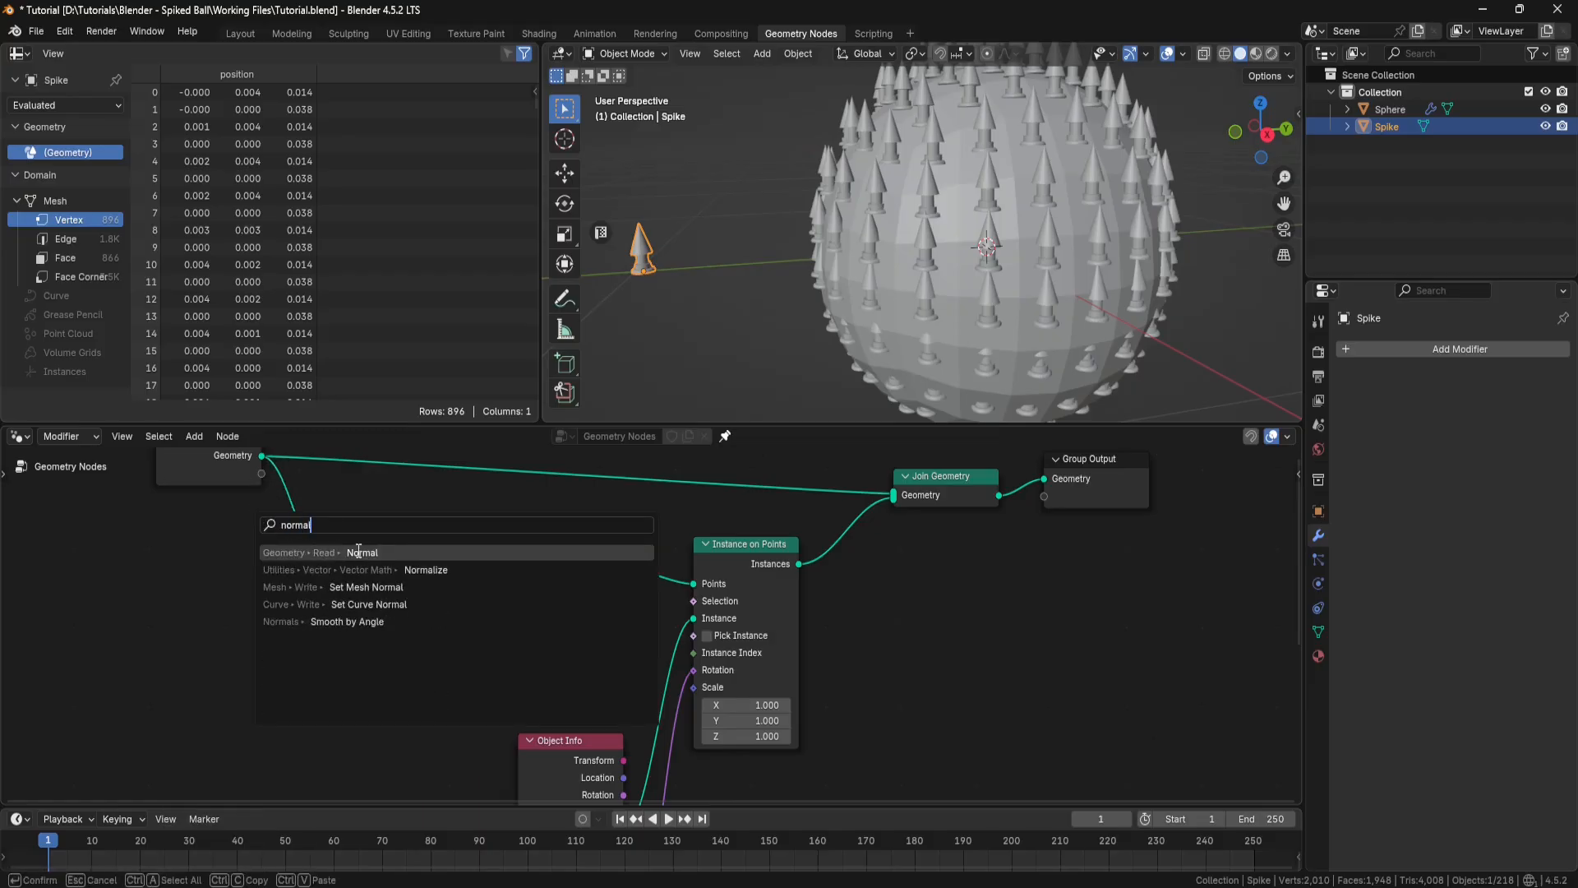
left_click(358, 551)
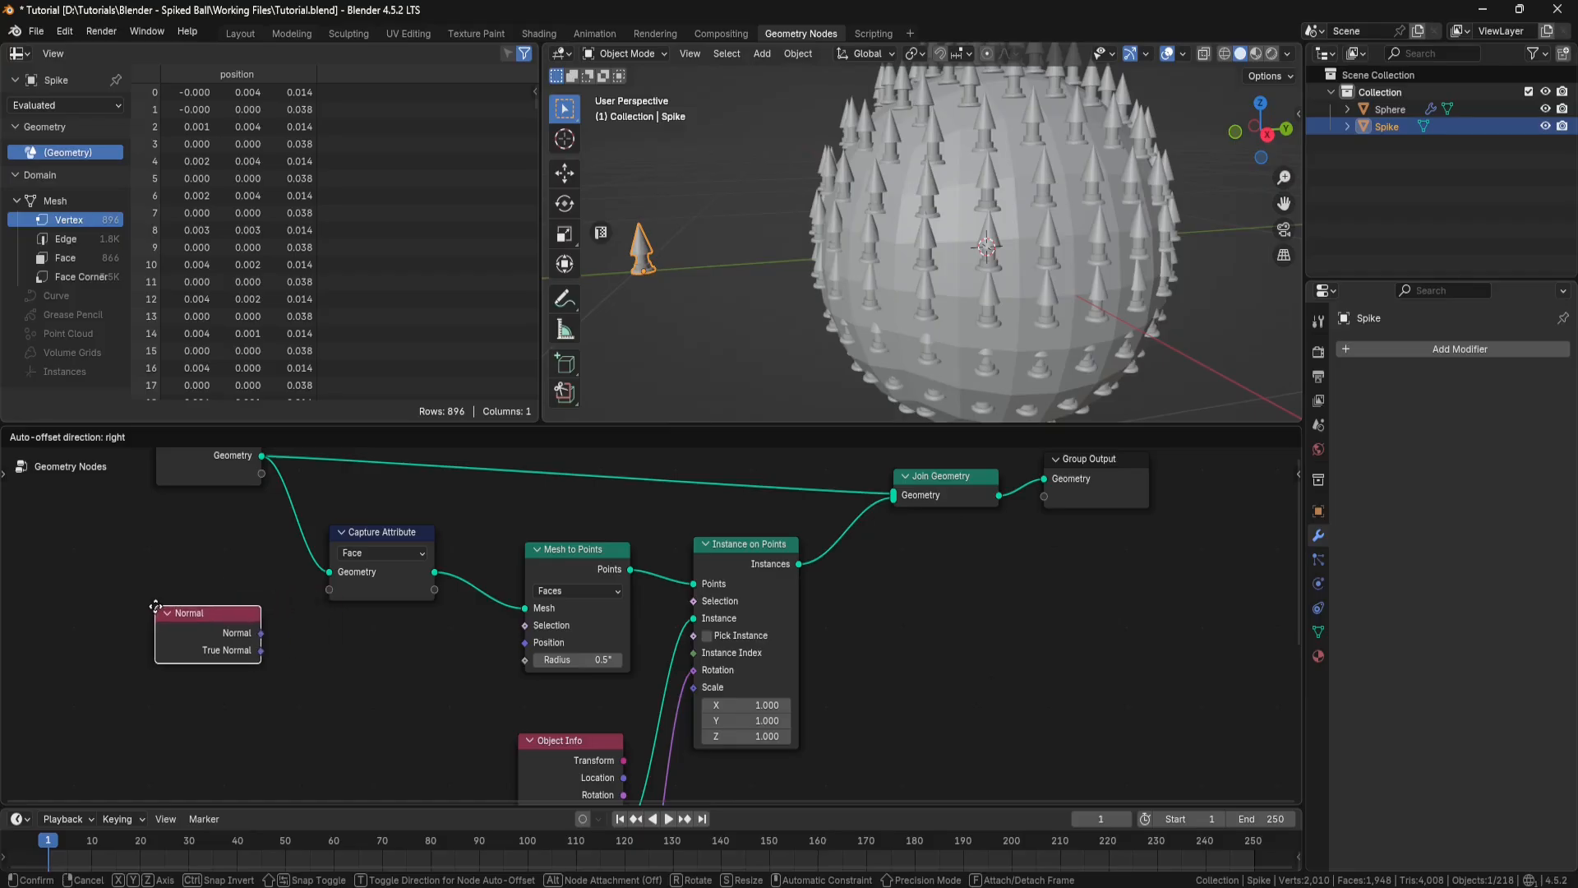
left_click(150, 596)
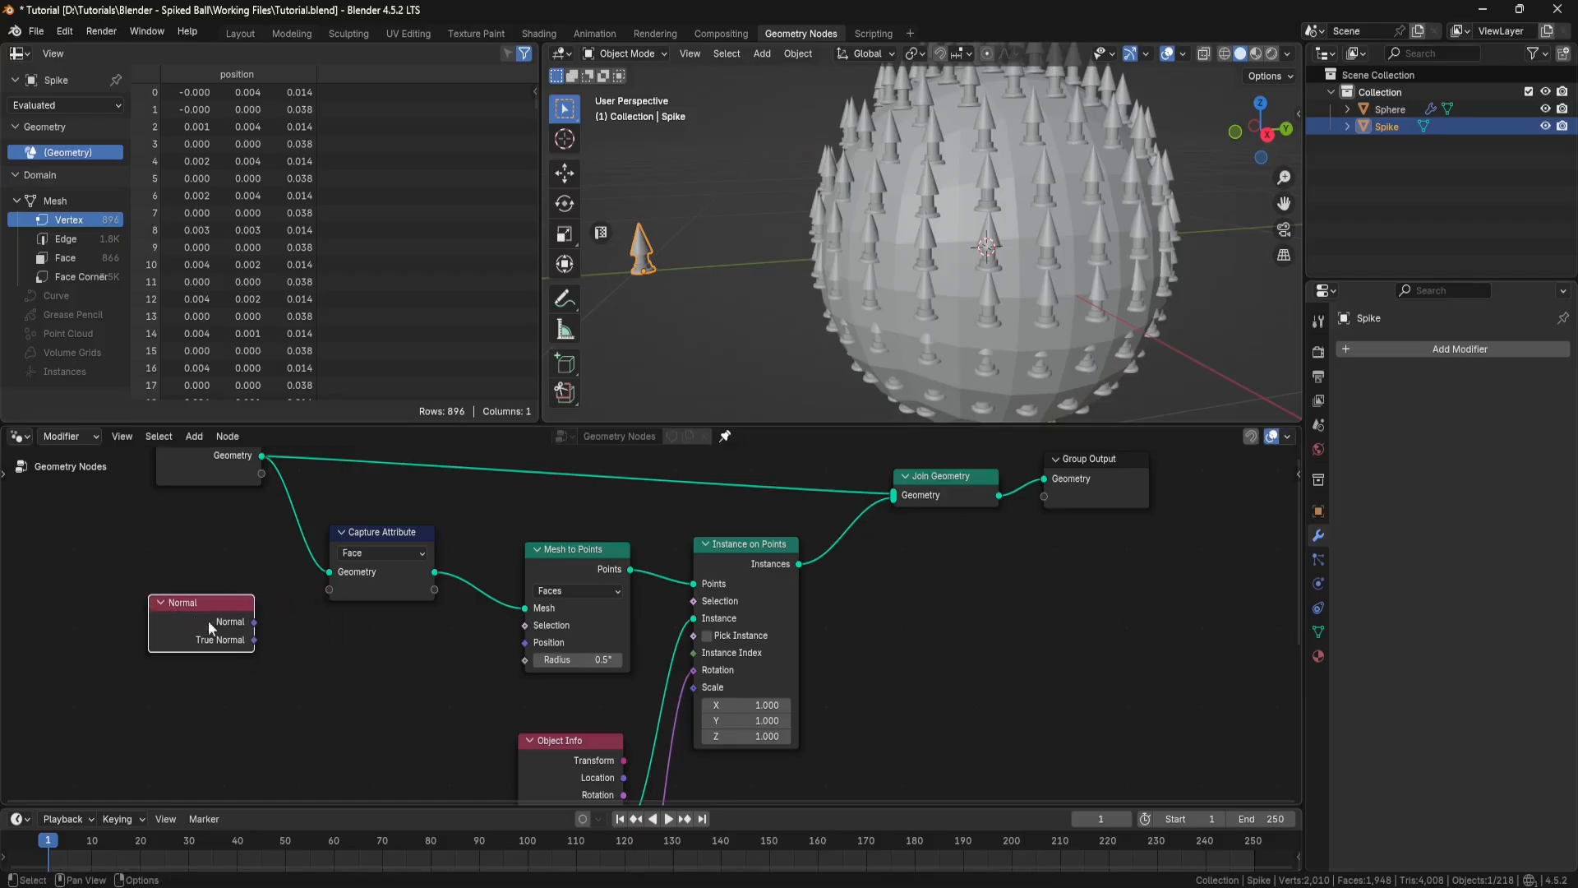
left_click_drag(254, 623, 320, 596)
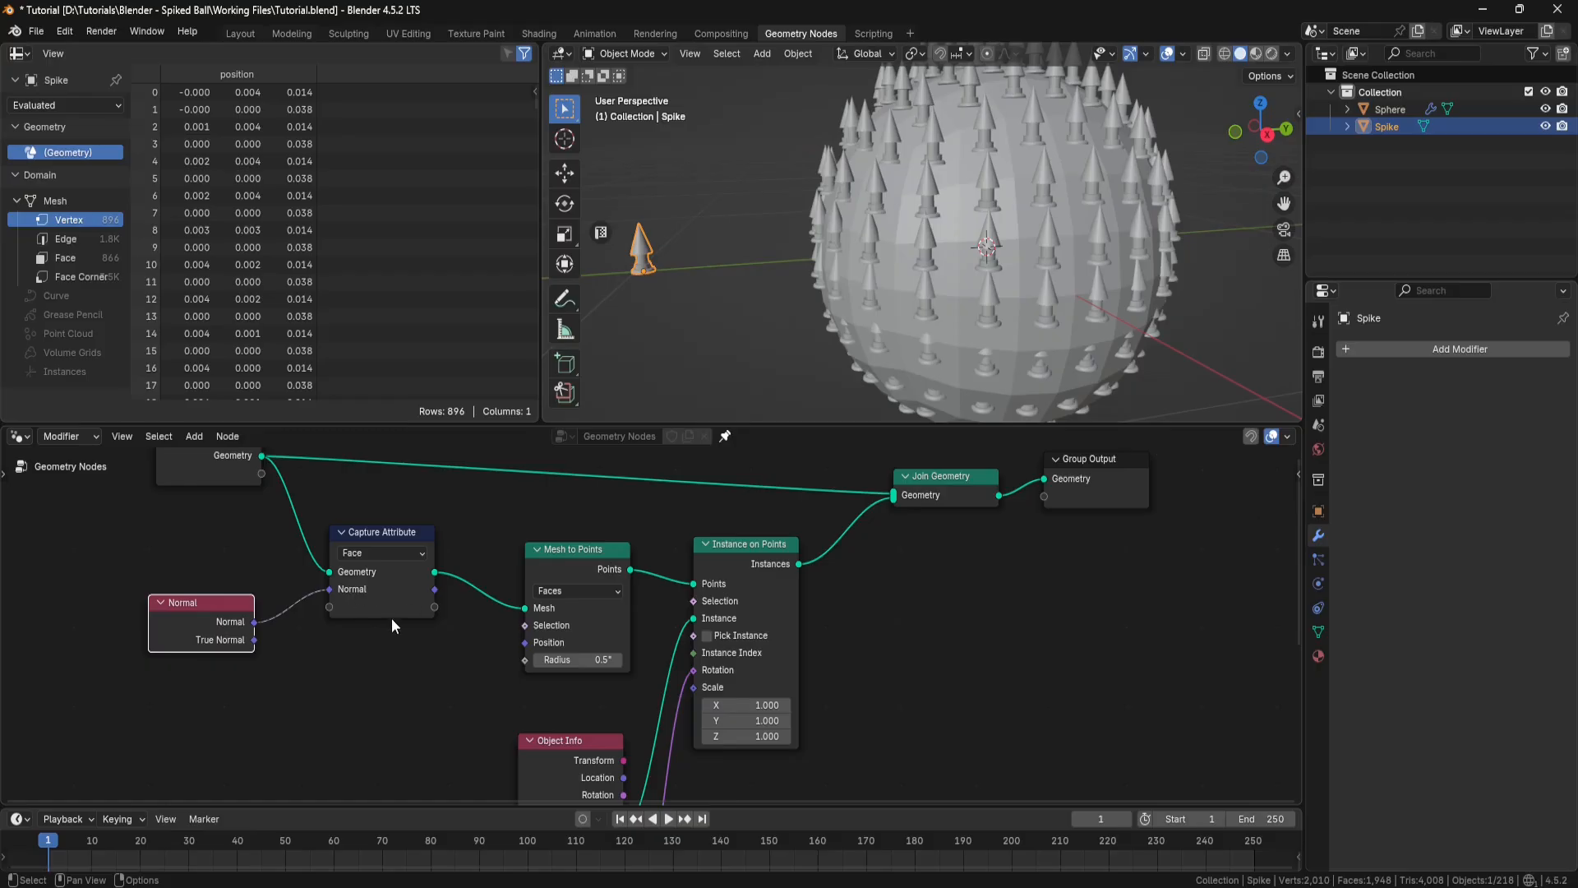
Step: Link the captured Normal output of Capture Attribute to the Vector input of Align Rotation to Vector
scroll(411, 636, "down", 2)
middle_click_drag(451, 654, 347, 568)
scroll(356, 573, "down", 2)
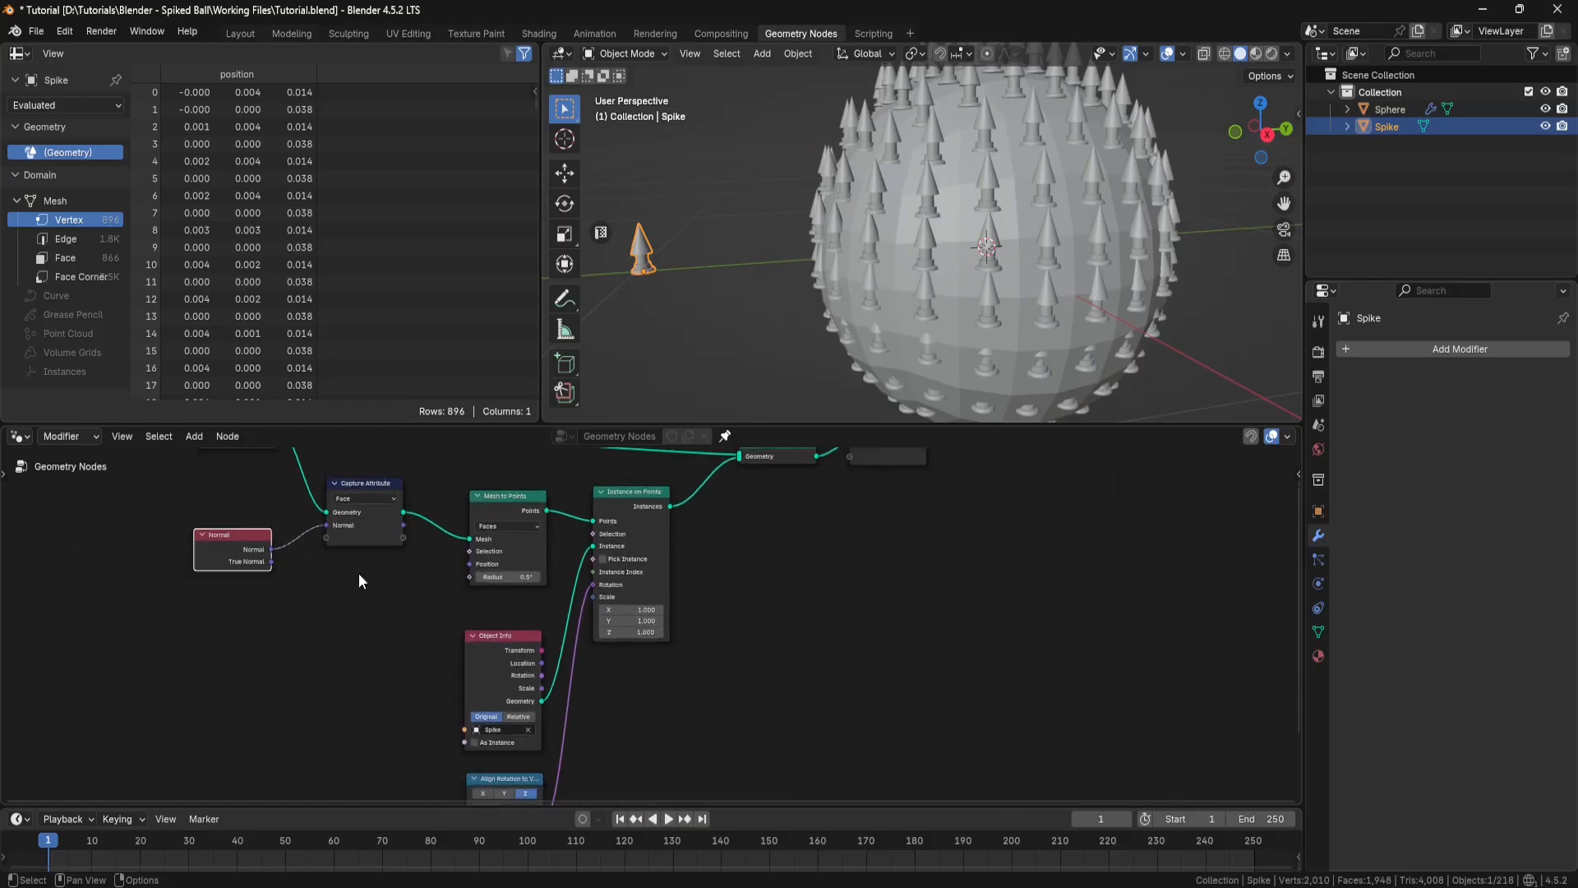
middle_click_drag(422, 613, 421, 574)
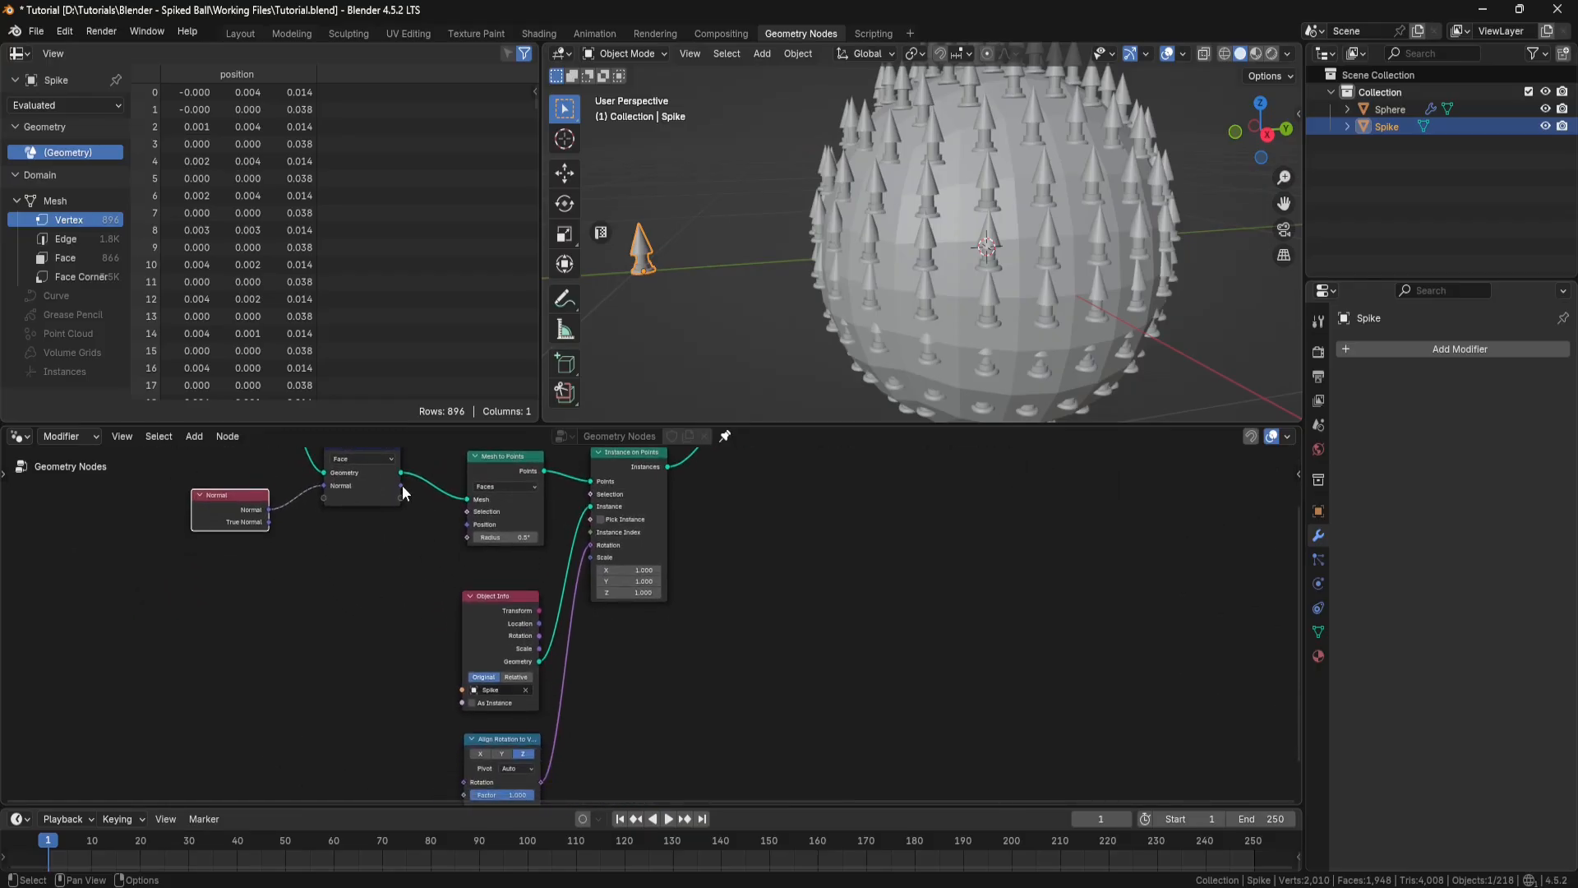
left_click_drag(401, 485, 456, 668)
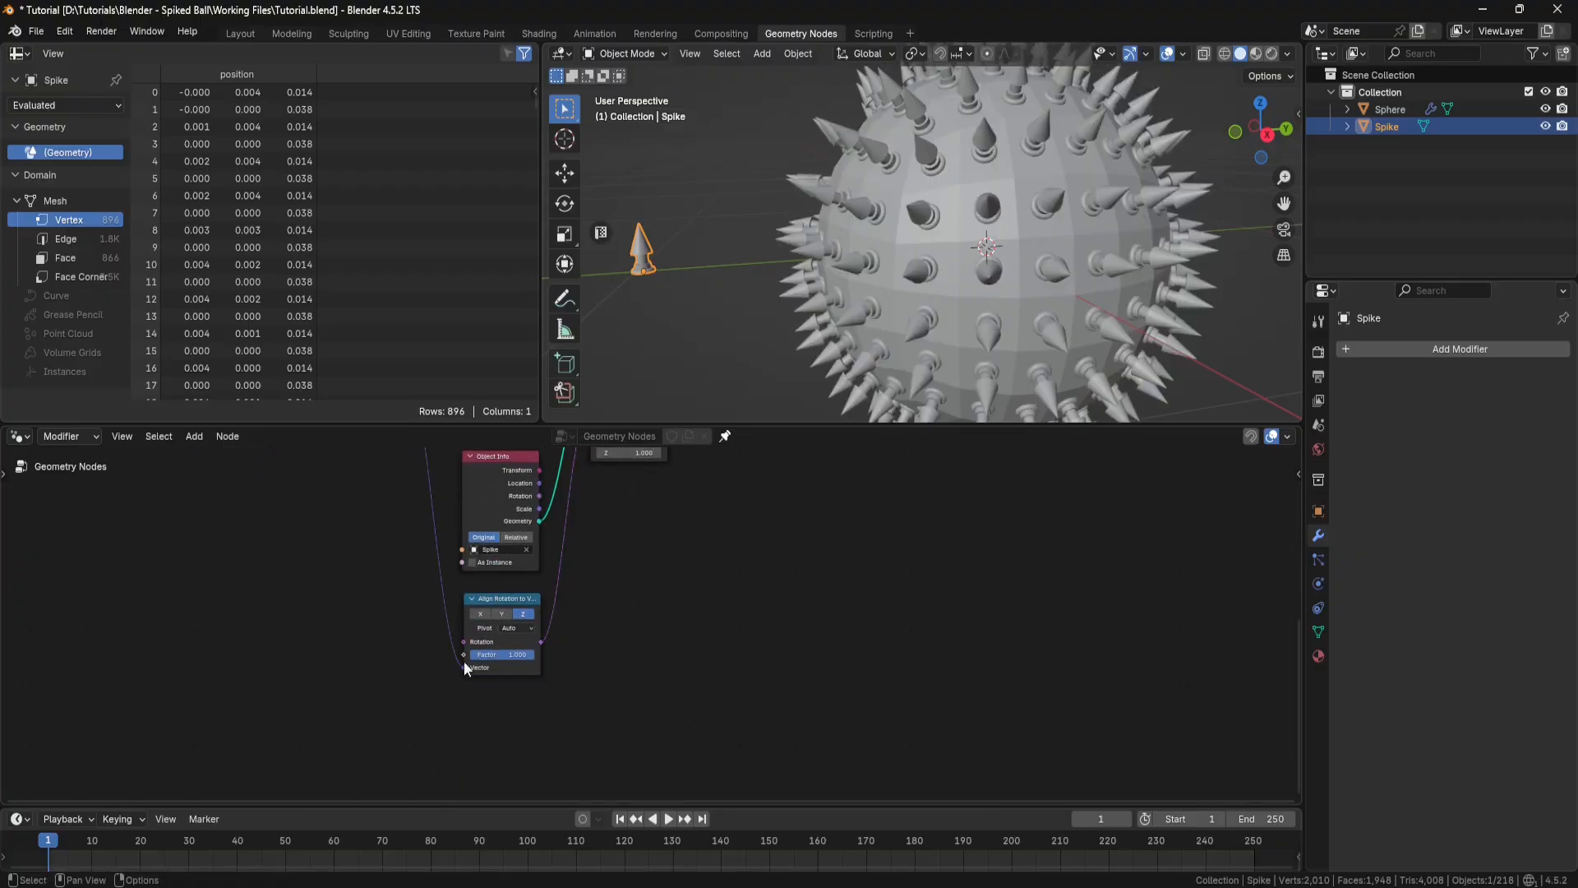
Step: Scale the separate Spike object up slightly and apply its scale so the instances on the sphere update
mouse_move(969, 331)
middle_mouse_down()
mouse_move(932, 250)
mouse_move(979, 334)
mouse_move(980, 299)
mouse_move(969, 364)
mouse_move(965, 350)
middle_mouse_up()
middle_click_drag(834, 309, 890, 305, "shift")
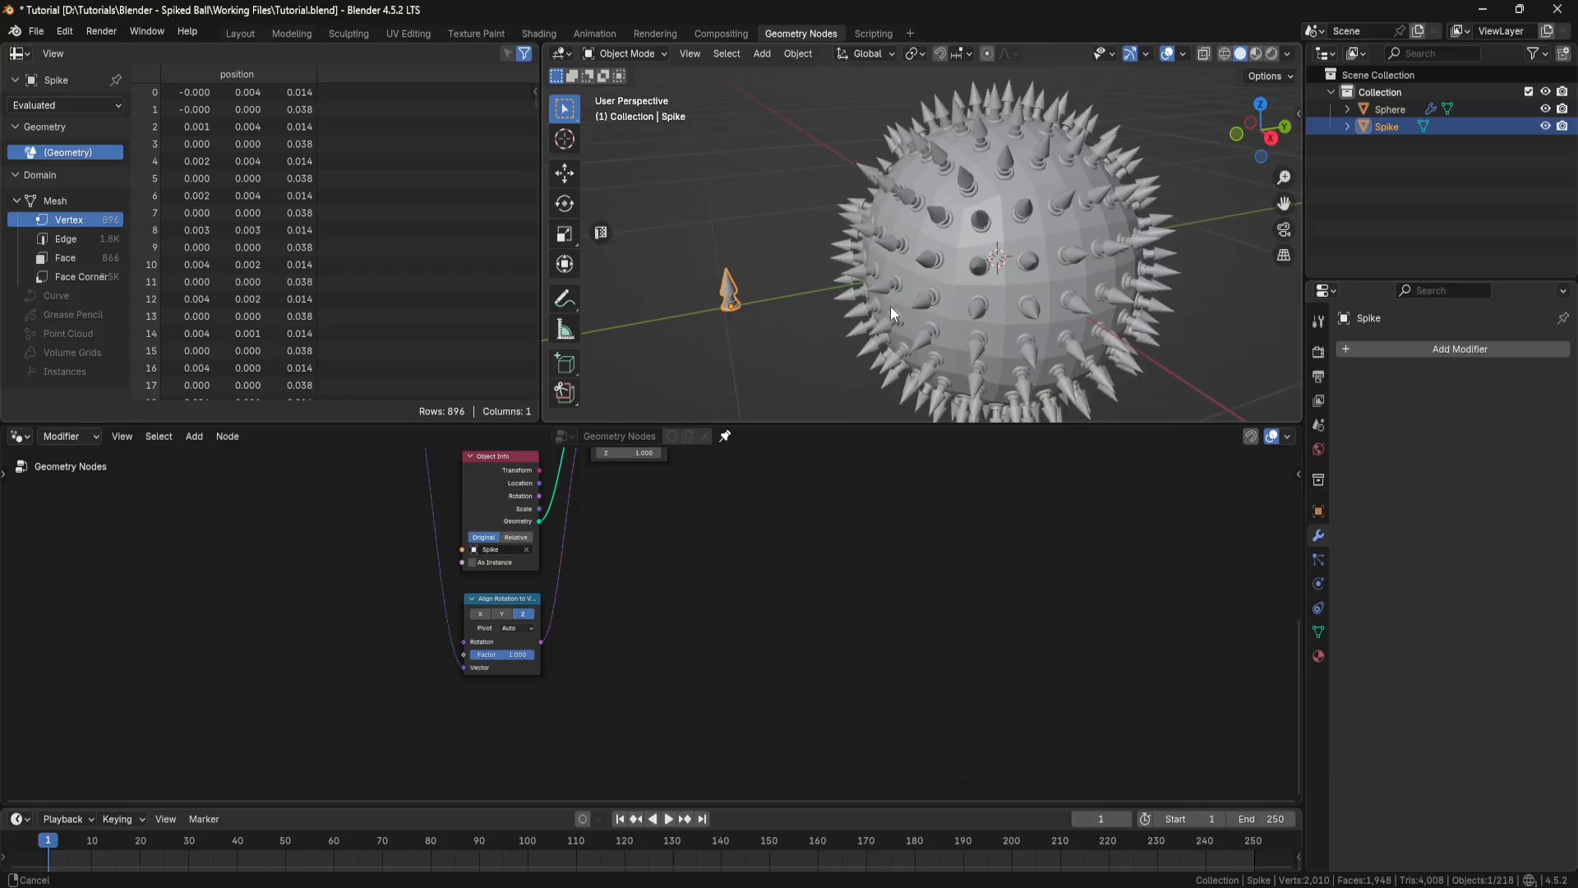
scroll(777, 309, "up", 2)
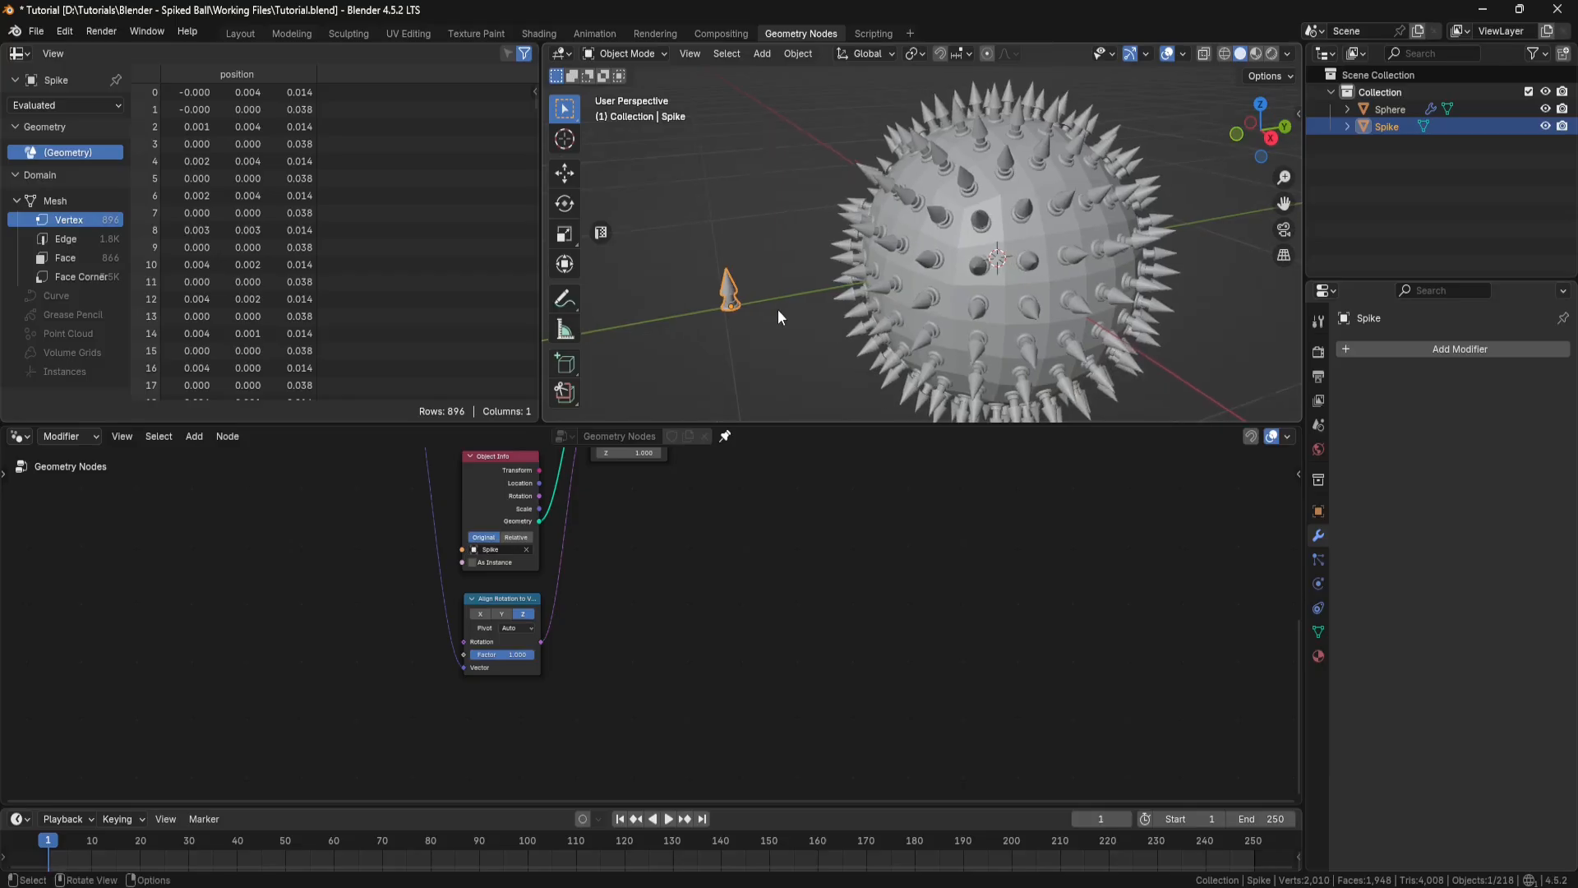
left_click(564, 237)
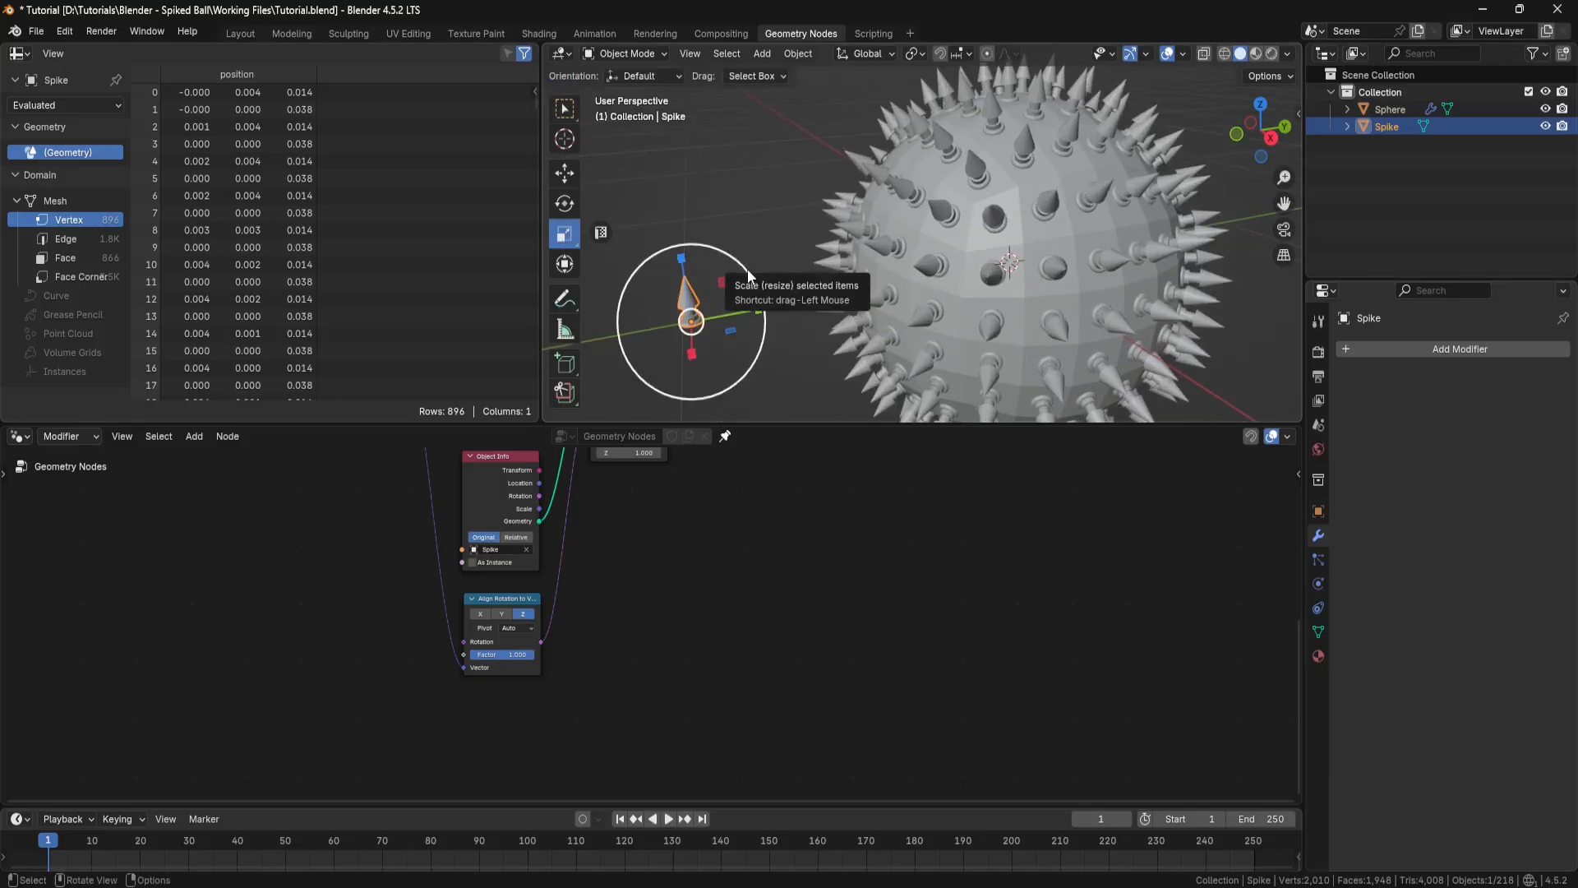
left_click_drag(747, 268, 762, 250)
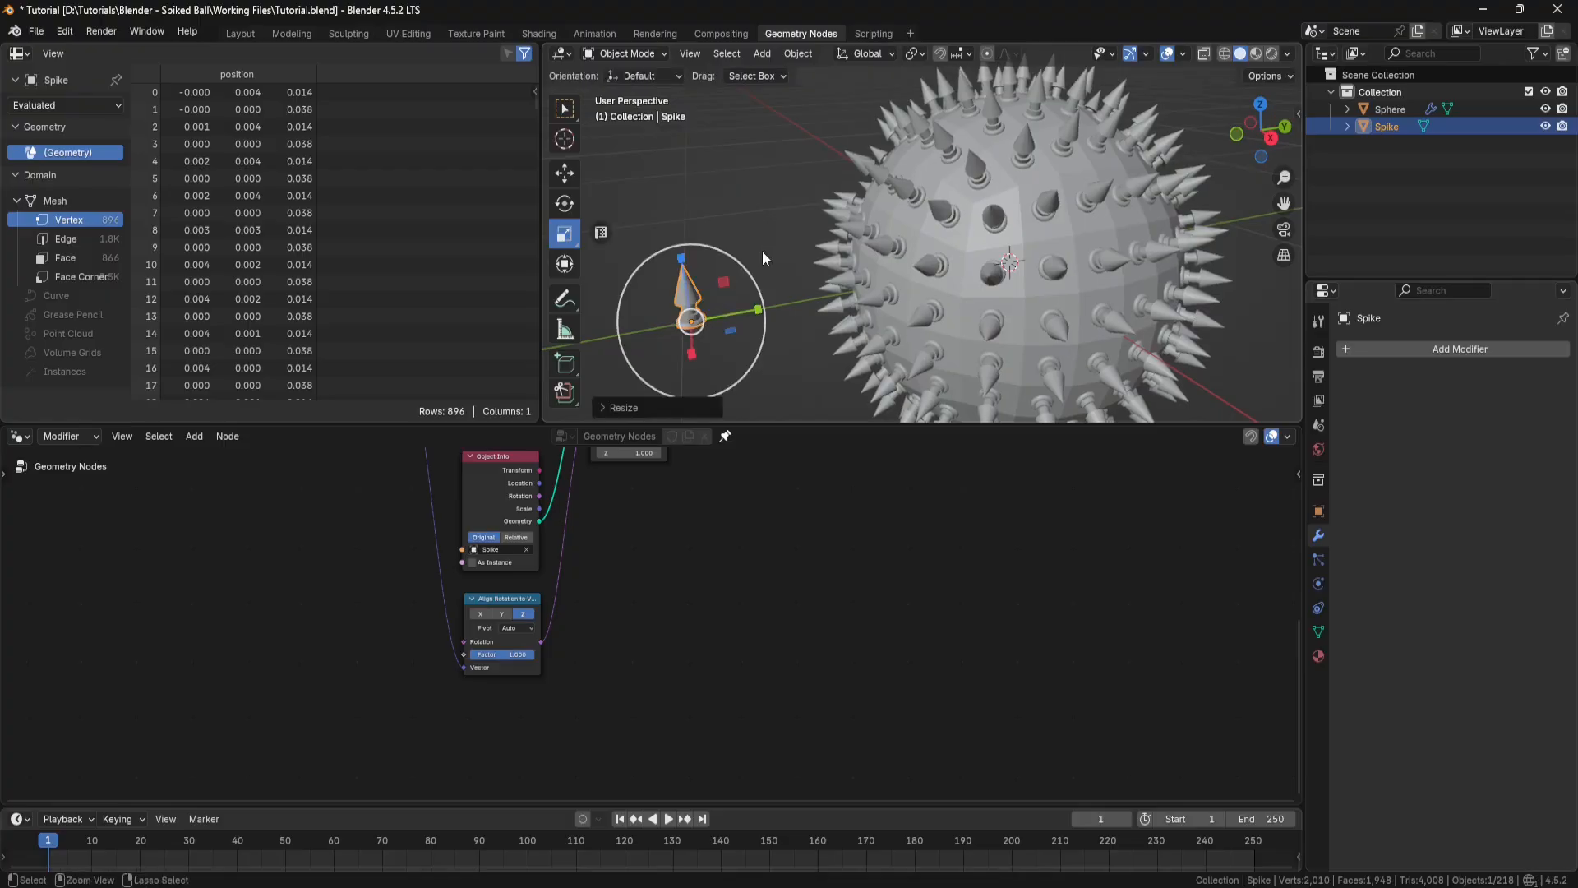
key("ctrl+a")
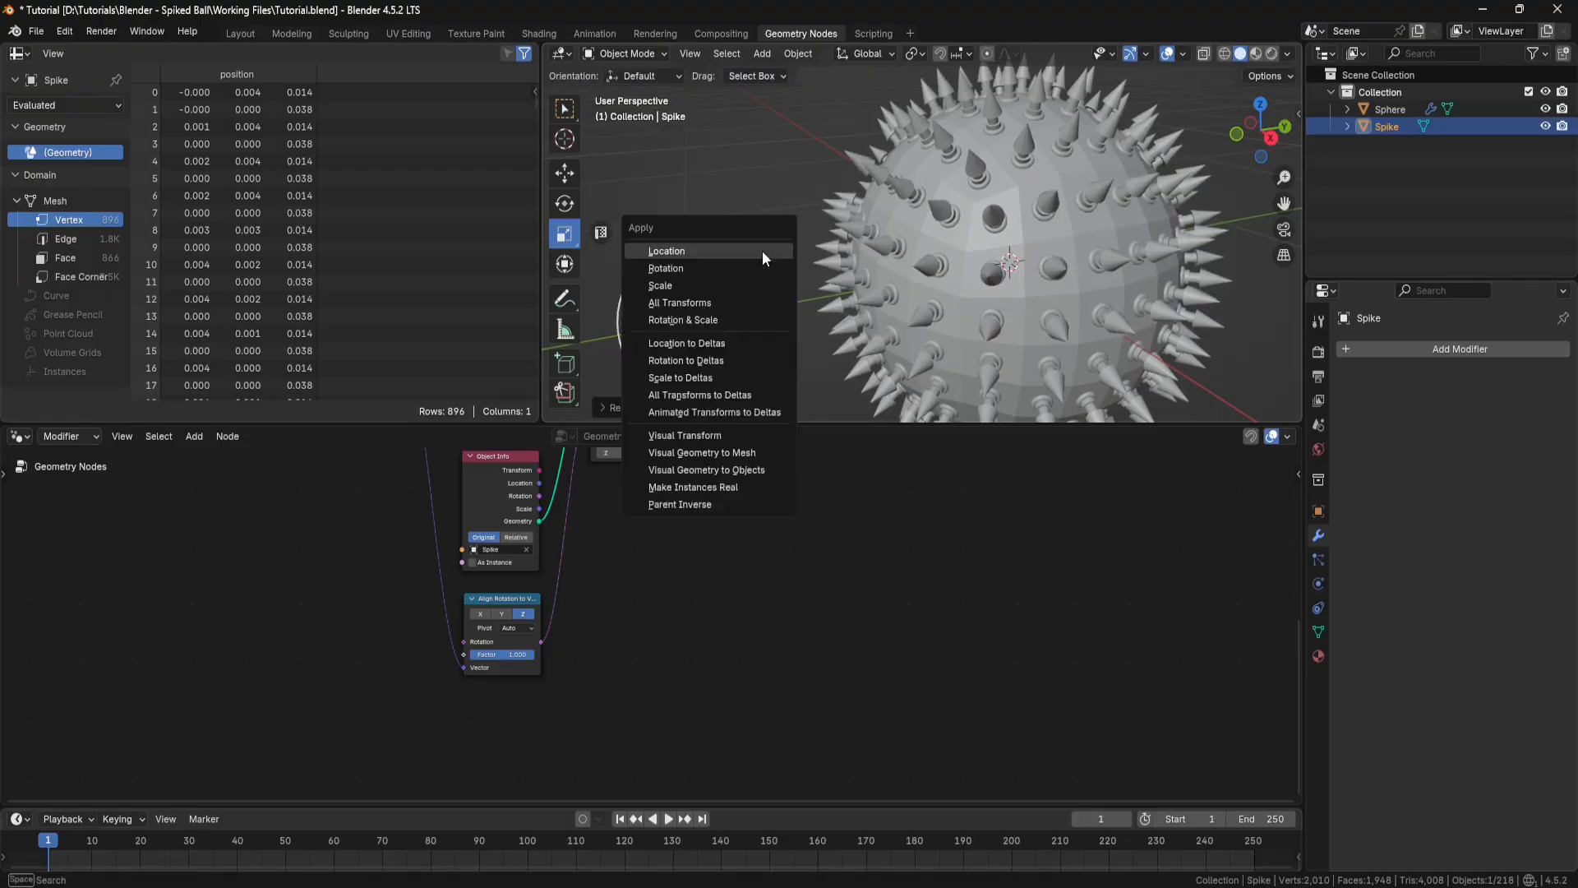
left_click(721, 286)
Step: Scale the Spike object back down slightly and apply its scale again
middle_click_drag(873, 279, 802, 264)
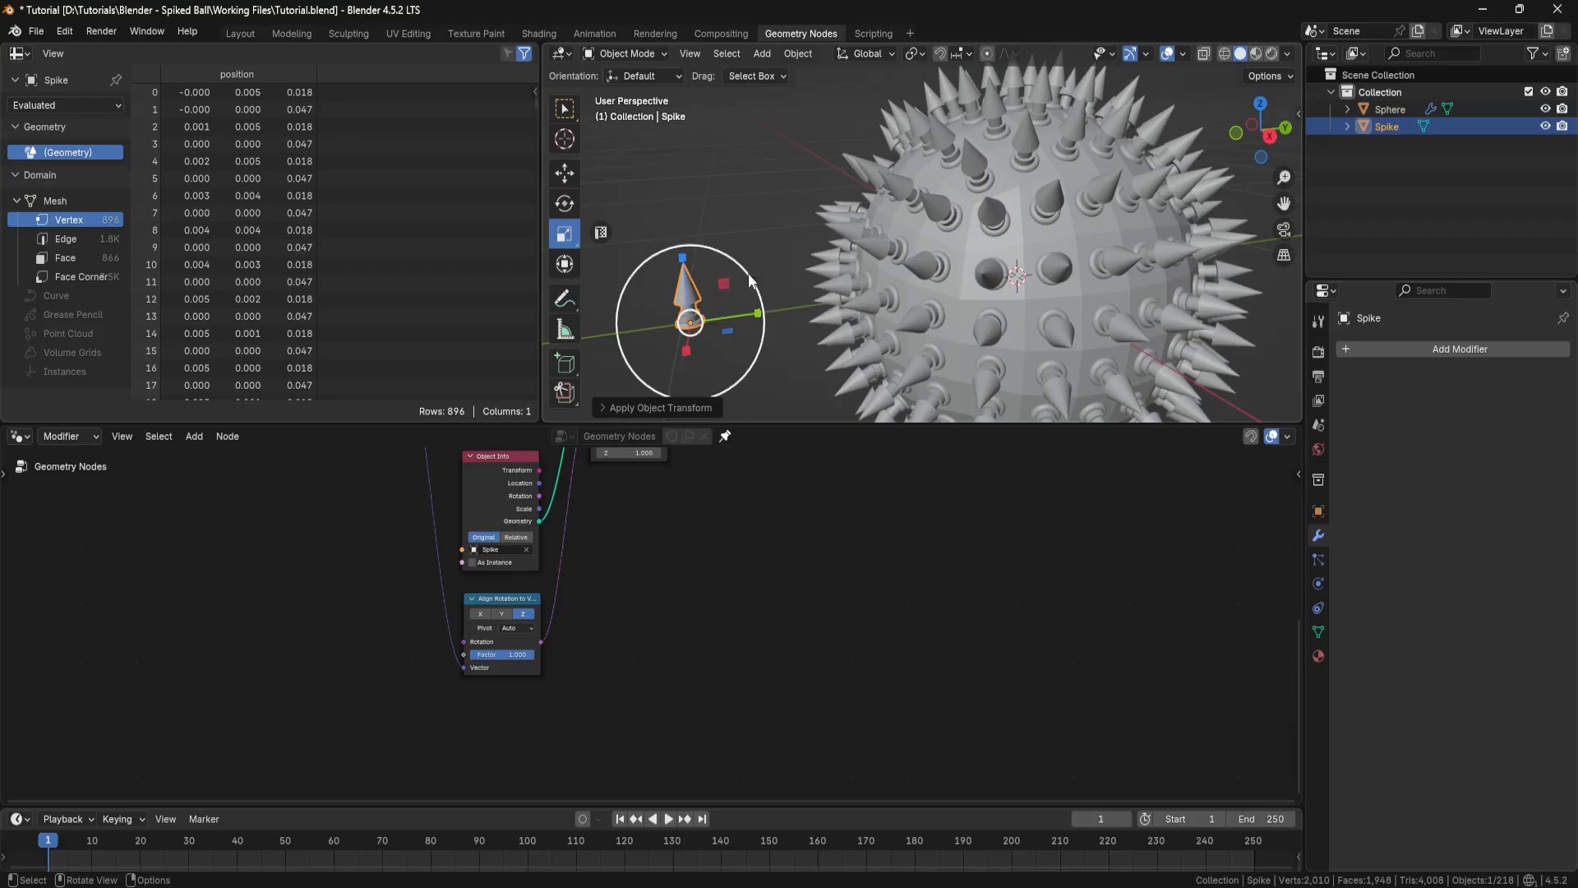
left_click_drag(755, 277, 739, 294)
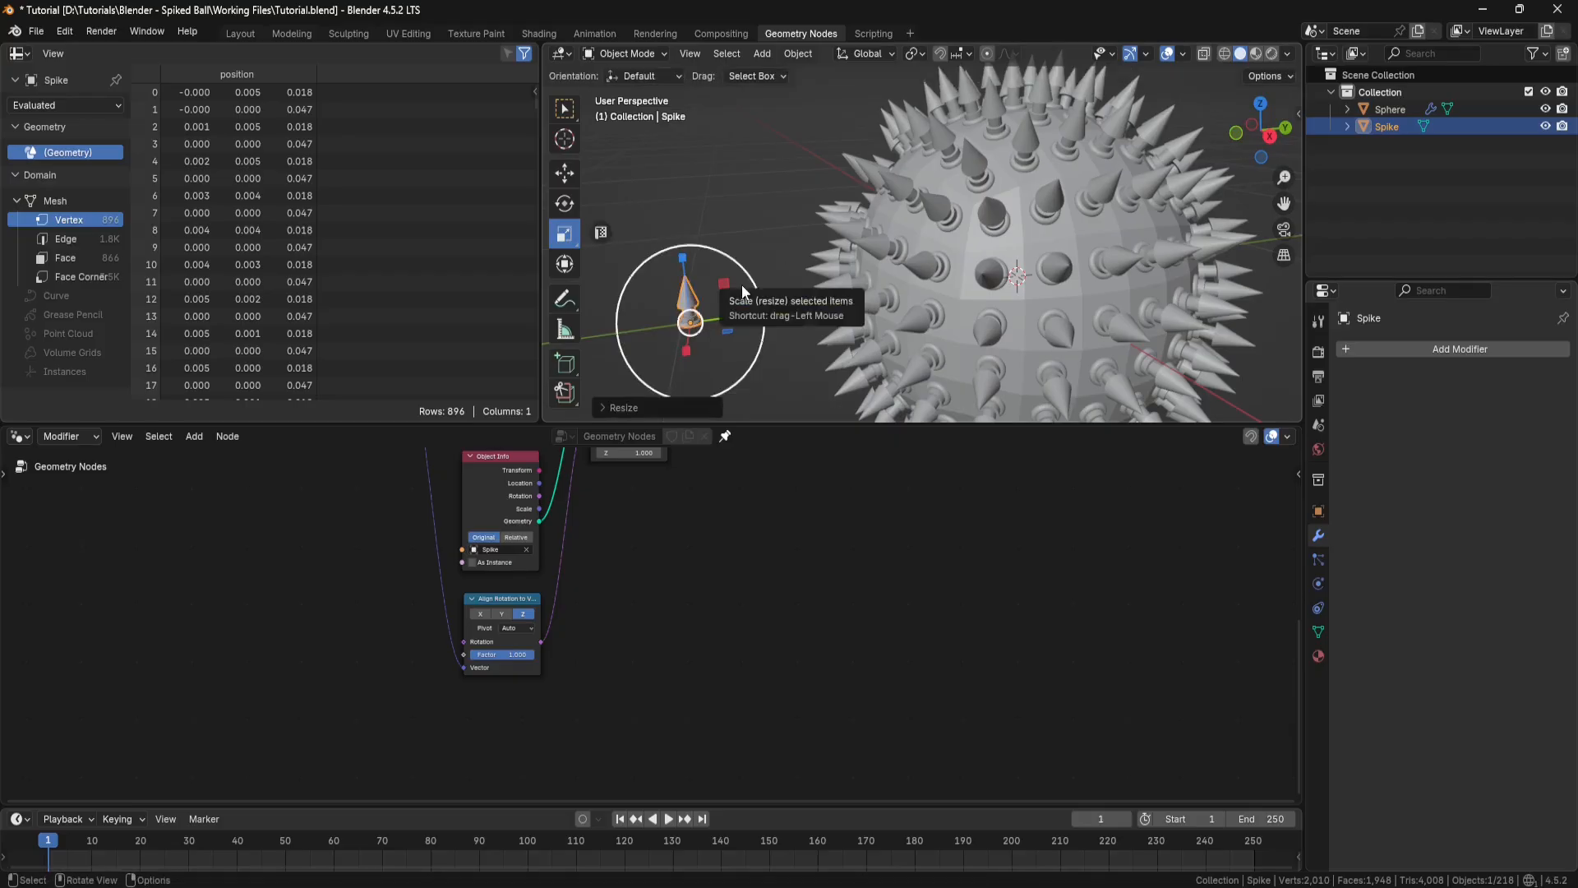
key("ctrl+a")
left_click(761, 258)
middle_click_drag(789, 270, 976, 238)
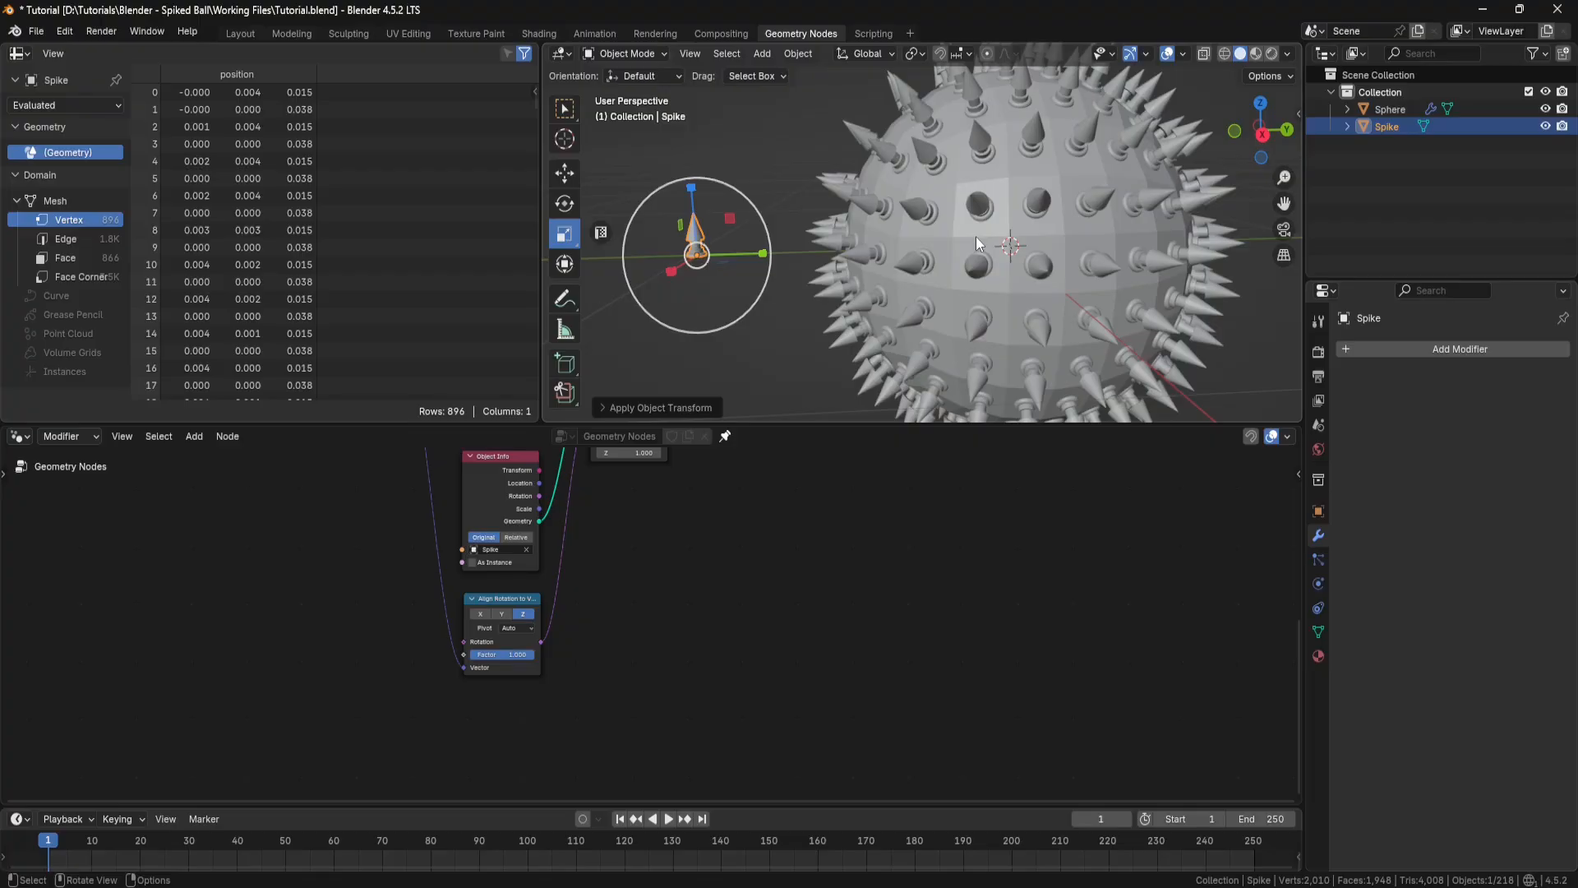
Step: Select the sphere and toggle the viewport display of its Geometry Nodes modifier off and on again
left_click(1091, 238)
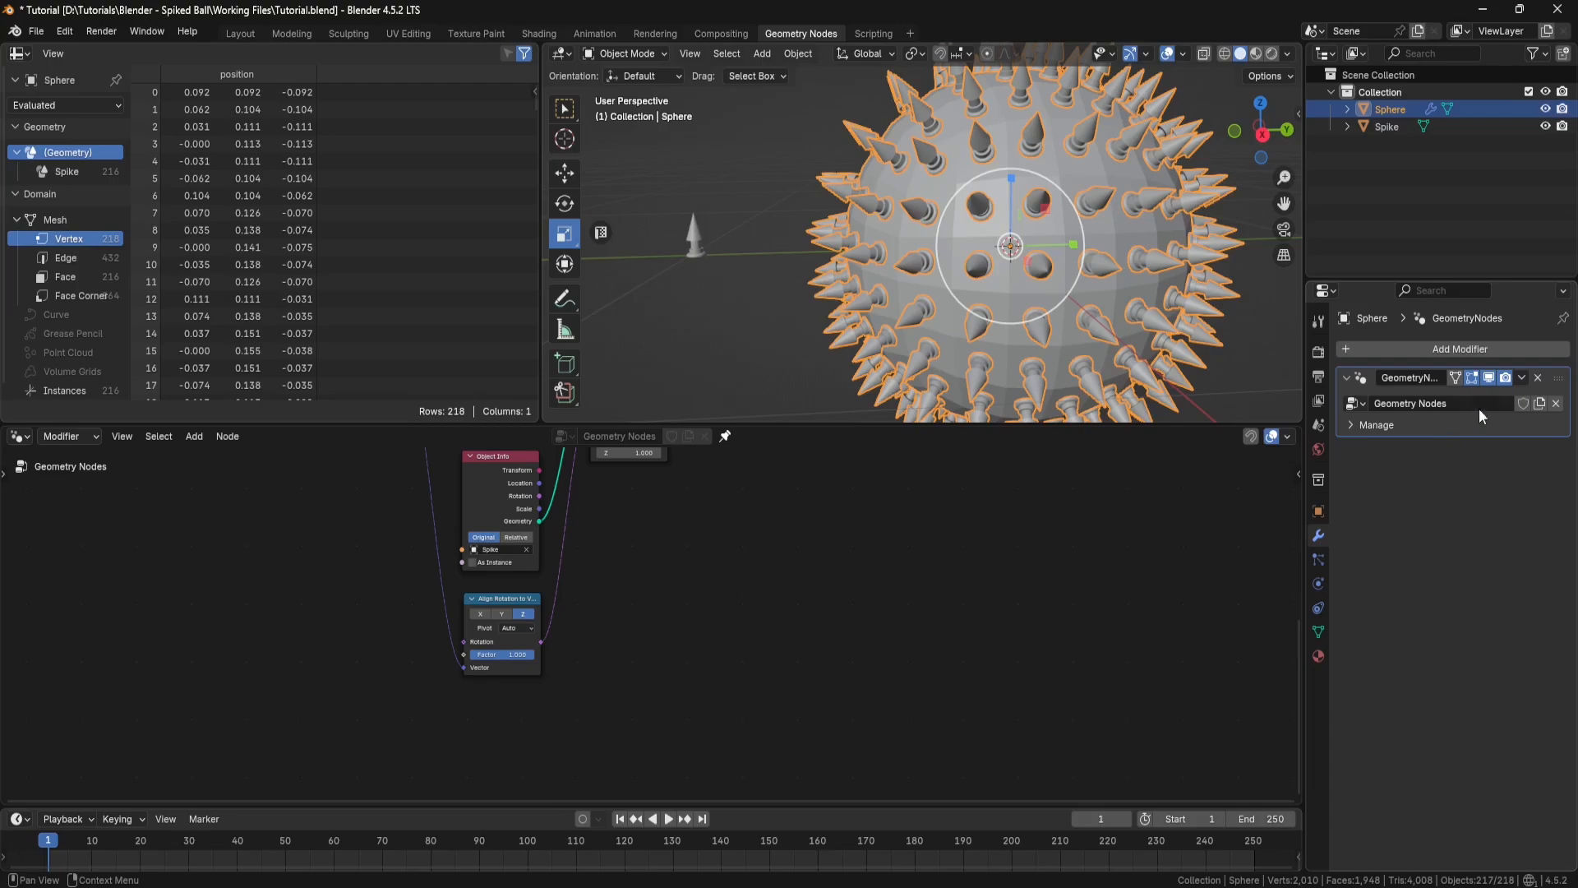
left_click(1488, 378)
left_click(1488, 378)
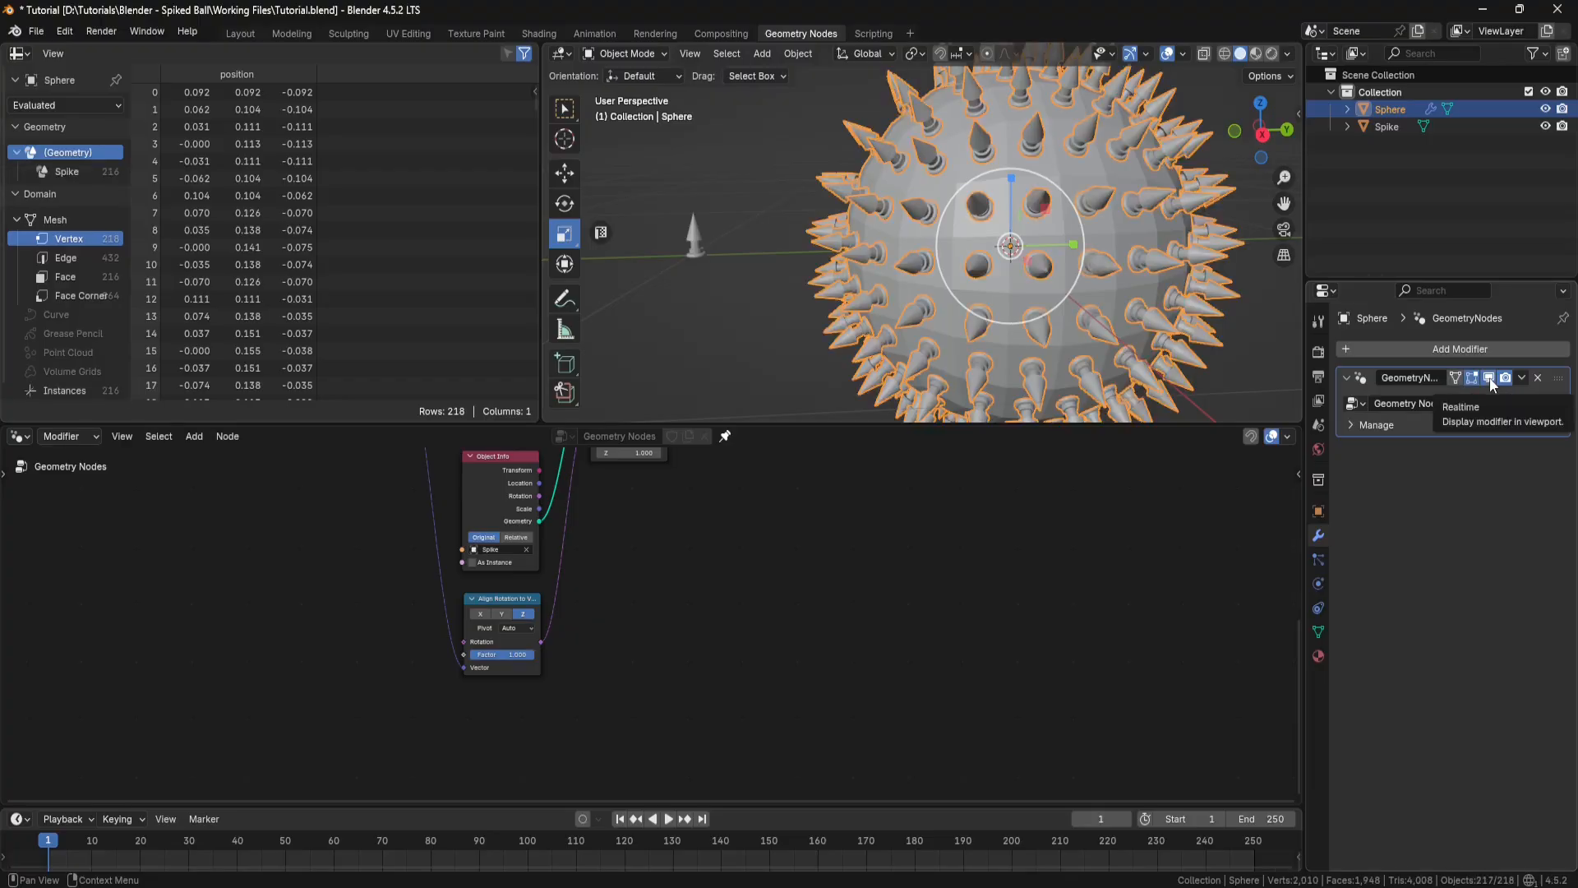
Step: Try to apply the sphere's Geometry Nodes modifier with unrealized instances, and undo the application
left_click(1520, 377)
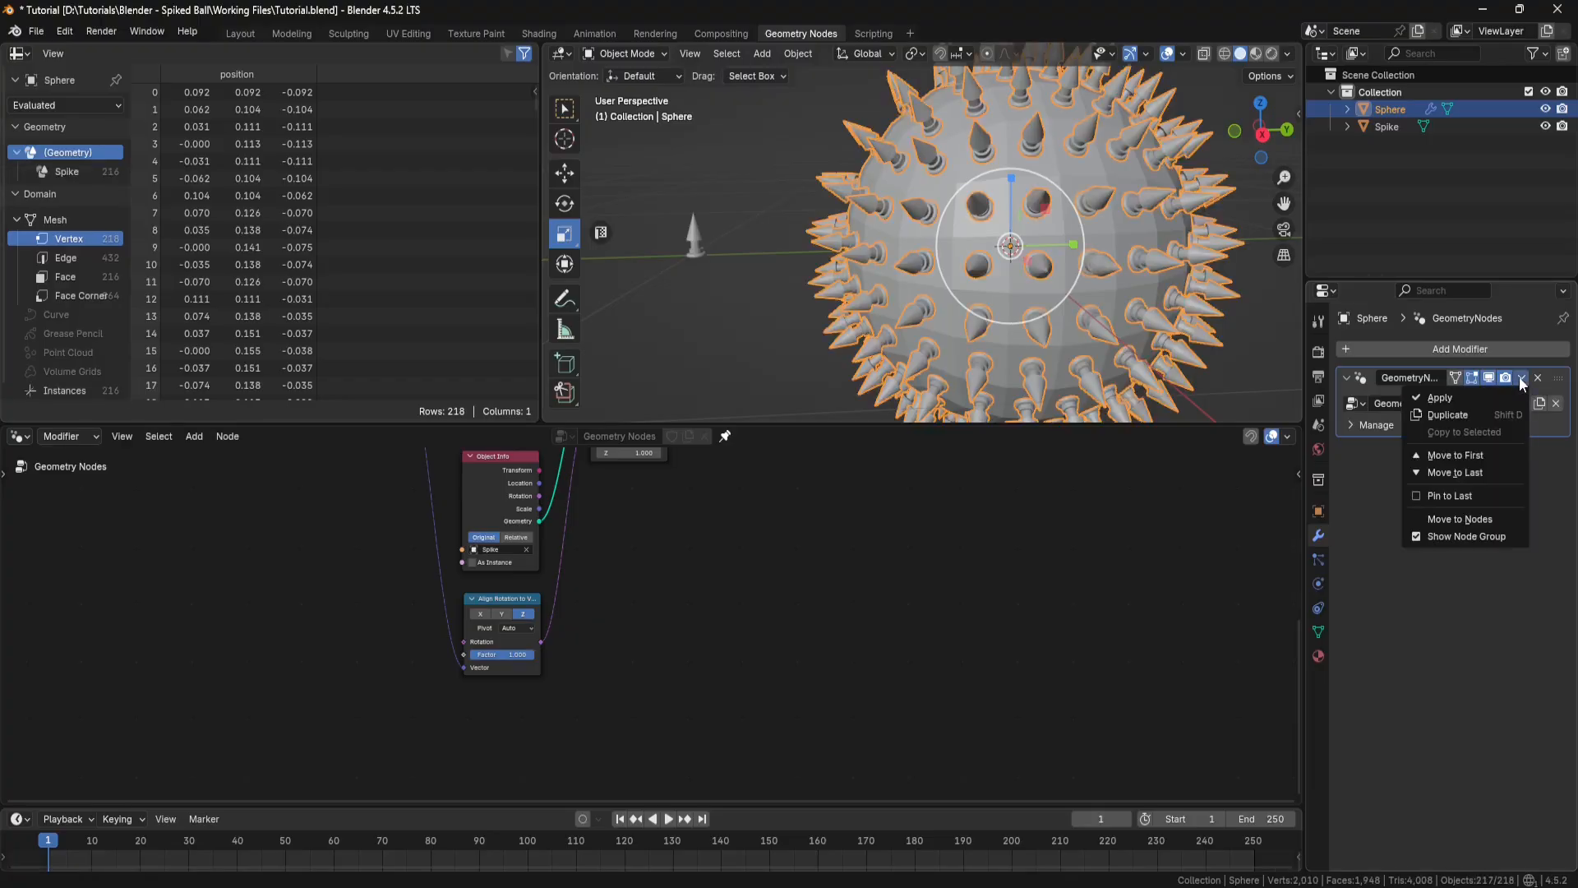
left_click(1463, 398)
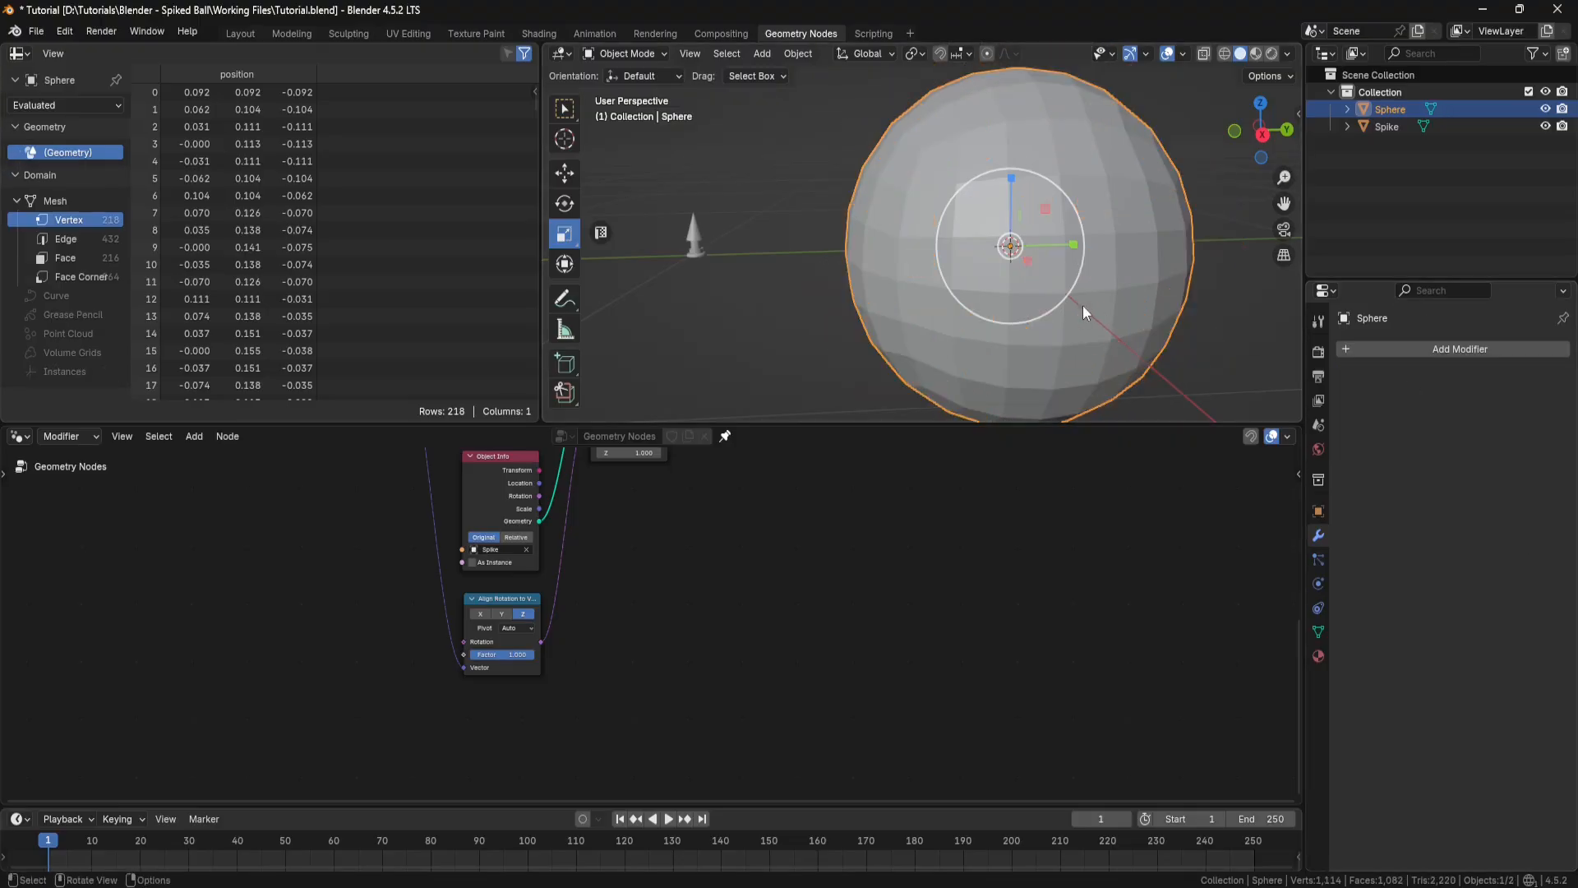
key("ctrl+z")
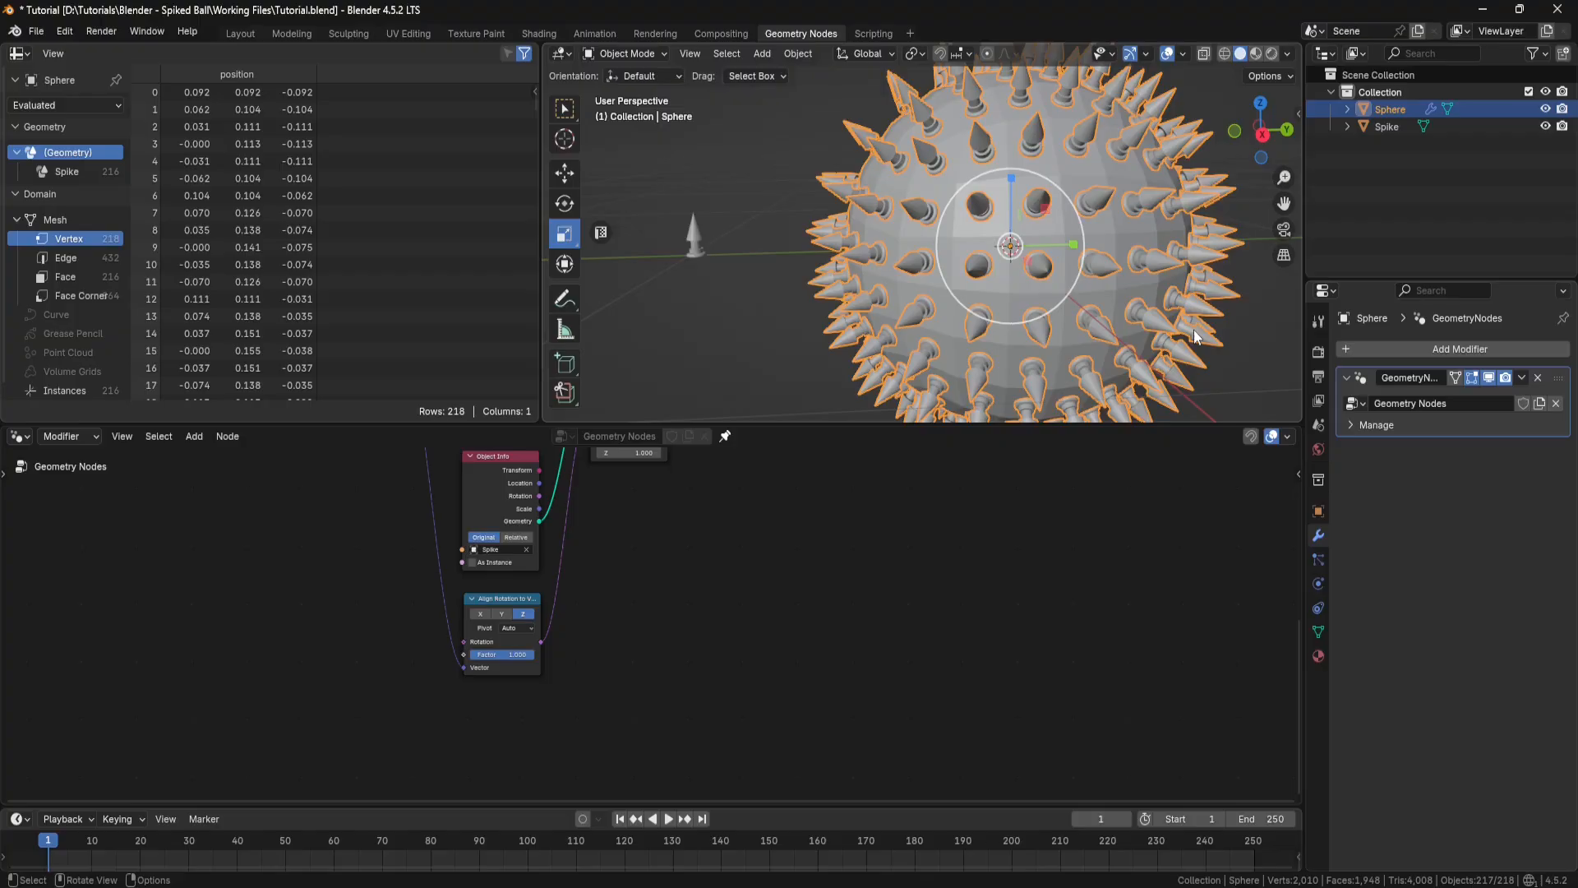
Step: Move the Join Geometry and Group Output nodes together, away from Instance on Points, to make room for another node
middle_click_drag(926, 543, 667, 671)
left_click_drag(800, 509, 645, 625)
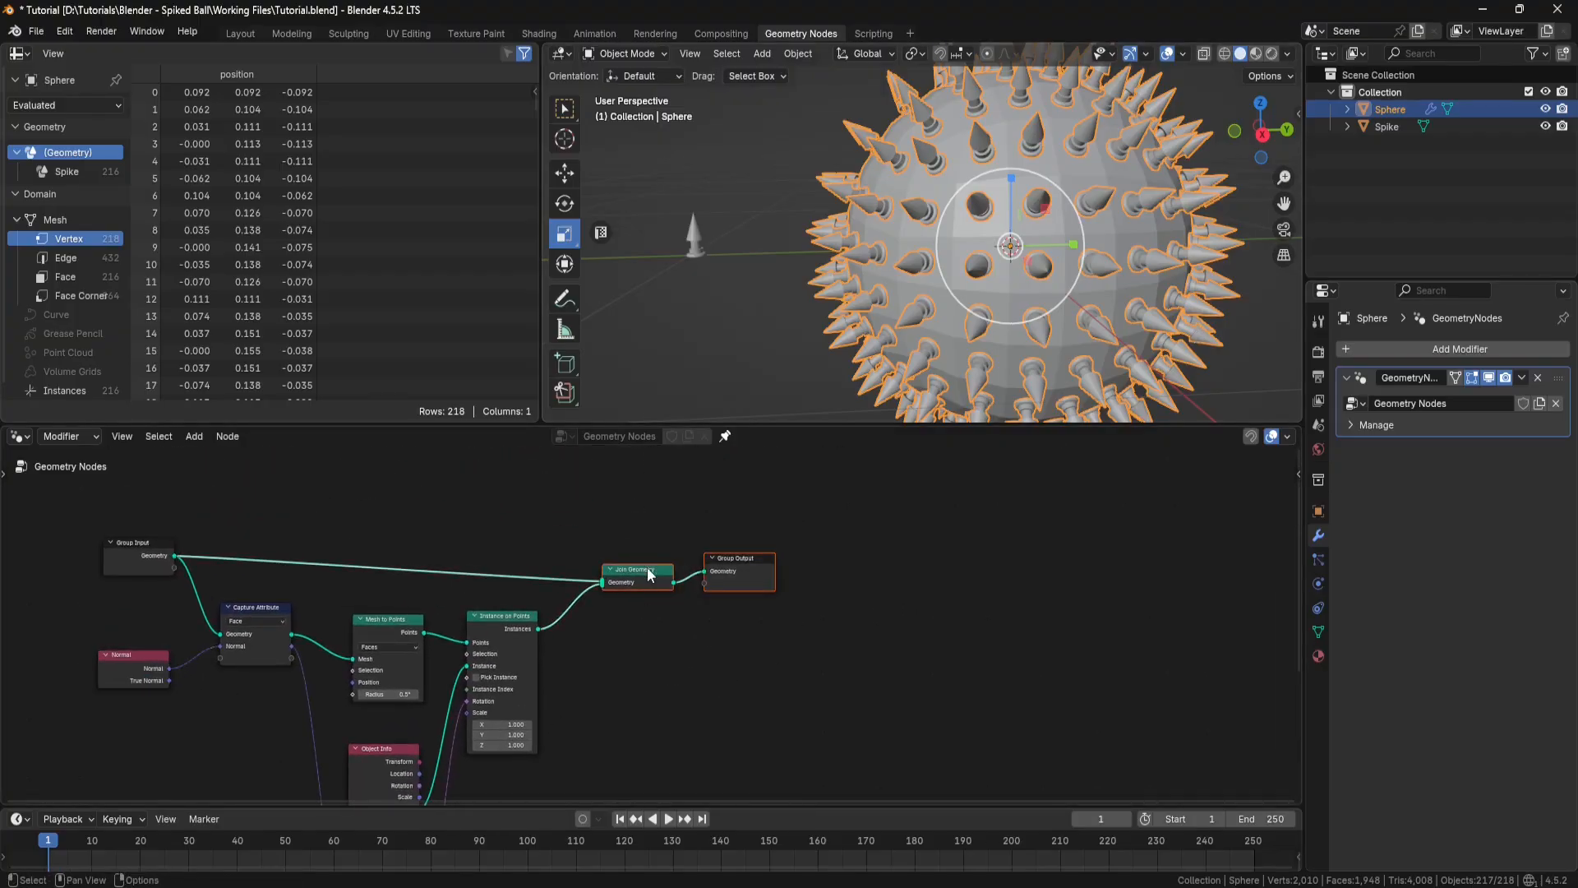
left_click_drag(652, 565, 675, 541)
left_click(684, 624)
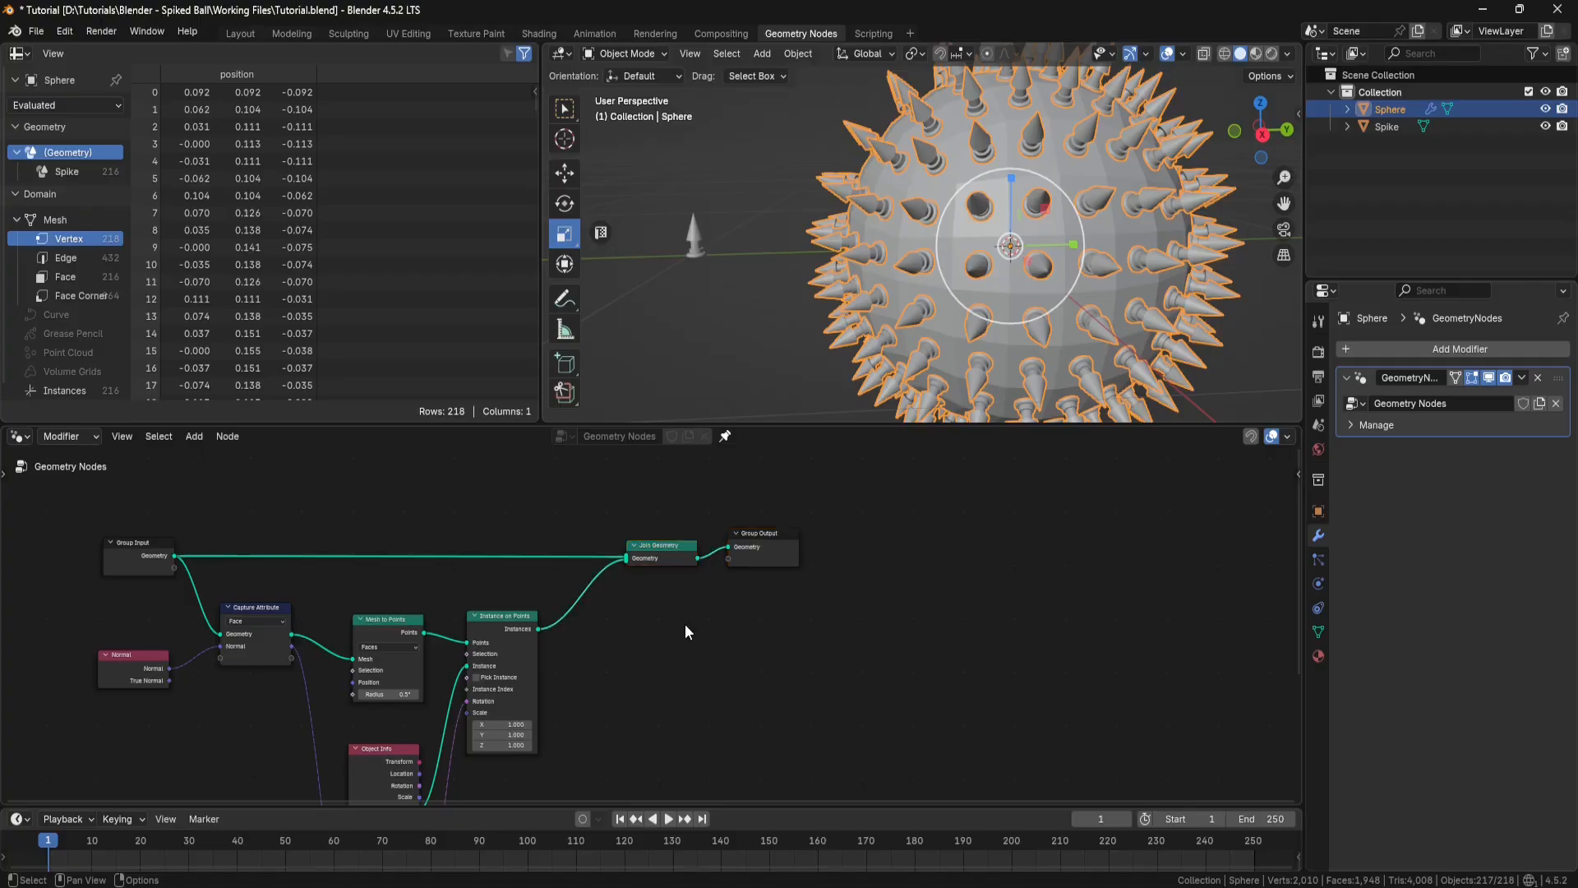
Step: Insert a Realize Instances node on the link between Instance on Points and Join Geometry
key("shift+a")
left_click(654, 516)
type("realiz")
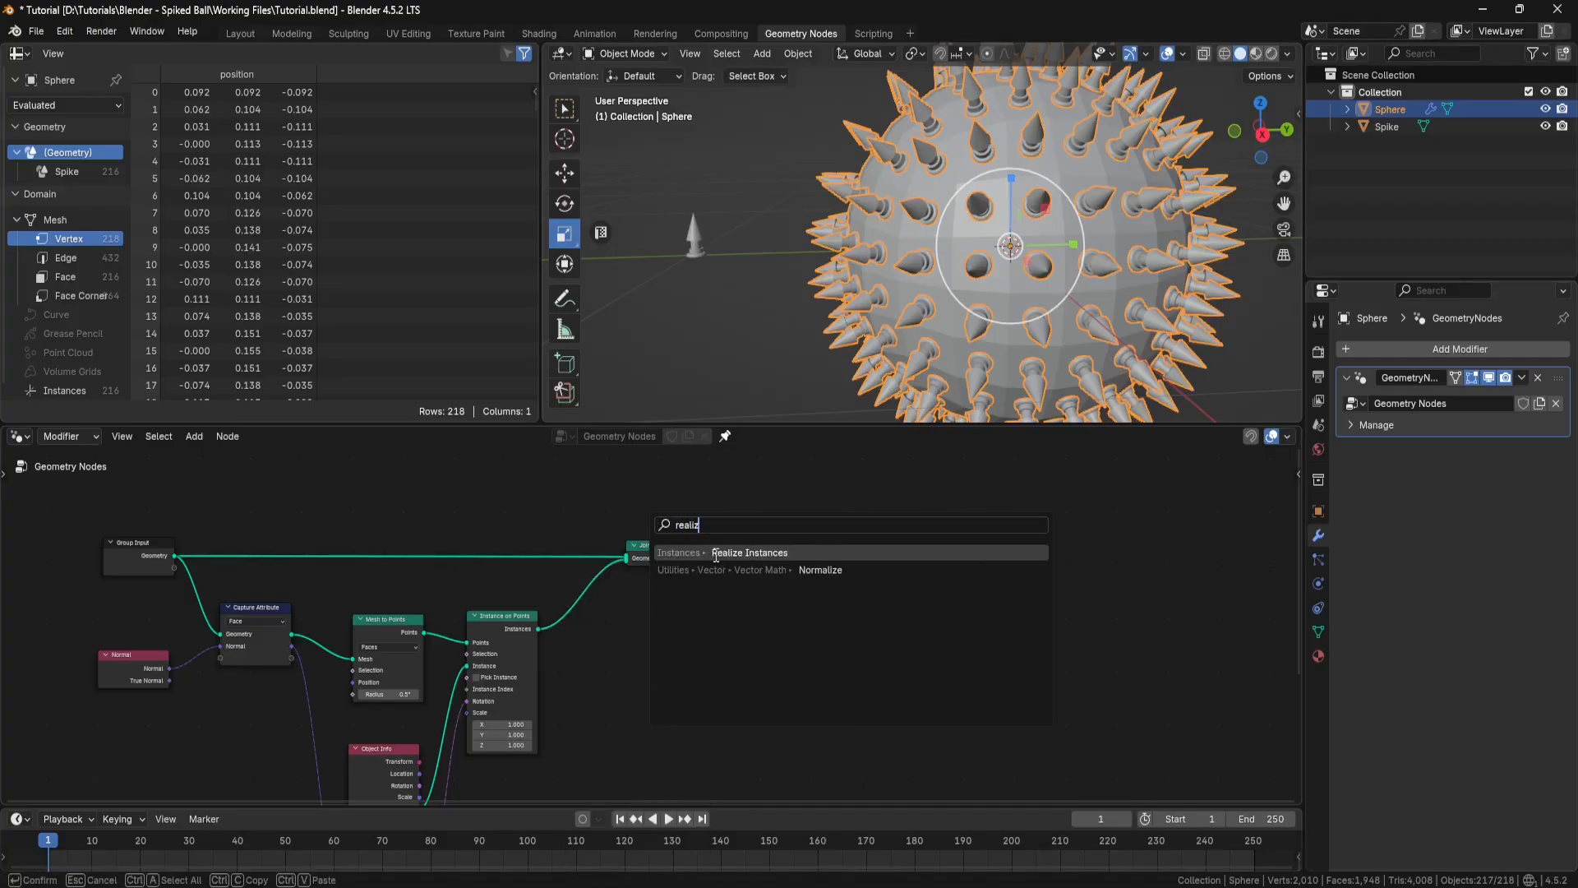
key("Return")
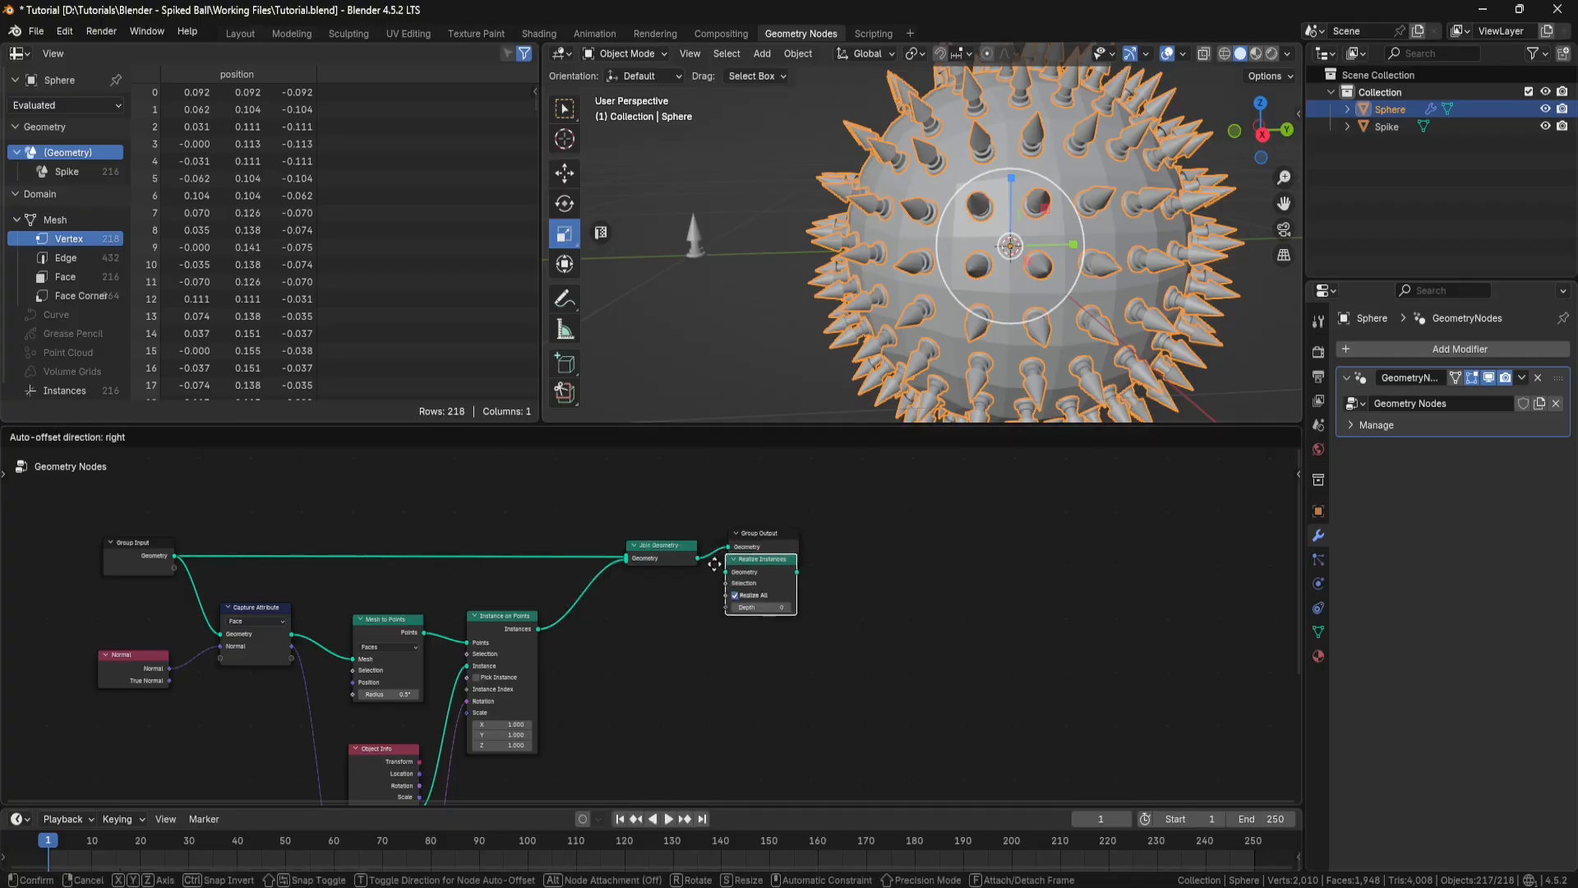
left_click(579, 587)
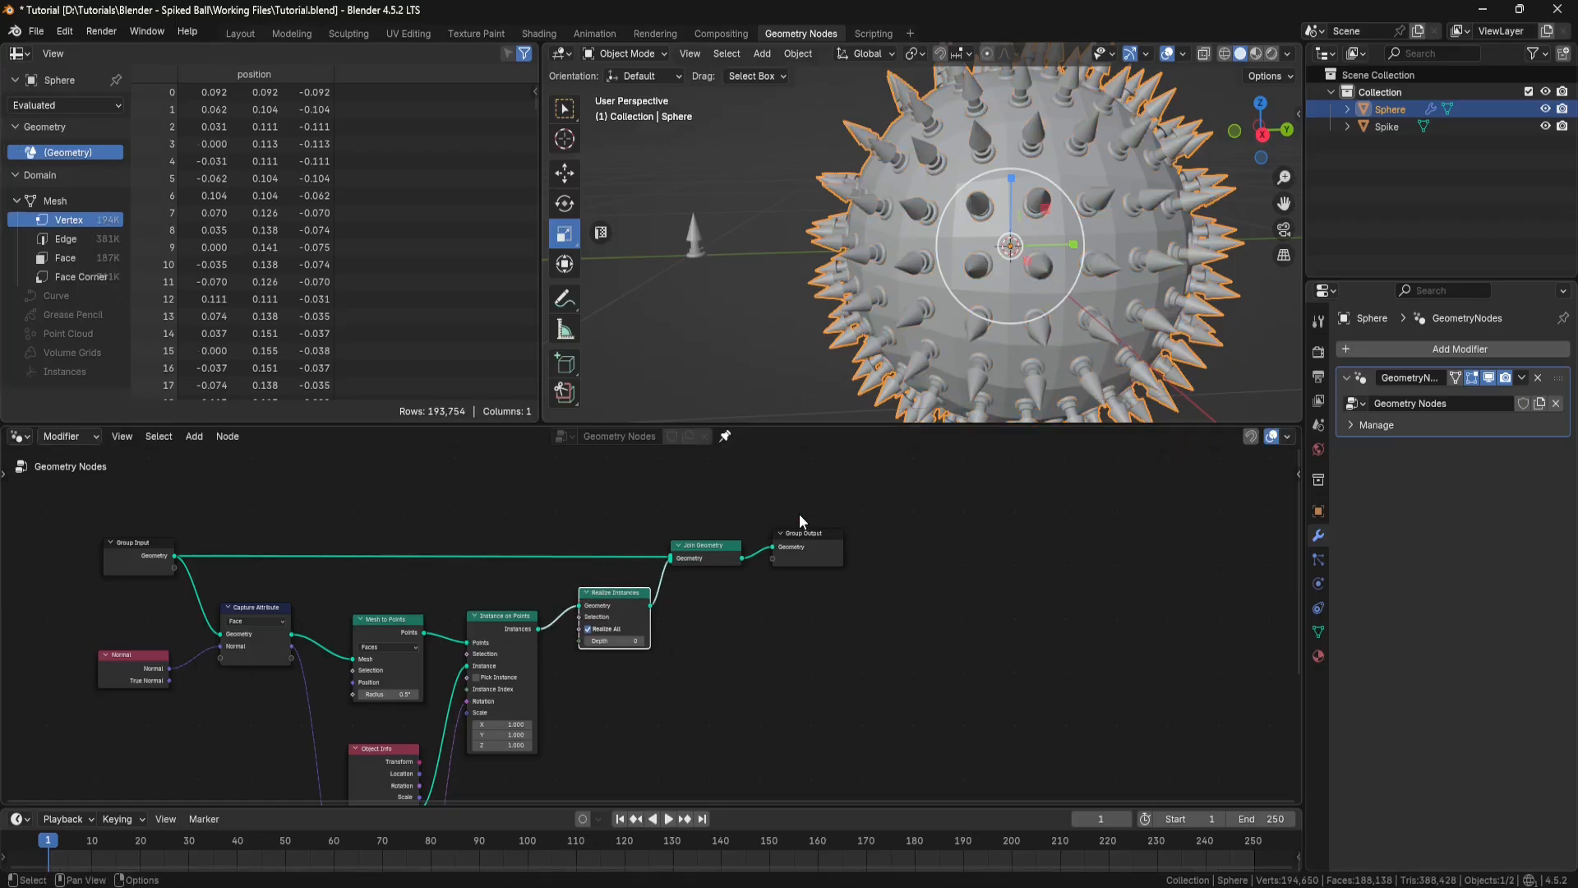
Step: Apply the Geometry Nodes modifier on the sphere to turn the spikes into real mesh
left_click(1523, 377)
left_click(1454, 394)
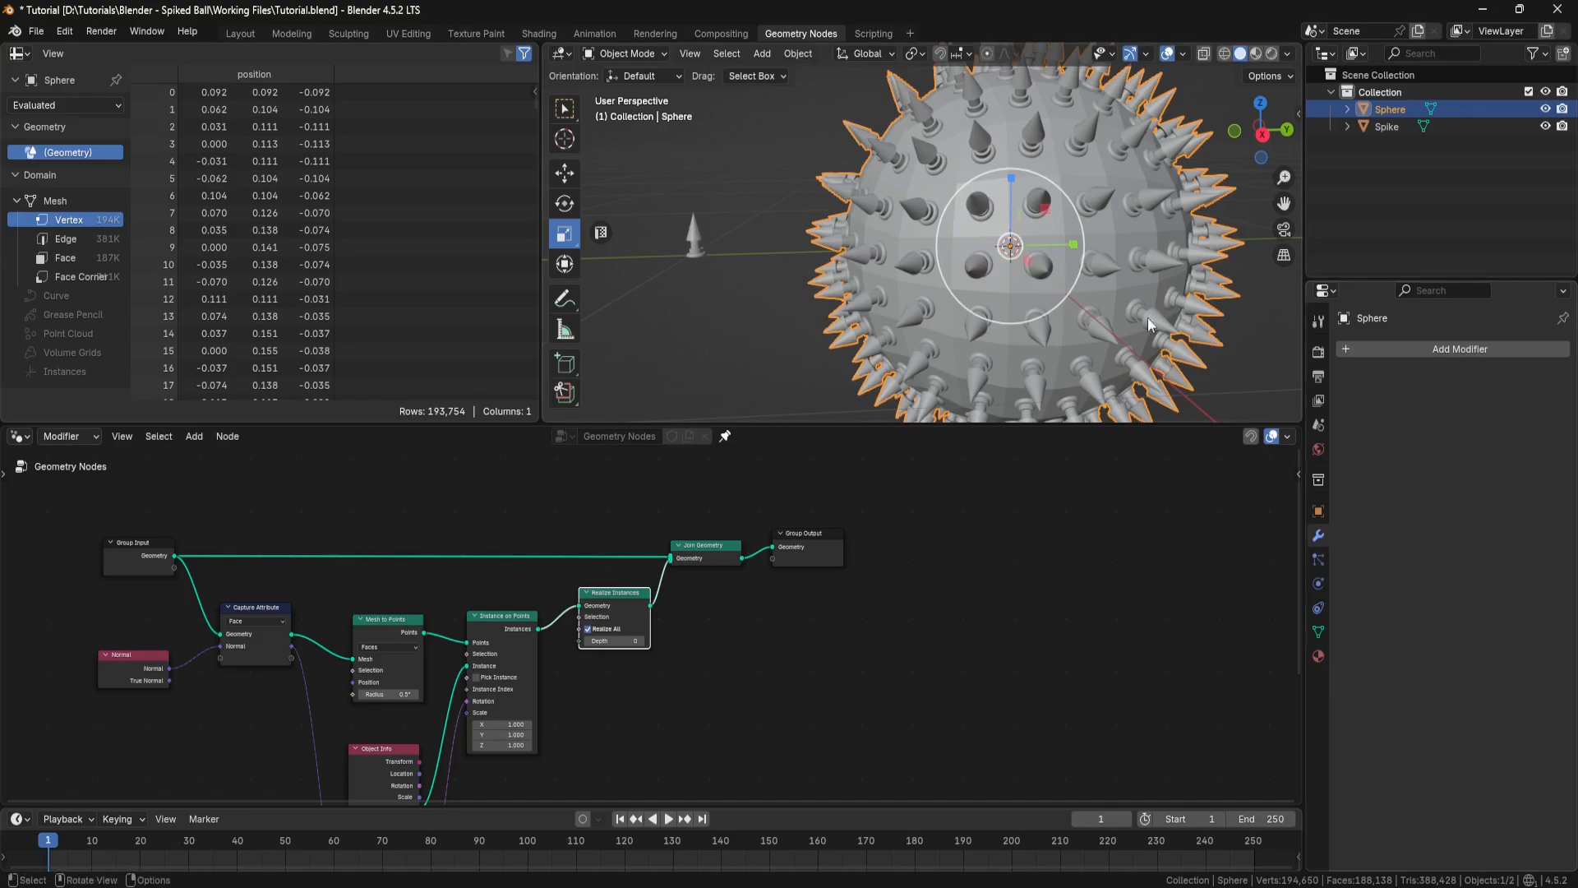
Step: Inspect the sphere's applied mesh in Edit Mode, return to Object Mode and save the file
left_click(666, 53)
left_click(648, 89)
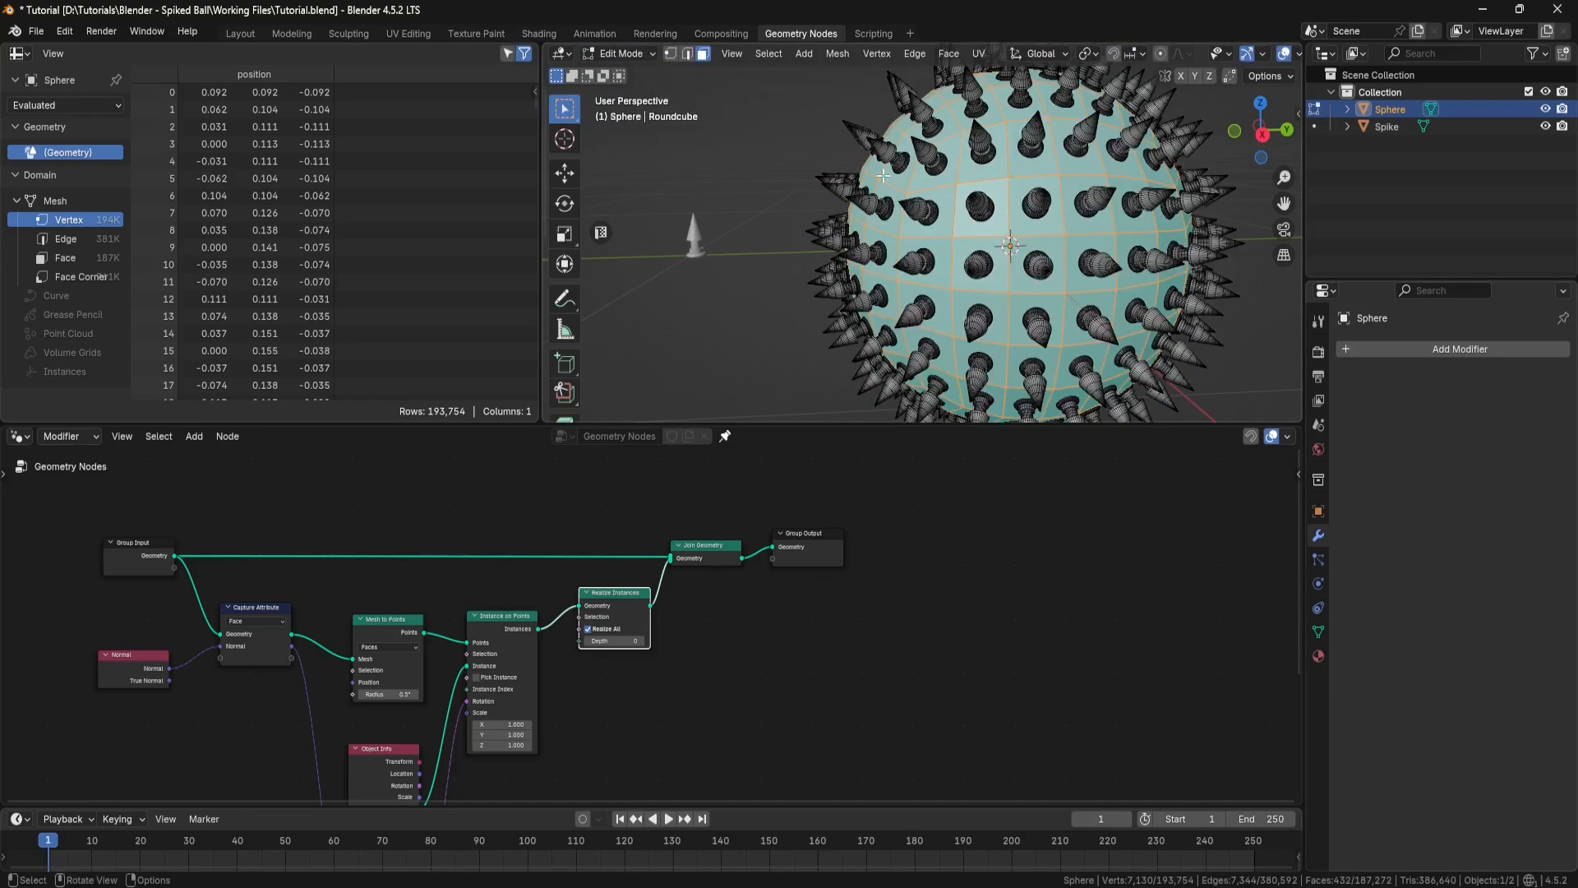
middle_click_drag(970, 214, 970, 214)
left_click(652, 53)
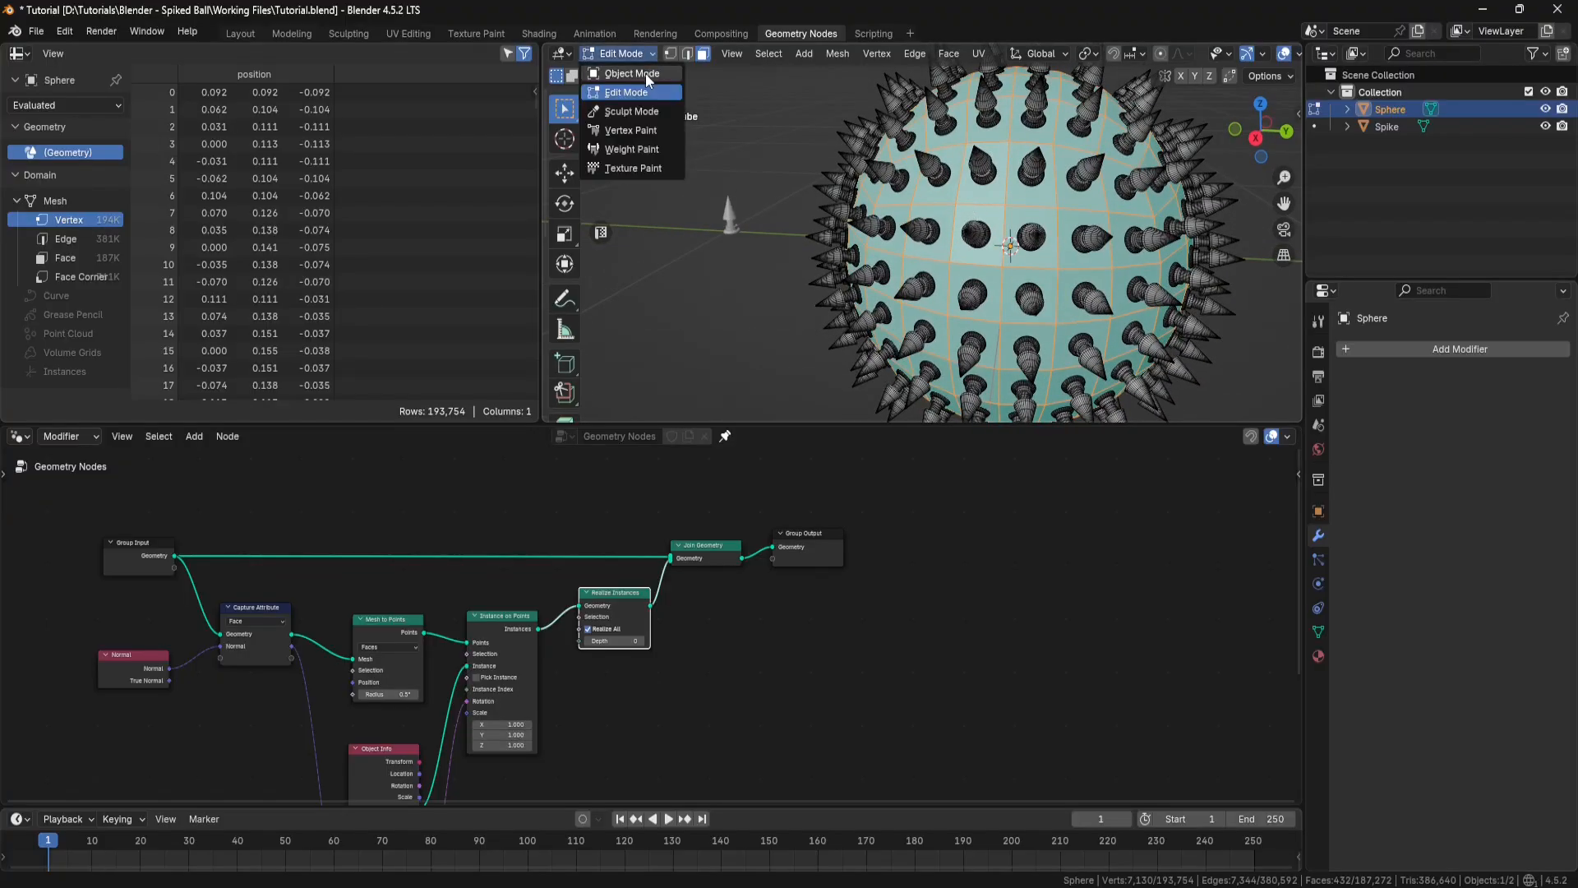
left_click(645, 72)
key("ctrl+s")
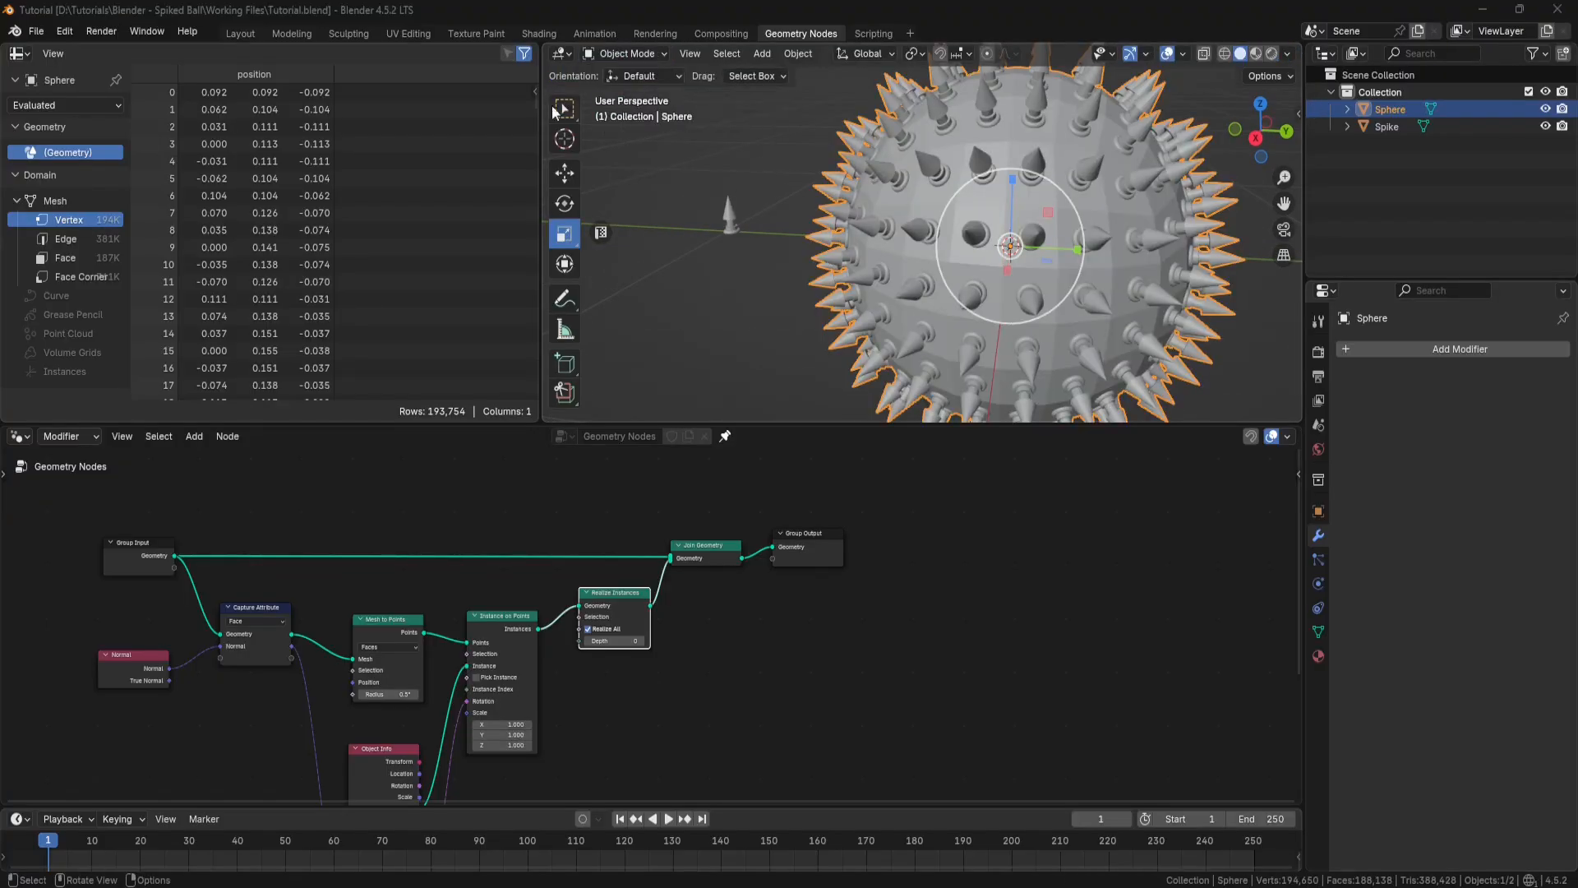
Step: In the Layout workspace, separate the selected sphere body faces from the spikes into their own object and return to Object Mode
left_click(241, 34)
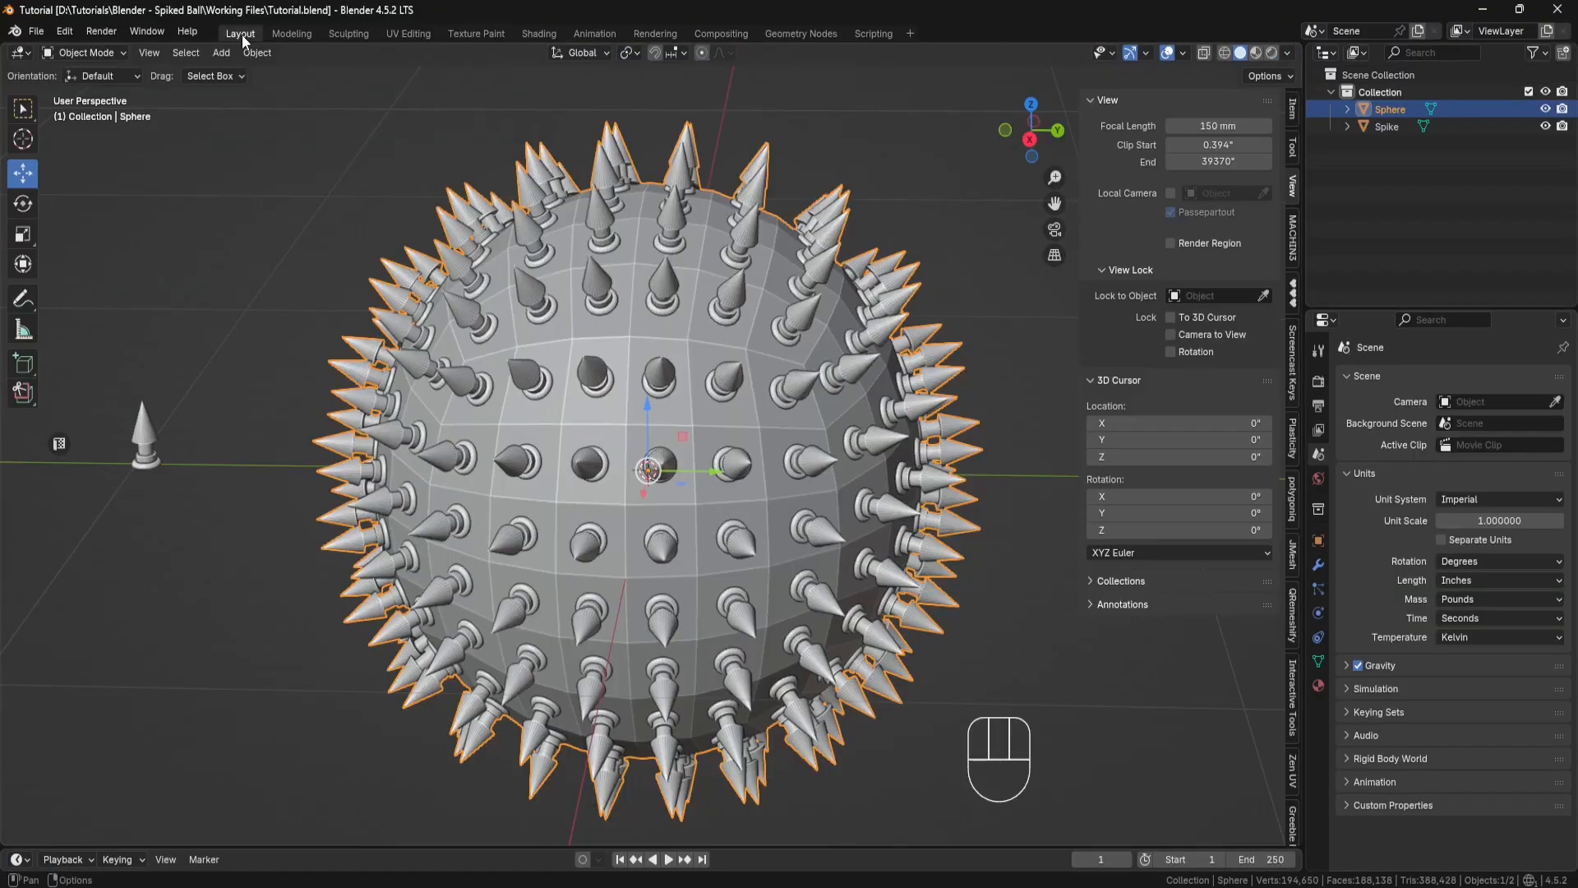
left_click(125, 54)
left_click(99, 92)
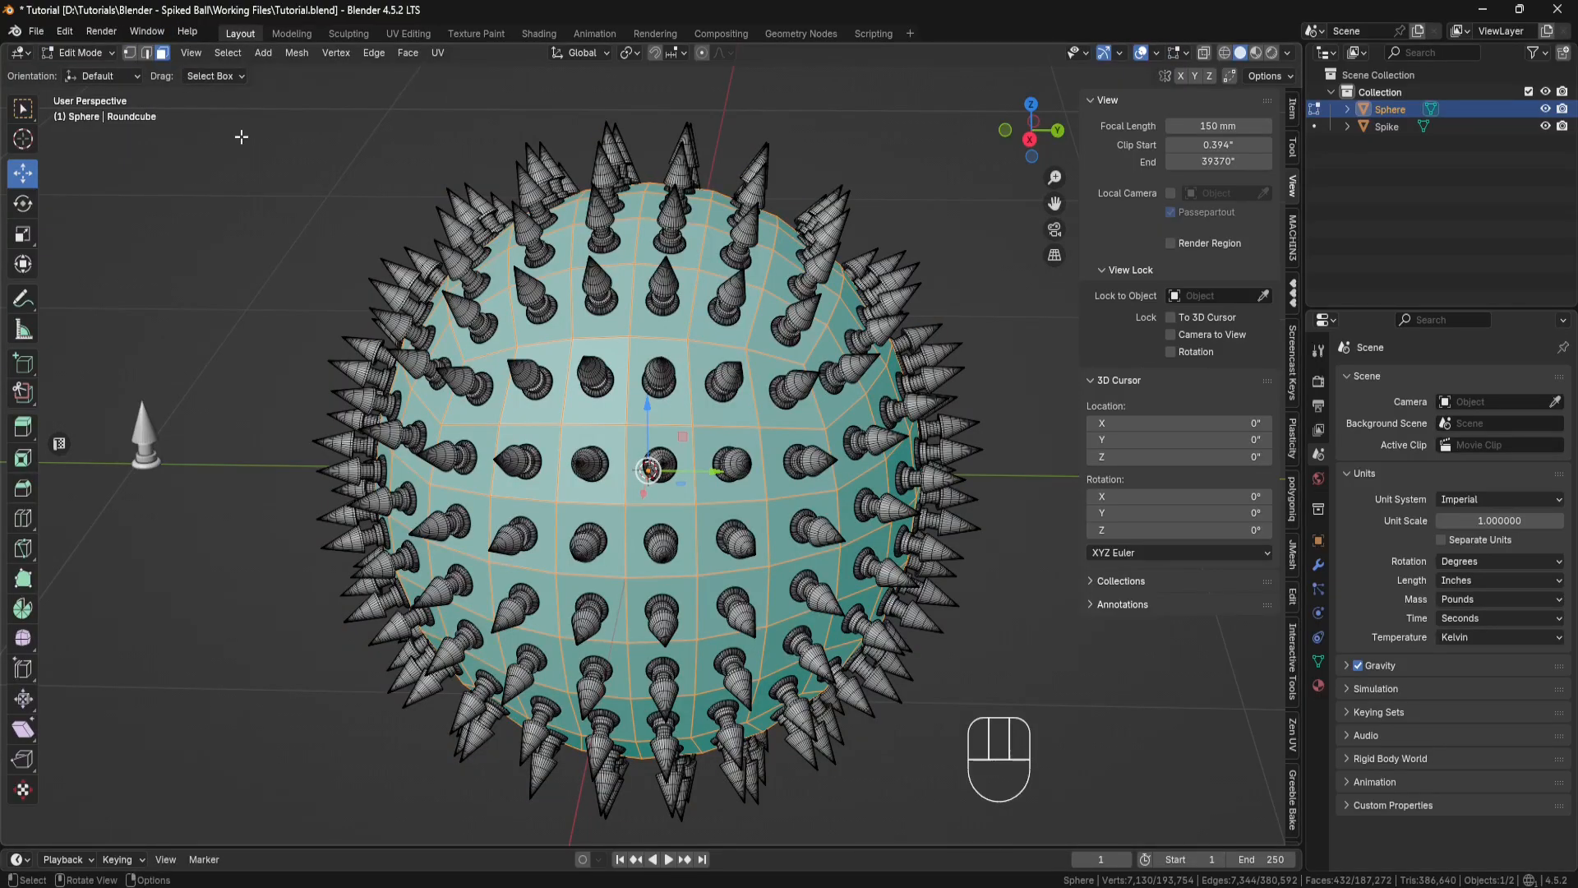
key("p")
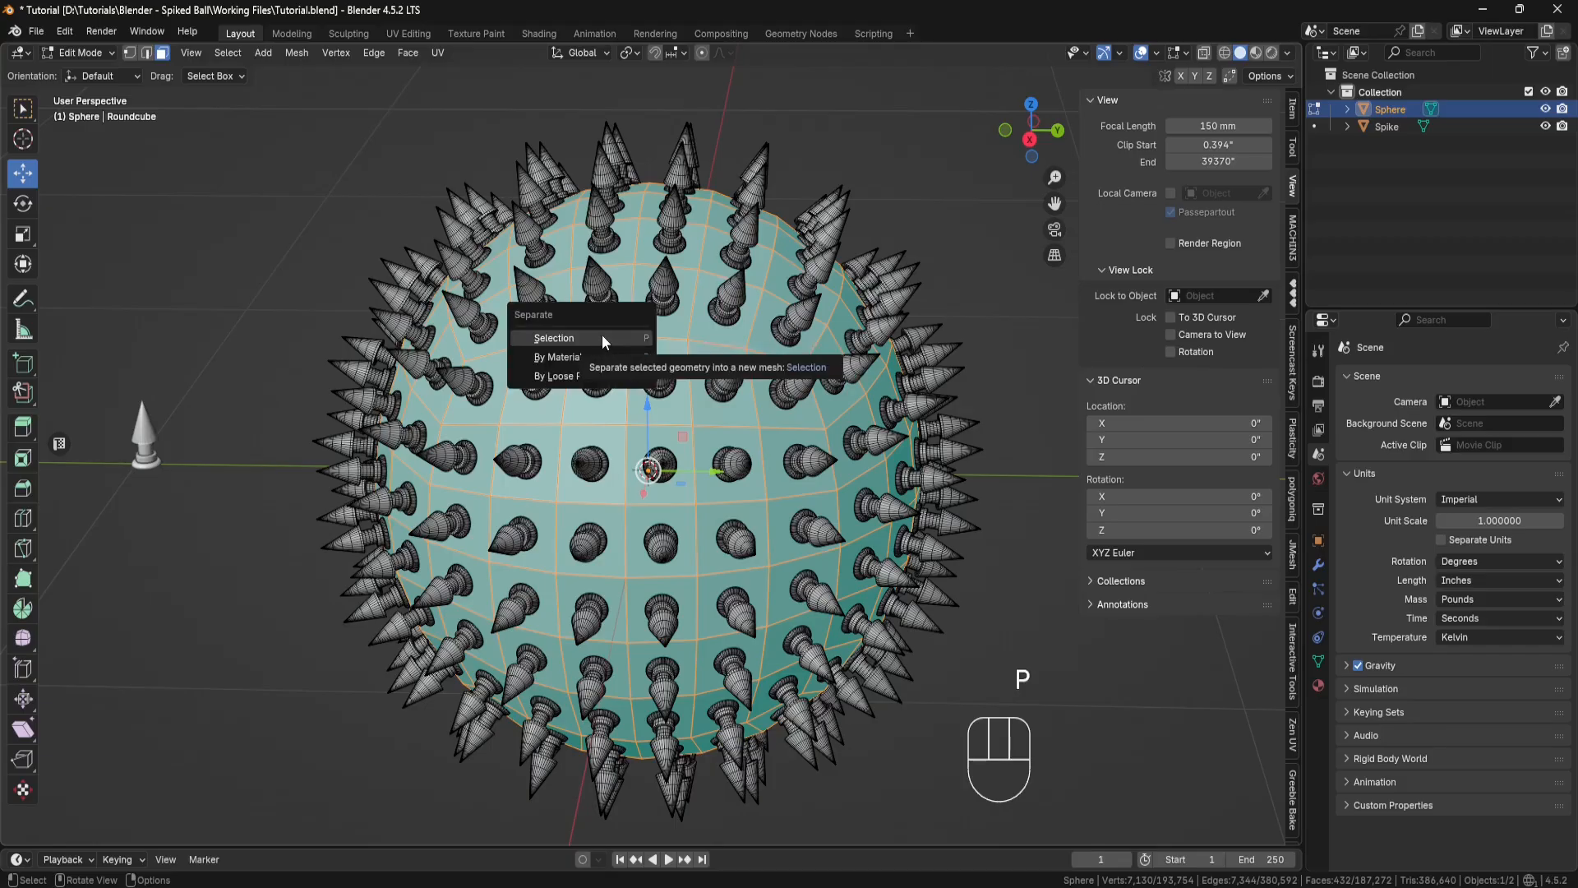
left_click(602, 337)
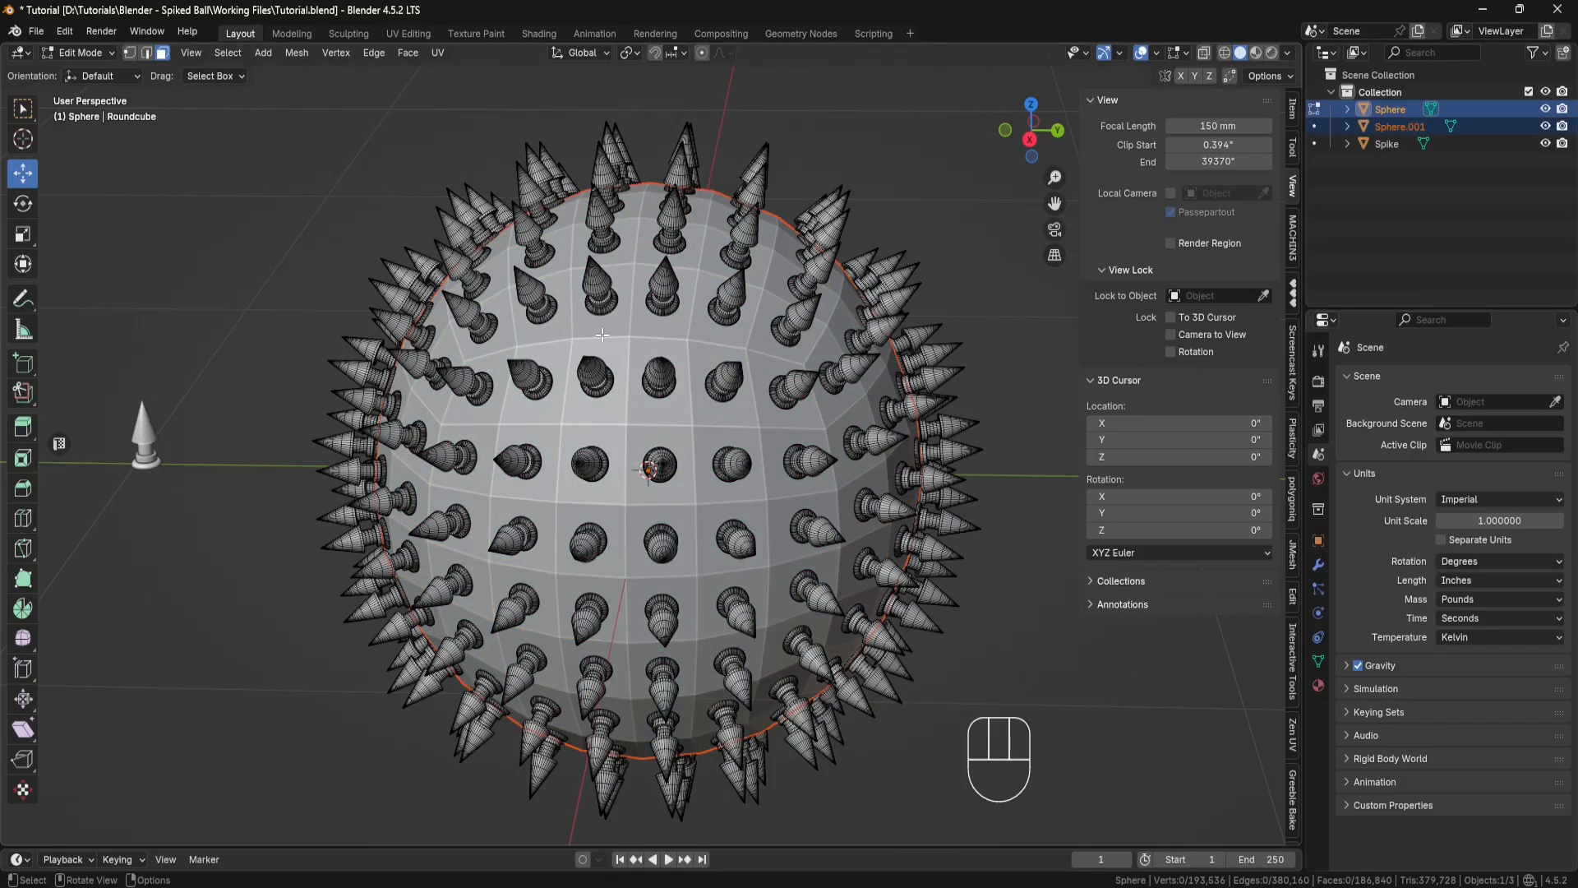
left_click(113, 52)
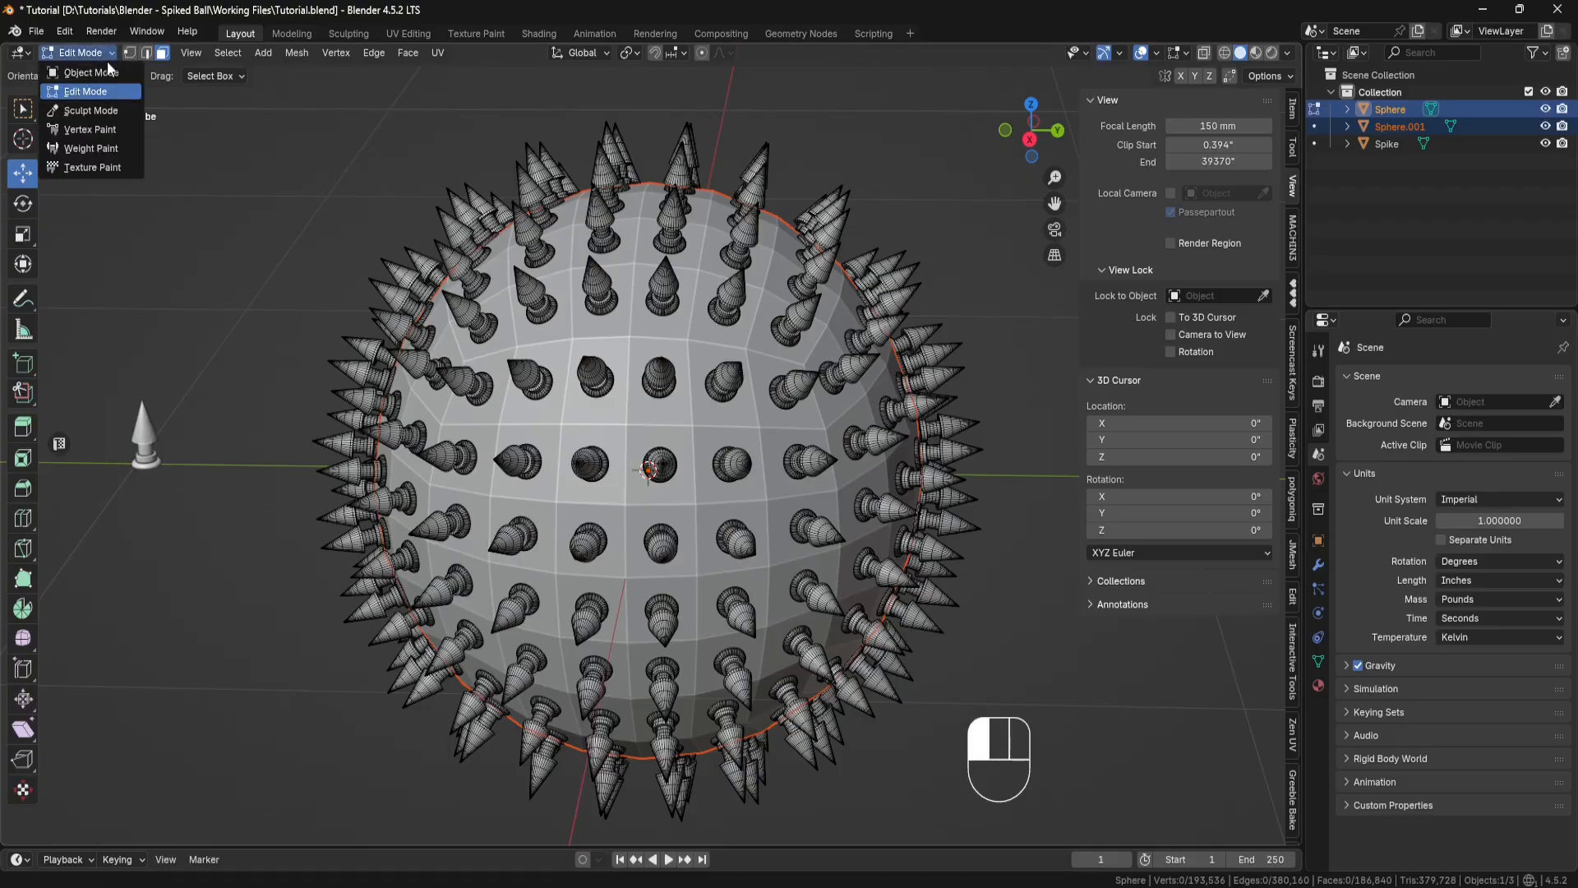
left_click(92, 72)
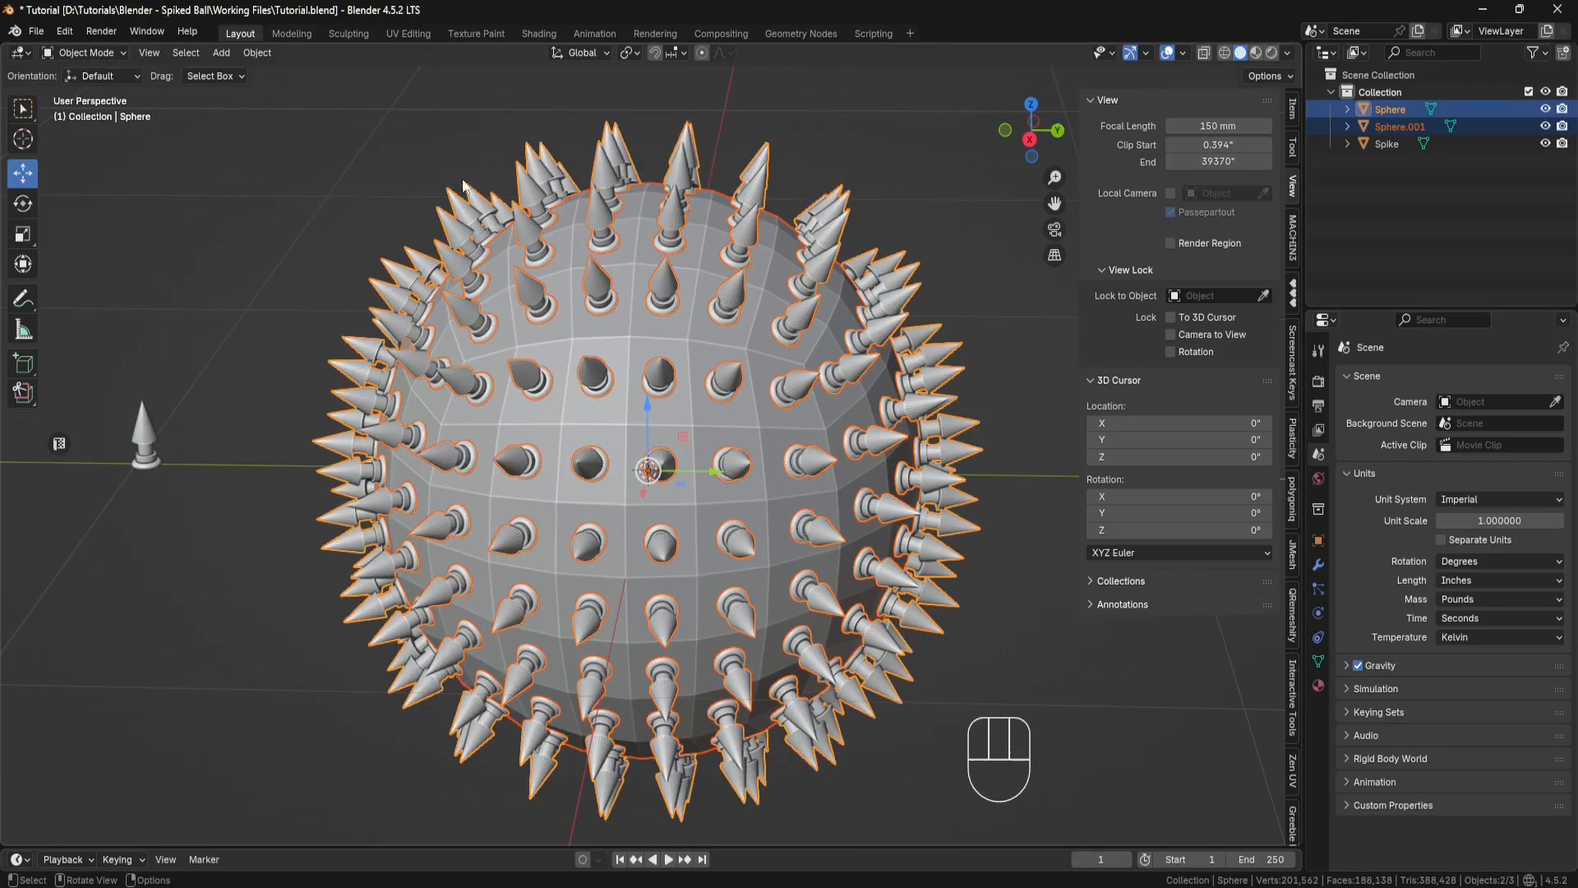
Step: Add a Bevel modifier to the spikes object with an amount of 0.0005" and 2 segments
left_click(533, 165)
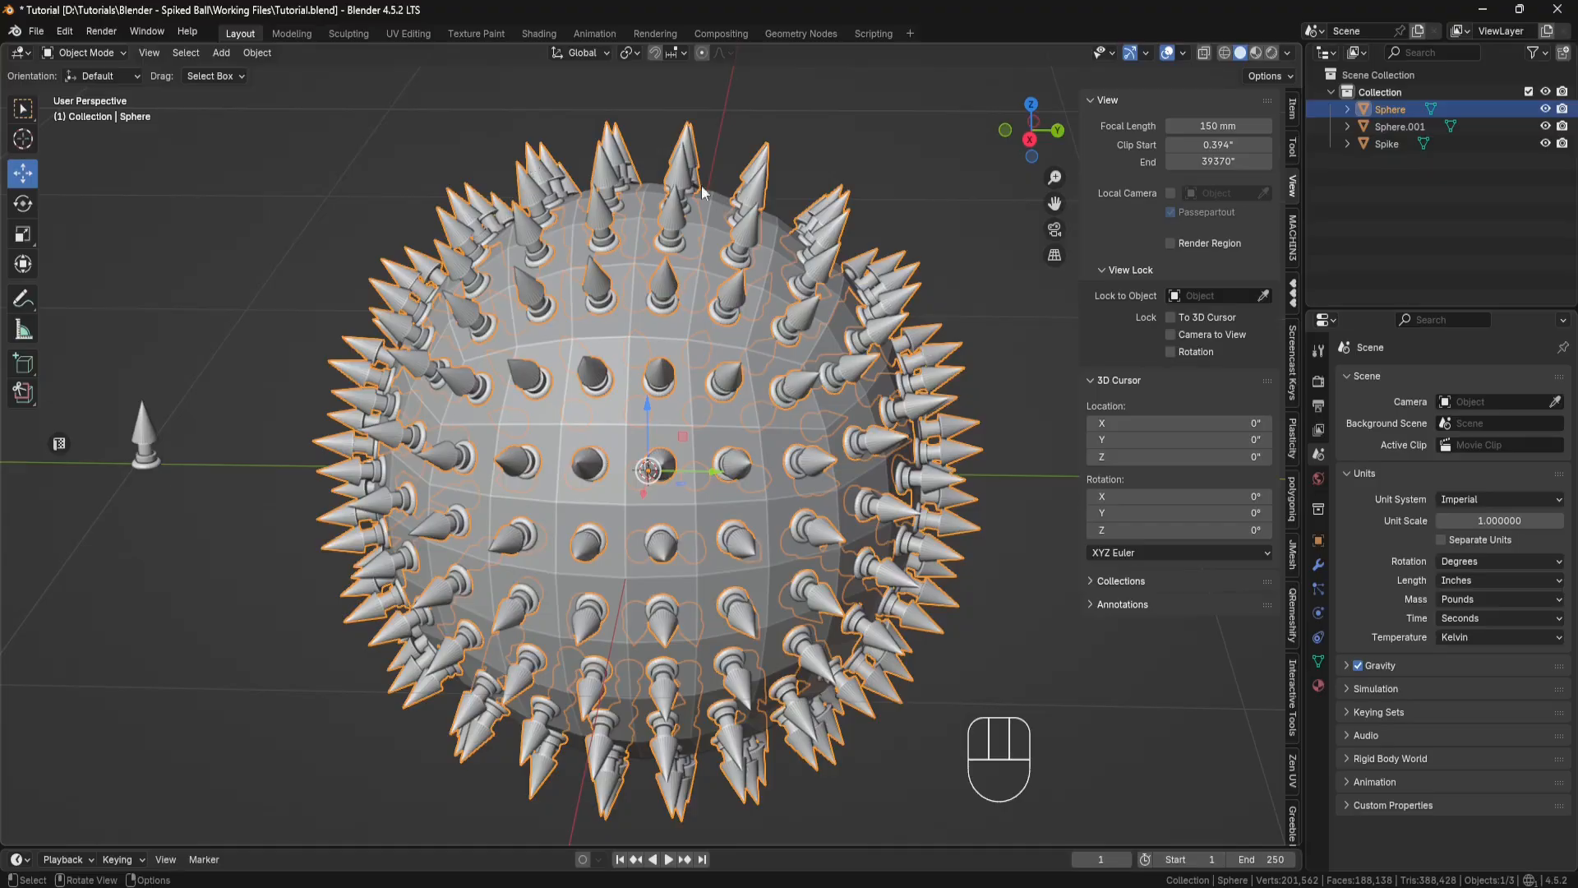
left_click(1318, 565)
left_click(1449, 378)
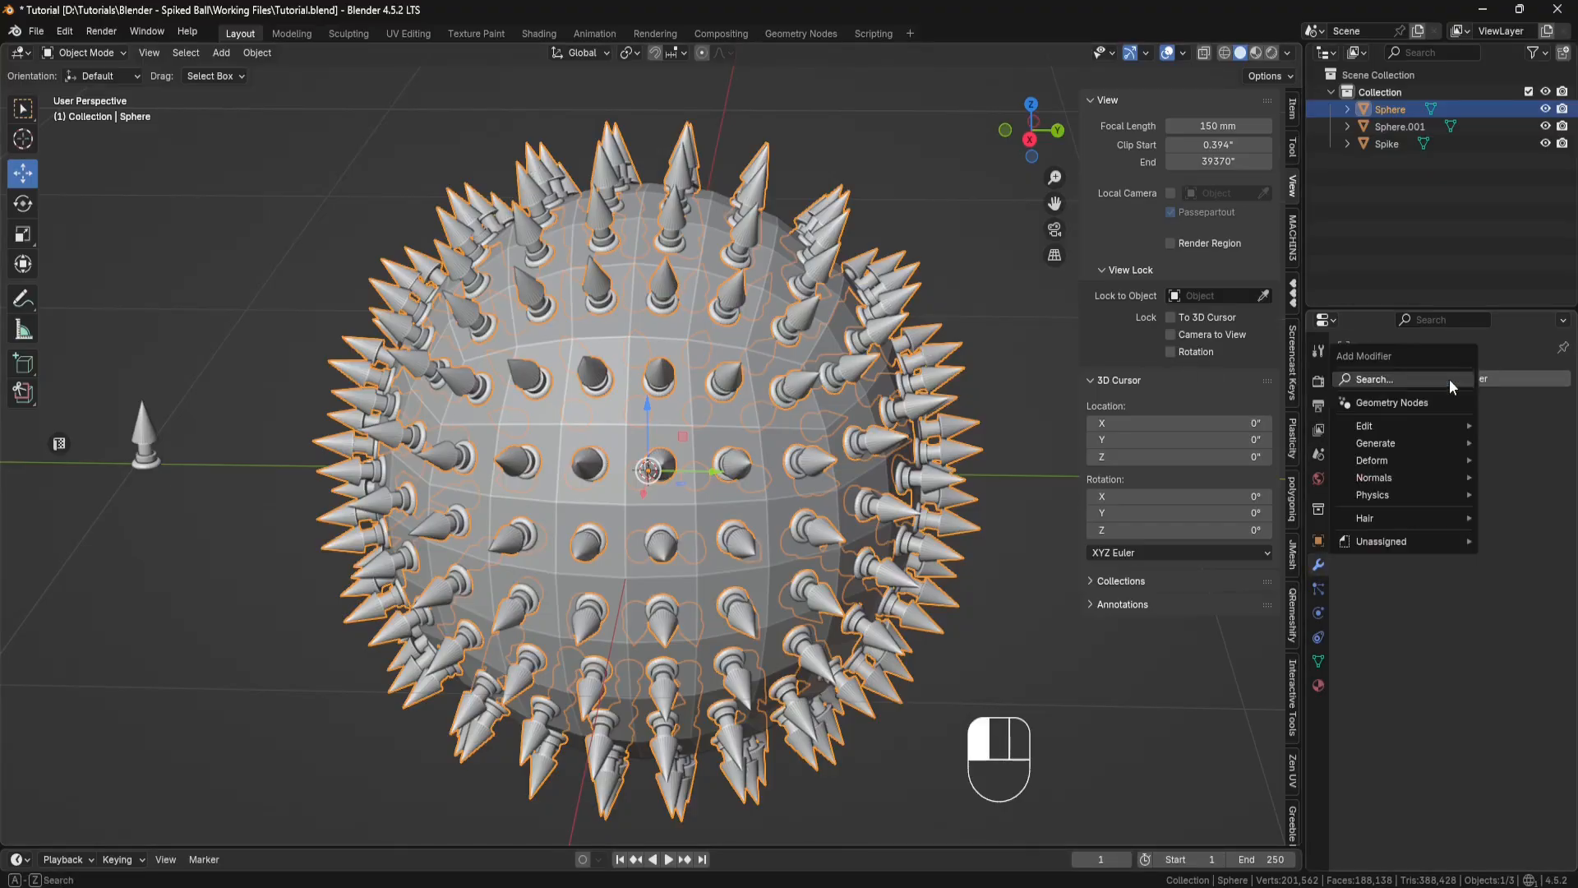
mouse_move(1388, 443)
left_click(1238, 459)
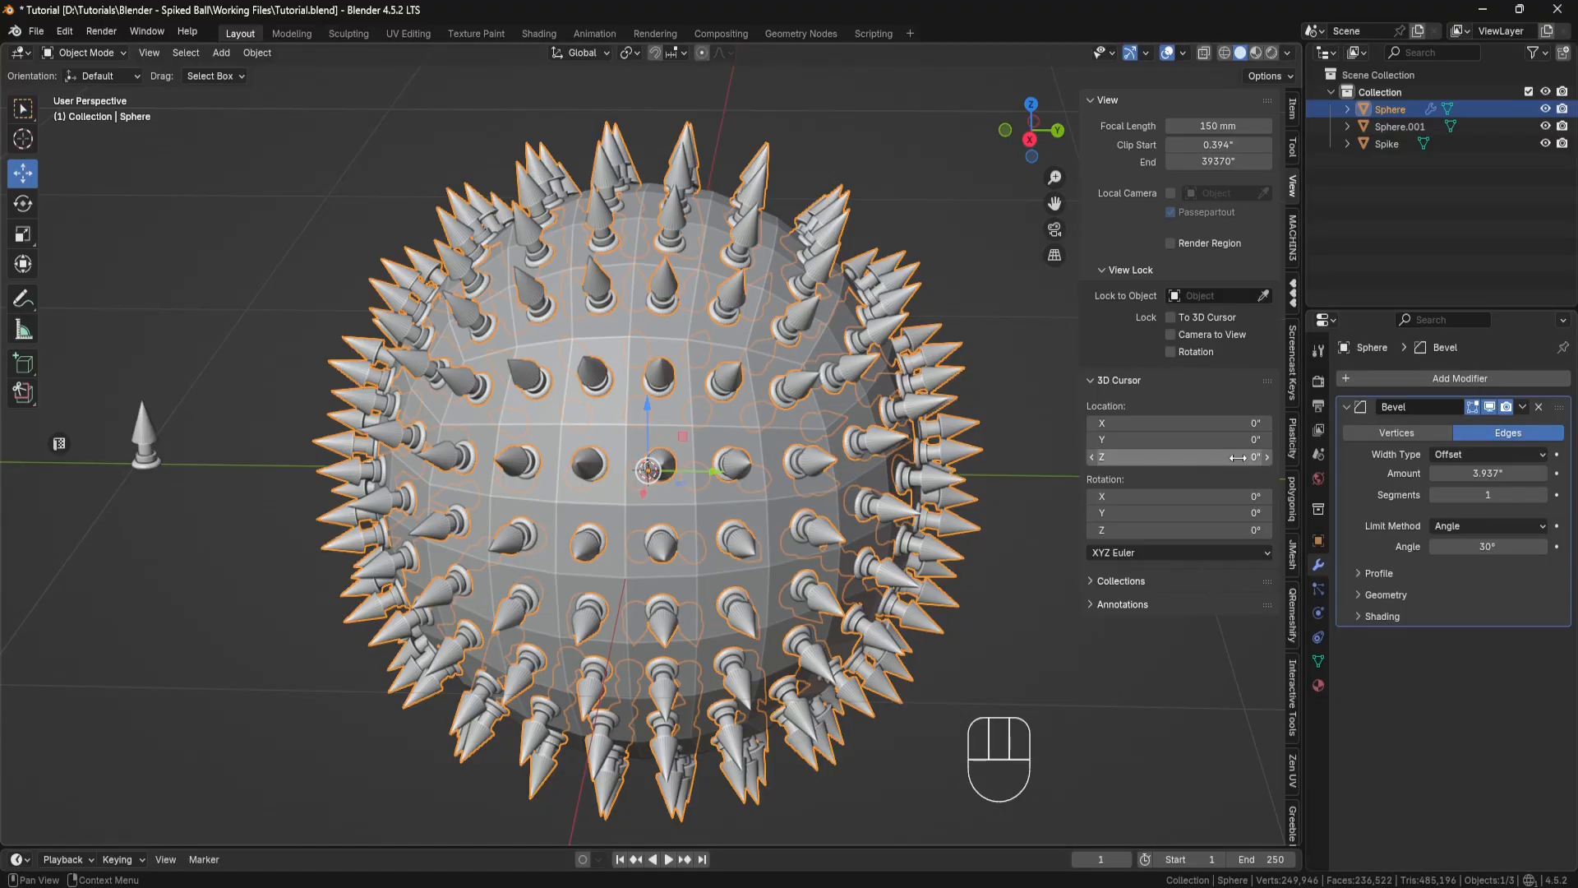
left_click(1470, 472)
type(".0005")
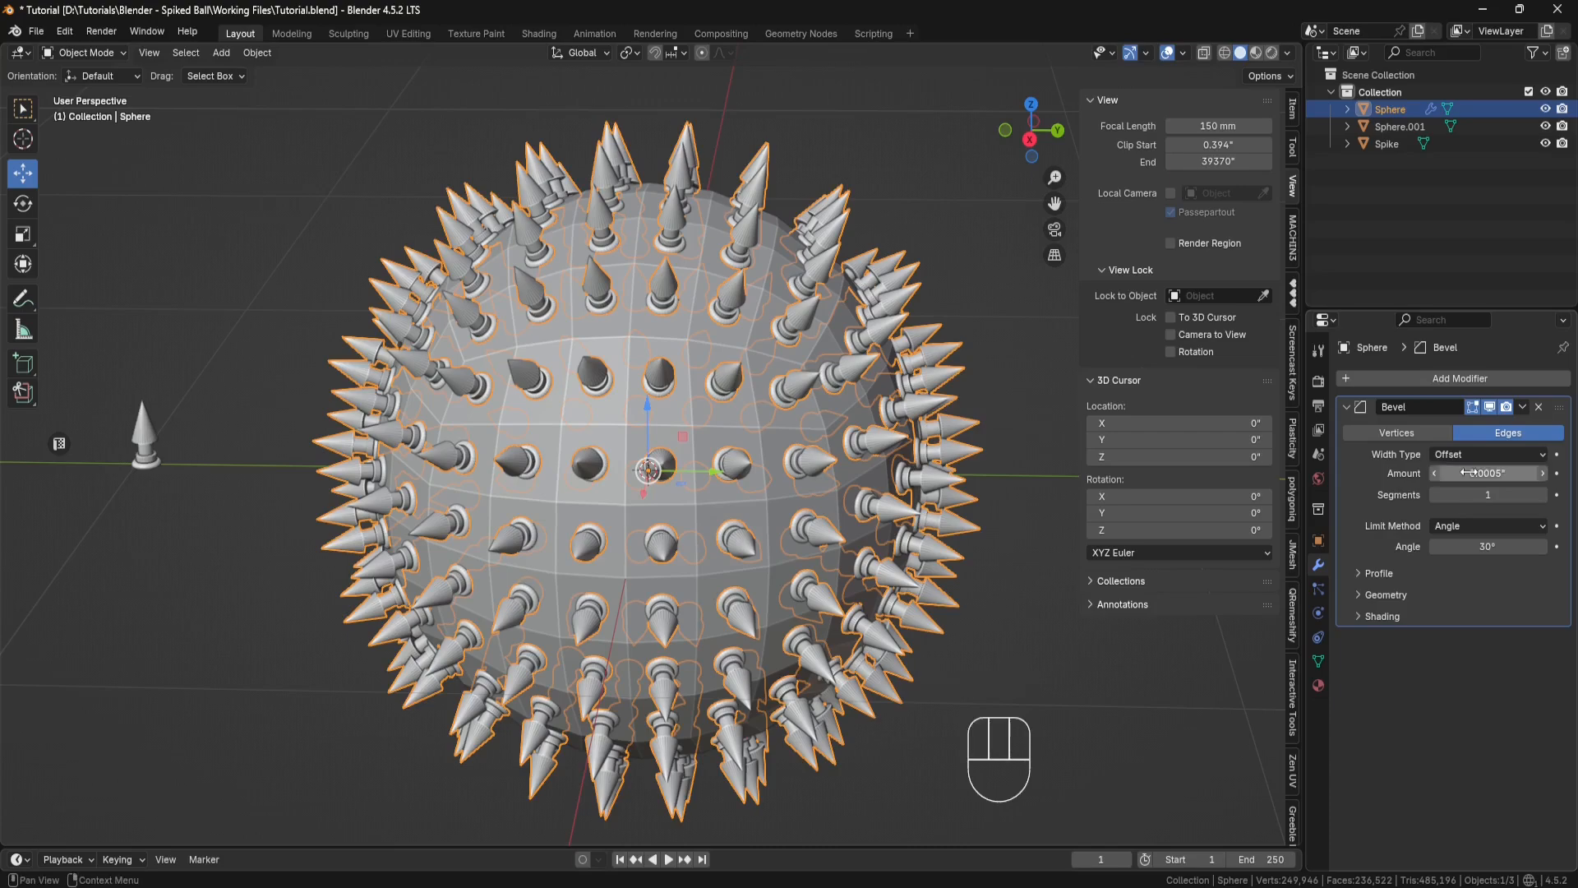
key("Return")
left_click(1480, 495)
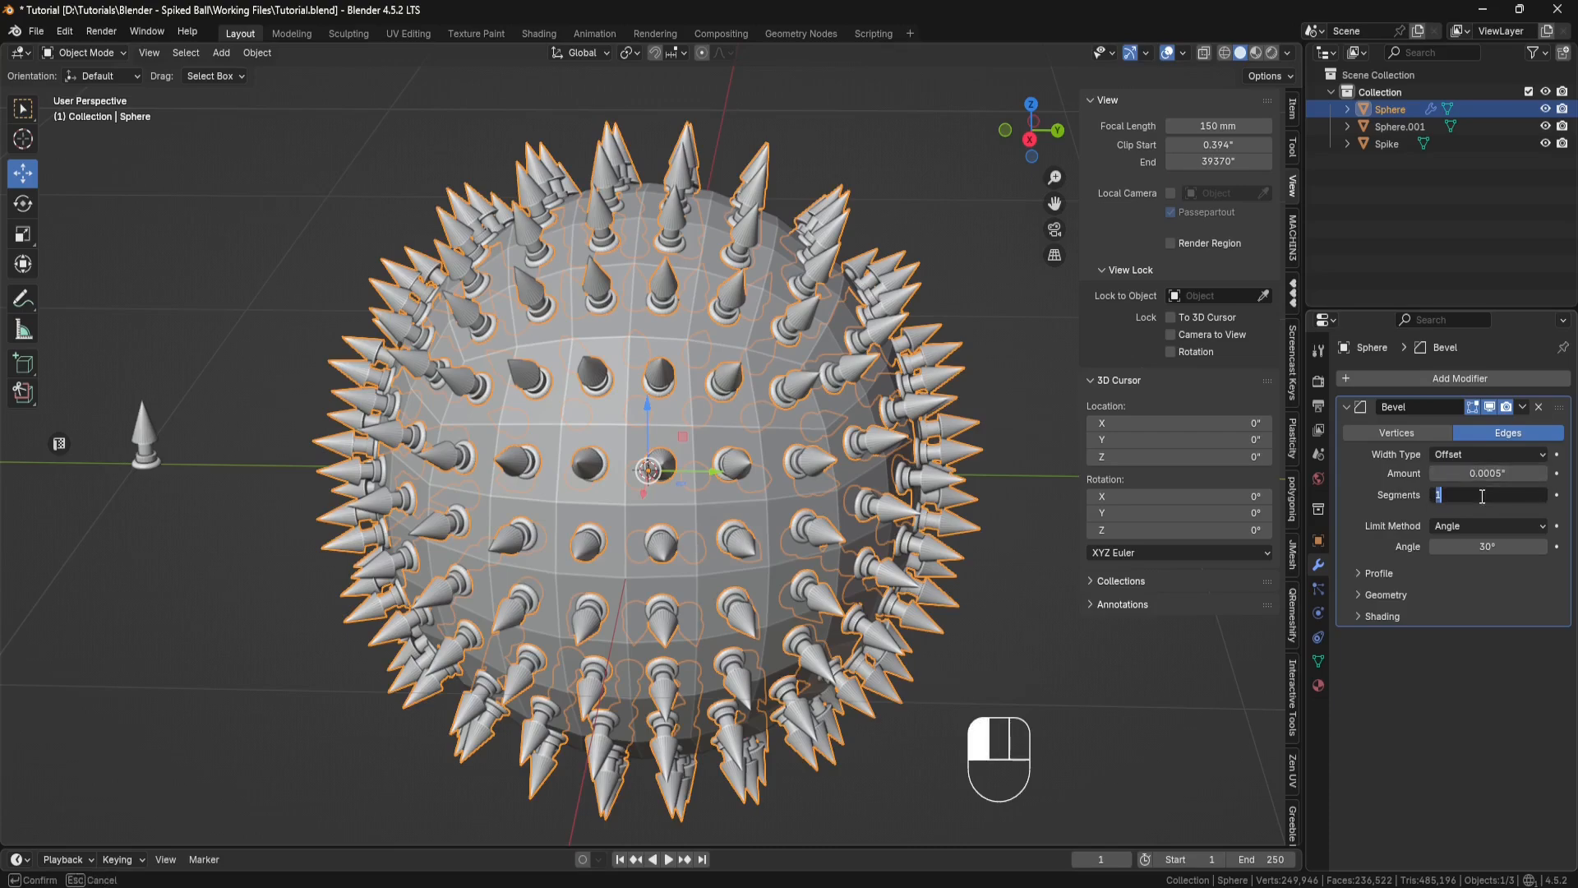
key("Return")
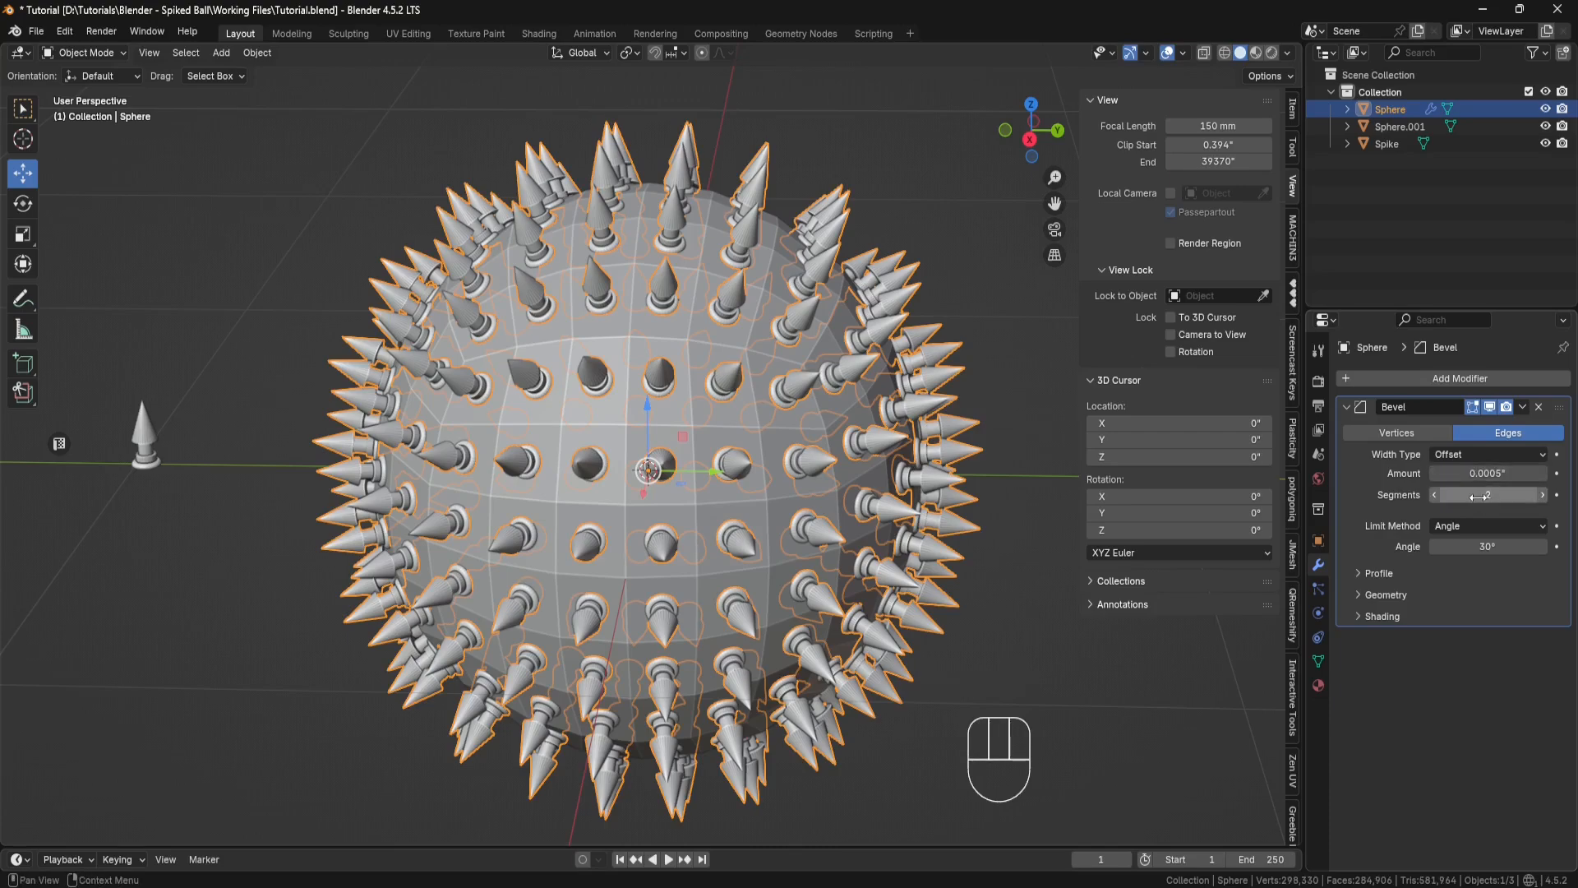
Step: Add a Subdivision Surface modifier to the spikes object with the viewport level set to 0
left_click(1463, 378)
mouse_move(1463, 379)
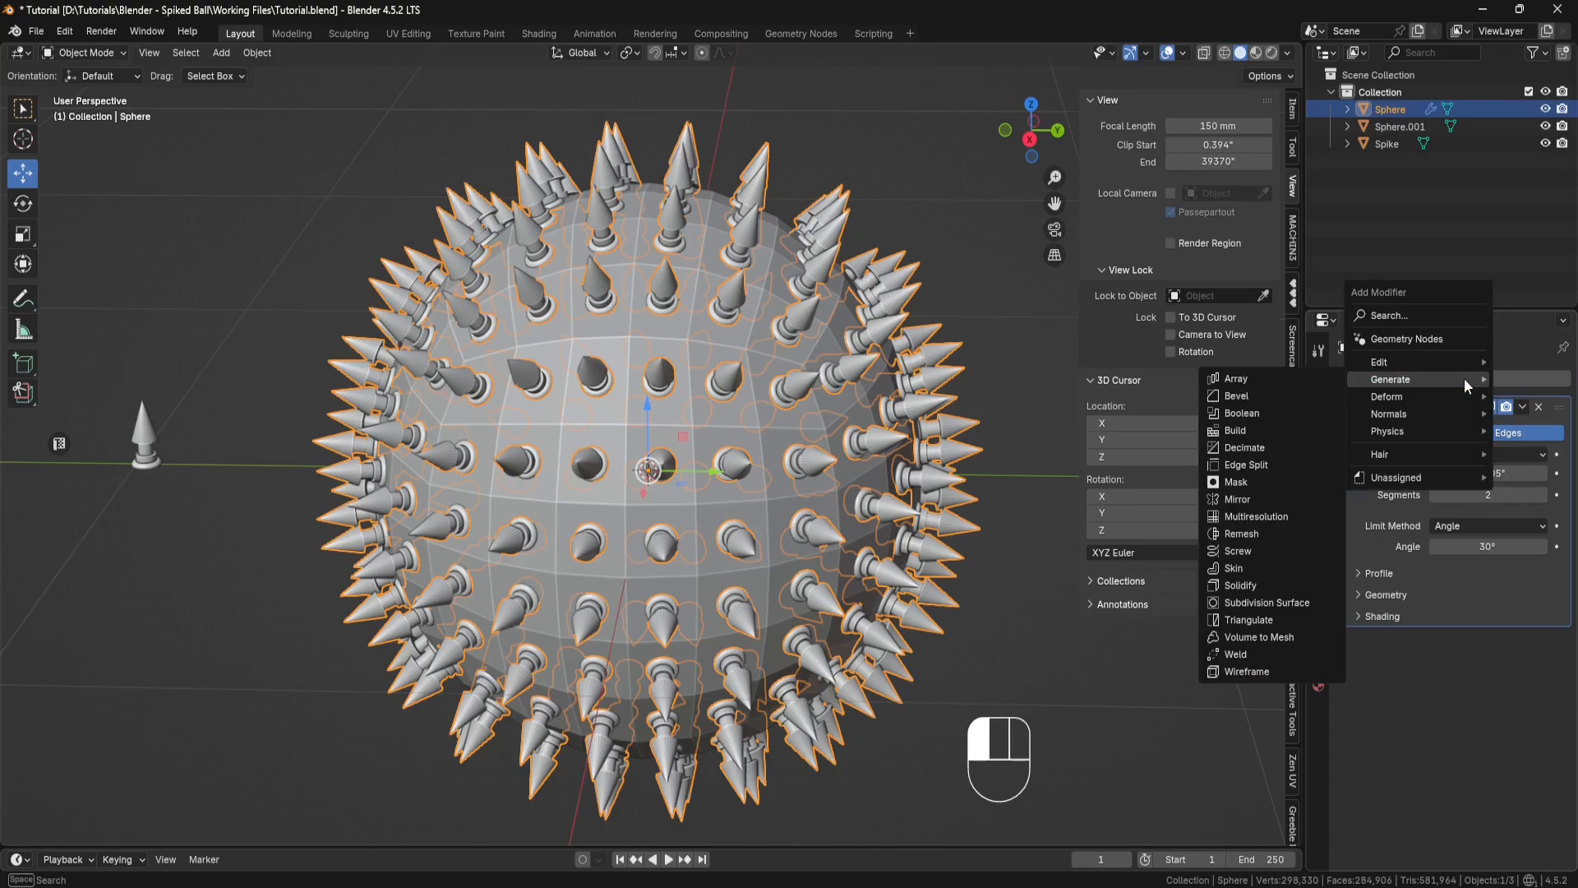
left_click(1276, 601)
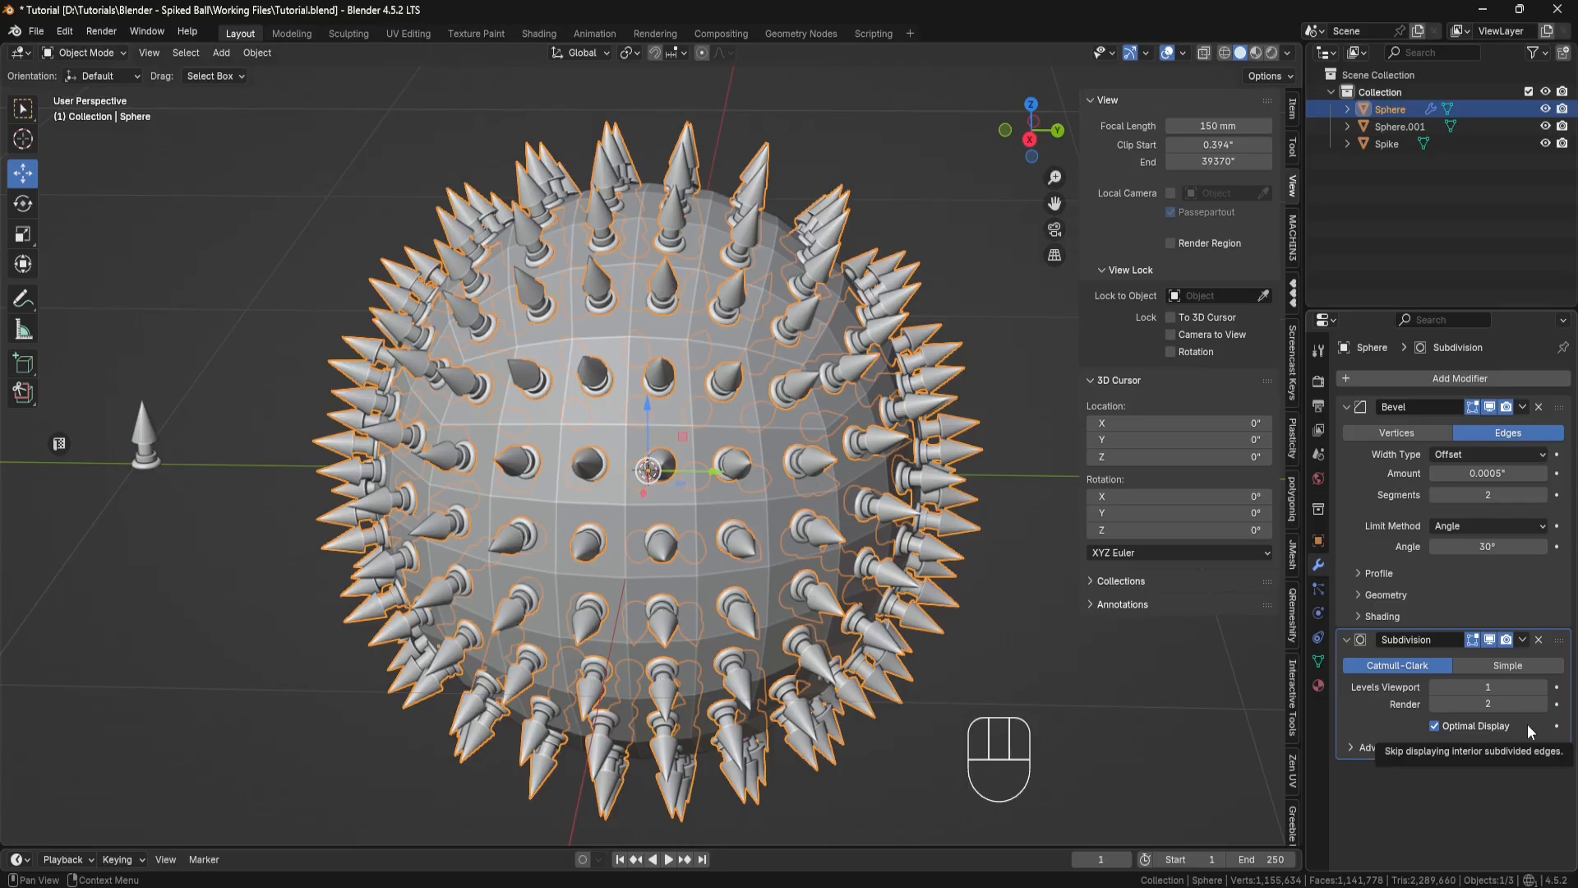
left_click(1497, 686)
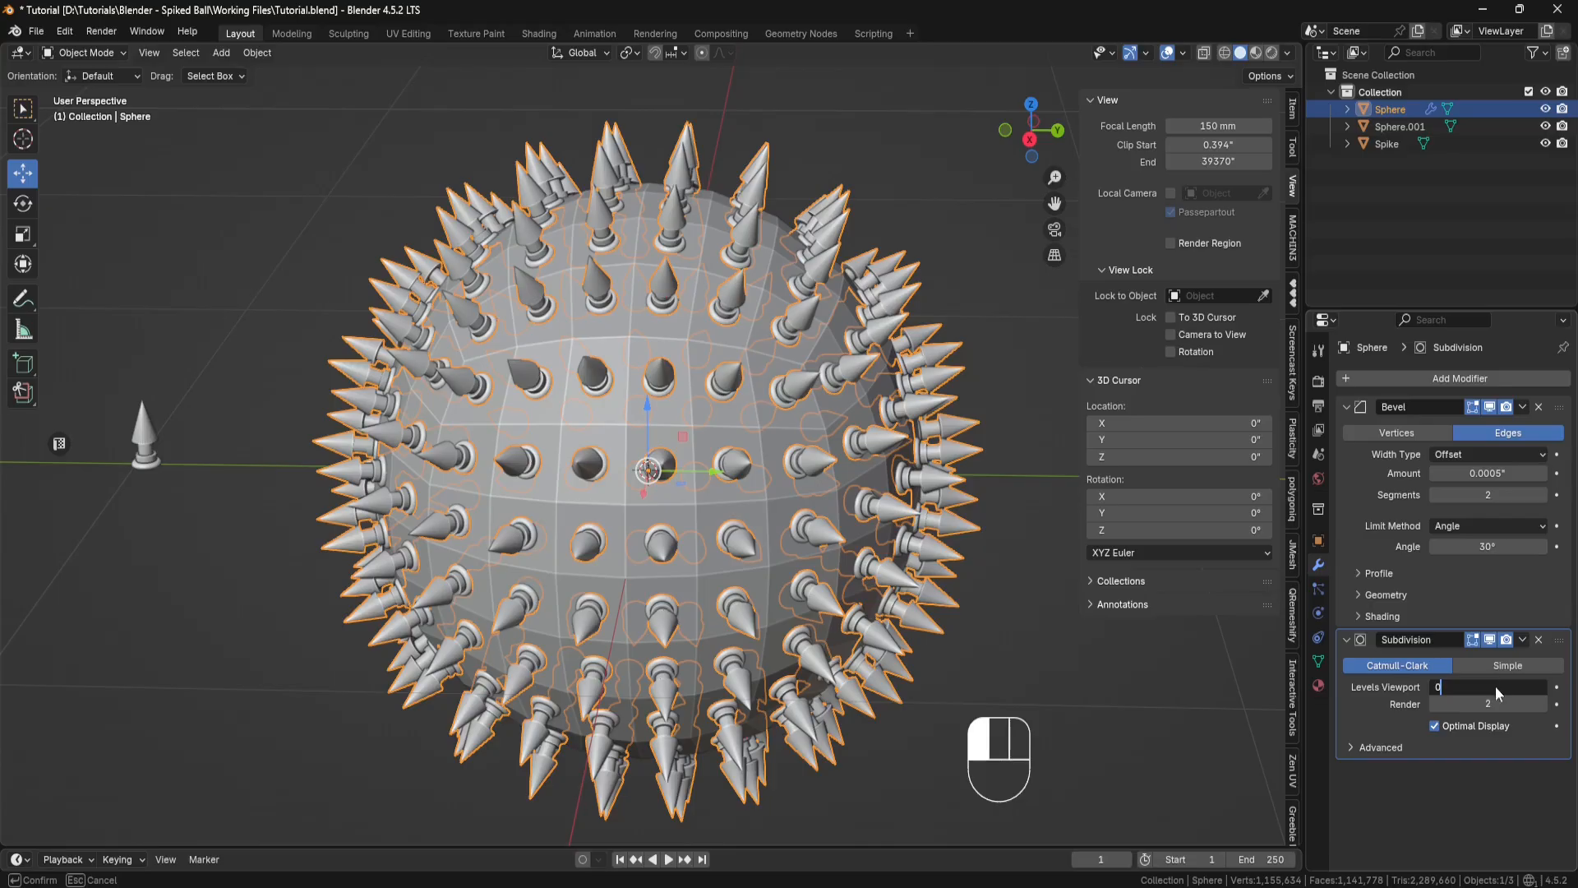
key("Return")
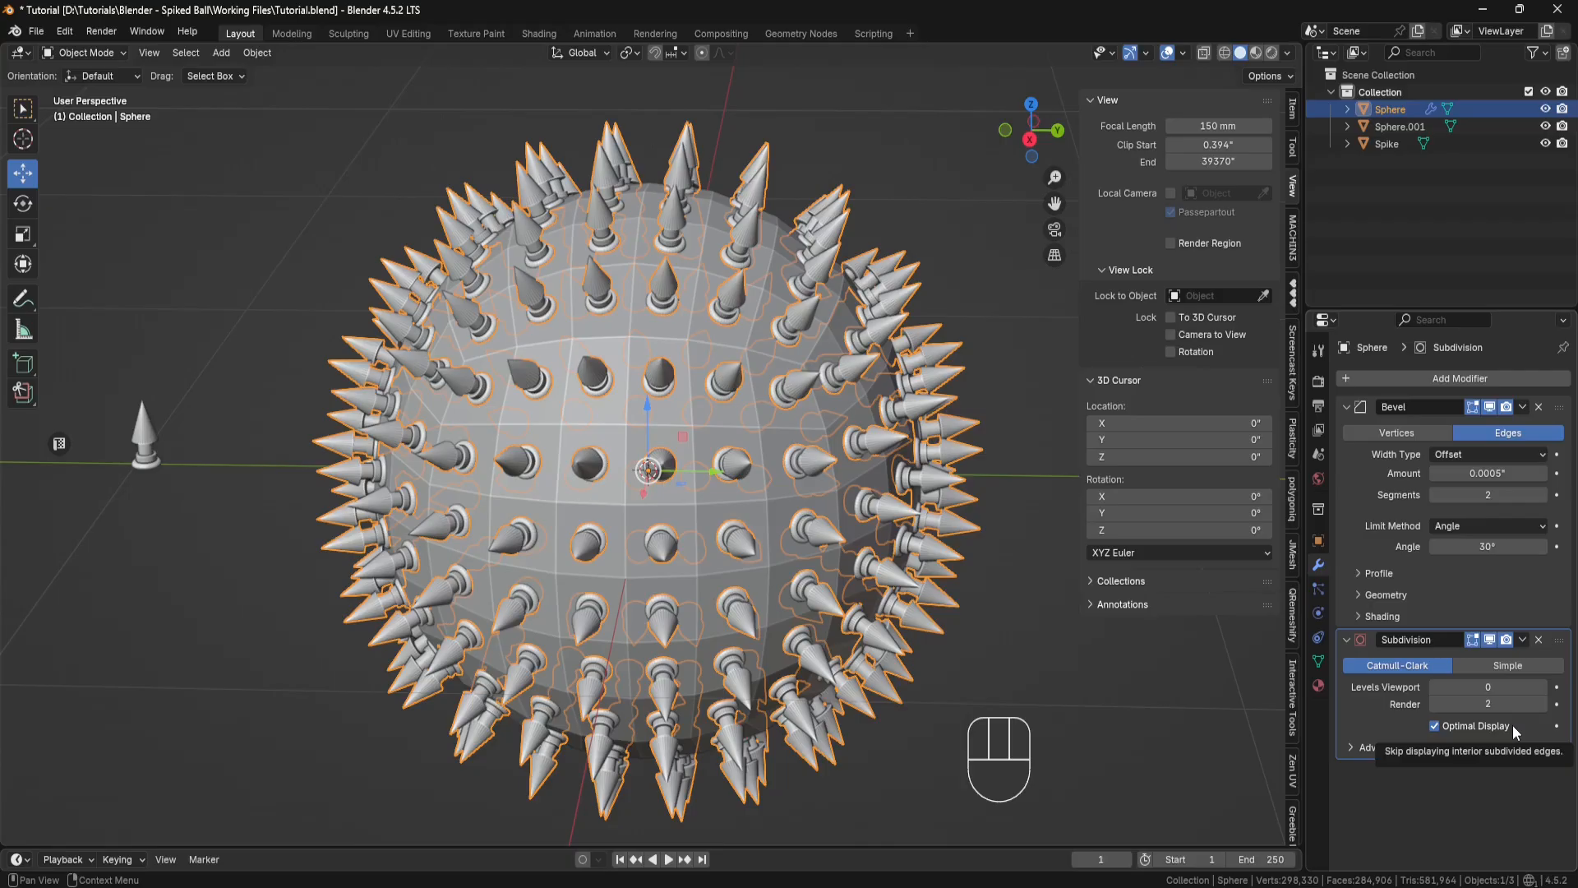
Step: Enter Edit Mode on the separated sphere body and select all its faces with Select Similar by Flat/Smooth
middle_click_drag(933, 496, 909, 500)
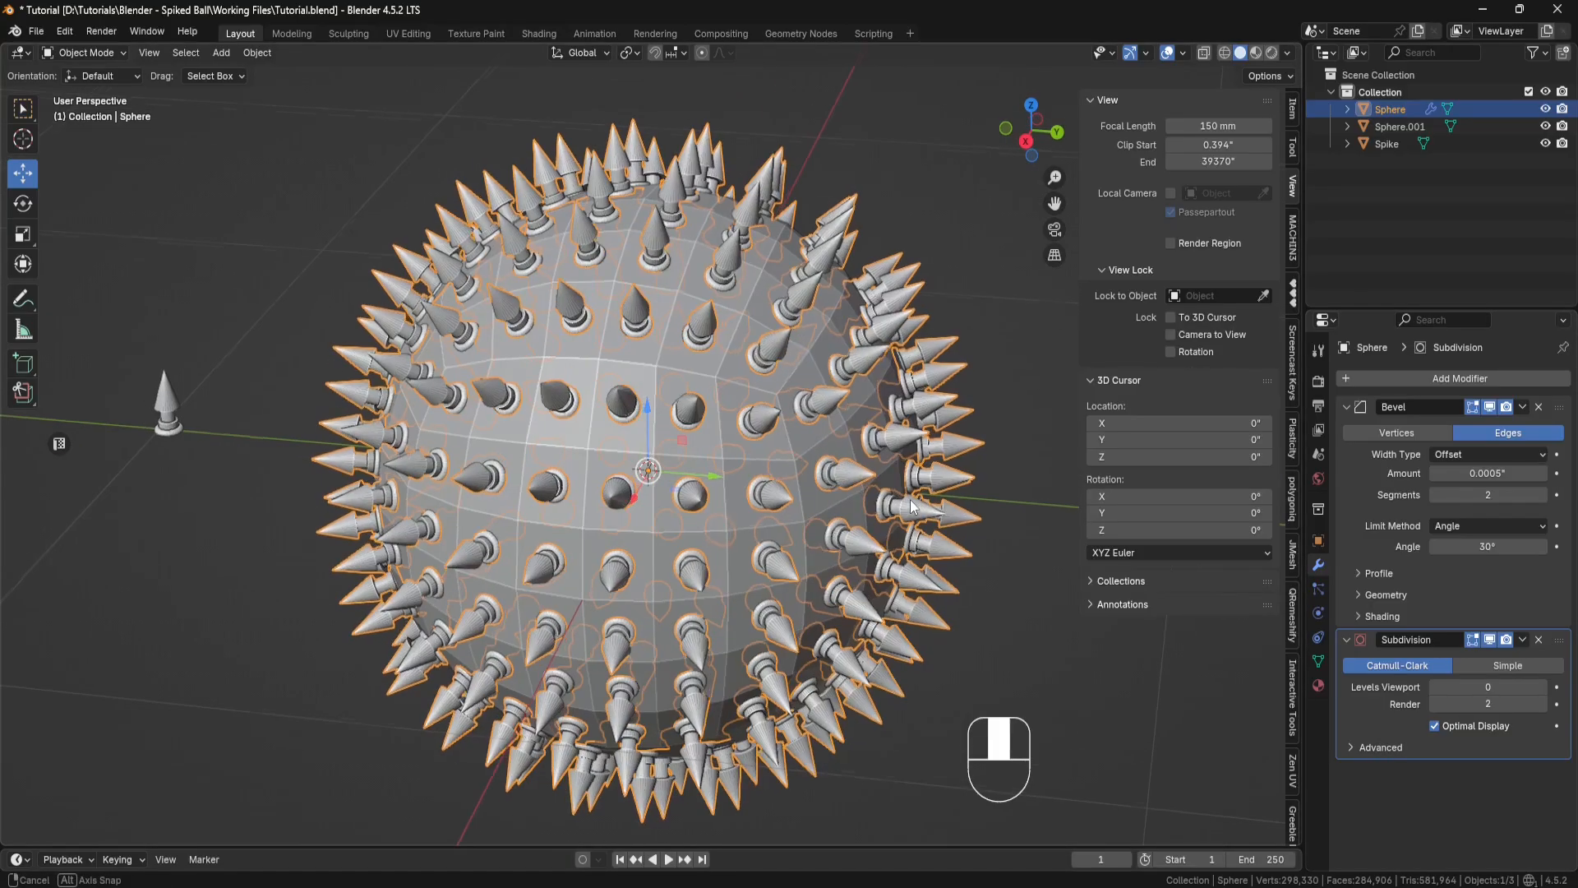
left_click(732, 371)
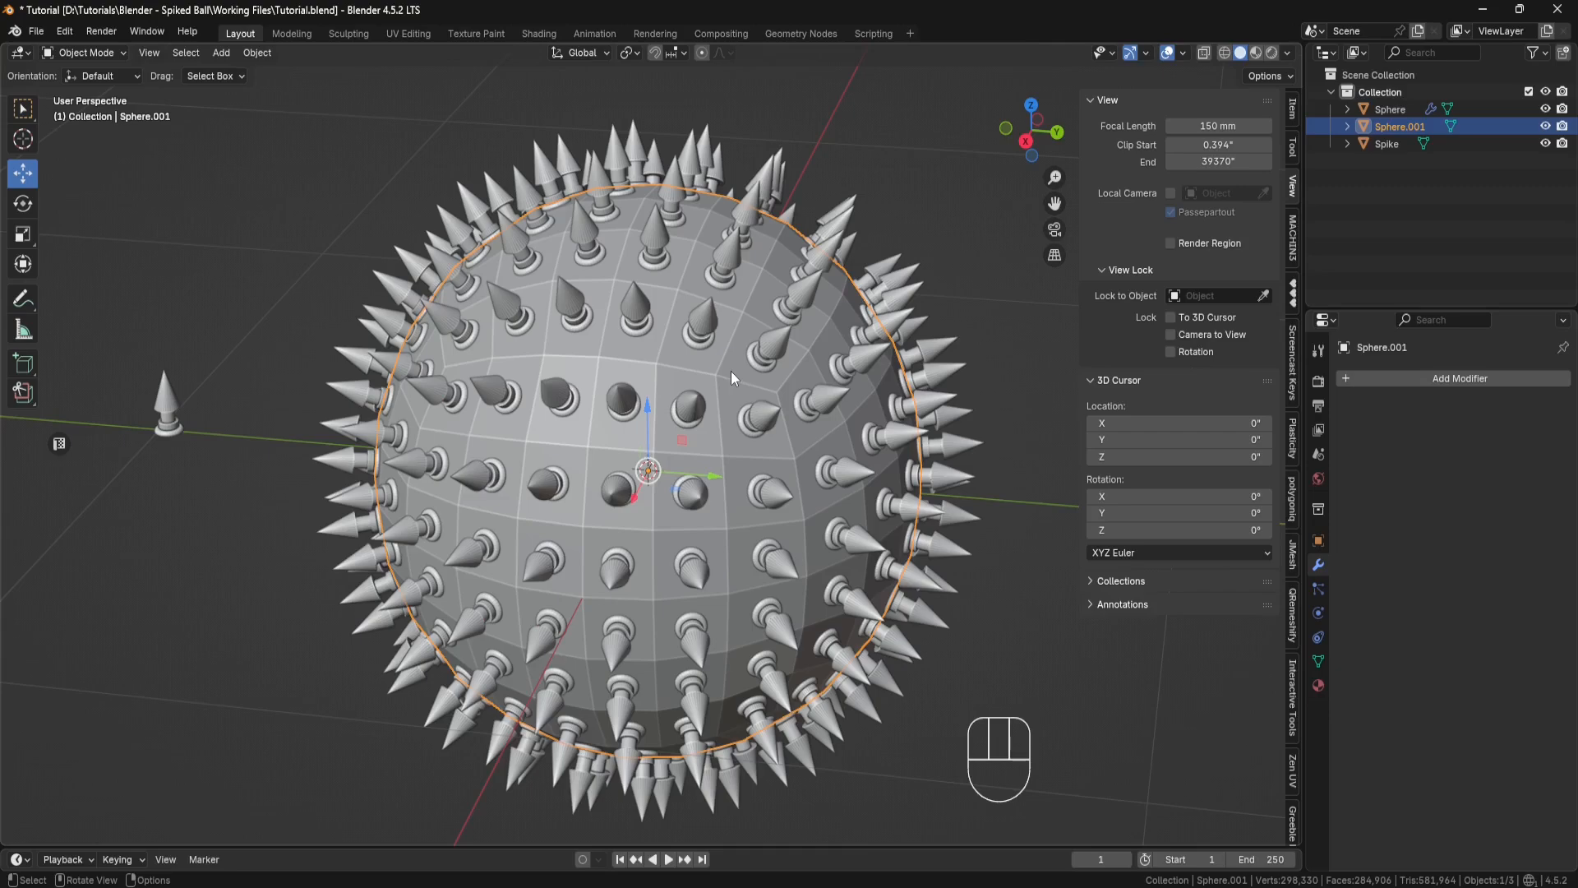
left_click(122, 51)
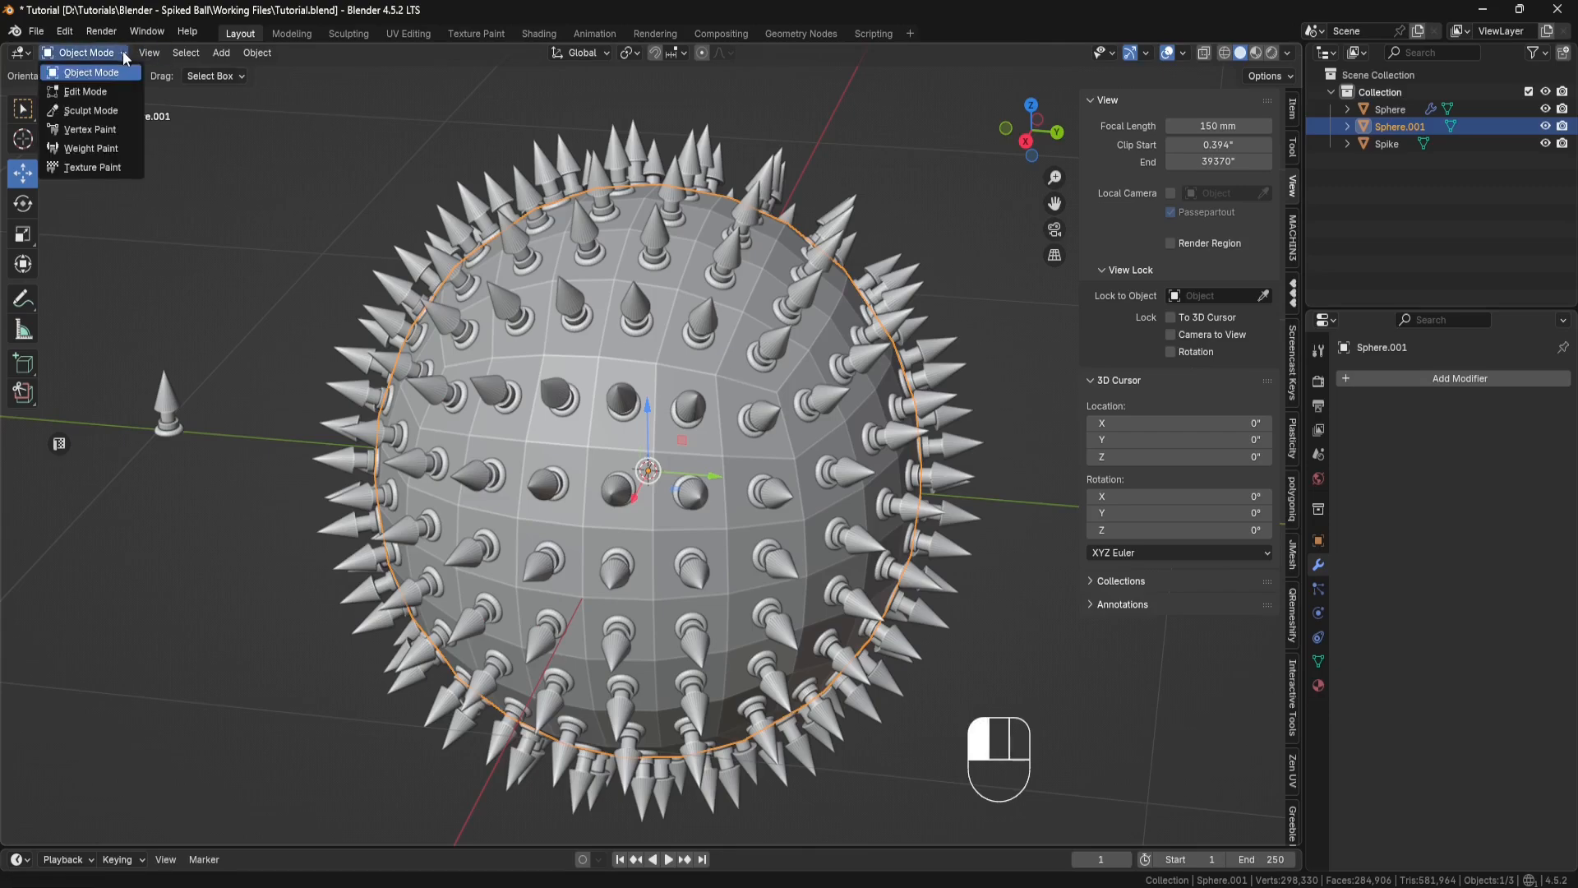
left_click(107, 89)
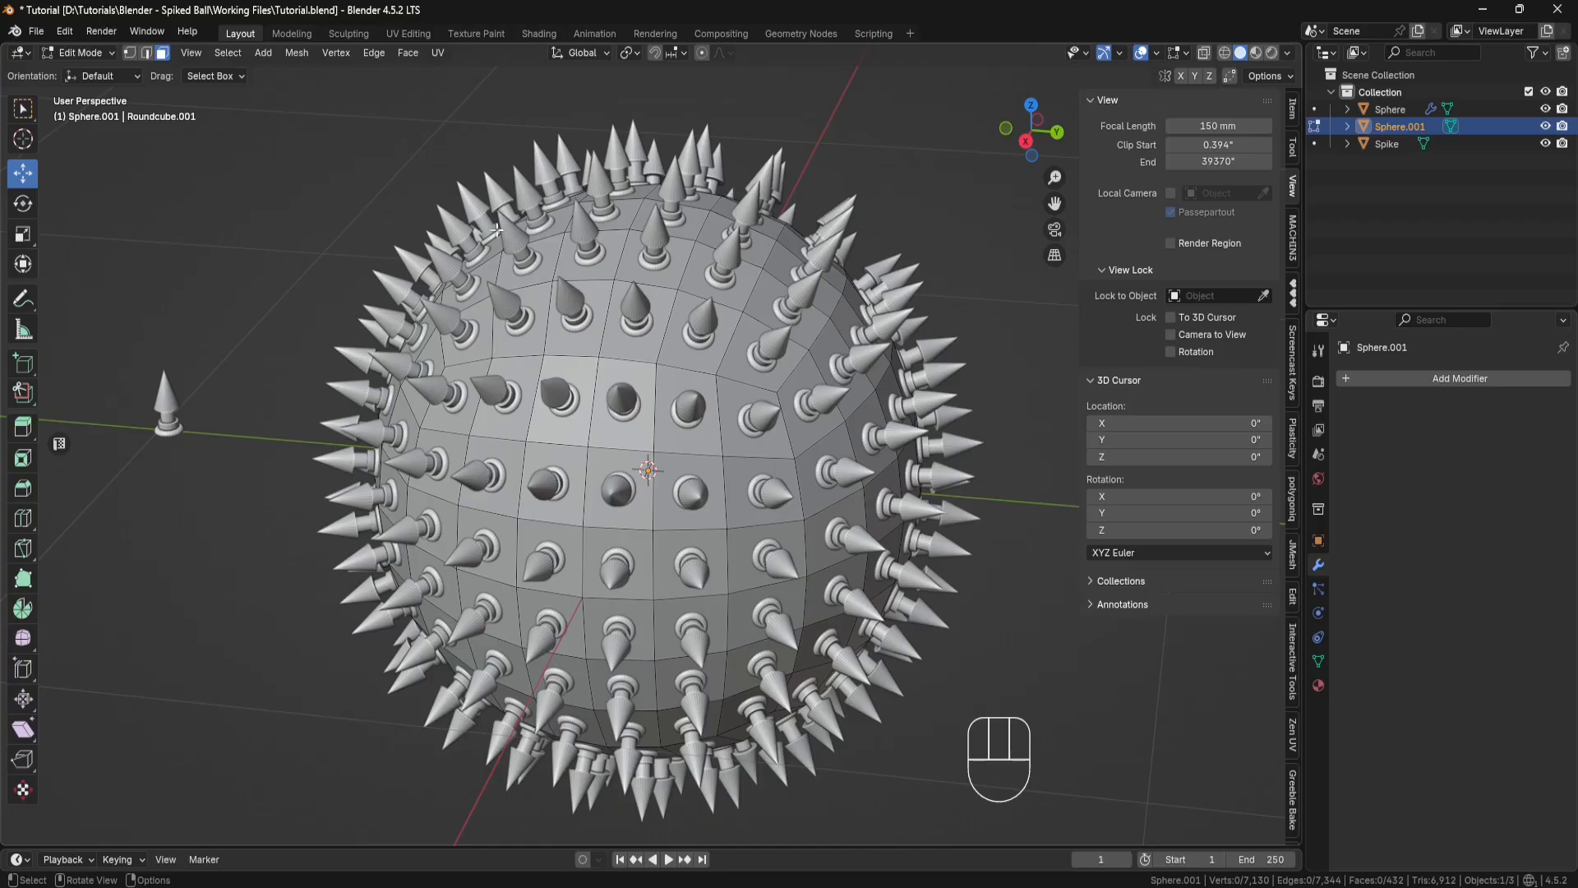
left_click(700, 359)
key("shift+g")
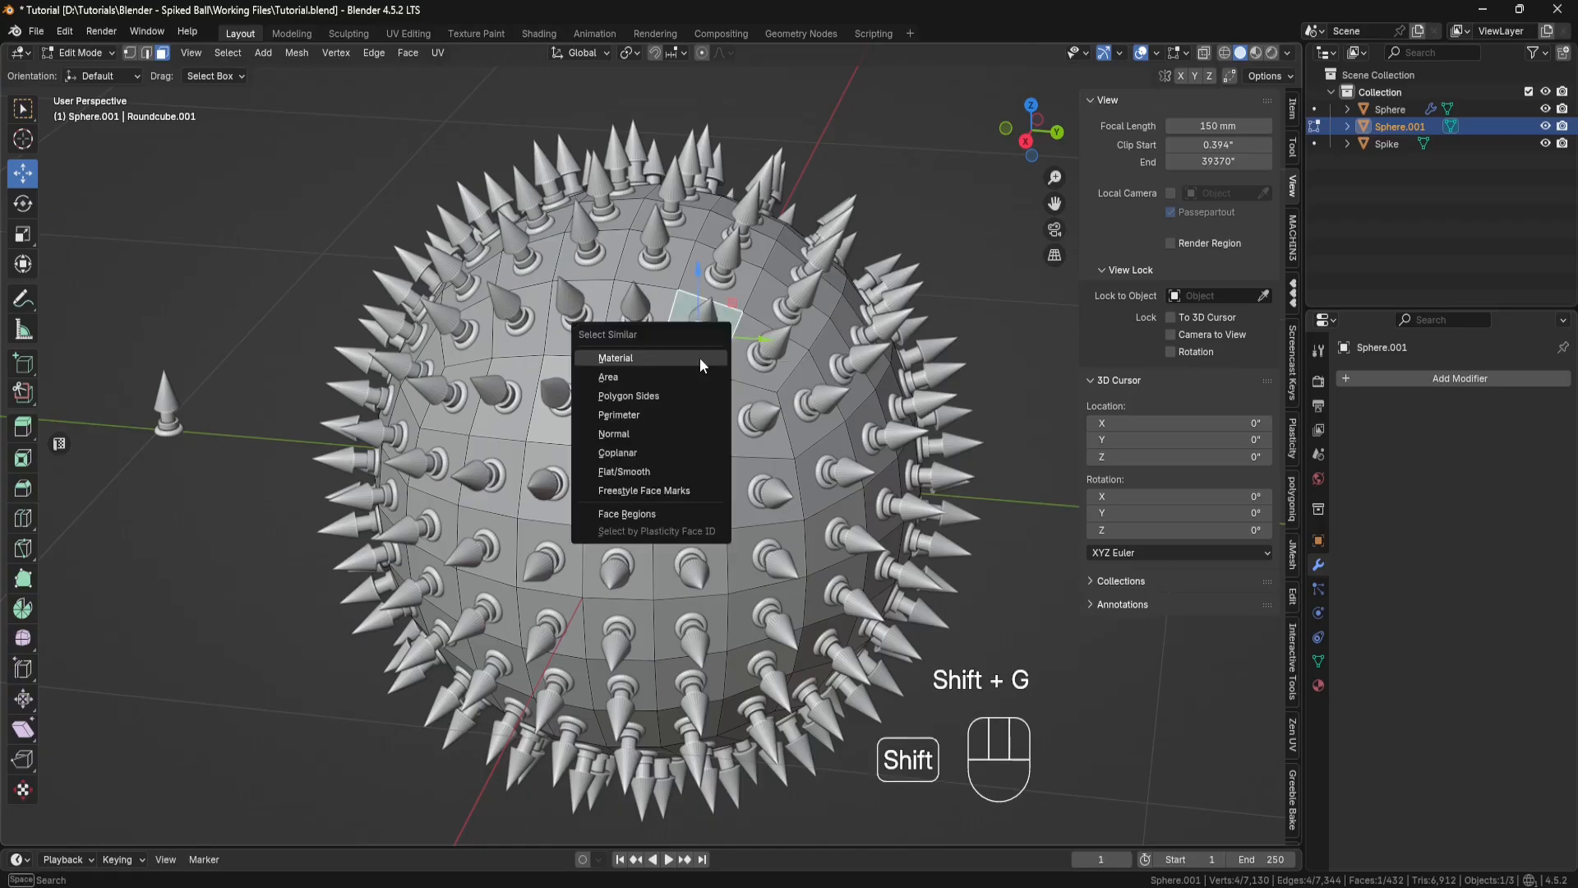
left_click(656, 468)
Step: Extrude the sphere body's selected faces individually with an offset of 0.04"
middle_click_drag(905, 210, 889, 174)
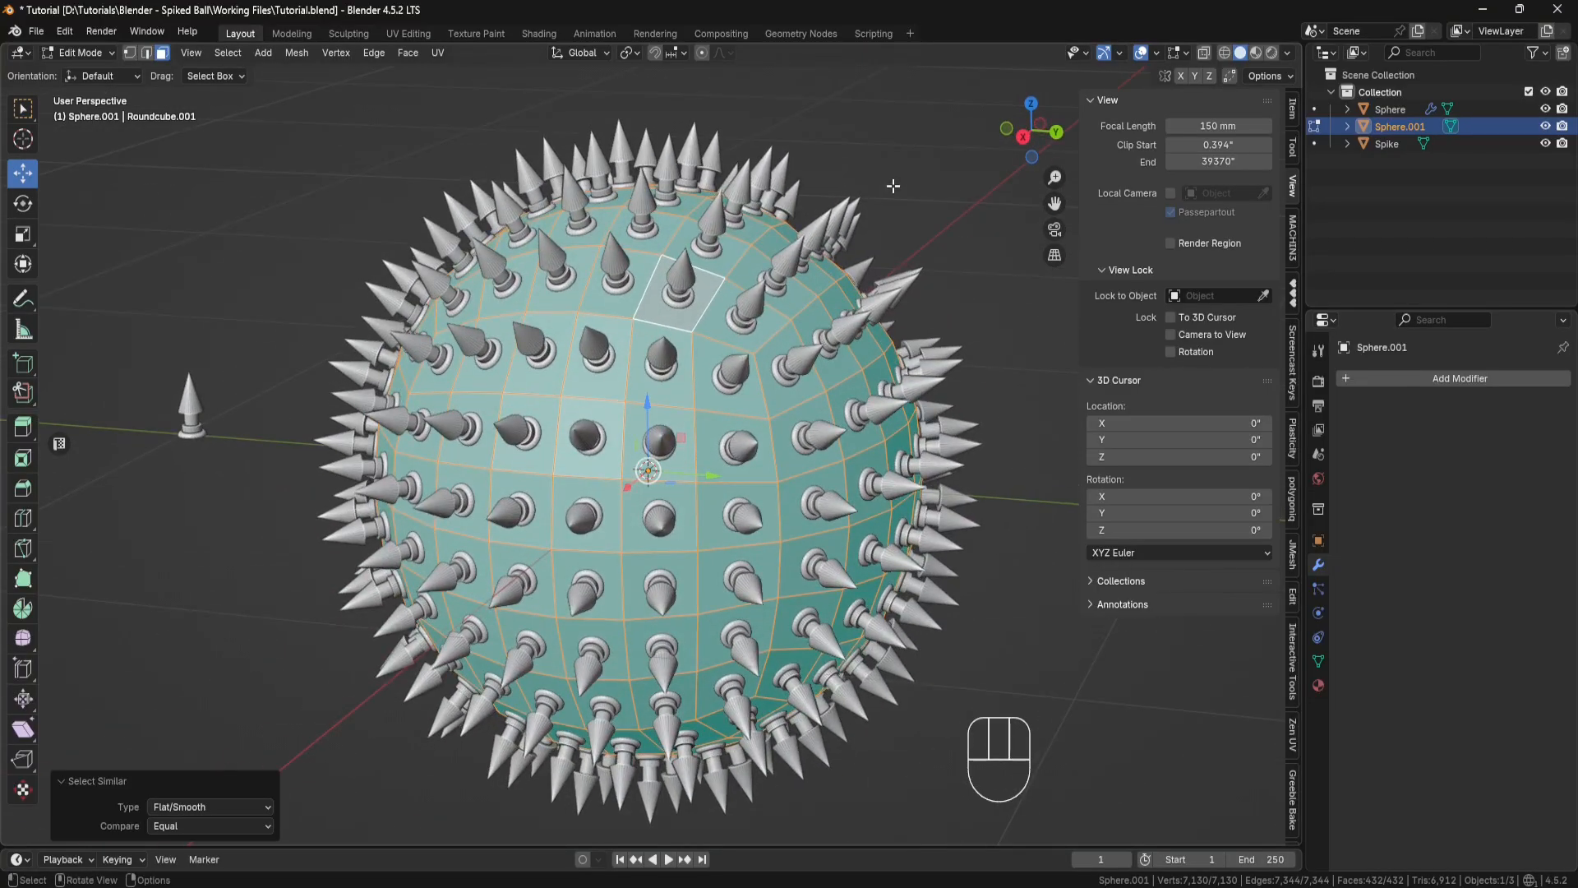
scroll(893, 186, "up", 4)
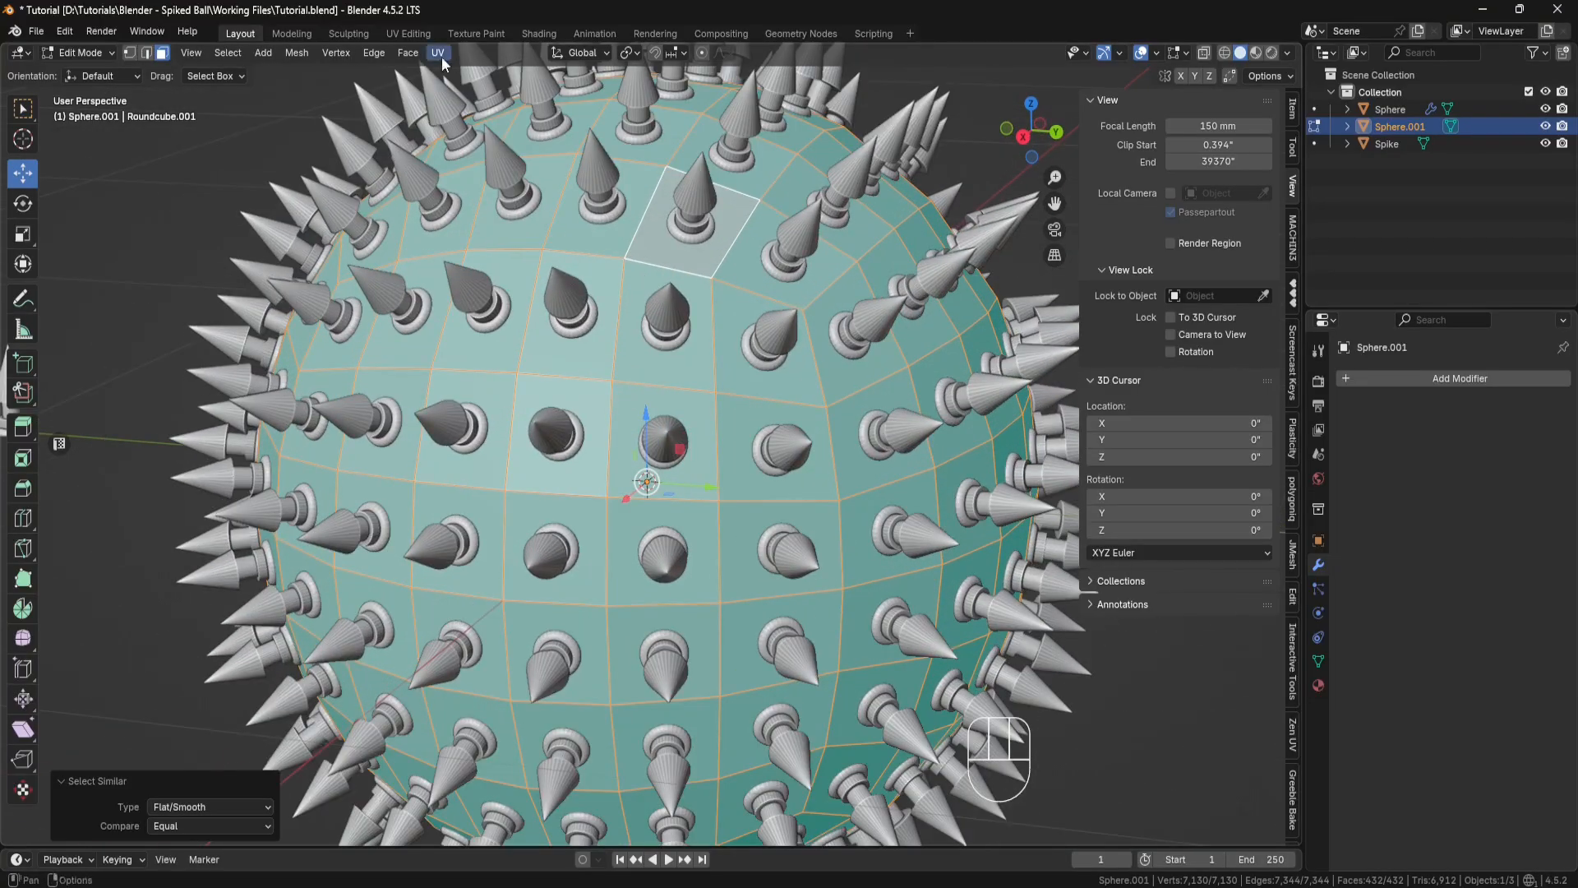
left_click(409, 53)
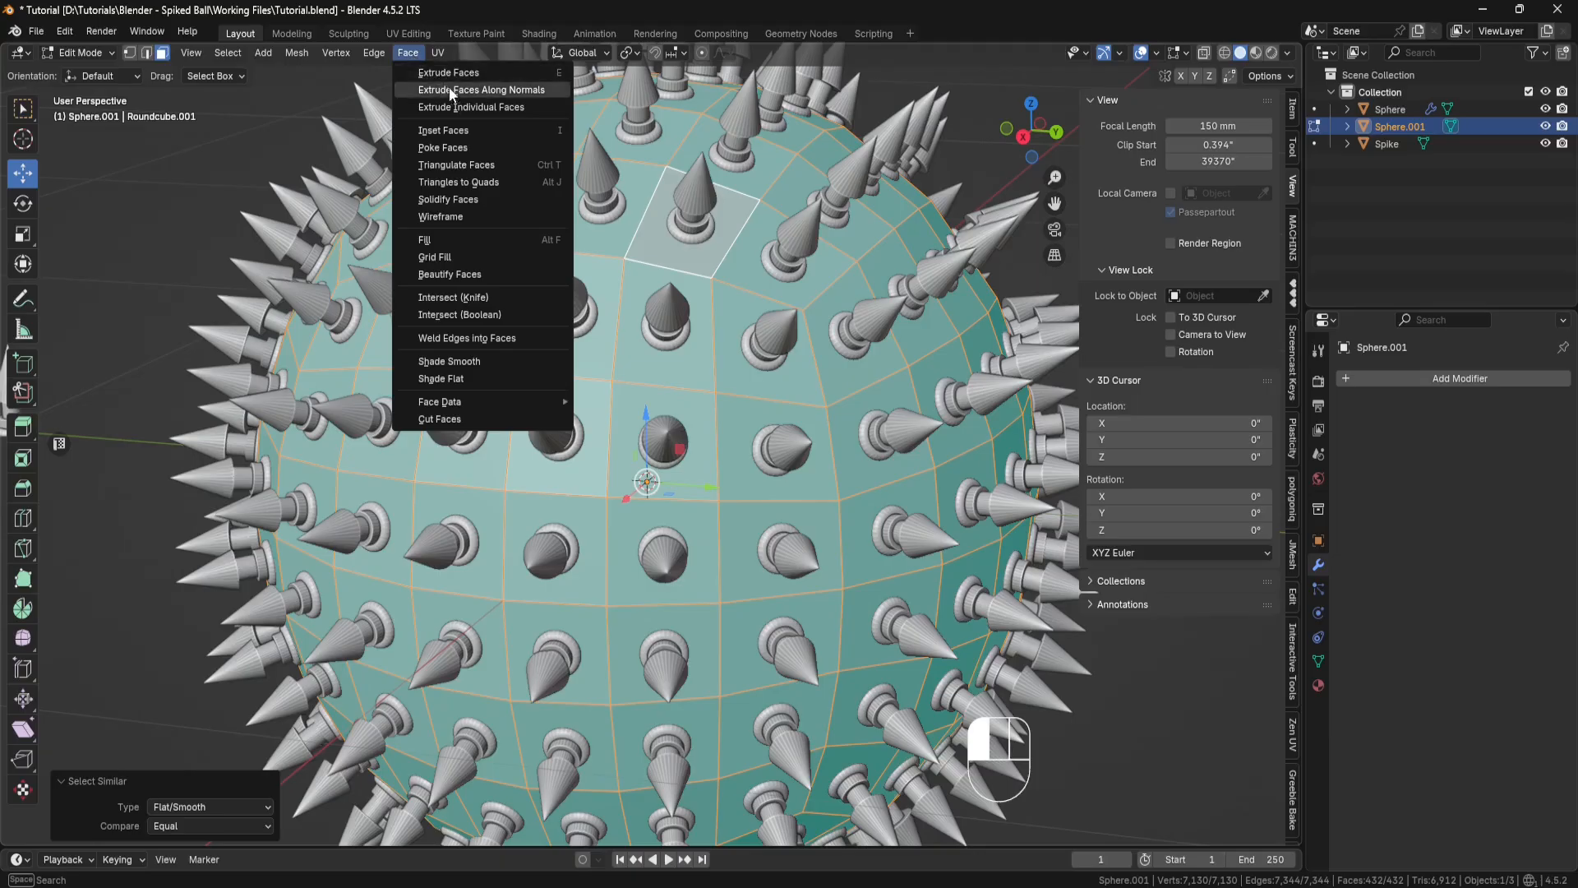
left_click(466, 107)
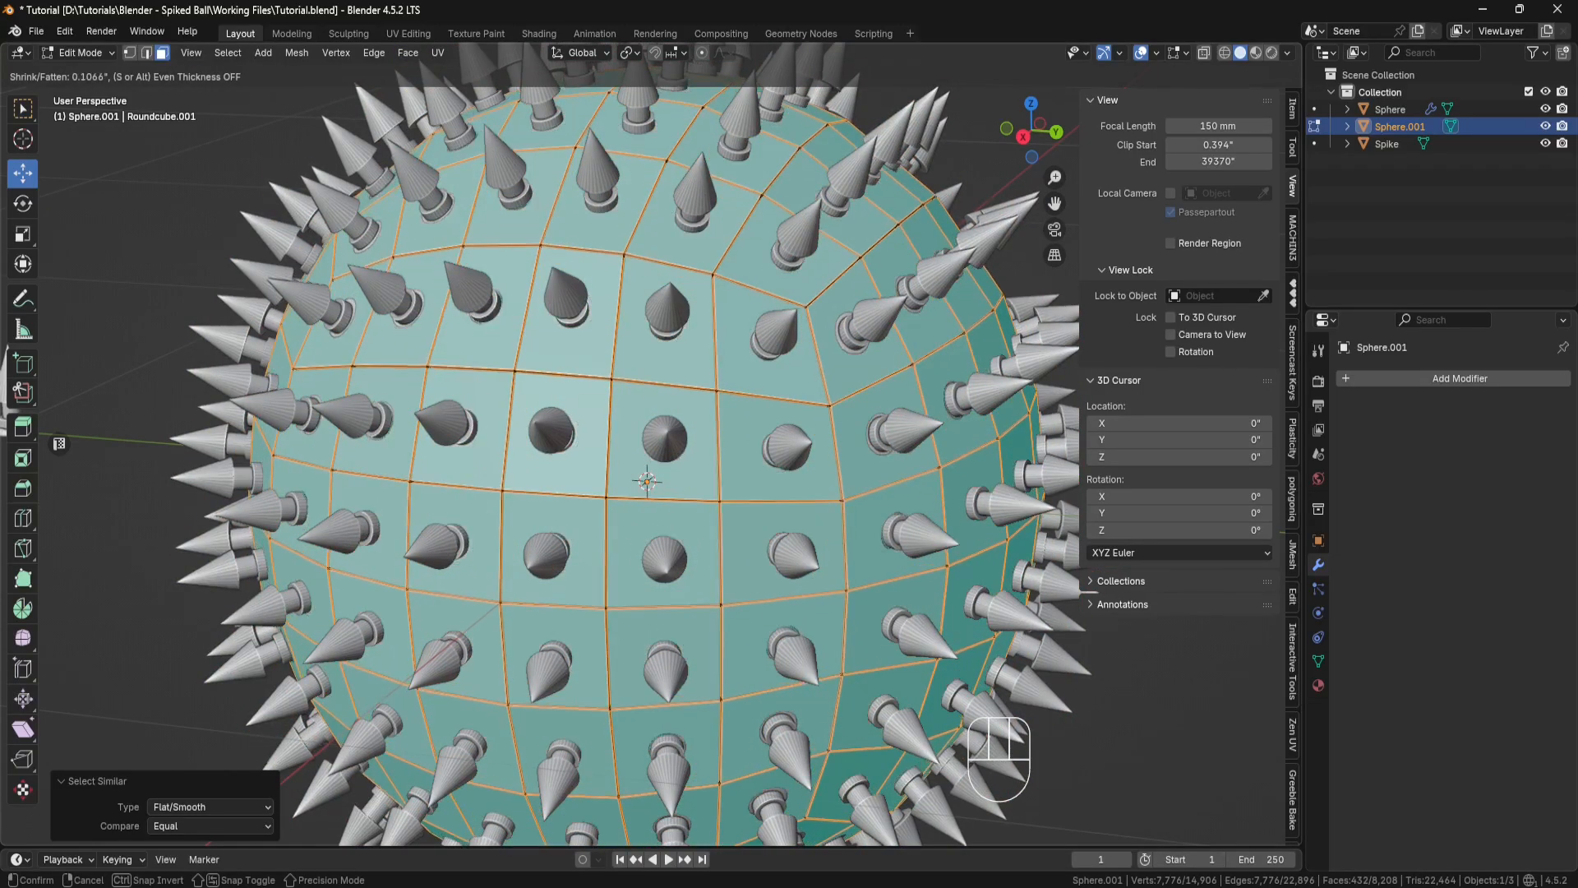
left_click(503, 104)
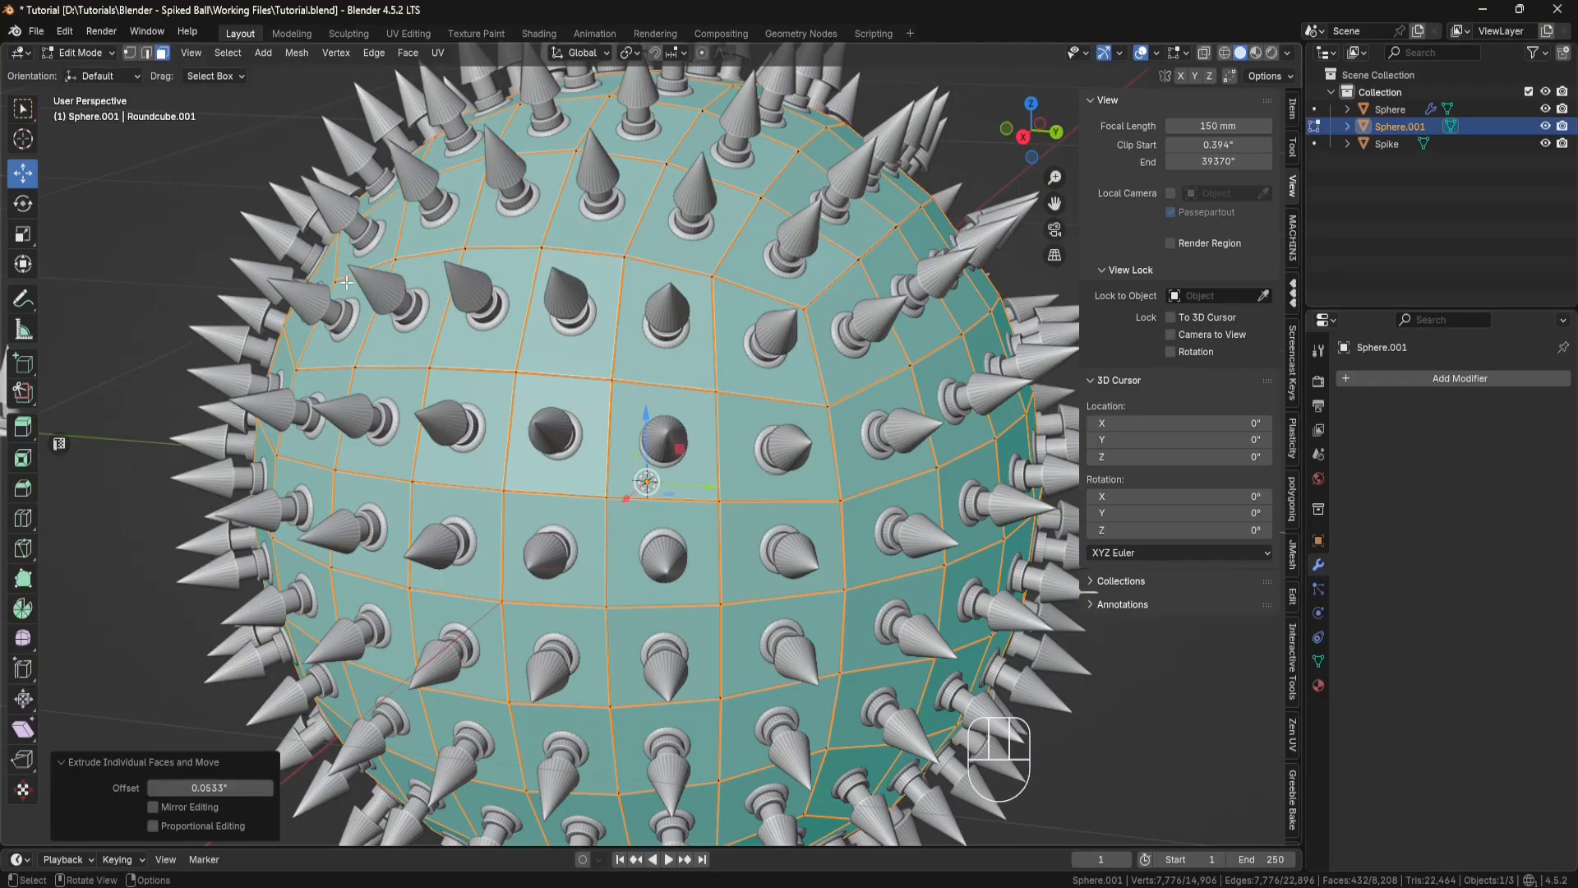
left_click(224, 789)
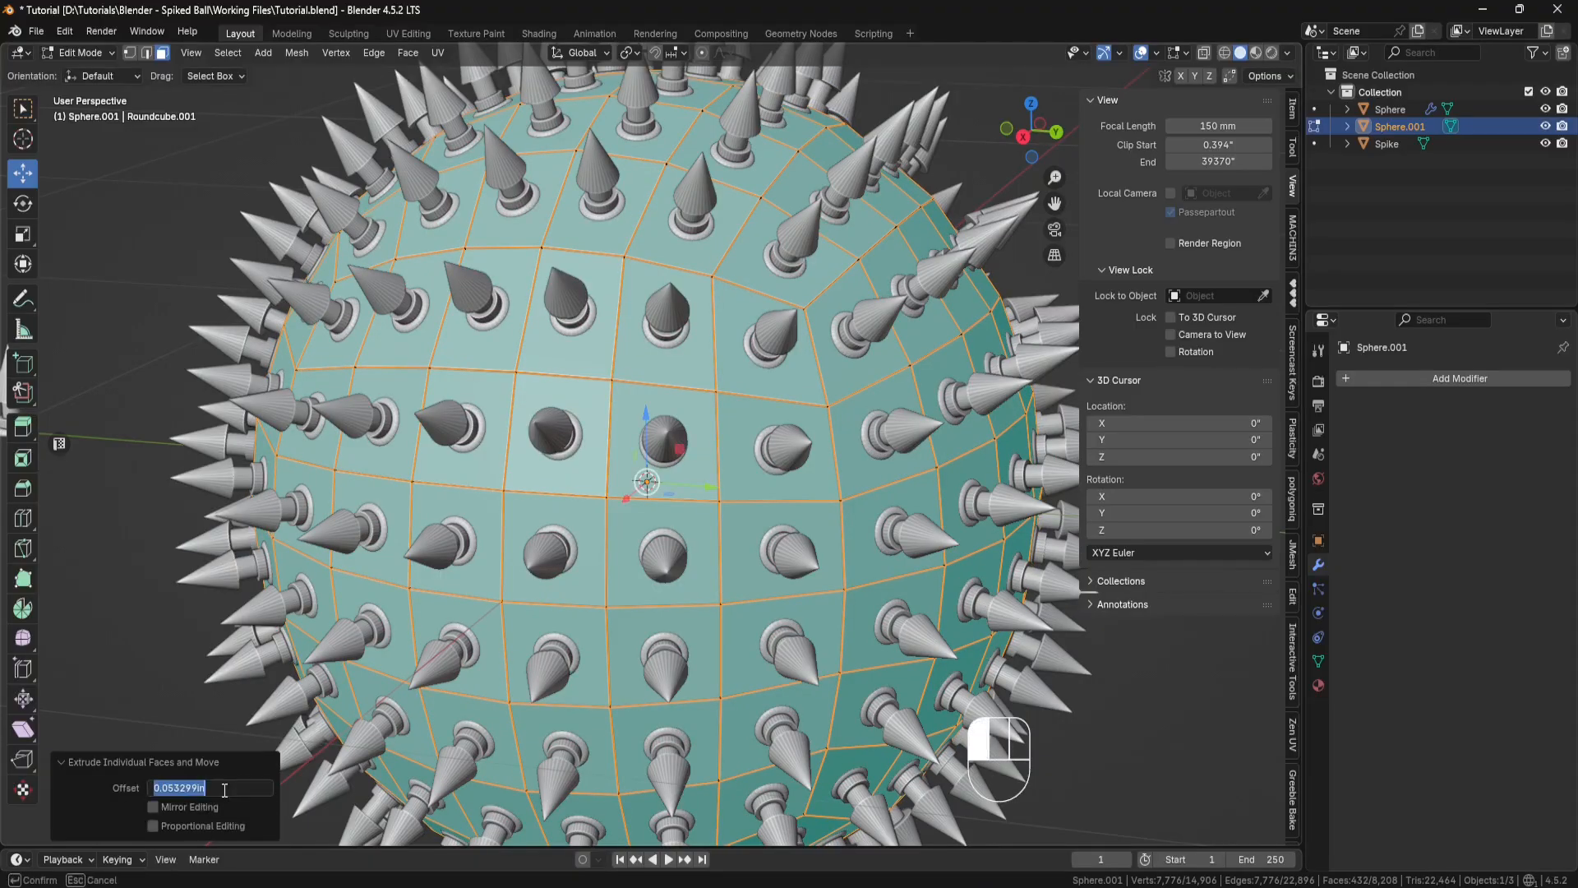
type(".04")
key("Return")
Step: Return to Object Mode and add a Bevel modifier with an amount of 0.02" to the sphere body
middle_click_drag(805, 337, 779, 300)
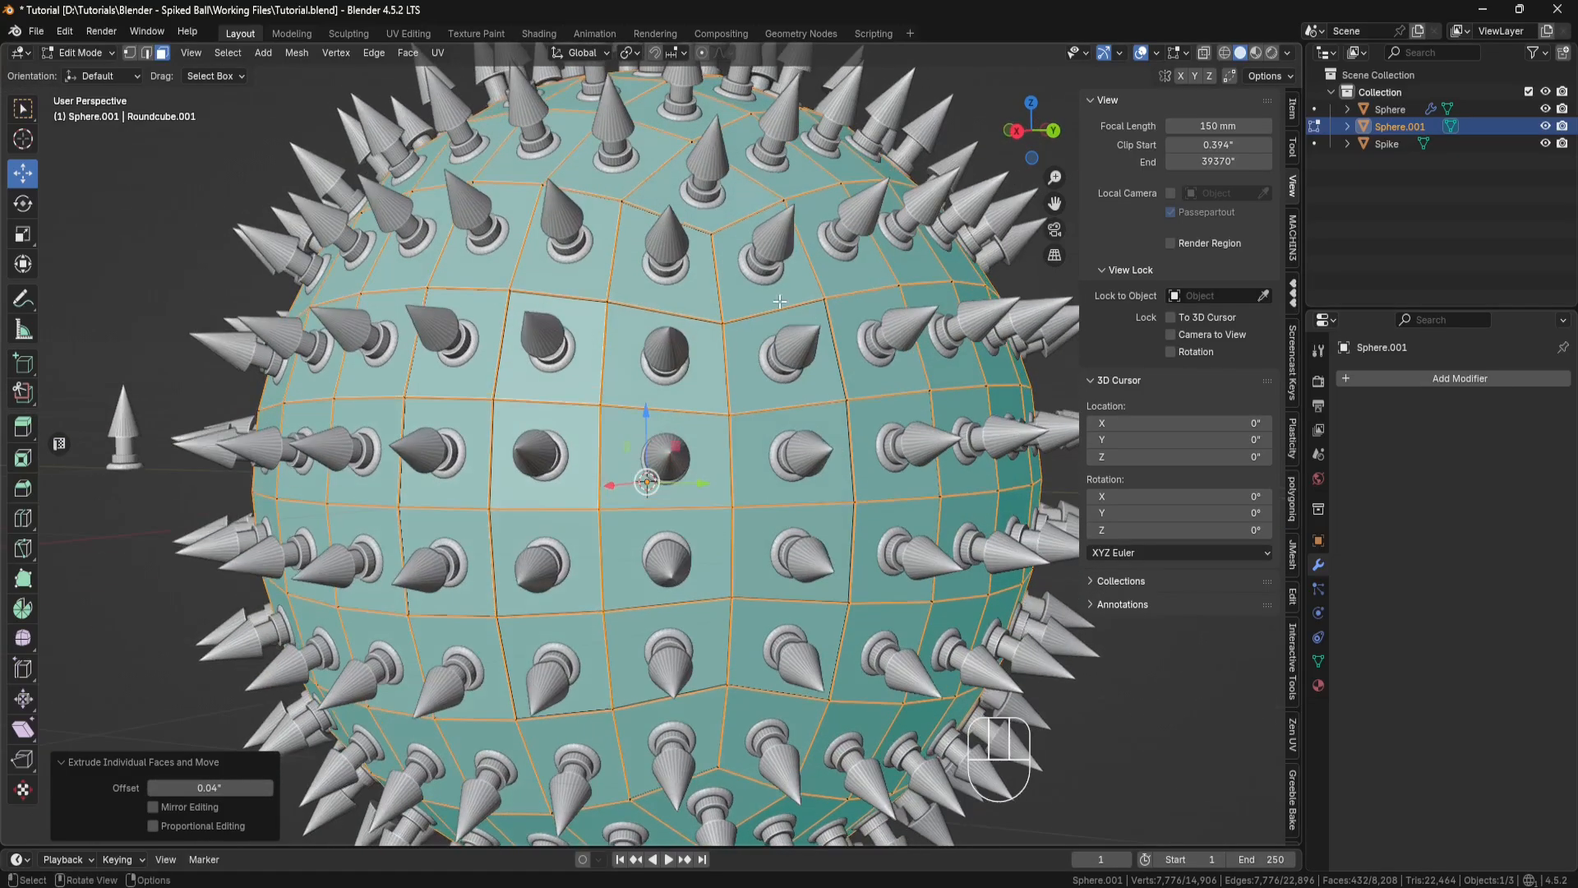
scroll(759, 267, "up", 4)
middle_click_drag(754, 238, 611, 472, "shift")
middle_click_drag(611, 473, 535, 422)
scroll(522, 370, "up", 4)
middle_click_drag(379, 277, 550, 459, "shift")
left_click(113, 53)
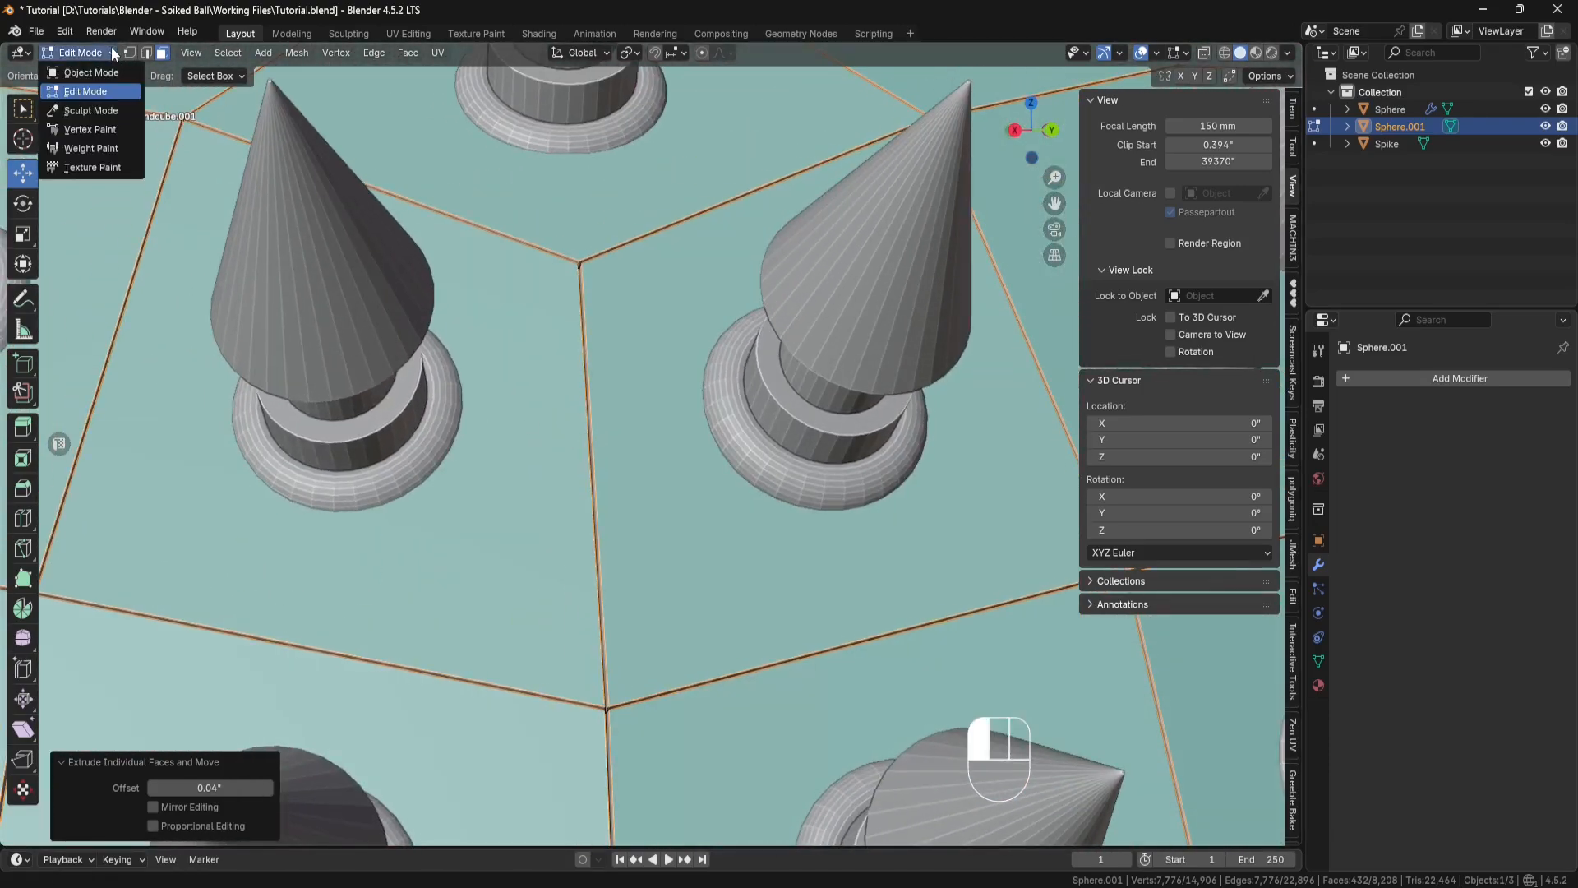
left_click(101, 76)
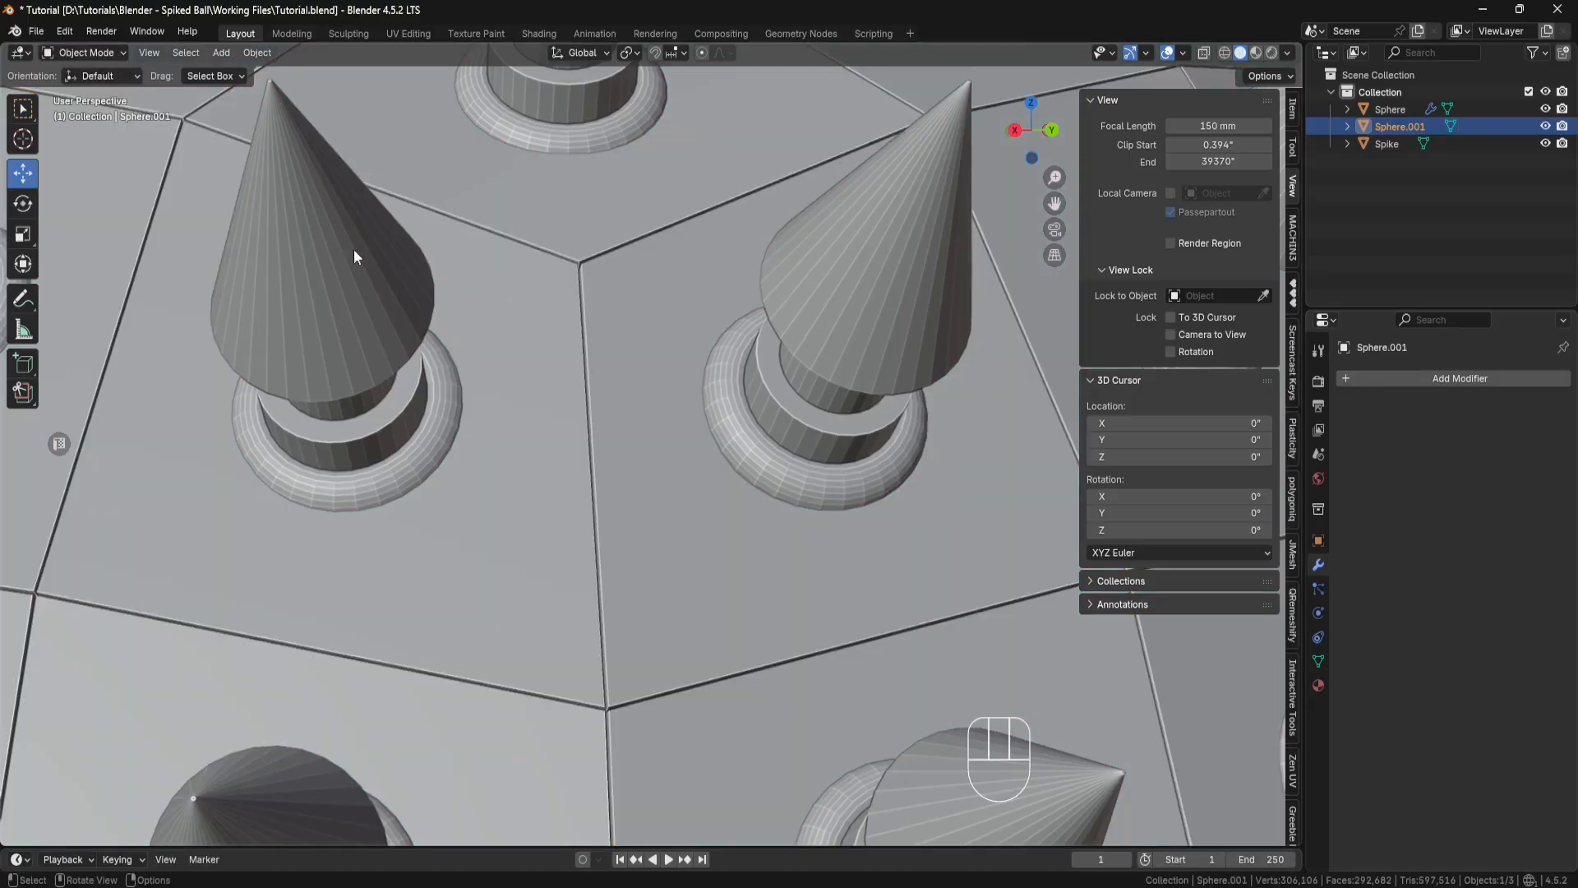
left_click(1439, 380)
mouse_move(1440, 386)
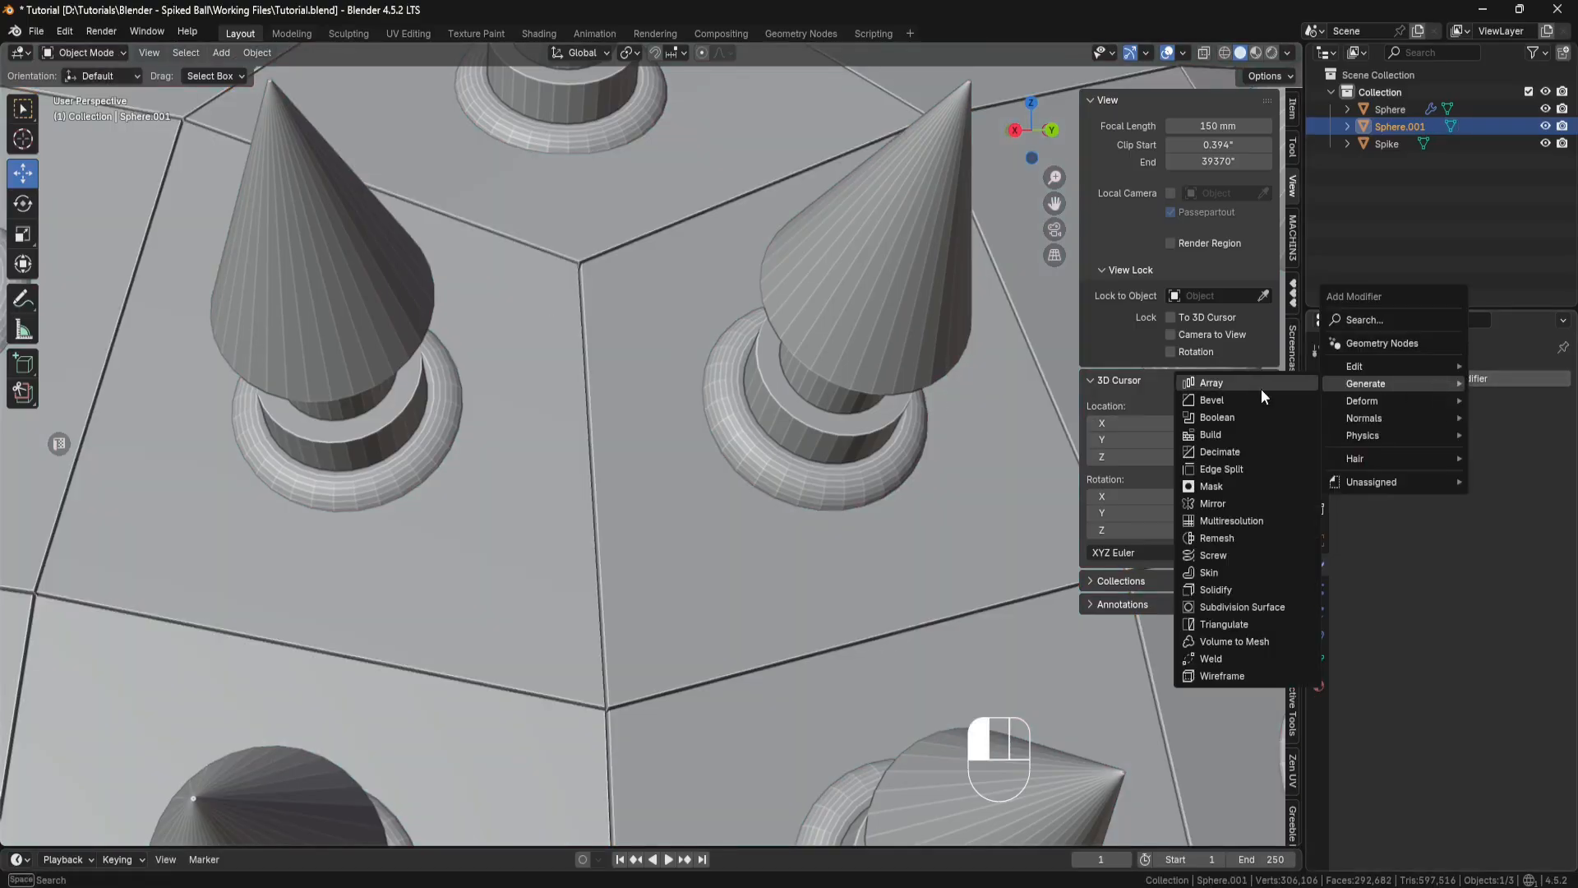
left_click(1227, 399)
left_click(1486, 473)
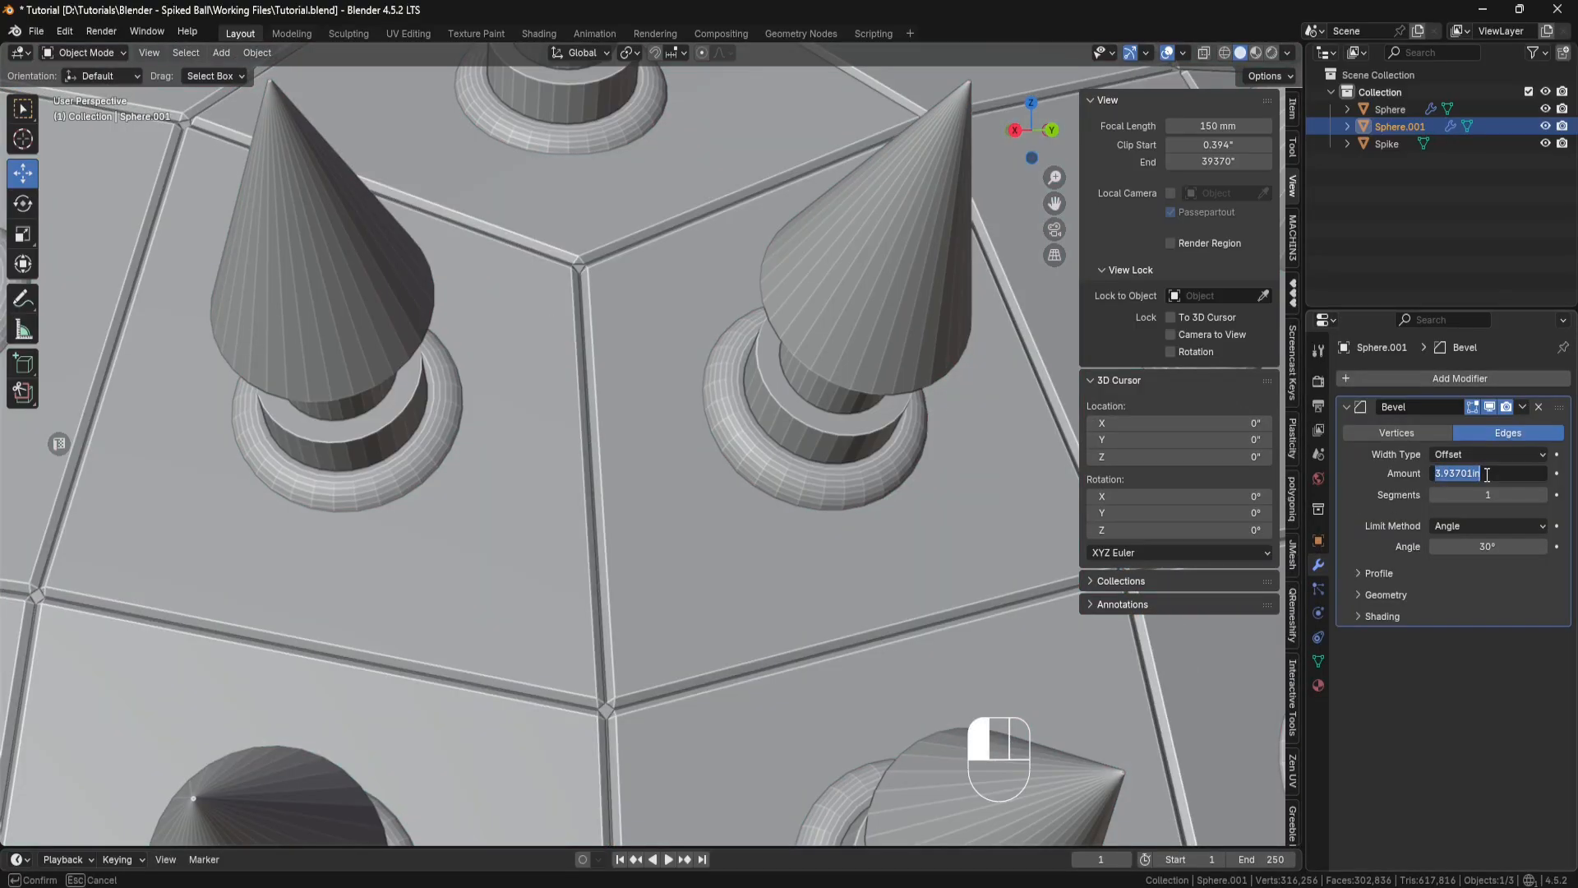
type("0.02")
key("Return")
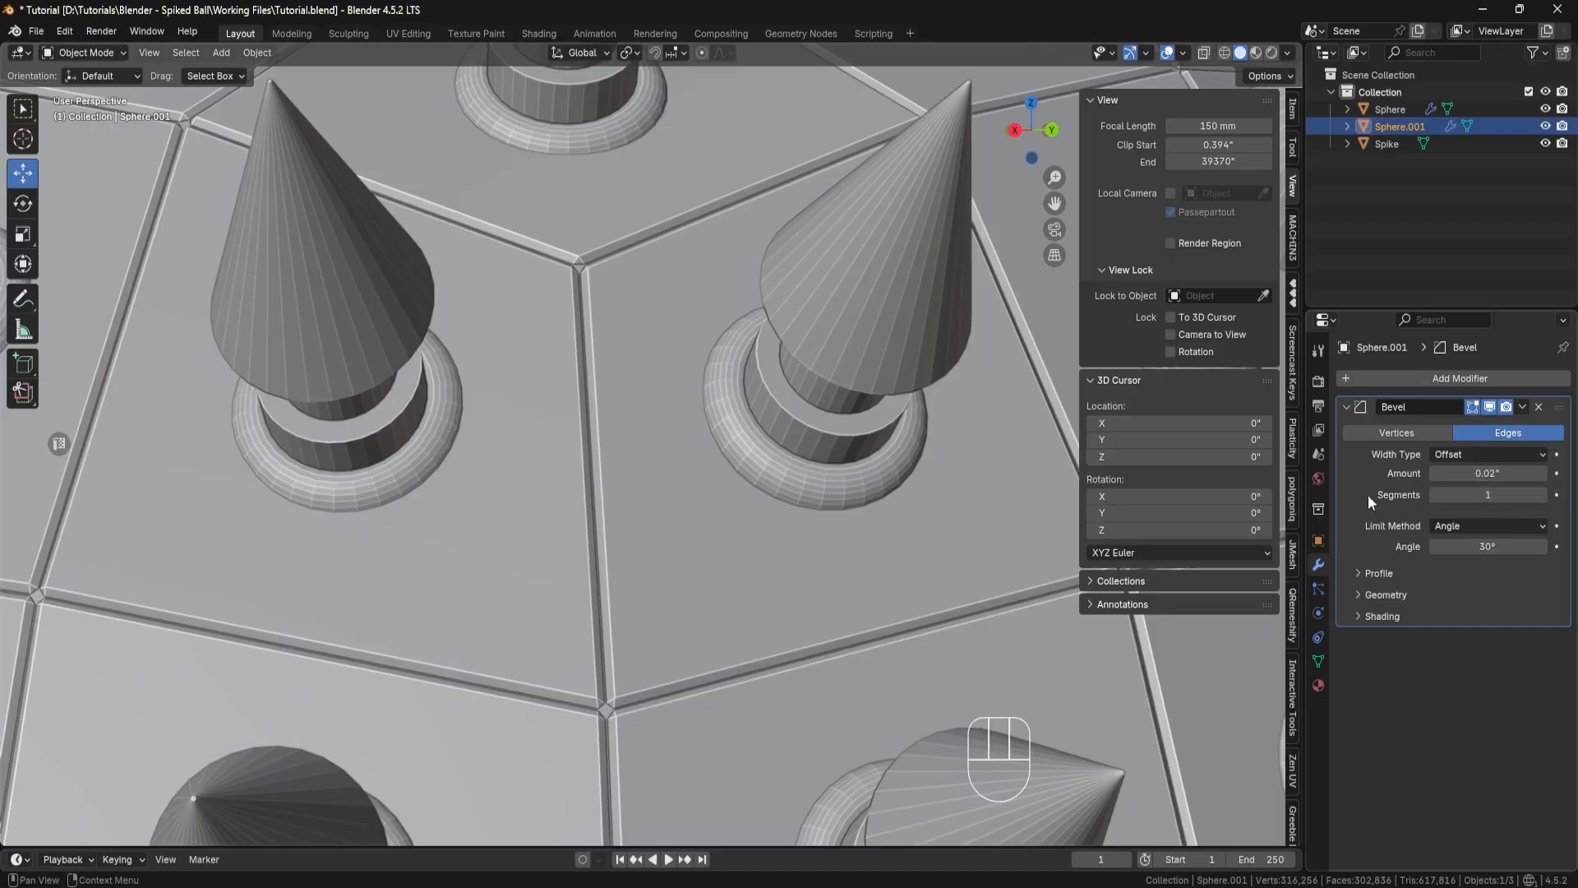
Step: Apply Shade Auto Smooth at 30° to the sphere body, deselect it and hide the viewport sidebar
middle_click_drag(711, 389, 709, 382)
scroll(696, 375, "down", 12)
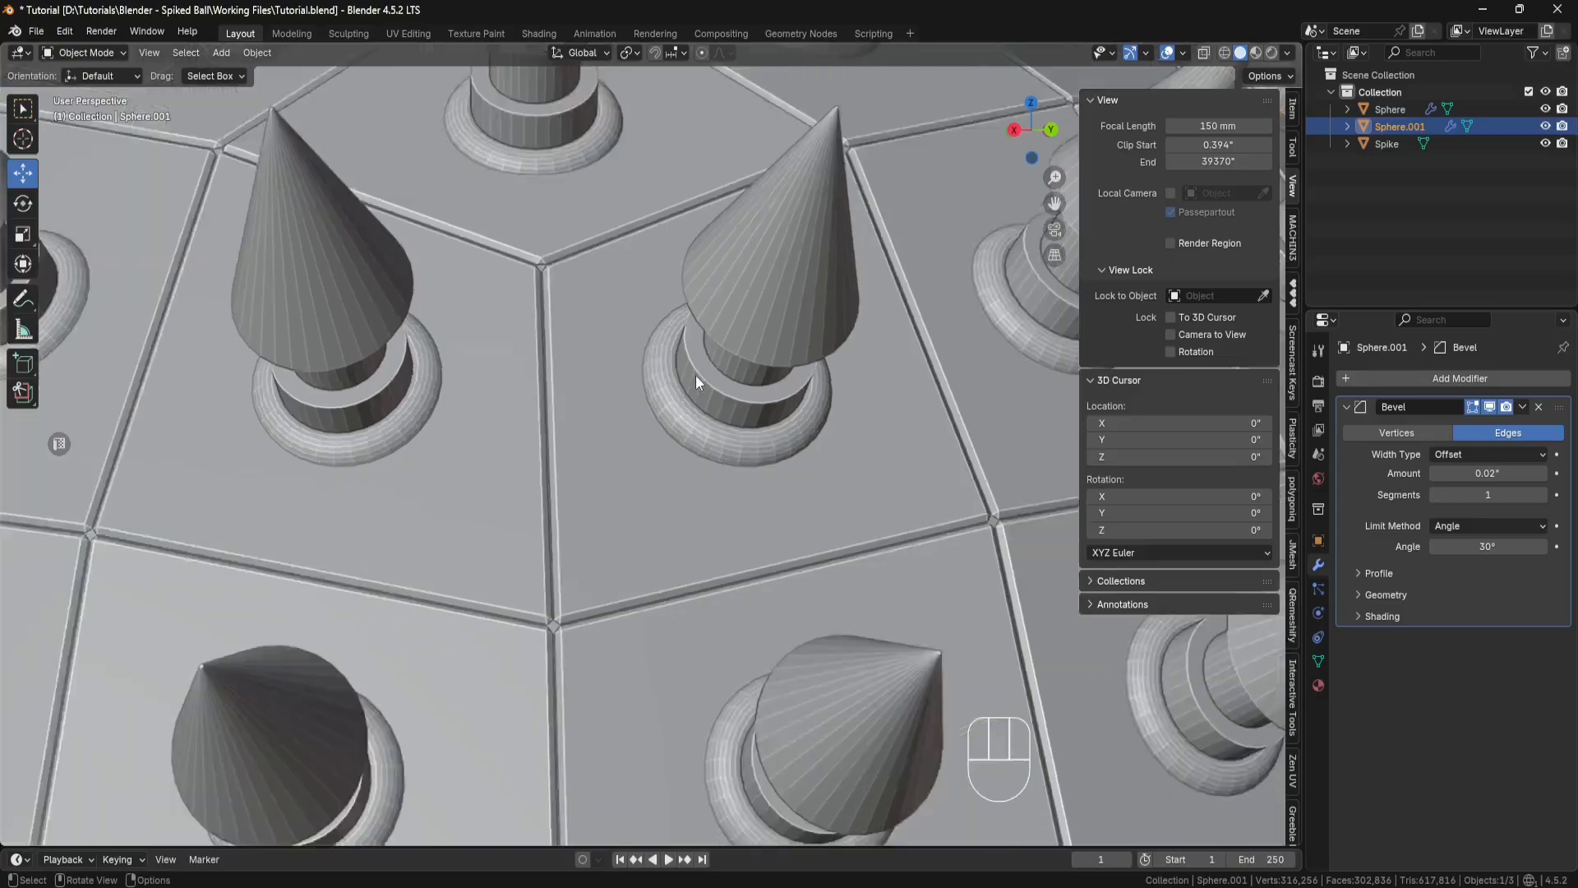
scroll(614, 323, "up", 2)
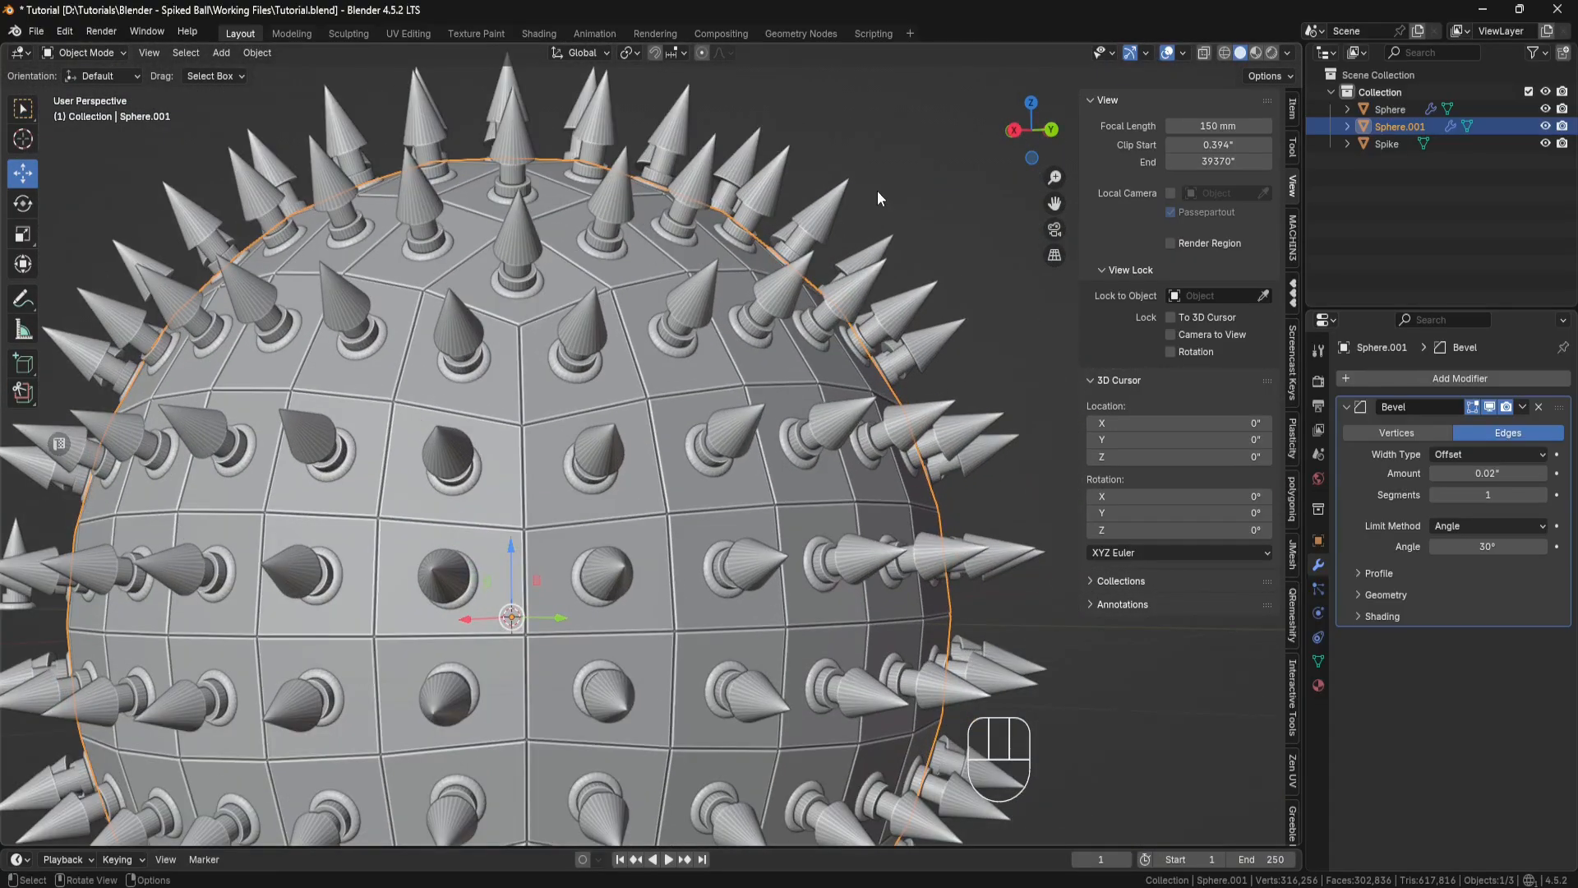
right_click(876, 190)
left_click(832, 255)
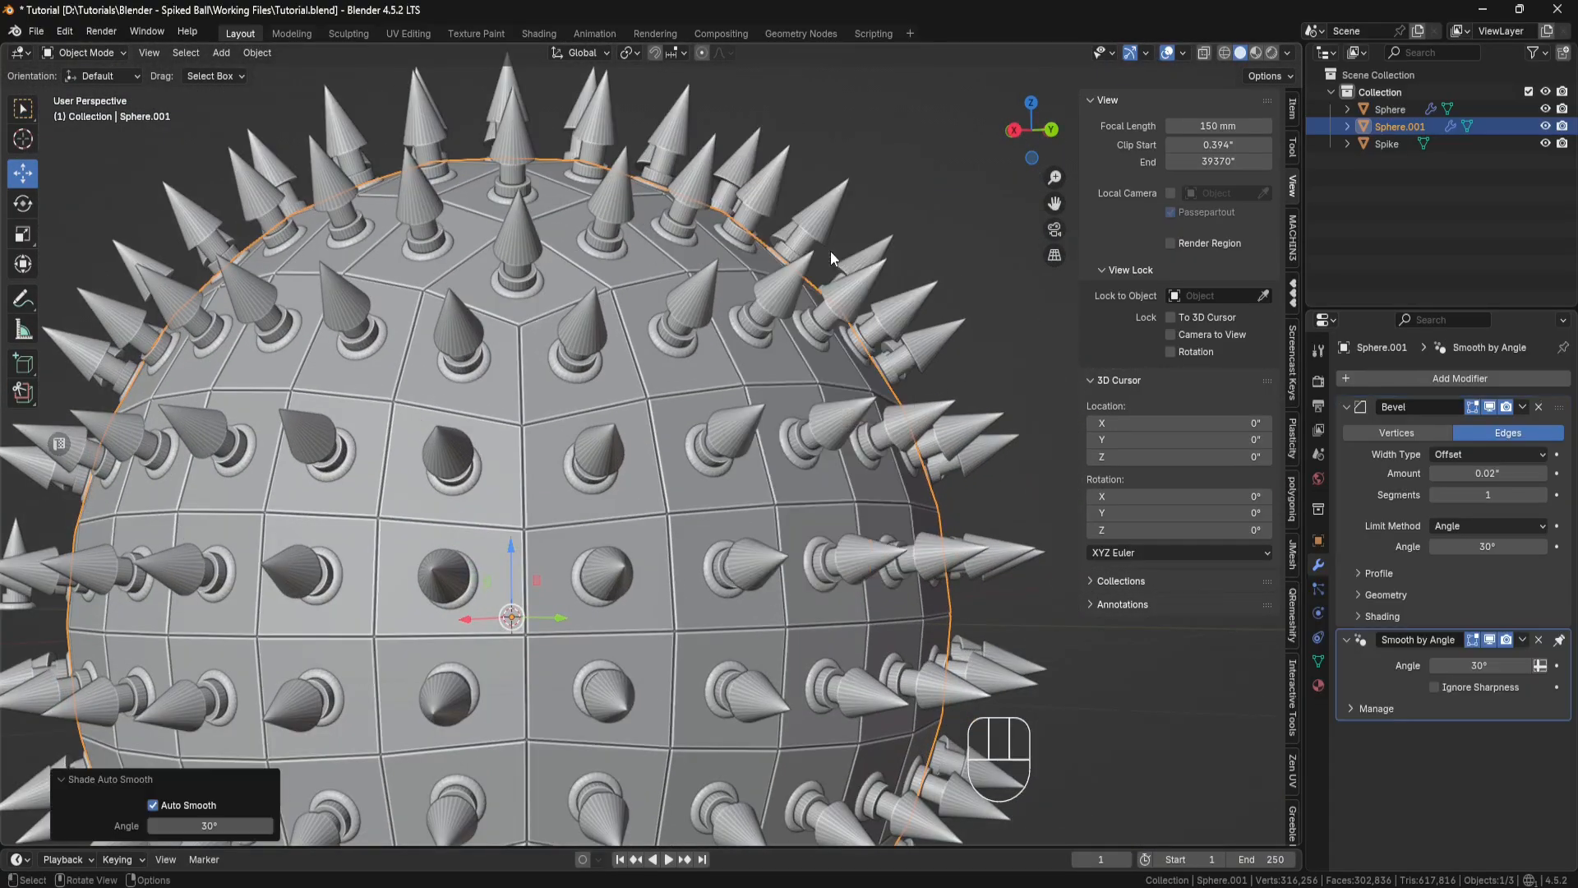
left_click(947, 225)
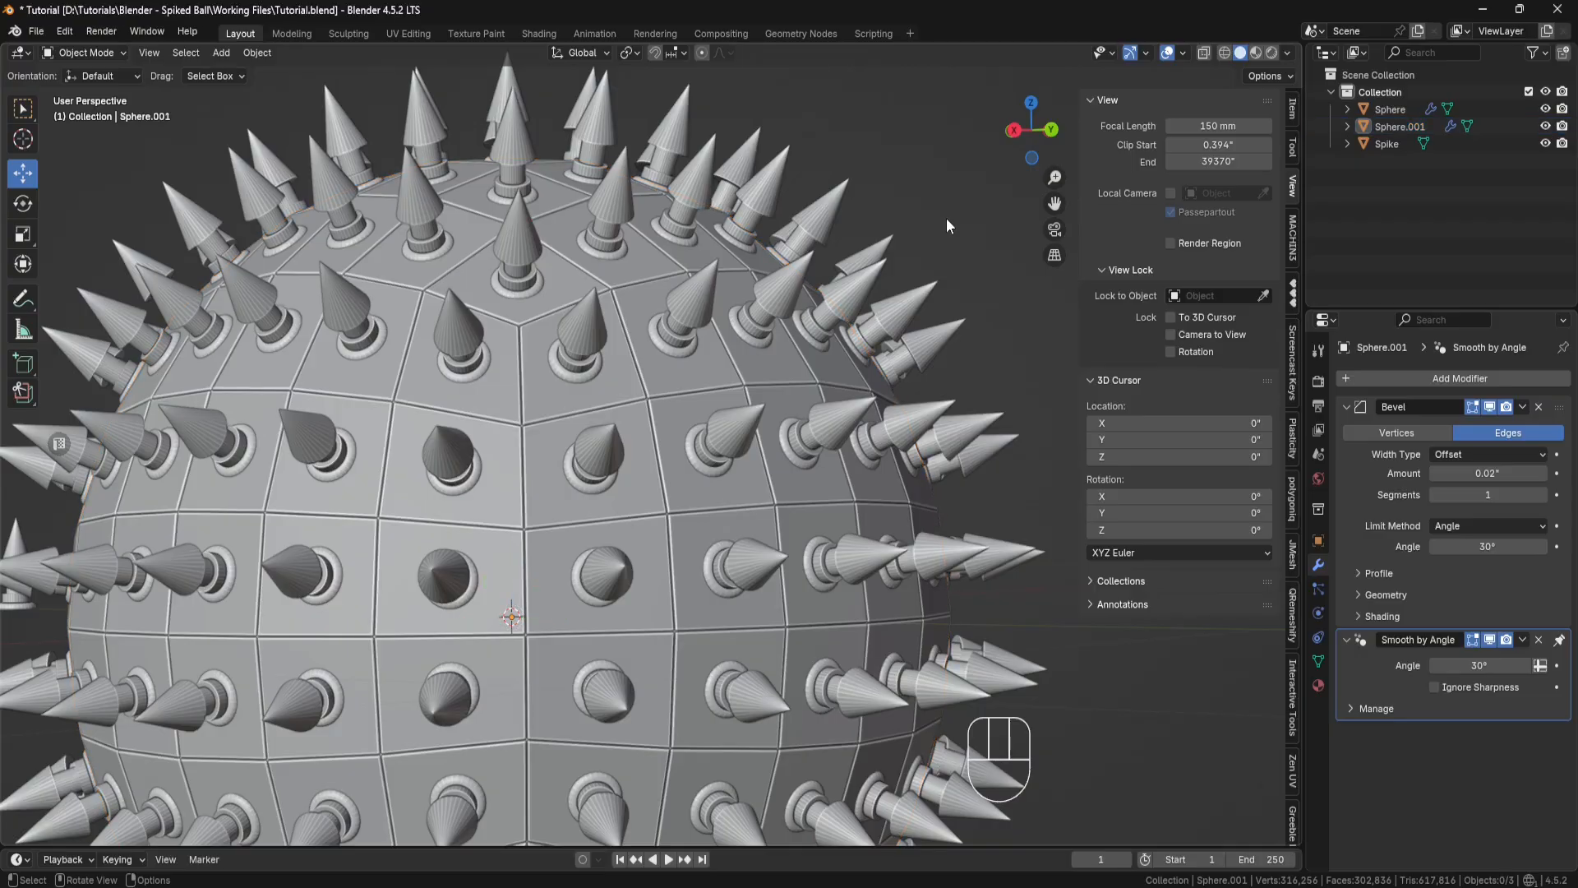
key("n")
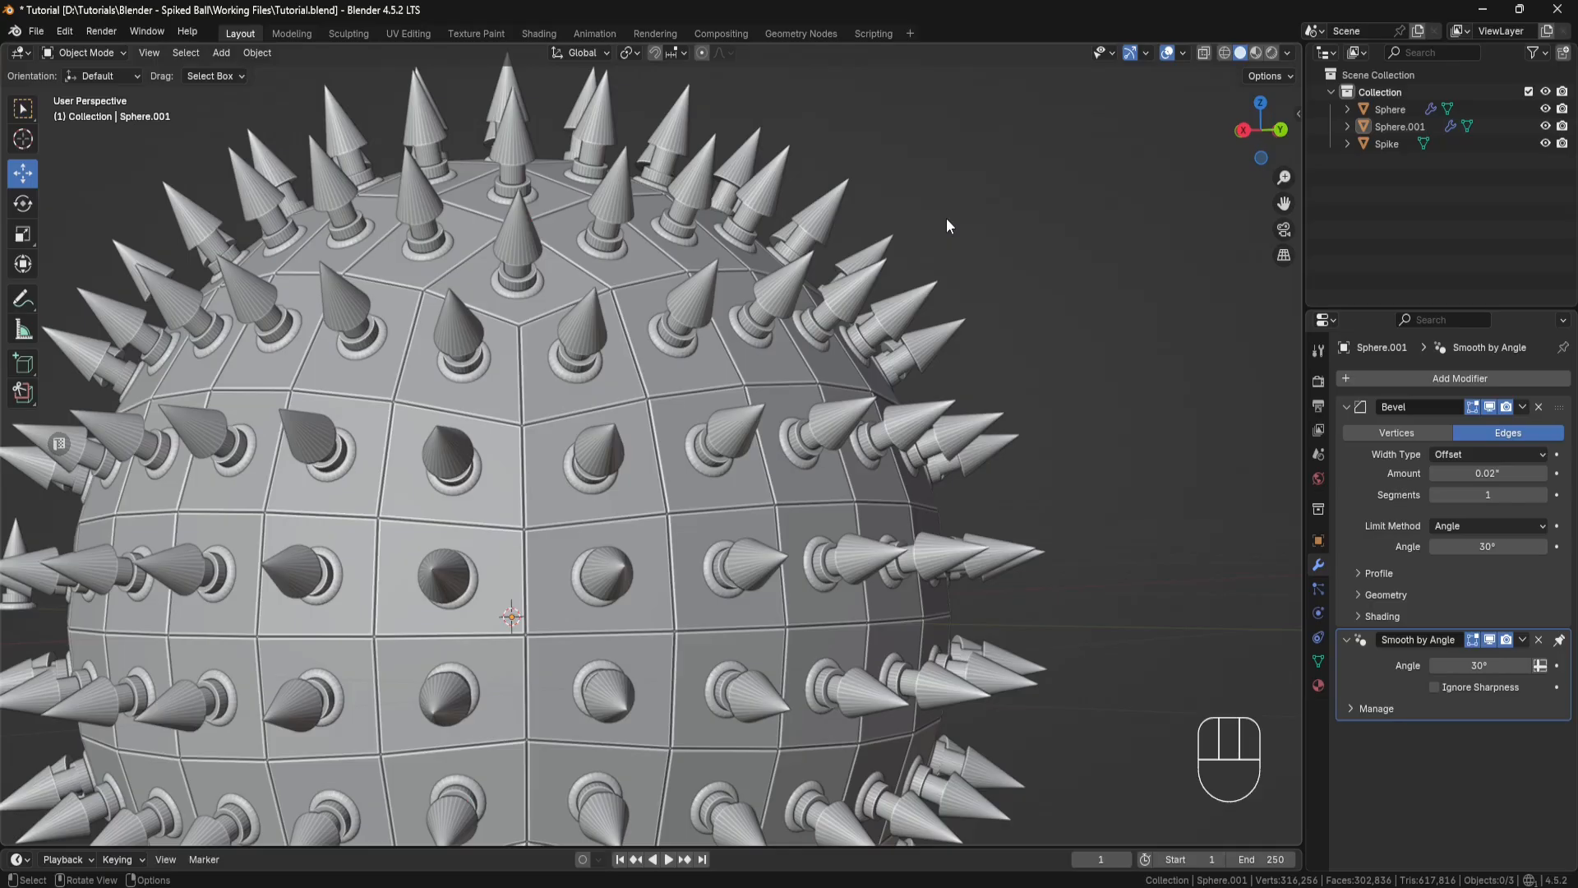
Step: Select the spikes object and enter Edit Mode on it
left_click(840, 196)
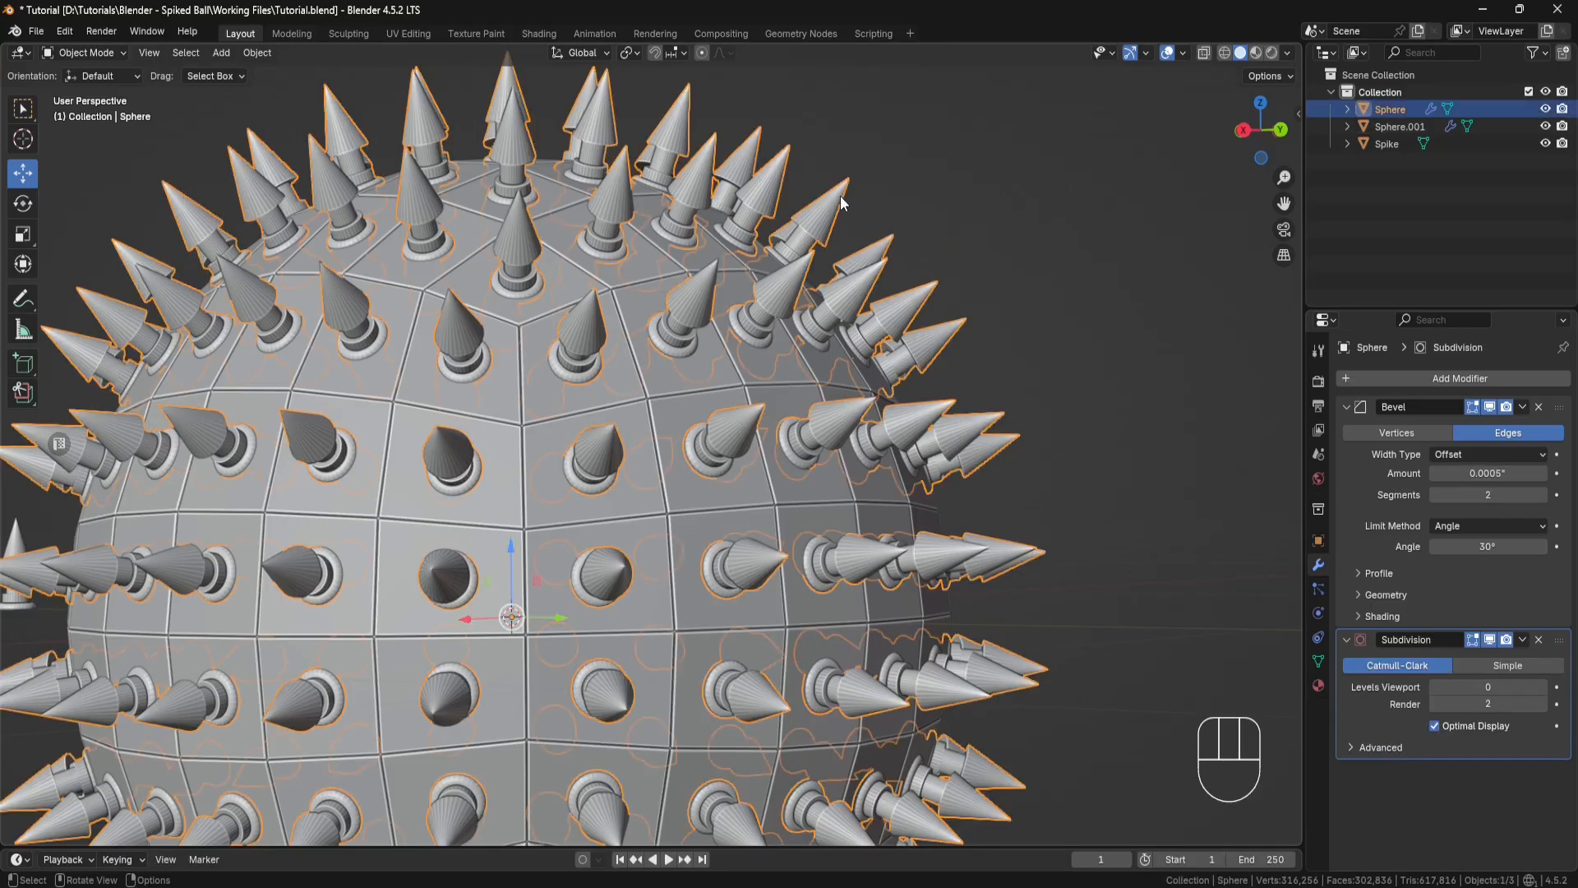
scroll(863, 239, "down", 5)
middle_click_drag(885, 271, 966, 332)
middle_click_drag(810, 271, 918, 320, "shift")
scroll(917, 320, "up", 3)
middle_click_drag(919, 242, 855, 239, "shift")
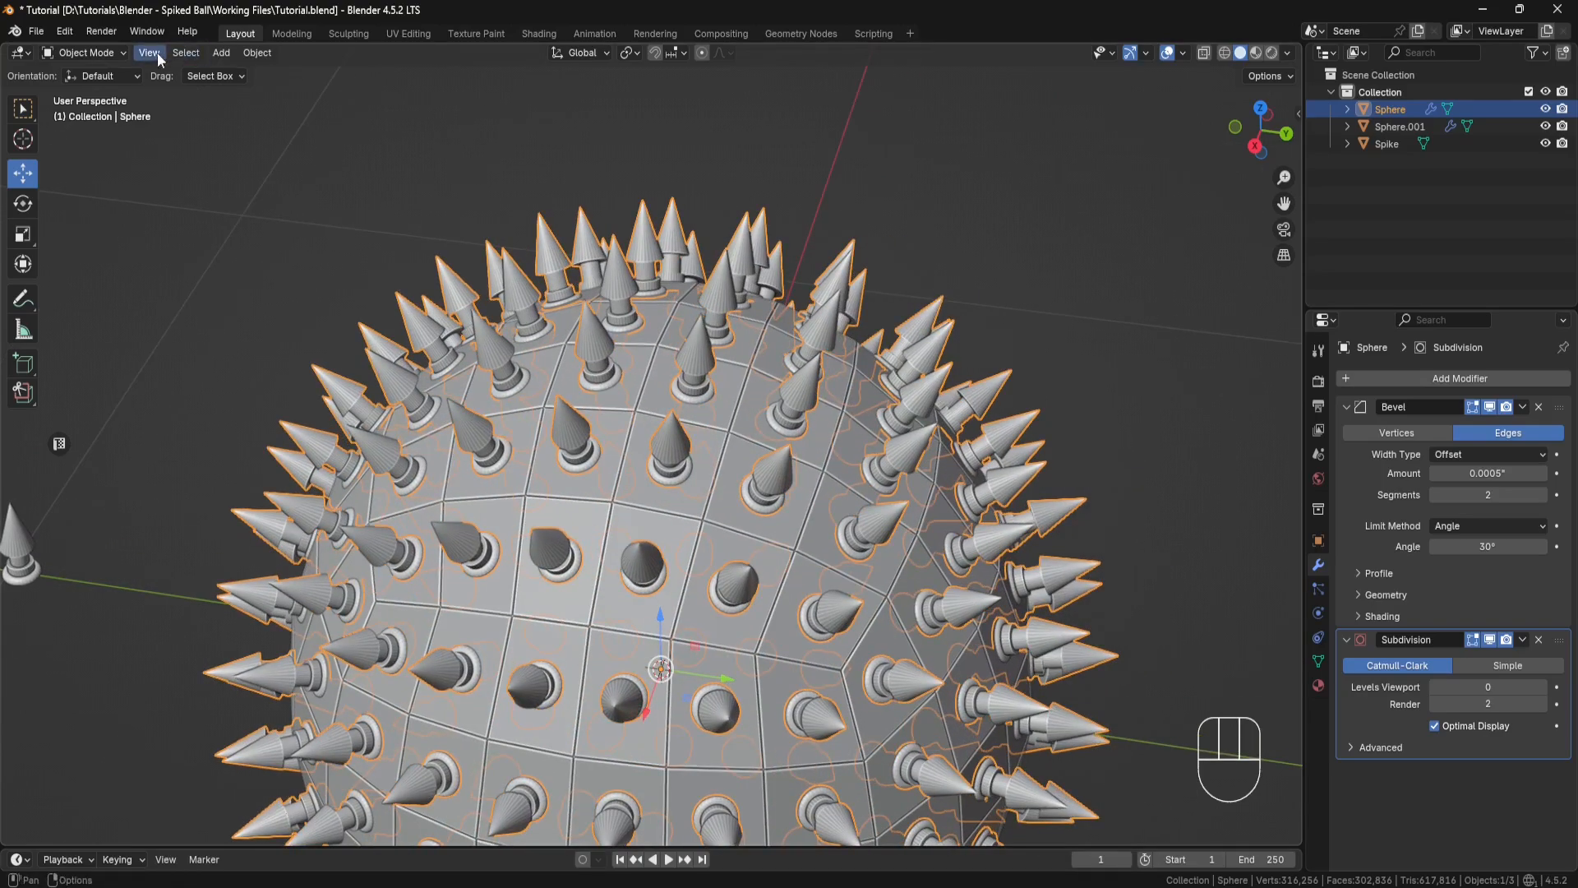
left_click(120, 54)
left_click(117, 90)
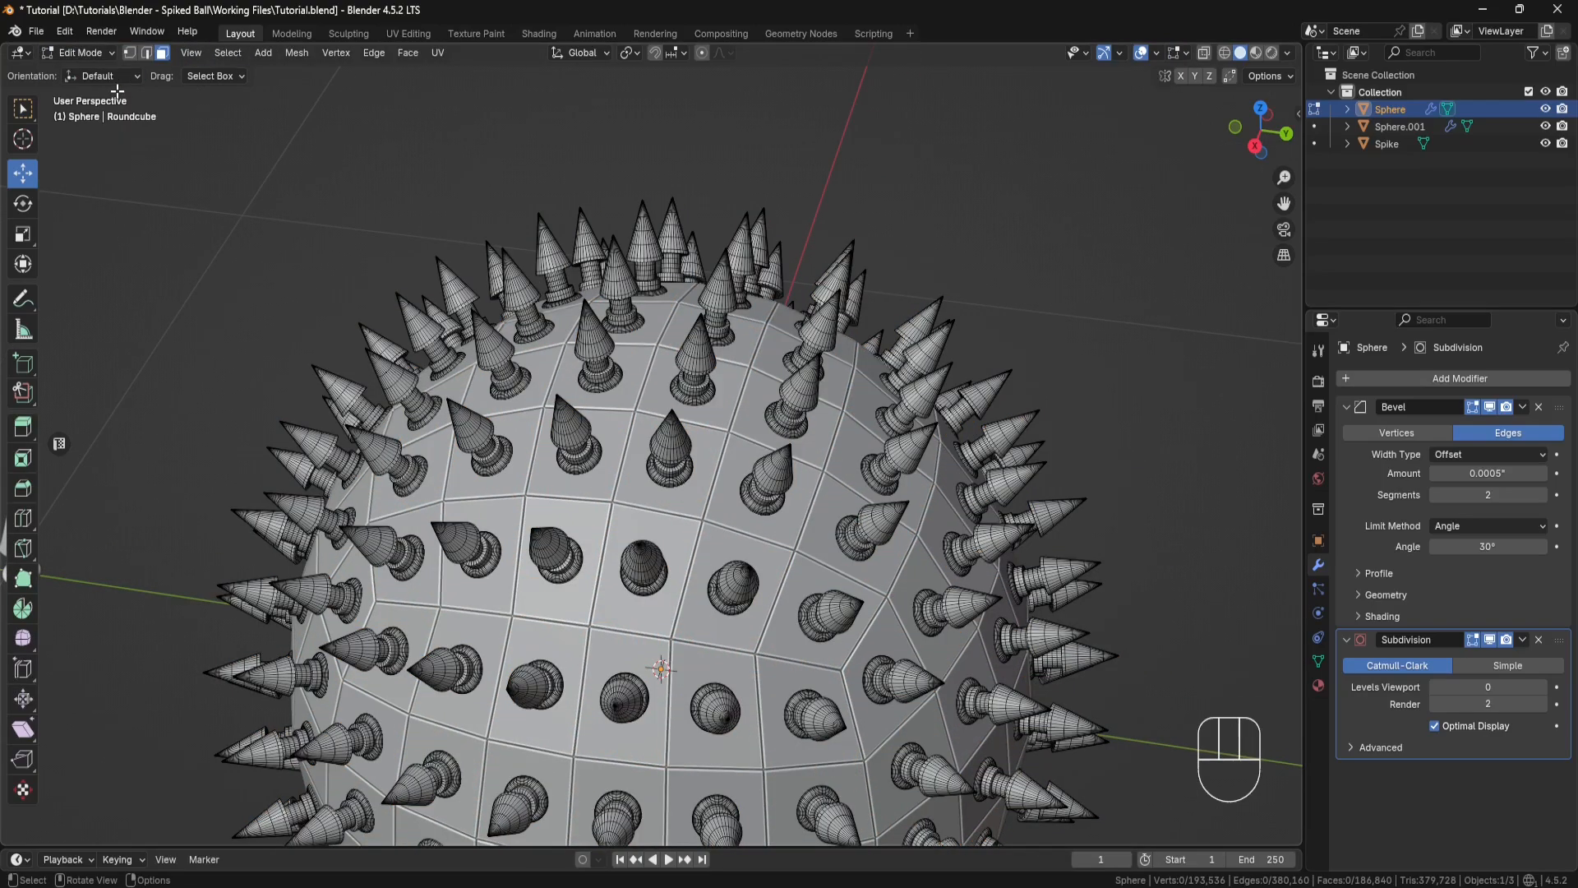
Step: Pick one face on each of the four topmost spikes, grow the selection to cover those whole spikes, and delete them
left_click(717, 285)
left_click(618, 279, "shift")
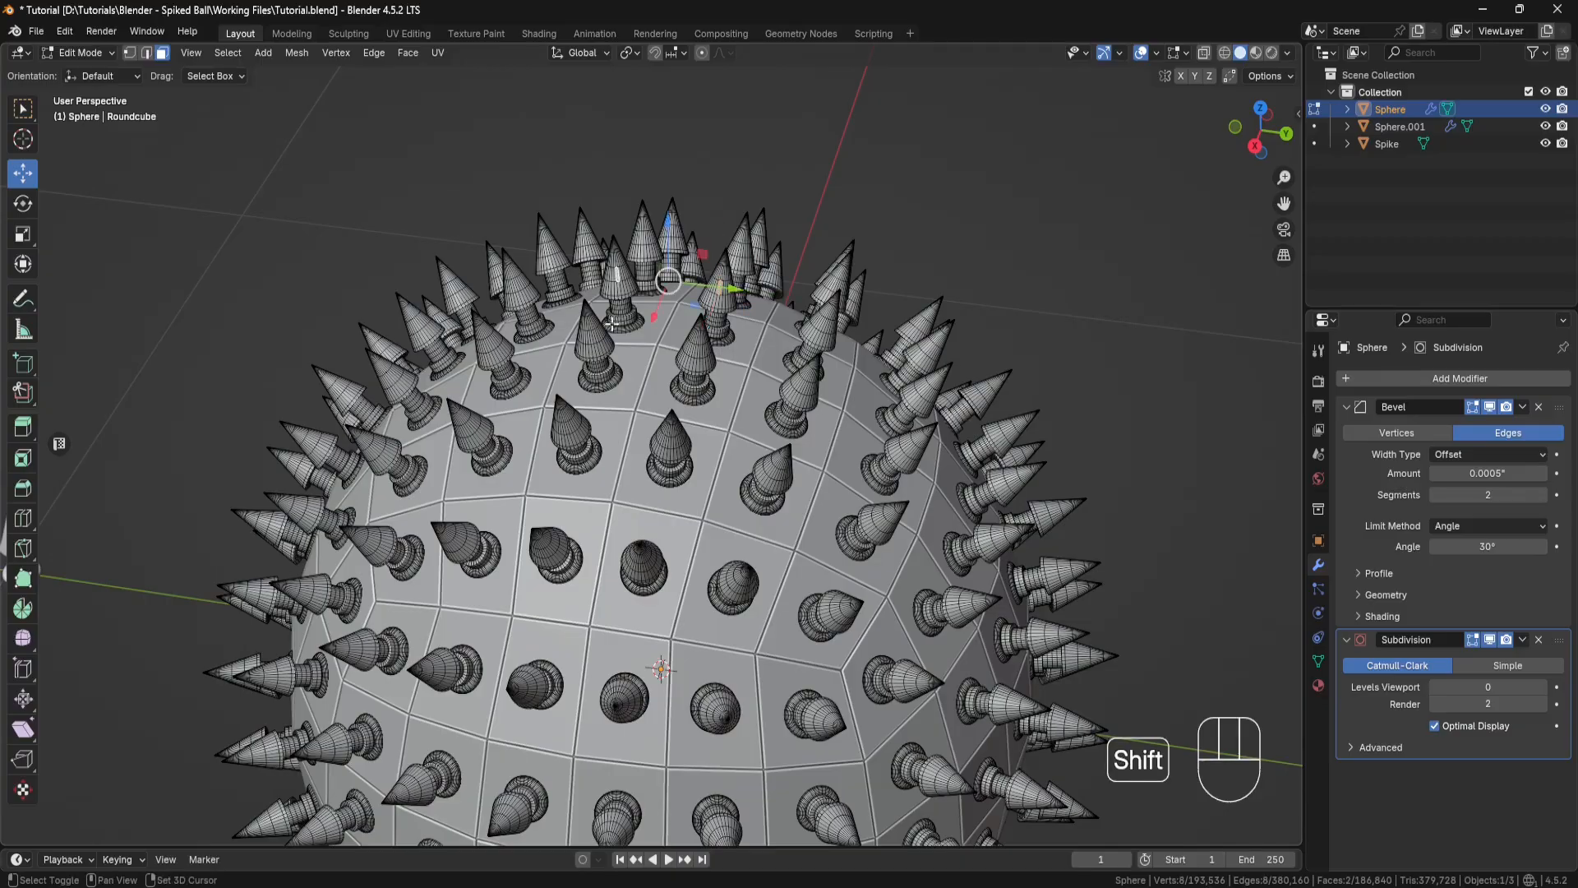
left_click(598, 344, "shift")
left_click(697, 352, "shift")
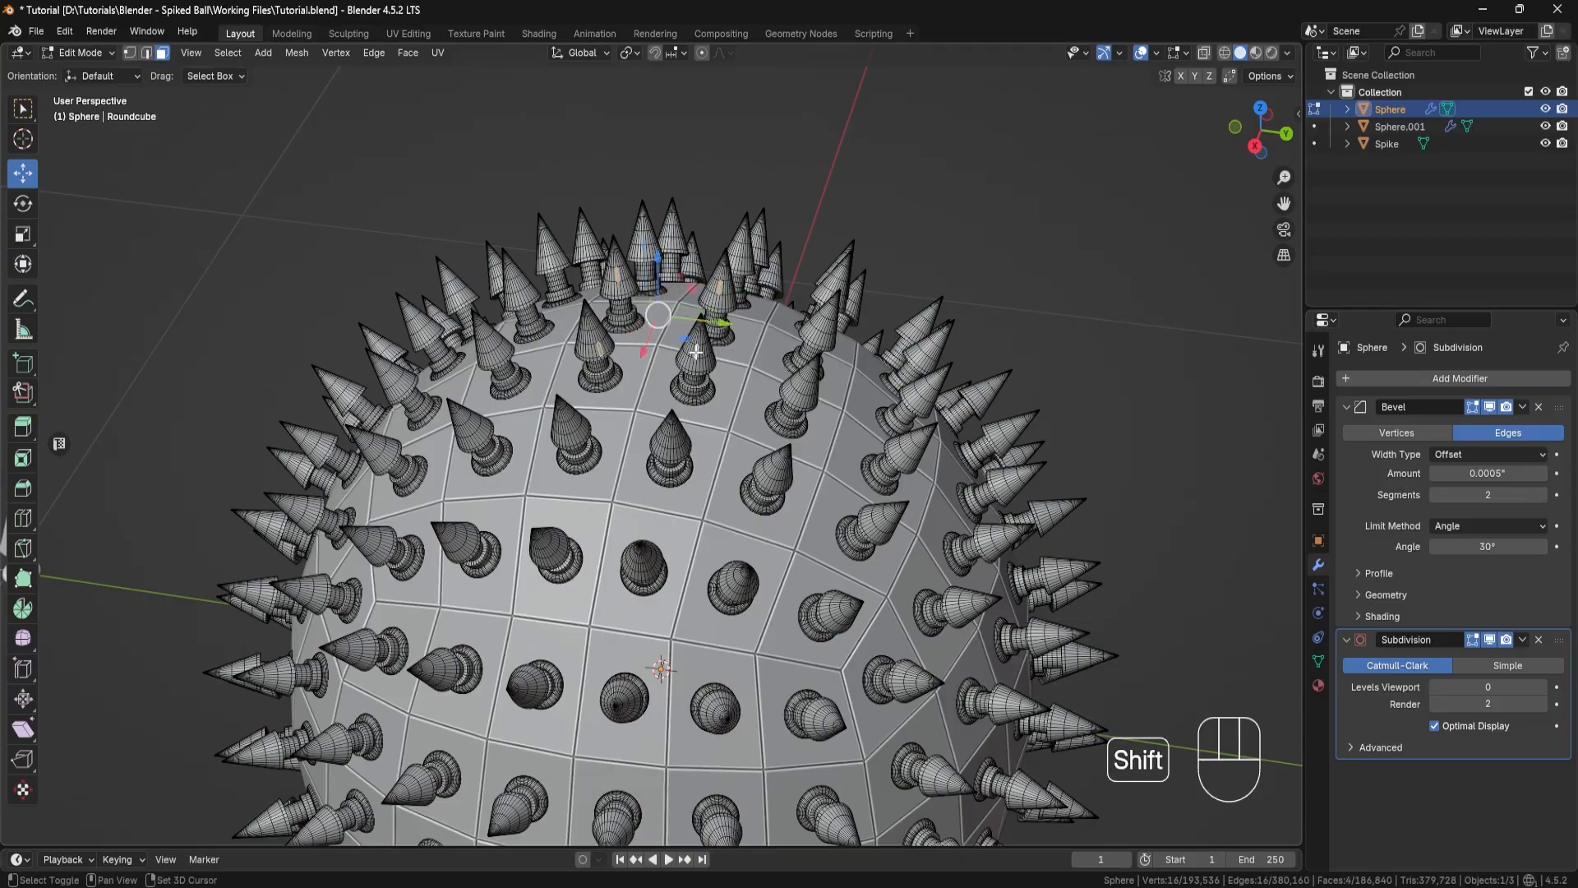
key("ctrl+KP_Add")
key("ctrl+KP_Add")
key("ctrl+KP_Add")
key("ctrl+KP_Add")
key("ctrl+KP_Add")
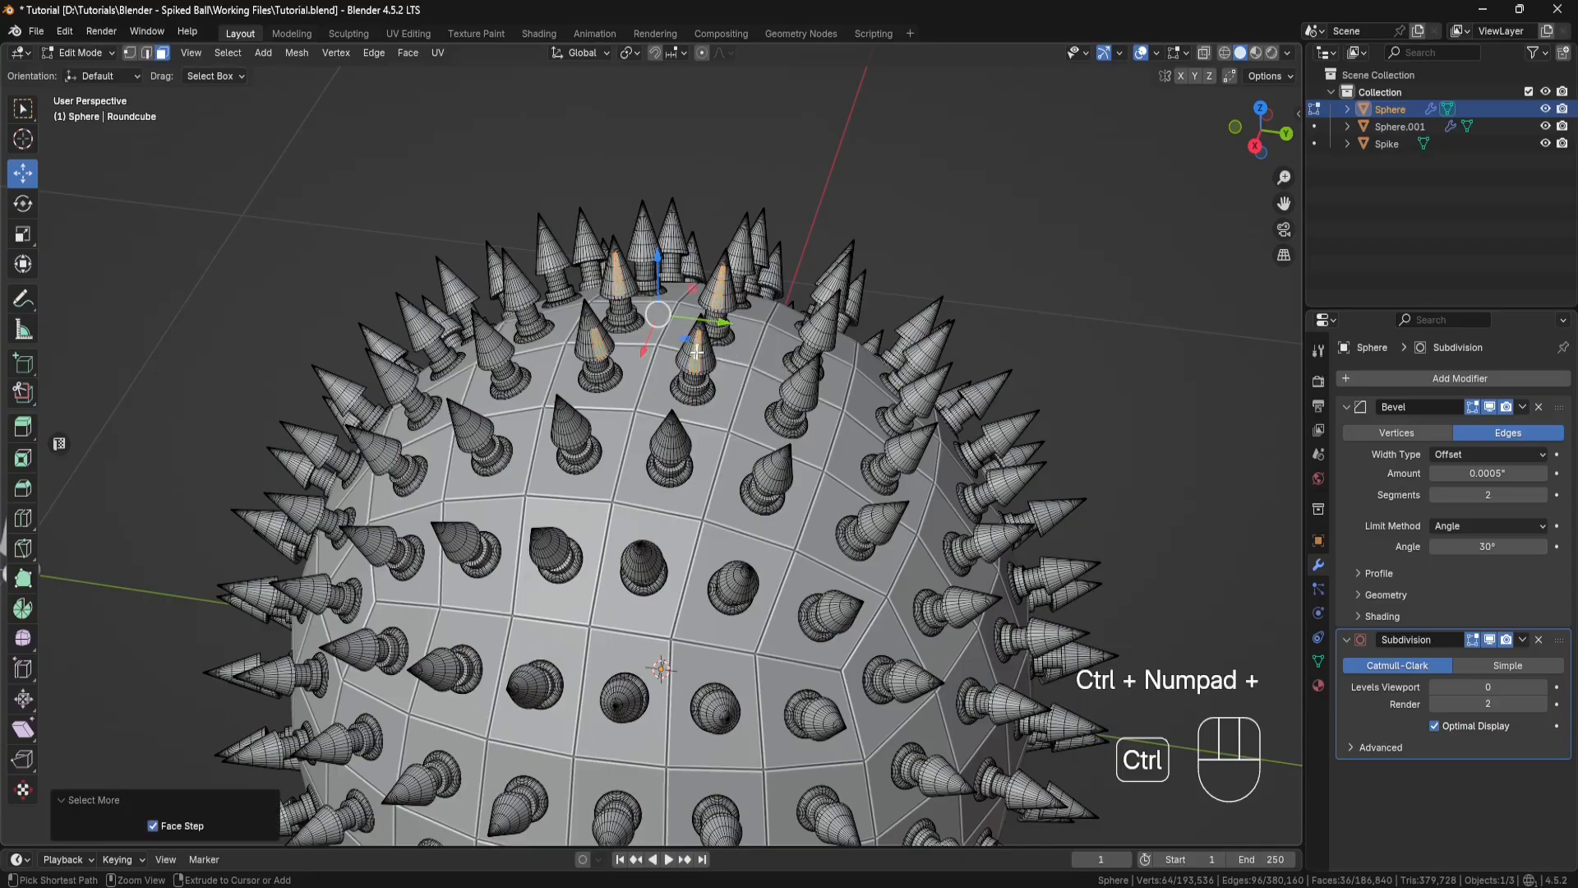
key("ctrl+KP_Add")
key("ctrl+KP_Add")
key("ctrl+KP_Add")
key("ctrl+KP_Add")
key("ctrl+KP_Add")
key("ctrl+KP_Add")
key("ctrl+KP_Add")
key("ctrl+KP_Add")
key("ctrl+KP_Add")
key("ctrl+KP_Add")
key("ctrl+KP_Add")
key("ctrl+KP_Add")
key("ctrl+KP_Add")
key("ctrl+KP_Add")
key("ctrl+KP_Add")
key("ctrl+KP_Add")
key("ctrl+KP_Add")
key("ctrl+KP_Add")
key("ctrl+KP_Add")
key("ctrl+KP_Add")
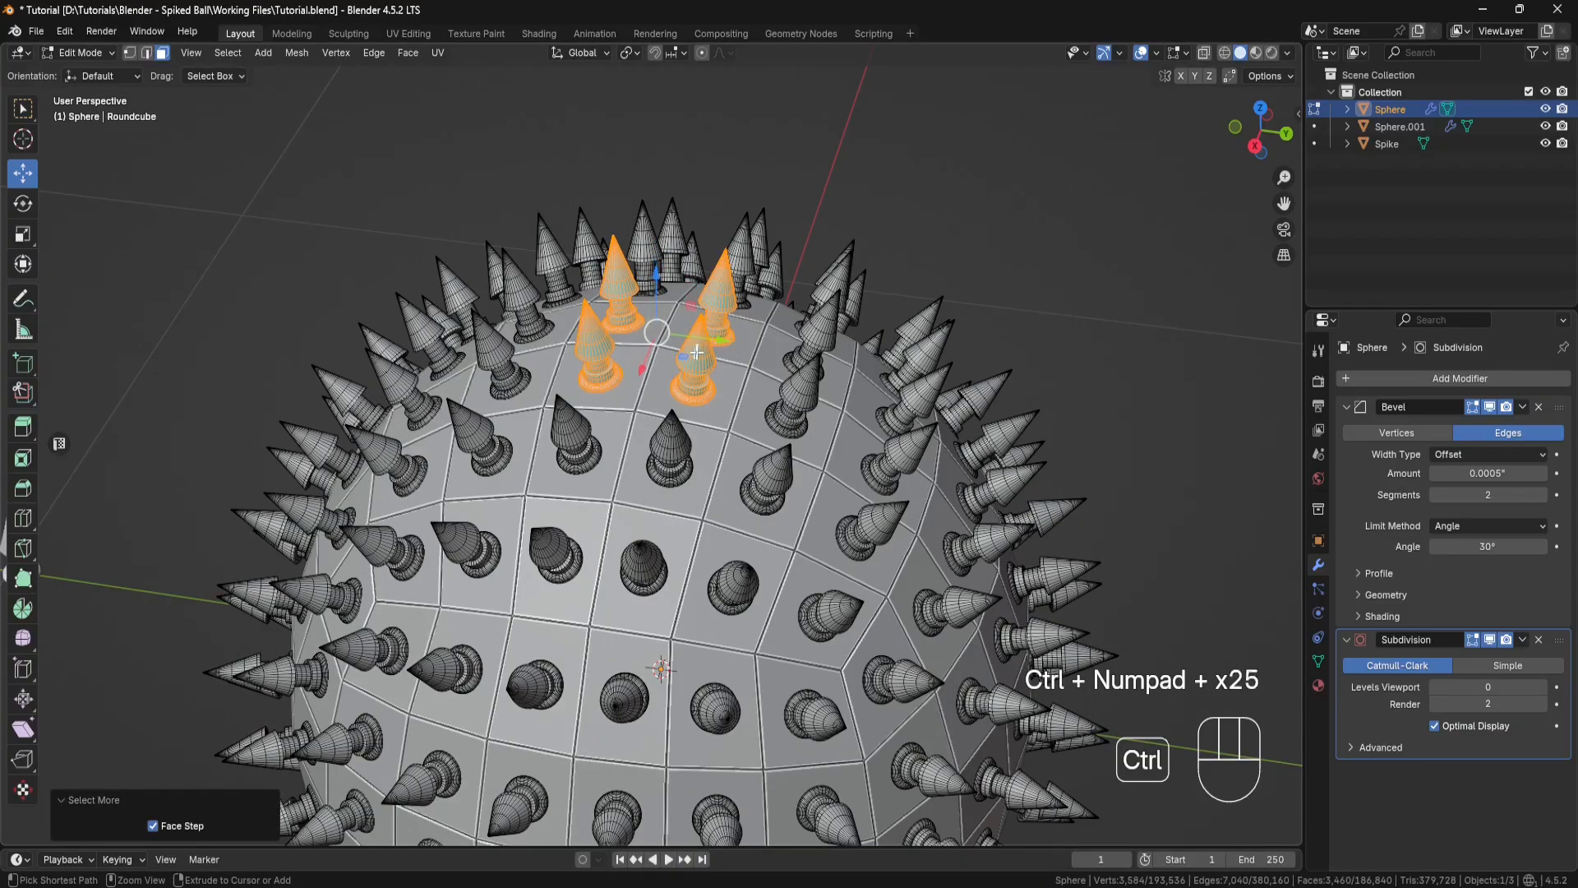
key("ctrl+KP_Add")
key("ctrl+KP_Add")
key("ctrl+KP_Add")
middle_click_drag(814, 243, 764, 256)
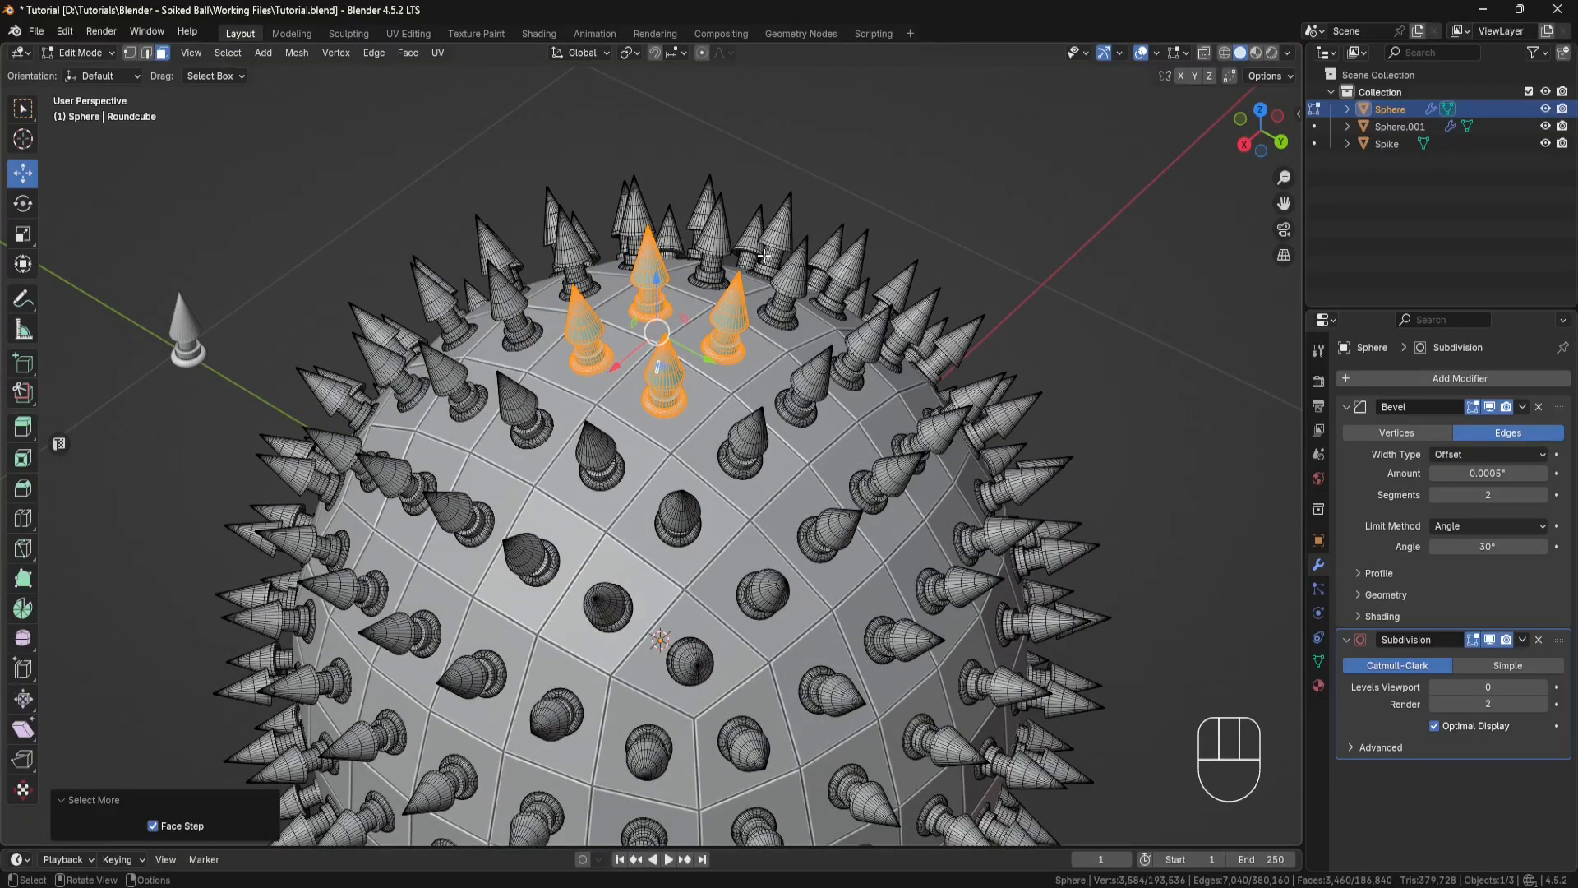
key("x")
left_click(708, 291)
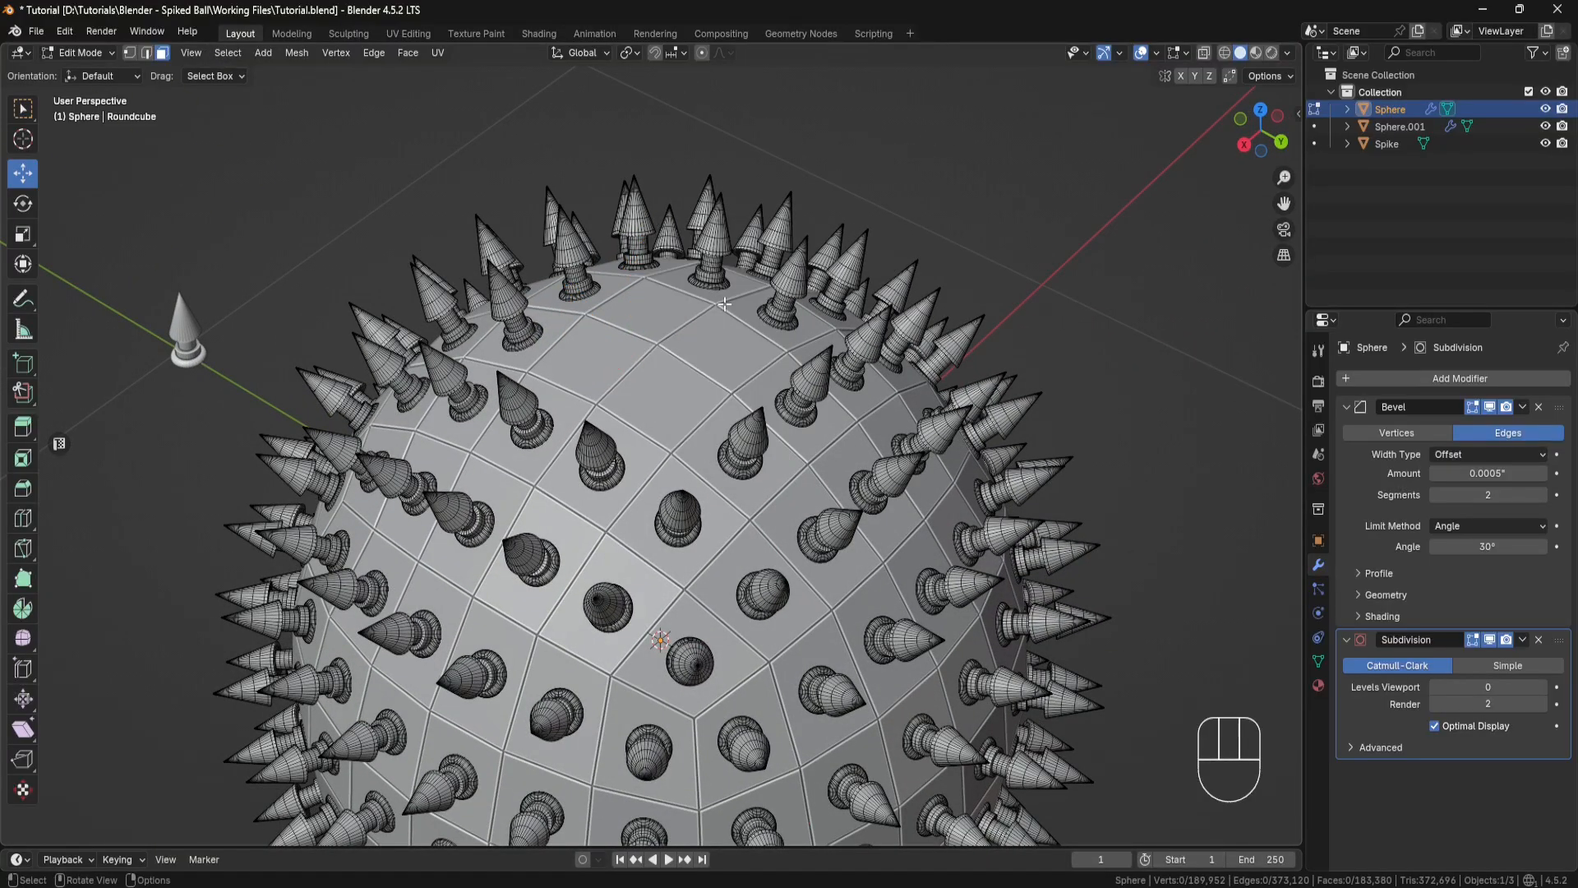
Step: Return to Object Mode and deselect the spikes object
middle_click_drag(724, 305, 851, 315)
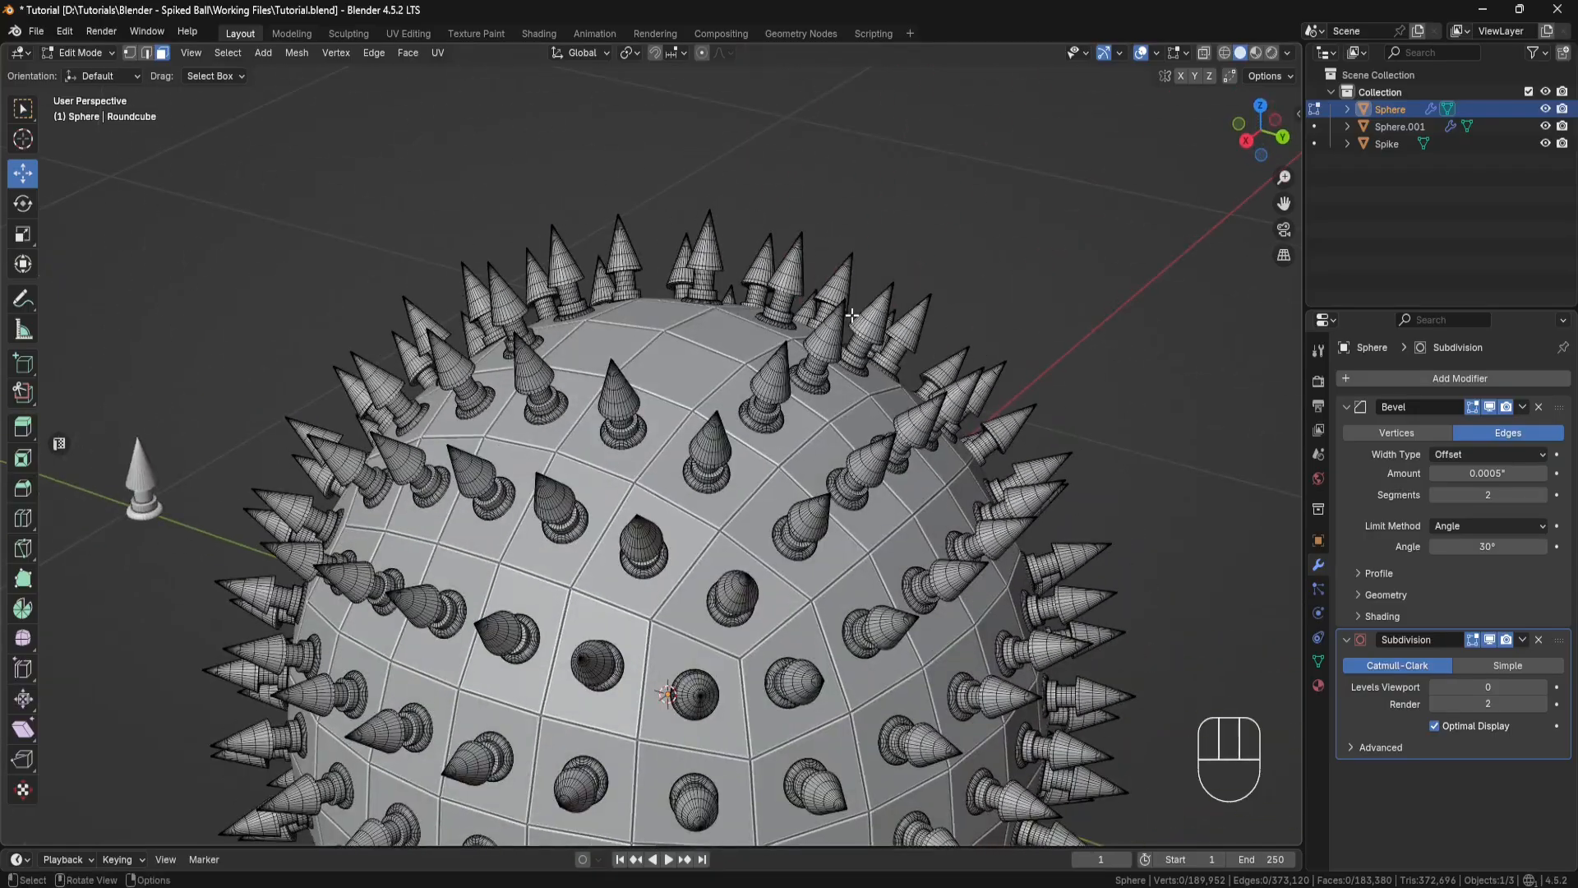
key("shift+a")
left_click(82, 52)
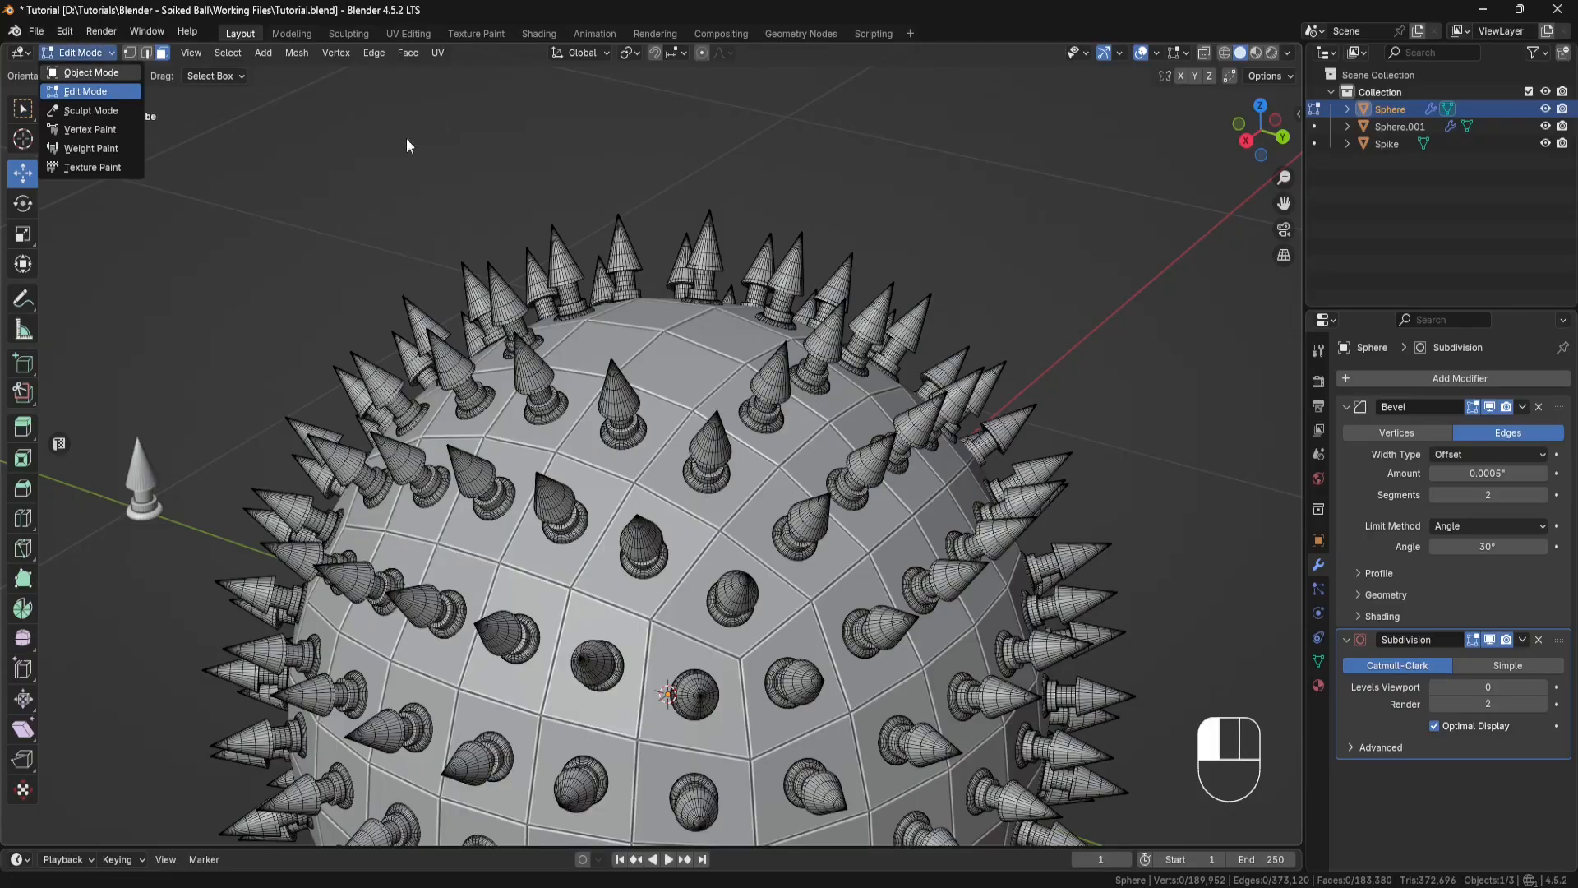
left_click(86, 71)
left_click(953, 223)
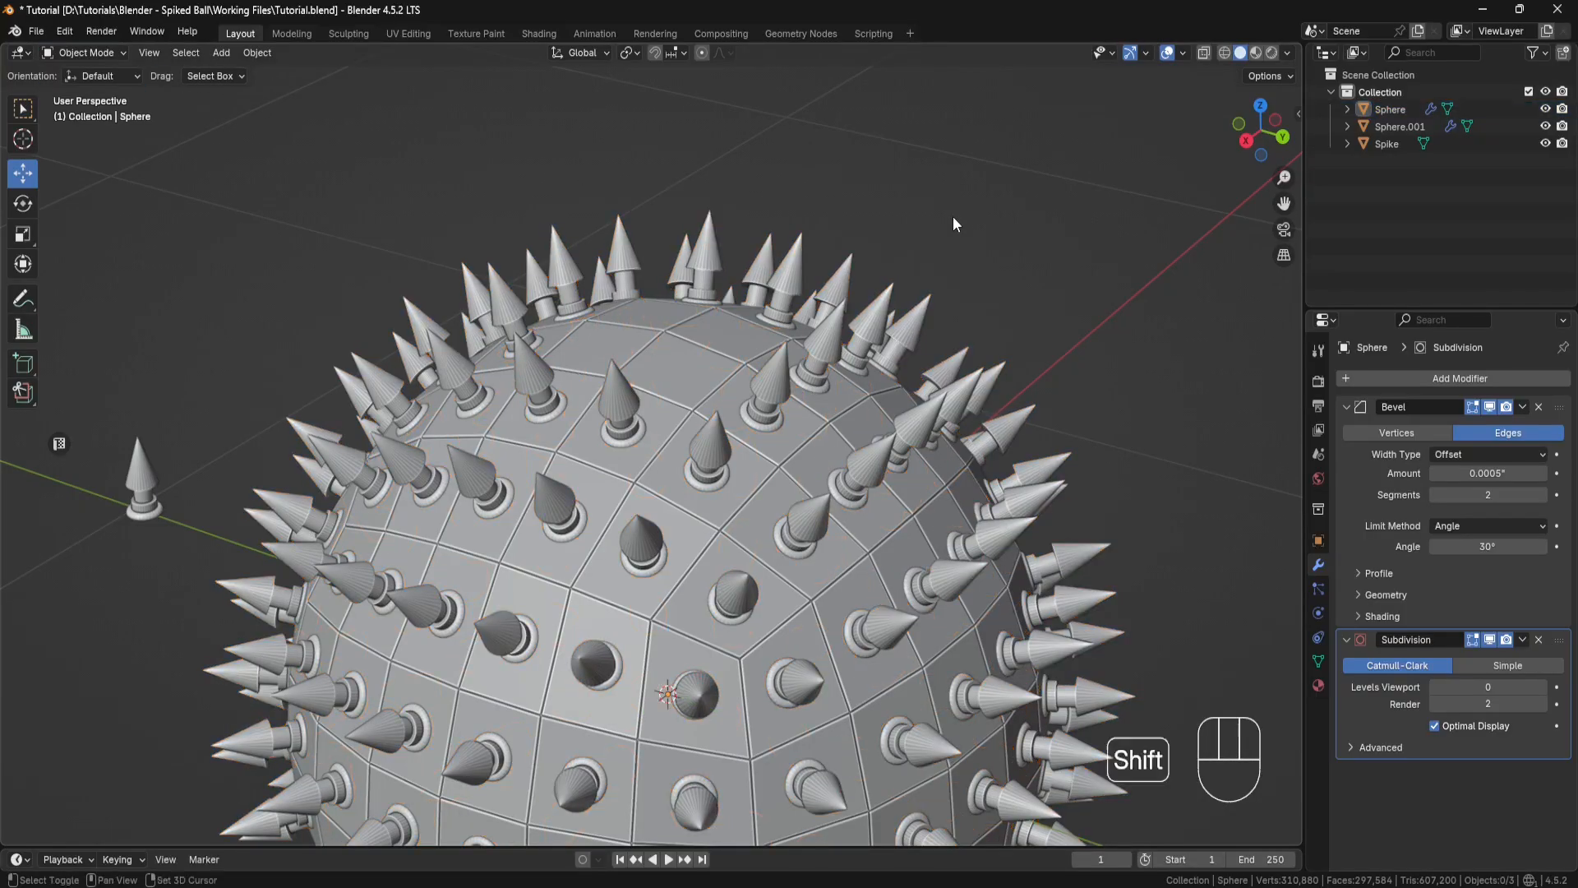
Step: Add a cube mesh with a size of 2.5" and raise it about 5.86" to the top of the ball
key("shift+a")
mouse_move(968, 243)
left_click(1019, 273)
scroll(1033, 280, "down", 3)
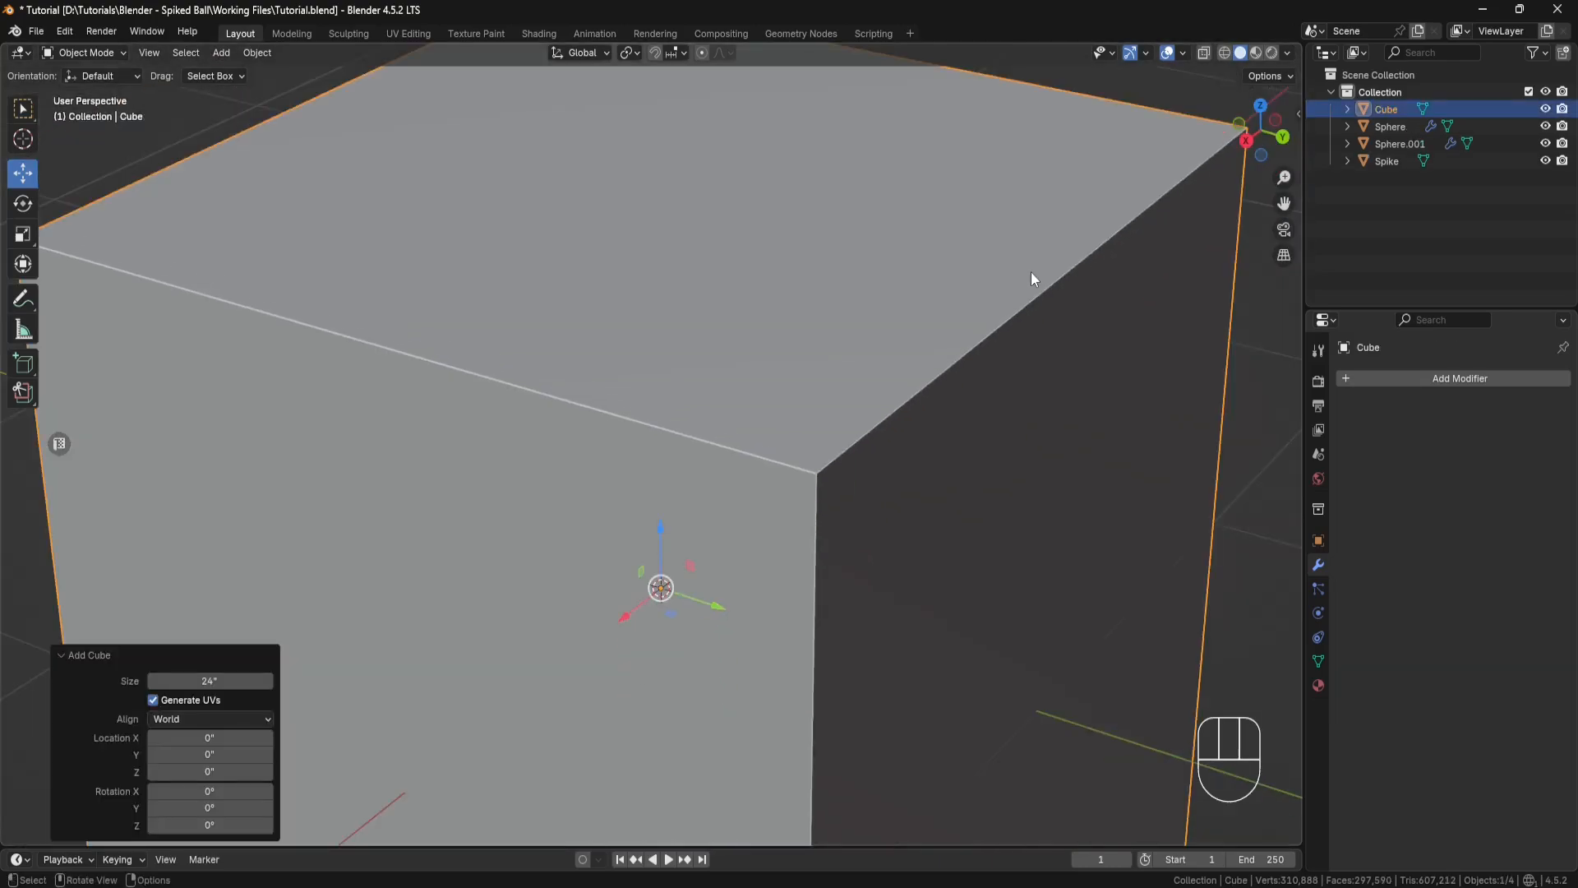
left_click(189, 680)
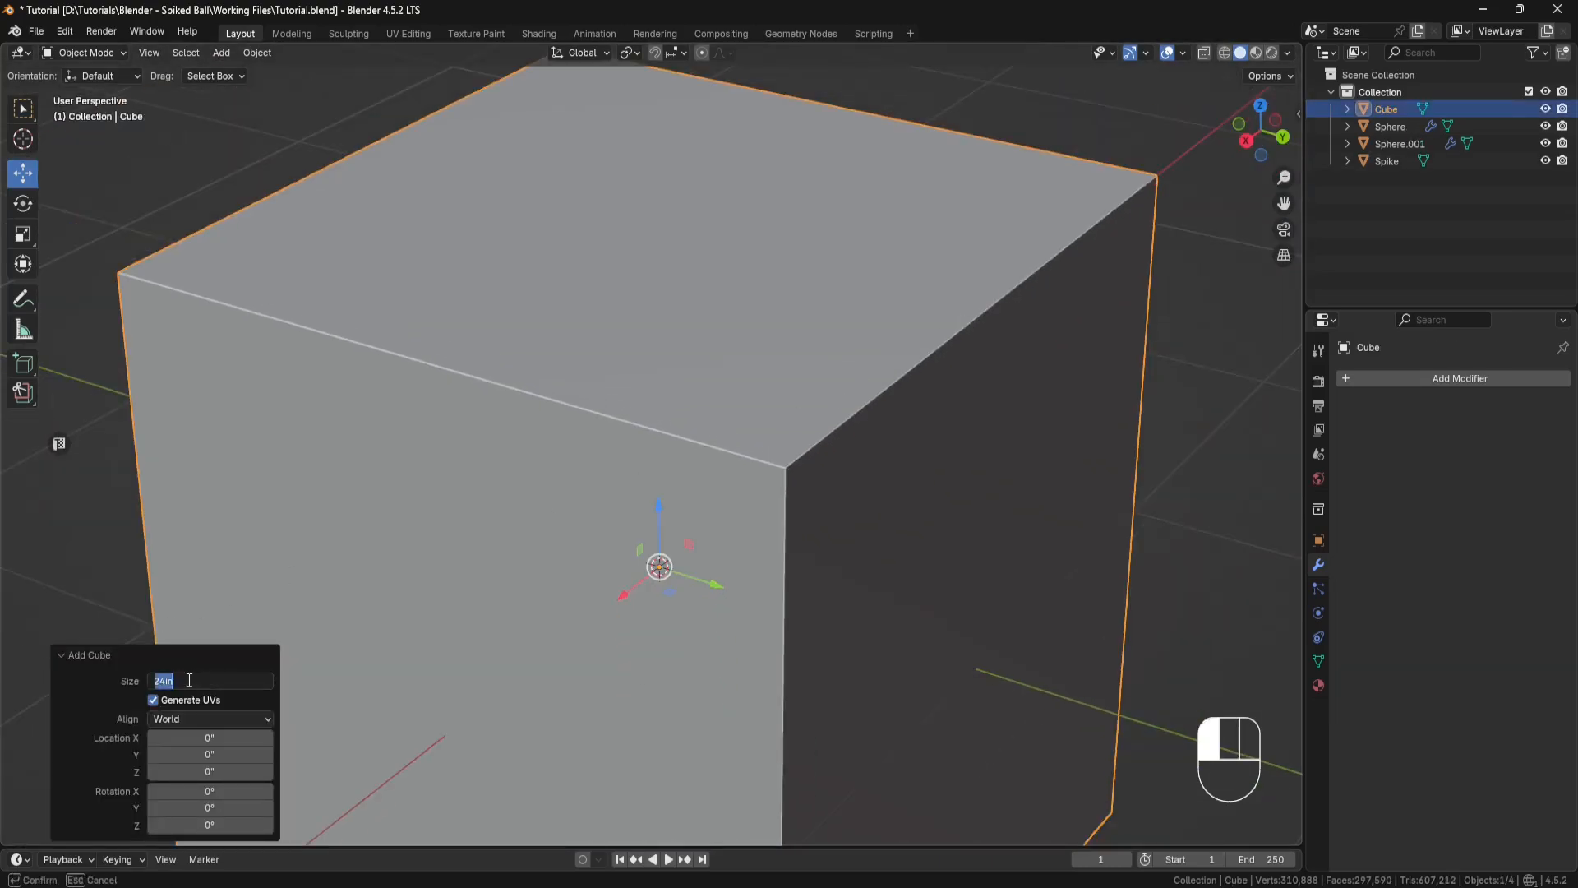
key("Return")
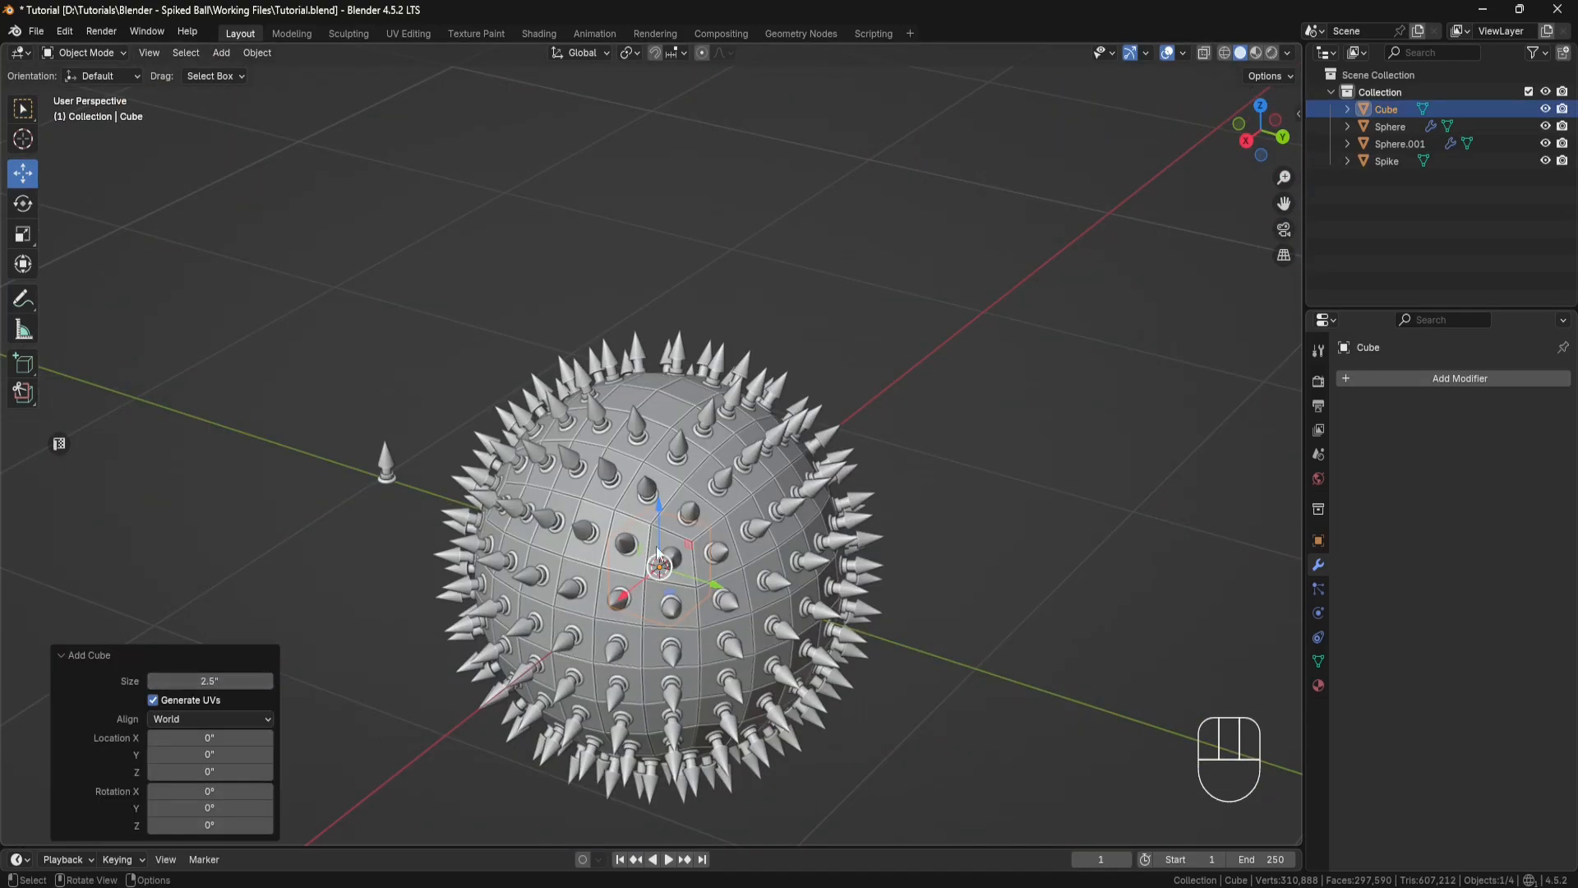
left_click_drag(657, 552, 655, 346)
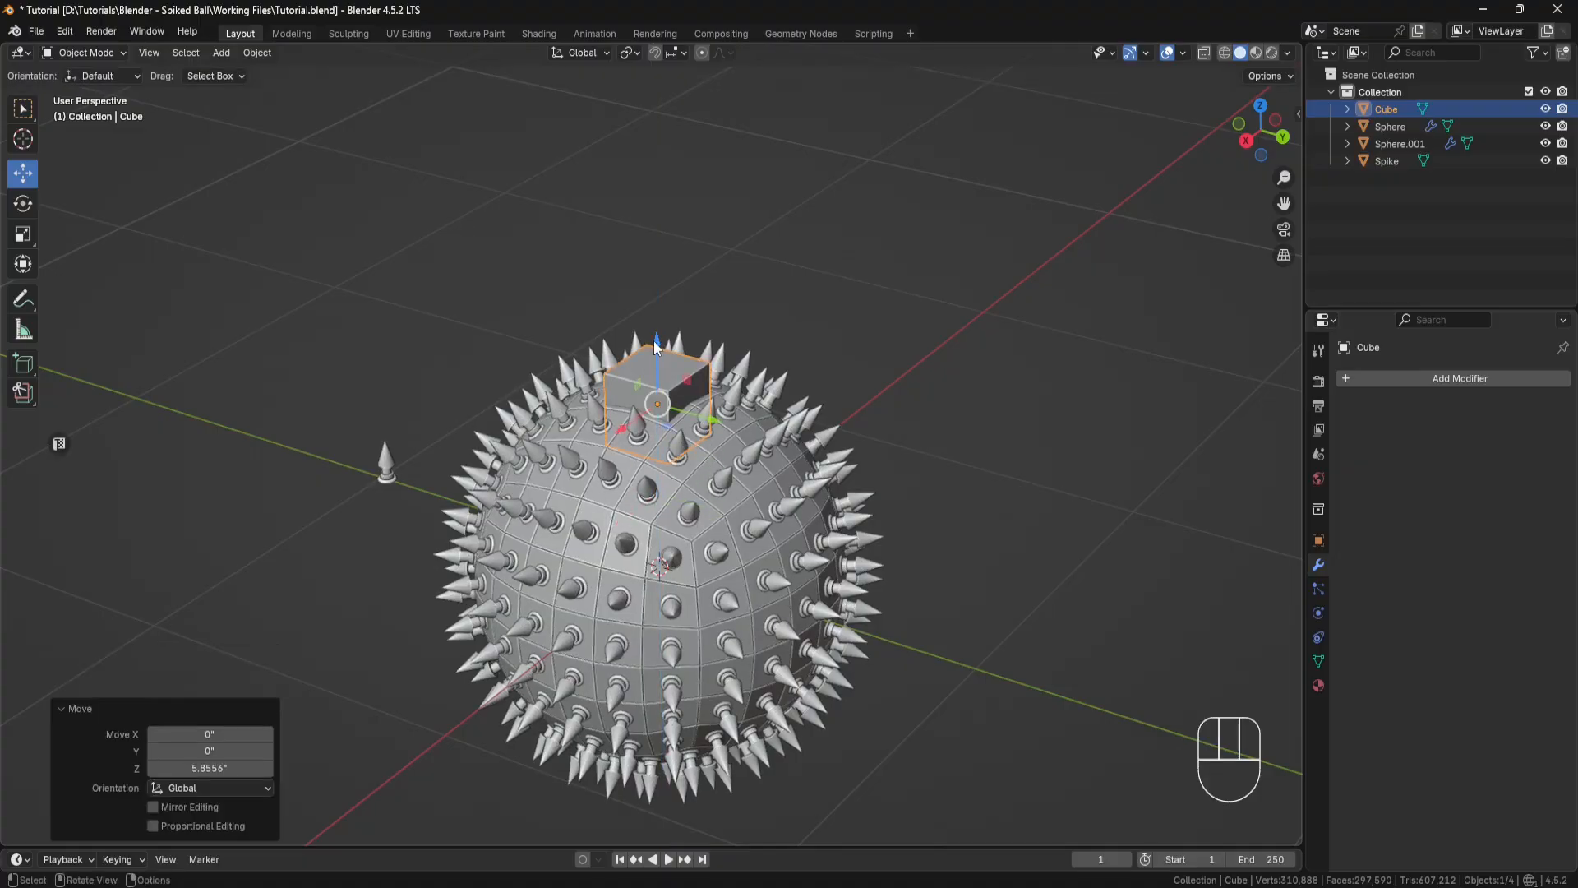
scroll(706, 352, "up", 4)
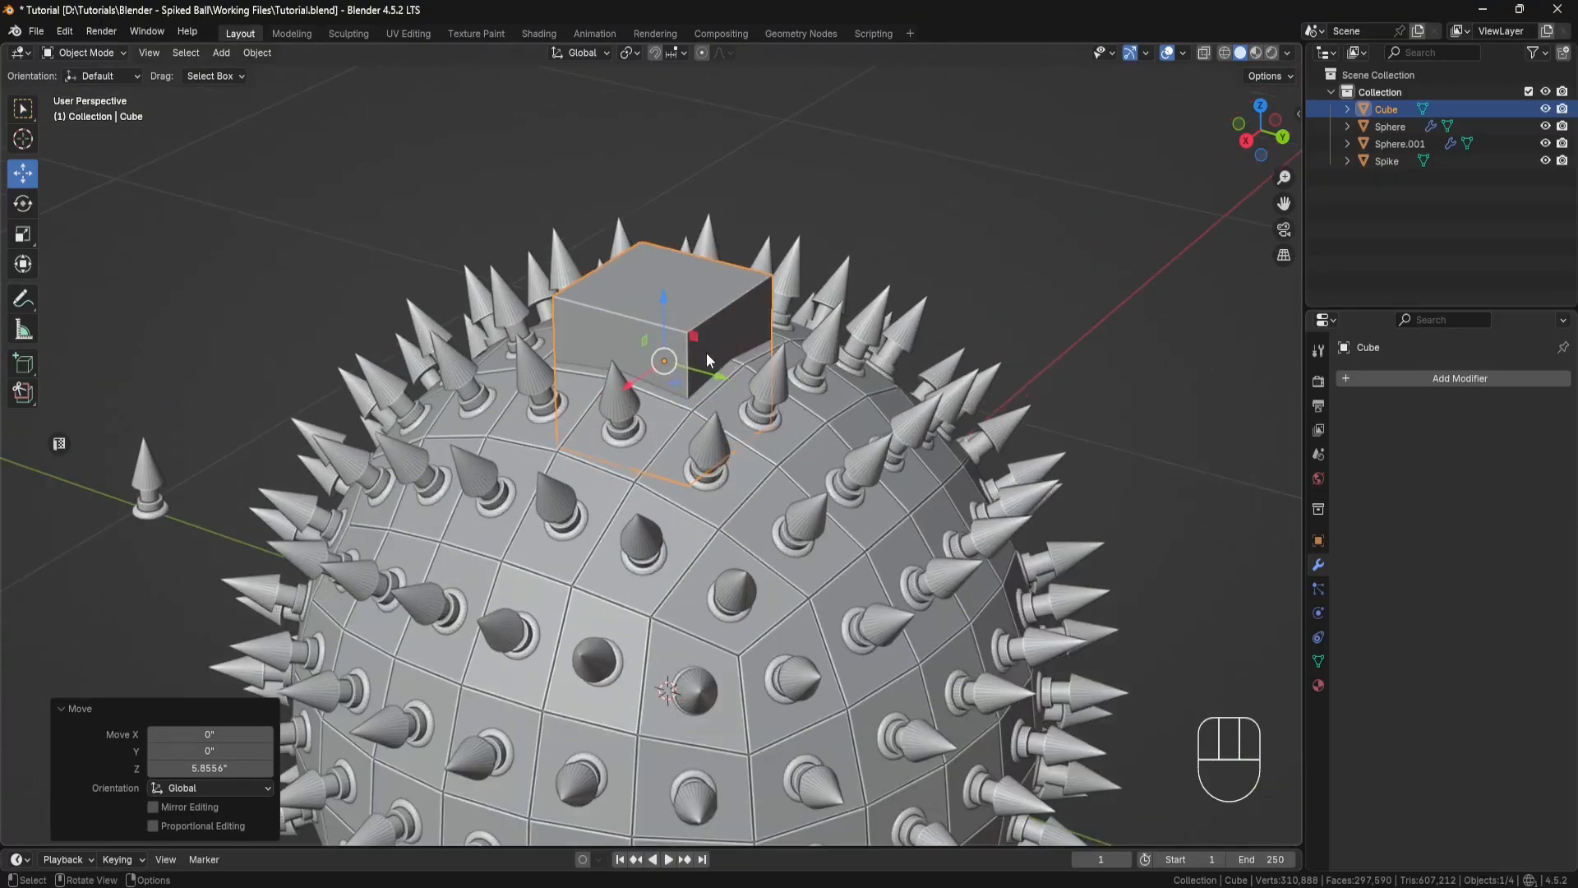
Step: Flatten the cube along Z, raise it about 0.16", and apply its scale
left_click(23, 233)
mouse_move(664, 300)
left_mouse_down()
mouse_move(663, 340)
mouse_move(664, 288)
left_mouse_up()
left_click(23, 173)
middle_click_drag(664, 288, 866, 398)
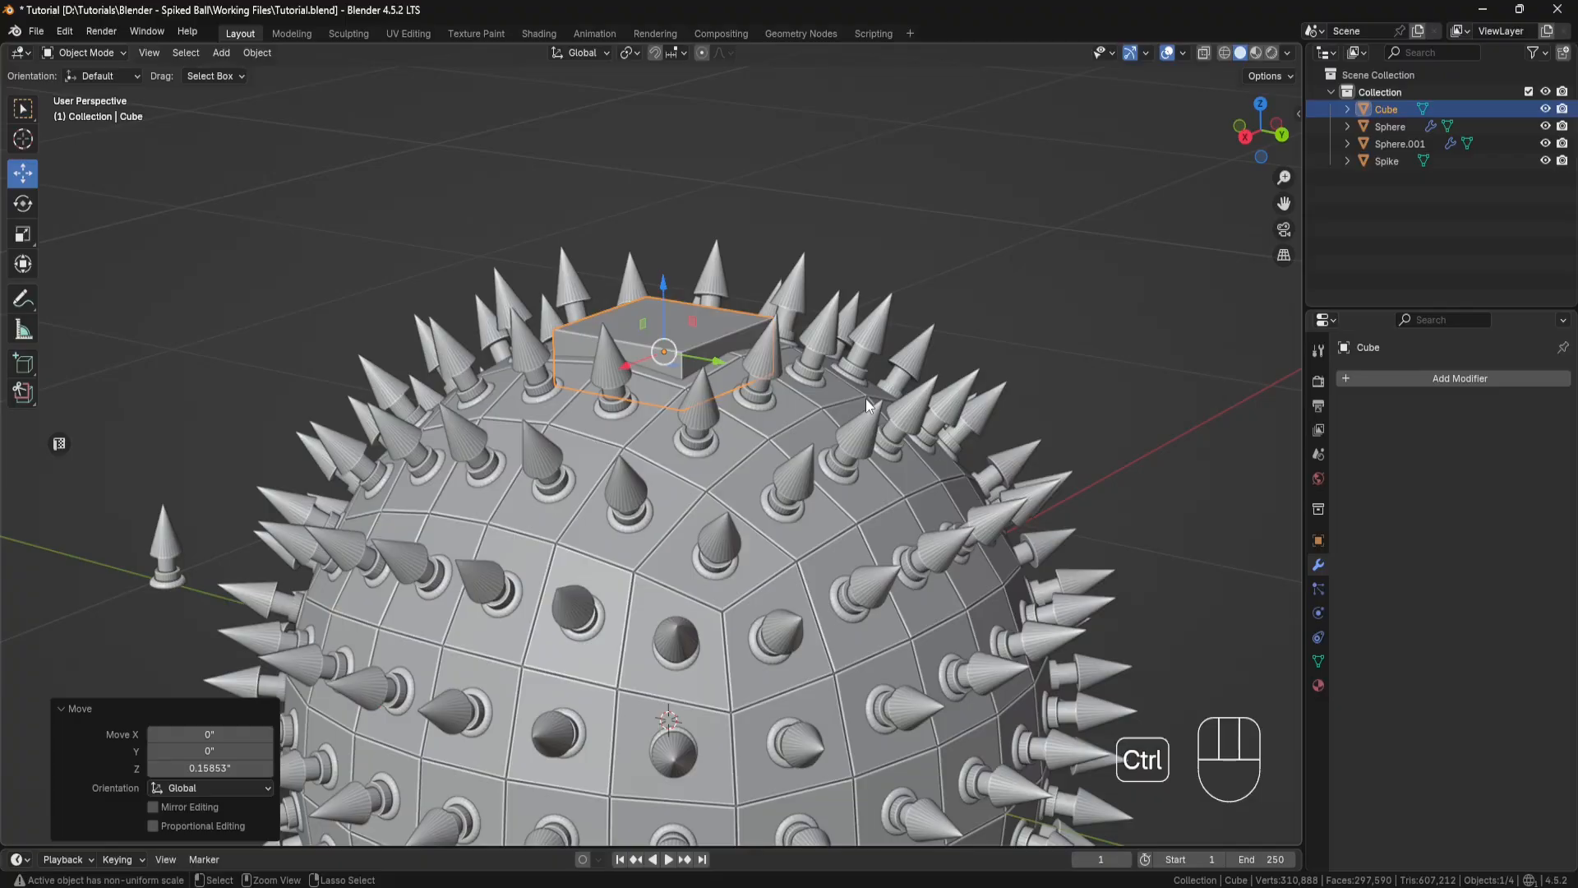
key("ctrl+a")
left_click(821, 433)
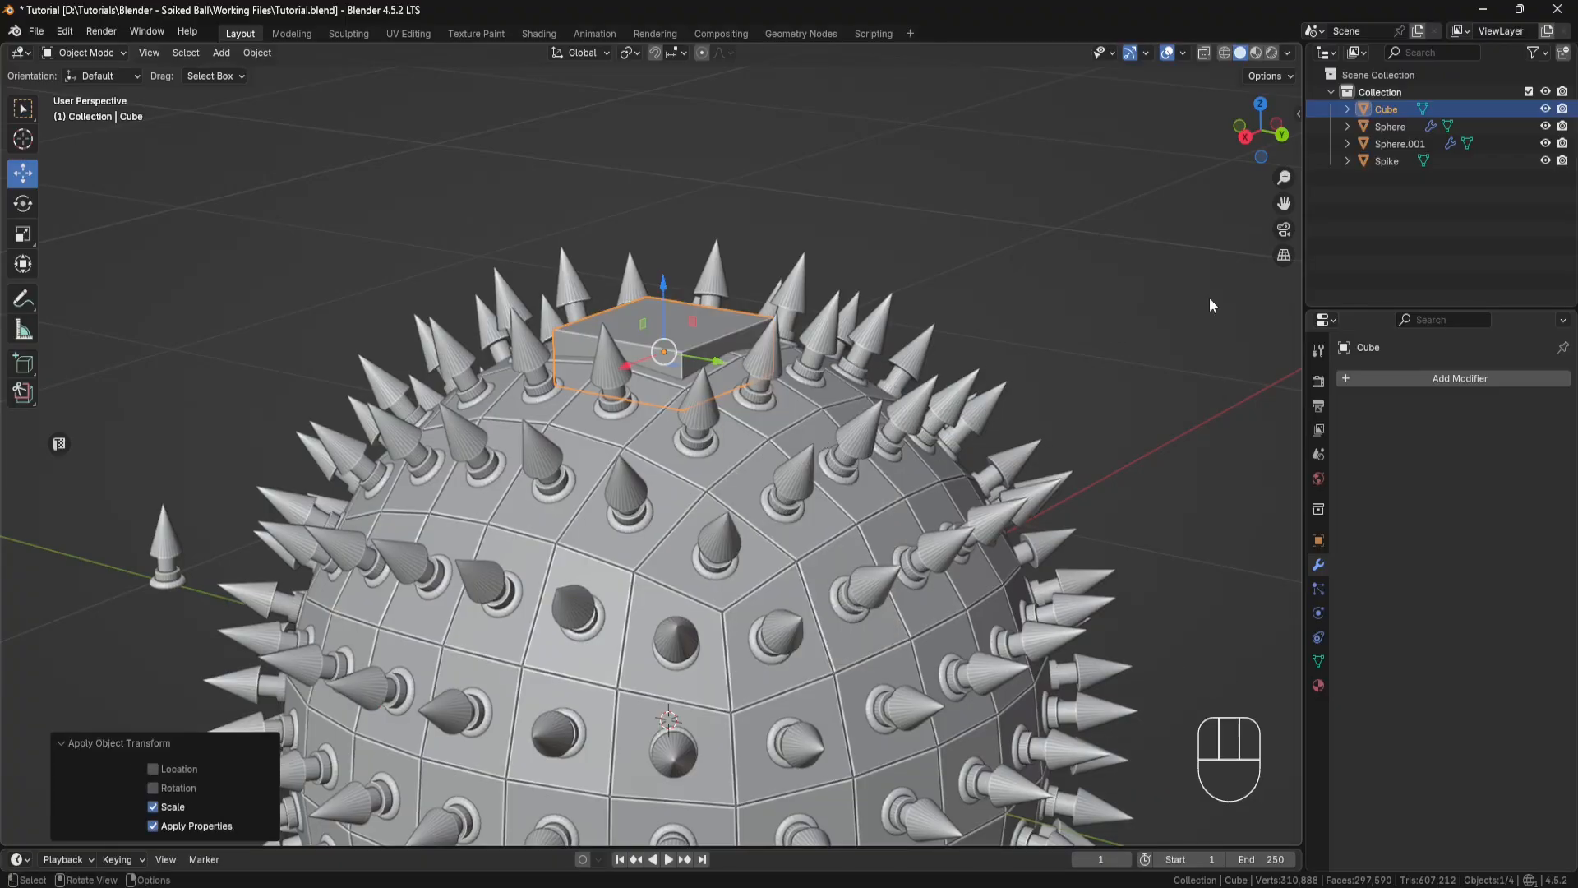
Step: Hide the sphere body Sphere.001 in the viewport, keeping the spikes object visible
left_click(1546, 126)
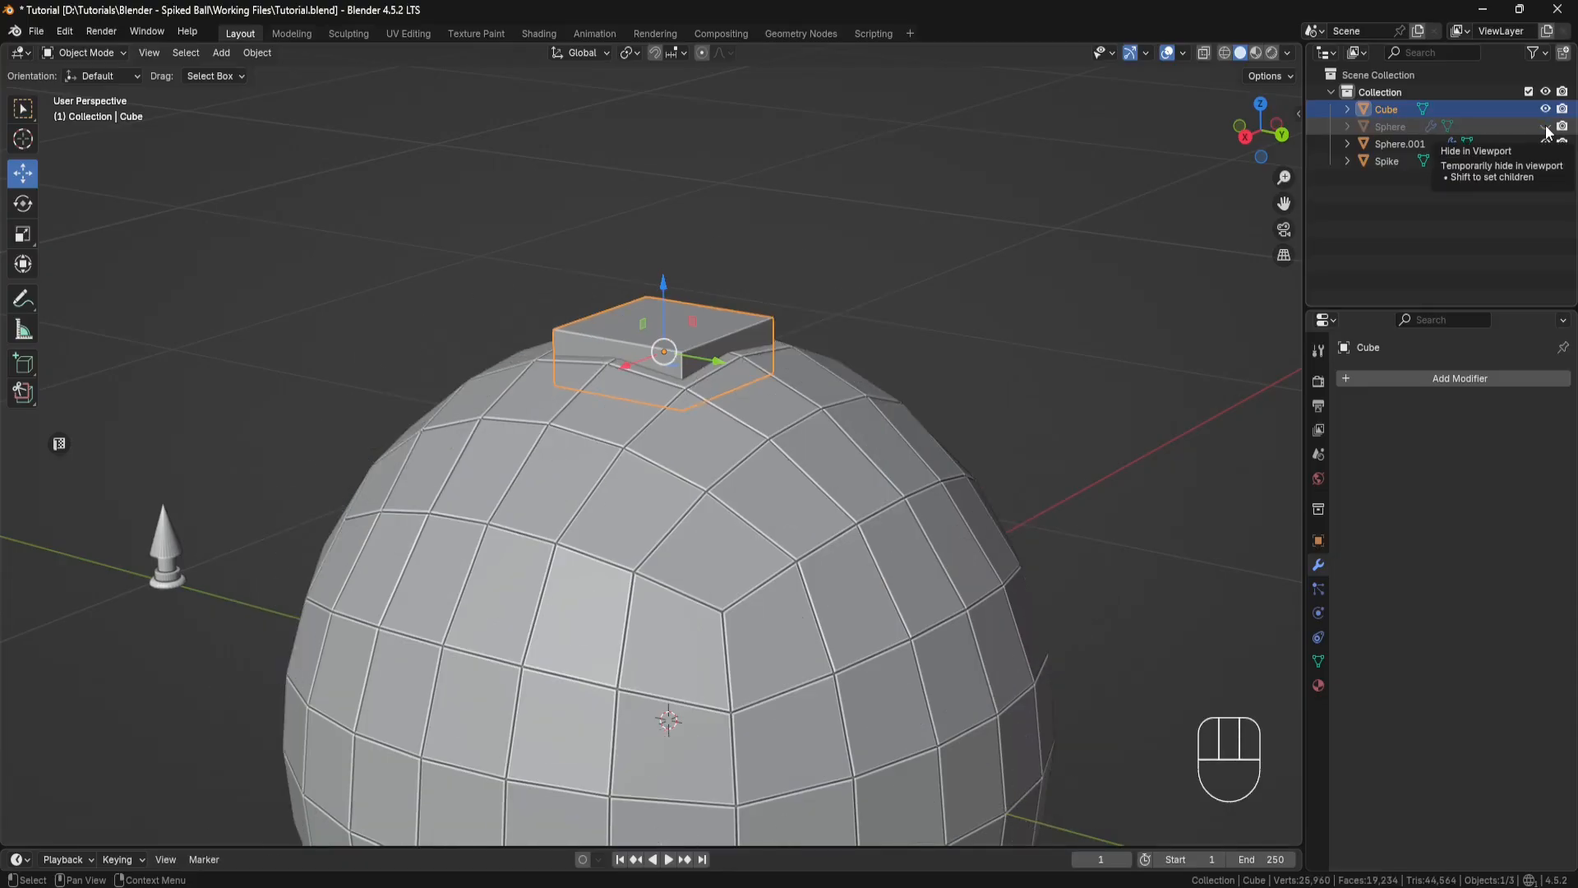
left_click(1546, 127)
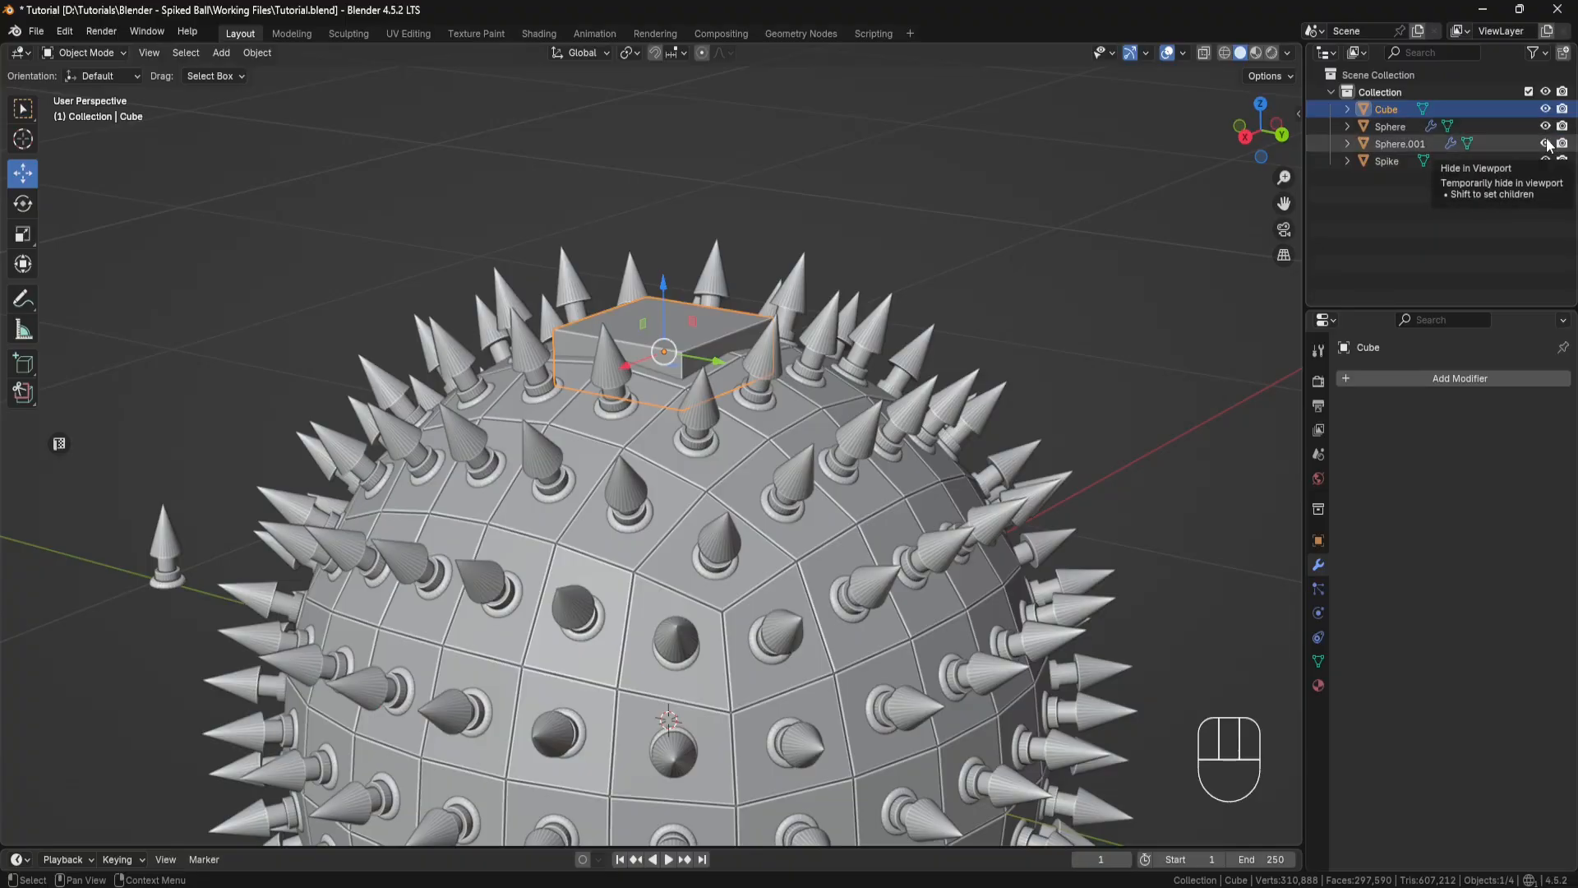
left_click(1546, 144)
Step: Rename the spikes object from Sphere to Spikes
double_click(1403, 125)
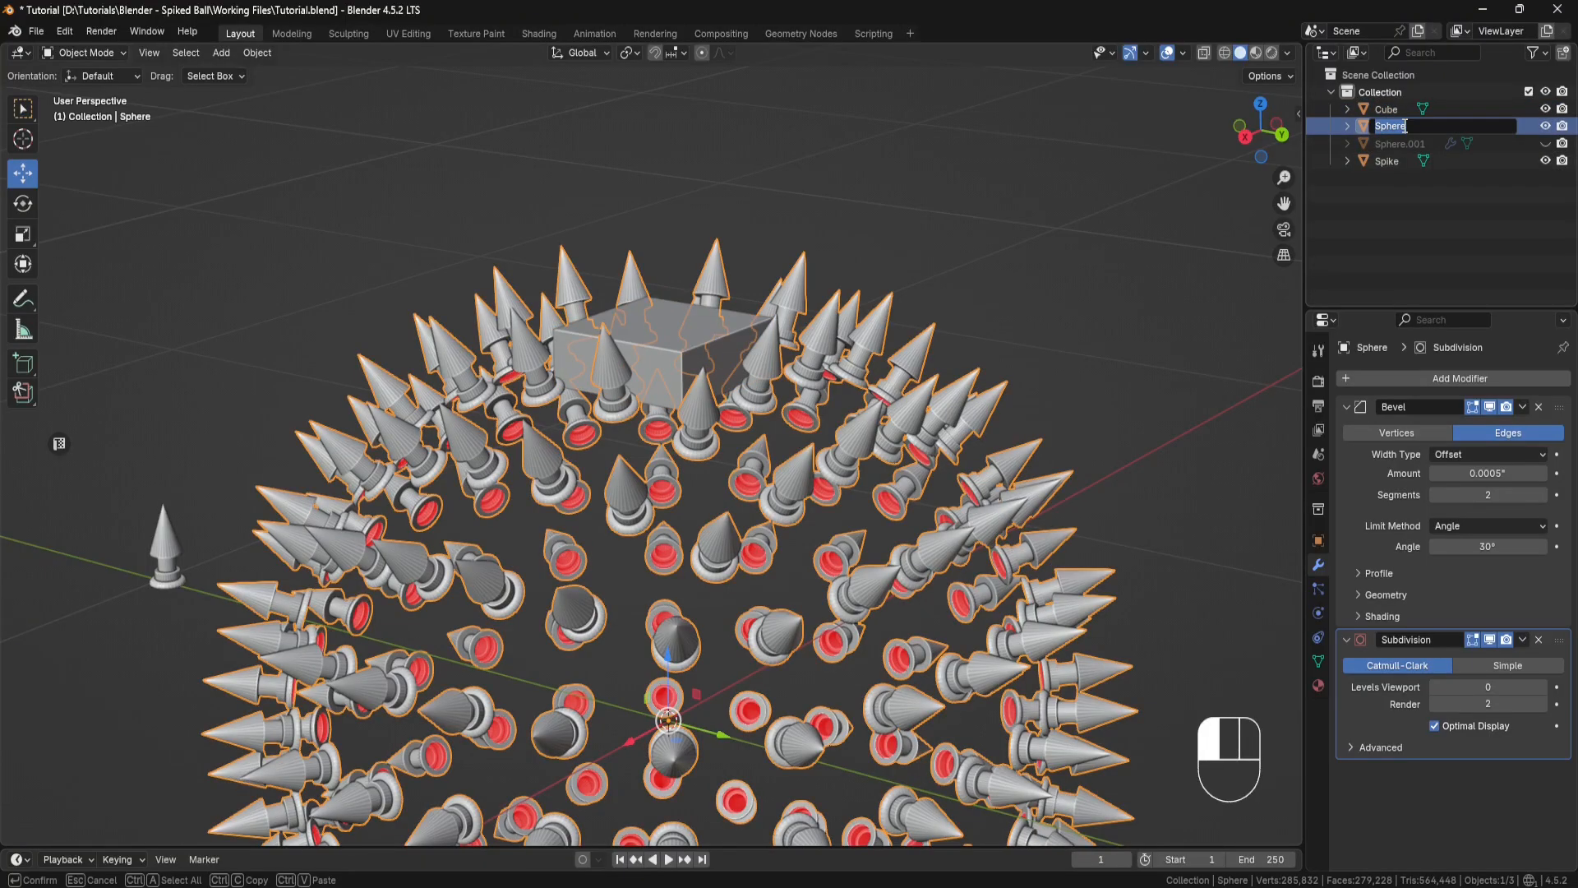
type("Spikes")
key("Return")
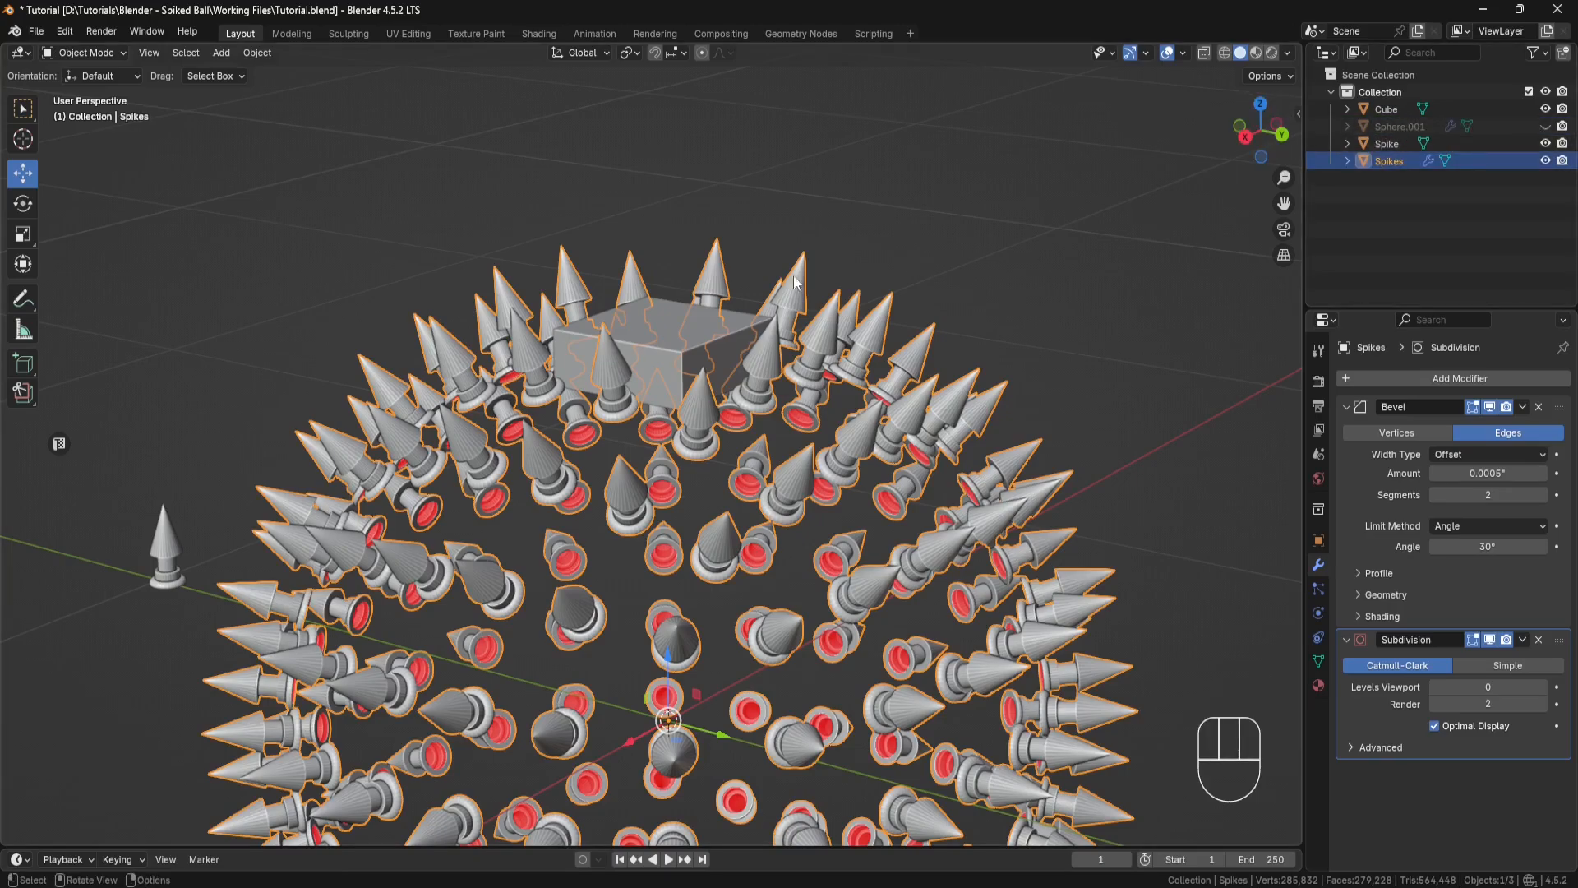
Step: Enter Edit Mode on the cube and delete its bottom face
left_click(718, 327)
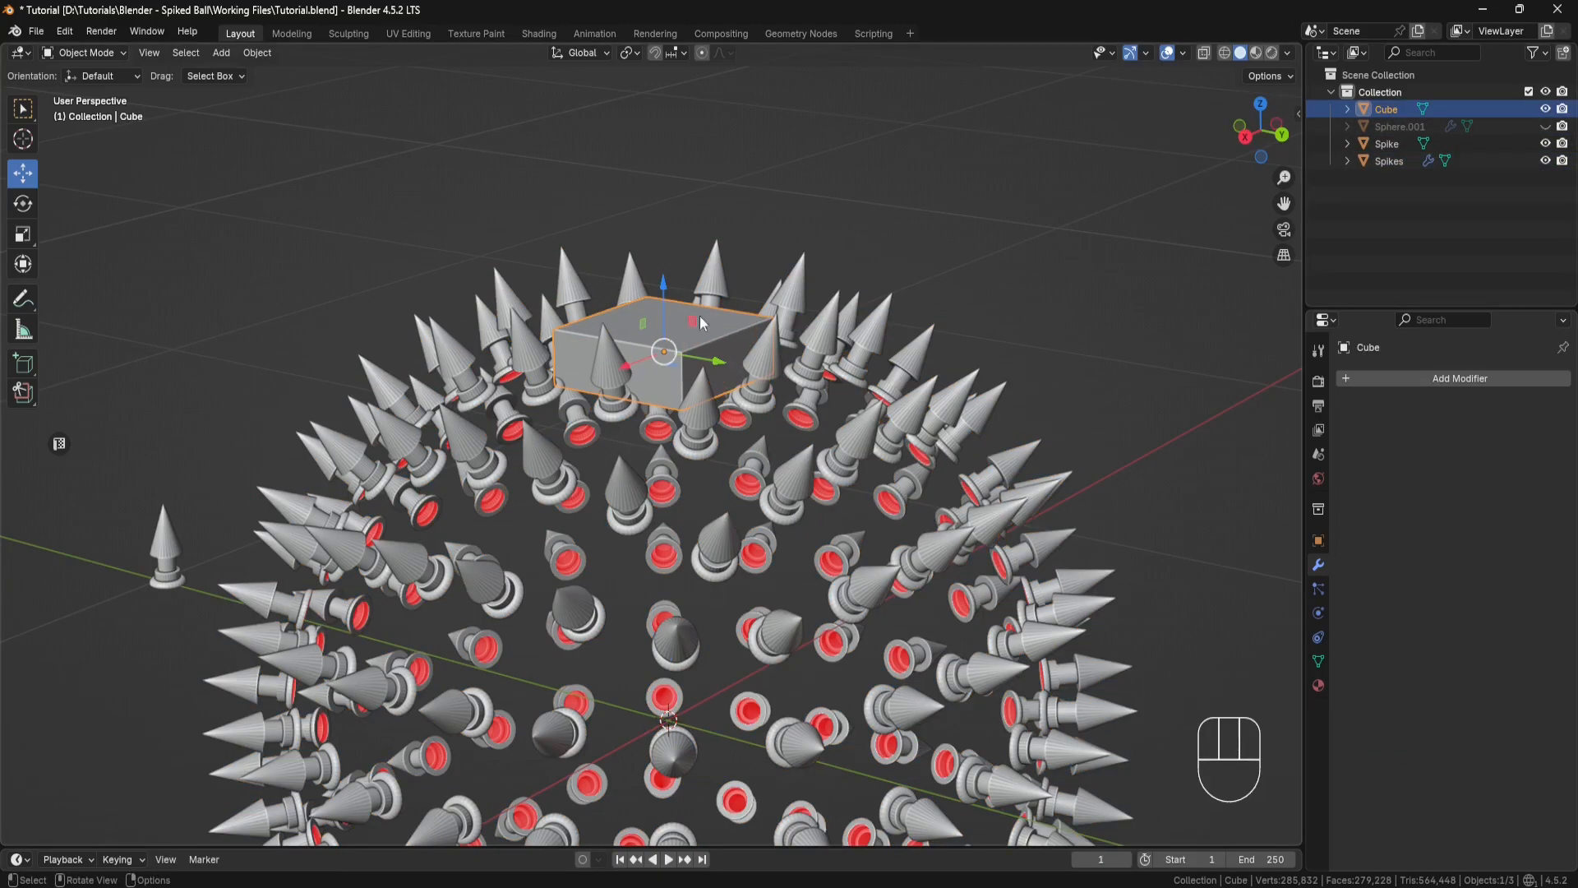
left_click(123, 55)
left_click(112, 96)
middle_click_drag(709, 354, 707, 316)
left_click(689, 396)
key("x")
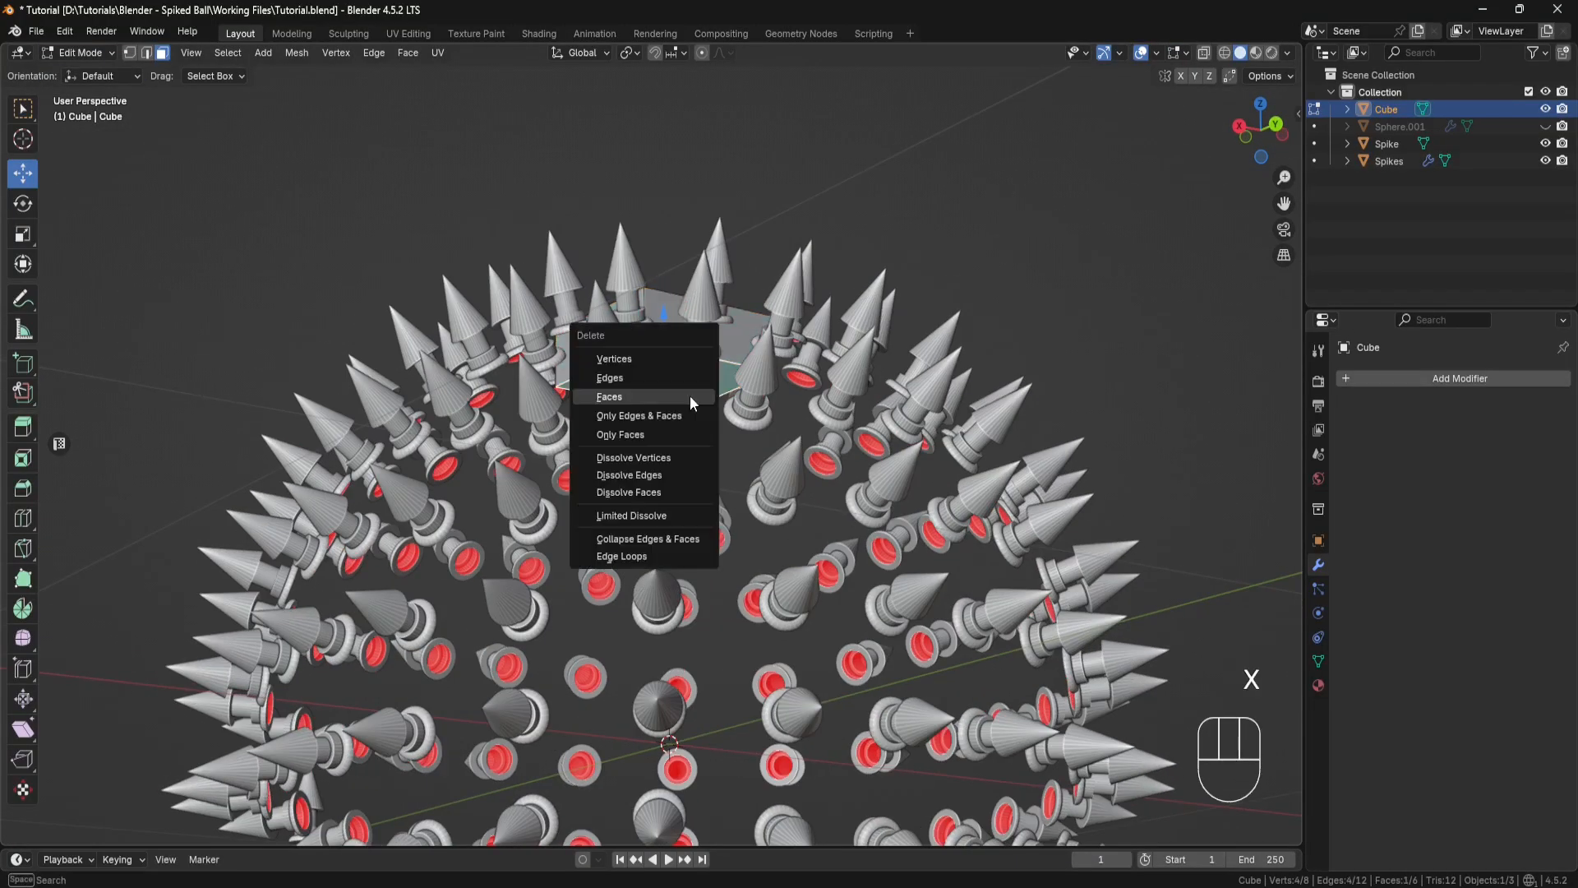
left_click(689, 397)
Step: Switch to edge selection and select the cube's four top edges and four vertical edges
middle_click_drag(689, 396, 860, 385)
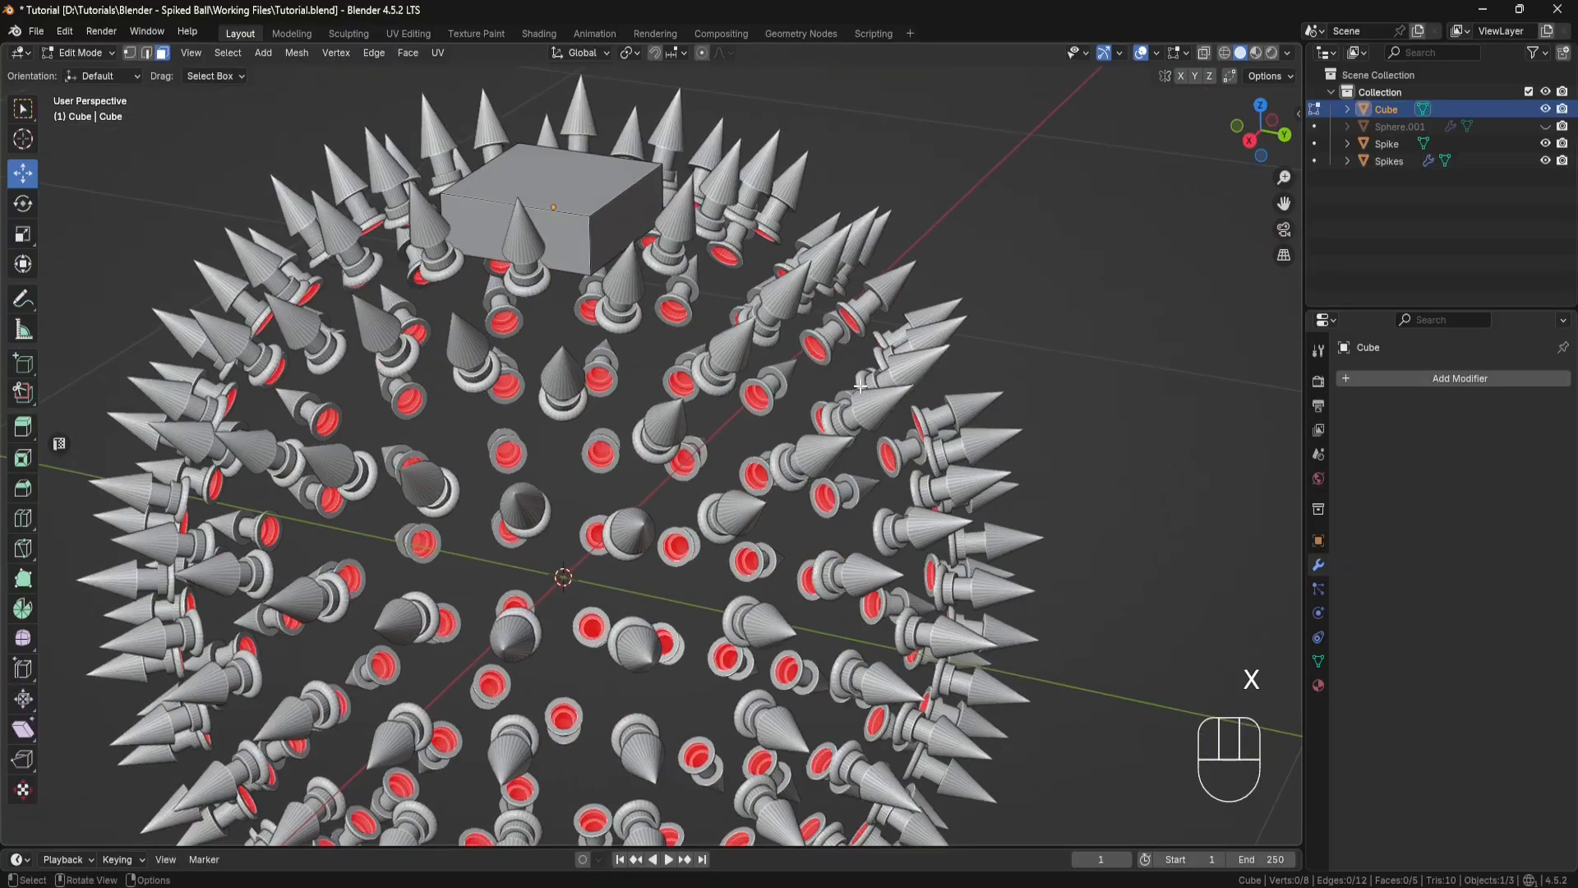
left_click(148, 53)
left_click(591, 245)
left_click(606, 199, "shift")
left_click(501, 202, "shift")
left_click(446, 204, "shift")
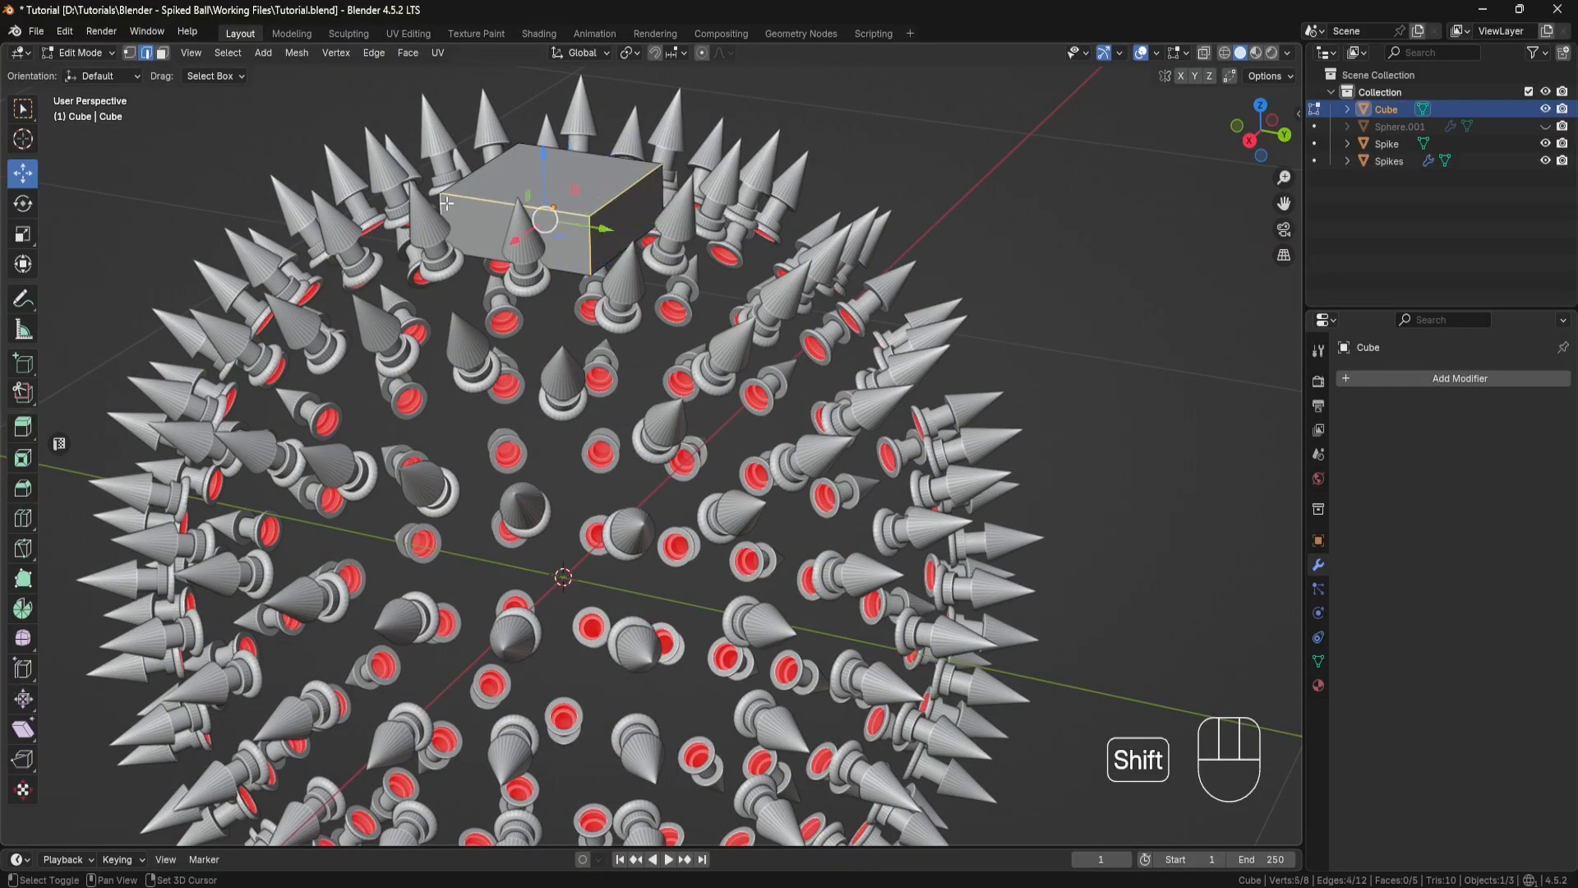
left_click(483, 165, "shift")
left_click(613, 156, "shift")
left_click(661, 185, "shift")
middle_click_drag(662, 184, 466, 176)
left_click(614, 275, "shift")
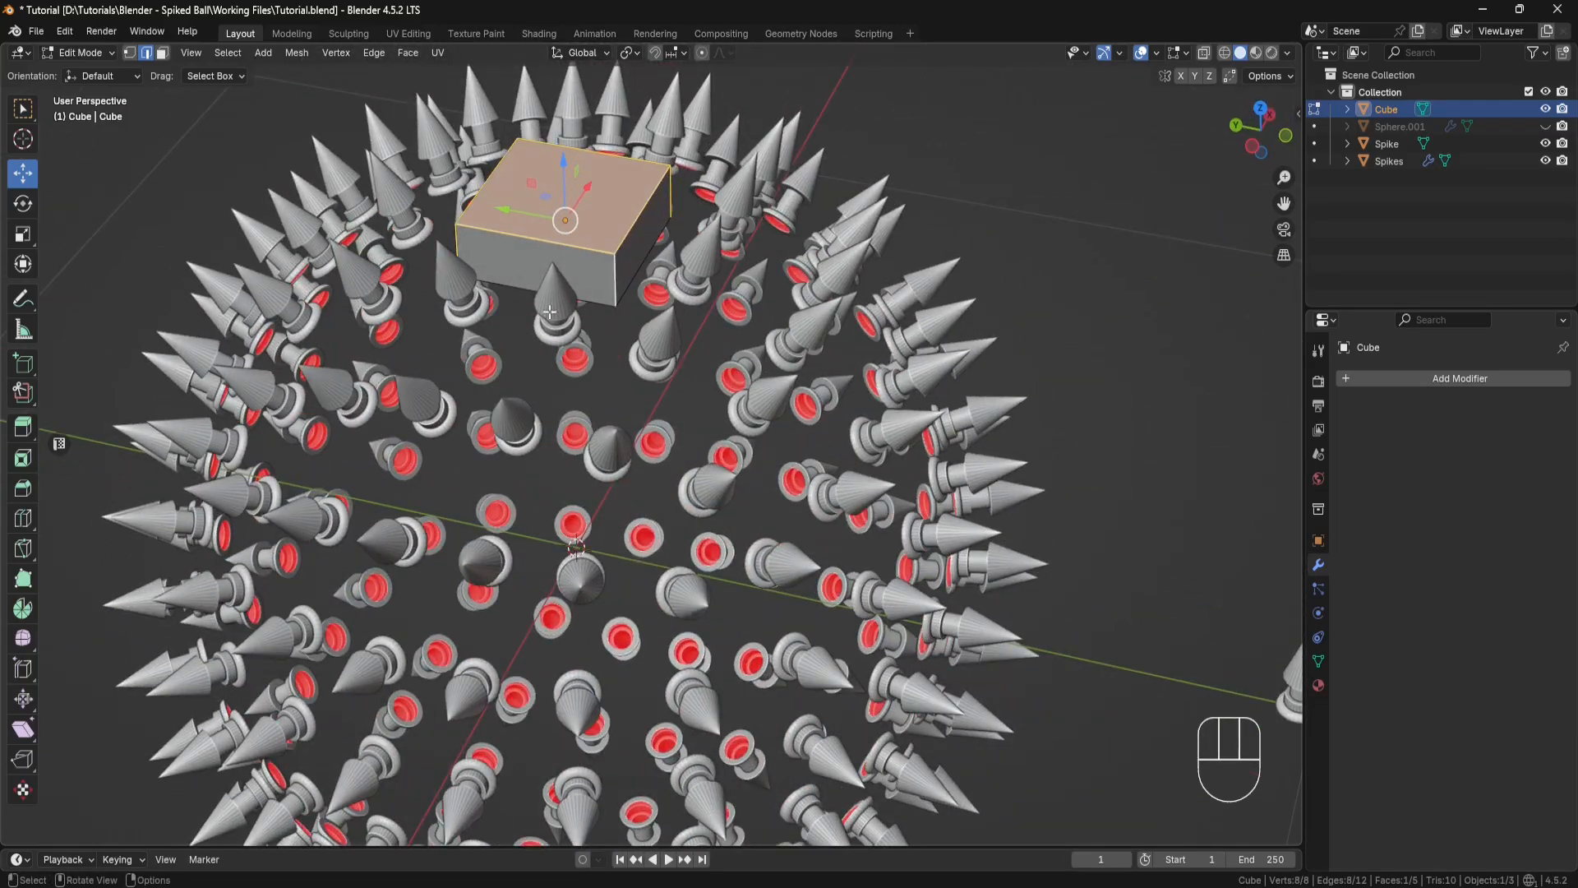
Step: Bevel the cube's selected edges with a width of 0.02"
left_click(23, 489)
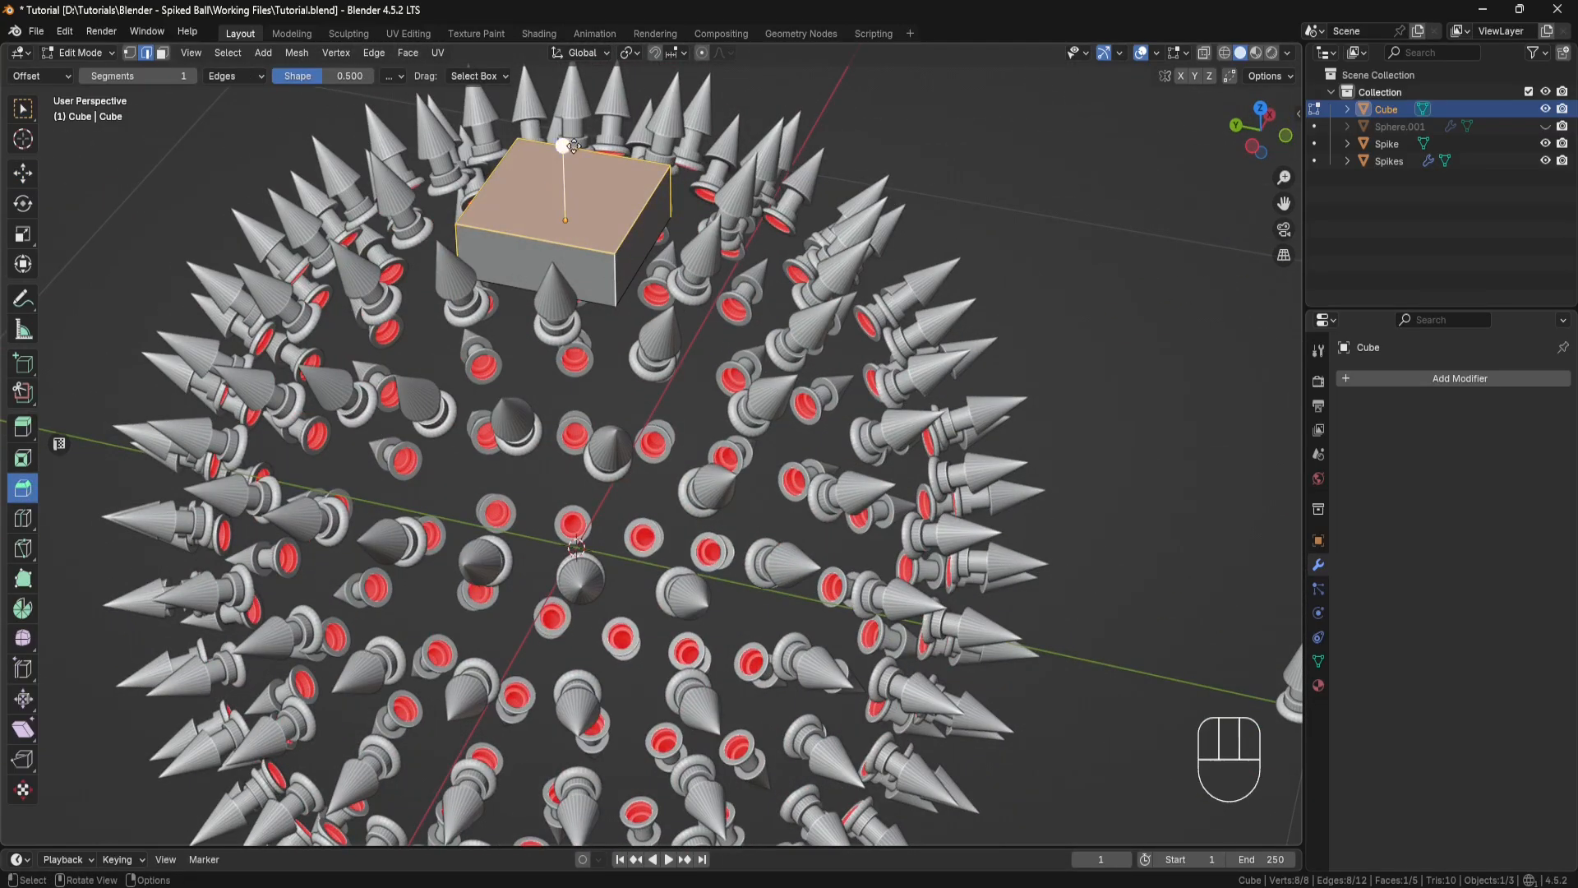
left_click_drag(574, 146, 571, 139)
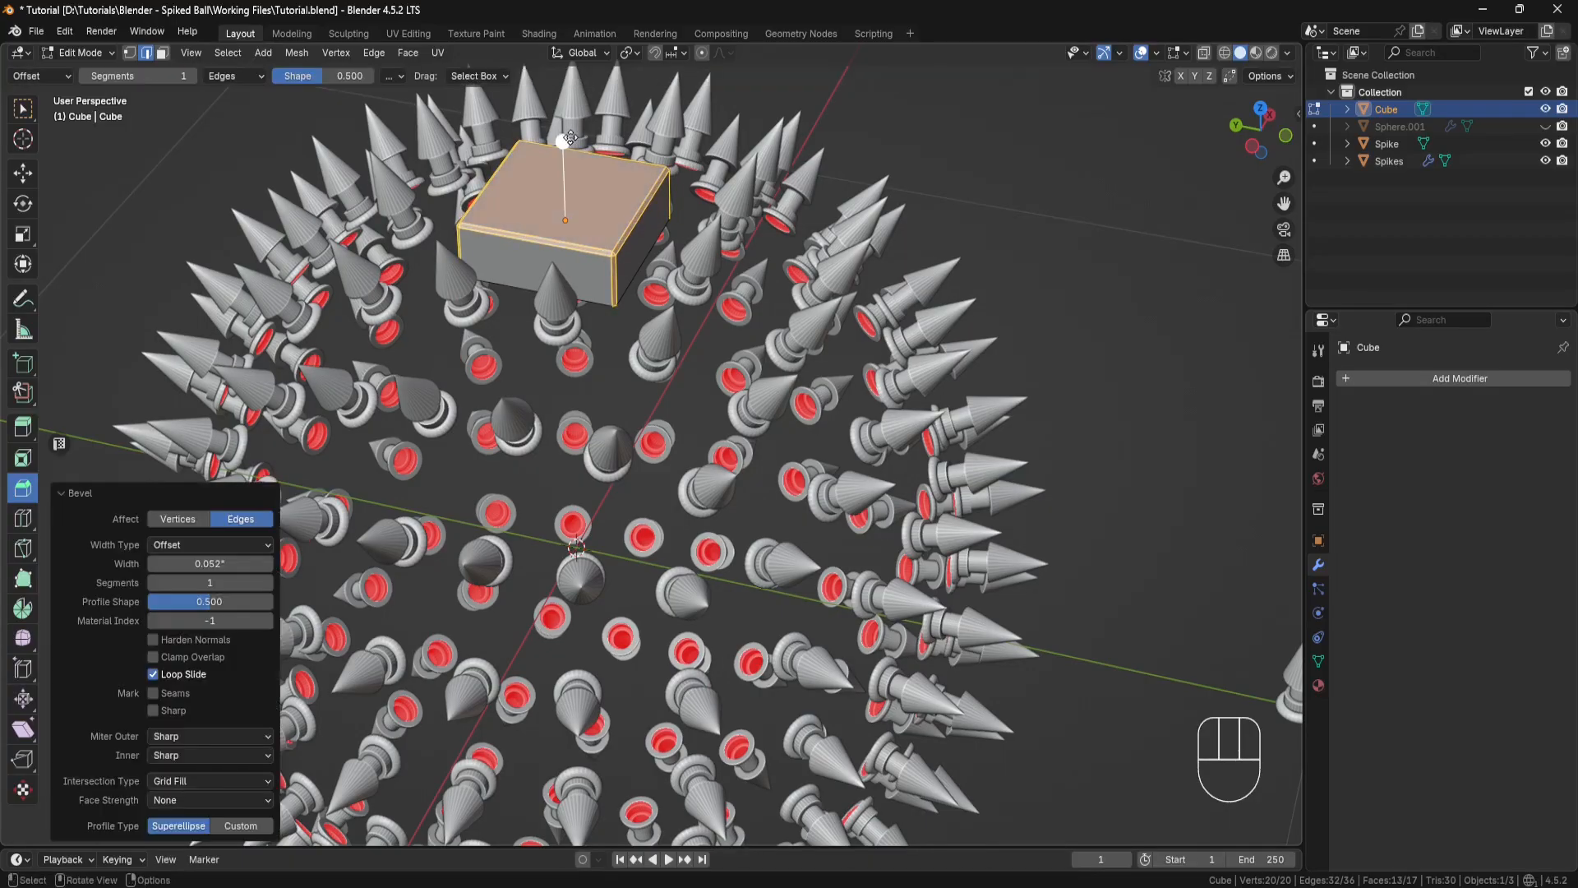
left_click(226, 562)
key("BackSpace")
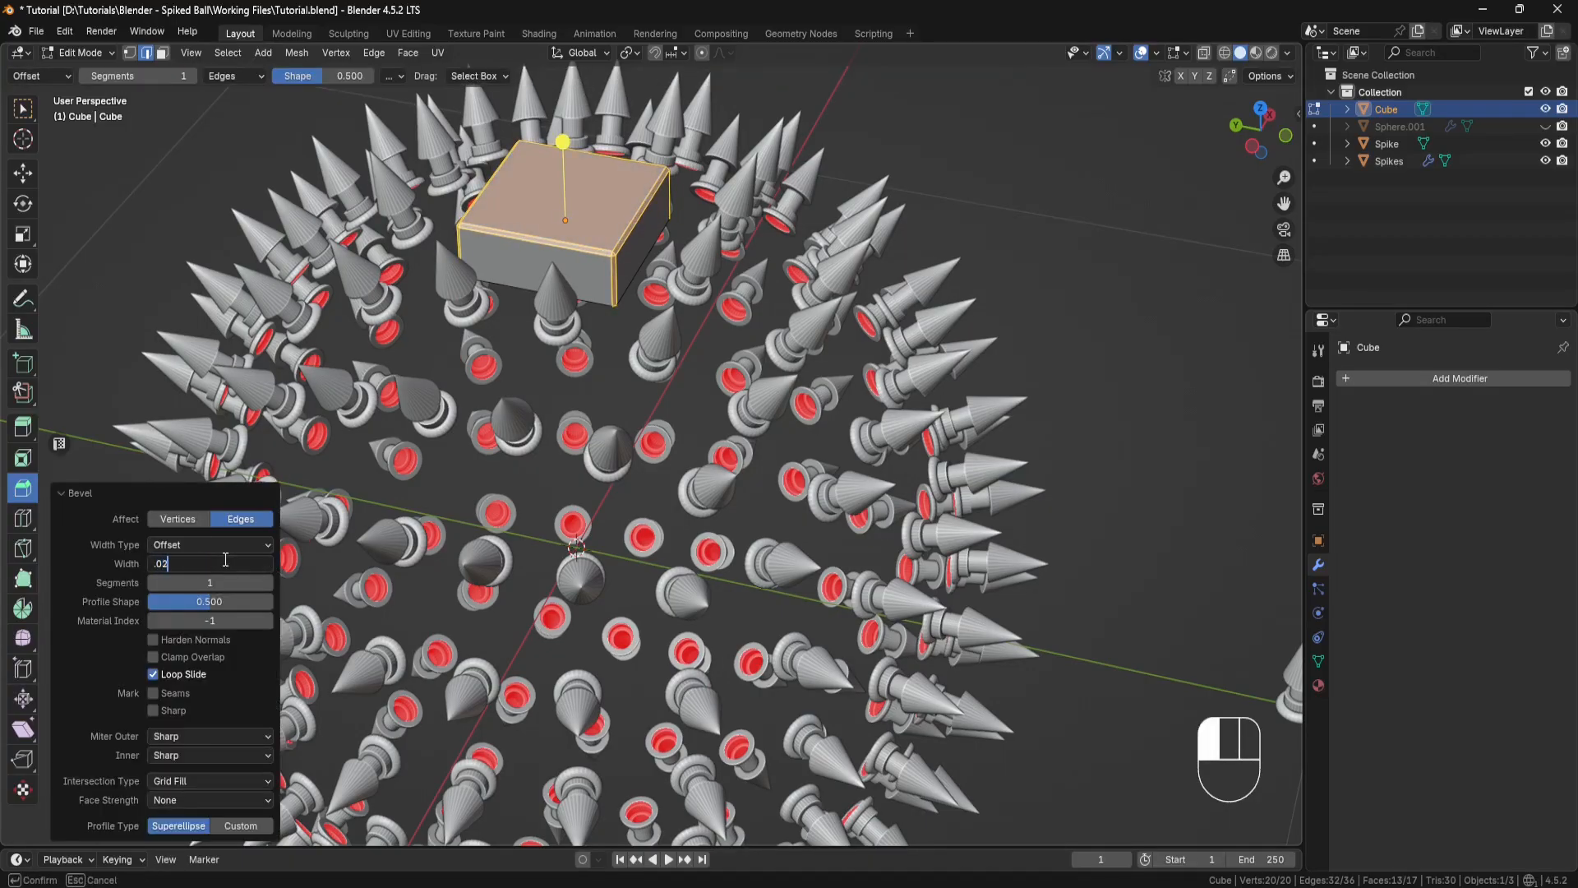
type(".02")
key("Return")
Step: Leave Edit Mode on the bevelled cube and return to Object Mode
middle_click_drag(671, 260, 824, 521)
scroll(690, 233, "up", 2)
scroll(690, 232, "up", 3)
mouse_move(823, 521)
middle_mouse_down()
mouse_move(838, 499)
mouse_move(822, 513)
middle_mouse_up()
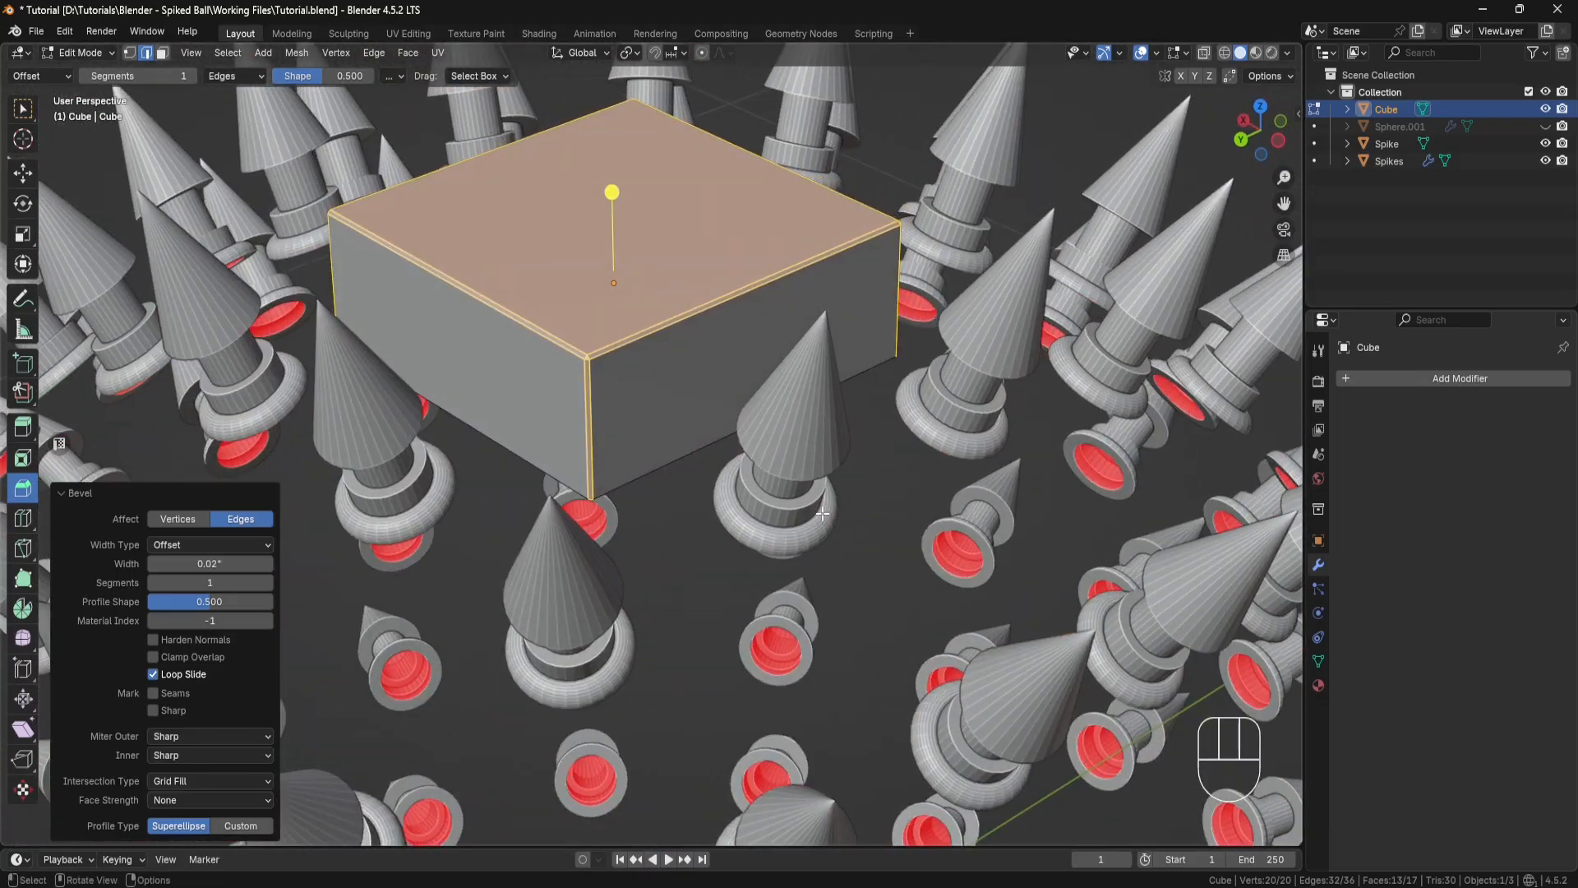
left_click(110, 52)
left_click(82, 72)
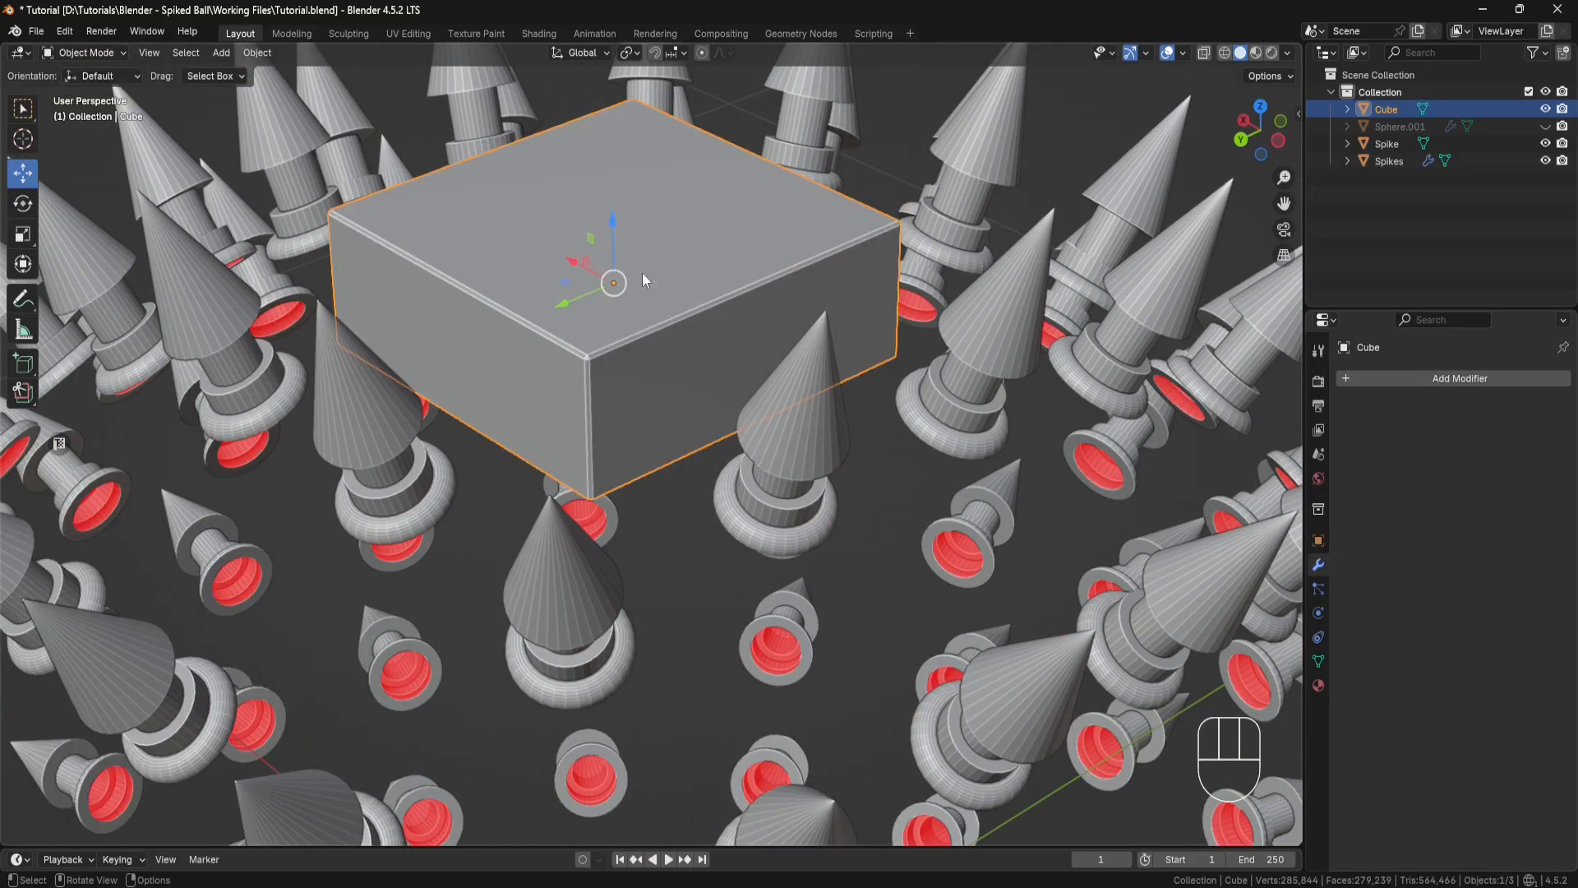
Step: Add a round cube mesh at the world centre with a radius of 0.01
scroll(643, 273, "down", 5)
middle_click_drag(838, 346, 821, 284, "shift")
left_click(821, 283)
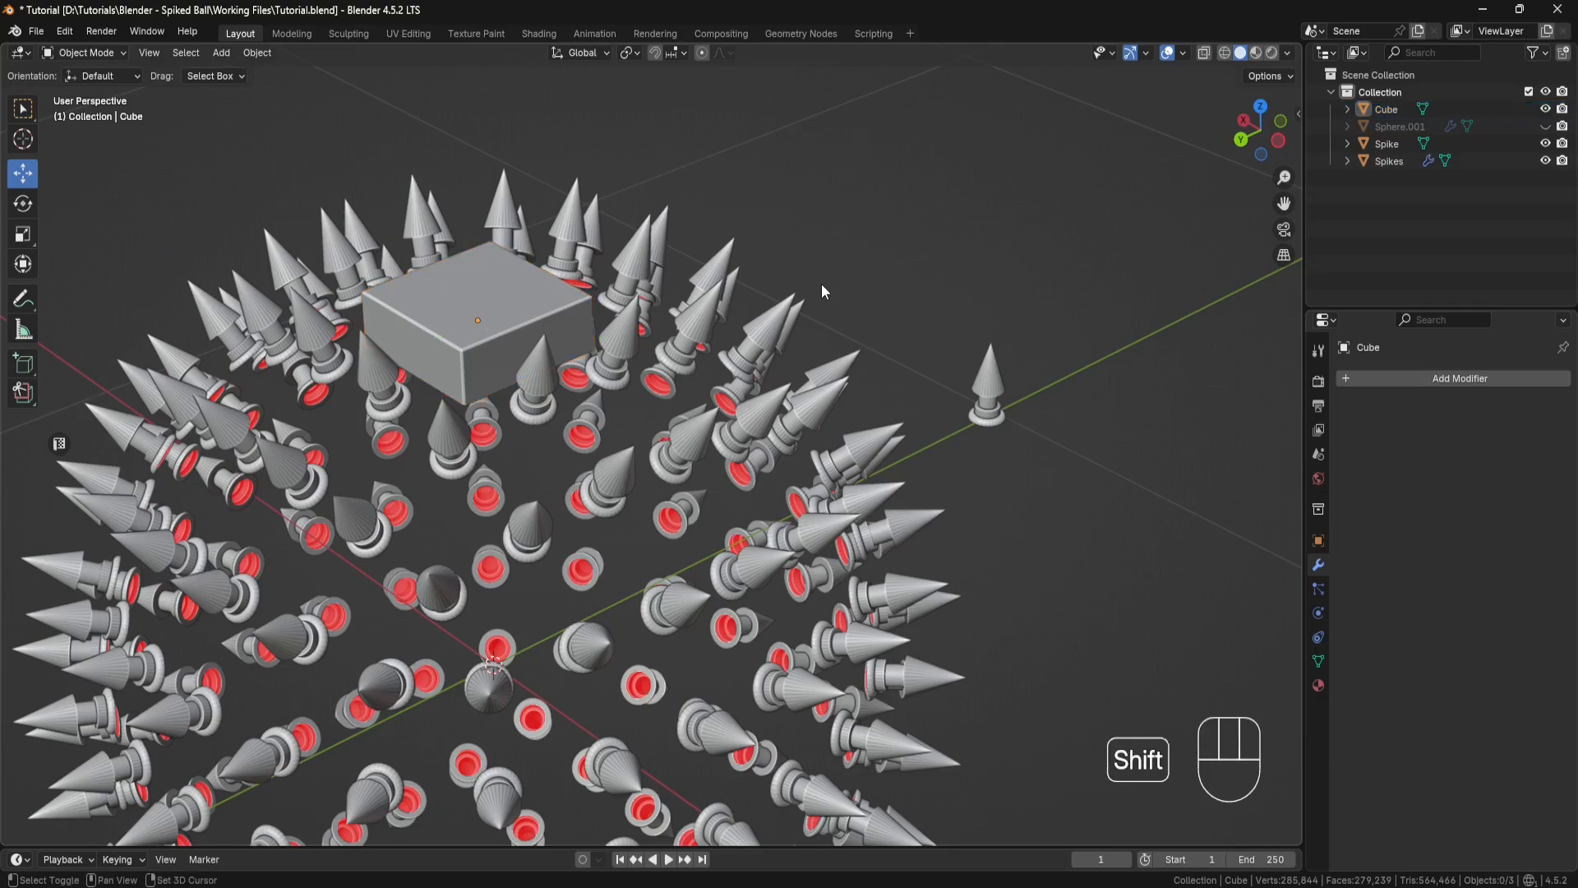
key("shift+a")
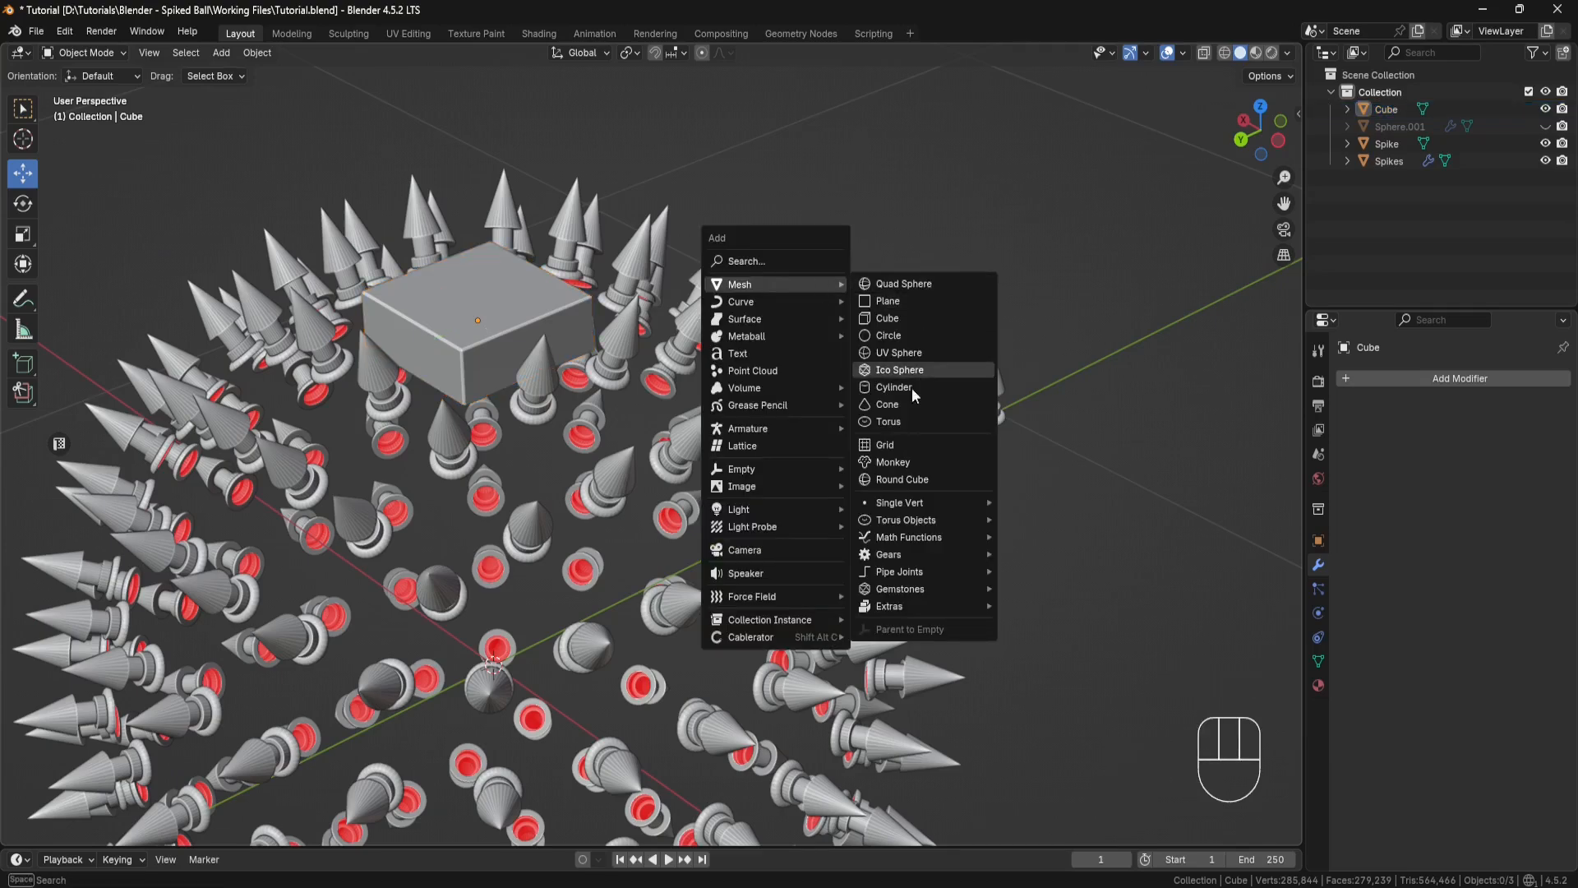
left_click(907, 480)
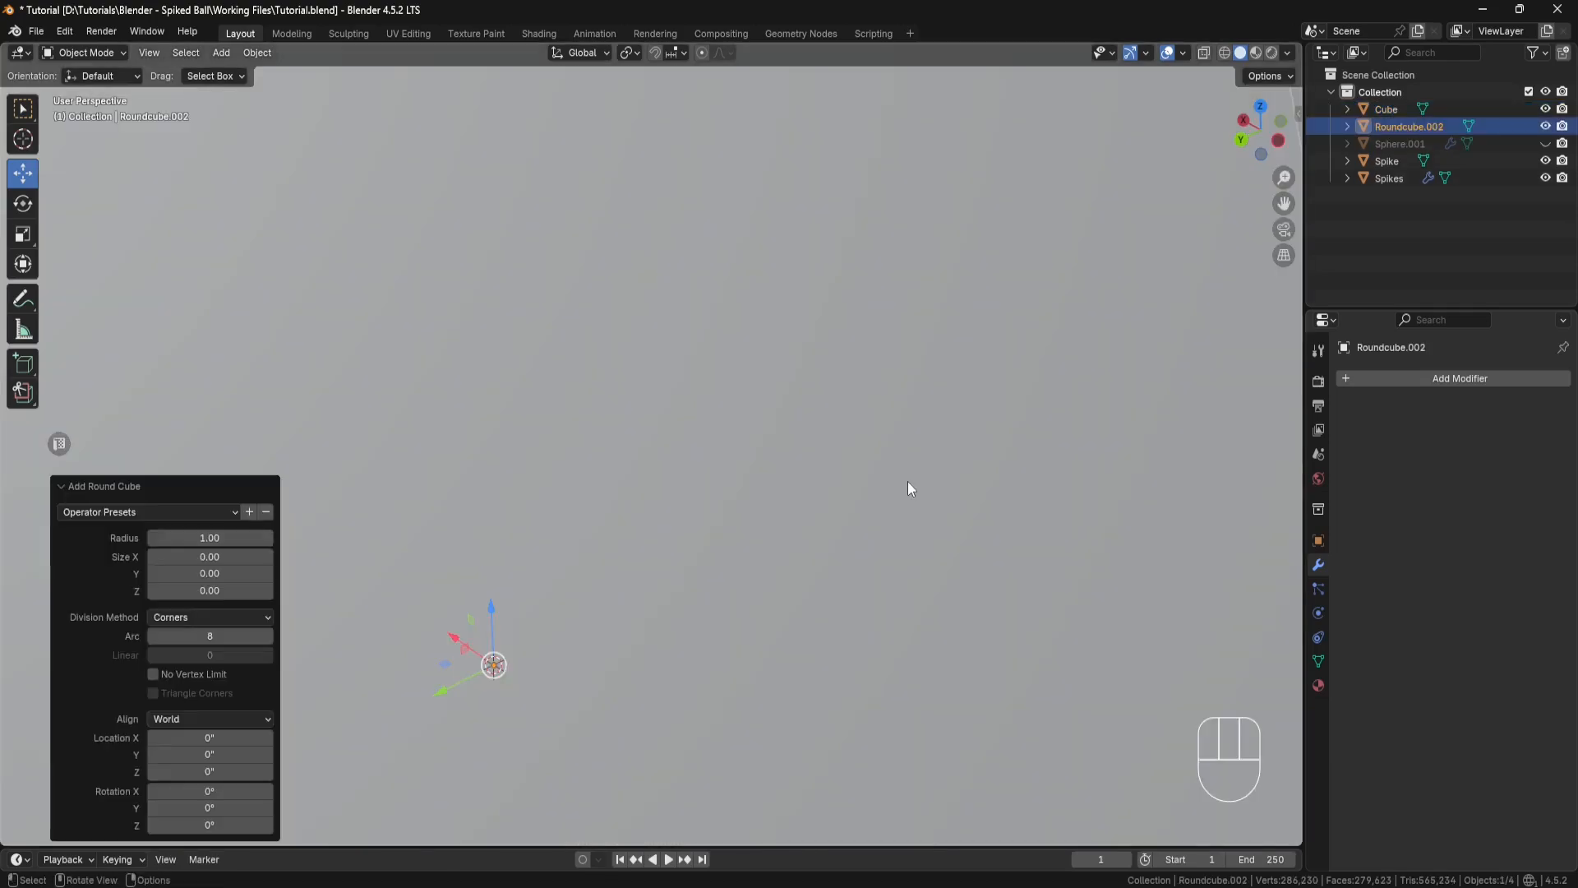
left_click(199, 537)
type(".01")
key("Return")
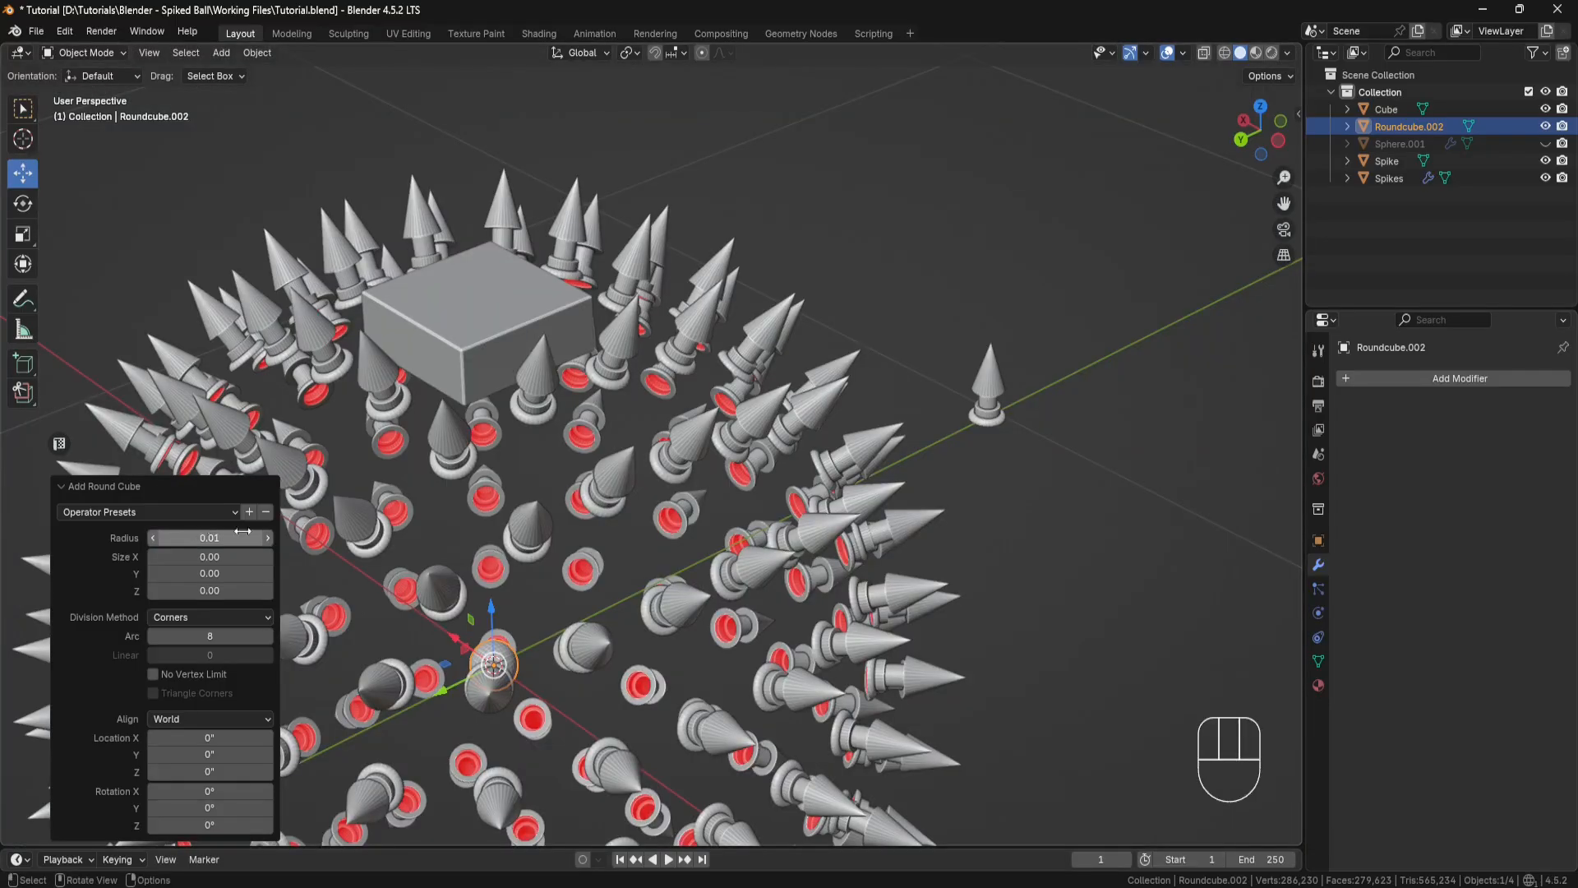
Step: Raise the round cube to the block's top face and shift it about 0.75" in X and 0.70" in Y toward a corner
middle_click_drag(460, 543, 692, 538, "shift")
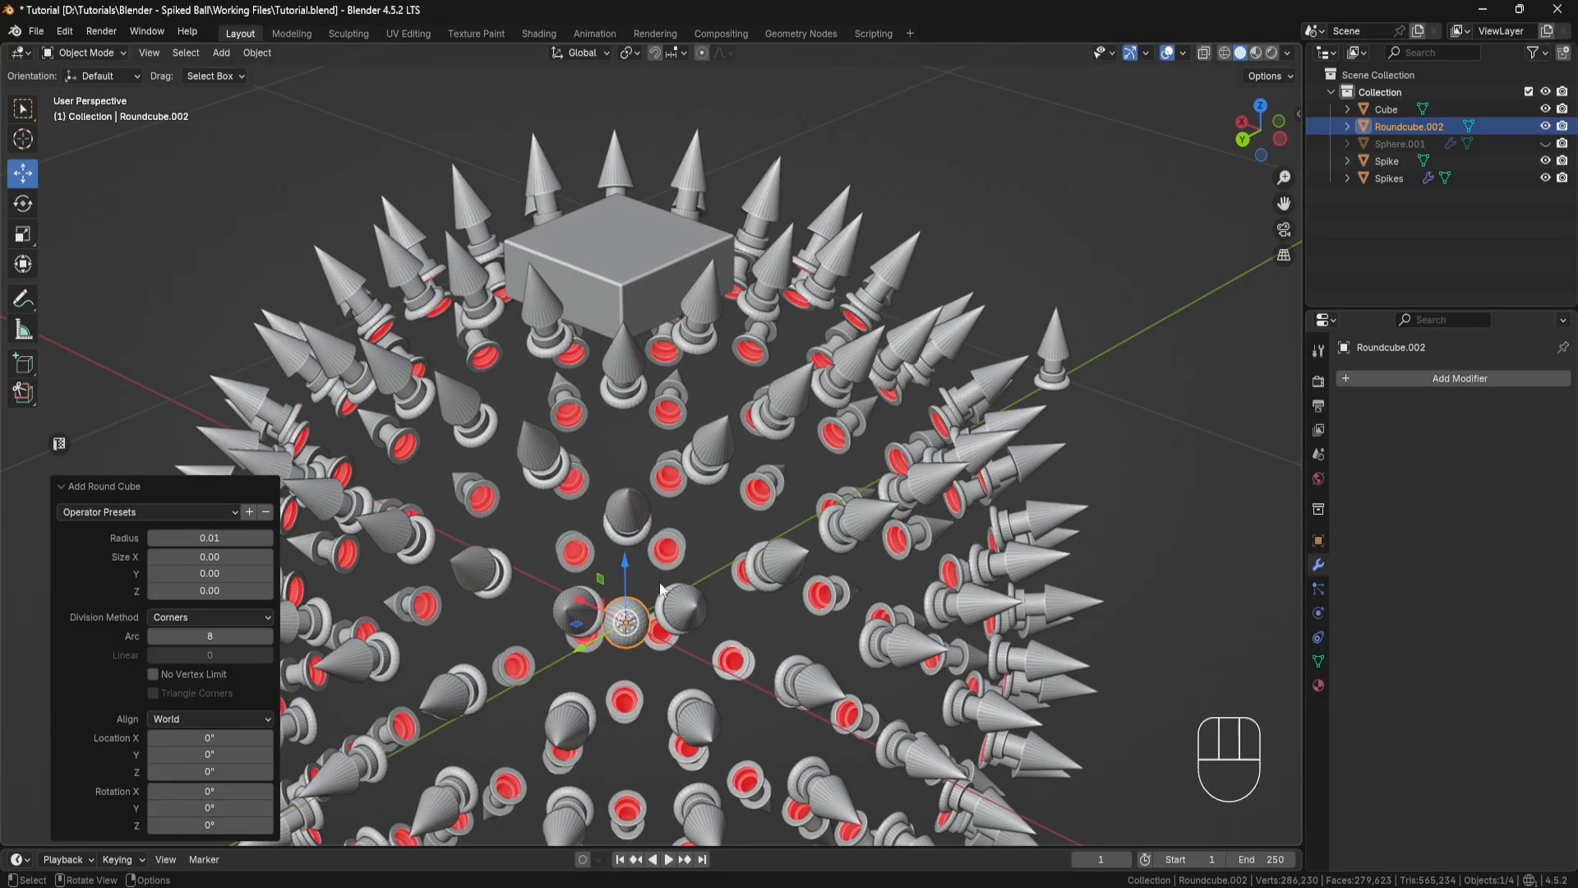
left_click_drag(627, 566, 618, 207)
middle_click_drag(618, 207, 740, 377)
scroll(740, 376, "up", 3)
left_click_drag(753, 284, 639, 297)
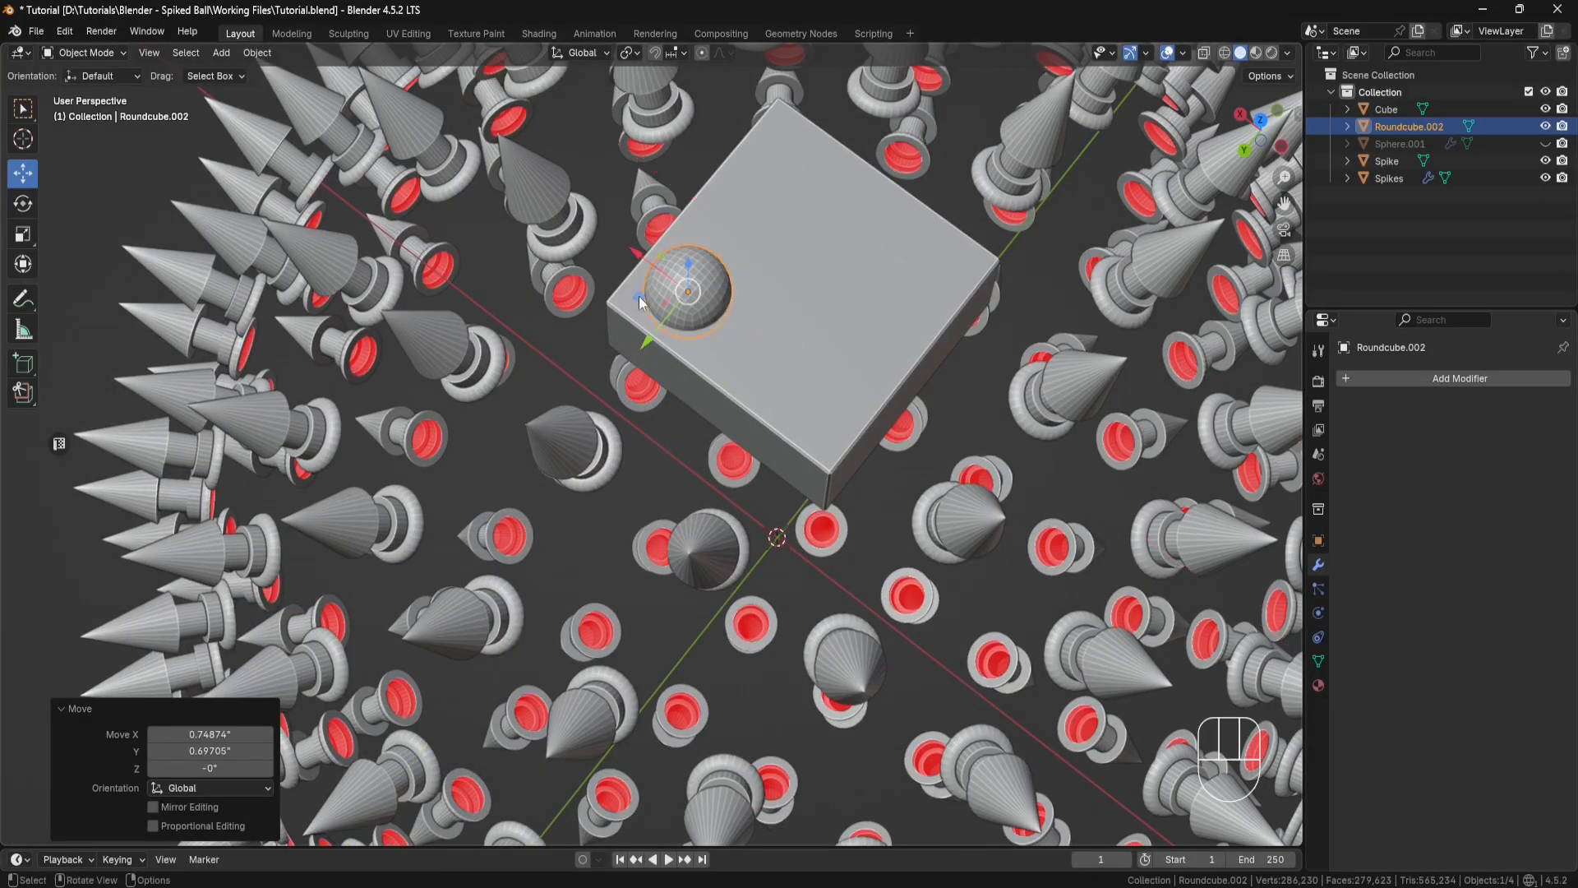
Step: Scale the round cube to 0.5 in X, Y and Z
left_click(23, 234)
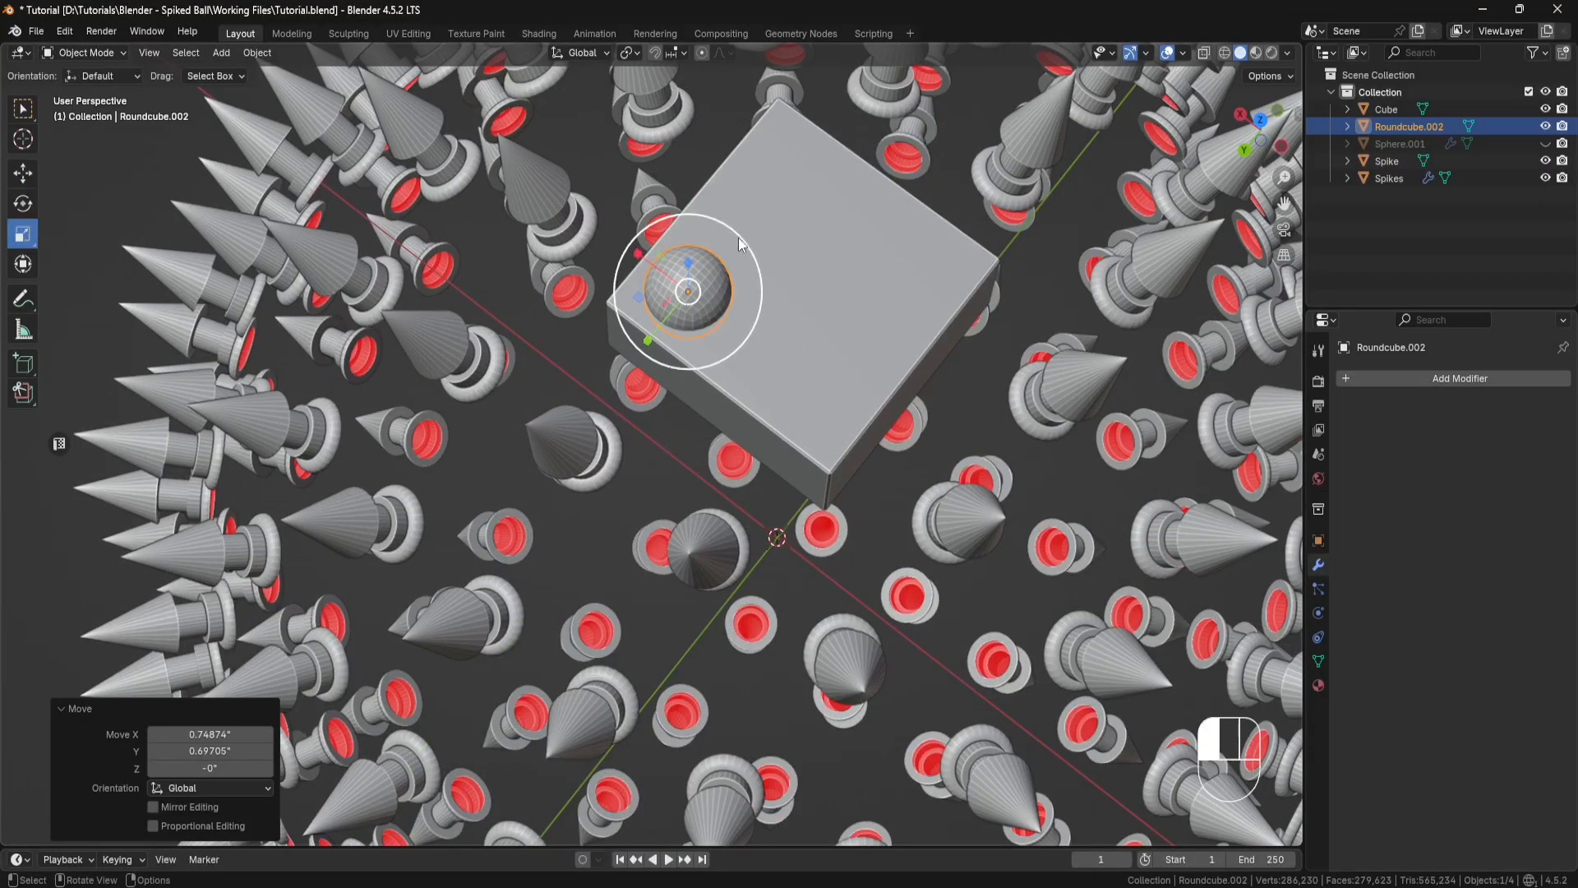
left_click_drag(738, 238, 725, 261)
left_click_drag(209, 734, 210, 750)
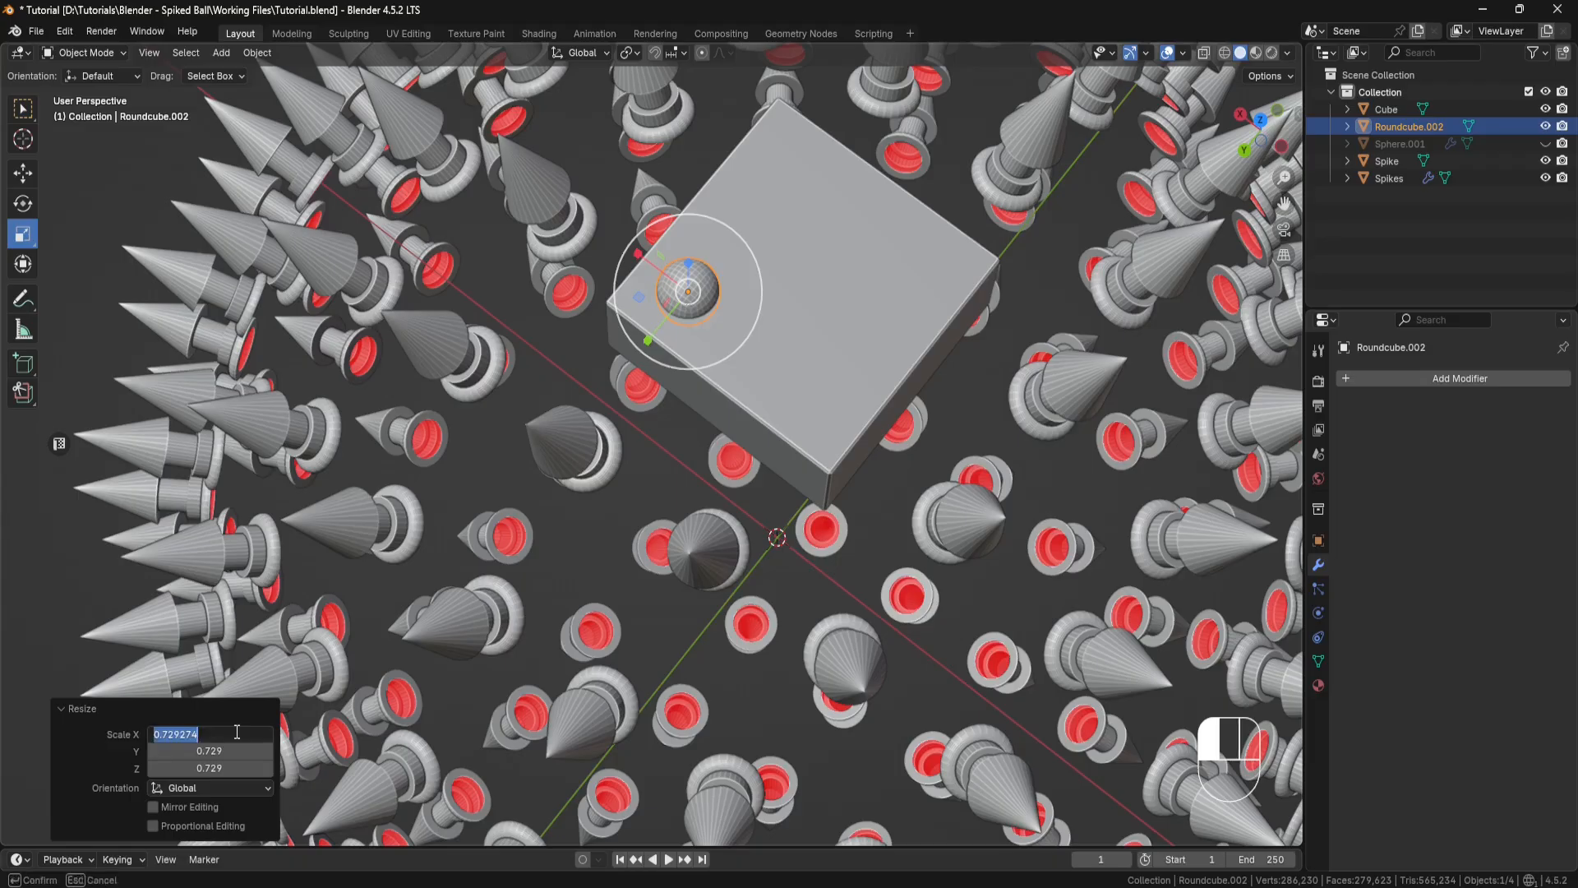
type("0.5")
key("Return")
left_click(220, 768)
type("0.5")
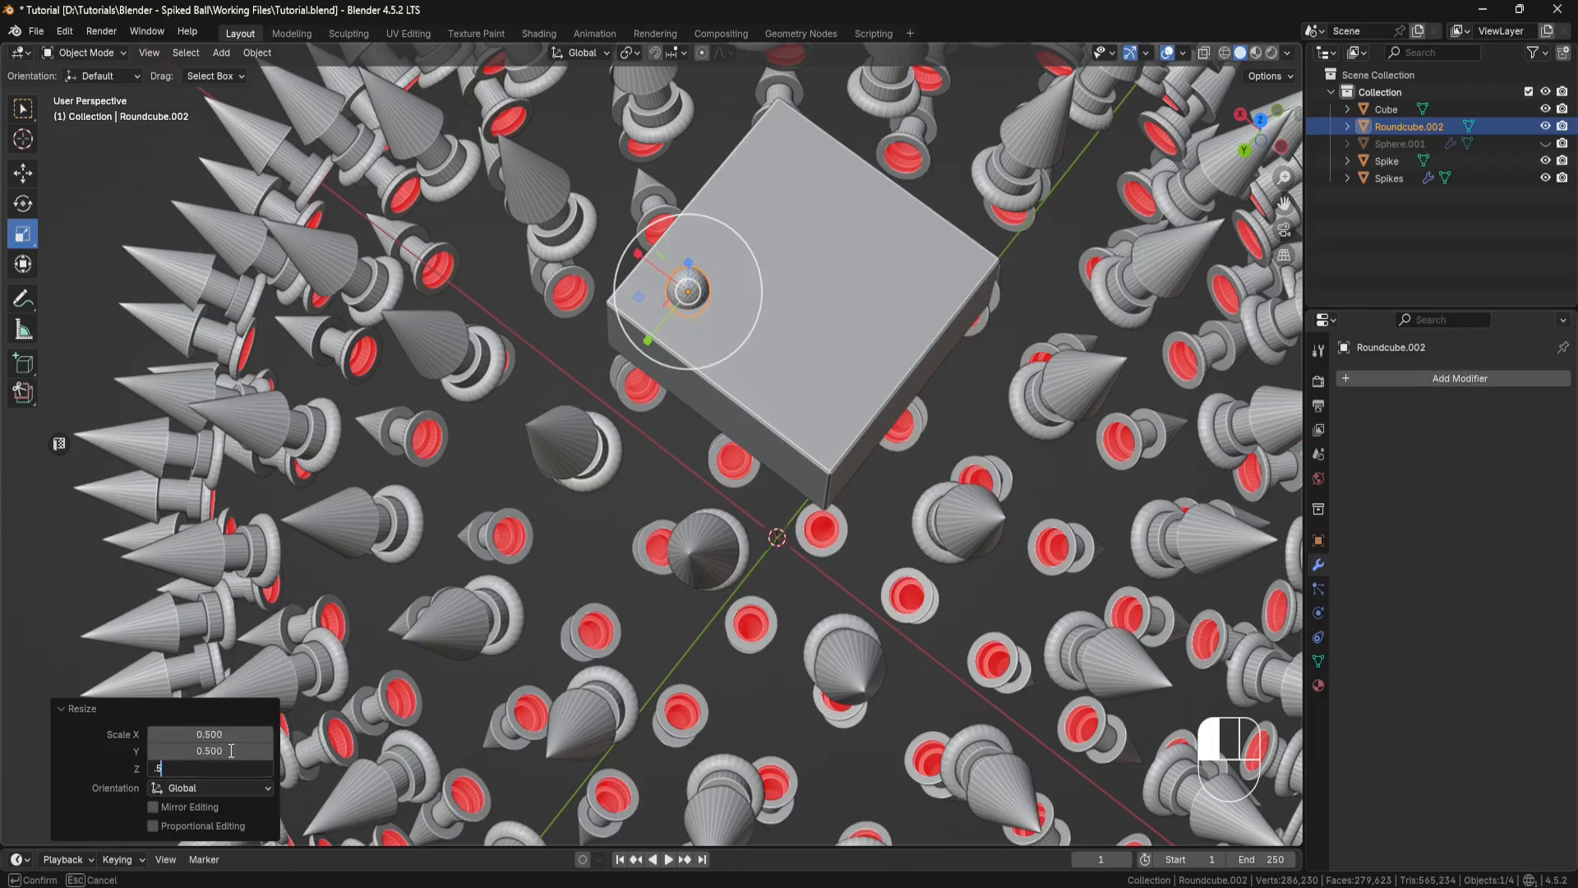
key("Return")
Step: Move the round cube closer to the block's corner, about 0.22" in X and 0.24" in Y
middle_click_drag(628, 377, 618, 402)
left_click(23, 173)
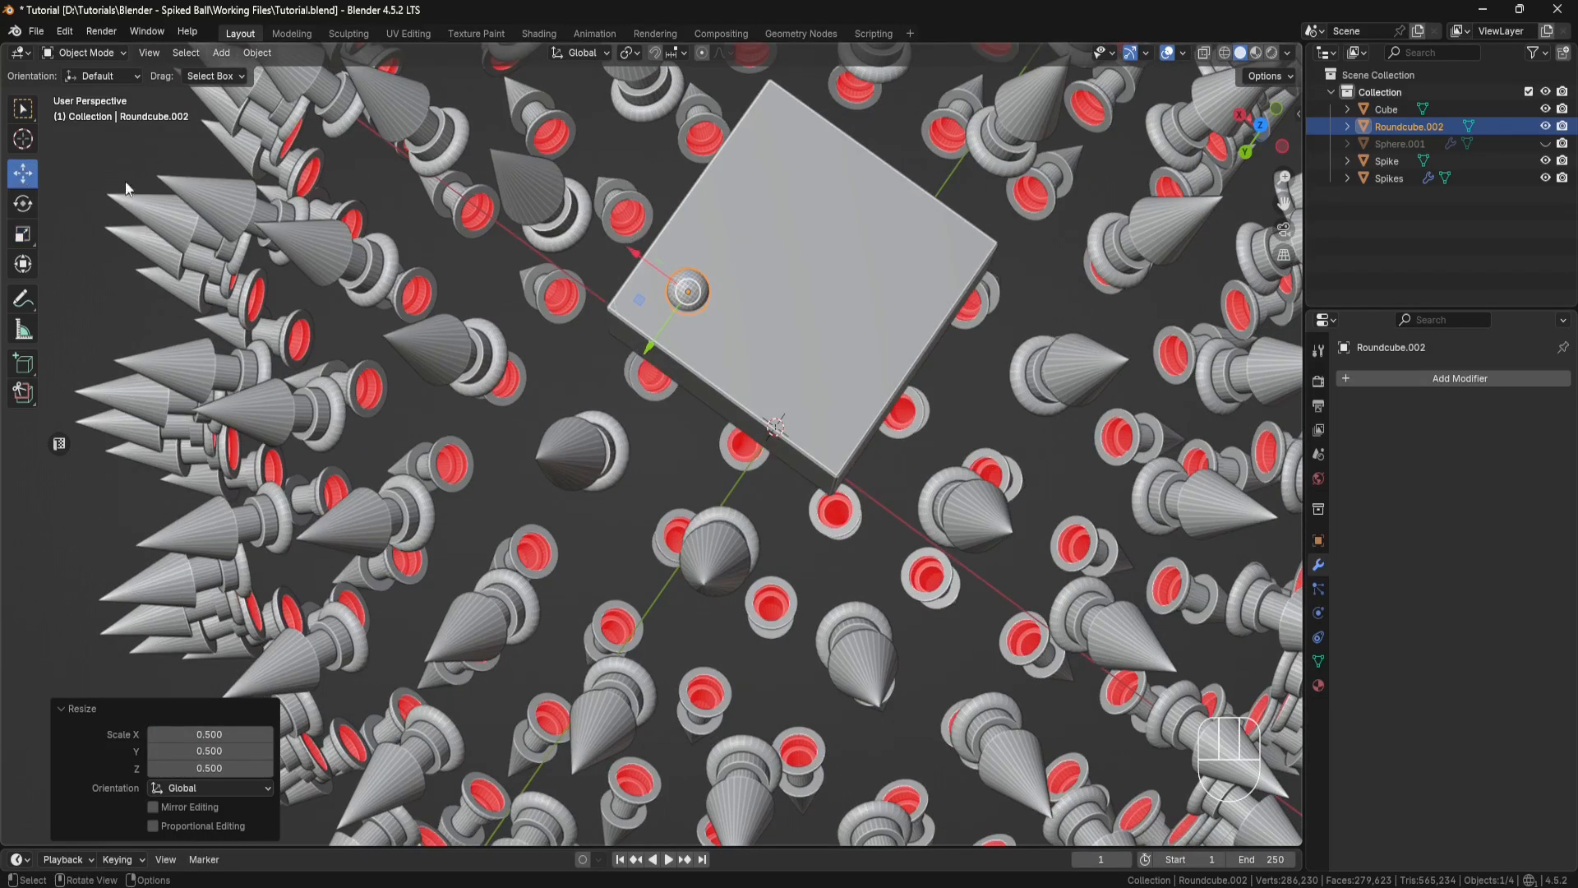
middle_click_drag(691, 280, 687, 292)
left_click_drag(644, 300, 597, 304)
Step: Flatten the round cube into a rivet head by scaling it to 0.5 in Z only
middle_click_drag(596, 304, 680, 477)
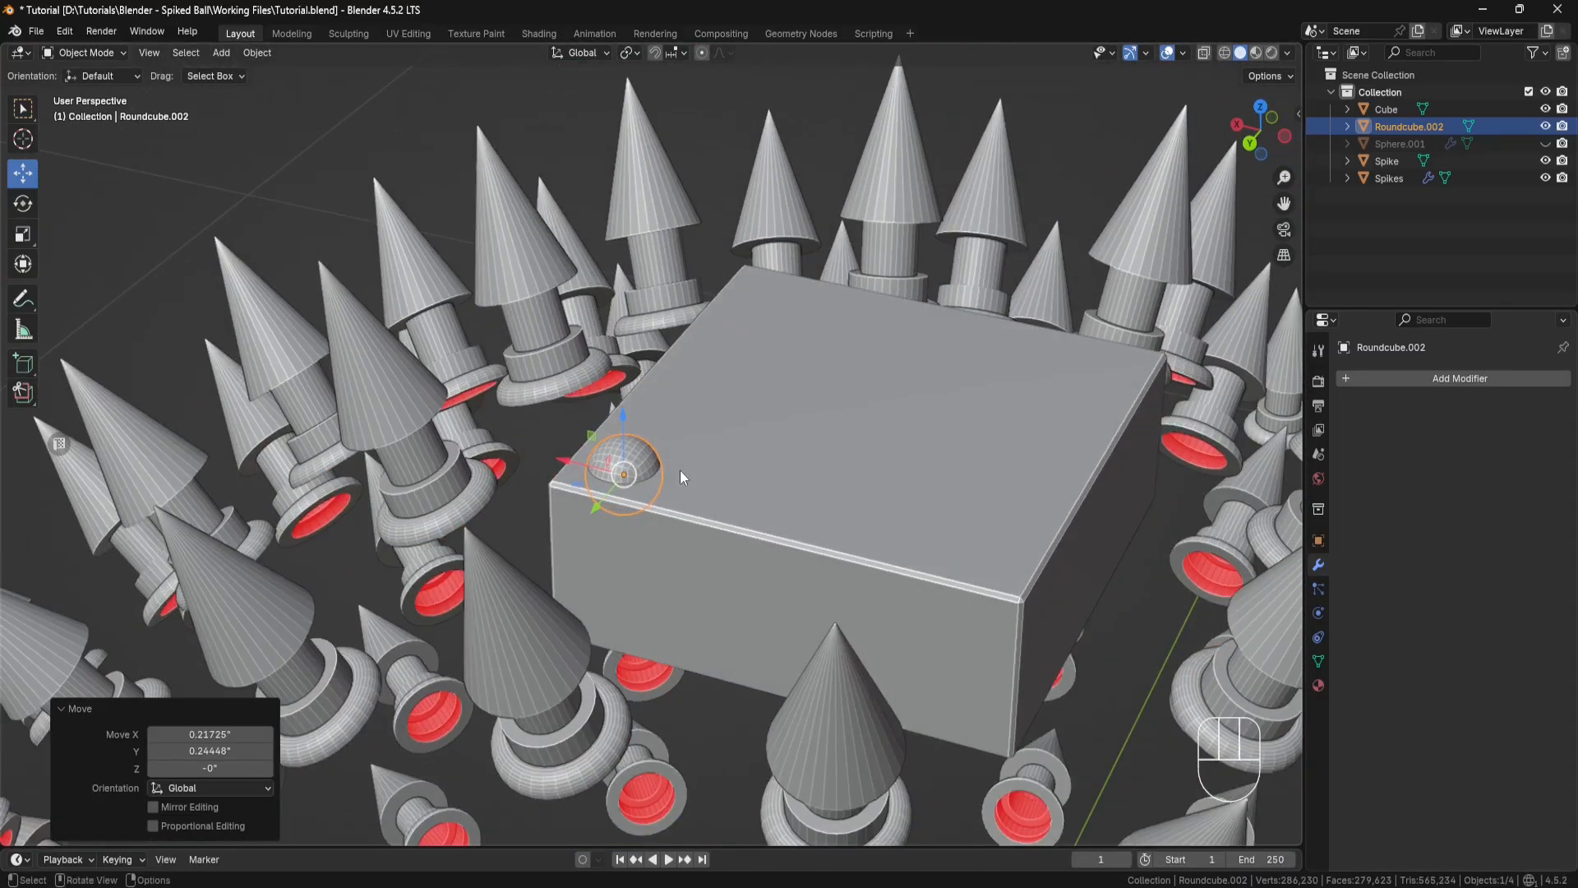
left_click(23, 235)
left_click_drag(623, 416, 618, 440)
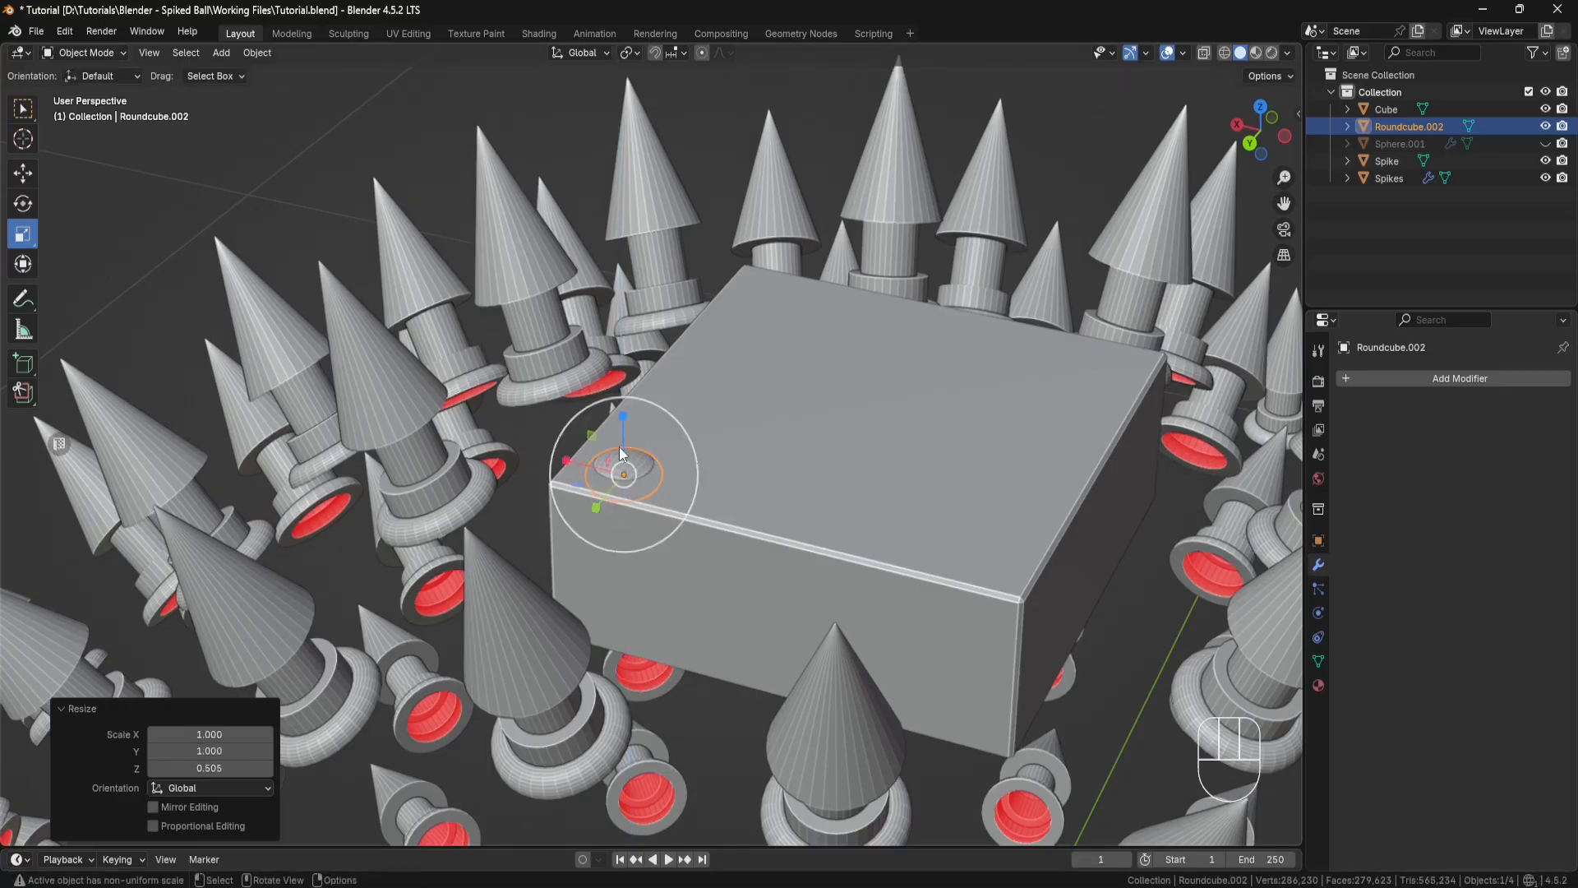
left_click(205, 767)
type("0.5")
key("Return")
Step: Raise the flattened rivet slightly above the block's top face and nudge it about -0.02" in X and 0.004" in Y
left_click(23, 172)
scroll(629, 443, "up", 3)
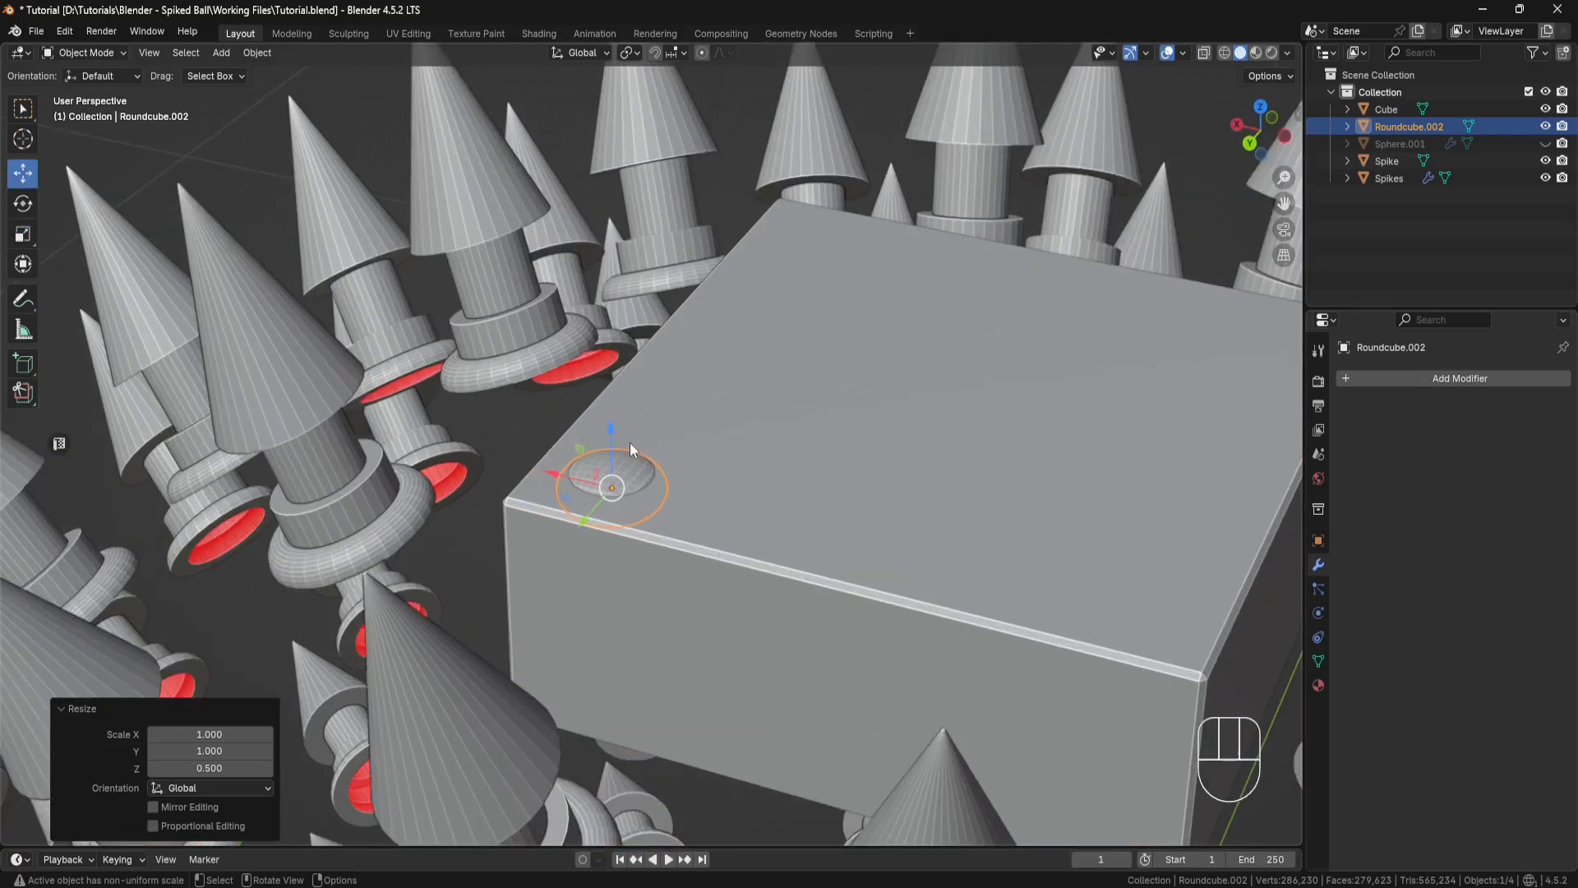
left_click_drag(618, 428, 613, 406)
middle_click_drag(614, 407, 579, 422)
left_click_drag(580, 436, 580, 440)
Step: Set the rivet's origin to the 3D cursor
scroll(643, 541, "down", 1)
middle_click_drag(644, 541, 820, 490)
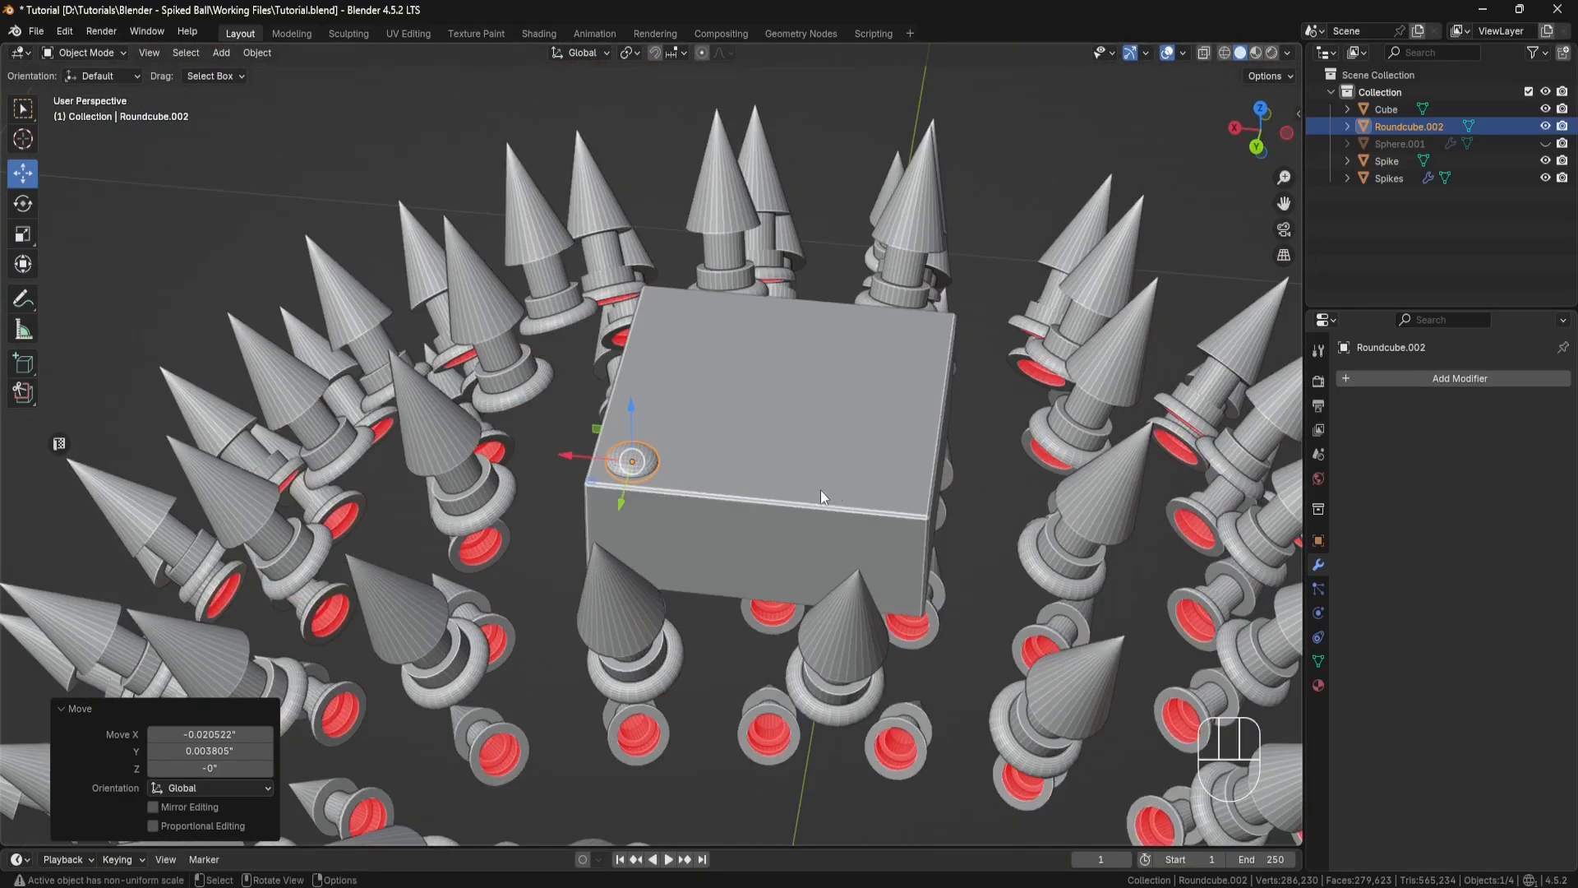
right_click(999, 408)
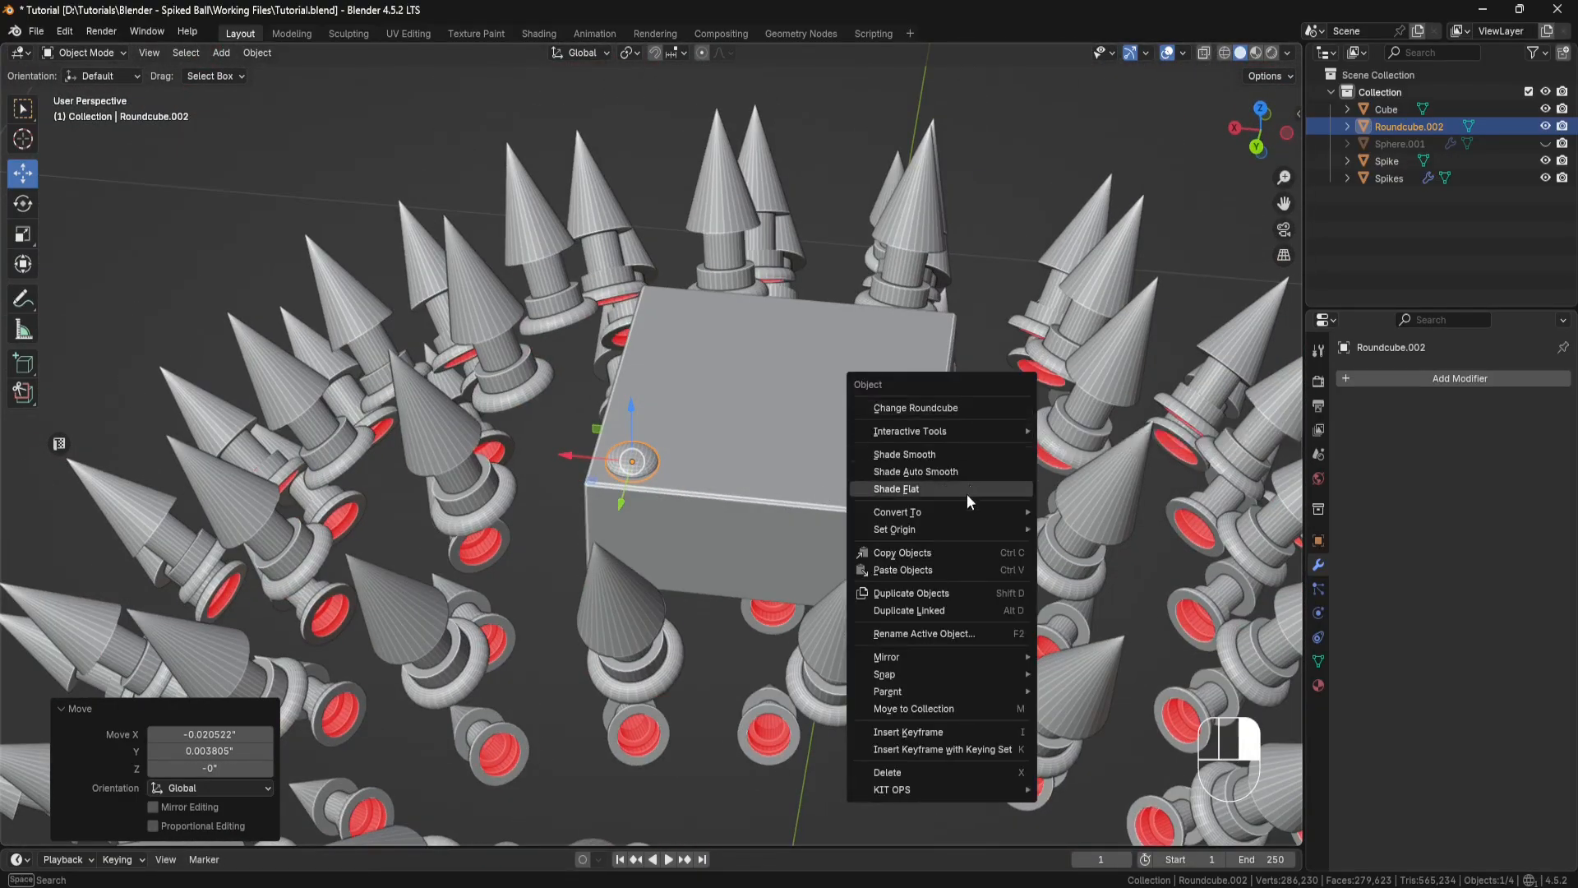
mouse_move(960, 526)
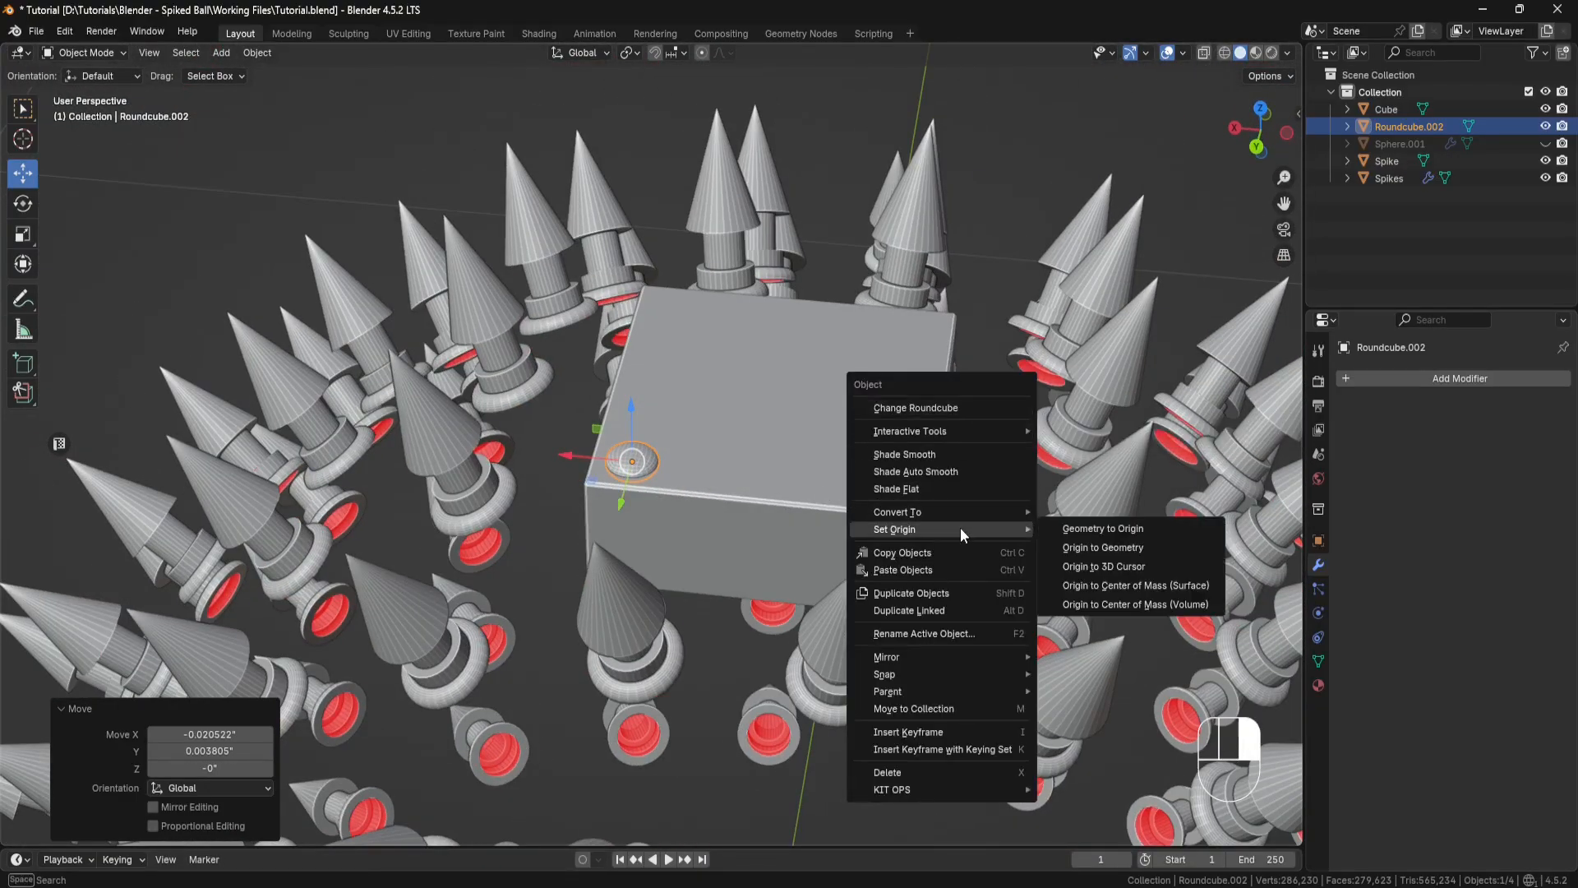
left_click(1093, 566)
Step: Mirror the rivet across the X and Y axes with a Mirror modifier and apply the modifier
scroll(966, 444, "down", 3)
middle_click_drag(1051, 593, 939, 475, "shift")
left_click(1452, 381)
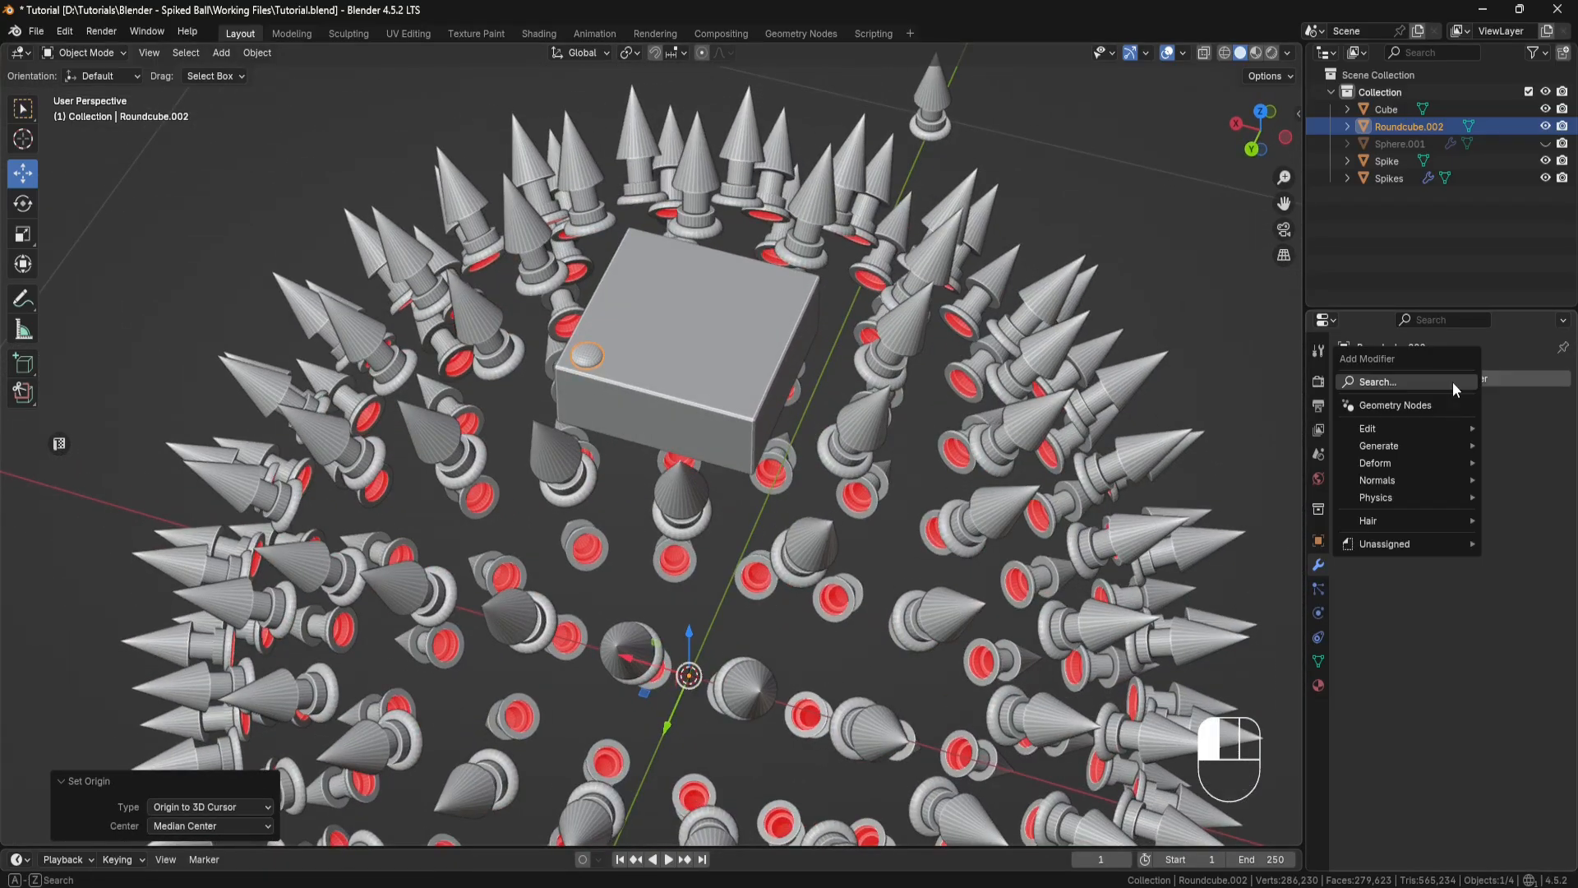
mouse_move(1410, 445)
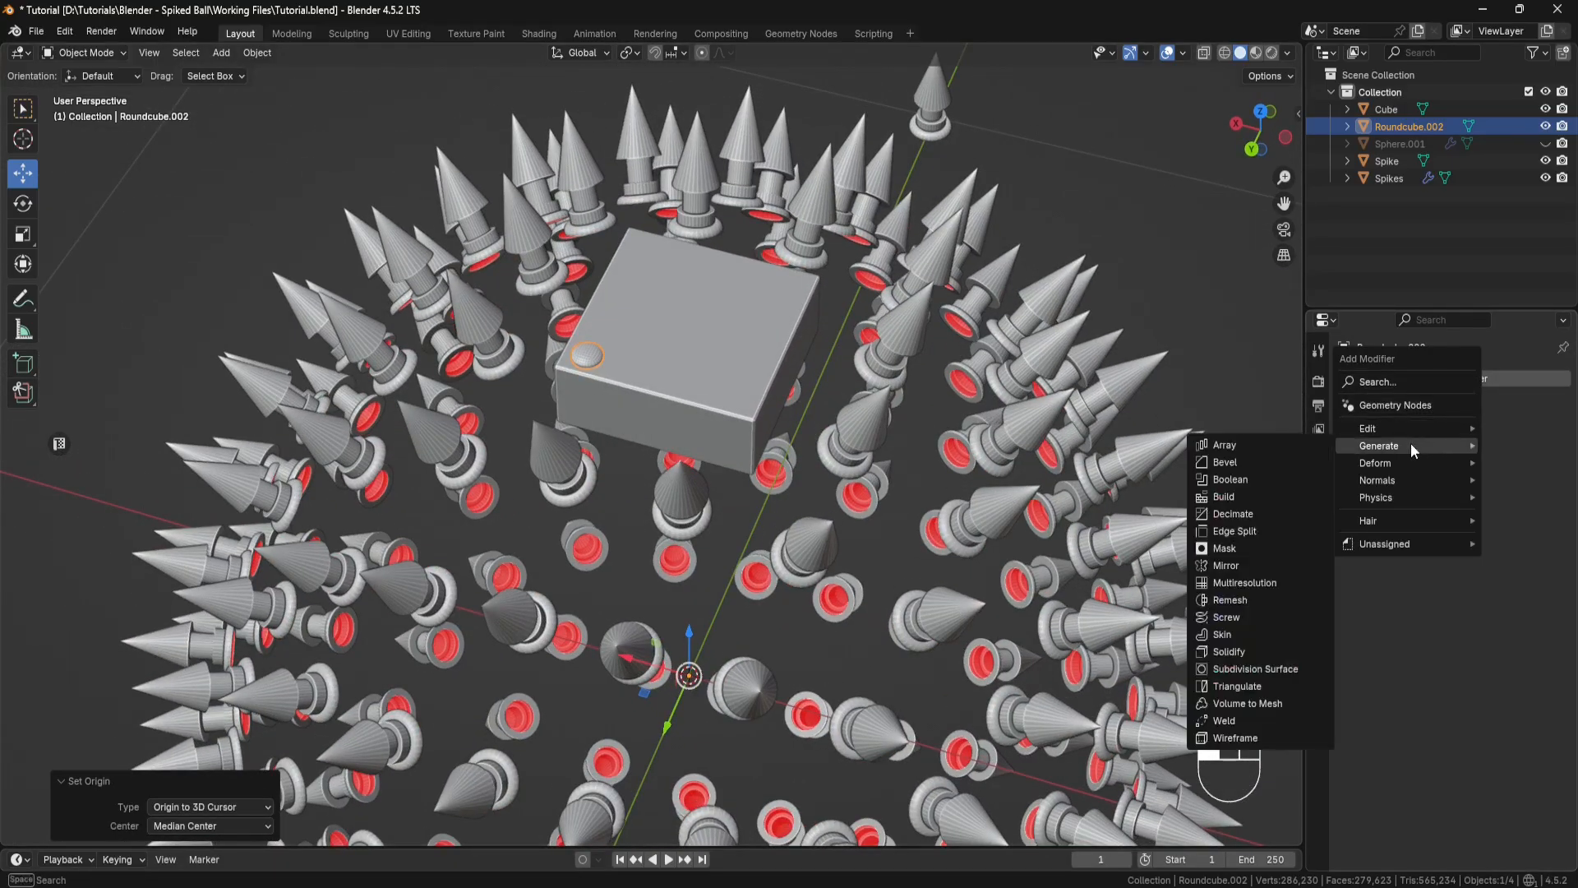
left_click(1240, 562)
left_click(1492, 433)
middle_click_drag(1089, 426, 1058, 447)
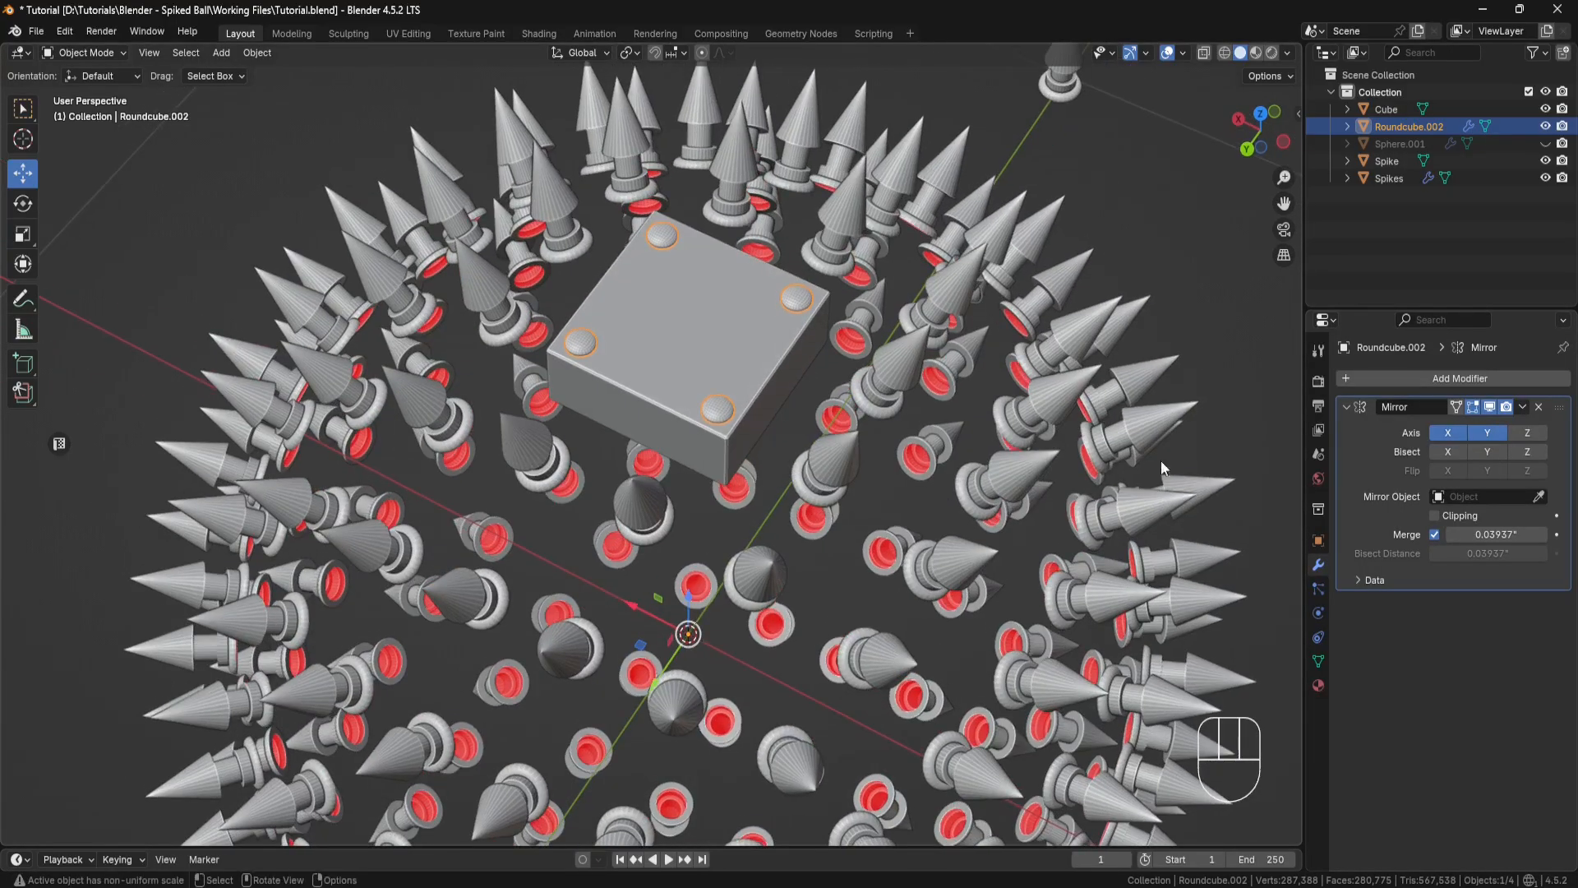
left_click(1522, 407)
left_click(1465, 427)
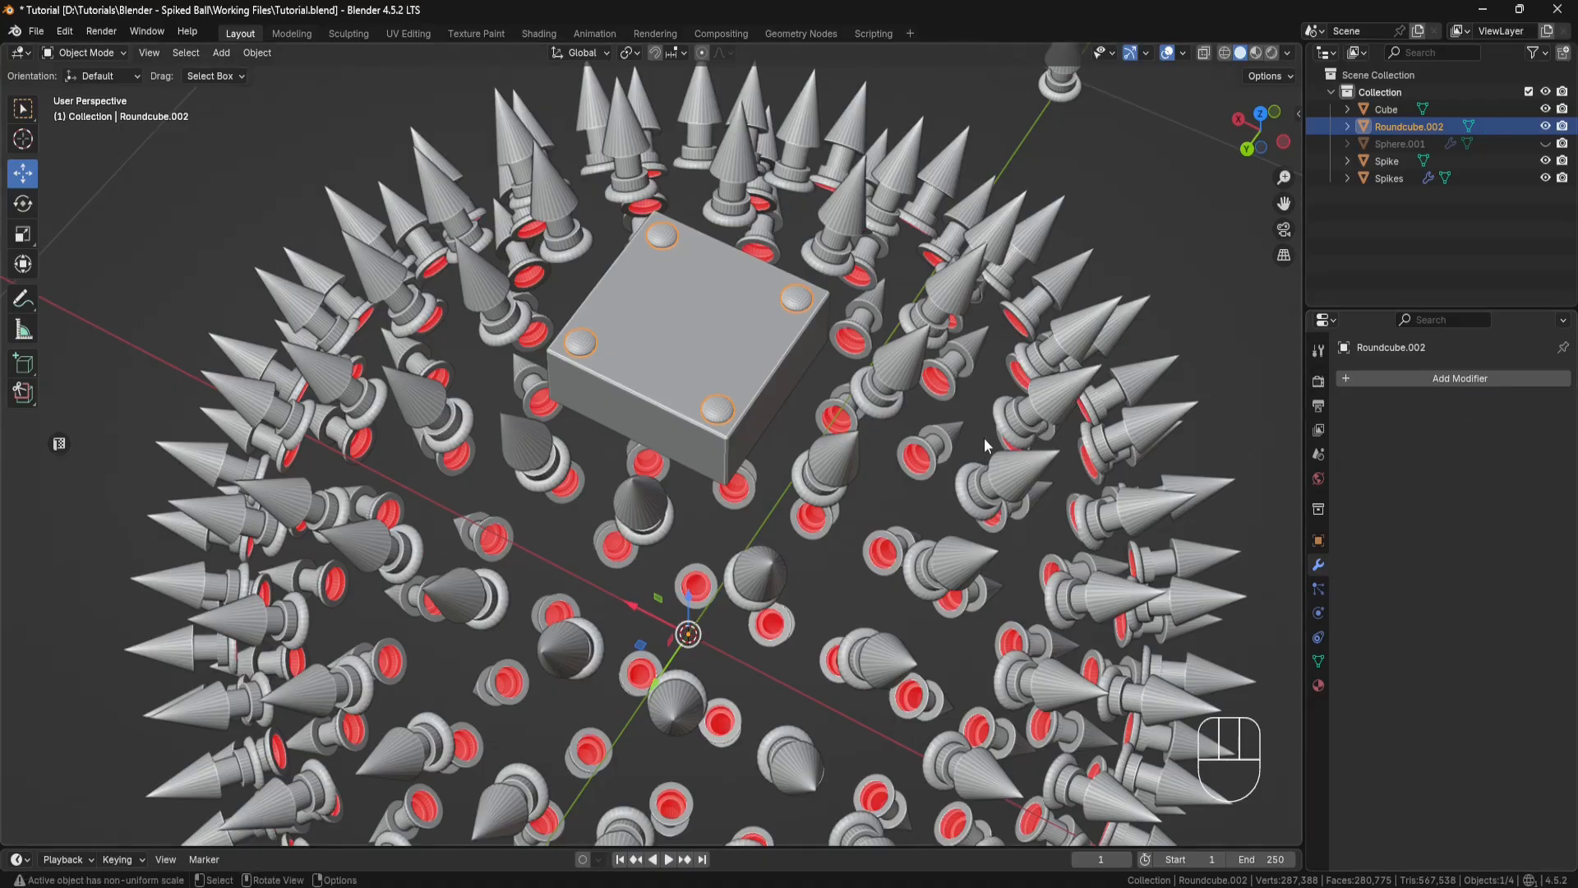
Step: Shade the four rivets smooth and deselect them
middle_click_drag(984, 437, 797, 312)
scroll(797, 353, "up", 4)
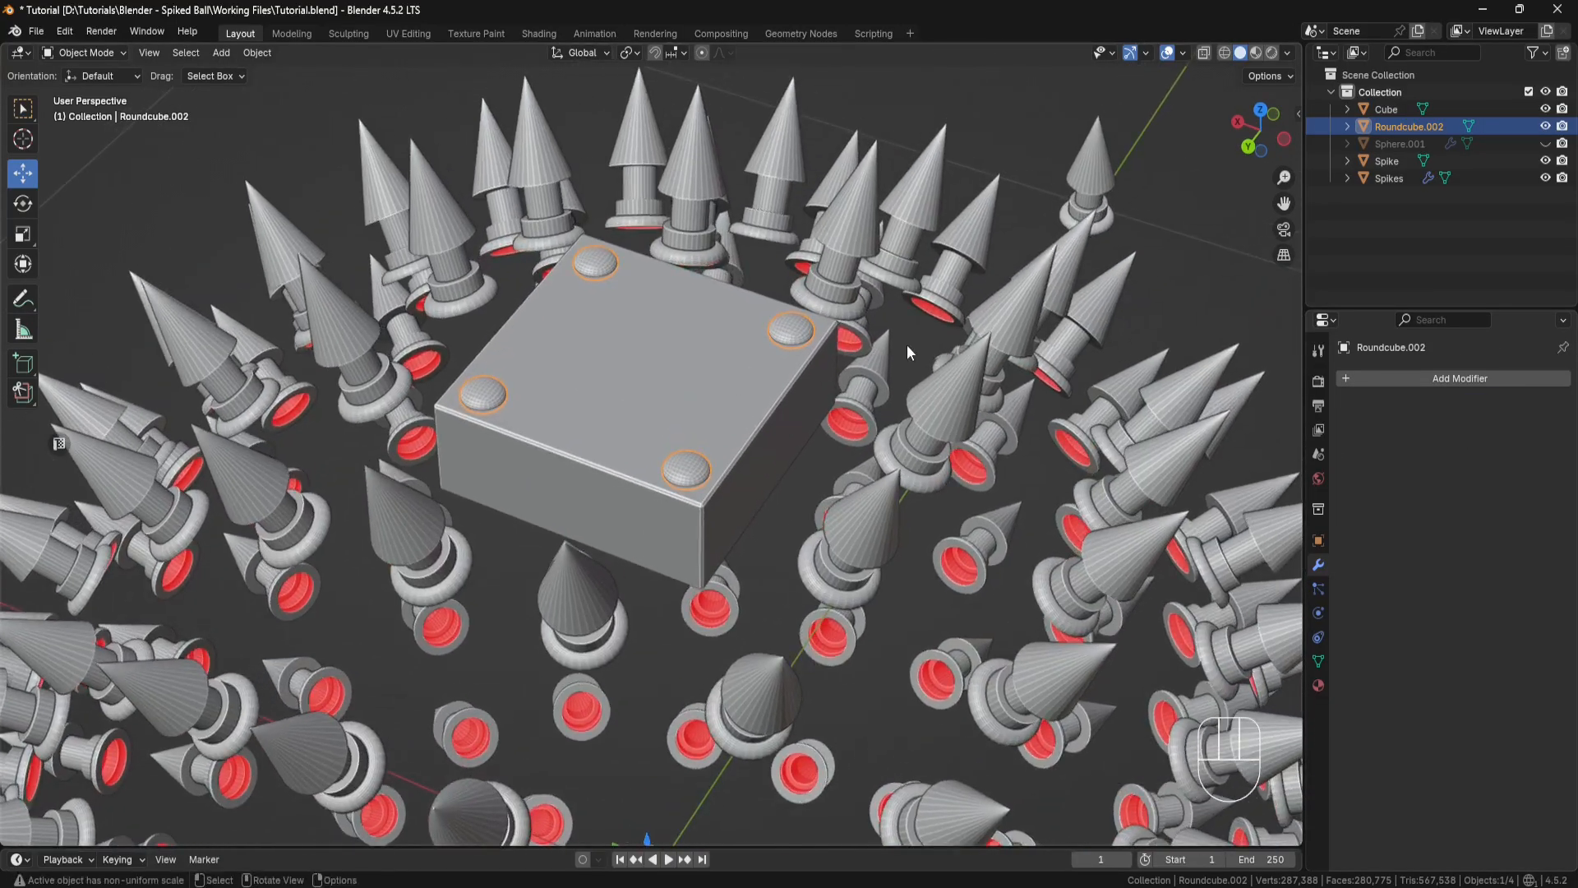
right_click(906, 344)
left_click(891, 269)
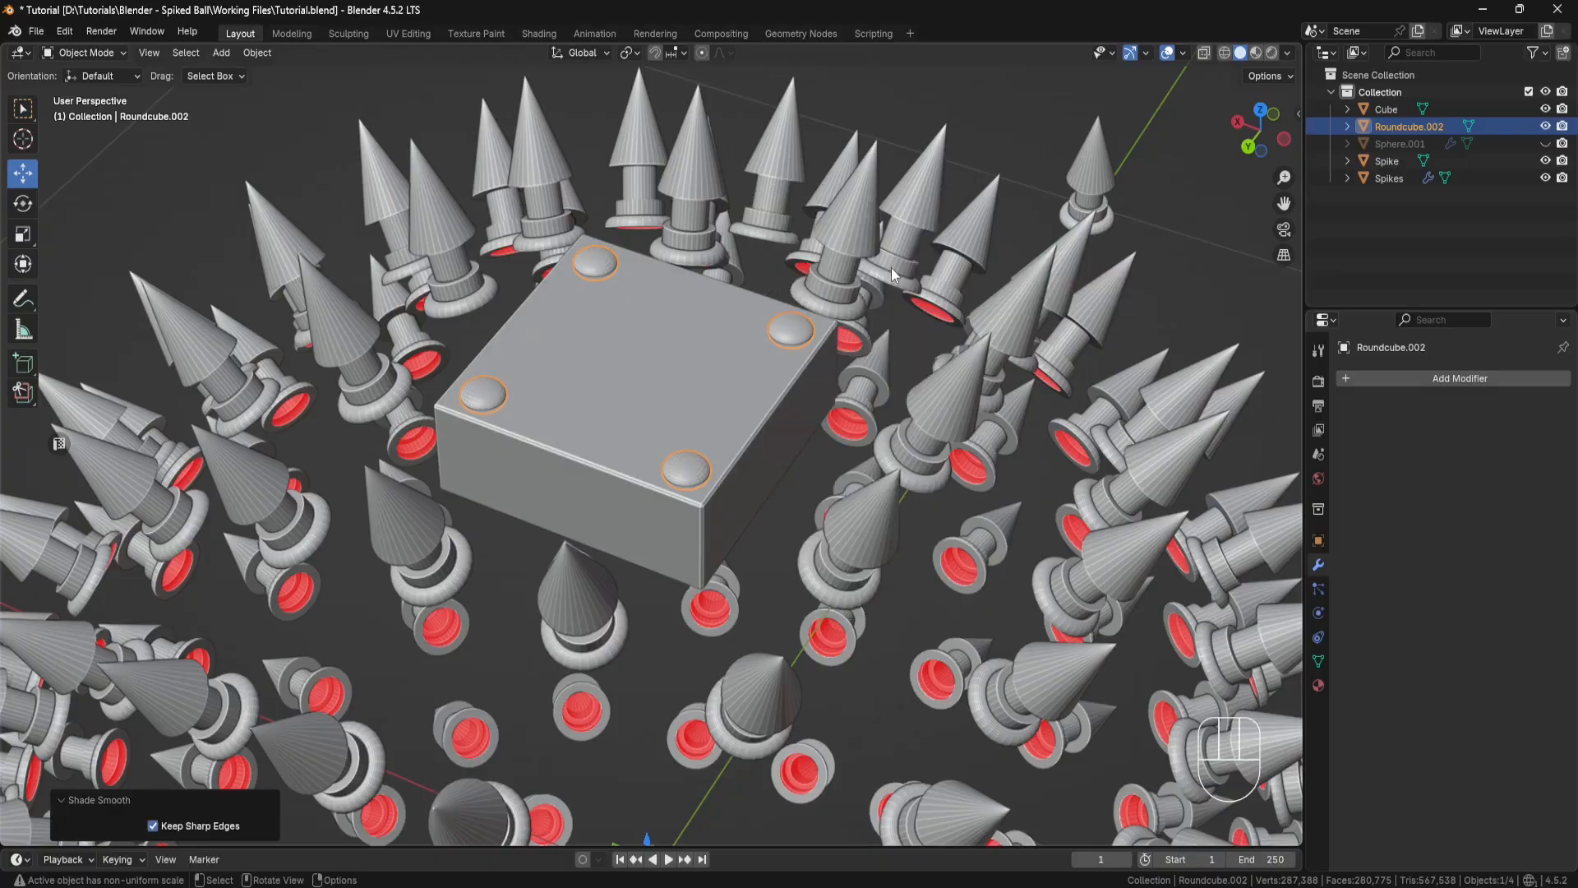
middle_click_drag(891, 268, 855, 342)
left_click(1102, 308)
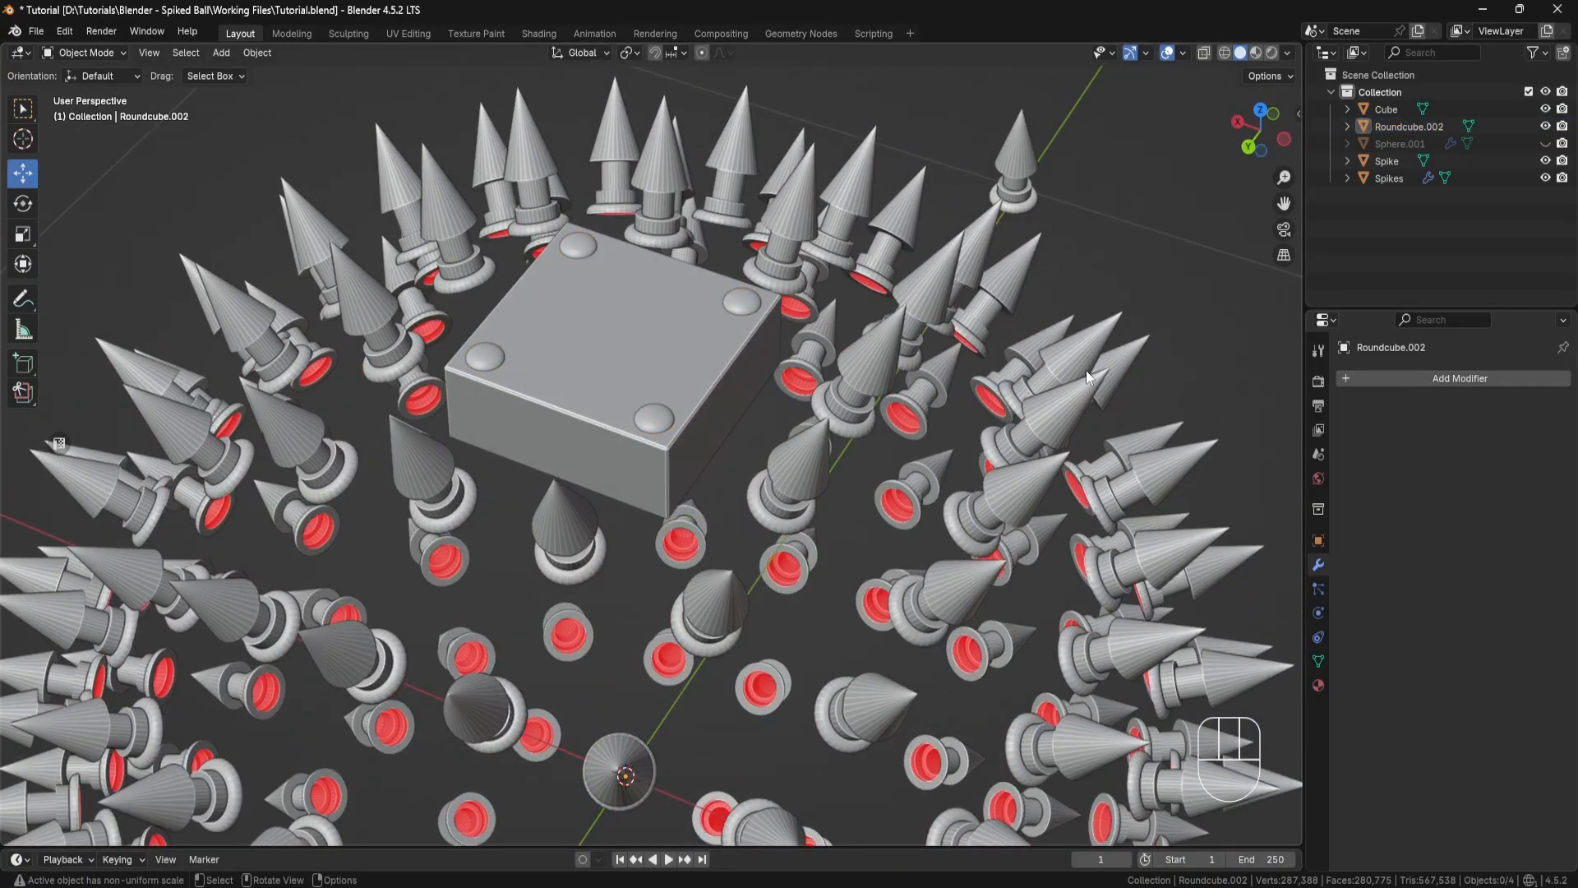
Step: Rename the round cube object as Rivets
double_click(1410, 127)
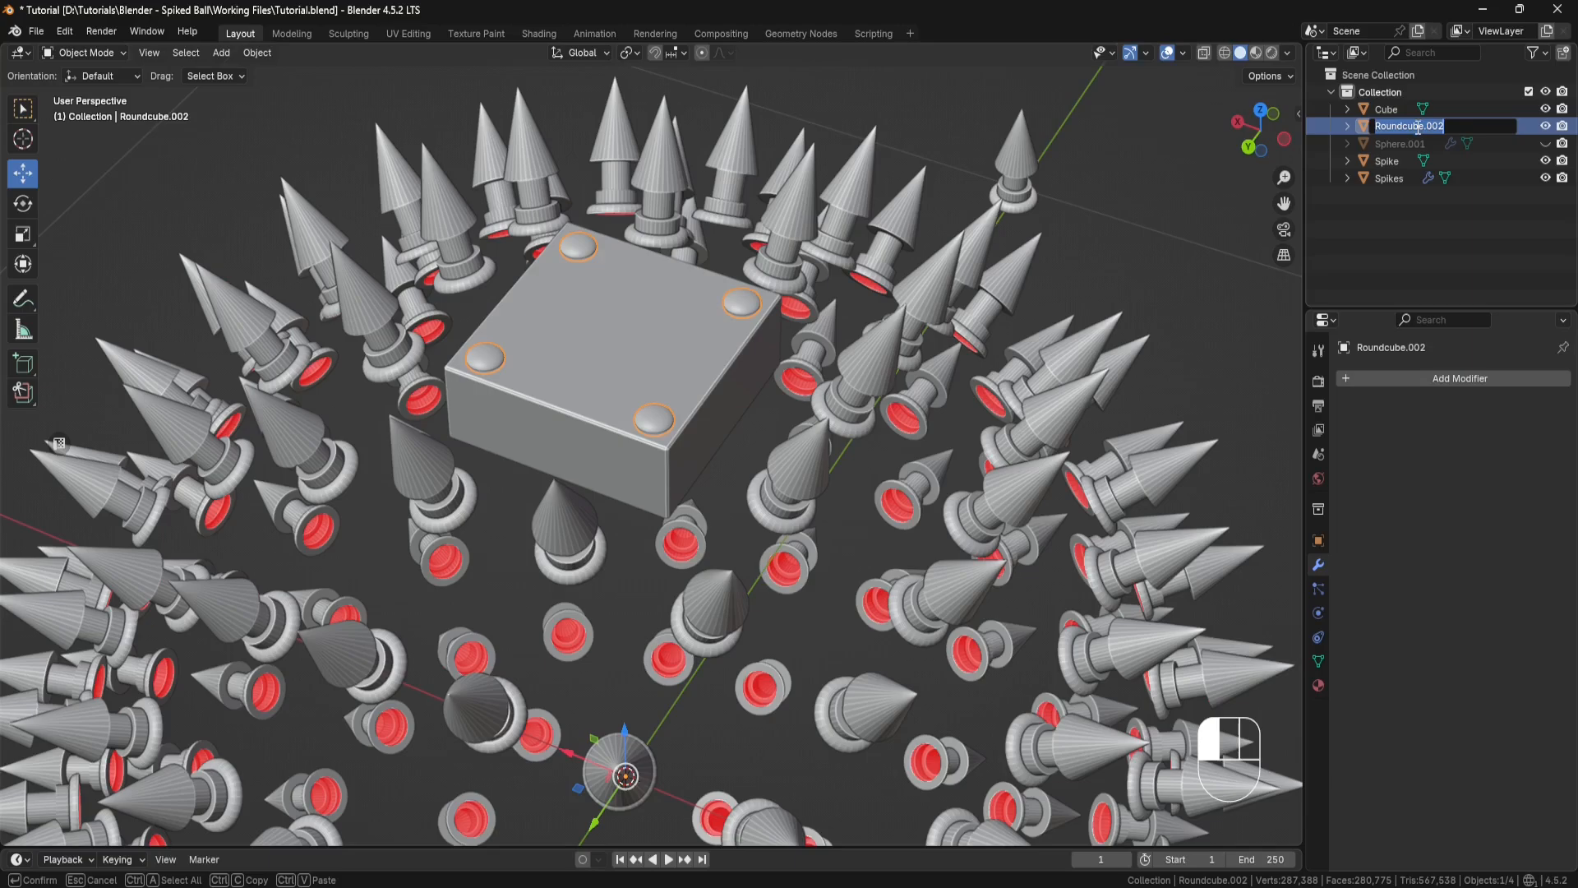
type("Rivets")
key("Return")
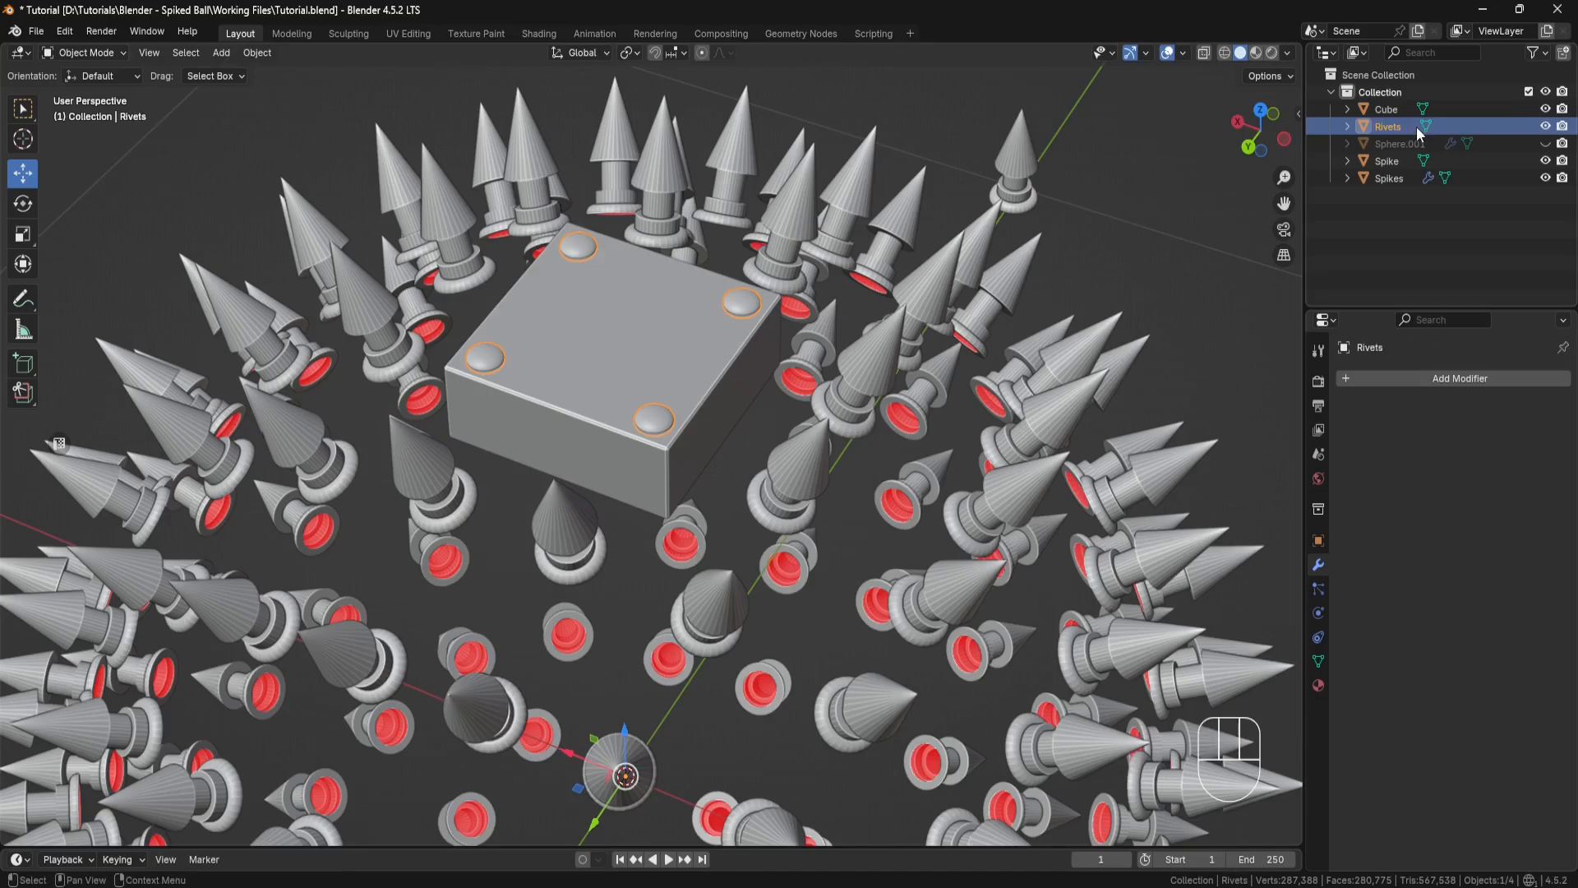
Step: Hide the Spikes, Spike, Rivets and Cube objects in the viewport
left_click(1546, 176)
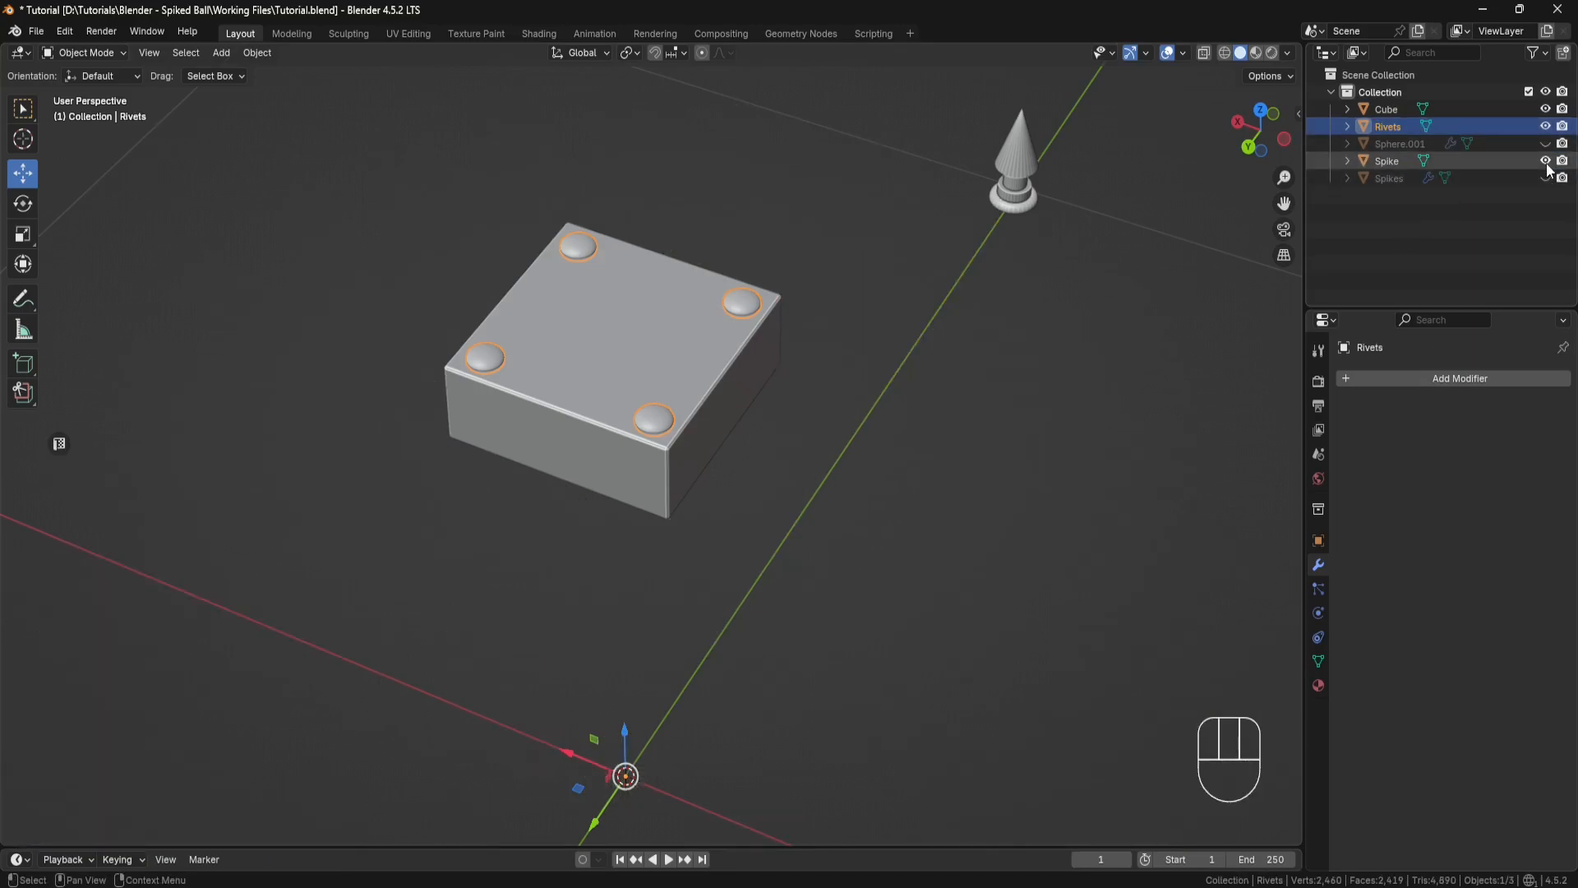
left_click(1546, 160)
left_click(1546, 126)
left_click(1546, 108)
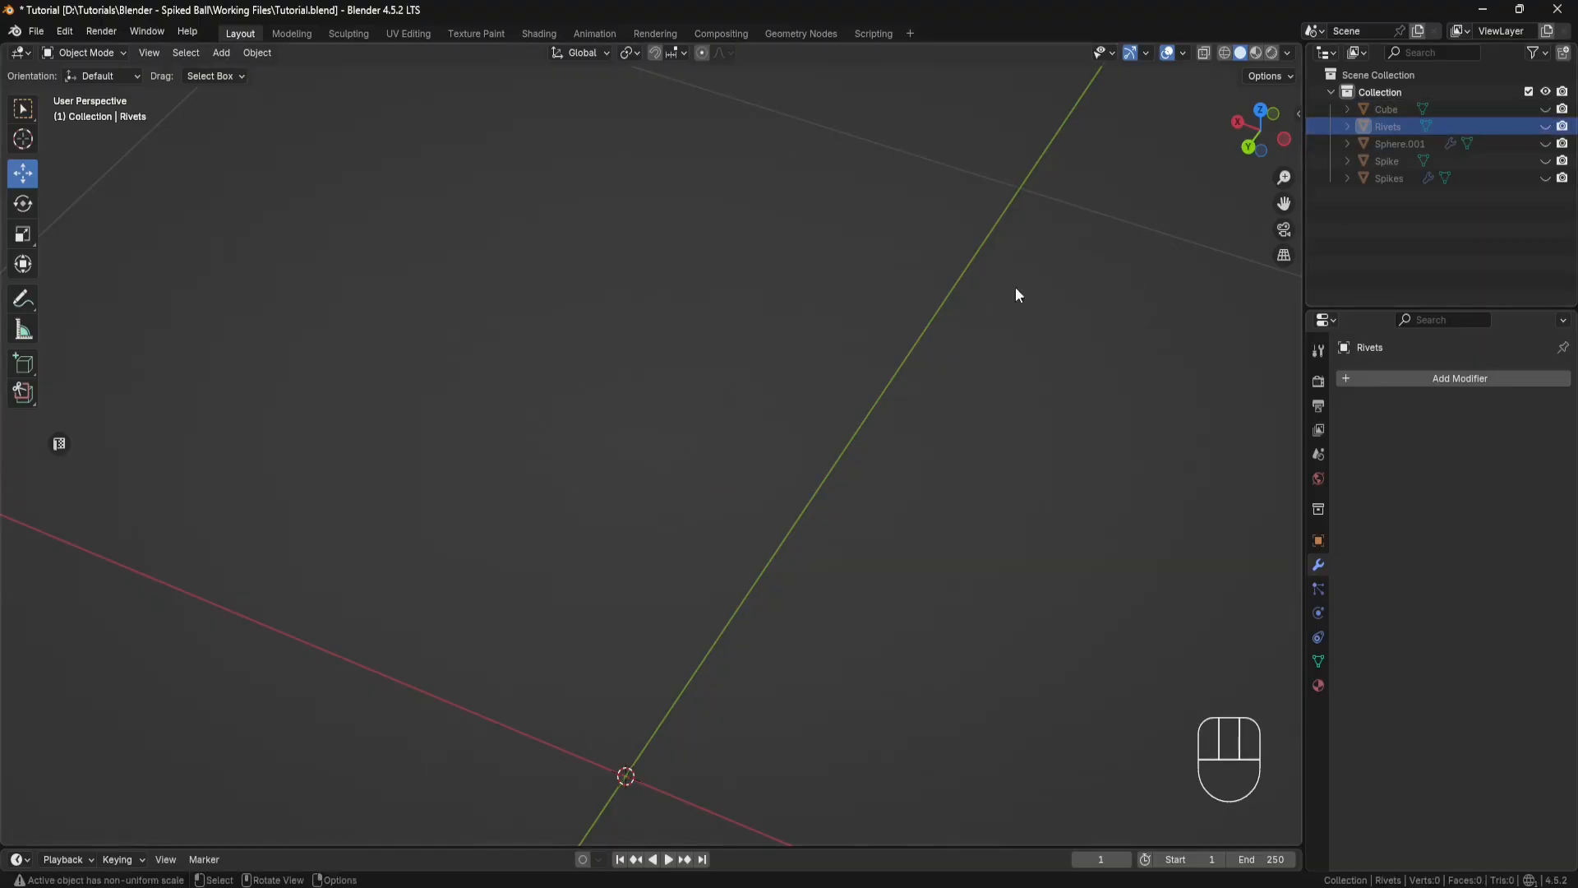
Step: Add a torus at the world centre and set its major segments to 32
middle_click_drag(1017, 294, 934, 345)
key("shift+a")
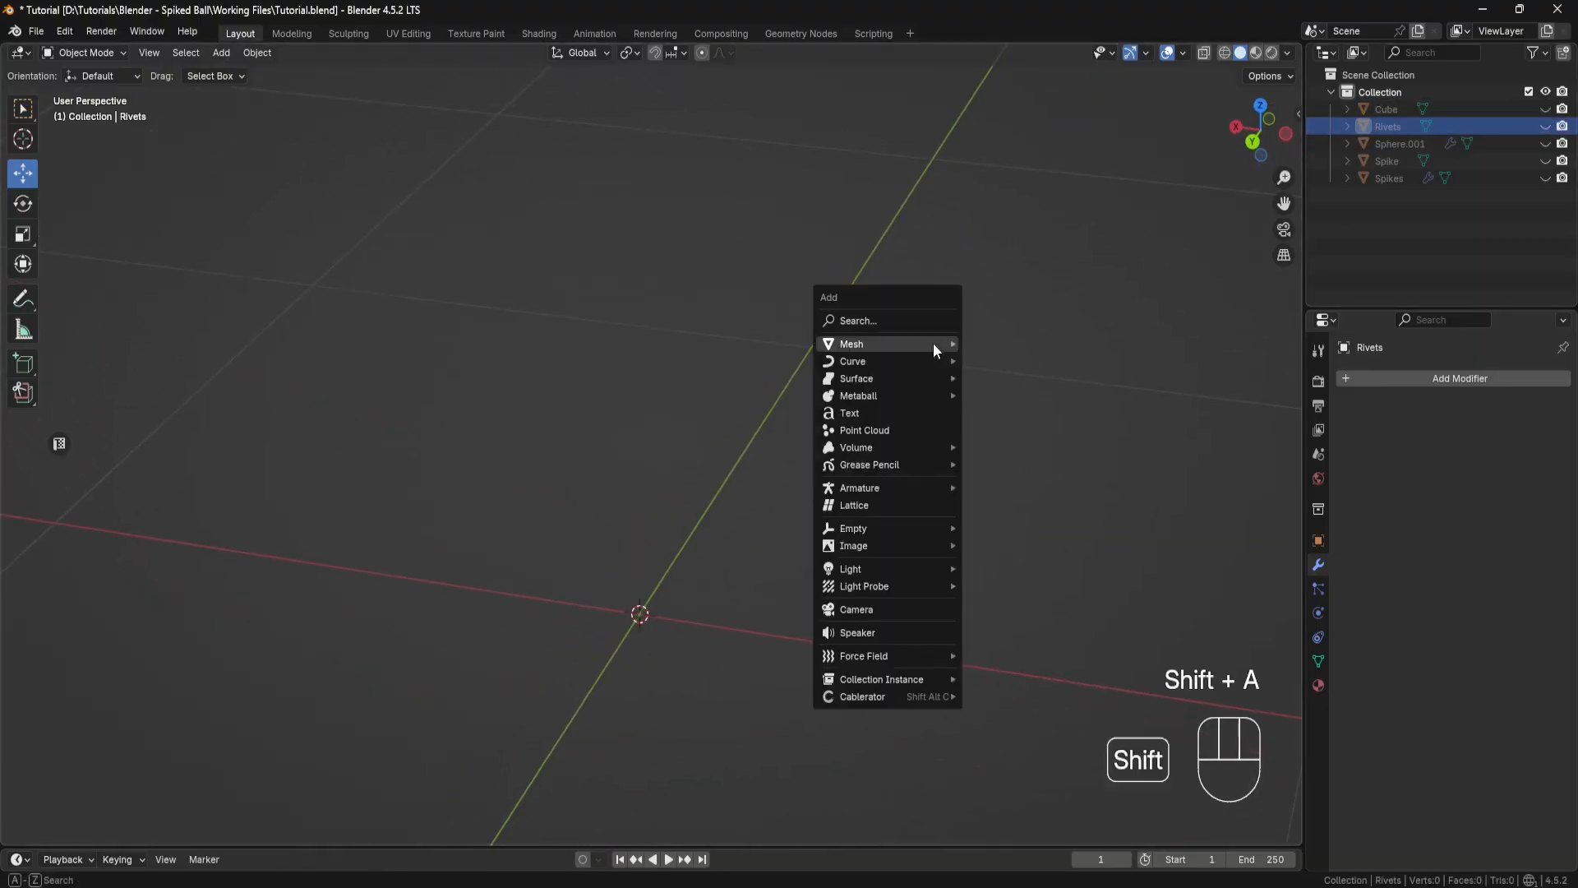
mouse_move(933, 343)
left_click(1003, 480)
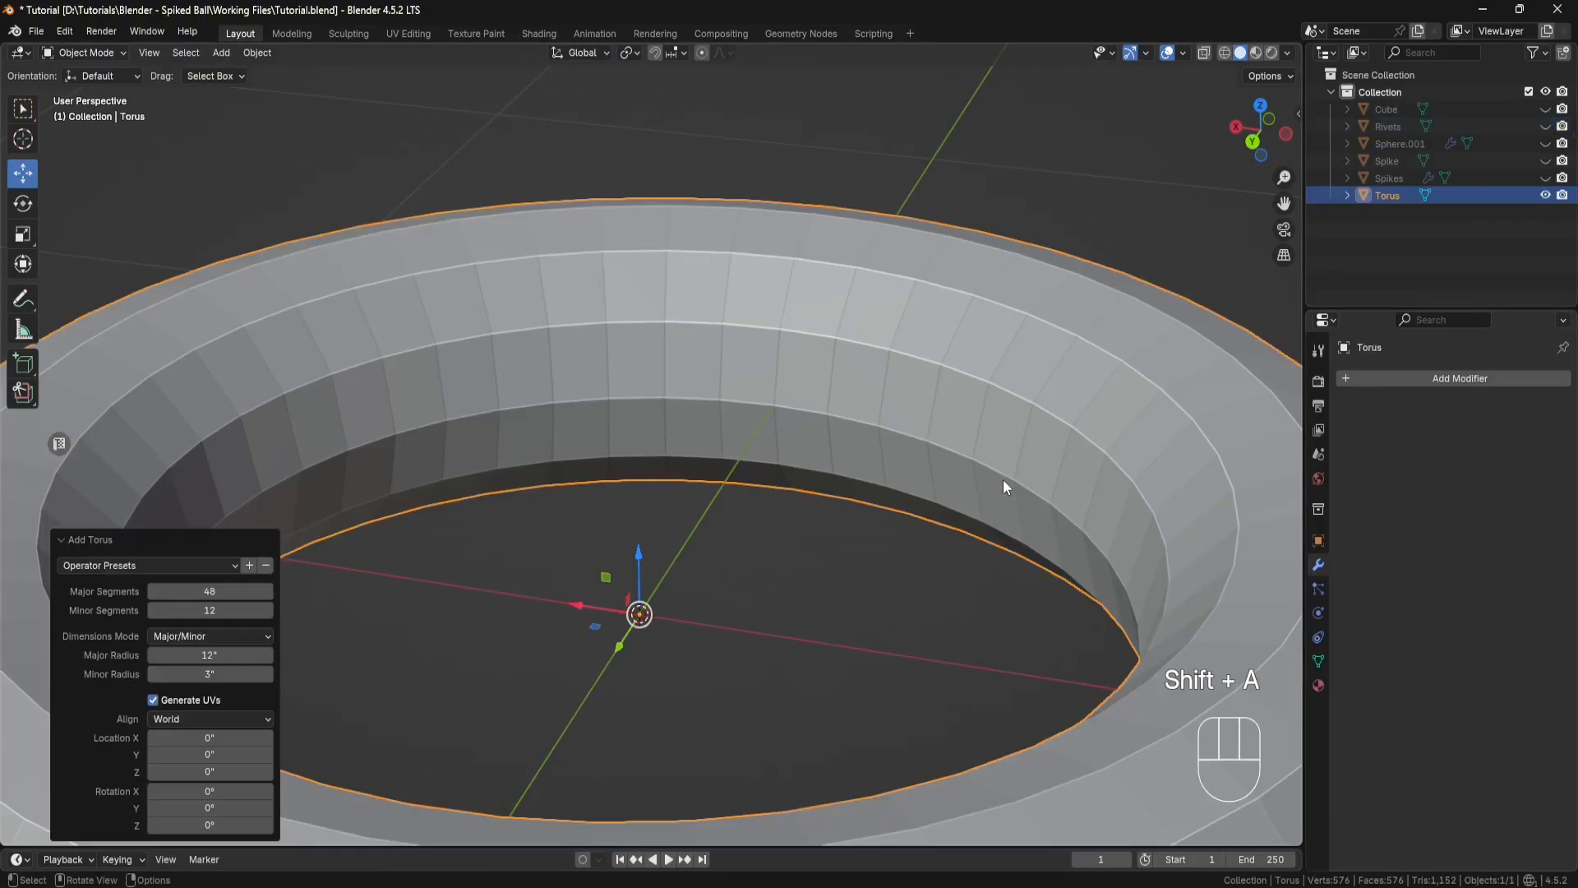
middle_click_drag(1003, 480, 841, 417)
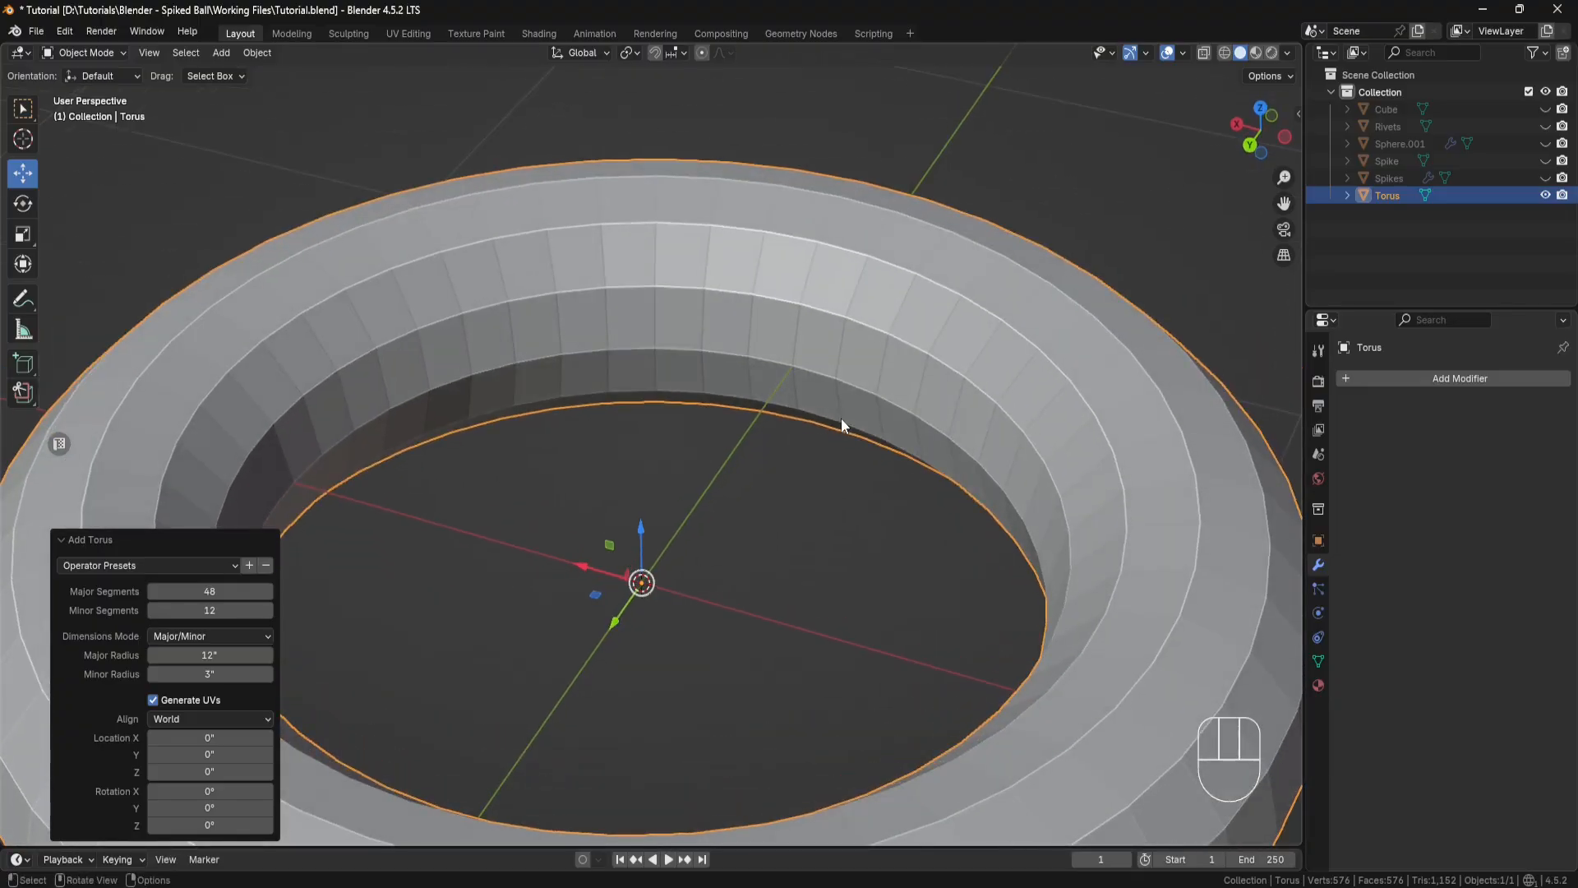
left_click(195, 590)
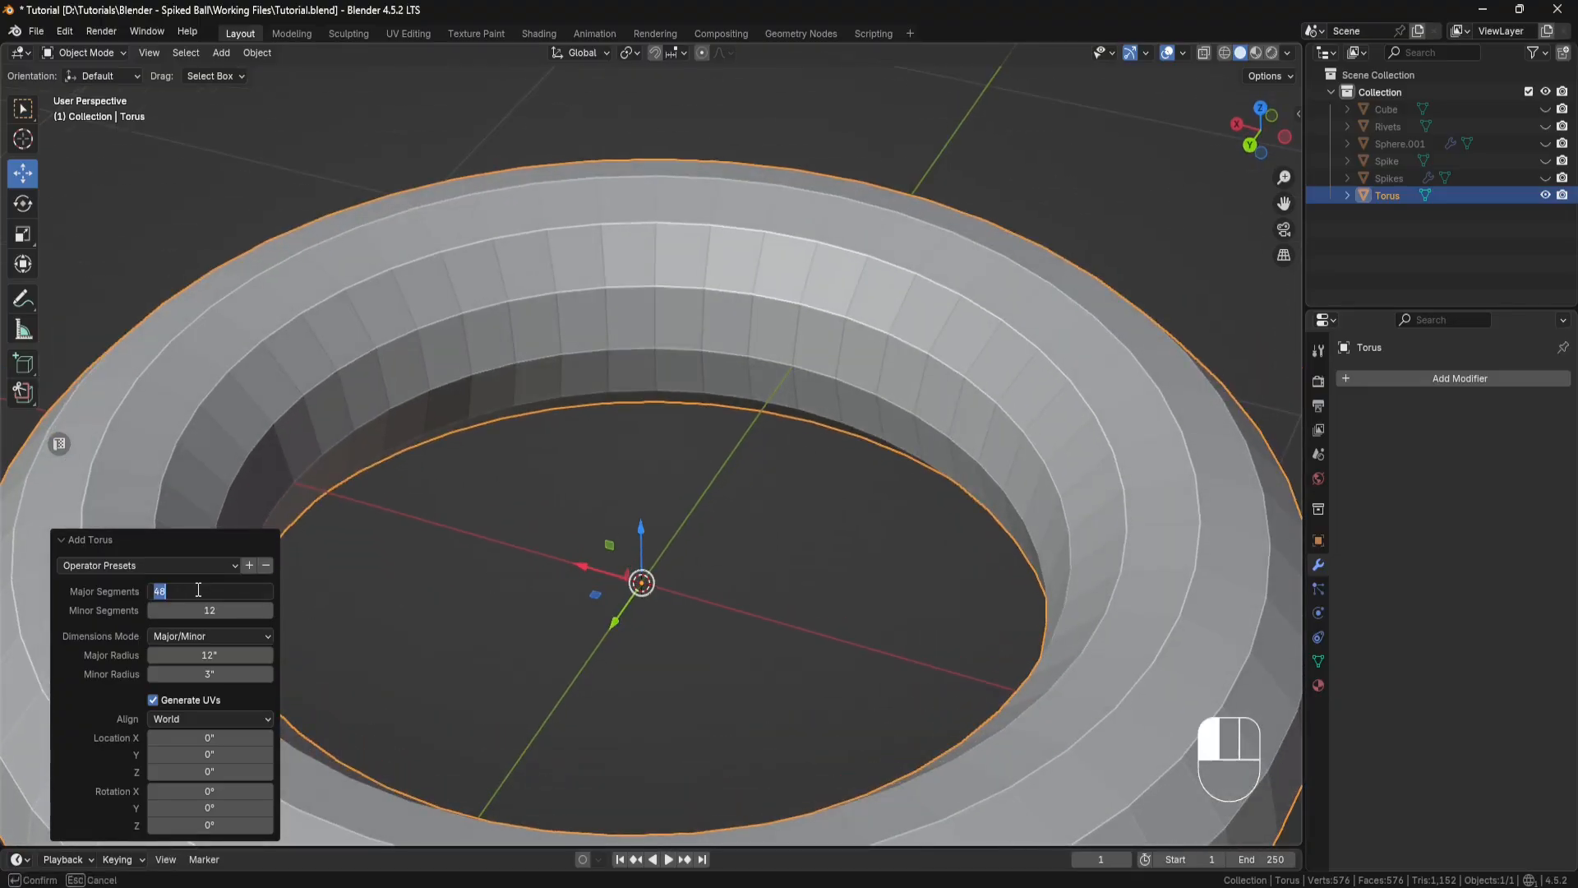
key("Return")
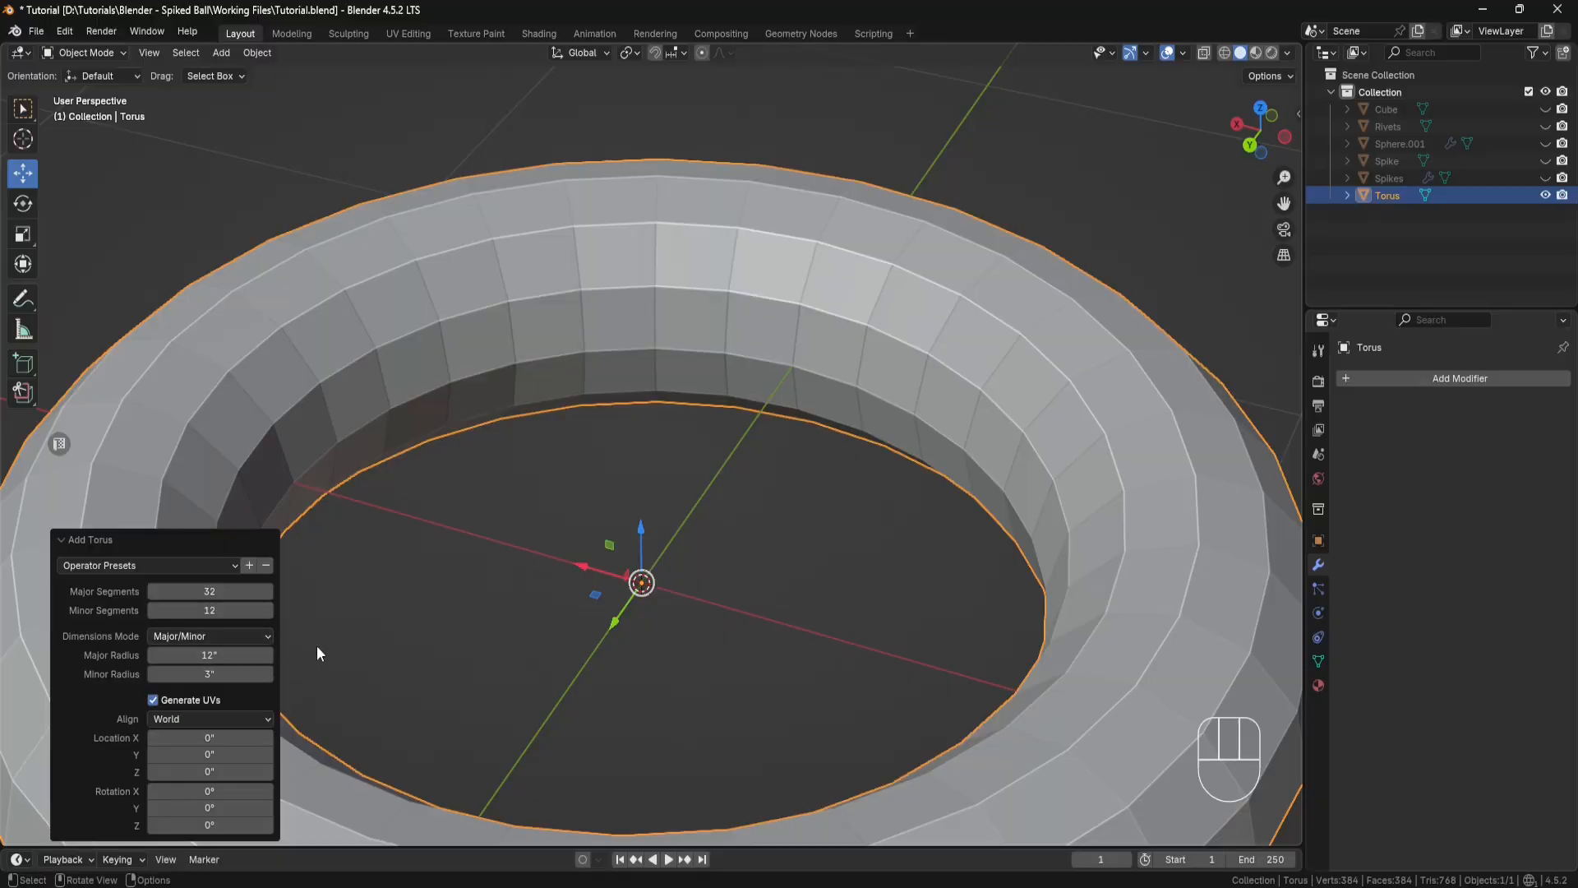
Step: Set the torus's major radius to 0.53 inches and its minor radius to 0.125 inches
left_click(226, 674)
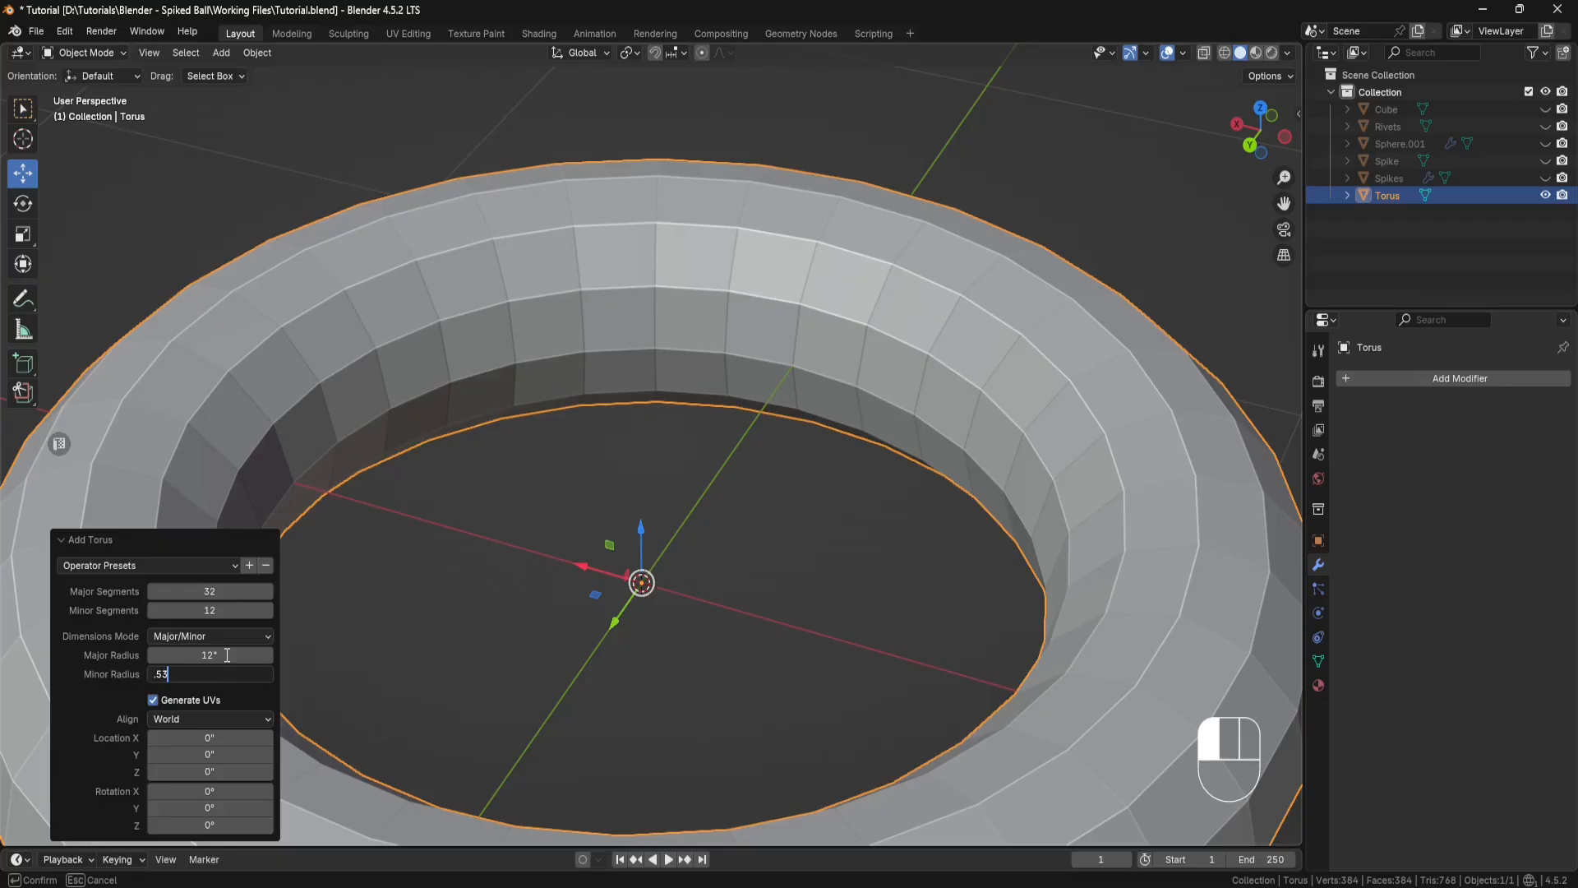
key("Return")
left_click(222, 654)
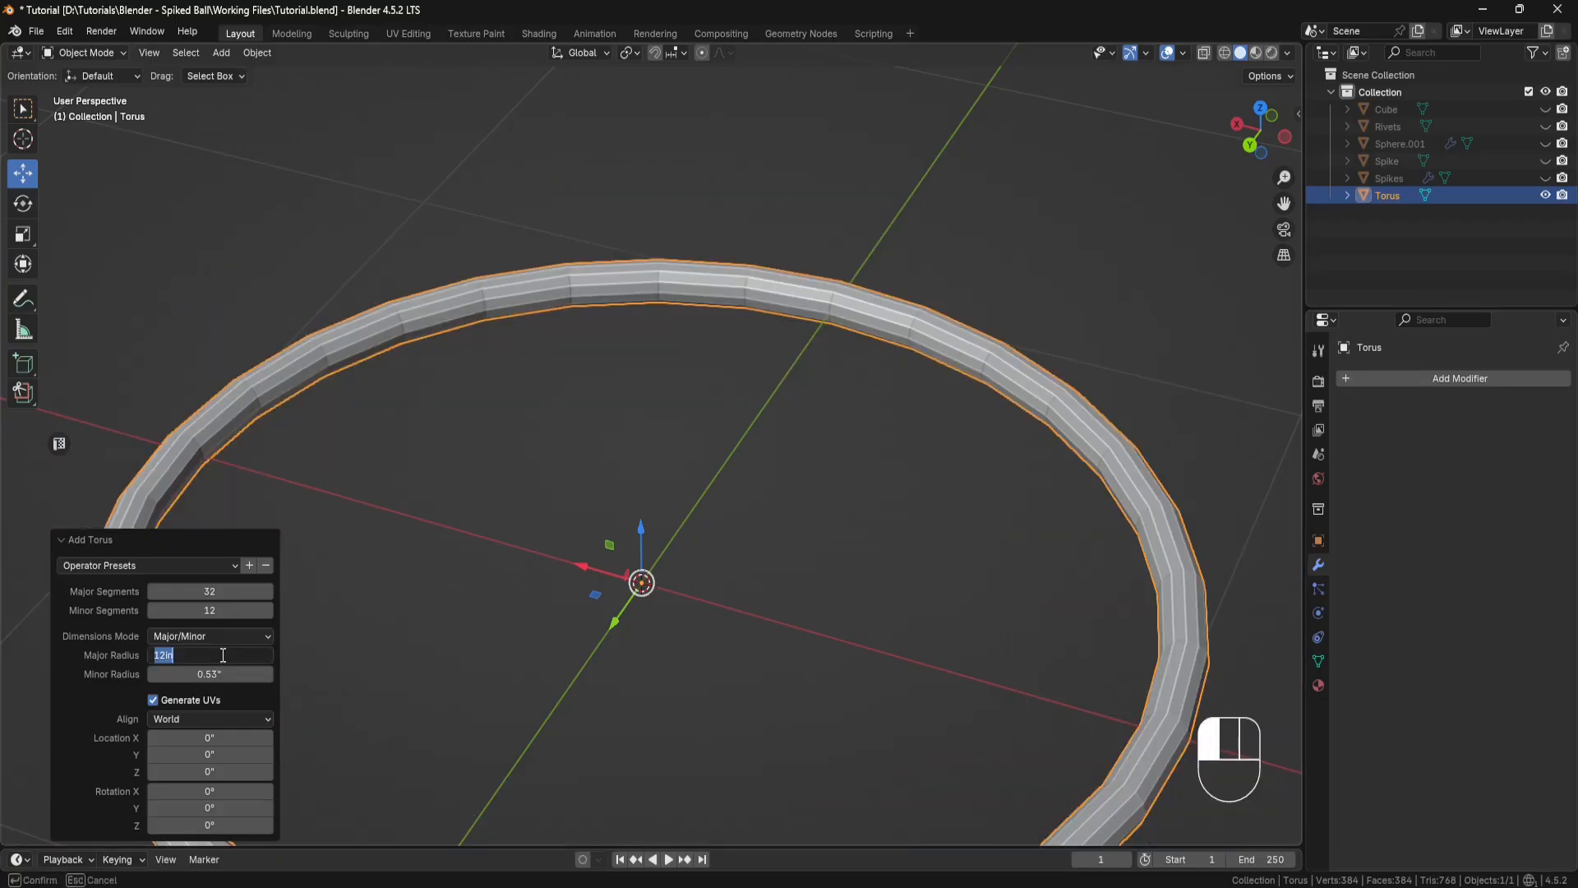
type(".53")
key("Return")
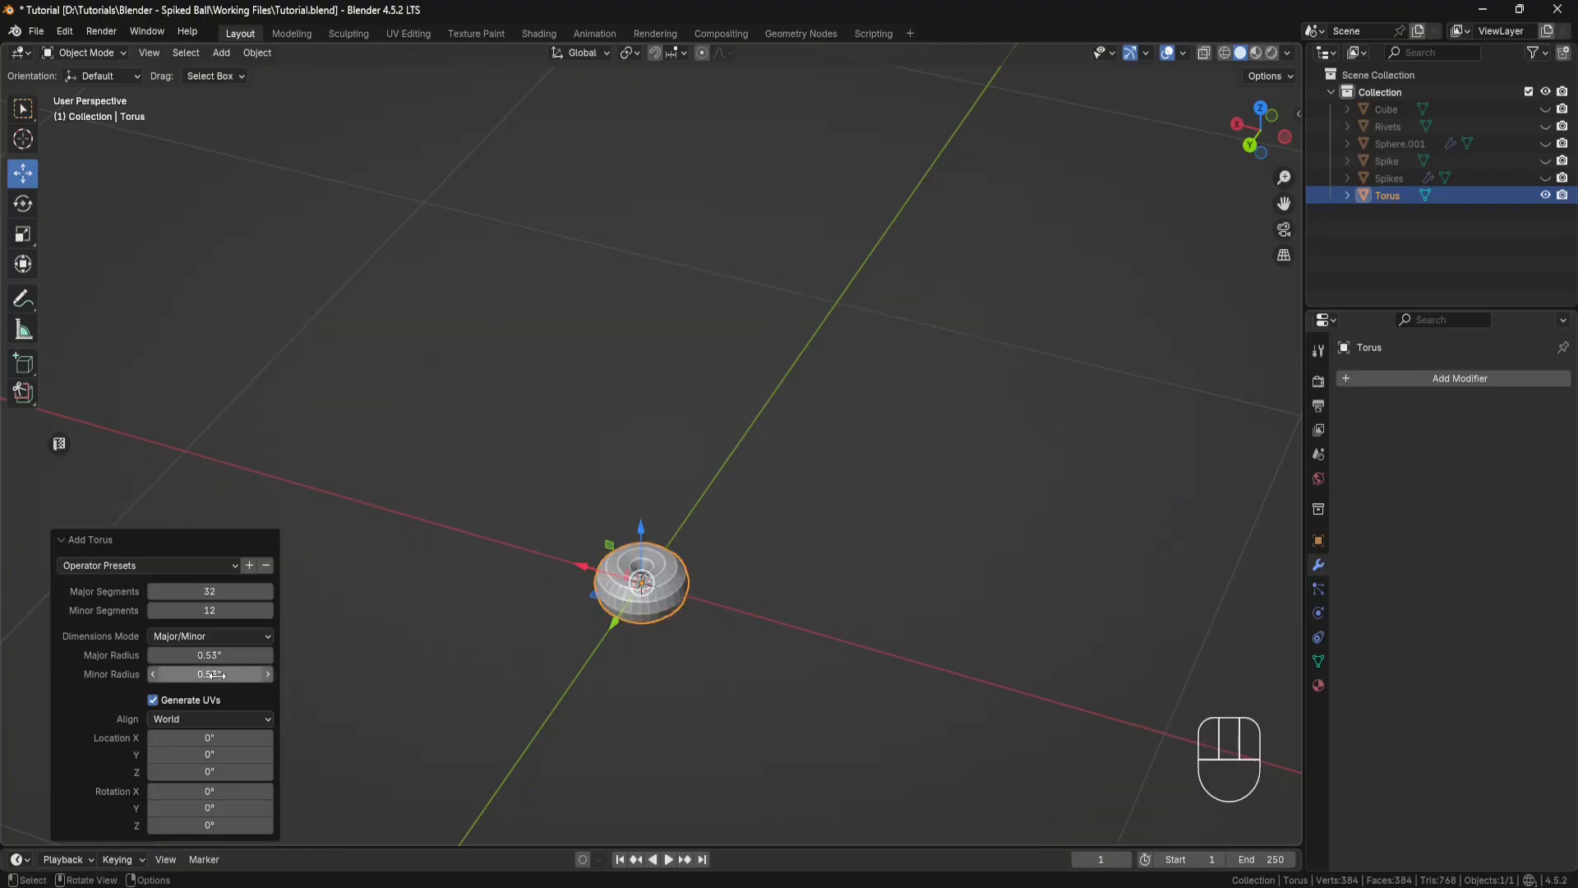
left_click(219, 674)
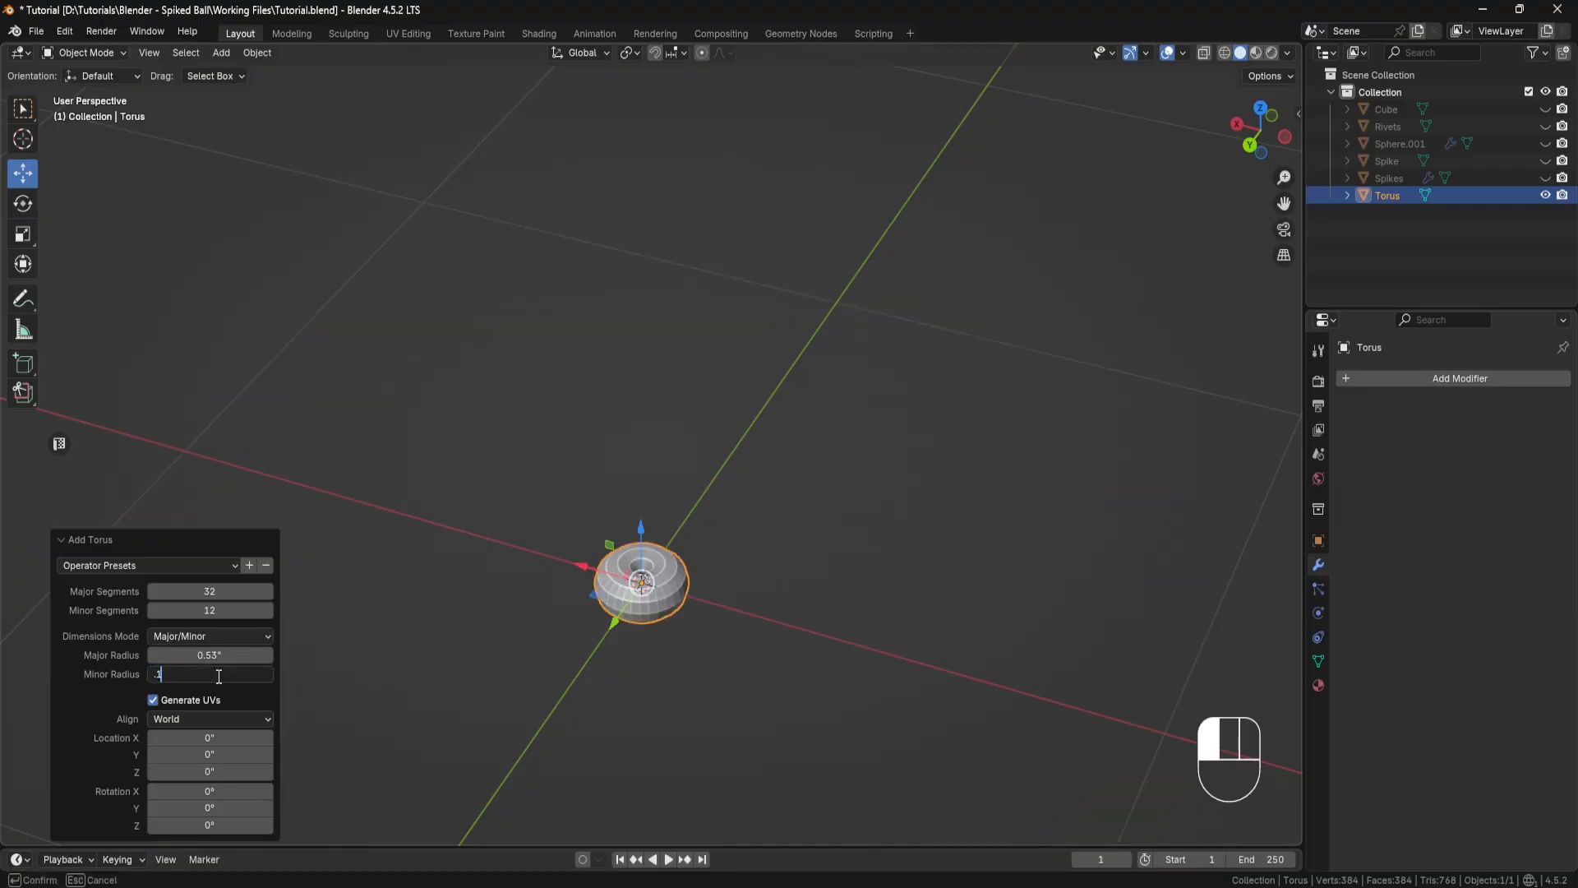
type(".125")
key("Return")
Step: Separate the positive-X half of the torus mesh into its own object, selecting through the mesh from the top view
scroll(559, 609, "up", 2)
middle_click_drag(559, 609, 553, 423, "shift")
key("KP_7")
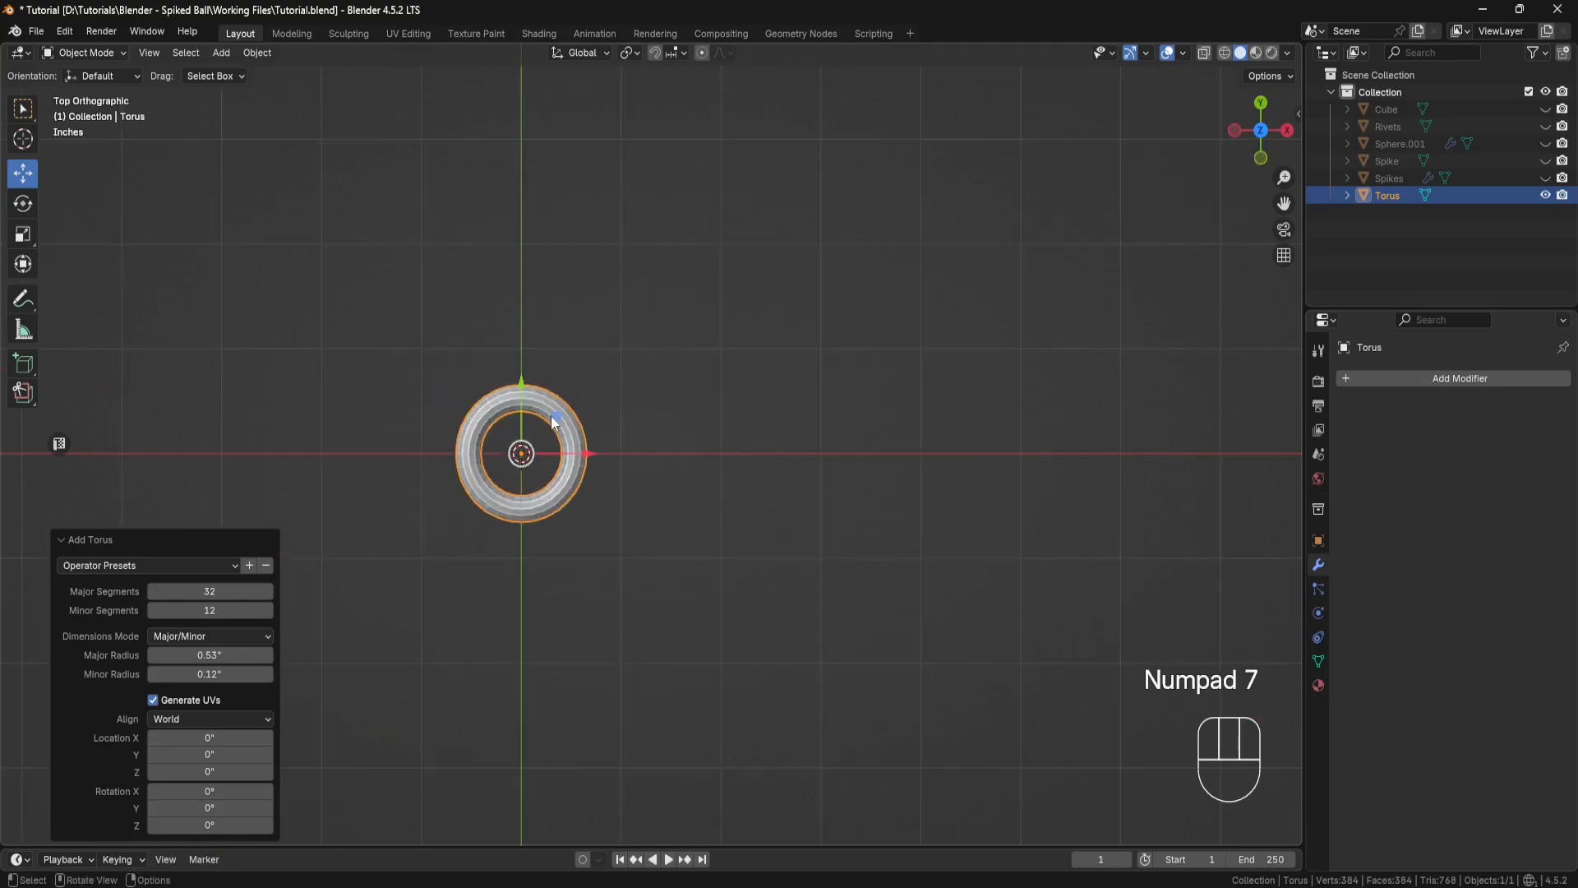
scroll(551, 419, "up", 3)
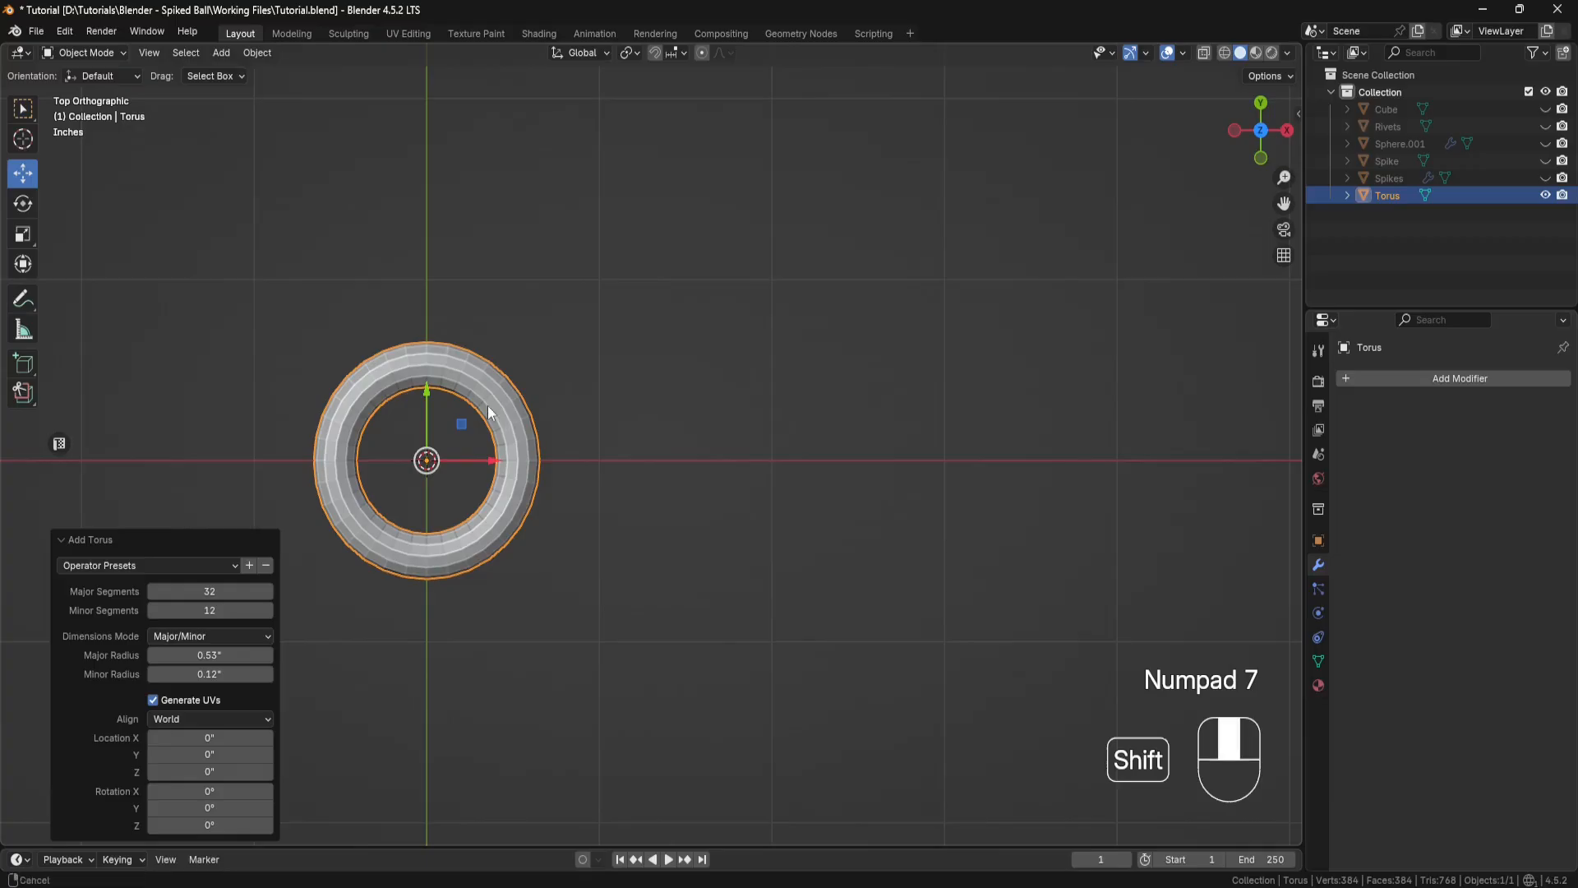
middle_click_drag(487, 416, 662, 431, "shift")
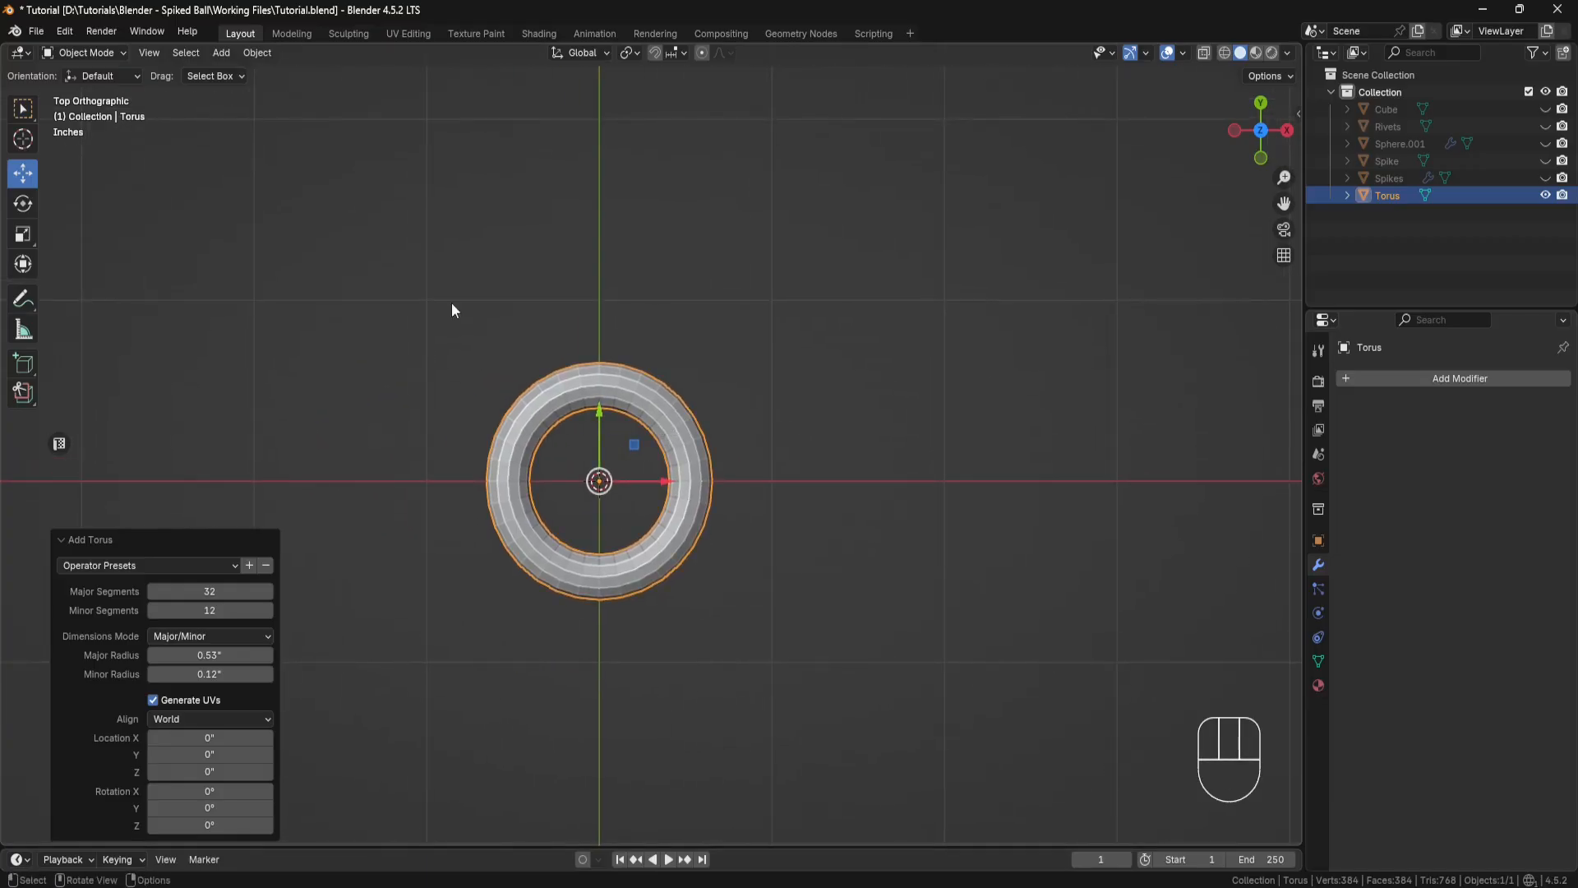
left_click(125, 52)
left_click(111, 93)
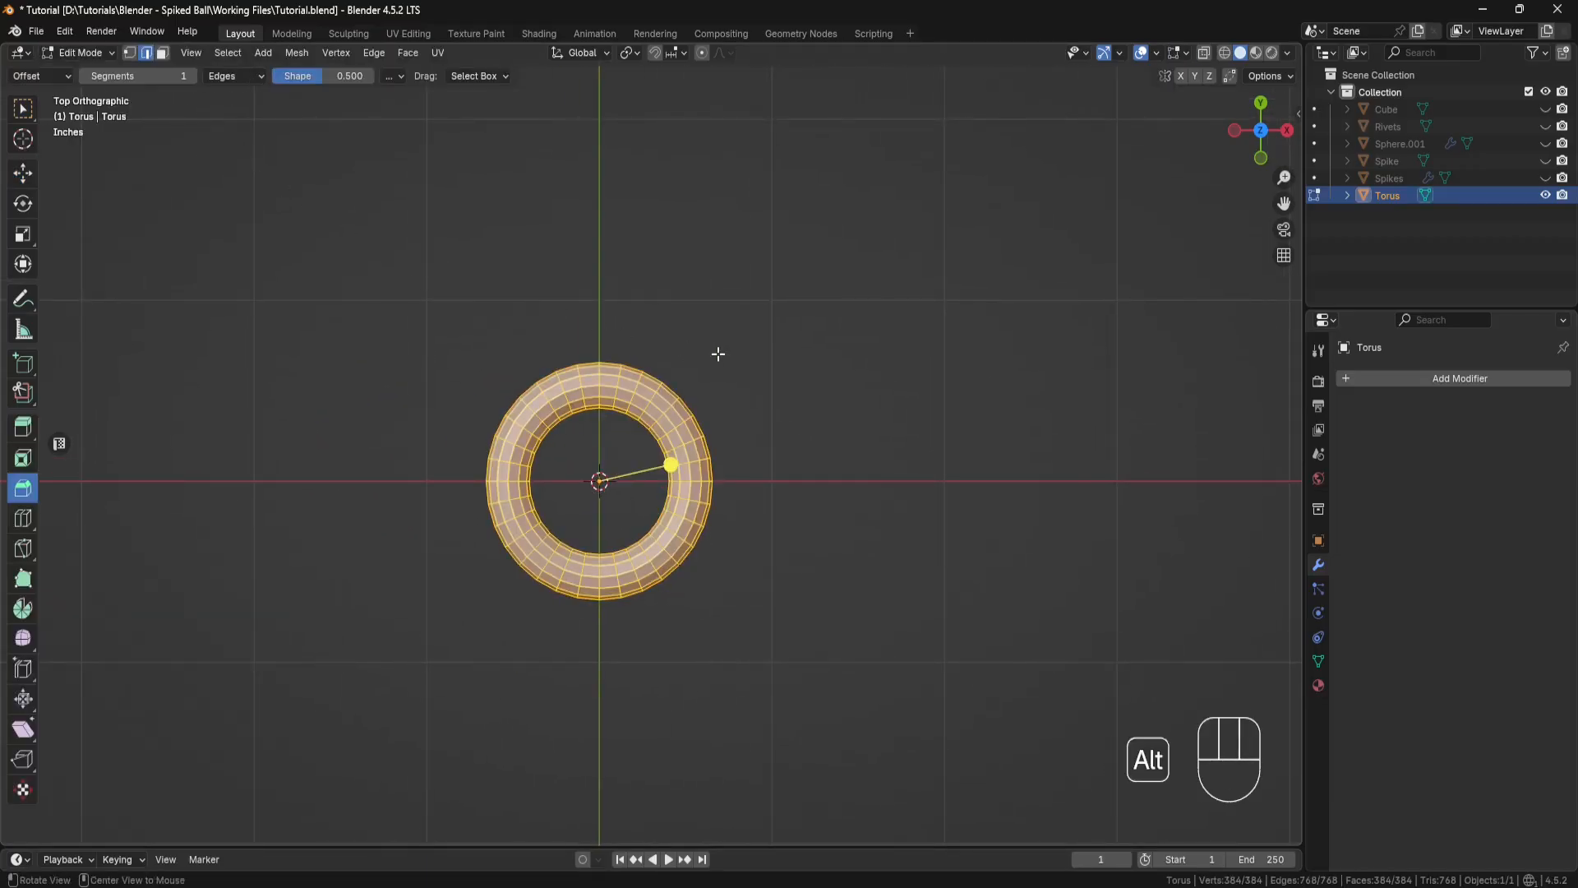
key("alt+z")
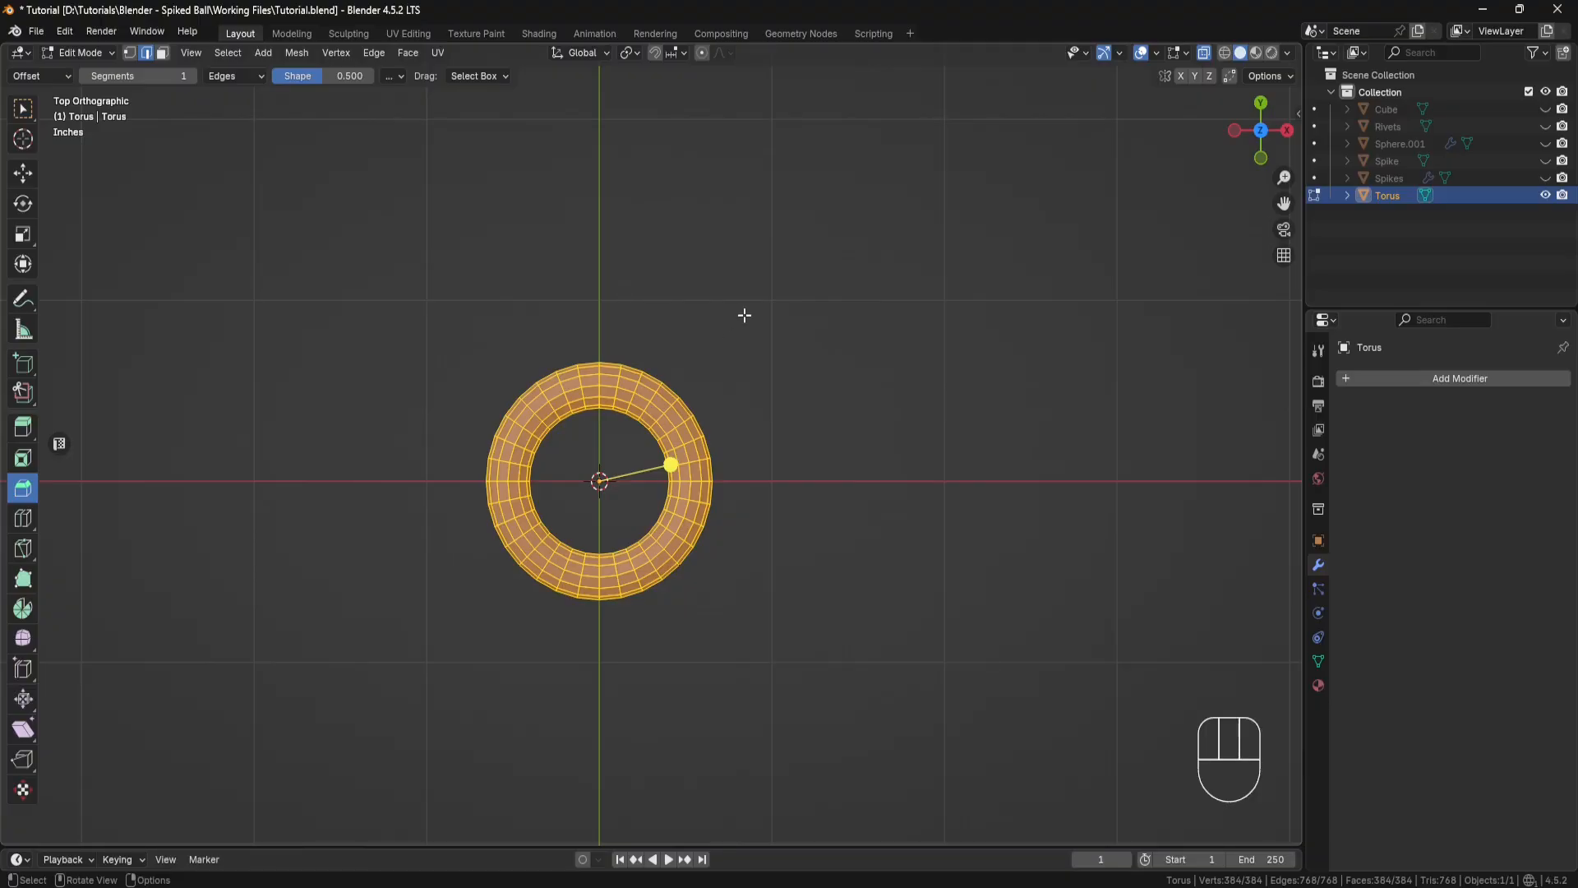
left_click(23, 173)
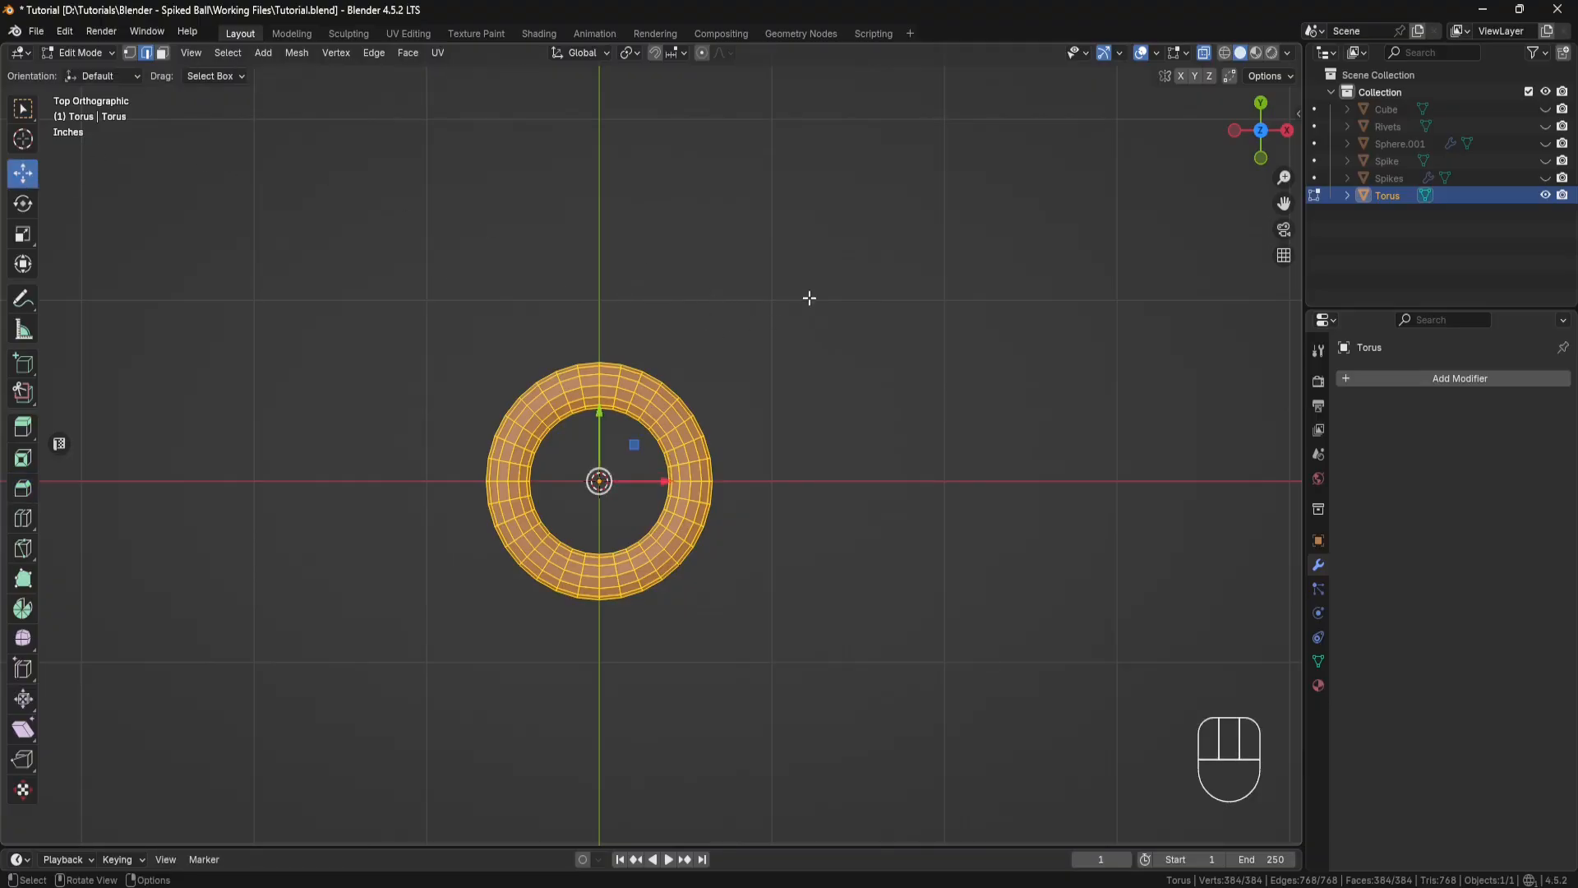
left_click_drag(813, 292, 593, 672)
key("p")
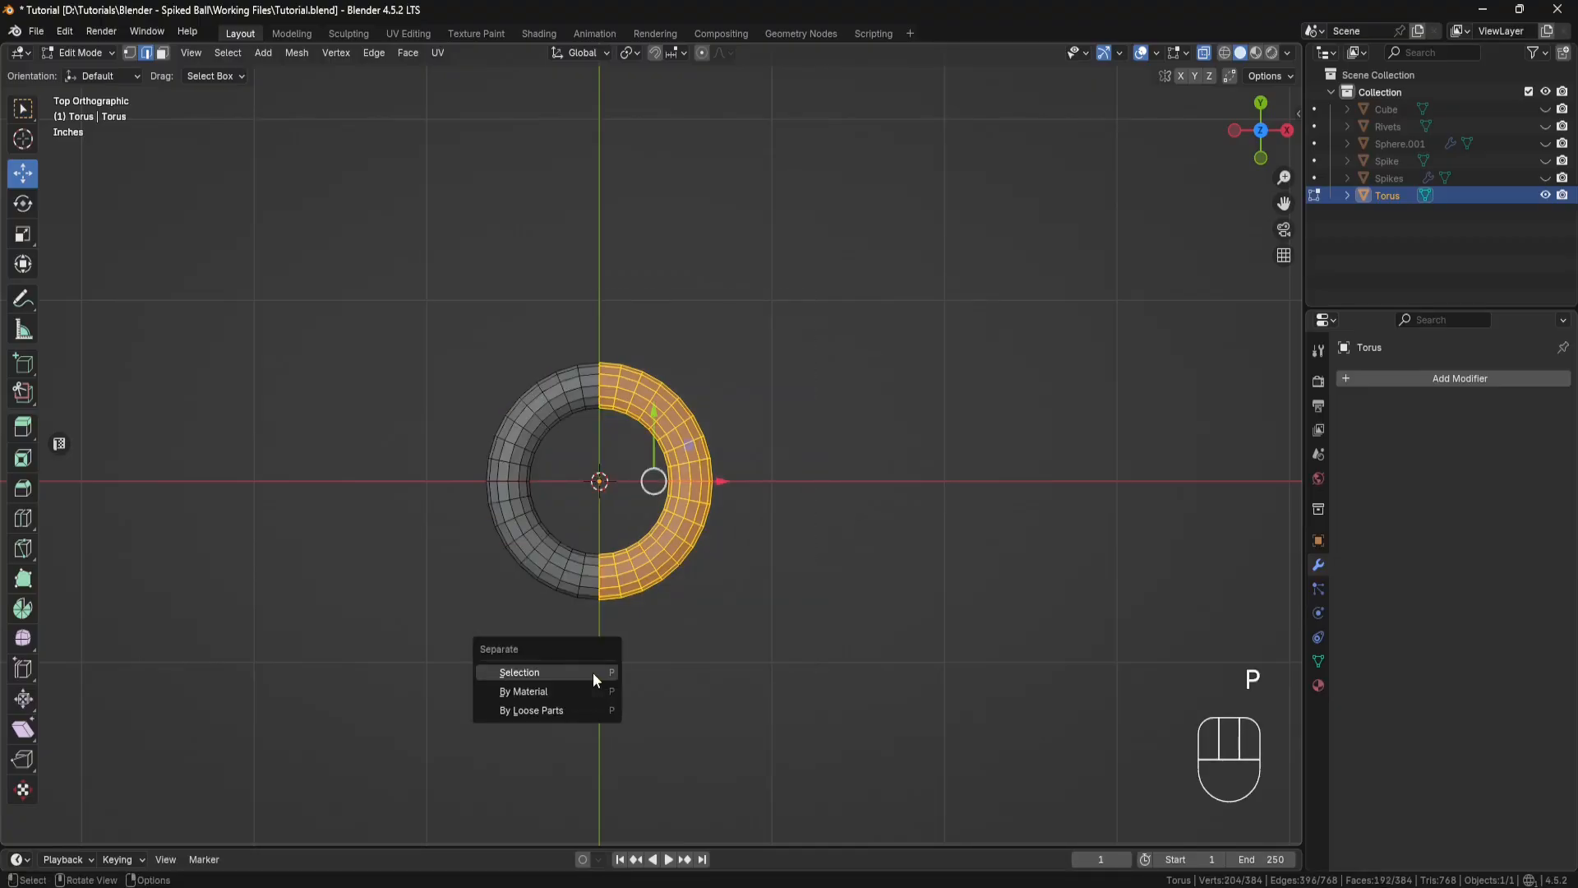
left_click(594, 672)
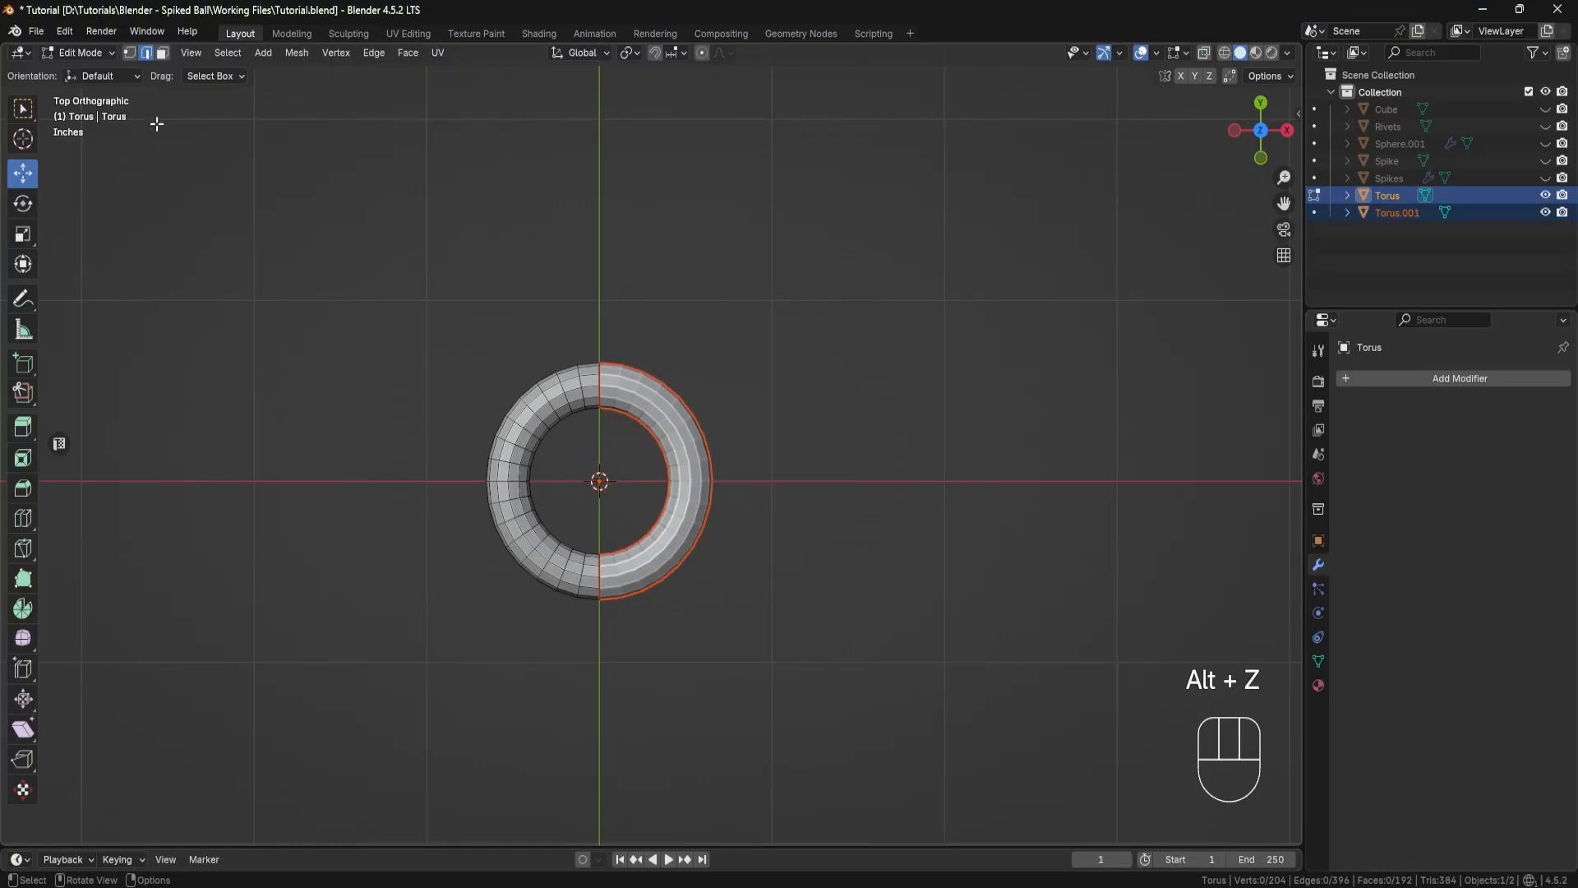
Step: Move the separated torus half 0.85 inches along X in Object Mode
left_click(111, 51)
left_click(107, 72)
left_click(690, 436)
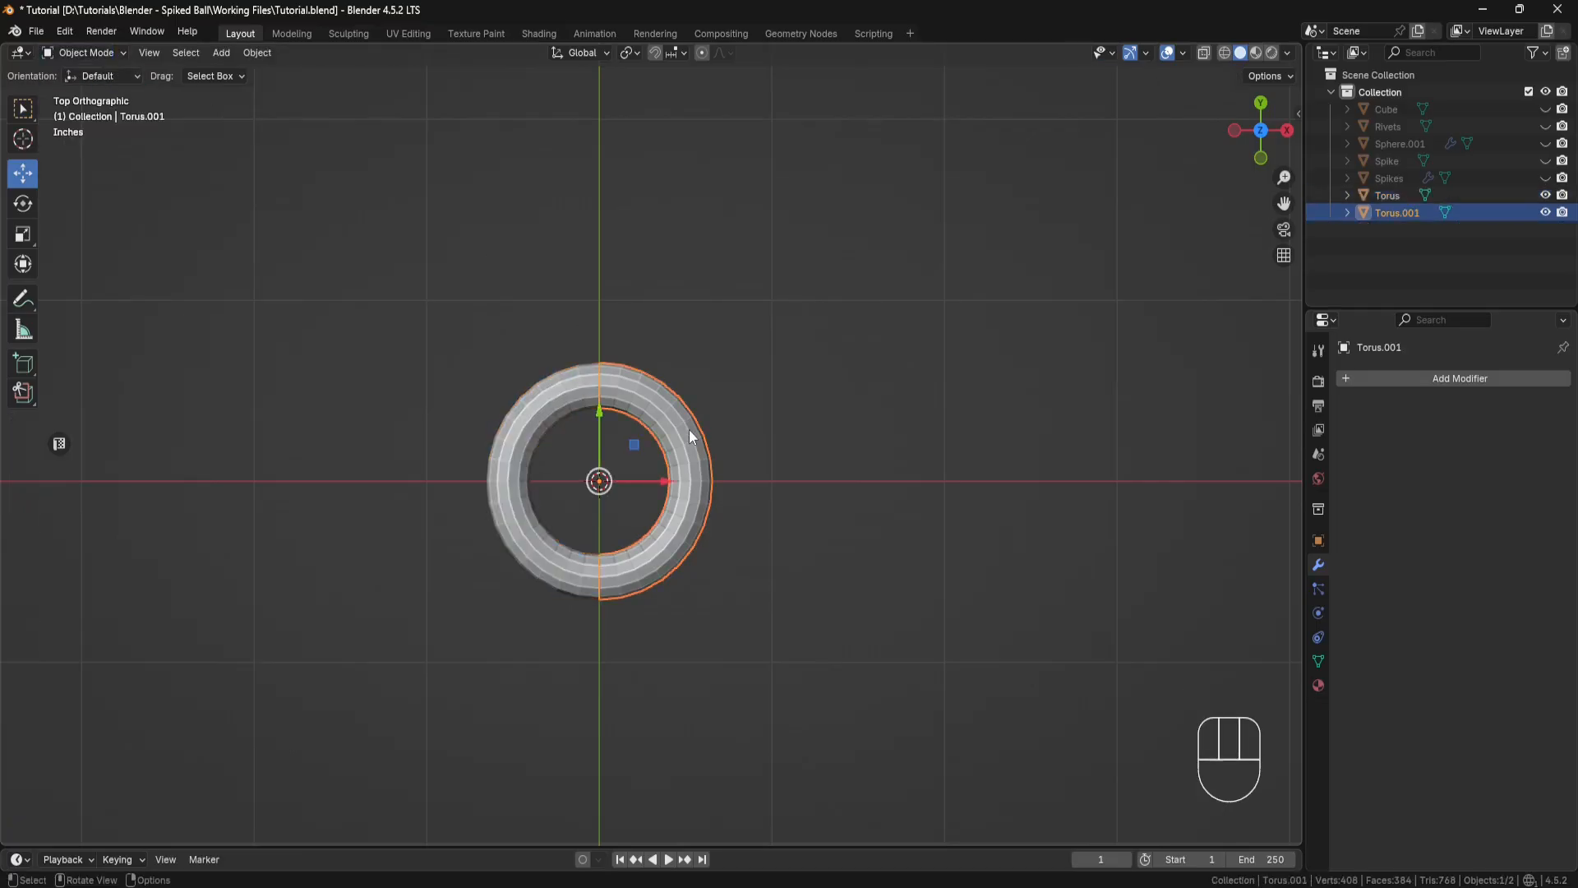
left_click_drag(670, 491, 774, 491)
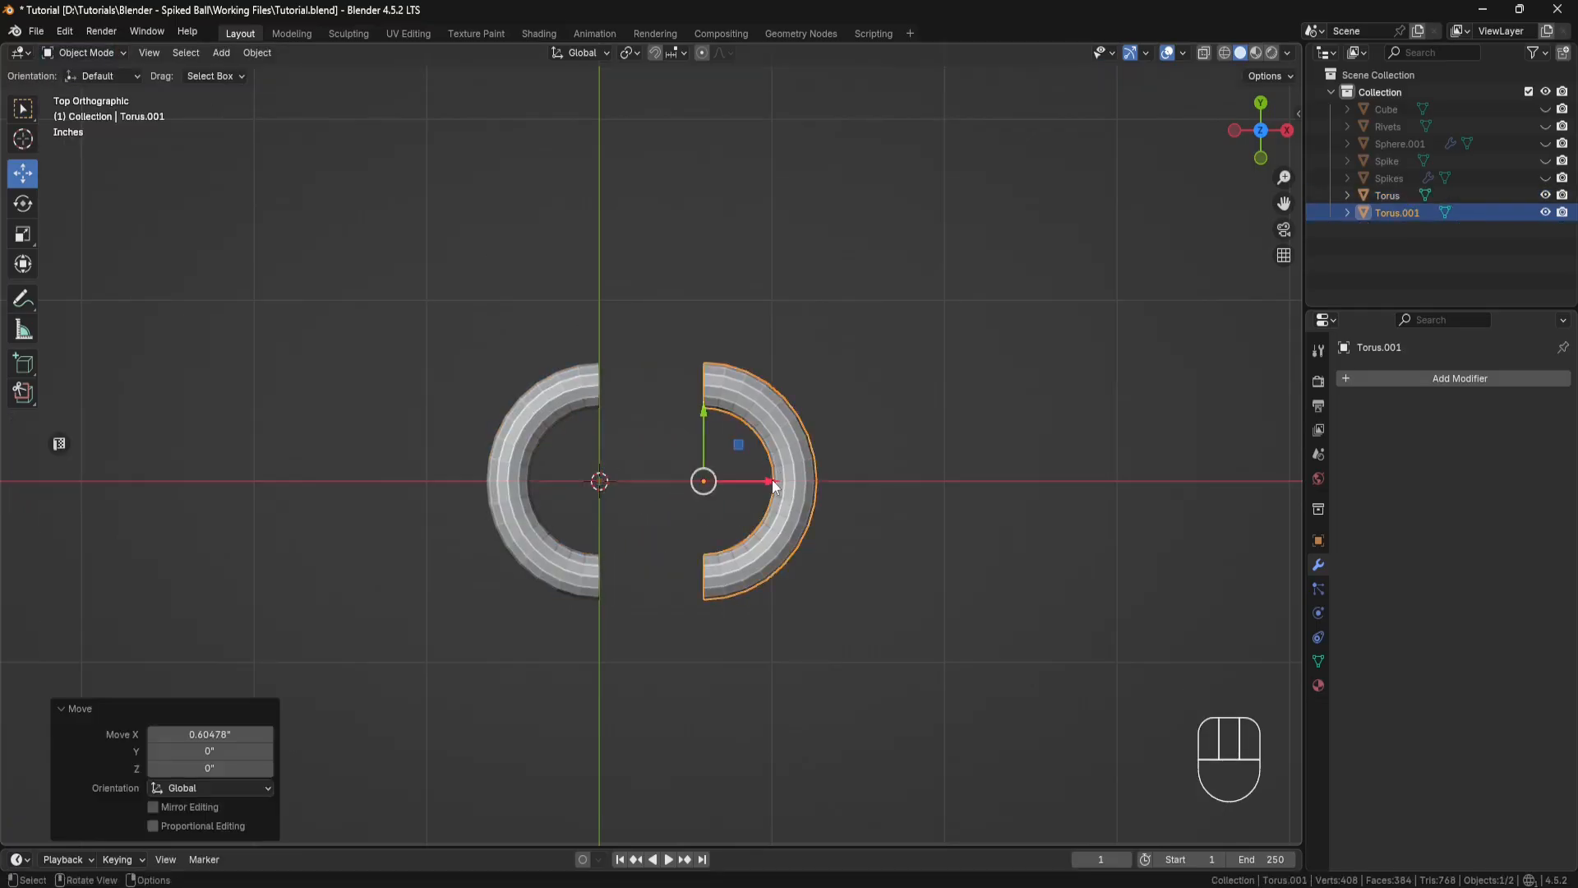
left_click(225, 733)
type("0.85")
key("Return")
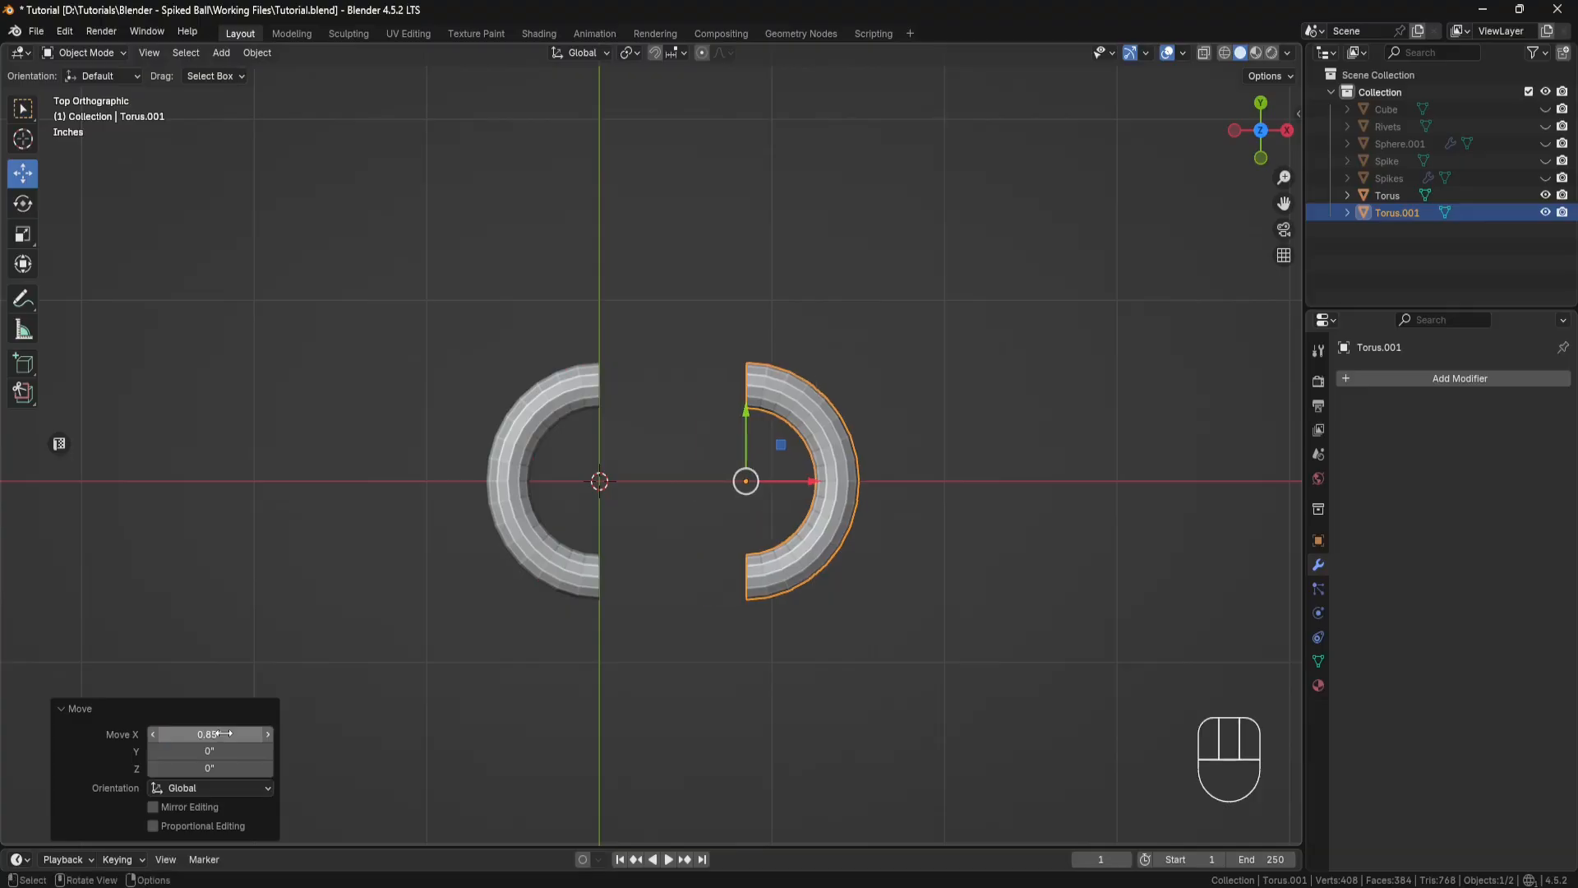
Step: Join the two torus halves into a single object
left_click(560, 407, "shift")
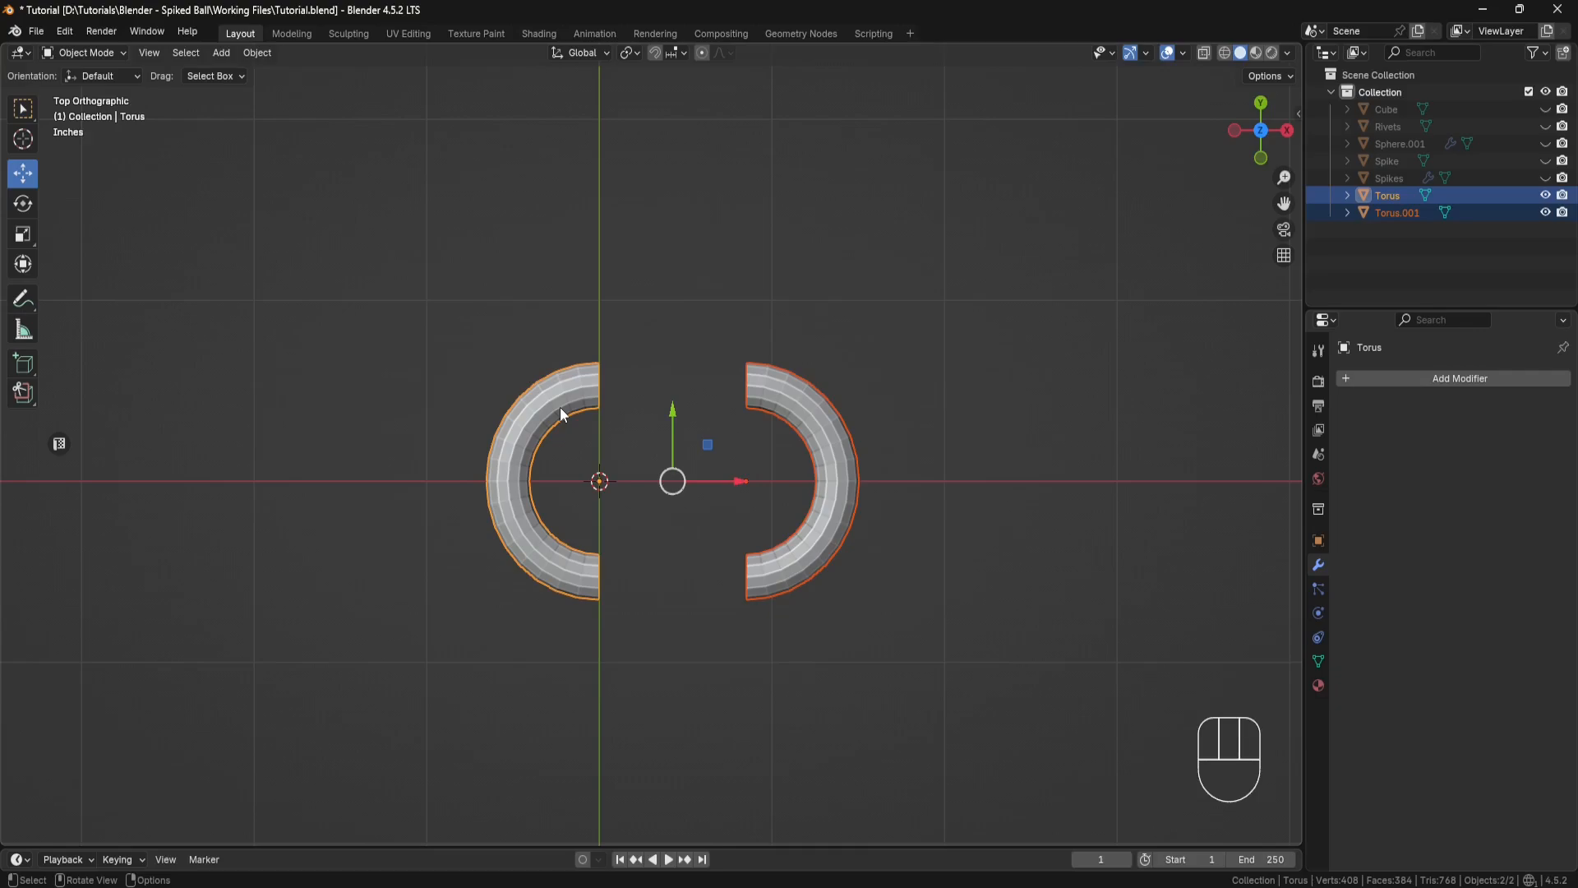
right_click(679, 342)
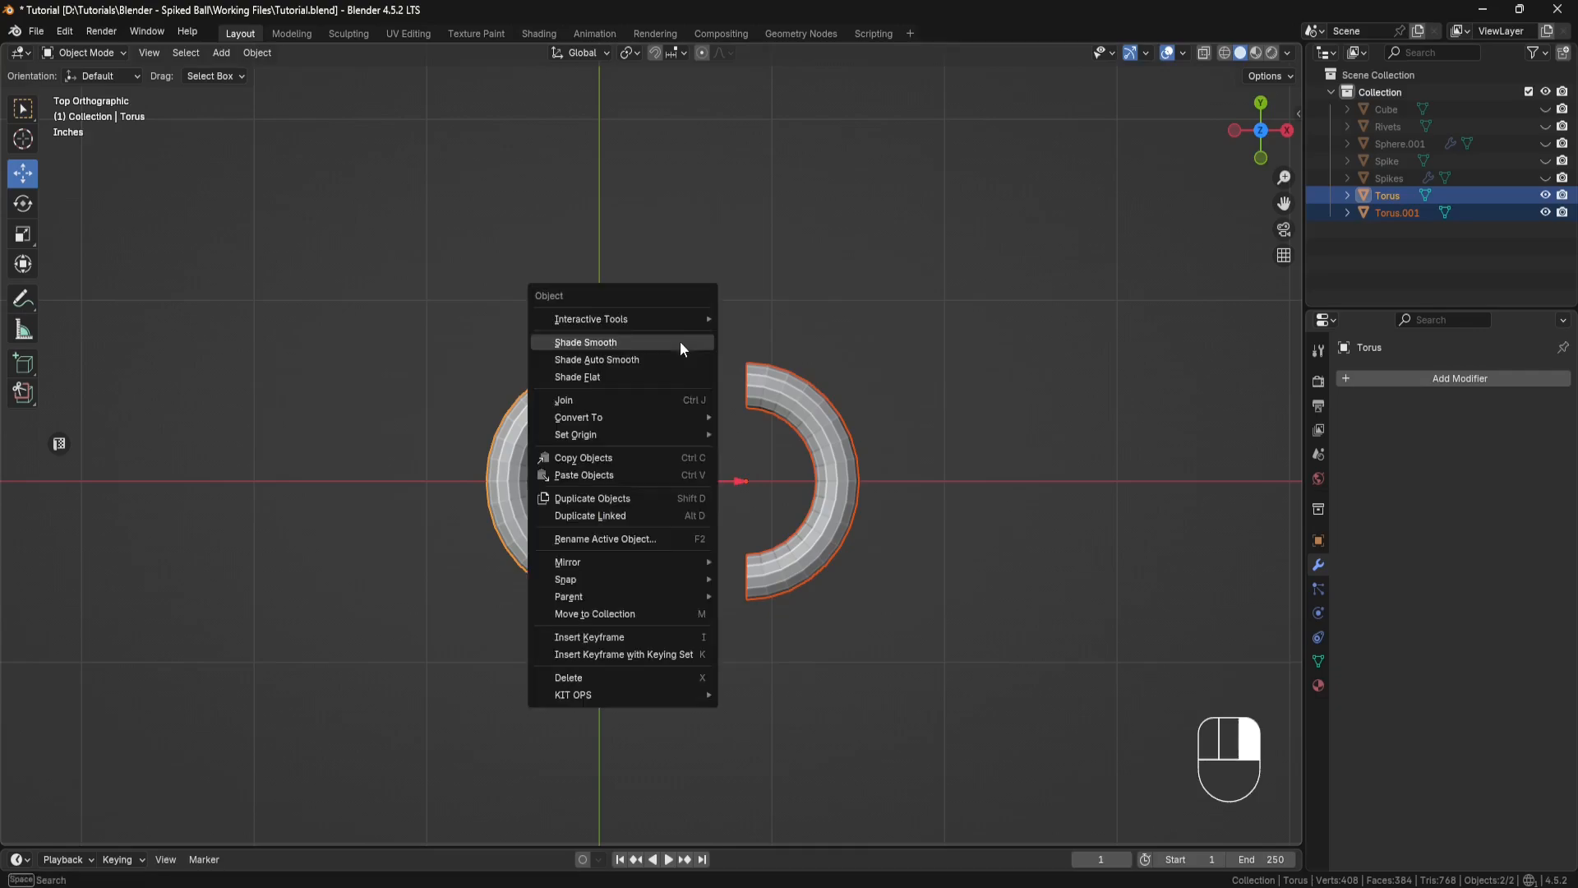
left_click(643, 400)
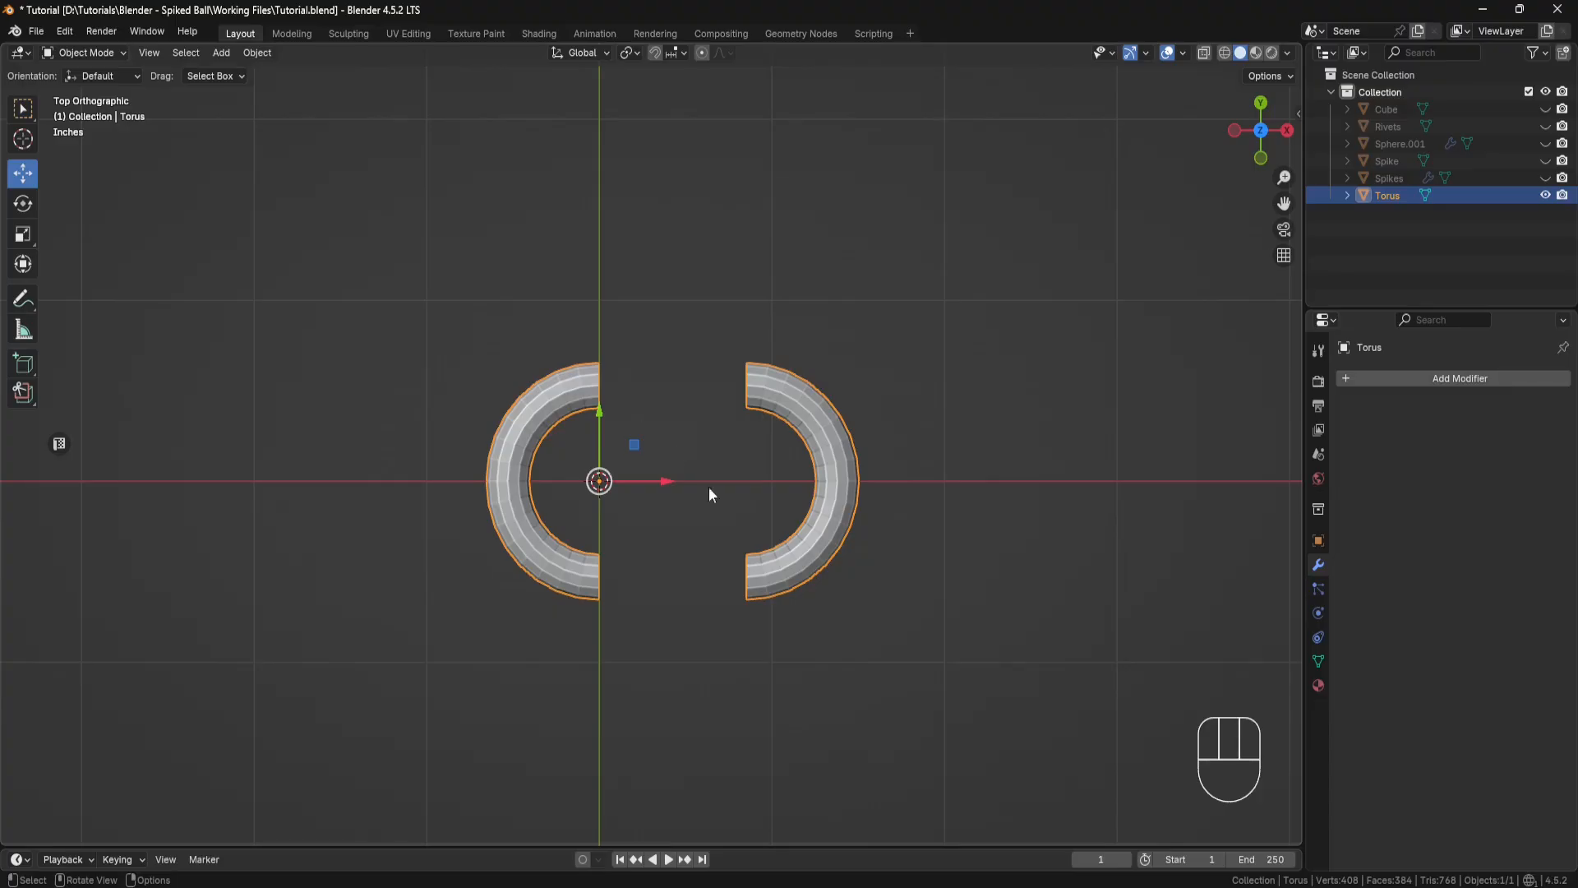
Step: Bridge the facing open edge loops on the positive-Y side of the two torus halves
middle_click_drag(709, 493, 670, 392)
scroll(676, 403, "up", 3)
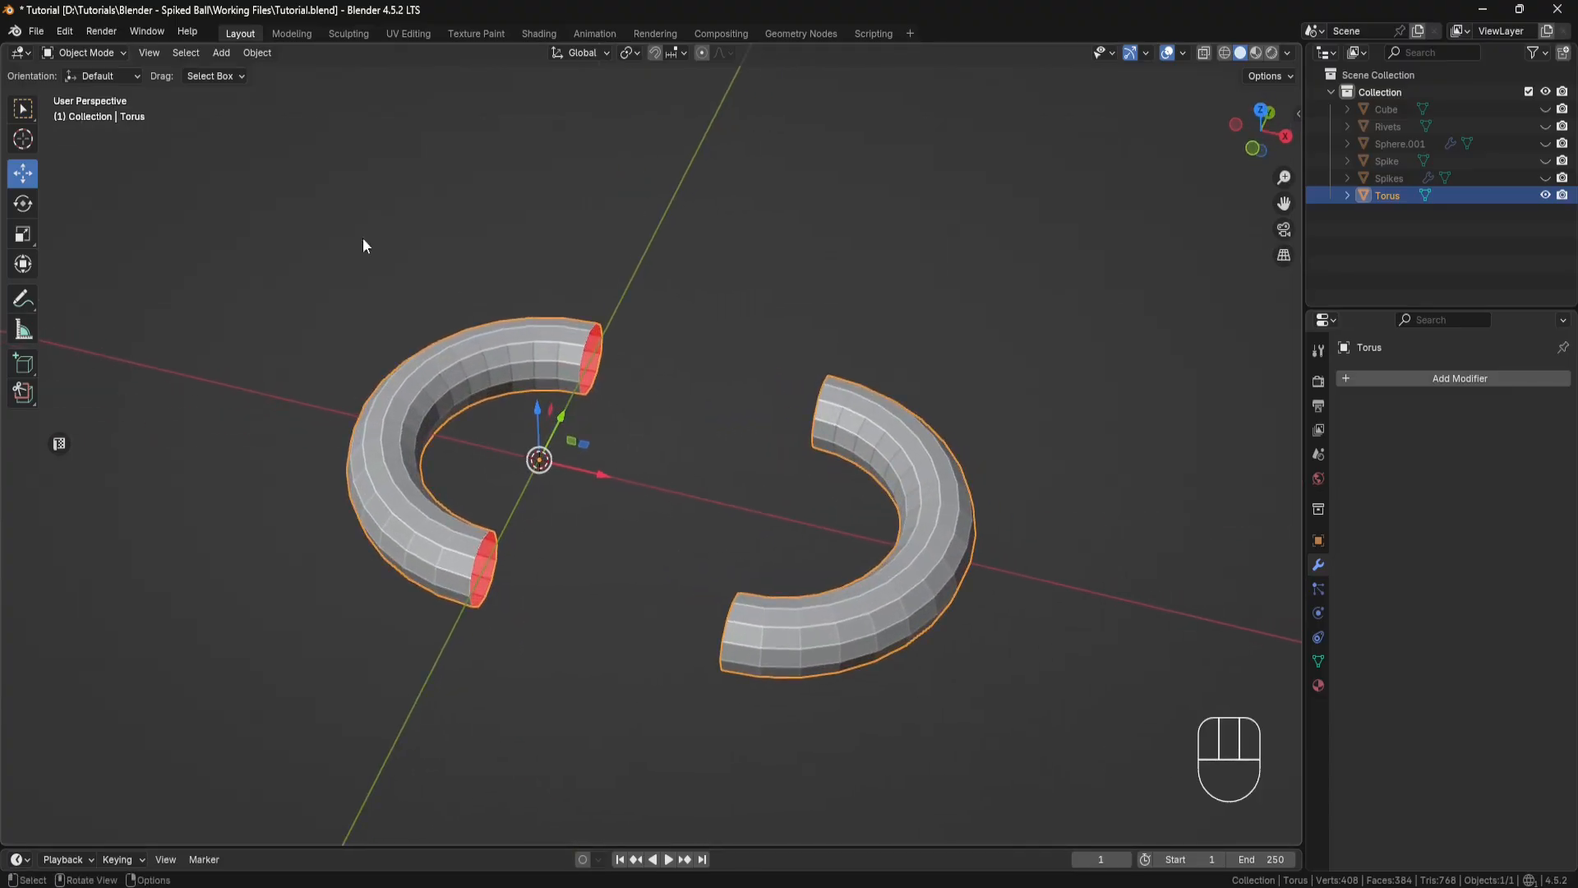
left_click(124, 52)
left_click(108, 72)
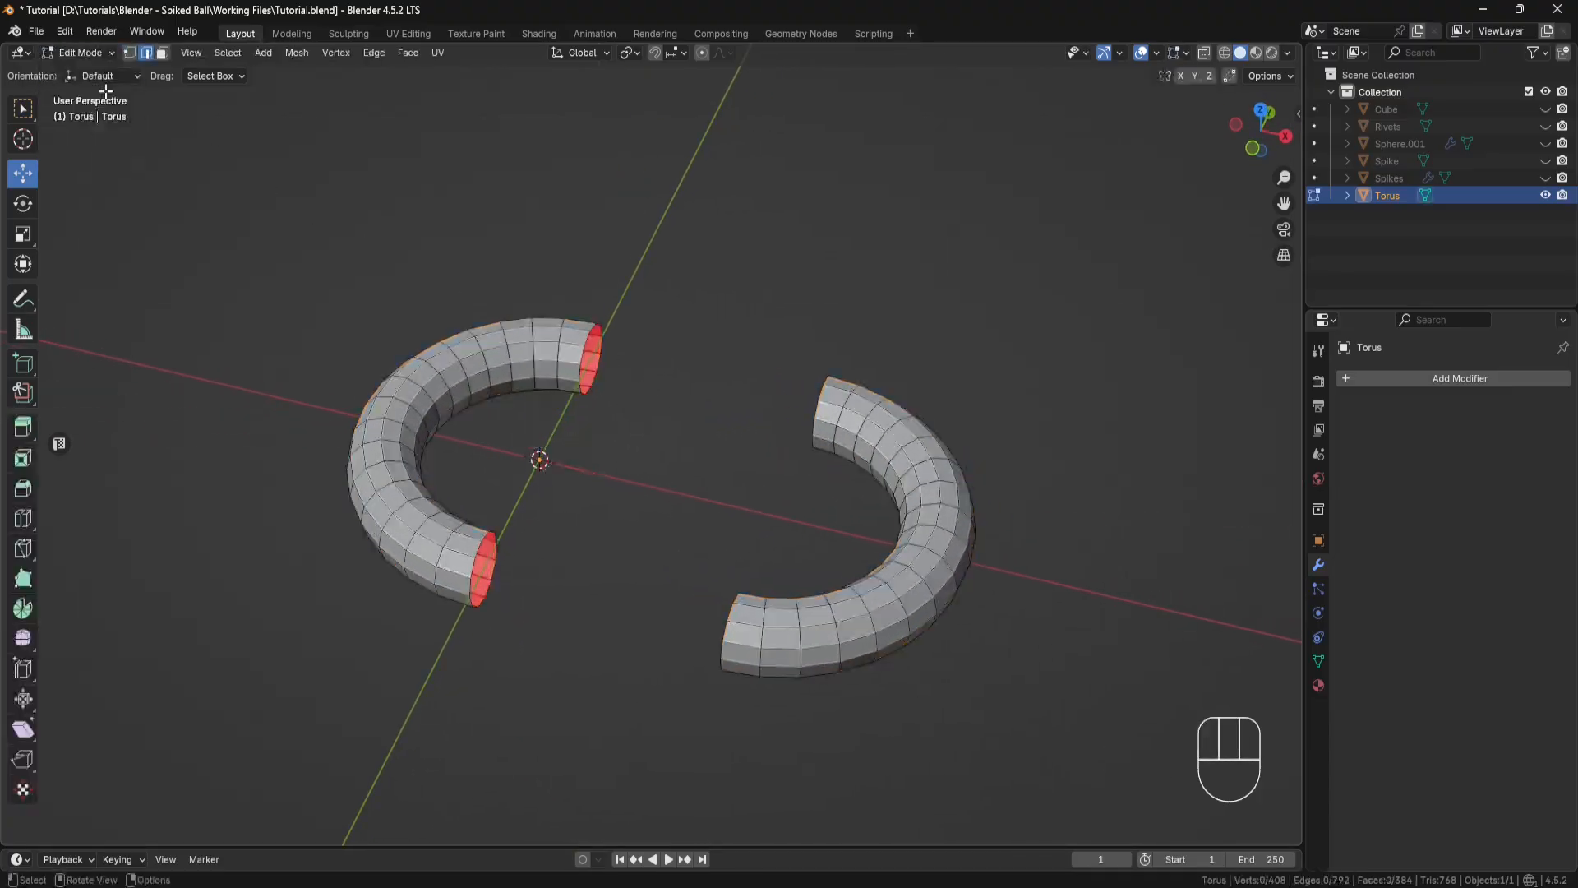
left_click(587, 339, "alt")
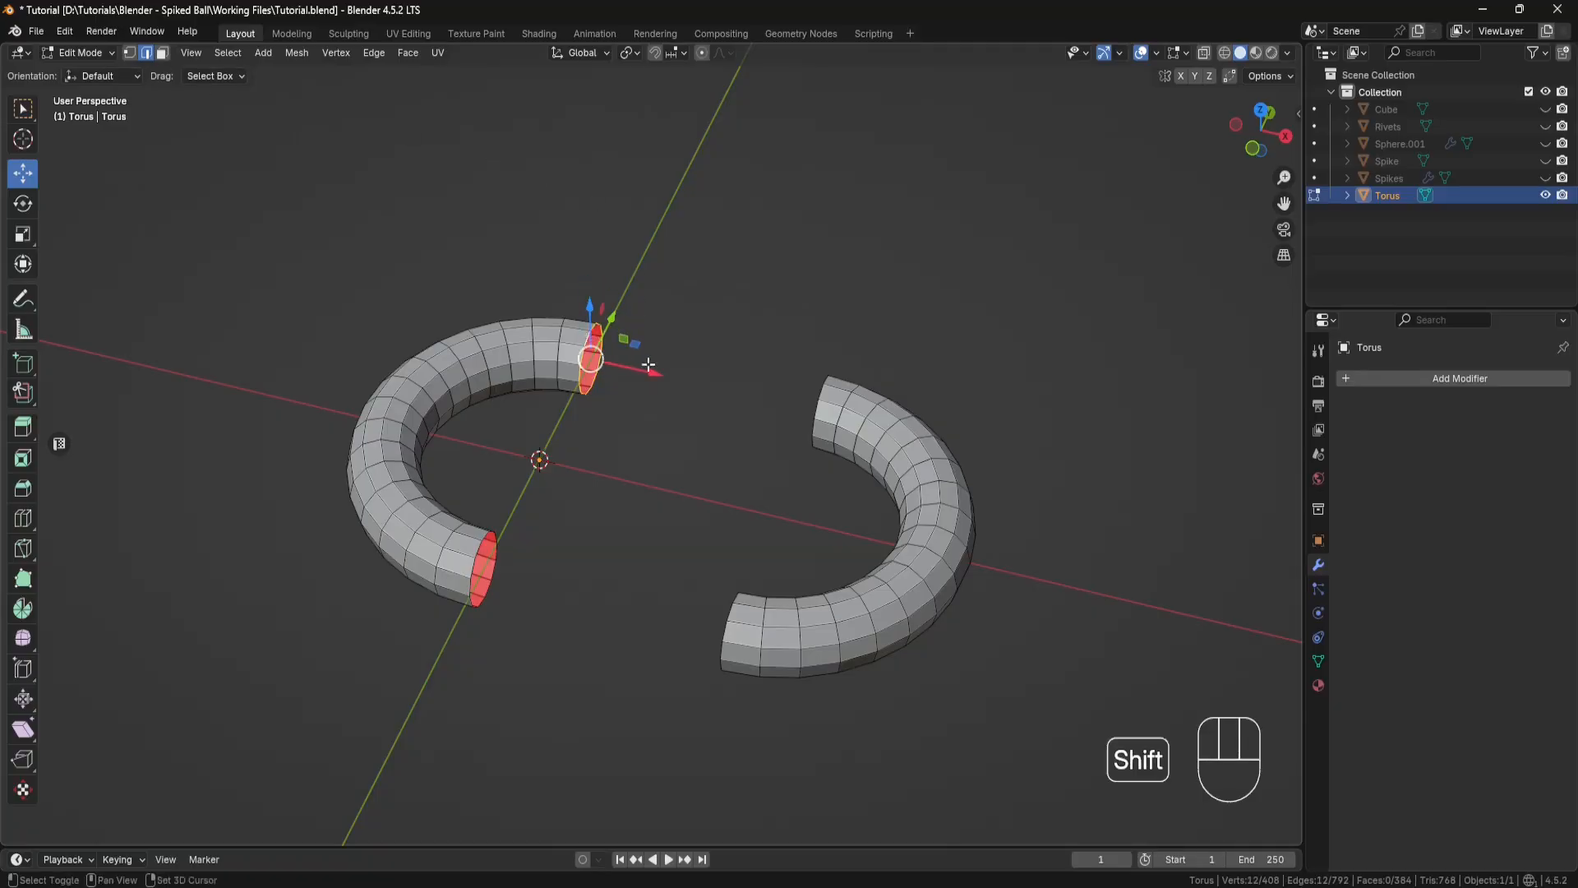
left_click(821, 389, "alt+shift")
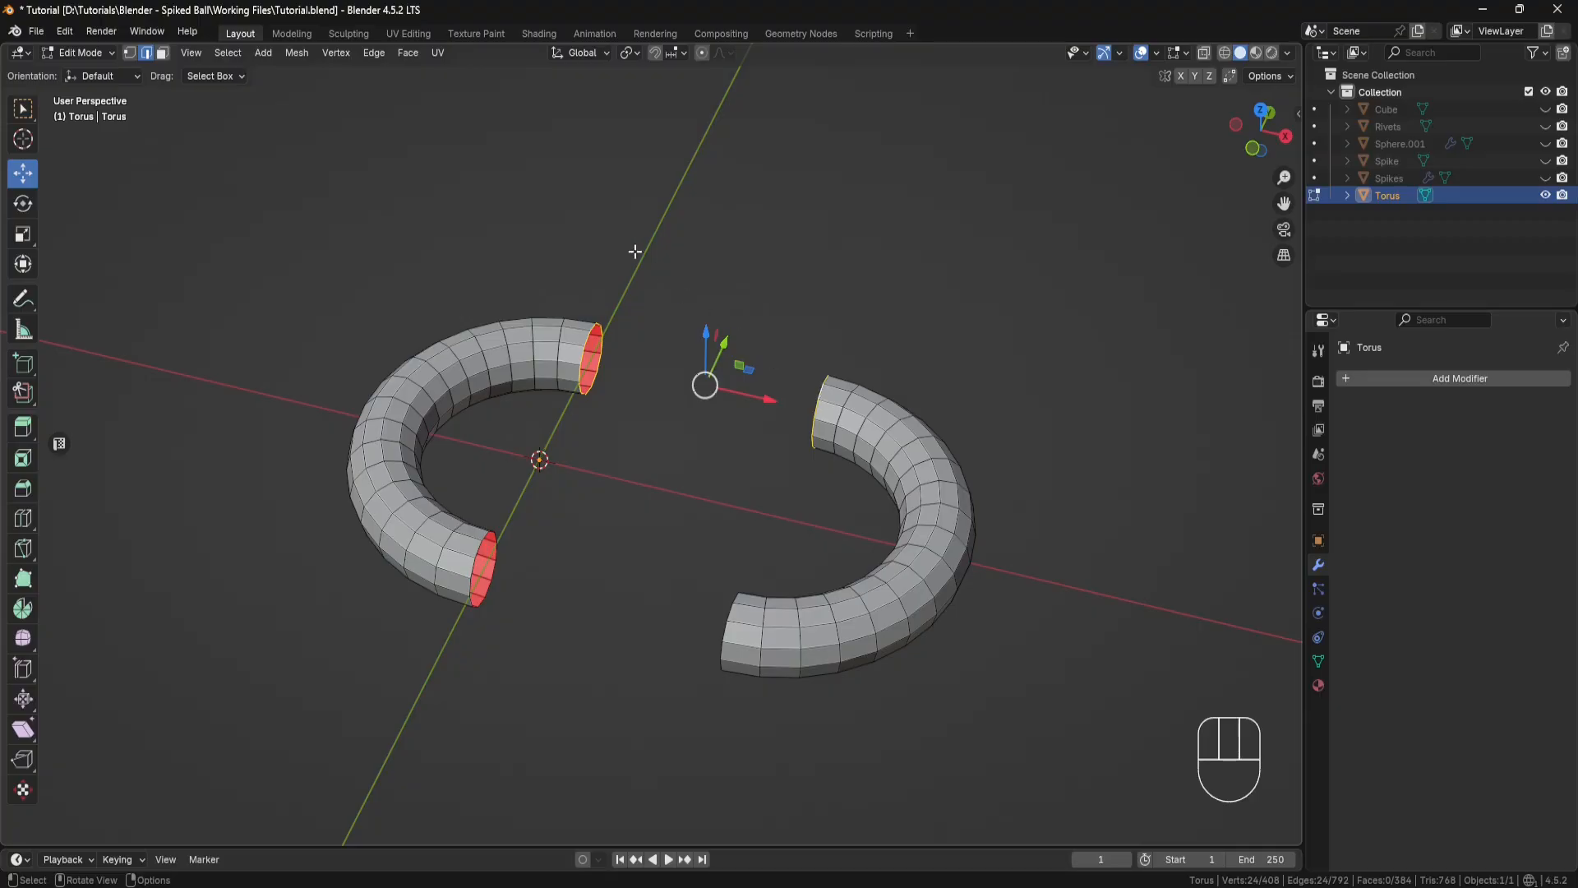
left_click_drag(382, 56, 430, 129)
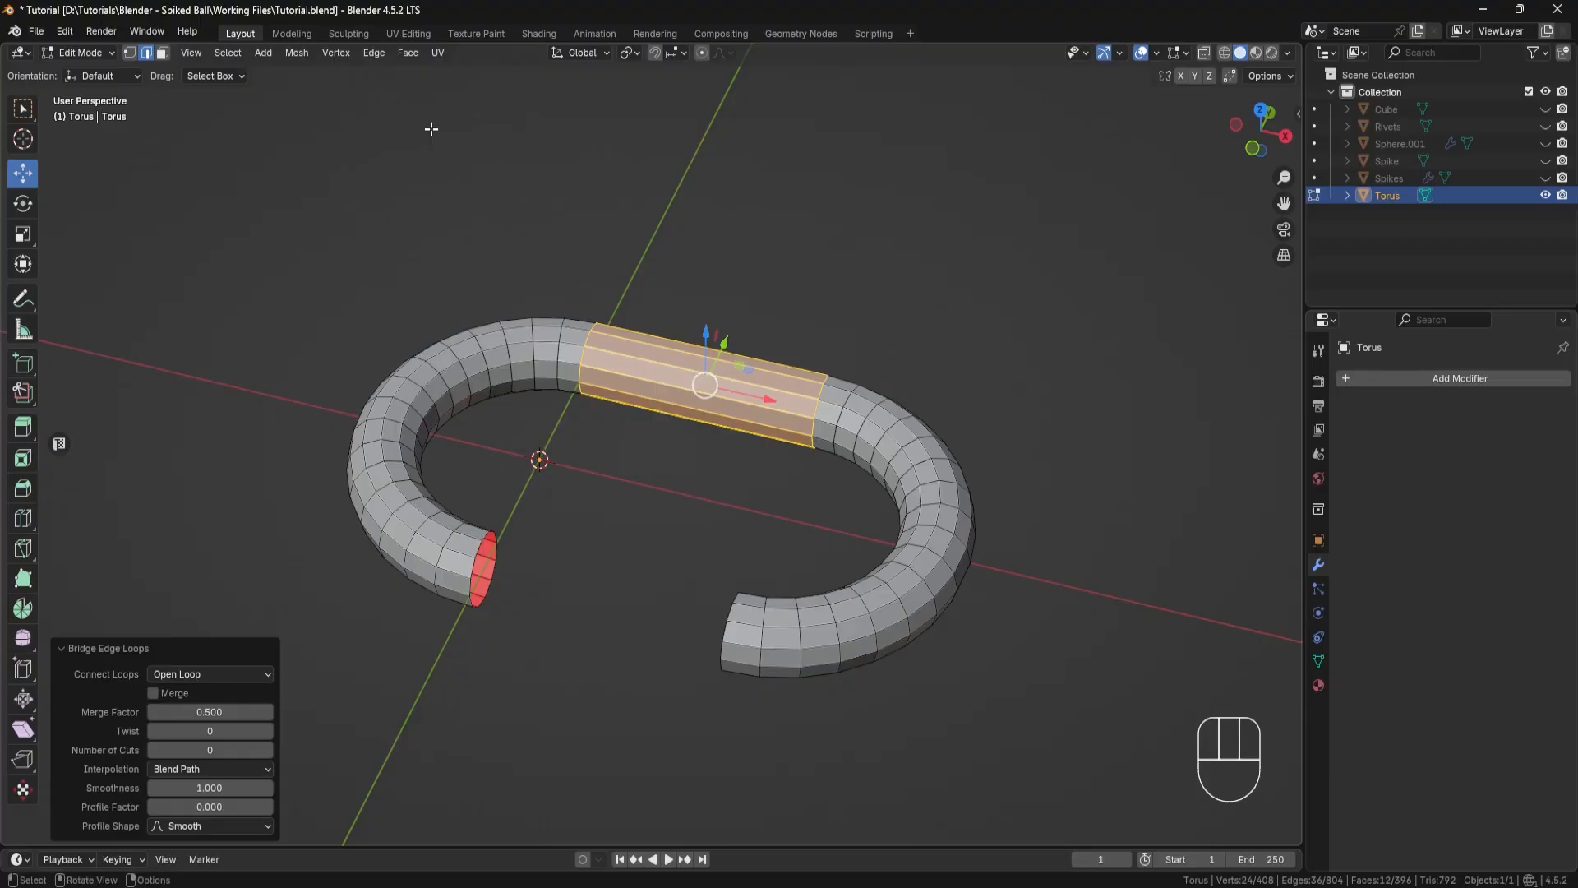
Step: Bridge the remaining pair of open edge loops on the negative-Y side to close the chain link
left_click(477, 549, "alt")
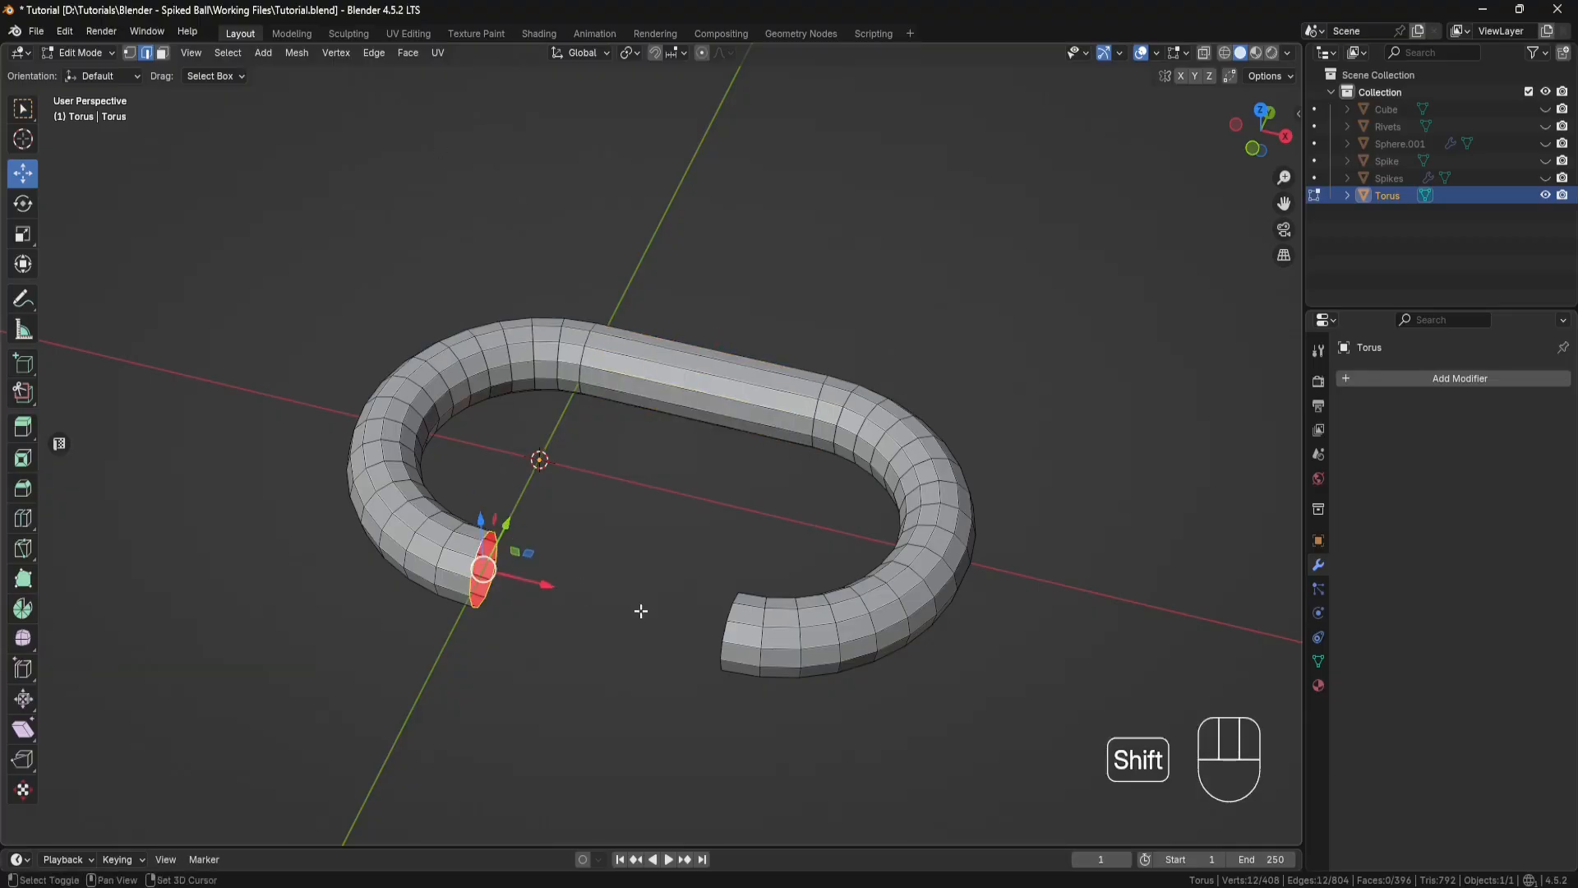
left_click(727, 611, "alt+shift")
left_click_drag(376, 56, 415, 130)
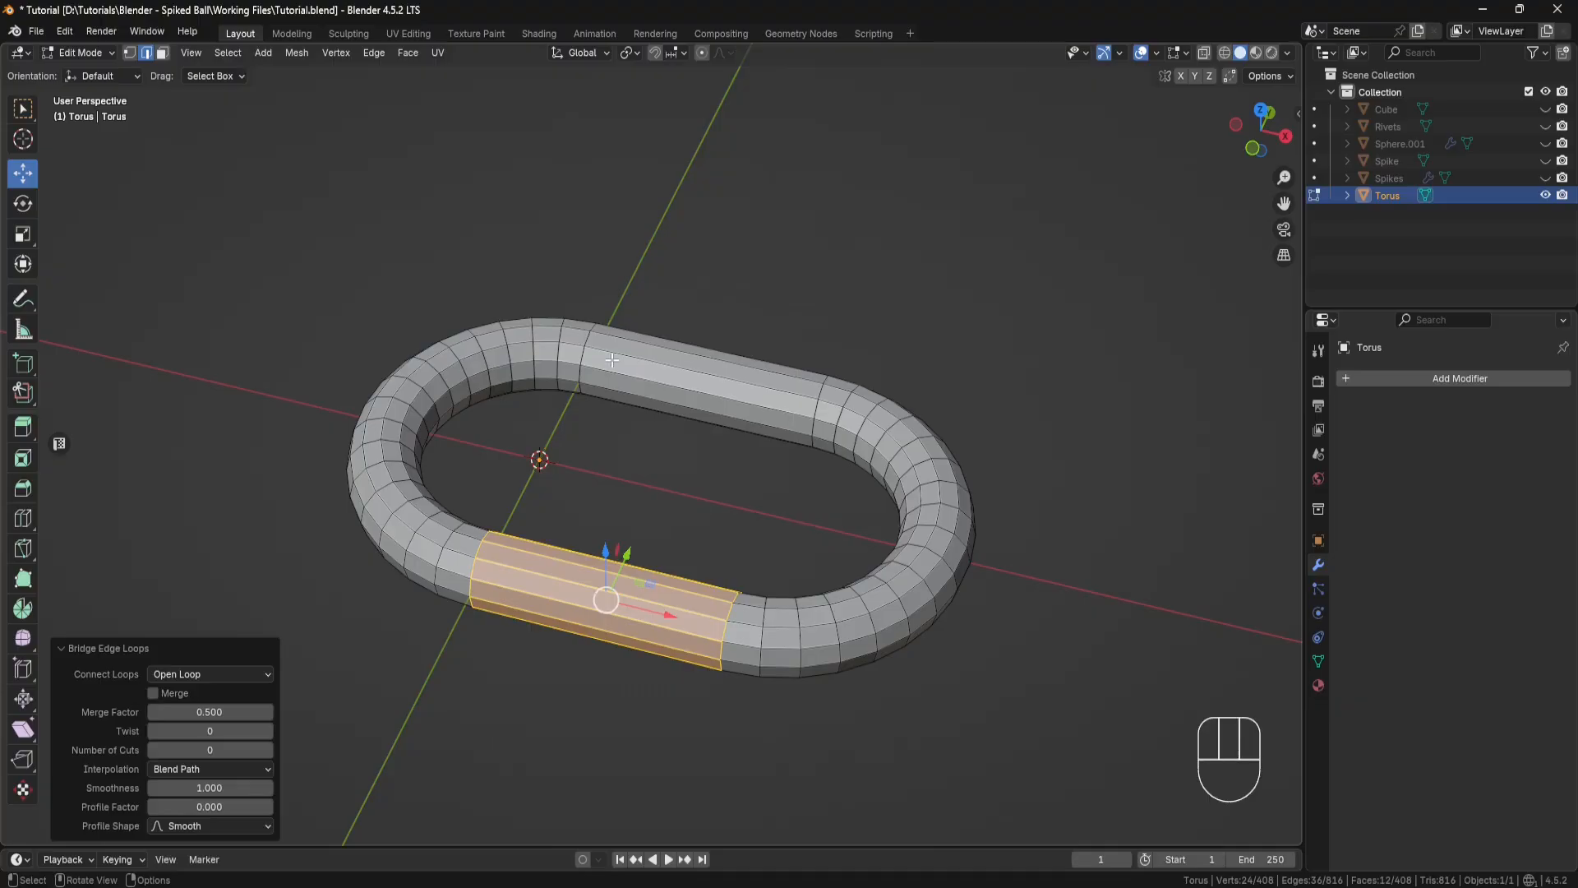
Step: Return to Object Mode and set the chain link's origin to its geometry
middle_click_drag(613, 359, 638, 398)
scroll(638, 403, "down", 3)
left_click(637, 412)
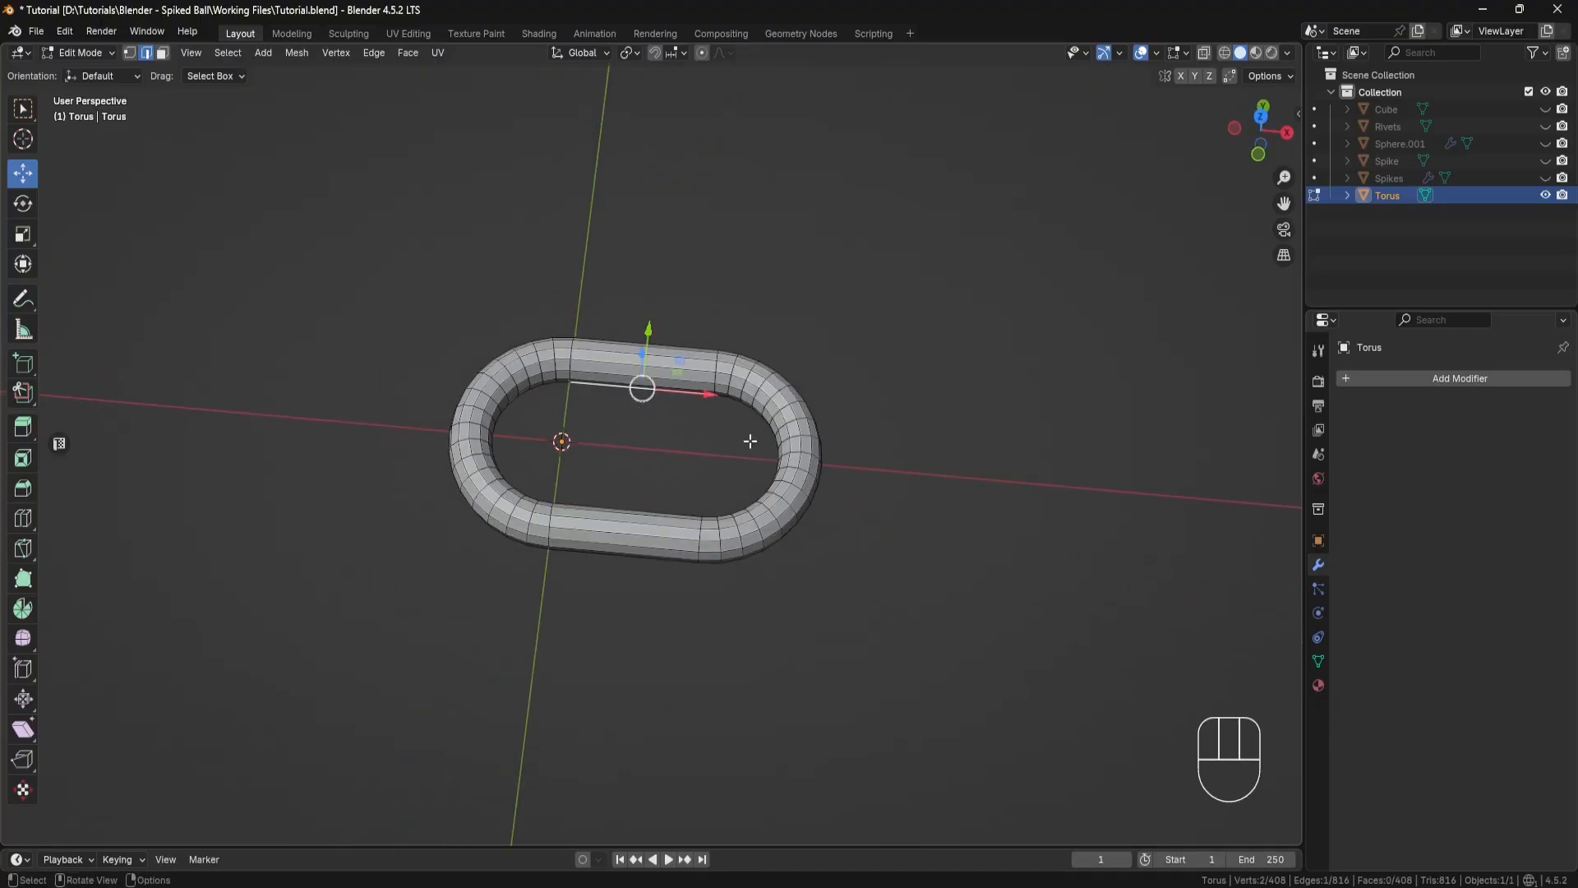
middle_click_drag(952, 443, 936, 420)
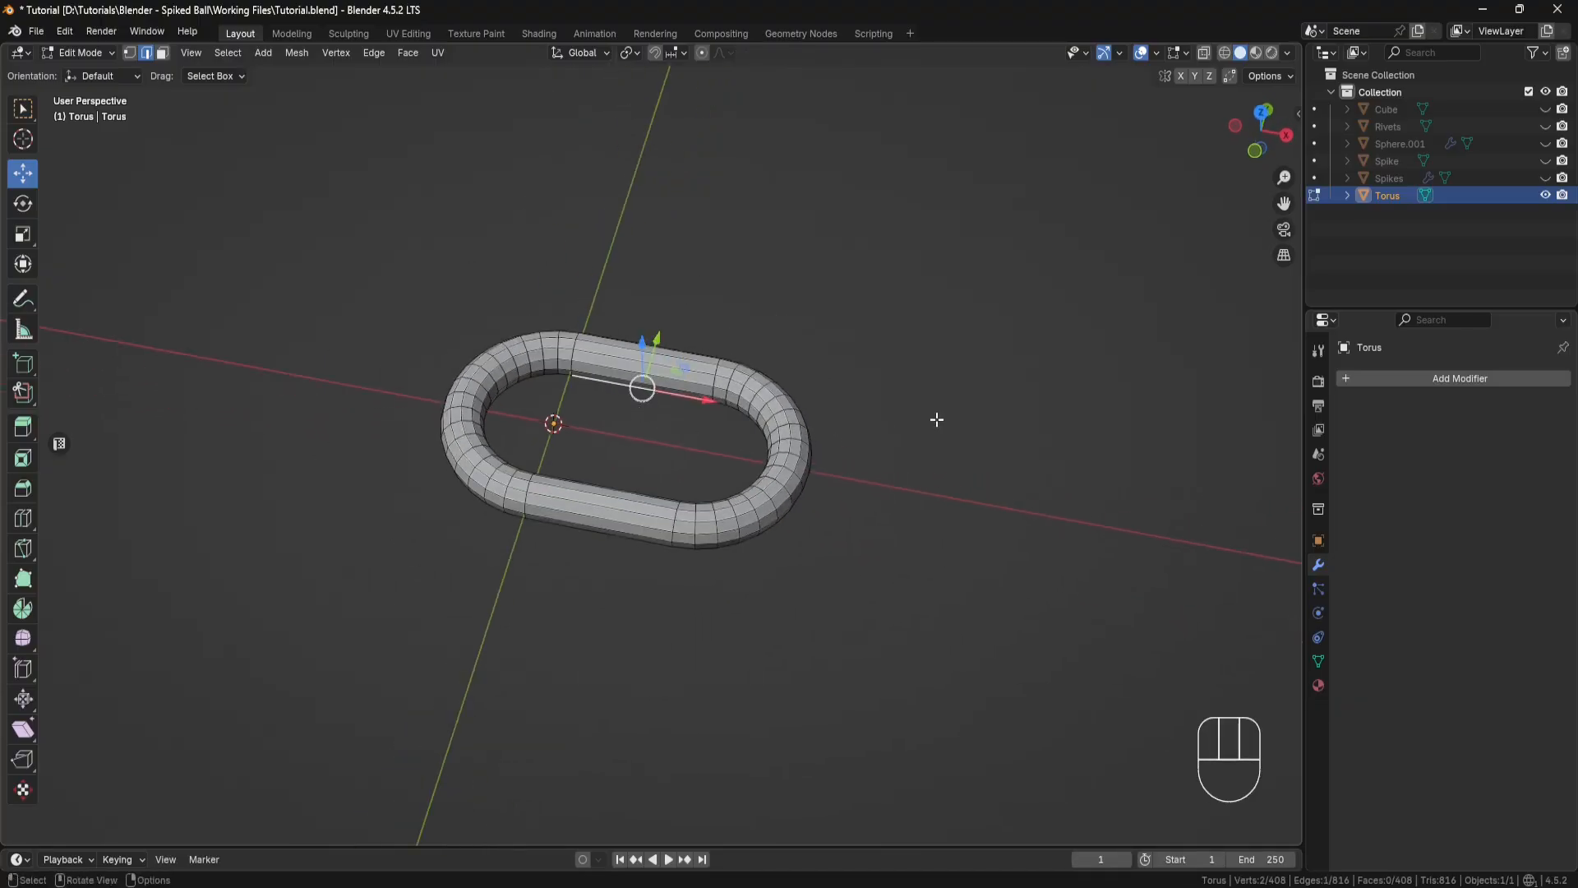
left_click(111, 52)
left_click(112, 72)
right_click(577, 271)
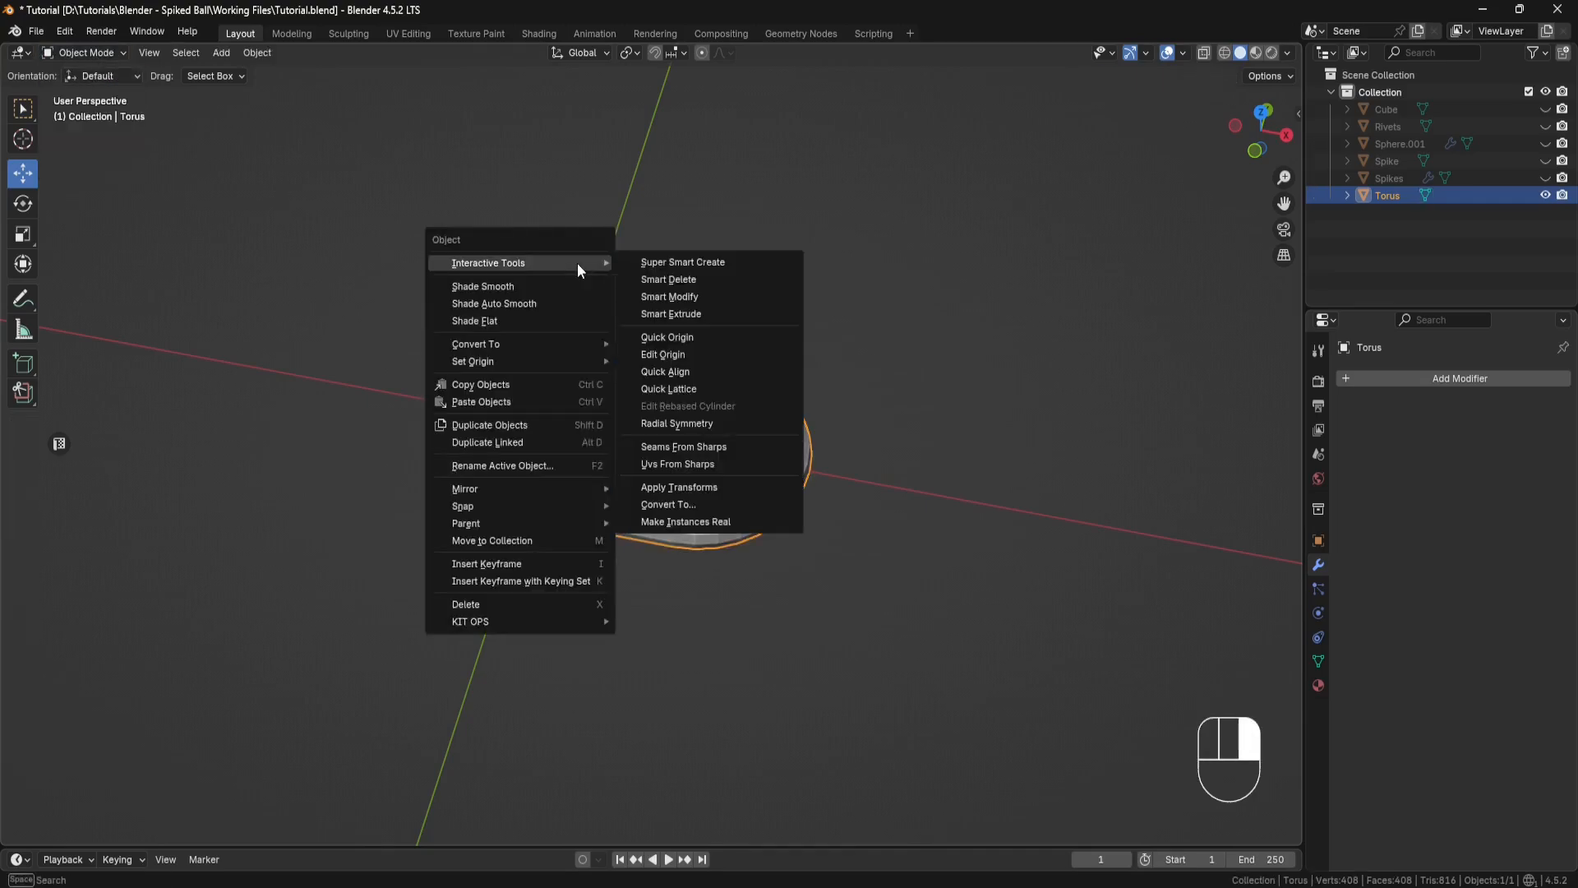
mouse_move(559, 359)
left_click(654, 379)
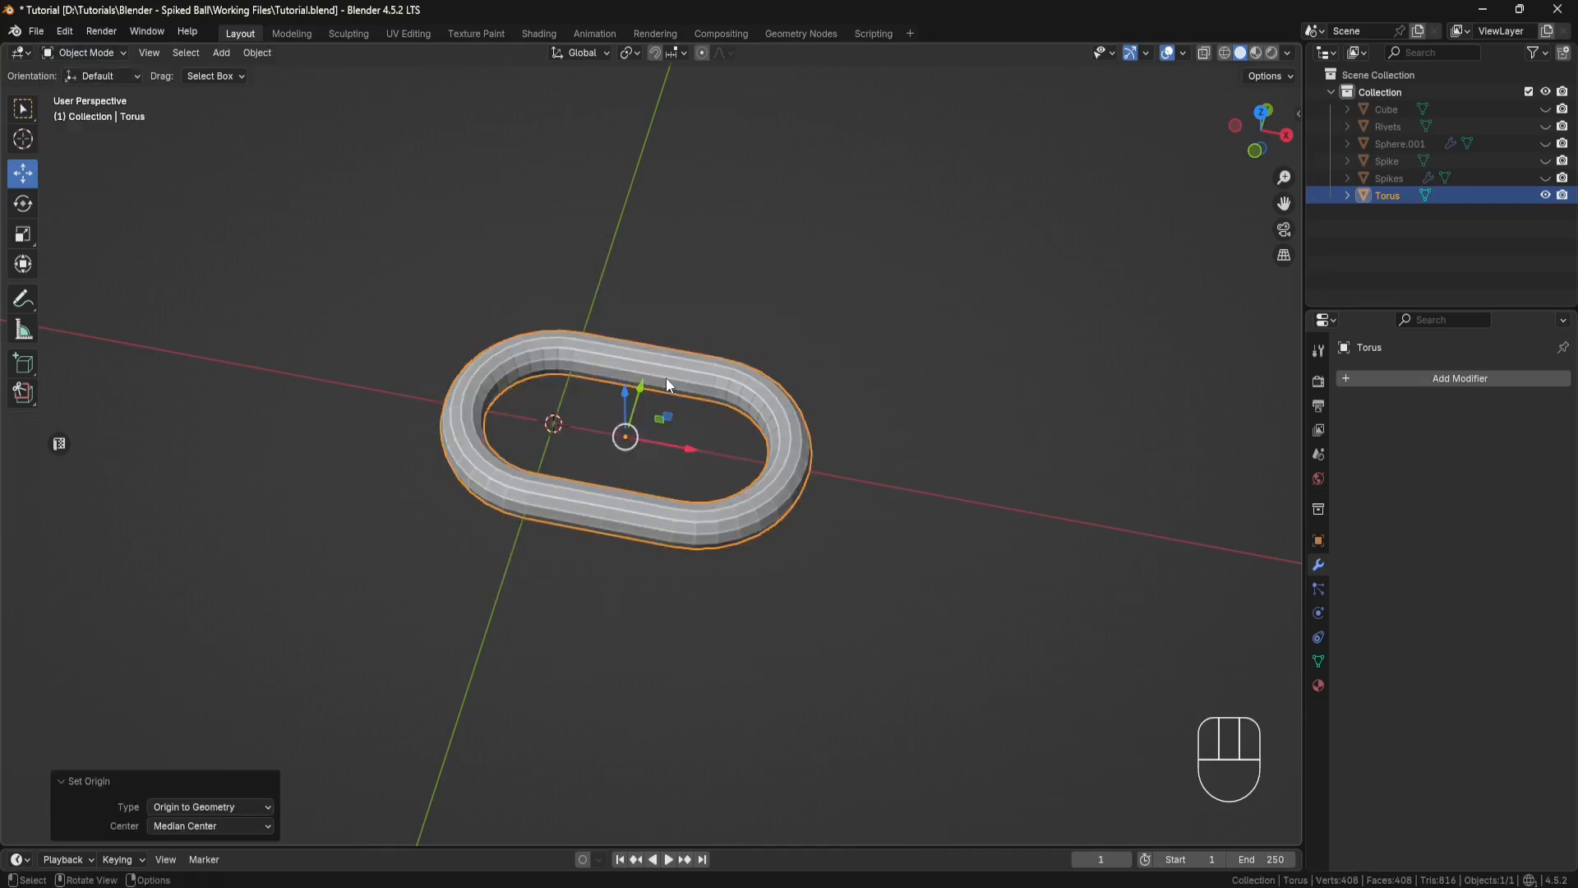
Step: Duplicate the chain link and move the copy about 3.59 inches along negative X
middle_click_drag(692, 407, 697, 439)
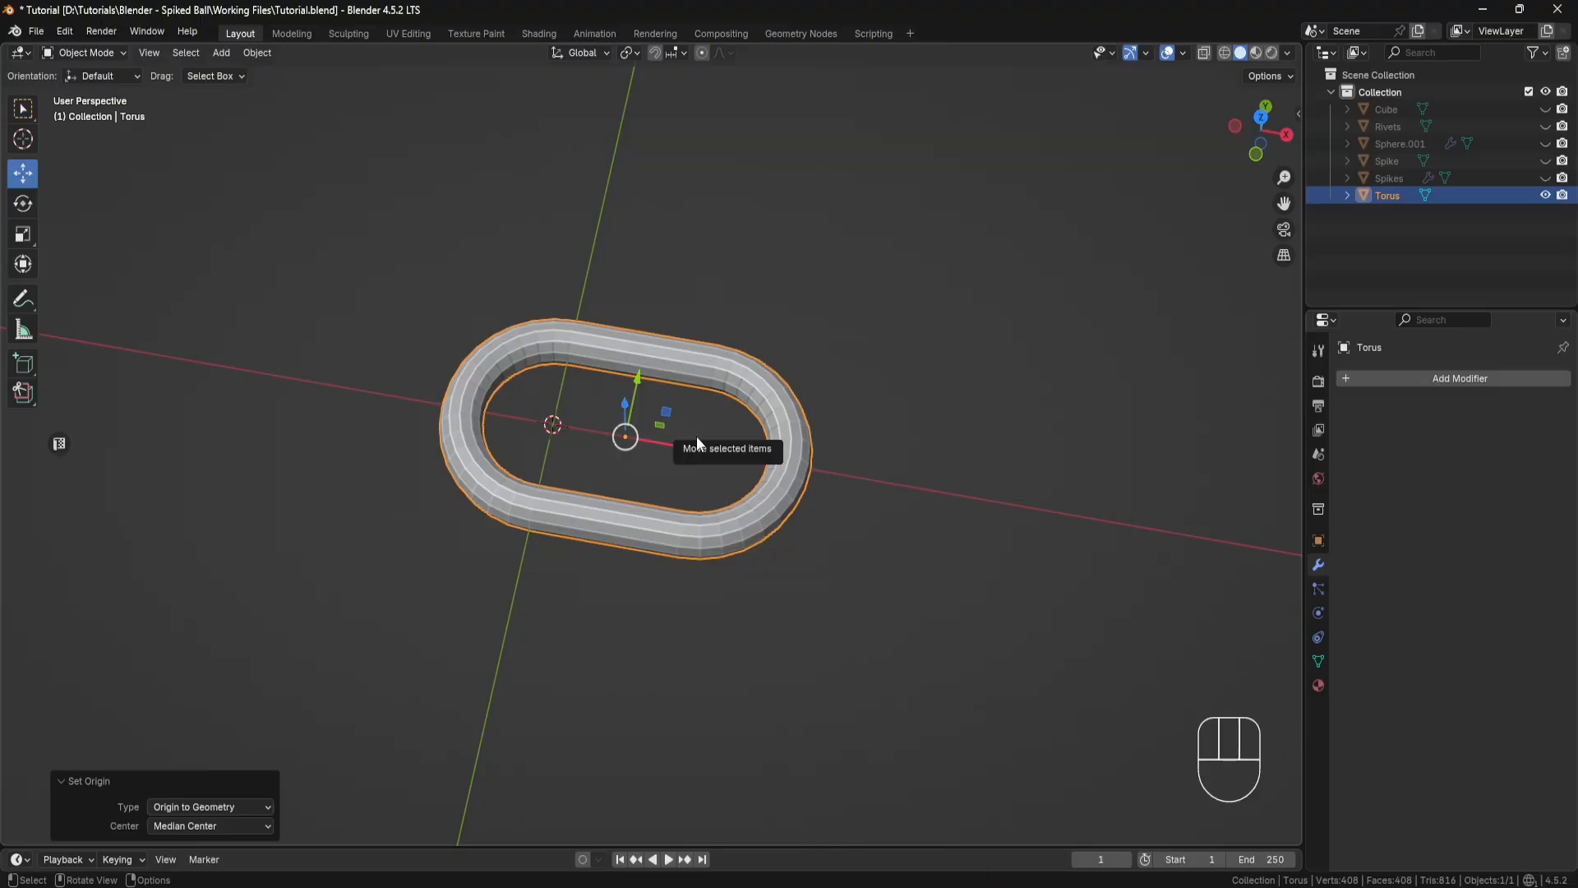
key("shift+d")
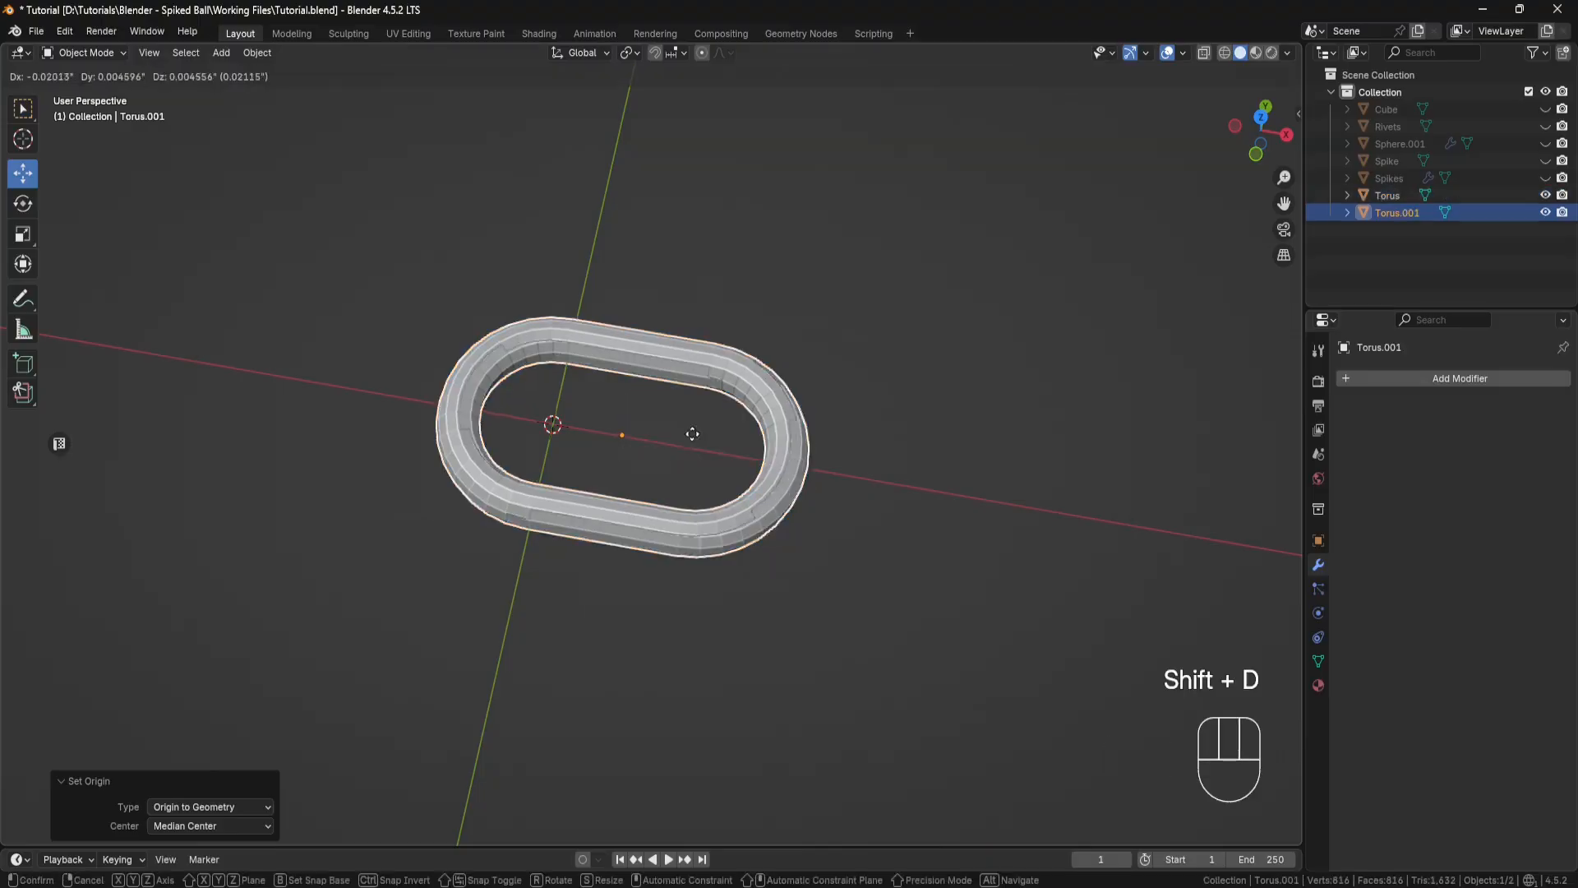
right_click(647, 402)
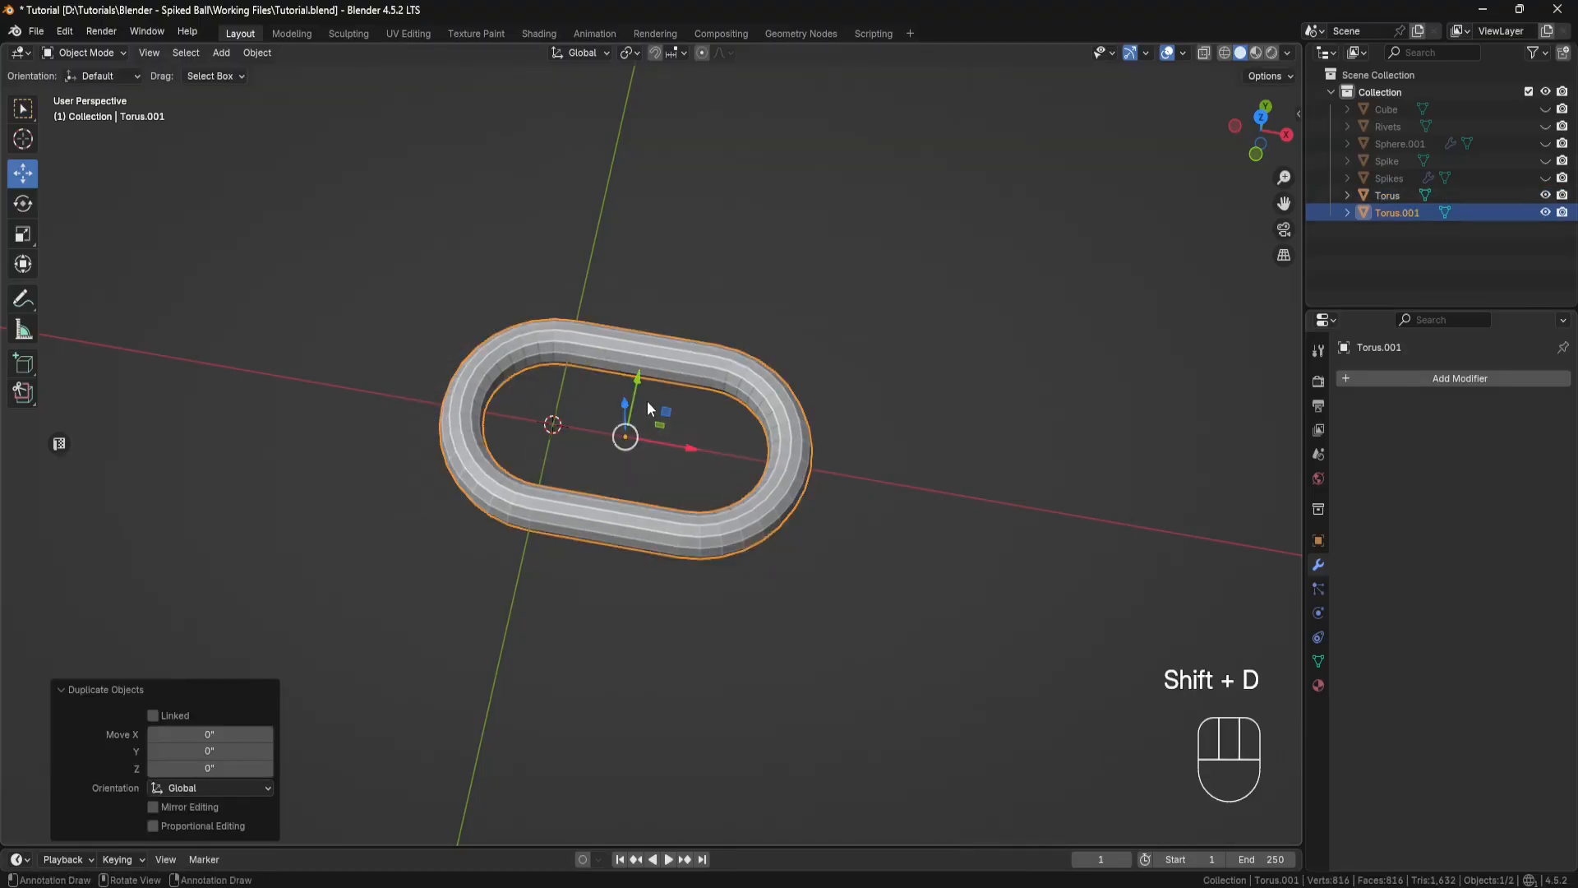
scroll(690, 444, "down", 5)
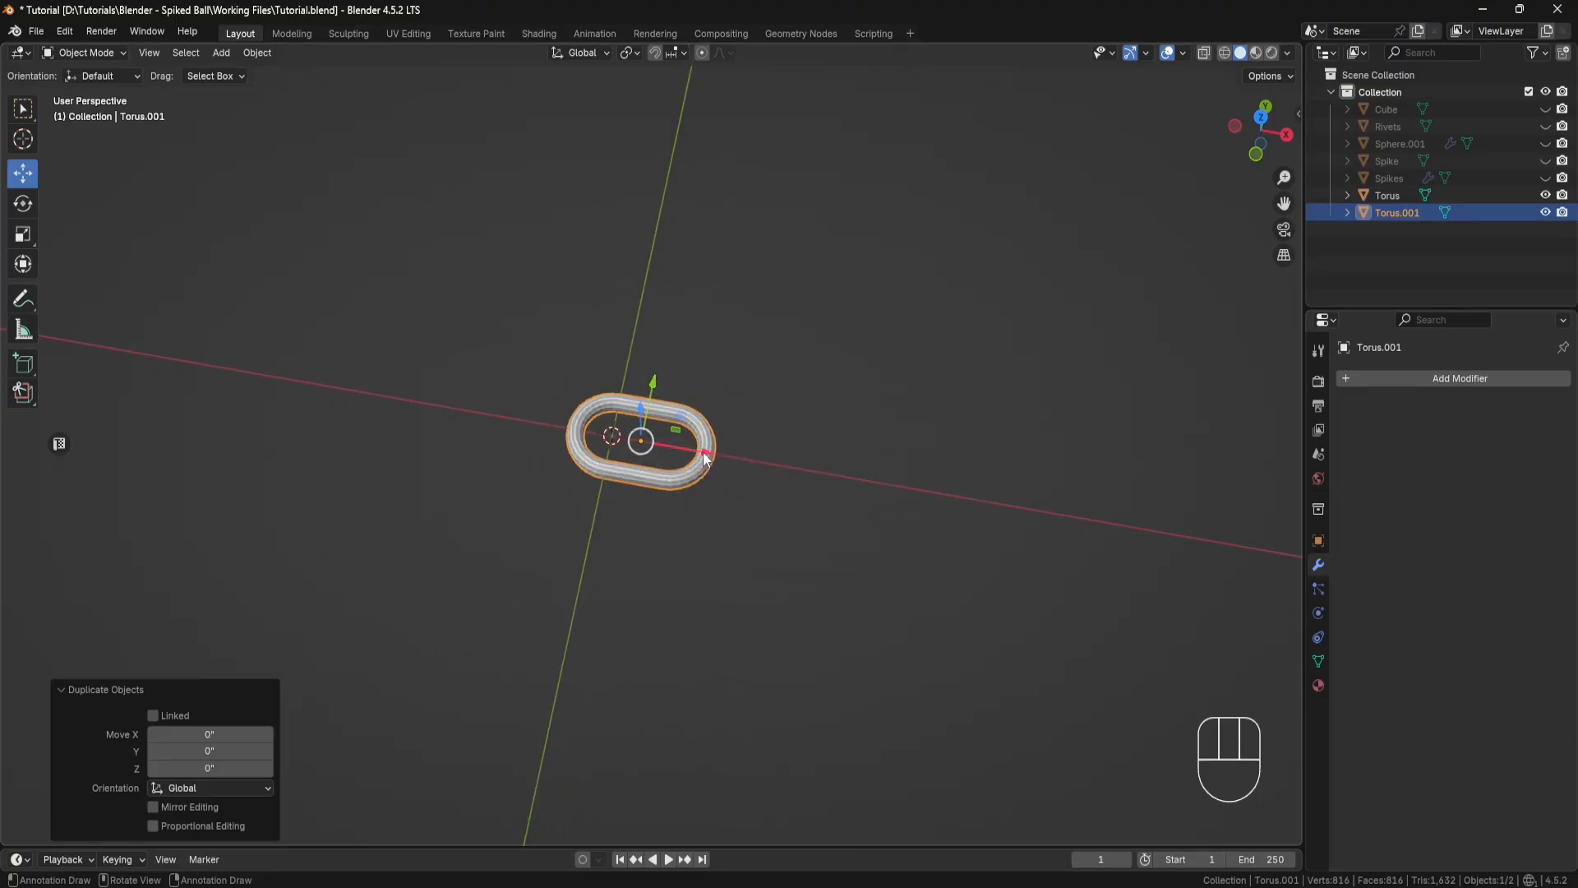
left_click_drag(705, 458, 465, 389)
Step: Rotate the duplicated link so it stands upright, perpendicular to the original link
left_click(22, 203)
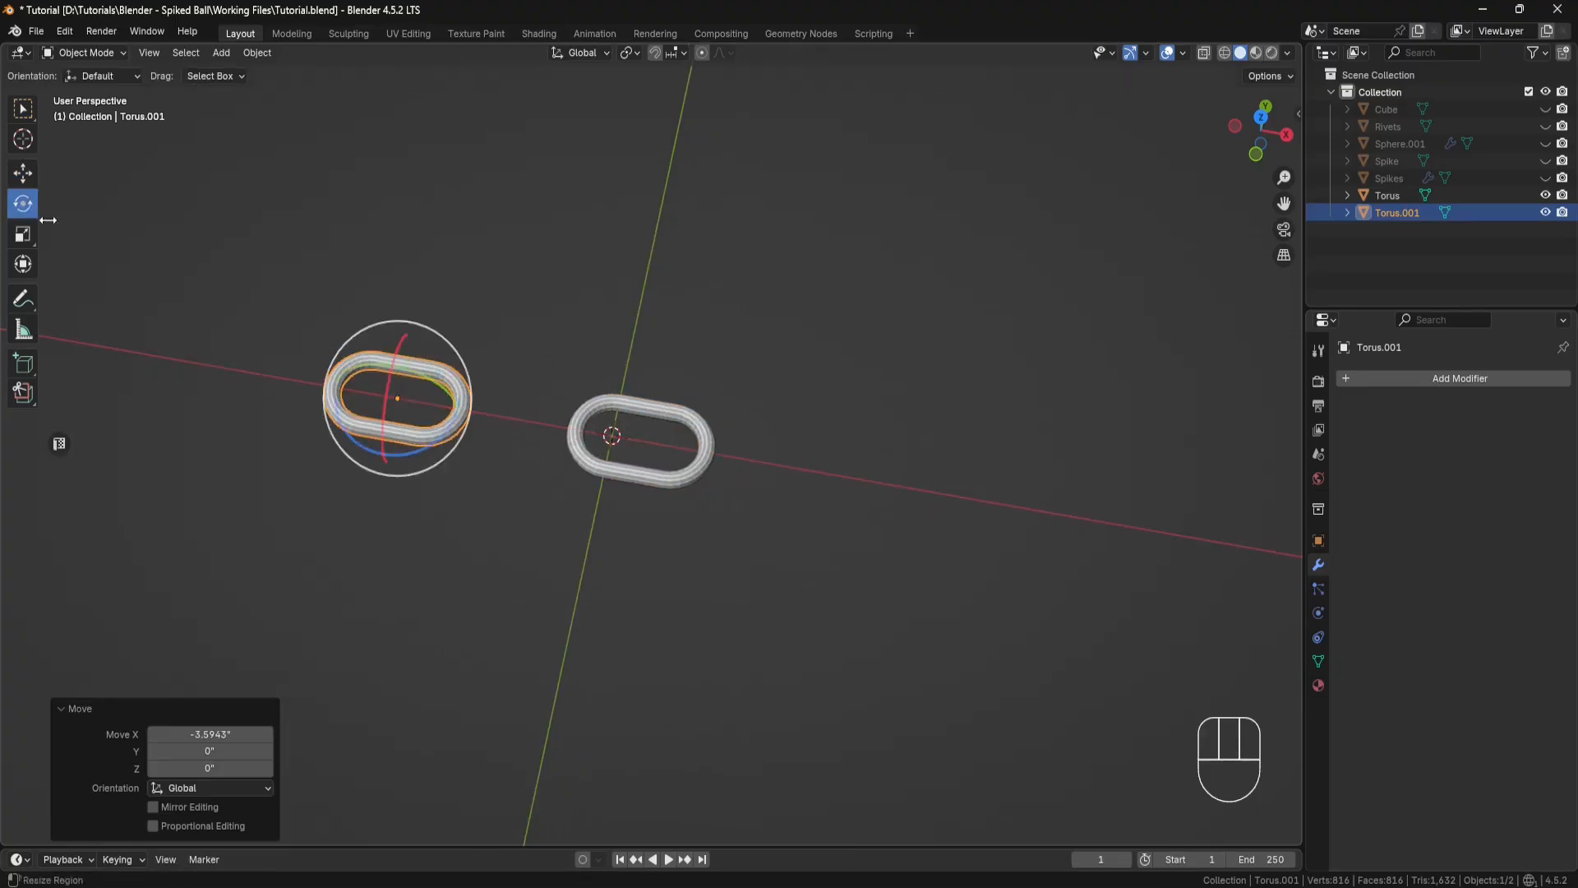
left_click_drag(429, 447, 340, 450, "ctrl")
middle_click_drag(470, 486, 387, 378)
left_click_drag(381, 363, 375, 419, "ctrl")
Step: Snap the upright link to the 3D cursor at the world centre
middle_click_drag(495, 413, 505, 393)
key("shift+s")
left_click(517, 295)
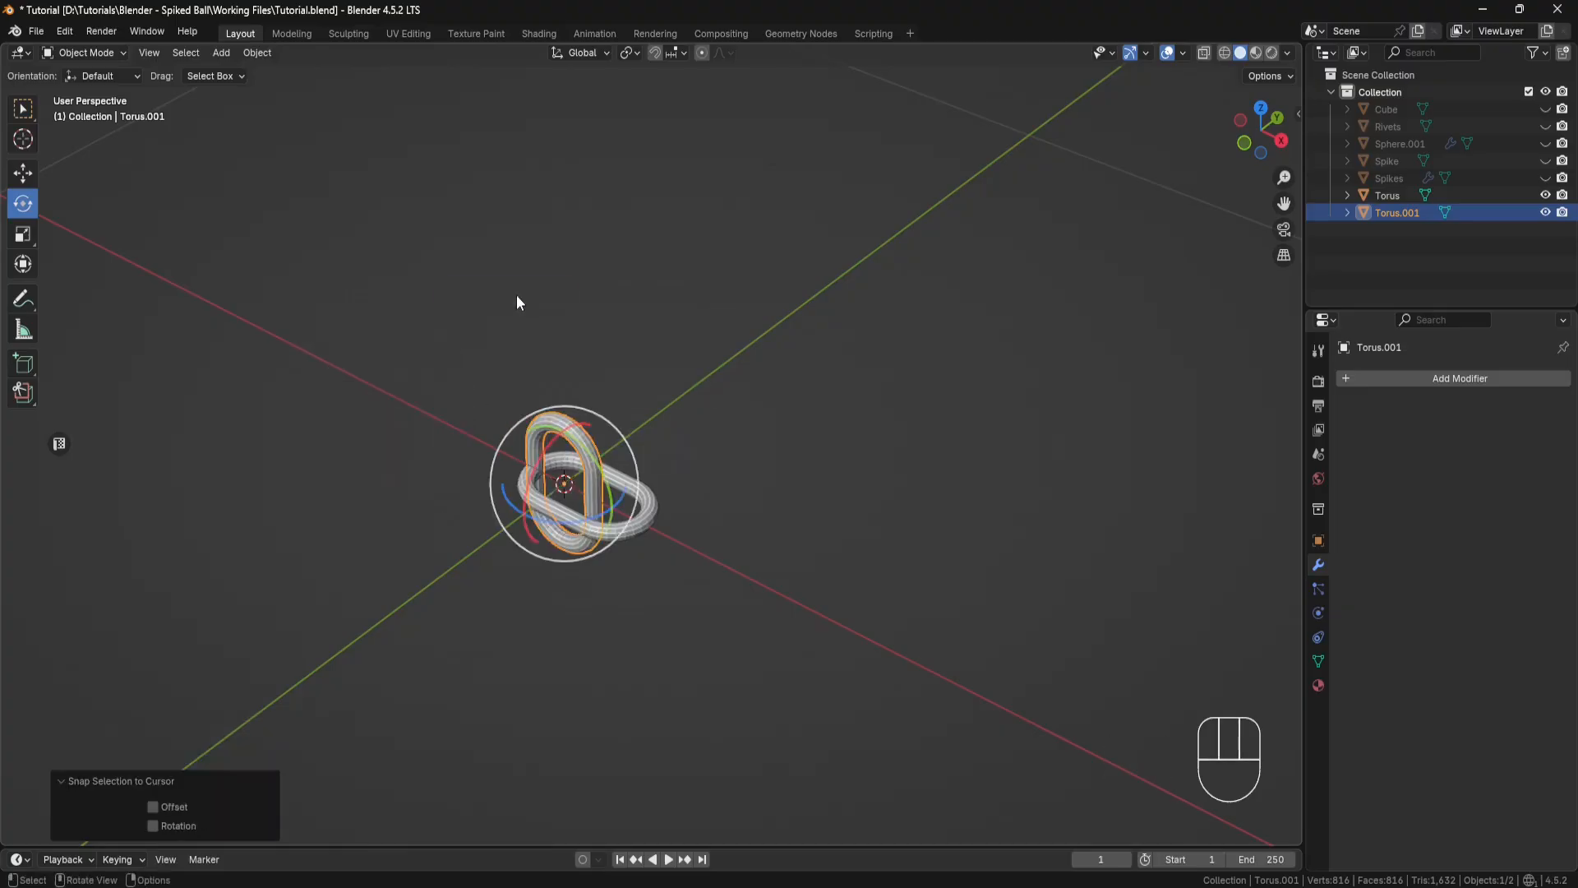
Step: Unhide the Cube block and rename it Plate
middle_click_drag(649, 428, 697, 407)
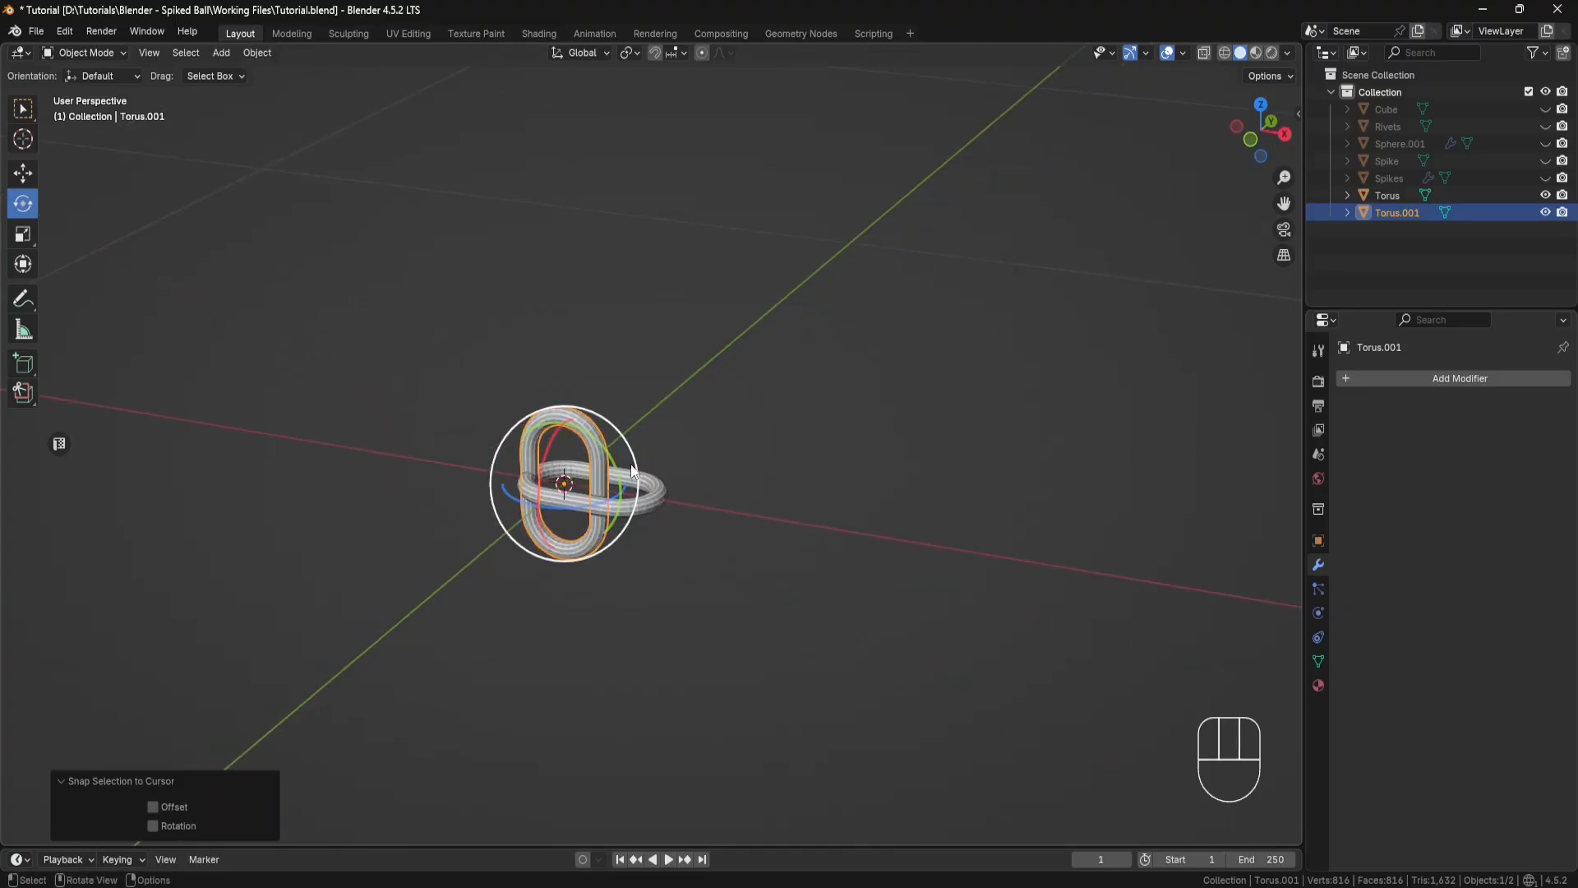
left_click(1546, 108)
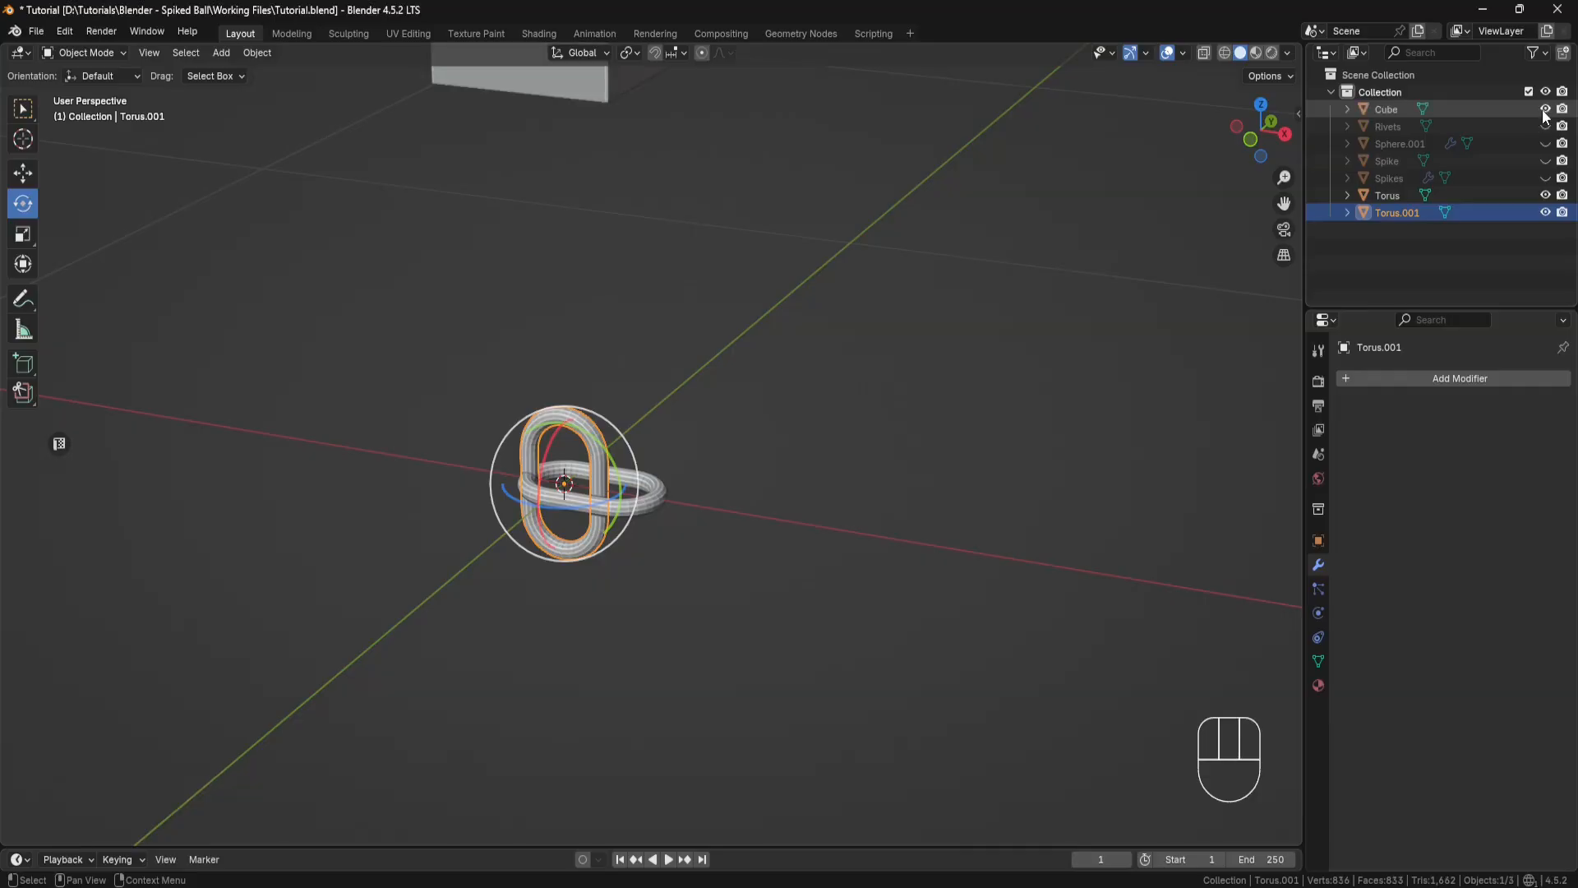
double_click(1393, 111)
type("Plate")
key("Return")
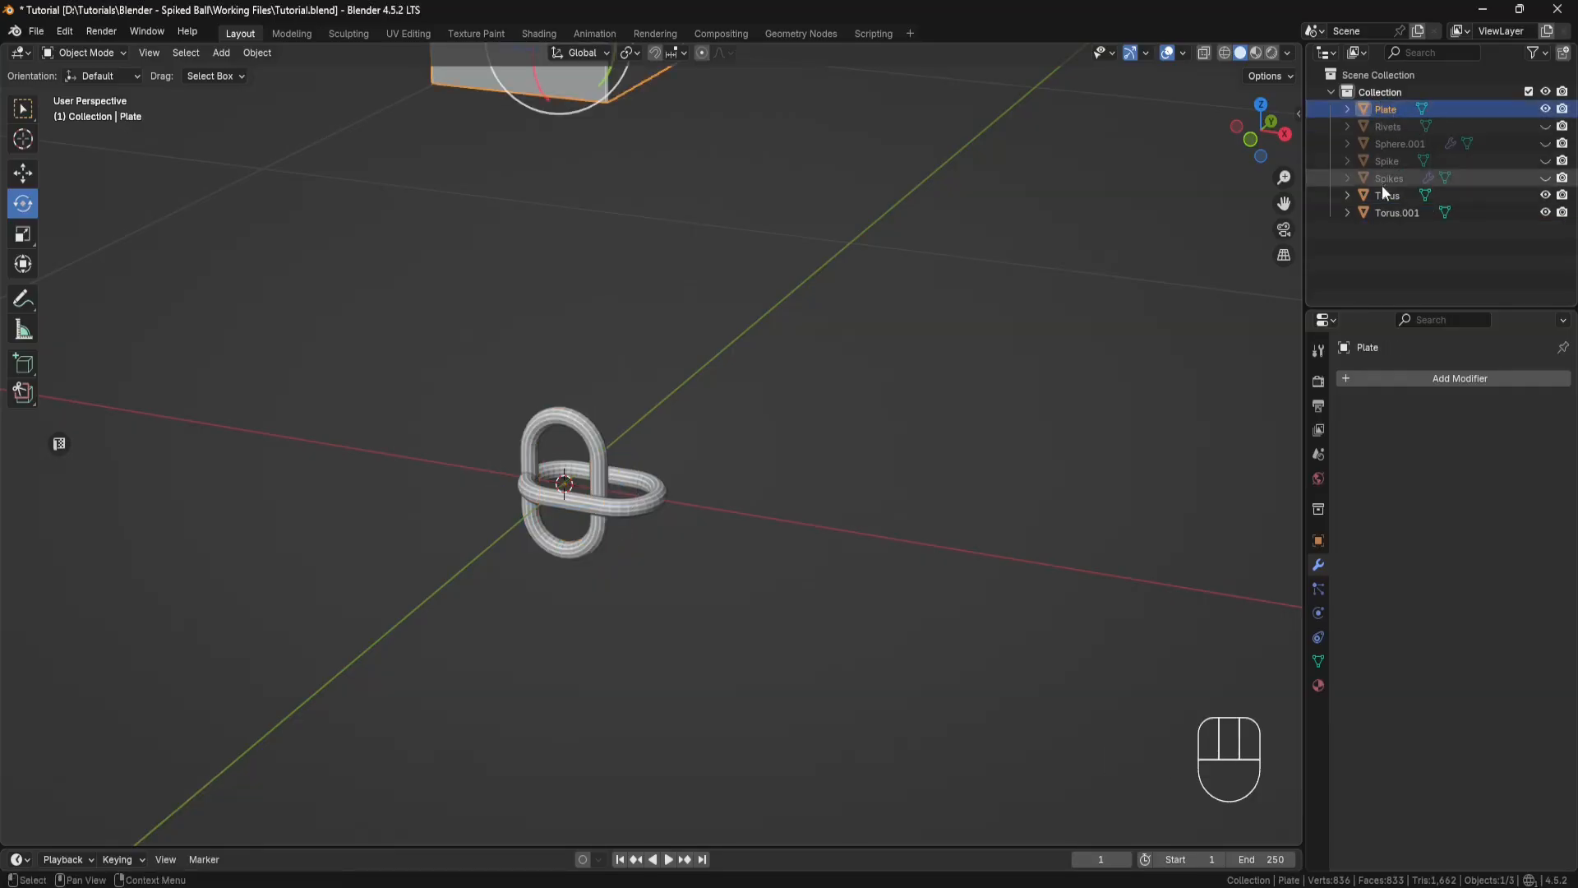
Step: Rename the upright duplicate link, Torus.001, as Plate-Link
left_click(1389, 209)
double_click(1396, 209)
type("Plat")
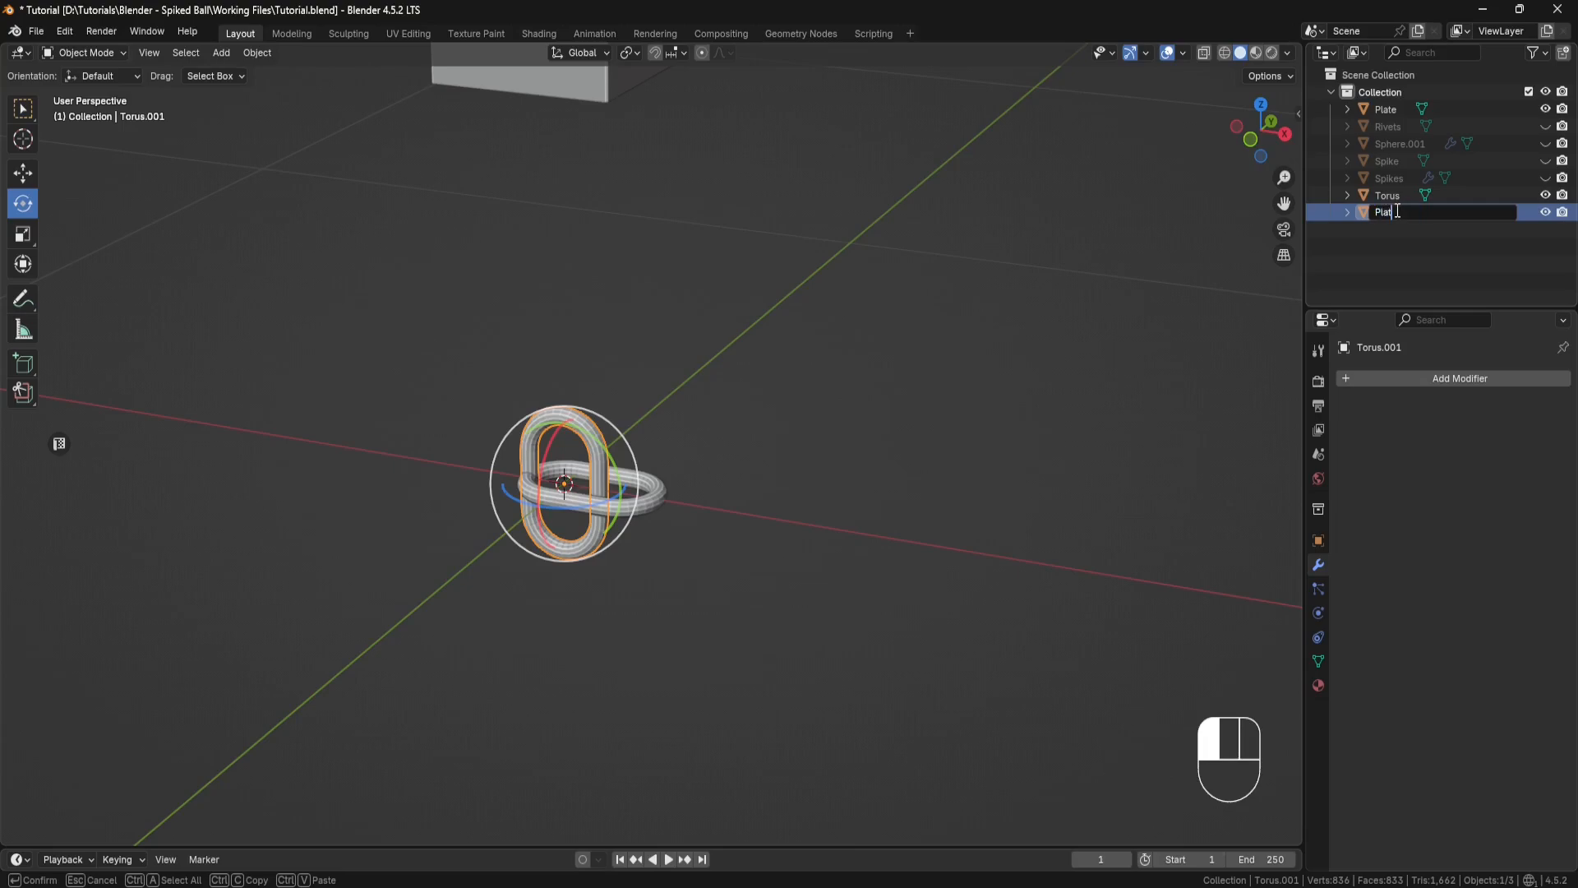
type("e Link")
key("Return")
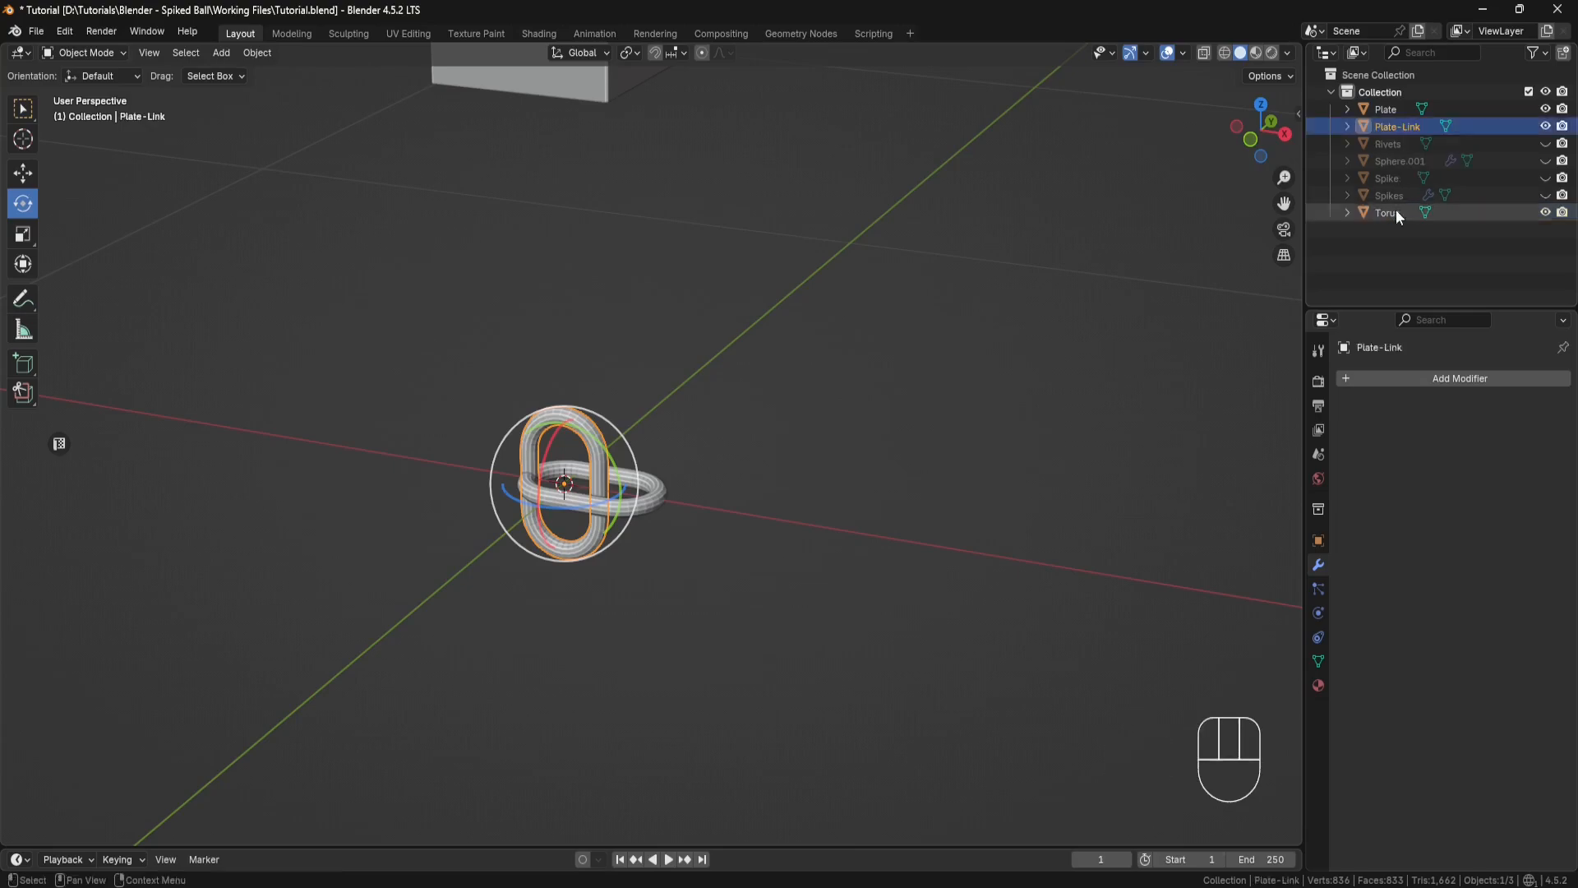
Step: Move Plate-Link up about 7.98 inches along Z so it floats above the plate
left_click(23, 175)
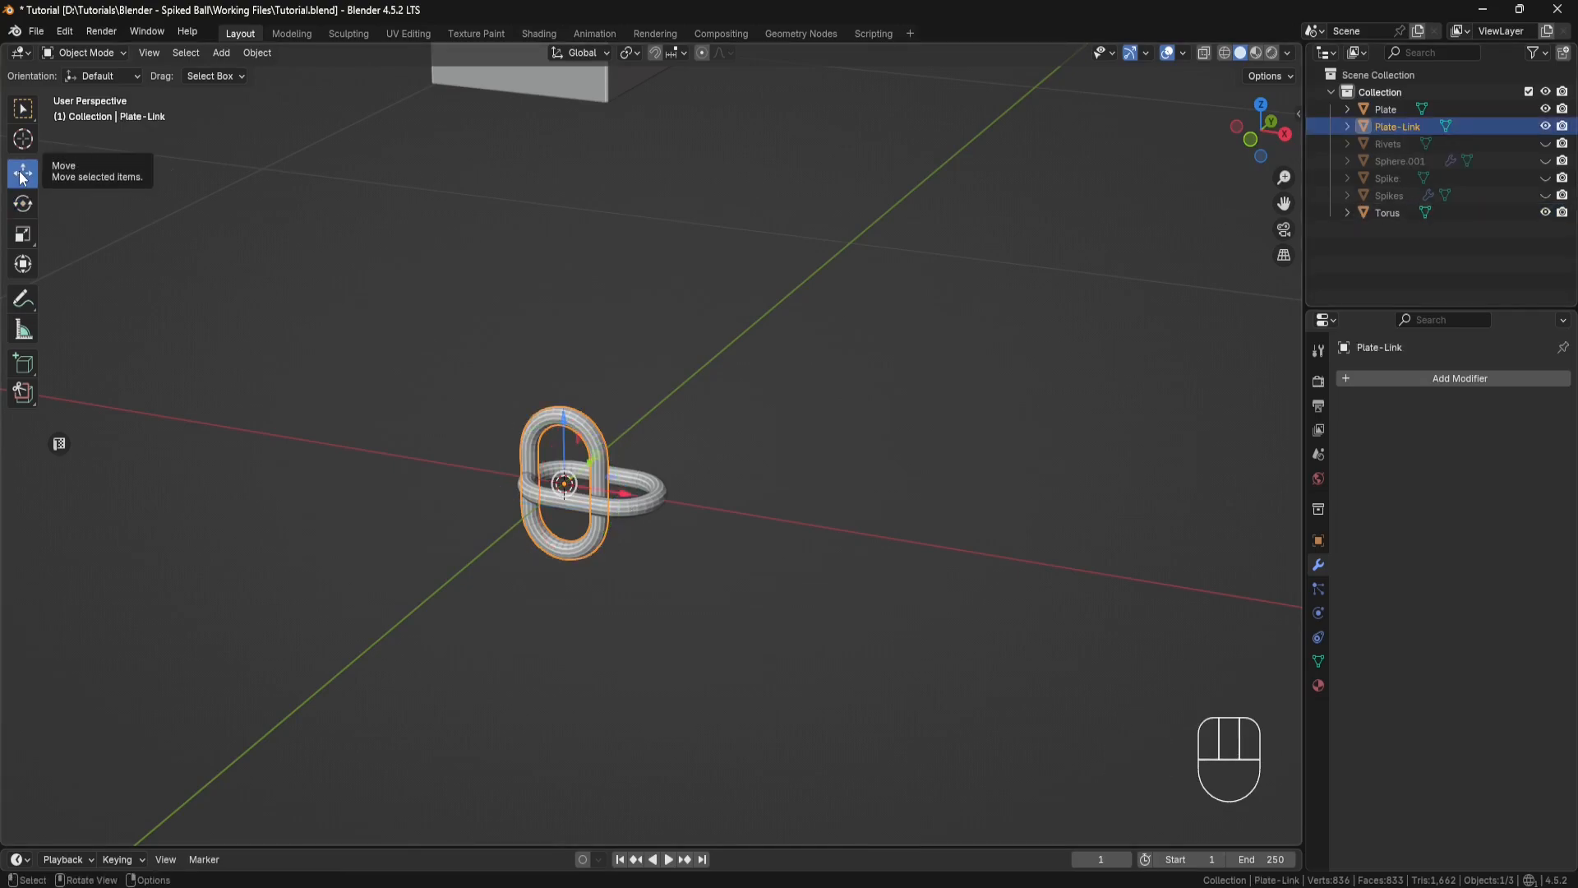
middle_click_drag(620, 278, 582, 660, "shift")
left_click_drag(582, 660, 579, 71)
middle_click_drag(580, 71, 644, 322, "shift")
scroll(650, 329, "up", 4)
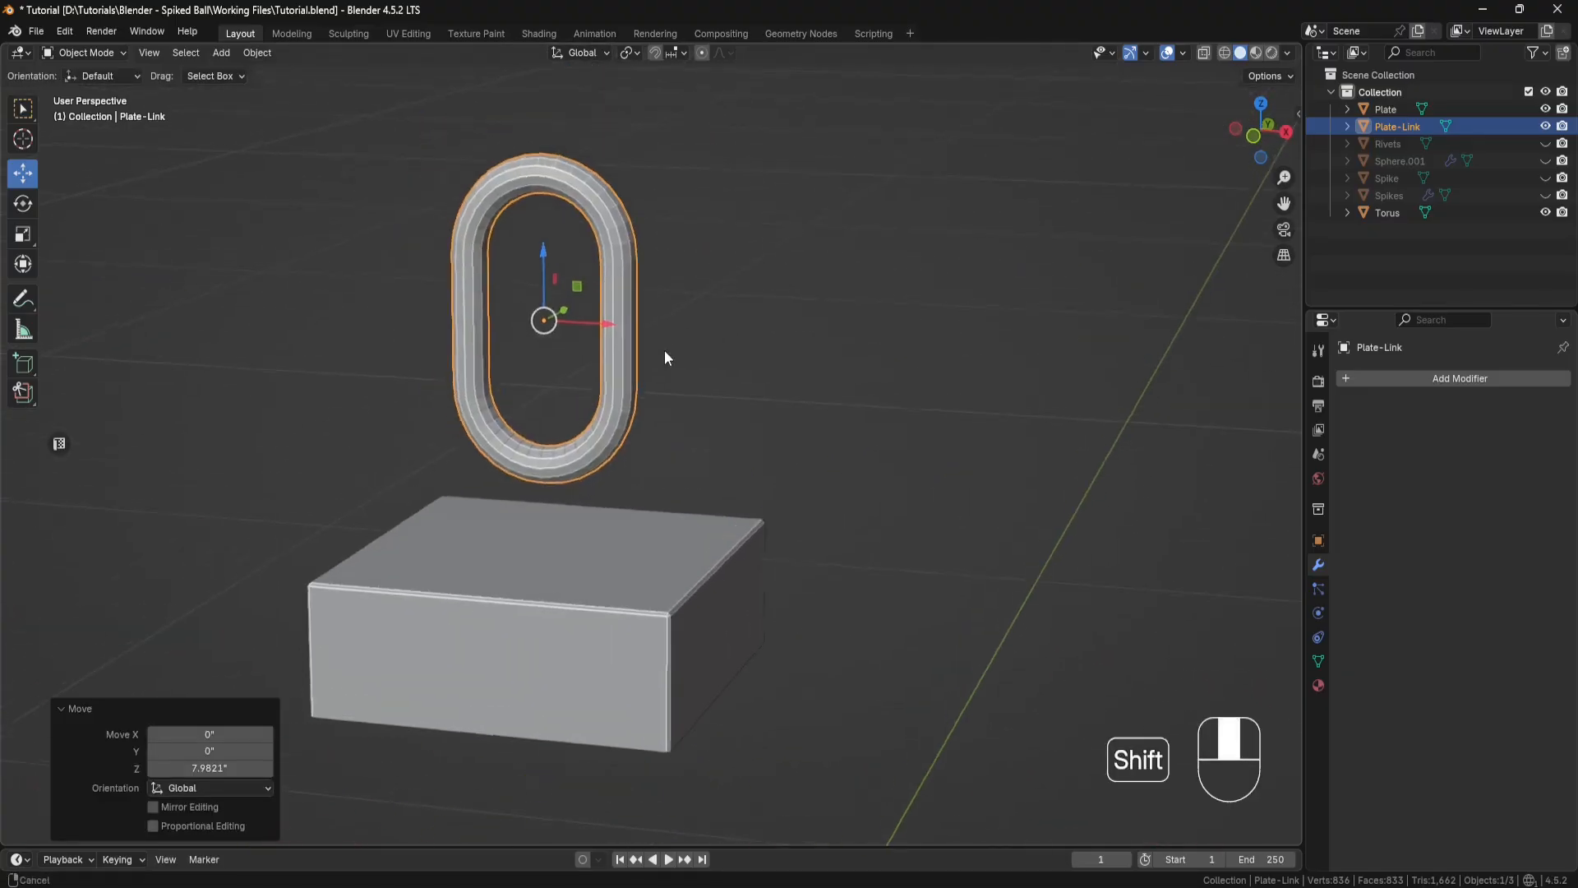
Step: In Edit Mode, add a centred loop cut across each straight side of Plate-Link
left_click(121, 52)
left_click(97, 90)
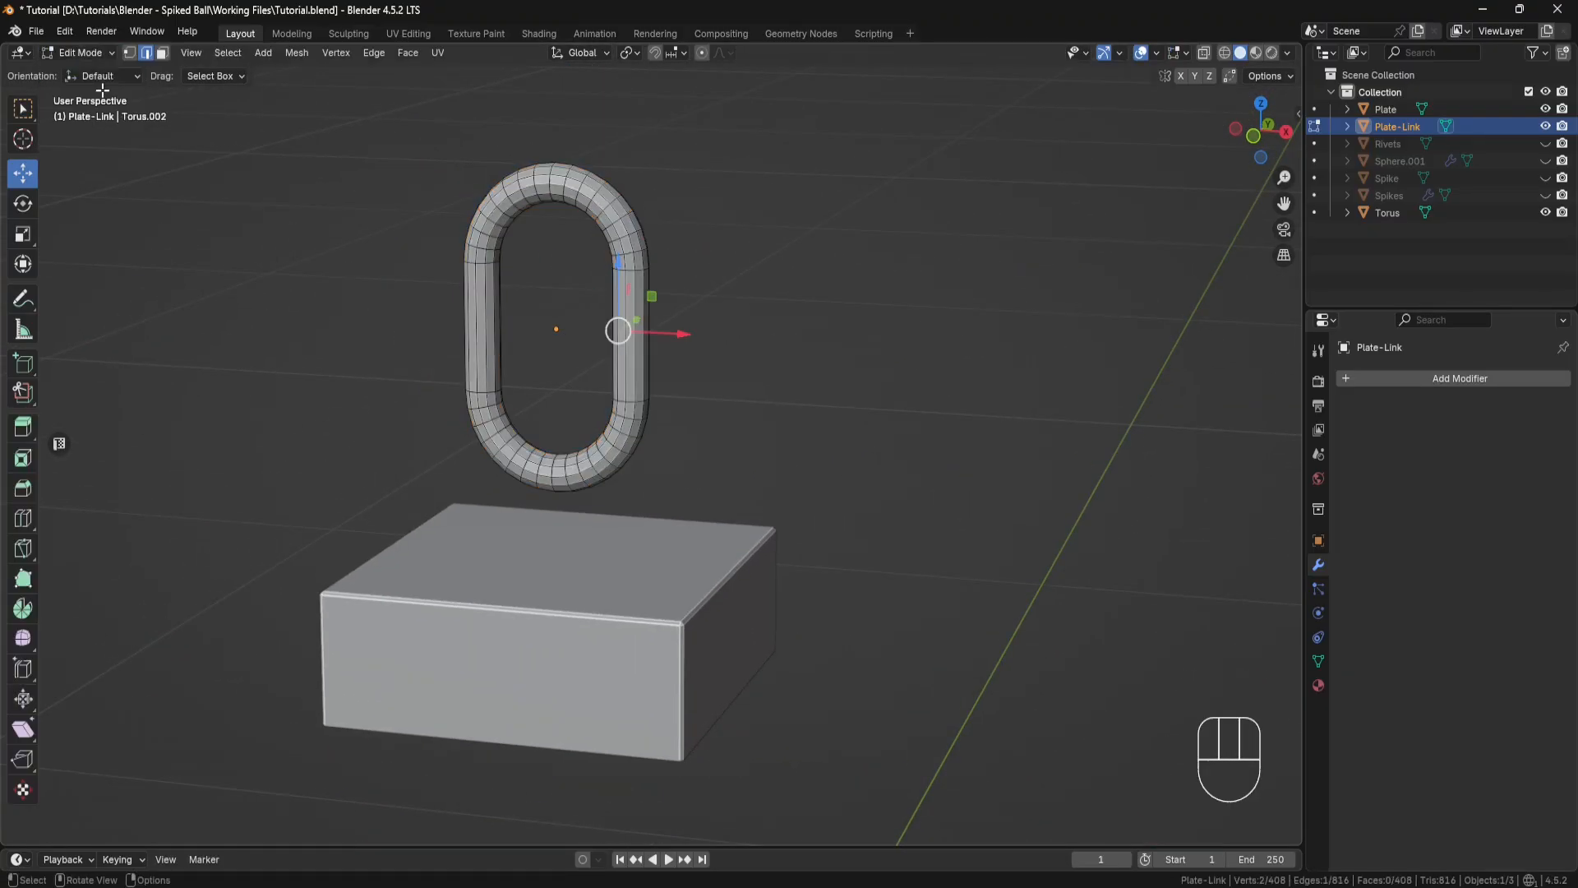
left_click(22, 518)
left_click(469, 326)
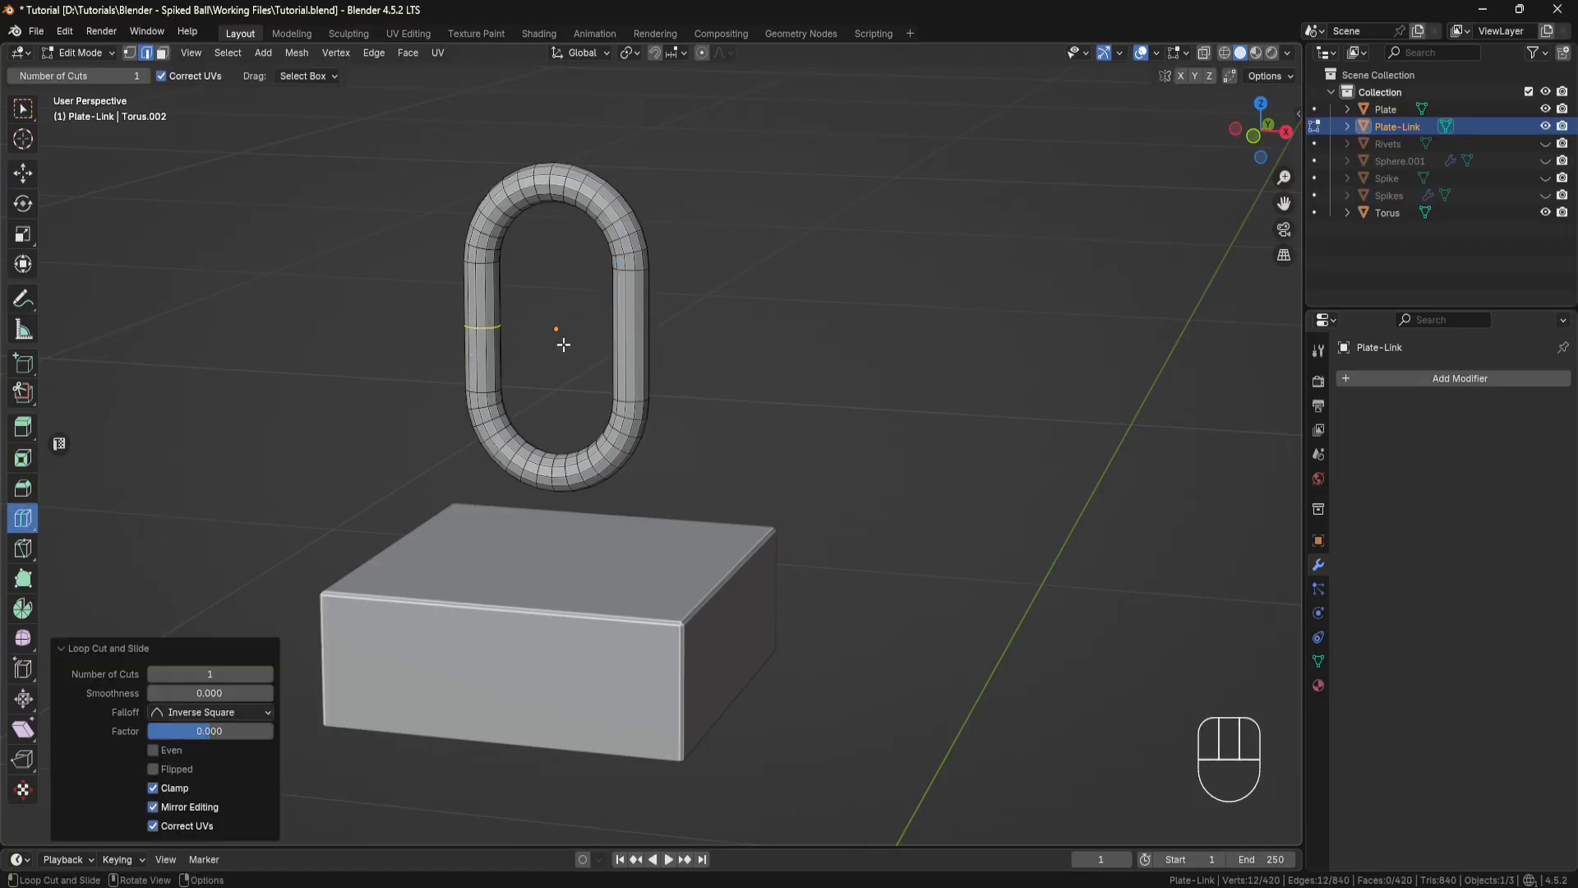
left_click(640, 332)
Step: Select all faces of Plate-Link's lower half through the mesh with X-ray and delete them, leaving an open arch
left_click(31, 179)
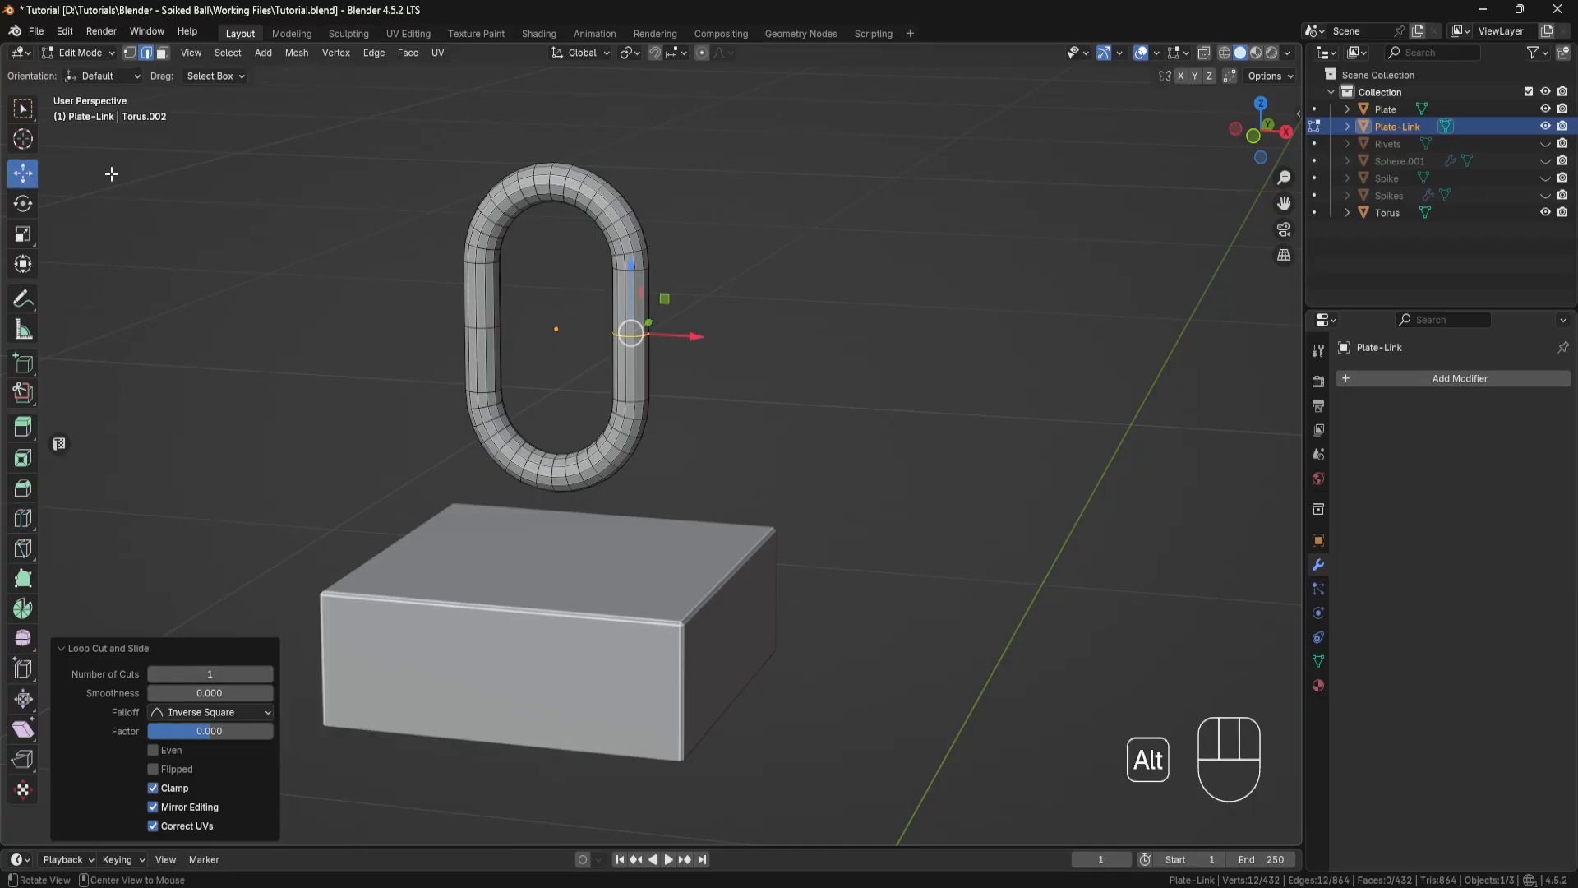
key("alt+z")
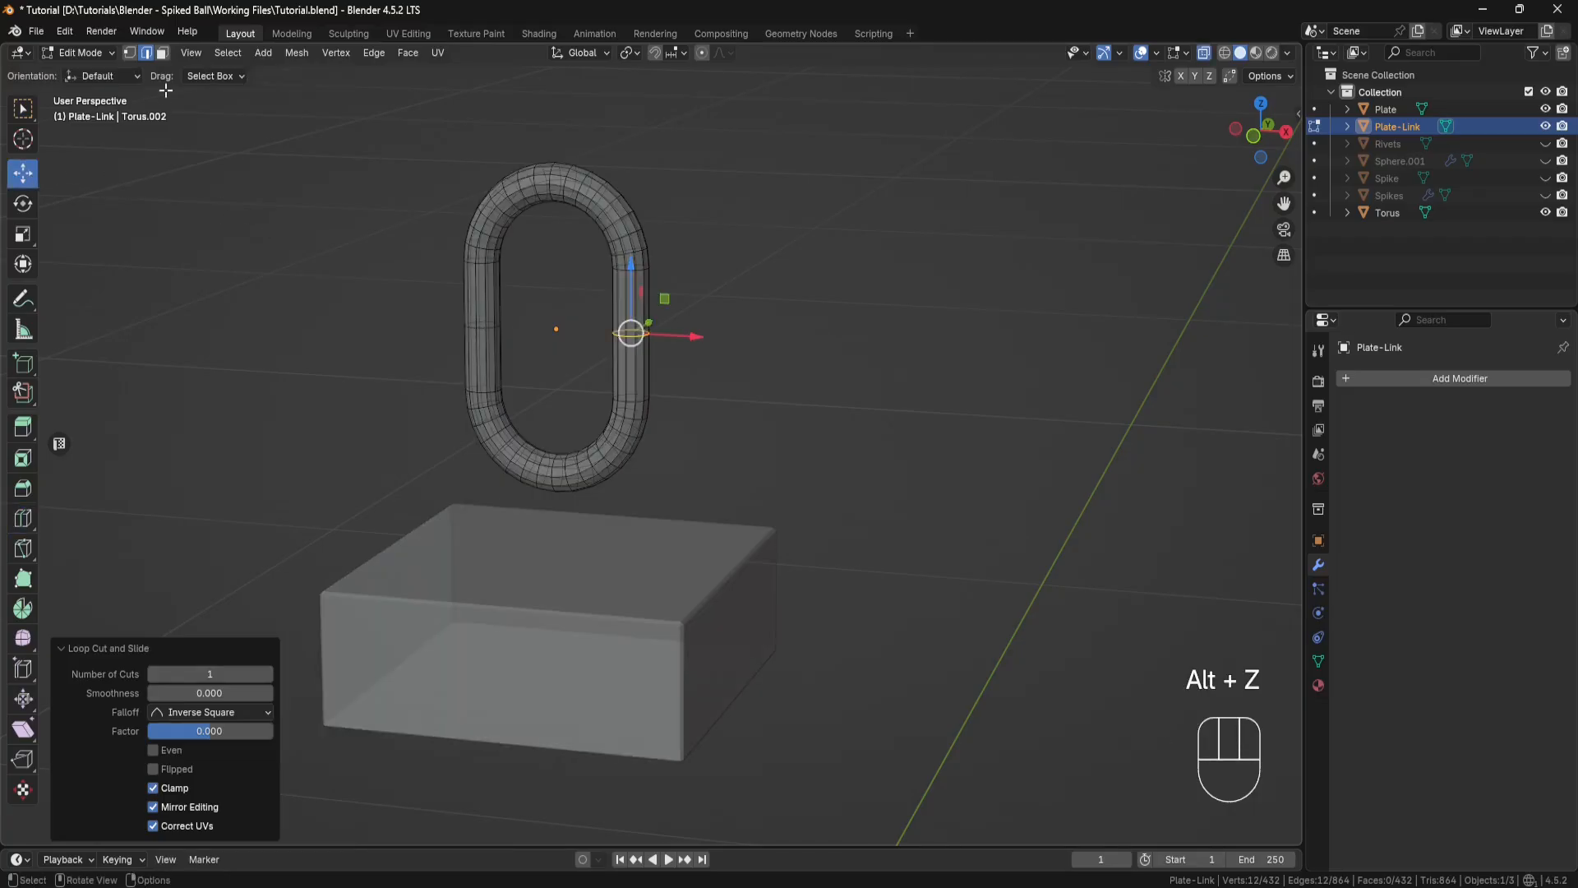
left_click(162, 53)
middle_click_drag(319, 291, 565, 335)
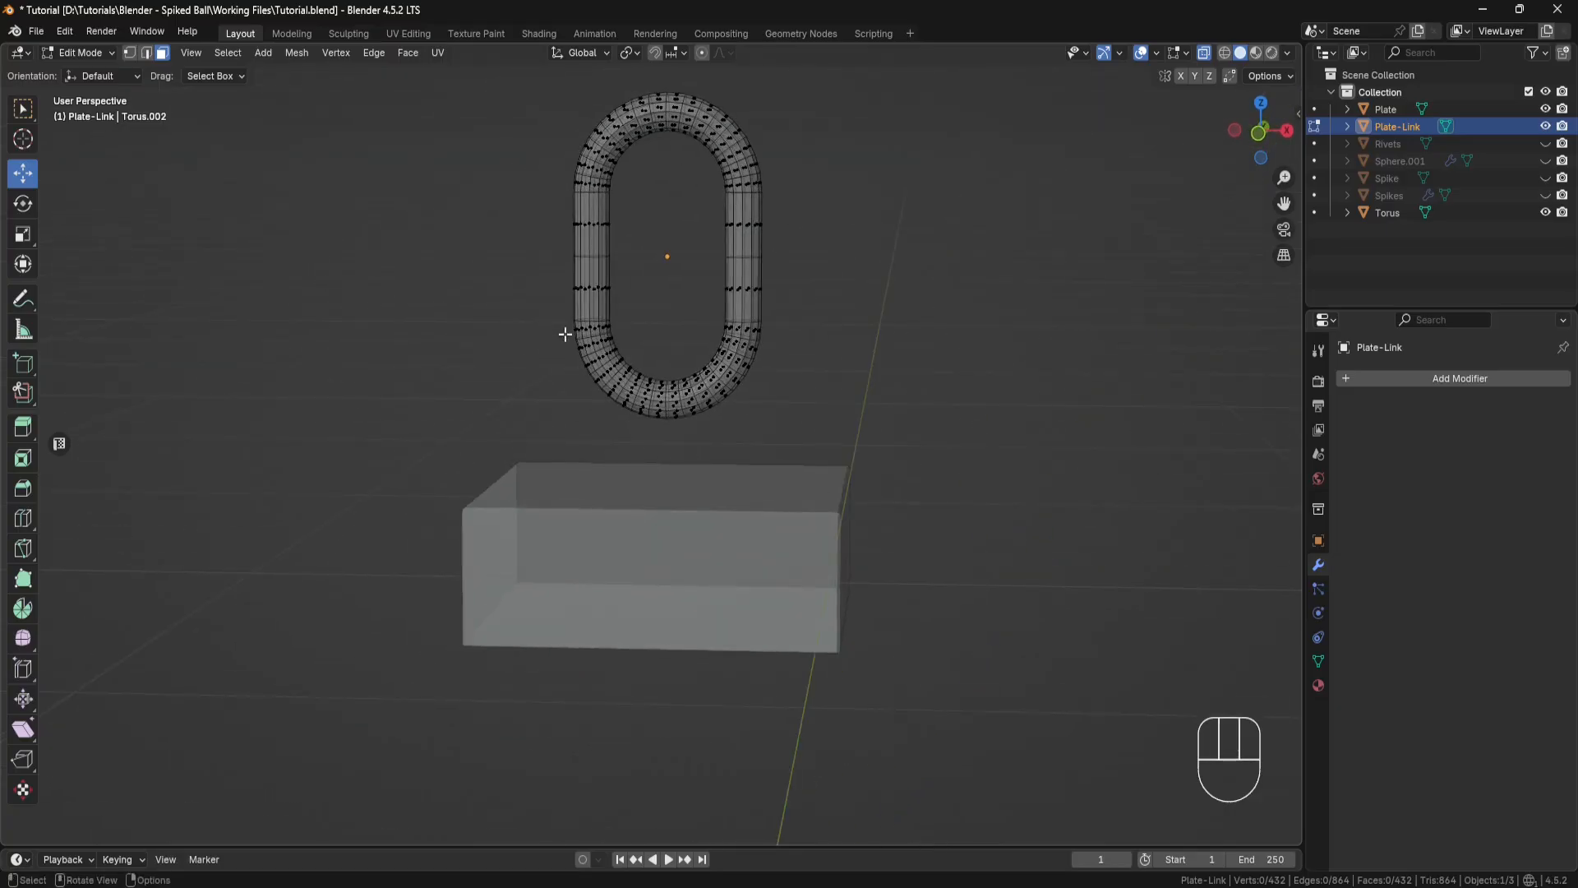
left_click_drag(804, 441, 546, 249)
key("x")
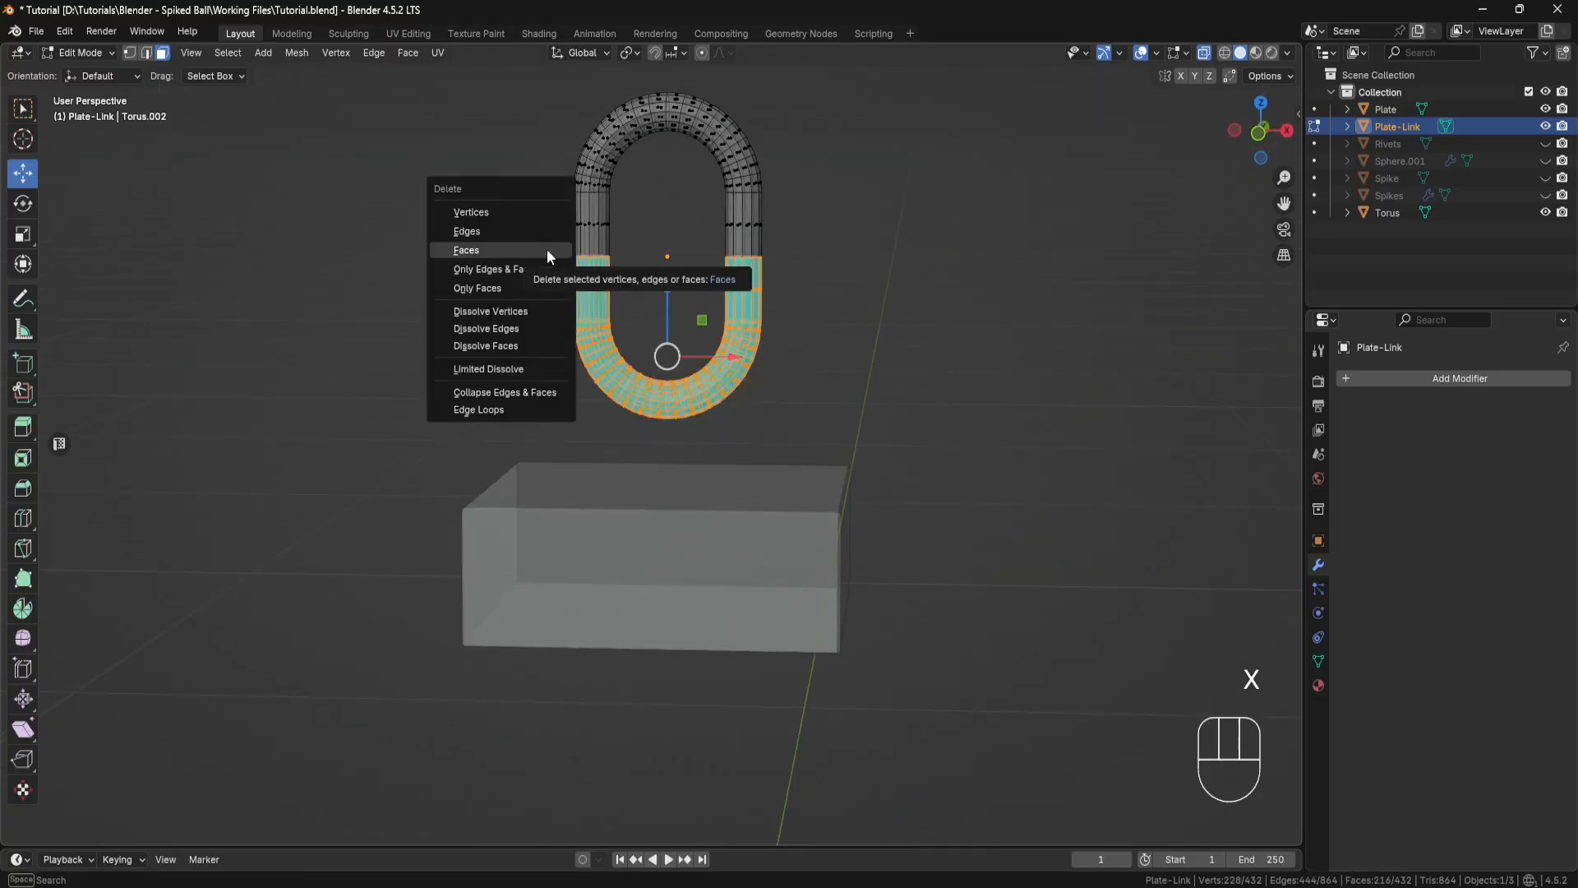
left_click(546, 249)
middle_click_drag(547, 249, 528, 265)
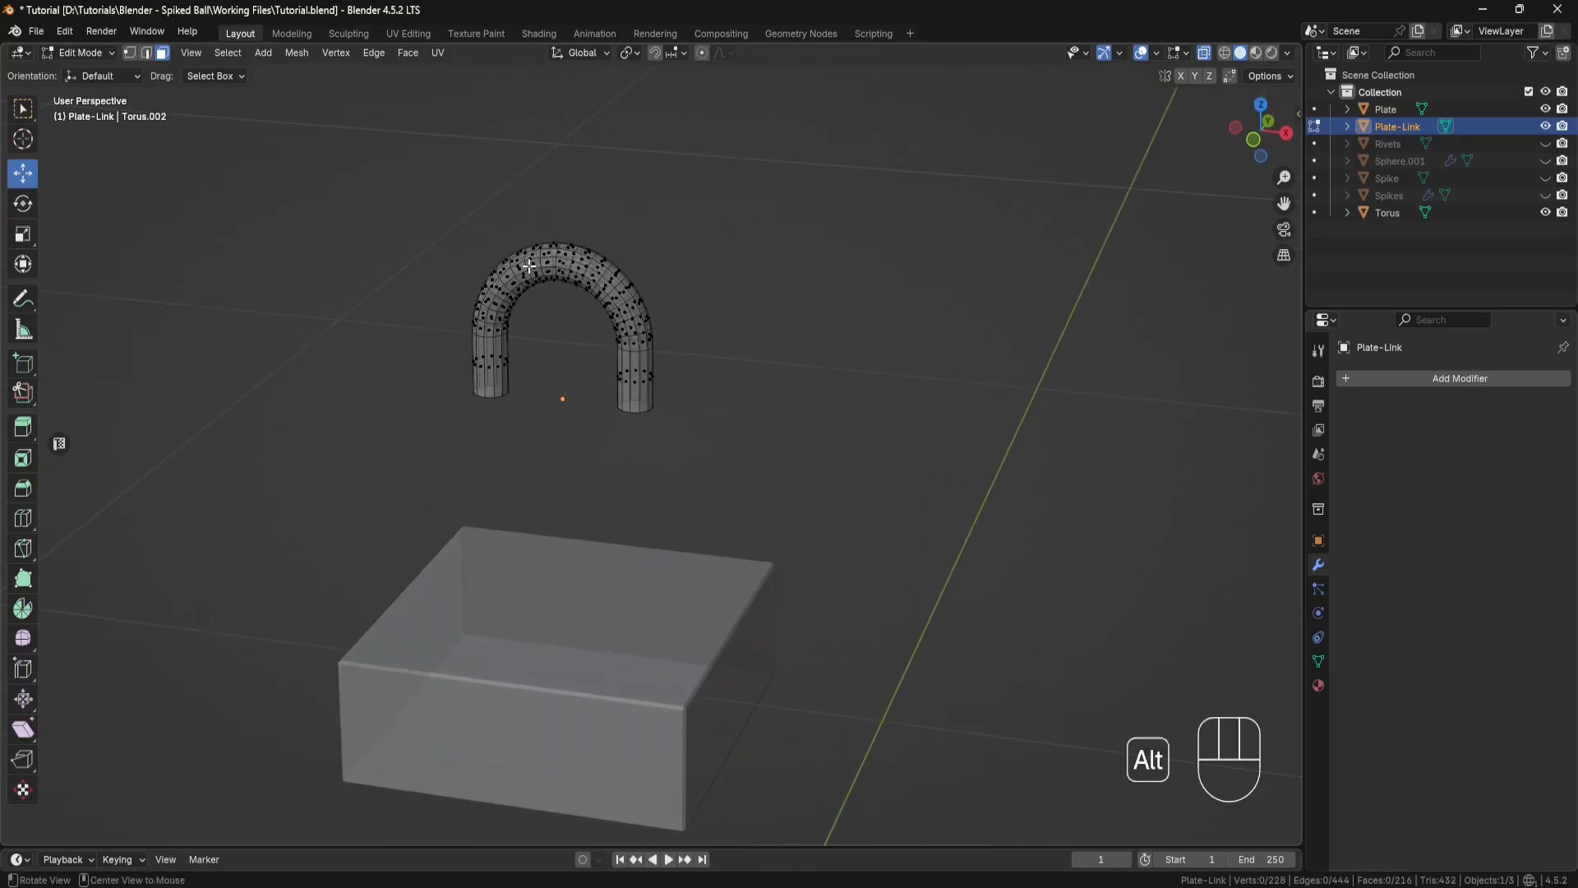
key("alt+z")
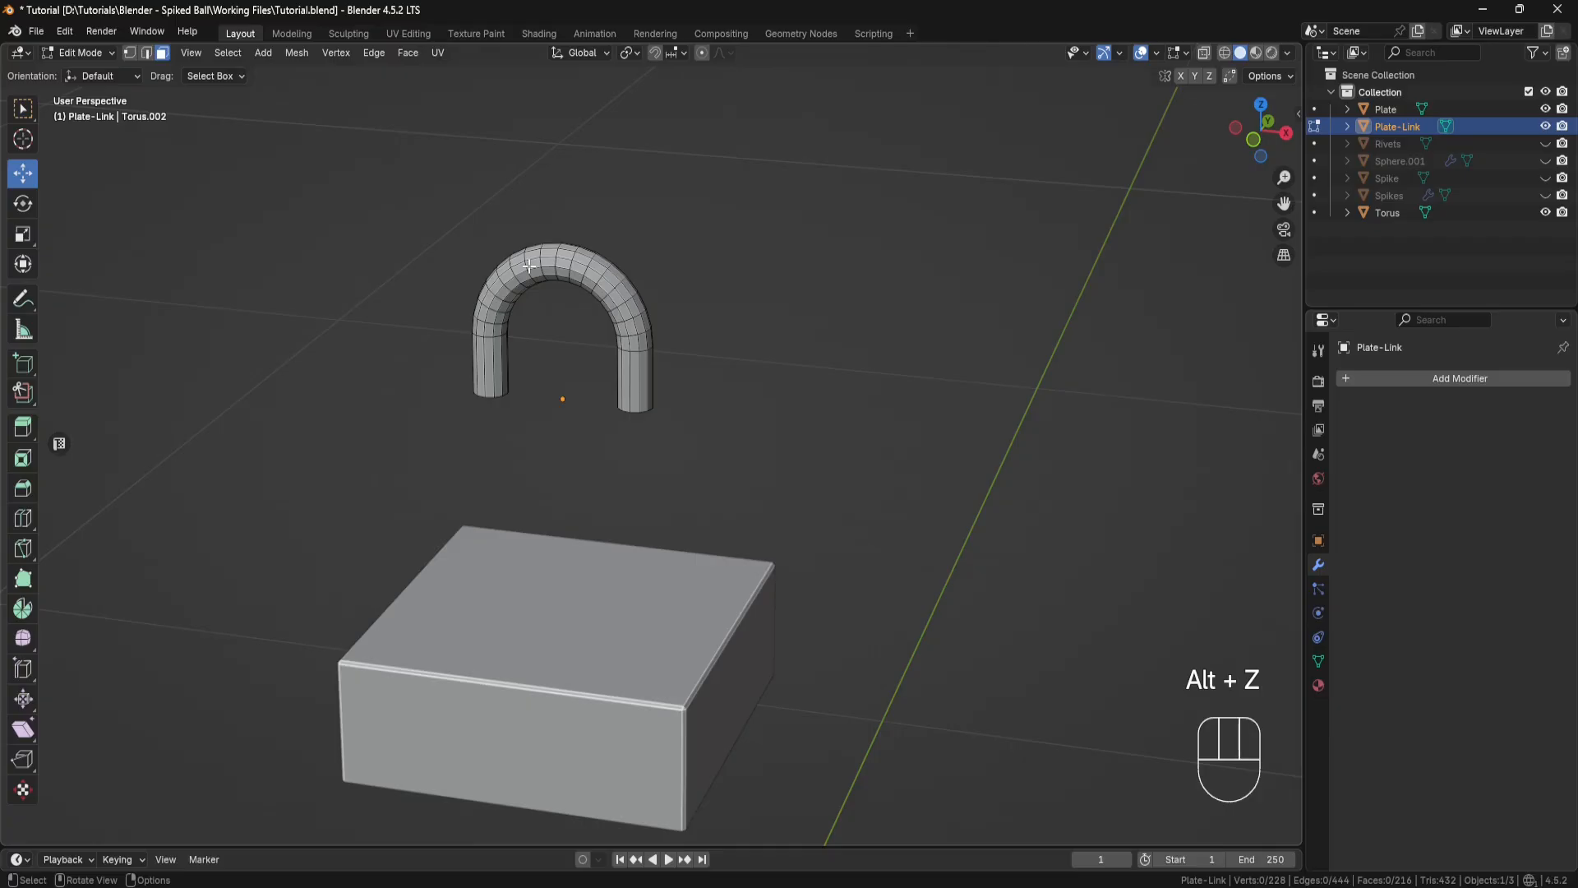
Step: Return to Object Mode and lower the arch about 1.62 inches along Z until its legs sink slightly into the plate
left_click(112, 51)
left_click(78, 72)
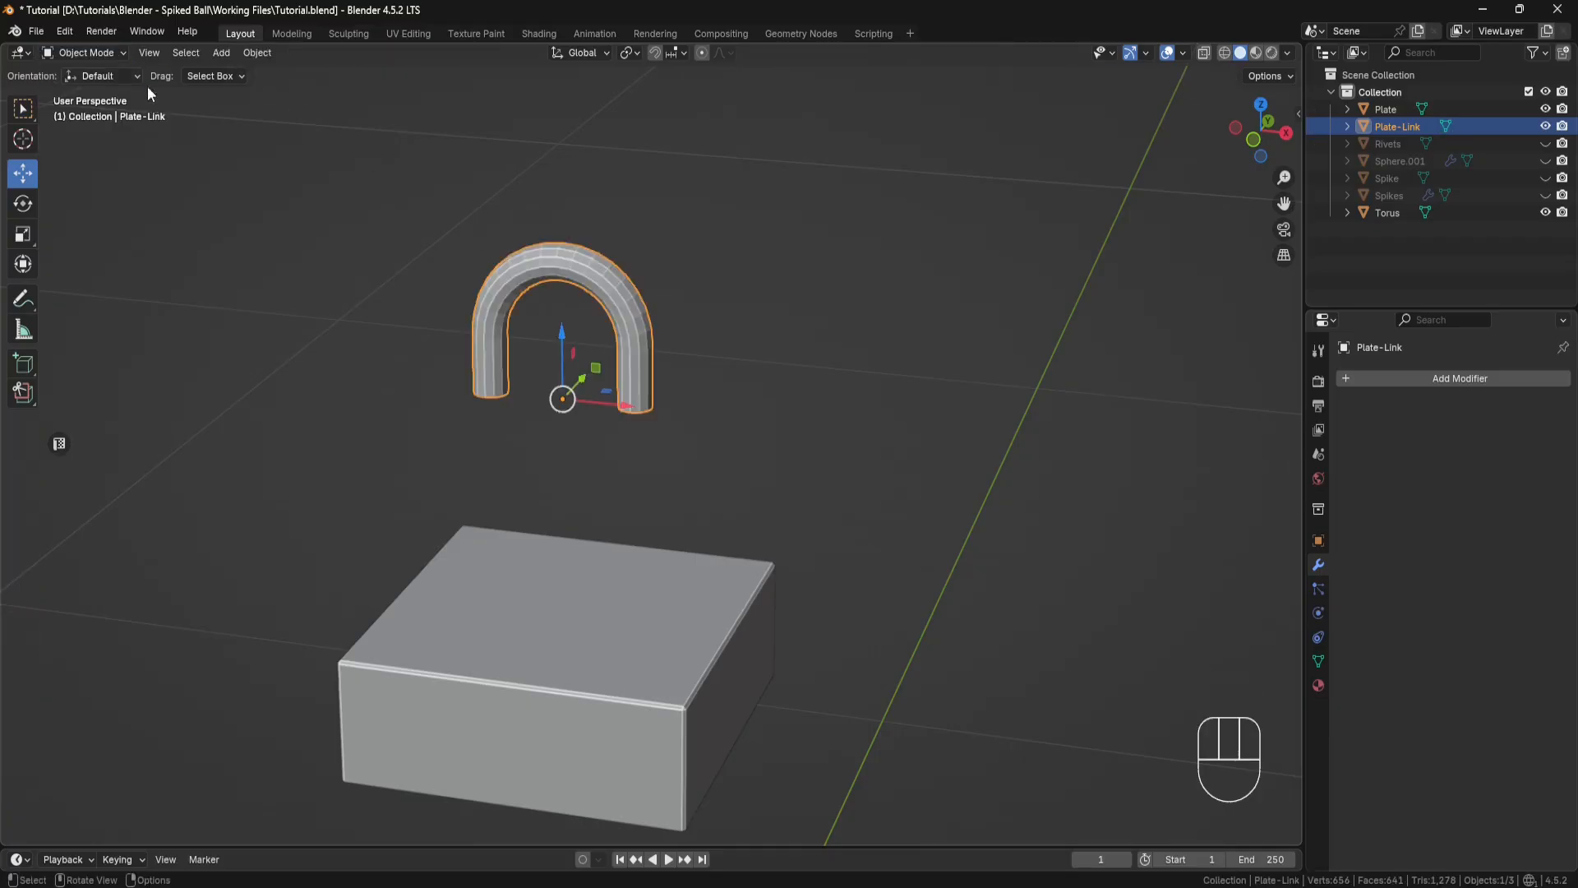
left_click_drag(561, 334, 551, 562)
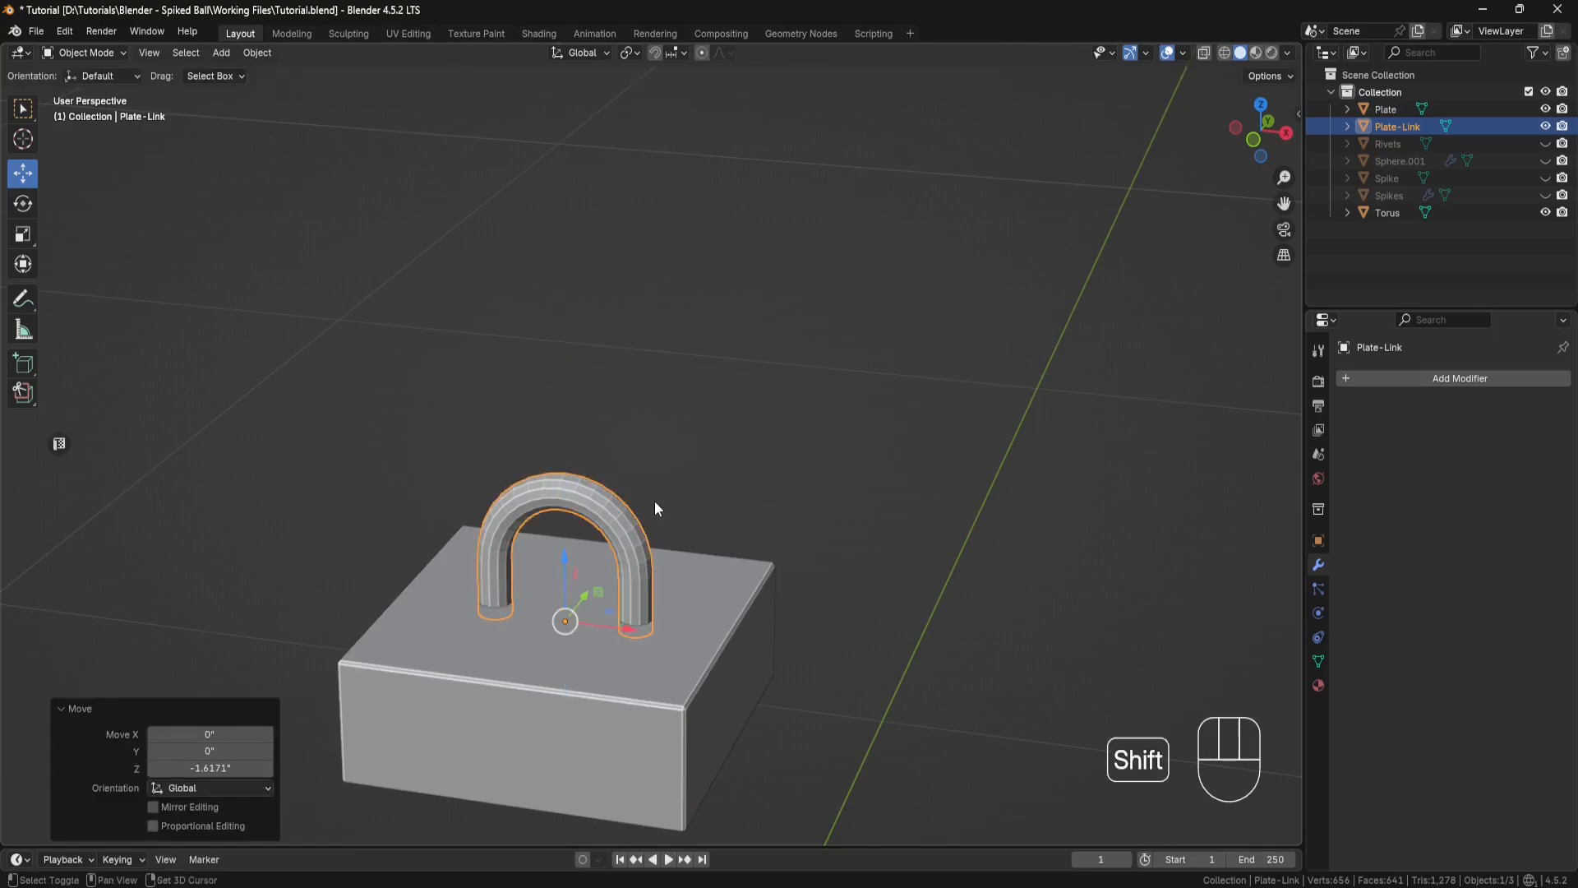
middle_click_drag(654, 501, 758, 379, "shift")
scroll(581, 346, "up", 3)
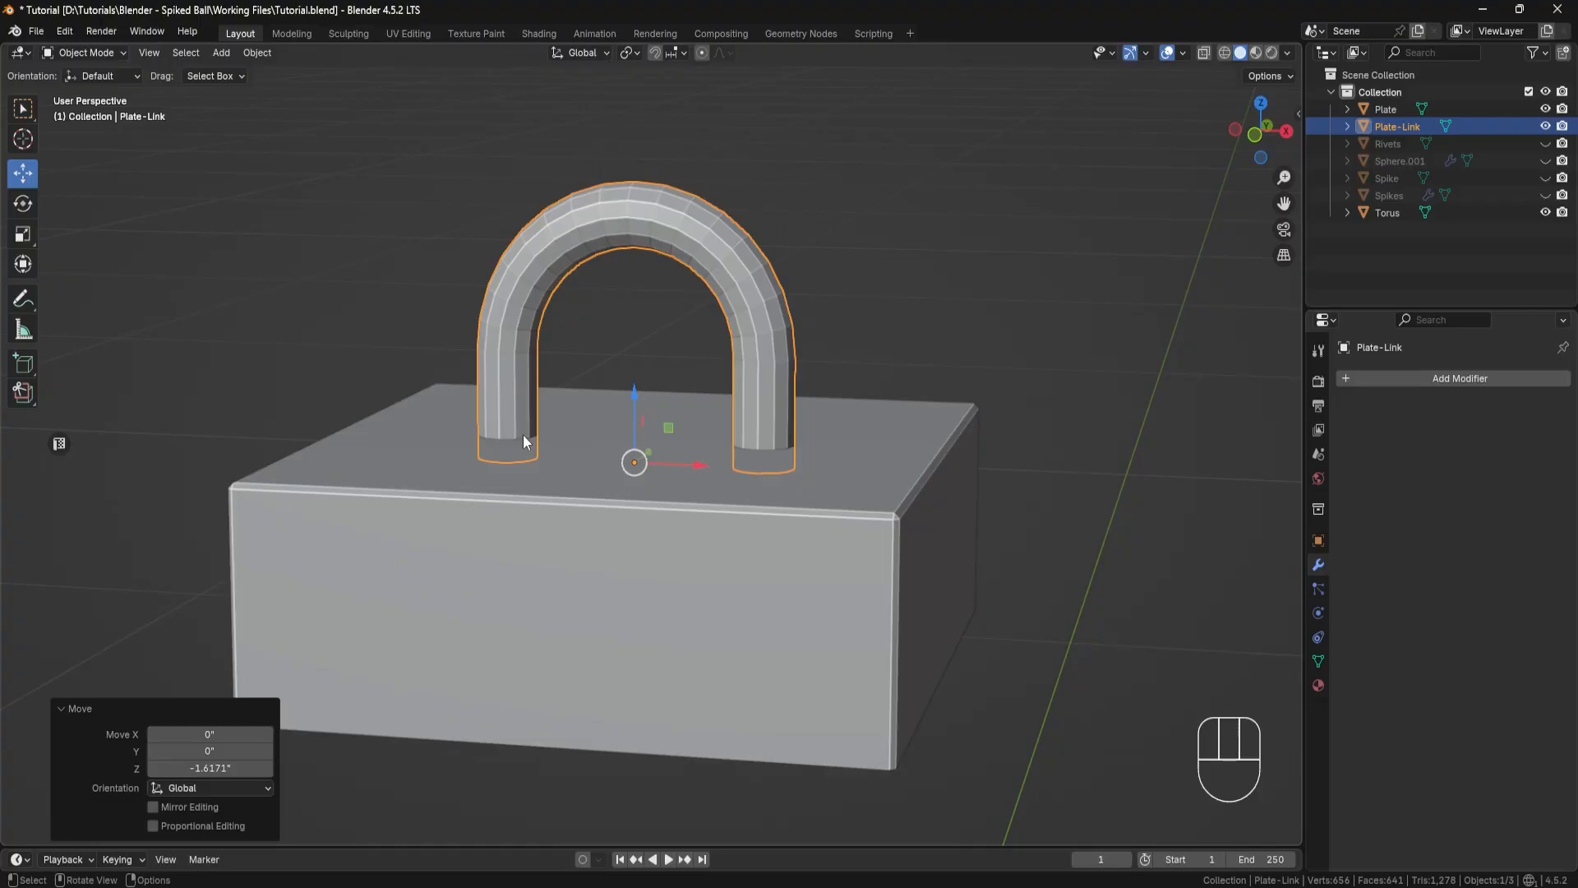
Step: Turn on X-ray and, in Edit Mode, add a loop cut around the straight end of each arch leg
key("alt+z")
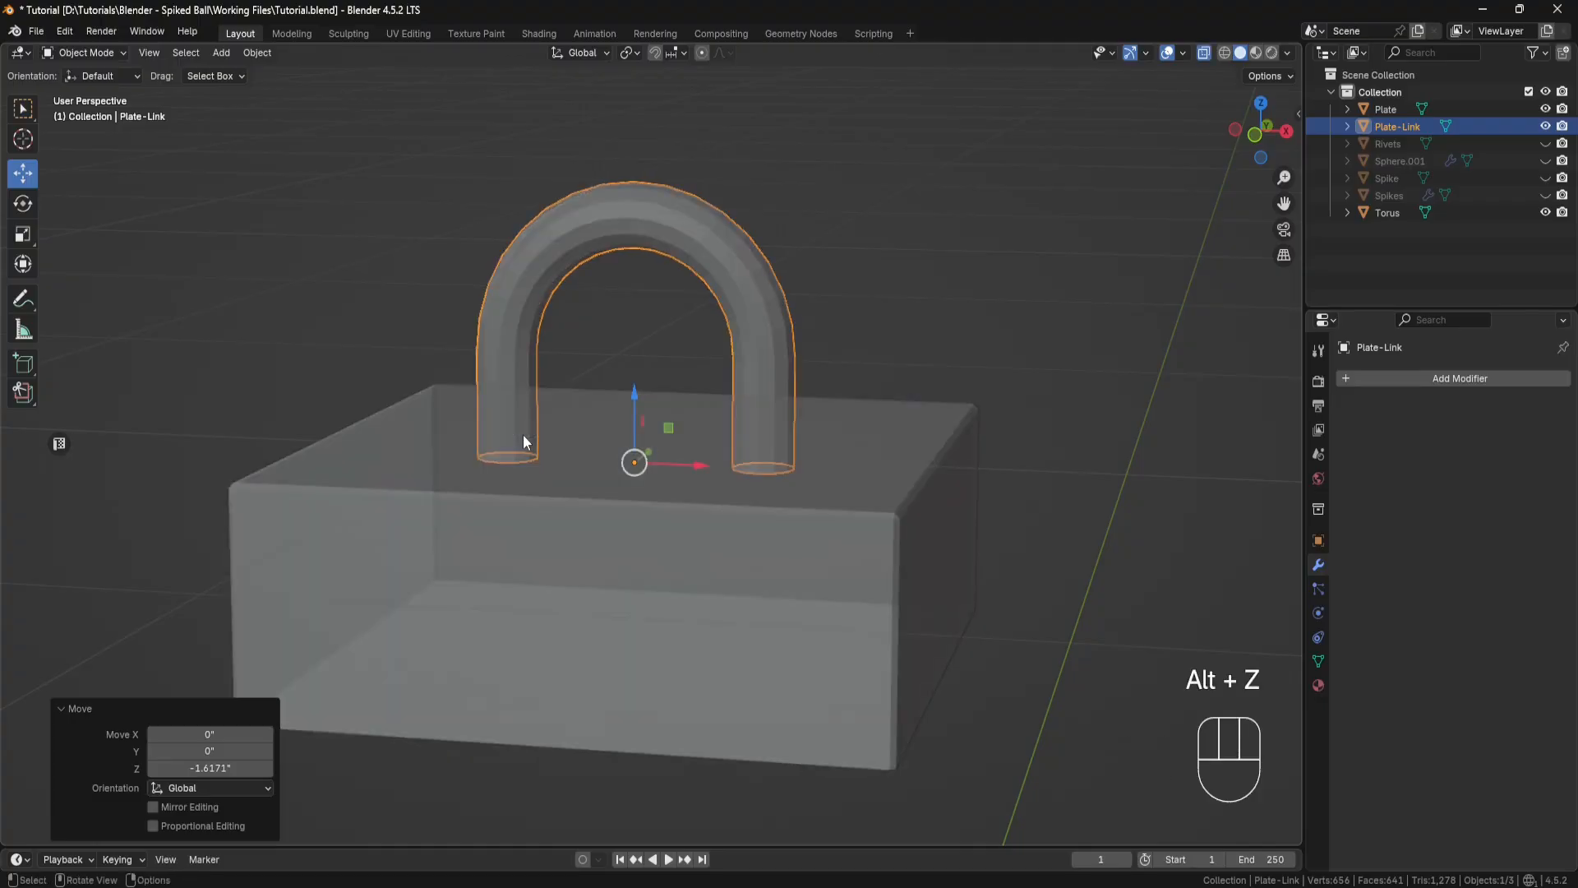
left_click(121, 53)
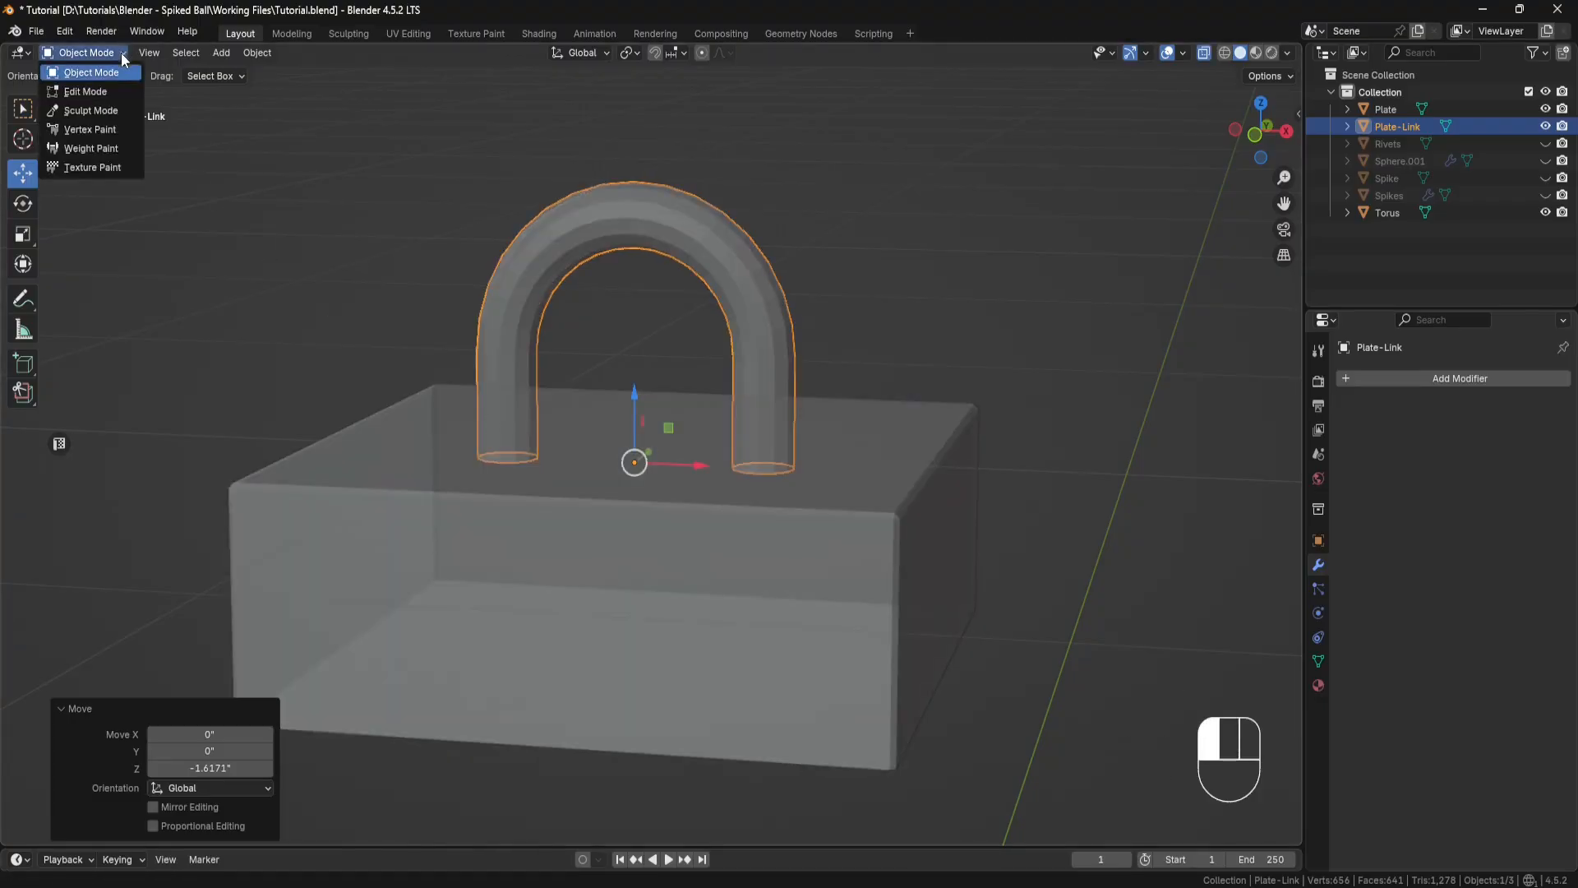
left_click(62, 90)
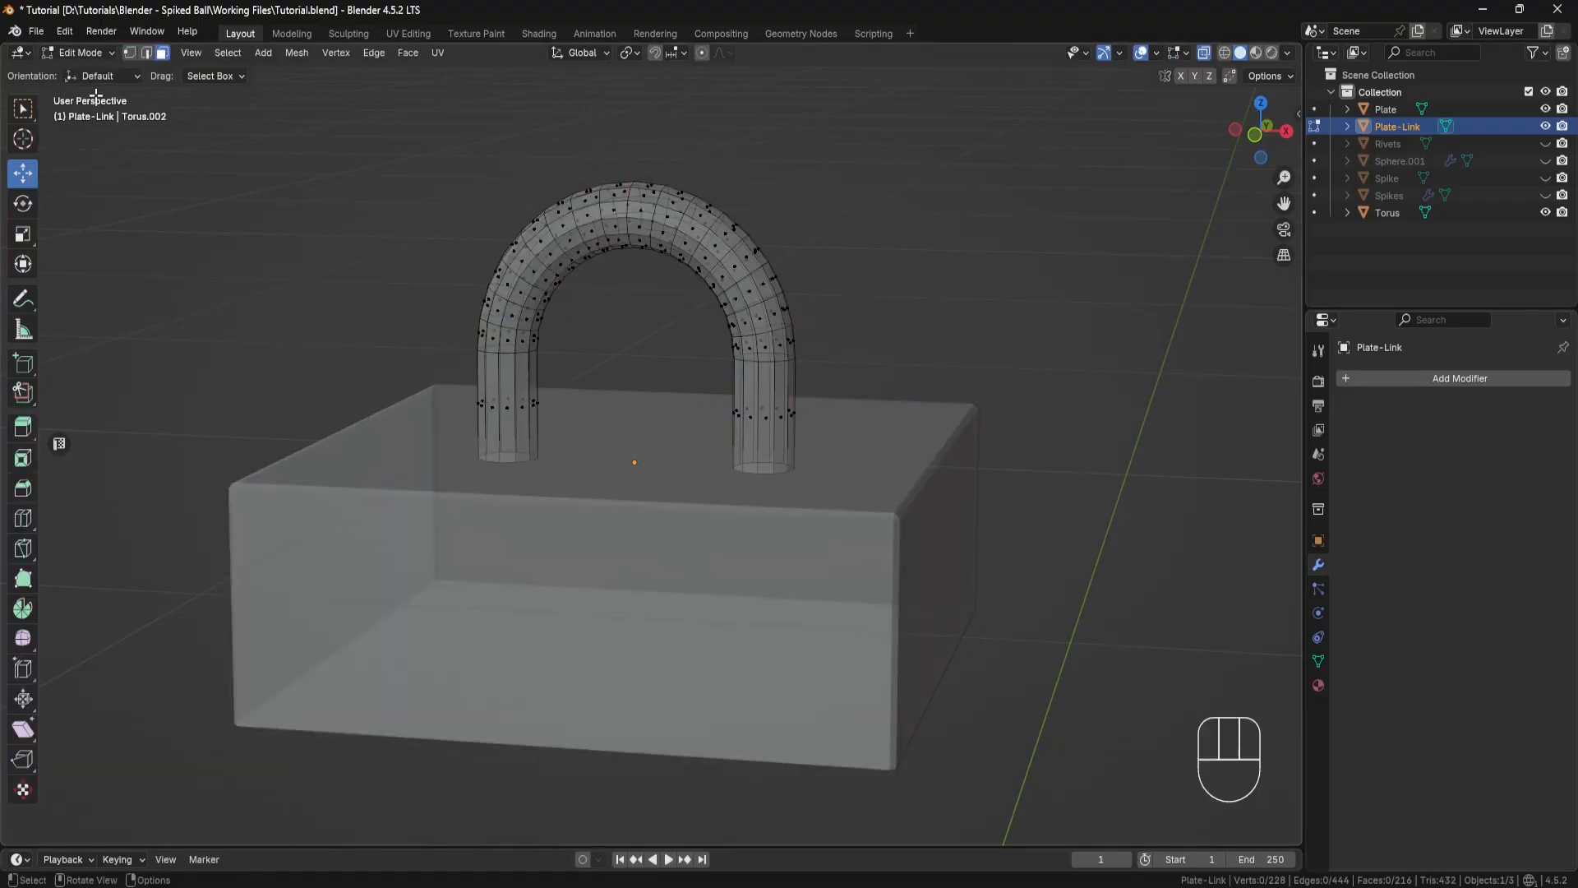
left_click(23, 518)
left_click(499, 401)
left_click(500, 401)
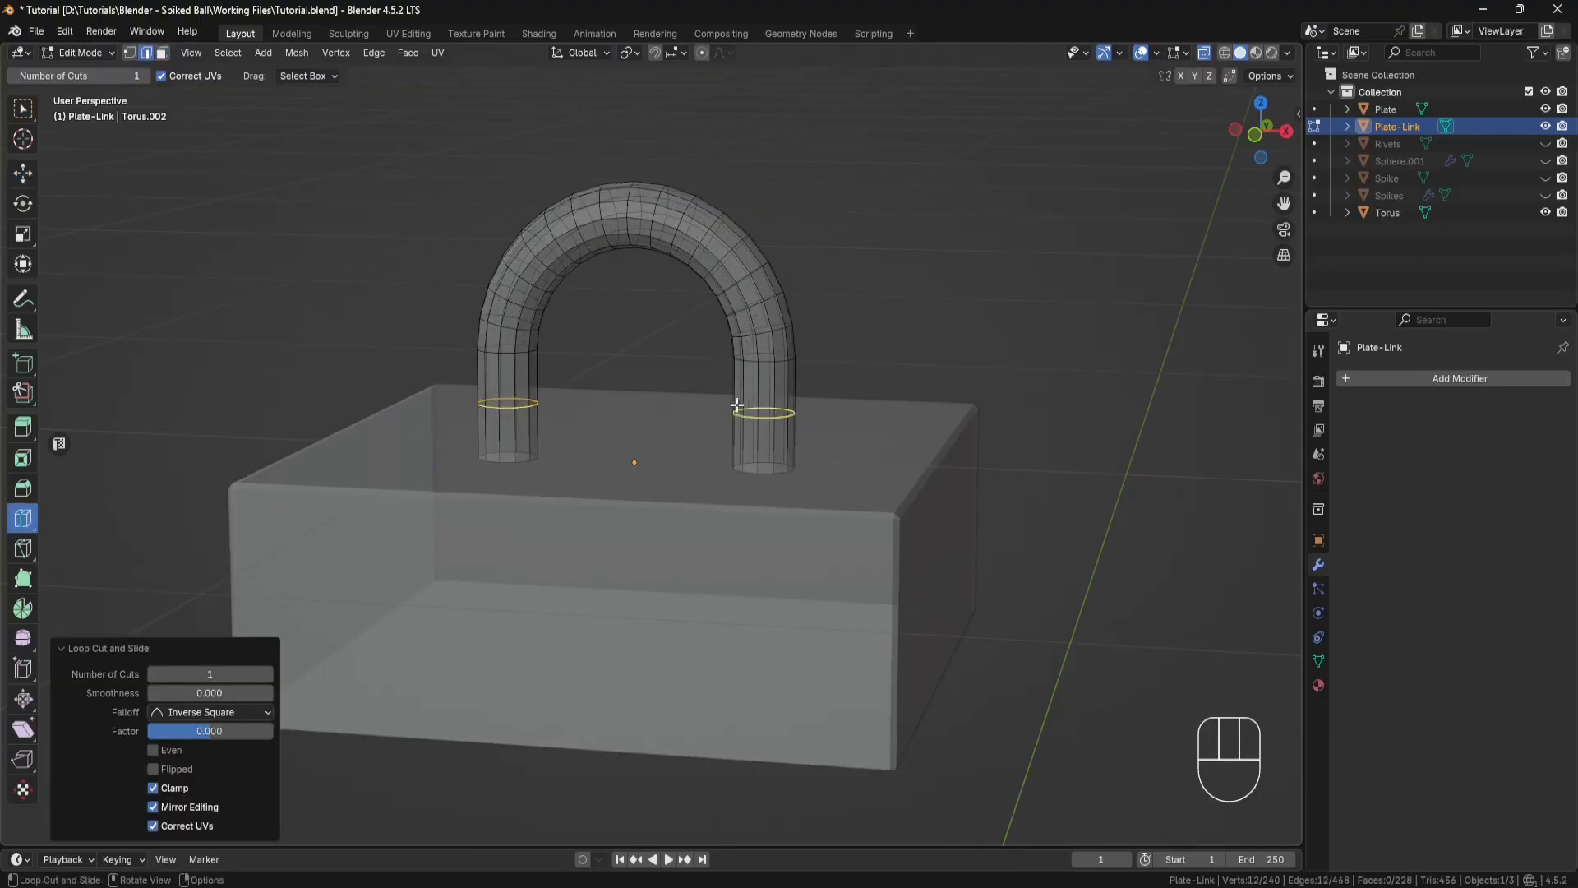
Step: Select the new edge loops on both legs and move them down along Z to just above the plate's surface
left_click(23, 173)
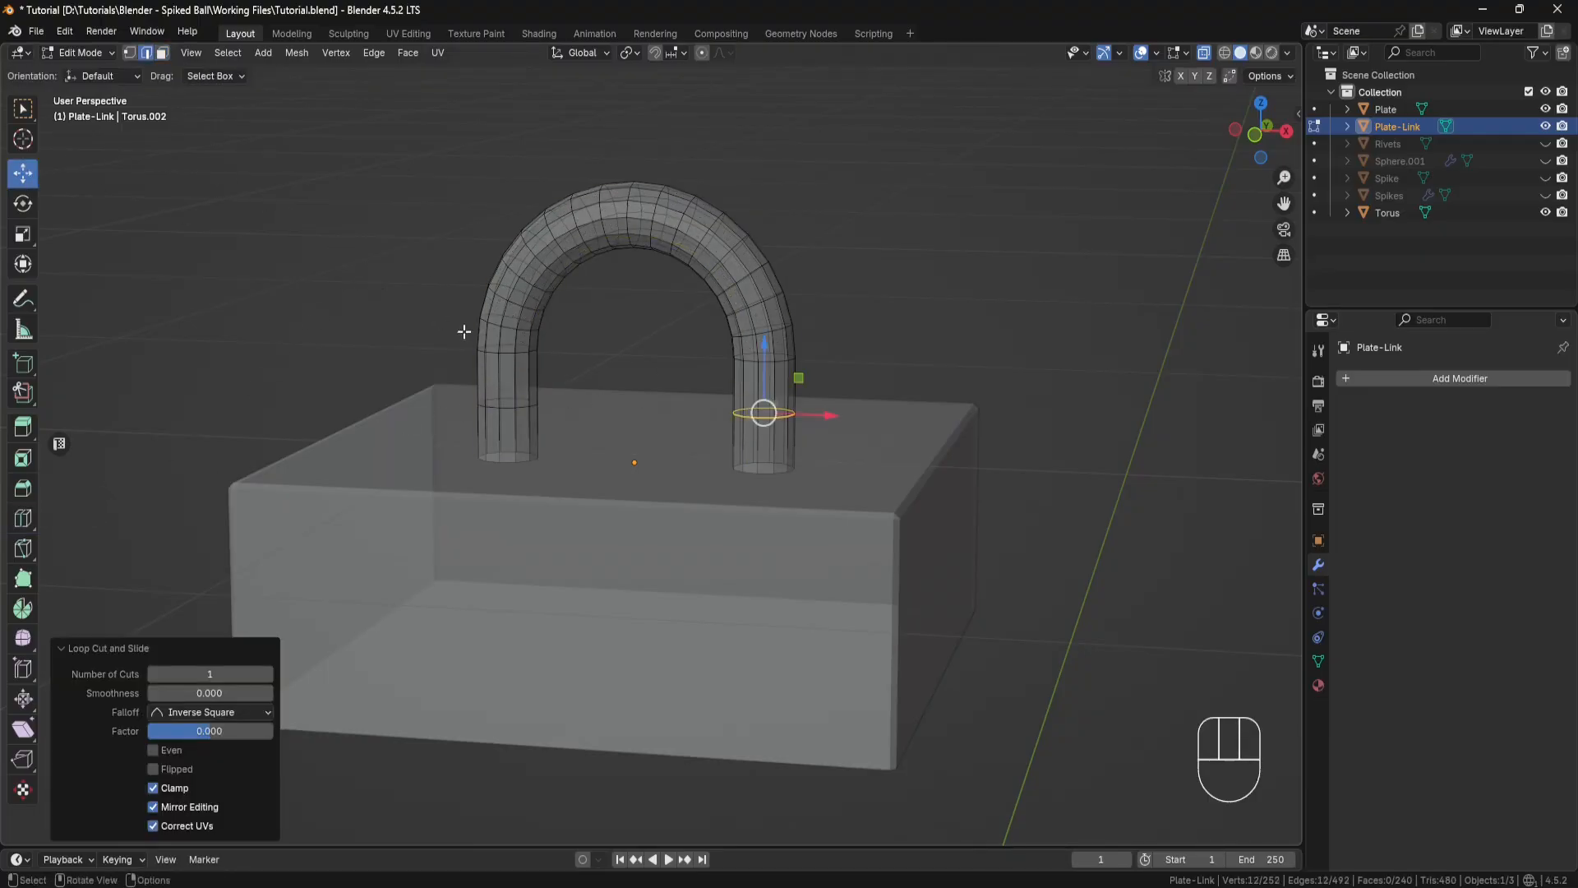
left_click(508, 403, "shift")
middle_click_drag(602, 390, 633, 393)
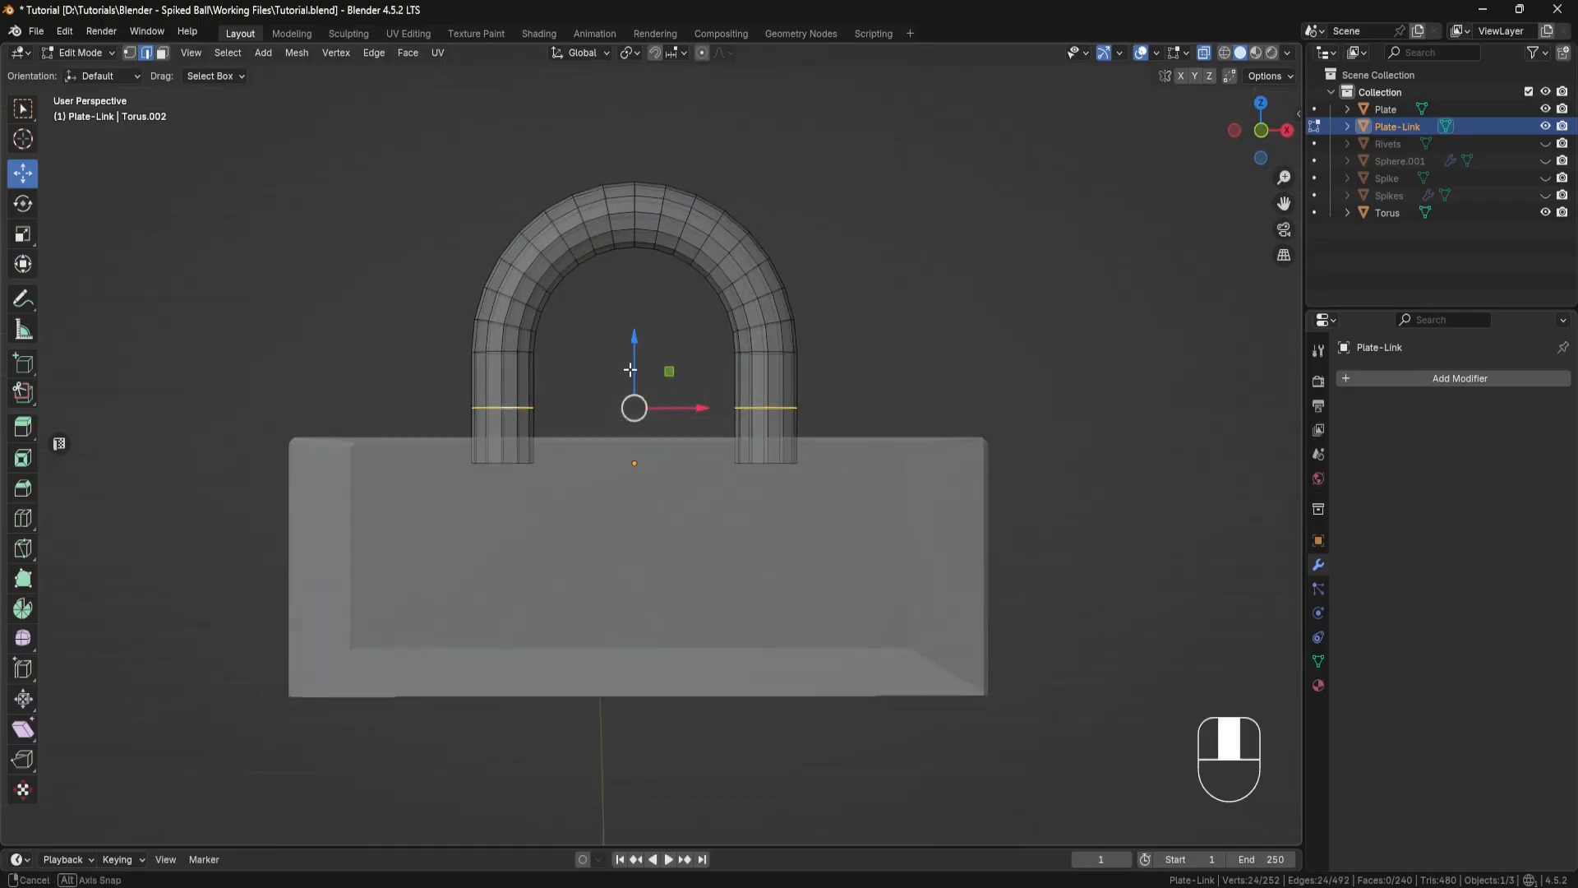
left_click_drag(634, 341, 633, 362)
middle_click_drag(633, 361, 578, 371)
Step: Flare the bottom of the arch's left leg by scaling its end loop to 1.5 in X and Y
left_click(509, 462, "alt")
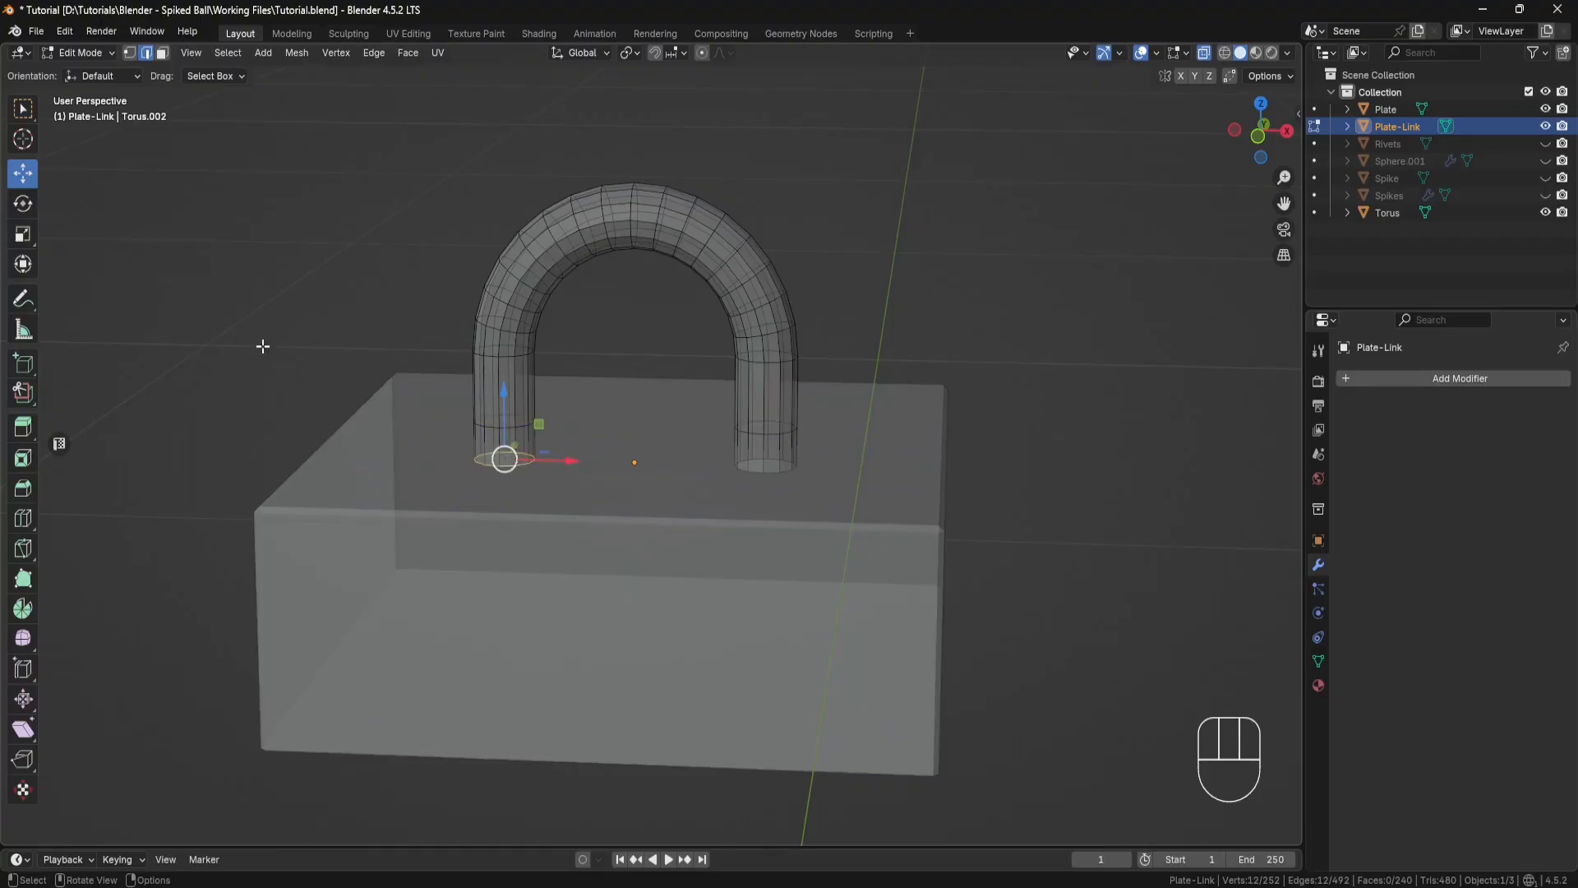
left_click(23, 234)
middle_click_drag(542, 450, 558, 448)
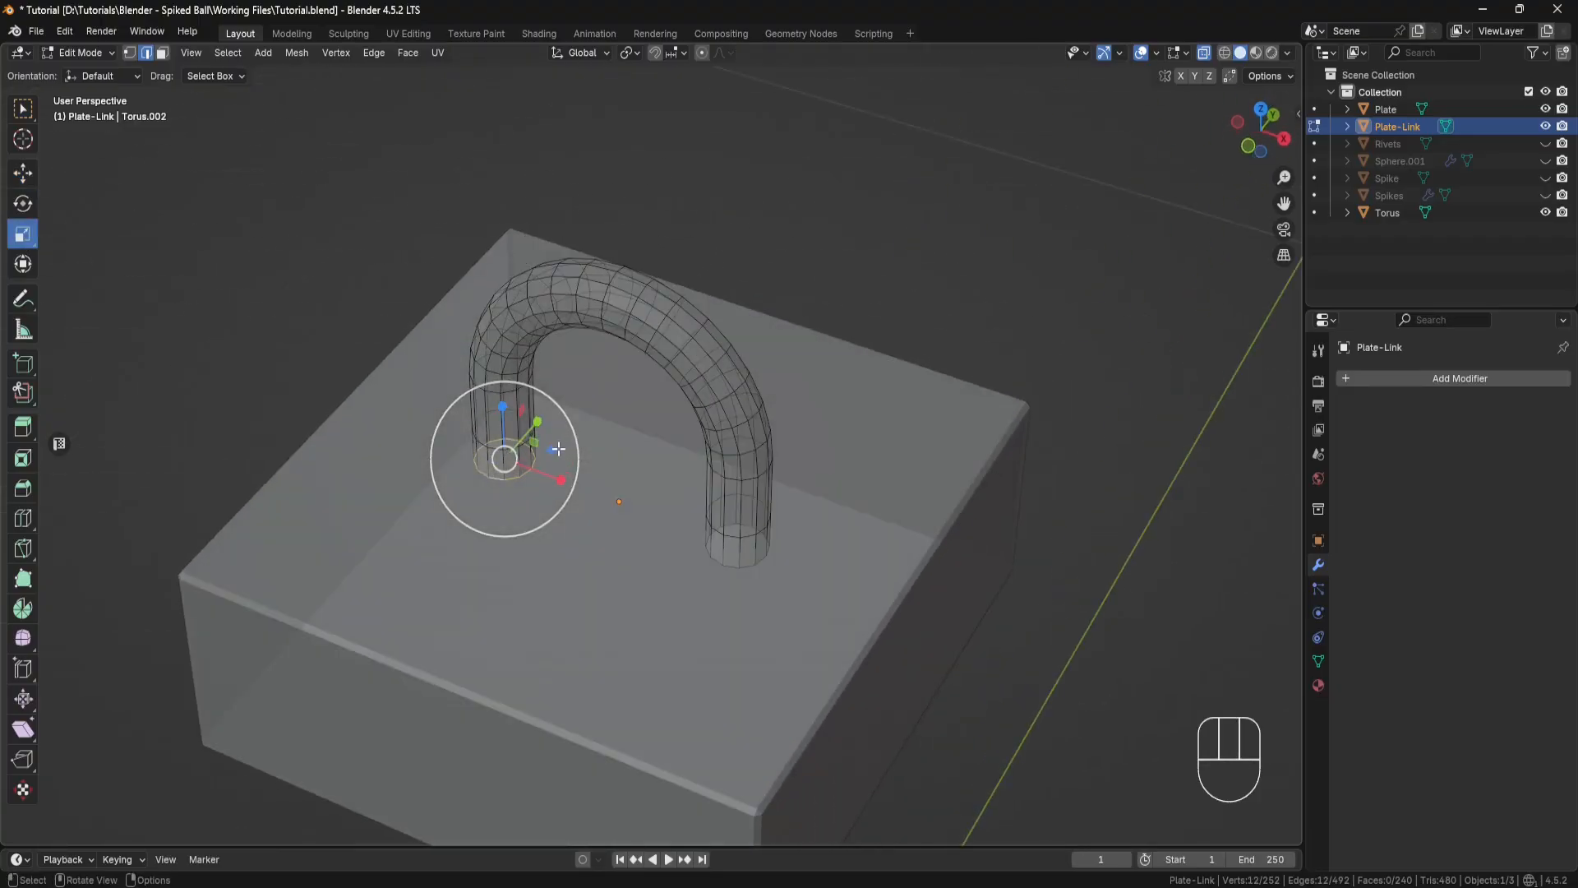
left_click_drag(557, 448, 580, 439)
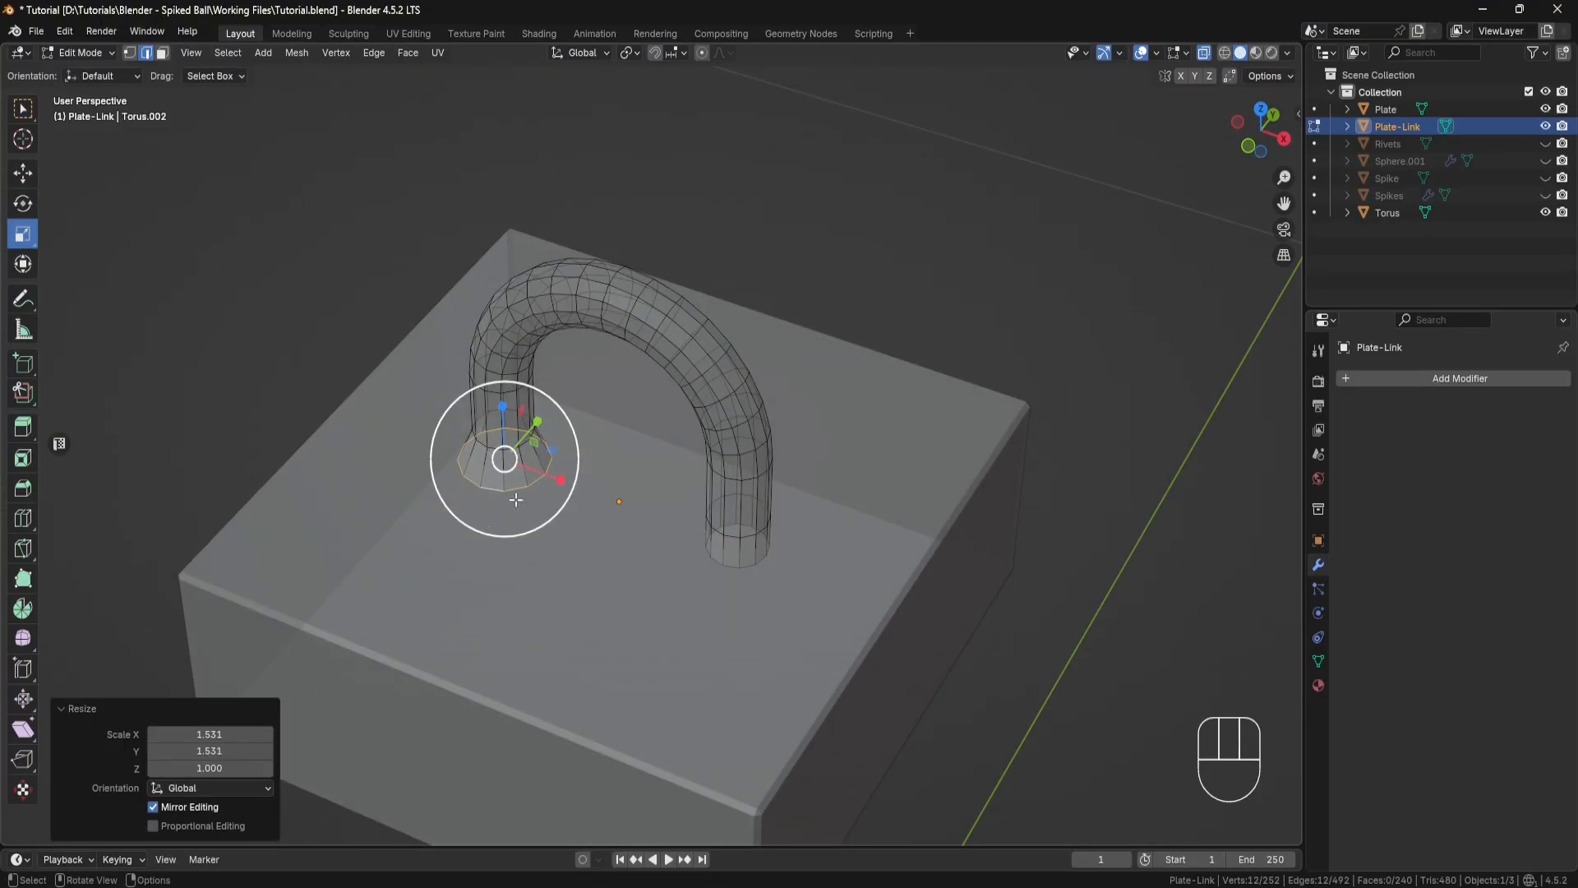
left_click(221, 734)
left_click(220, 749)
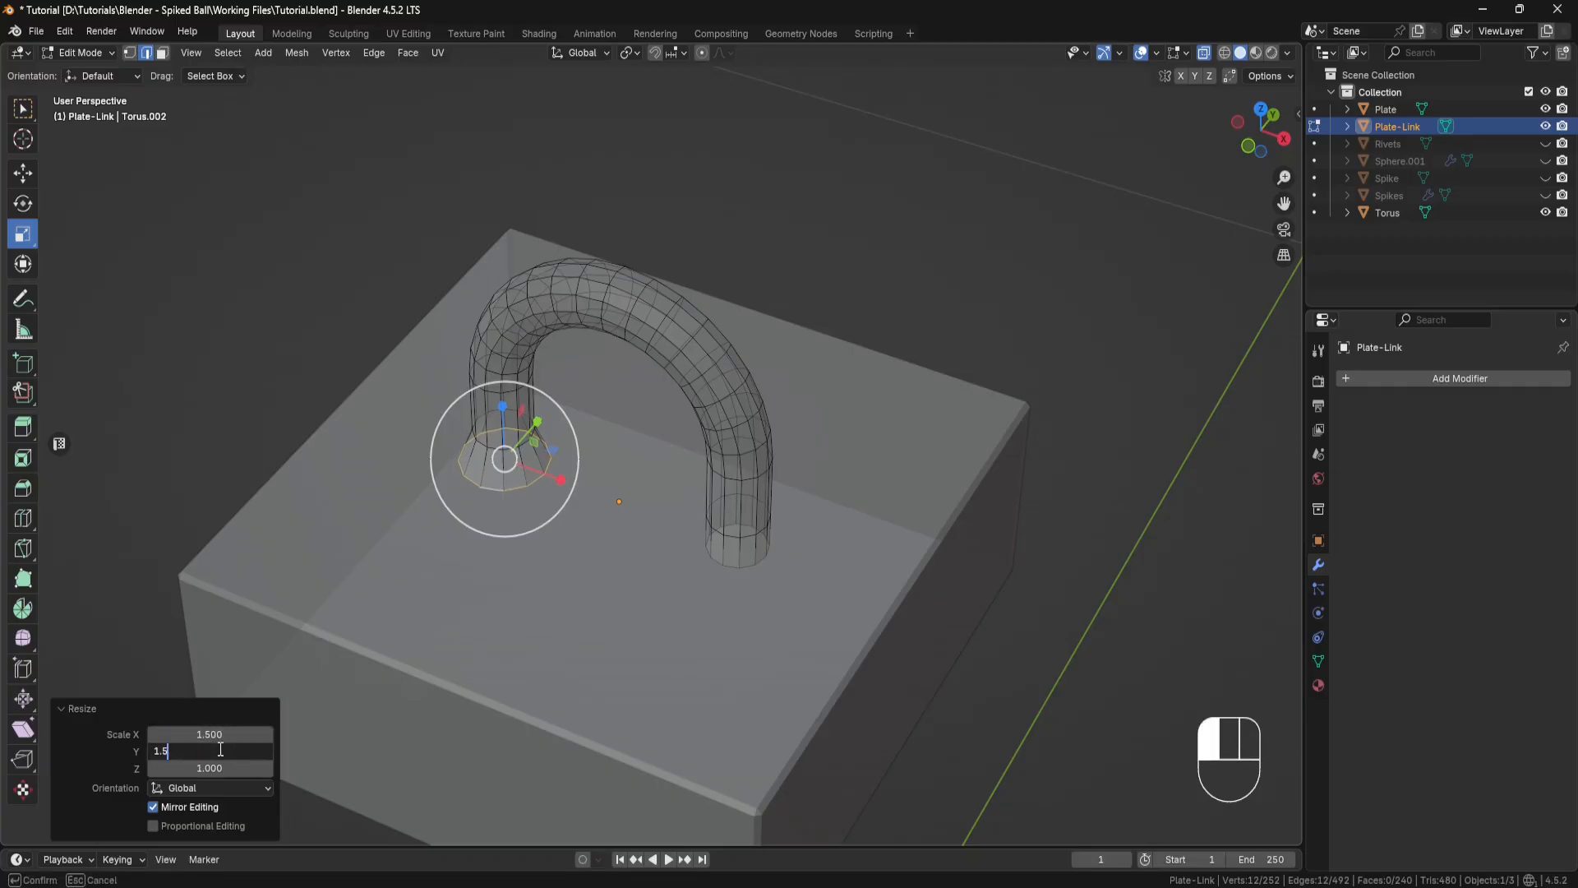
type("1.5")
key("Return")
middle_click_drag(511, 546, 634, 549)
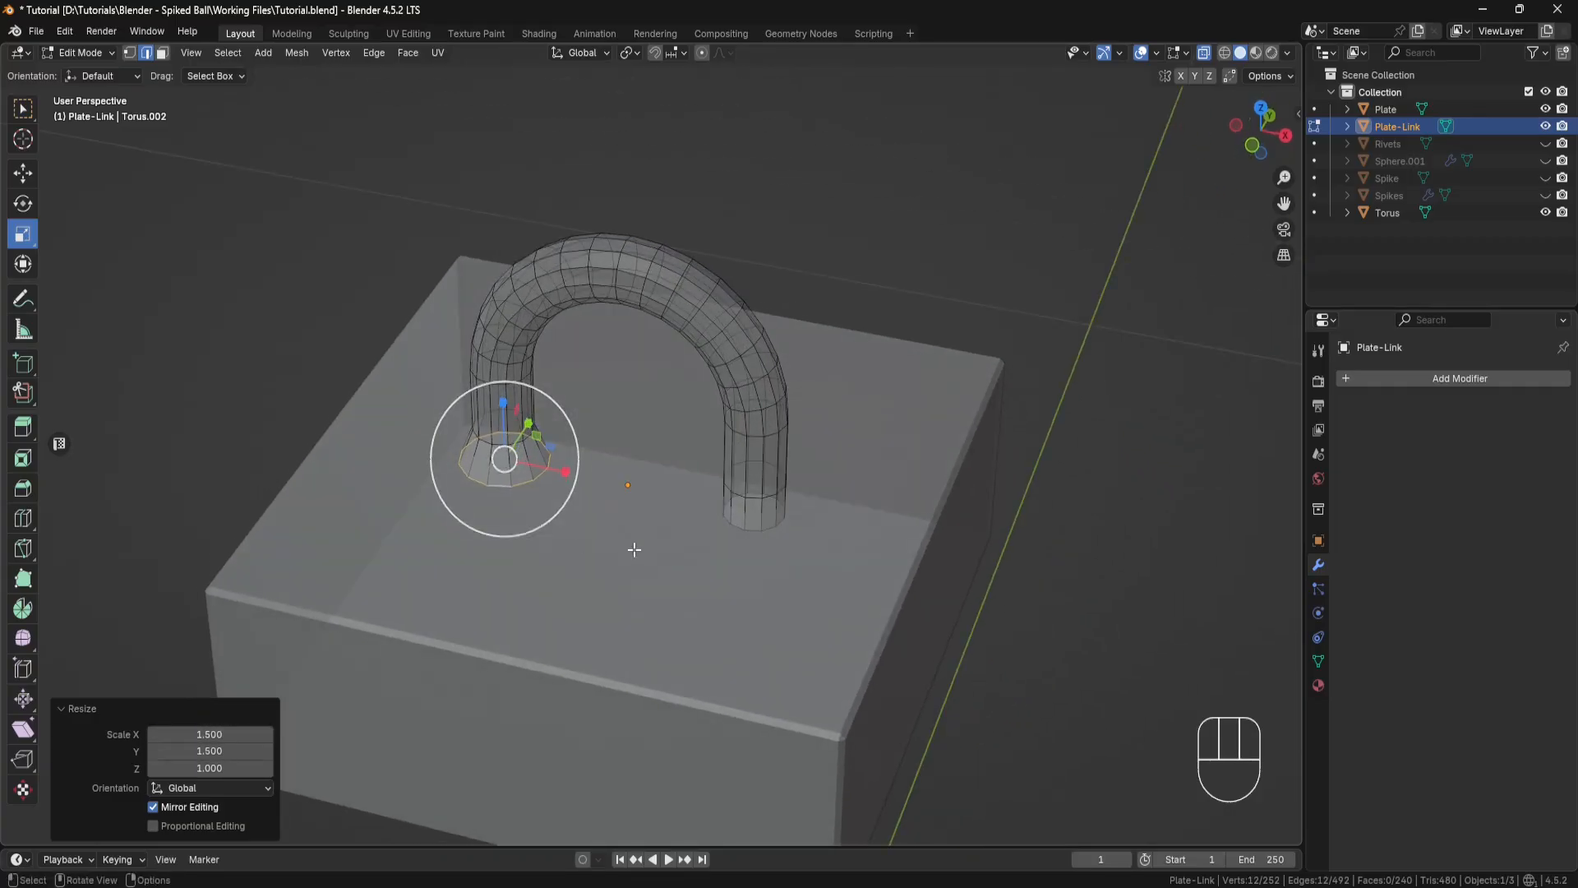
Step: Flare the right leg to match by scaling its bottom end loop to 1.5 in X and Y
left_click(752, 531, "alt")
middle_click_drag(822, 506, 789, 526)
left_click_drag(807, 508, 833, 504)
left_click(209, 734)
type("1.5")
key("Return")
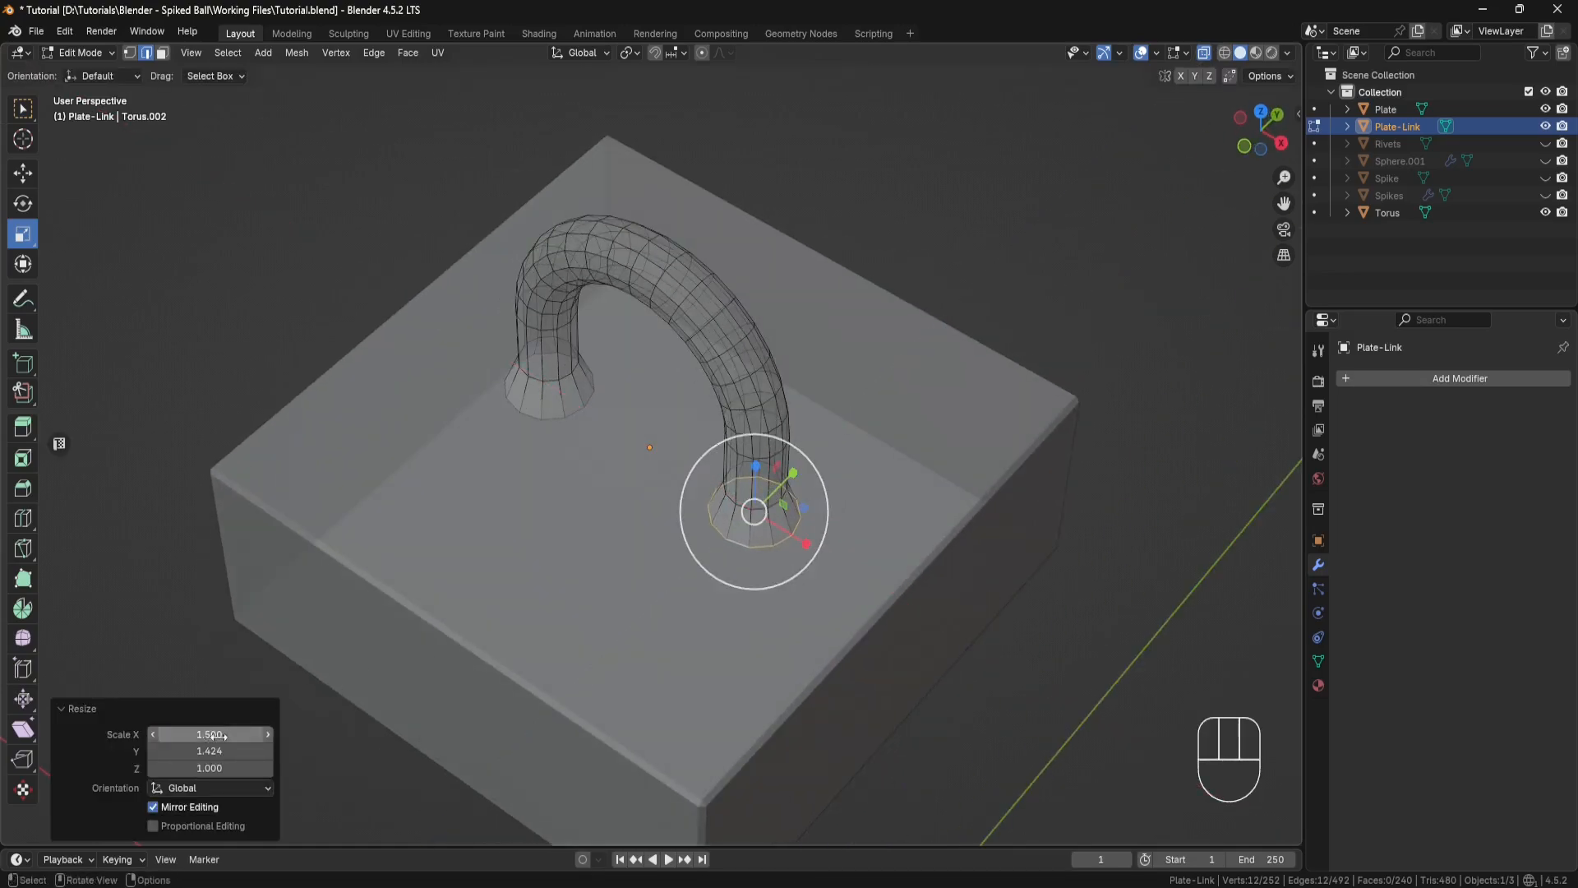
left_click(216, 750)
type("1.5")
key("Return")
middle_click_drag(579, 545, 622, 509)
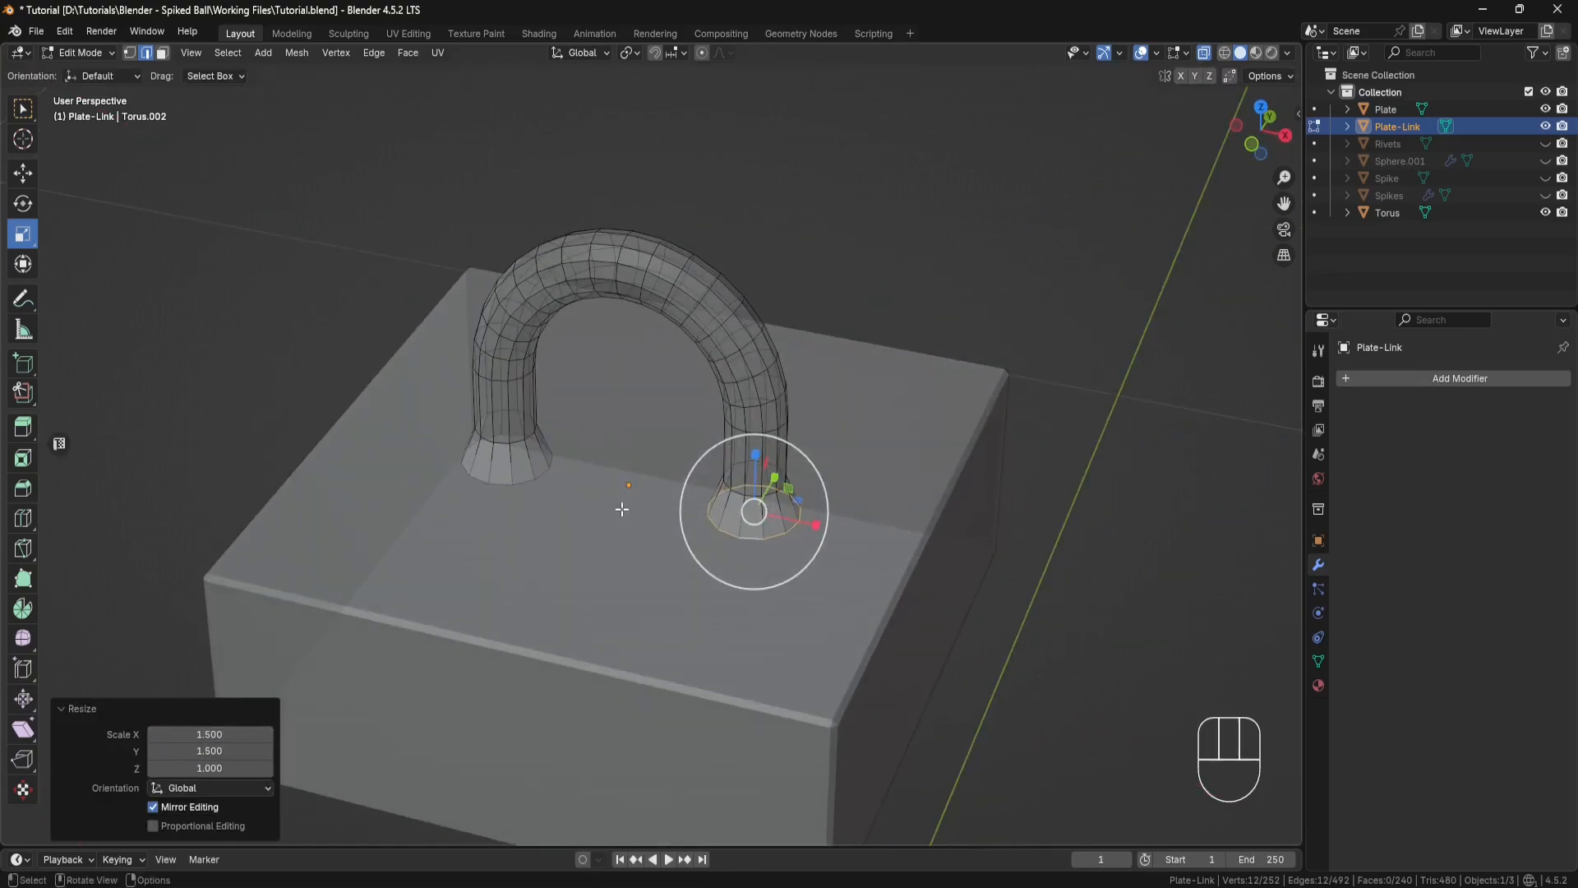
Step: Add a loop cut around the flared base of each leg
left_click(22, 526)
scroll(493, 513, "up", 2)
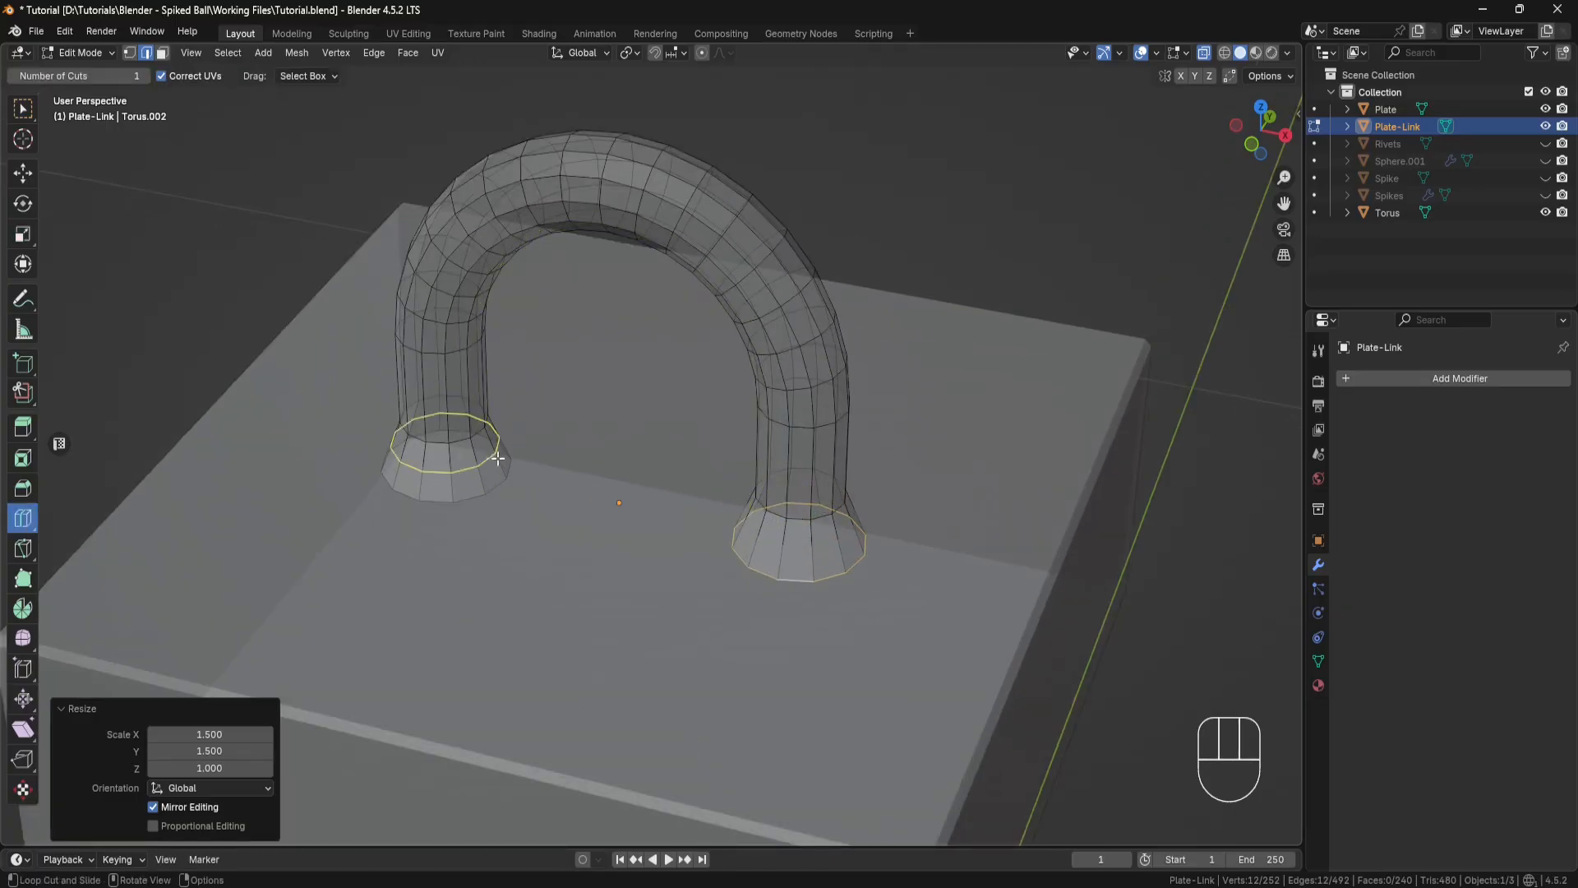
left_click_drag(486, 459, 485, 453)
left_click_drag(804, 532, 810, 543)
middle_click_drag(810, 542, 669, 444)
Step: Add a loop cut around each straight leg and move both loops down about 0.096" along Z to just above the flares
left_click(486, 395)
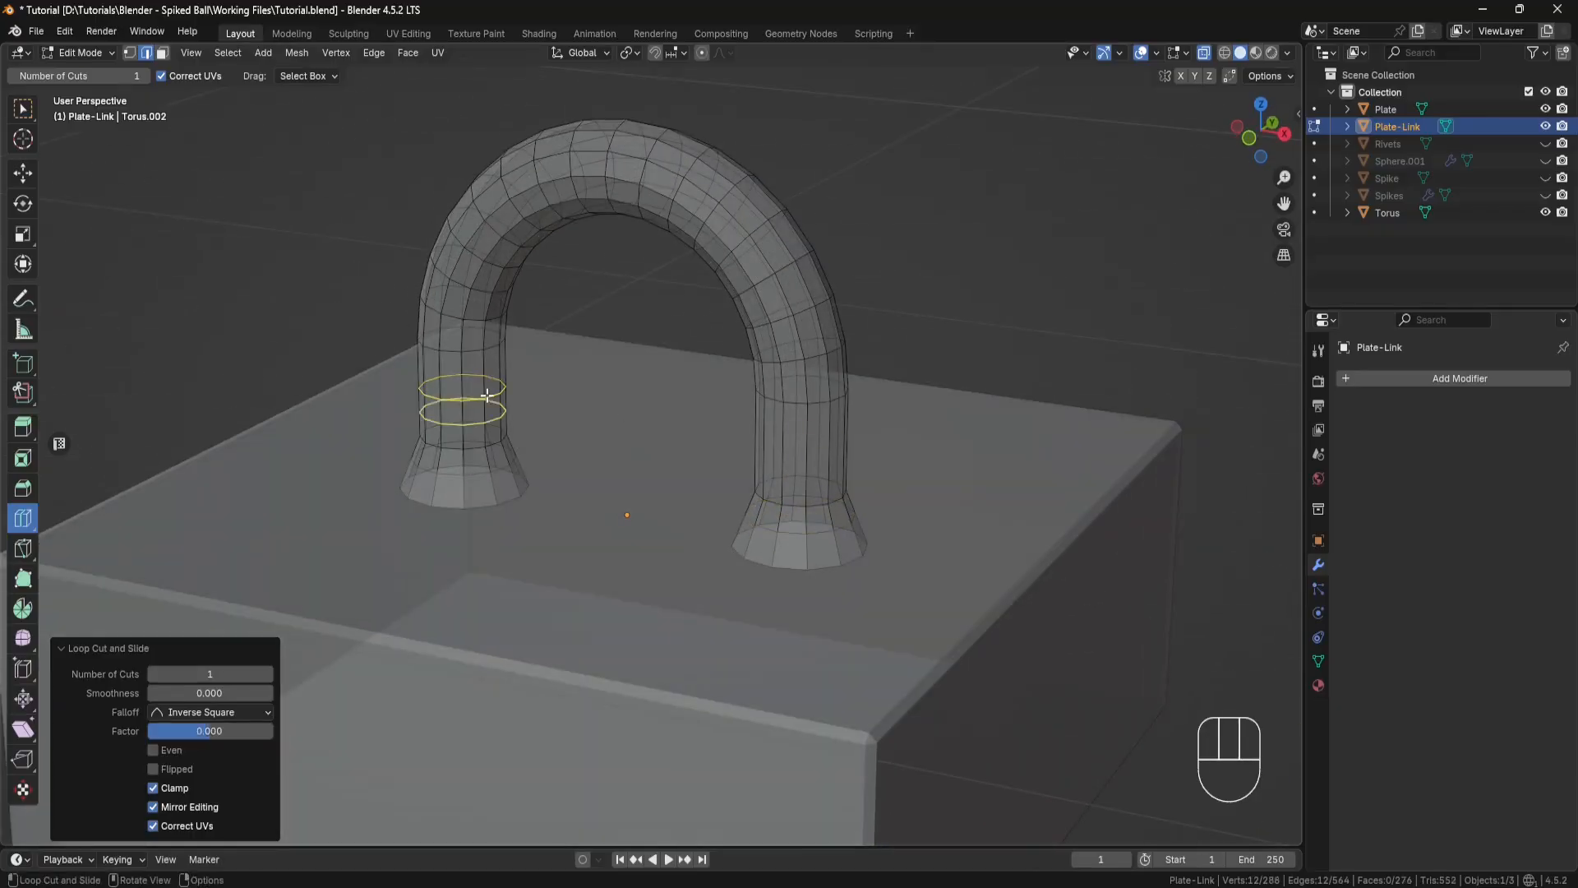
left_click(801, 440)
left_click(23, 173)
double_click(473, 401, "shift")
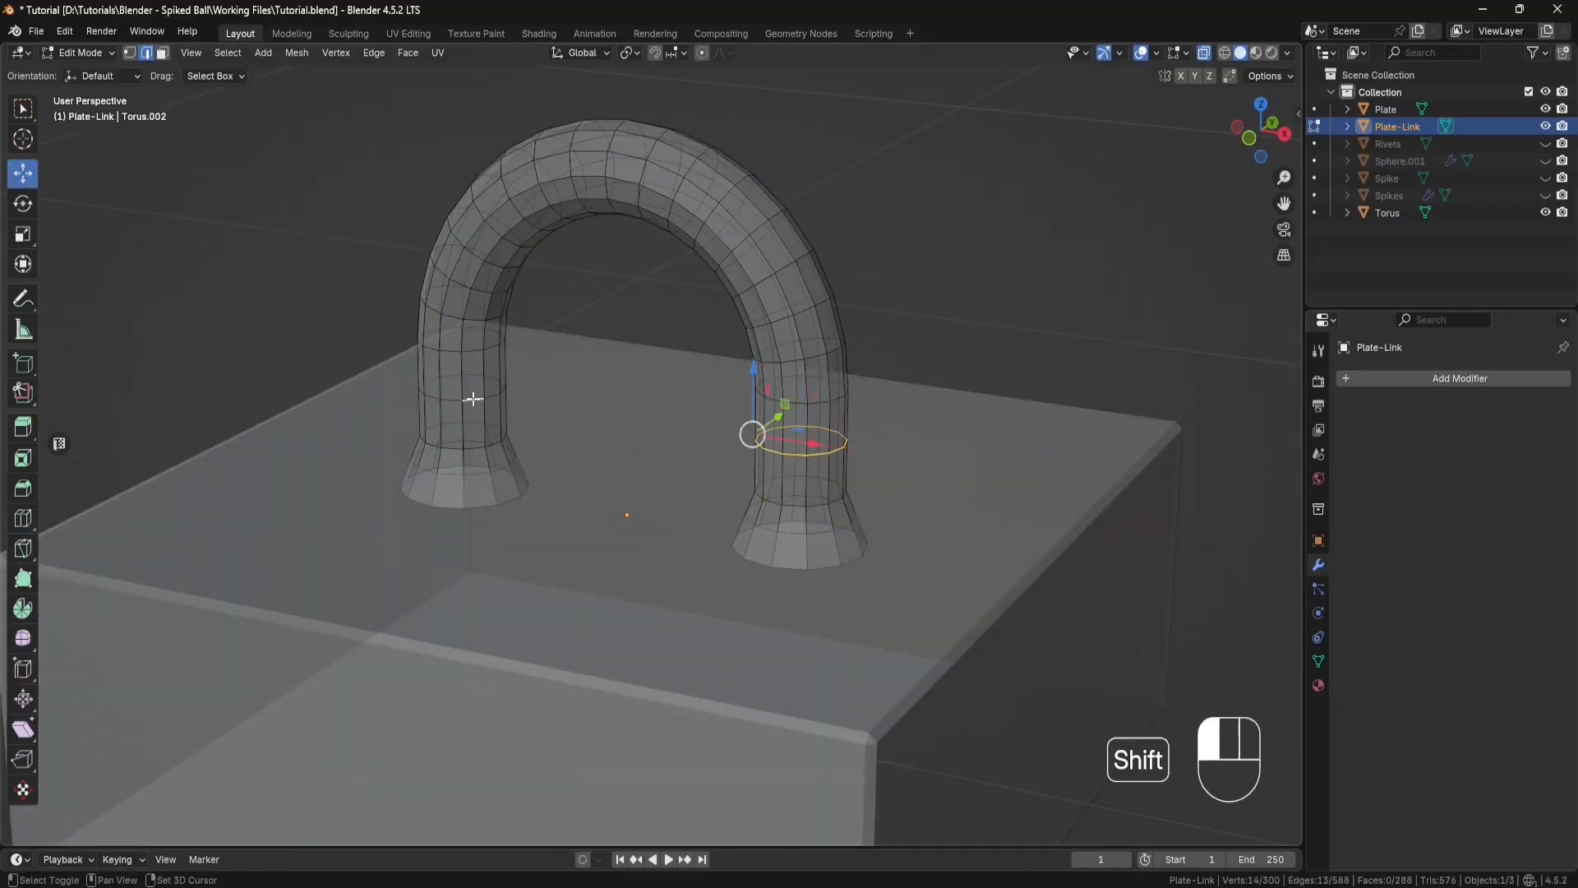
double_click(476, 401, "shift")
middle_click_drag(477, 400, 609, 407)
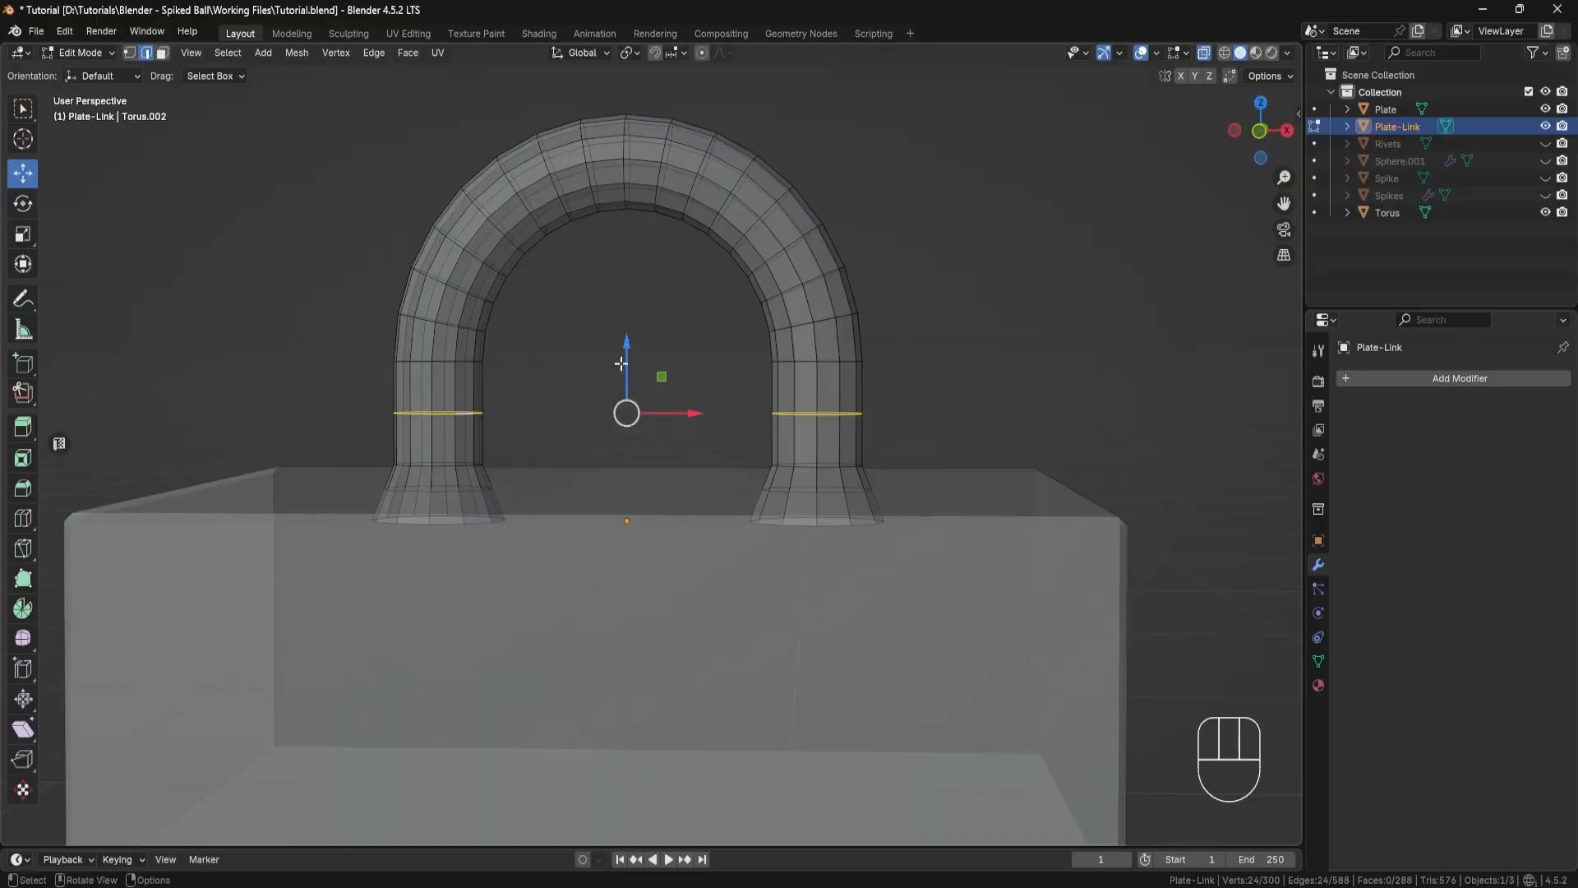
left_click_drag(628, 350, 629, 386)
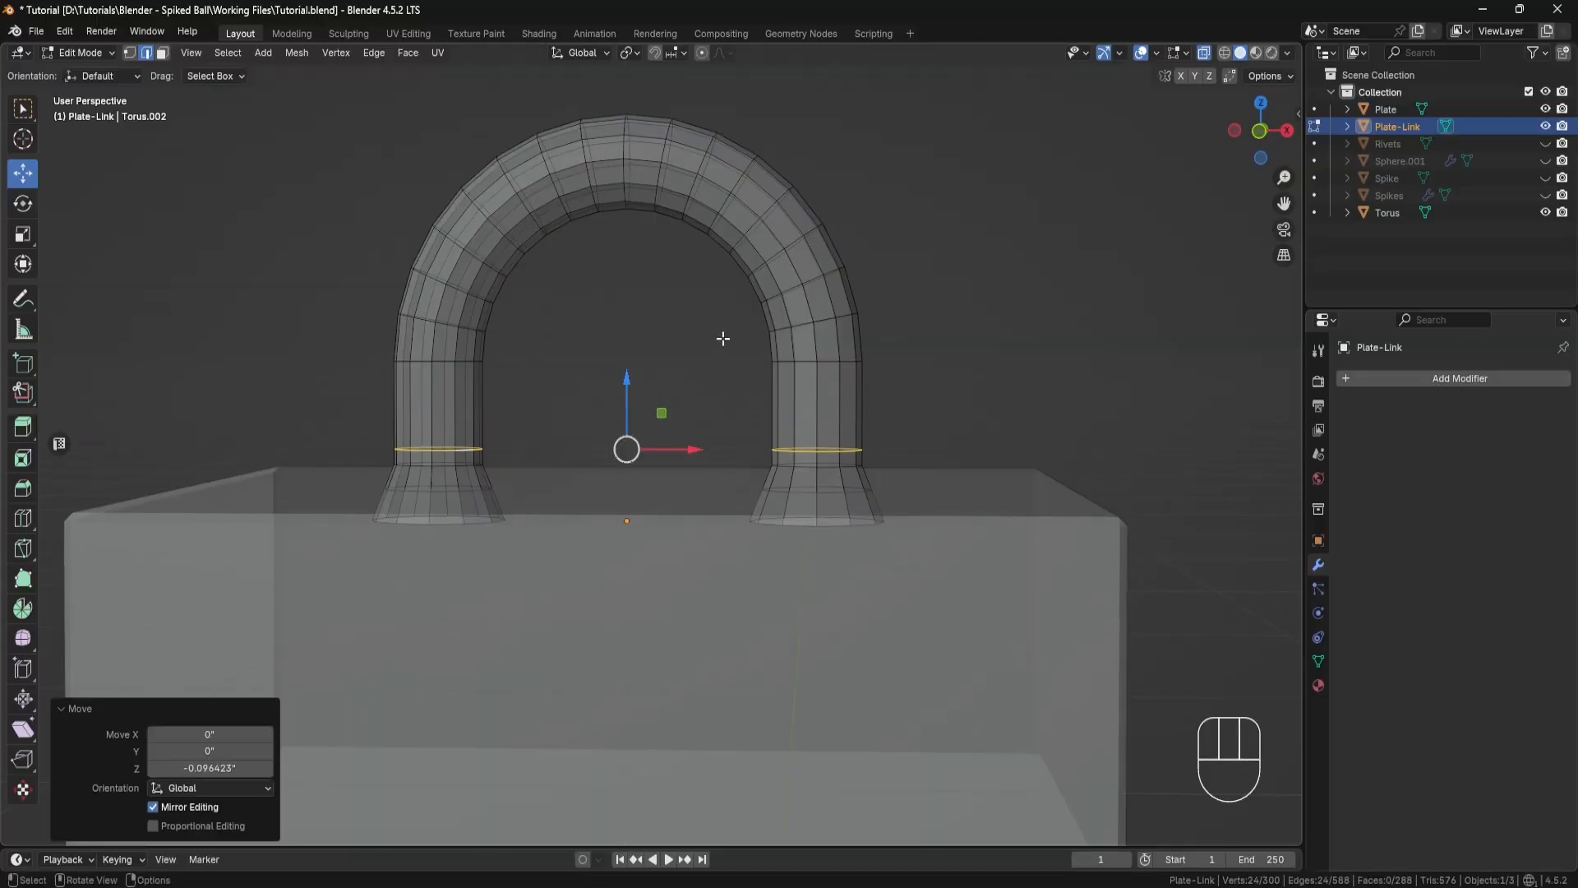
middle_click_drag(722, 338, 687, 373)
key("alt+z")
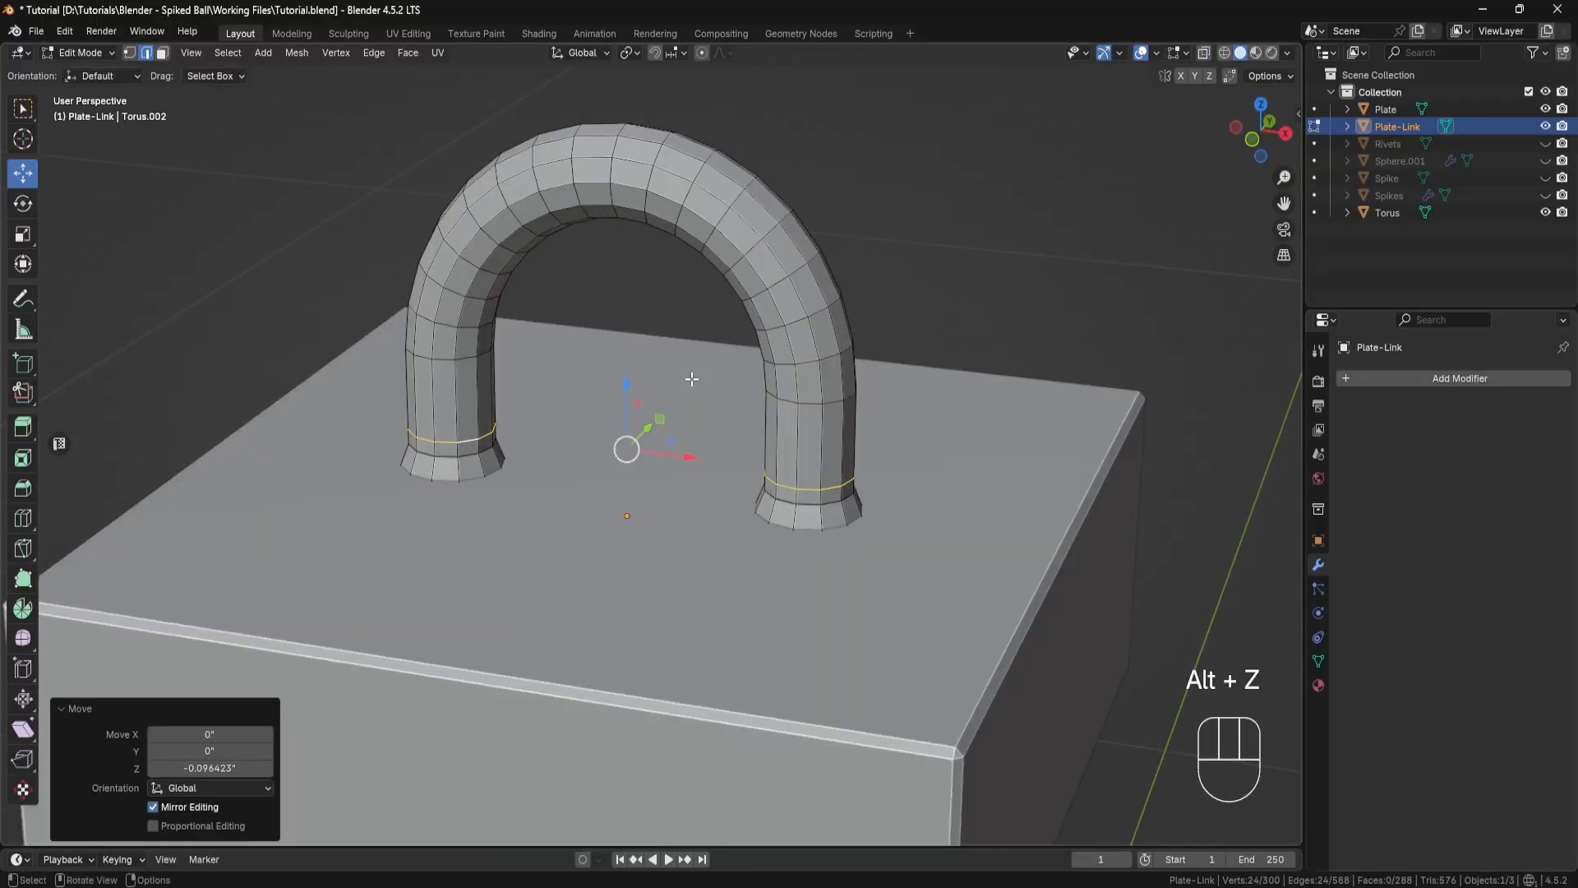
Step: Return the plate link to Object Mode and shade it smooth
left_click(115, 51)
left_click(82, 65)
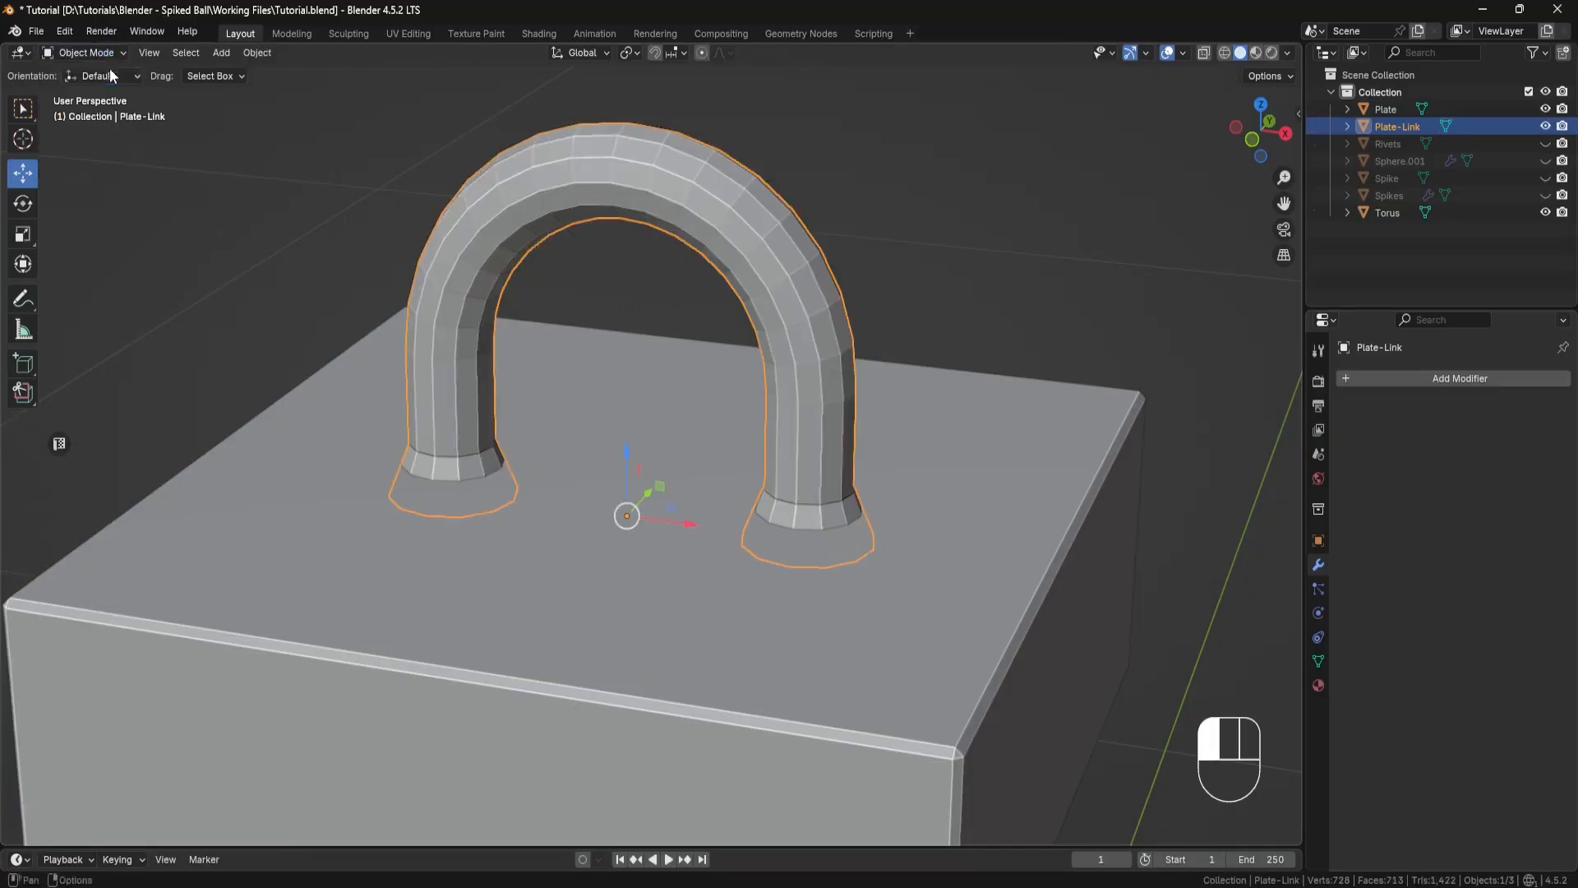
middle_click_drag(526, 329, 546, 322)
right_click(630, 294)
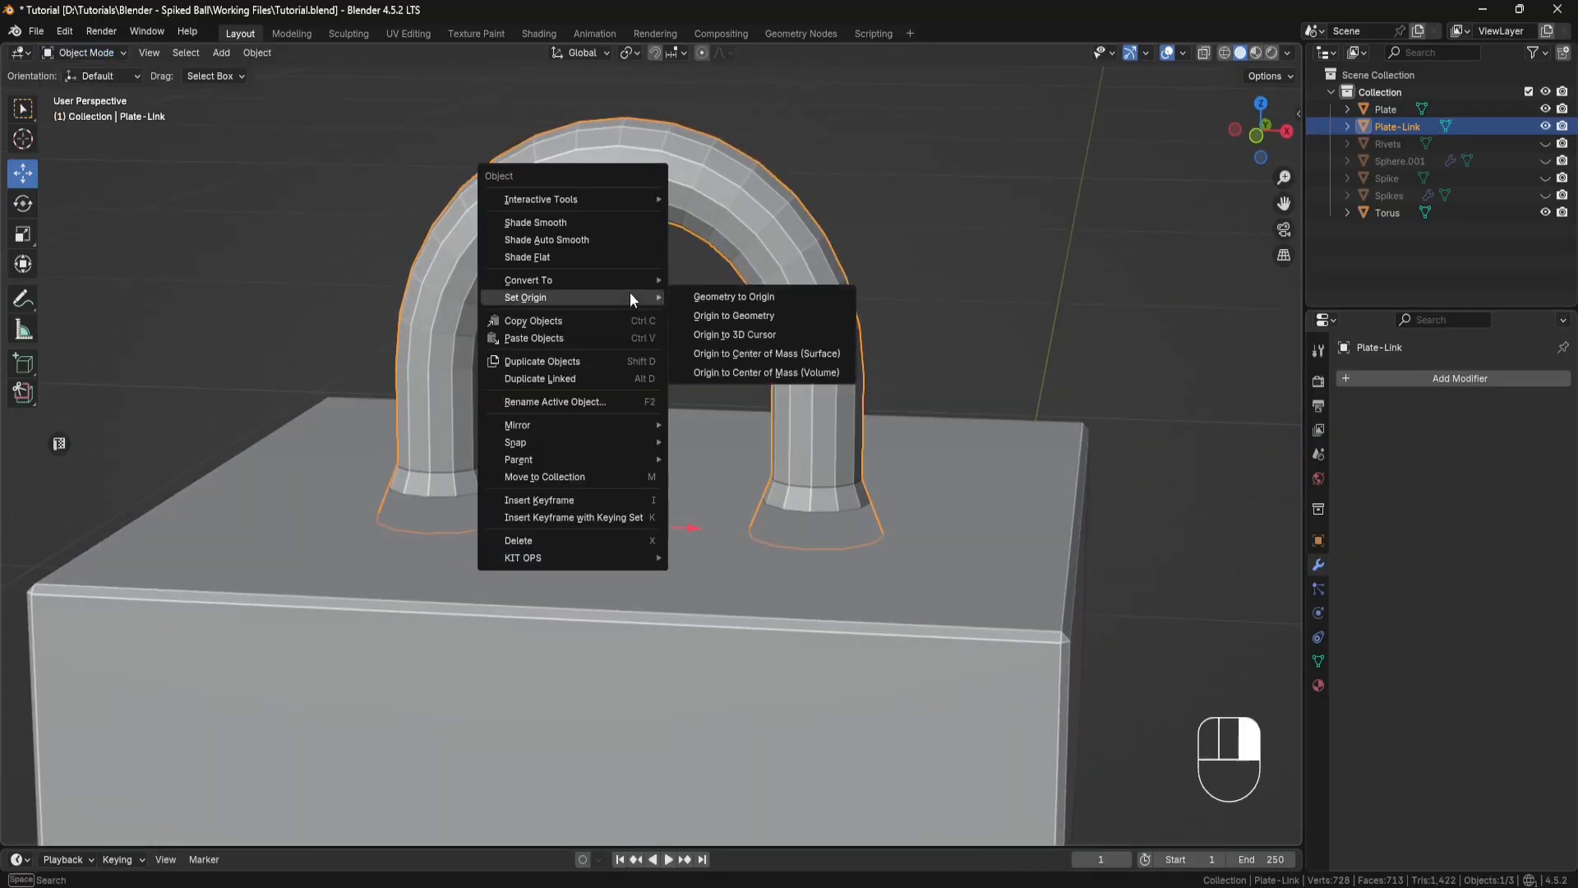
left_click(613, 224)
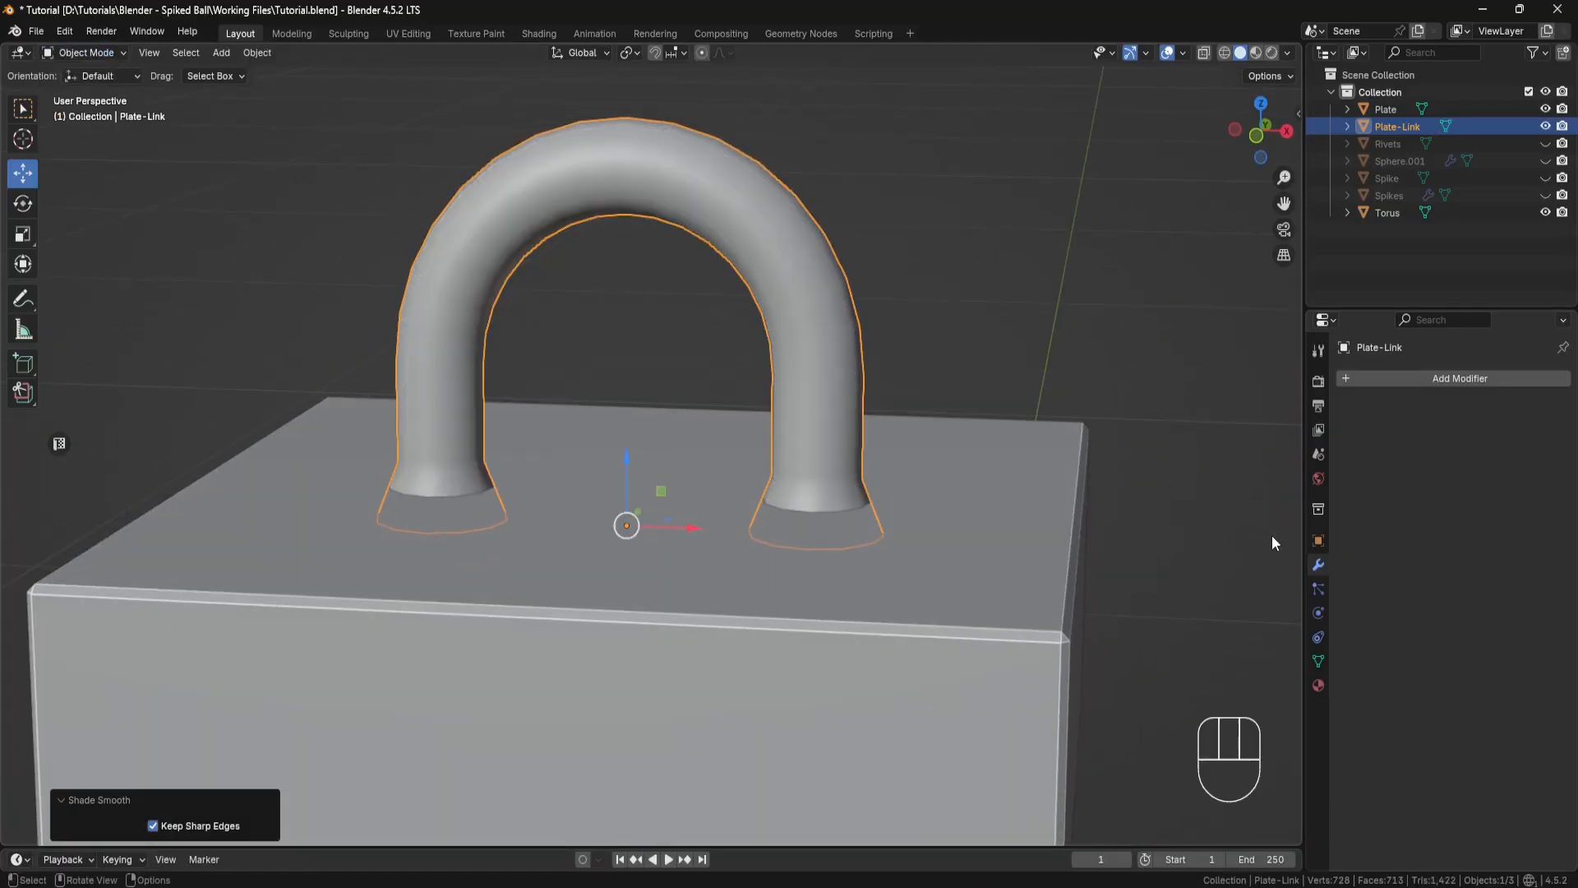
Step: Add a Subdivision Surface modifier to the plate link and deselect it
left_click(1414, 378)
mouse_move(1413, 378)
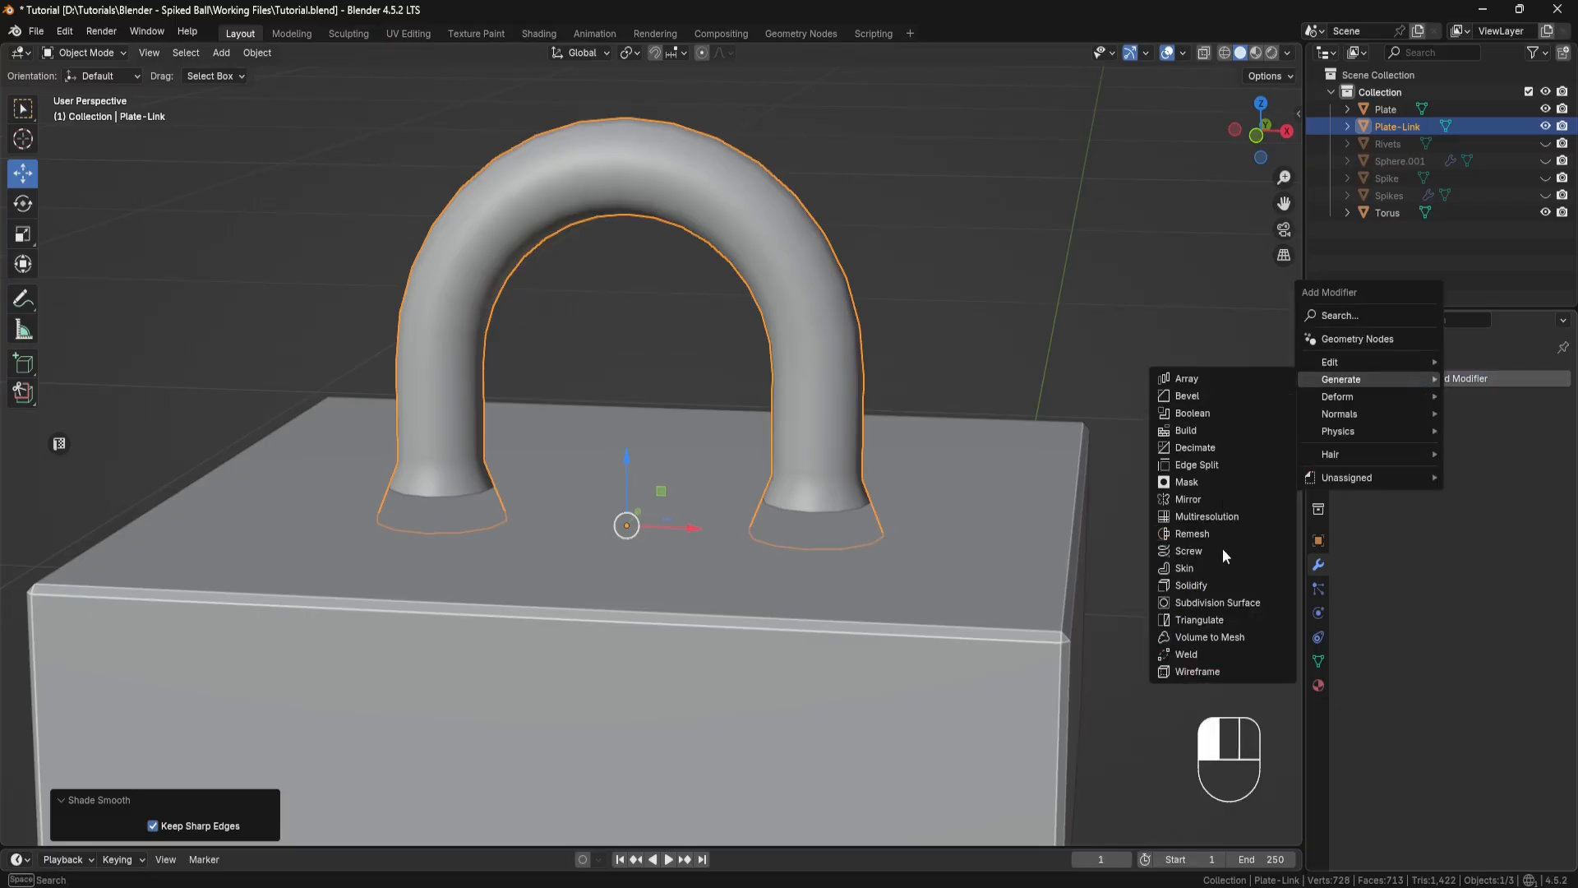
left_click(1220, 601)
middle_click_drag(1057, 421, 1135, 430)
scroll(1003, 383, "down", 2)
left_click(1035, 388)
Step: Duplicate the torus chain link and move the copy about -1.474" along X
middle_click_drag(1135, 430, 1058, 263, "shift")
scroll(1058, 263, "down", 3)
middle_click_drag(974, 608, 876, 131, "shift")
left_click(725, 720)
middle_click_drag(855, 709, 743, 664)
middle_click_drag(744, 664, 838, 556, "shift")
scroll(817, 538, "up", 2)
key("shift+d")
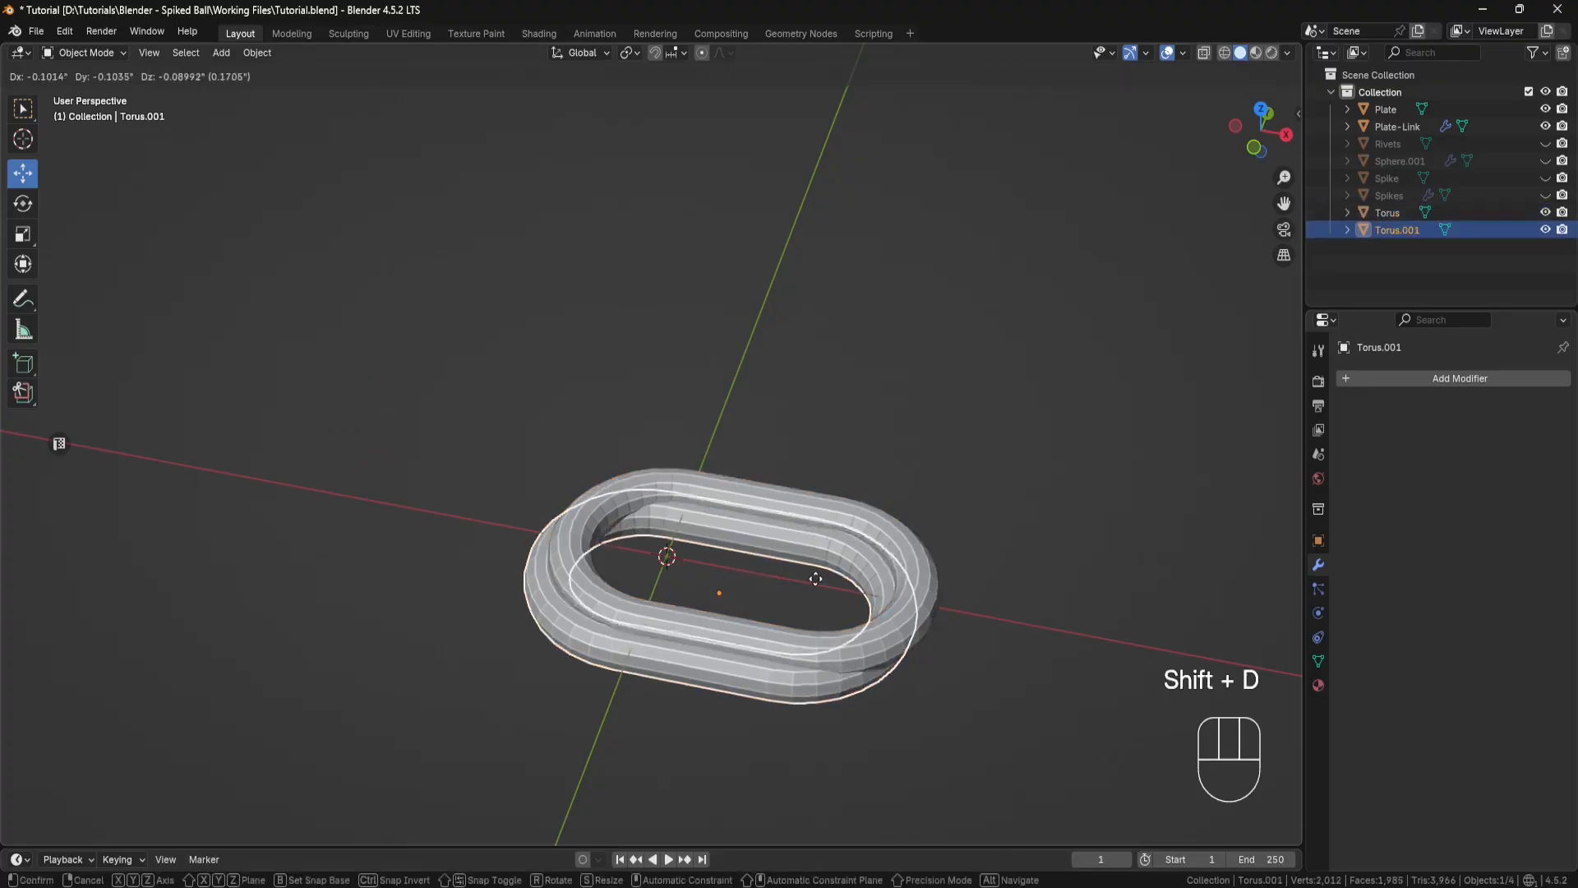
right_click(814, 576)
left_click_drag(807, 586, 535, 486)
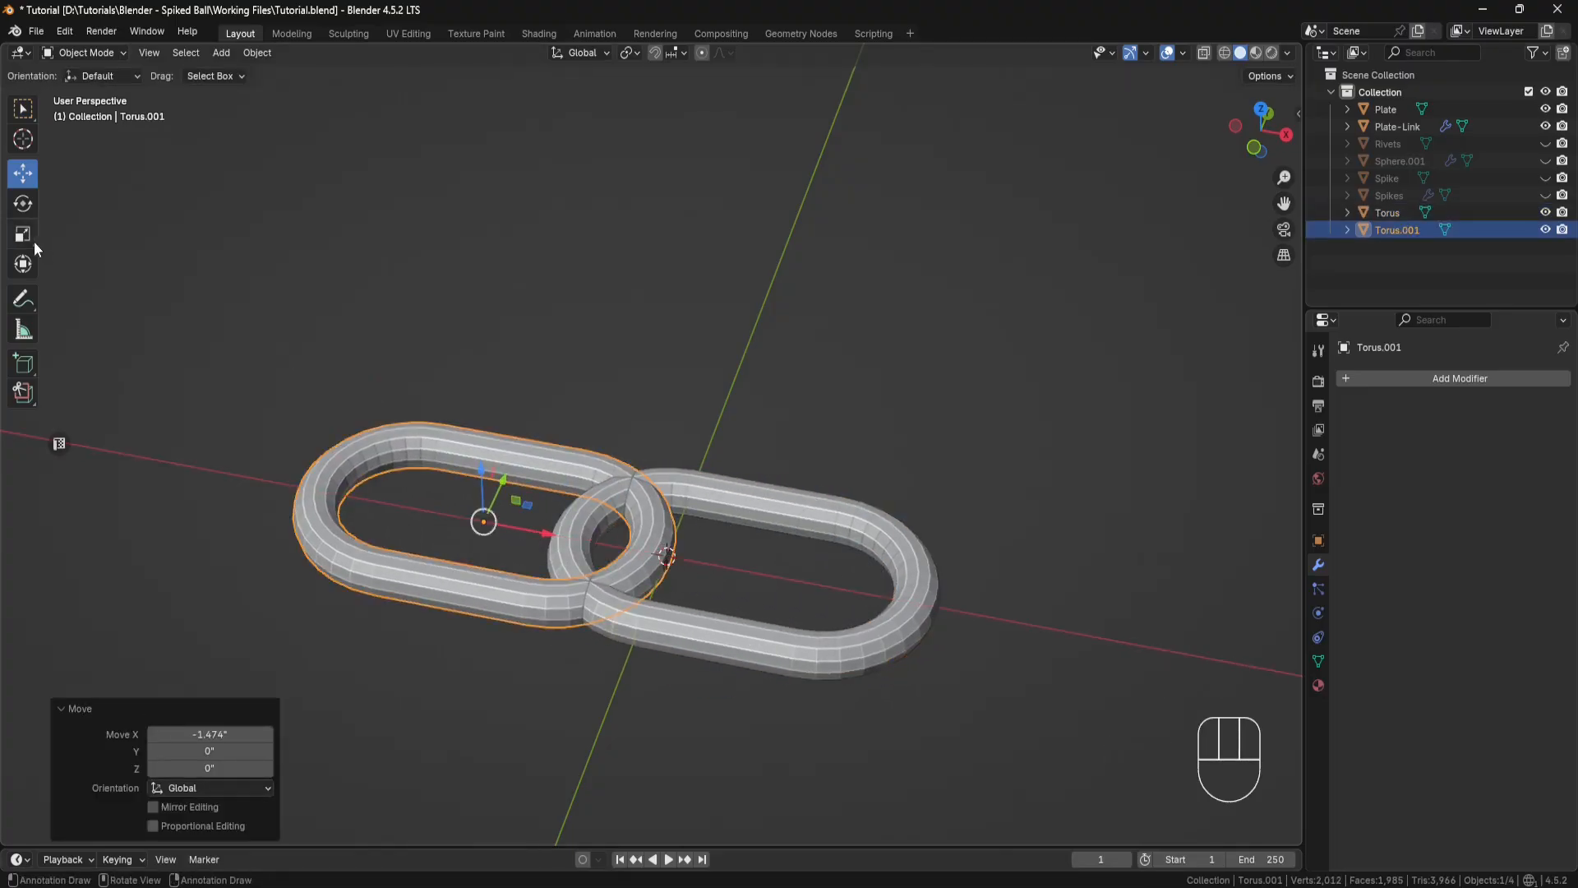
Step: Rotate the copied link 90° about X and shift it about -0.248" along X to interlock with the original
left_click(24, 204)
middle_click_drag(549, 501, 472, 486)
left_click_drag(466, 485, 498, 529, "ctrl")
left_click(25, 177)
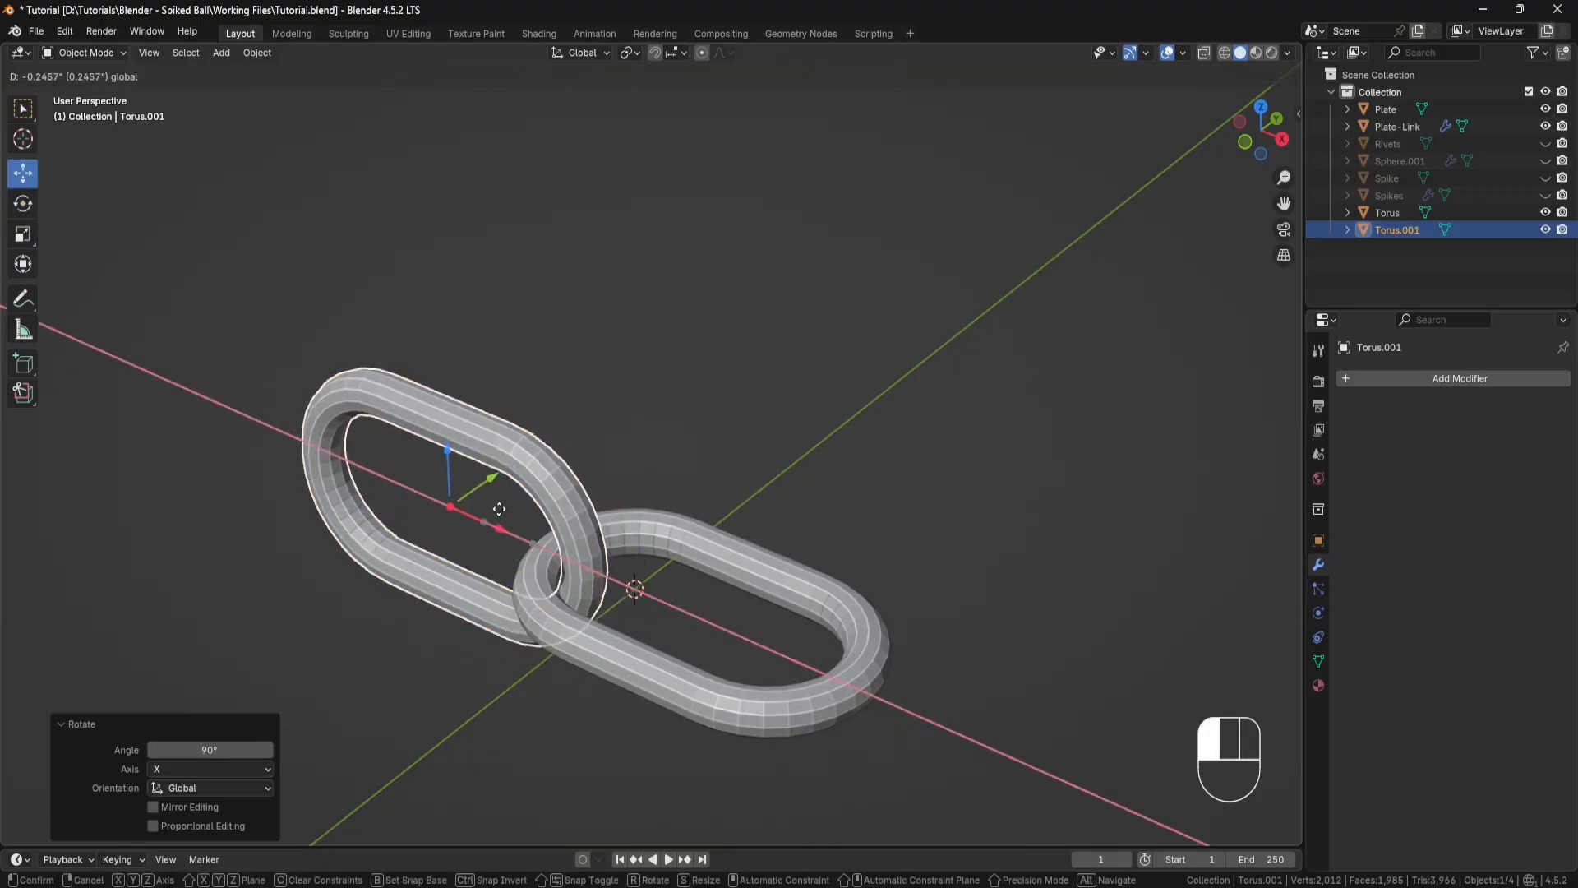
middle_click_drag(498, 530, 880, 653)
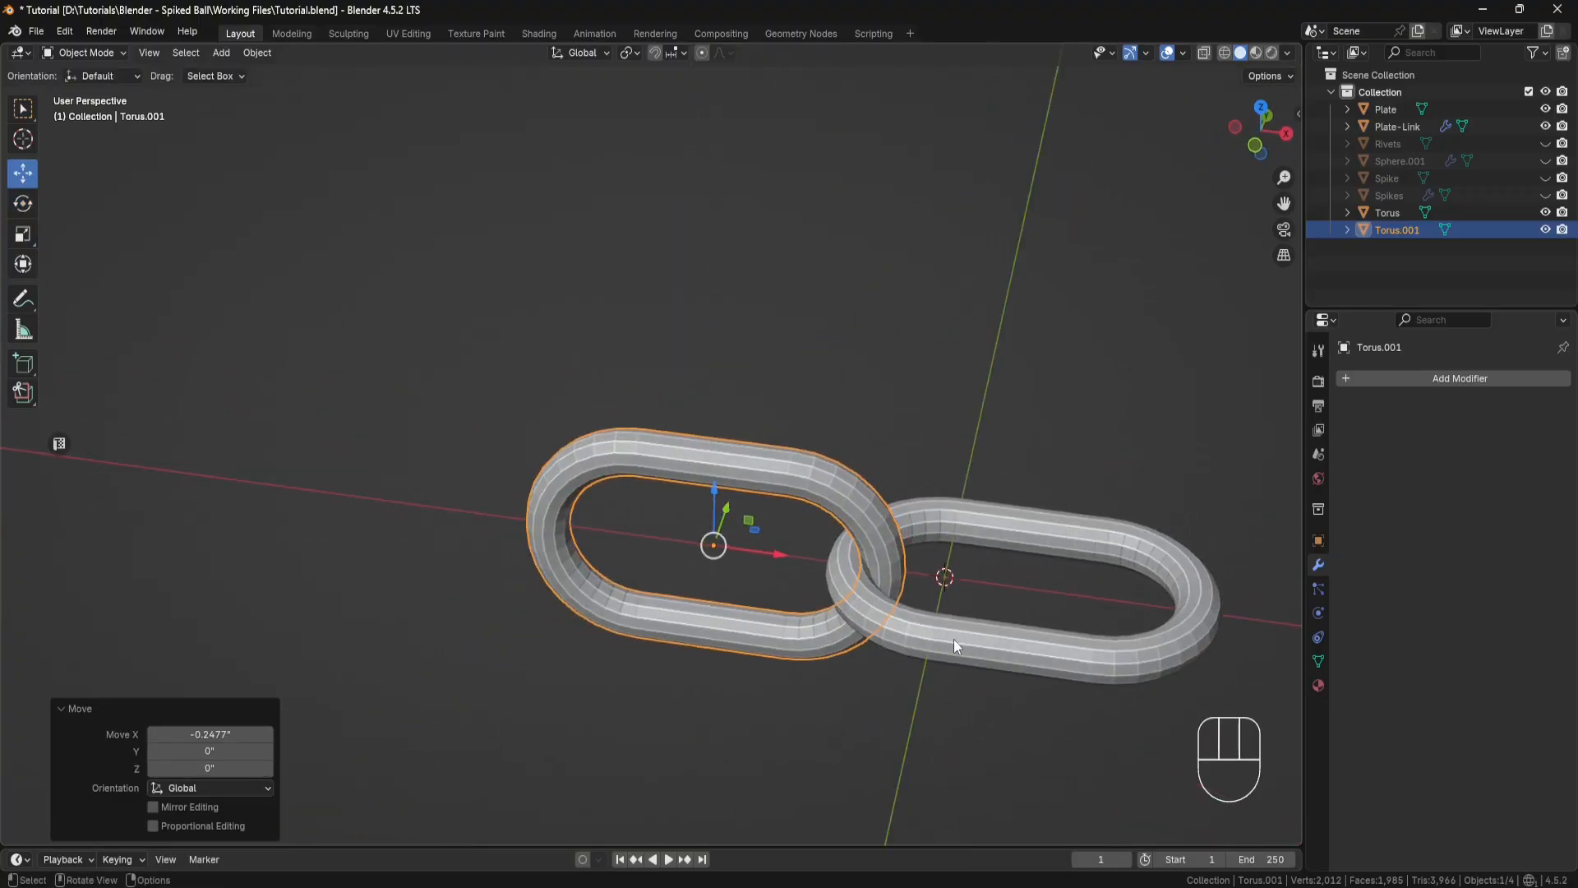
Step: Duplicate the upright link and move the copy along negative X to extend the chain
key("shift+d")
right_click(807, 572)
left_click_drag(779, 555, 524, 520)
Step: Rotate the third link -90° about X and shift it about -0.24" along X to interlock with the second
left_click(23, 203)
middle_click_drag(460, 526, 547, 519)
left_click_drag(437, 471, 592, 441, "ctrl")
left_click(23, 172)
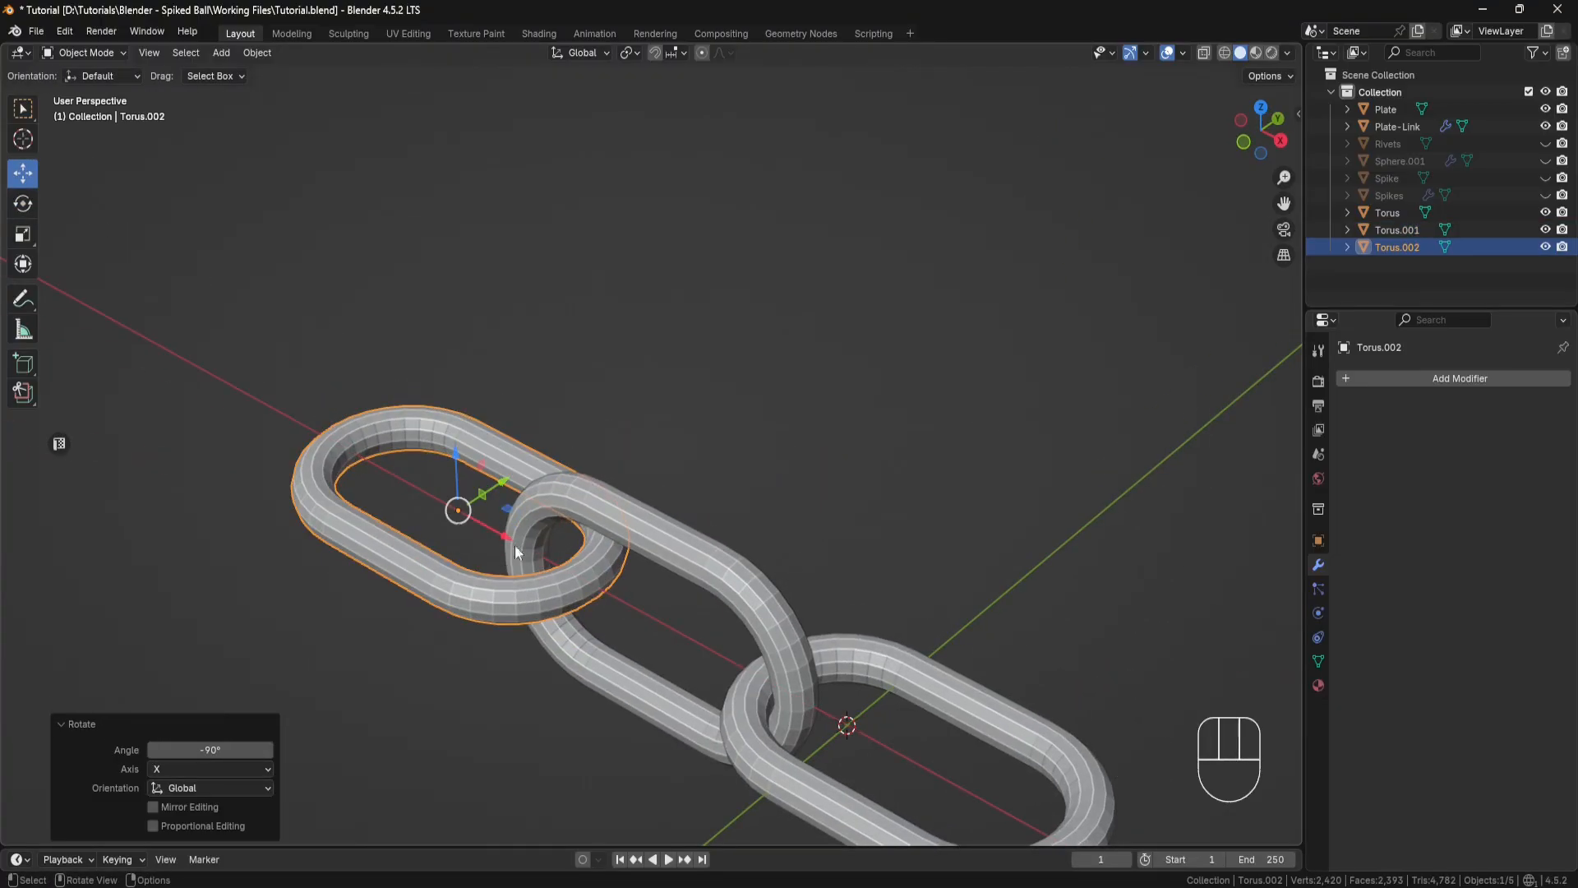
left_click_drag(458, 507, 475, 504)
scroll(785, 654, "down", 4)
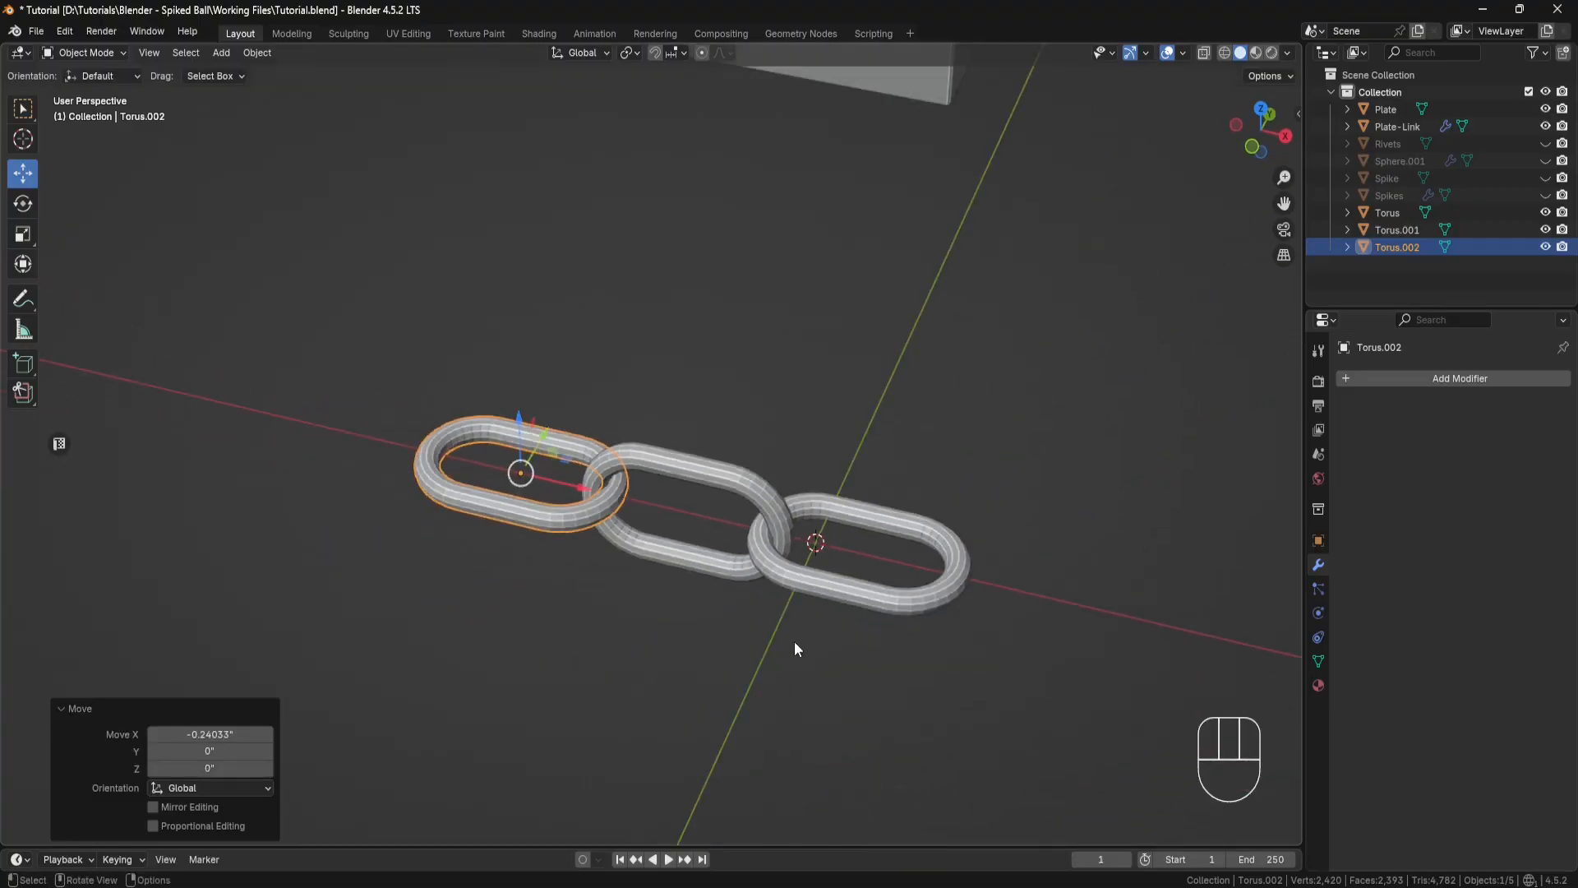
Step: Delete the two duplicated links, keeping only the original torus link
middle_click_drag(792, 644, 746, 648, "shift")
left_click(576, 461, "shift")
key("Delete")
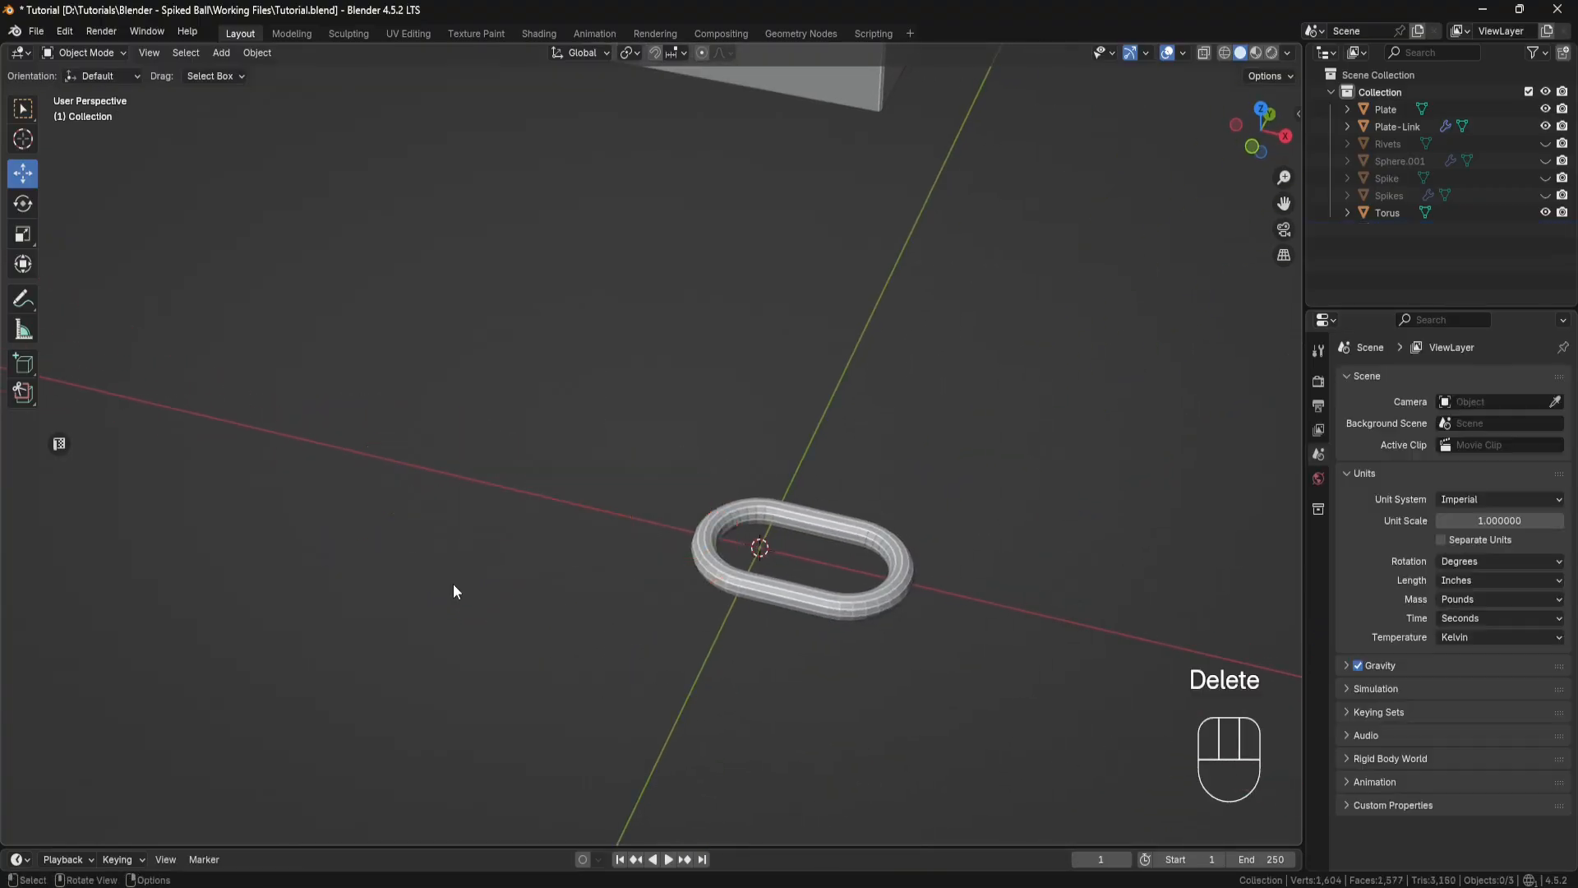
Step: Duplicate the original torus link and move the copy about 1.685" along Y
left_click(891, 596)
middle_click_drag(891, 596, 742, 544)
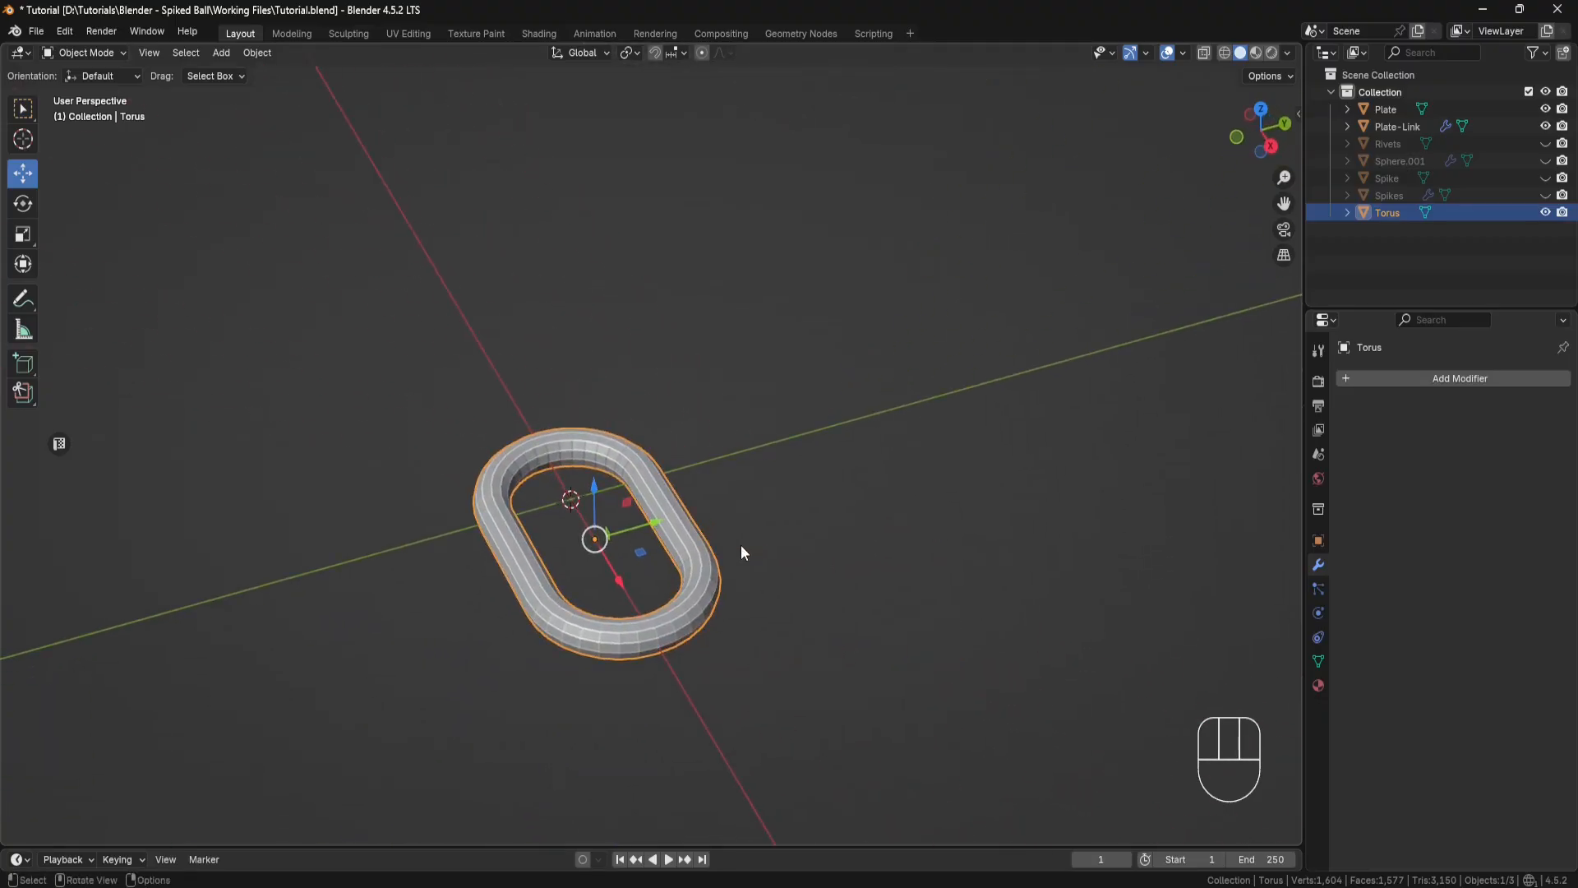
key("shift+d")
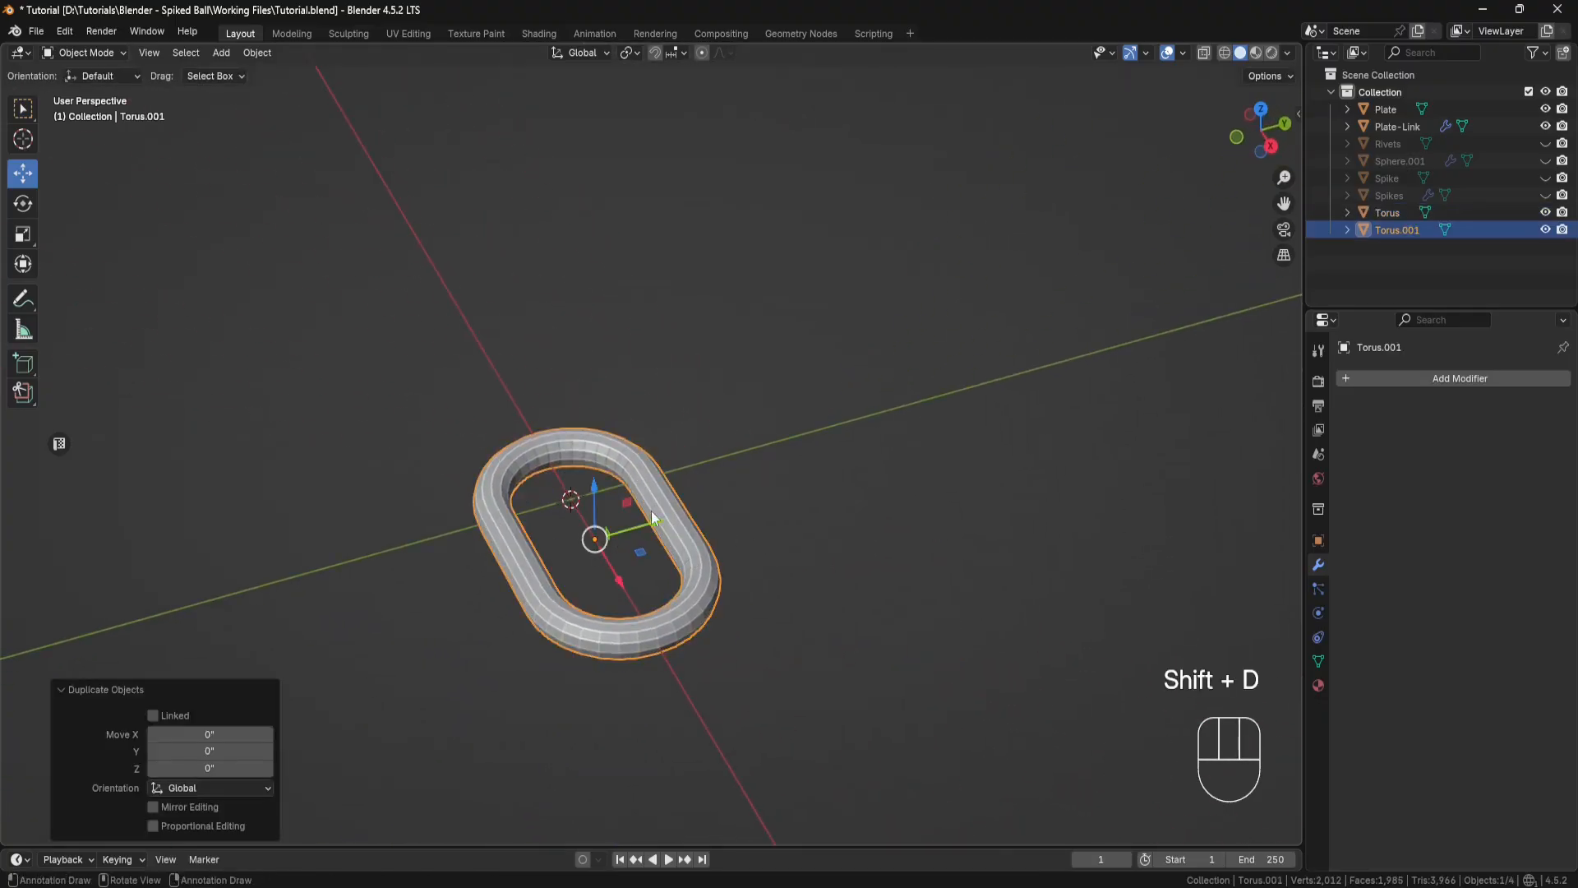
left_click(902, 476)
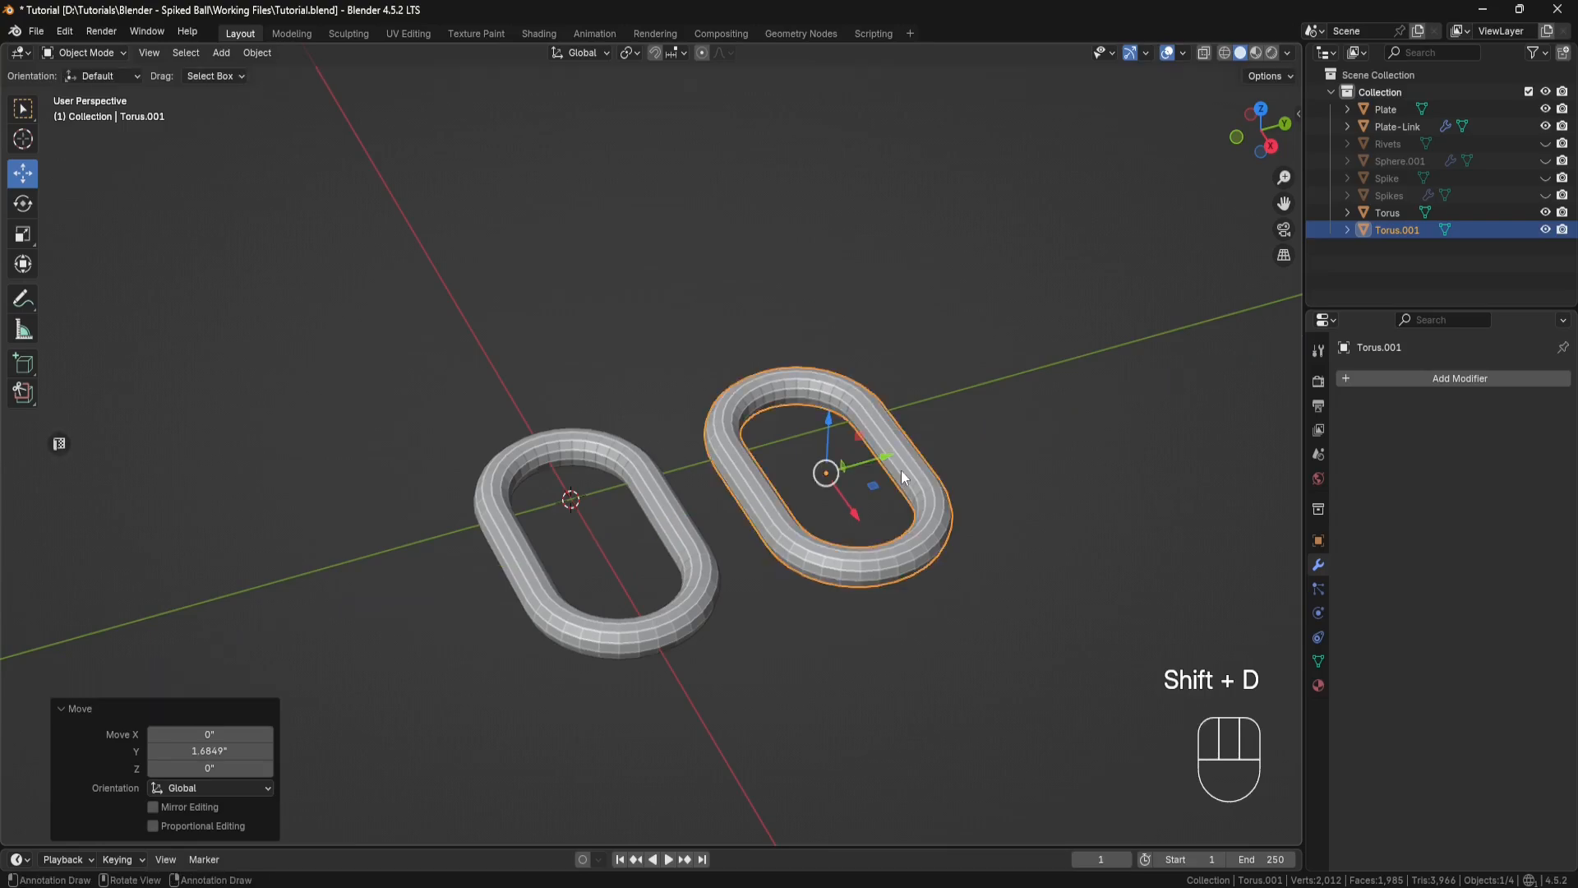
Step: Rotate all faces of the copied link 90° about X in Edit Mode, and return to Object Mode
left_click(126, 53)
left_click(110, 92)
middle_click_drag(944, 398, 893, 408)
left_click_drag(973, 305, 721, 618)
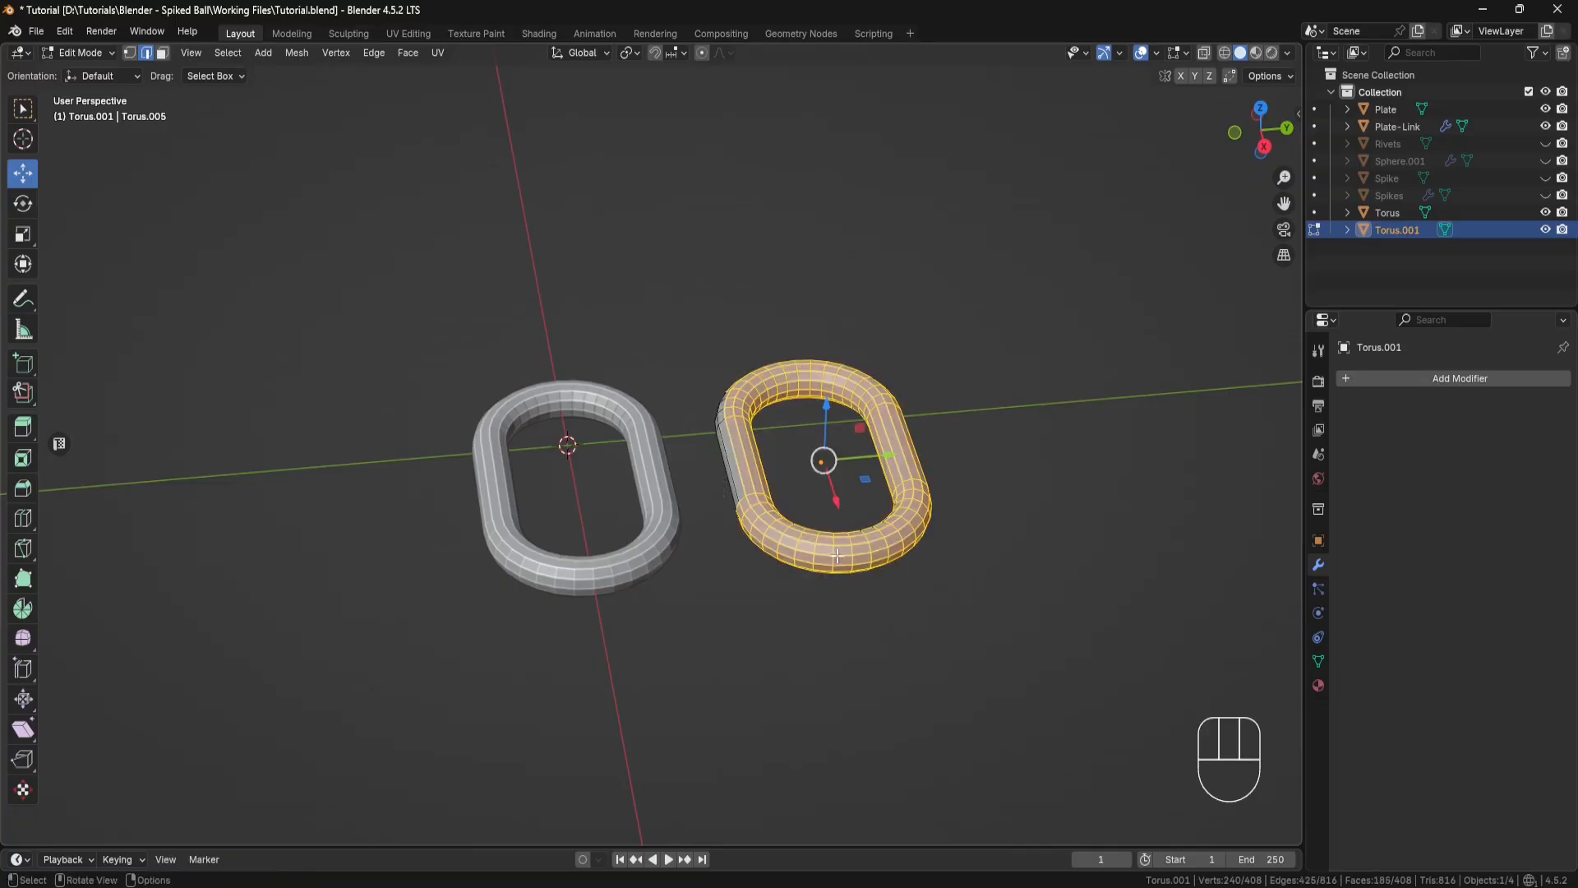
left_click(164, 54)
left_click_drag(998, 318, 715, 610)
key("ctrl+KP_Add")
key("ctrl+KP_Add")
key("ctrl+KP_Add")
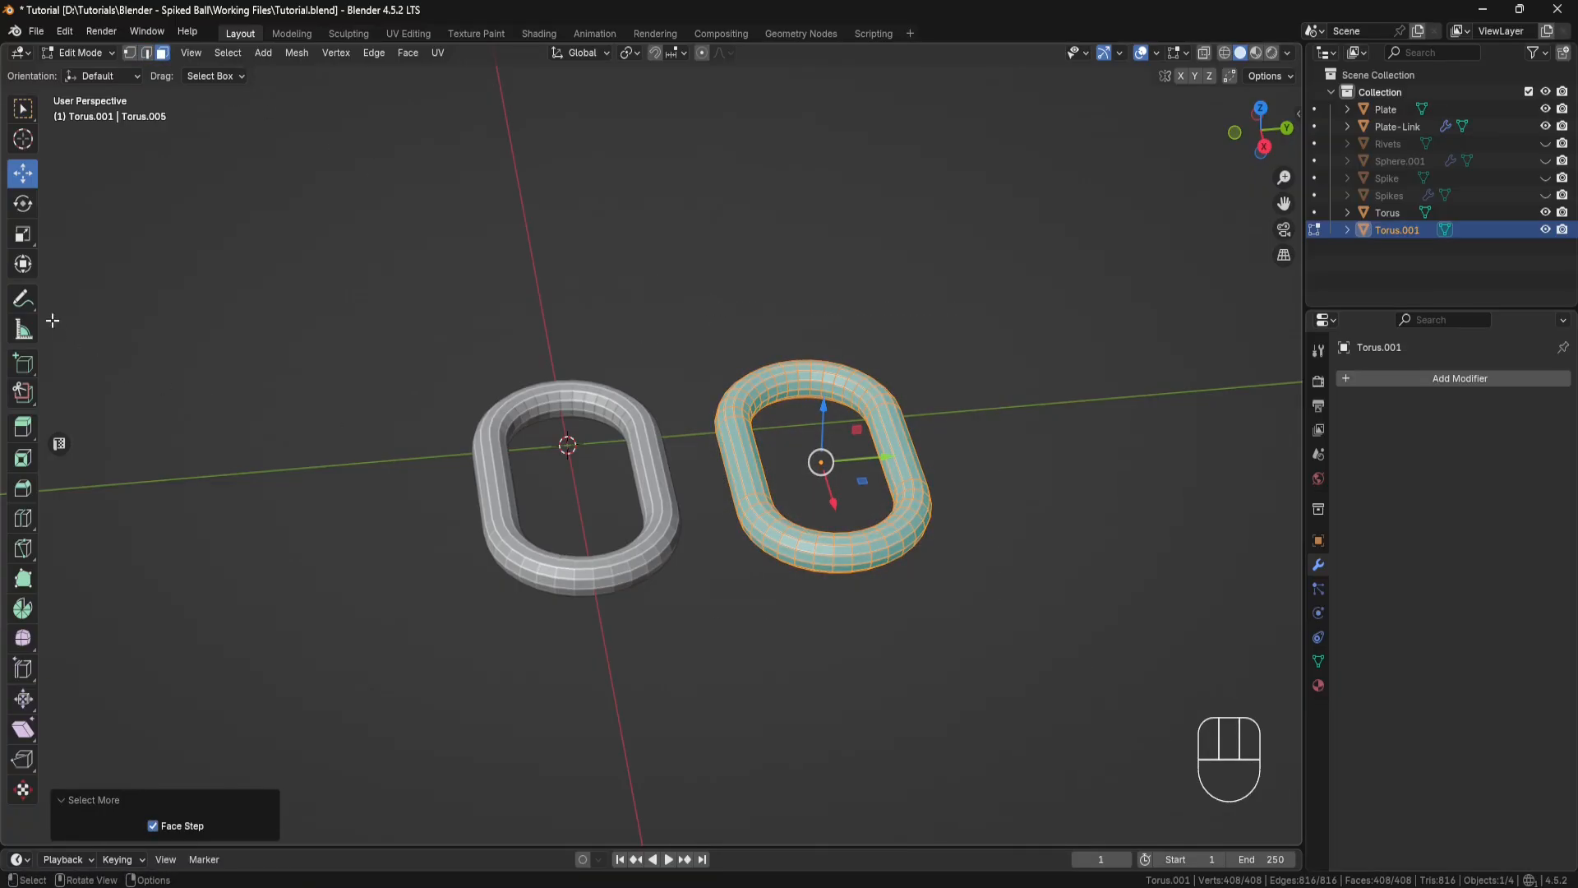
left_click(27, 210)
middle_click_drag(861, 524, 859, 478)
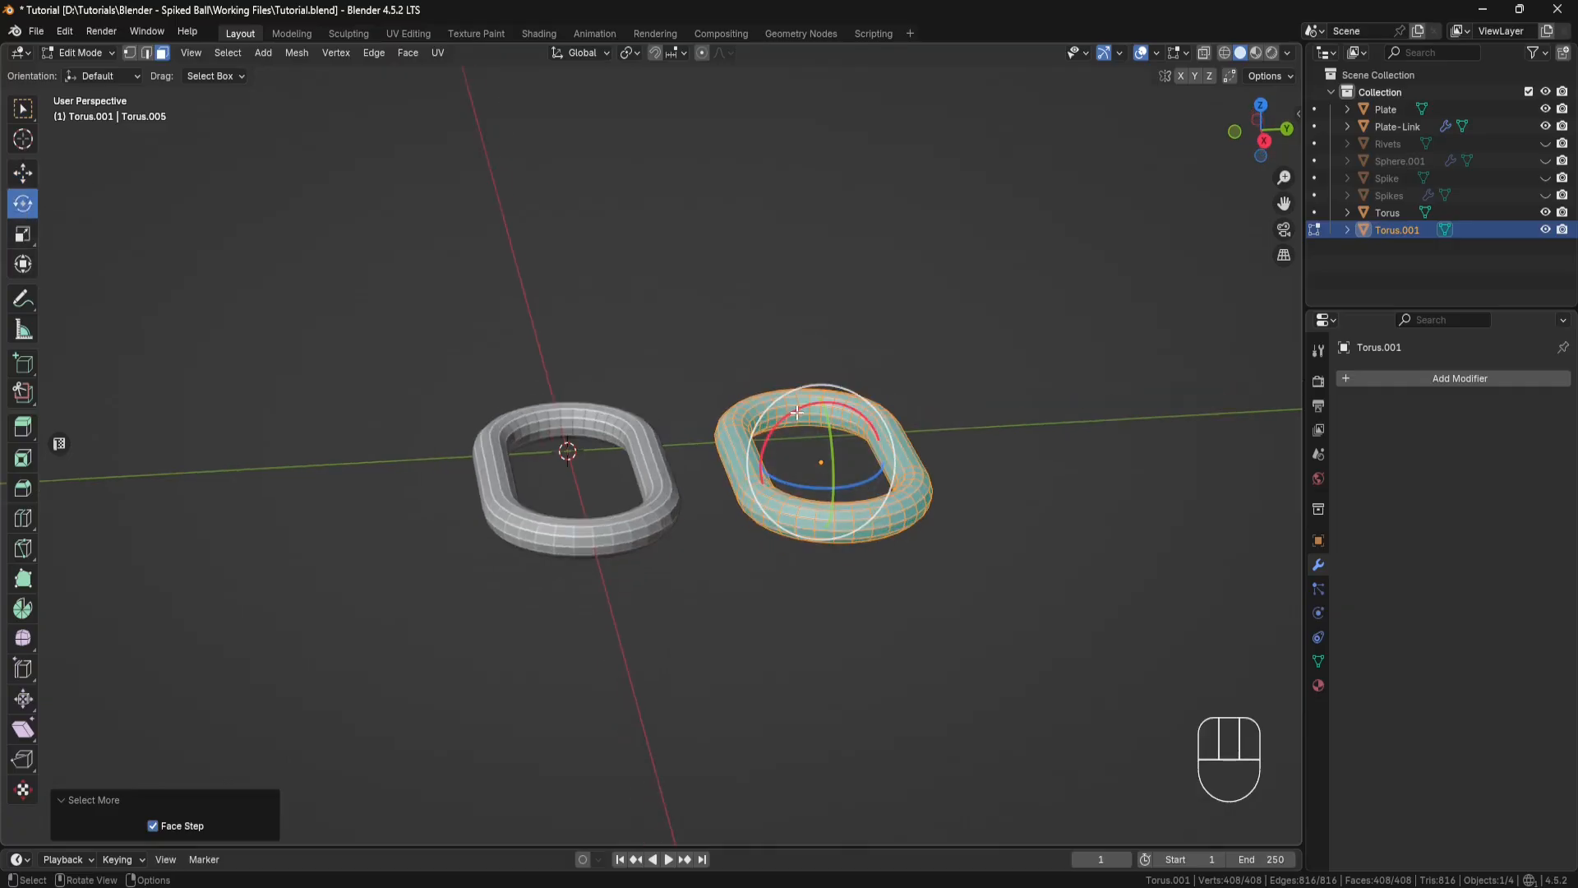
left_click_drag(794, 409, 770, 491, "ctrl")
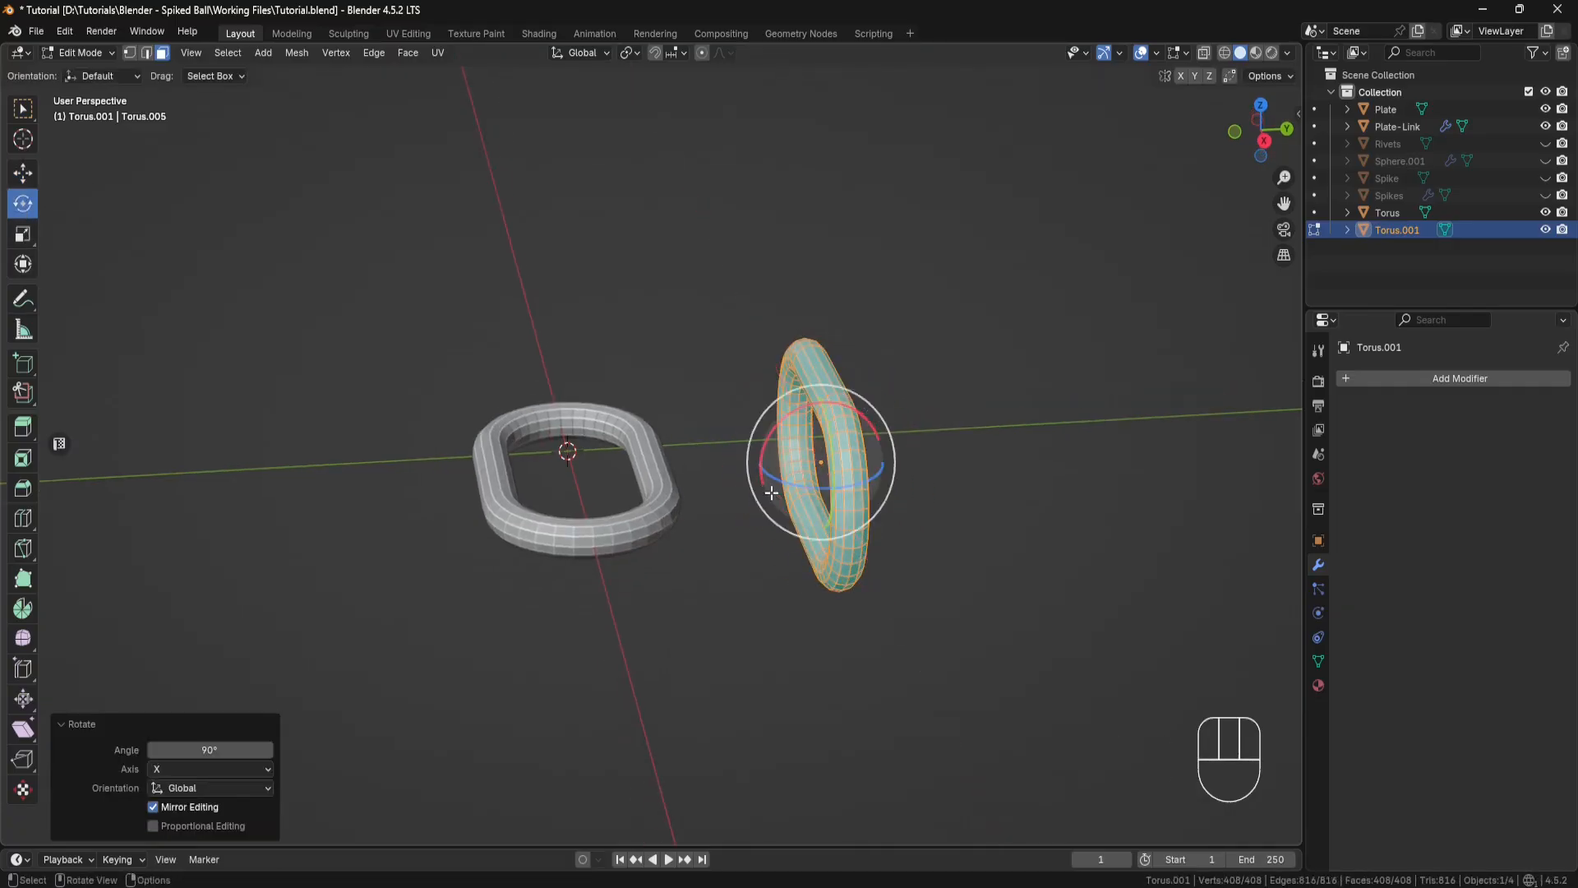
left_click(112, 53)
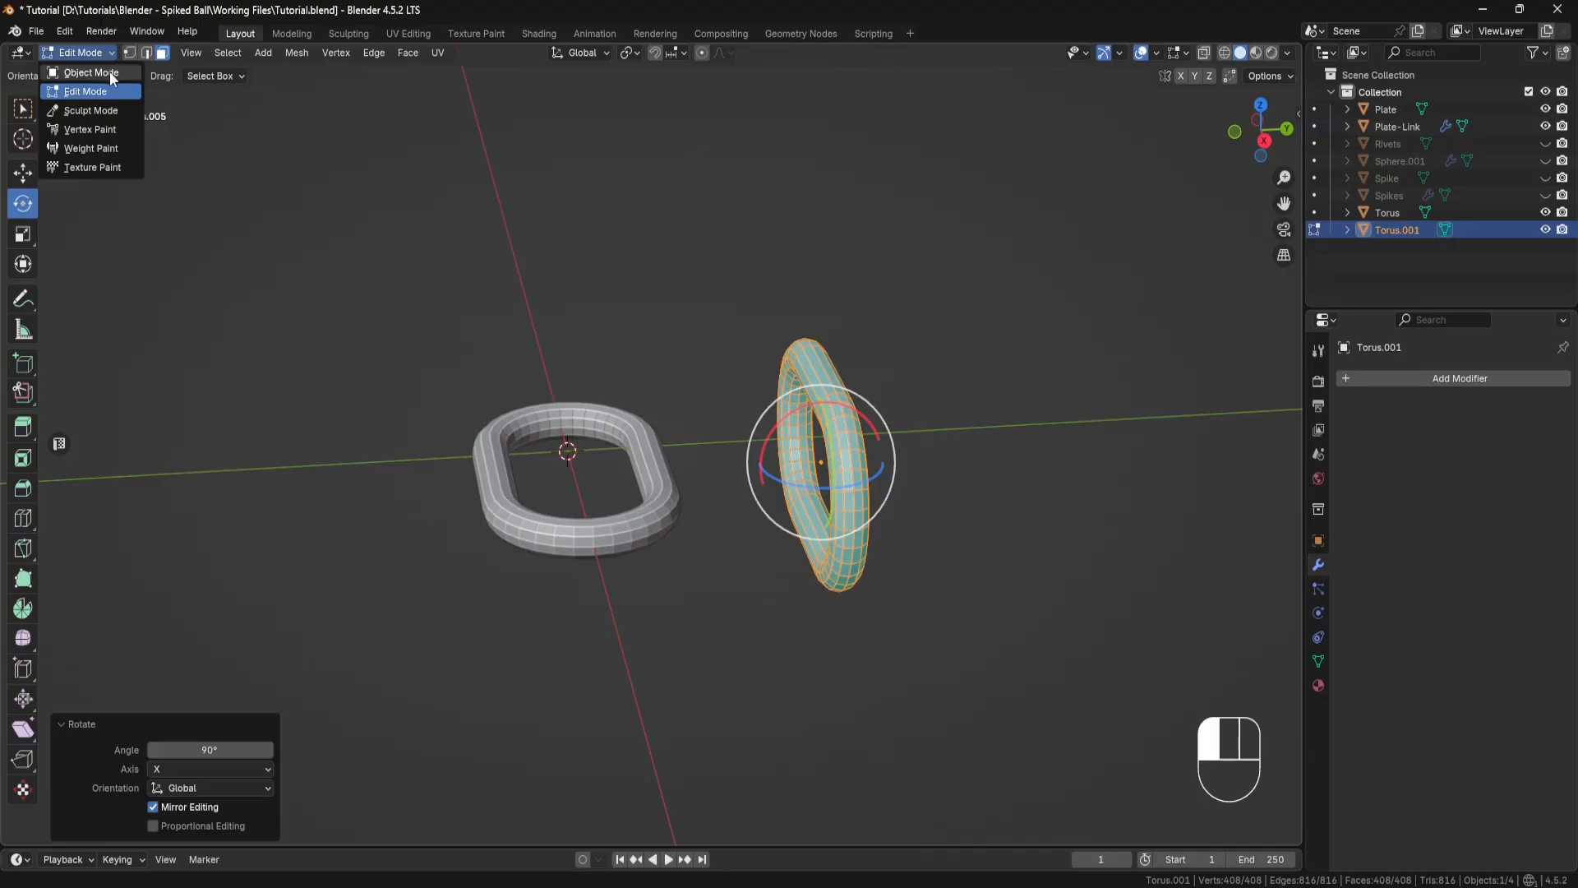
left_click(110, 72)
middle_click_drag(838, 460, 849, 508)
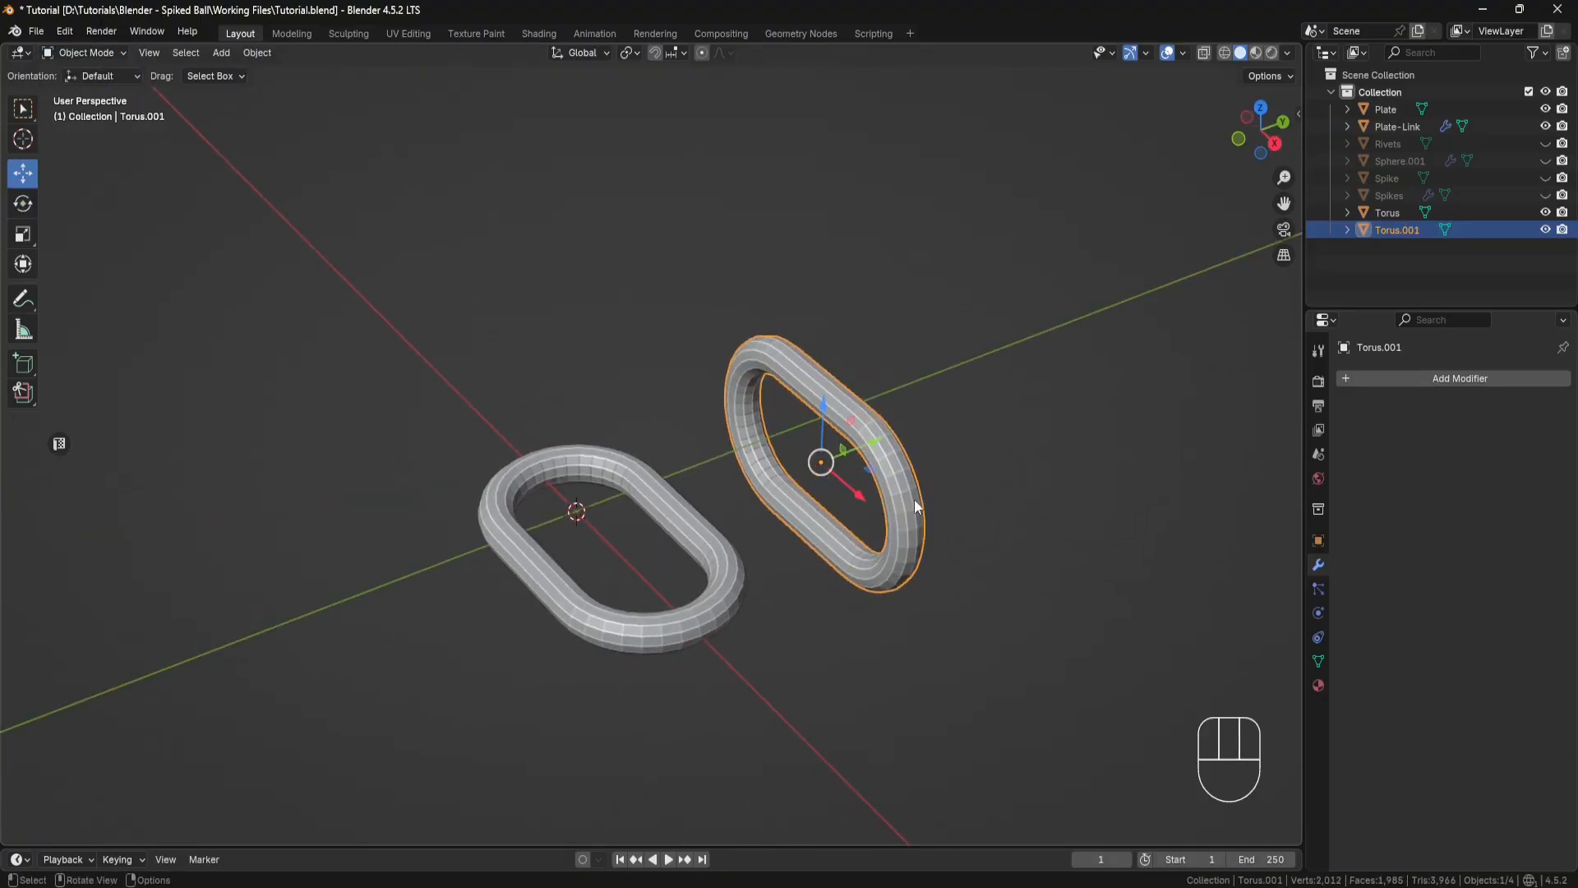
Step: Create a new collection named Links in the outliner
left_click(1438, 275)
right_click(1433, 271)
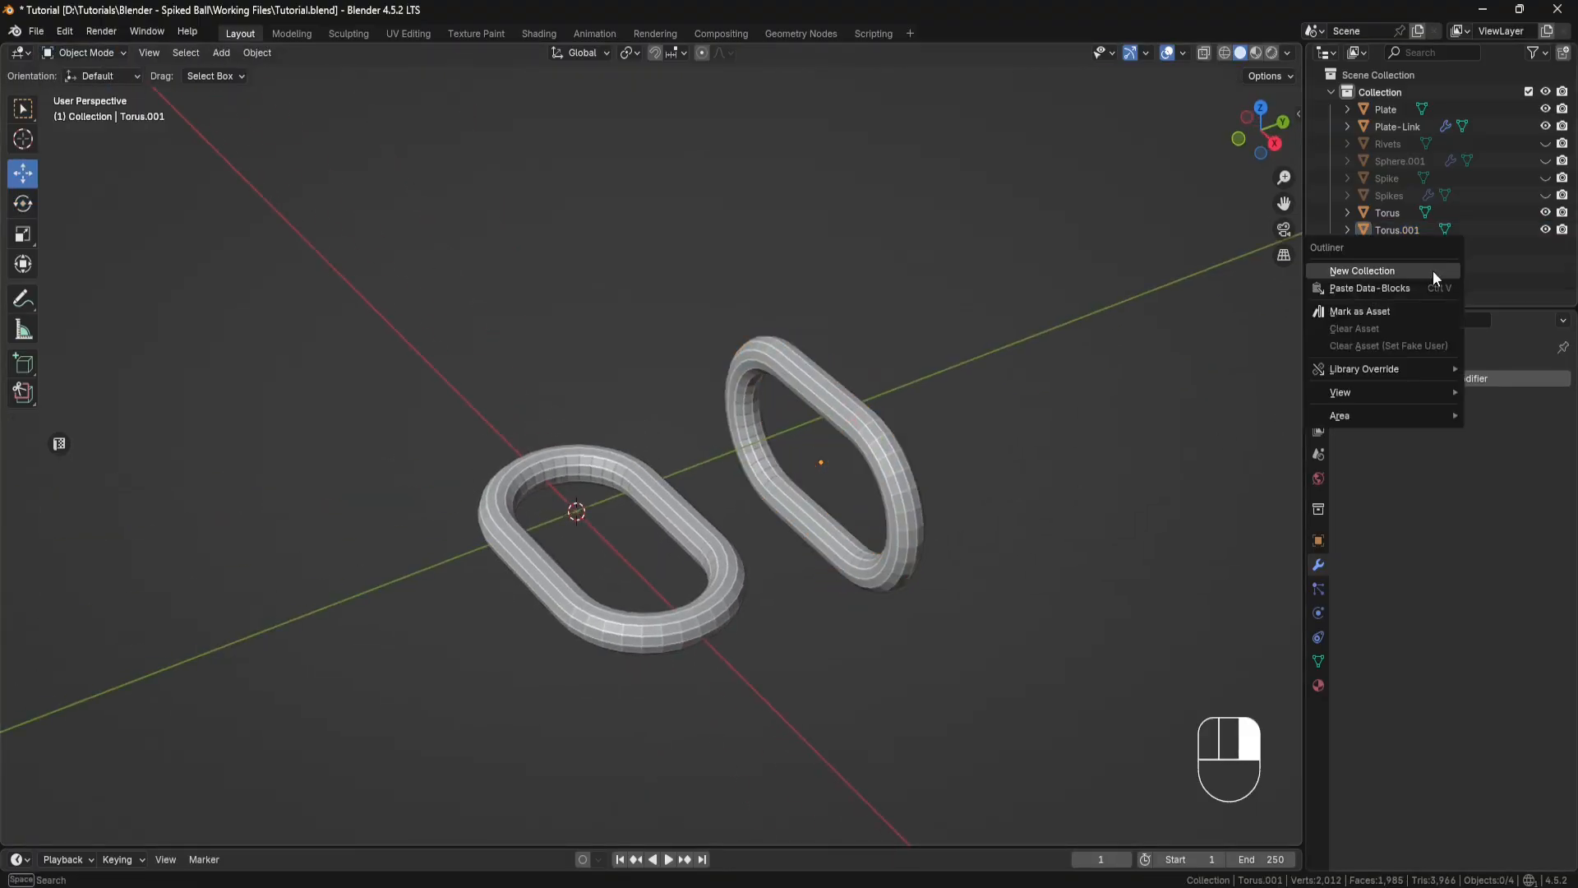
left_click(1433, 269)
double_click(1399, 248)
type("Li")
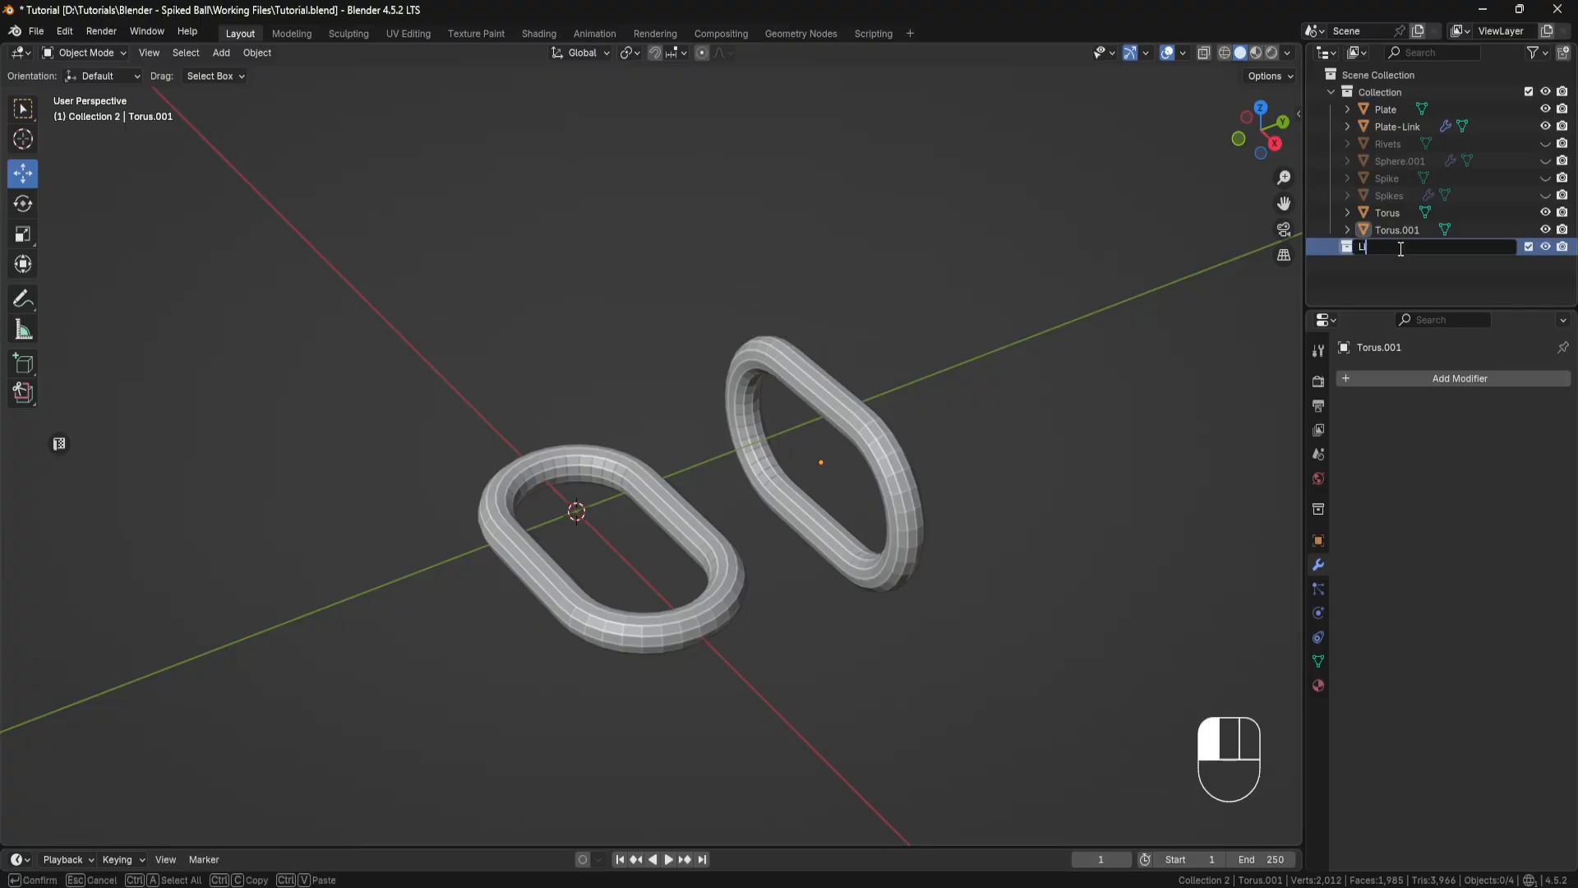
type("nks")
key("Return")
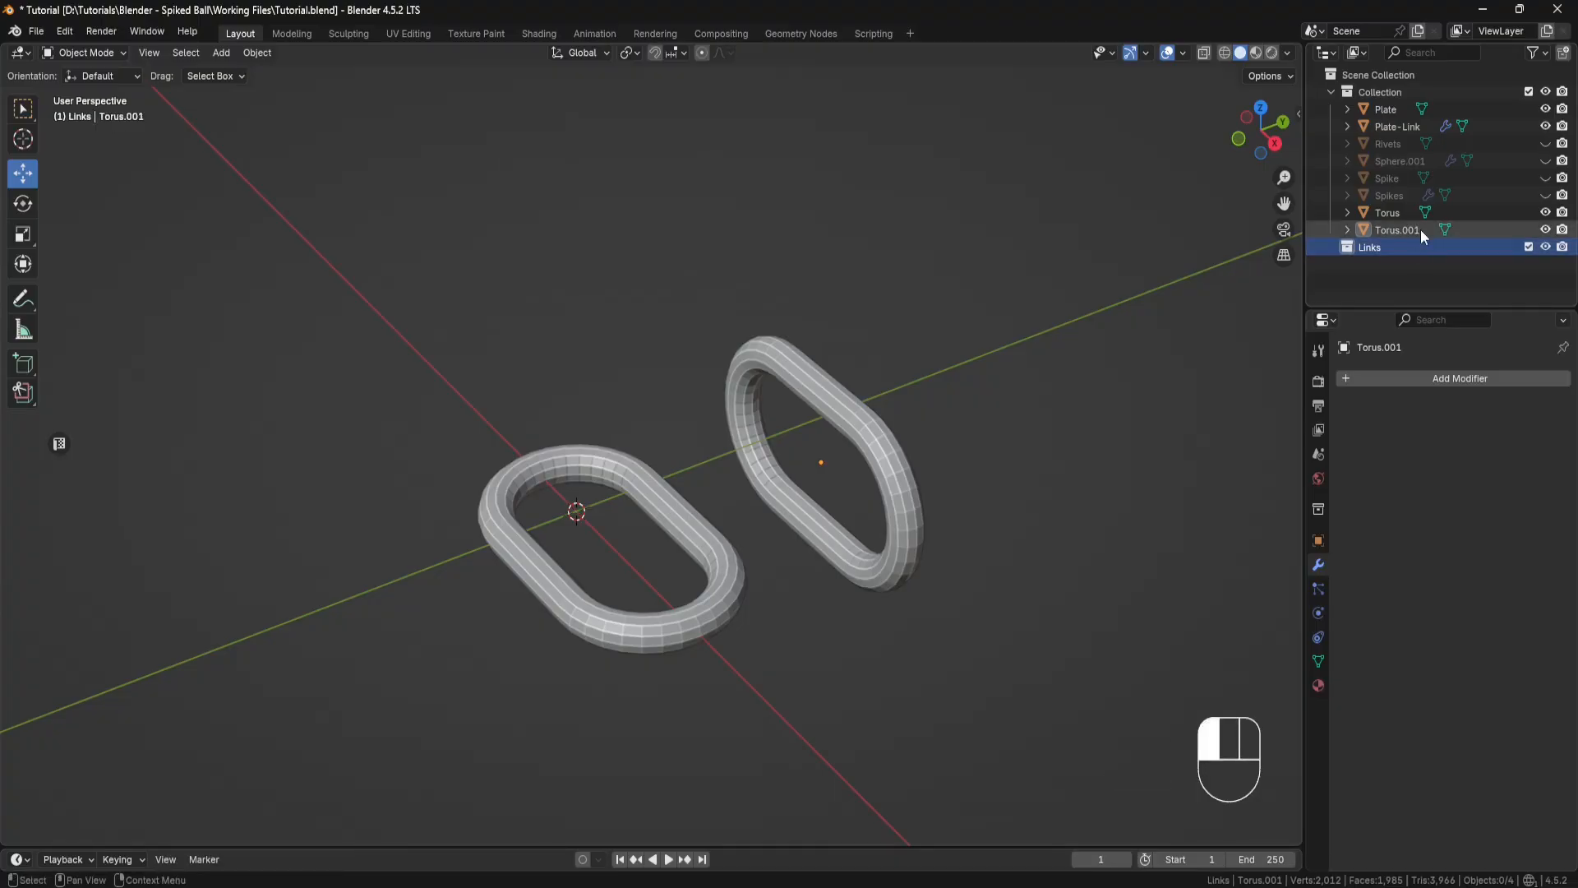
Step: Move both torus objects into the Links collection
left_click(1421, 229)
left_click(1398, 214, "ctrl")
left_click_drag(1399, 228, 1381, 250)
Step: Rename the flat link as Link-1 and the upright link as Link-2
left_click(1393, 230)
double_click(1393, 231)
type("Link")
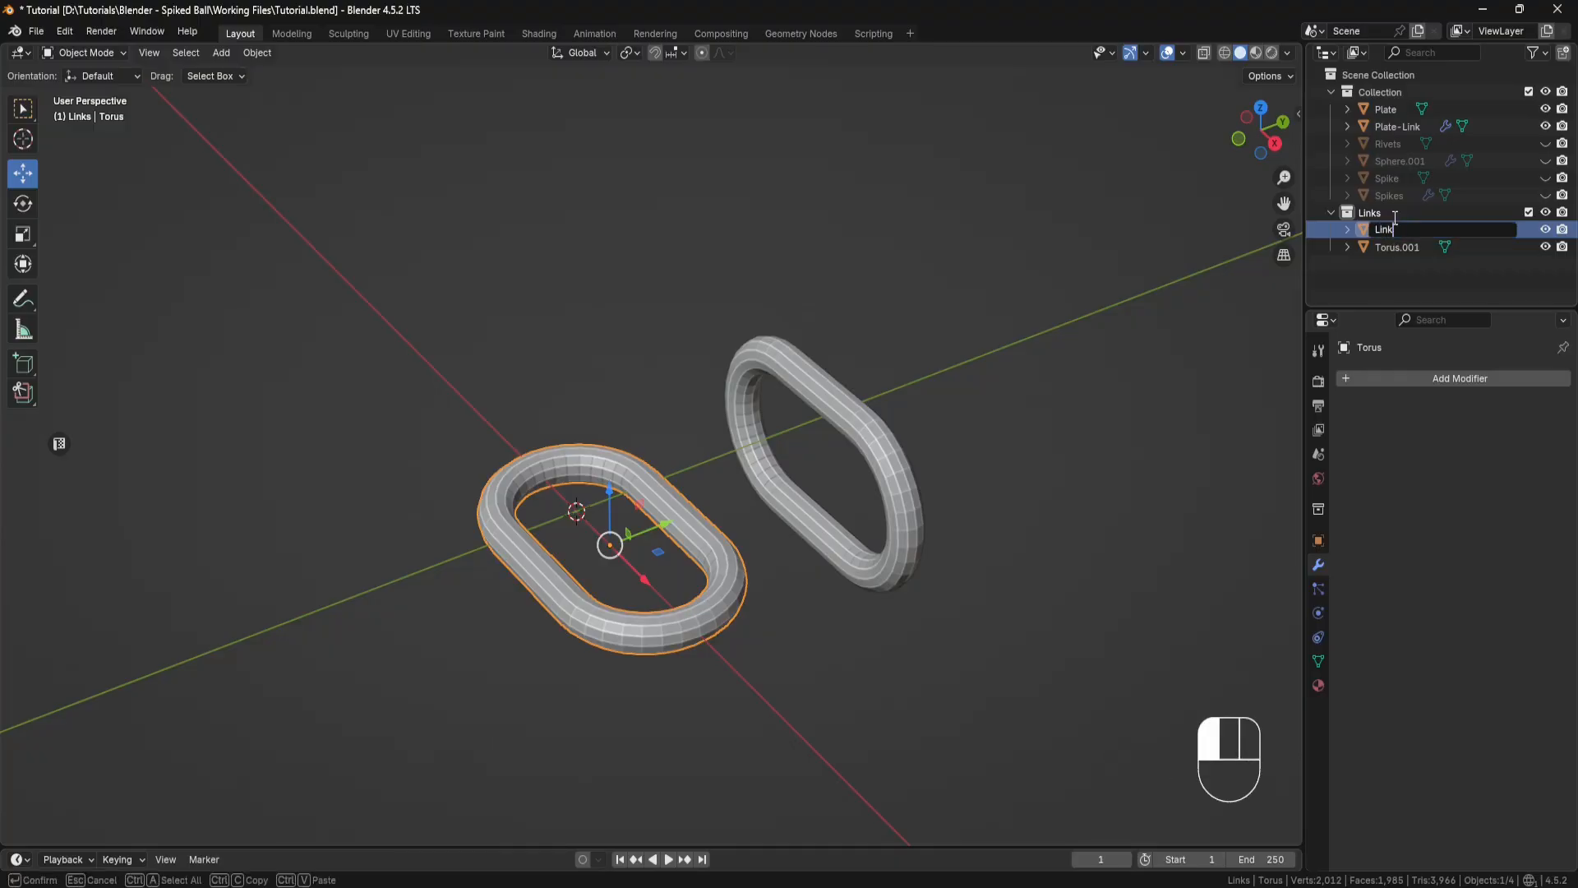
type("-1")
key("Return")
left_click(1396, 246)
double_click(1397, 247)
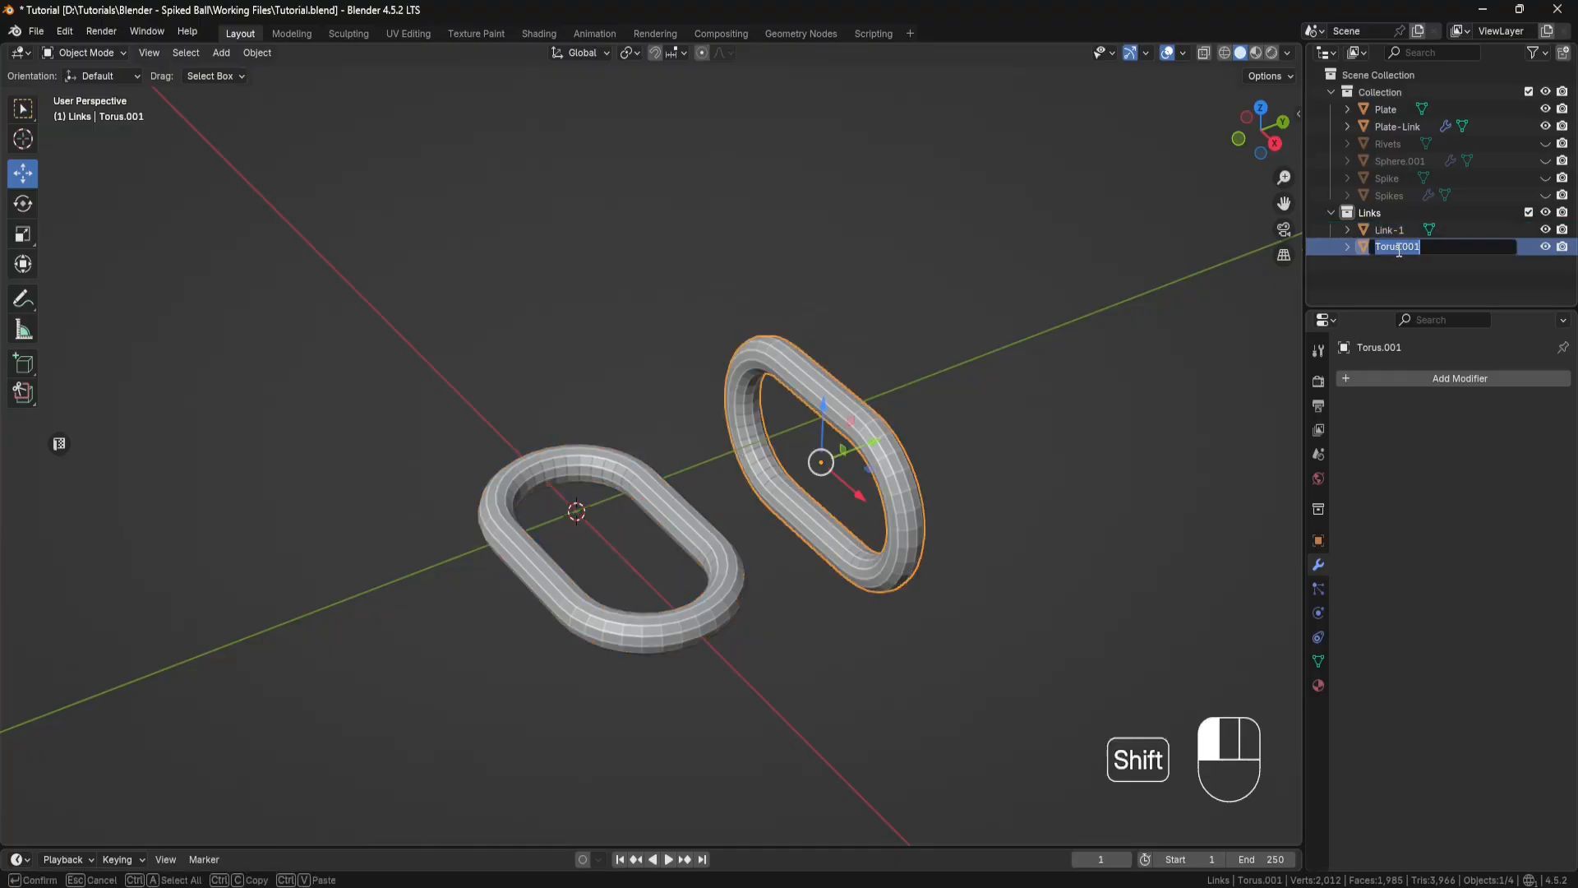
type("Link-2")
key("Return")
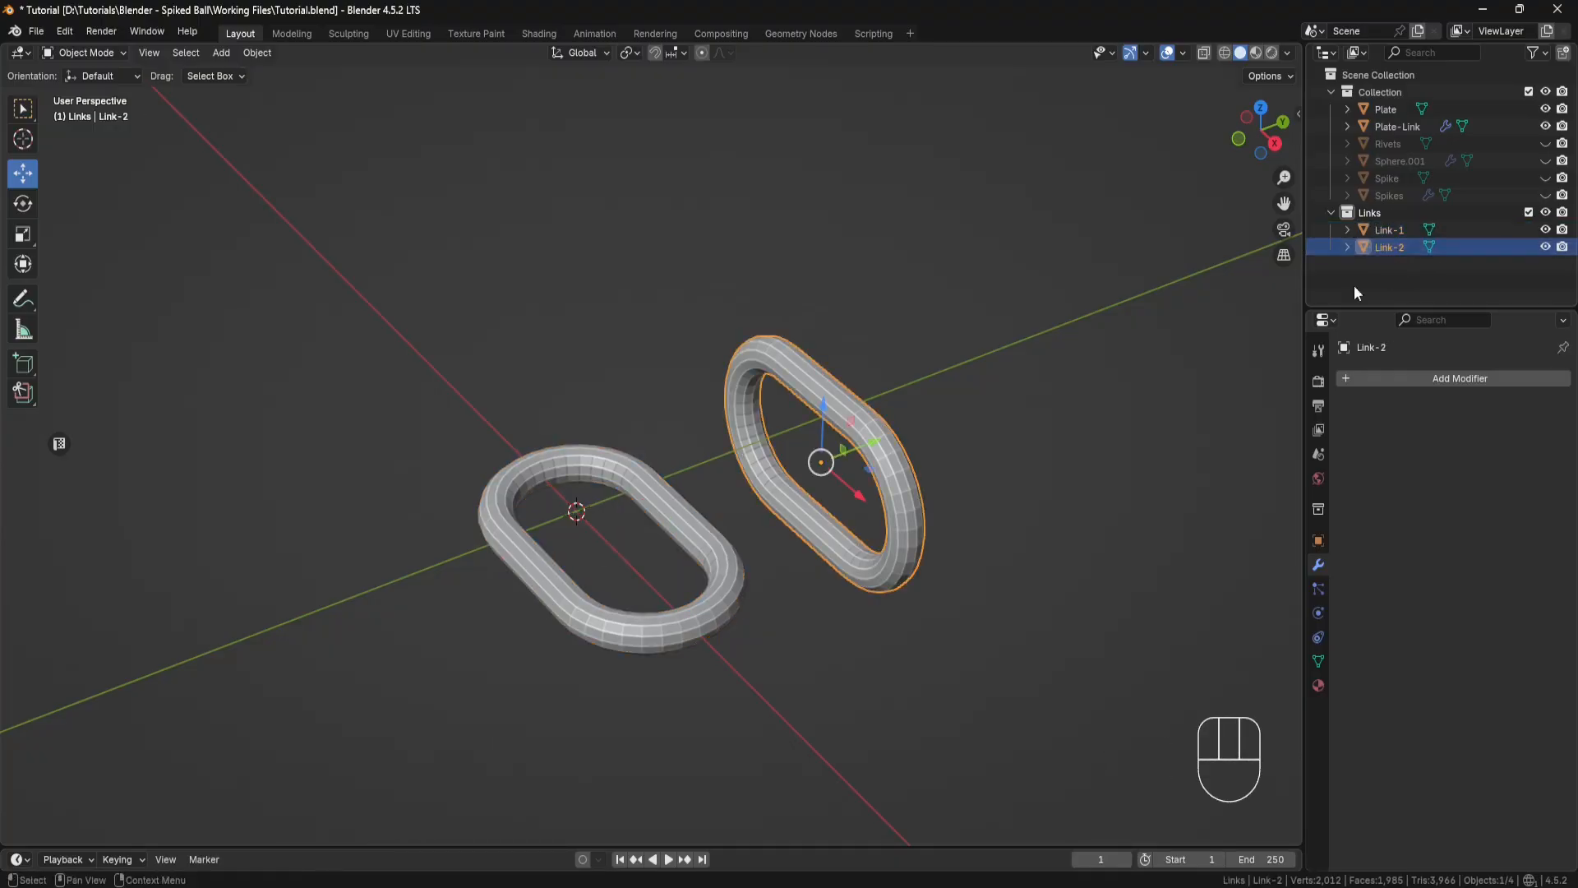
Step: Add a Path curve at the world origin with nothing else selected
left_click(901, 333)
scroll(888, 374, "down", 5)
middle_click_drag(887, 377, 917, 394)
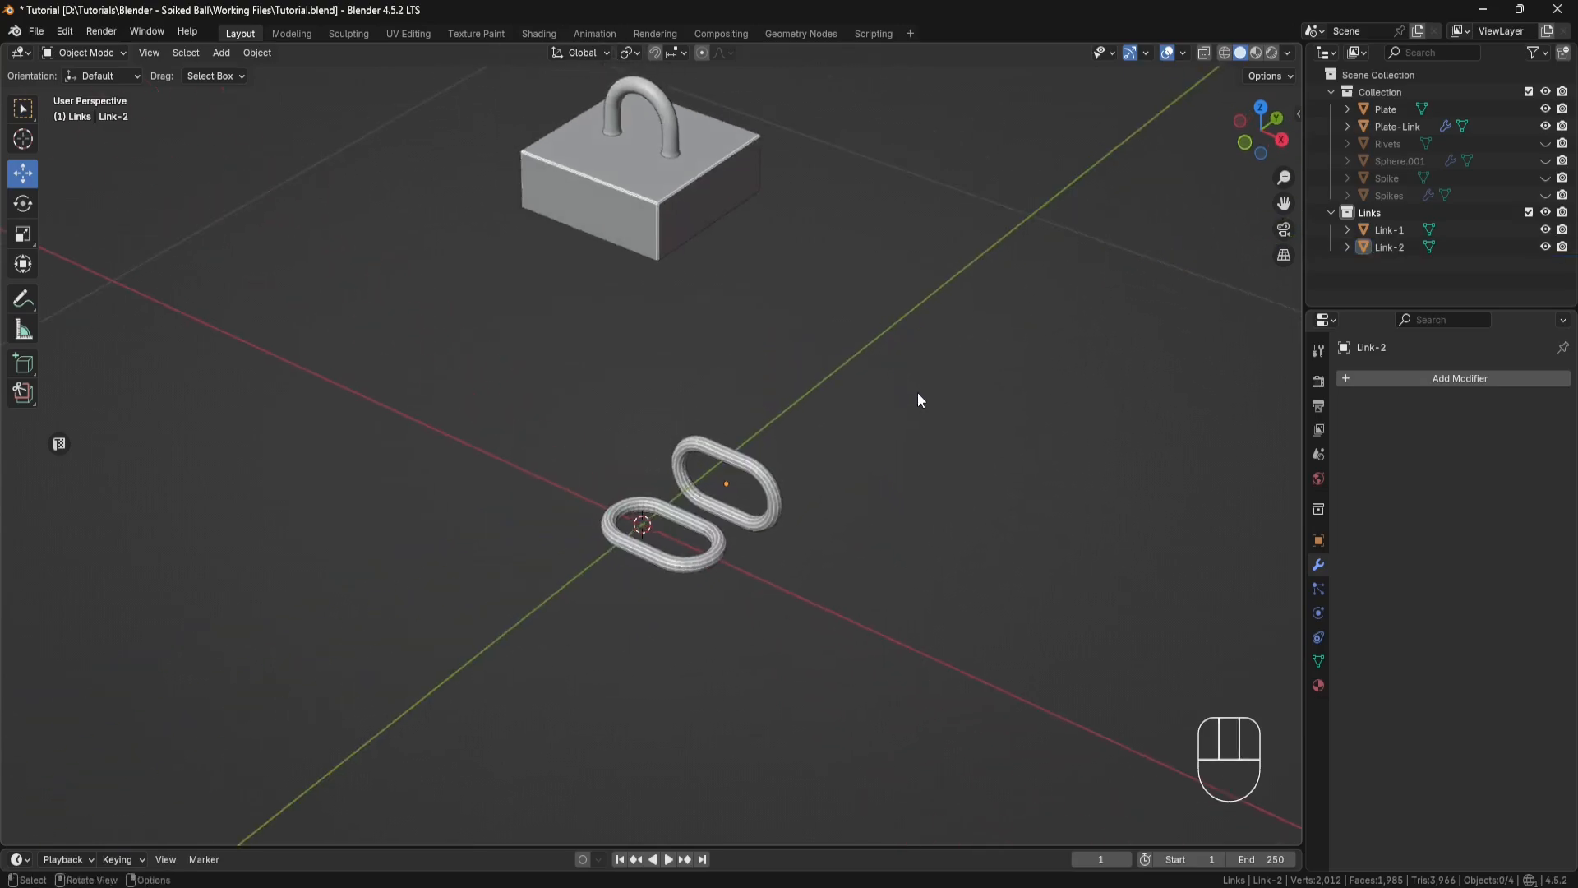
key("shift+a")
mouse_move(910, 412)
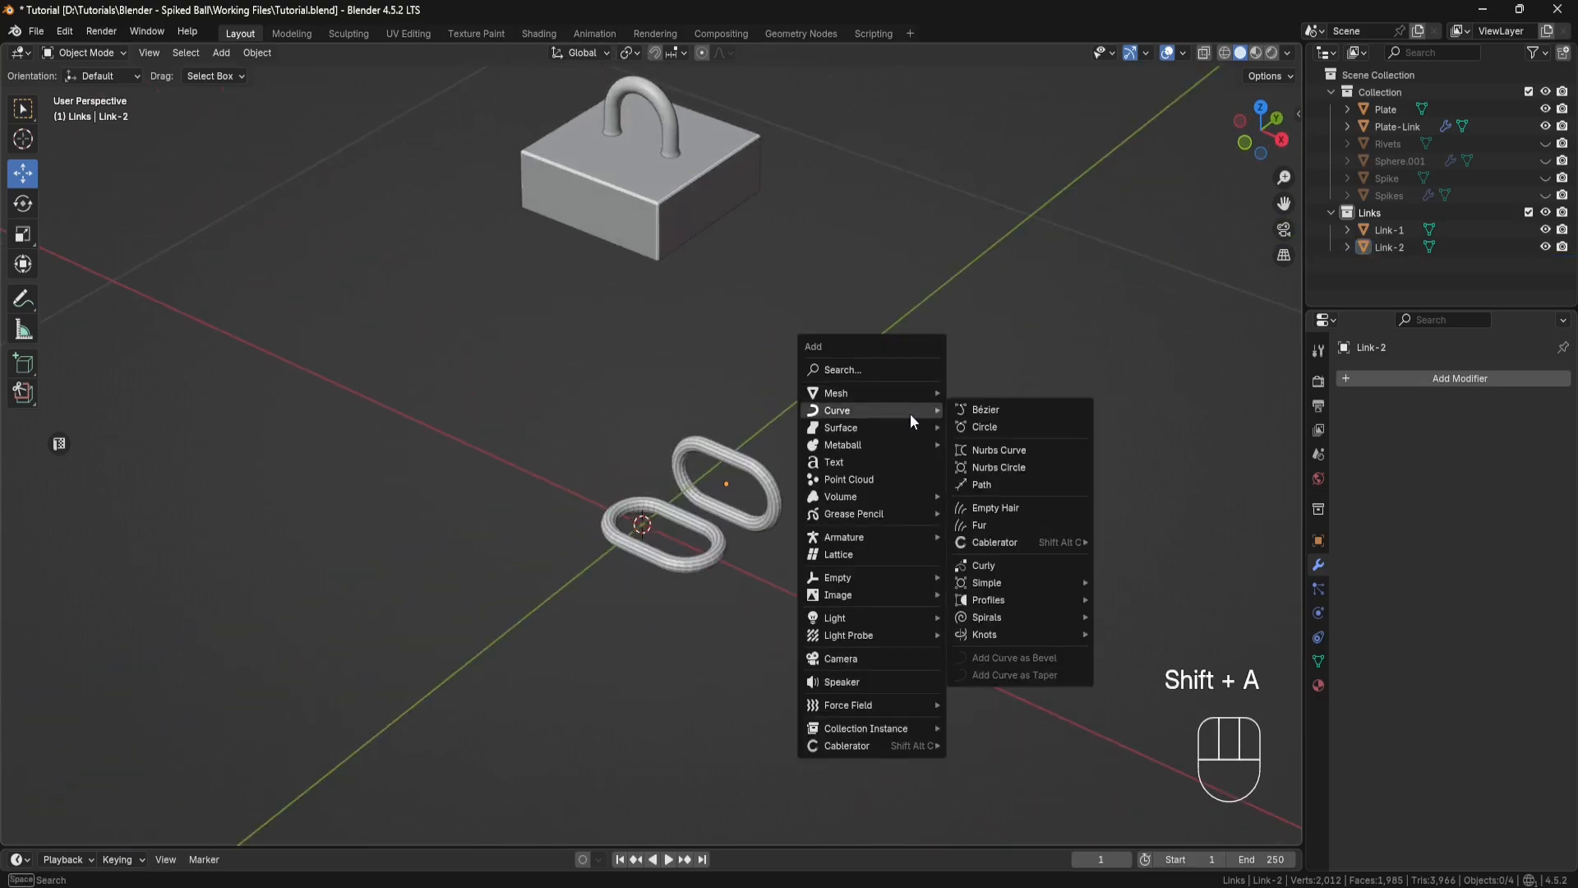
left_click(982, 484)
scroll(987, 481, "down", 5)
middle_click_drag(949, 445, 872, 371, "shift")
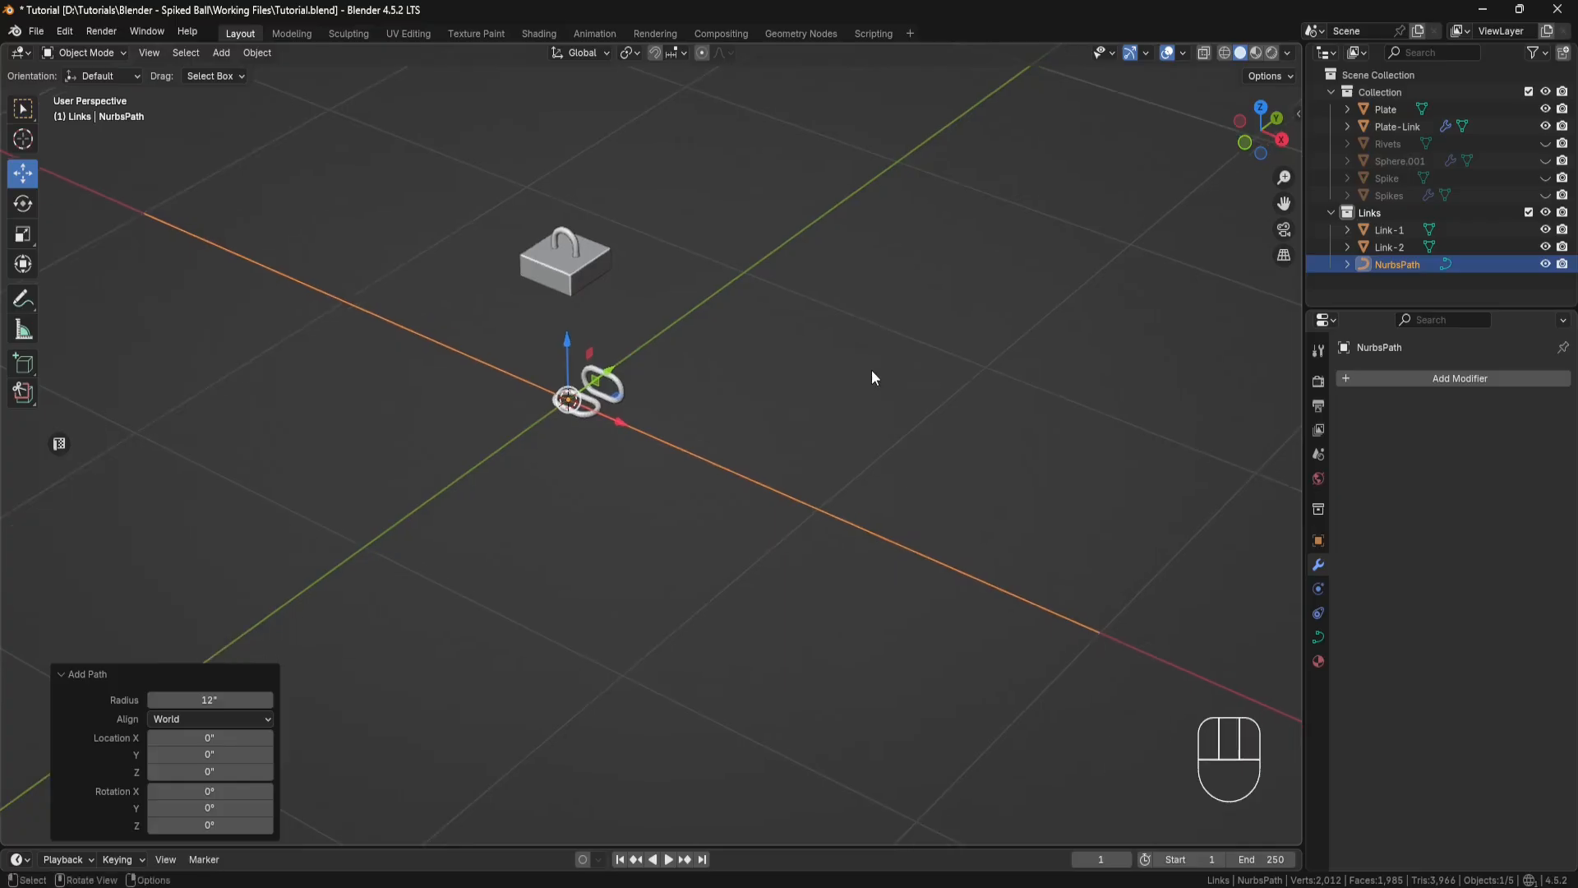
Step: Create a new collection named Path in the outliner and move the NurbsPath curve into it
right_click(1422, 289)
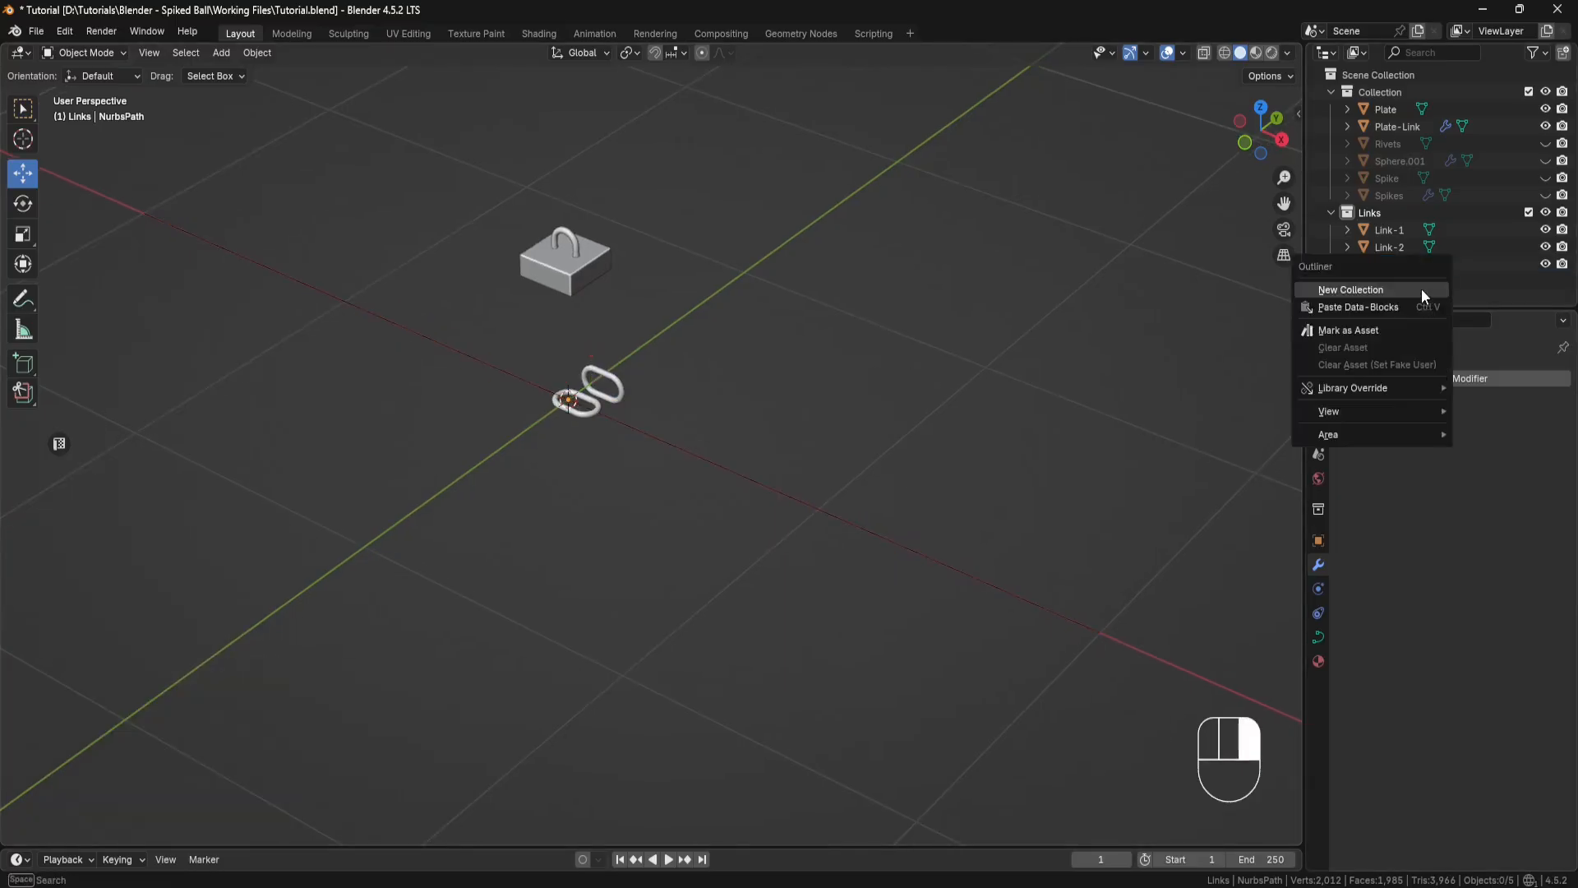
left_click(1422, 288)
double_click(1417, 283)
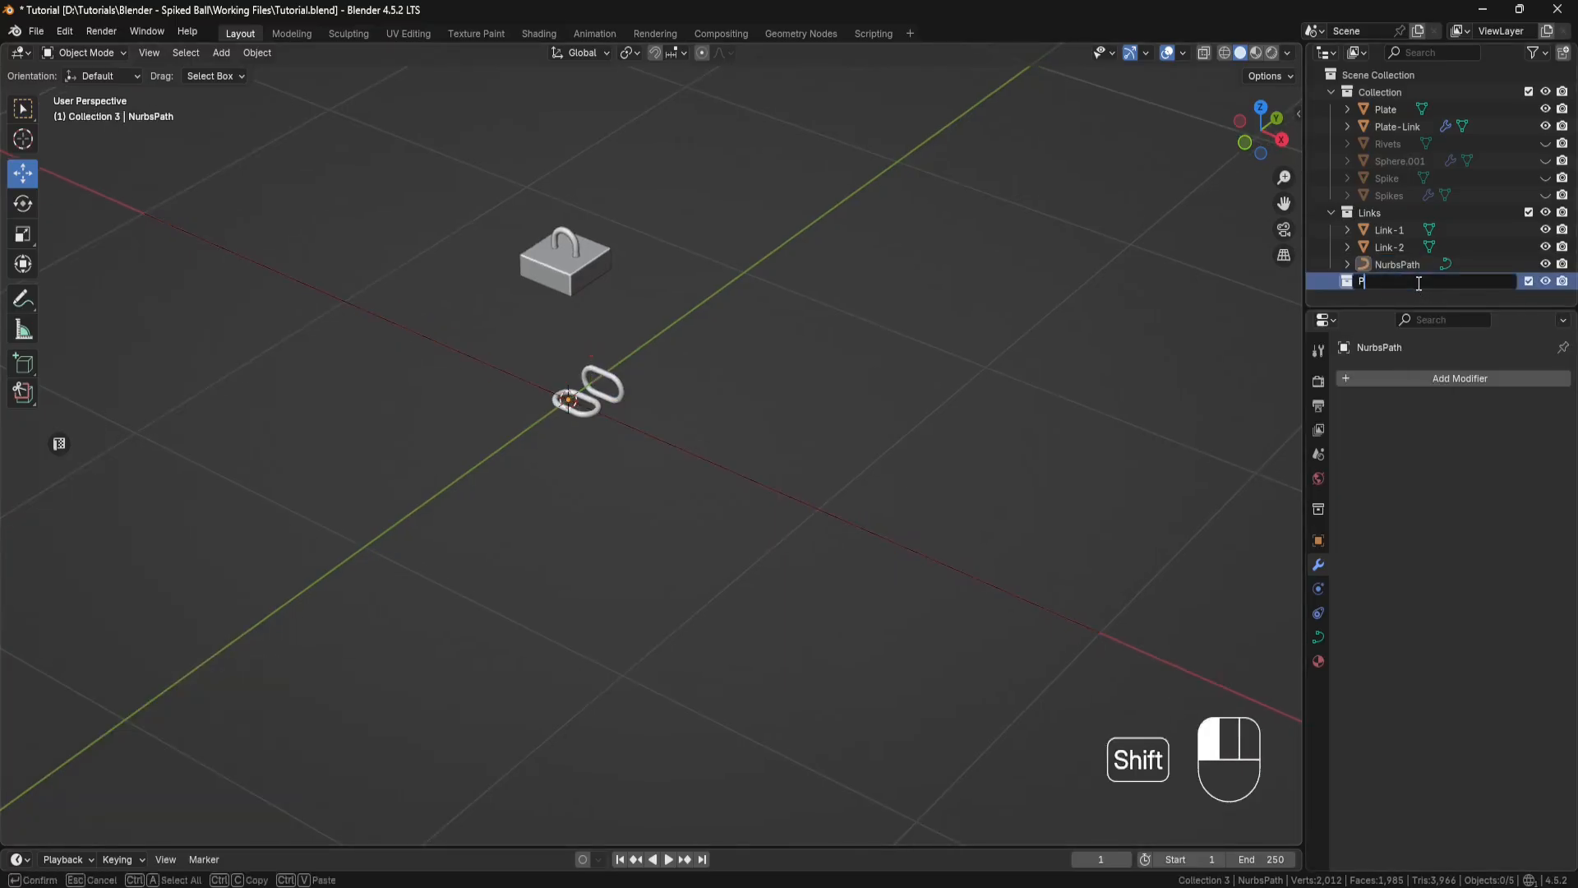
type("Path")
key("Return")
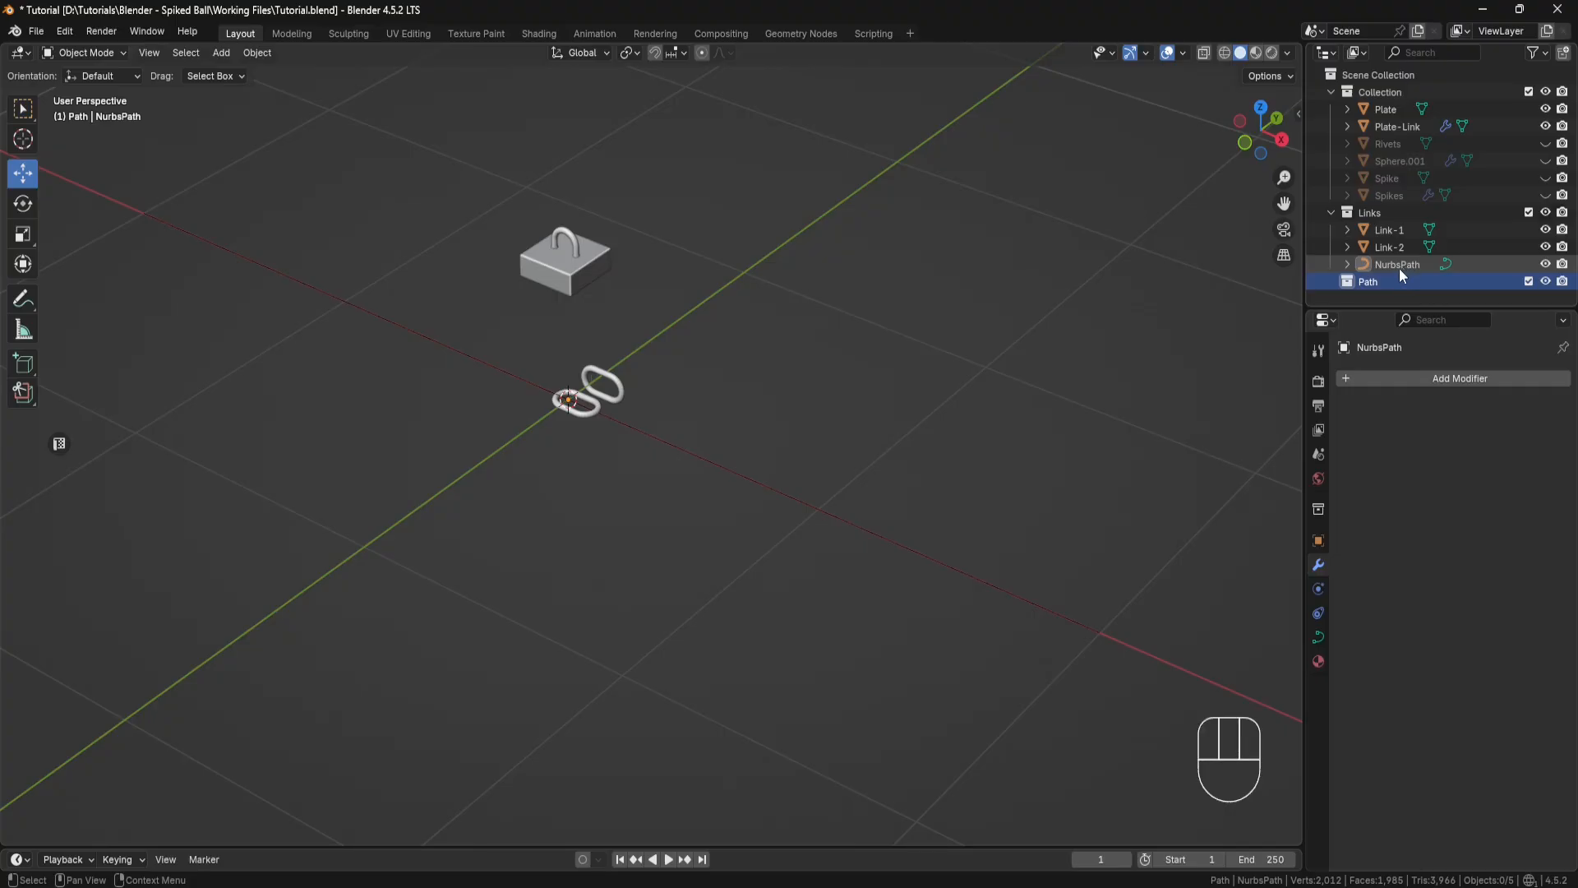
left_click_drag(1399, 268, 1383, 285)
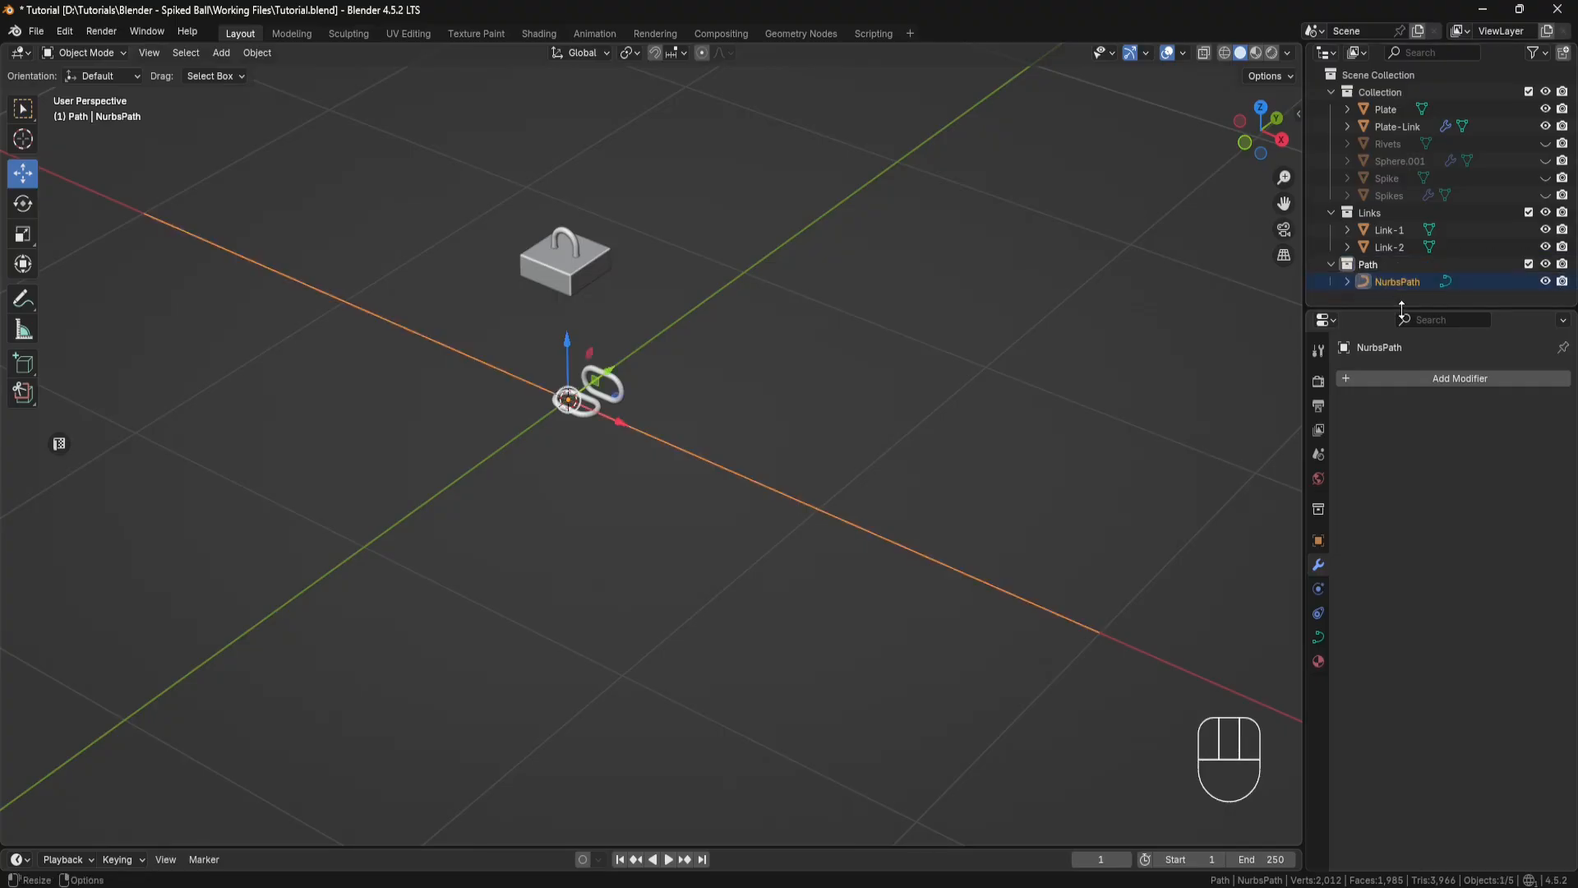
Step: Try a Bézier curve with a 12" radius at the world origin and delete it again
middle_click_drag(815, 370, 835, 518, "shift")
left_click(836, 392)
key("shift+a")
mouse_move(835, 393)
left_click(901, 390)
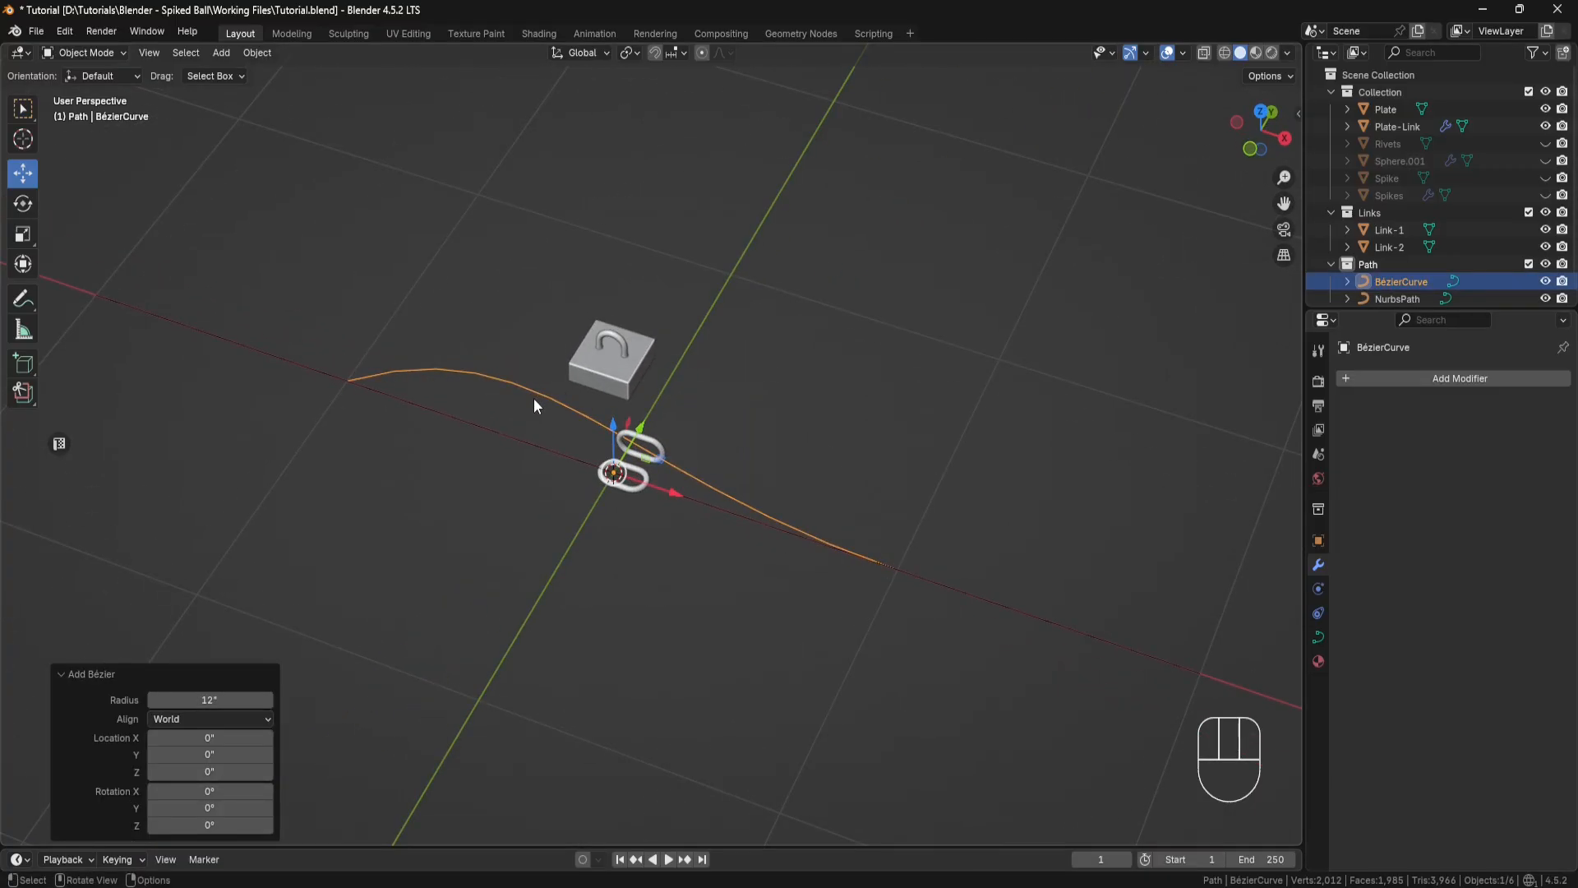
middle_click_drag(534, 398, 517, 377)
key("Delete")
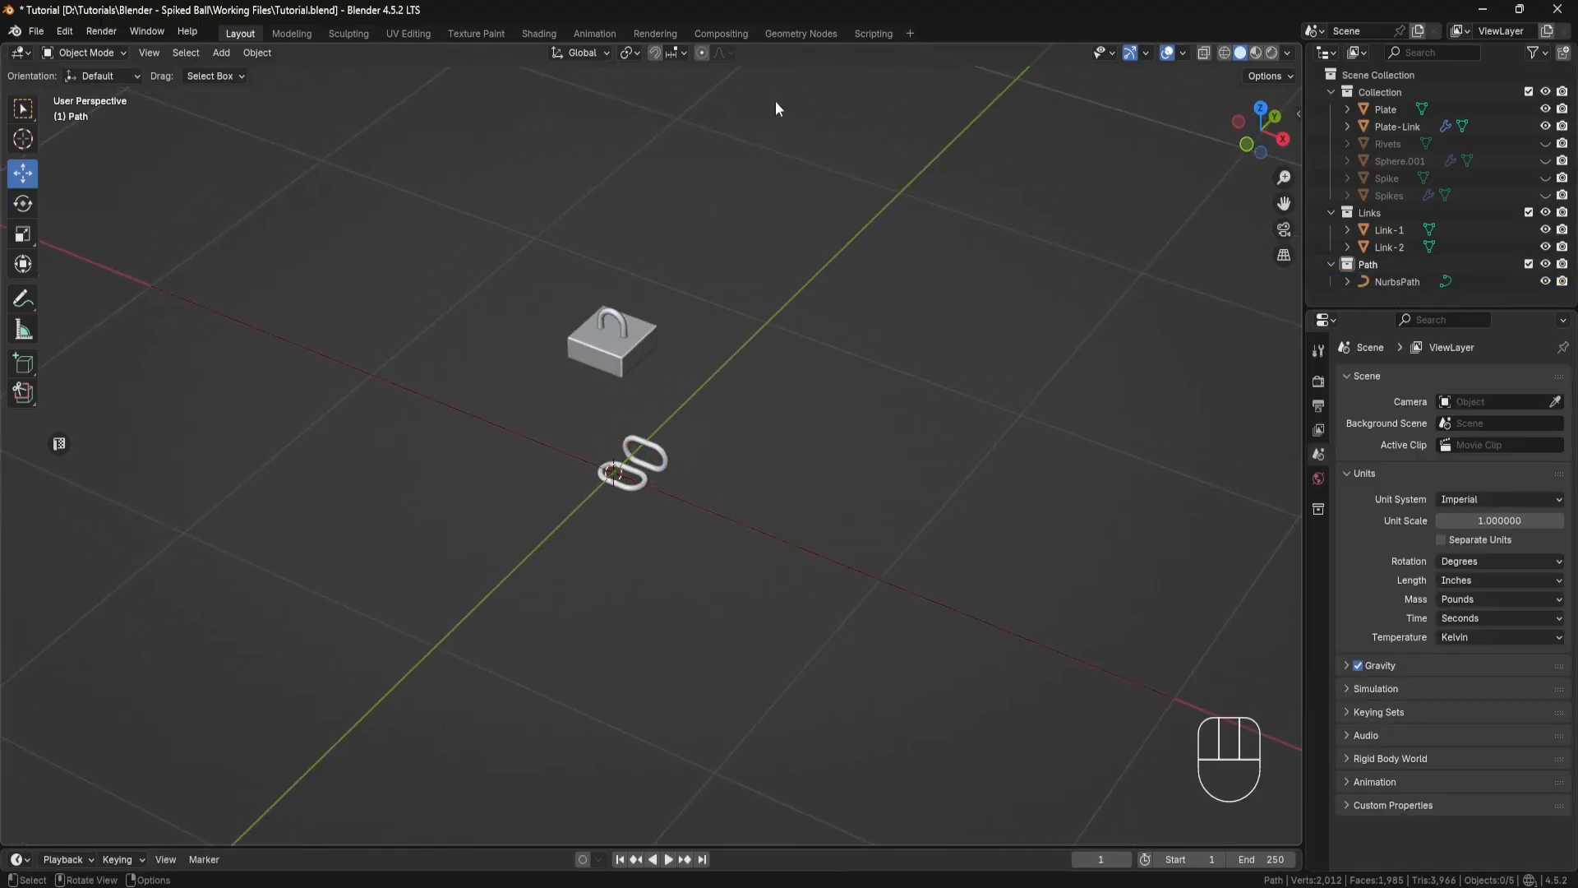
Step: Switch to the Geometry Nodes workspace and create a new geometry node tree on the NurbsPath curve
left_click(801, 34)
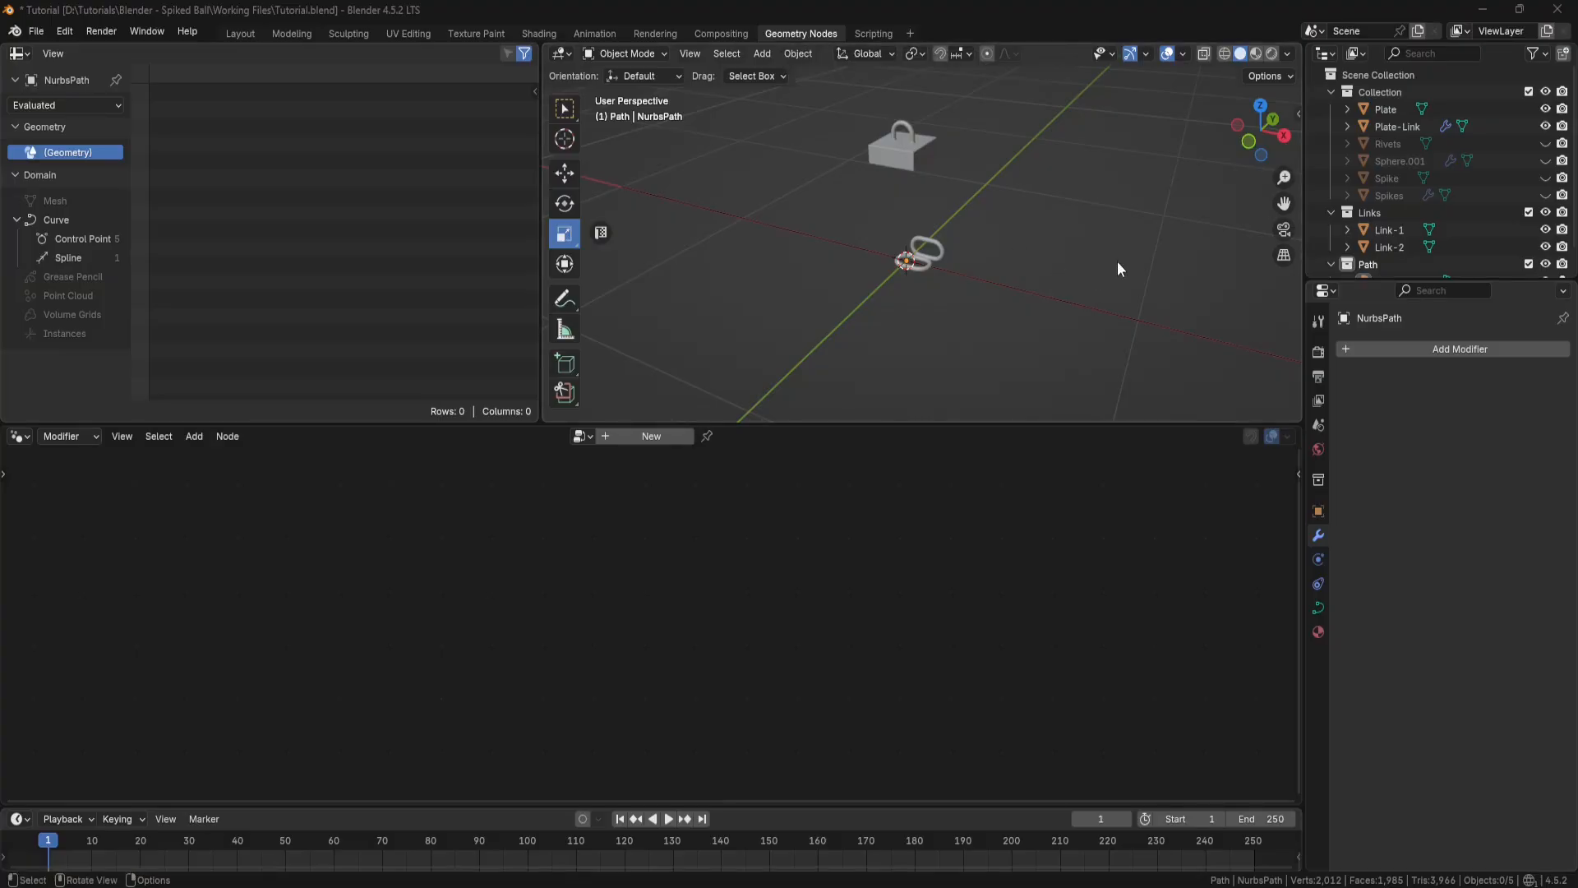
left_click_drag(1117, 260, 1034, 356)
left_click(651, 435)
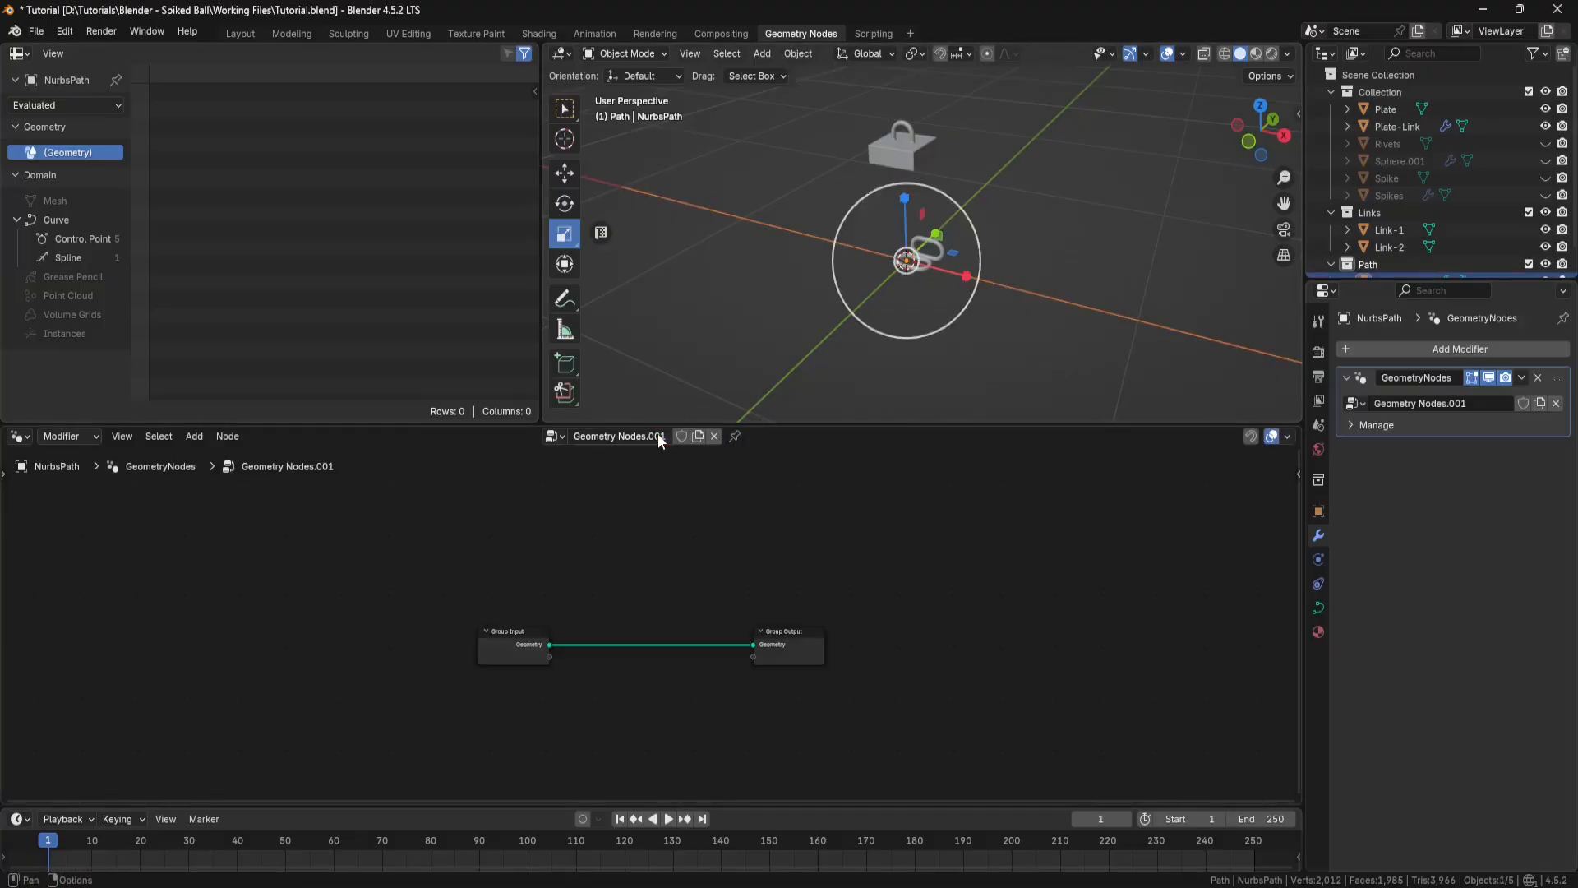
key("Home")
scroll(694, 535, "up", 3)
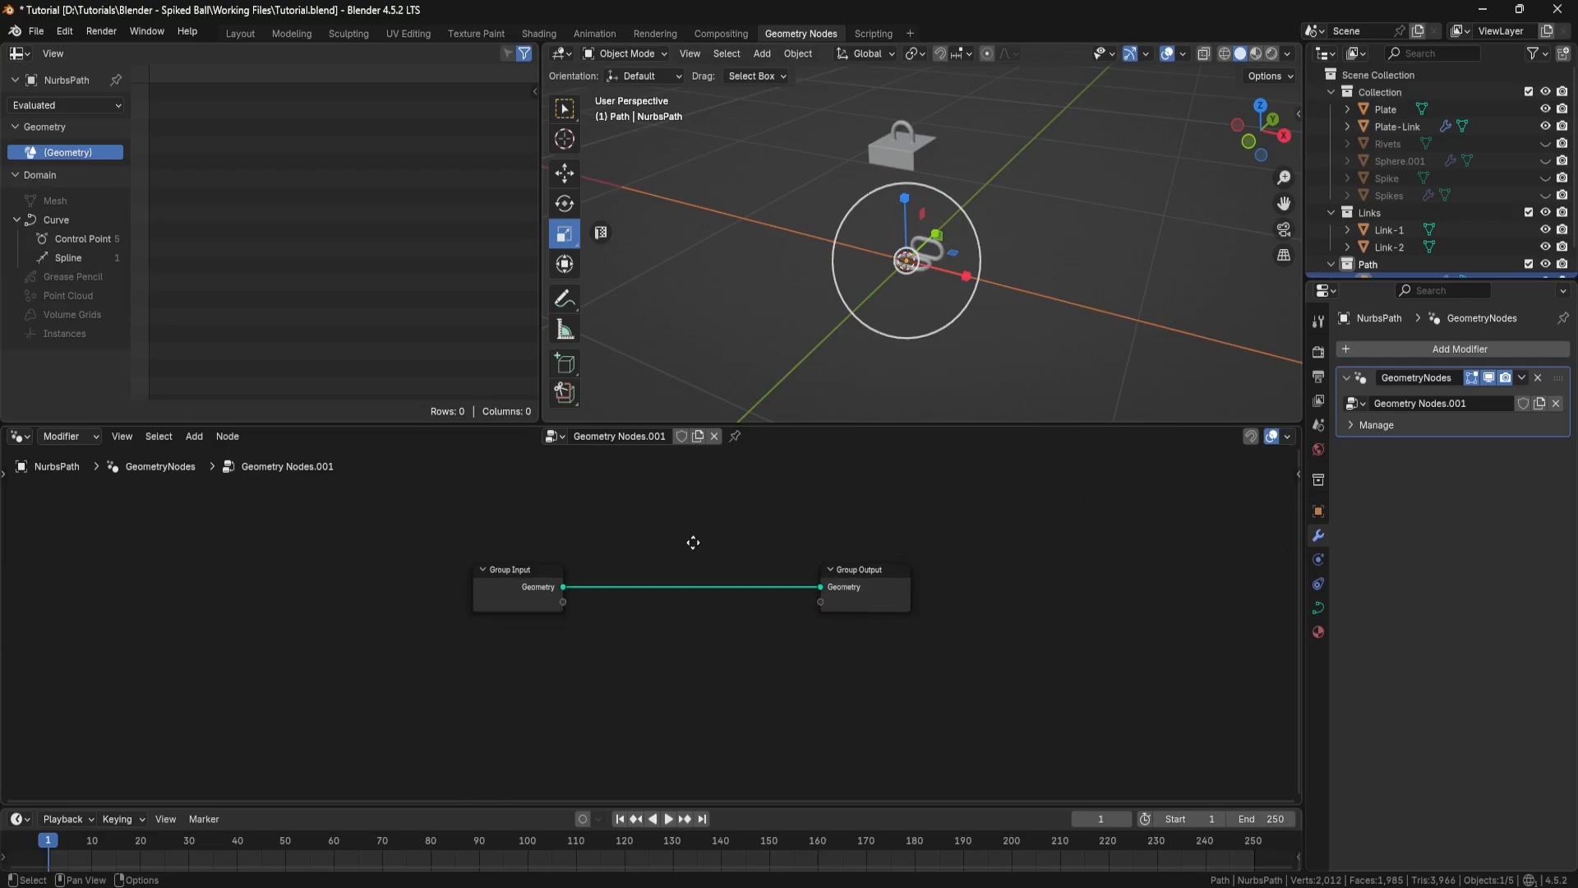
Step: Insert an Instance on Points node on the link between Group Input and Group Output
key("shift+a")
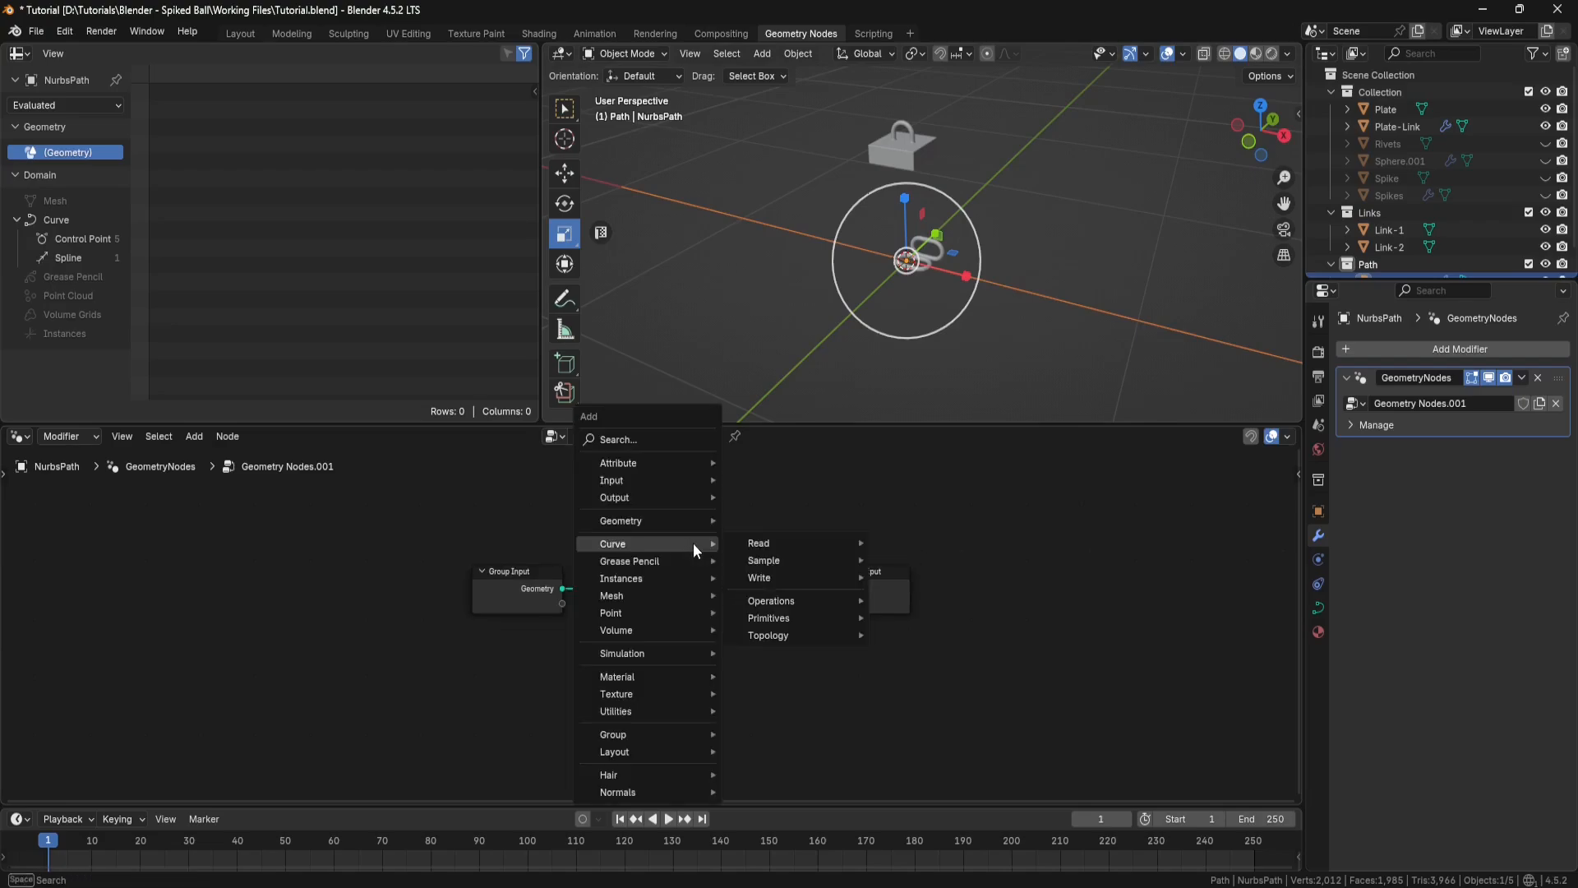
left_click(676, 440)
type("instanc")
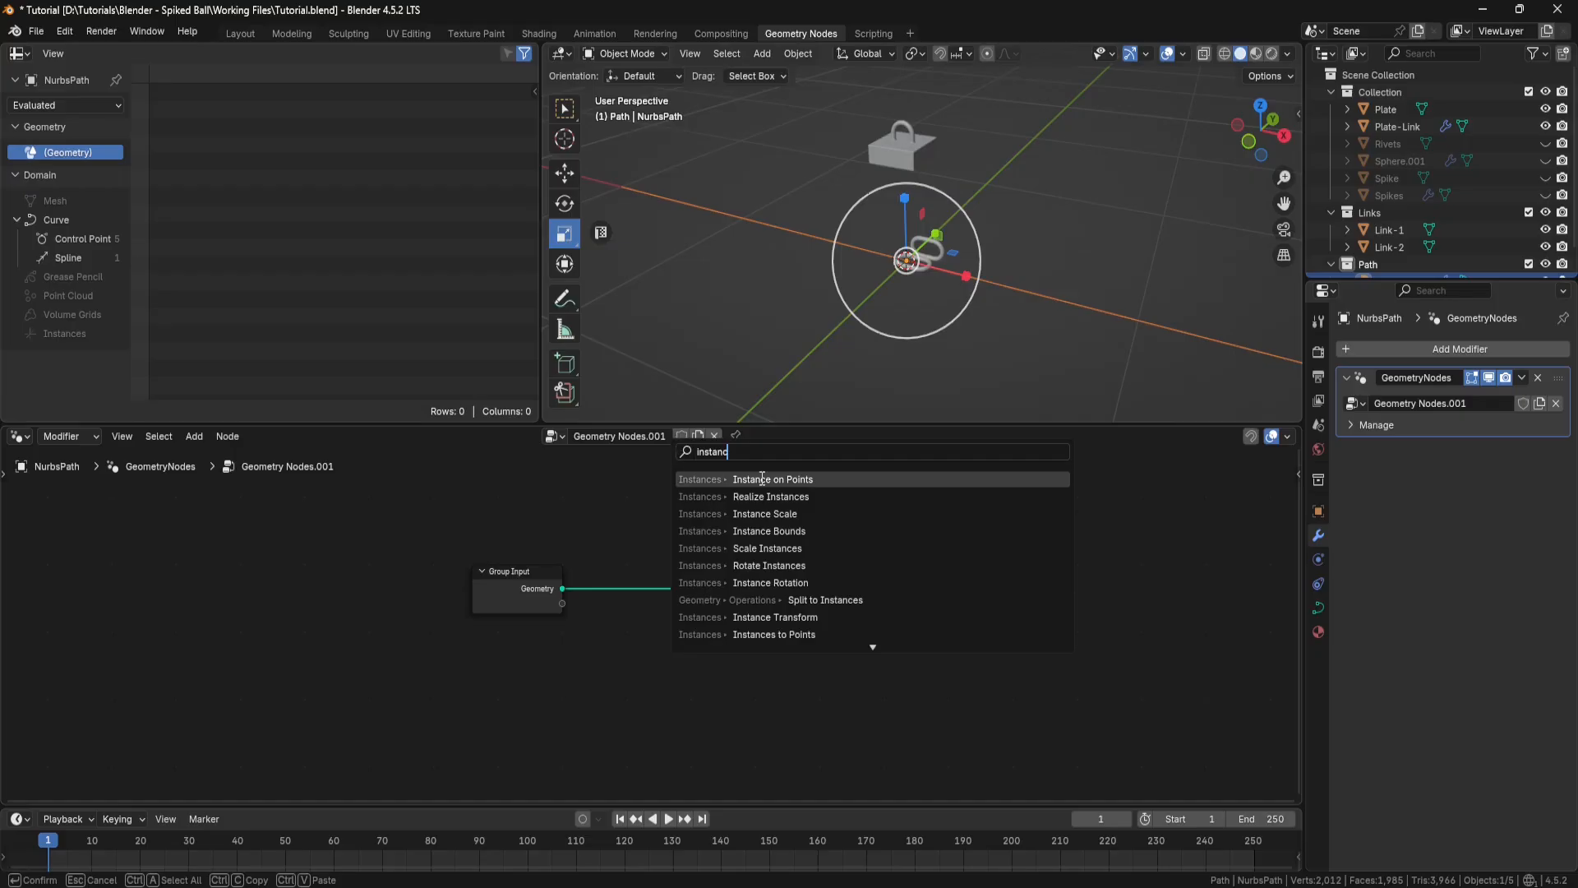
left_click(762, 478)
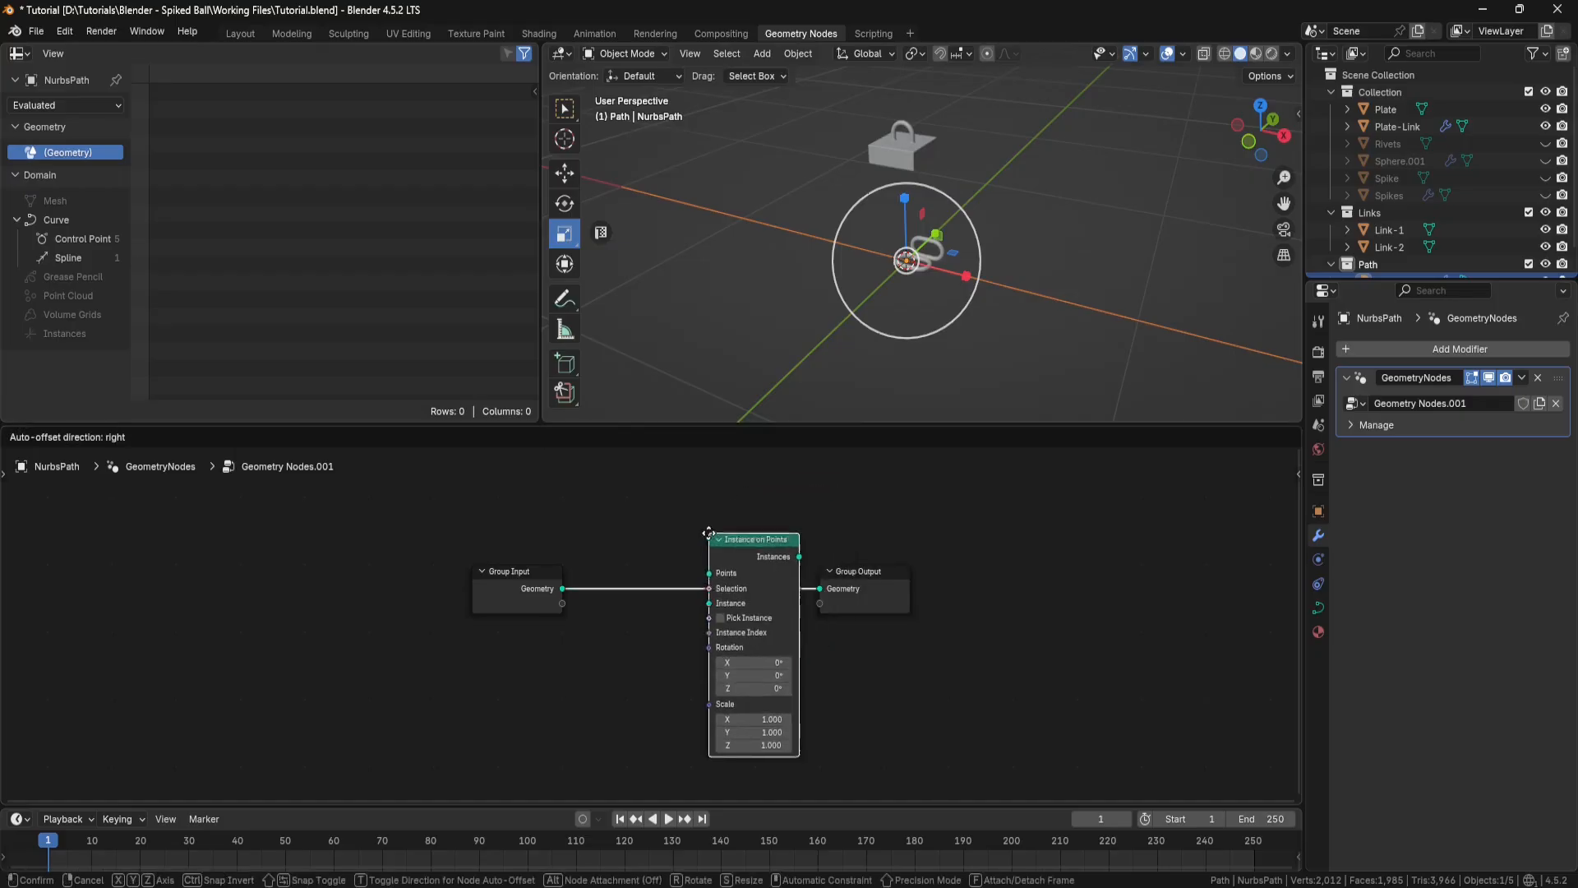
left_click(695, 562)
middle_click_drag(808, 700, 816, 651)
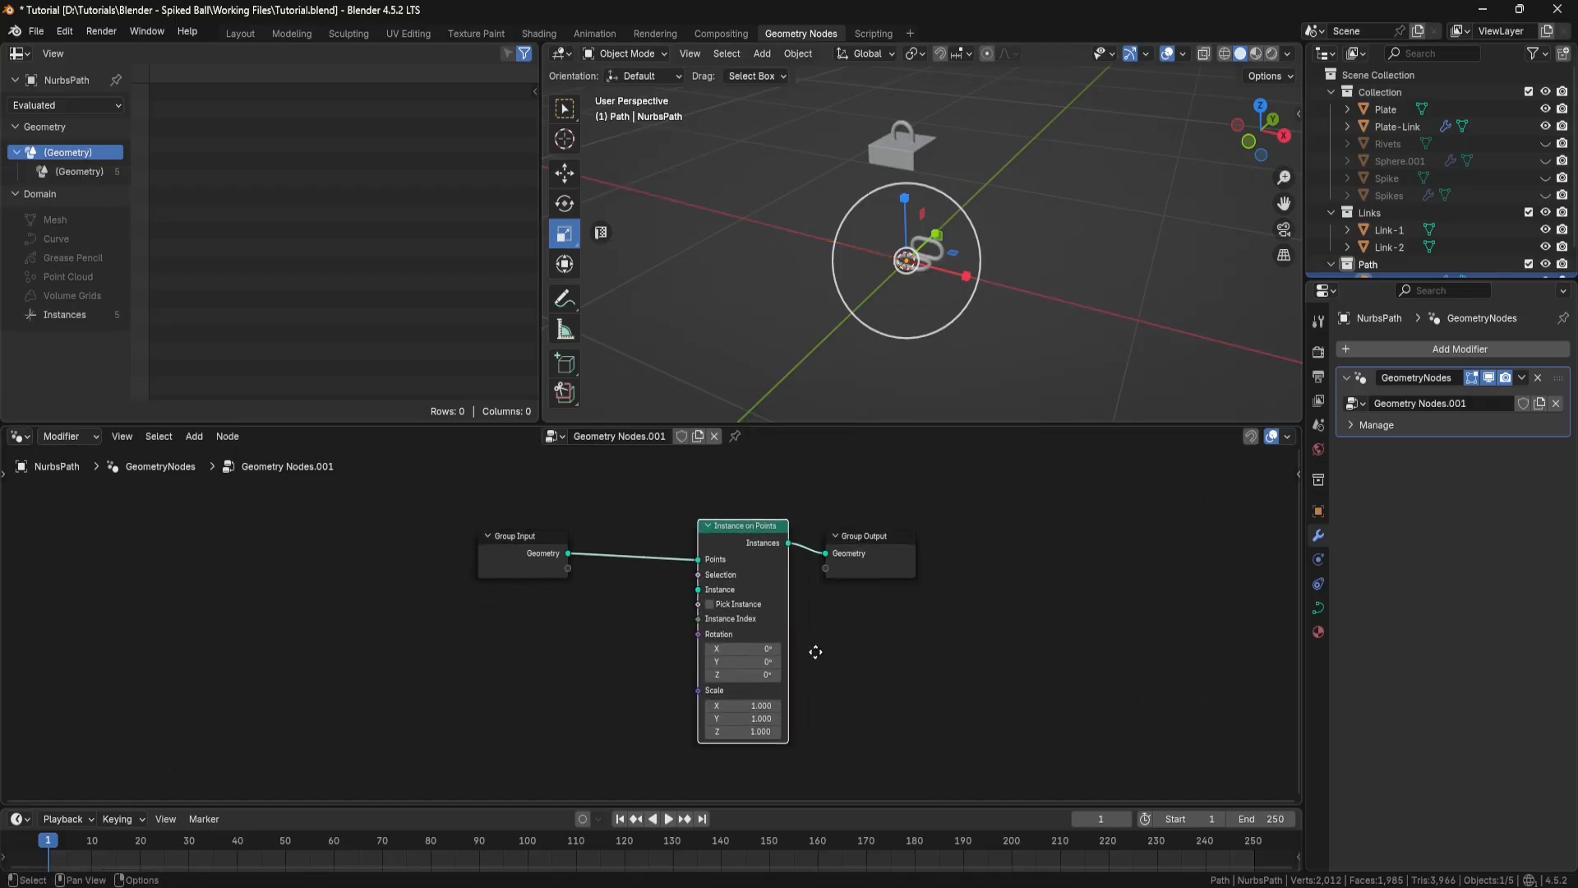
Step: Add a Collection Info node set to the Links collection and connect its Instances output to the Instance input of Instance on Points
key("shift+a")
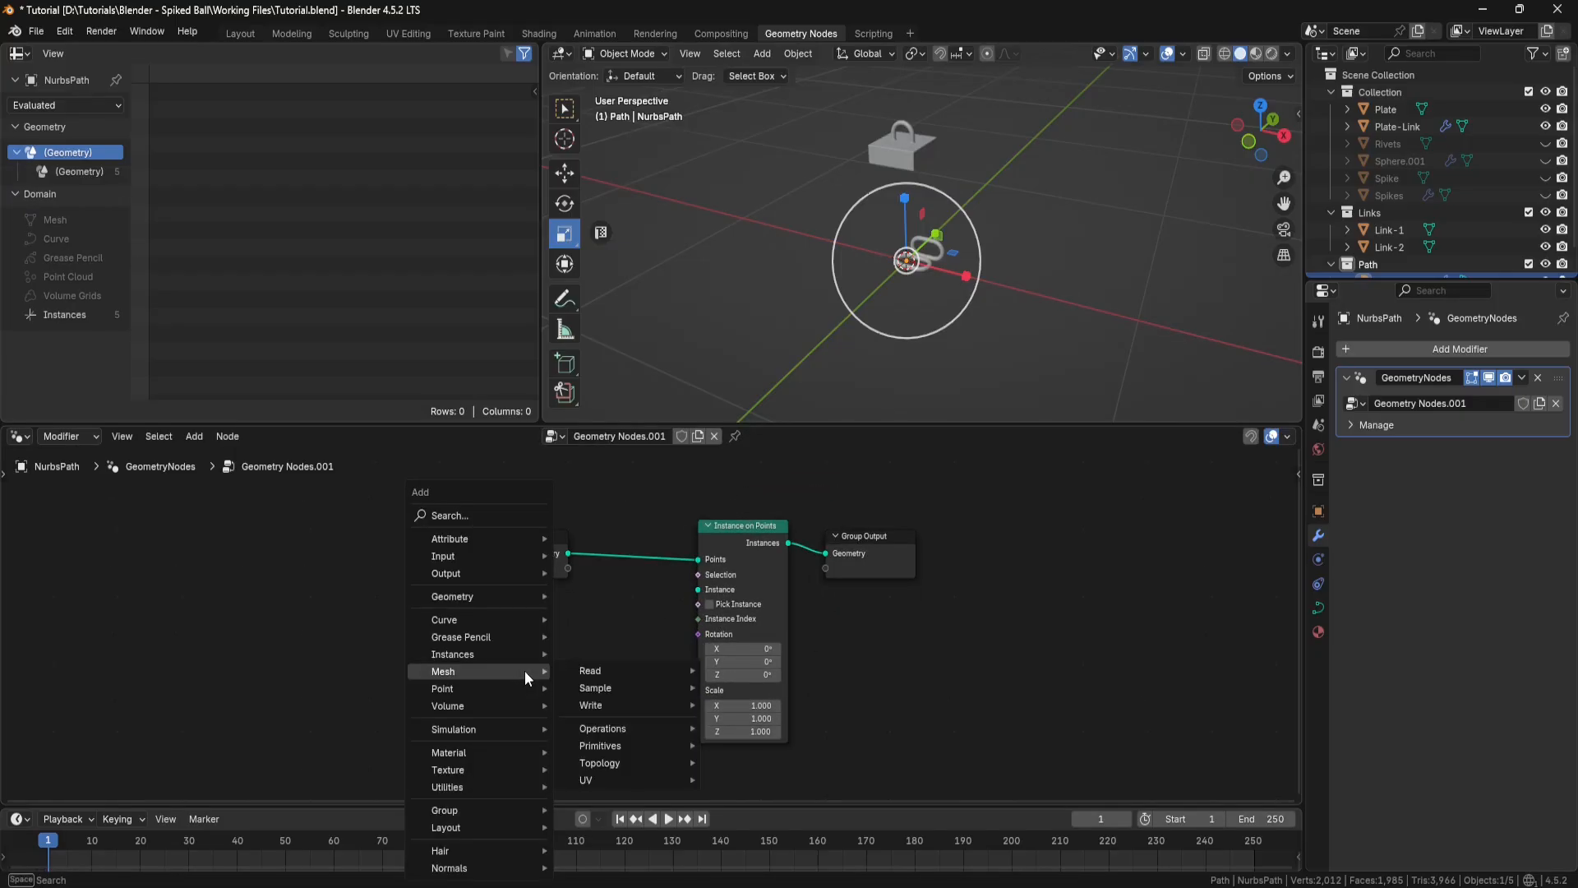
left_click(473, 514)
type("collec")
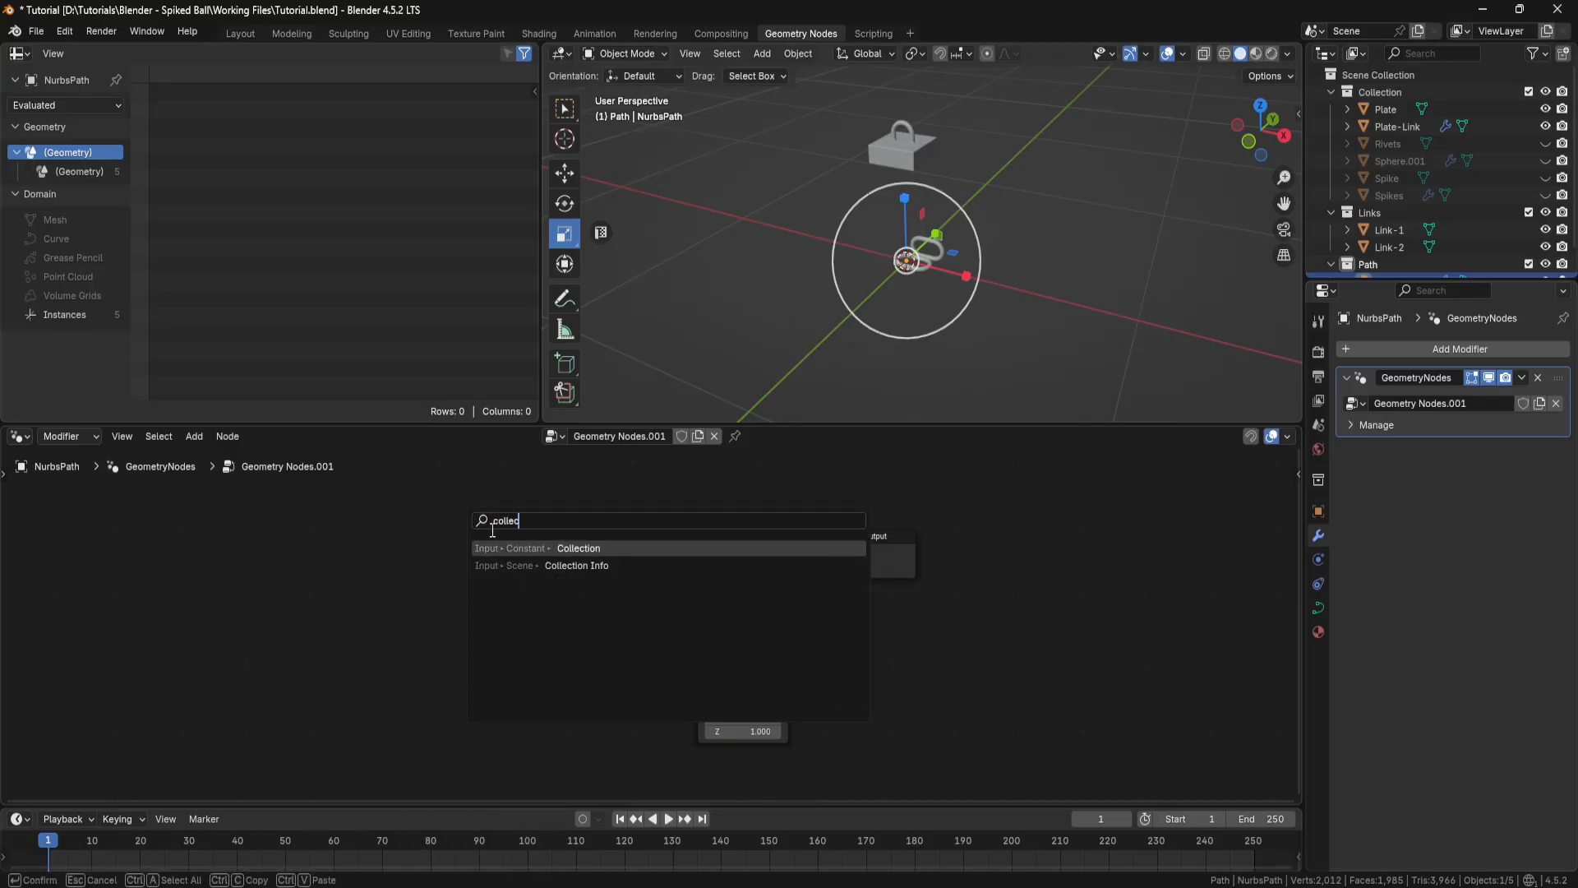
left_click(526, 566)
left_click(517, 629)
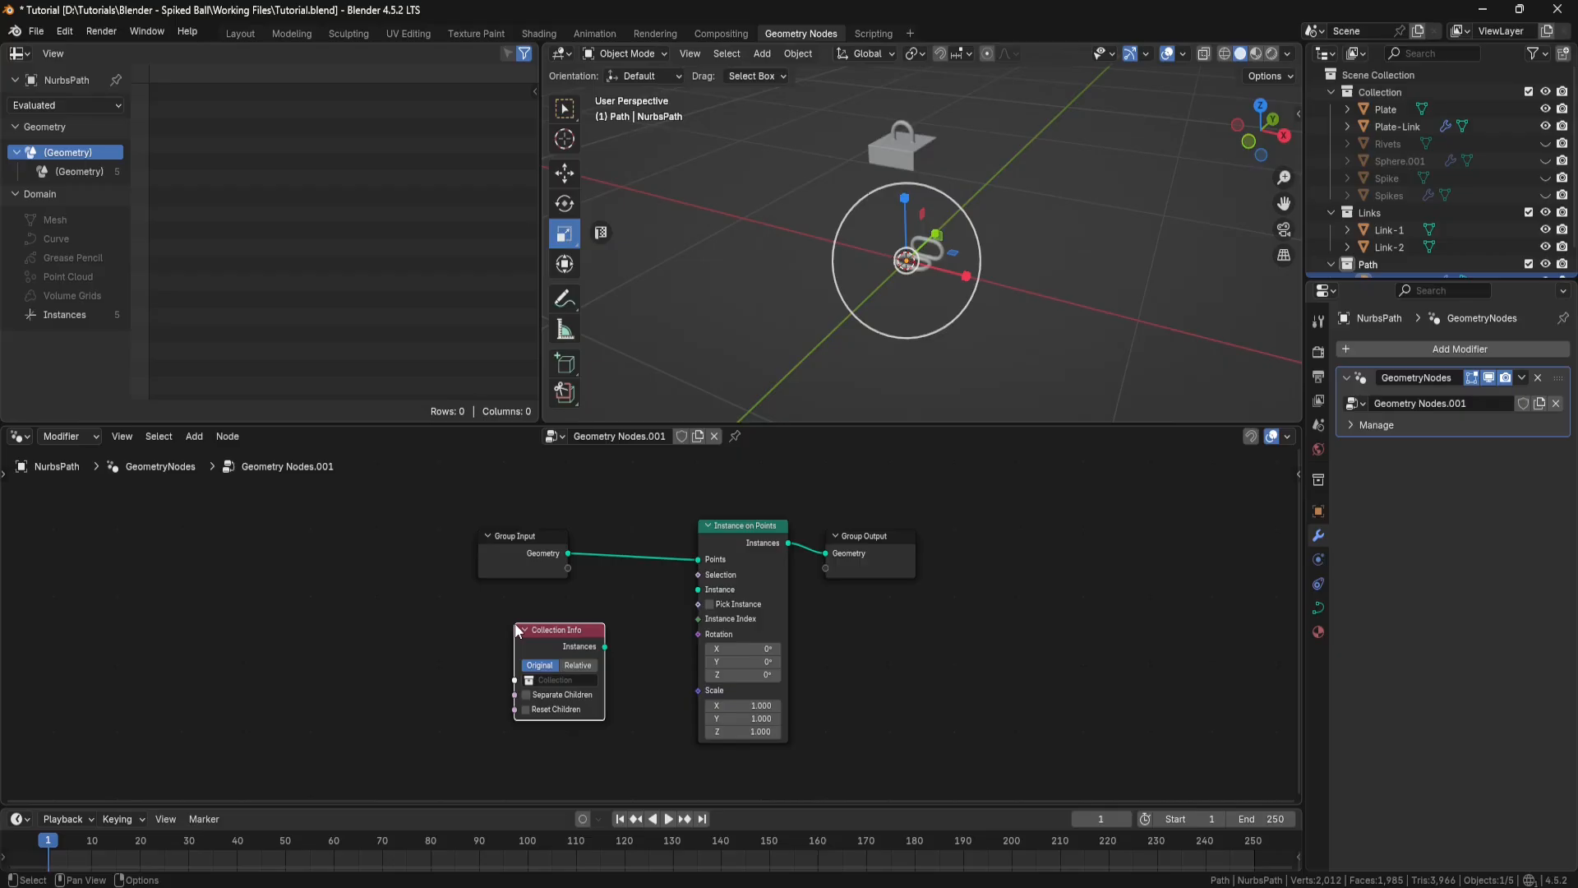
left_click(534, 680)
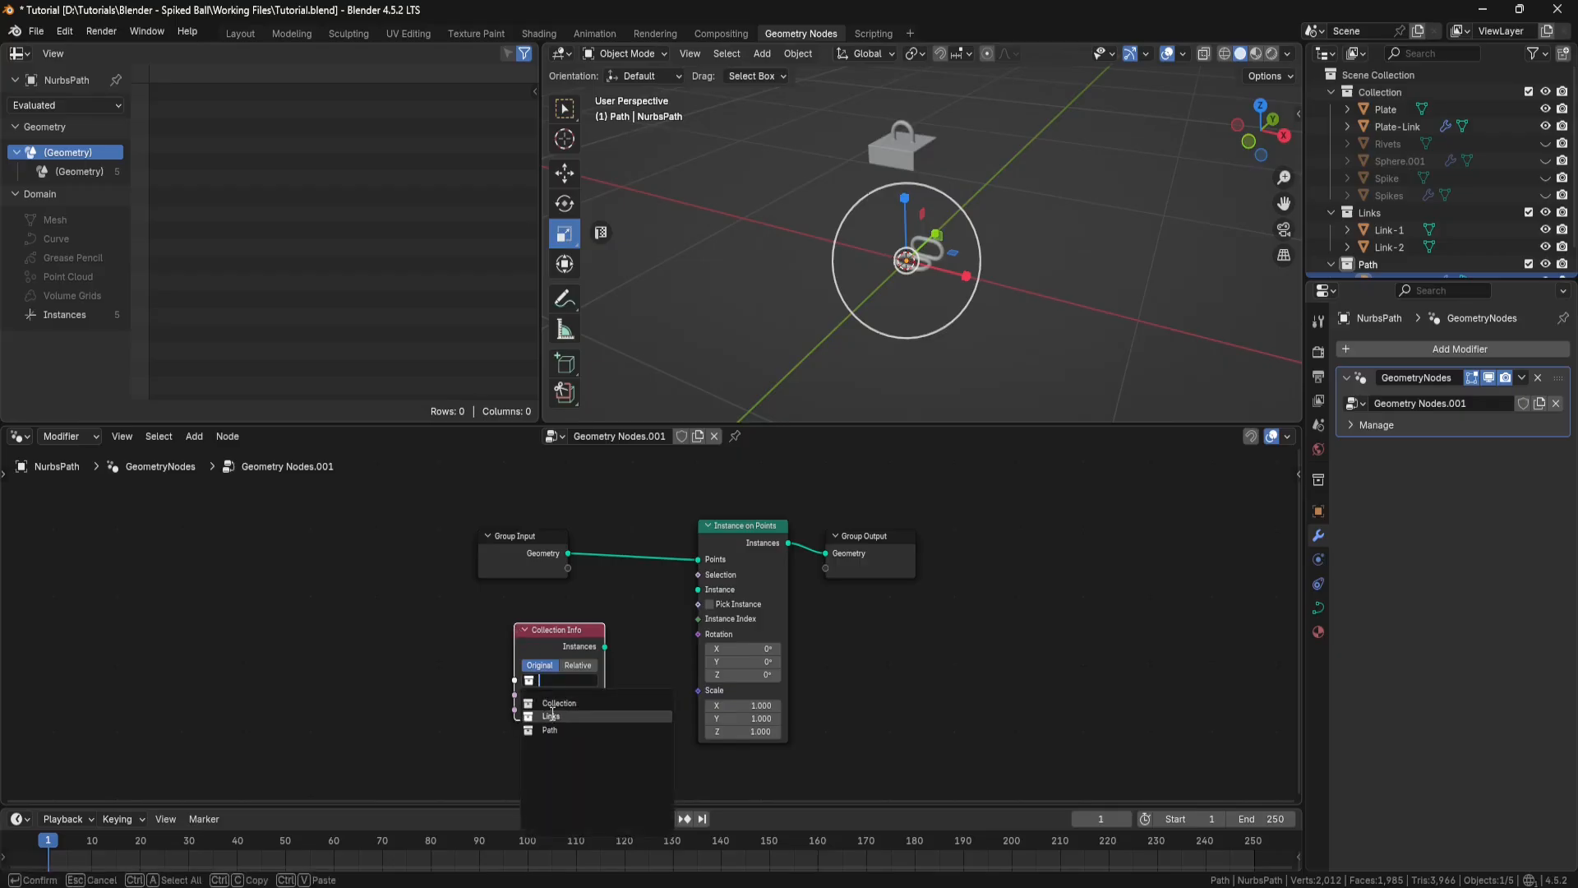
left_click(551, 716)
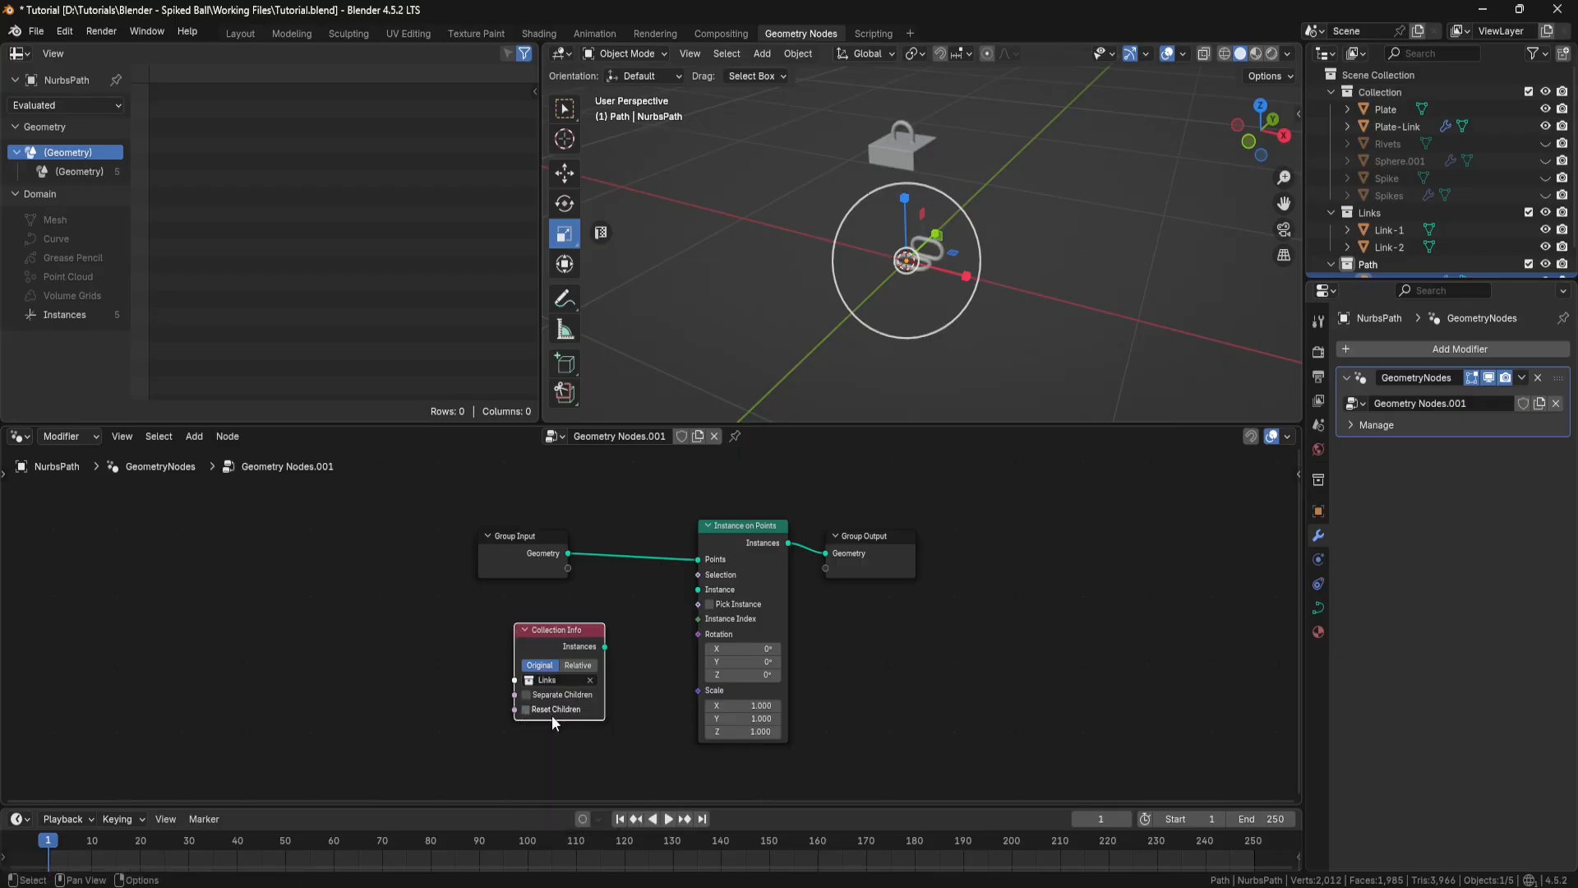
left_click_drag(605, 646, 689, 591)
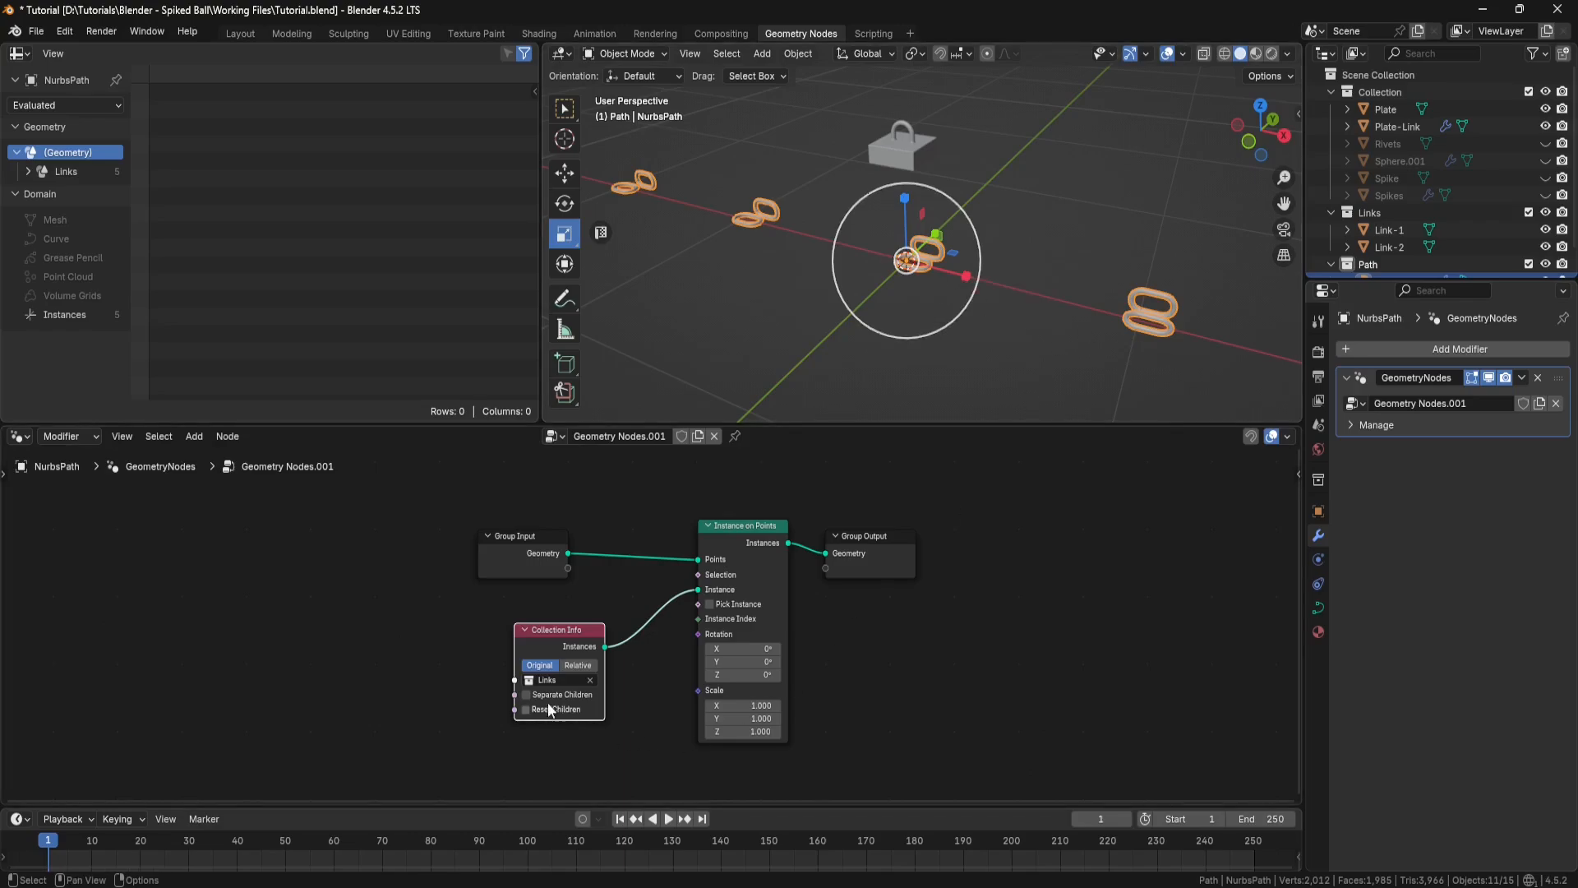
Step: Enable Separate Children and Reset Children on Collection Info, and Pick Instance on Instance on Points
left_click(526, 694)
left_click(526, 709)
middle_click_drag(1106, 352, 1023, 268)
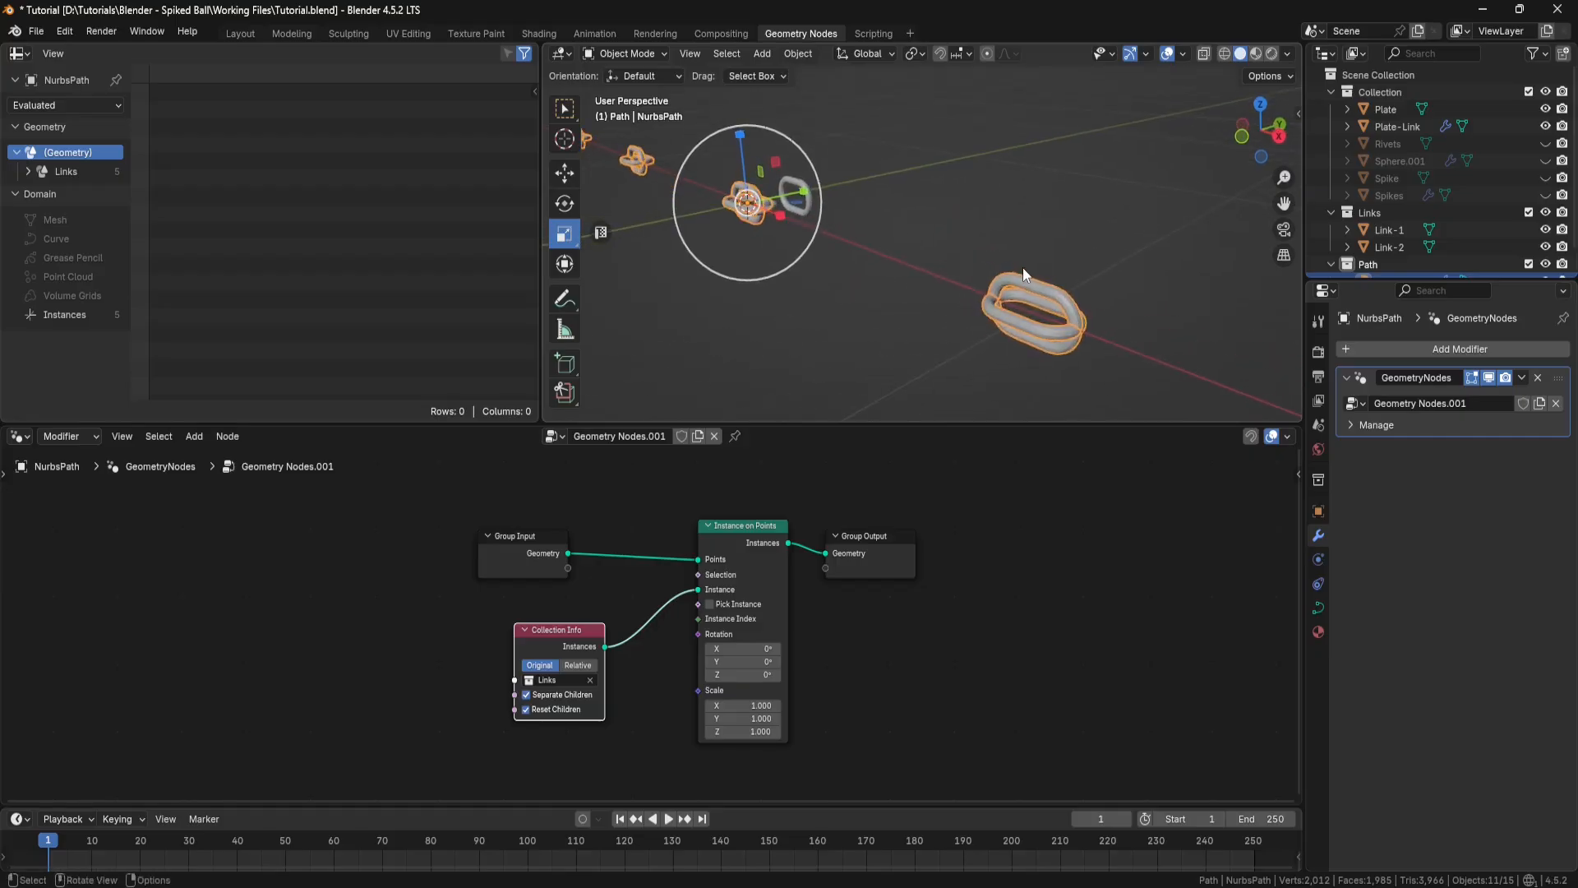
left_click(710, 605)
middle_click_drag(955, 339, 1032, 276)
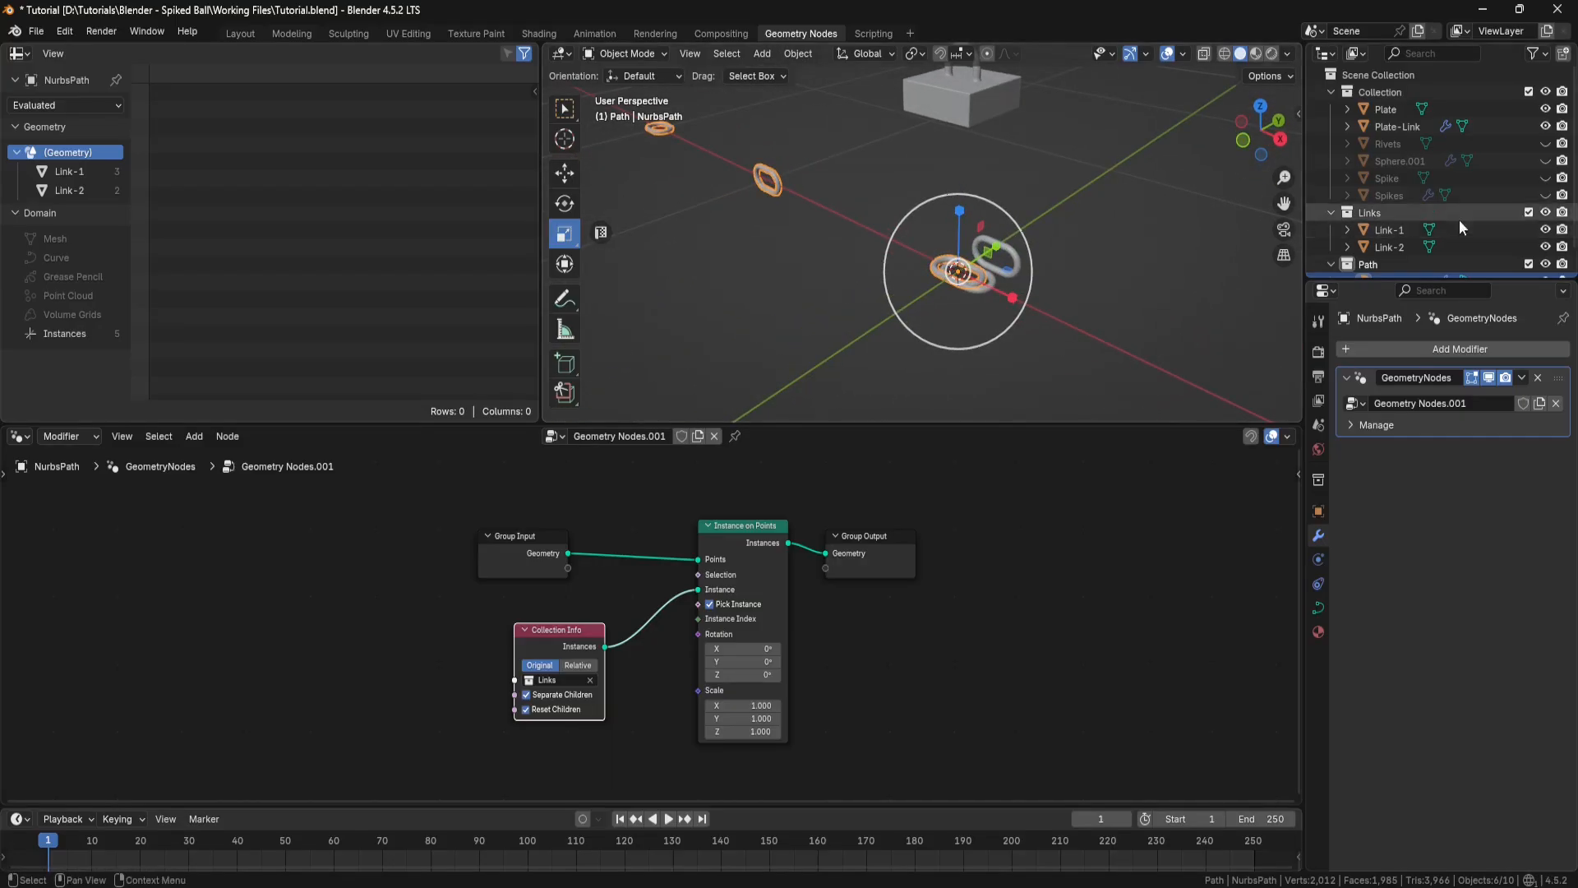
Step: Hide the original links by turning off the visibility of the Links collection
left_click(1545, 213)
middle_click_drag(980, 302, 909, 283)
scroll(913, 312, "down", 1)
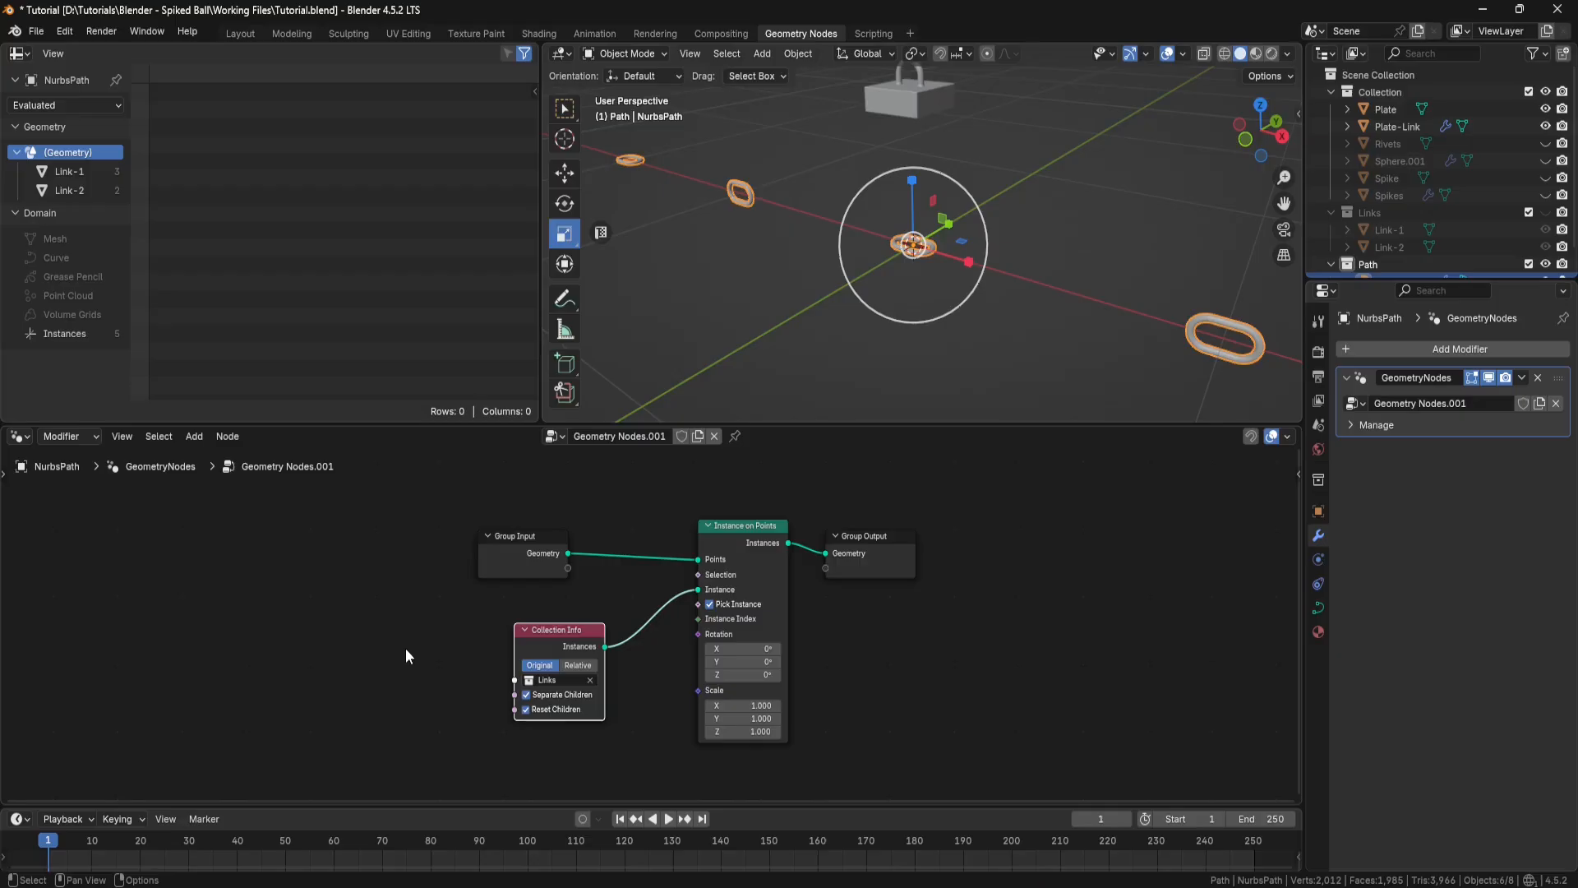
Step: Insert a Resample Curve node between Group Input and Instance on Points, spacing the nodes apart
key("shift+a")
left_click(387, 515)
type("resamp")
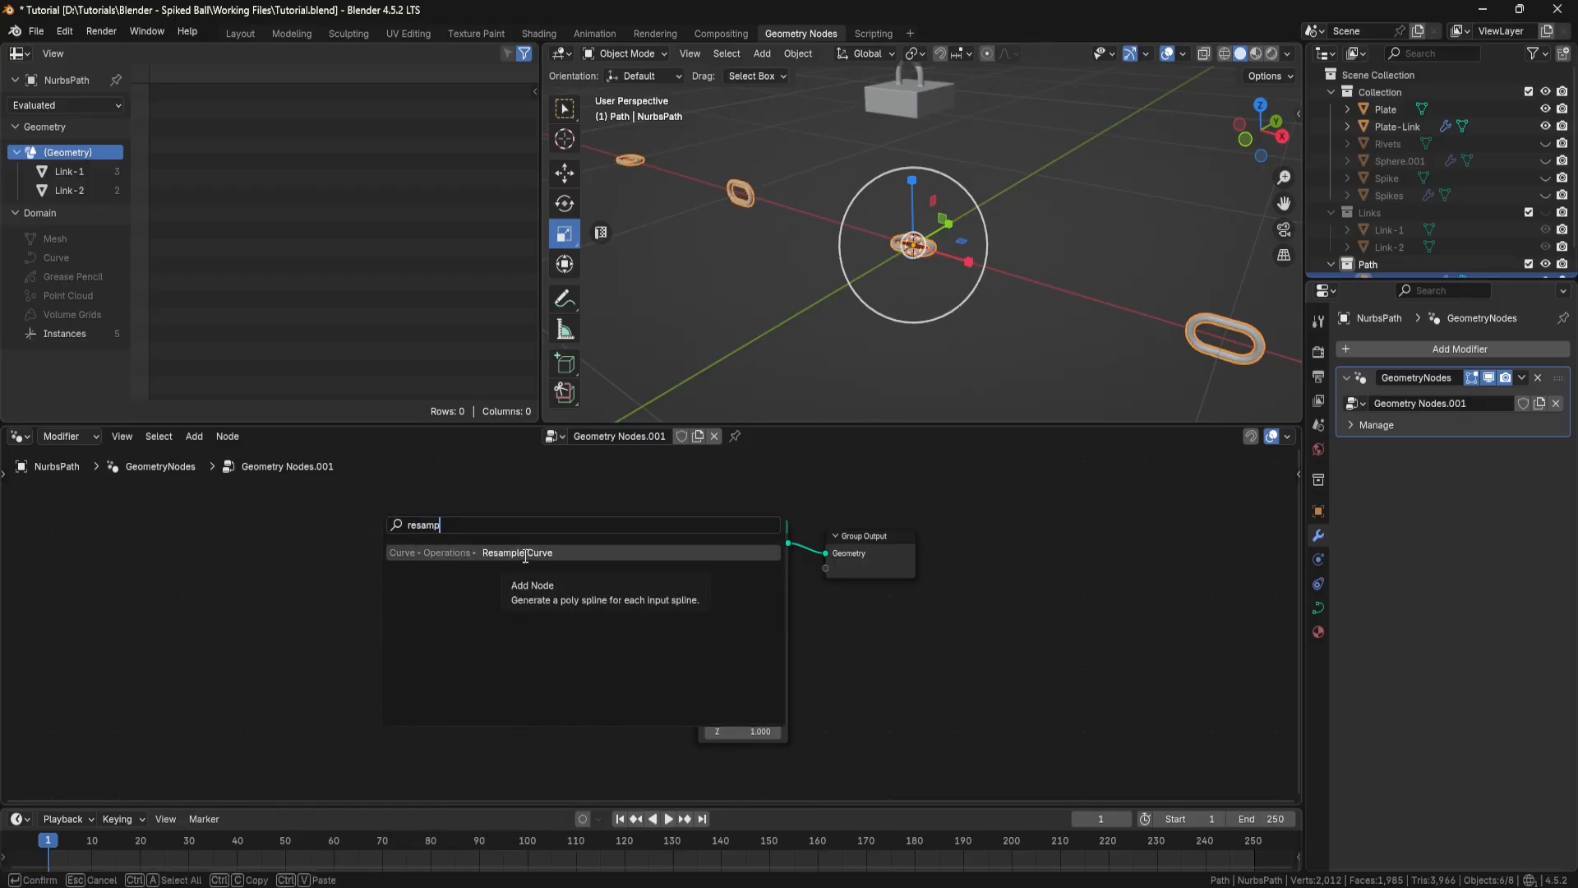
left_click(525, 553)
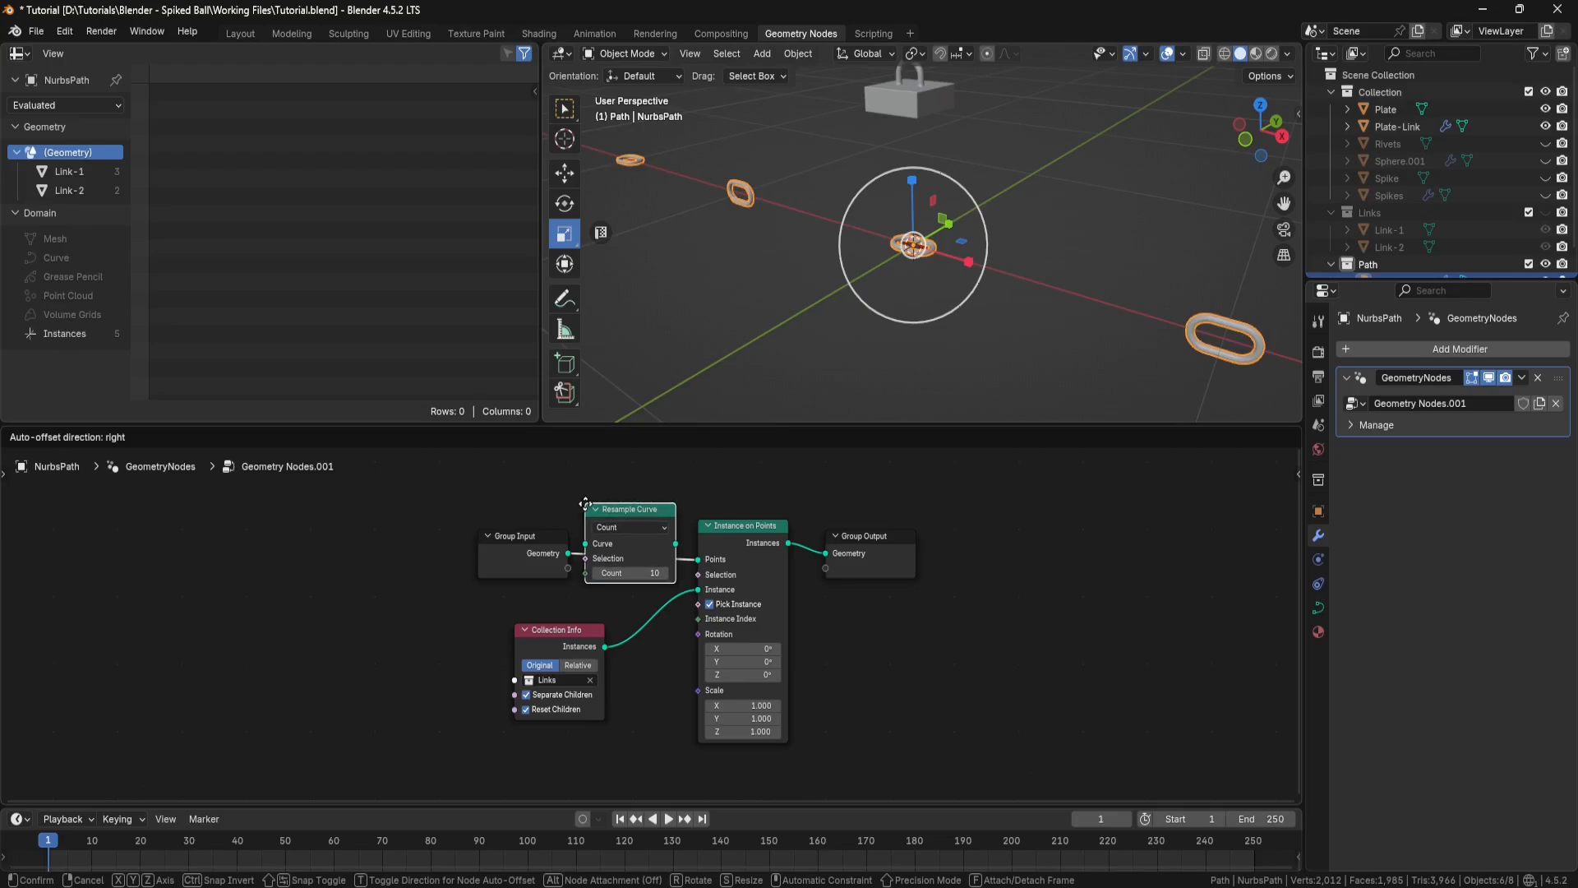
left_click(585, 503)
left_click_drag(517, 536, 398, 502)
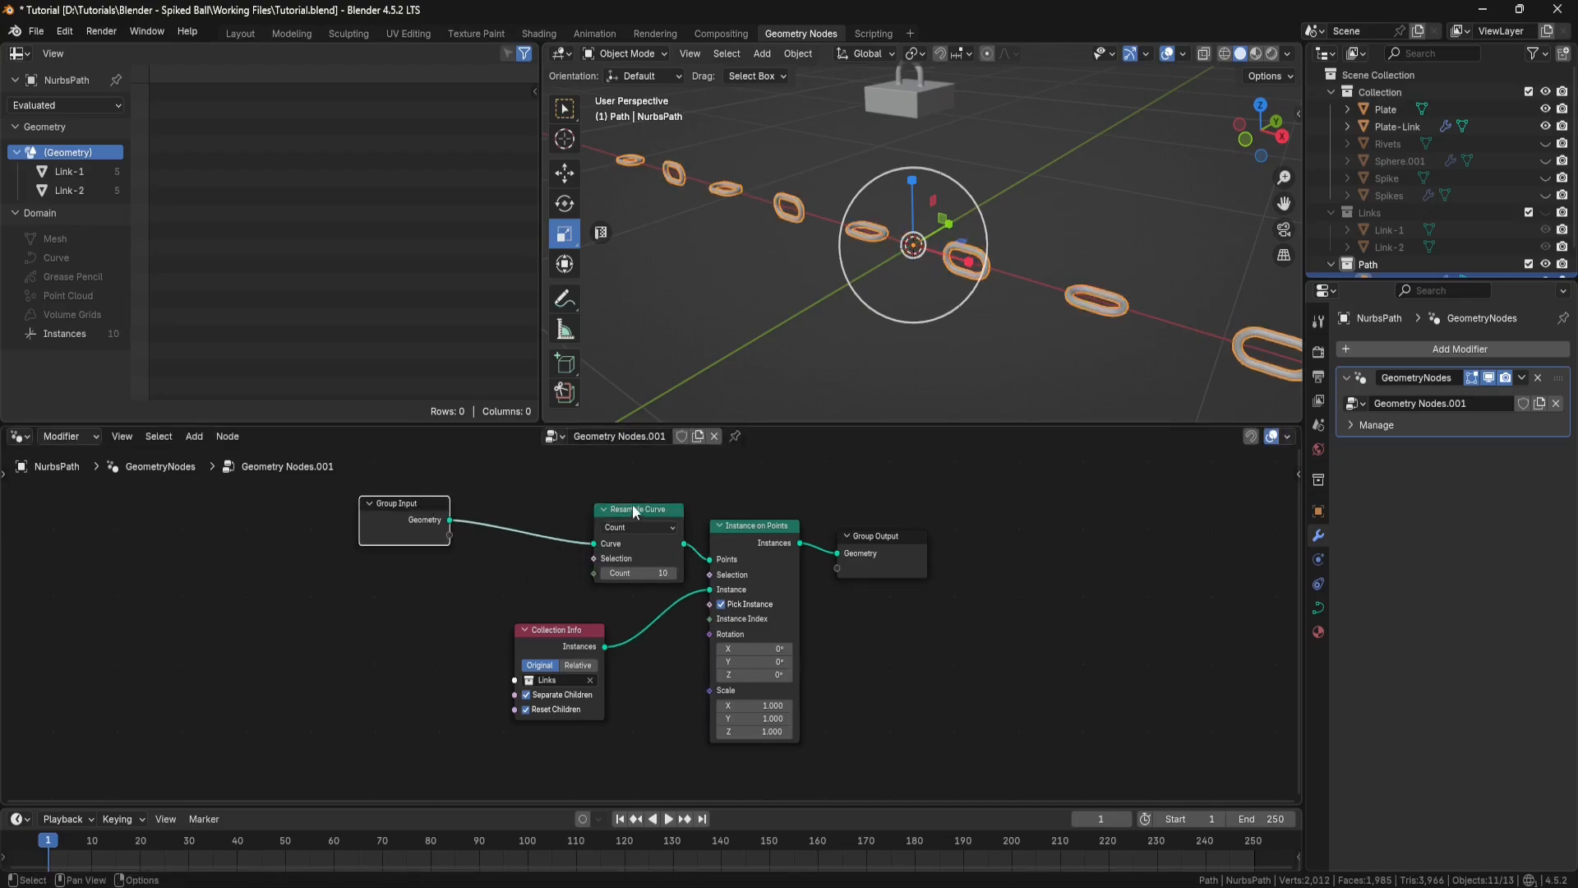
left_click_drag(633, 509, 555, 512)
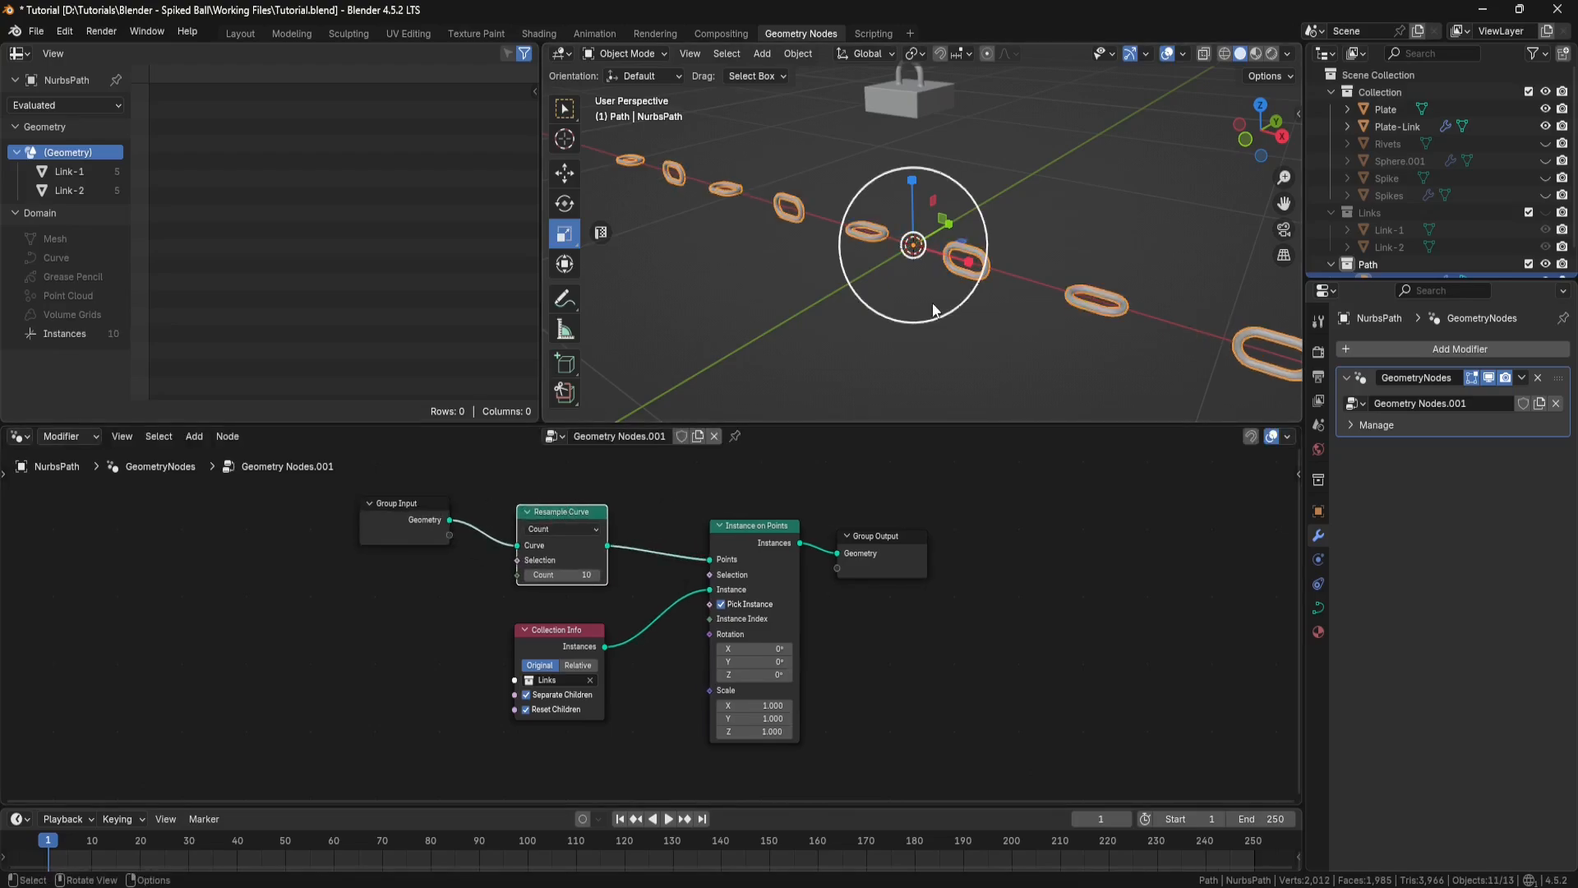
Step: Set the Resample Curve node's count to 13
middle_click_drag(951, 342, 933, 309)
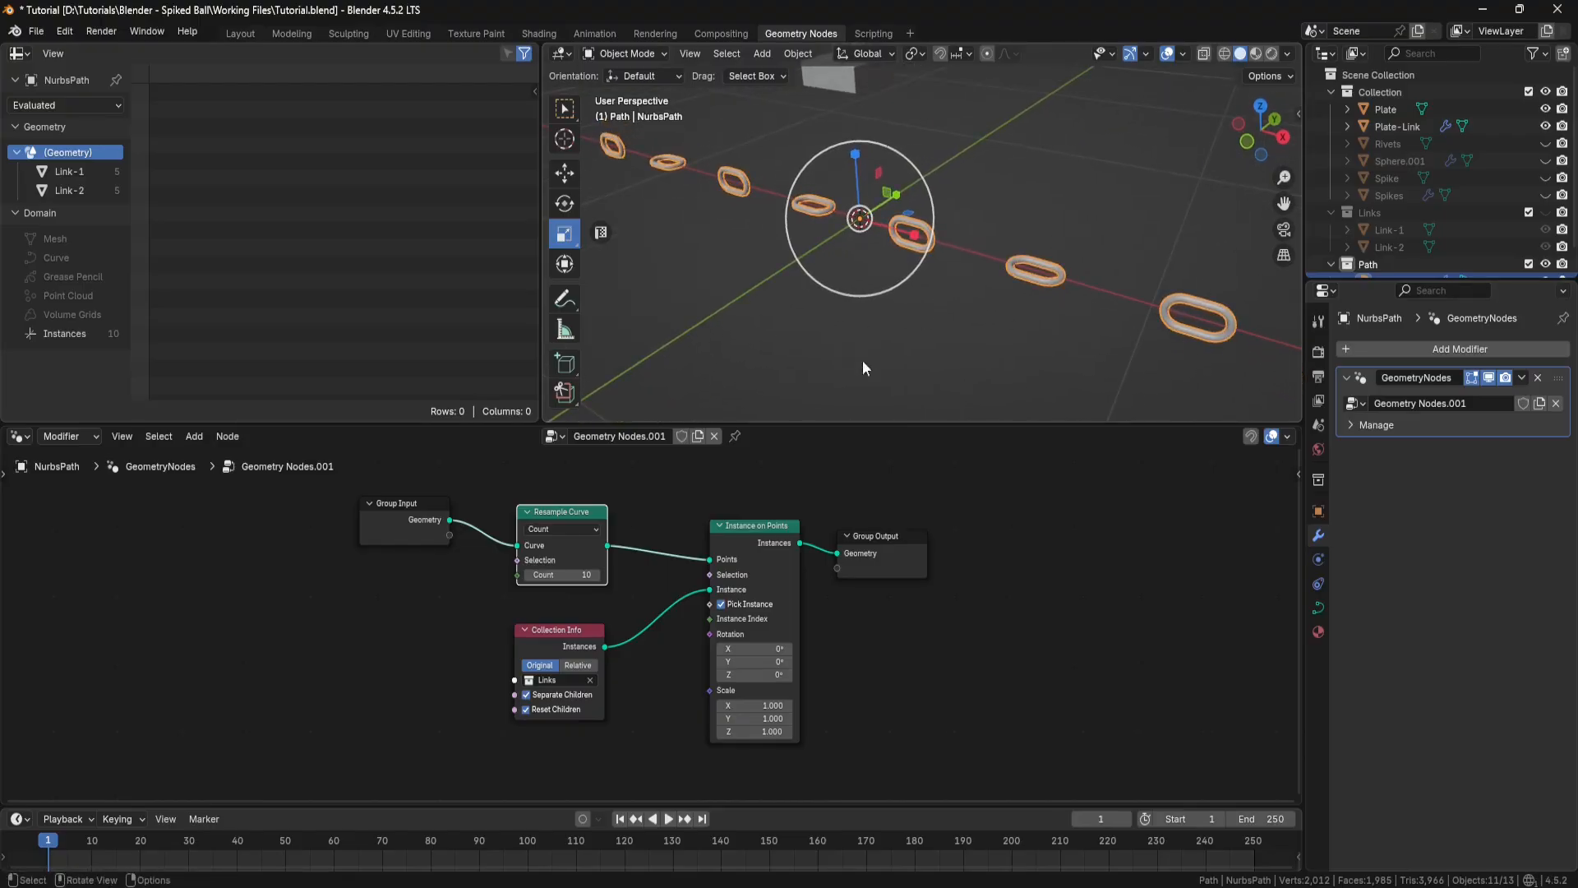
left_click(598, 574)
left_click(597, 574)
left_click(597, 574)
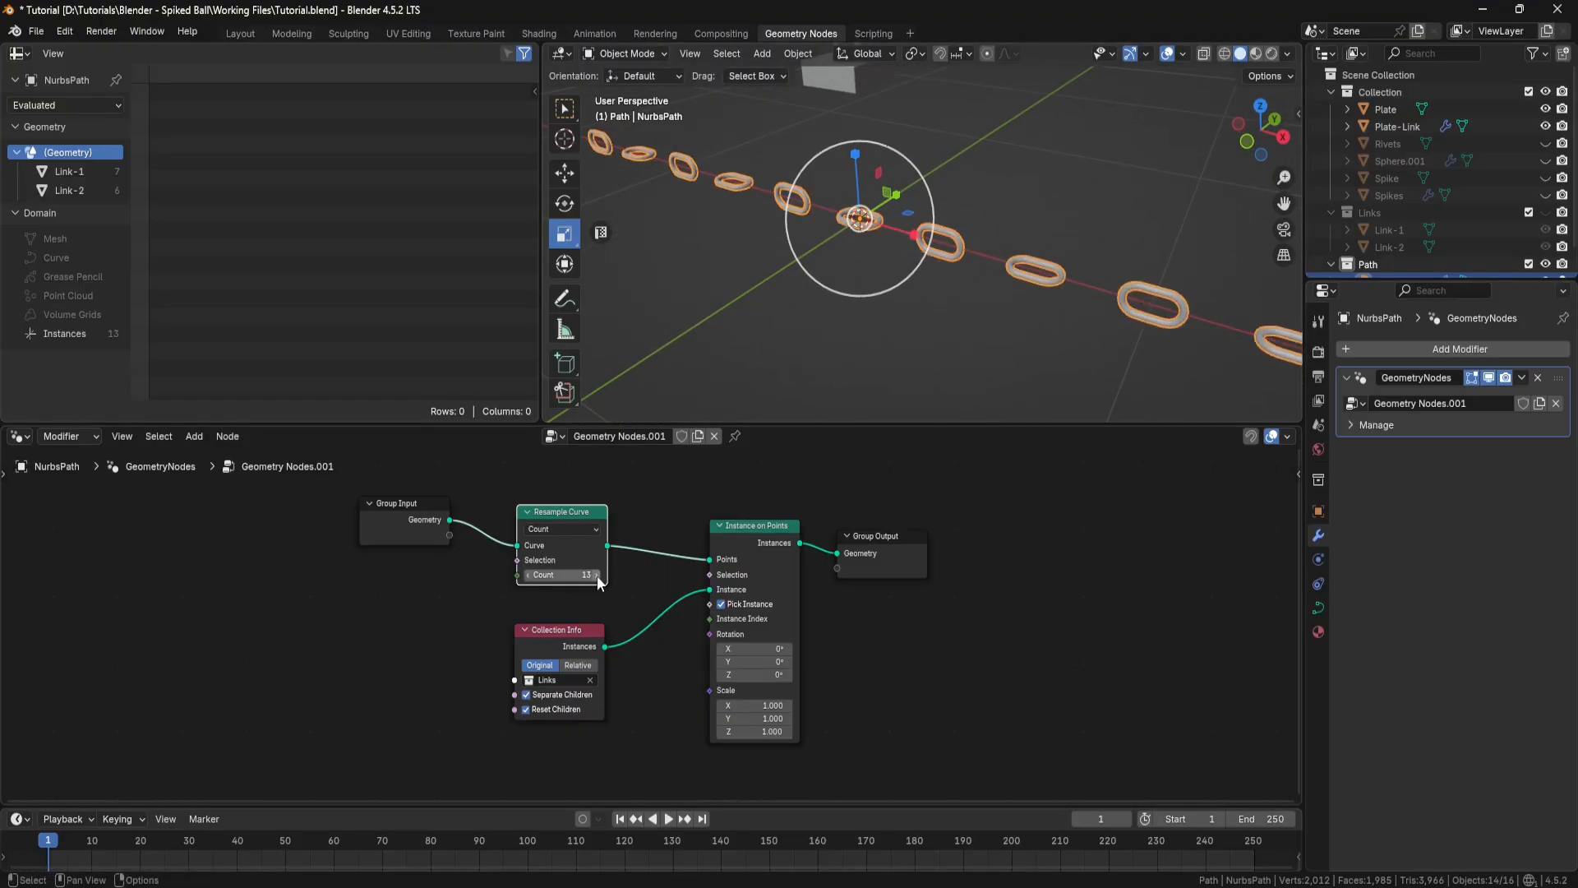
mouse_move(952, 225)
middle_mouse_down()
mouse_move(969, 192)
mouse_move(944, 215)
middle_mouse_up()
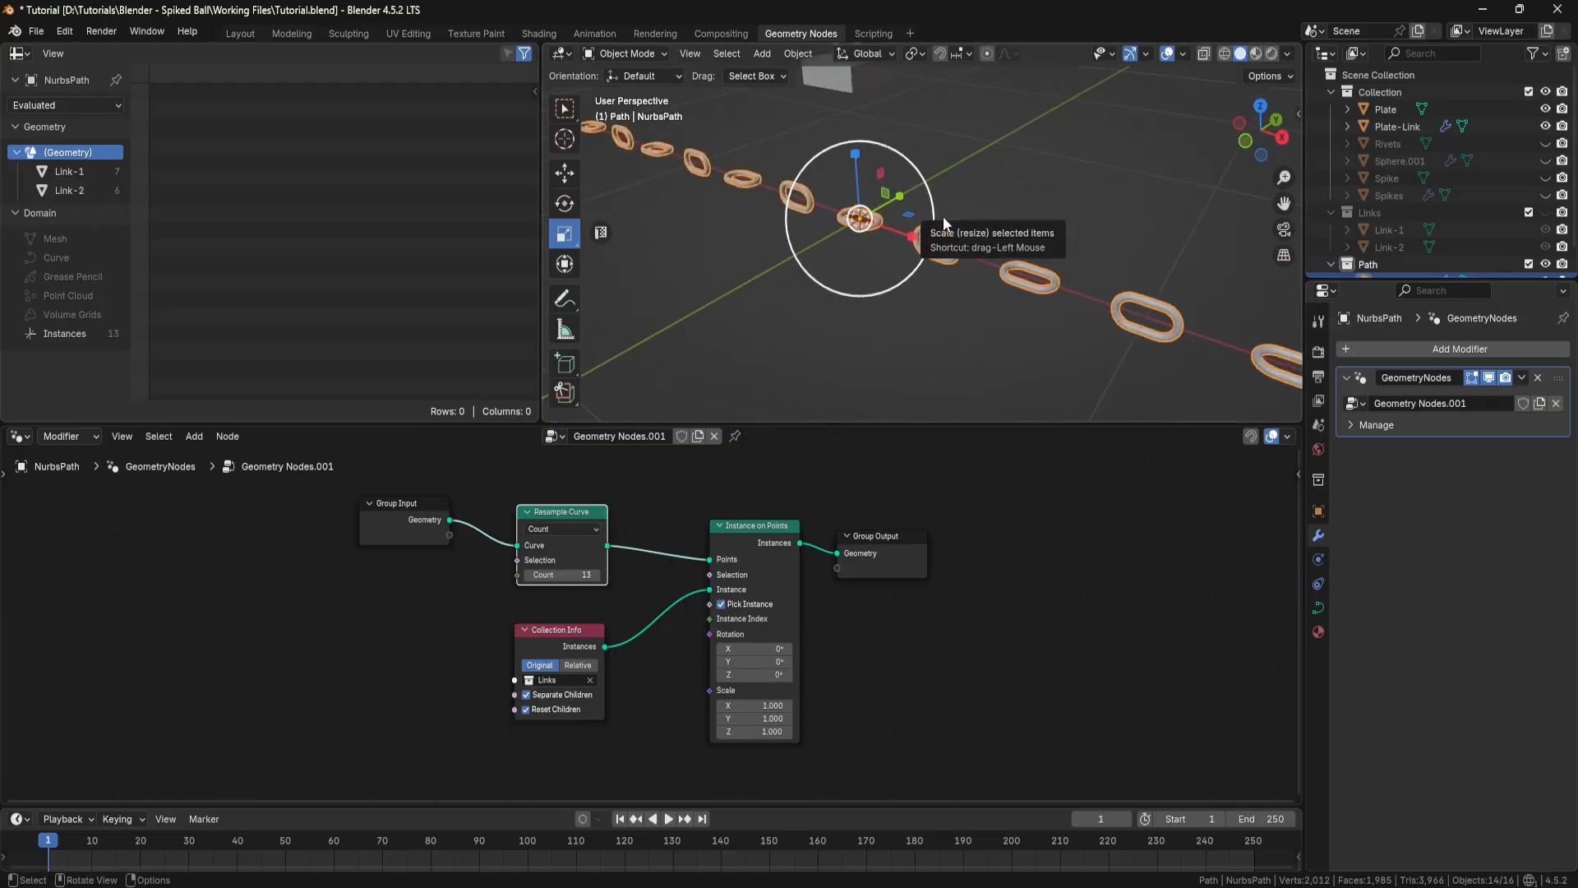
Step: In Edit Mode, try lengthening the path by moving its end control point outward along X, and undo the move
left_click(657, 54)
left_click(645, 92)
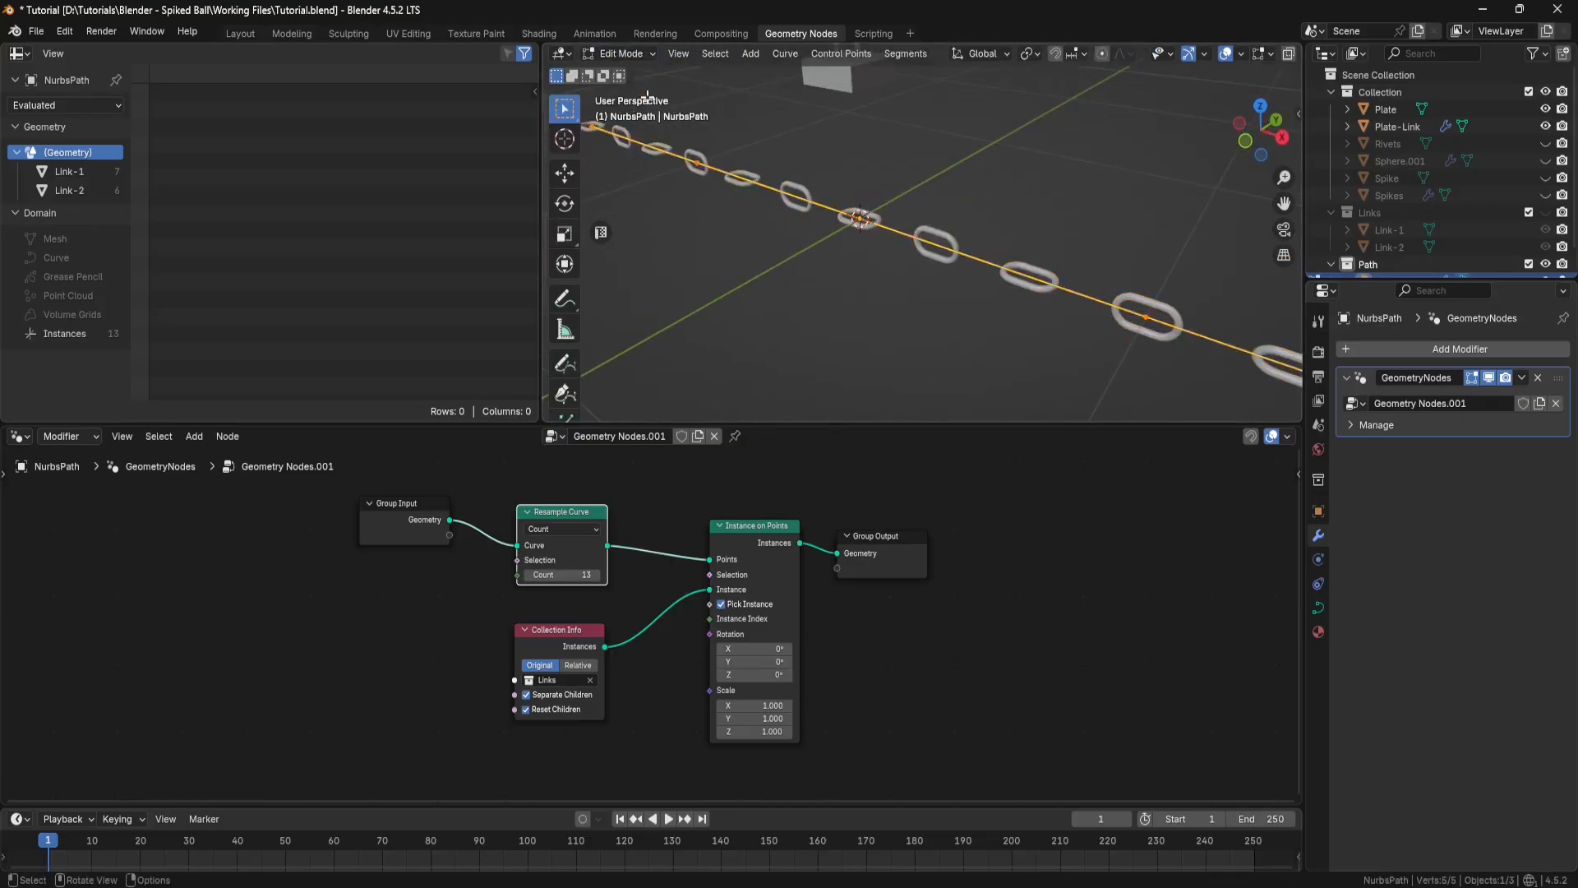
scroll(649, 97, "down", 4)
left_click_drag(1093, 237, 1015, 316)
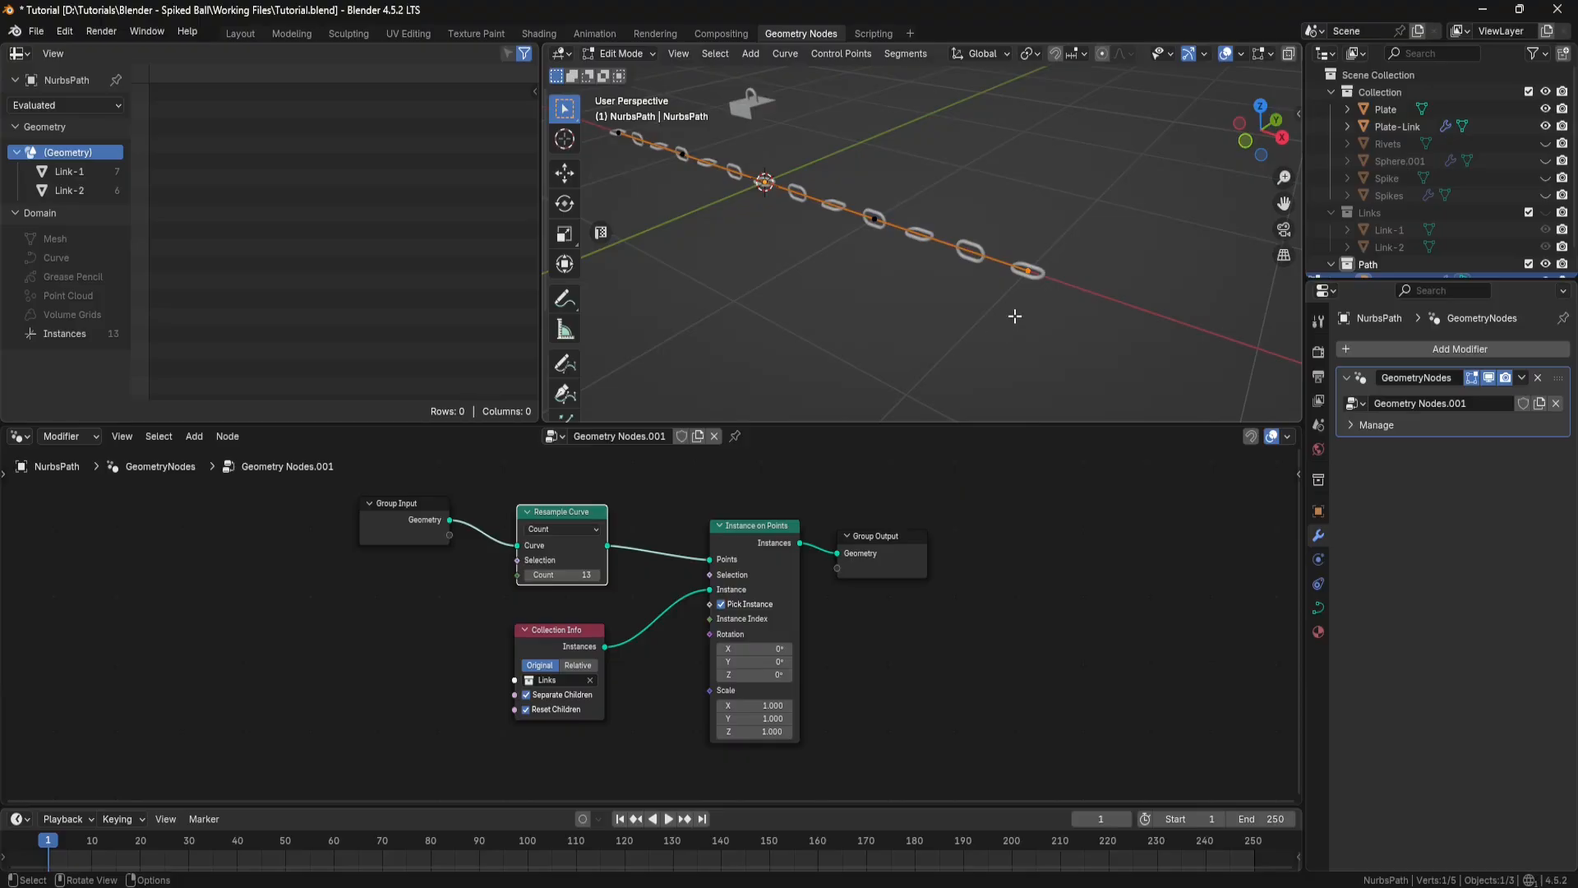
left_click(564, 173)
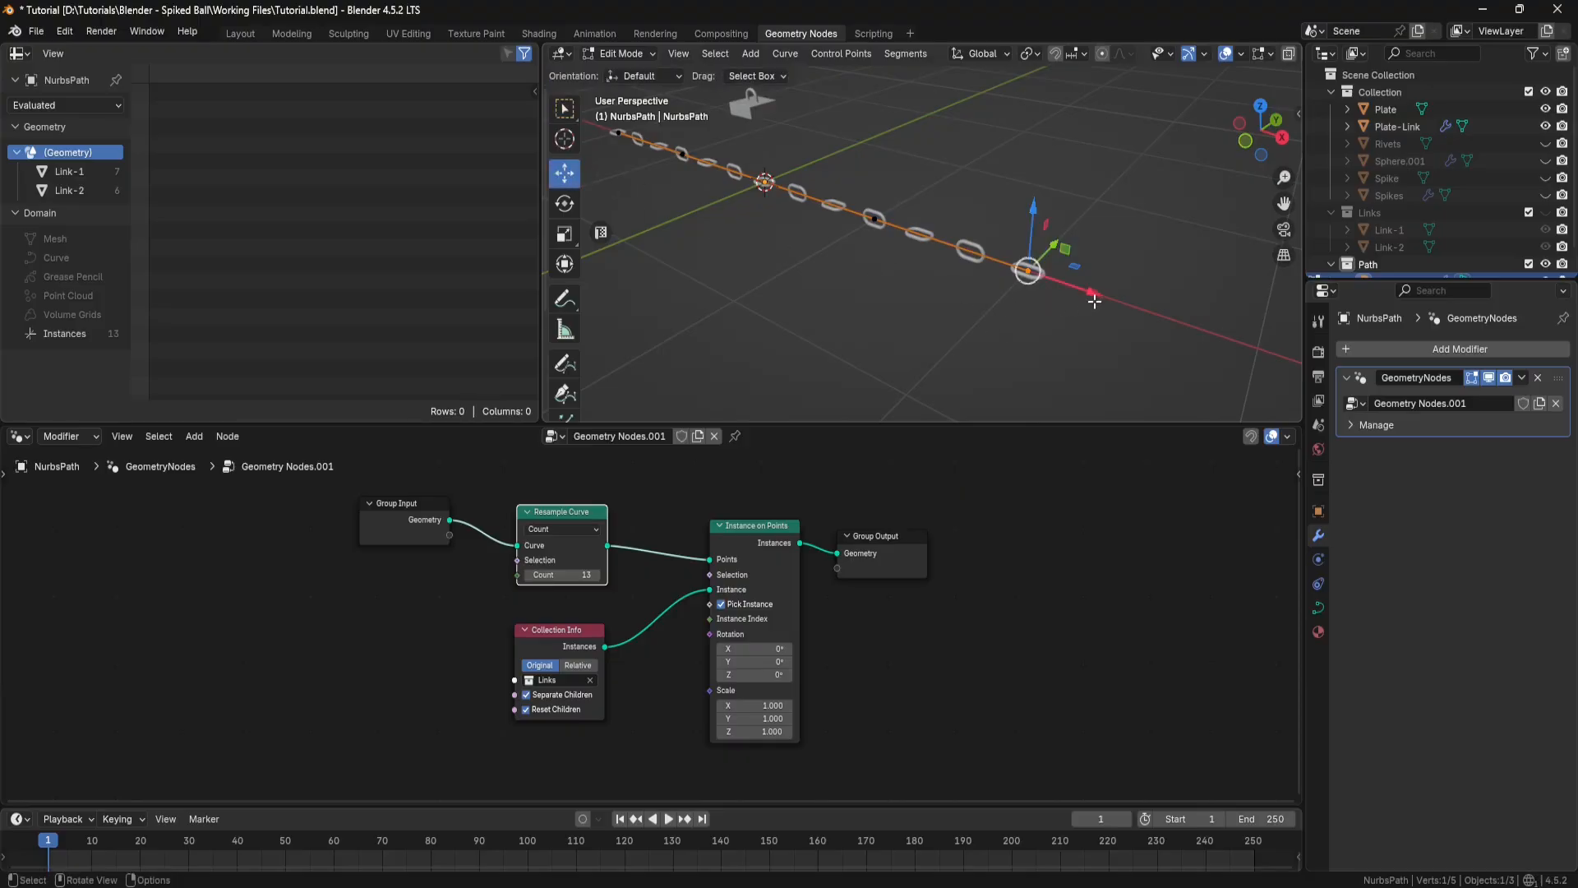
left_click_drag(1094, 293, 1008, 191)
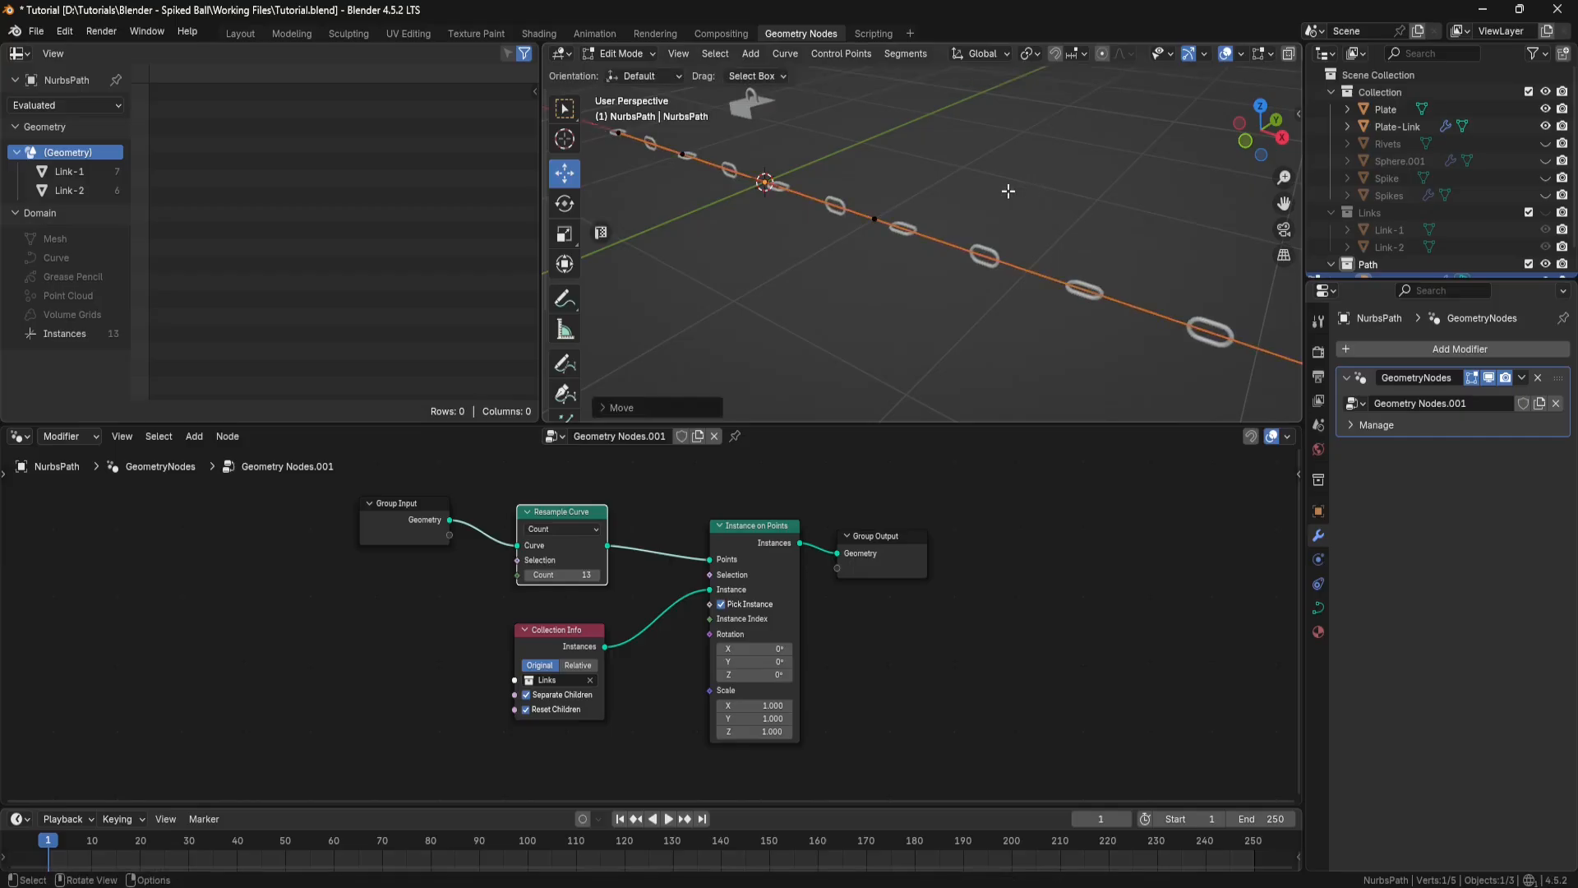
key("ctrl+z")
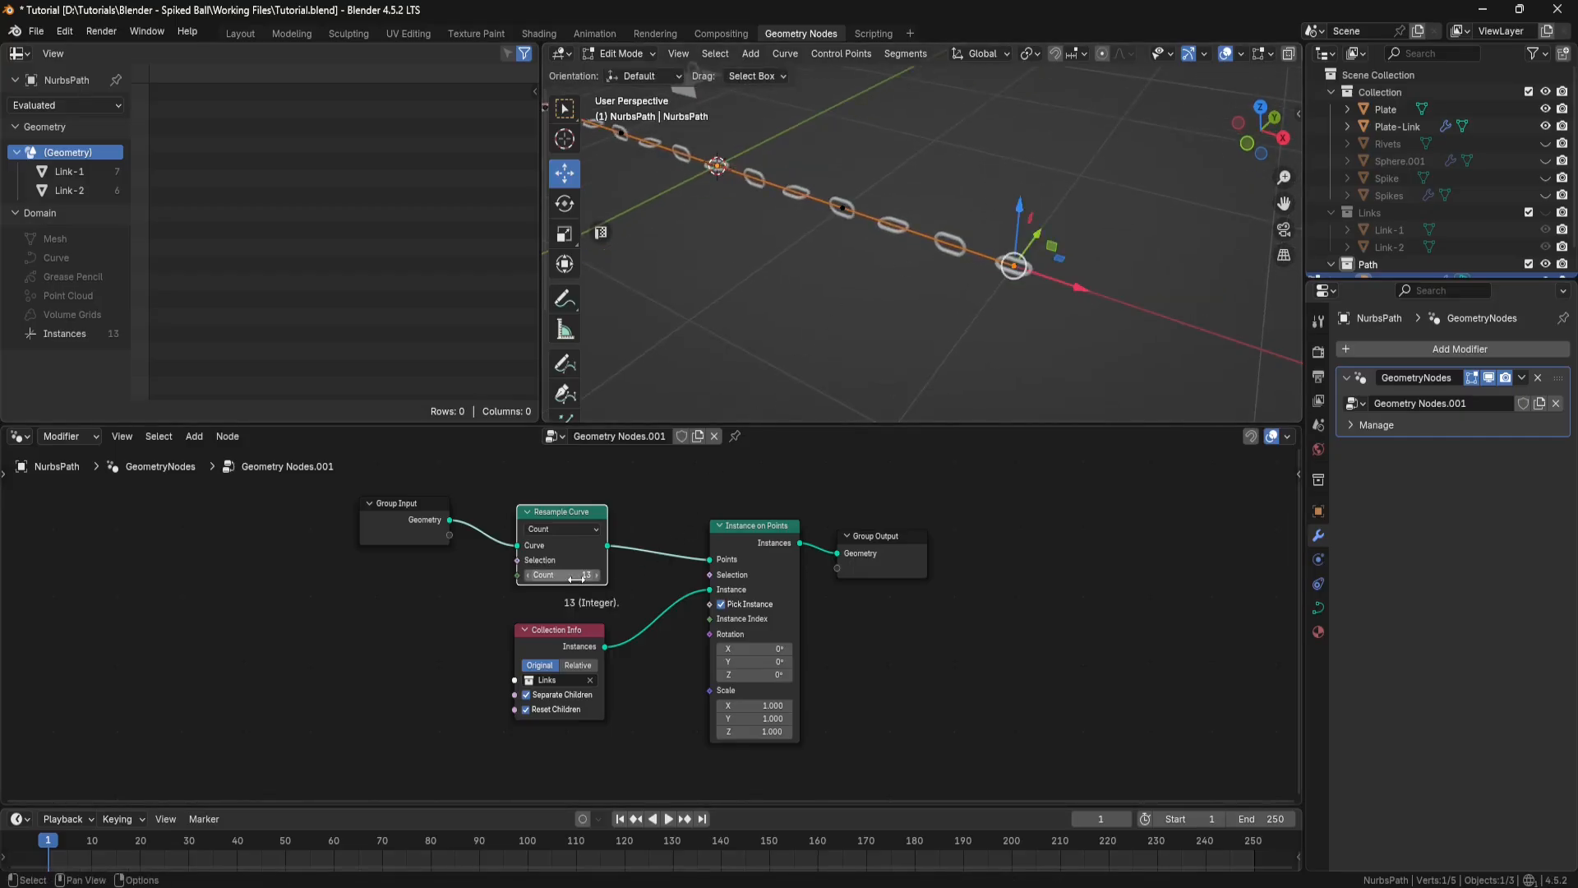
Step: Switch the Resample Curve node to Length mode, try extending the path's end control point along X, and undo the move
left_click(594, 530)
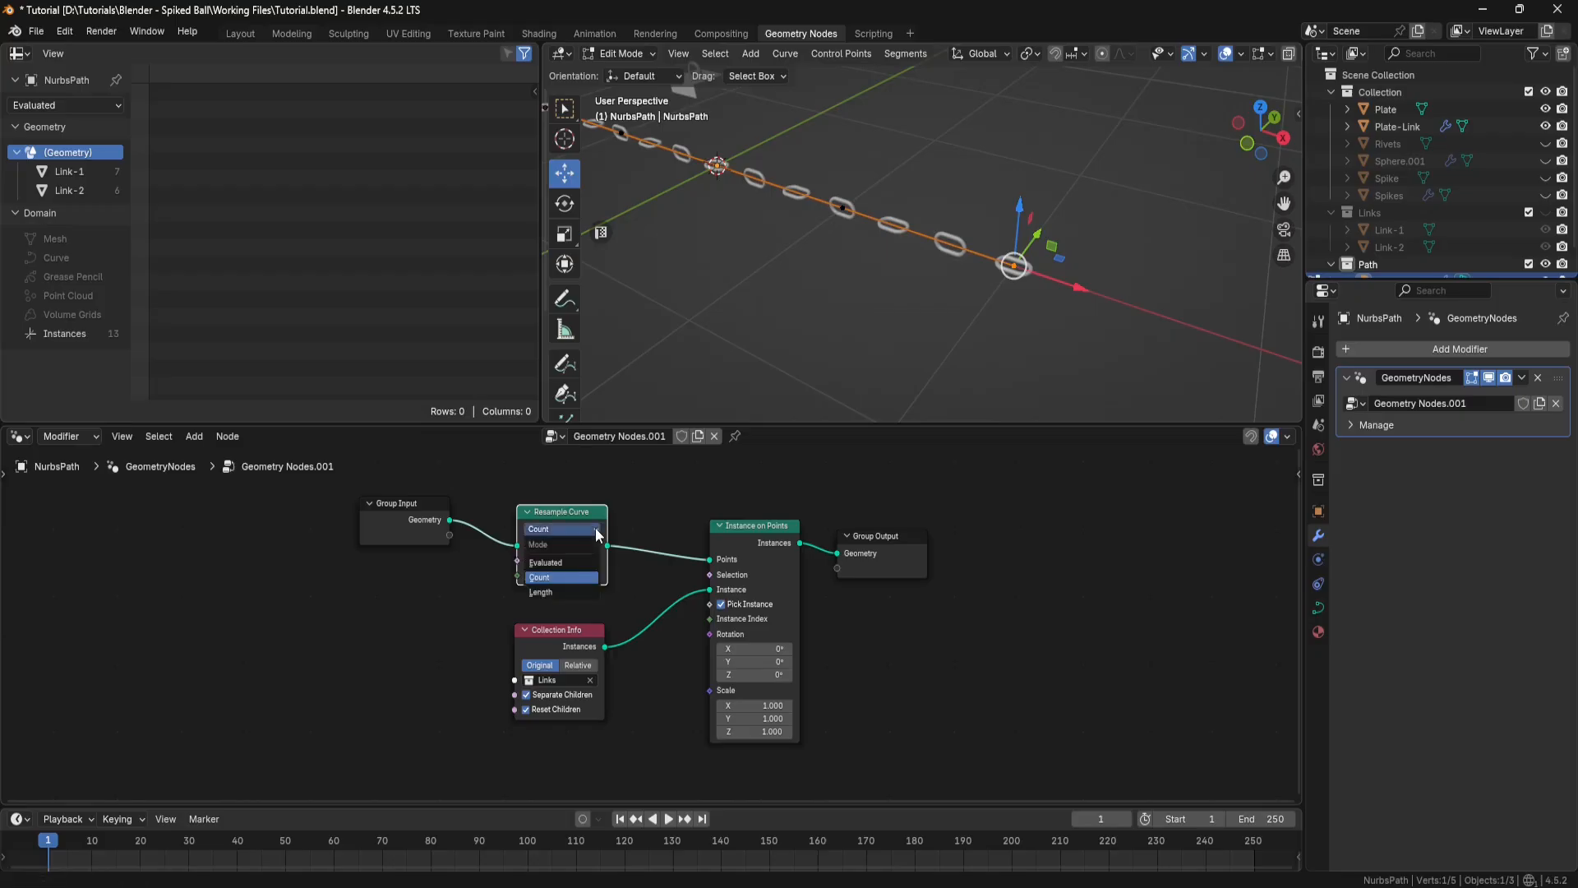
left_click(554, 590)
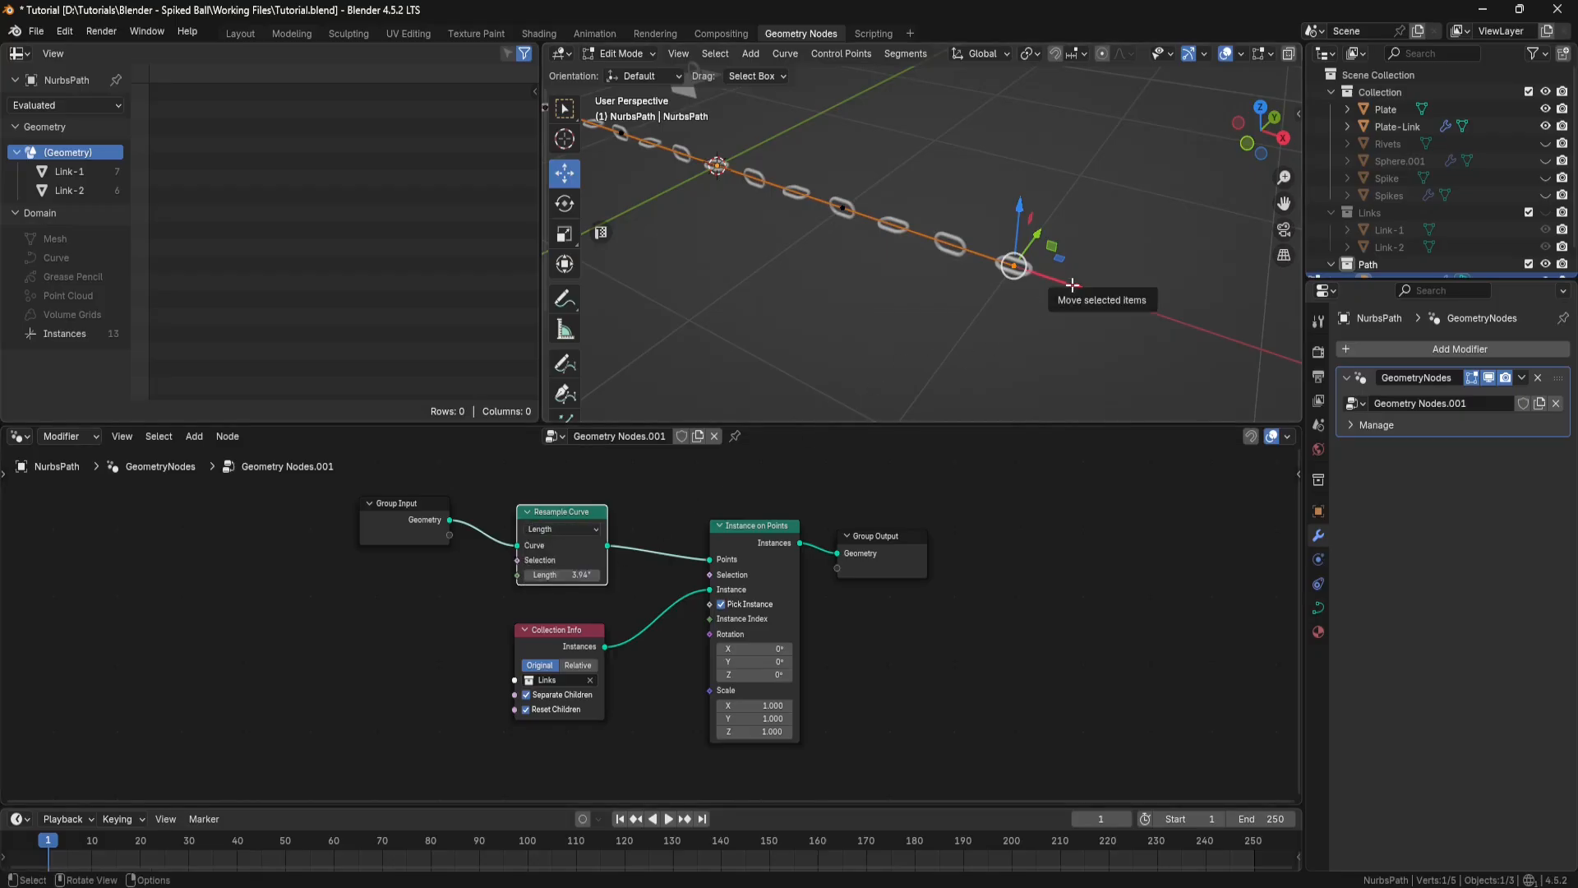
left_click_drag(1073, 285, 1296, 355)
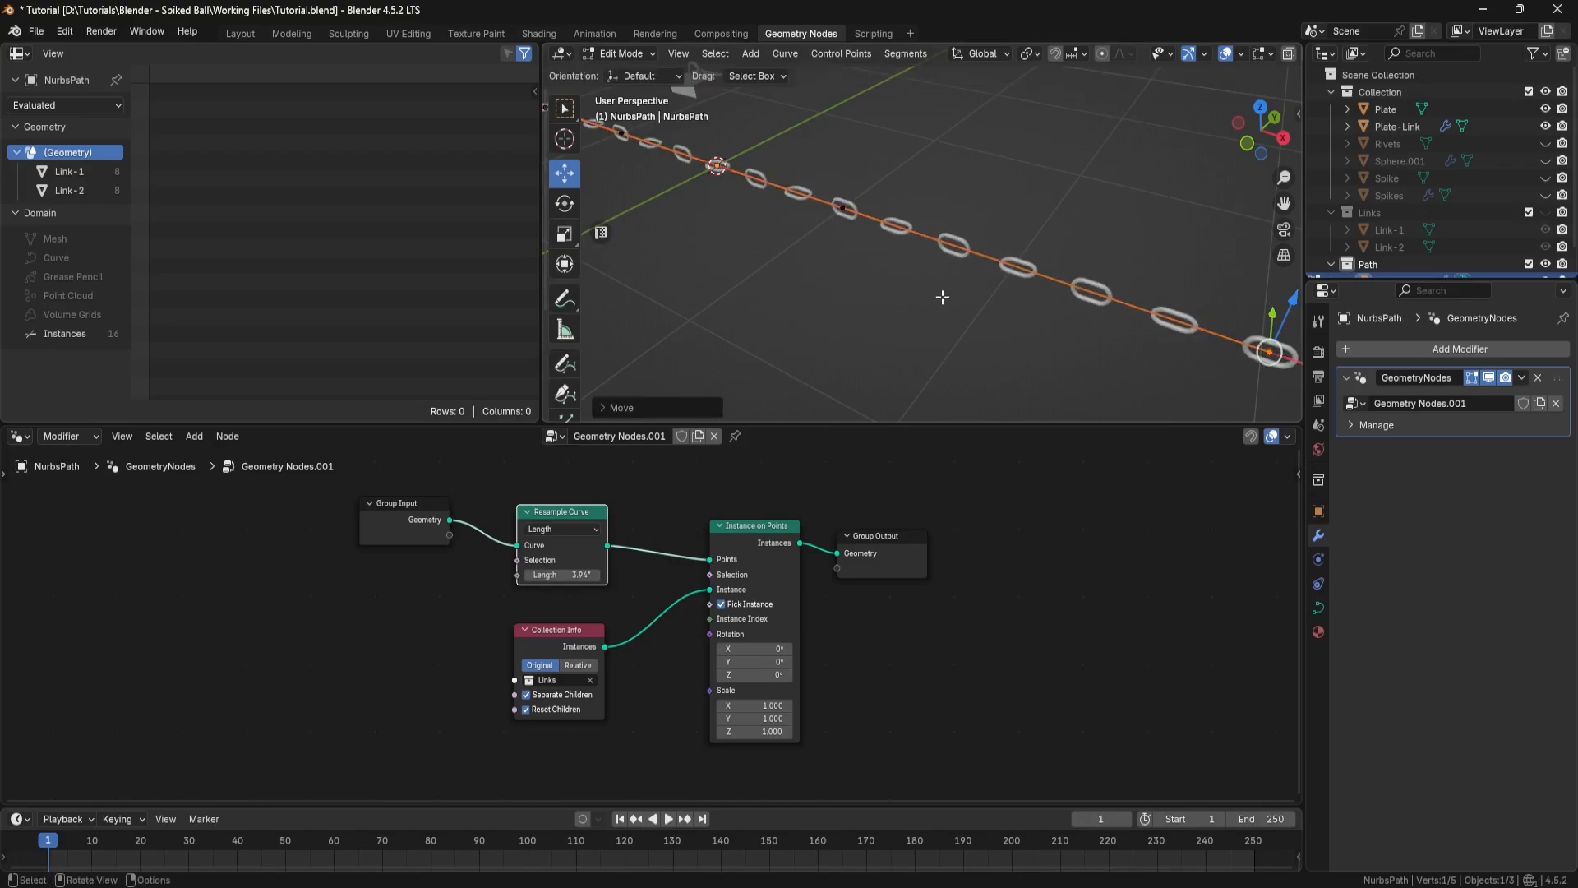
key("ctrl+z")
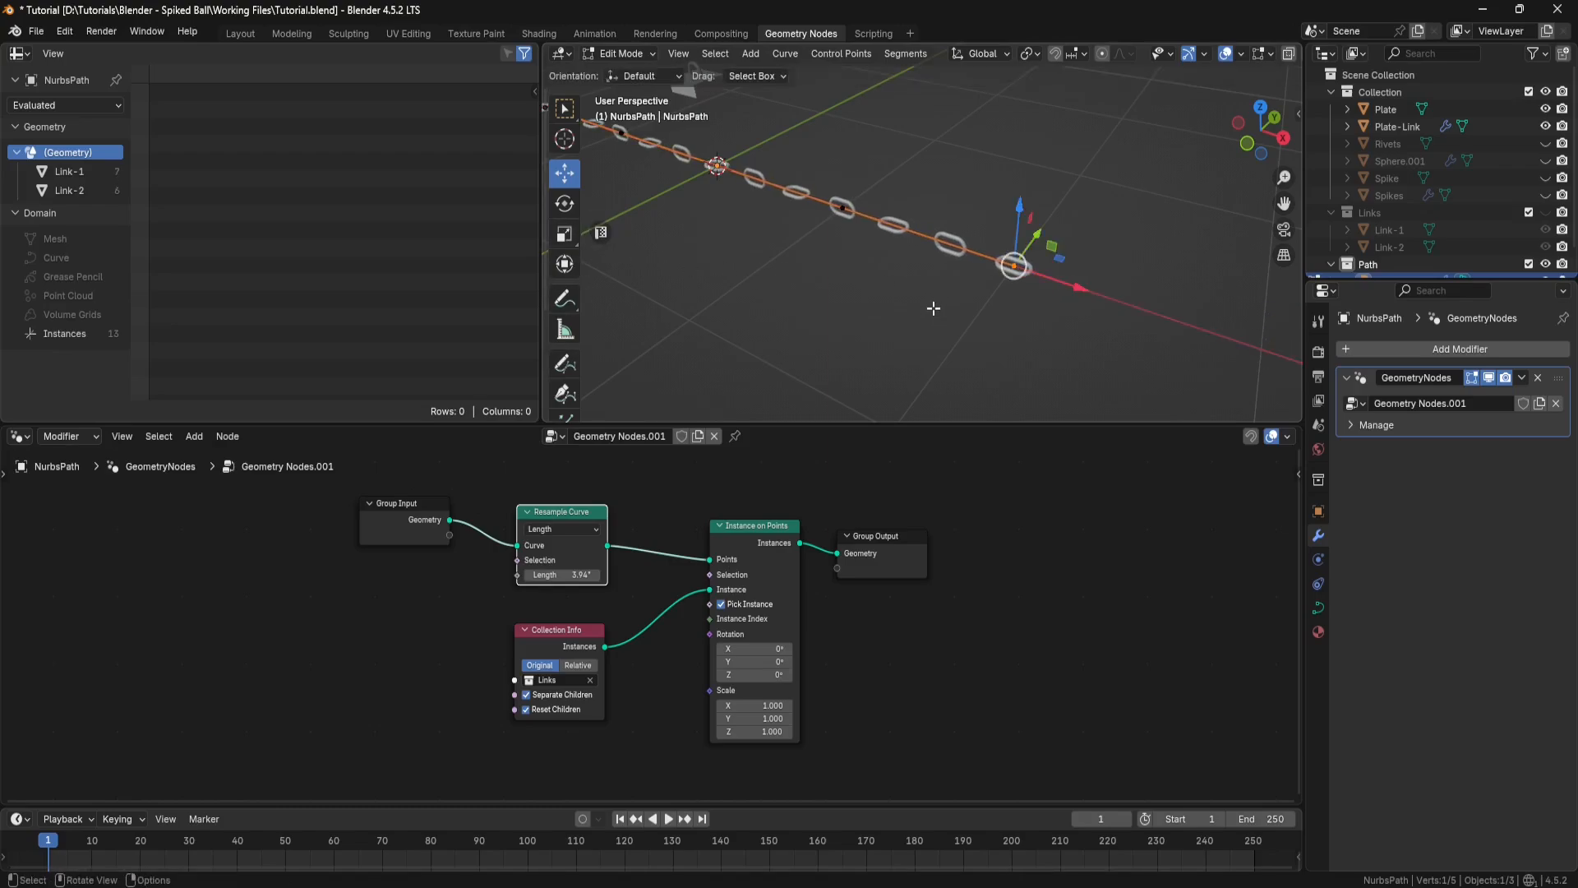
Step: Set the Resample Curve node's length to 1.65" so the chain links interlock
scroll(934, 308, "up", 5)
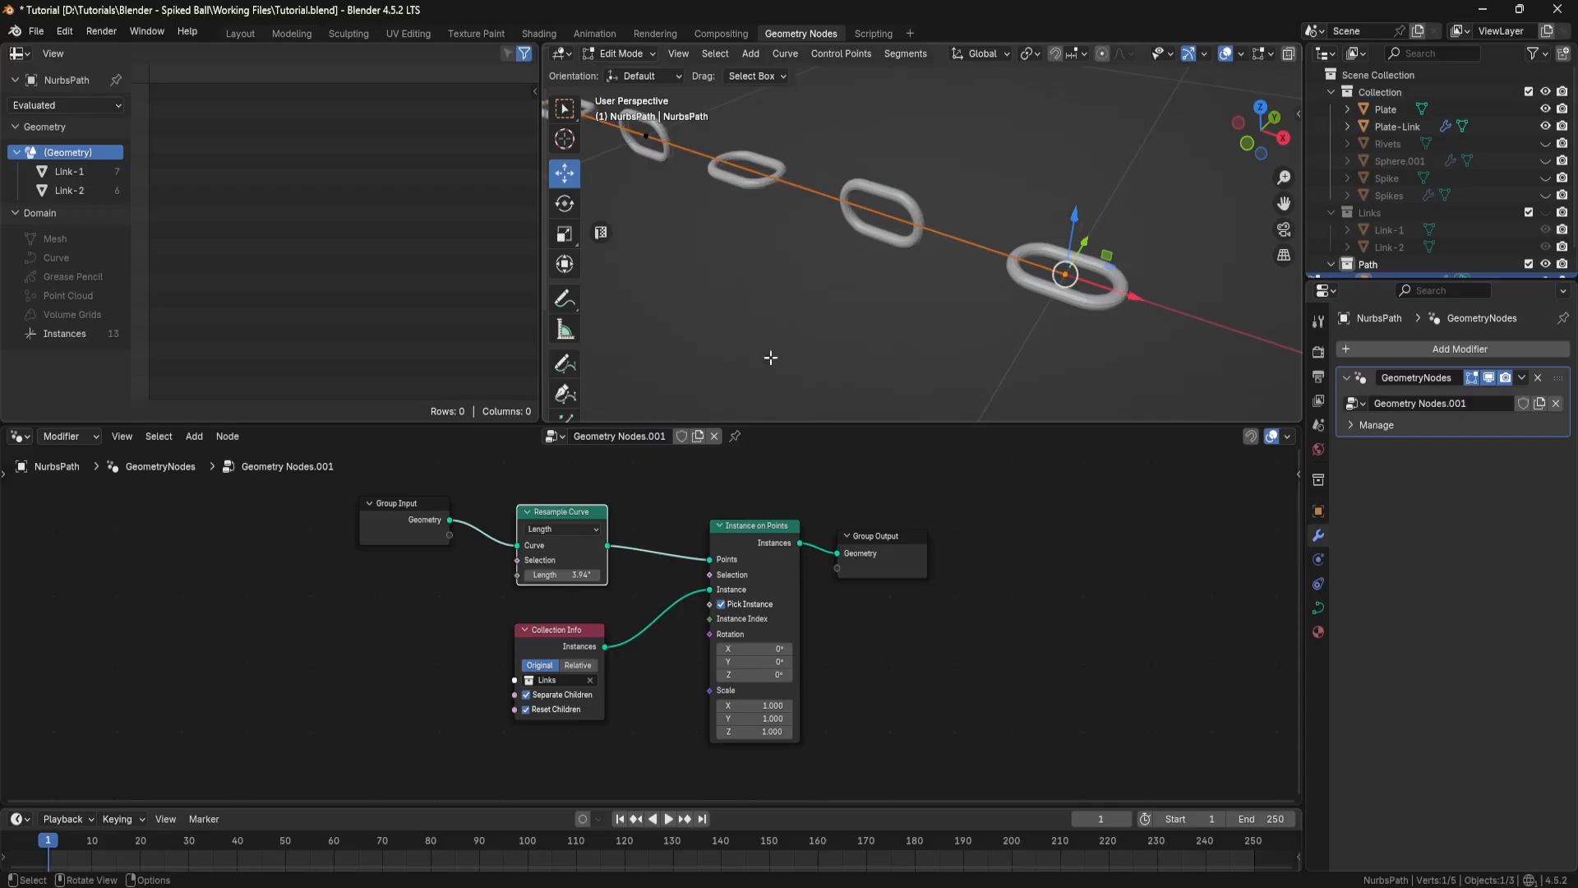
scroll(567, 546, "up", 3)
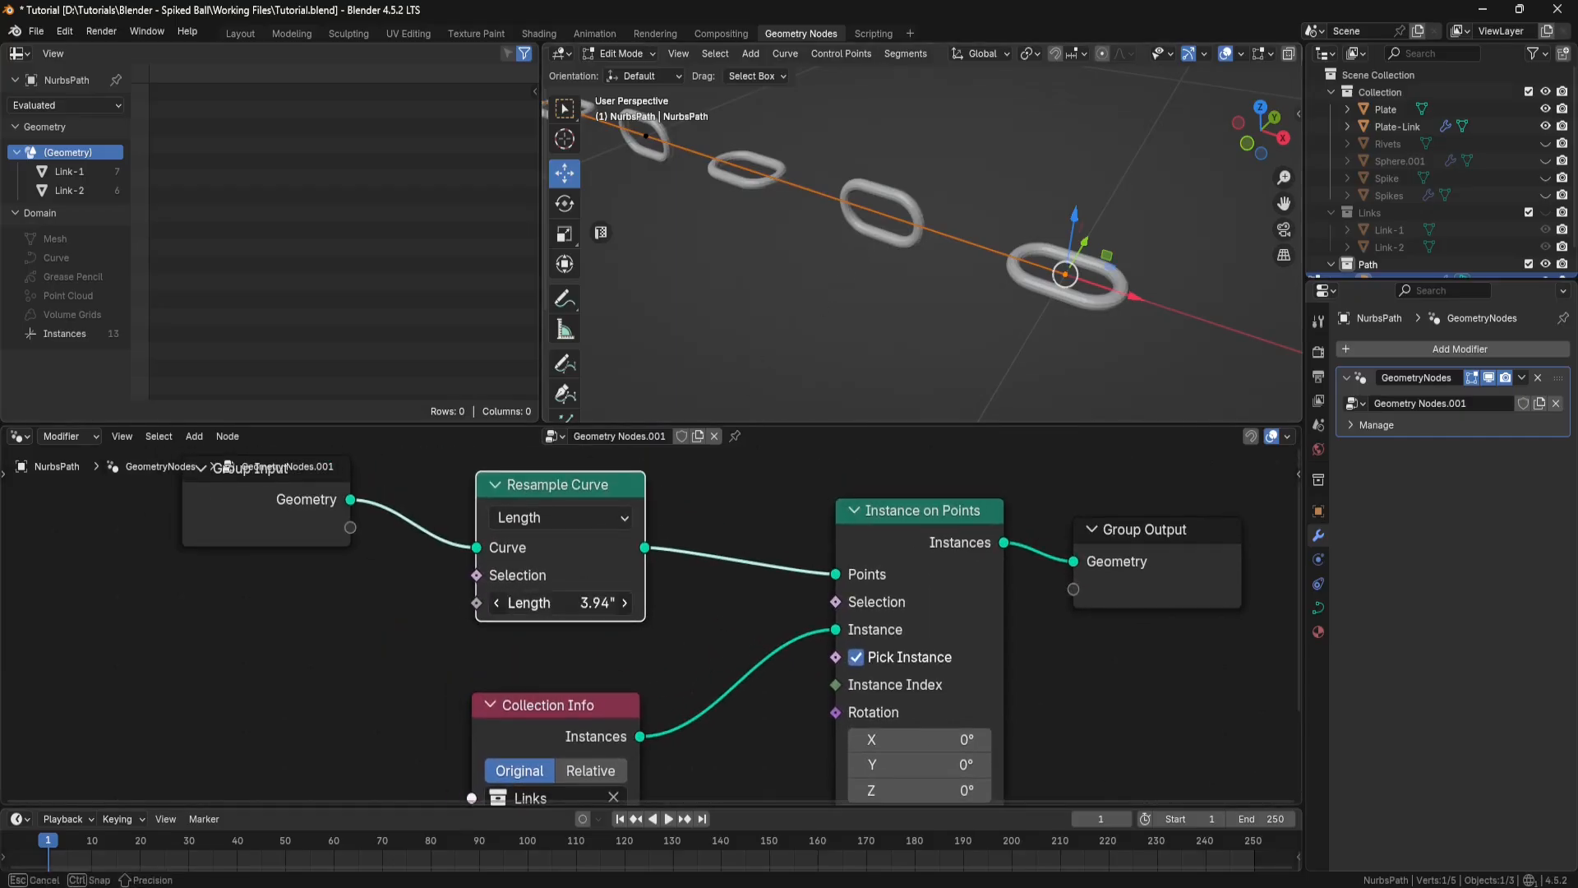
left_click_drag(561, 602, 522, 603)
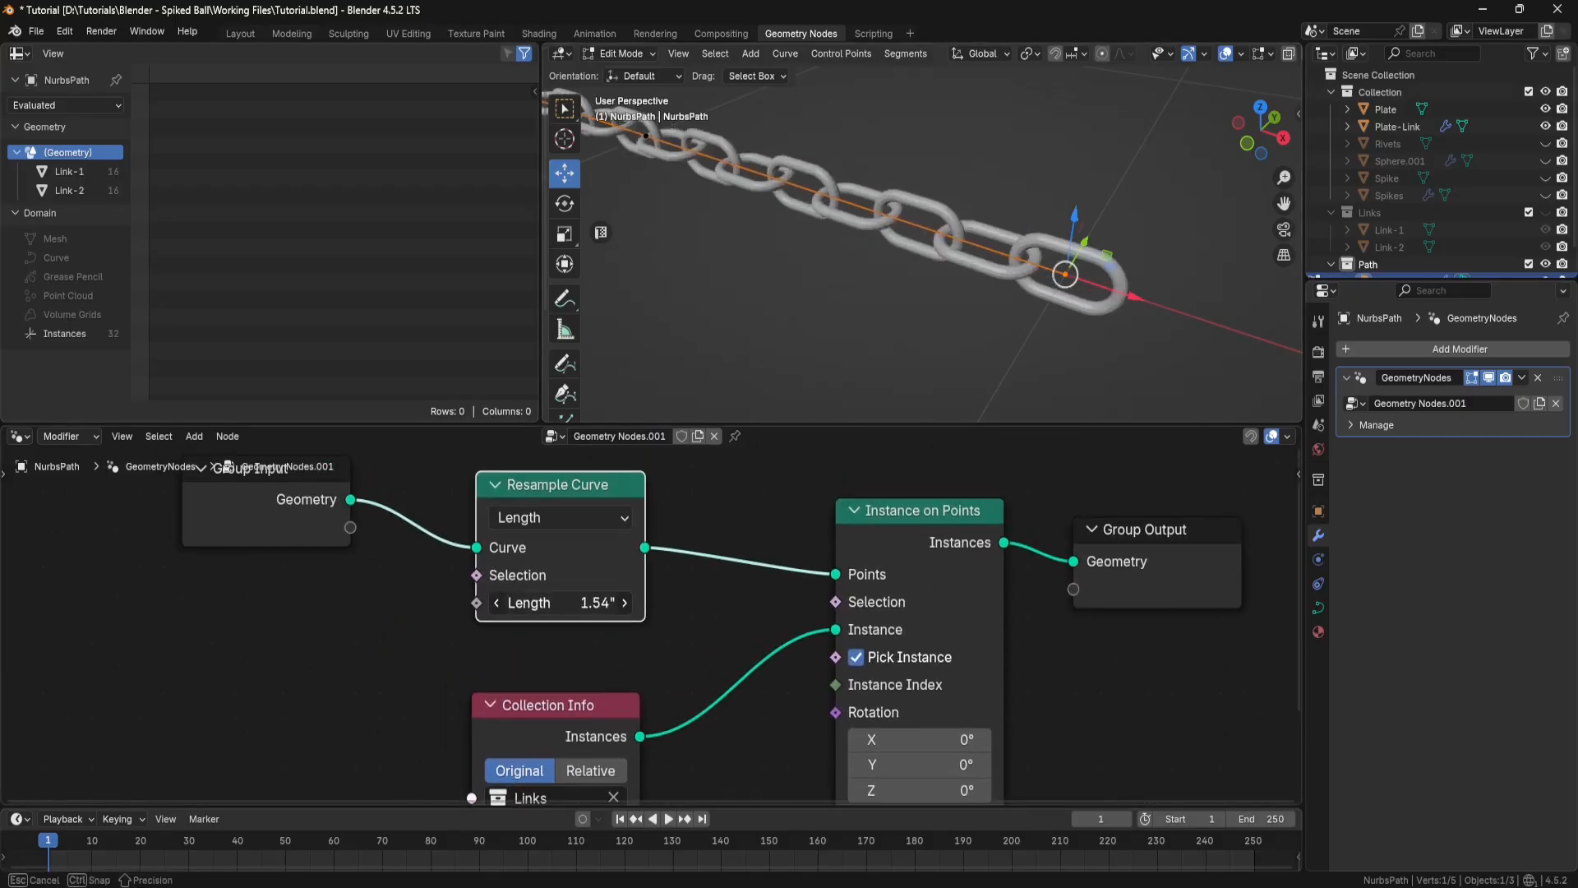
left_click(586, 602)
type("1.65")
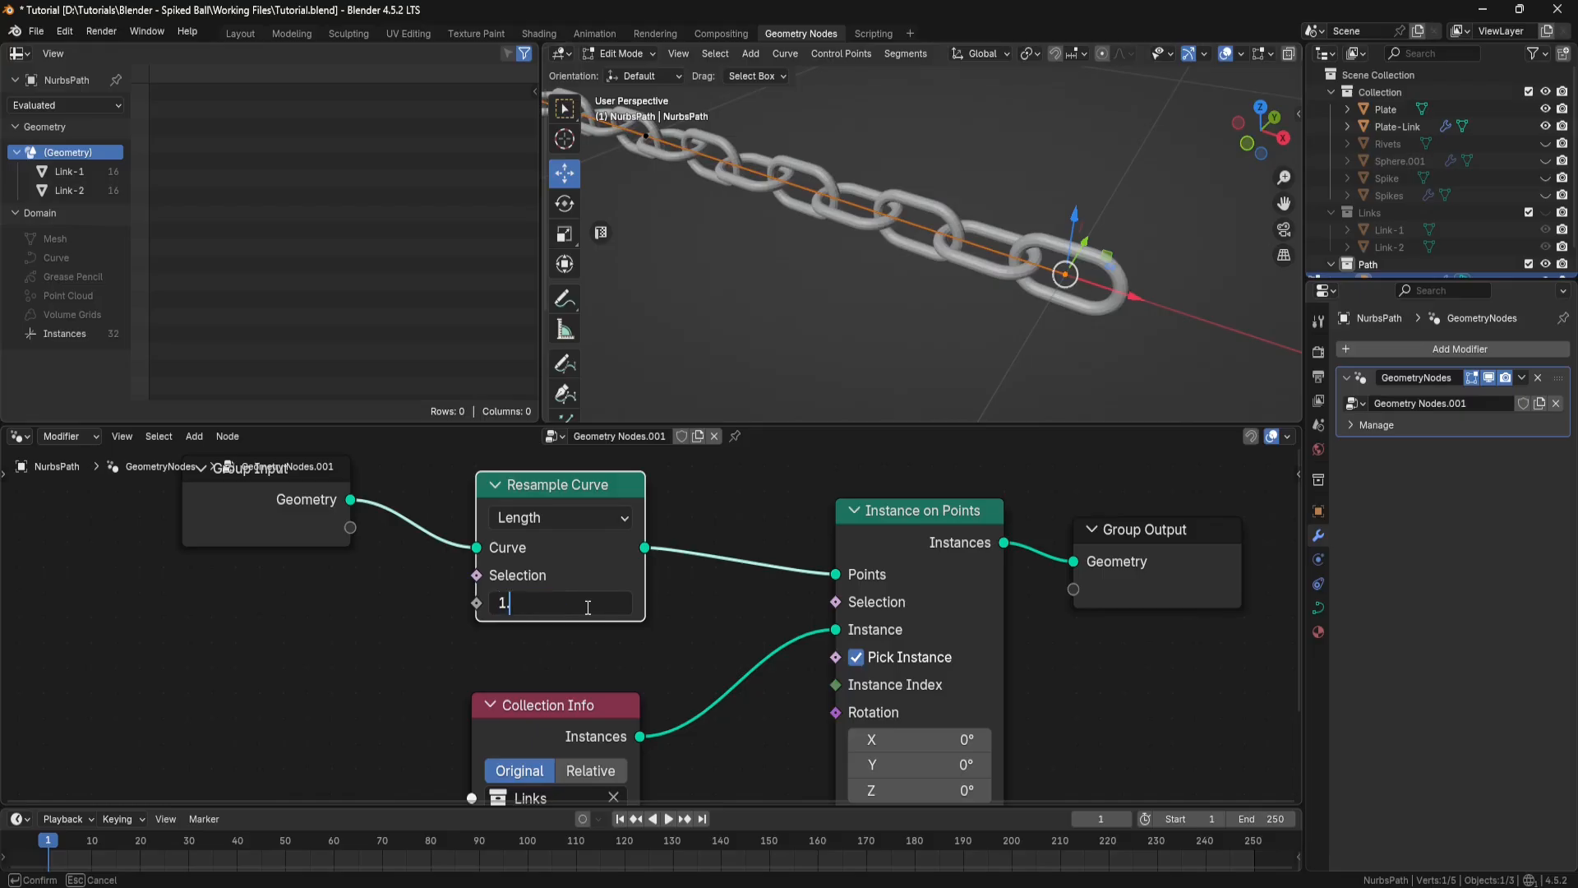
key("Return")
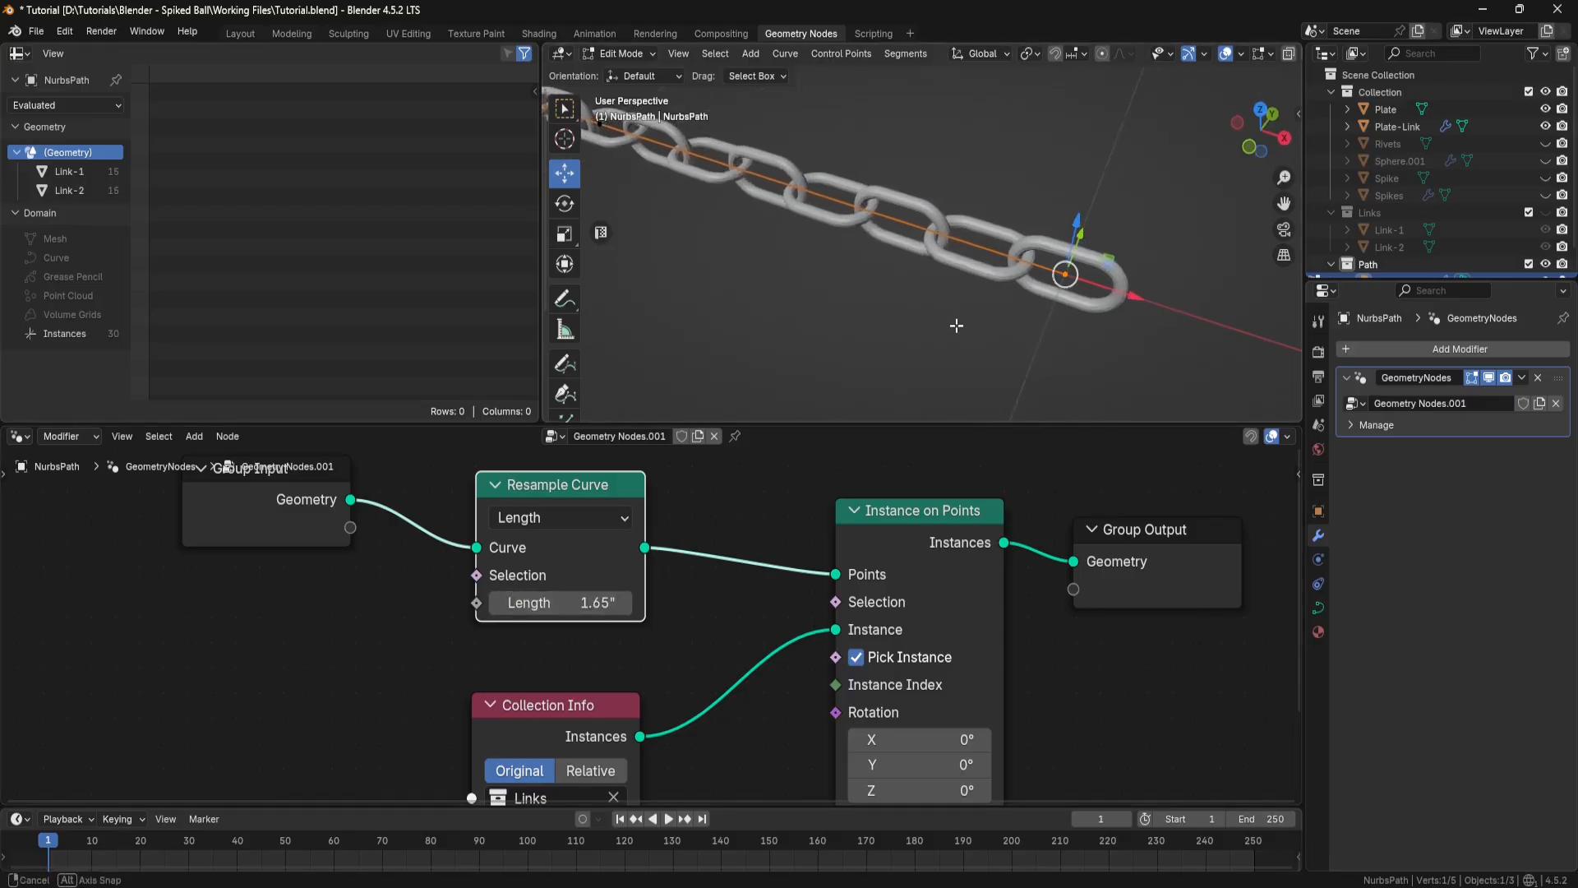
Step: Add an Align Rotation to Vector node below the Collection Info node
scroll(1052, 282, "up", 3)
middle_click_drag(1053, 283, 970, 241)
scroll(608, 608, "down", 4)
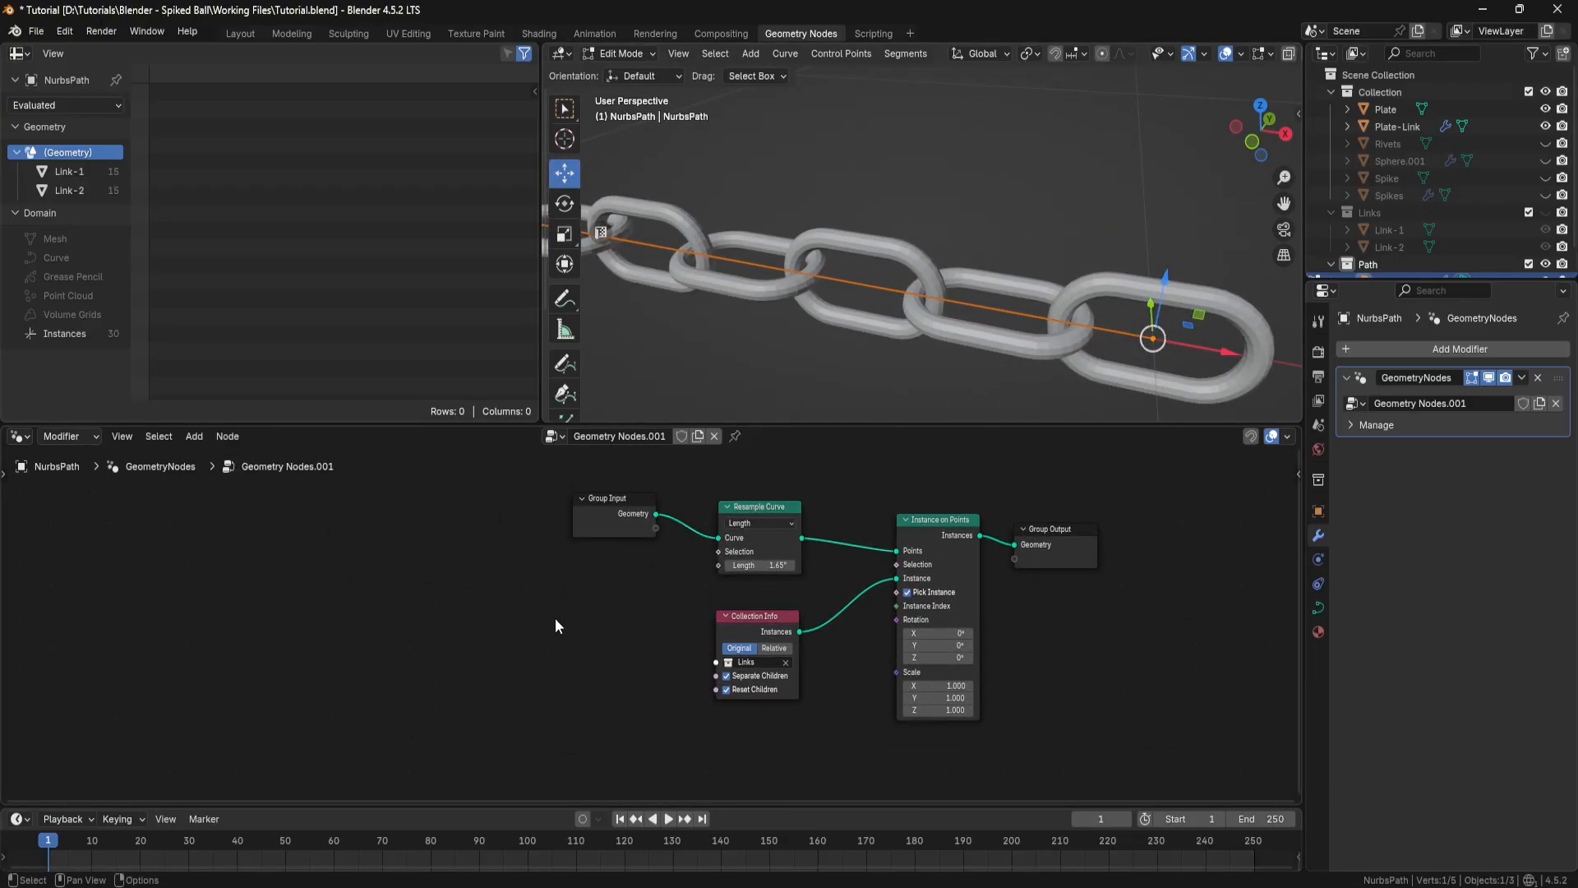
key("shift+a")
left_click(526, 515)
type("align")
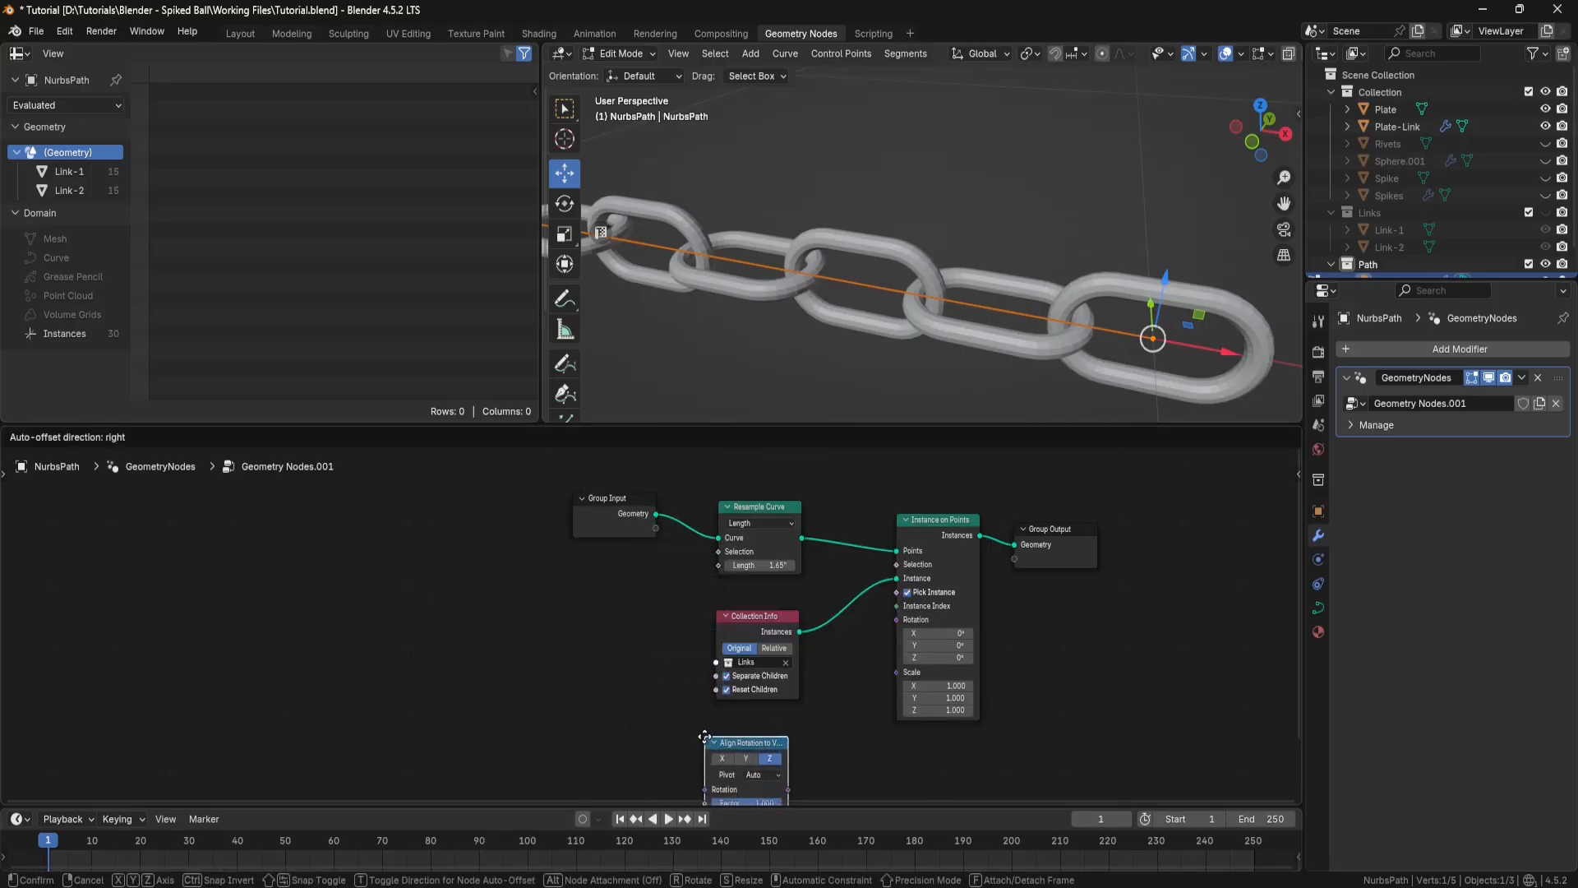
left_click(720, 725)
Step: Add a Random Value node beside the Align Rotation to Vector node
middle_click_drag(649, 675, 527, 573)
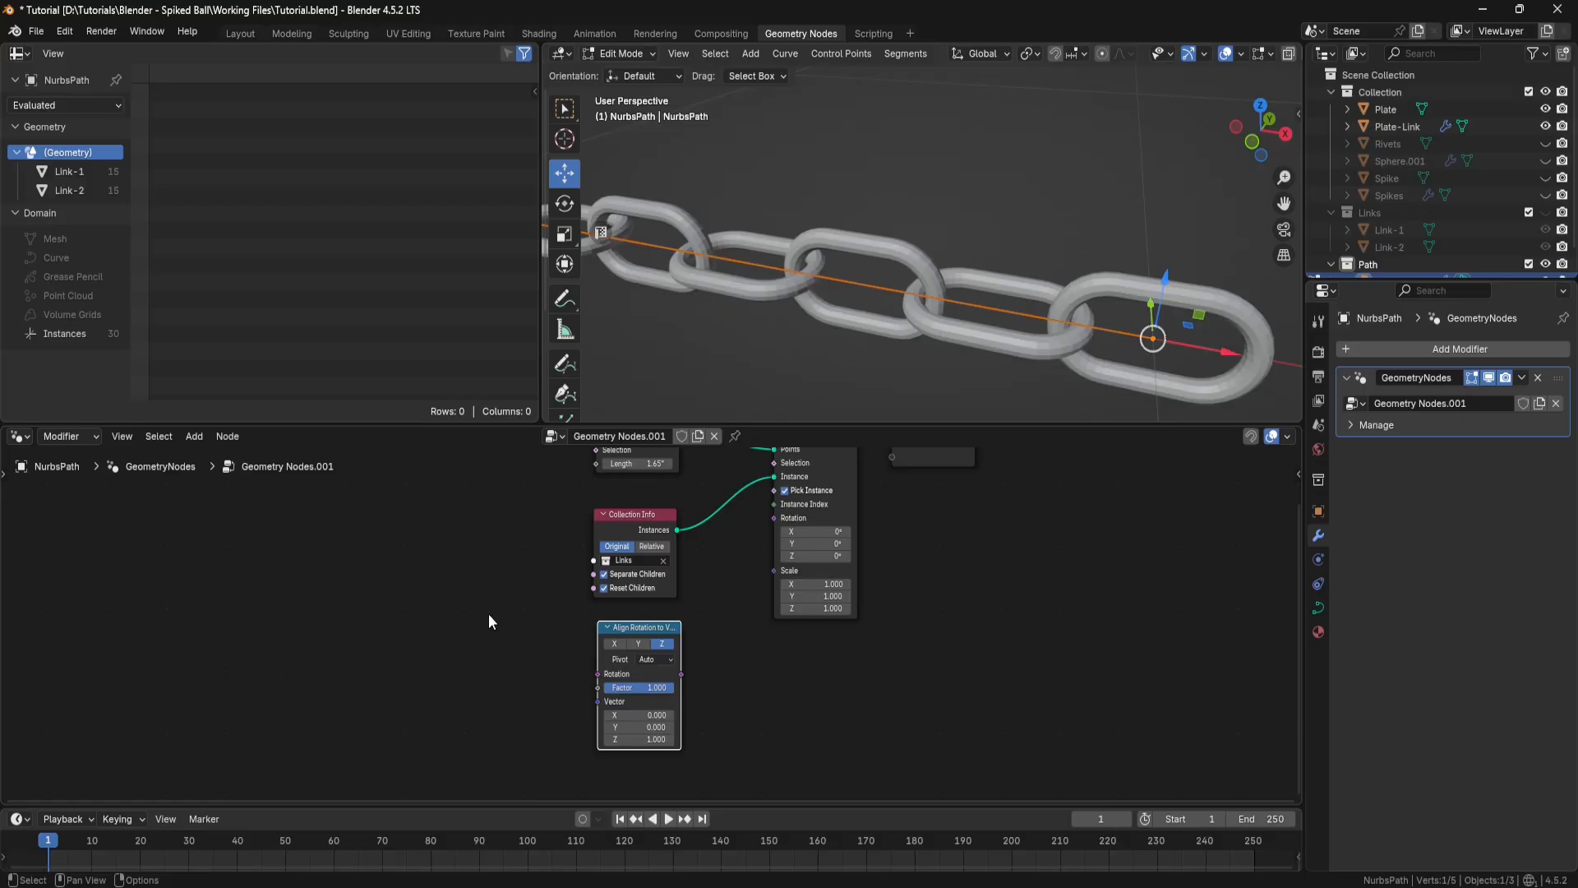
key("shift+a")
type("r")
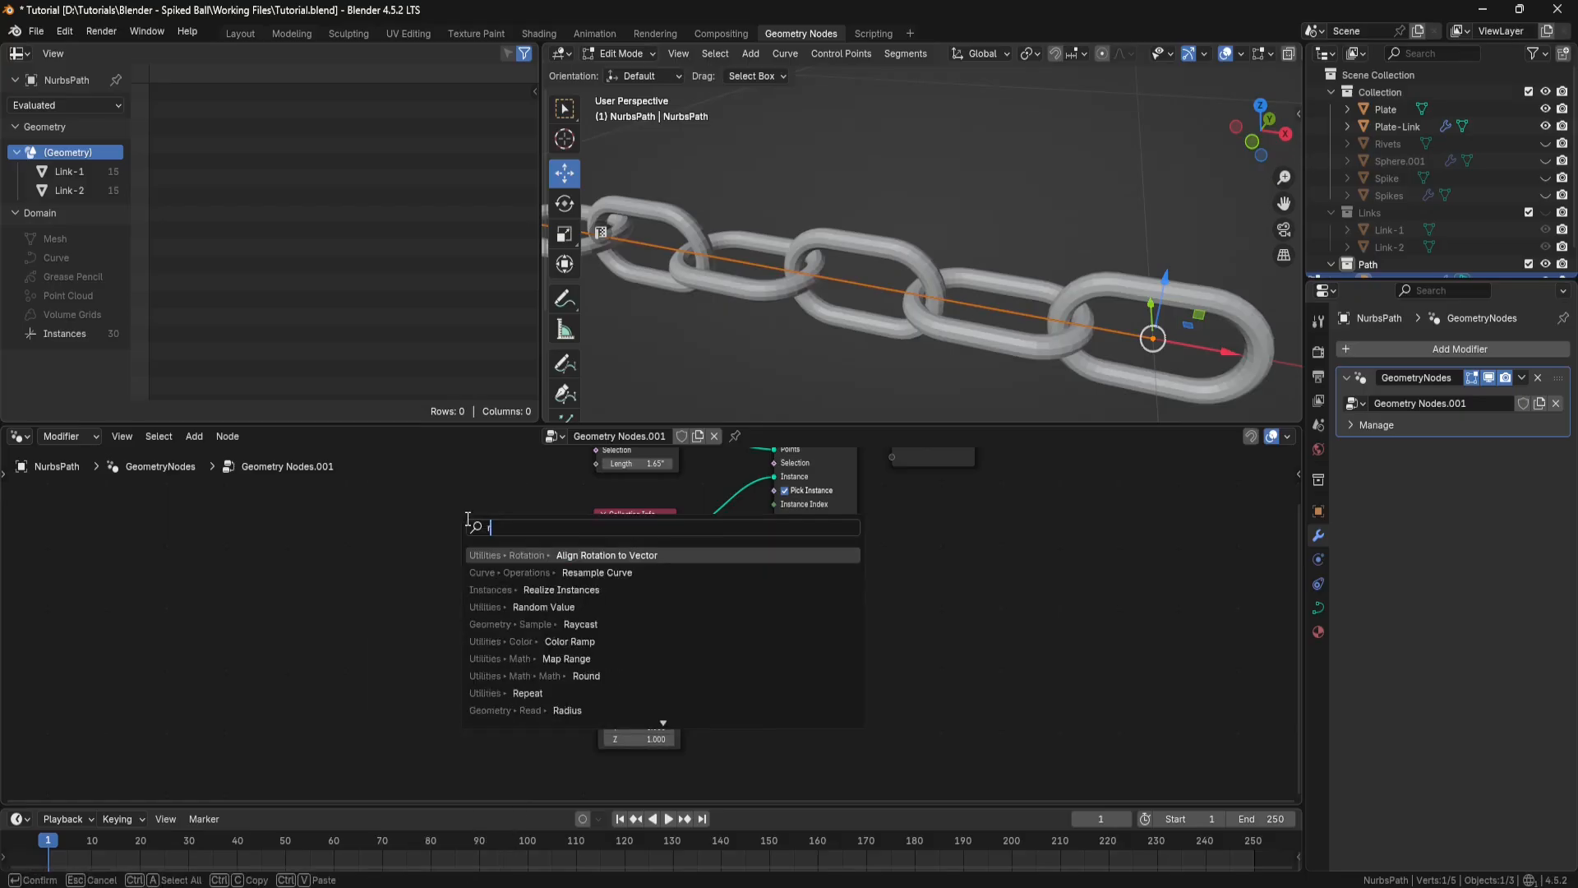
type("andom")
left_click(532, 555)
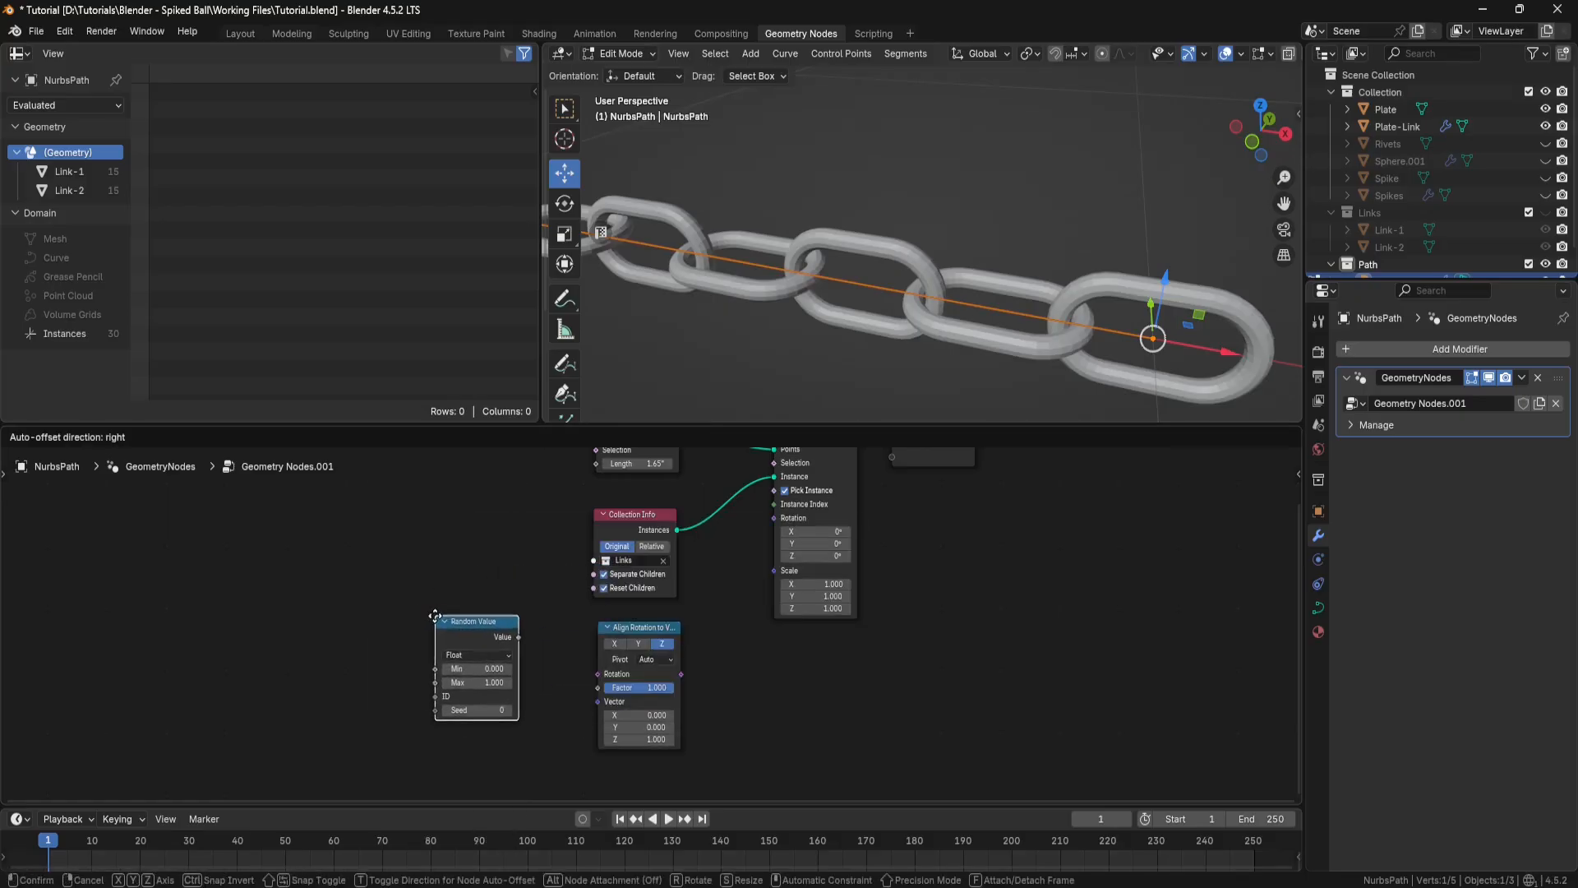
left_click(435, 618)
Step: Add a Curve Tangent node below the Random Value node
middle_click_drag(546, 673, 527, 595)
key("shift+a")
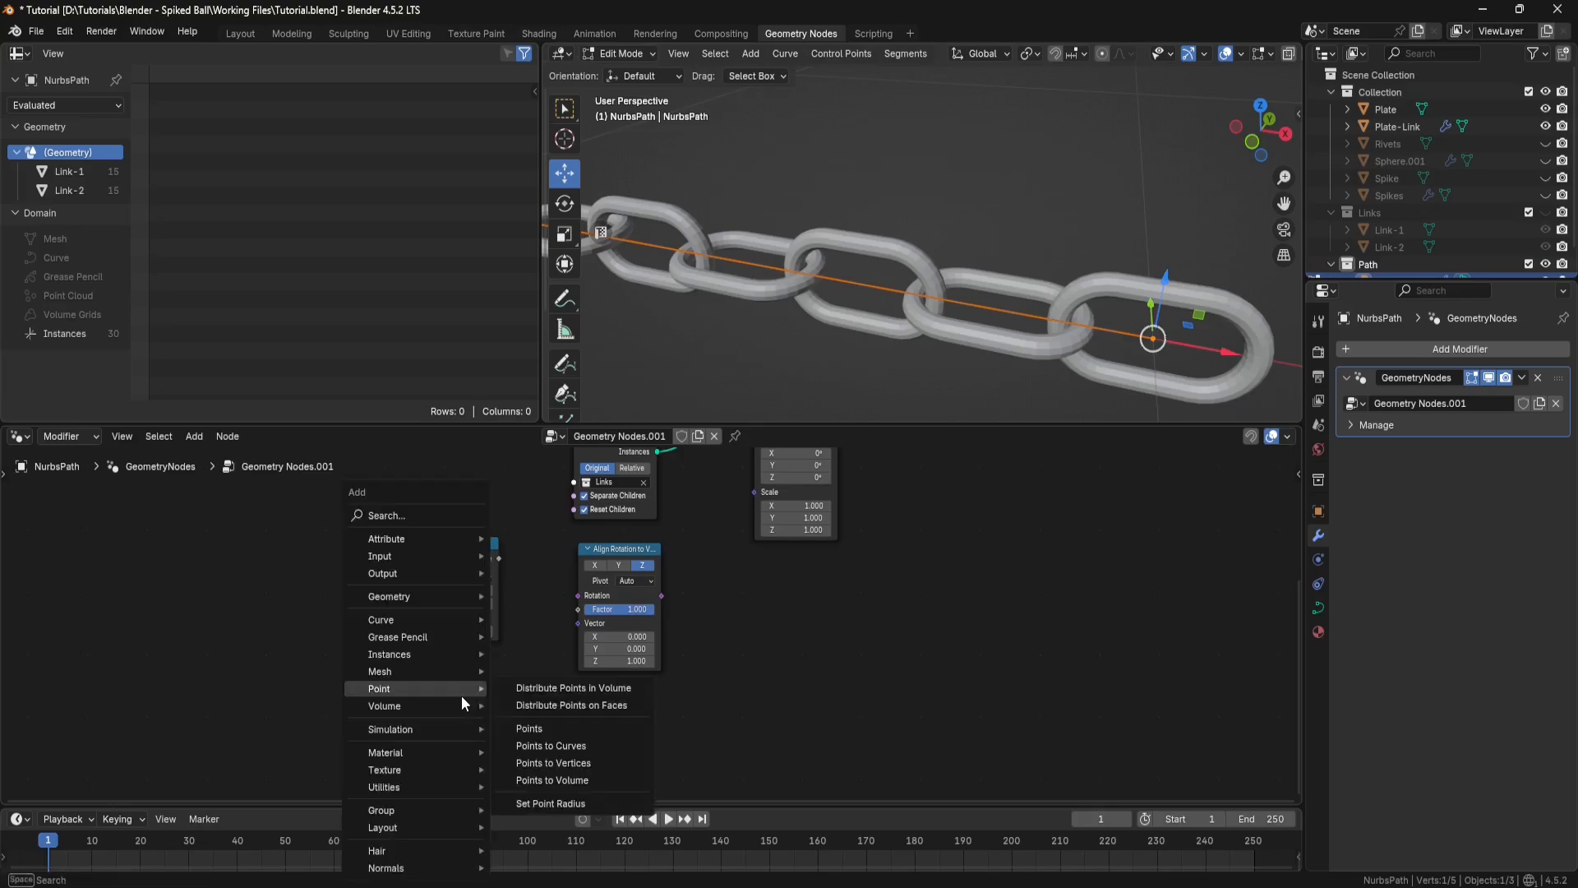
type("curve")
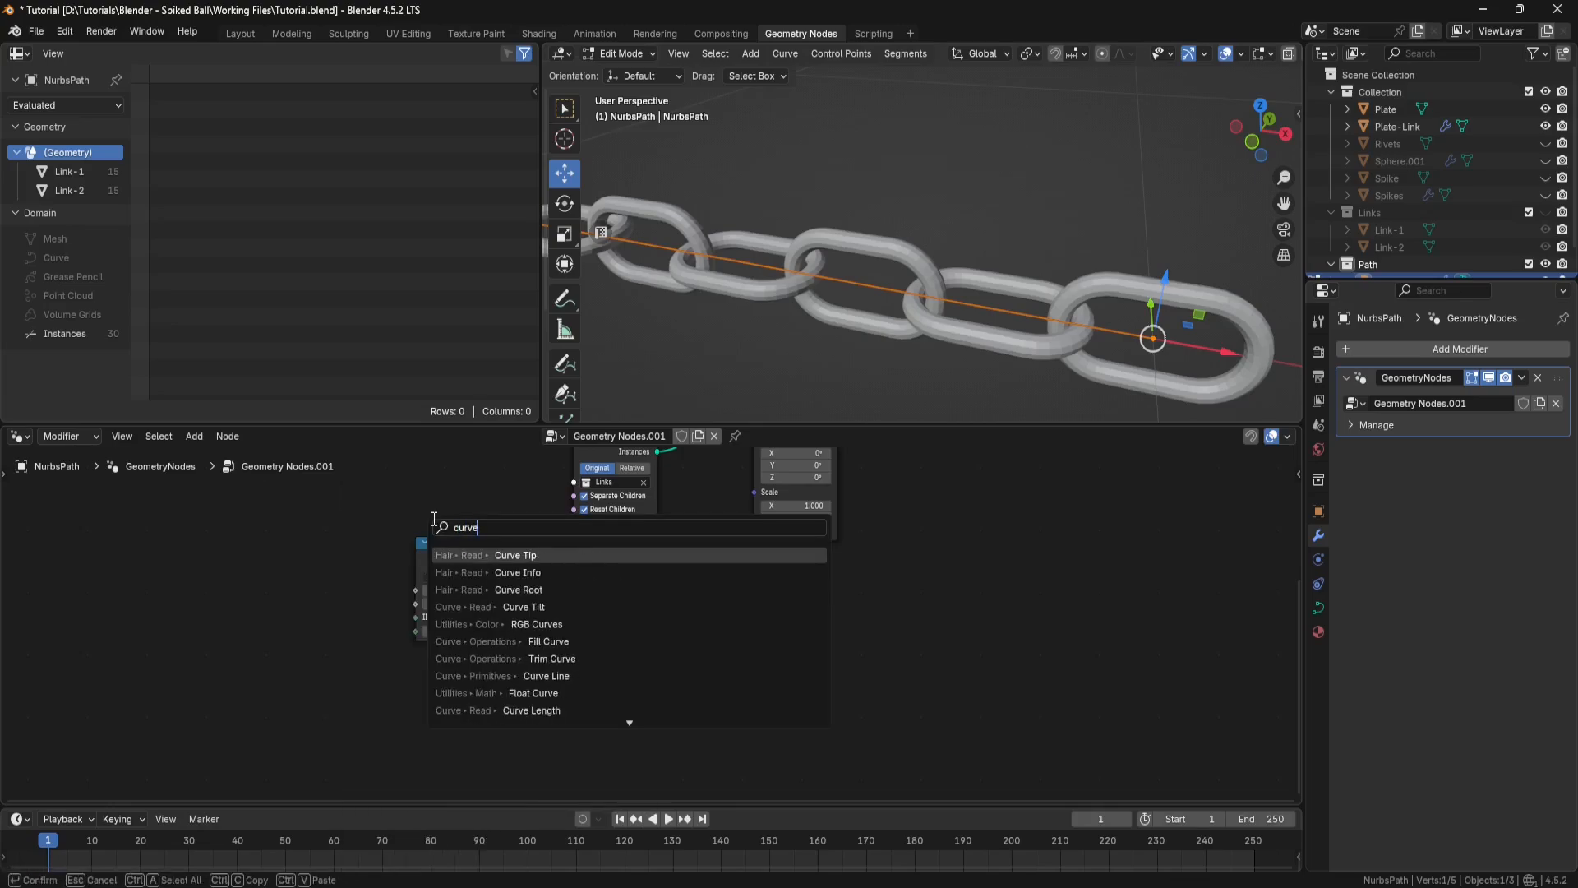
type(" tan")
key("Return")
left_click(458, 655)
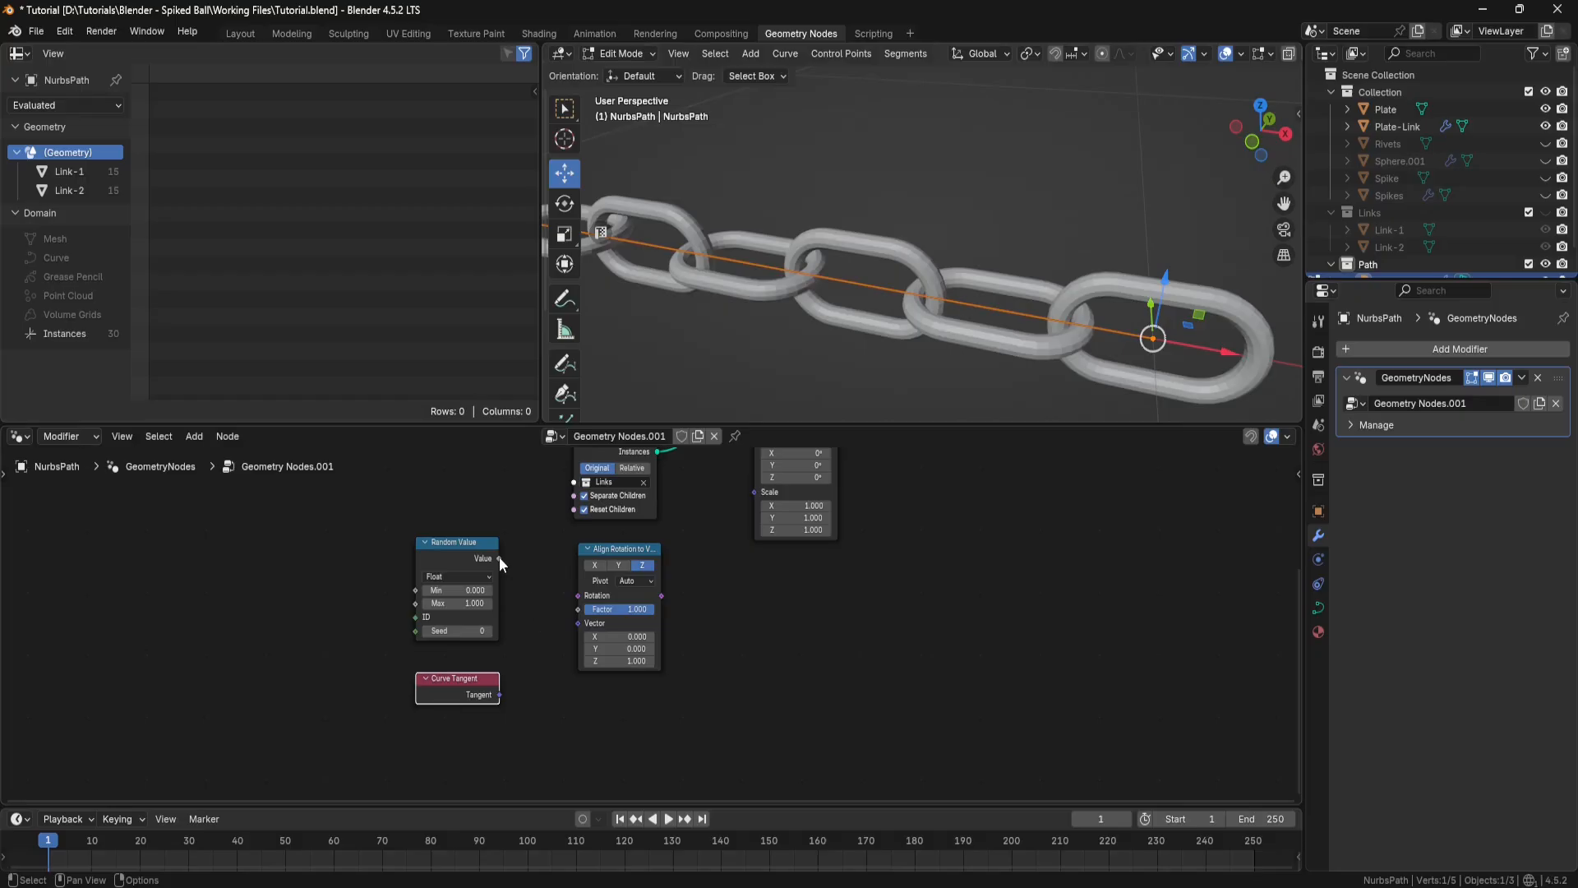
Step: Feed Random Value into Align Rotation's Rotation and Curve Tangent into its Vector, and connect its output to Instance on Points' Rotation
left_click_drag(499, 559, 573, 597)
left_click_drag(499, 695, 573, 624)
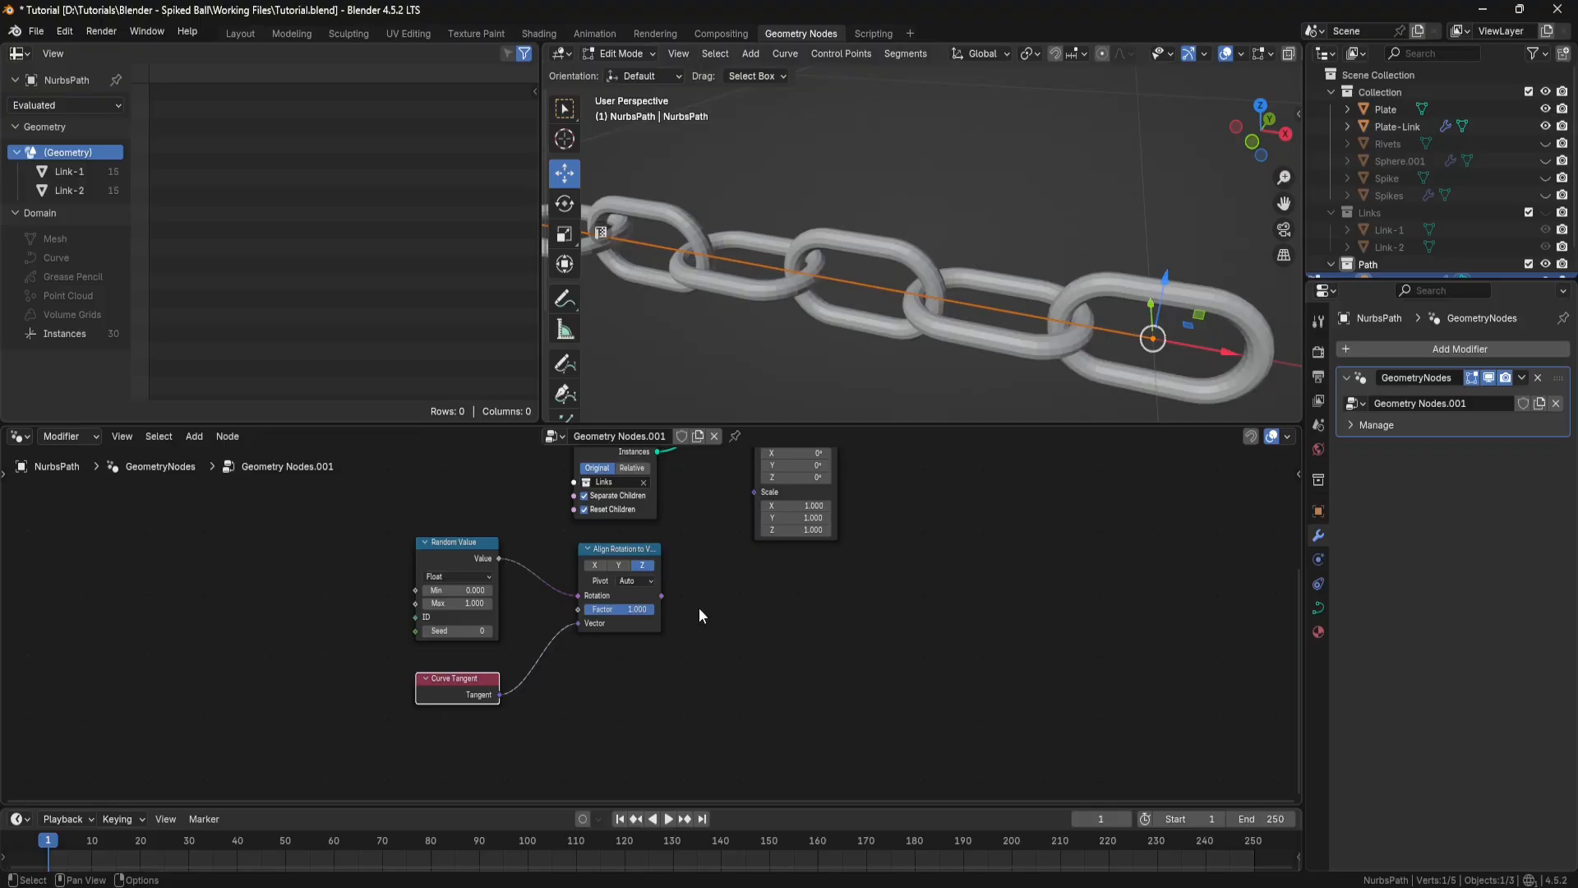
middle_click_drag(700, 581, 675, 650)
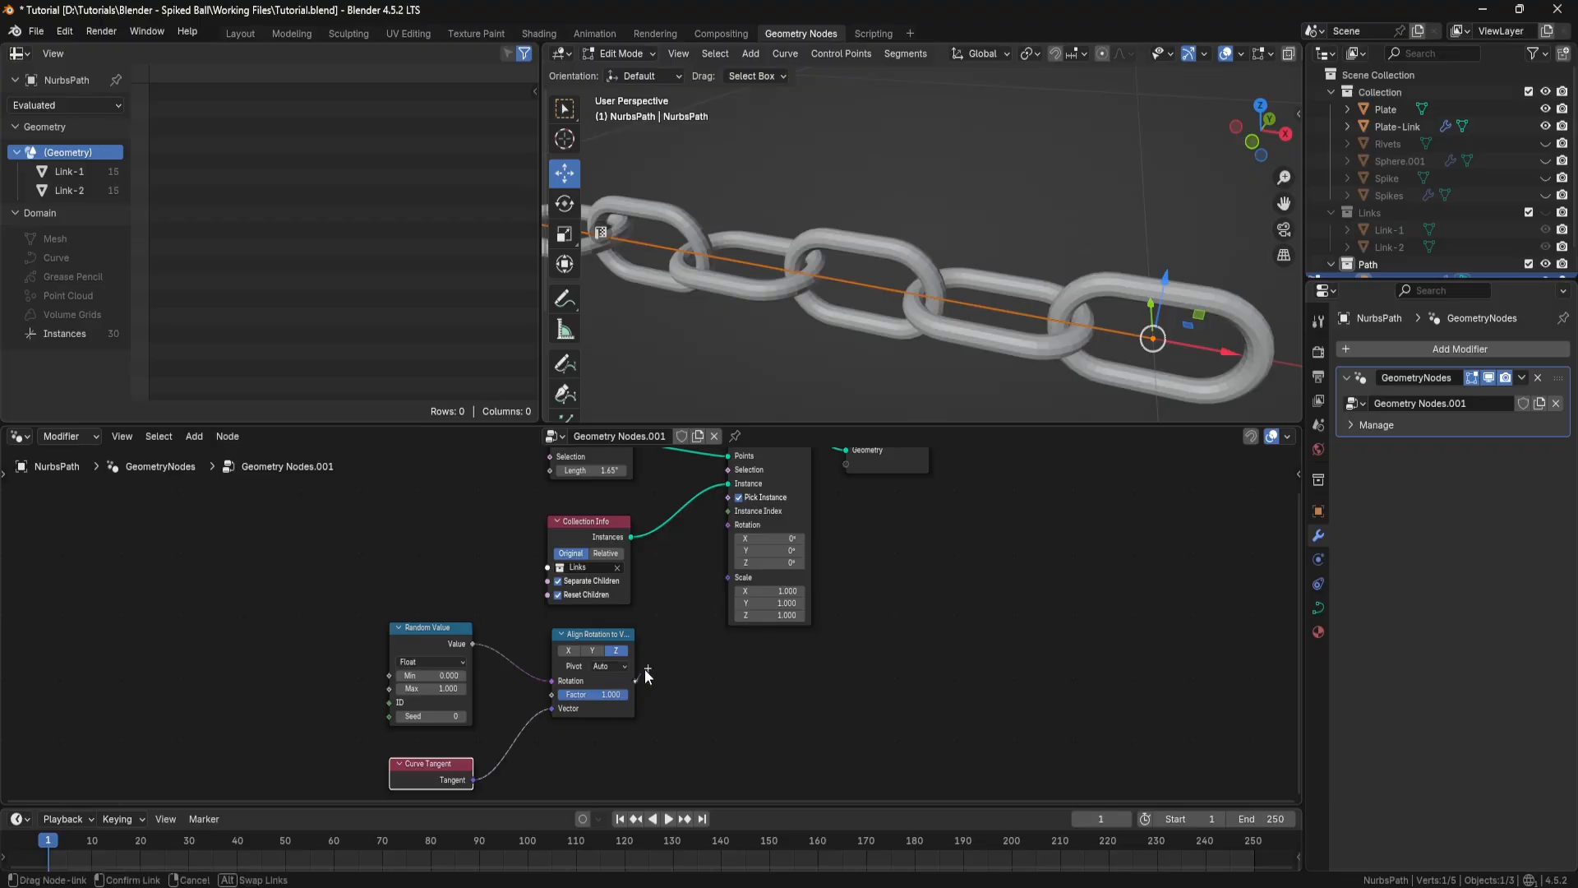
left_click_drag(637, 681, 718, 530)
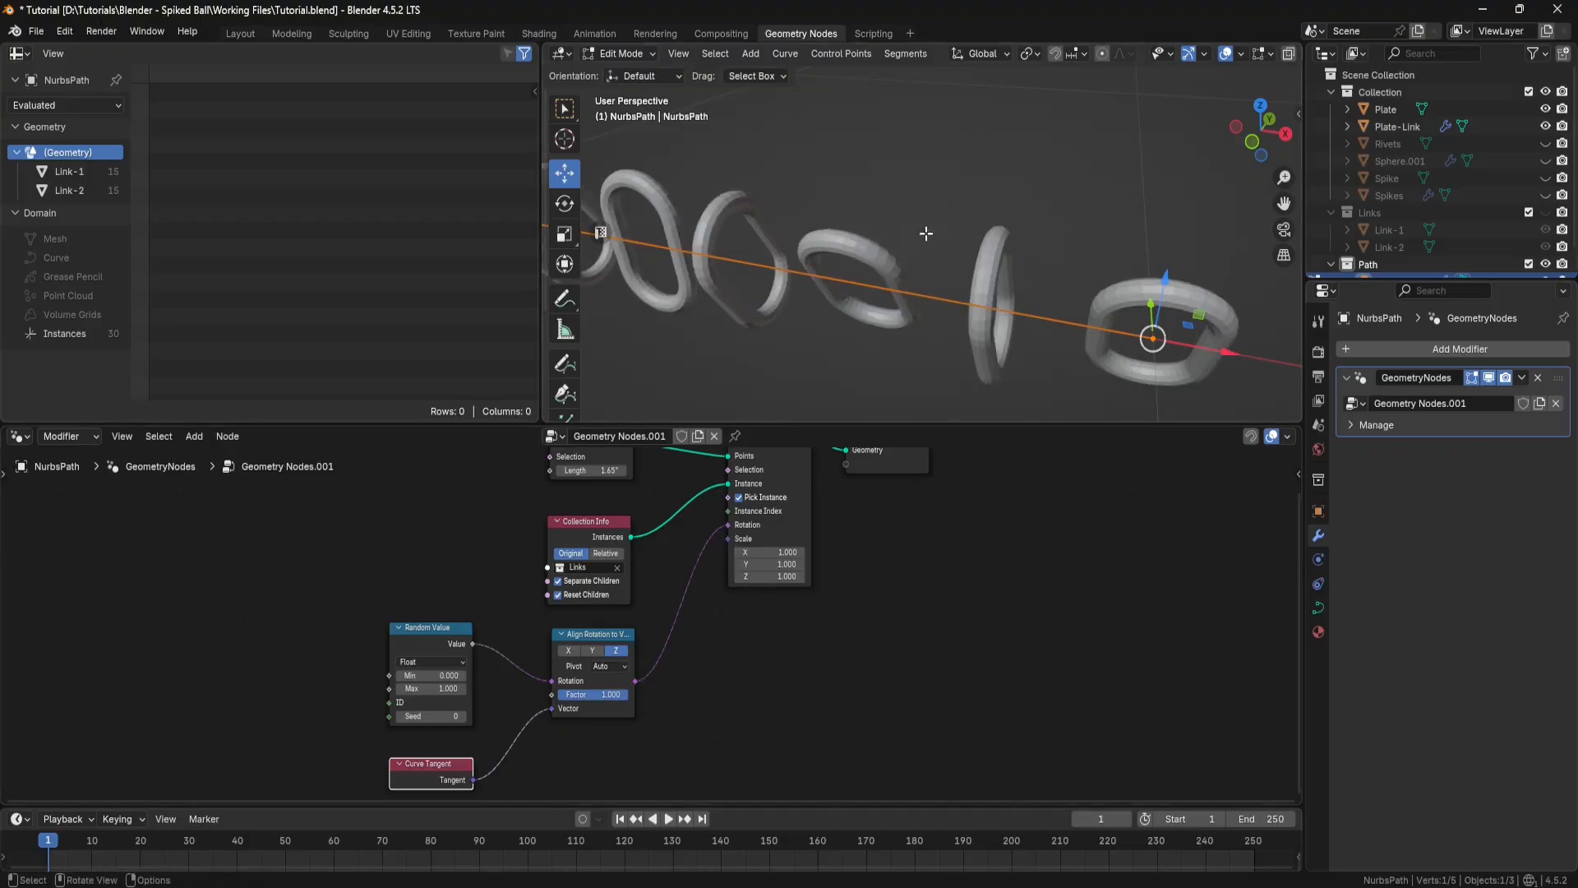
Step: Set the Align Rotation to Vector node's alignment axis to X
middle_click_drag(925, 236, 895, 272)
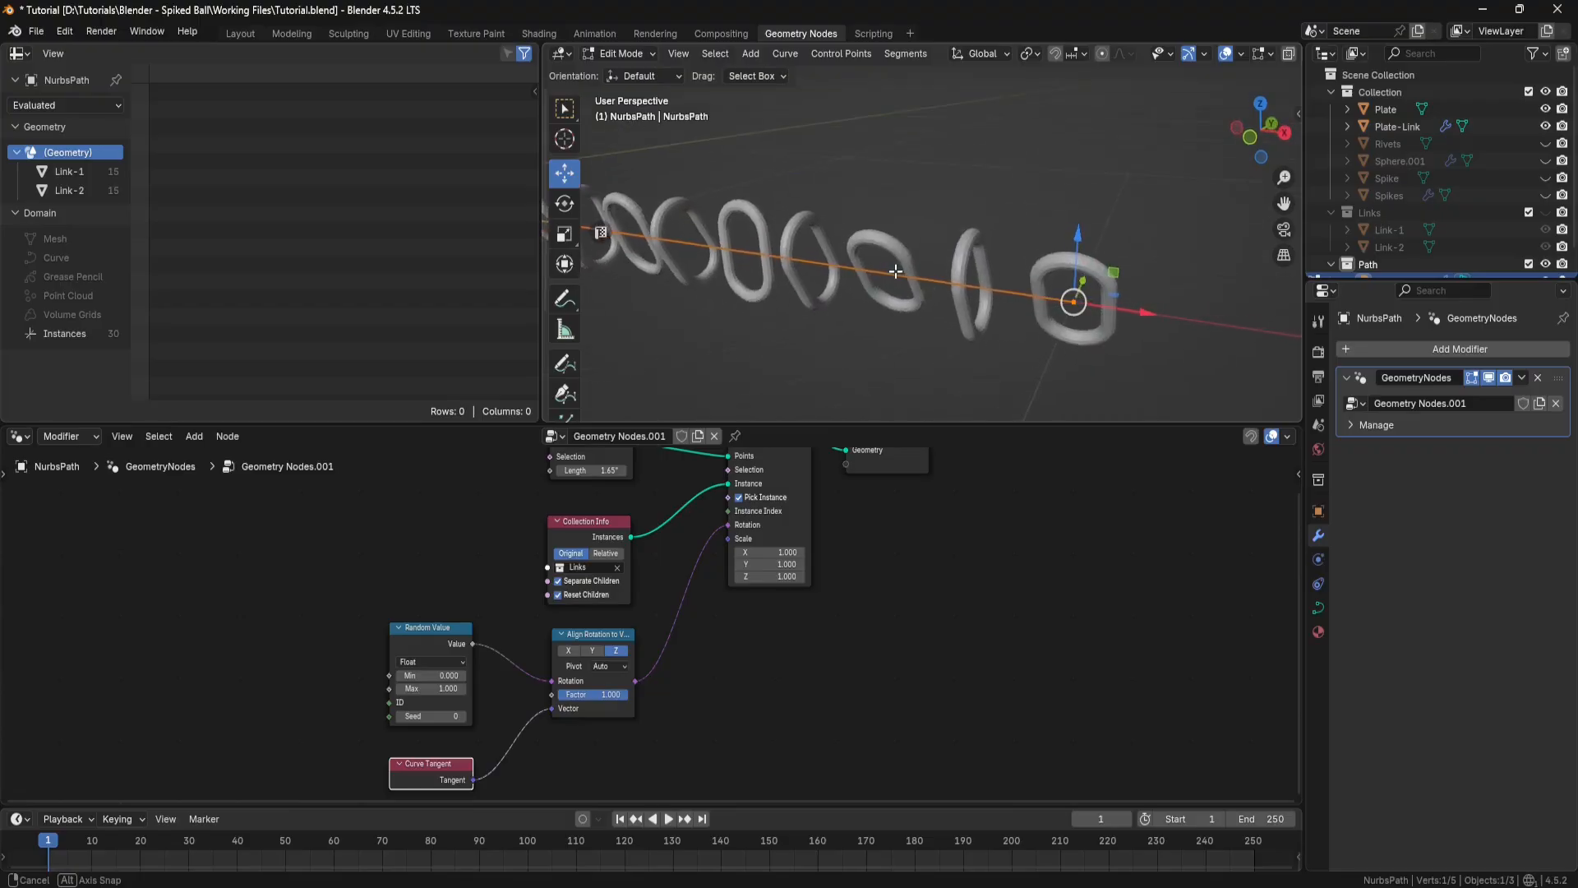
left_click(567, 650)
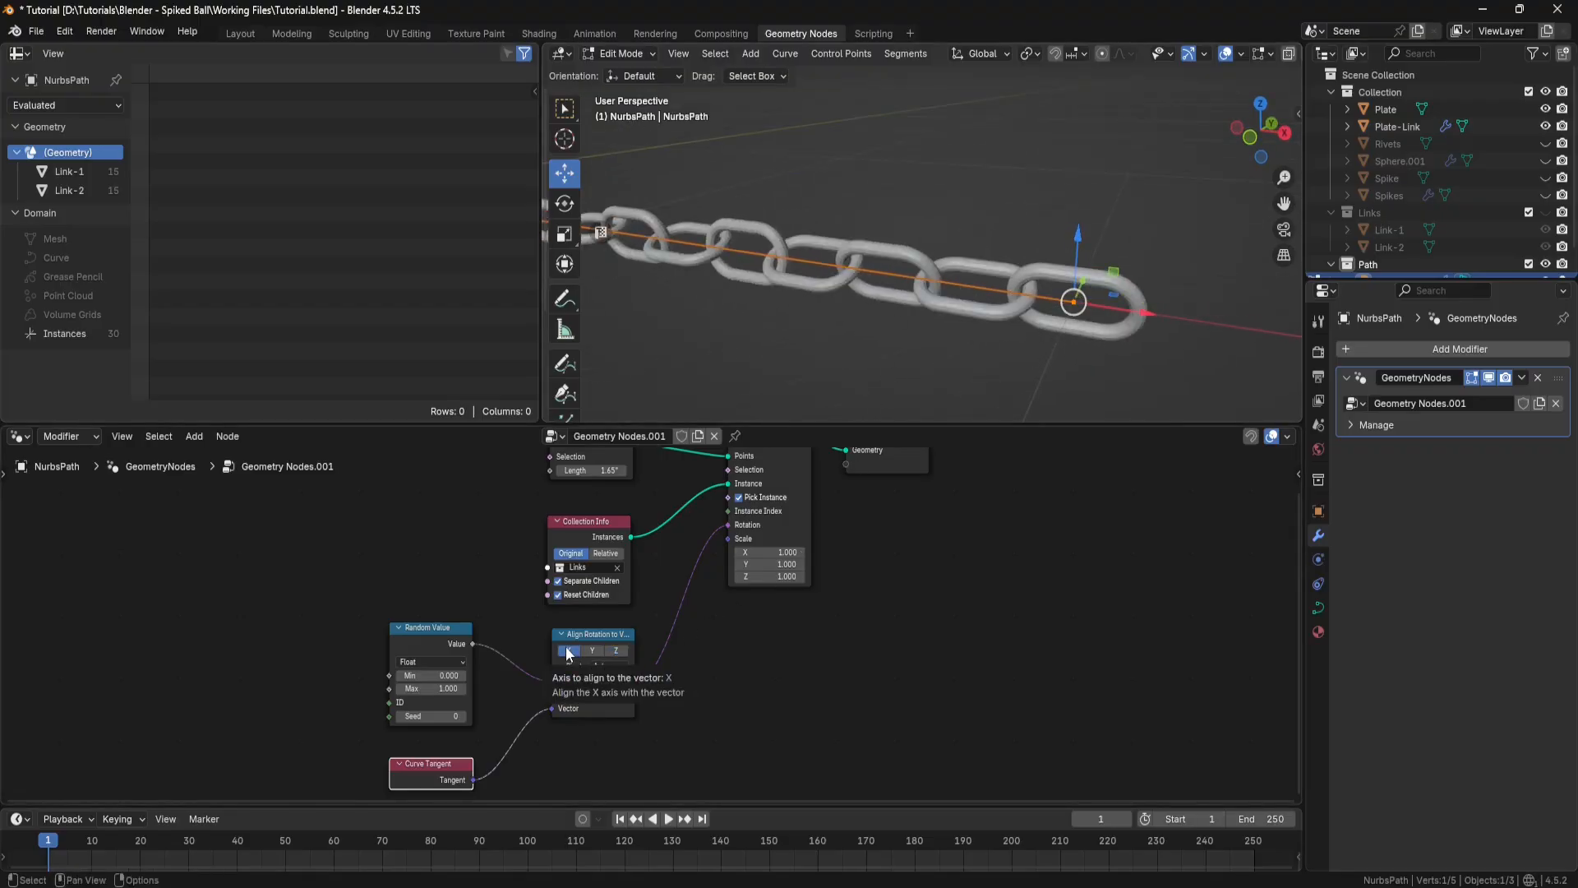
middle_click_drag(942, 243, 837, 220)
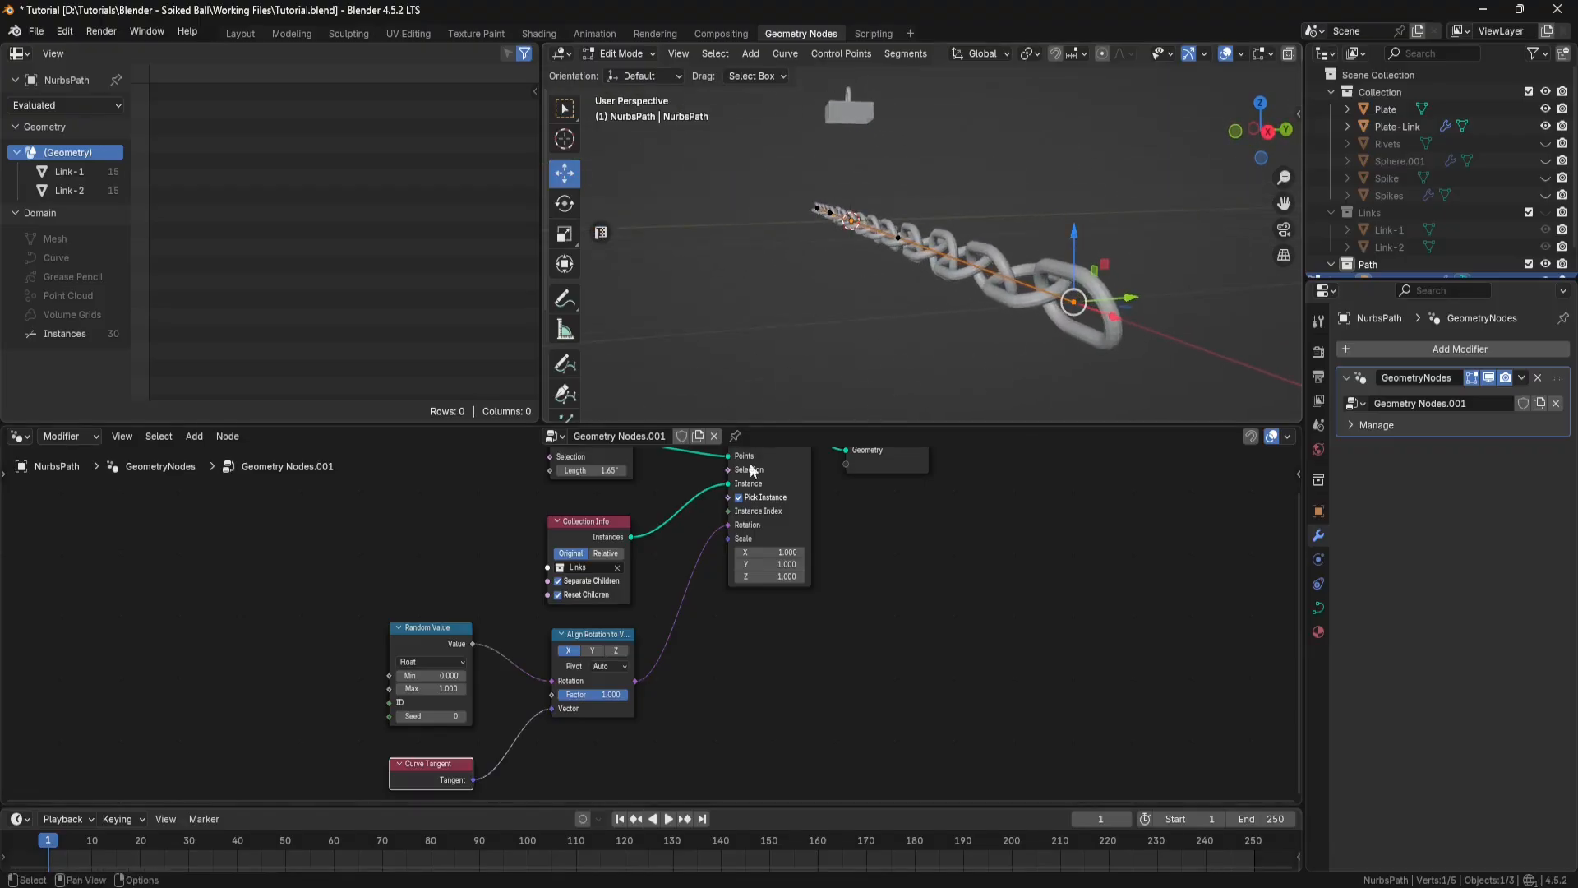
Step: Try a Factor of 0.2 on the Align Rotation to Vector node, and restore it to 1
scroll(656, 693, "up", 2)
left_click(589, 729)
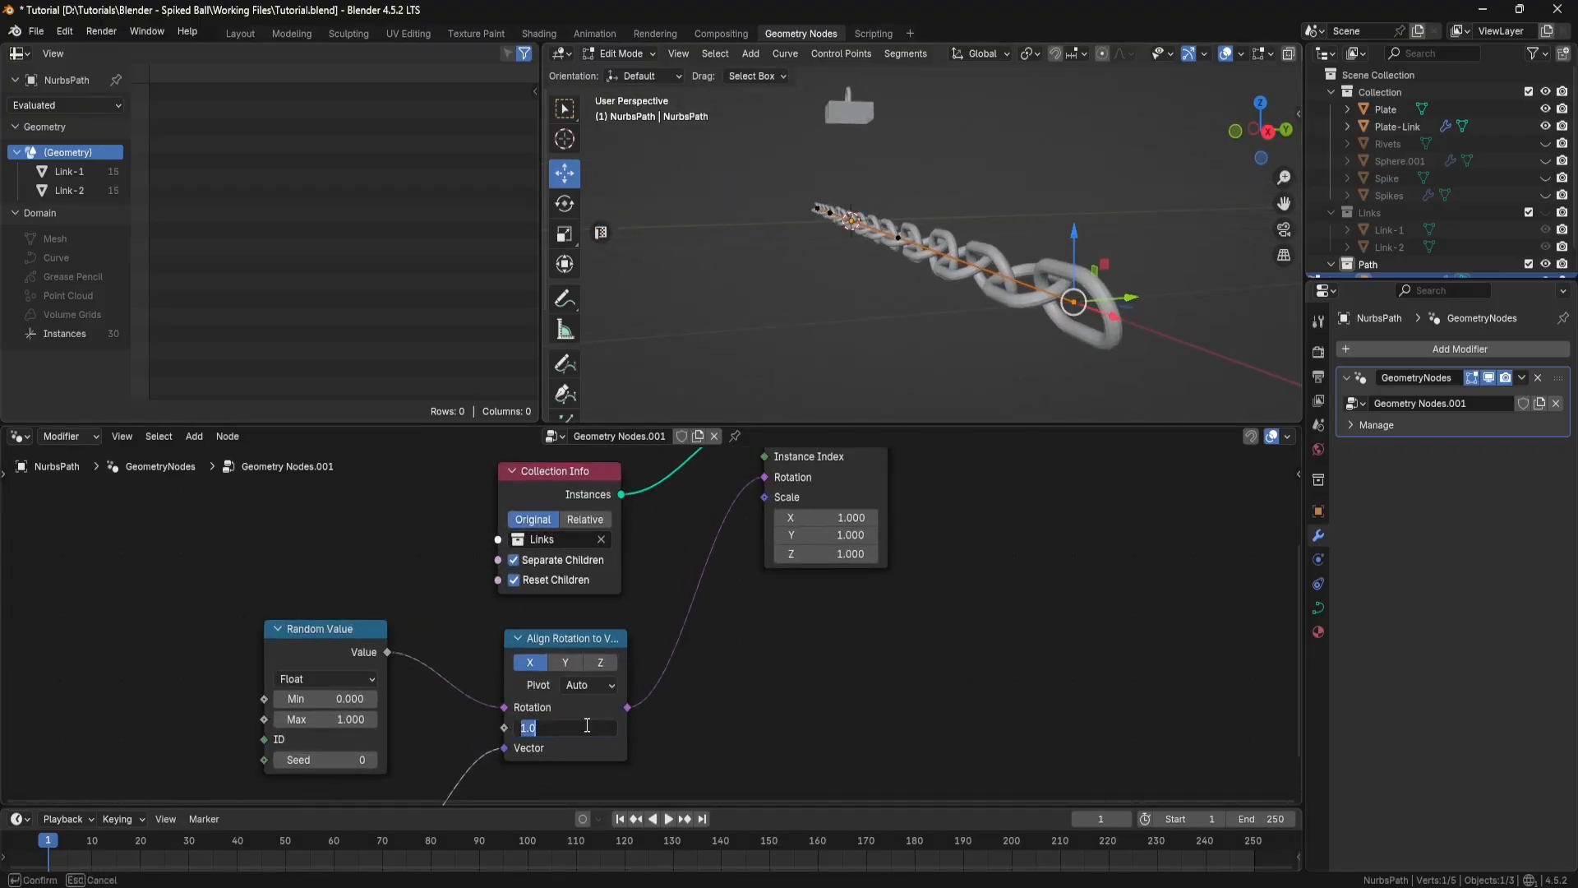
type(".2")
key("Return")
middle_click_drag(966, 336, 1038, 325)
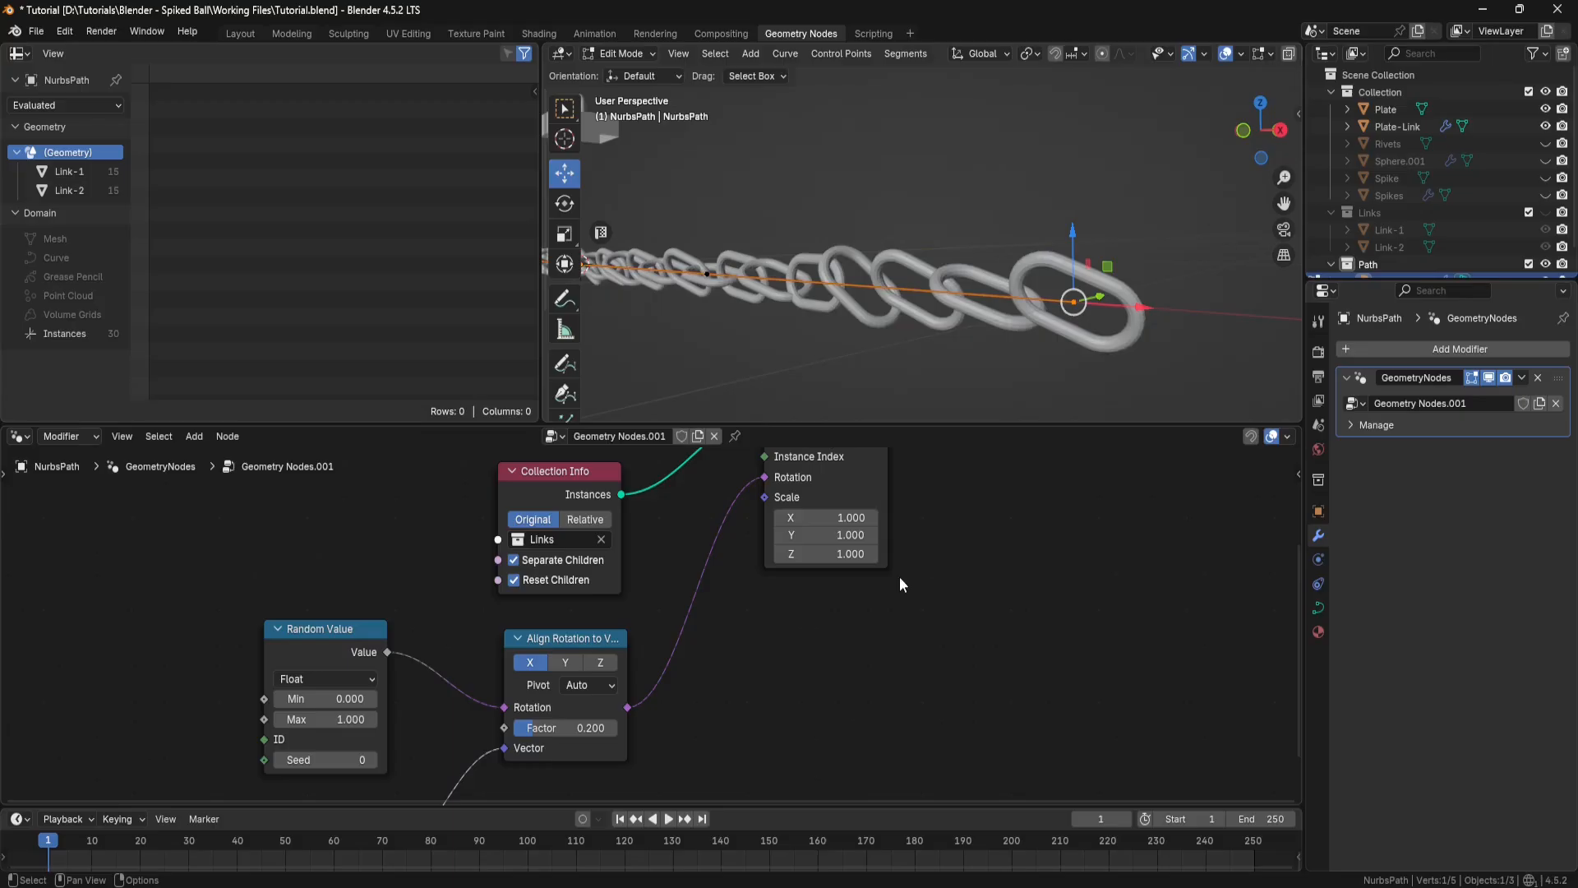
double_click(599, 730)
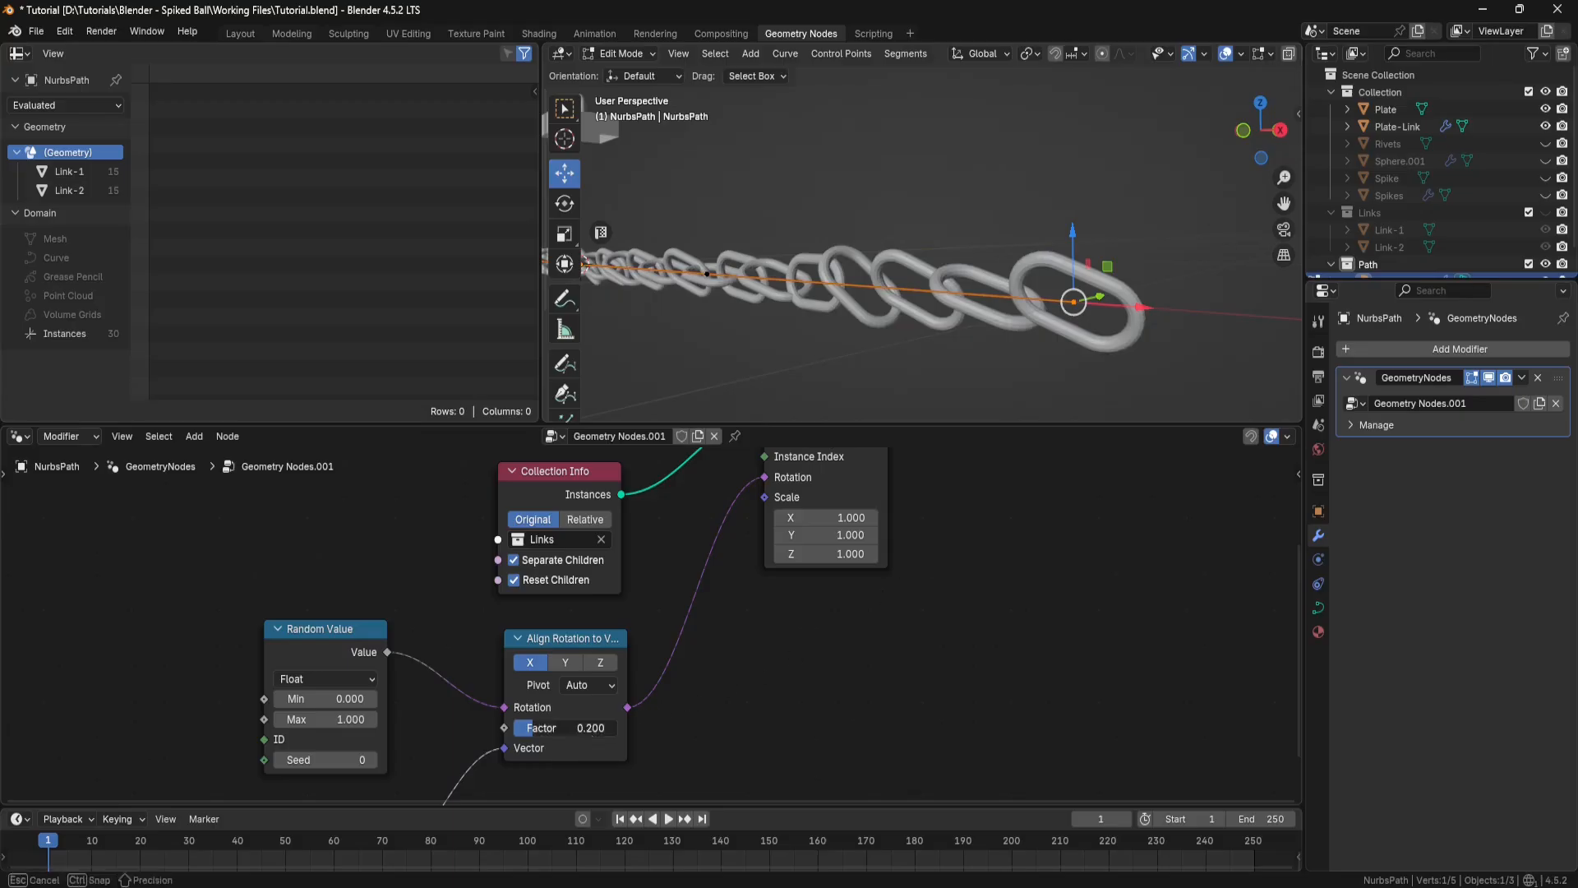
type("1")
key("Return")
Step: Set the Random Value node's Max to 0.2 and its Seed to 2
scroll(723, 688, "down", 2)
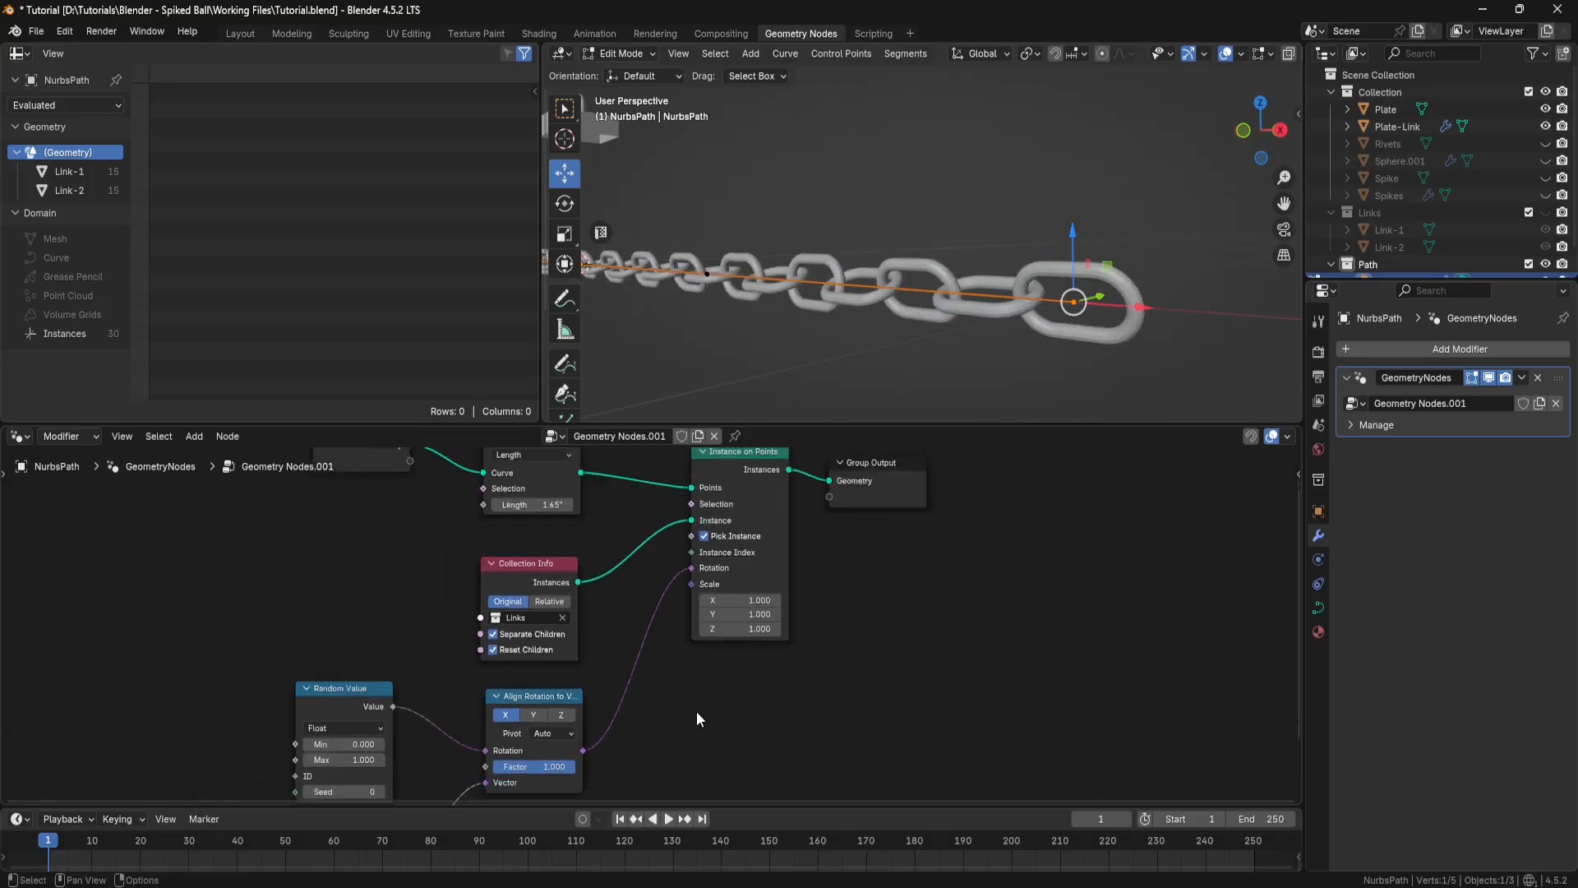
middle_click_drag(697, 712, 761, 627)
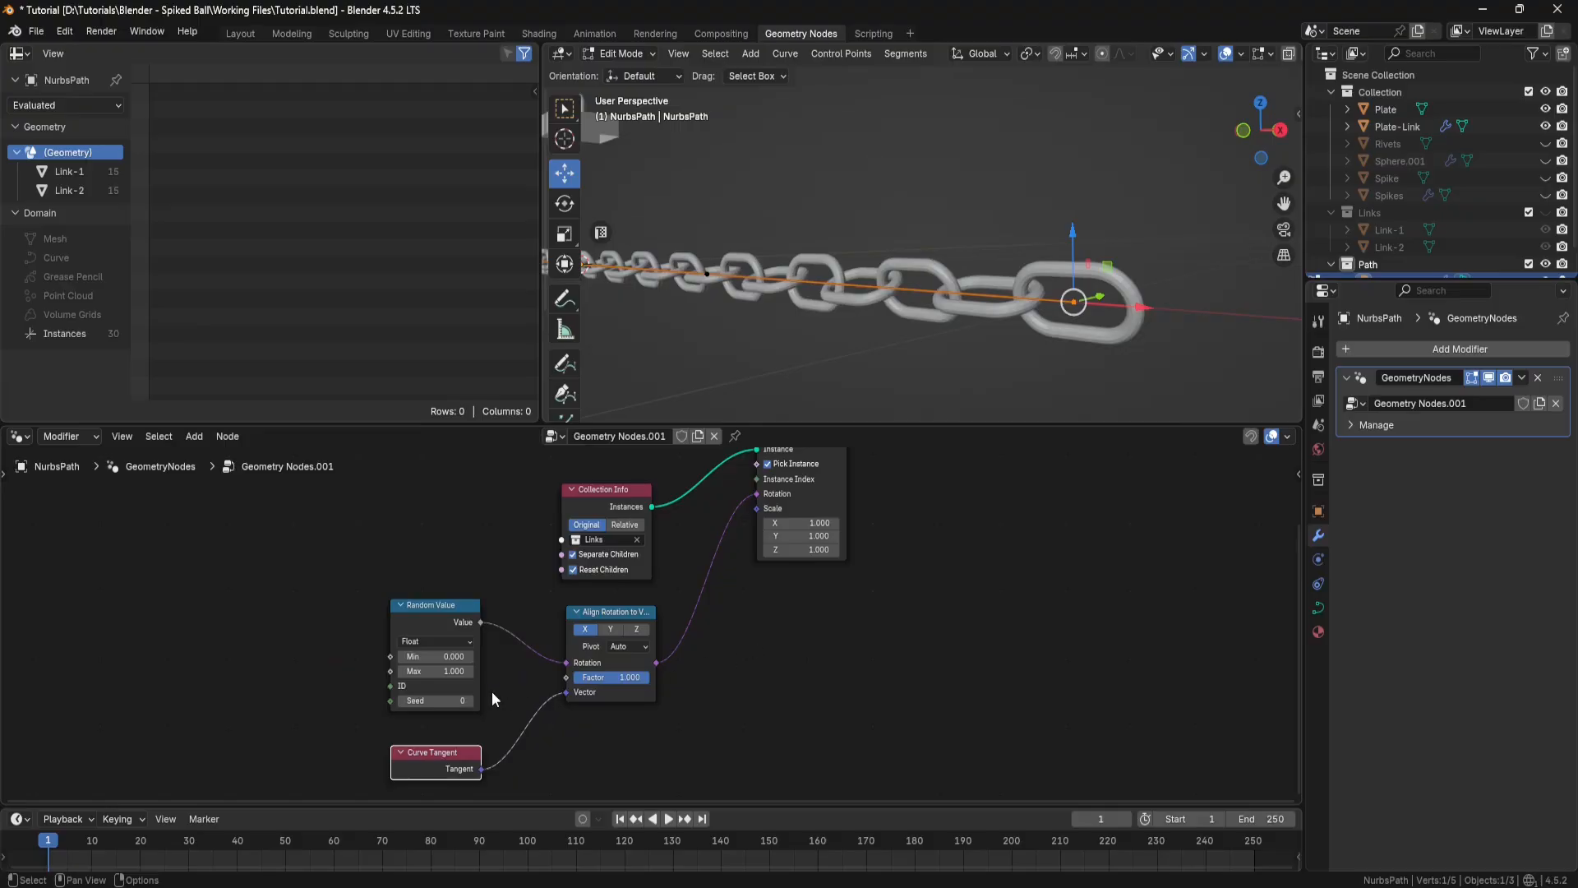
scroll(491, 692, "up", 1)
left_click(456, 671)
type(".2")
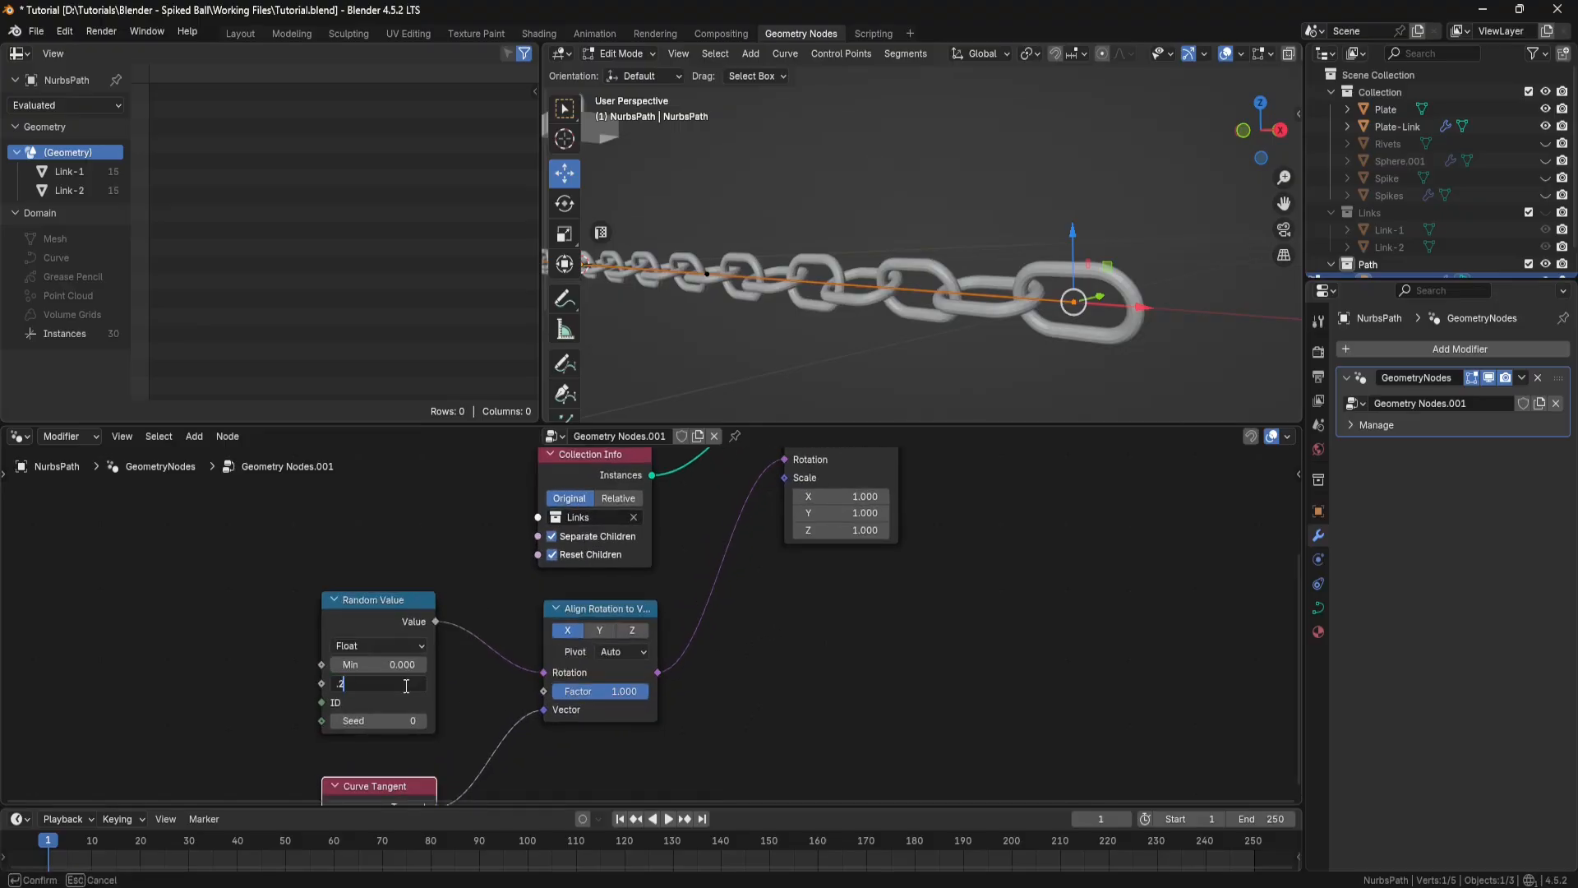
key("Return")
left_click(405, 720)
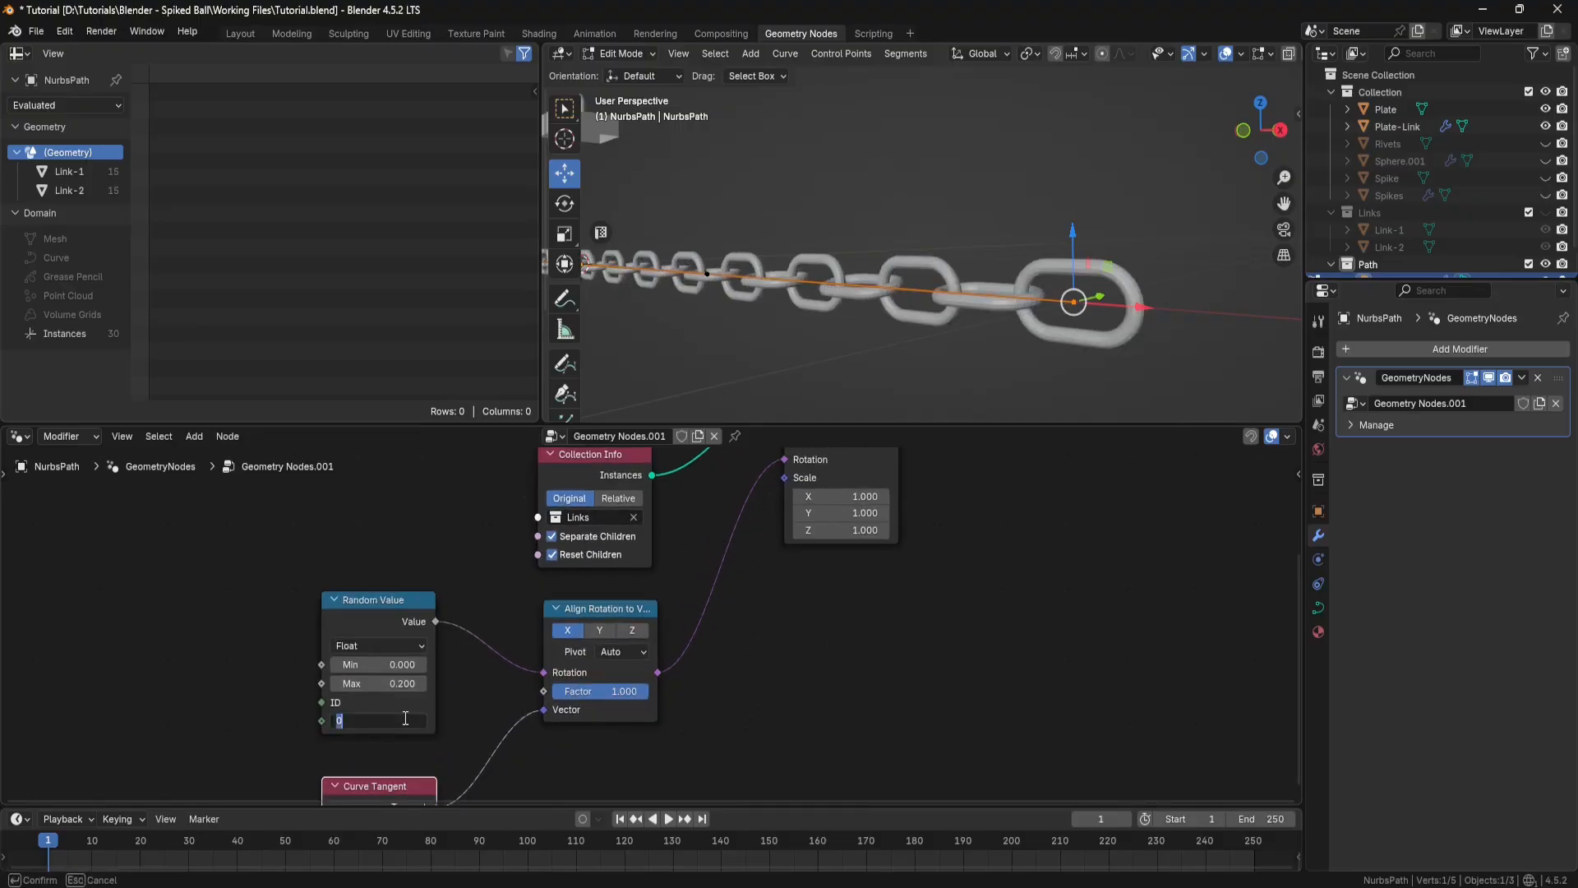
key("Return")
middle_click_drag(793, 367, 839, 353)
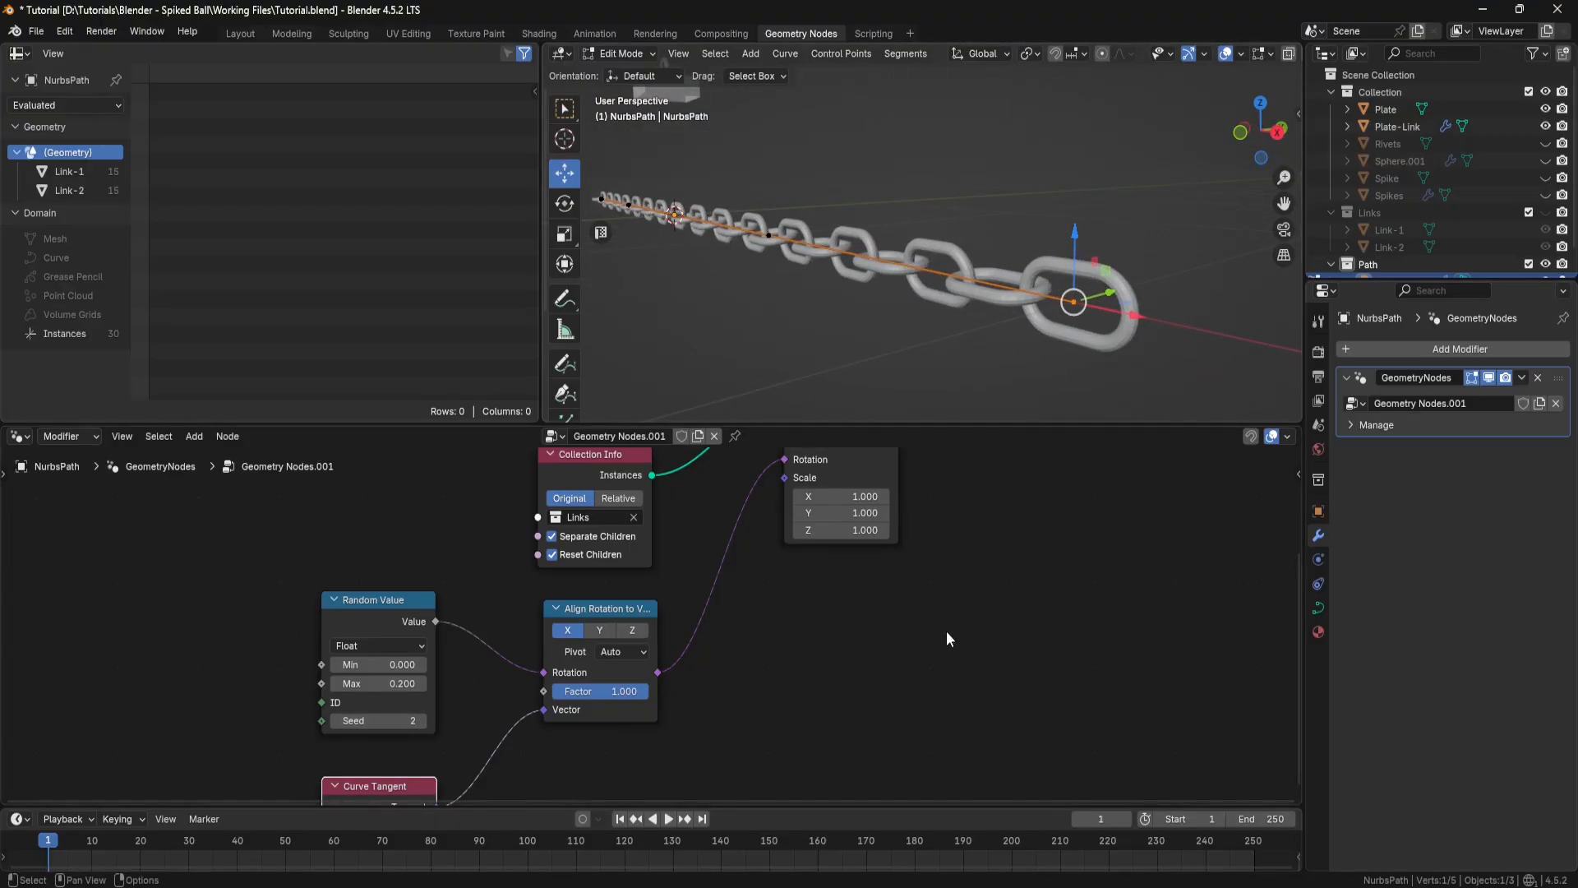
Step: Move the Group Output node aside and insert a Realize Instances node between Instance on Points and Group Output
key("Home")
middle_click_drag(886, 507, 797, 627)
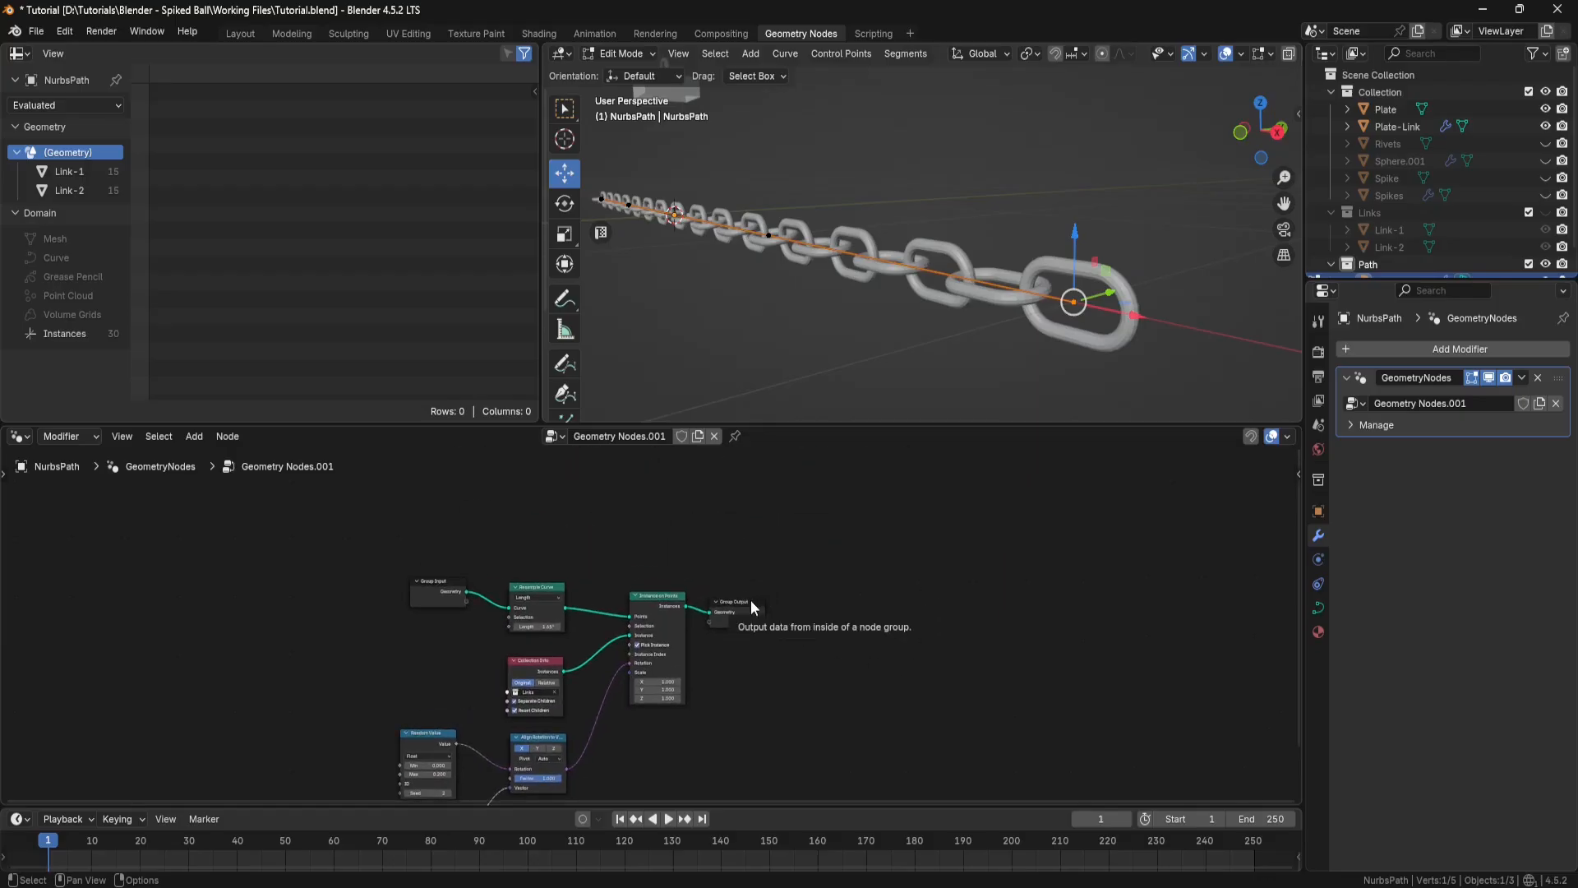
left_click_drag(751, 600, 845, 551)
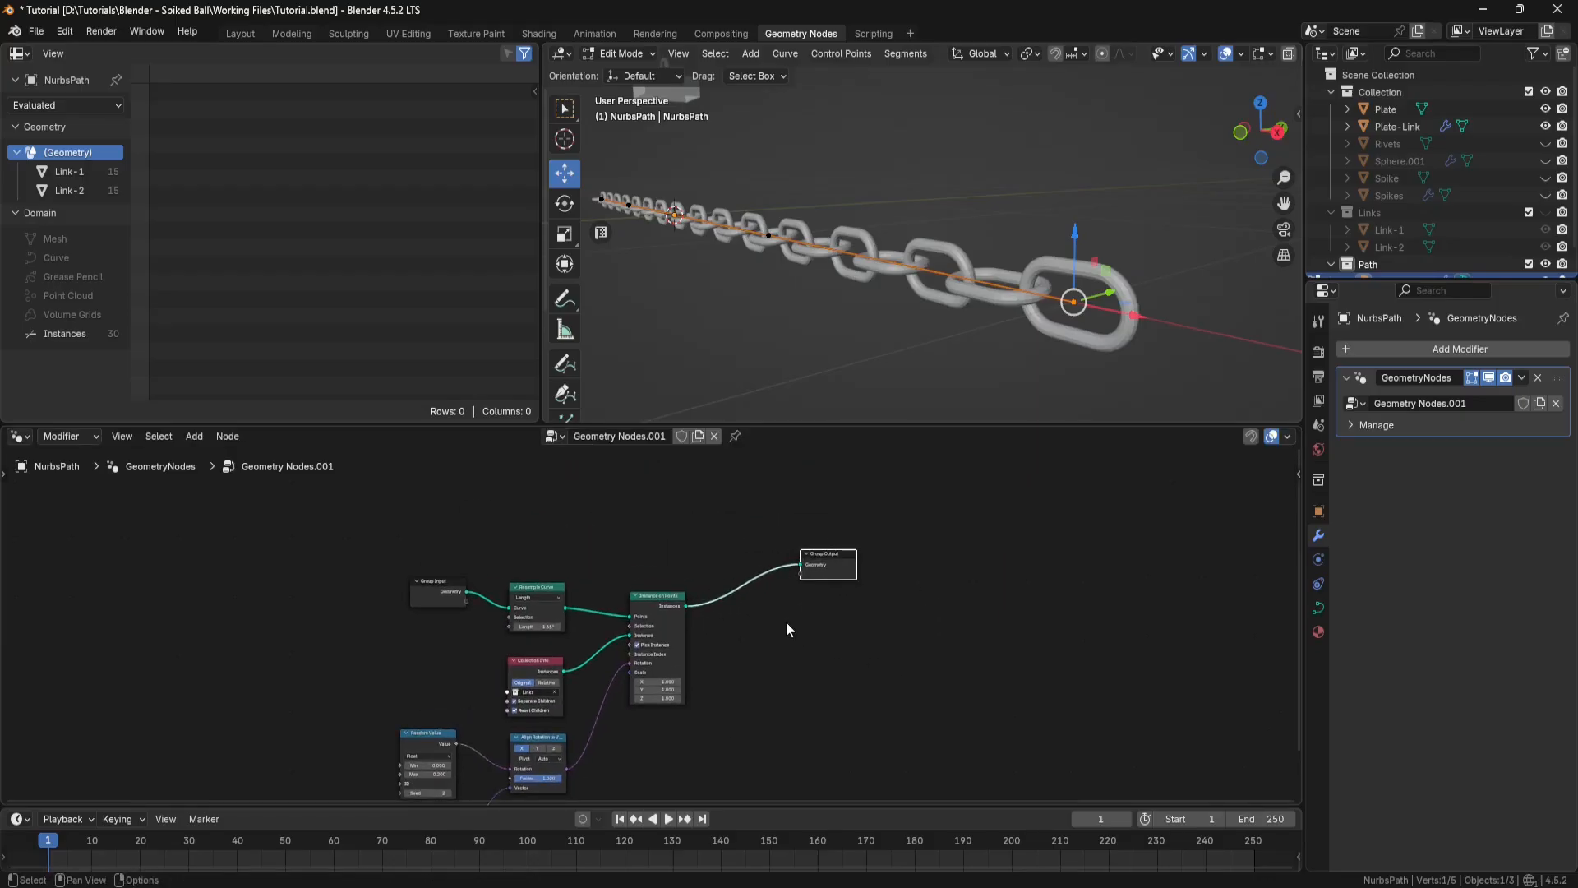
key("shift+a")
left_click(764, 518)
type("realize")
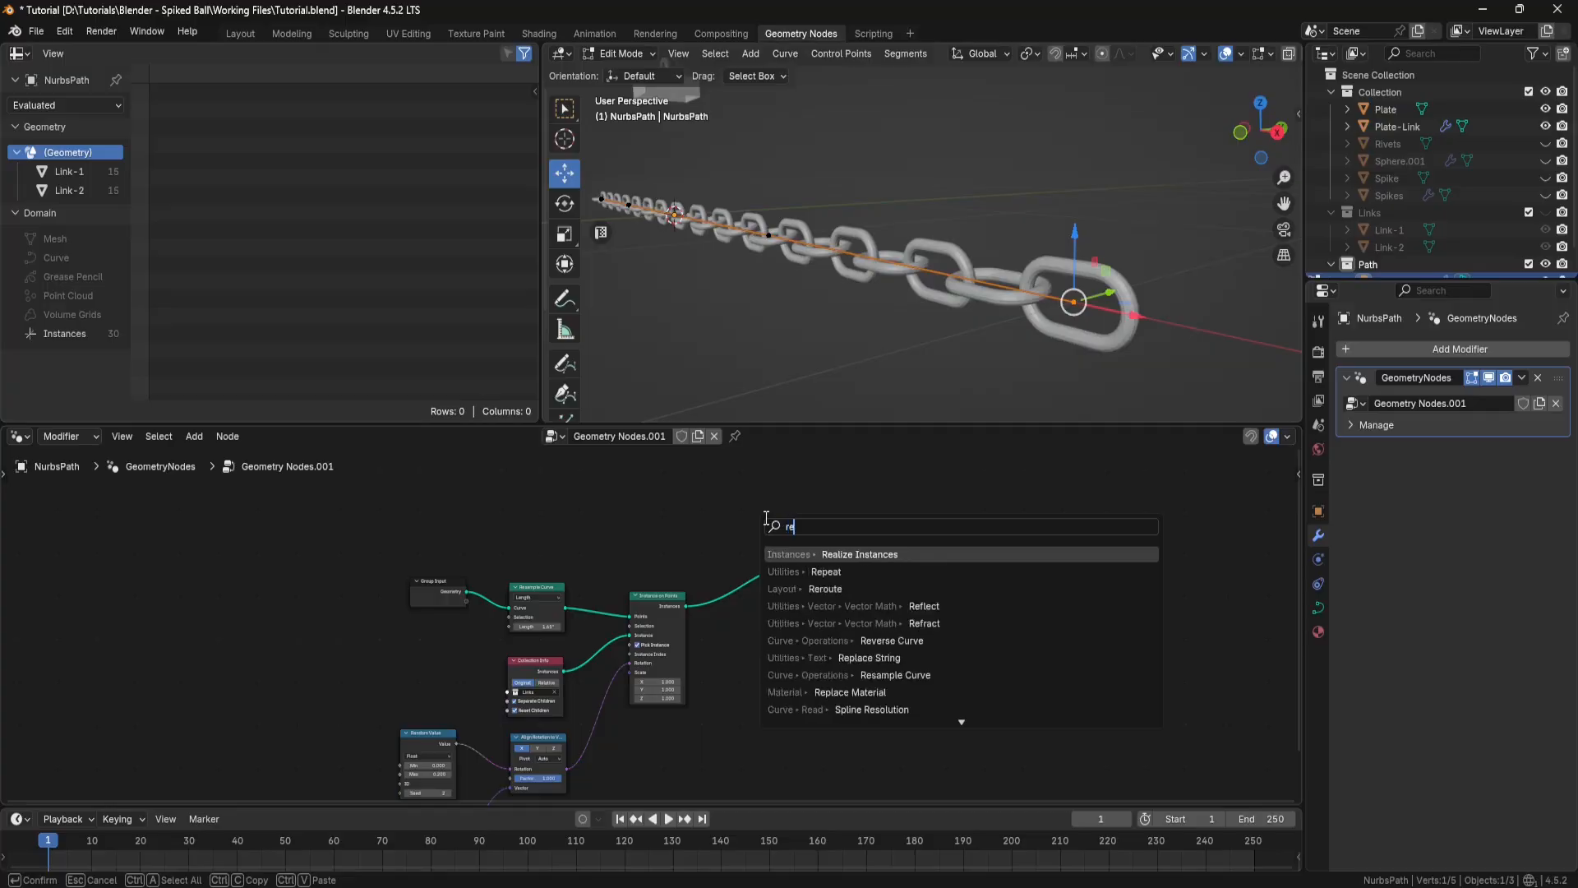
left_click(850, 556)
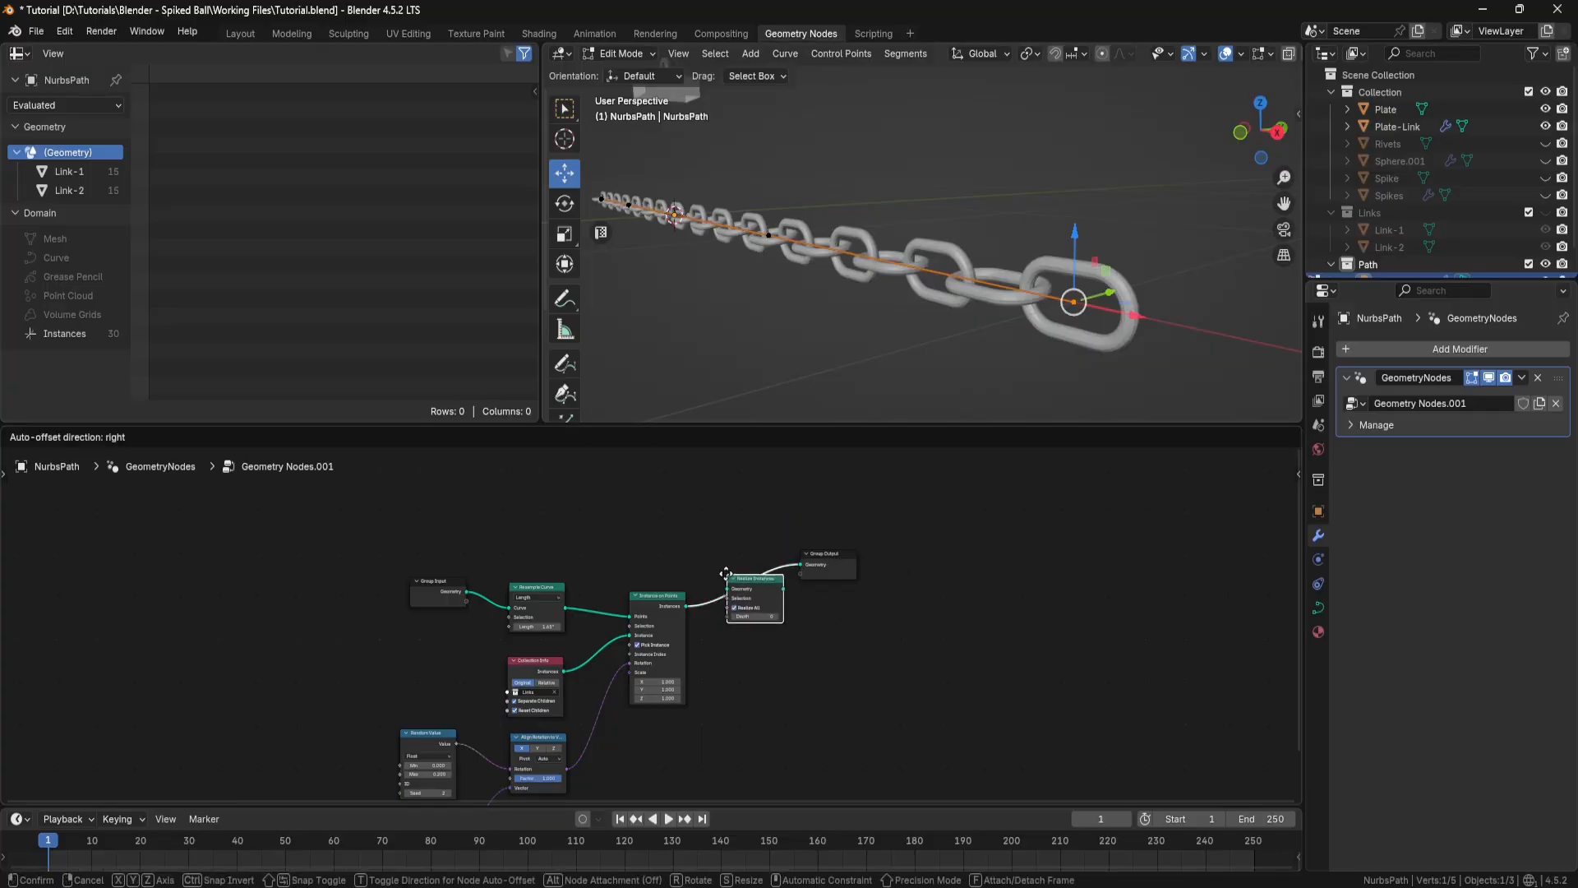
left_click(749, 593)
middle_click_drag(828, 619, 873, 566)
left_click(869, 558, "shift")
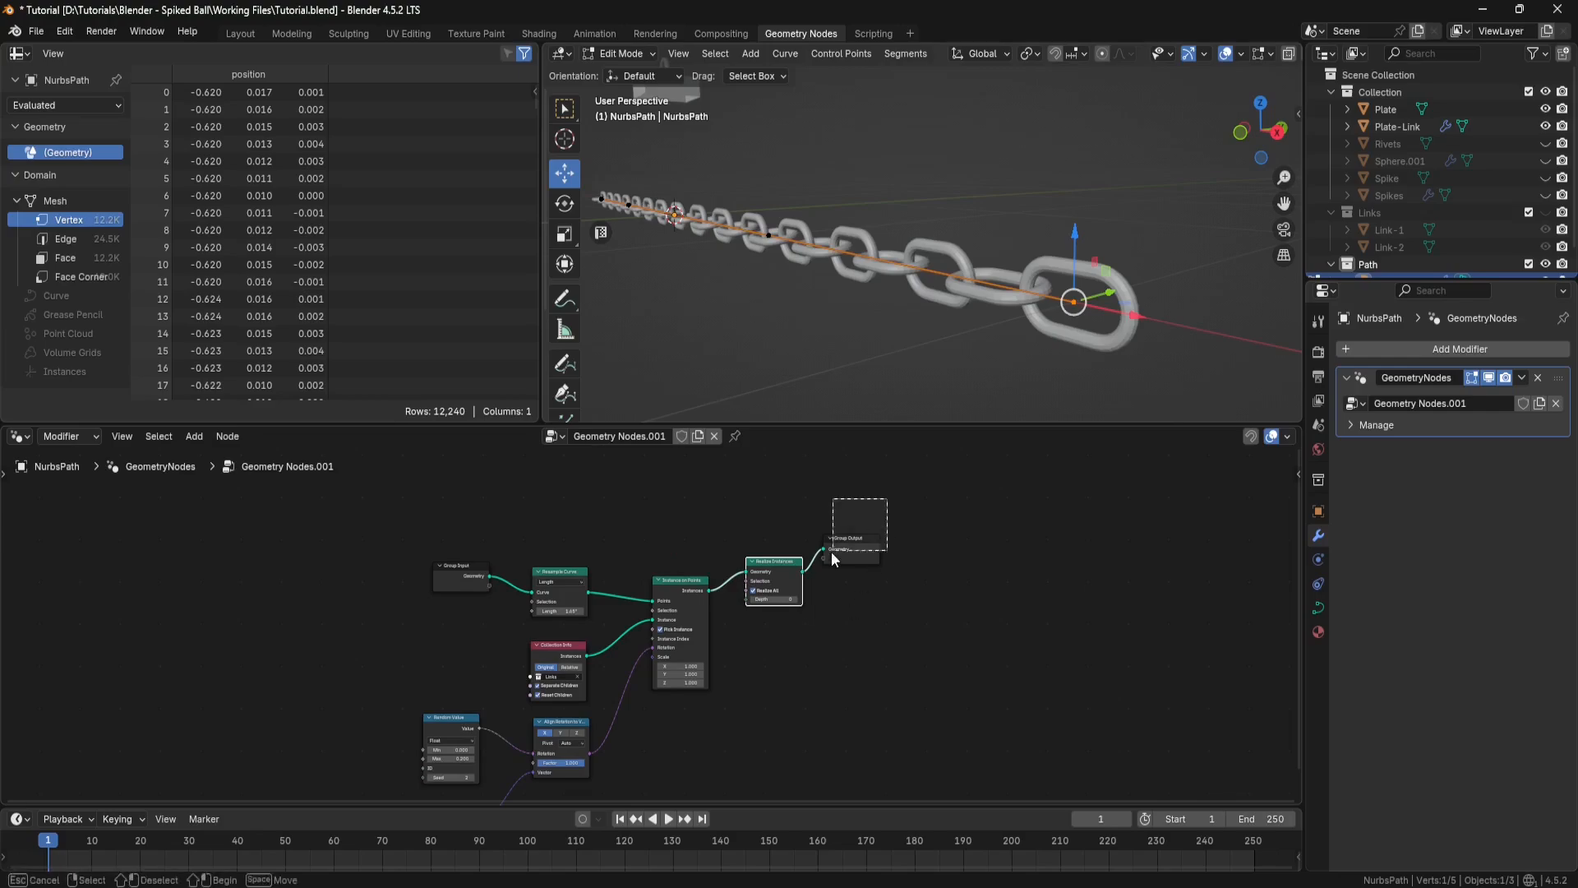
Step: Move Realize Instances closer to Group Output and insert a Set Material node between Instance on Points and Realize Instances
left_click(780, 596, "shift")
left_click_drag(785, 568, 867, 540)
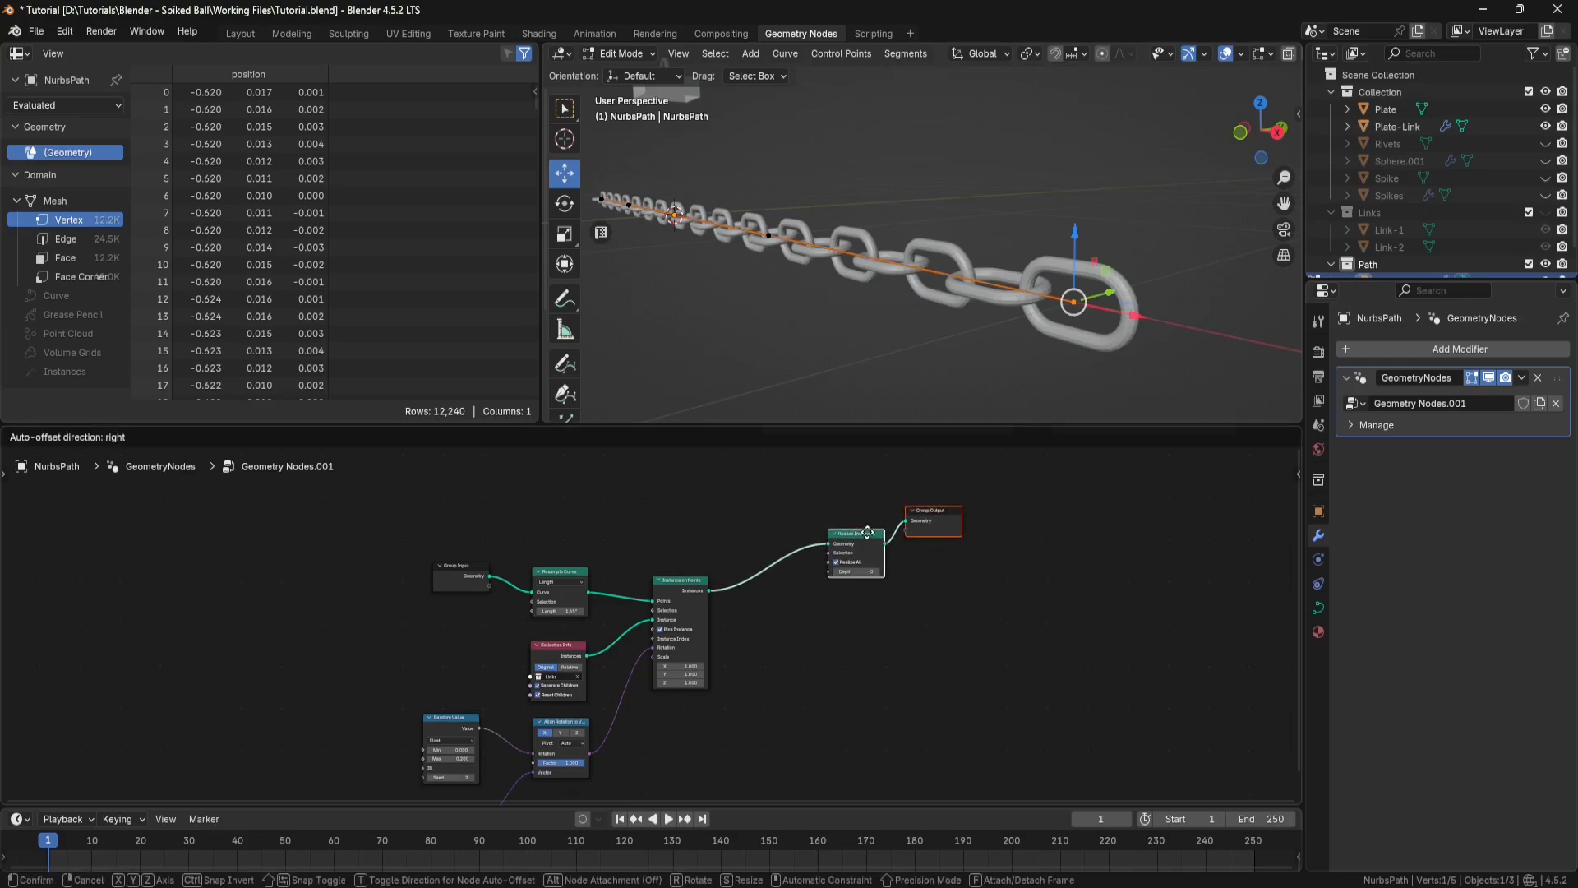
key("shift+a")
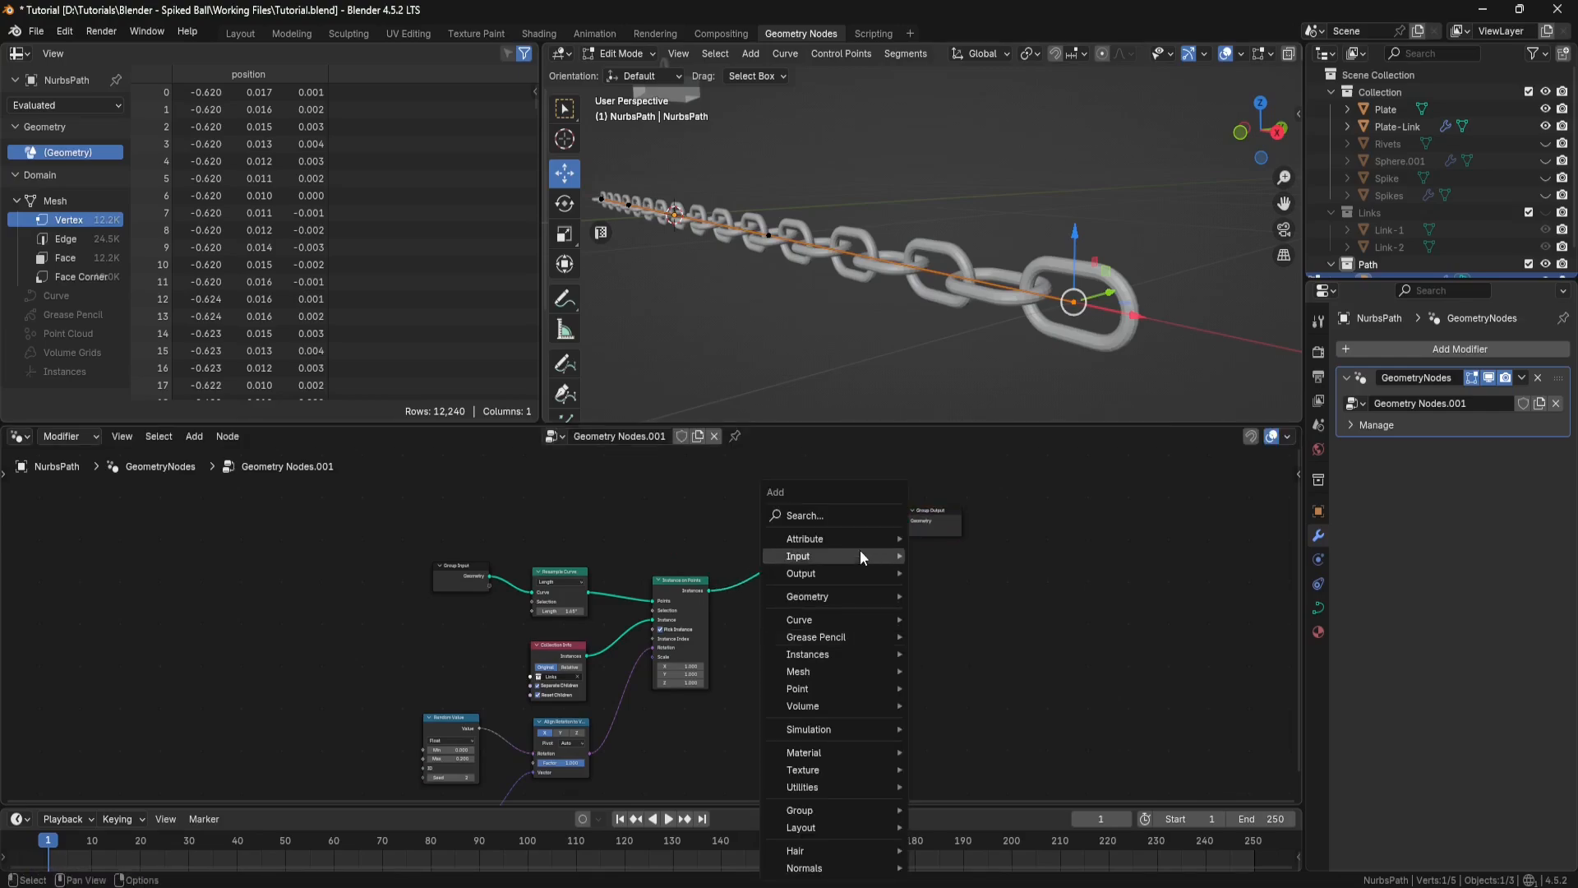
left_click(853, 520)
type("set mater")
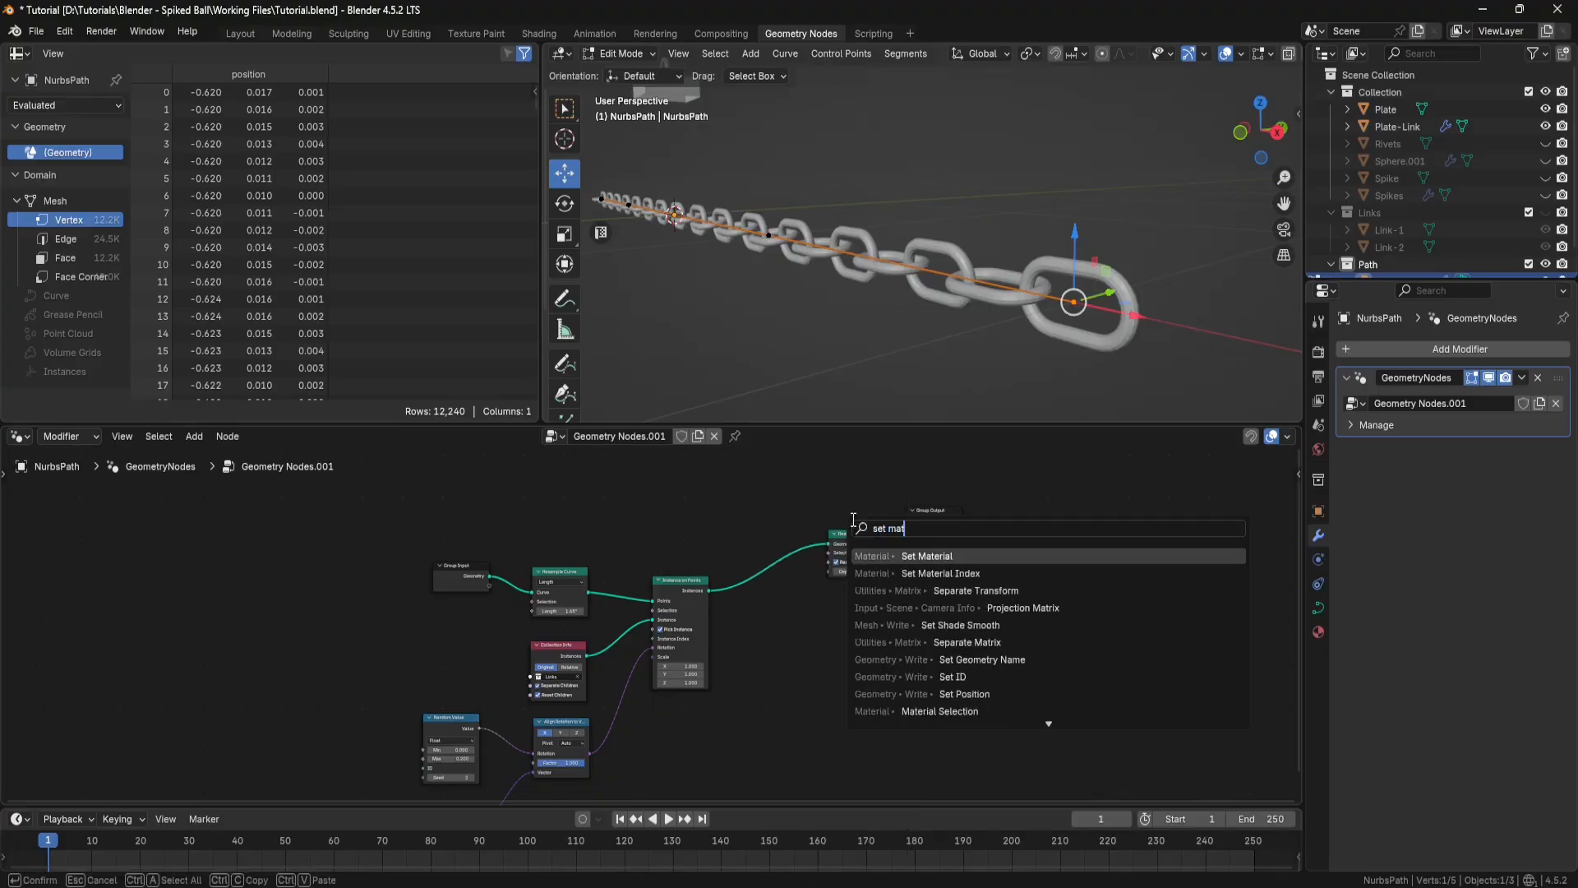
left_click(913, 556)
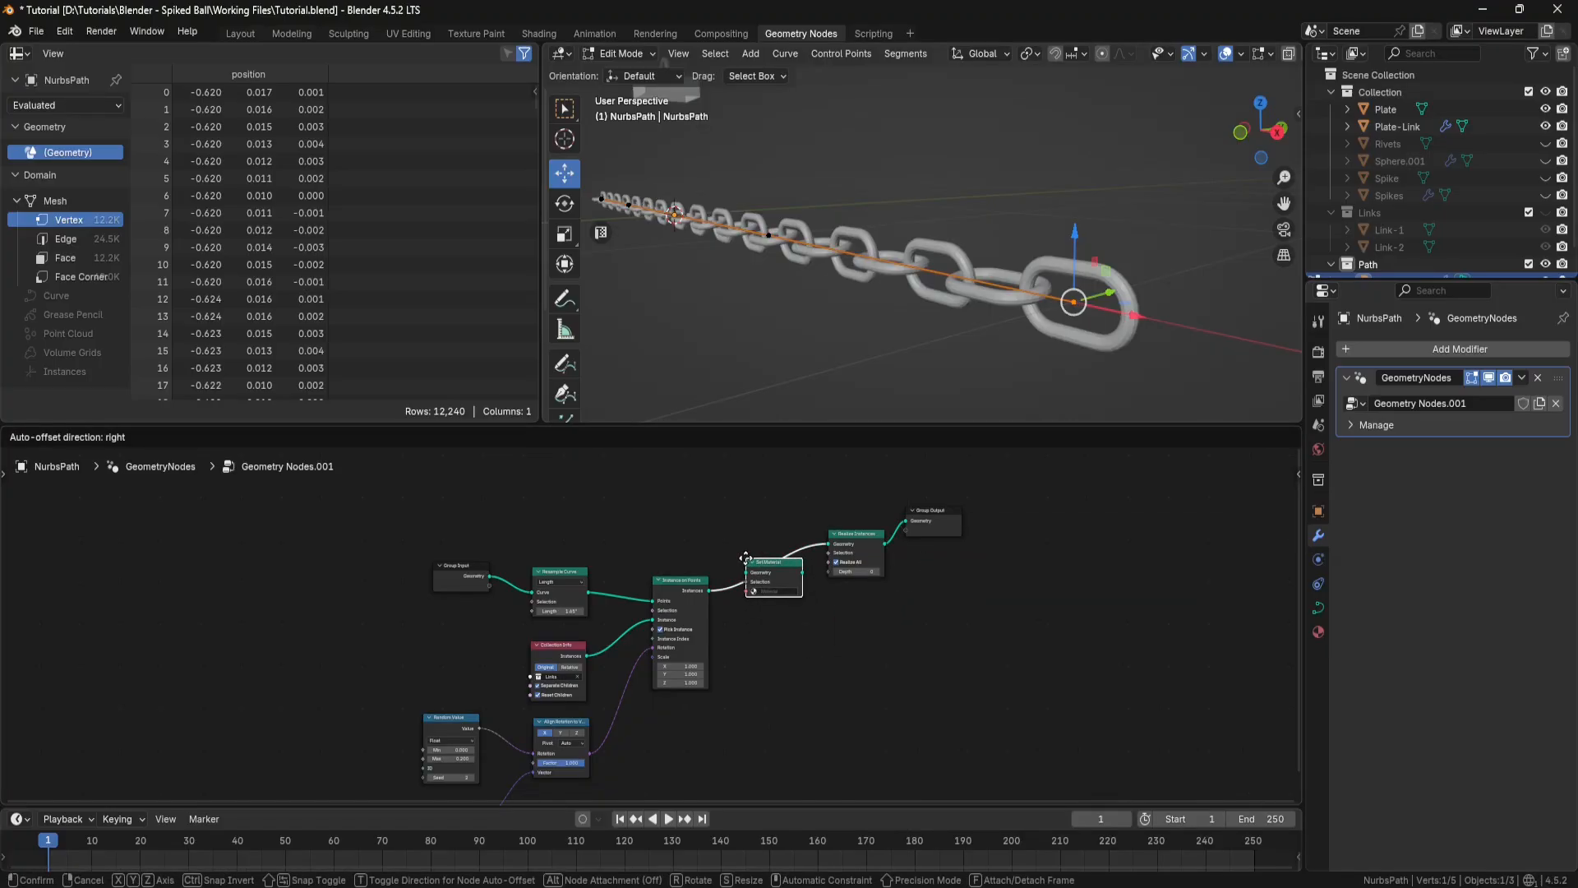
left_click(746, 558)
scroll(1065, 608, "up", 4)
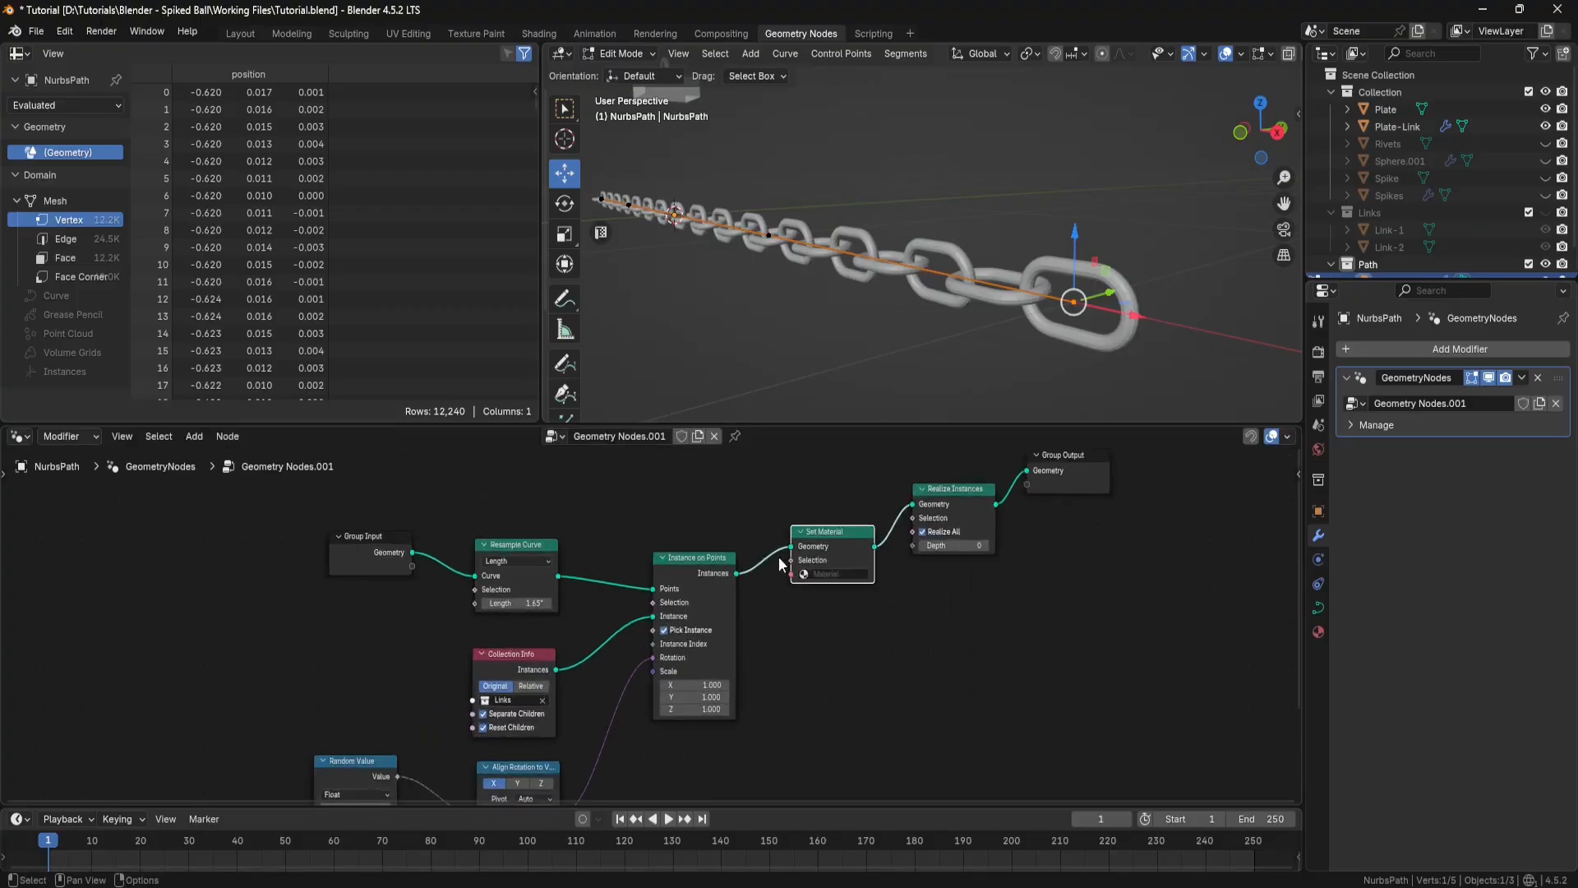
middle_click_drag(1066, 601, 757, 707)
scroll(708, 691, "up", 2)
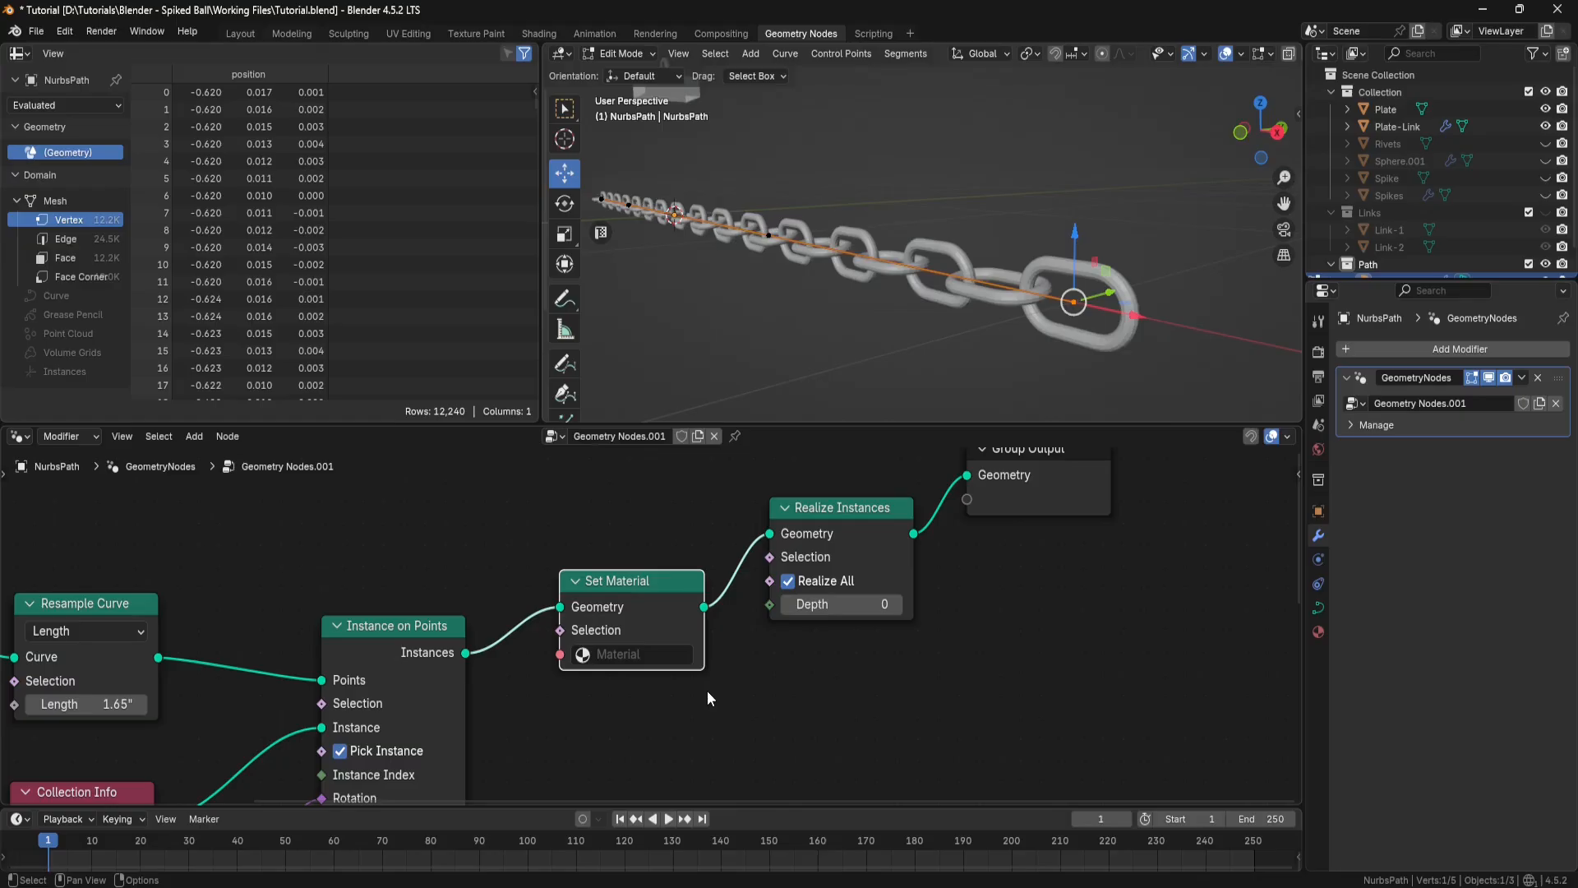
left_click(600, 654)
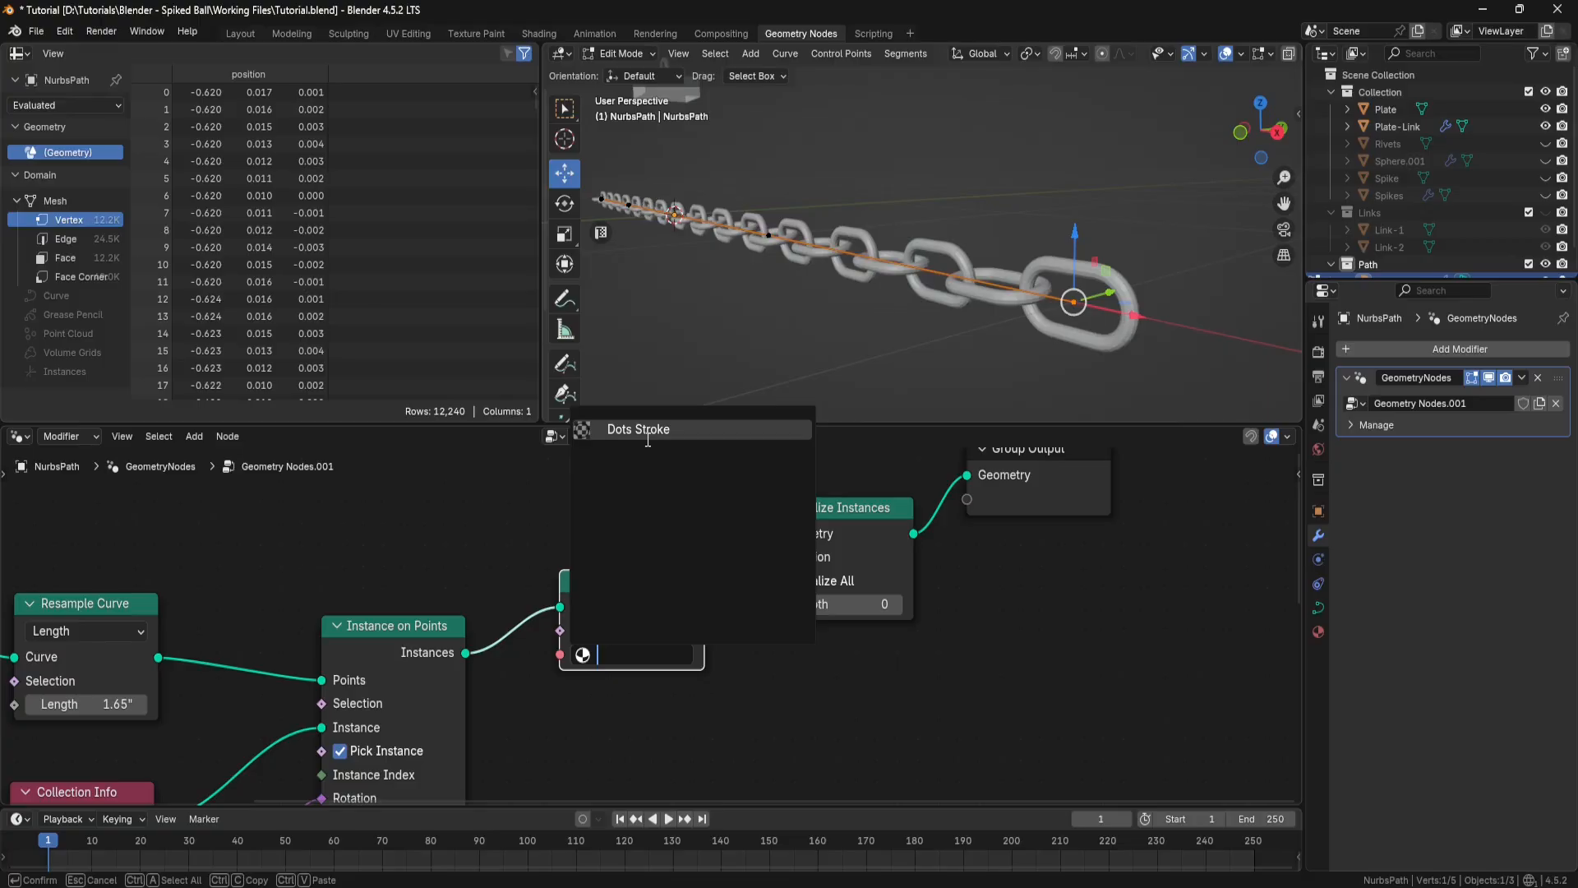
left_click(540, 495)
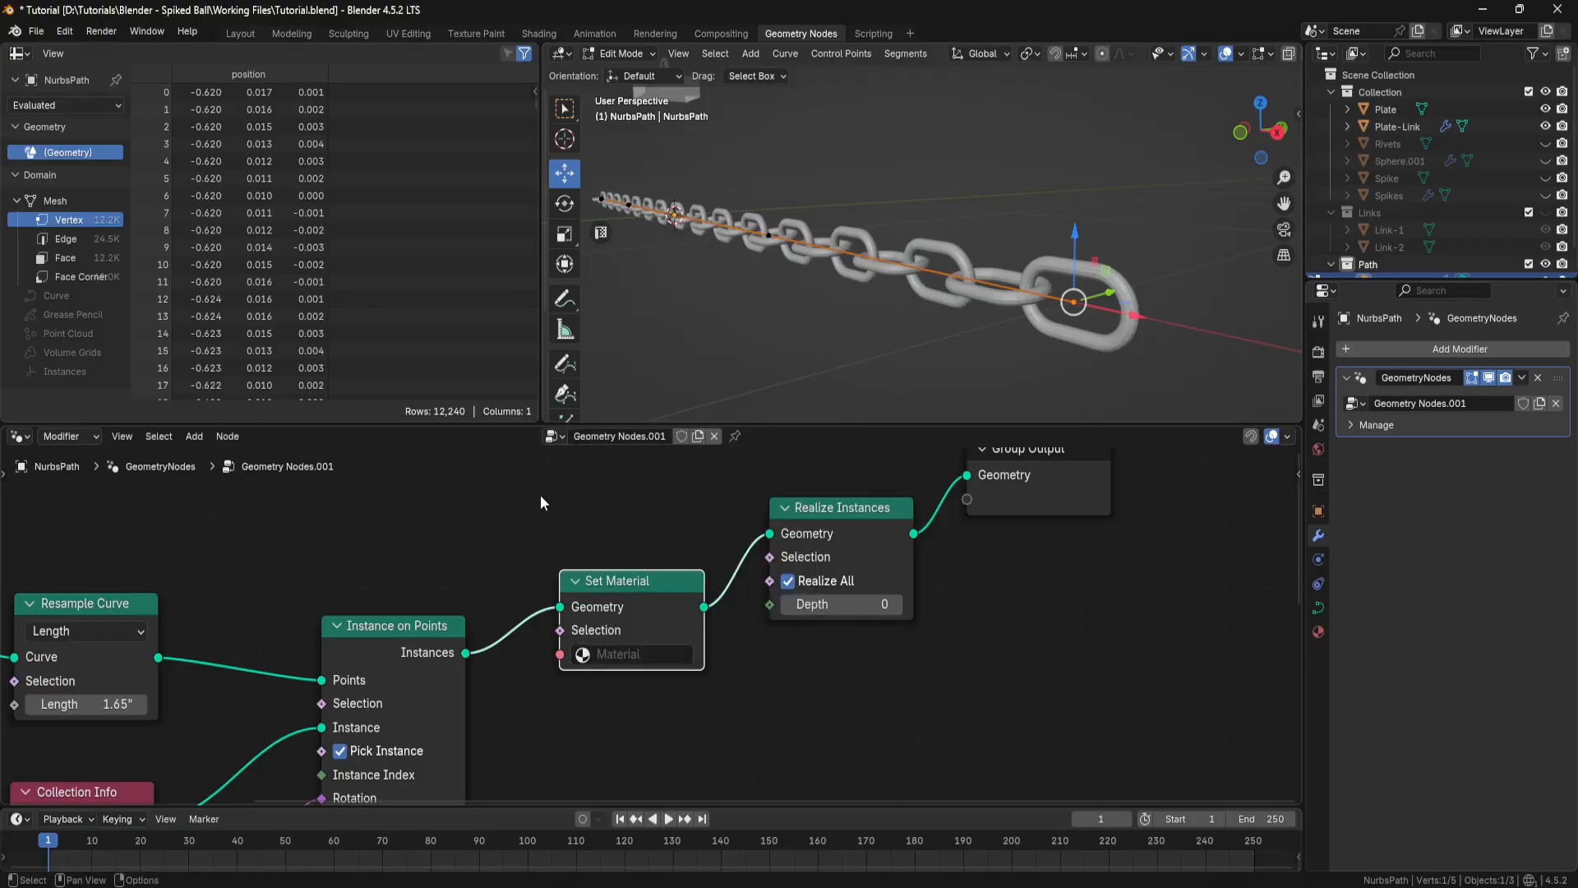
left_click(39, 35)
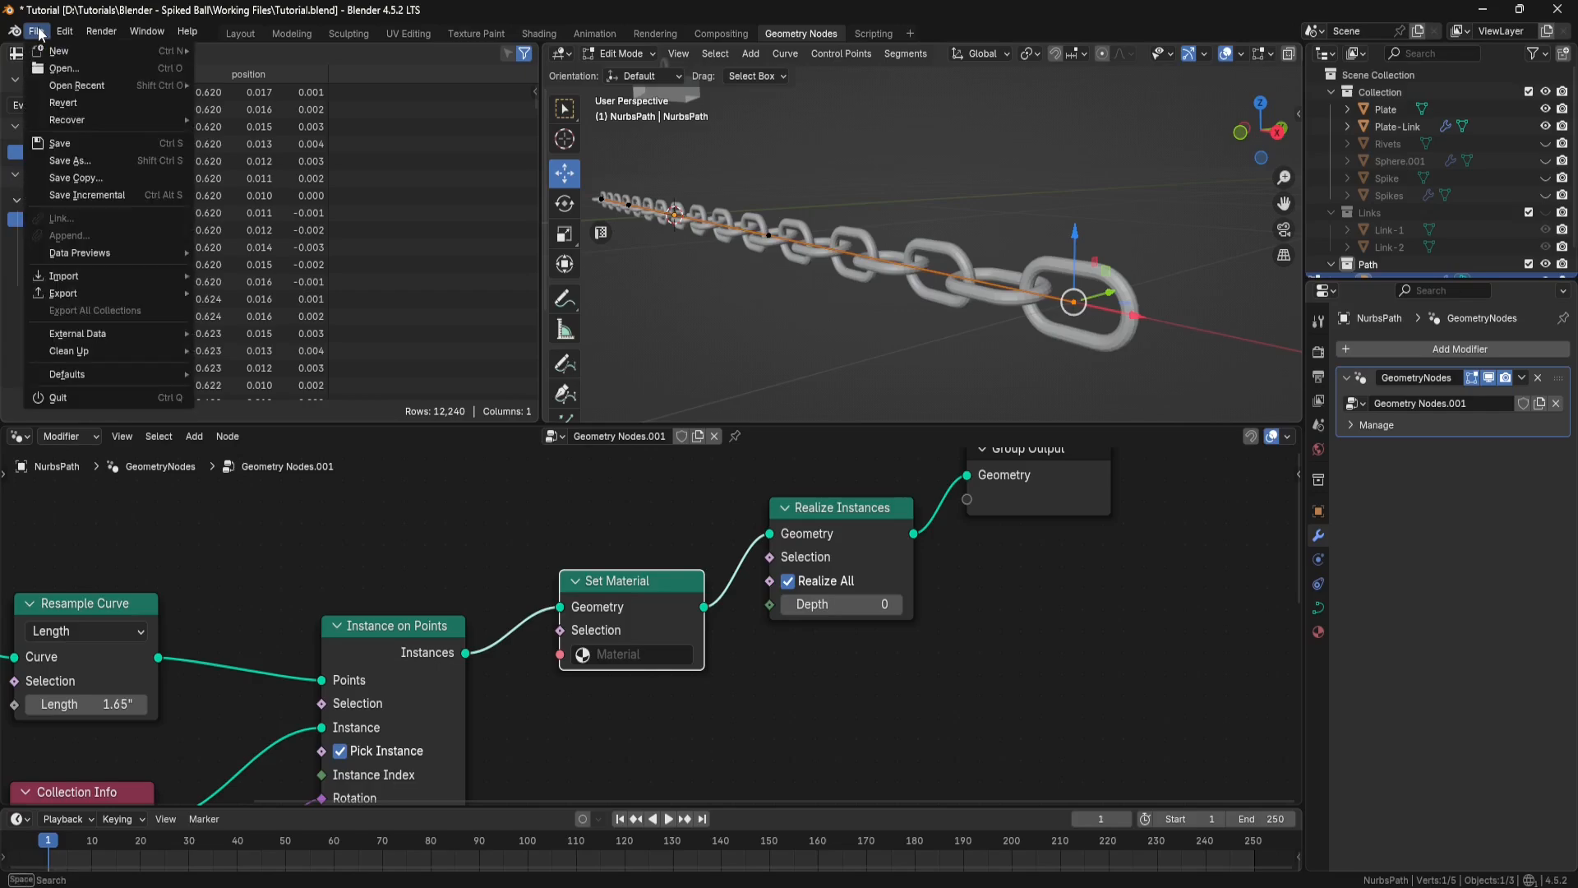
left_click(39, 35)
left_click(880, 159)
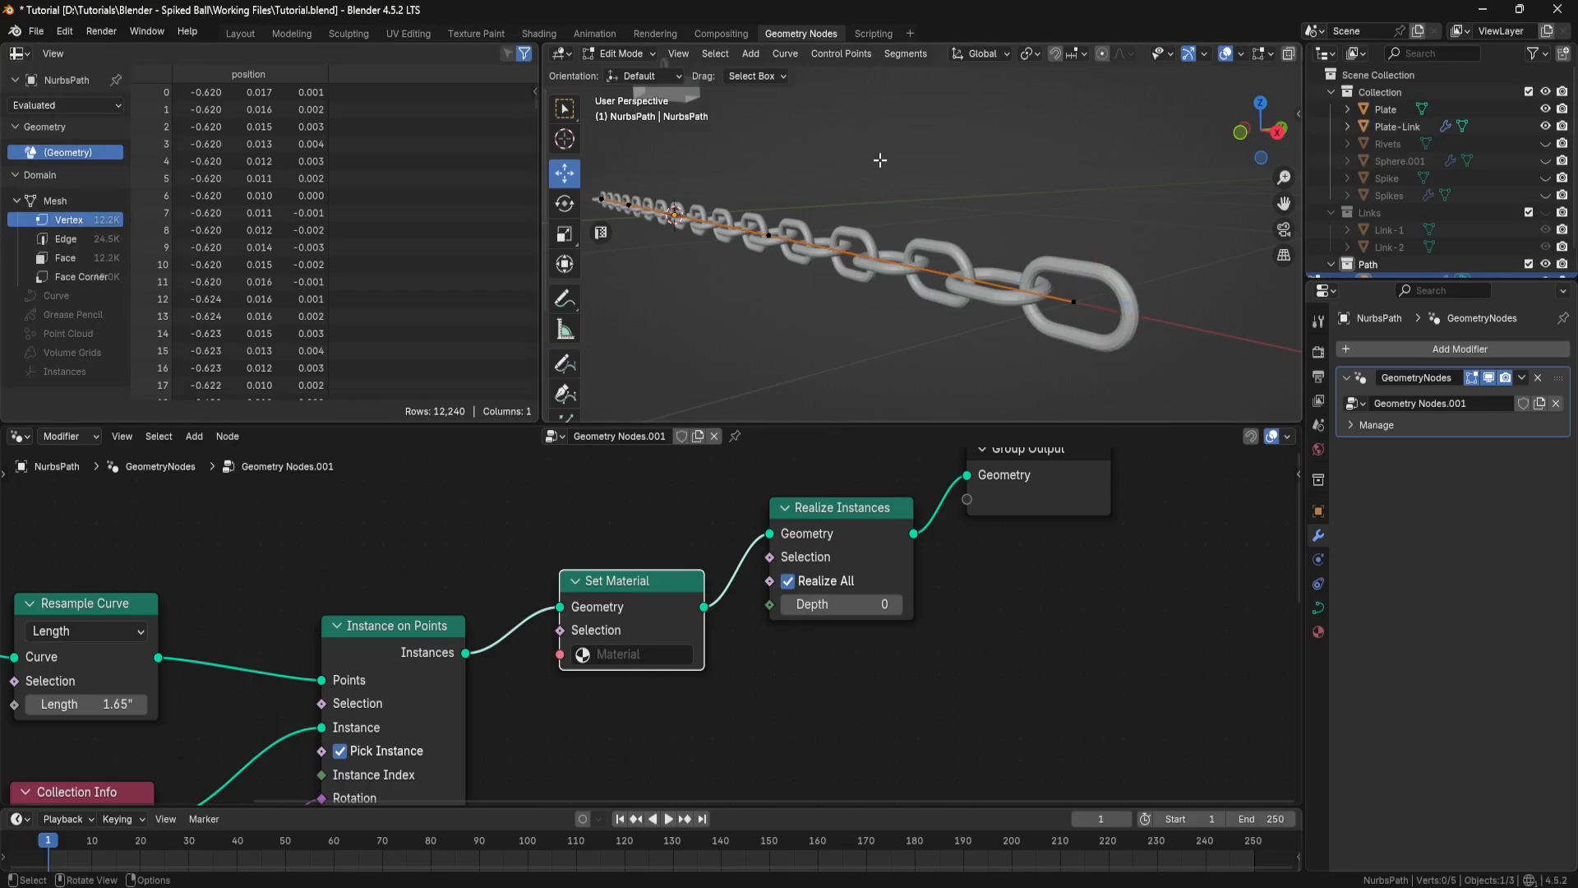
left_click(38, 33)
left_click(38, 35)
Step: Switch to the Layout workspace and return the NurbsPath to Object Mode
left_click(241, 33)
left_click(38, 33)
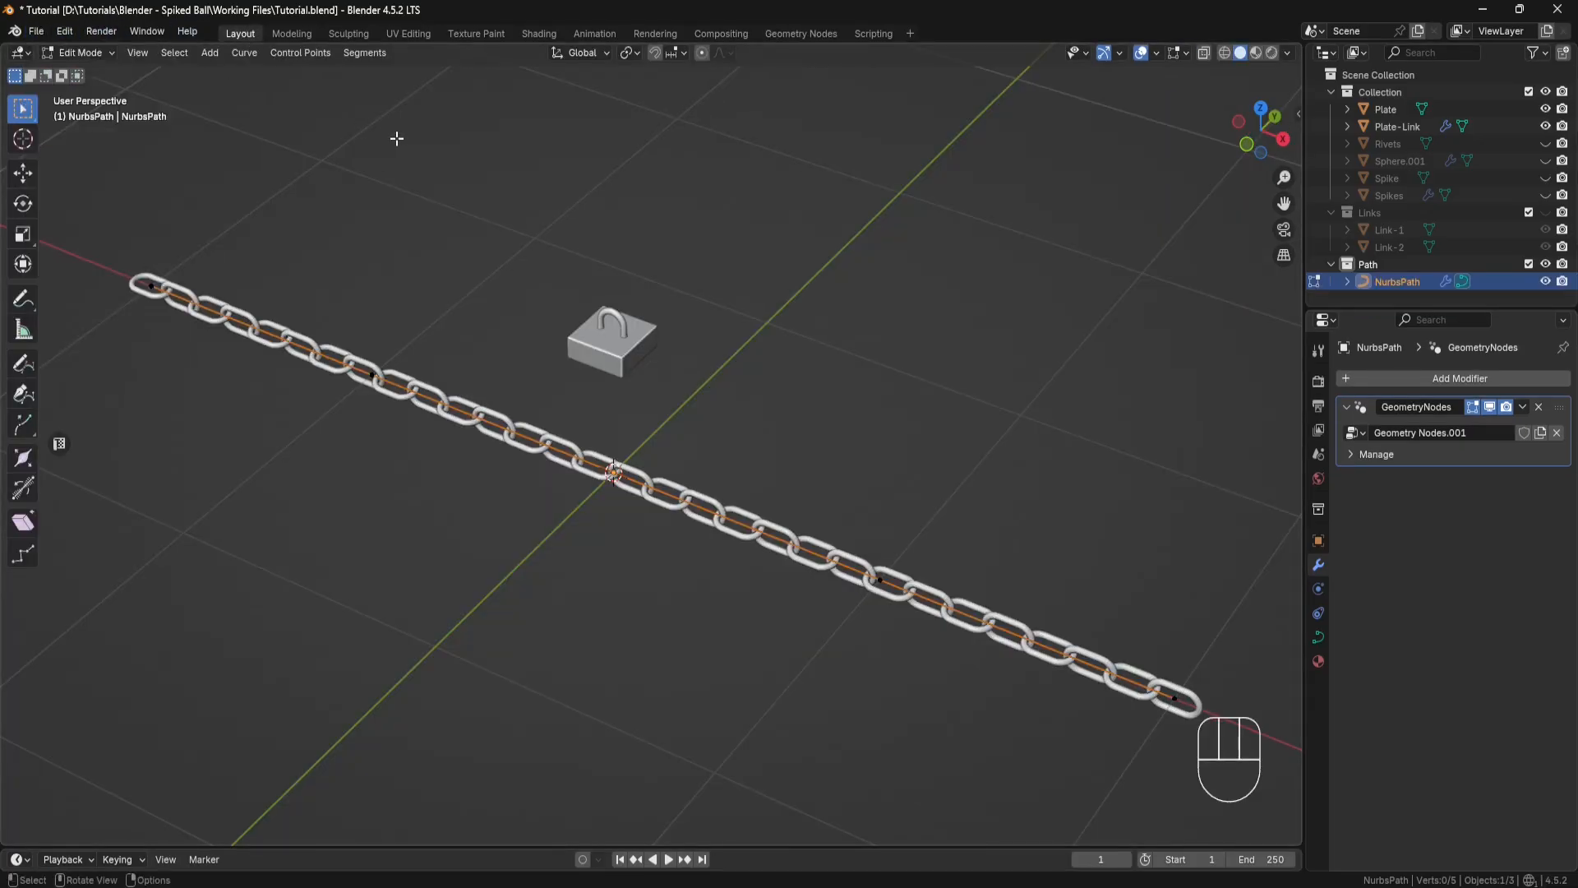
left_click(110, 53)
left_click(82, 73)
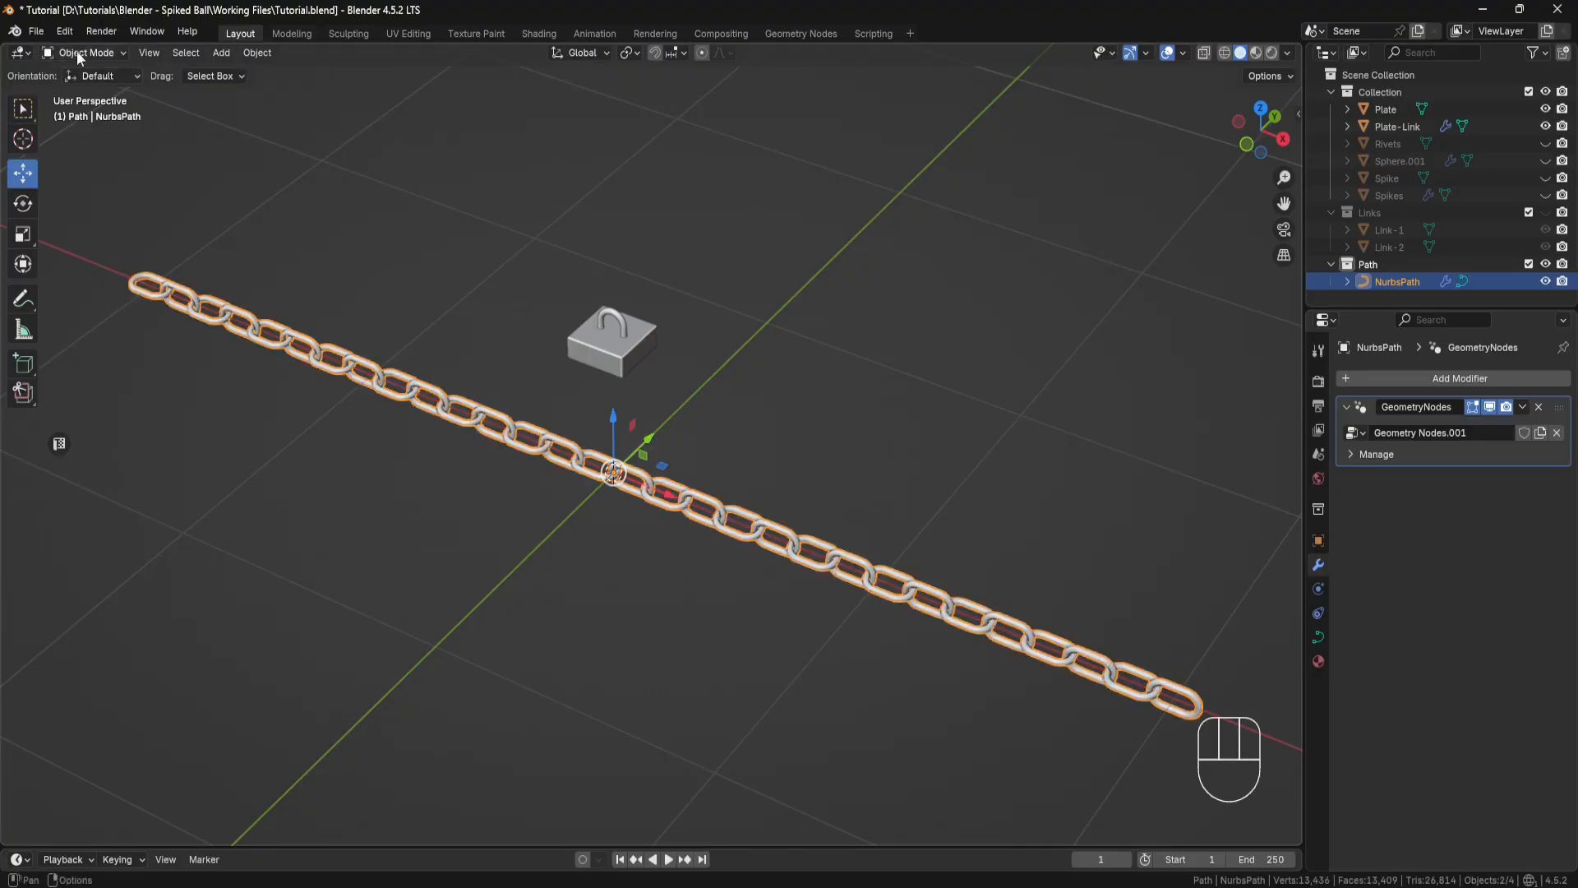
Step: Append the Rusty_Metal material from the Rusty_Metal .blend file in D:\Library\My_Materials\Rusty Metal
left_click(37, 33)
left_click(81, 233)
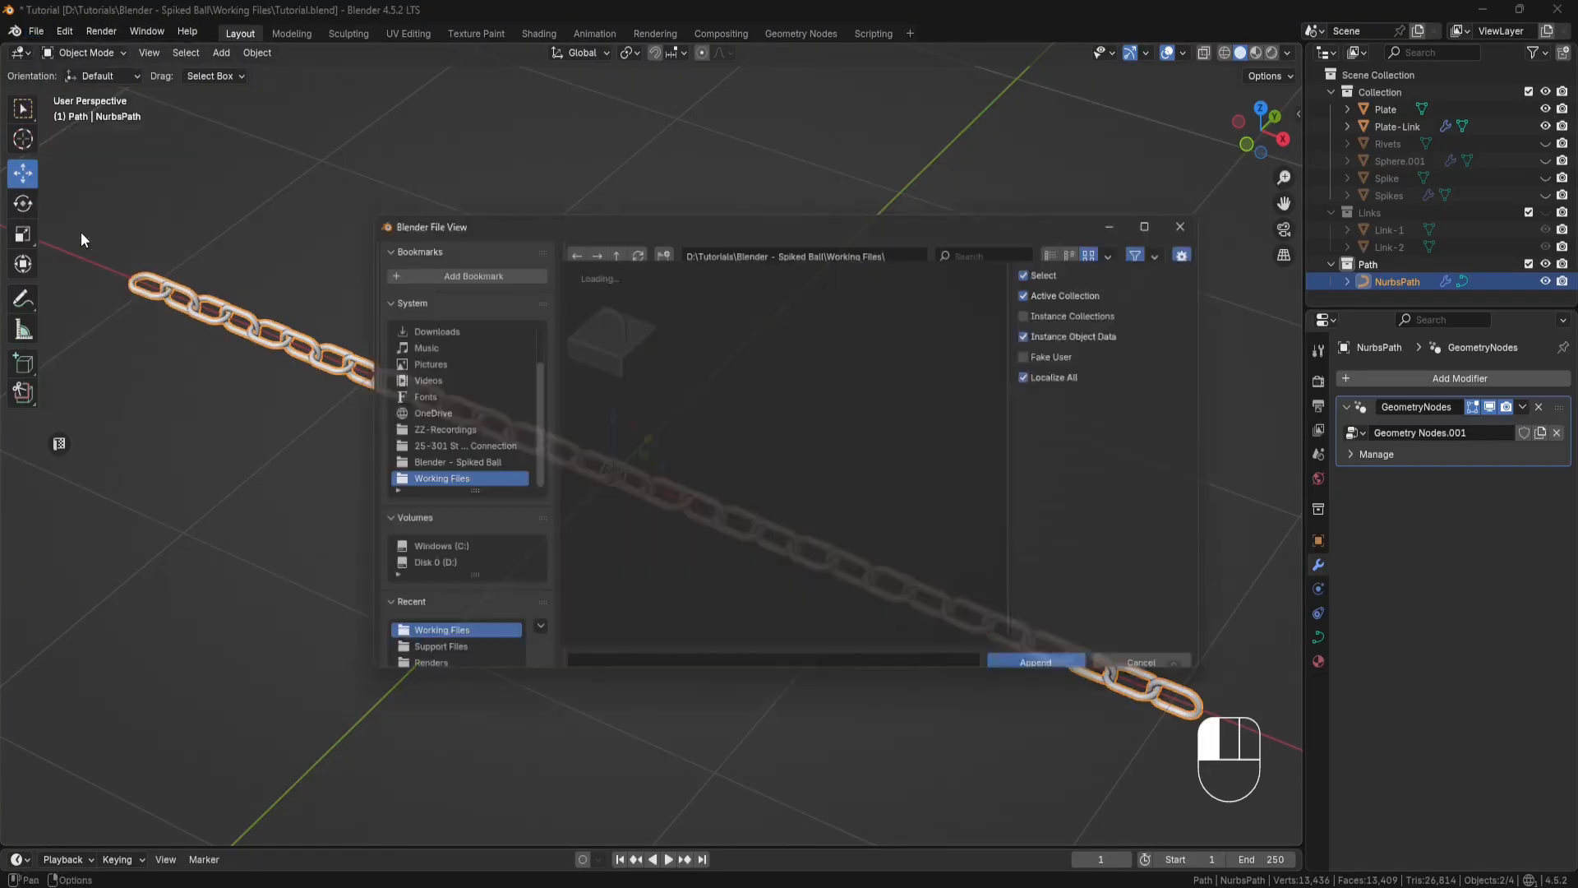
left_click(427, 569)
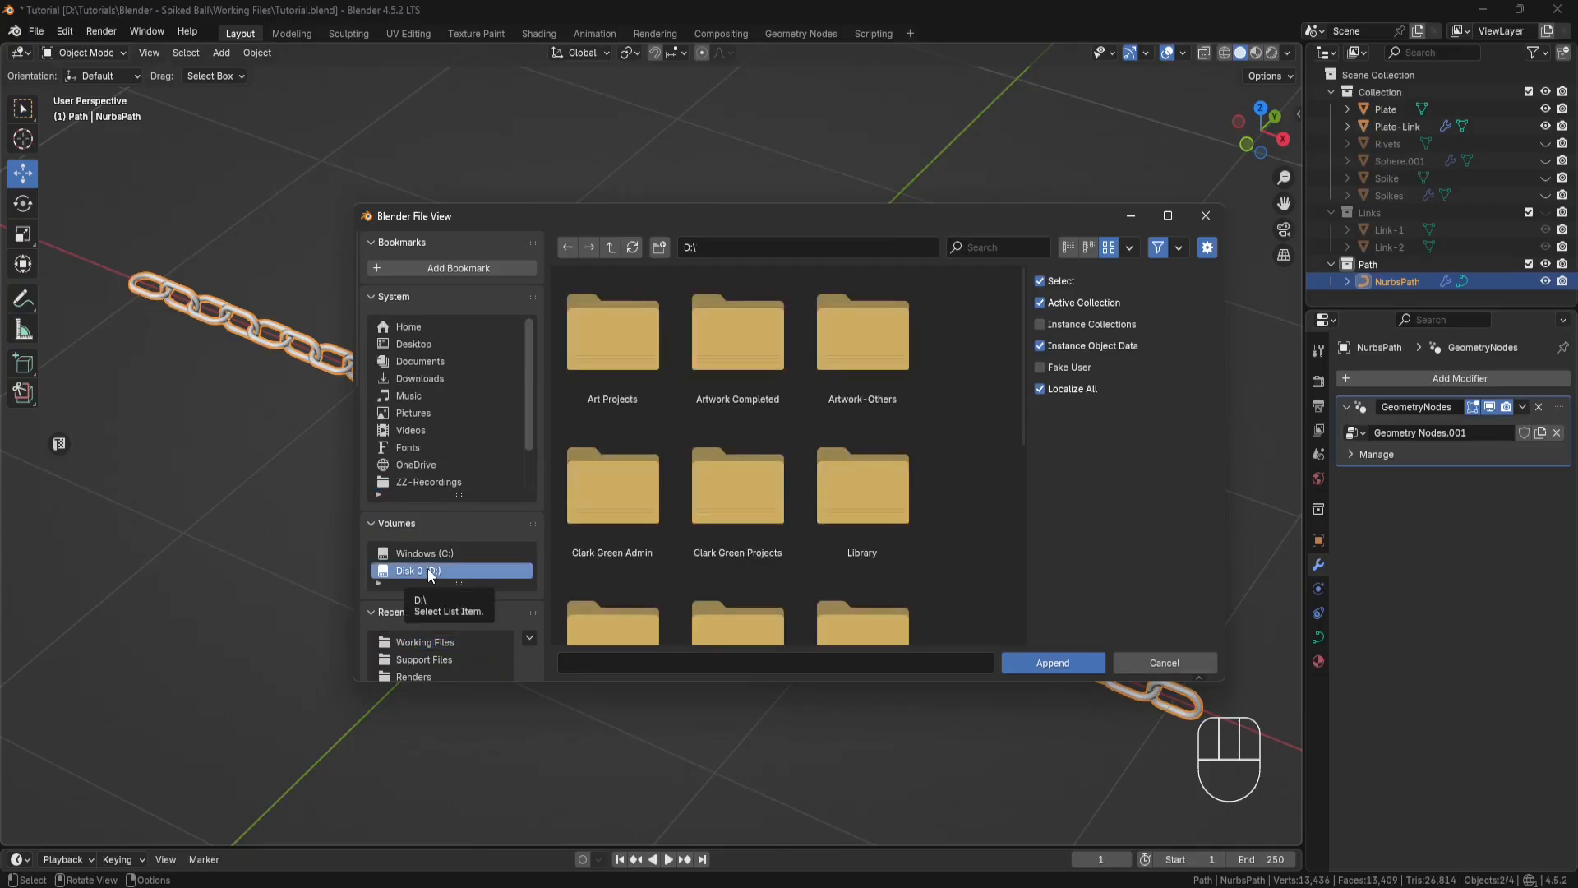
double_click(839, 482)
double_click(738, 338)
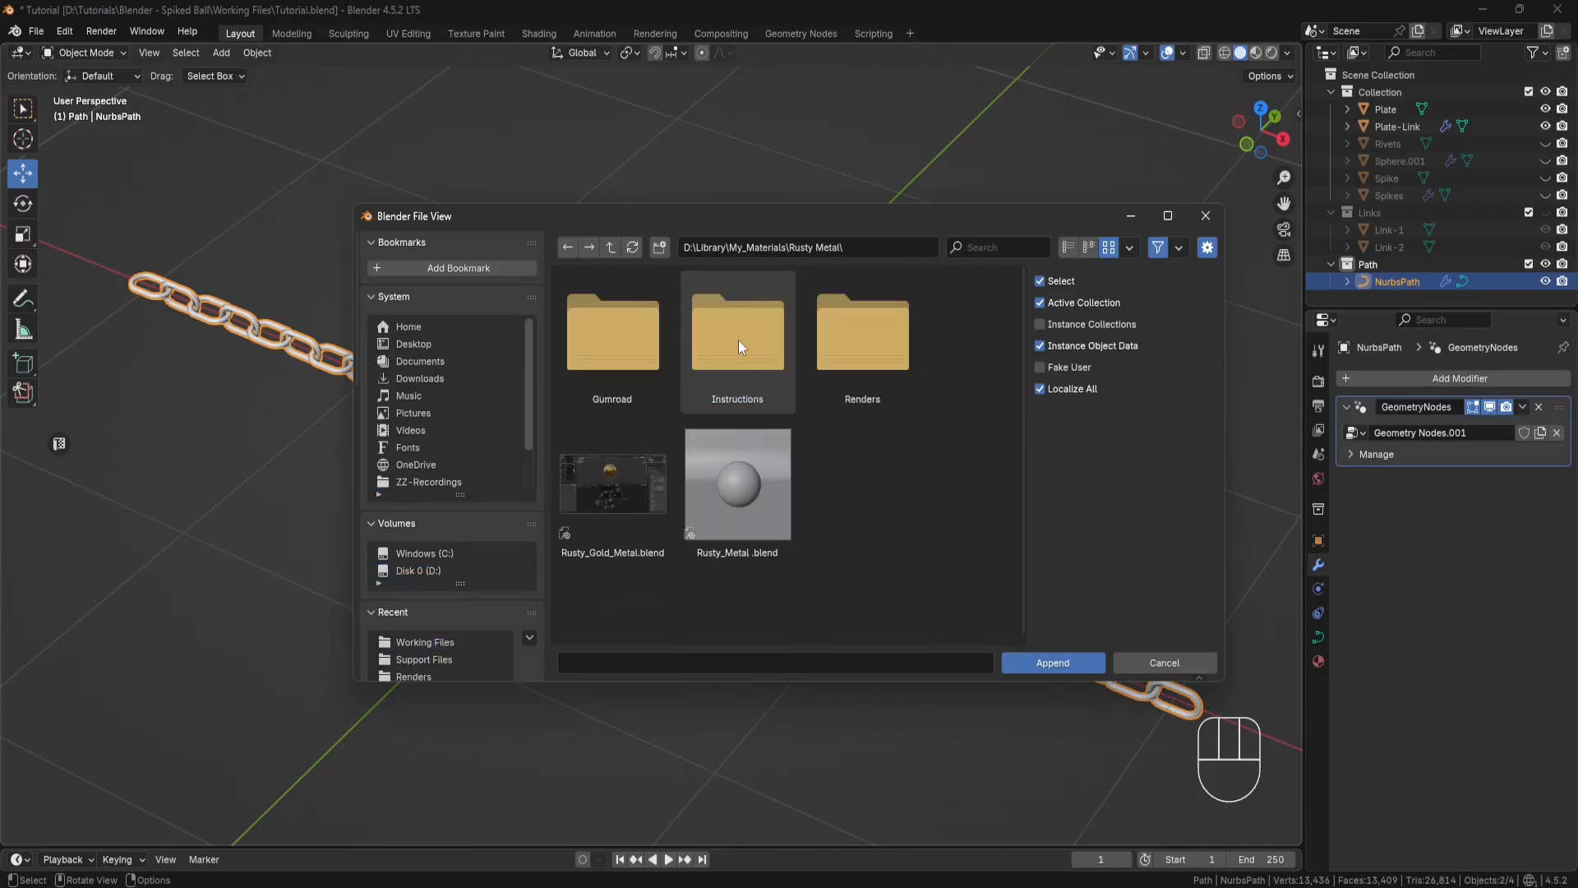
left_click(738, 482)
left_click(1057, 657)
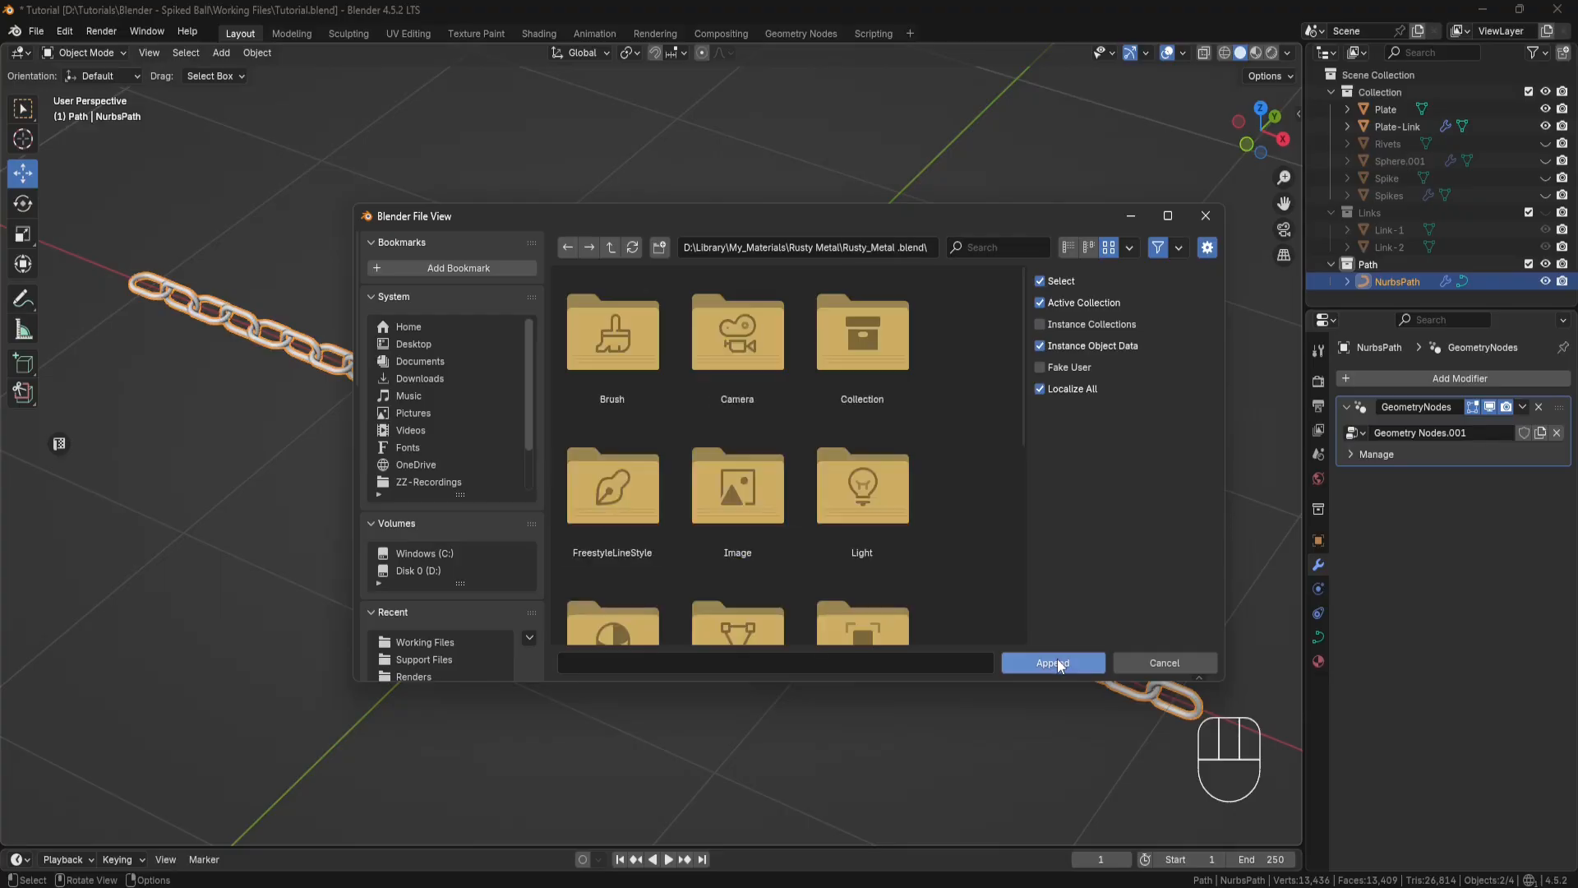
scroll(939, 481, "down", 3)
double_click(621, 480)
left_click(738, 337)
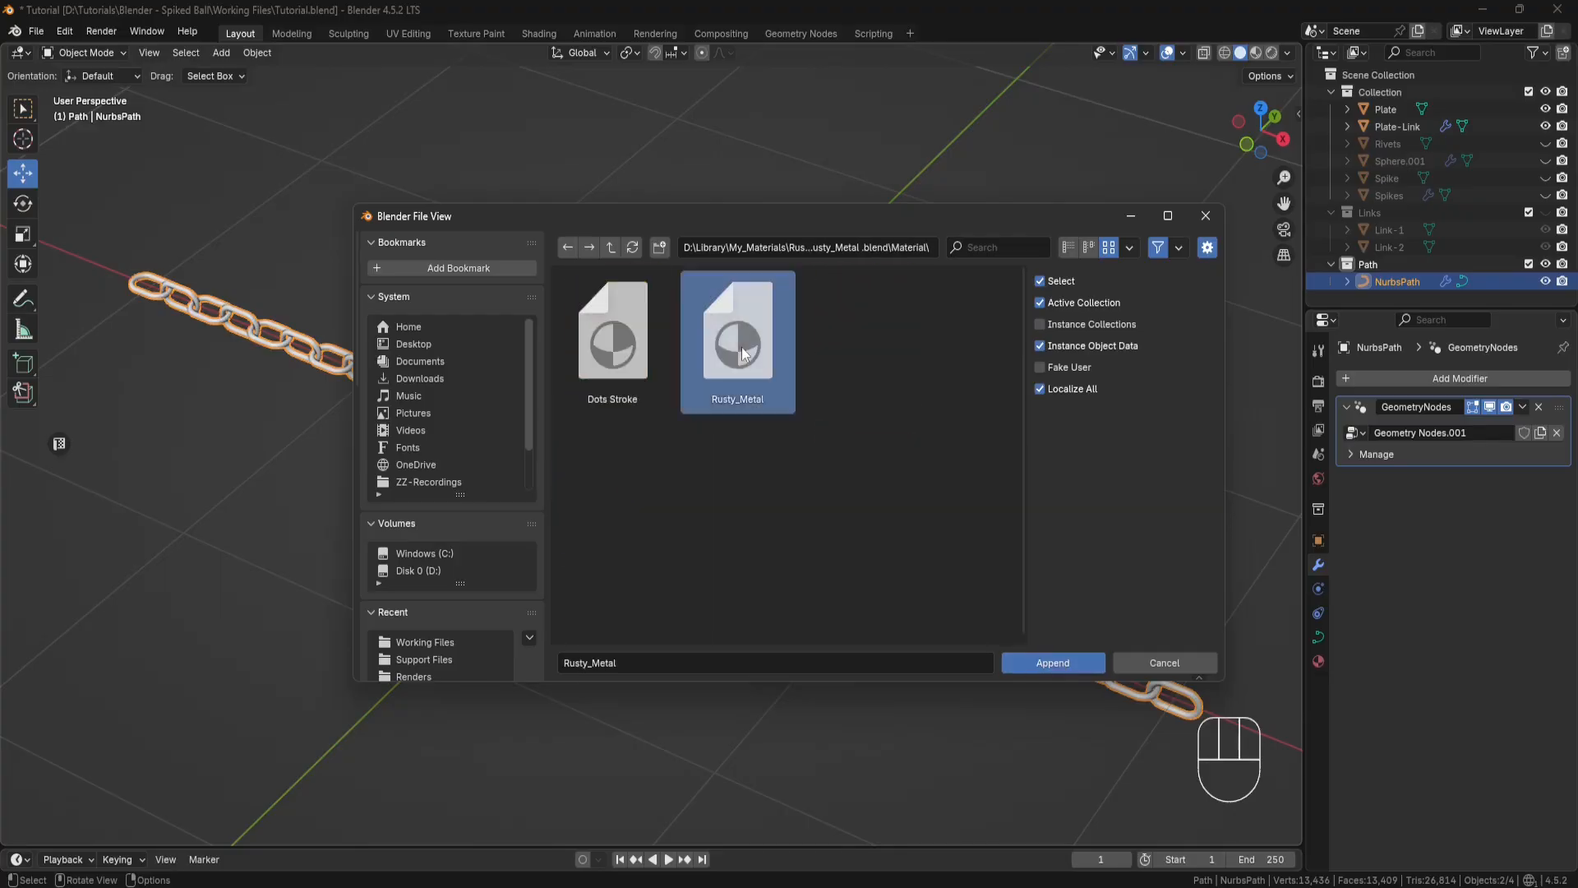
left_click(1059, 665)
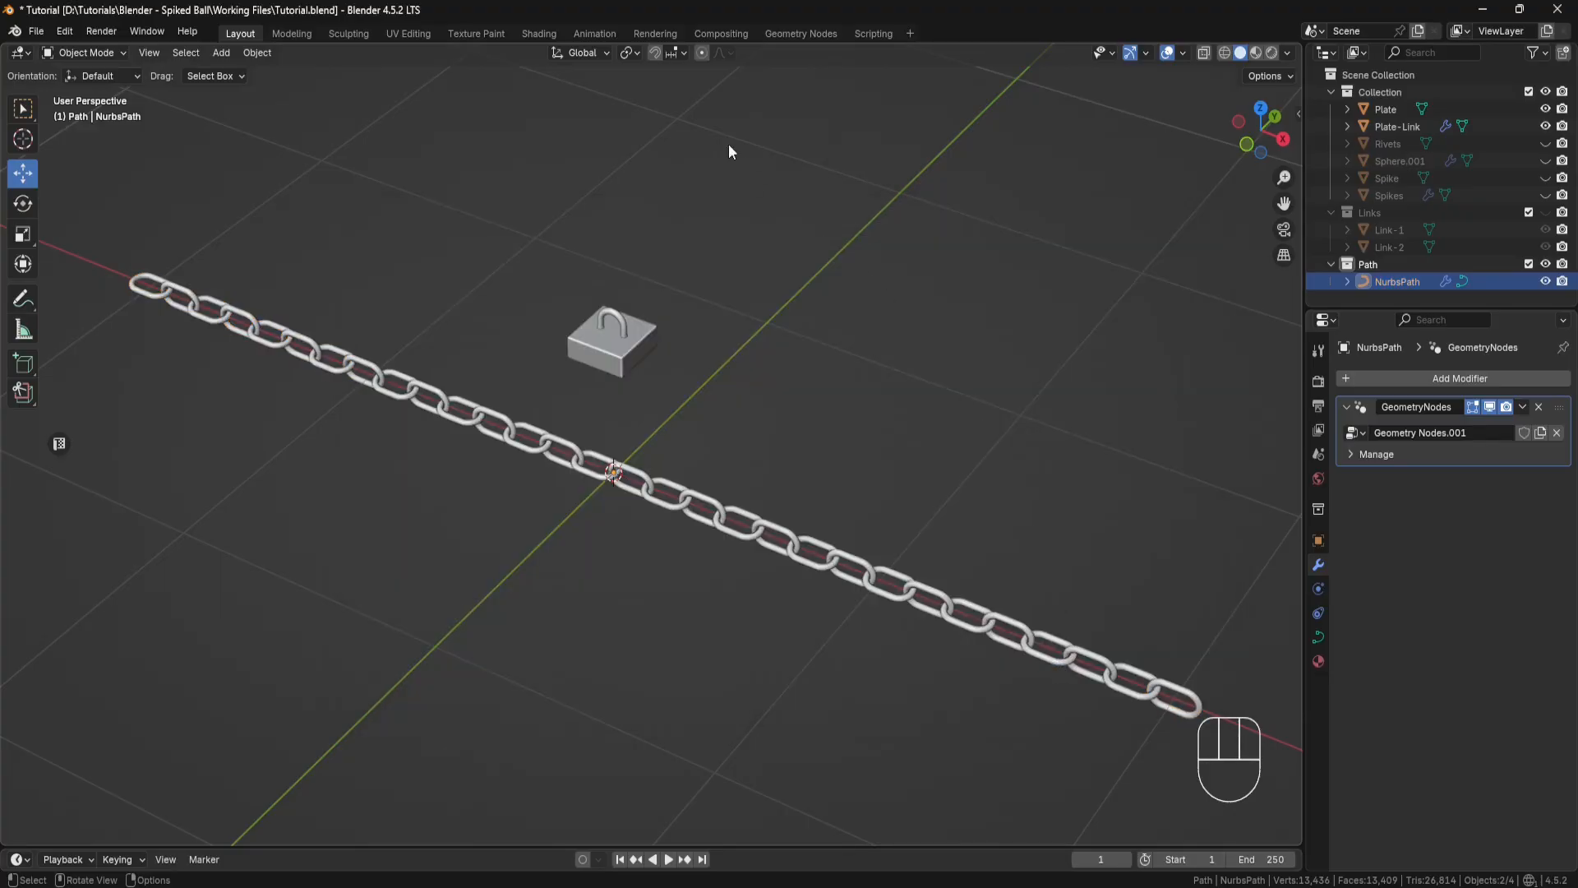
Step: Assign Rusty_Metal to the Set Material node in the Geometry Nodes workspace and preview the chain in Rendered shading
left_click(778, 35)
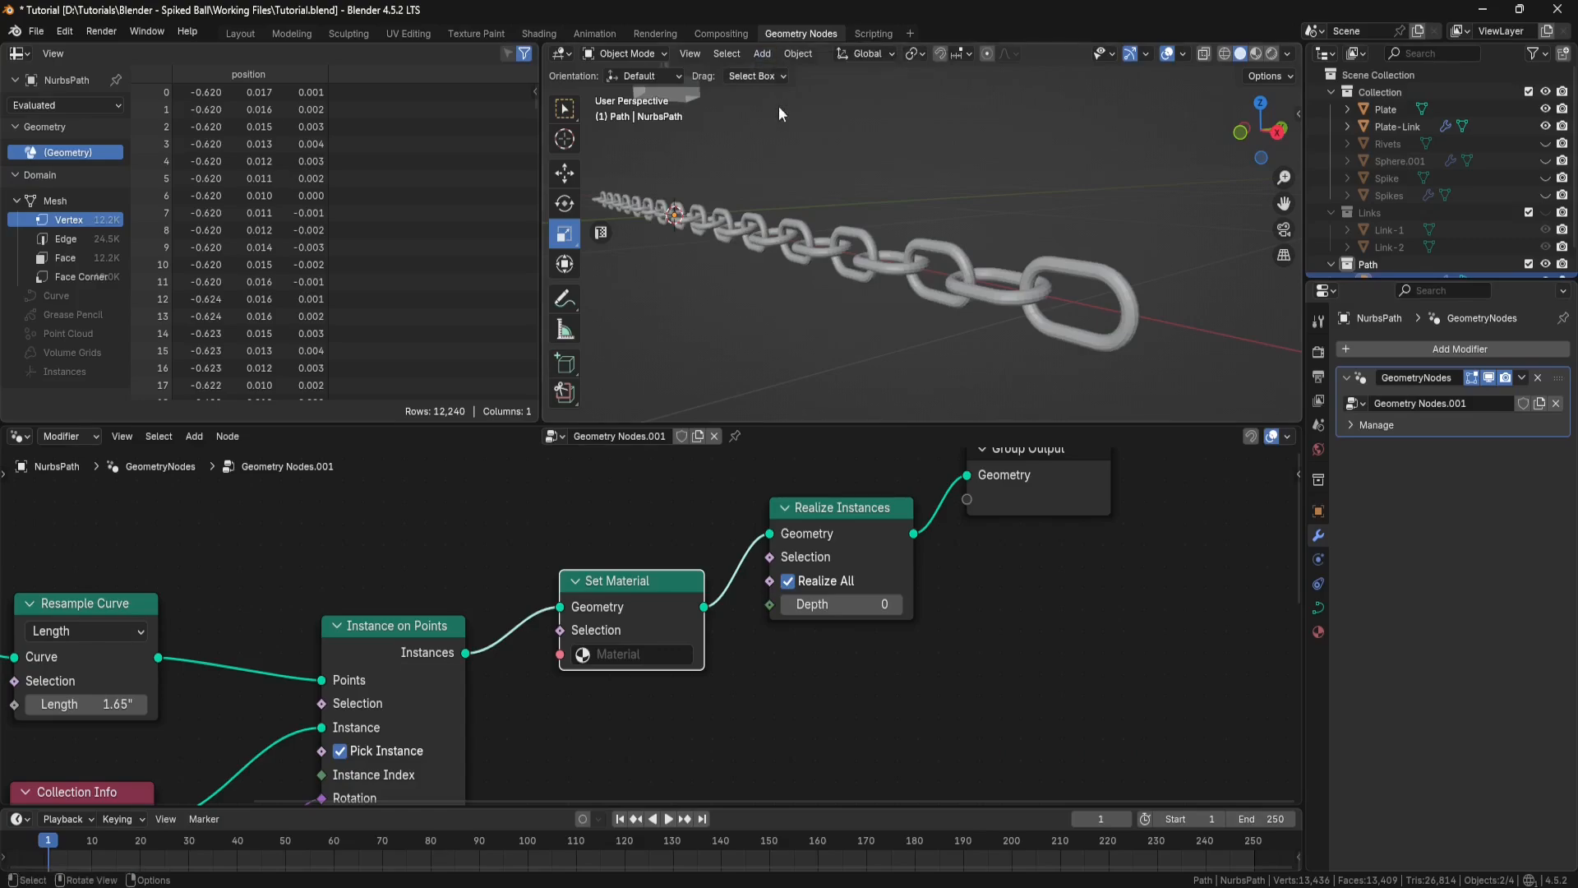
left_click(608, 655)
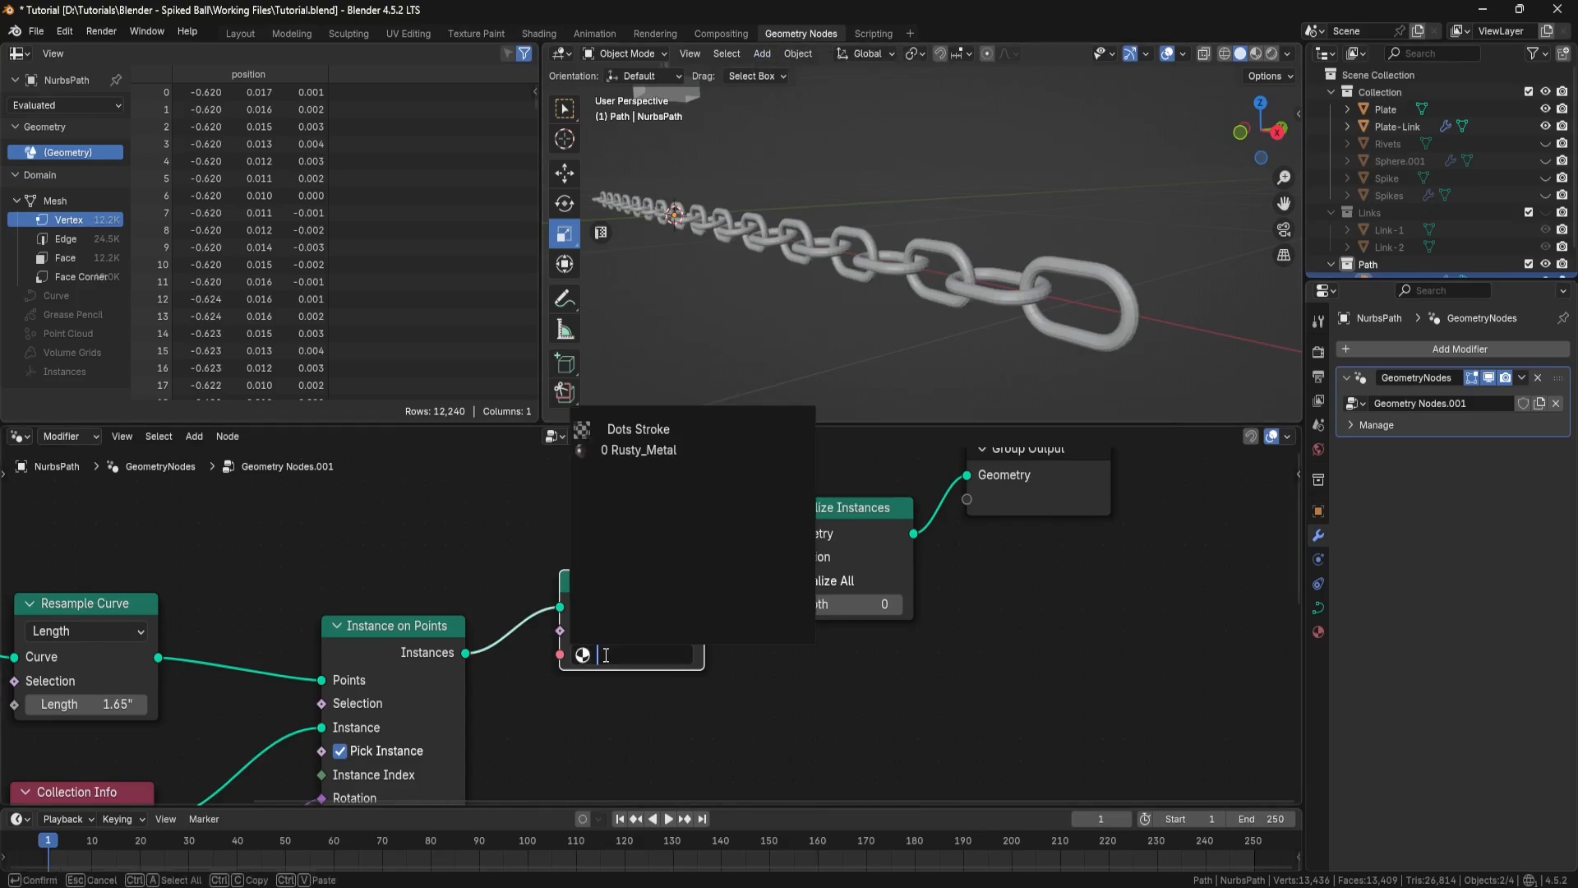
left_click(638, 451)
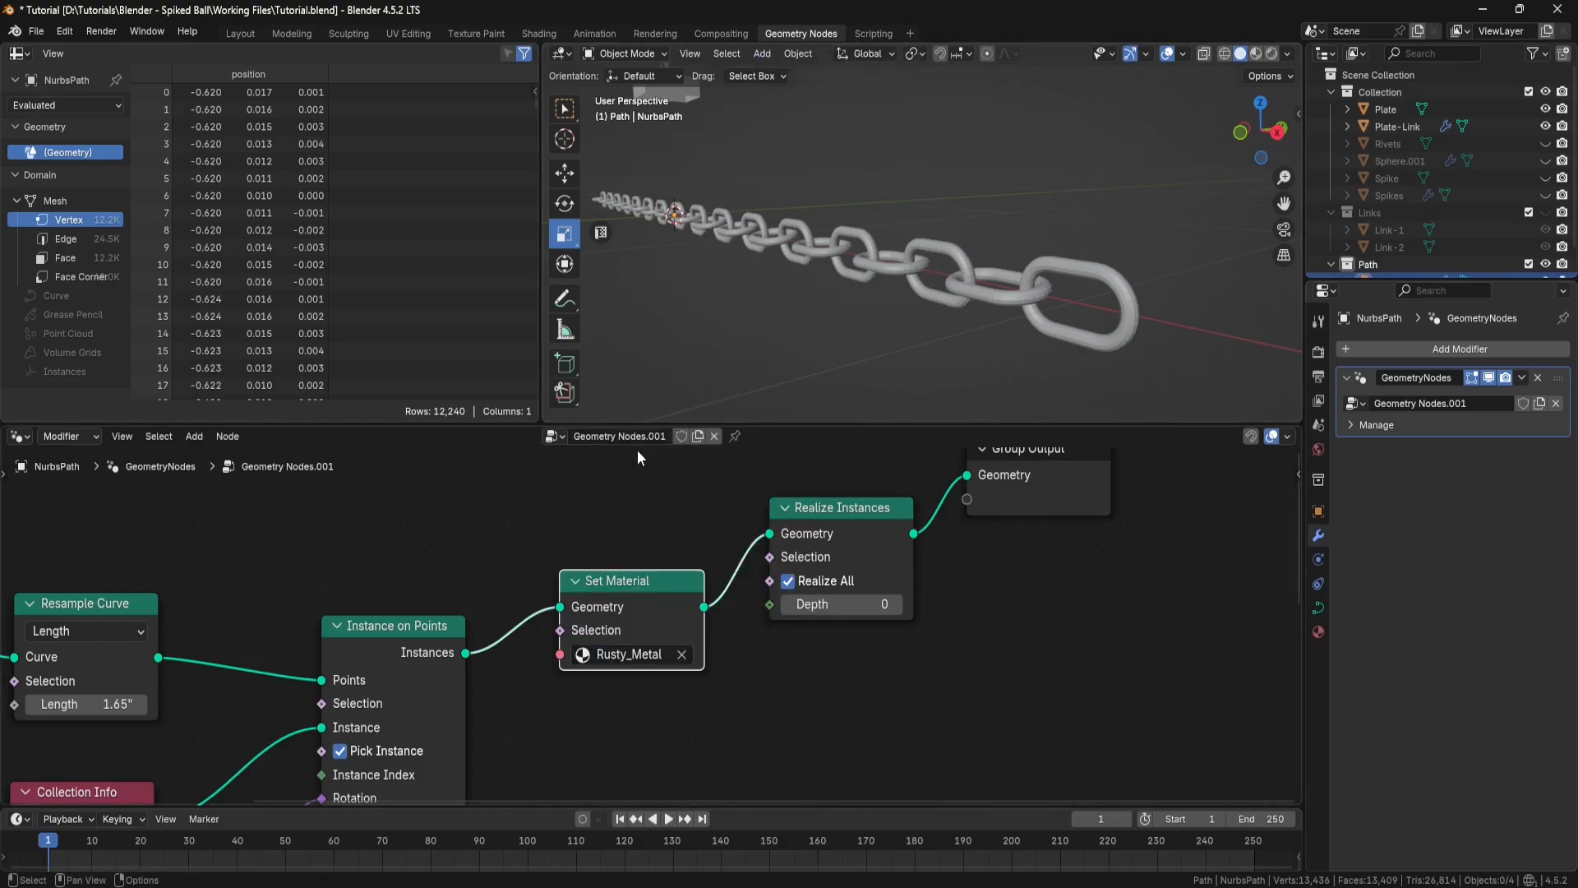
left_click(1271, 54)
middle_click_drag(976, 312, 948, 253)
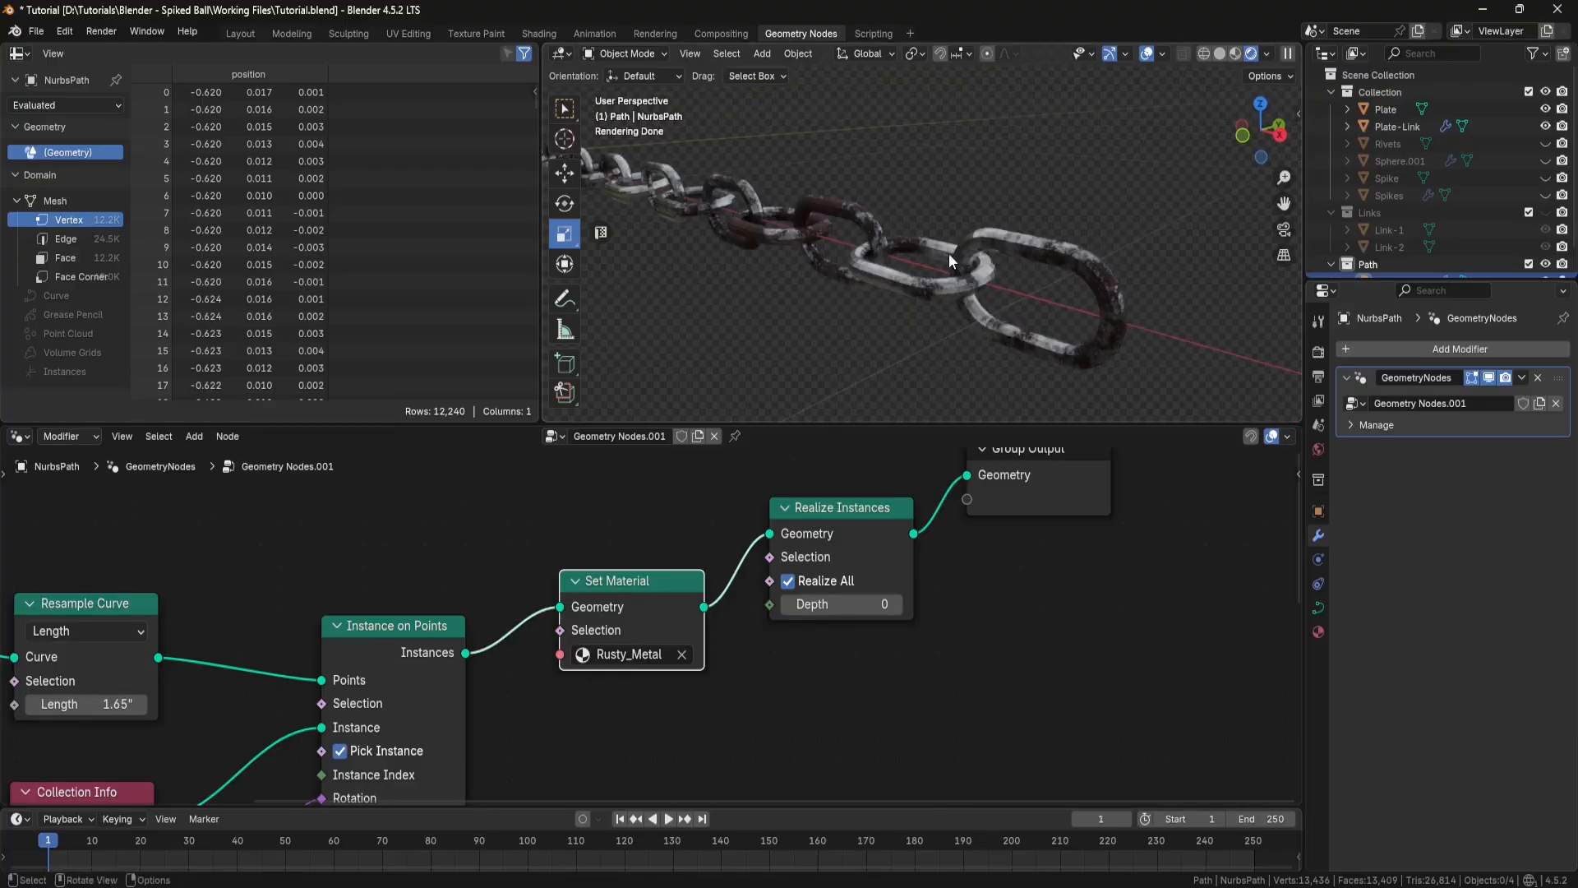
Step: Return to the Layout workspace and rotate the chain 90° about the global Y axis
left_click(246, 37)
middle_click_drag(860, 419, 826, 386)
left_click_drag(830, 383, 645, 508)
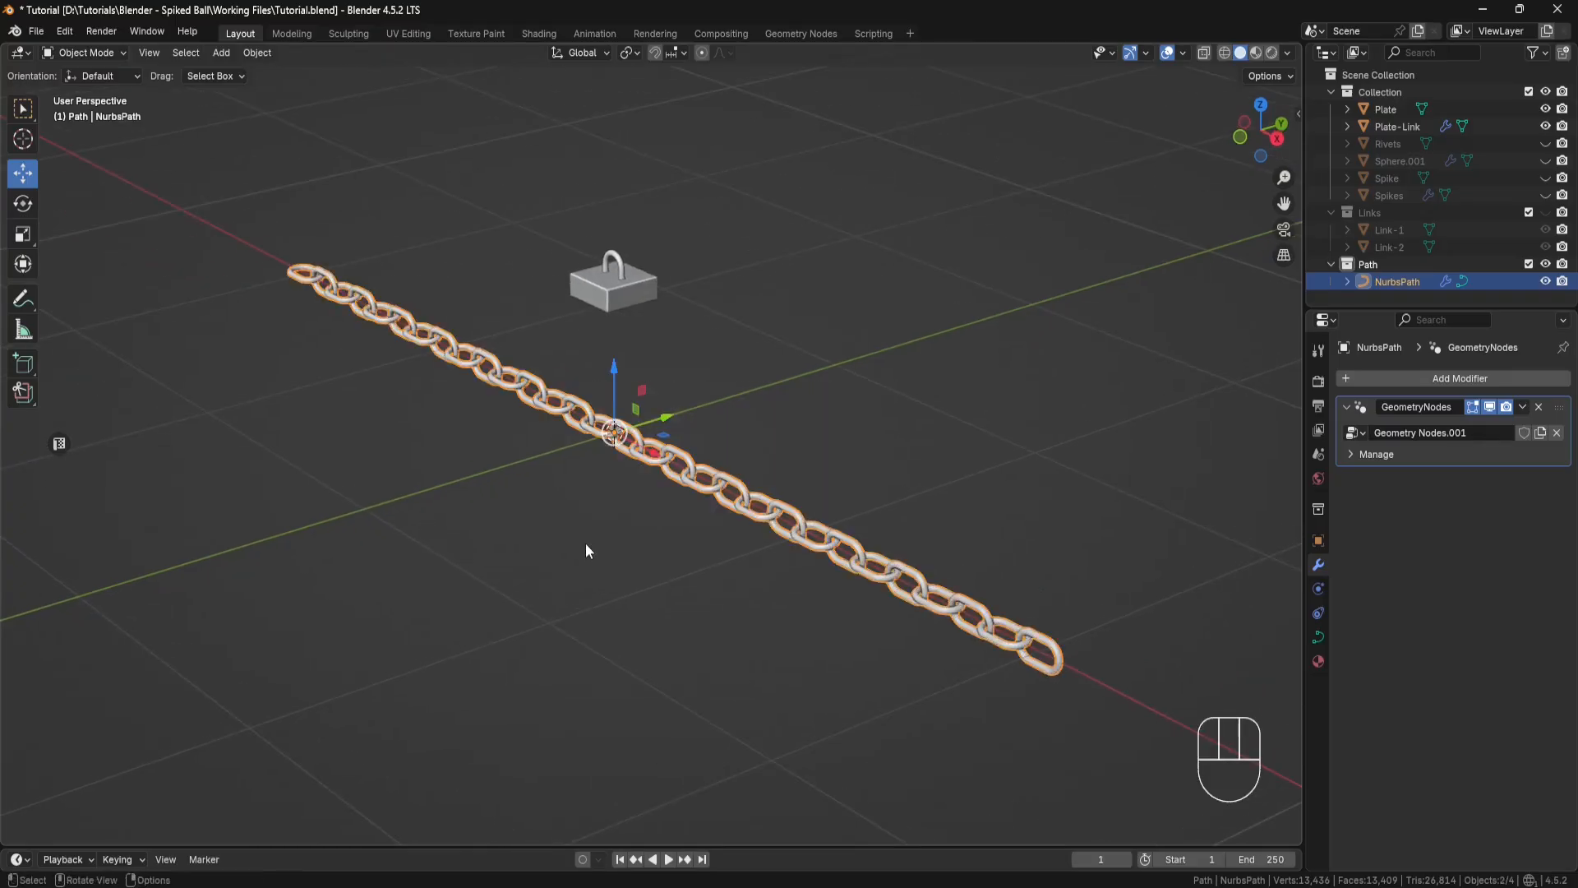
key("shift+space")
key("r")
left_click_drag(638, 392, 647, 448)
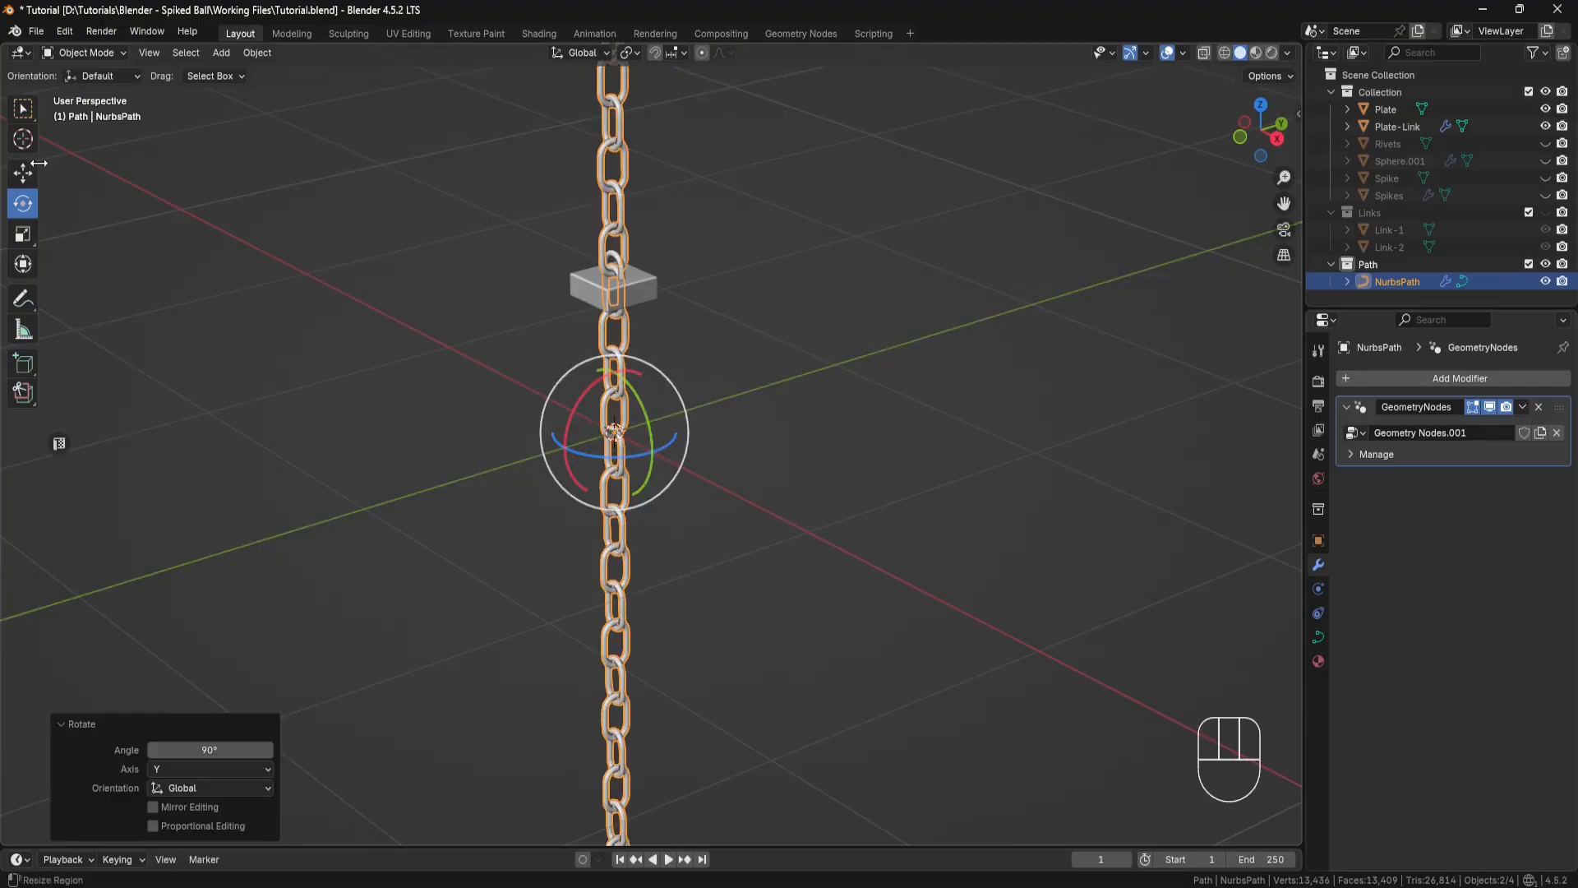
Step: Move the chain up about 32.06" along Z so its lower end meets the half-link on the plate
left_click(23, 173)
left_click_drag(617, 371, 649, 781)
middle_click_drag(648, 343, 639, 541, "shift")
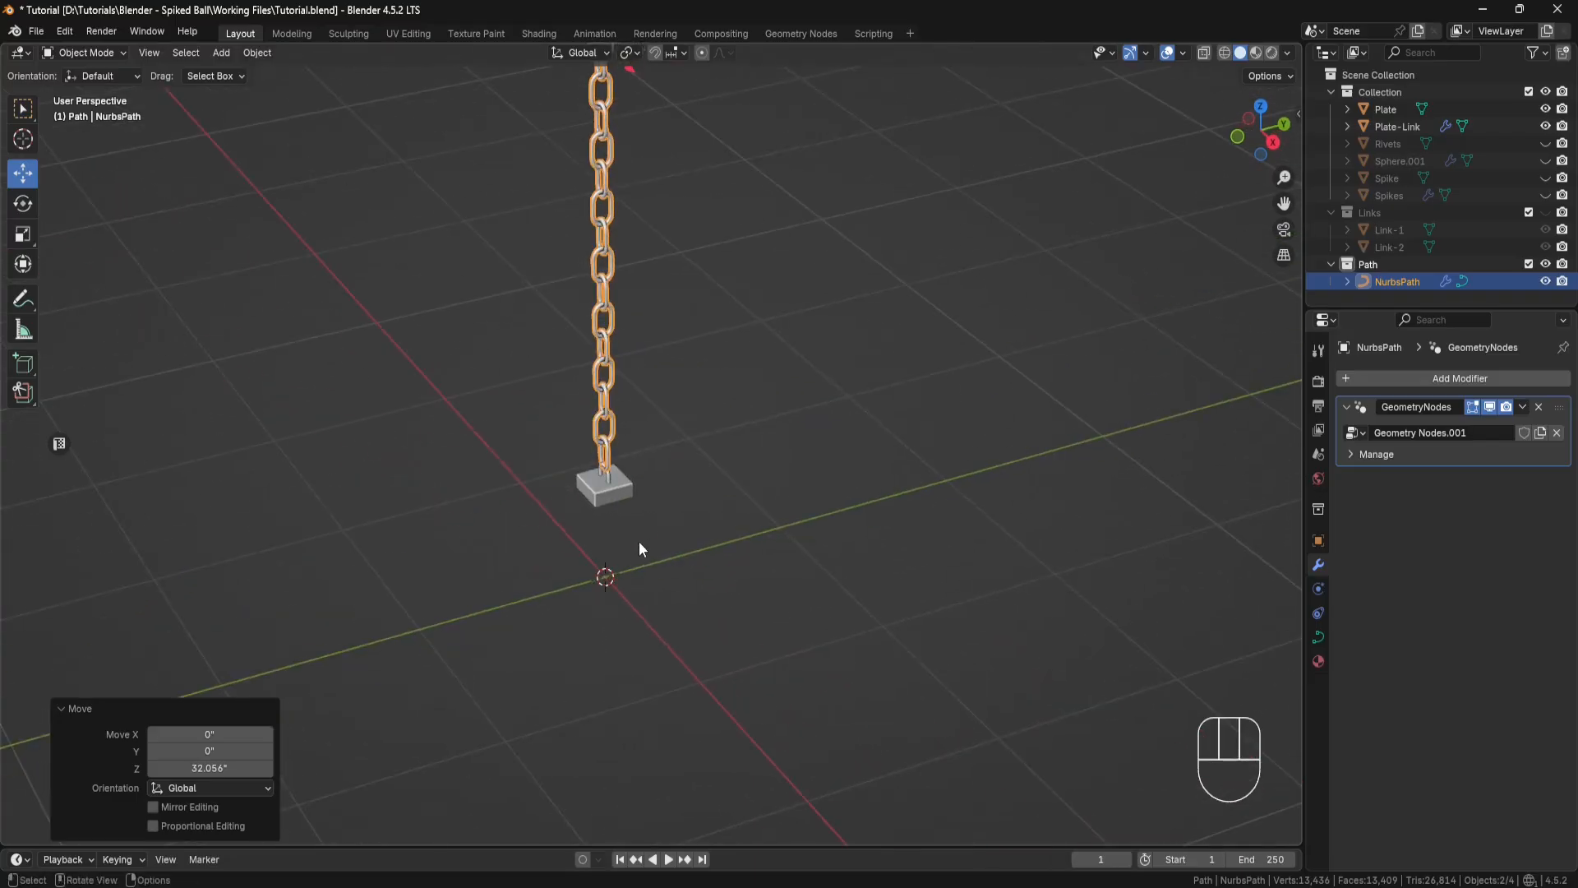
Step: Rotate the chain 90° about the global Z axis
left_click(22, 204)
middle_click_drag(699, 230, 621, 190, "shift")
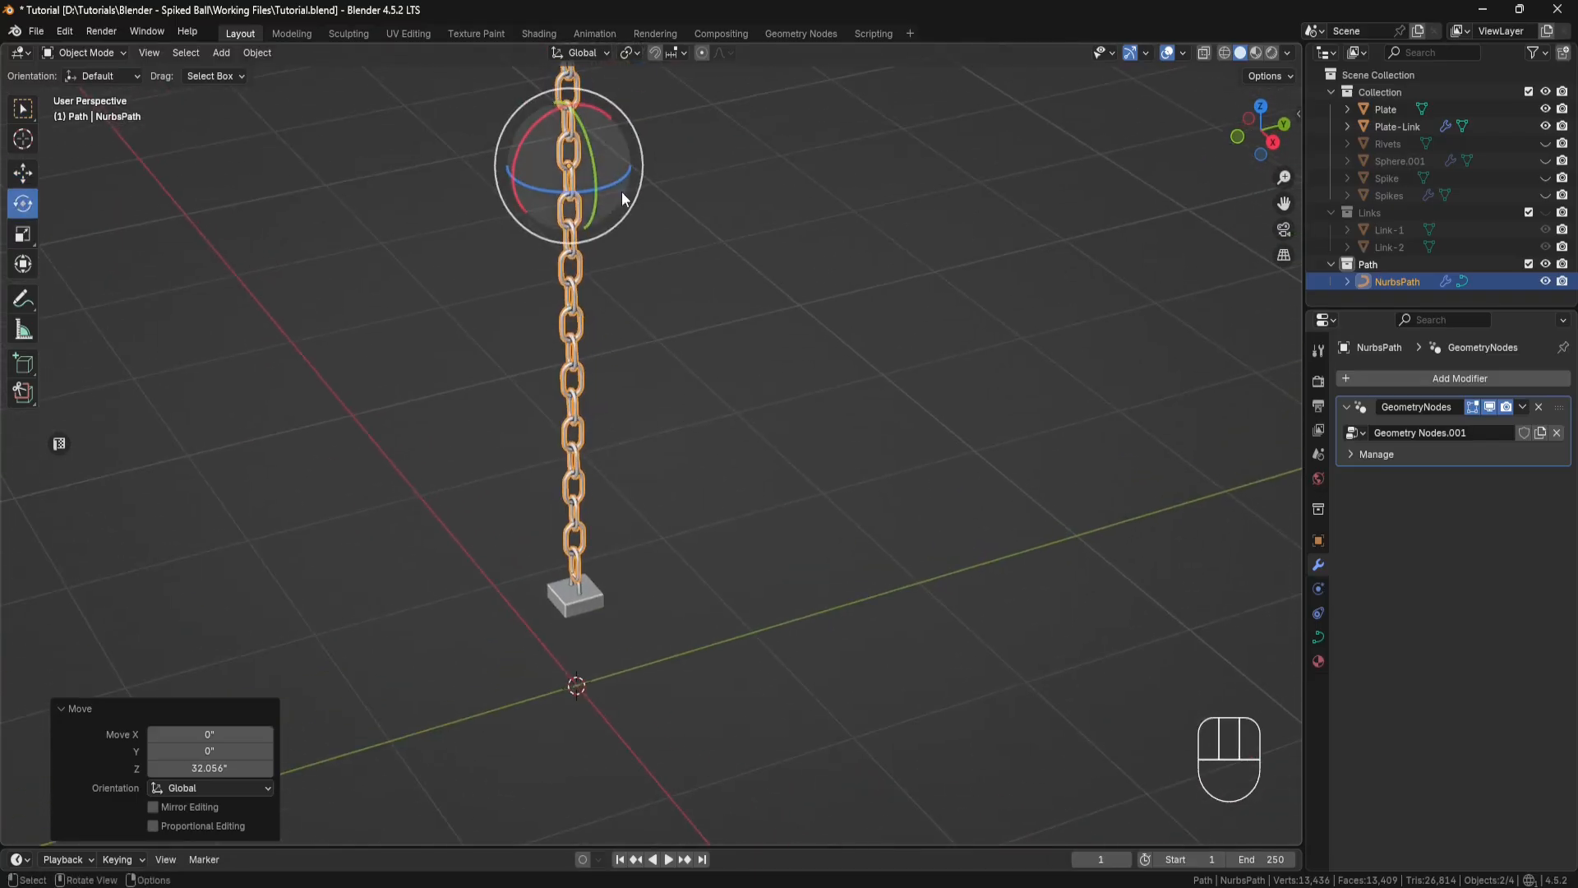
left_click_drag(614, 180, 589, 142, "ctrl")
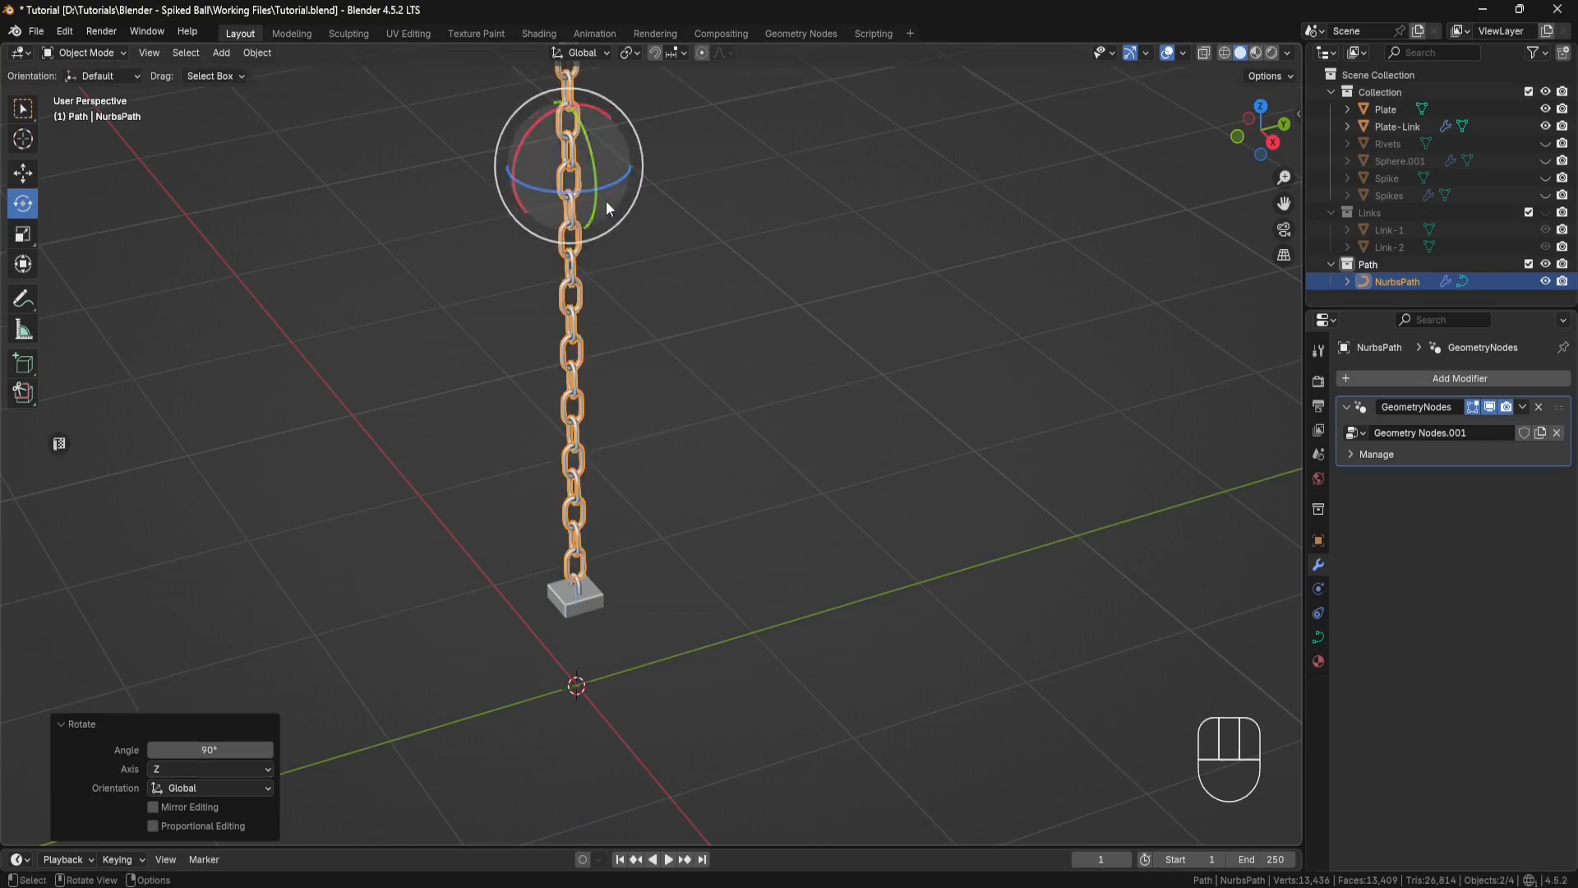
Step: Lower the chain about 0.018" along Z so its last link sits better on the plate's half-link
left_click(22, 172)
middle_click_drag(586, 607, 602, 568)
scroll(599, 608, "up", 4)
middle_click_drag(569, 639, 638, 458, "shift")
scroll(570, 564, "up", 4)
scroll(630, 471, "up", 5)
scroll(638, 459, "down", 3)
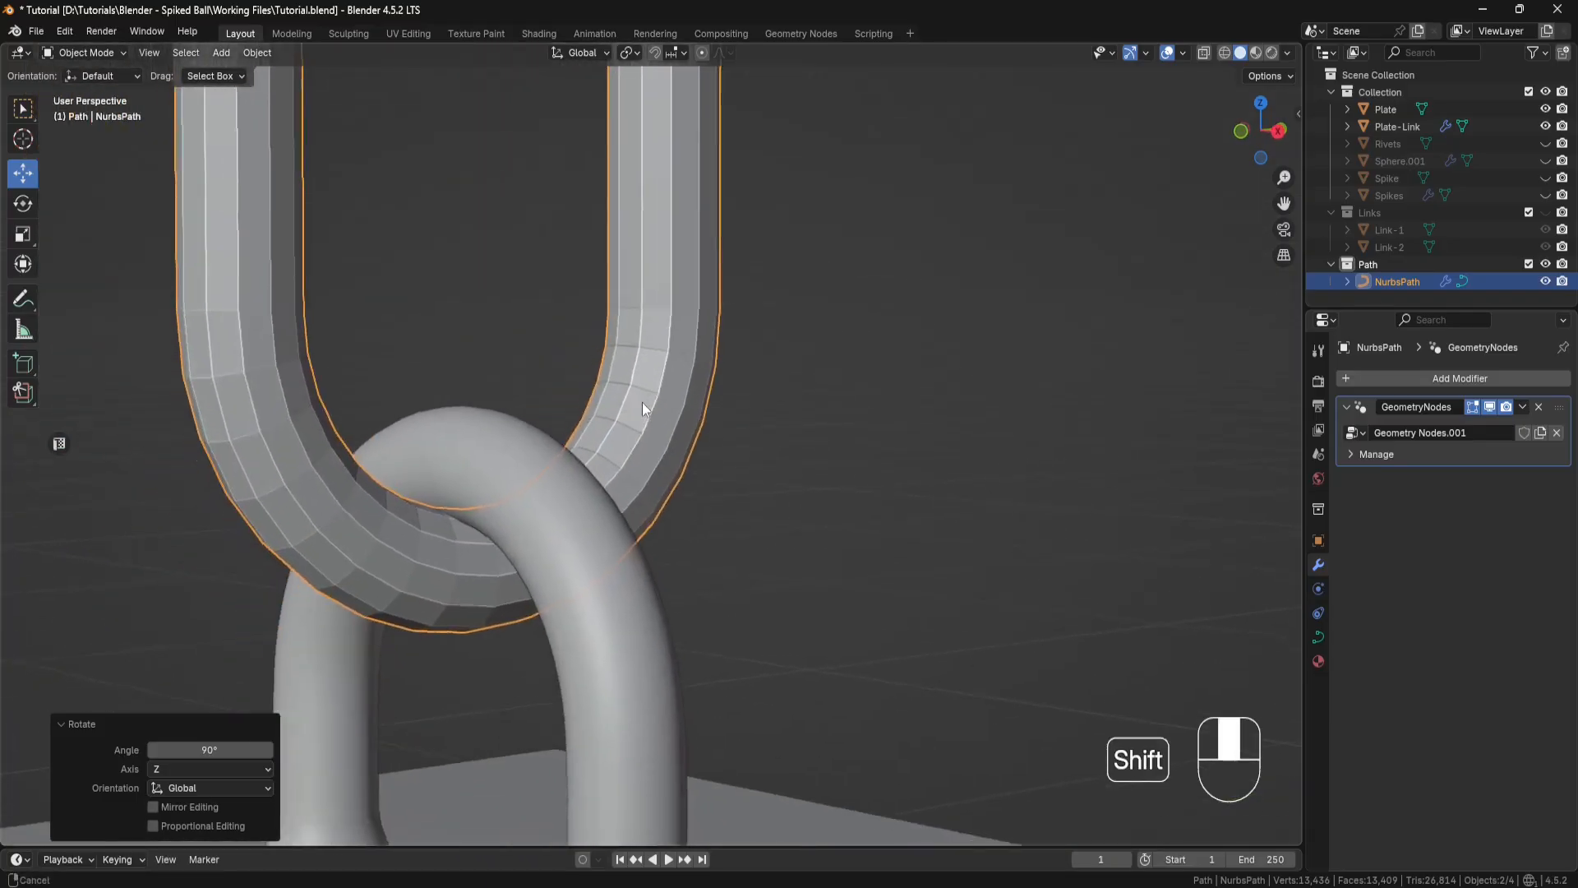
middle_click_drag(643, 402, 702, 338, "shift")
scroll(699, 343, "down", 2)
scroll(698, 343, "down", 9)
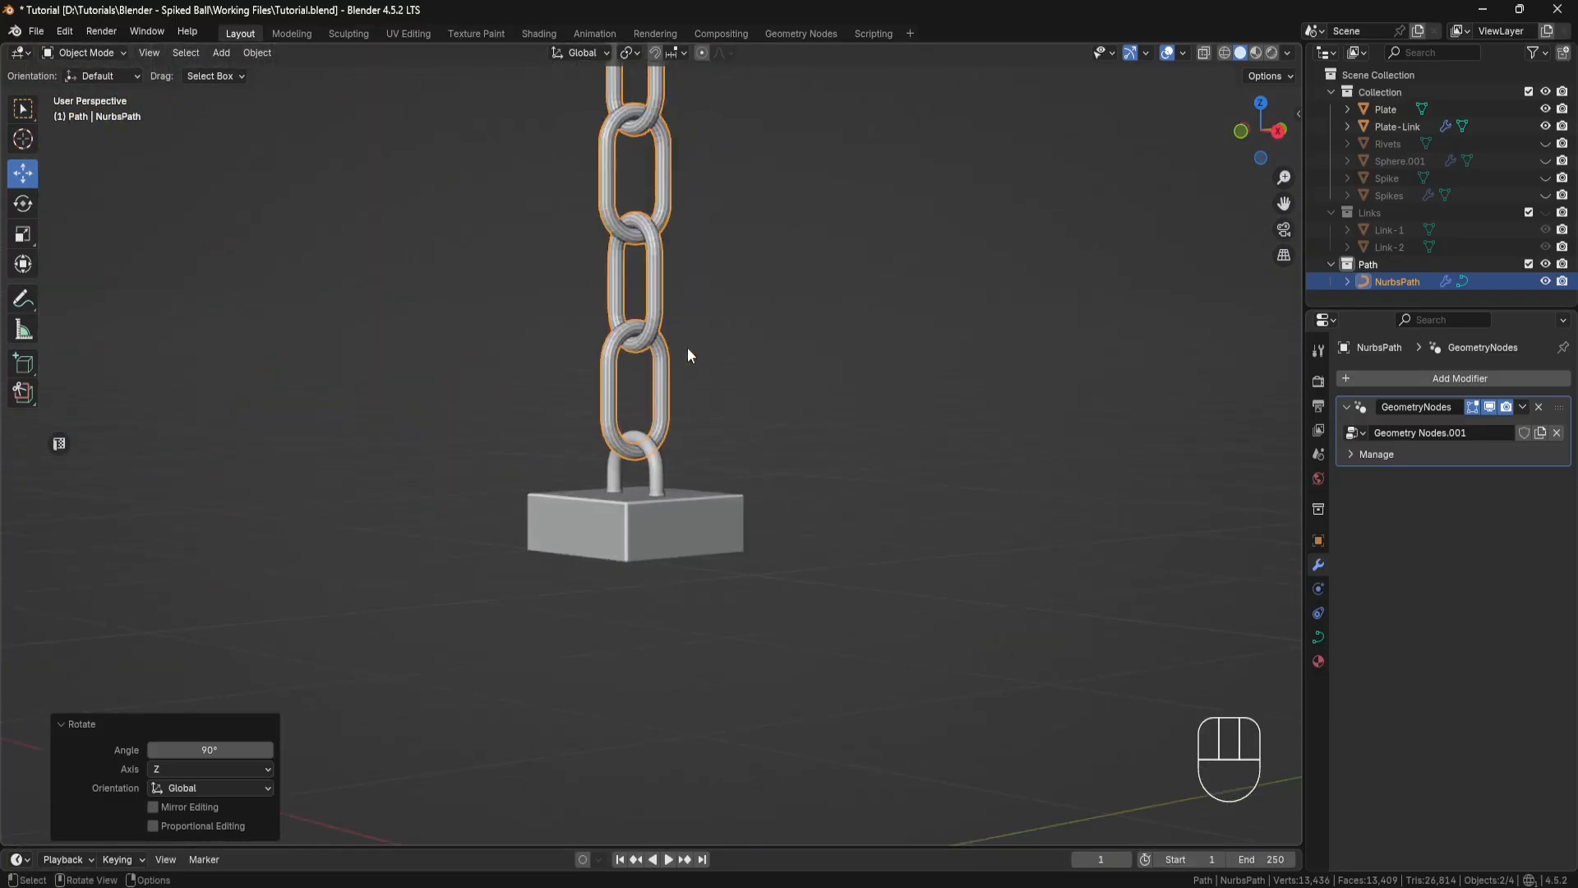
middle_click_drag(683, 205, 628, 645, "shift")
middle_click_drag(611, 203, 607, 648, "shift")
scroll(539, 421, "up", 5)
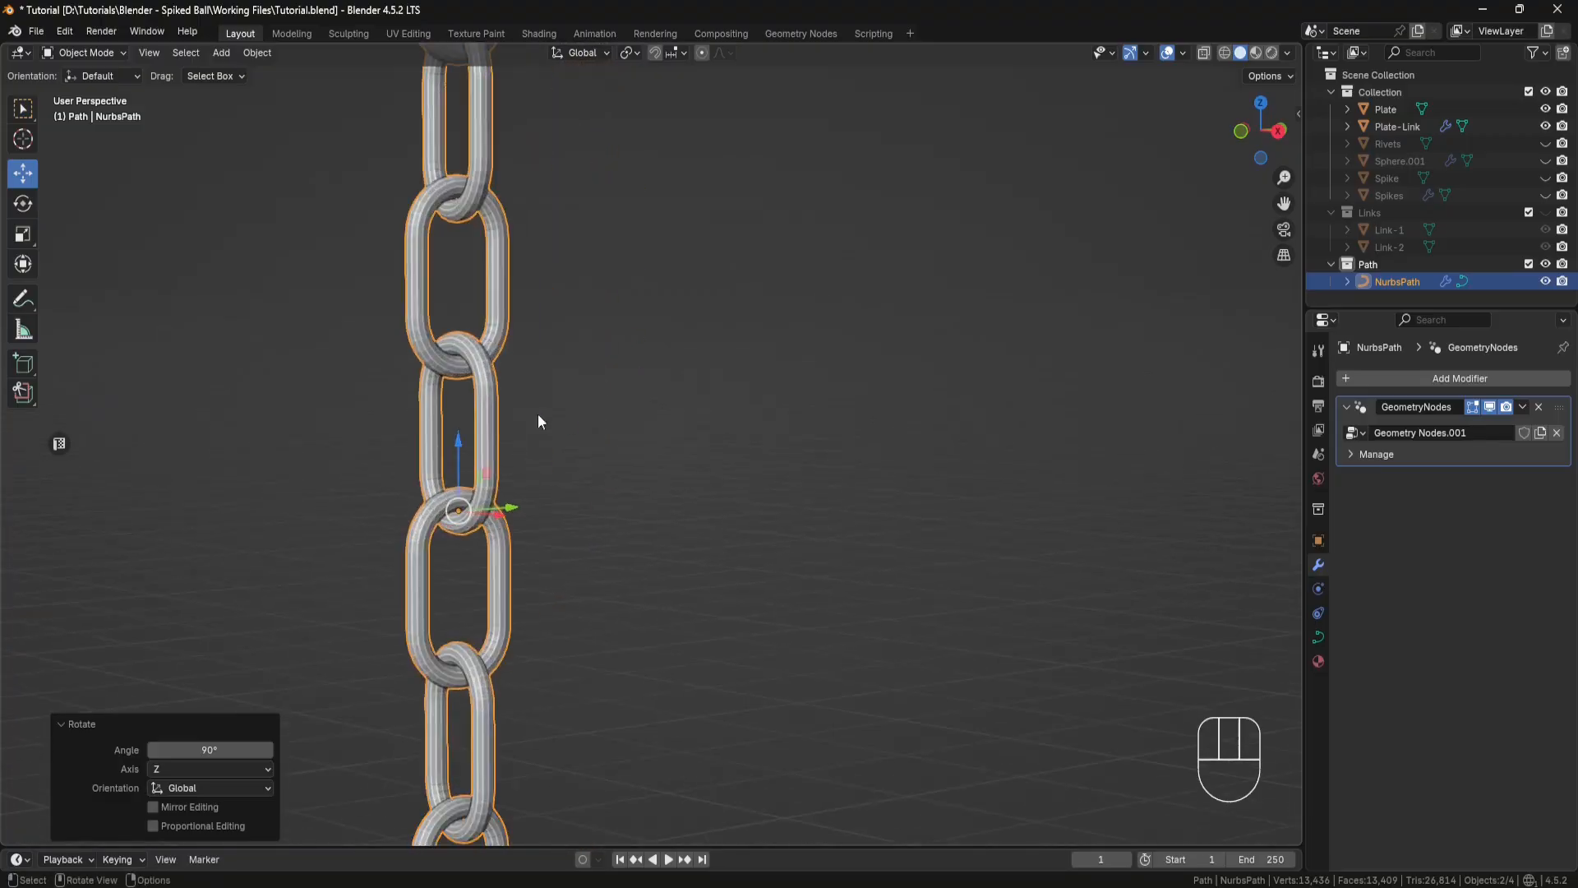
left_click(457, 445)
left_click_drag(457, 445, 457, 448)
scroll(549, 456, "down", 5)
middle_click_drag(614, 650, 633, 50, "shift")
scroll(623, 345, "up", 5)
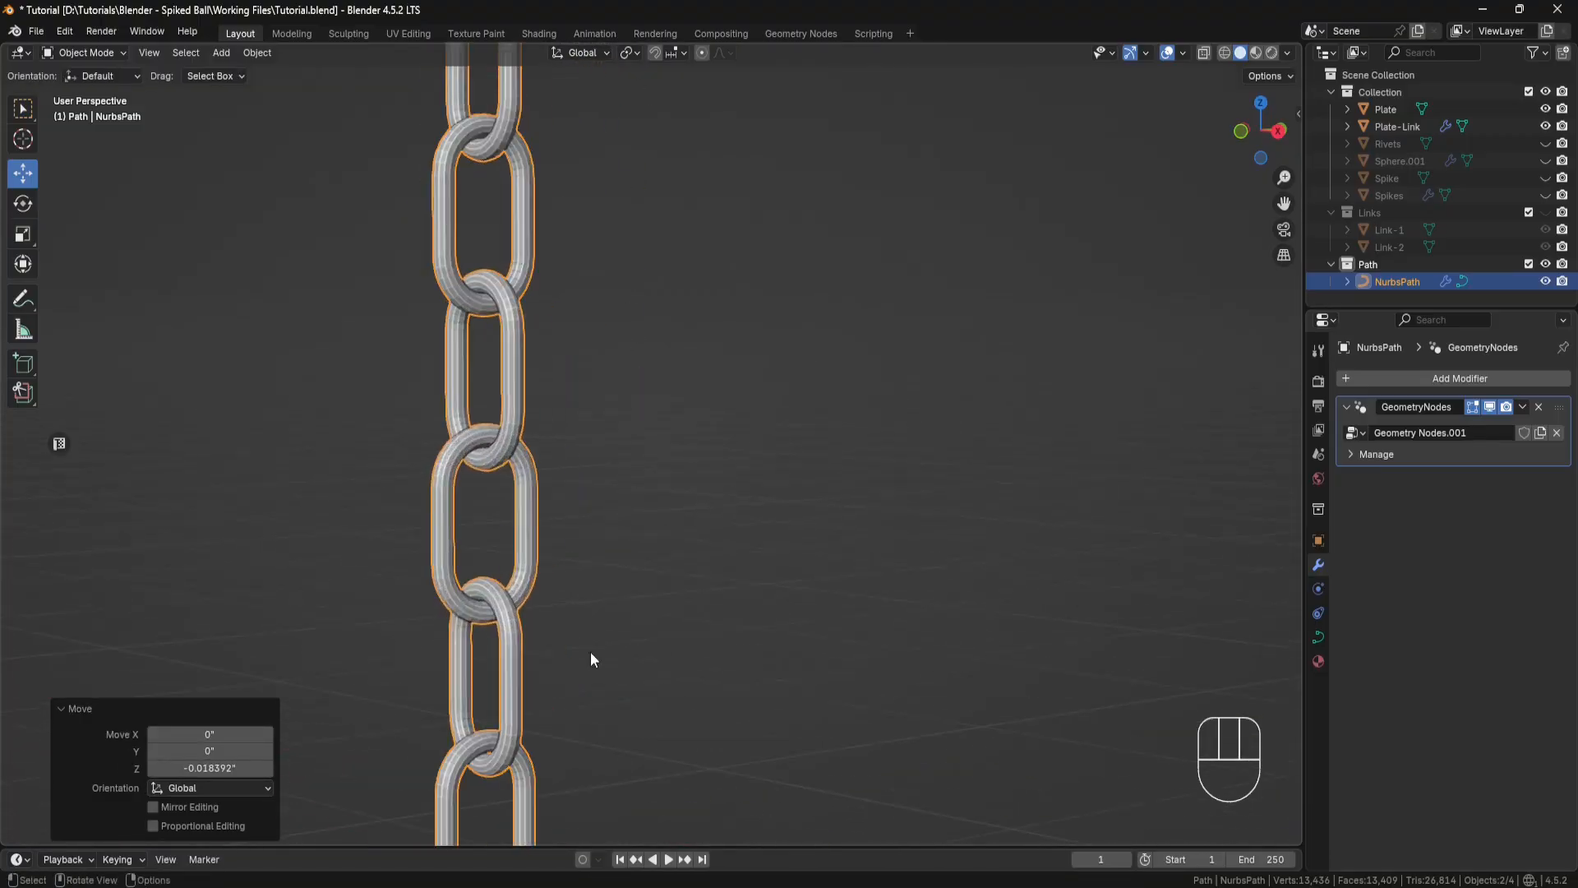
middle_click_drag(590, 654, 695, 337, "shift")
scroll(627, 562, "up", 5)
scroll(638, 570, "down", 5)
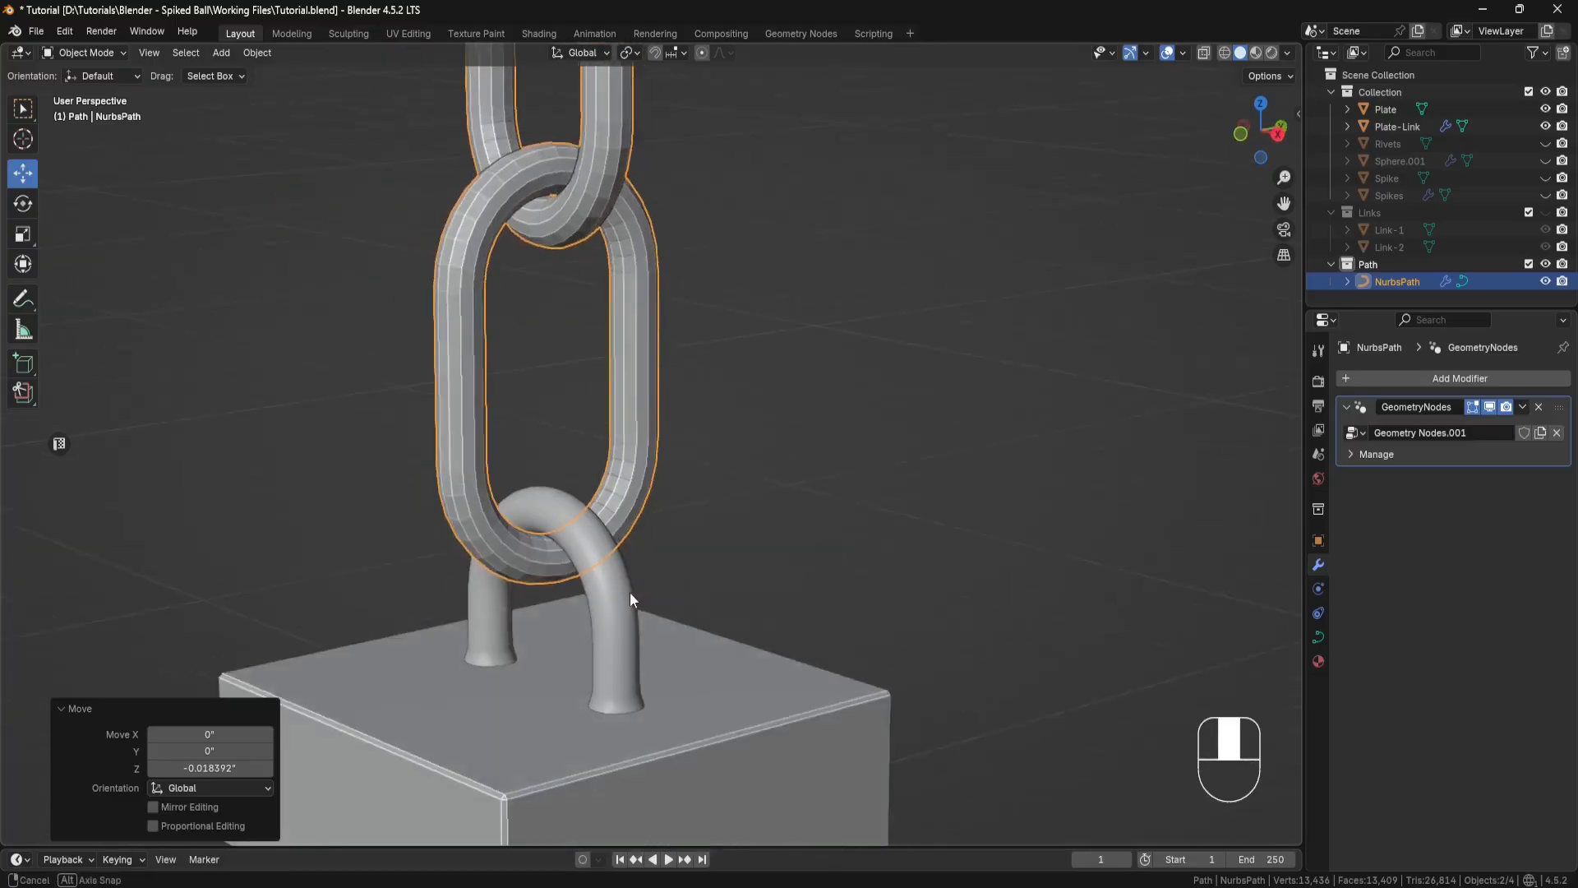
middle_click_drag(633, 592, 612, 555)
Step: Shade the chain smooth and add a Subdivision Surface modifier with the viewport level set to 2
right_click(733, 482)
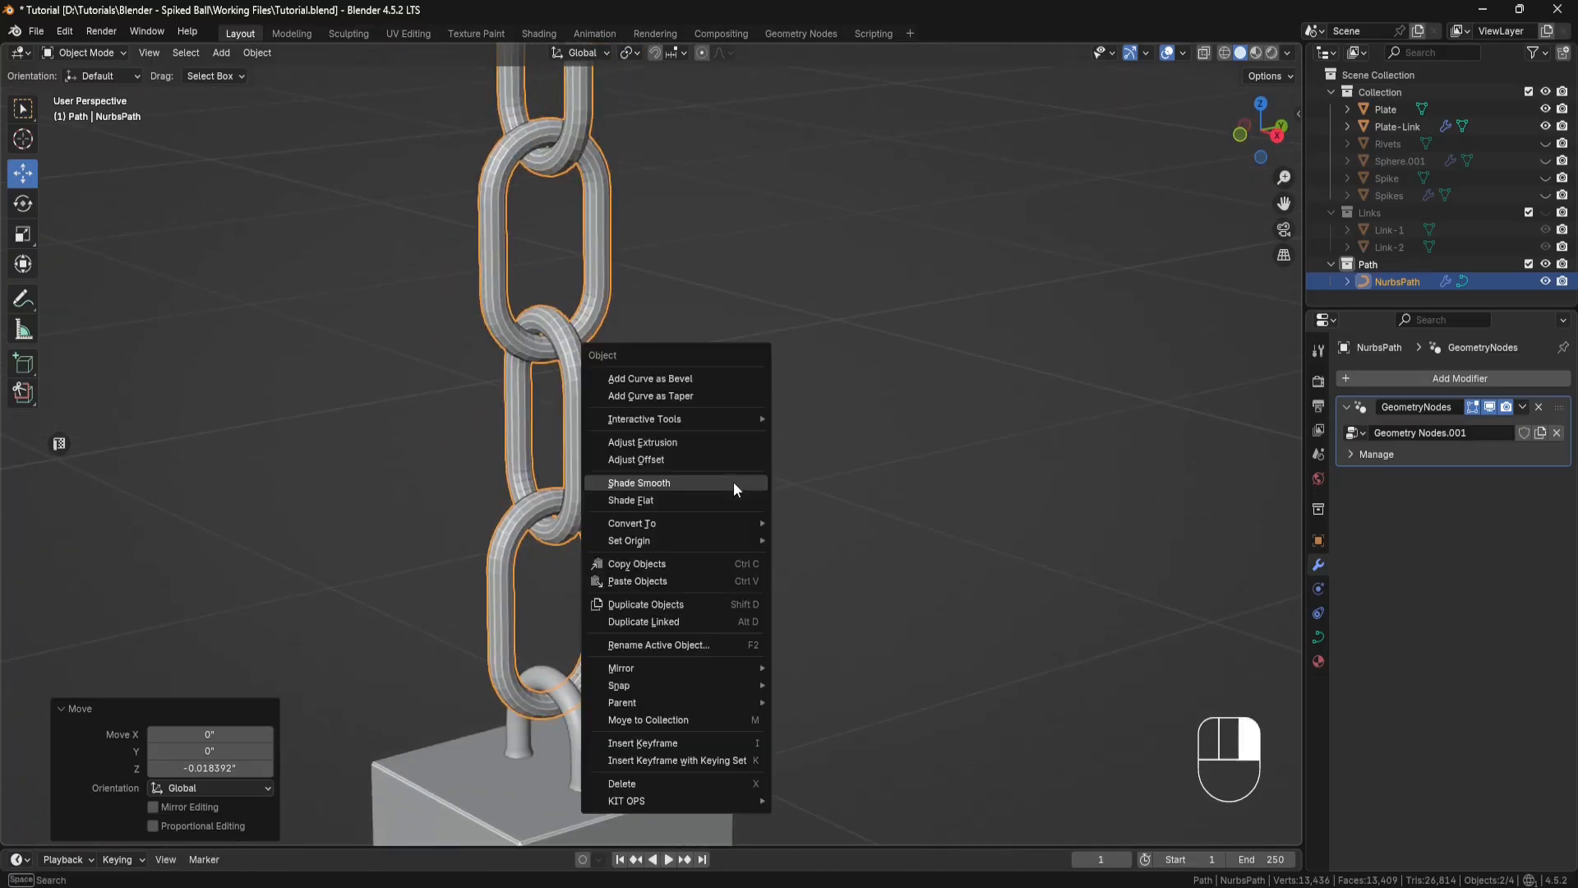
left_click(733, 481)
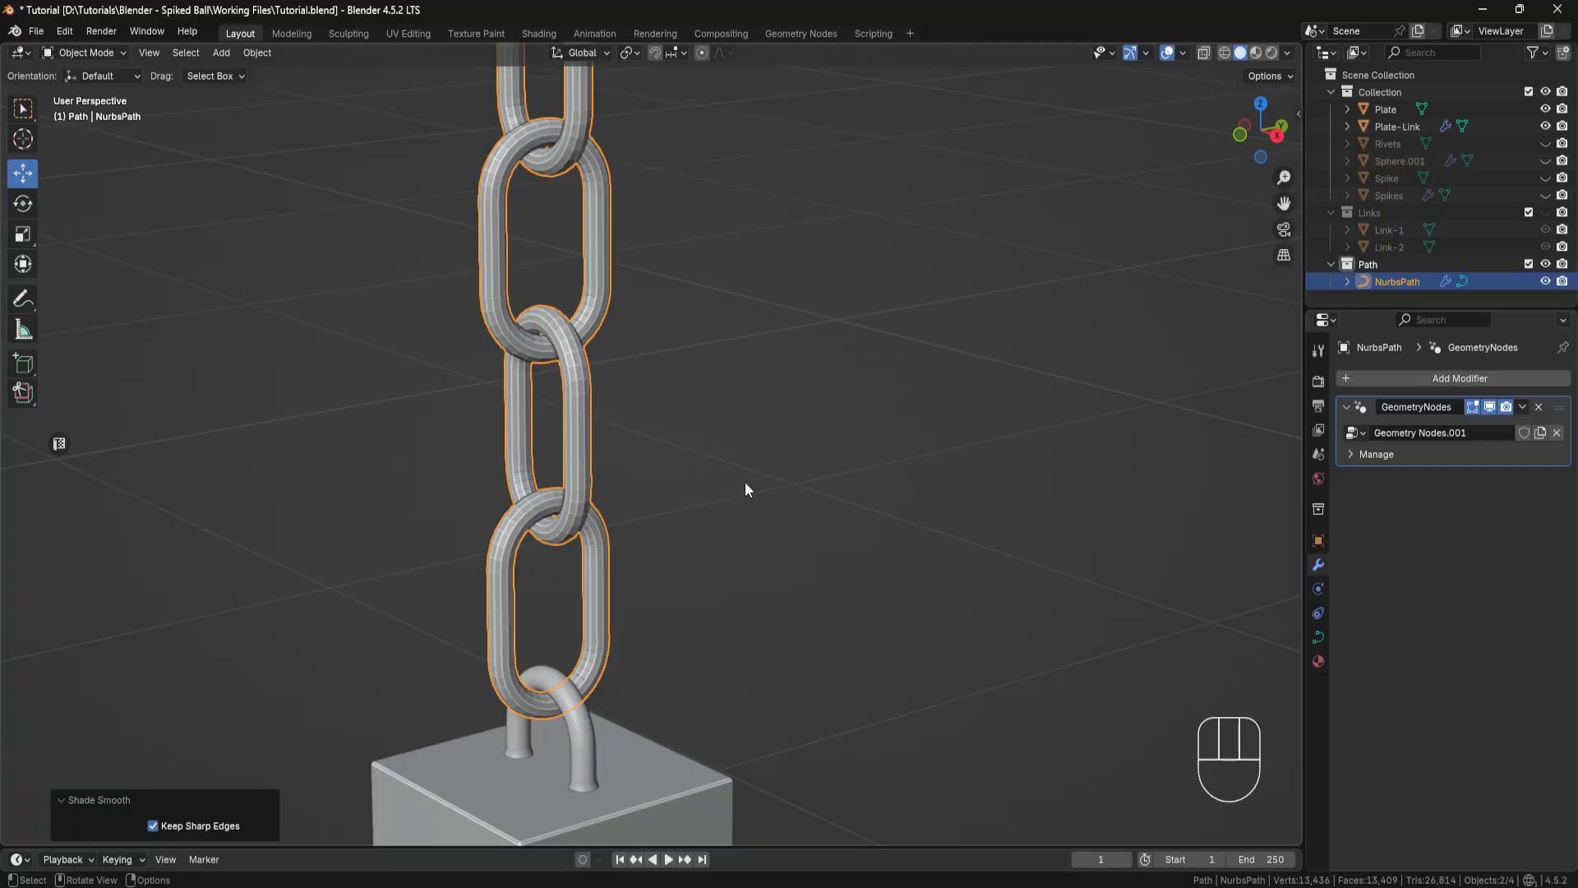
left_click(1469, 377)
mouse_move(1469, 377)
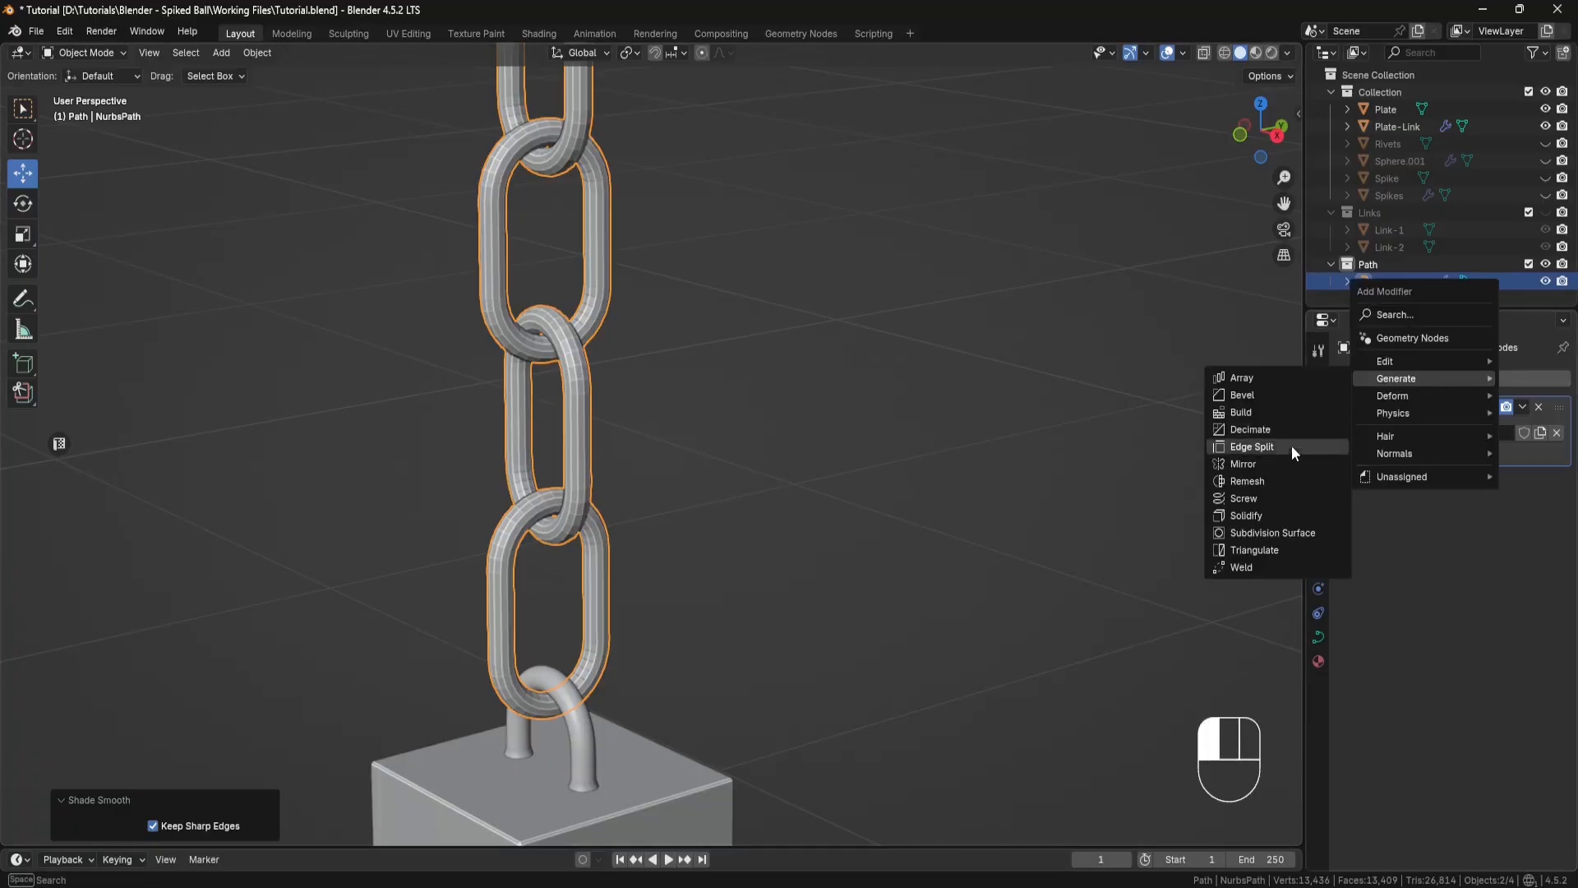
left_click(1272, 533)
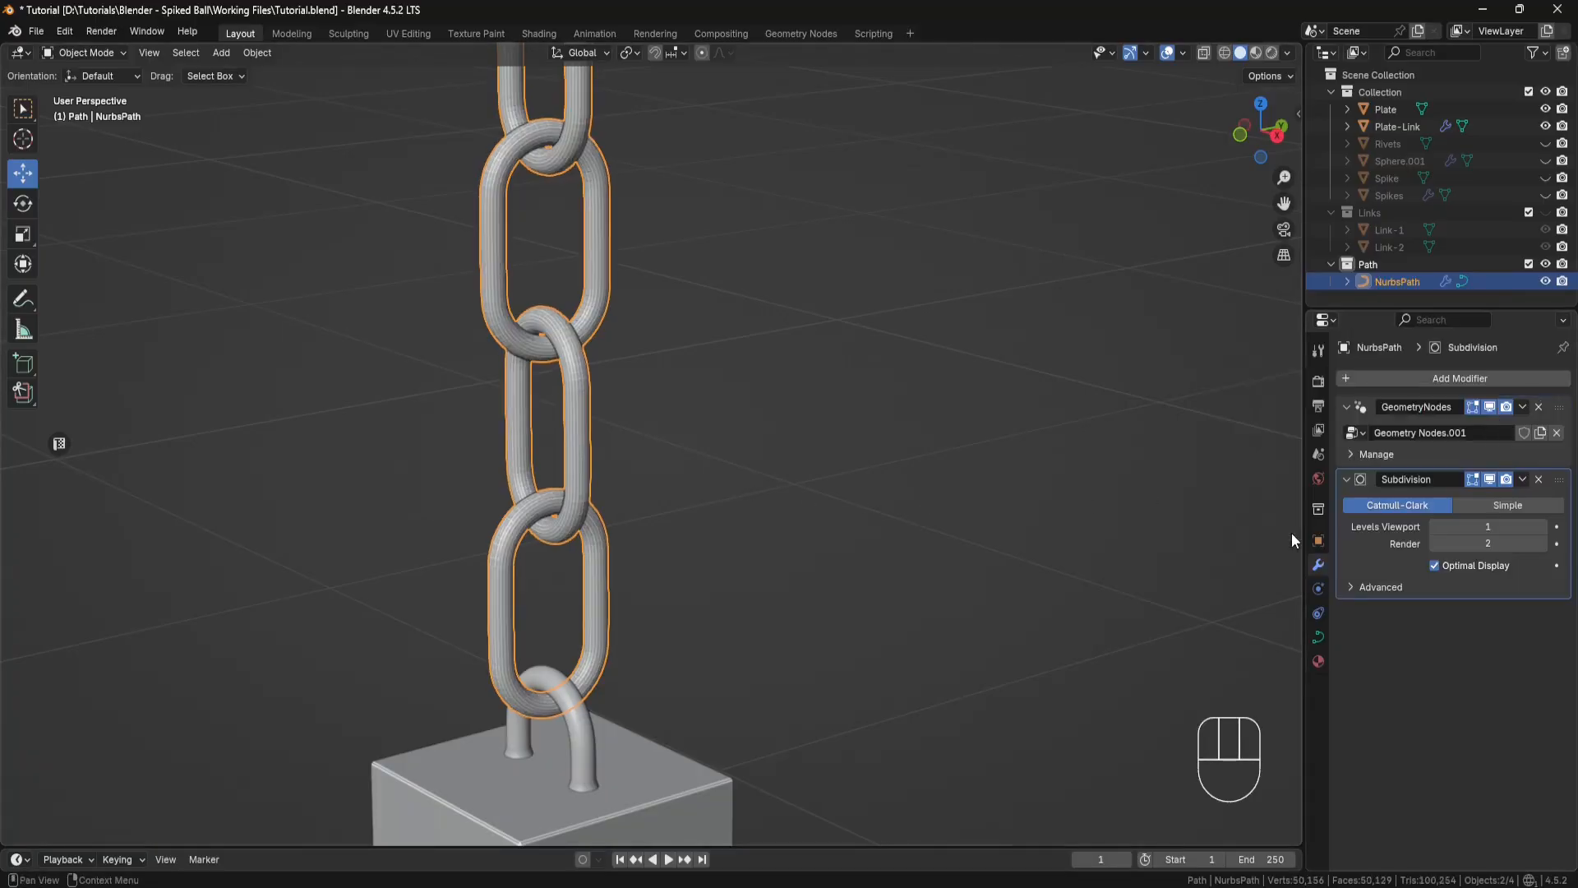
left_click(1543, 526)
middle_click_drag(921, 509, 838, 498)
scroll(549, 396, "up", 3)
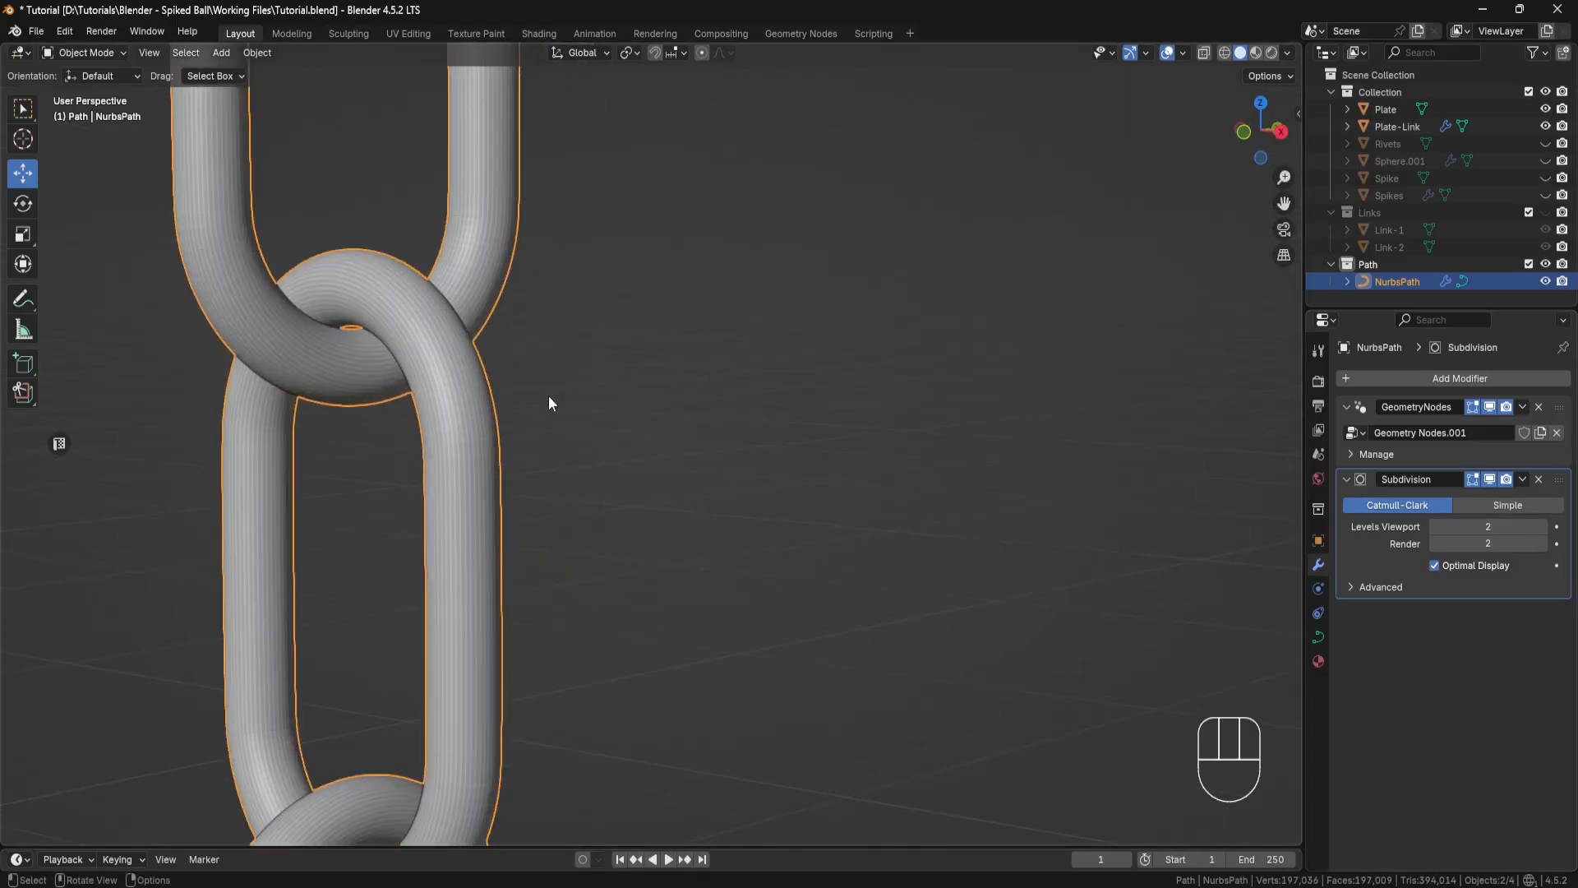
scroll(513, 401, "up", 2, "shift")
scroll(586, 436, "up", 5)
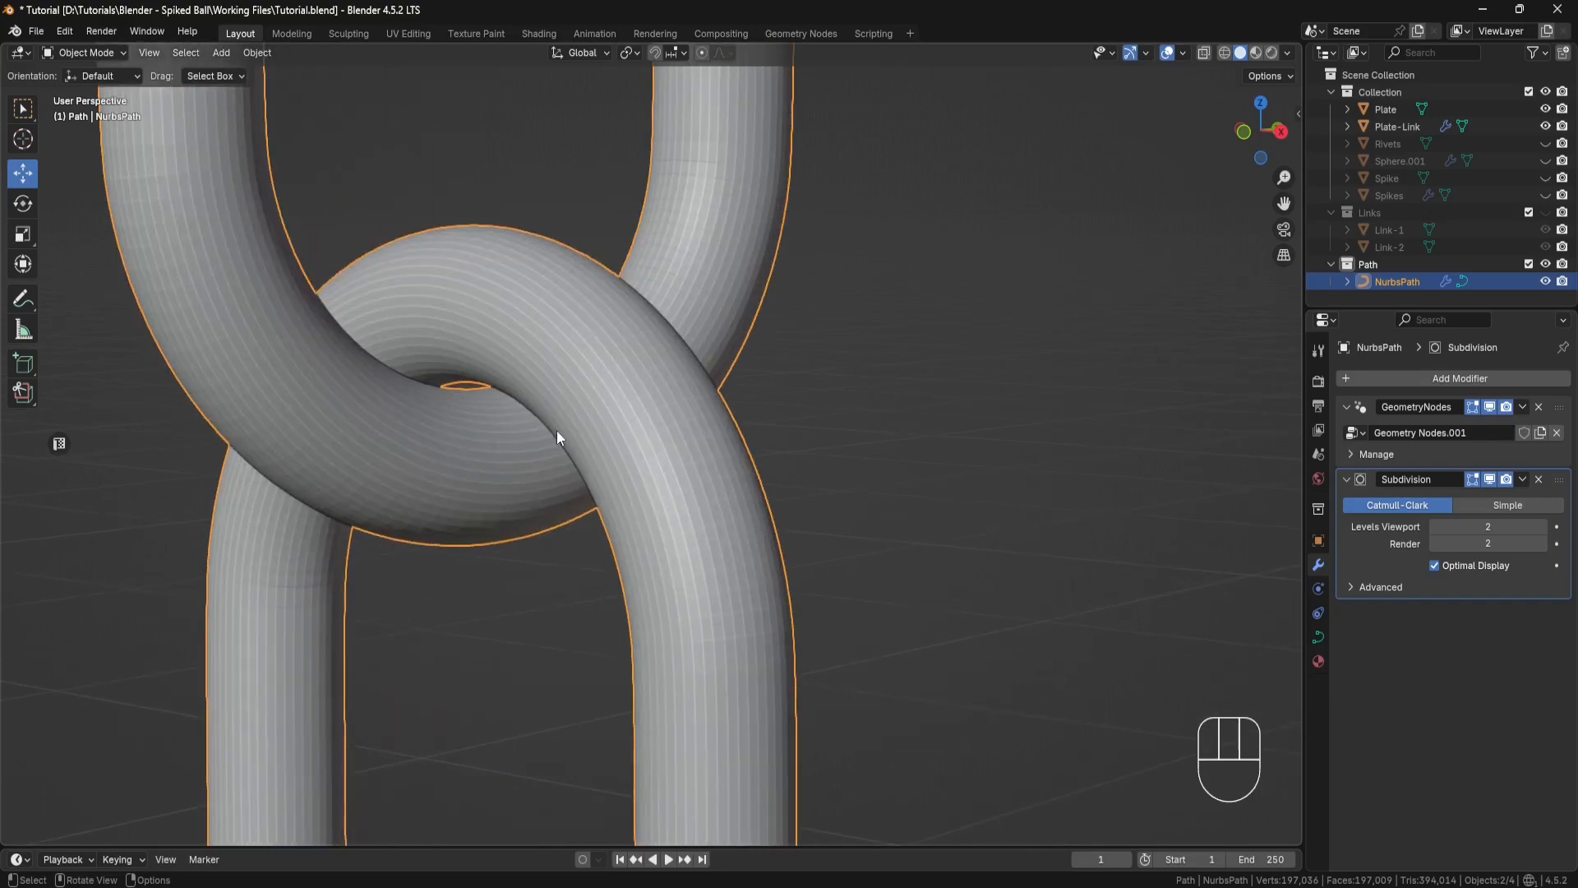
scroll(556, 431, "down", 10)
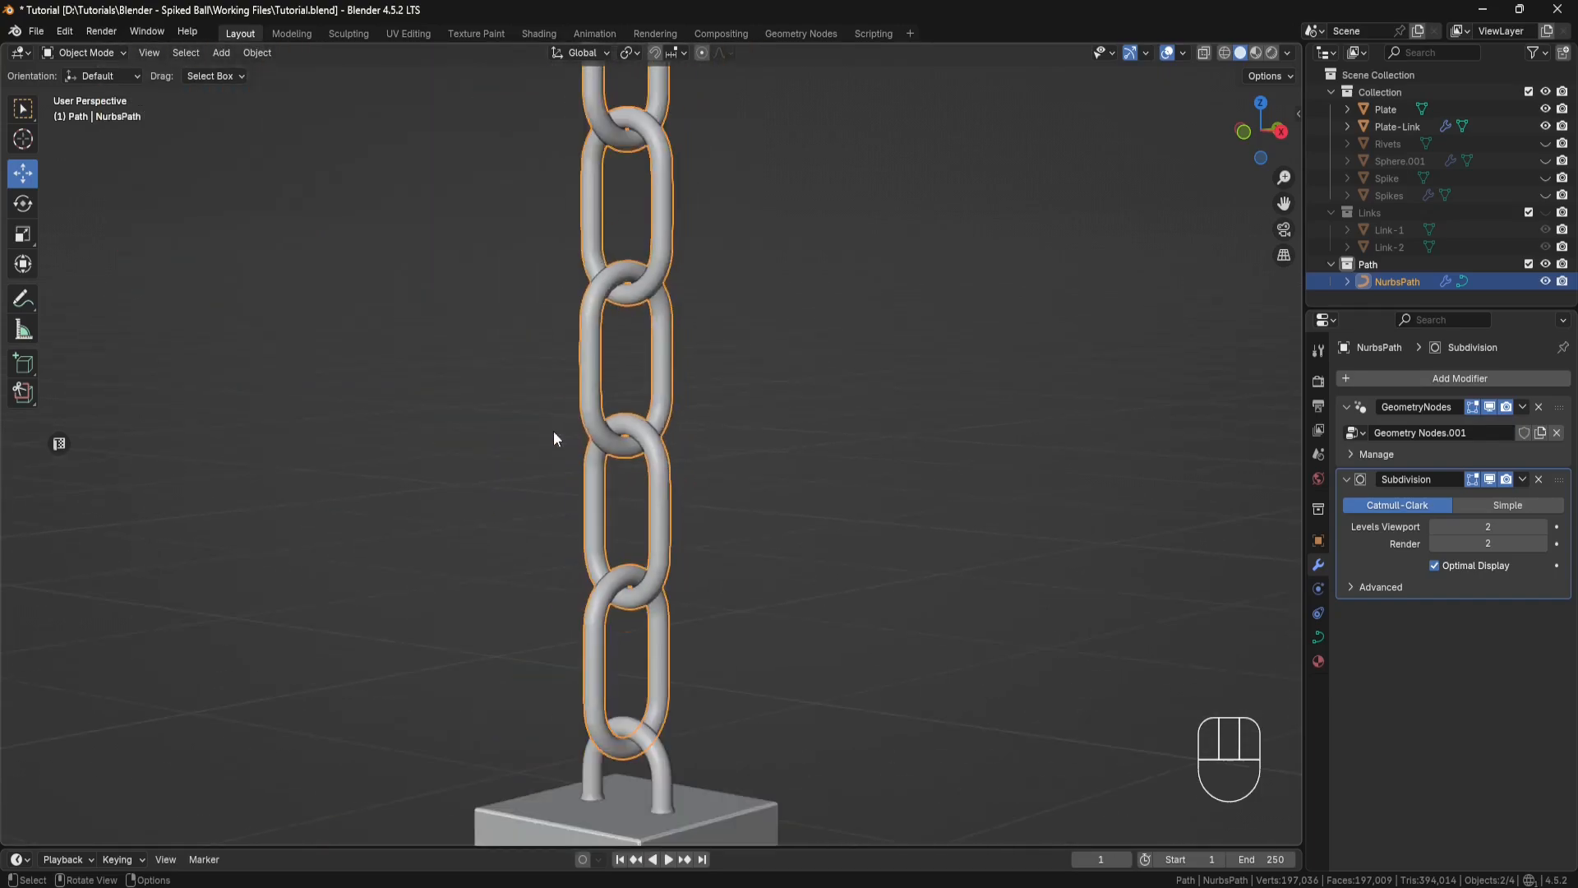
middle_click_drag(554, 431, 724, 353, "shift")
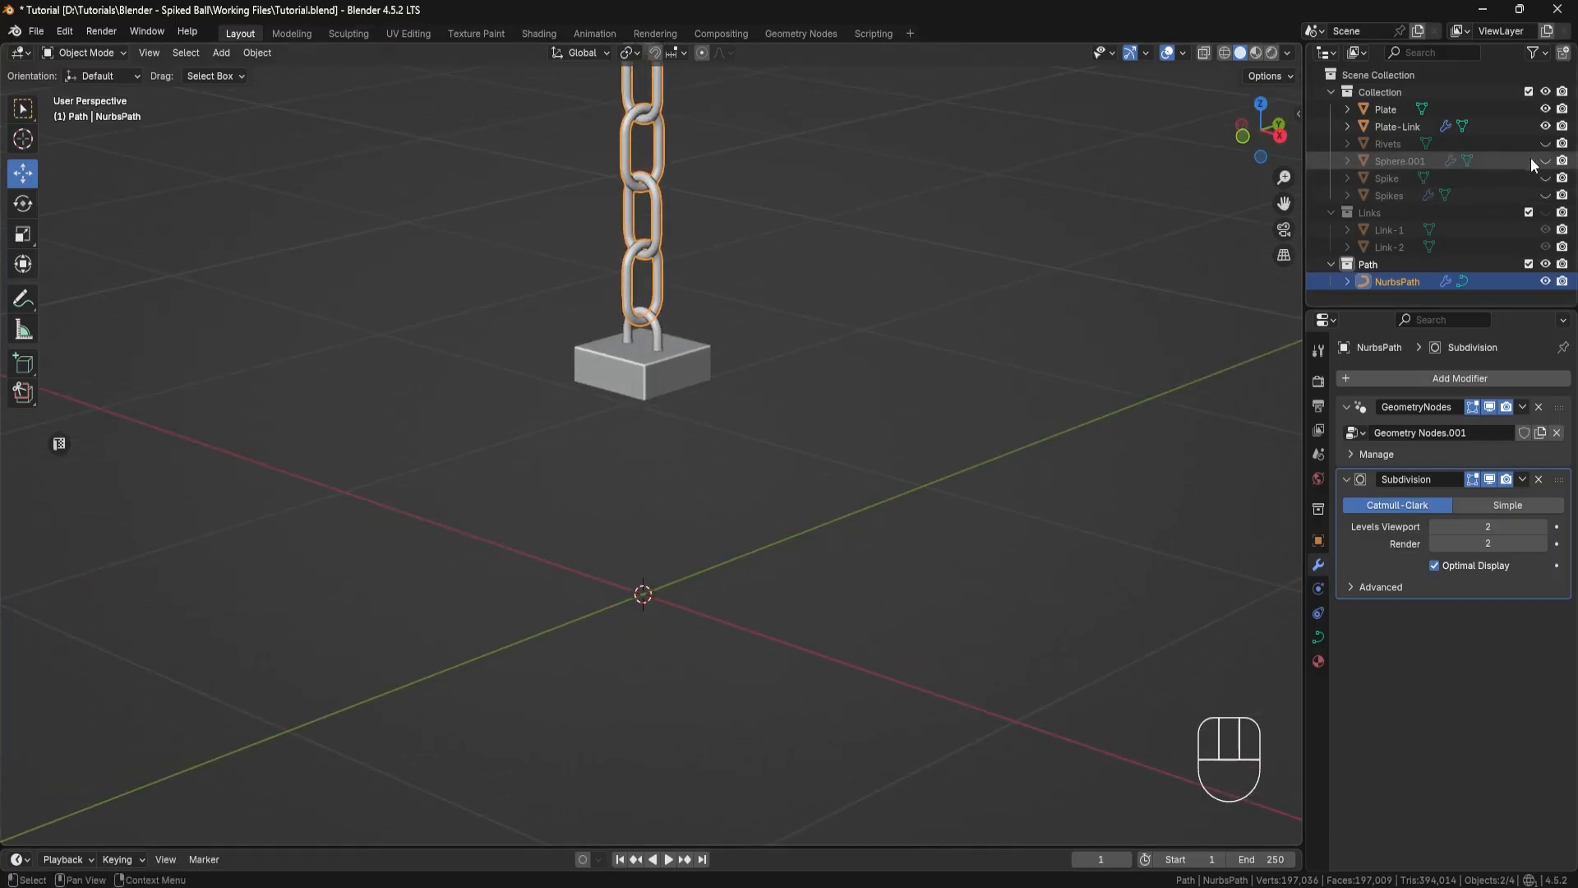
Step: Re-enable the Links collection and scale Link-1 and Link-2 together to about 0.987 along the global X axis
left_click(1528, 213)
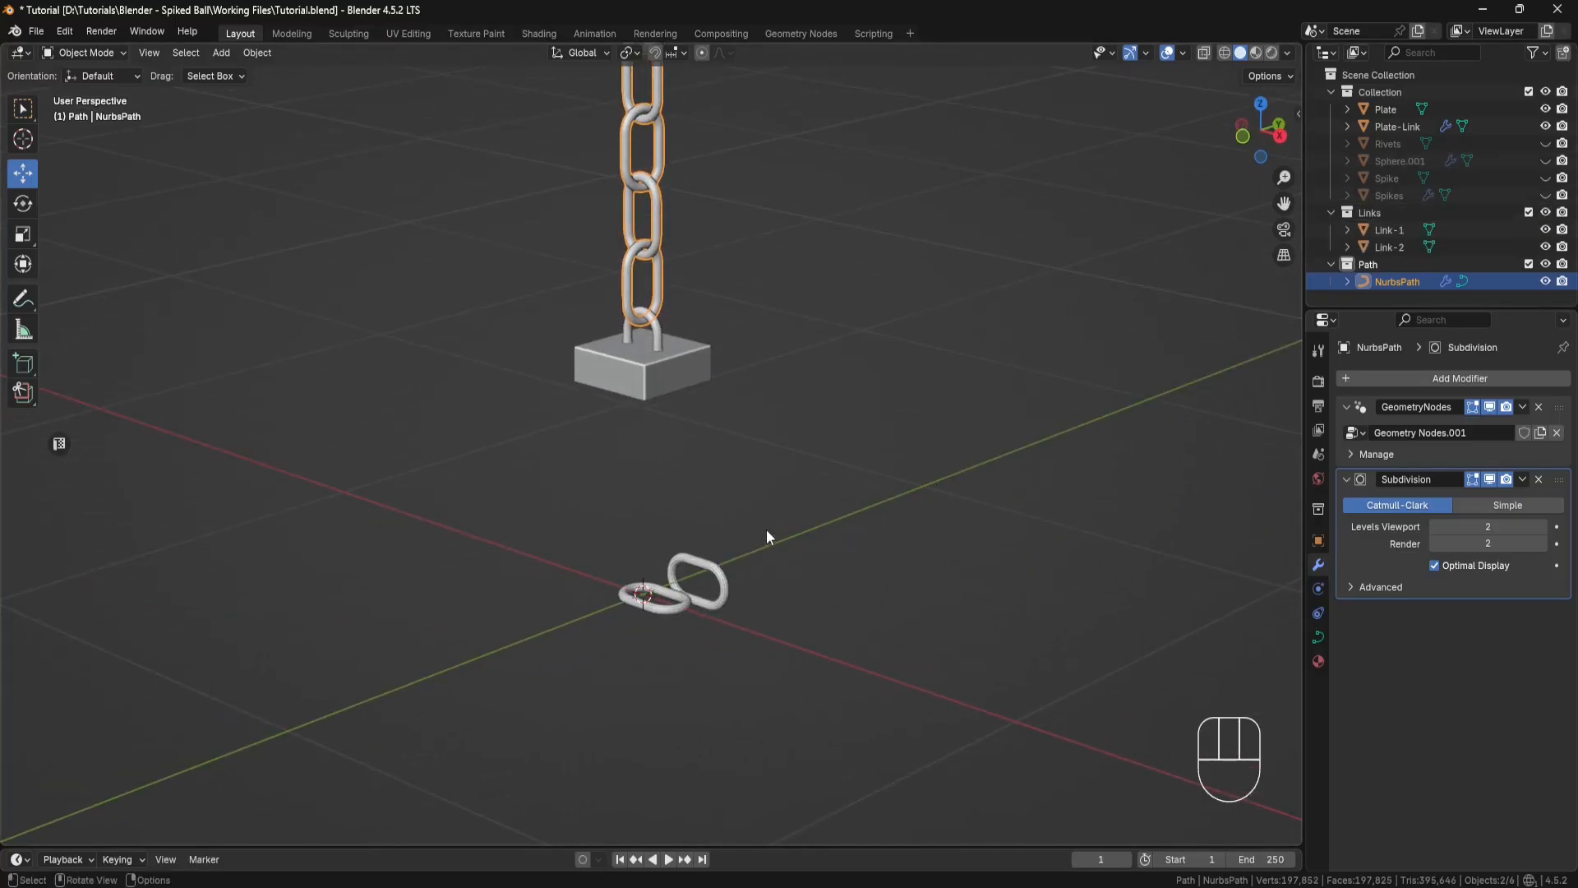
left_click_drag(766, 530, 613, 655)
scroll(699, 640, "up", 4)
middle_click_drag(698, 640, 661, 379, "shift")
middle_click_drag(657, 411, 747, 428)
scroll(676, 417, "up", 5)
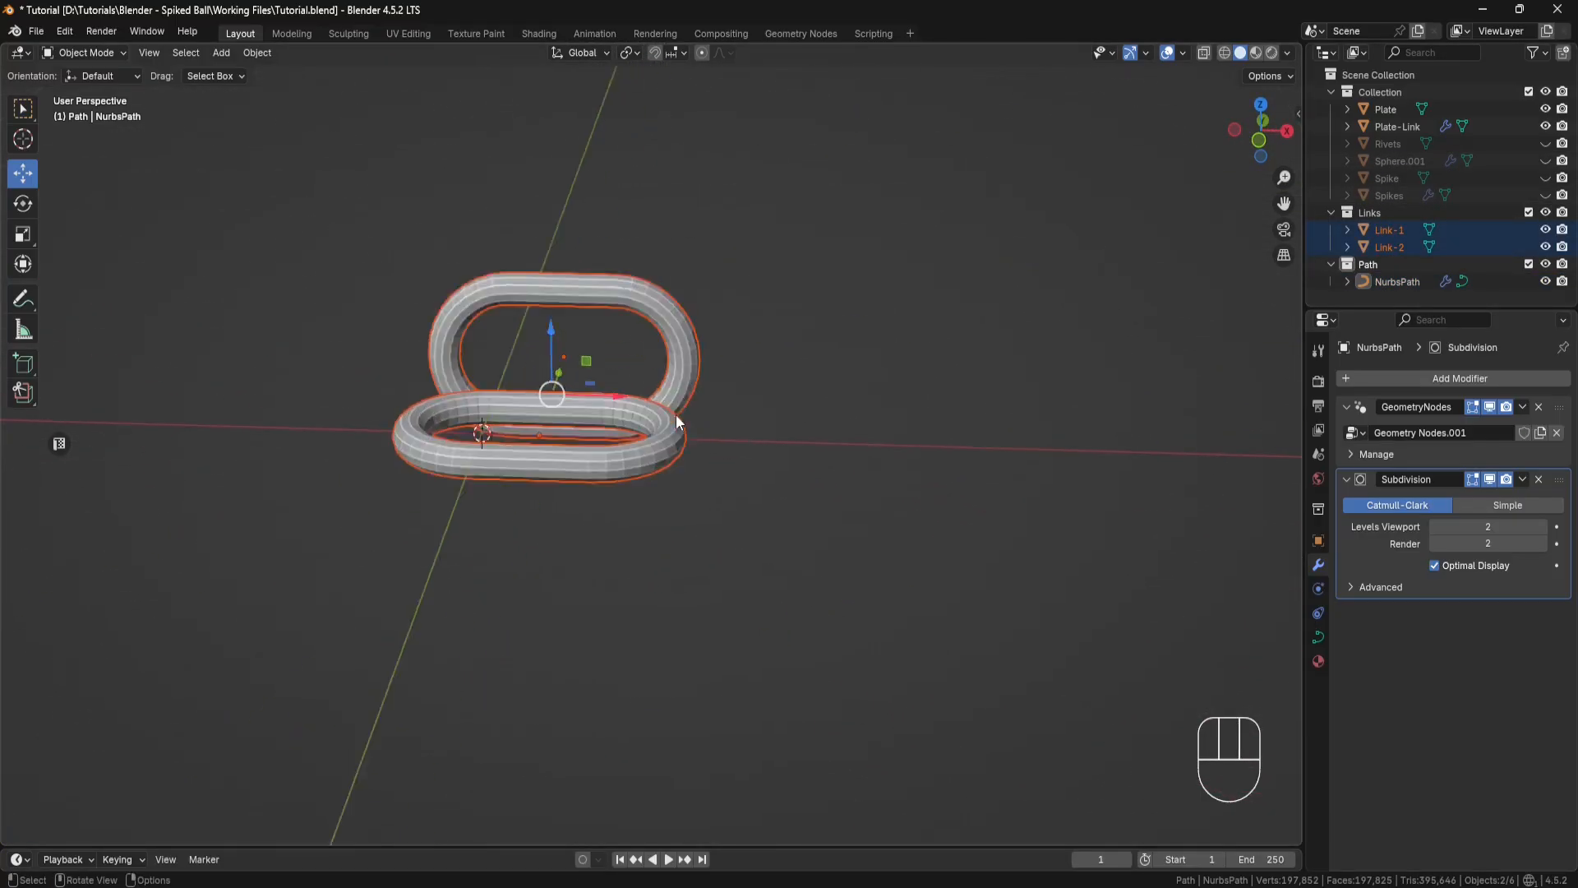
left_click(23, 235)
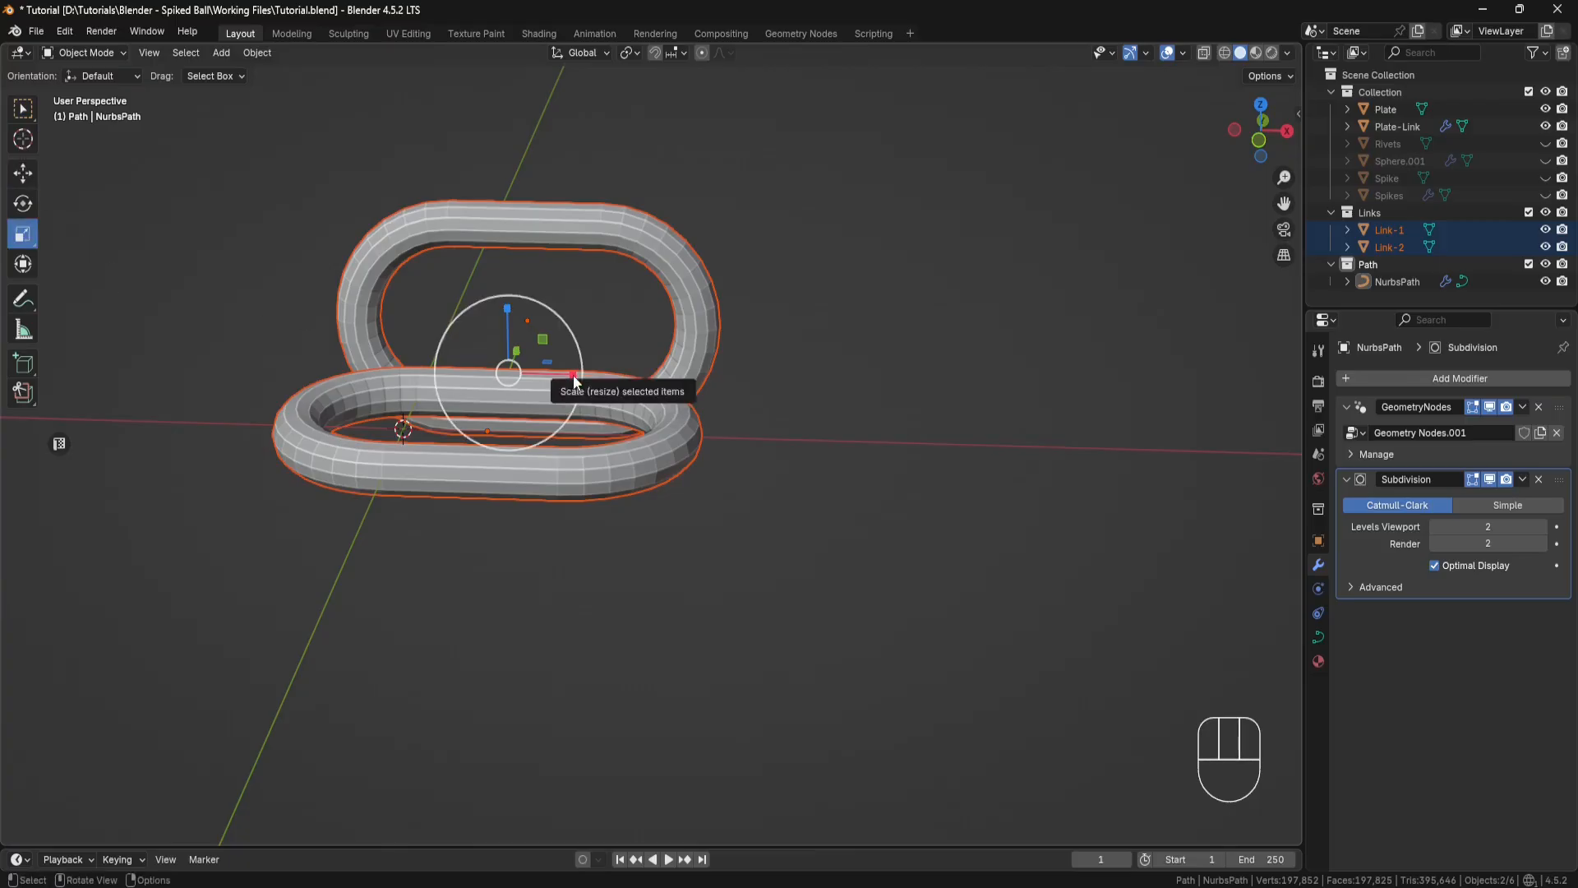
left_click_drag(570, 374, 570, 374)
Step: Apply the scale of Link-1 and Link-2 and check how the links meet in the chain
key("ctrl+a")
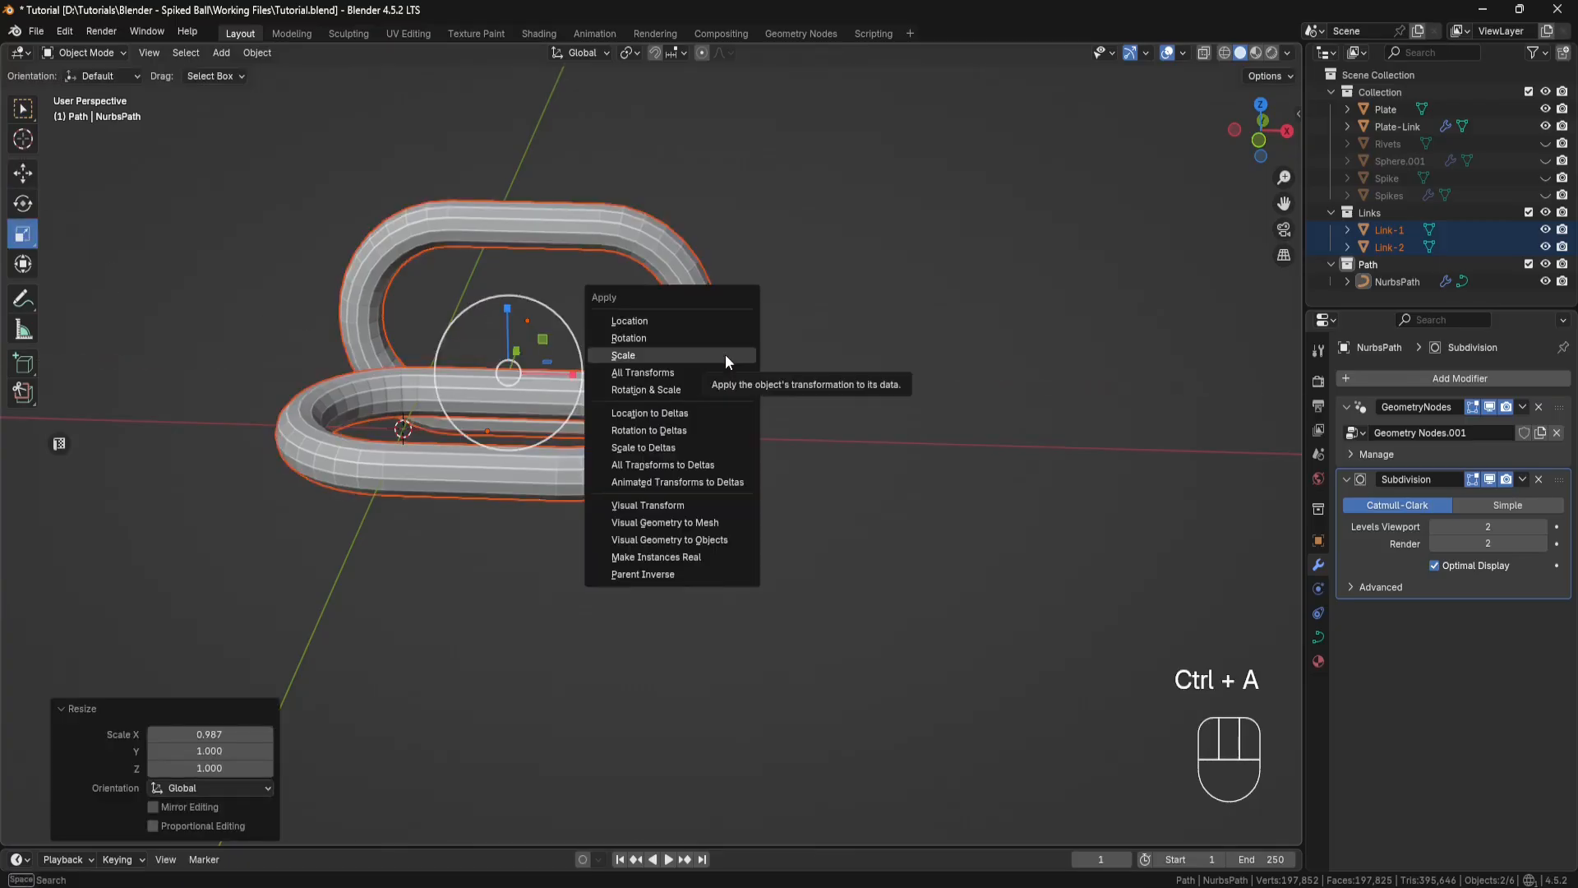
left_click(725, 354)
scroll(697, 387, "down", 6)
middle_click_drag(742, 240, 692, 460, "shift")
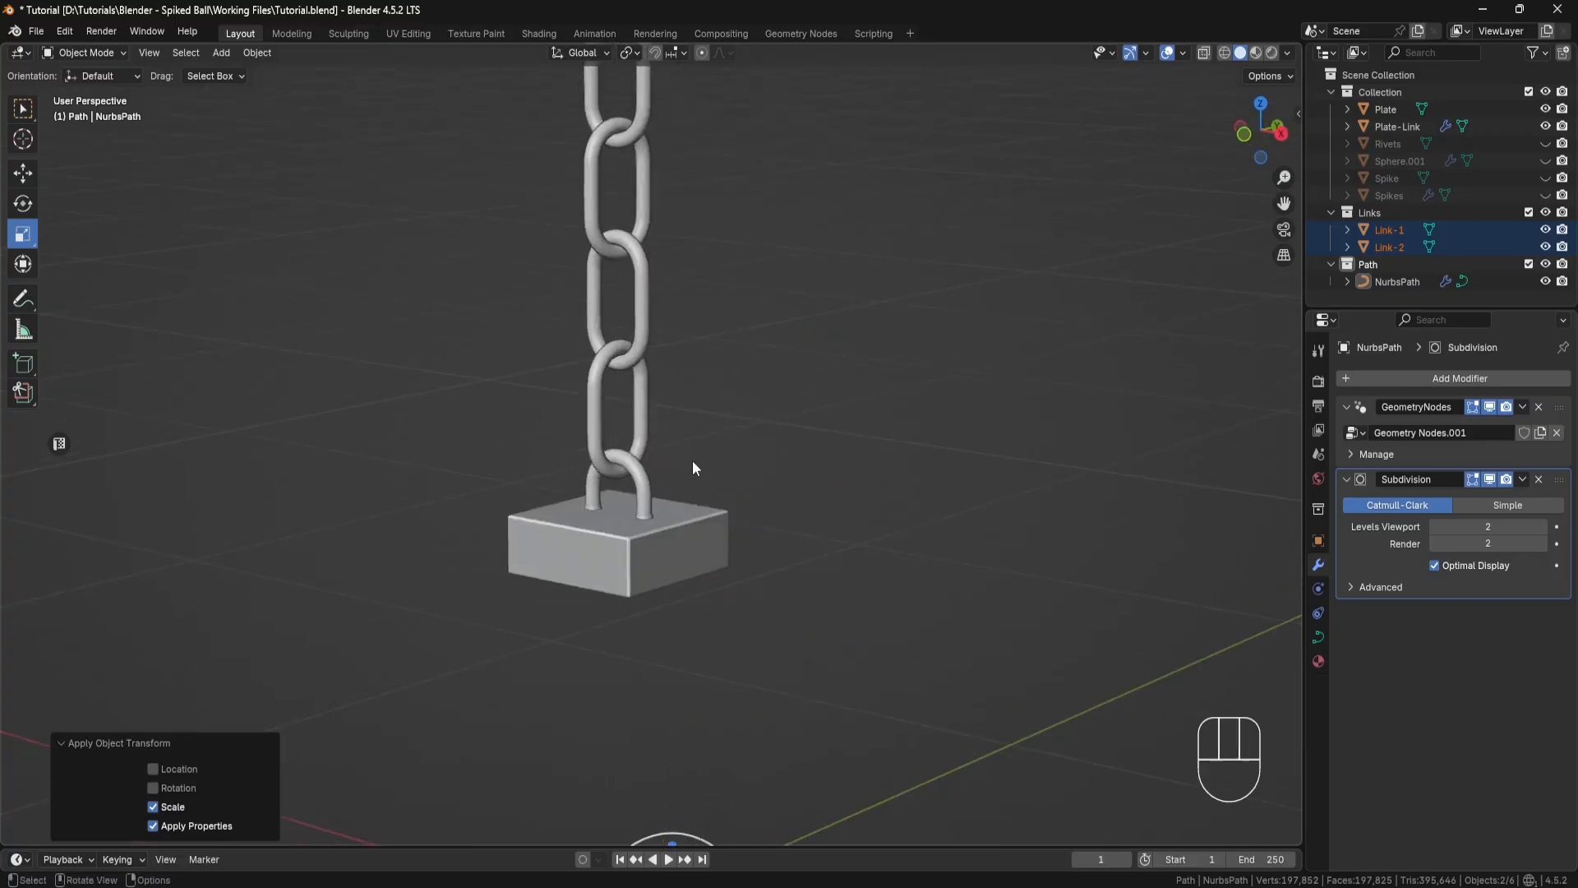
scroll(643, 358, "up", 6)
middle_click_drag(643, 358, 701, 373, "shift")
scroll(640, 447, "up", 4)
scroll(633, 436, "down", 8)
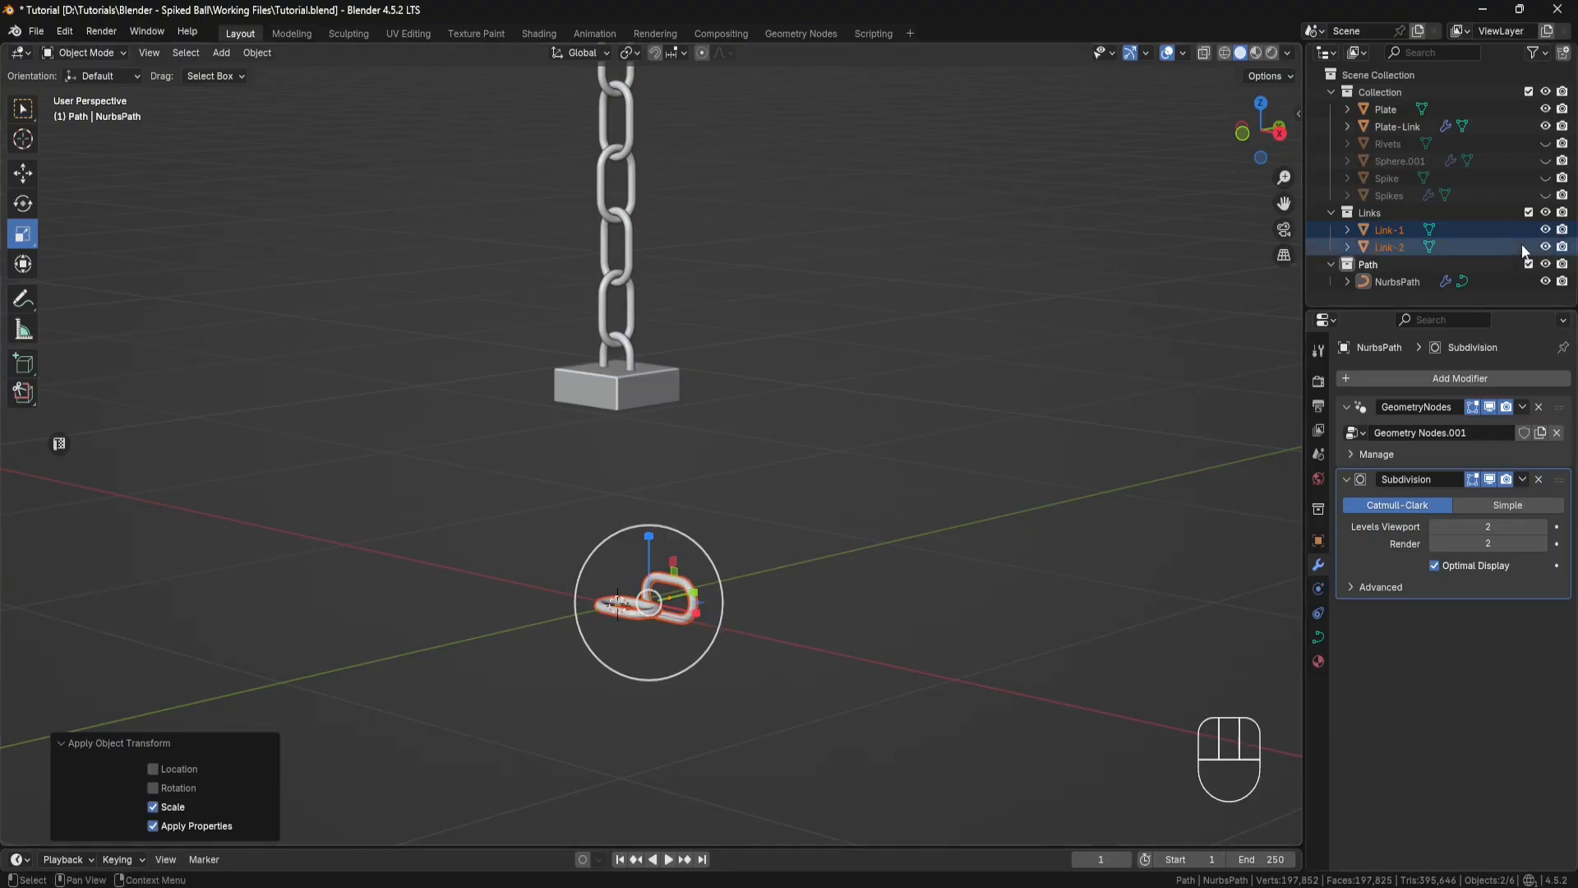
Step: Exclude the Links collection from the view layer and unhide Spikes, Sphere.001 and Rivets
left_click(1545, 212)
left_click(1545, 195)
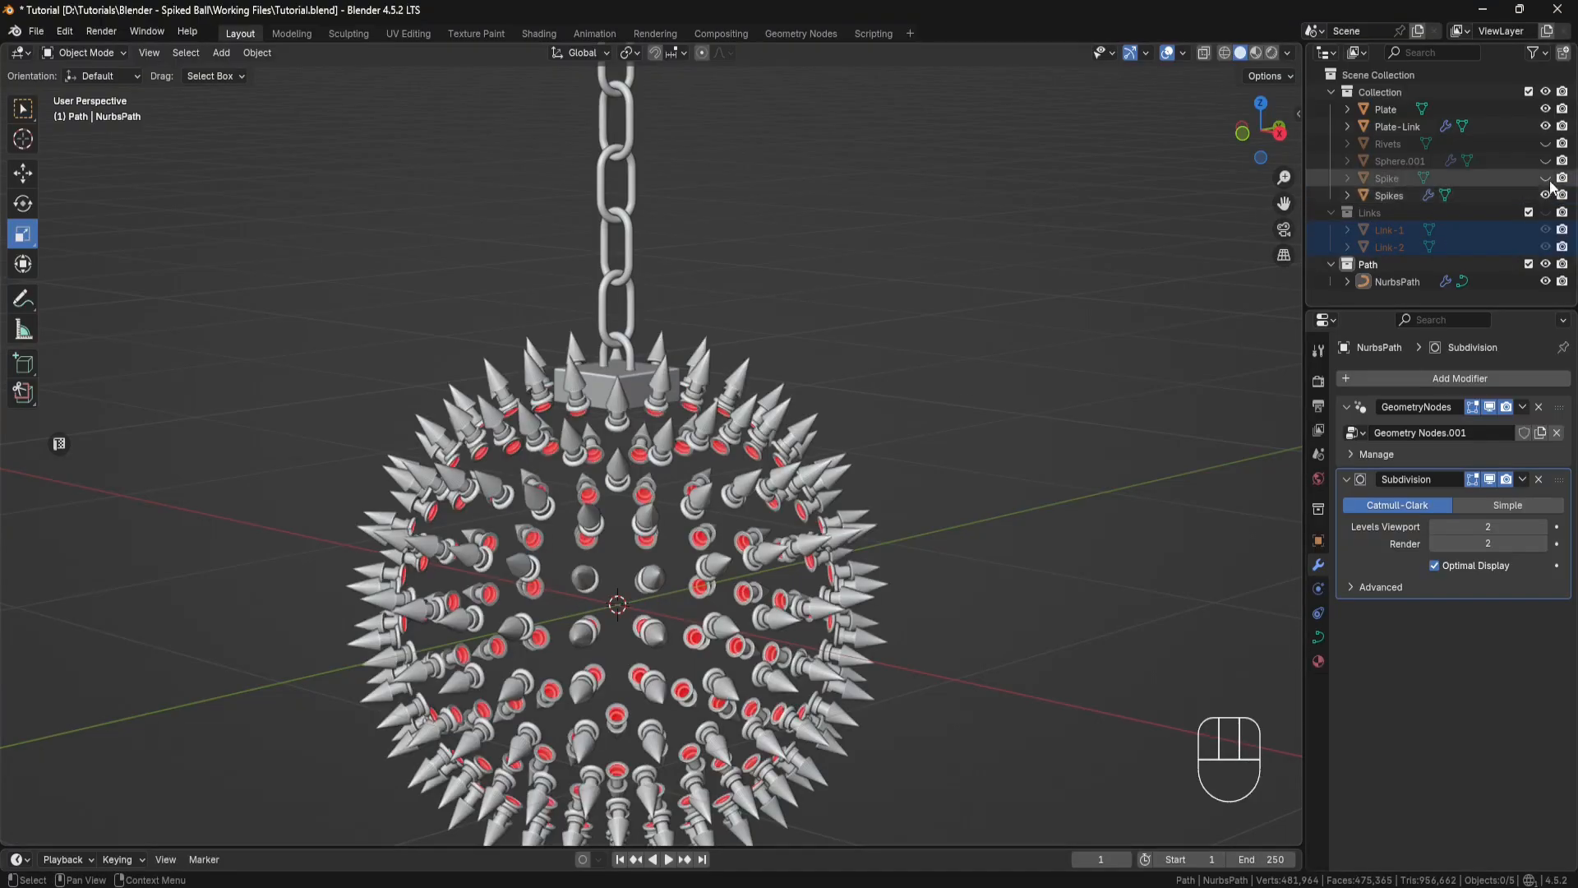
left_click(1545, 160)
left_click(1545, 143)
middle_click_drag(983, 334, 890, 186, "shift")
scroll(830, 322, "up", 3)
mouse_move(830, 322)
middle_mouse_down()
mouse_move(822, 355)
mouse_move(845, 337)
middle_mouse_up()
scroll(830, 336, "down", 1)
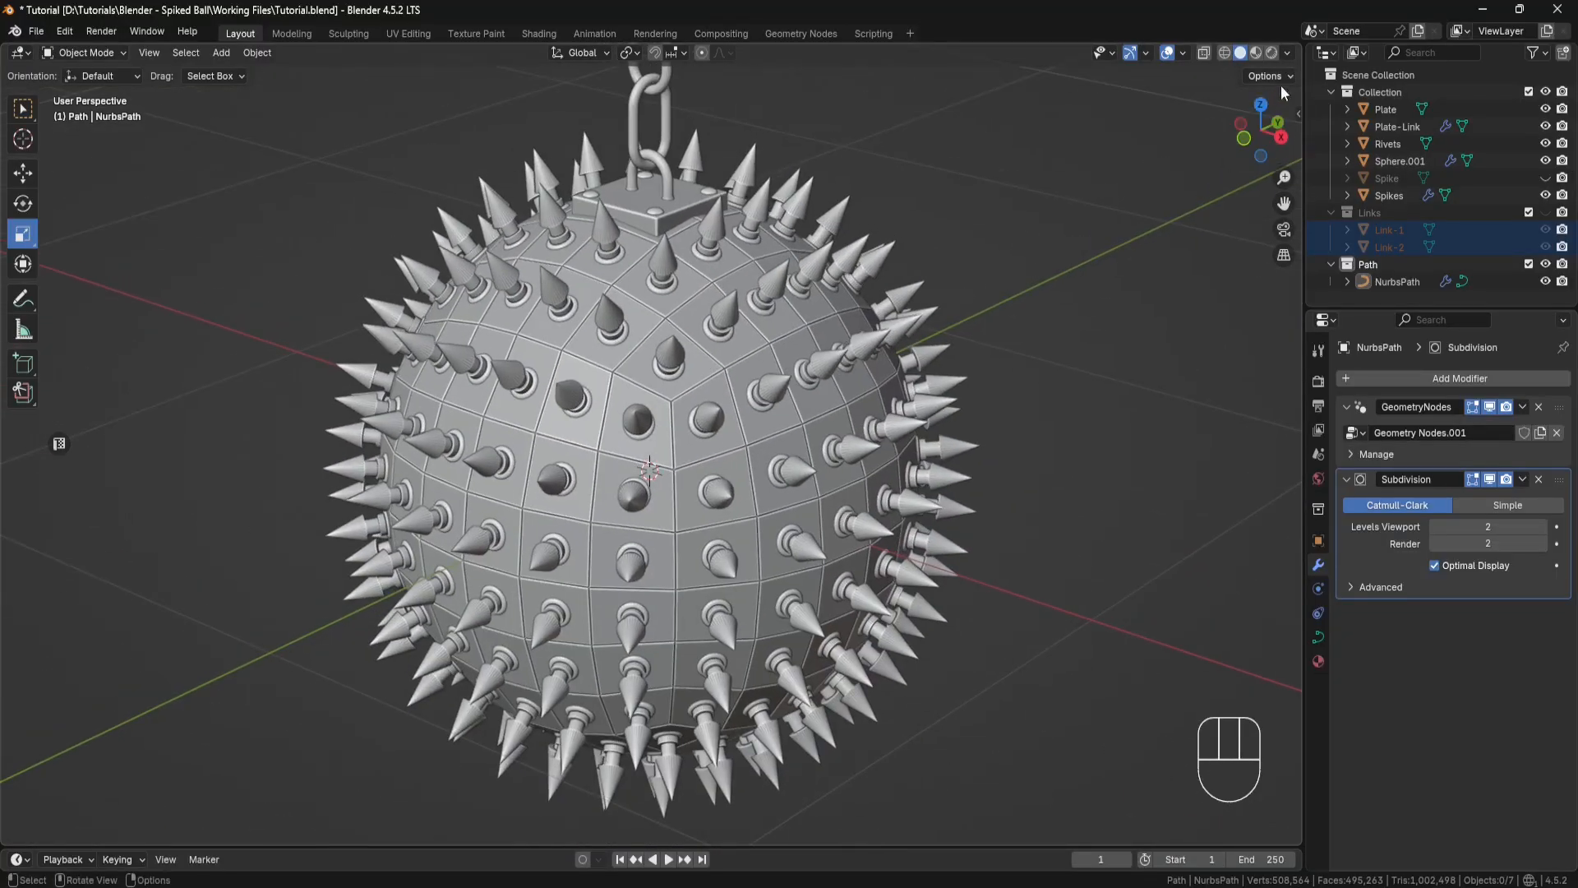
Step: Switch the solid viewport lighting to MatCap with the bluish-grey metallic sphere and view the spiked ball
left_click(1288, 53)
left_click(1286, 141)
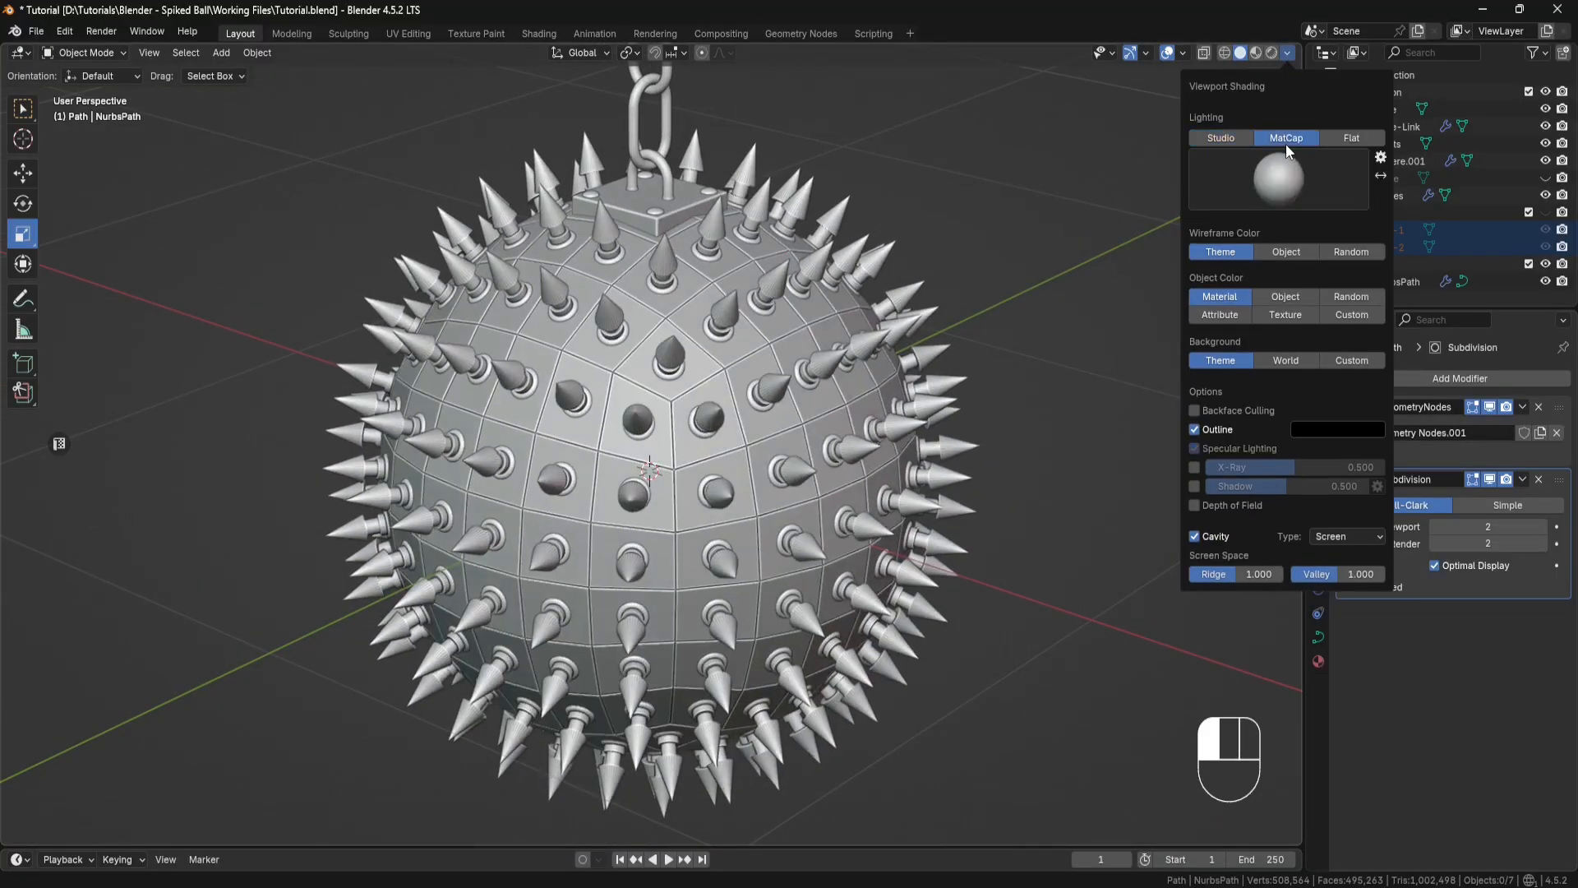
left_click(1280, 176)
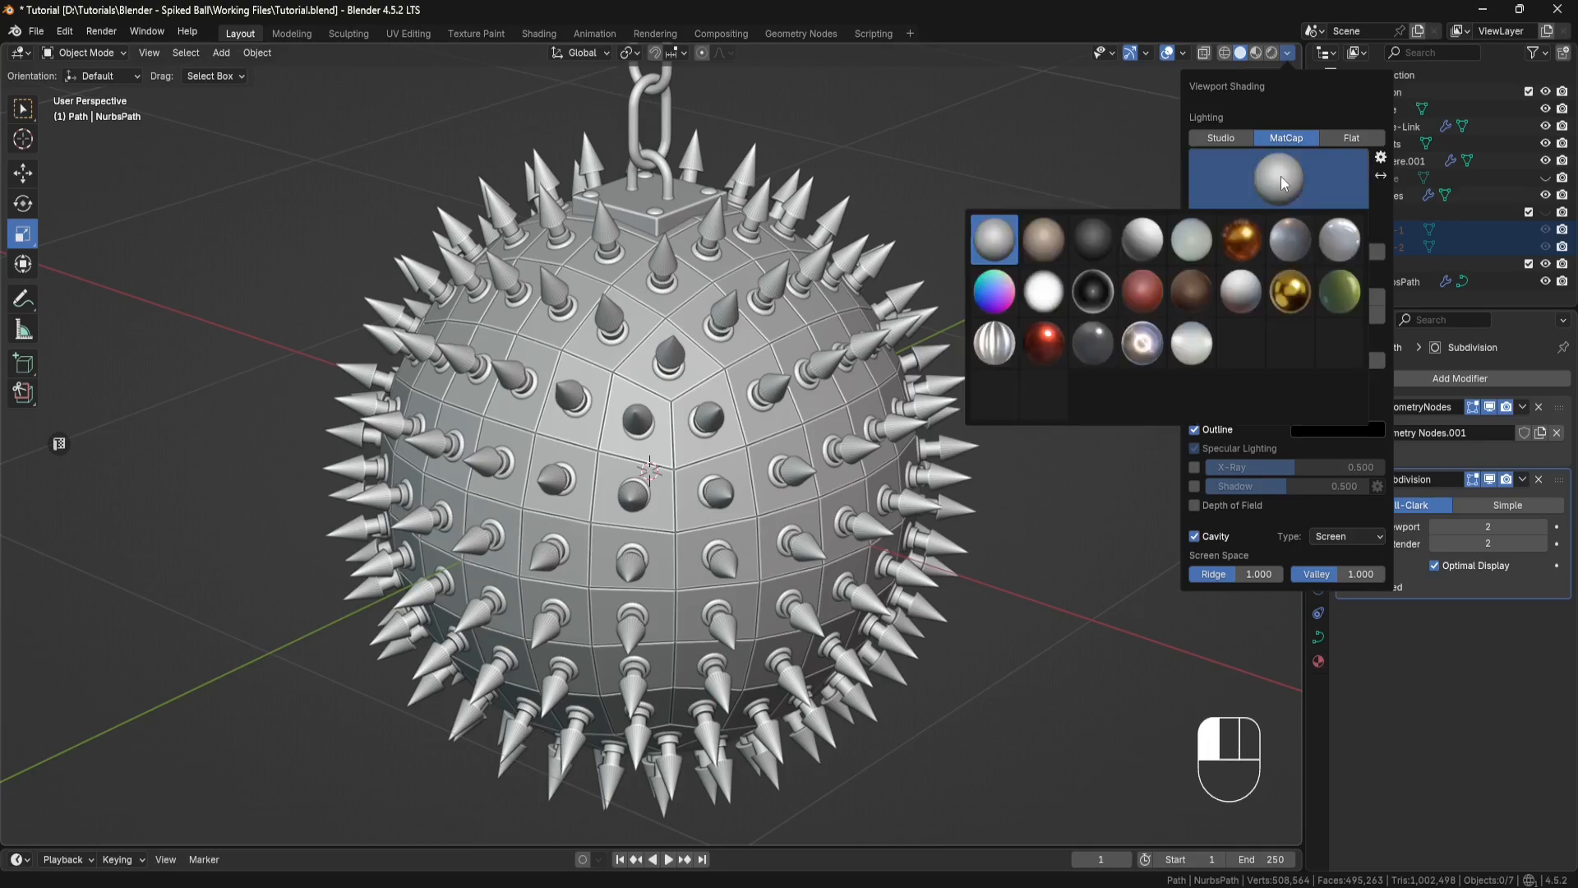
left_click(1295, 245)
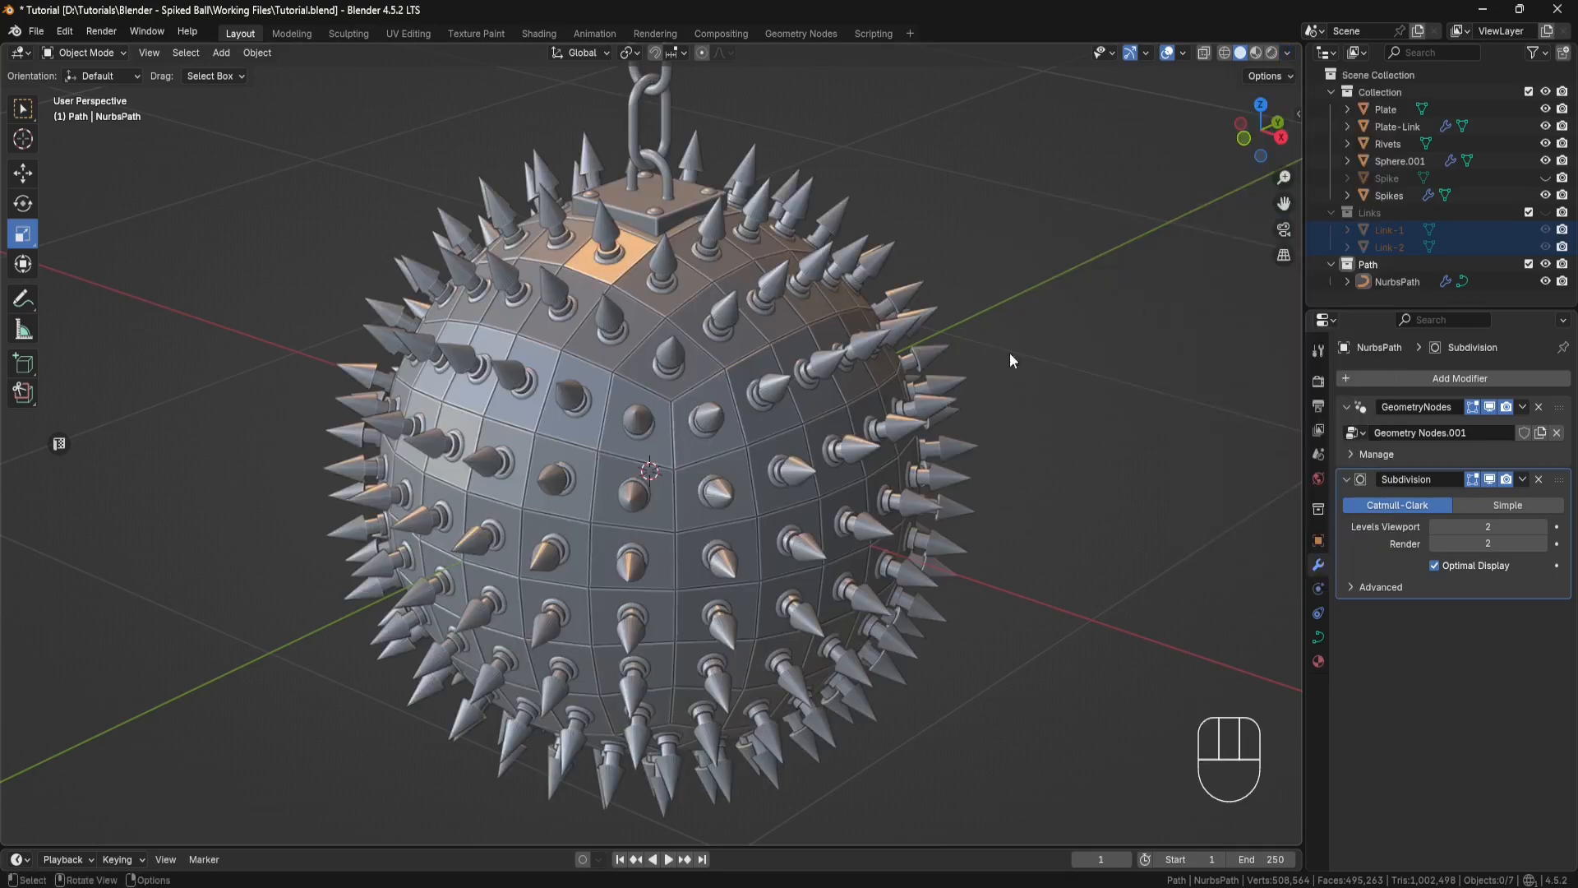
middle_click_drag(1009, 353, 998, 388)
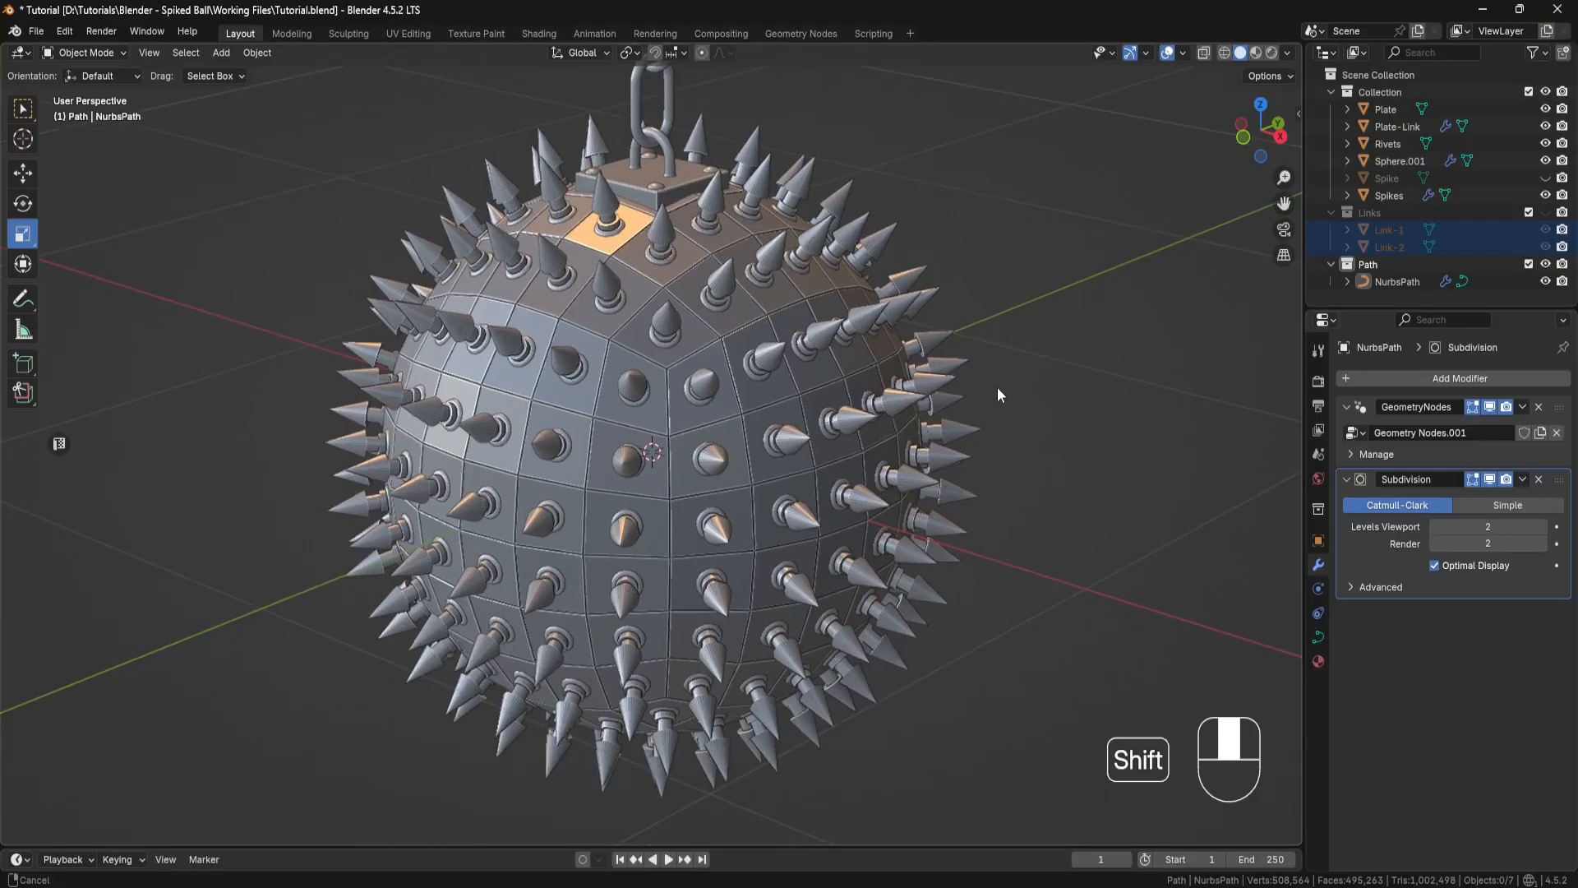